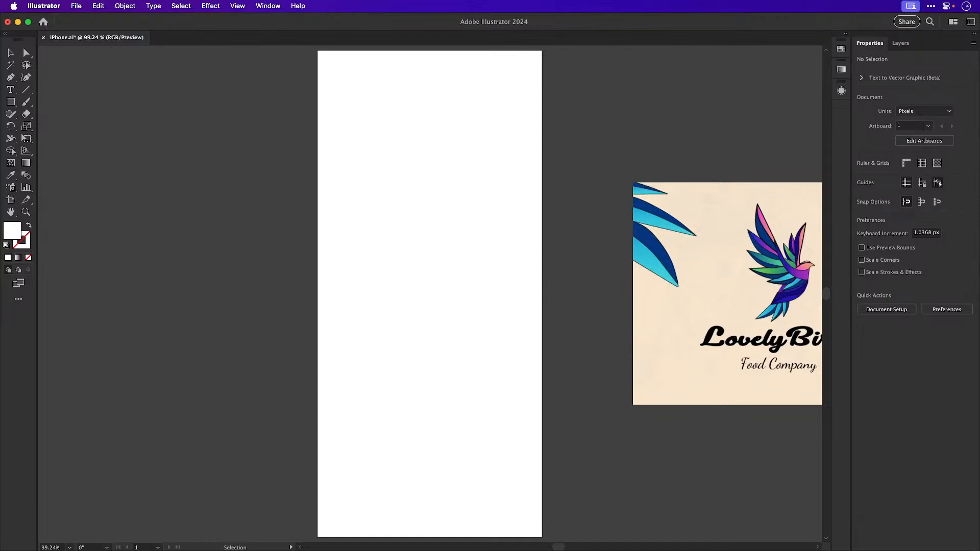
Examine the bird illustration and the lettering in the LovelyBird logo image beside the artboard
key(space)
drag(641, 262, 412, 262)
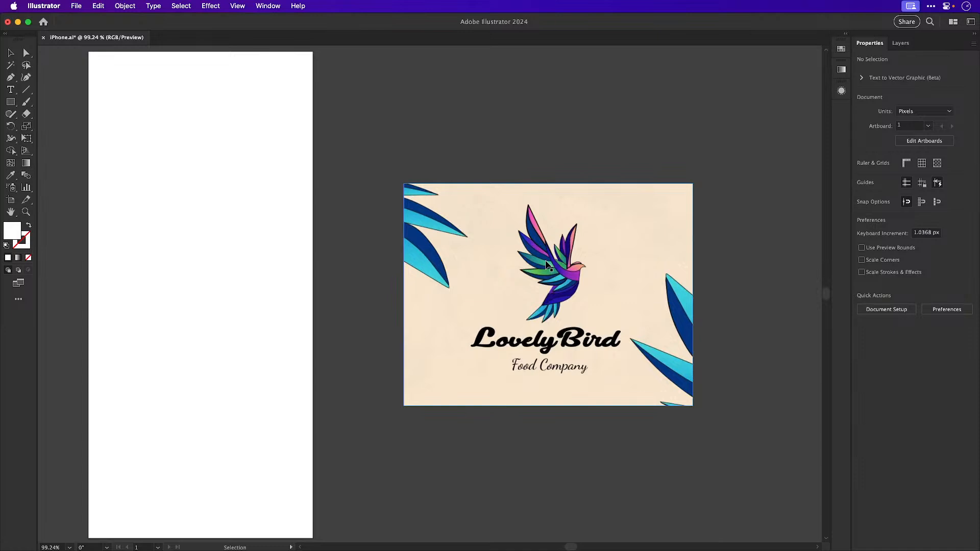
key(super+space)
click(556, 294)
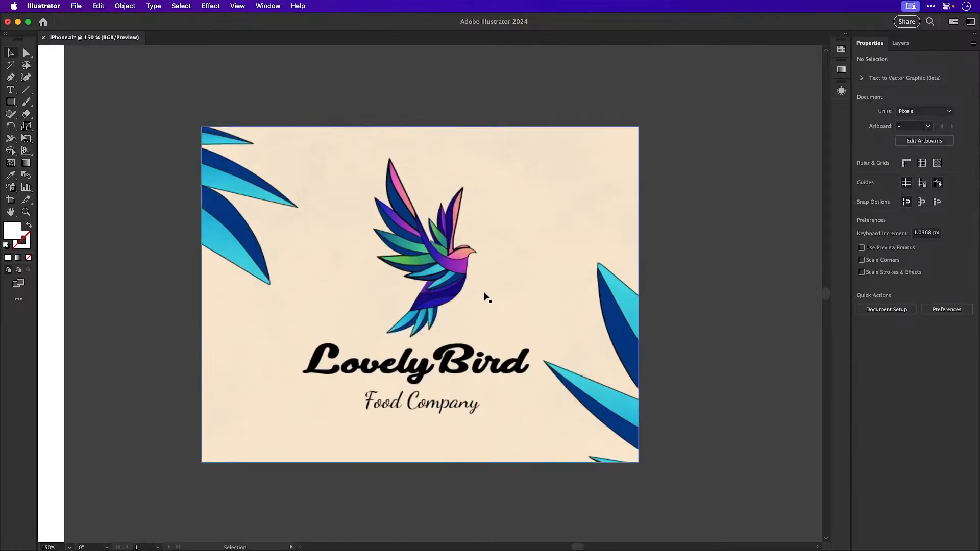
key(super+space)
click(424, 257)
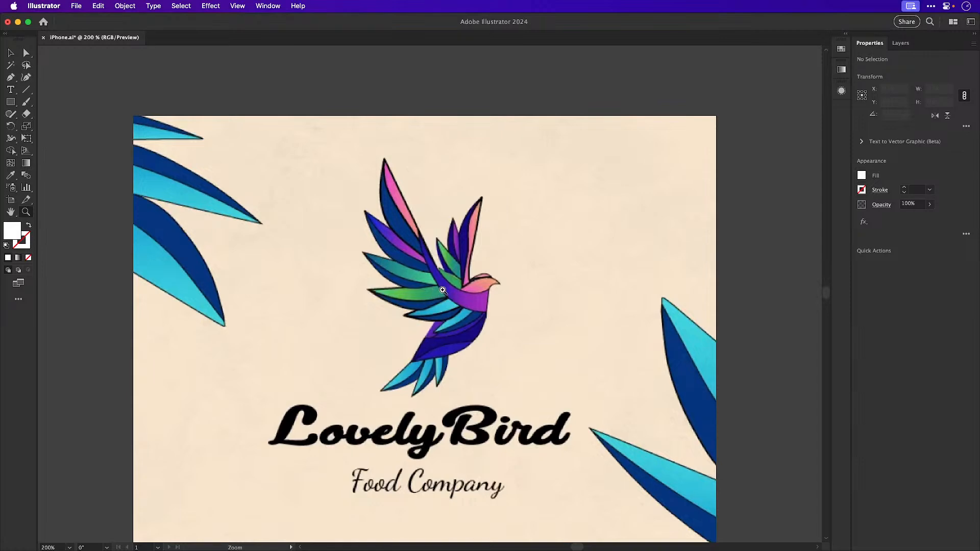
click(453, 315)
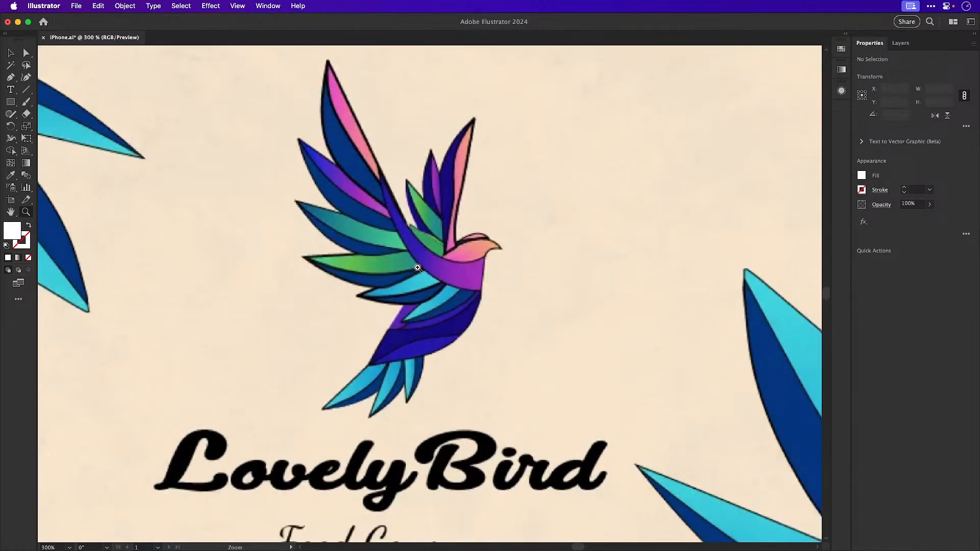
scroll(435, 330, up, 2)
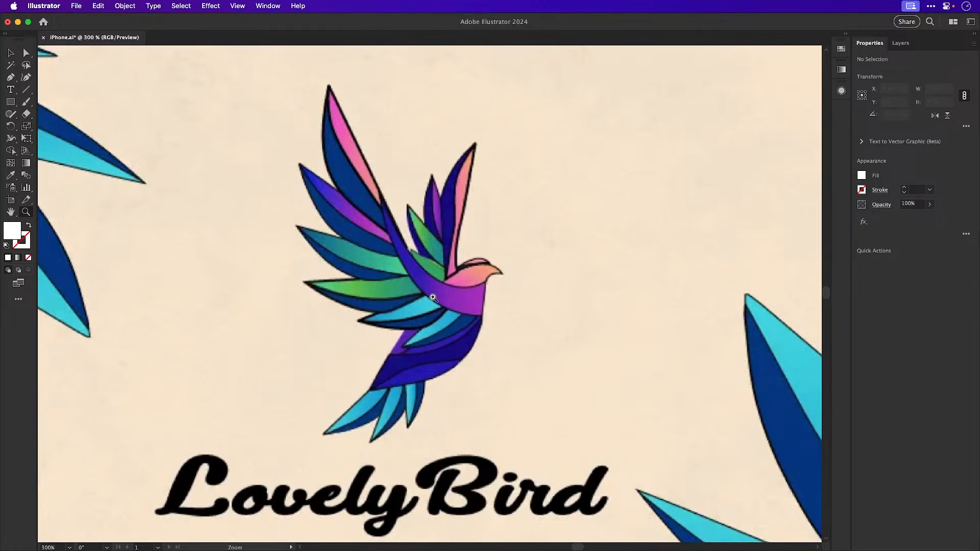
key(v)
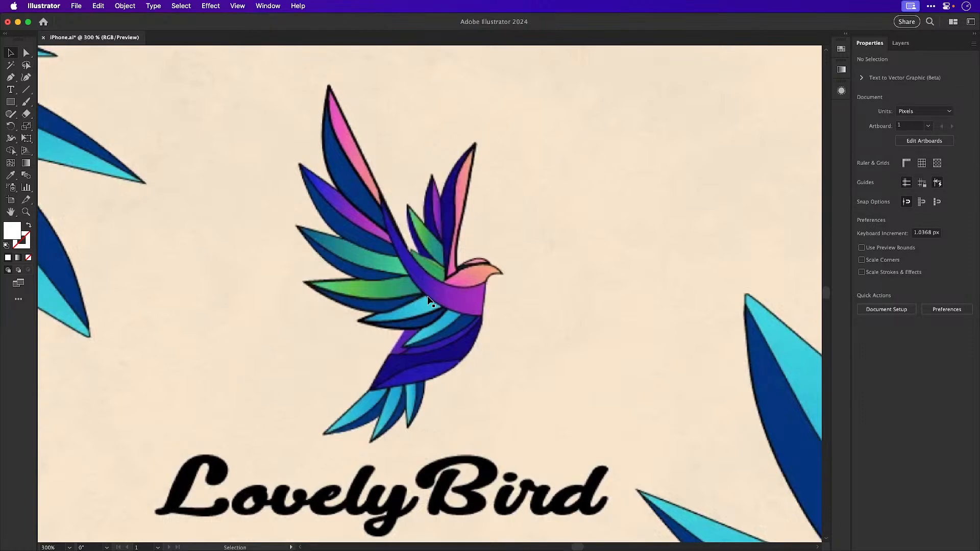
key(super+alt+0)
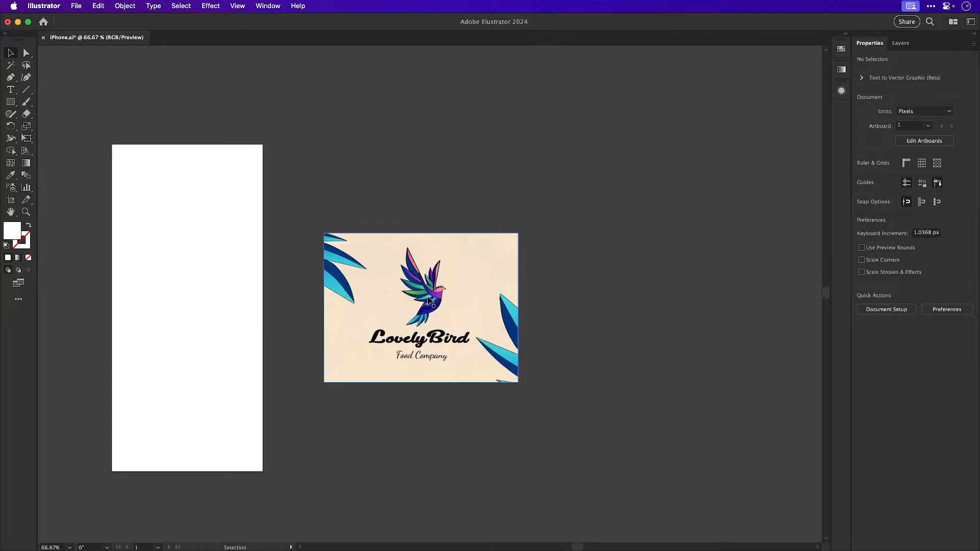
scroll(428, 301, up, 3)
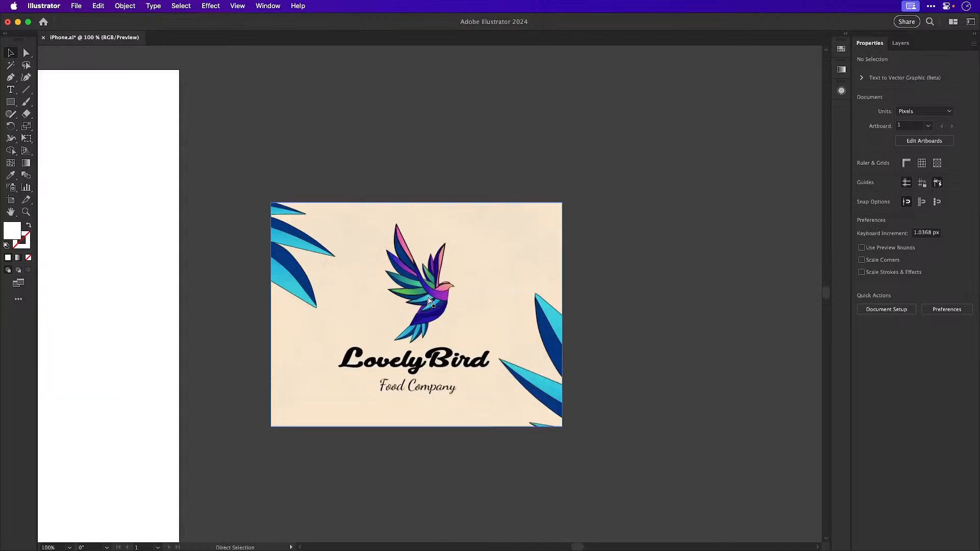
scroll(429, 301, down, 4)
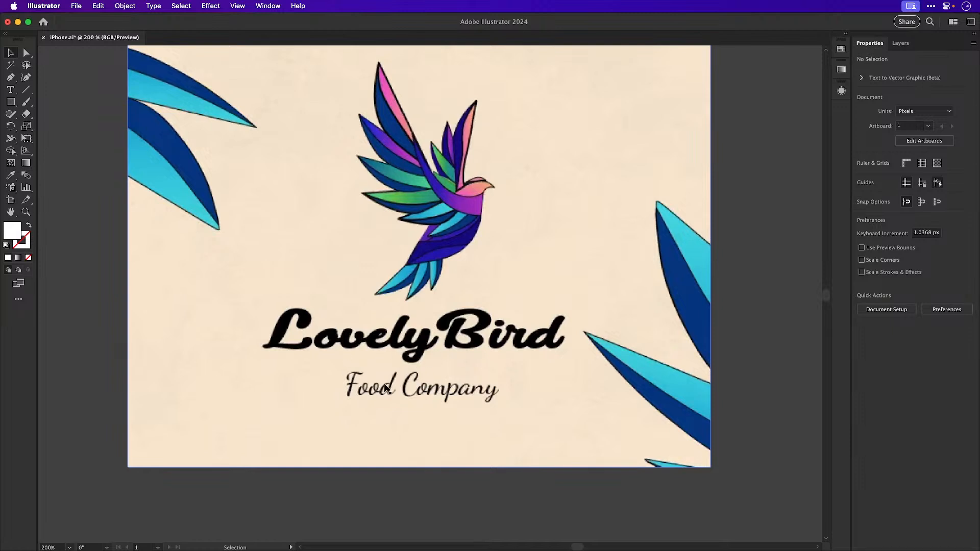
scroll(425, 271, down, 2)
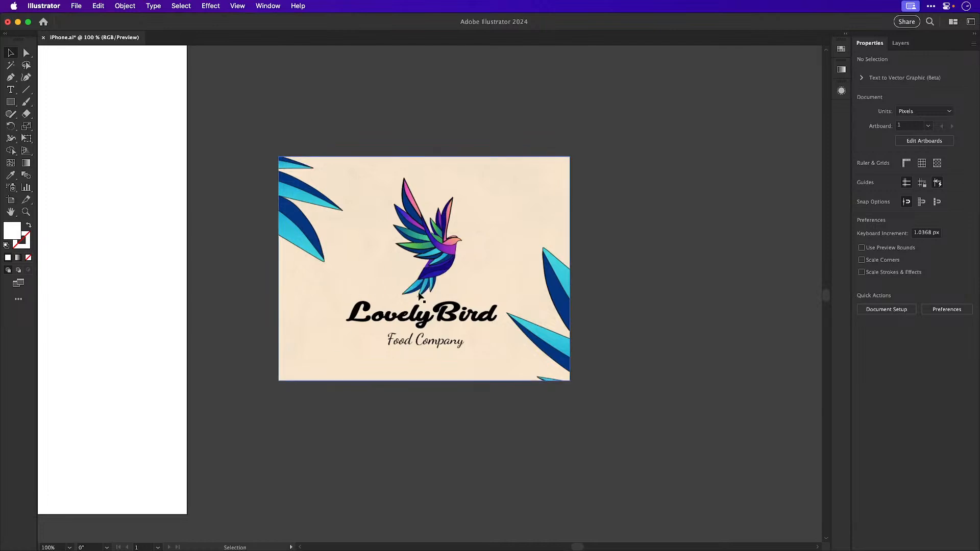
scroll(412, 259, left, 5)
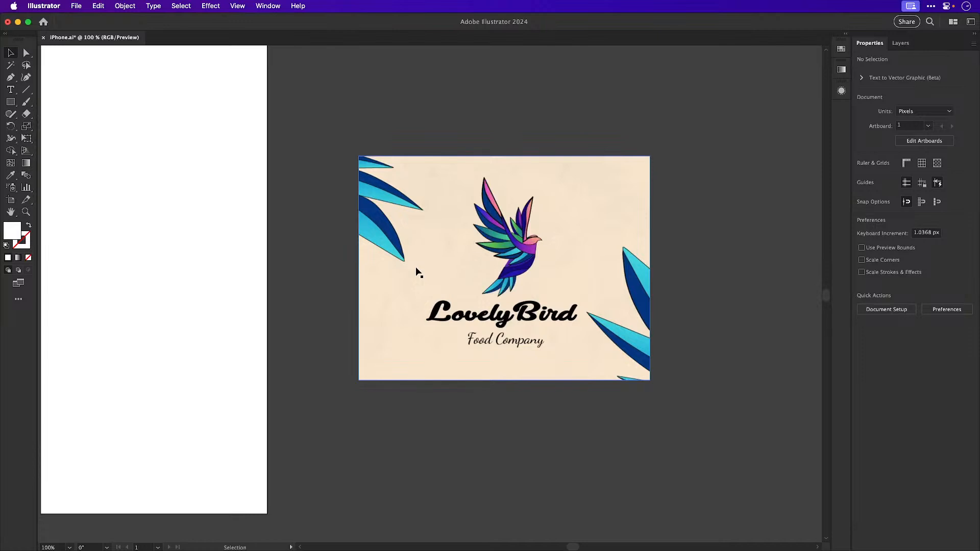
scroll(416, 272, right, 10)
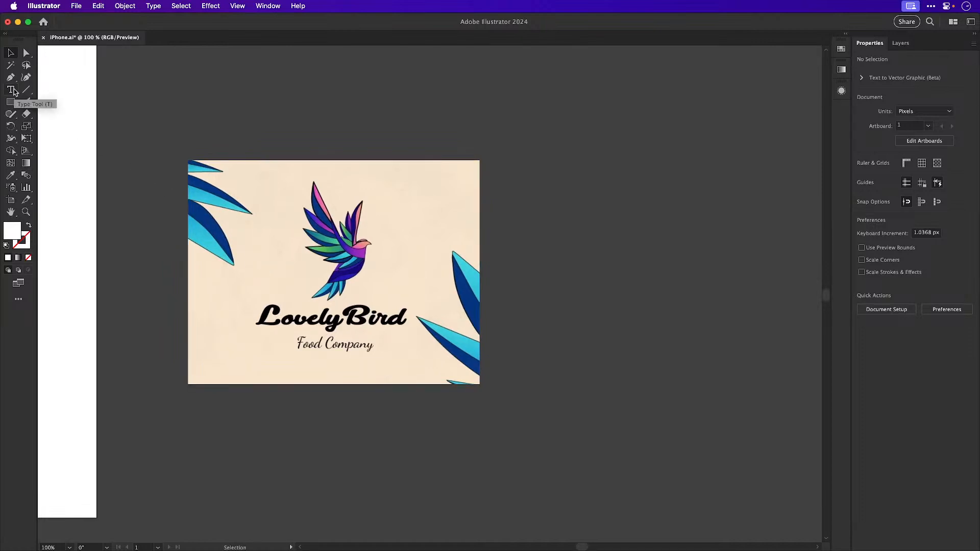
Run Retype (Beta) on the LovelyBird image to look up font matches for the word Lovely
key(super+equal)
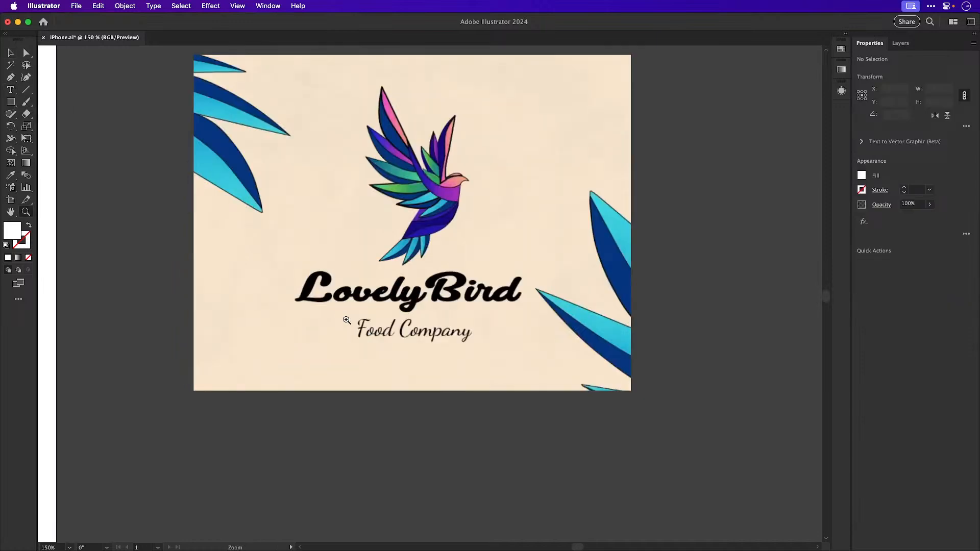
click(392, 297)
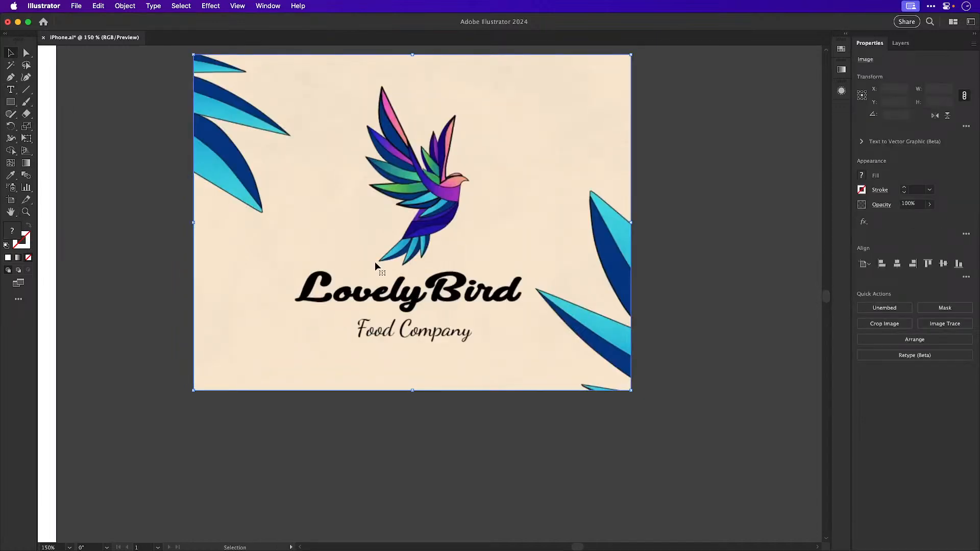
click(155, 6)
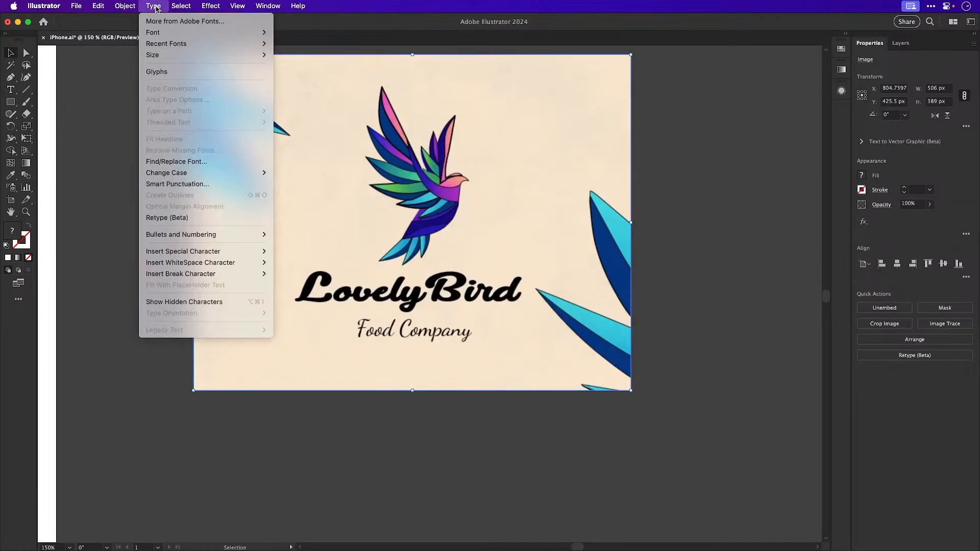
click(176, 219)
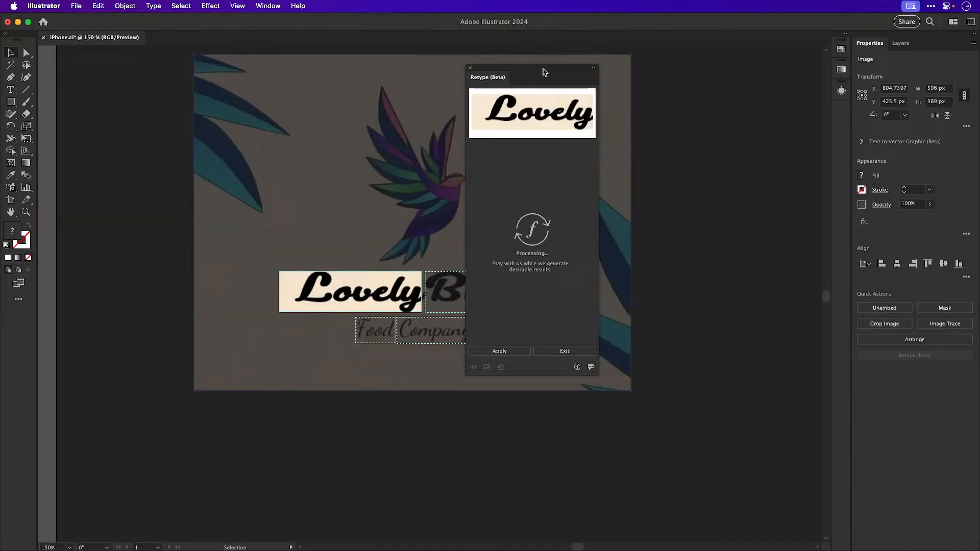
drag(545, 72, 753, 67)
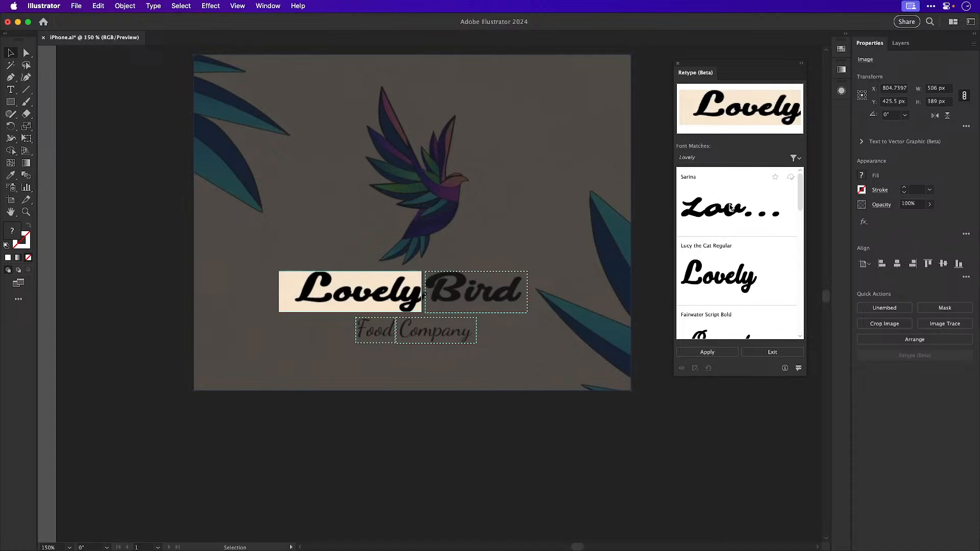
Review the Retype font matches for the word Food, exit Retype and close its panel
click(374, 335)
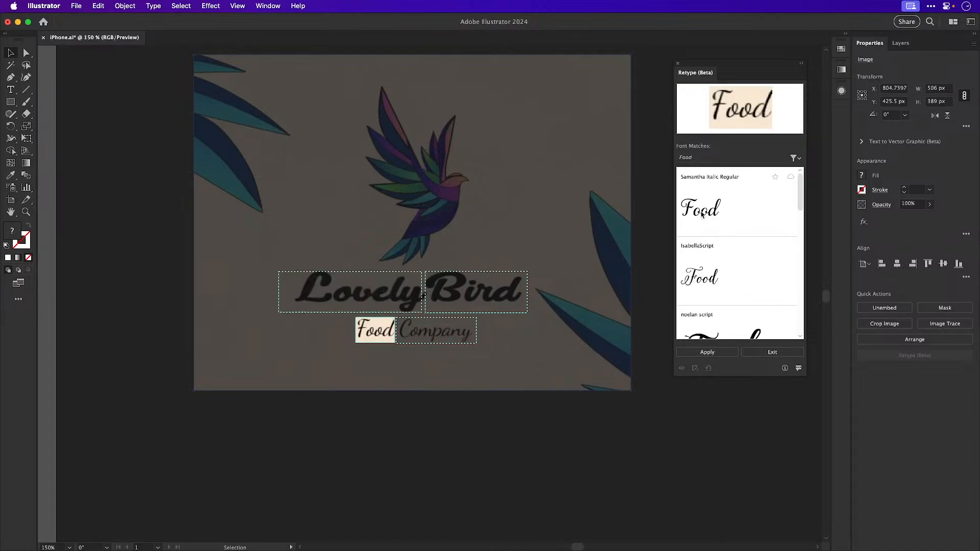
scroll(706, 230, down, 5)
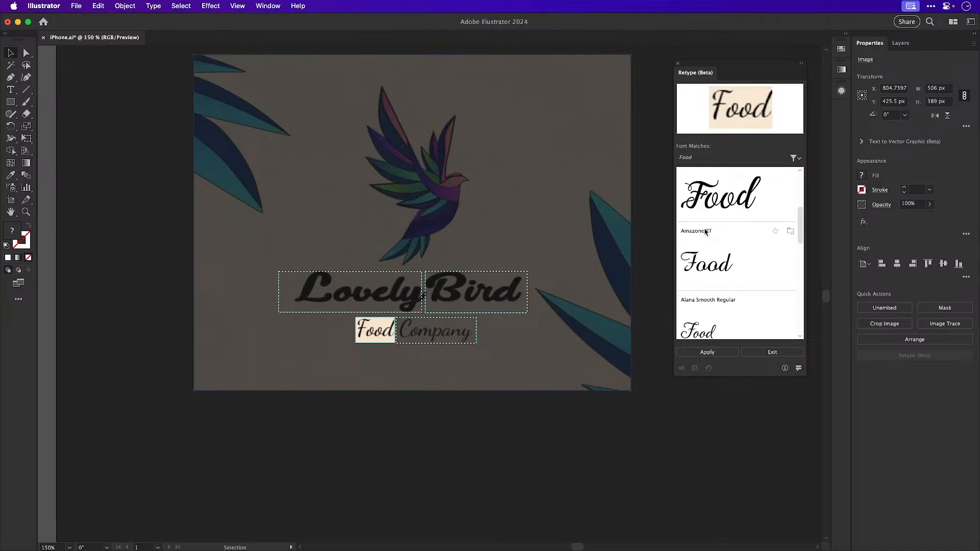
drag(801, 224, 800, 187)
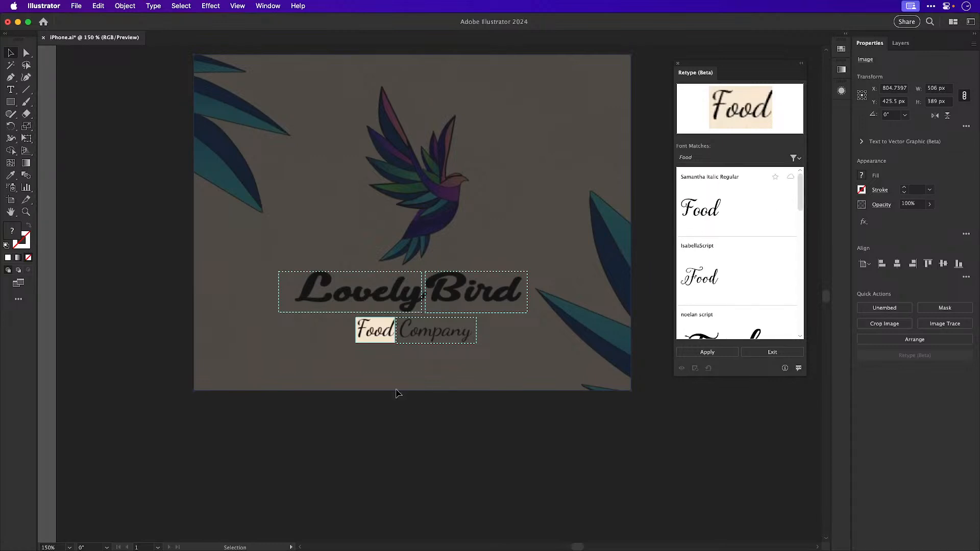
click(772, 352)
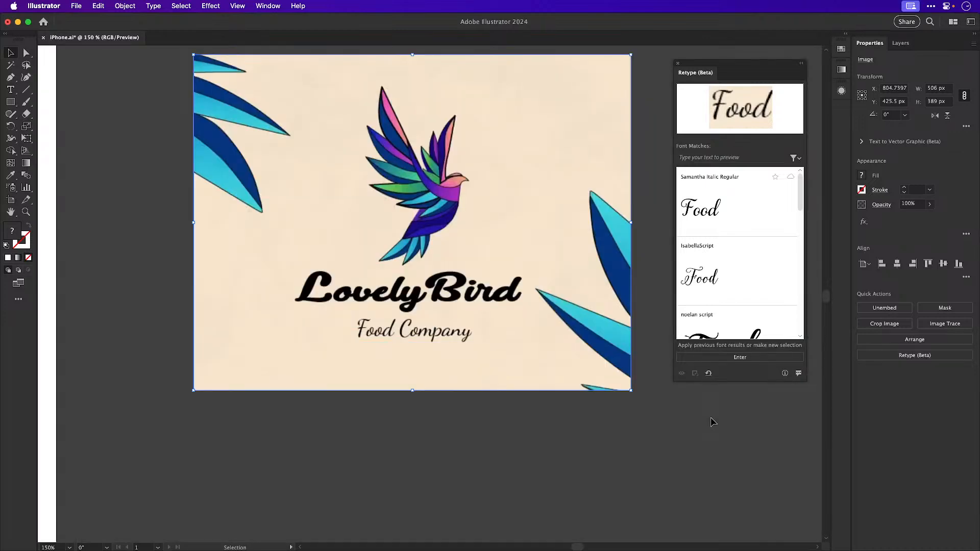
click(678, 63)
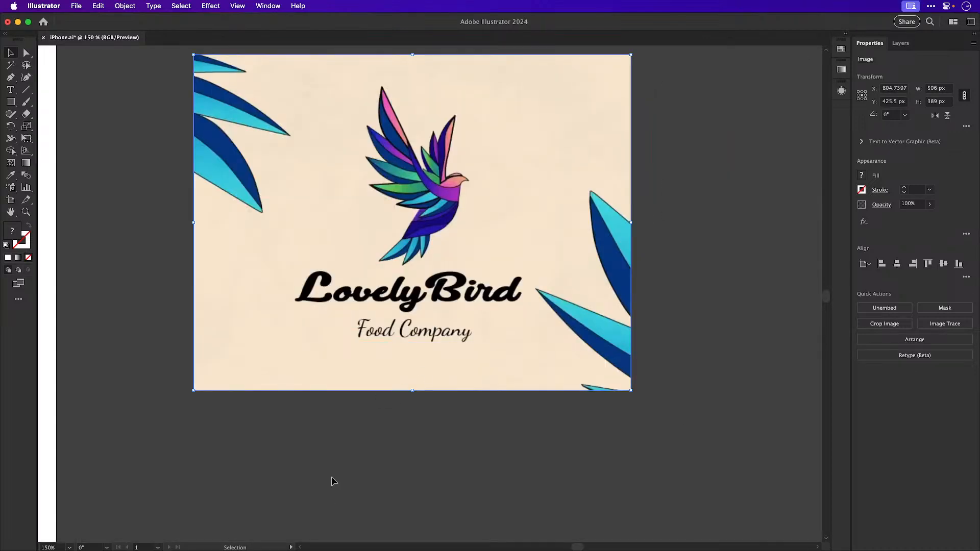
Add a line of point text reading "Lovely Bird" in the empty area below the logo image
click(363, 463)
key(t)
click(360, 460)
text(Lovely)
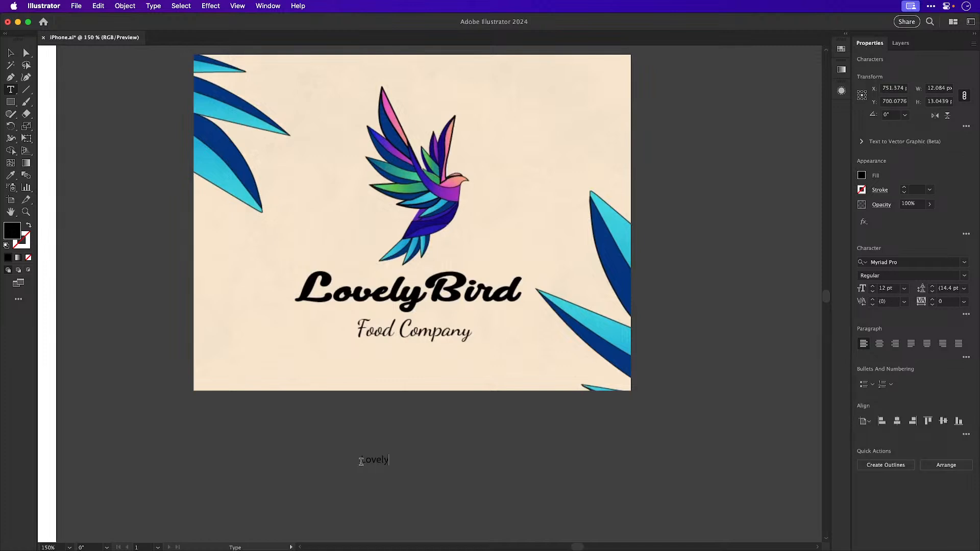
text( Bird)
click(11, 53)
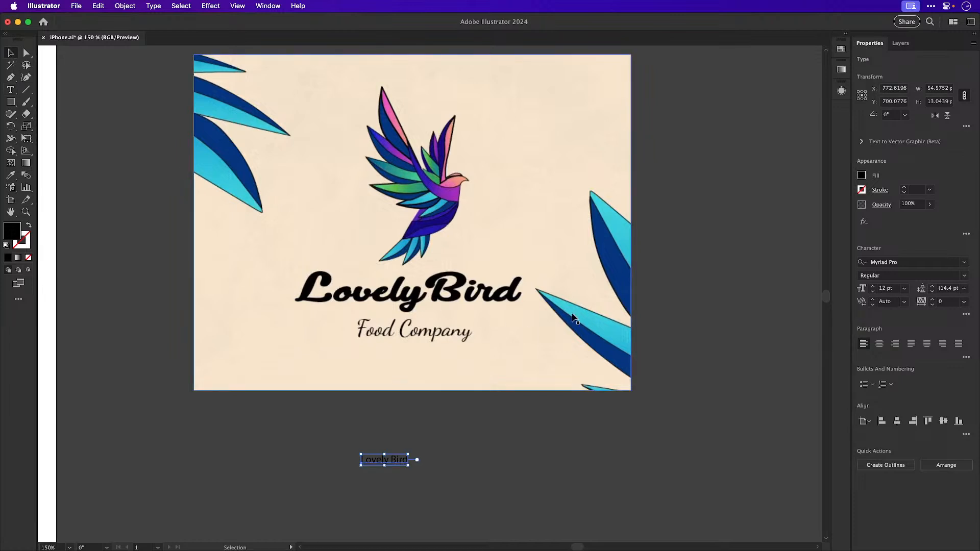
Fill the Lovely Bird text with white and scale it up to about 77 pt
click(841, 49)
click(729, 76)
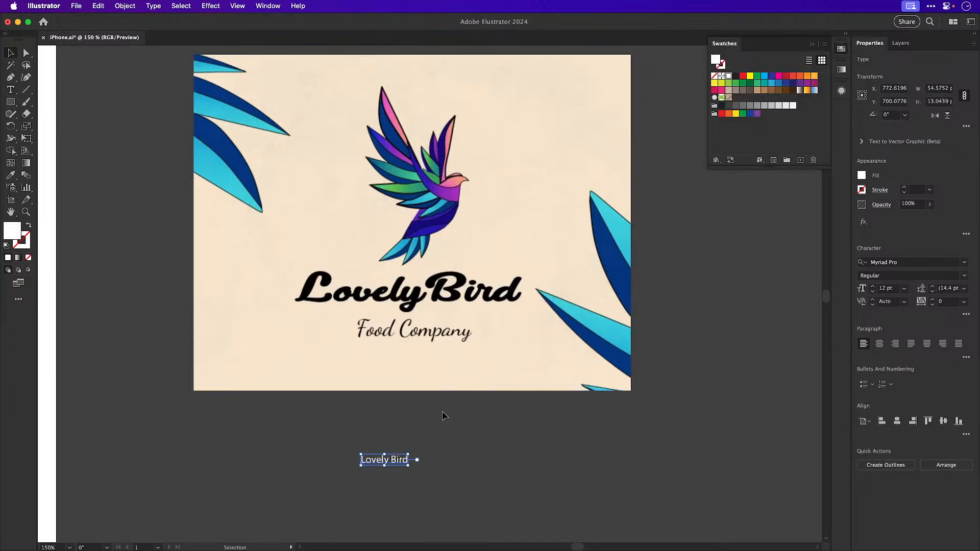
drag(408, 454, 484, 398)
scroll(484, 397, down, 7)
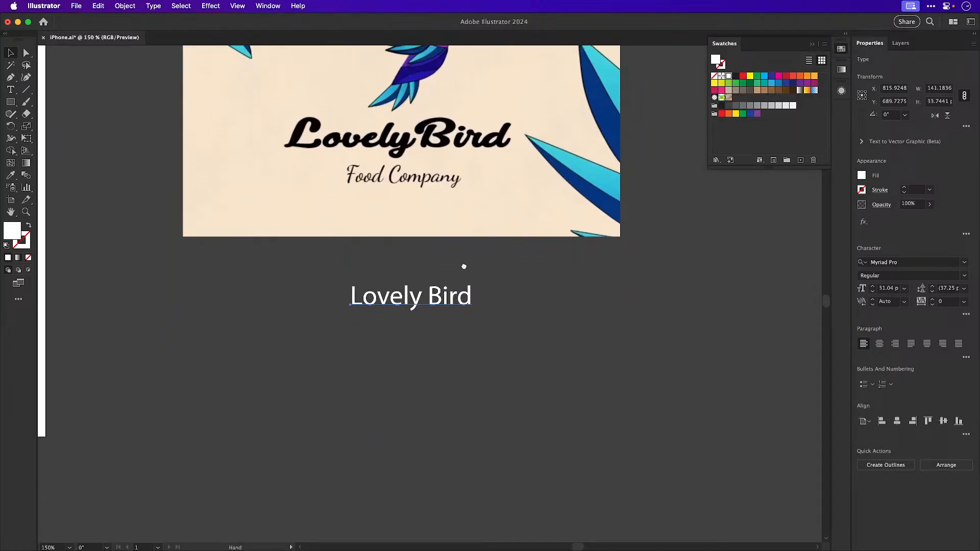
drag(470, 296, 531, 318)
Set the Lovely Bird text in Gelato Luxe and center it roughly beneath the logo image
click(901, 262)
text(gel)
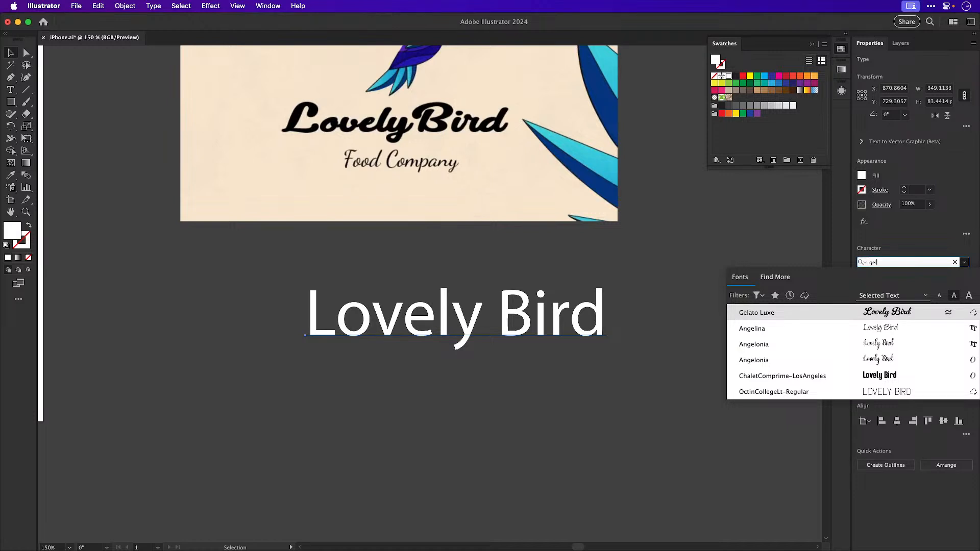
key(Return)
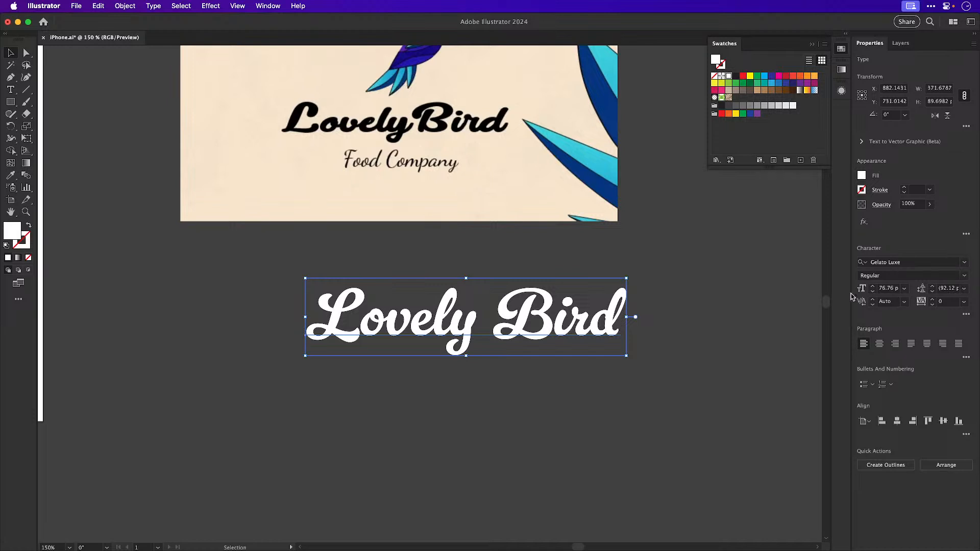
drag(449, 320, 406, 303)
Try to tighten the kerning after the letter L in the Lovely Bird text to -30
key(t)
drag(314, 299, 280, 296)
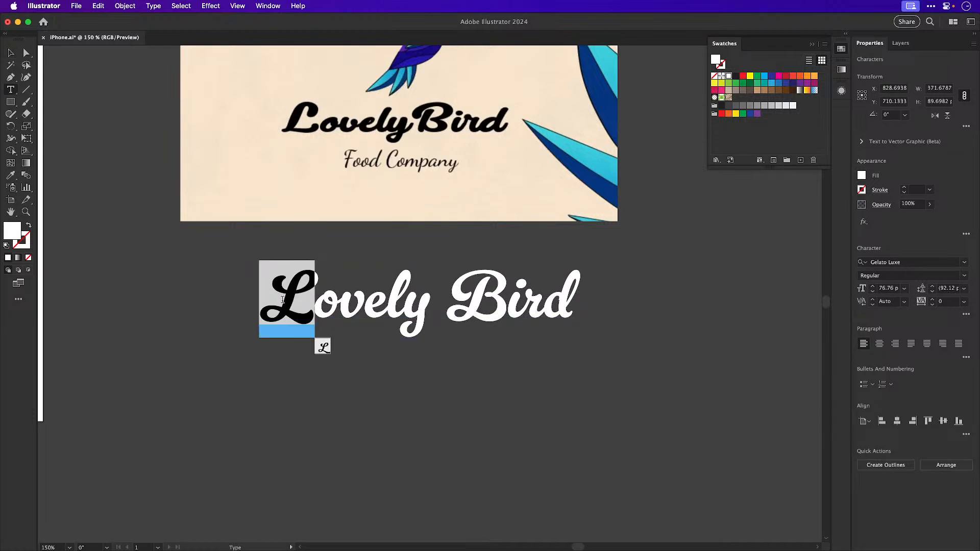
key(alt+super+Left)
click(292, 299)
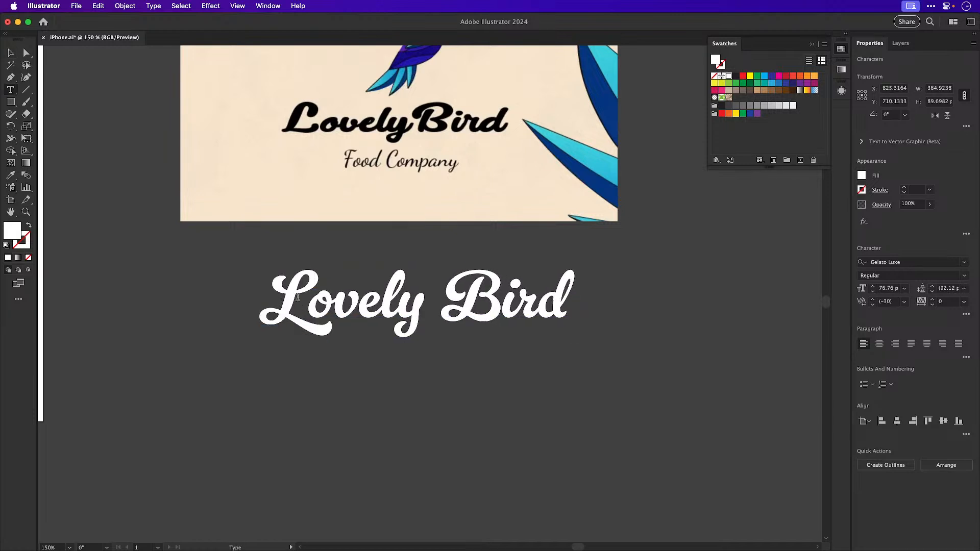
drag(295, 299, 276, 301)
click(319, 351)
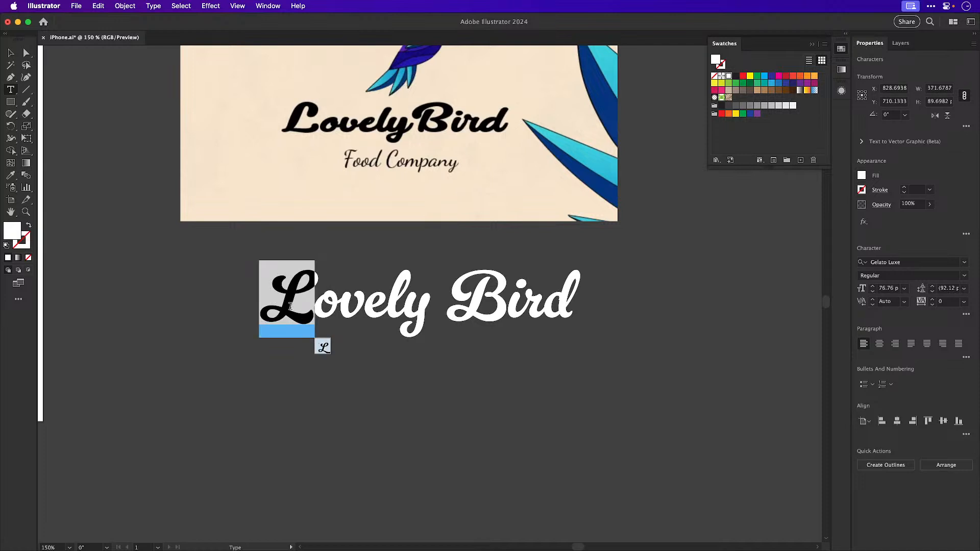
key(Escape)
Duplicate the Lovely Bird text directly below the original and delete the word Bird from the copy
drag(429, 306, 576, 416)
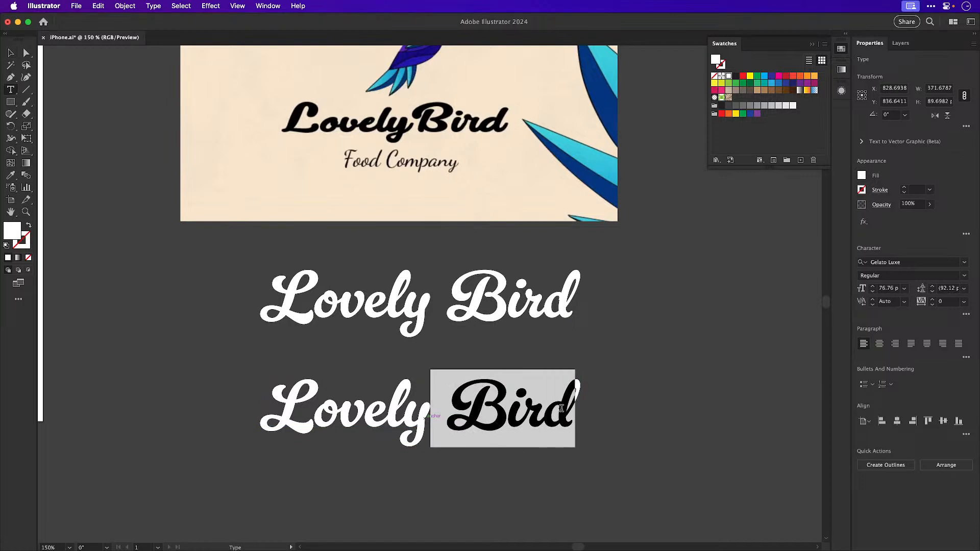
key(BackSpace)
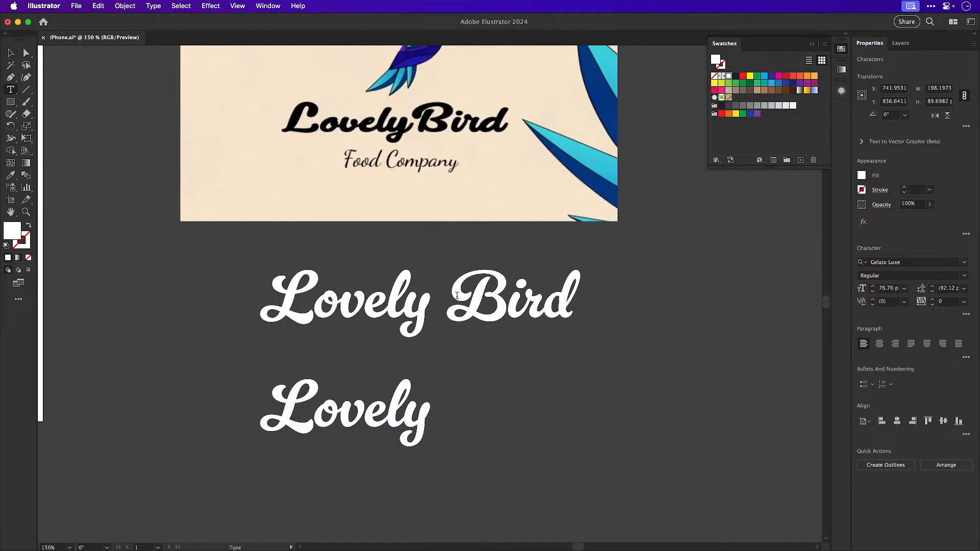
Delete the word Lovely from the upper text and move the remaining Bird beside the lower Lovely on its baseline
drag(445, 301, 258, 301)
key(BackSpace)
click(10, 52)
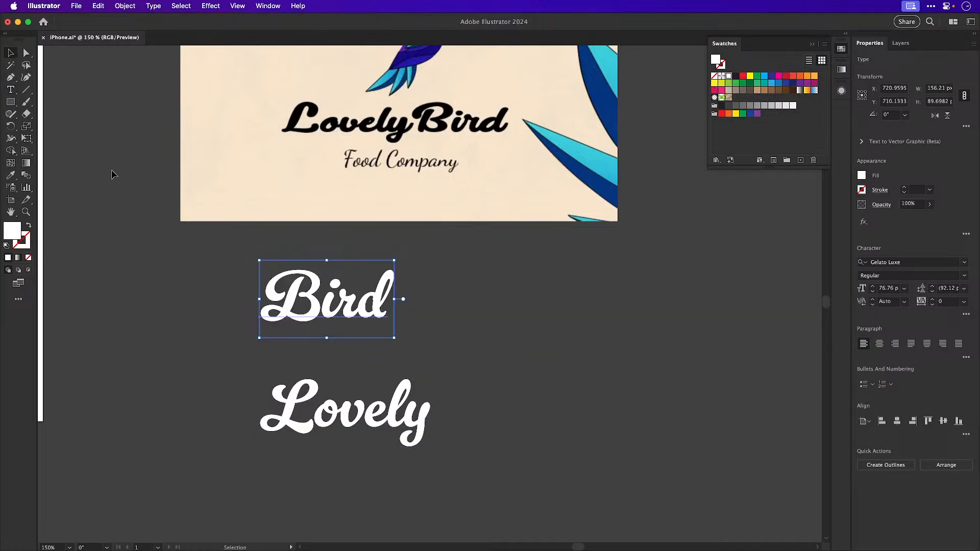
drag(335, 297, 518, 411)
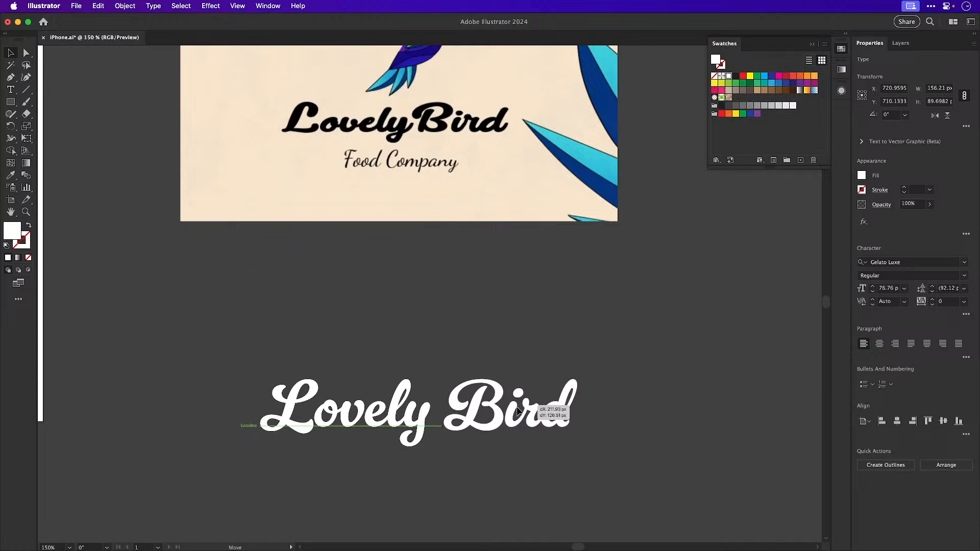
Stack the two words by moving Lovely up and placing Bird directly beneath it, shifted slightly to the right
drag(517, 411, 515, 411)
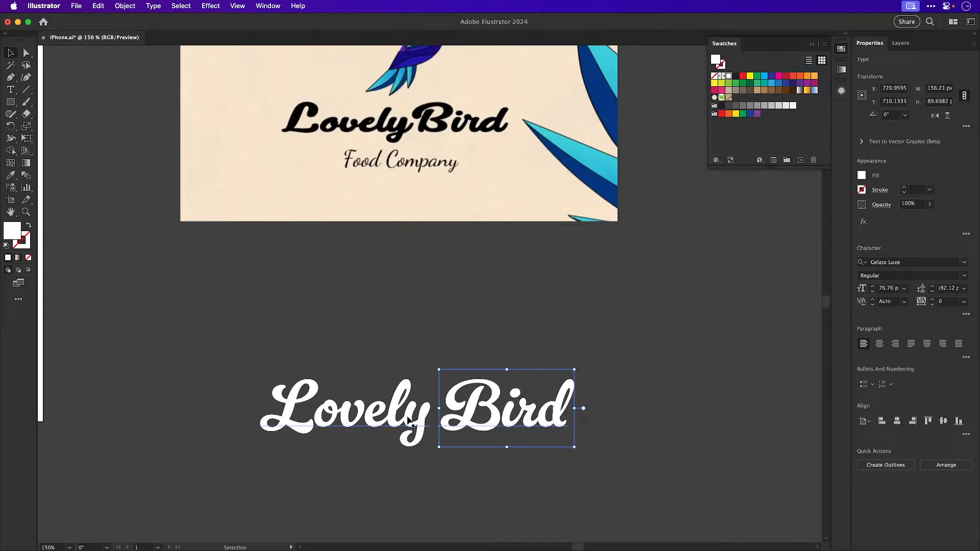
drag(370, 423, 407, 340)
drag(536, 417, 447, 380)
scroll(449, 384, up, 1)
click(510, 370)
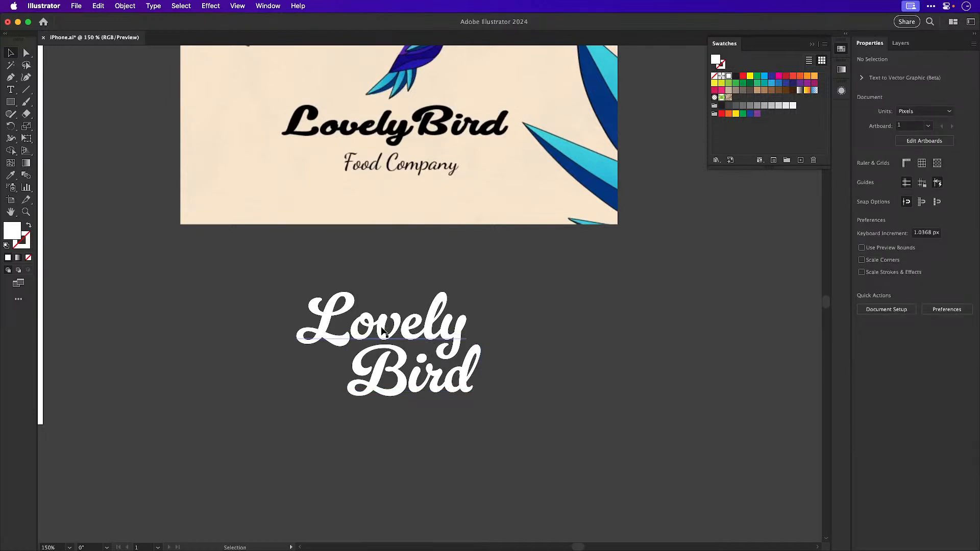
Duplicate Lovely directly above the original and replace the copy's text with "the"
drag(382, 331, 388, 274)
double_click(388, 274)
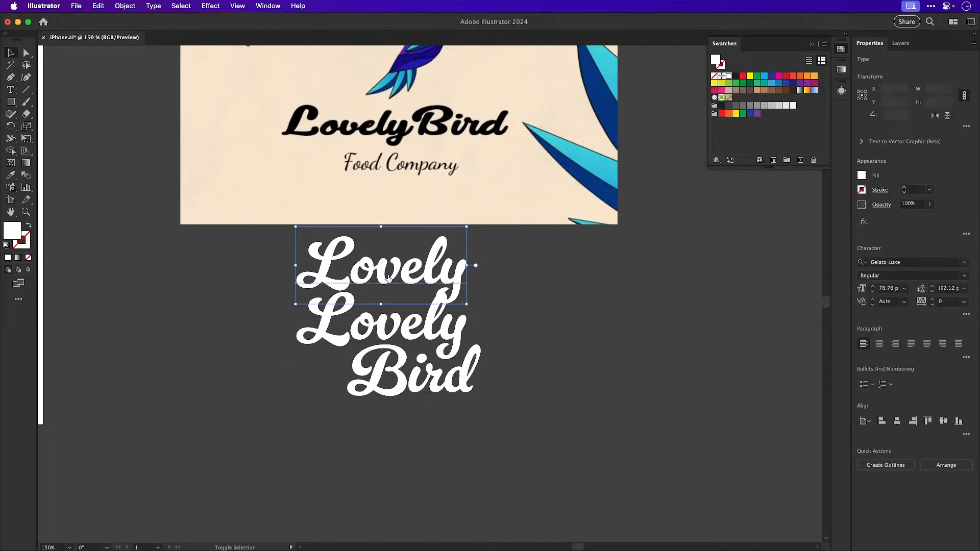
double_click(388, 274)
text(the)
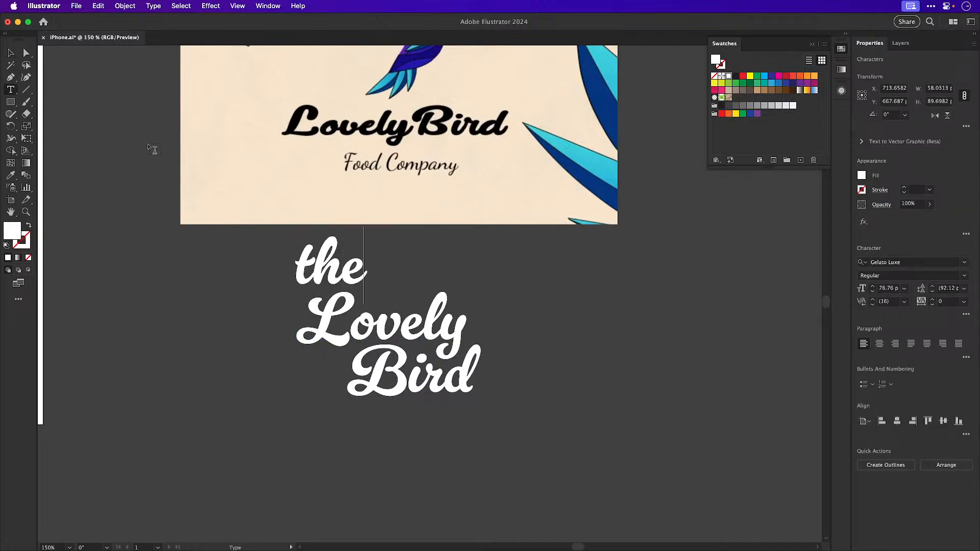
key(Escape)
Duplicate "the" below Bird, replace the copy's text with "co", and move it up close under Bird
drag(323, 265, 407, 432)
double_click(419, 440)
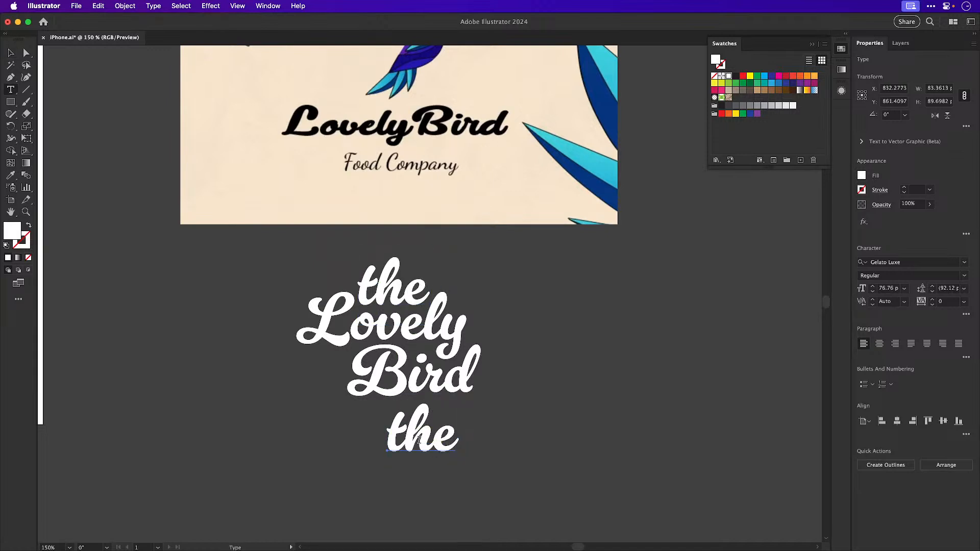
double_click(423, 439)
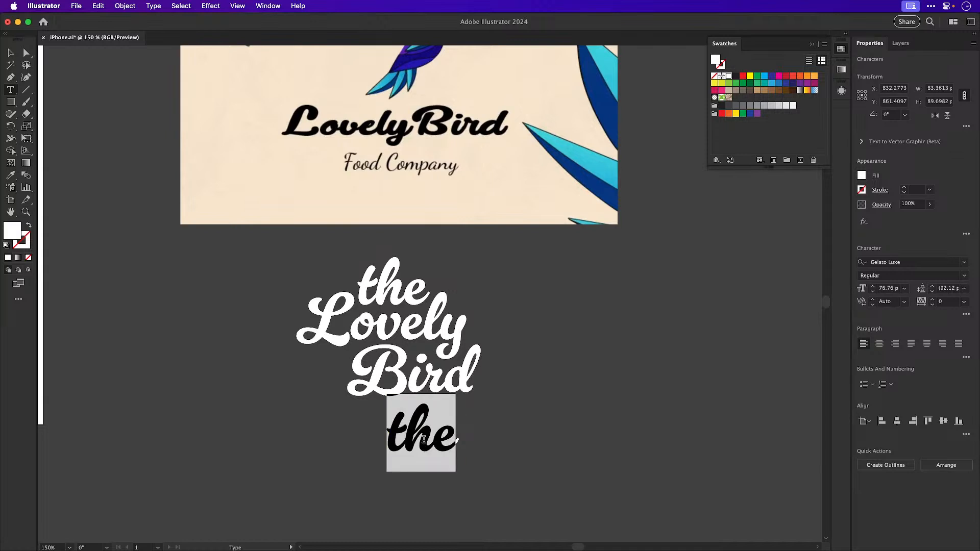
text(co)
click(10, 57)
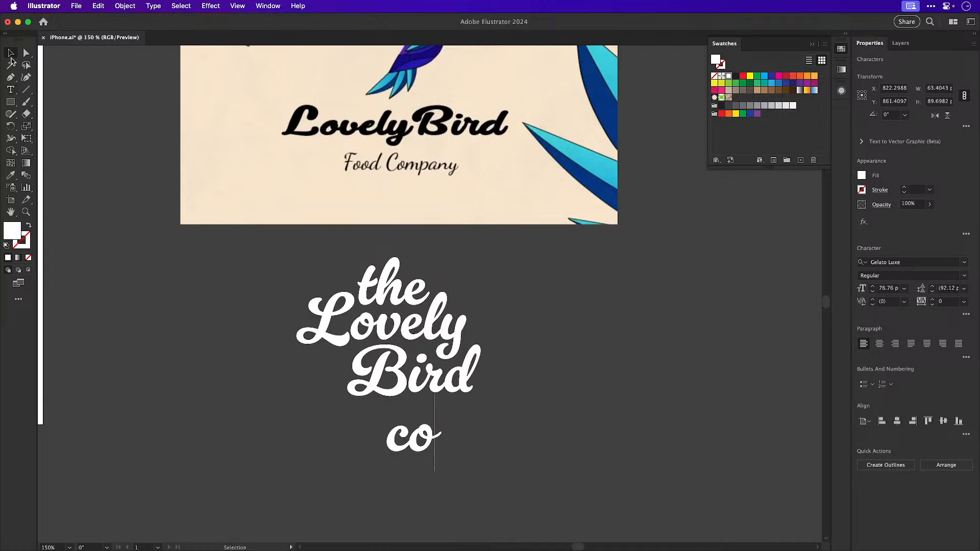
drag(411, 439, 416, 416)
Scale "the" and "co" down together to about 50.85 pt and reposition them with "the" just above Lovely
shift+click(401, 288)
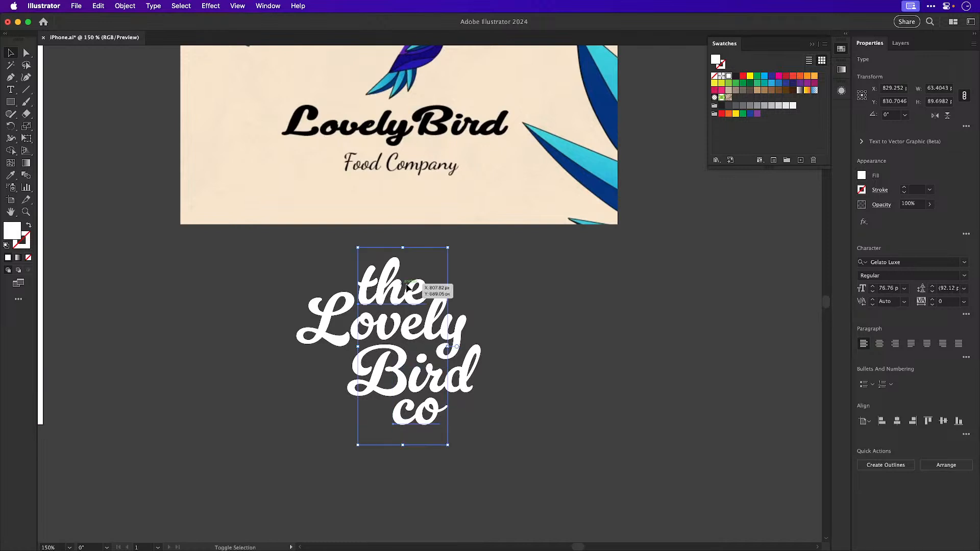
drag(447, 248, 433, 264)
drag(404, 314, 400, 301)
click(479, 418)
Move "co" just below Bird and align it with "the" on their horizontal centers
drag(421, 391, 396, 420)
shift+click(393, 294)
click(897, 421)
click(694, 419)
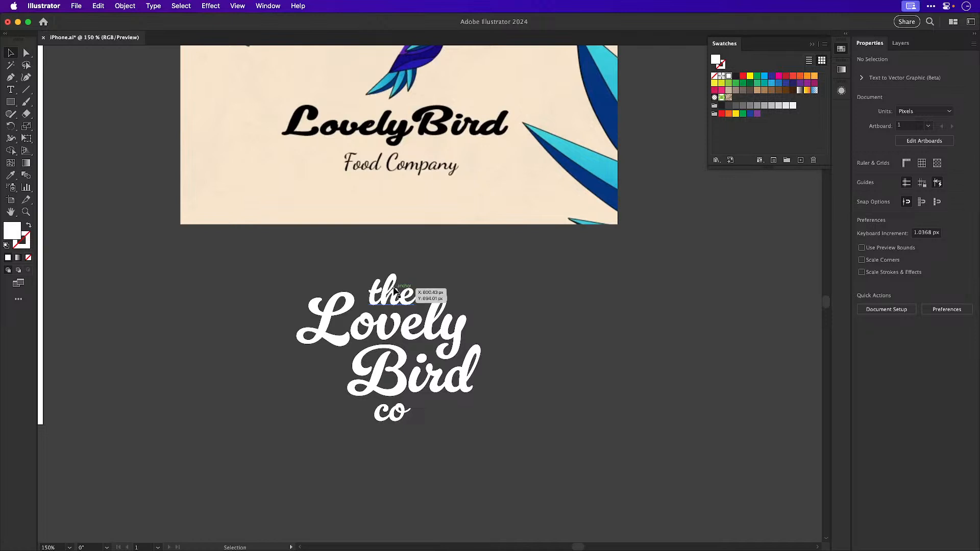
Try shifting Bird to the right beneath Lovely and undo the move
click(394, 289)
shift+click(393, 423)
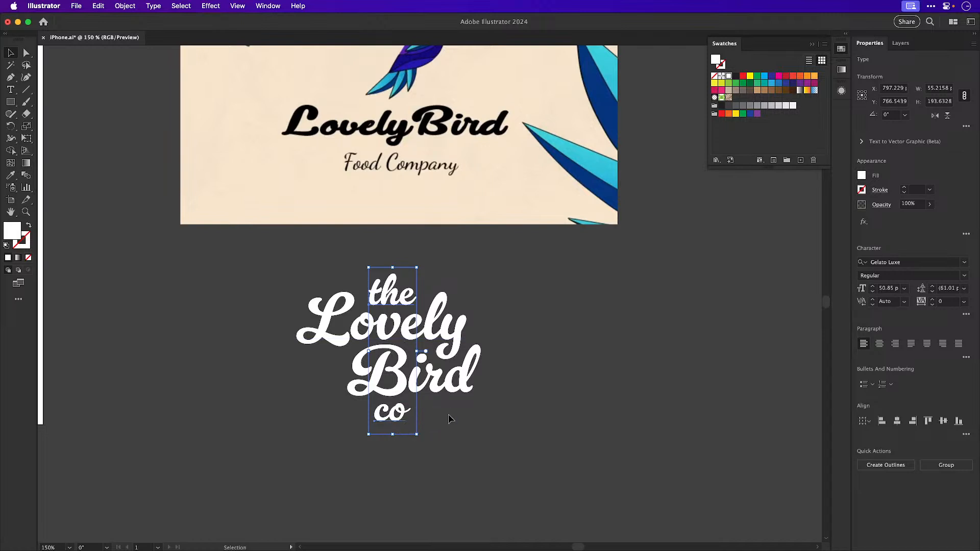
click(527, 414)
mouse_move(424, 327)
mouse_down()
mouse_move(435, 325)
mouse_move(408, 325)
mouse_move(422, 325)
mouse_up()
drag(429, 386, 445, 385)
key(super+z)
click(551, 363)
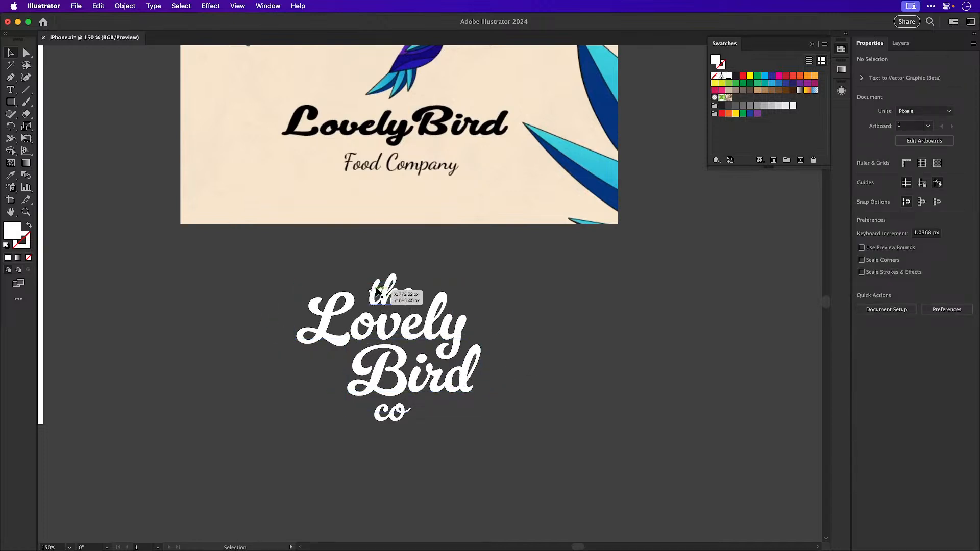
Paint a freehand S-shaped stroke down through the four stacked words and undo it
click(21, 103)
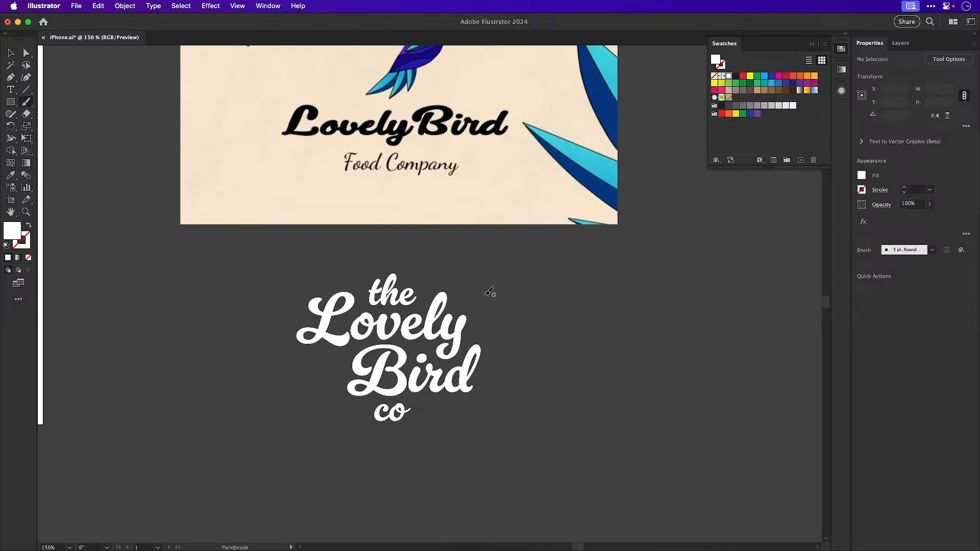
mouse_move(396, 251)
mouse_down()
mouse_move(381, 306)
mouse_move(418, 348)
mouse_move(381, 403)
mouse_move(393, 450)
mouse_up()
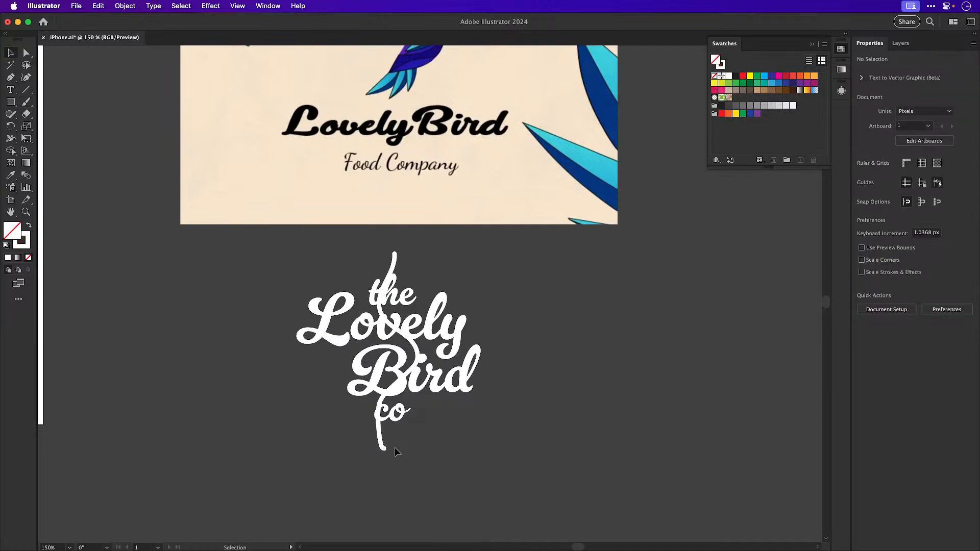
key(super+z)
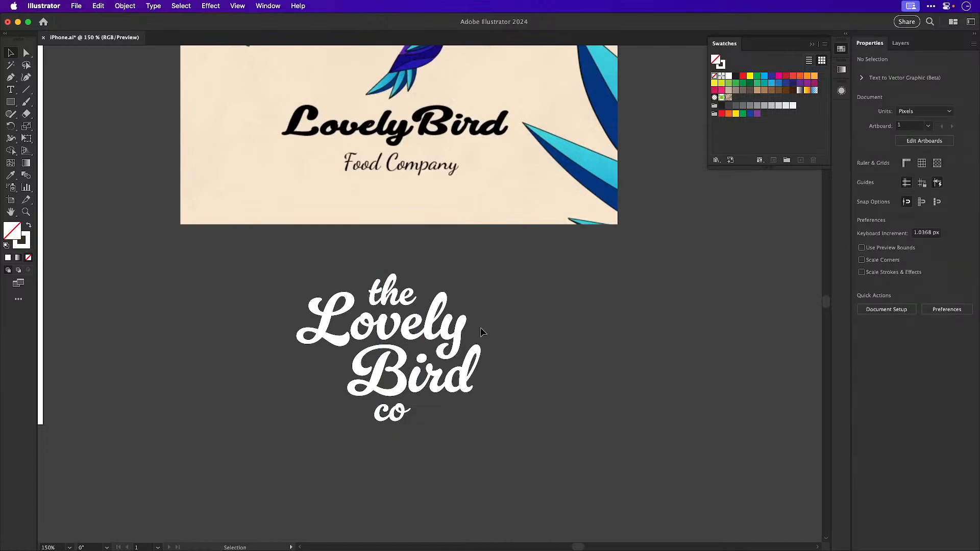
Shift "the" slightly left above Lovely and move "co" to the right beneath the middle of Bird
drag(402, 293, 396, 293)
drag(398, 412, 421, 410)
click(549, 340)
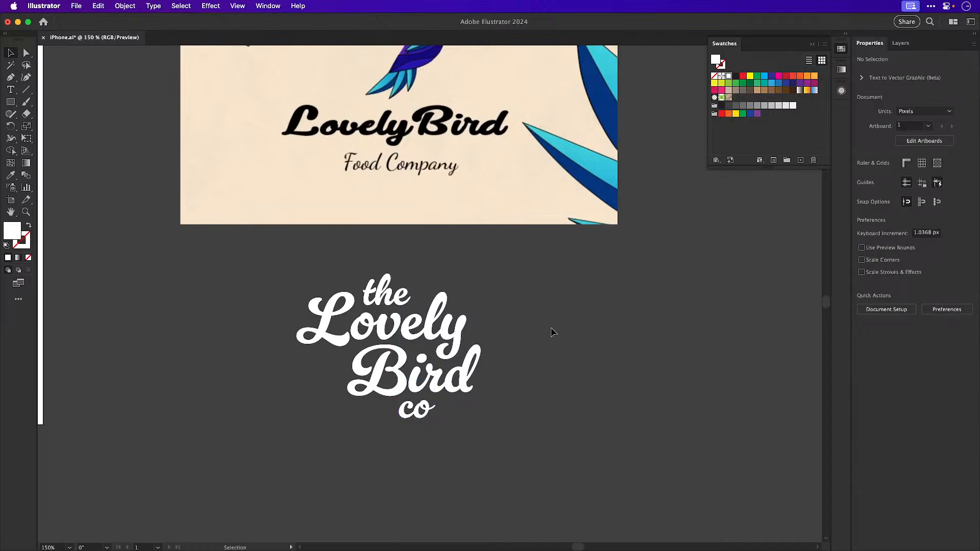
Move Bird and "co" down together slightly to open the gap below Lovely
click(444, 381)
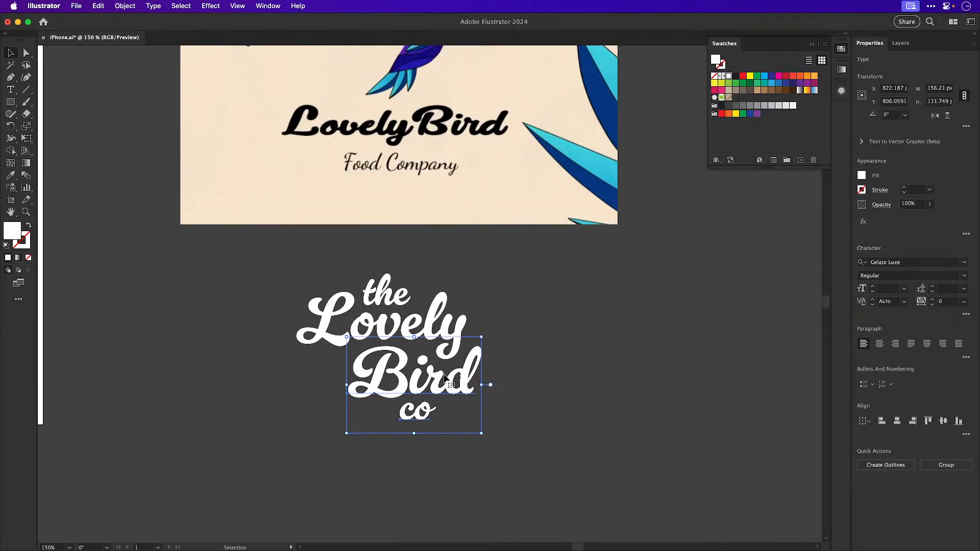
drag(445, 380, 445, 381)
click(549, 336)
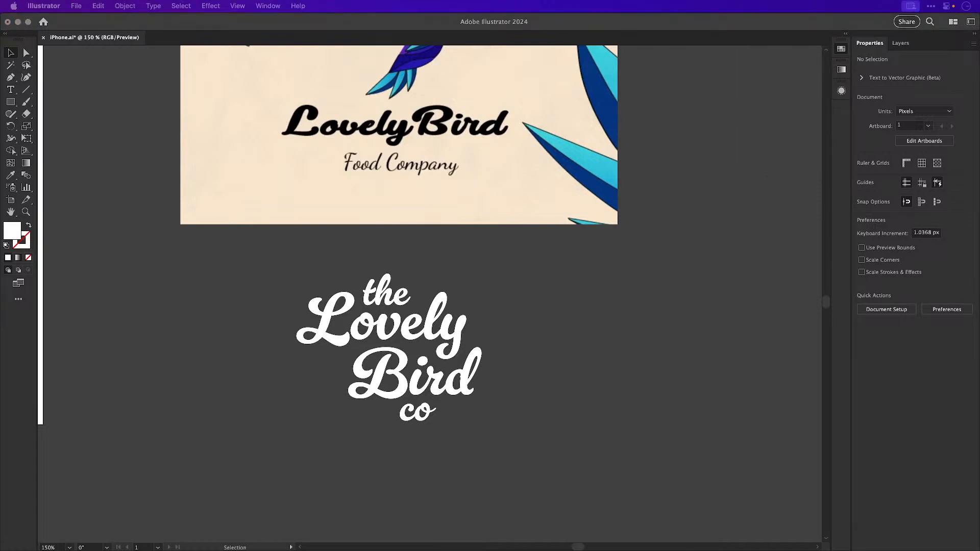
click(497, 479)
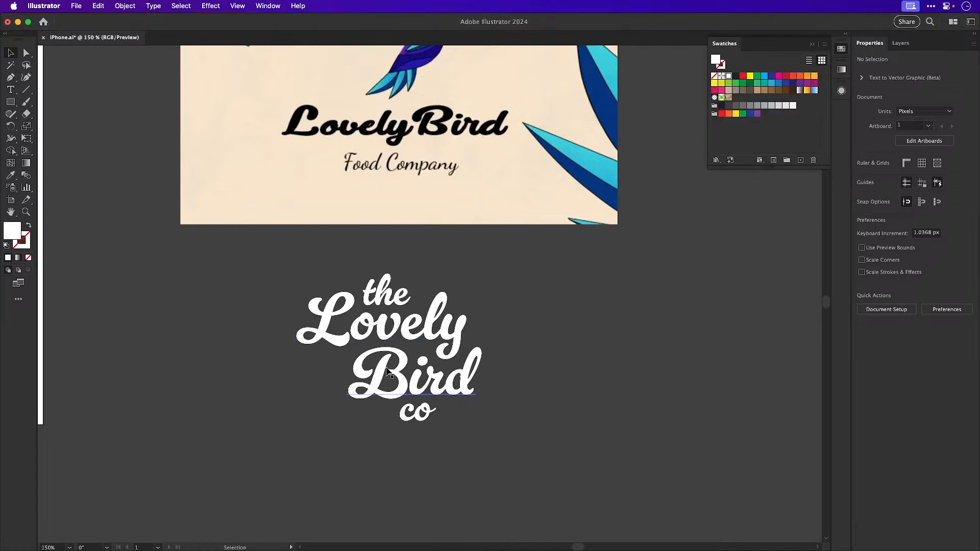
Increase the font size of the letter B in Bird to 81 pt
key(z)
drag(362, 372, 443, 346)
key(v)
key(t)
drag(440, 383, 381, 384)
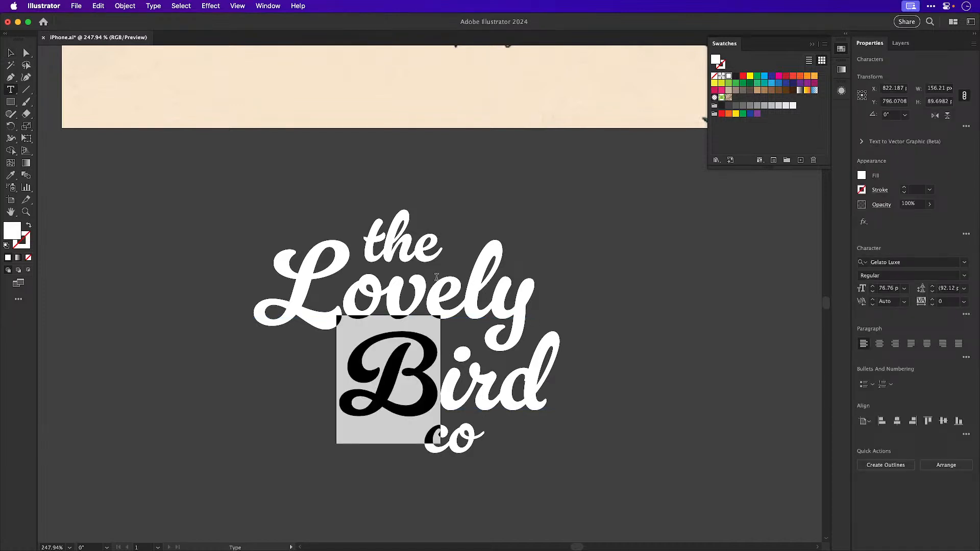
click(873, 287)
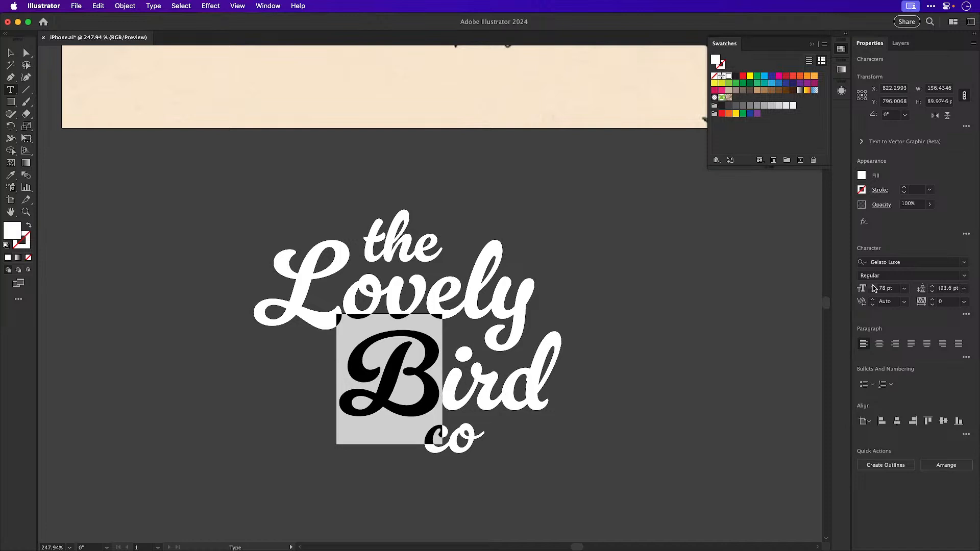
click(873, 286)
click(873, 287)
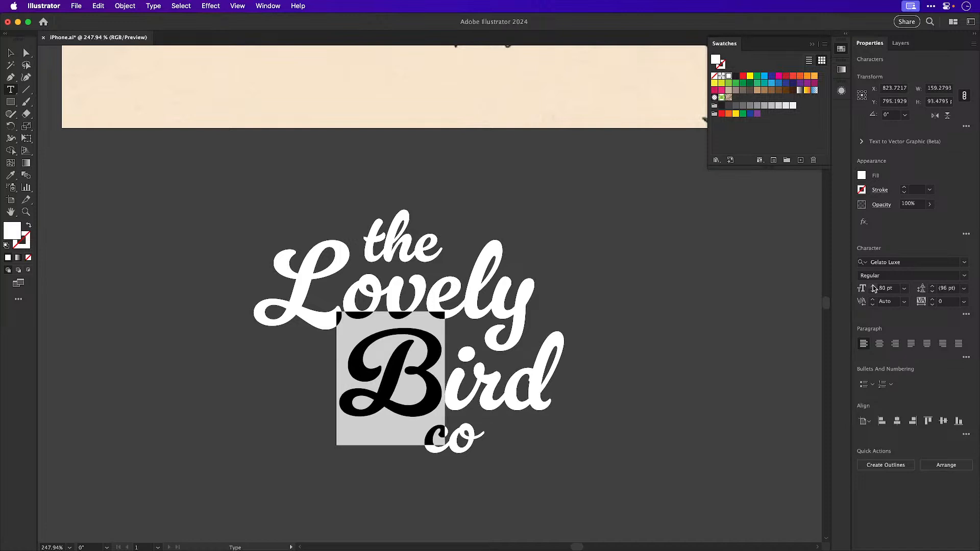
click(873, 287)
Increase the font size of the letter L in Lovely to 81 pt
drag(321, 277, 273, 303)
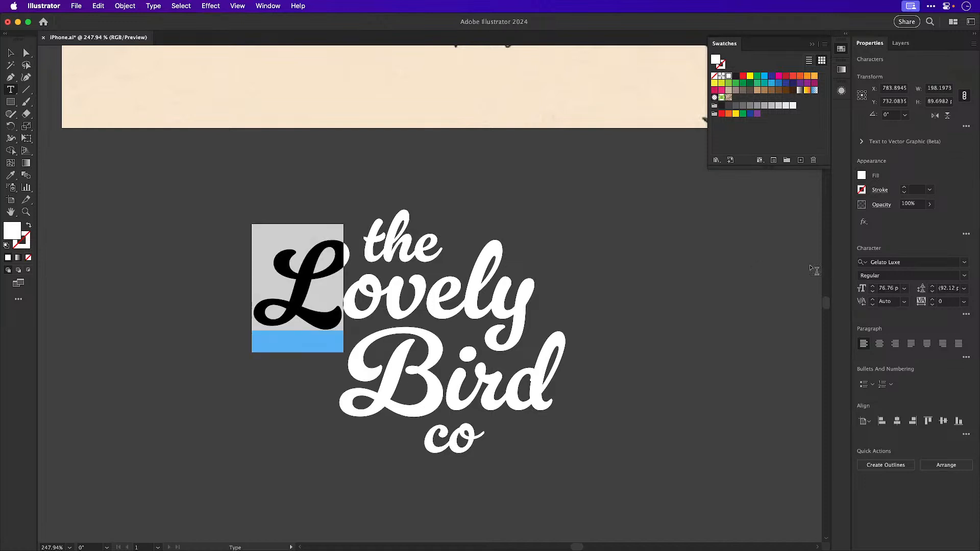
click(874, 287)
click(874, 286)
click(874, 287)
click(873, 287)
click(873, 287)
key(Escape)
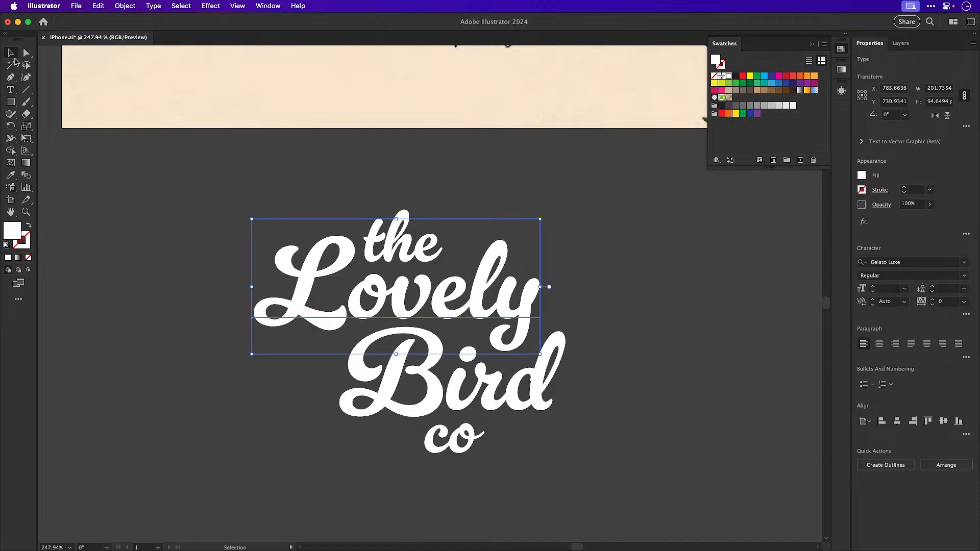
click(161, 219)
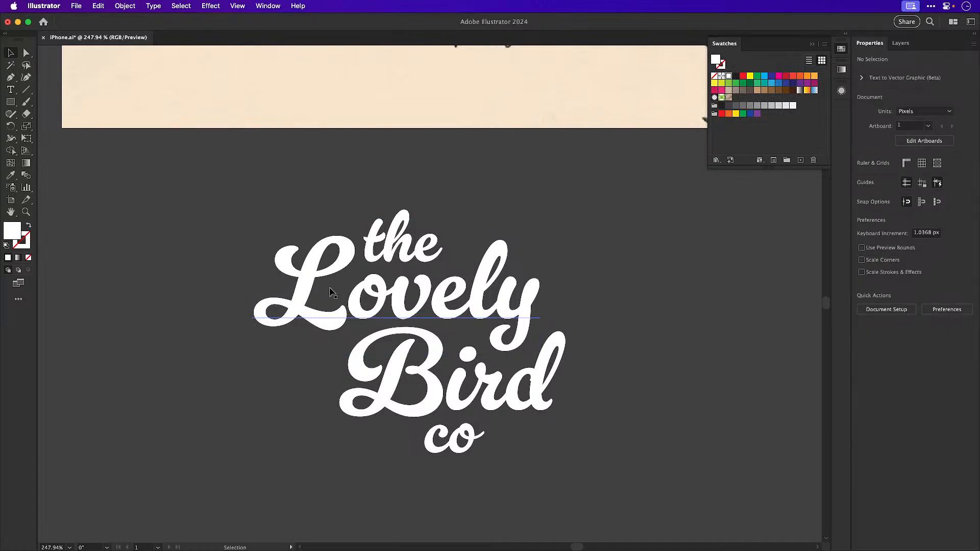
Nudge "the" slightly right above Lovely, and shift both words a little to the right together
key(t)
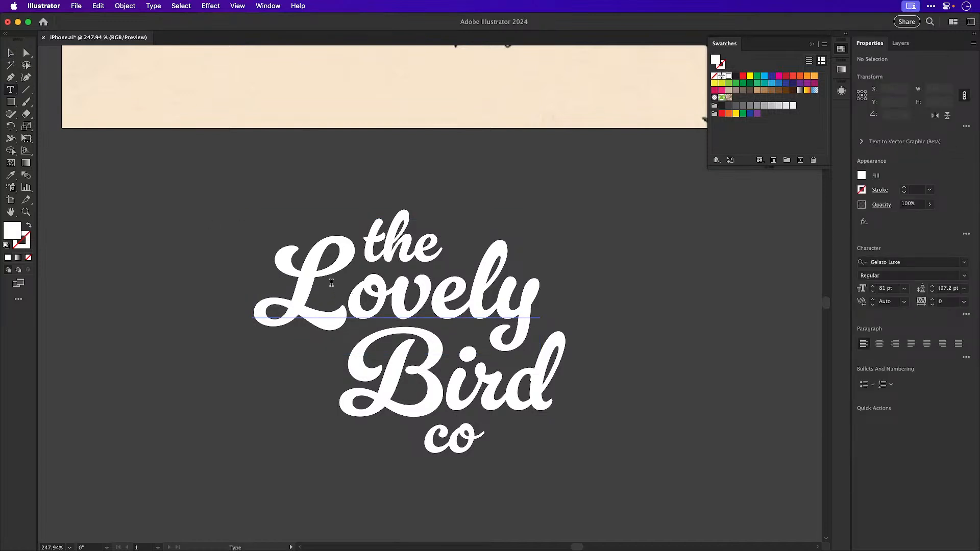
key(v)
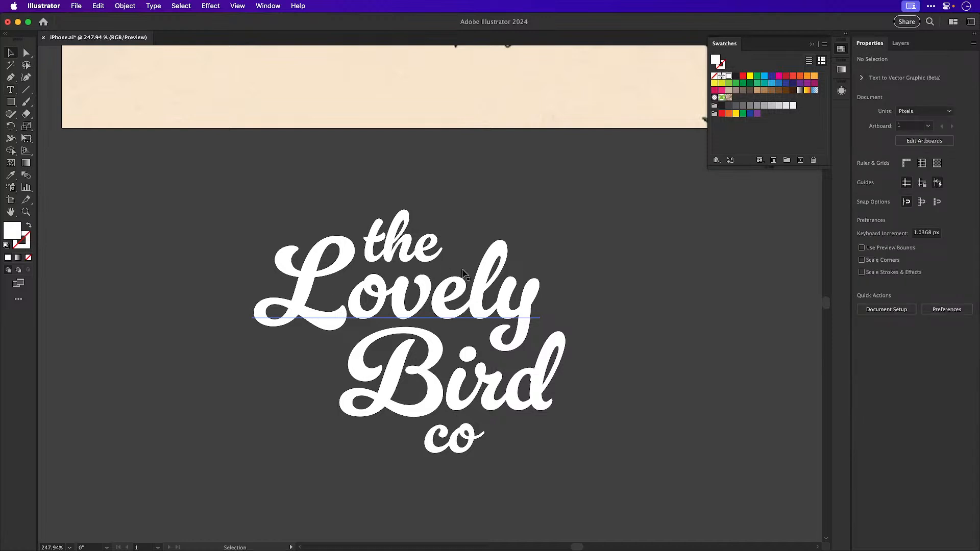
drag(408, 228, 412, 235)
shift+click(430, 306)
drag(440, 304, 441, 304)
click(442, 179)
Raise "the" slightly above Lovely and nudge "co" a little to the right beneath Bird
drag(407, 236, 409, 231)
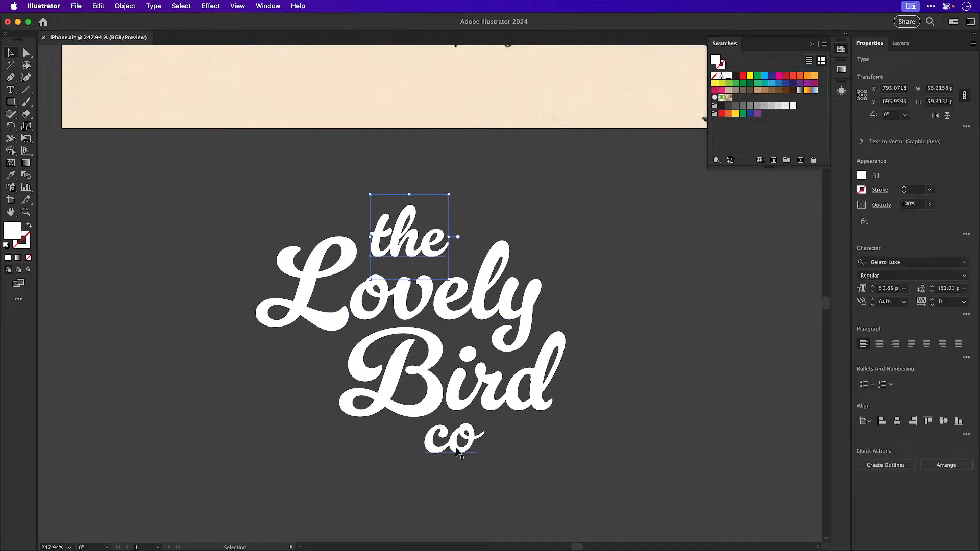
click(462, 449)
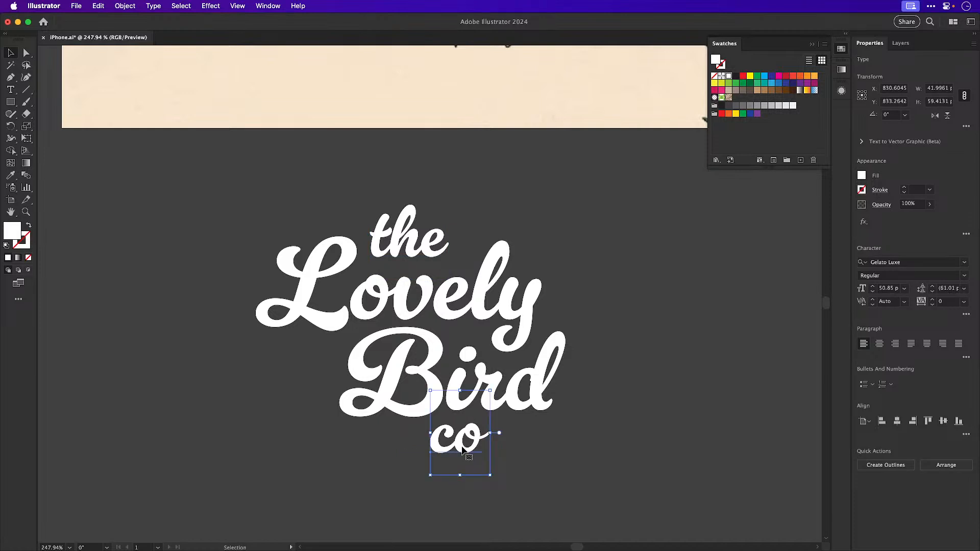
click(745, 303)
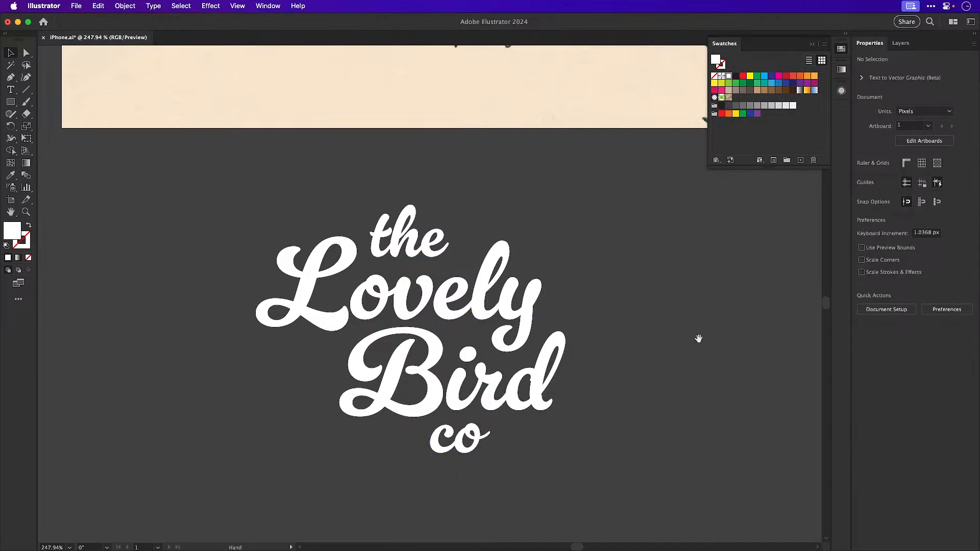
Try adding a period after "co" and remove it again
drag(700, 338, 649, 322)
key(t)
click(418, 421)
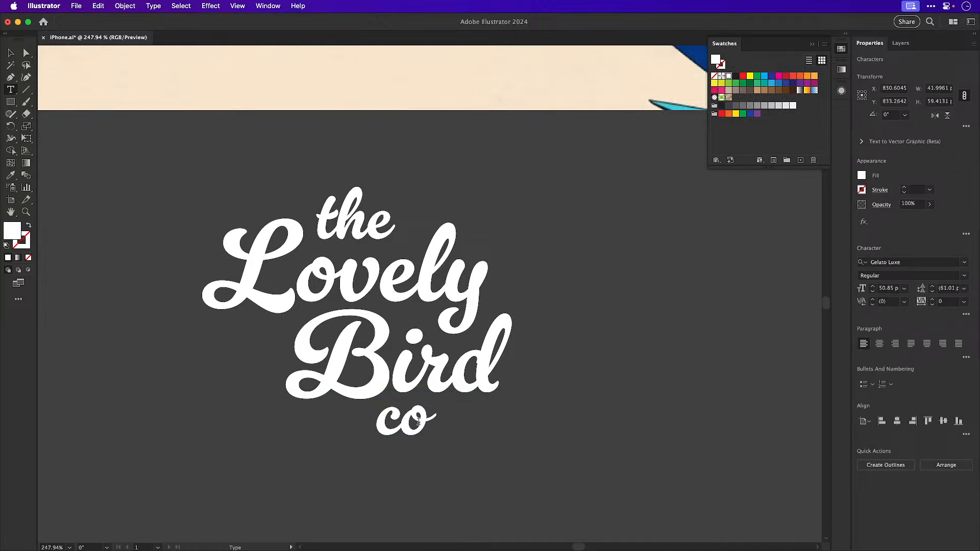
text(.)
key(BackSpace)
Nudge "the" and Lovely up together slightly, away from Bird
click(10, 54)
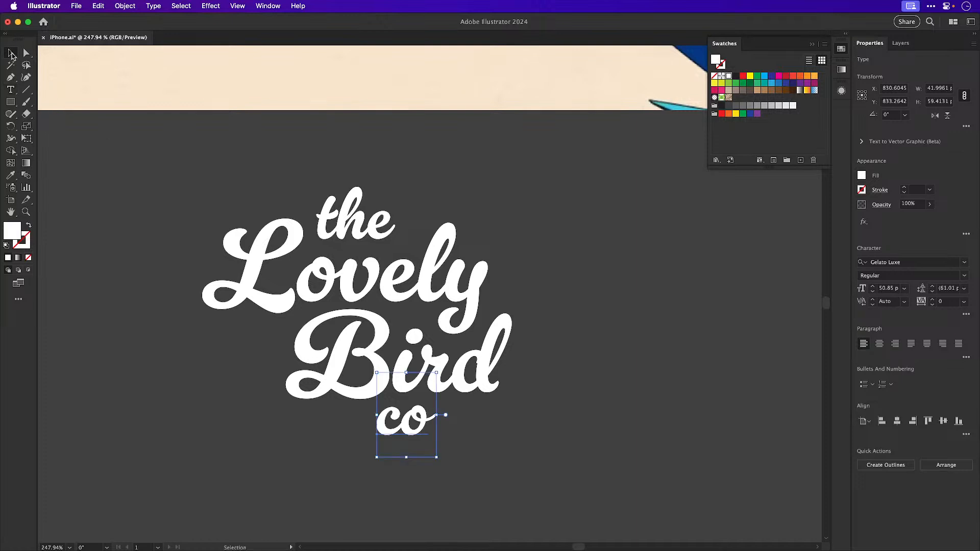
drag(266, 172, 349, 286)
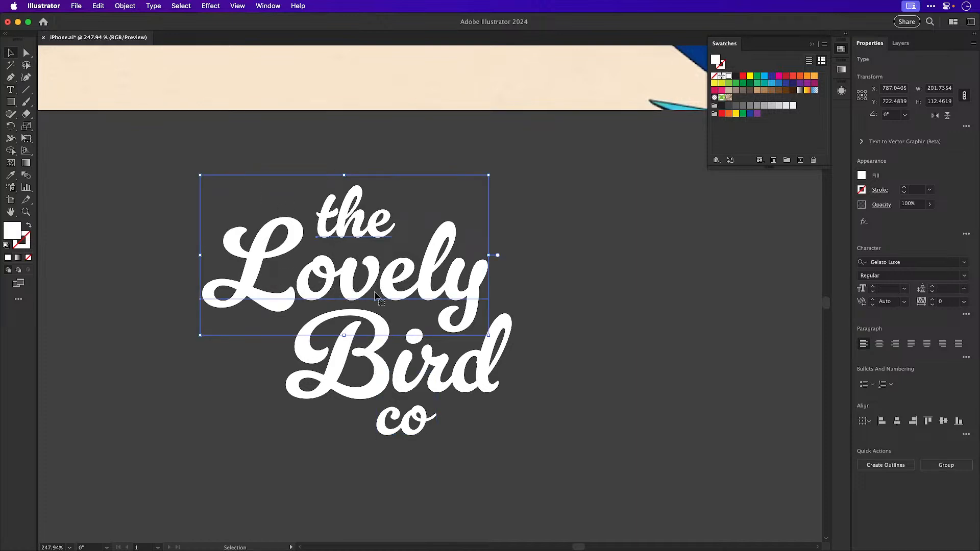
key(shift+super+a)
Replace the y in Lovely with the last alternate glyph, which has an extended upward exit stroke
key(t)
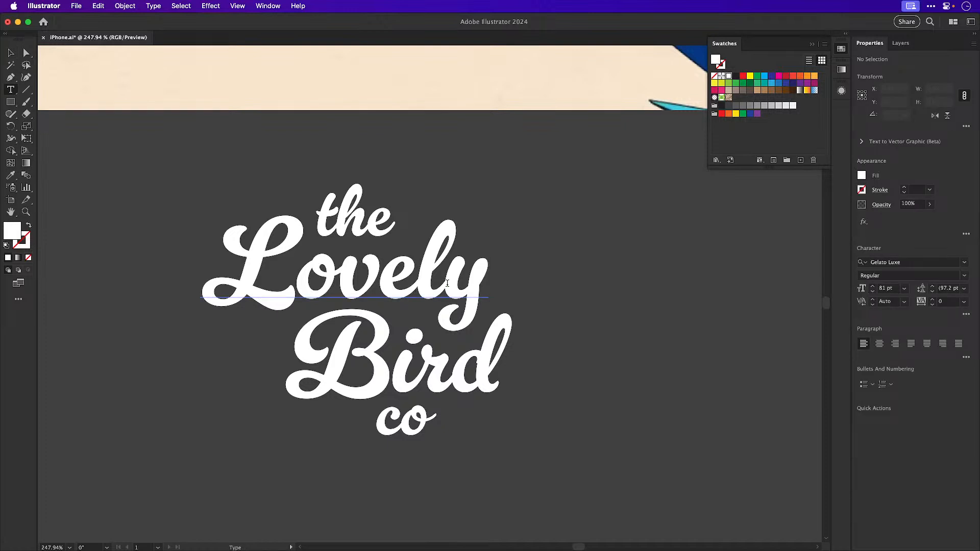
drag(448, 282, 474, 283)
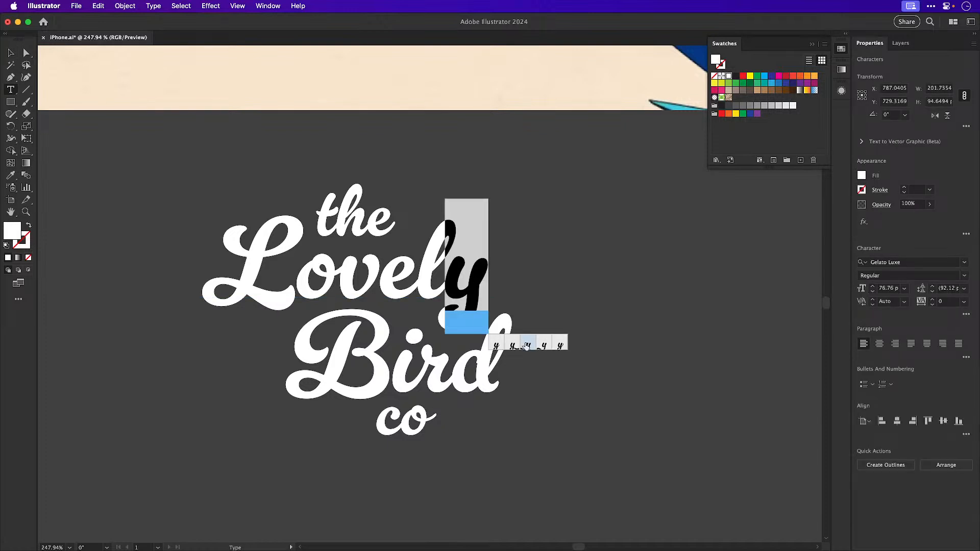
click(559, 346)
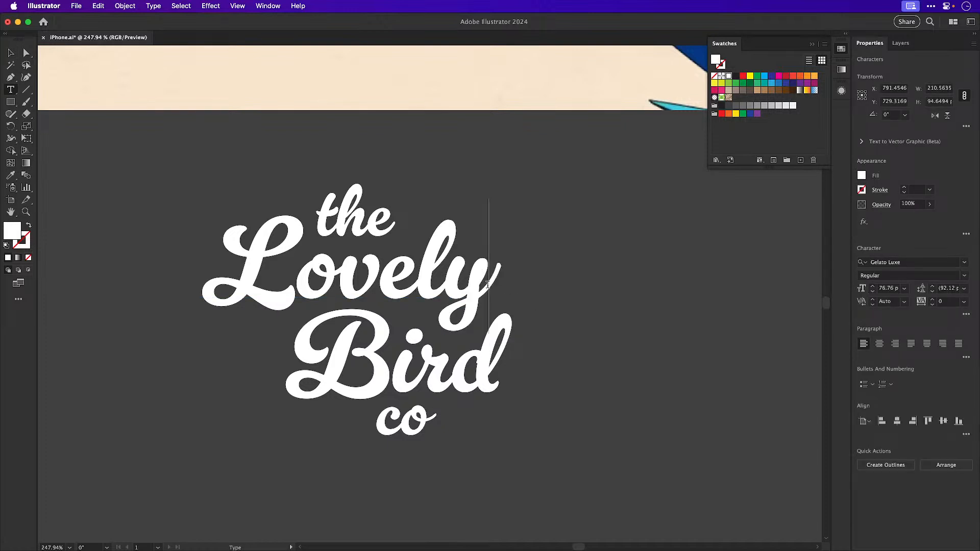
Replace the y in Lovely with the fourth alternate glyph, whose tail sweeps left under the word
drag(454, 282, 479, 279)
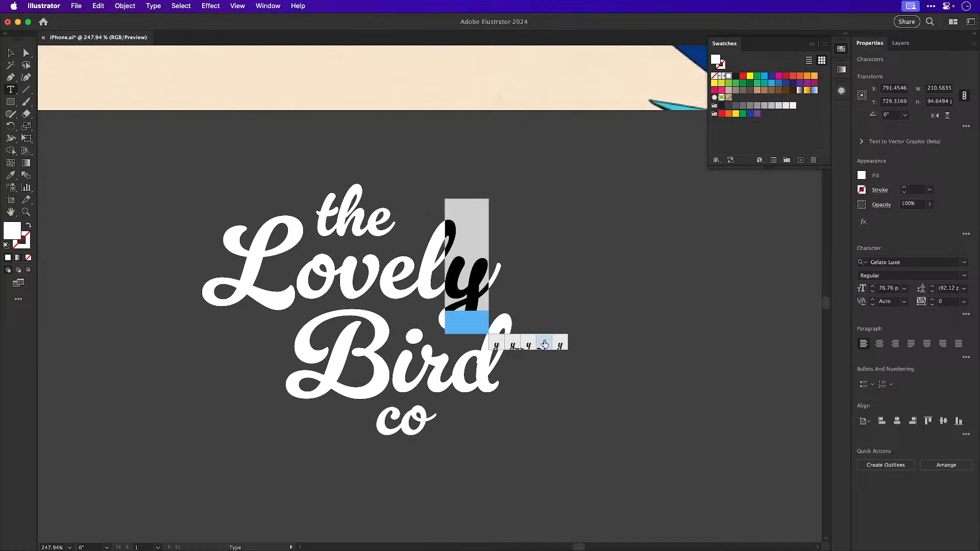
click(544, 347)
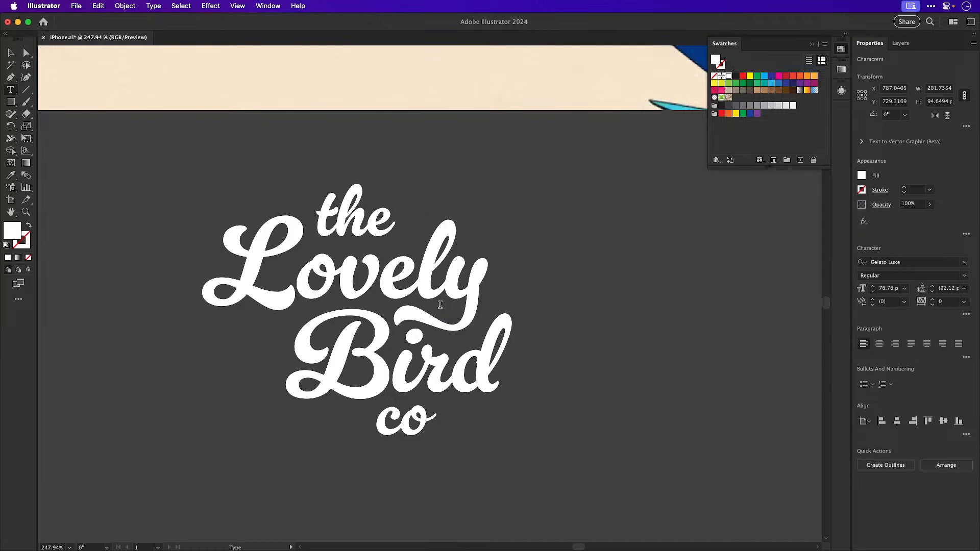
key(Escape)
Nudge Bird and "co" together slightly to the left beneath Lovely
click(346, 406)
drag(350, 466, 408, 396)
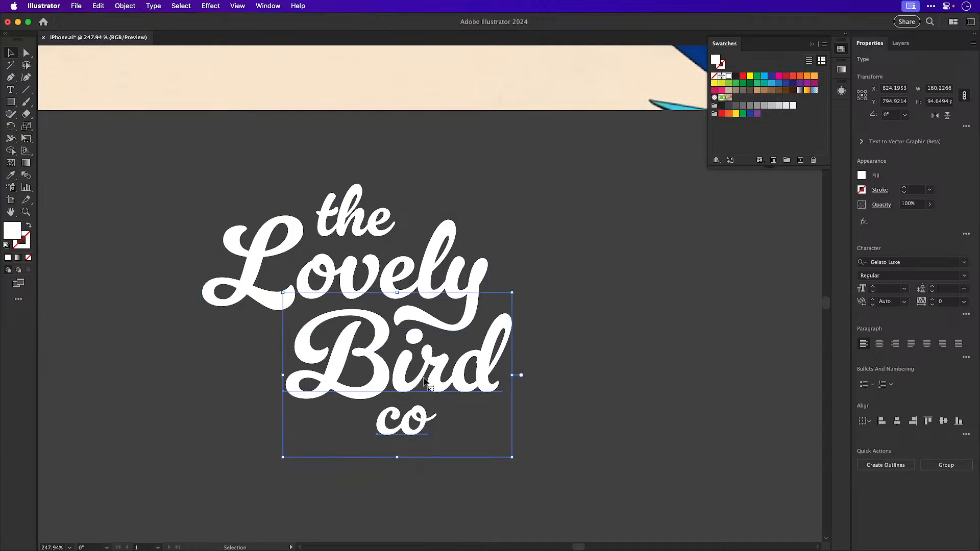
key(Left)
key(Left)
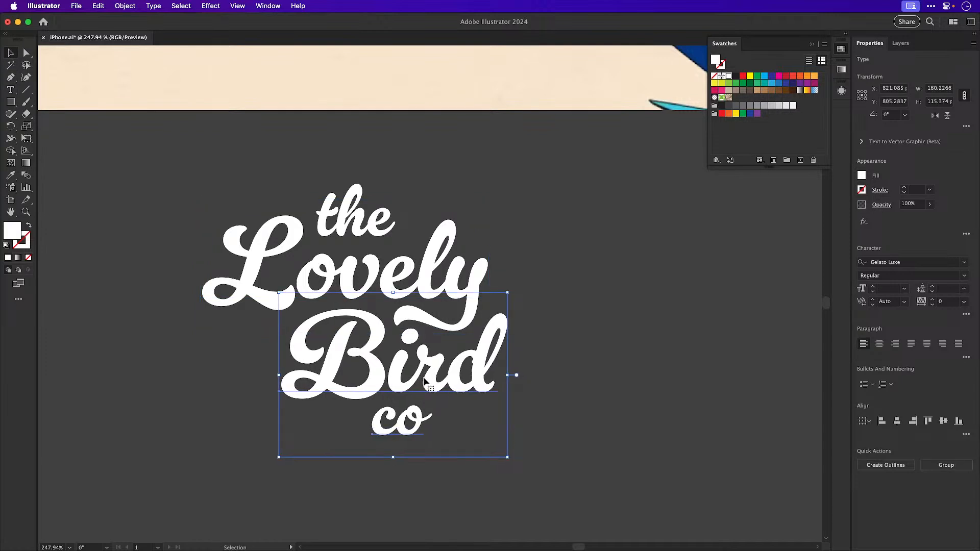
key(super+shift+a)
Try a freehand brush stroke in the gap between the y's tail and Bird, then delete it
key(z)
drag(392, 324, 550, 425)
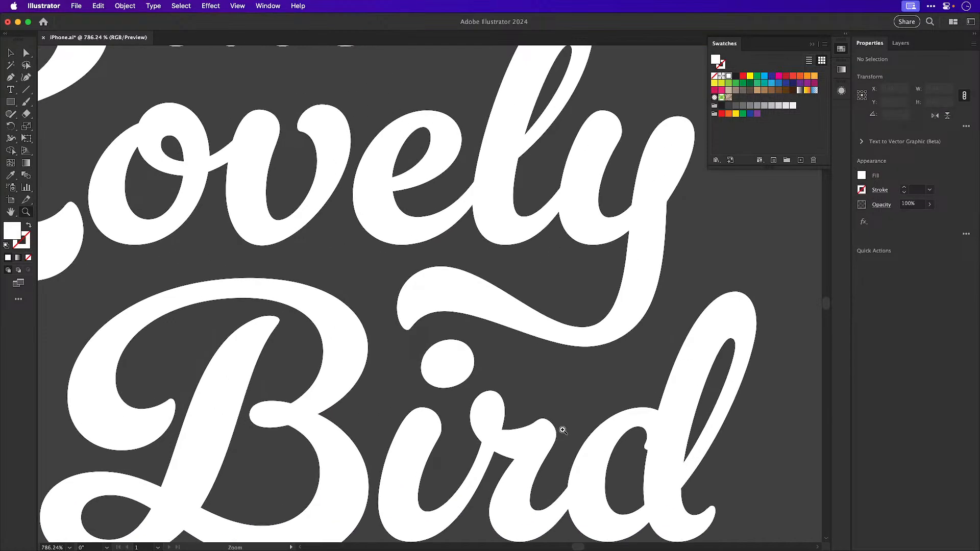
click(27, 102)
mouse_move(552, 356)
mouse_down()
mouse_move(459, 325)
mouse_move(424, 338)
mouse_move(399, 379)
mouse_up()
key(v)
click(533, 348)
key(Delete)
key(super+minus)
key(super+minus)
key(super+minus)
key(super+minus)
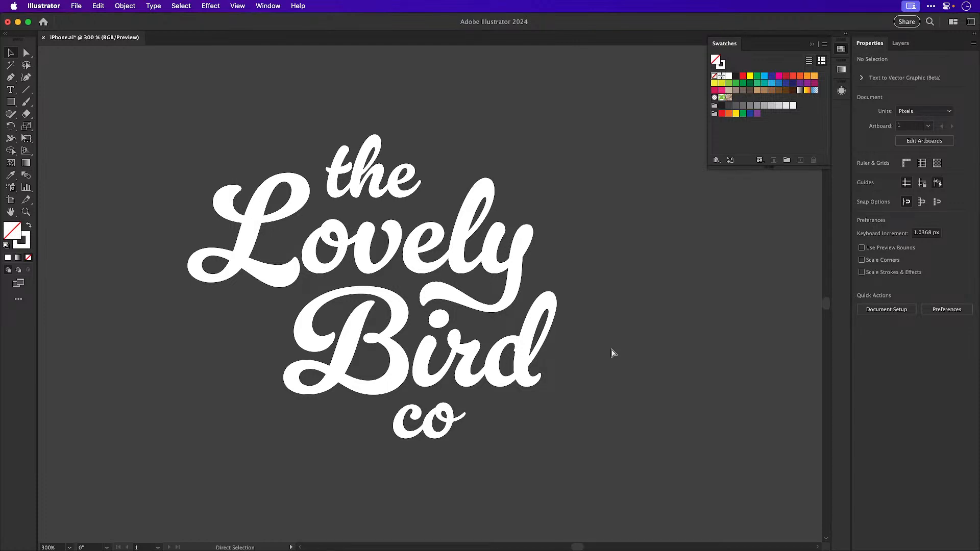
Move "the" slightly down and left toward Lovely, raise "co" closer to Bird, and save the document
drag(381, 183, 377, 184)
drag(432, 423, 432, 417)
key(super+s)
click(657, 305)
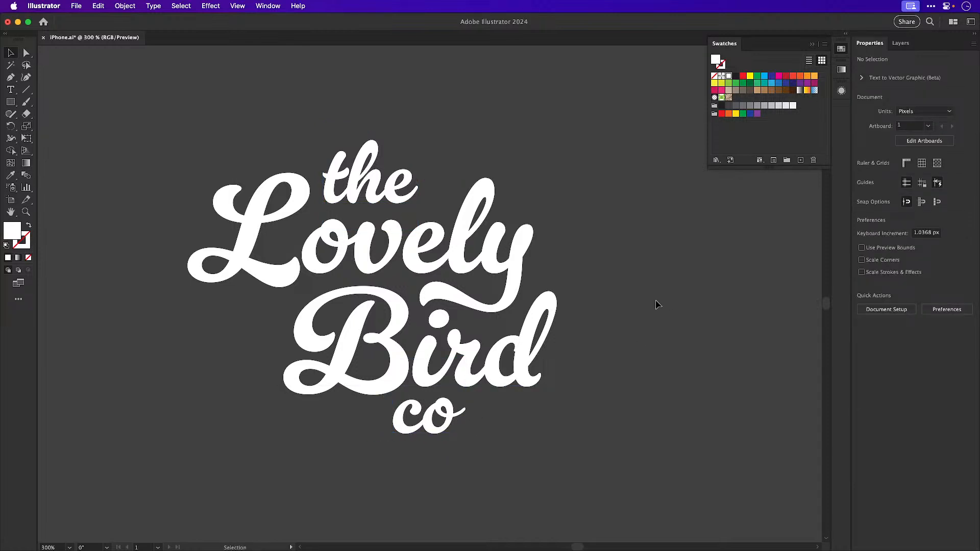
Mark the gaps beneath "the", between the B and the y's tail, and above "co" with red brush strokes
key(super+space)
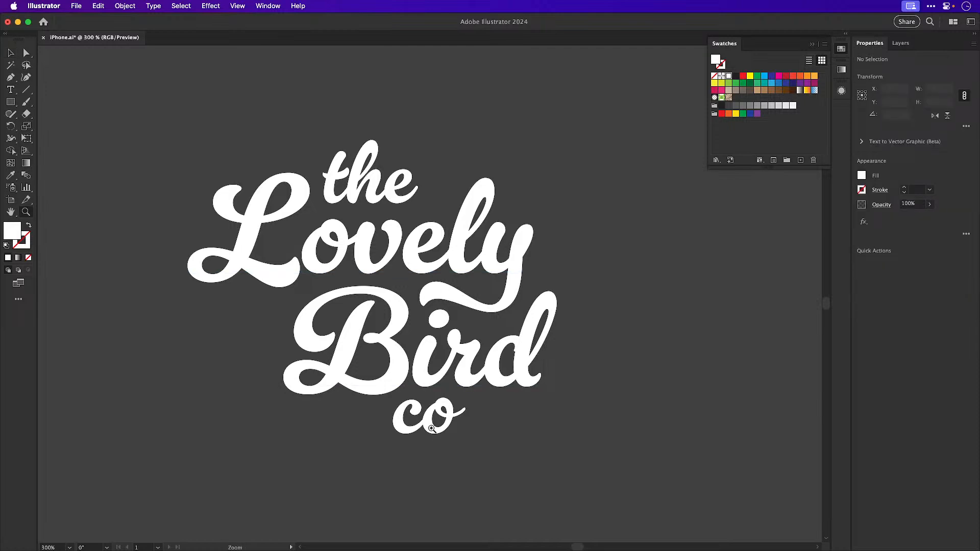
super+click(426, 420)
key(space)
drag(391, 304, 385, 451)
key(b)
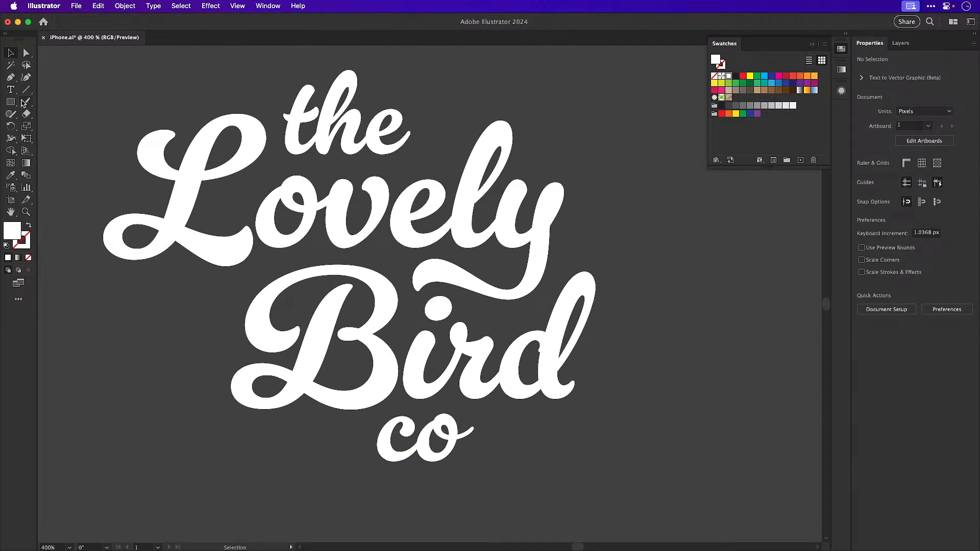
mouse_move(274, 136)
mouse_down()
mouse_move(301, 154)
mouse_move(291, 162)
mouse_move(285, 130)
mouse_up()
key(super+z)
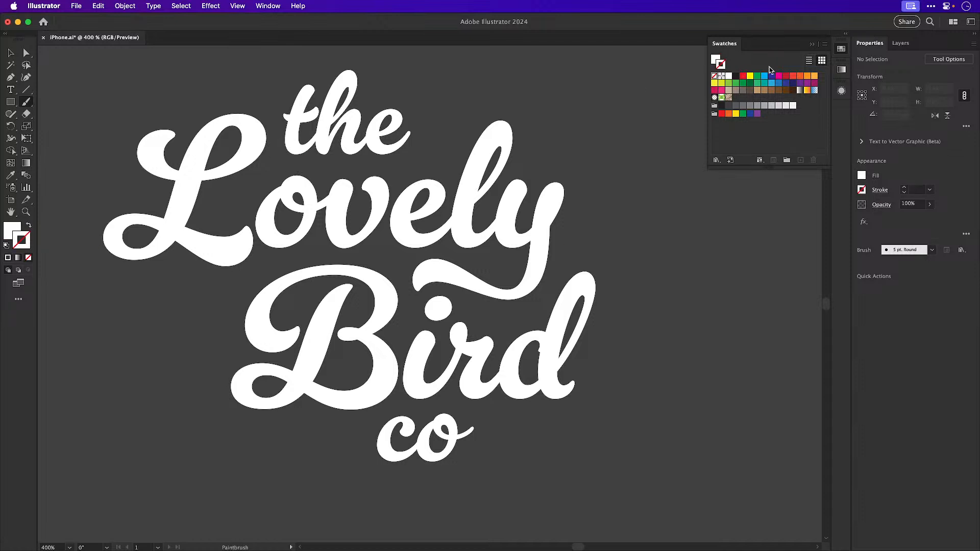
click(742, 76)
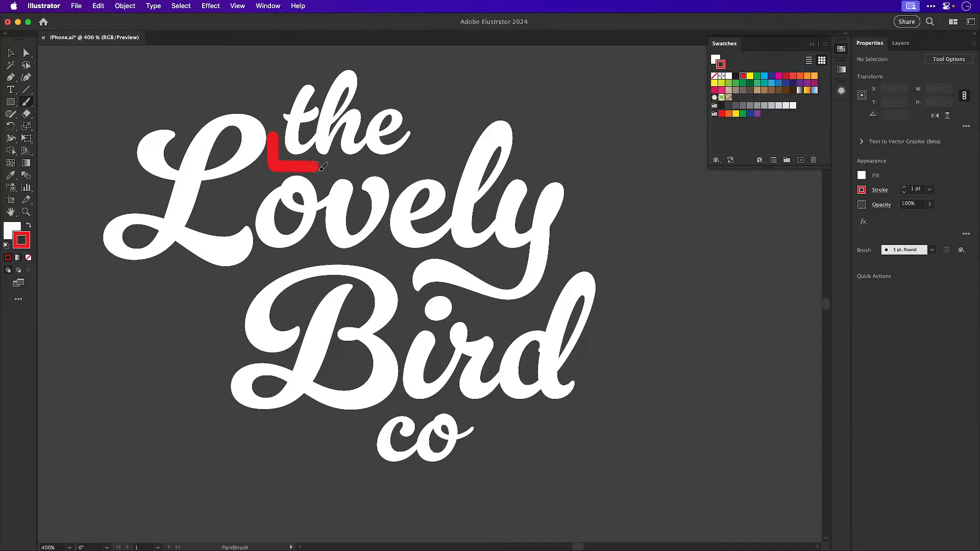
drag(391, 268, 395, 265)
drag(386, 410, 477, 405)
Delete the three red spacing marks from the lettering
key(v)
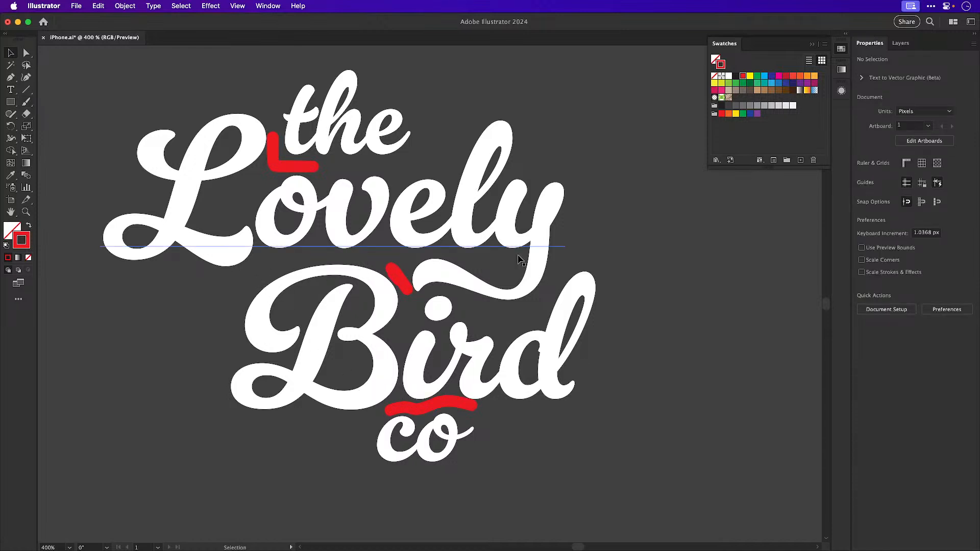
click(336, 381)
mouse_move(409, 415)
mouse_down()
mouse_move(409, 482)
mouse_move(433, 474)
mouse_move(432, 489)
mouse_move(429, 463)
mouse_up()
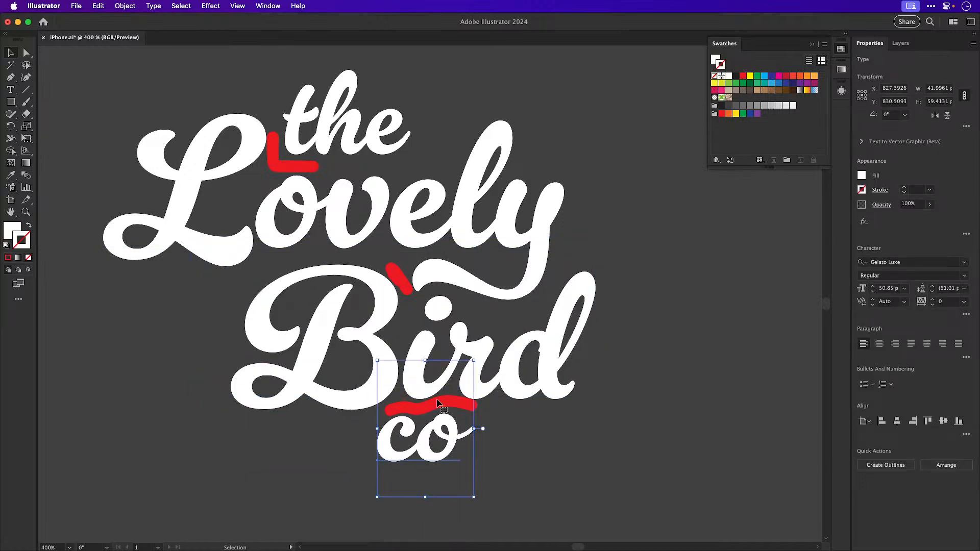
click(399, 278)
key(Delete)
click(273, 164)
key(Delete)
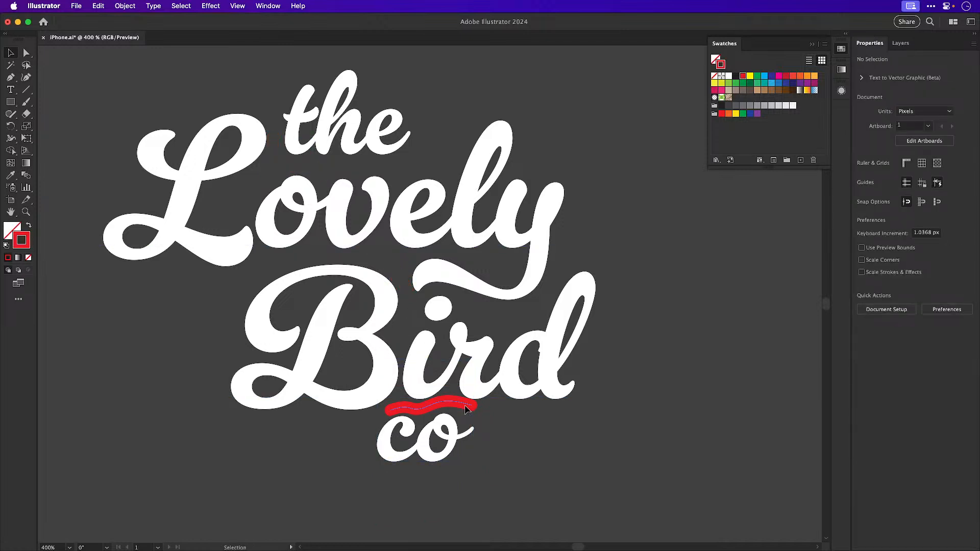
click(465, 409)
key(Delete)
scroll(510, 275, left, 5)
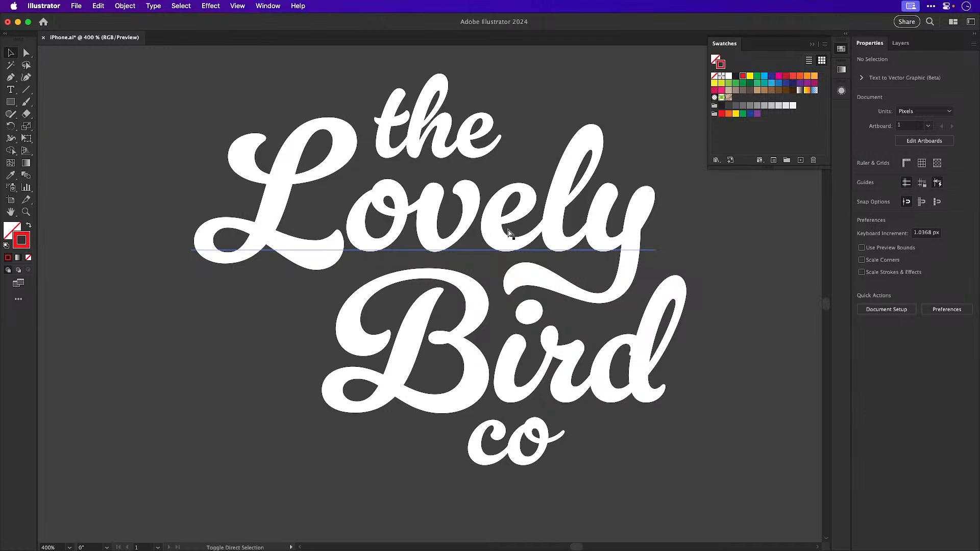
Fill all four lettering words with the light cyan sampled from a leaf in the reference image
key(super+1)
key(space)
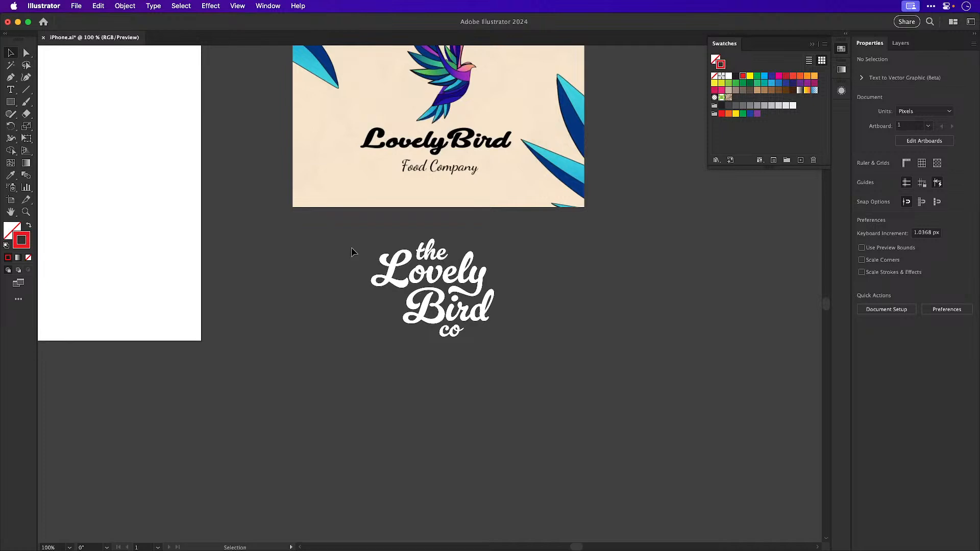
click(407, 266)
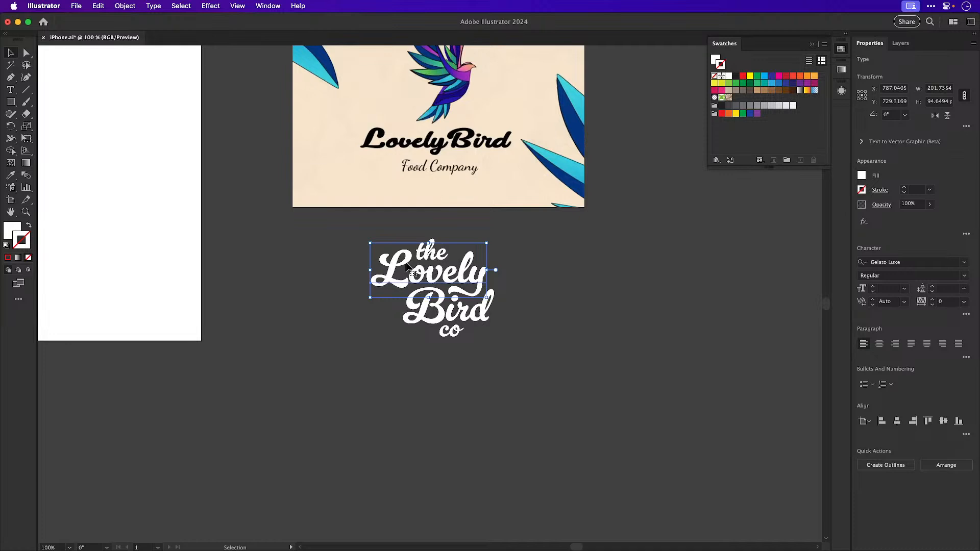
click(633, 337)
drag(339, 241, 553, 365)
drag(520, 328, 551, 429)
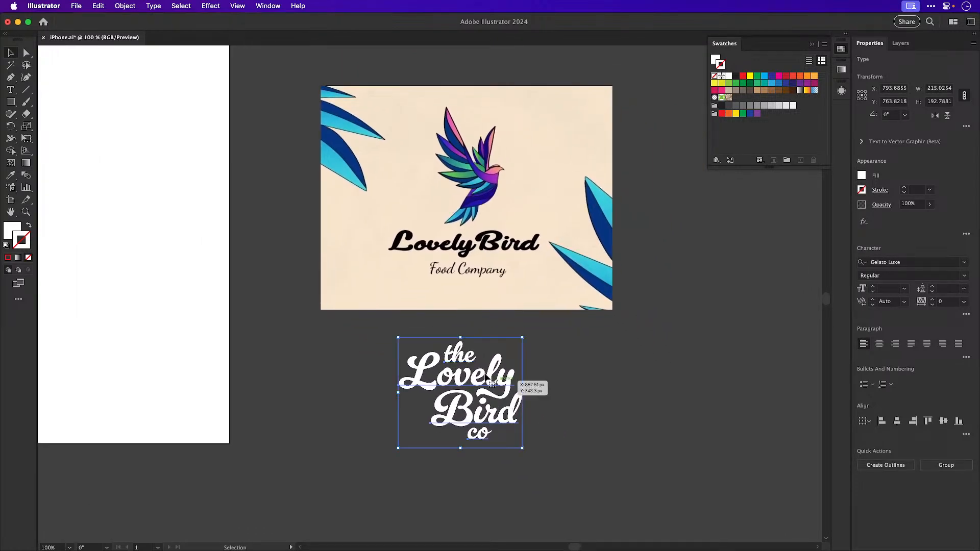
click(10, 228)
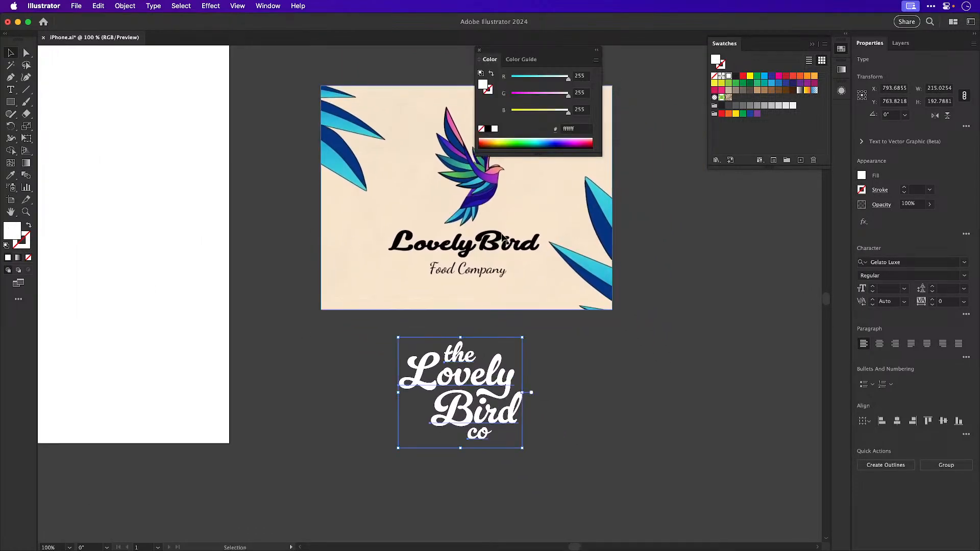
key(i)
click(602, 213)
key(v)
Adjust the lettering's fill to a brighter turquoise, RGB 0, 240, 223
drag(554, 92, 565, 115)
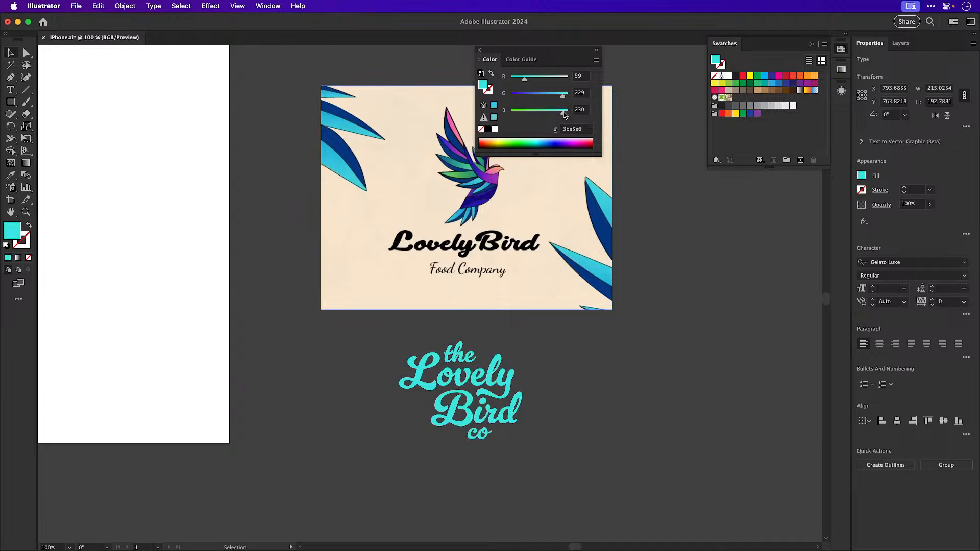
drag(524, 79, 507, 80)
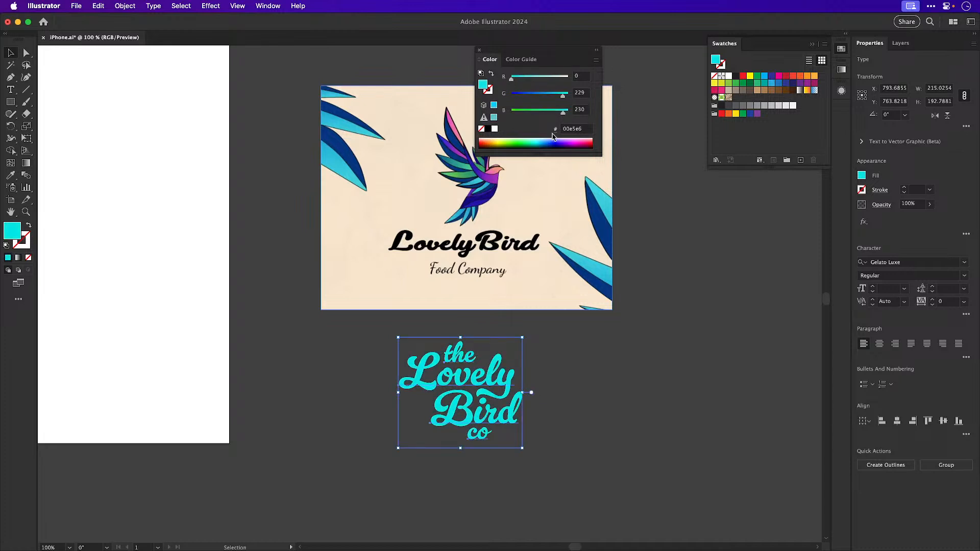
mouse_move(563, 95)
mouse_down()
mouse_move(554, 114)
mouse_move(564, 96)
mouse_move(580, 96)
mouse_move(565, 97)
mouse_up()
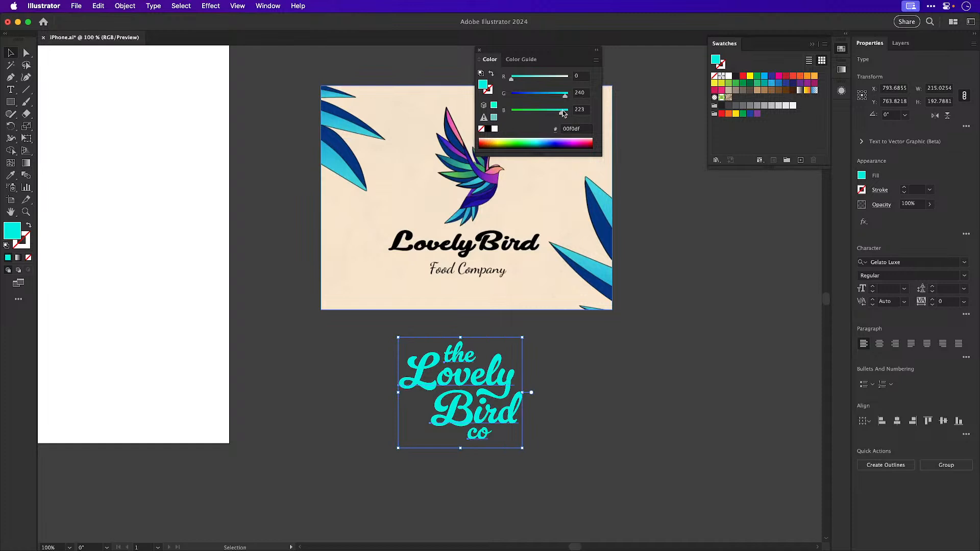
click(617, 468)
Try a different fill with more red on "the" and "co", then undo the colour change
click(461, 354)
shift+click(481, 442)
click(538, 79)
drag(540, 80, 557, 78)
click(669, 337)
drag(354, 337, 572, 475)
key(super+z)
click(630, 428)
key(super+z)
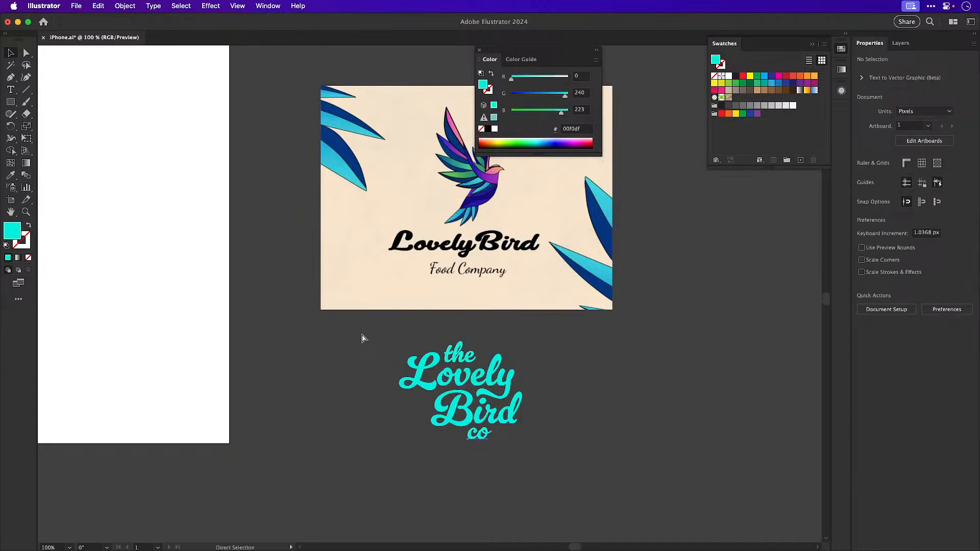
Draw a rounded square about 186 px wide to the right of the lettering and fill it with light grey #f1f2f2
drag(361, 345, 522, 458)
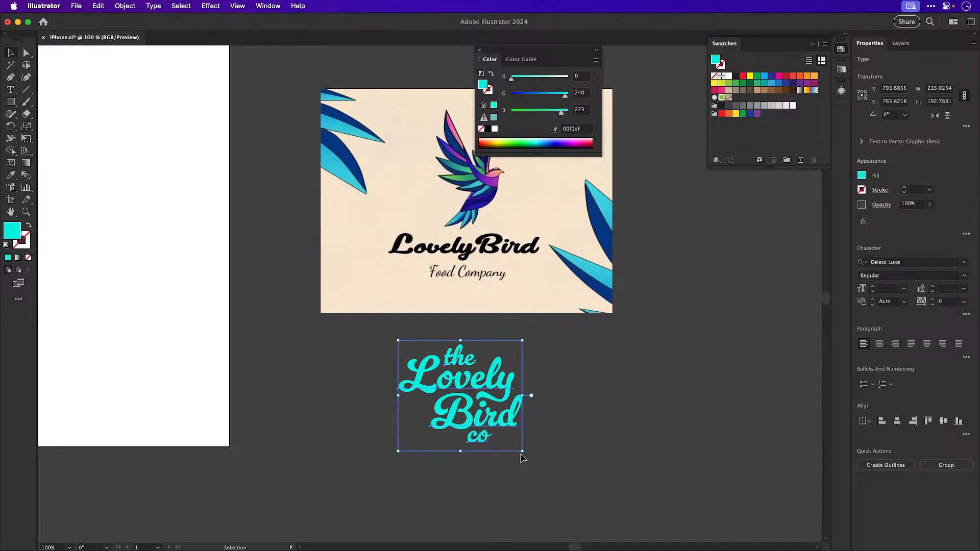
drag(395, 348, 481, 437)
drag(555, 457, 379, 324)
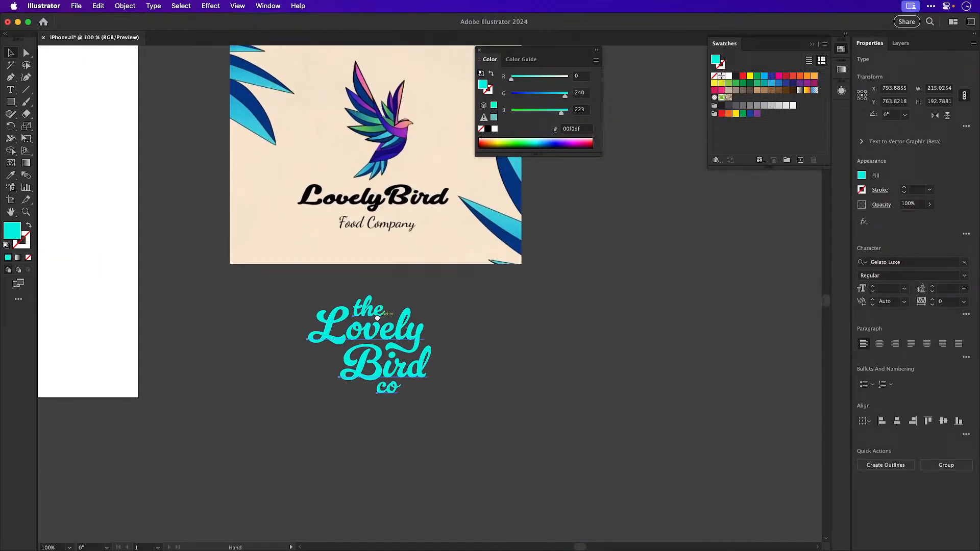
click(10, 102)
drag(530, 316, 638, 422)
key(a)
drag(631, 331, 616, 348)
key(v)
scroll(746, 195, up, 3)
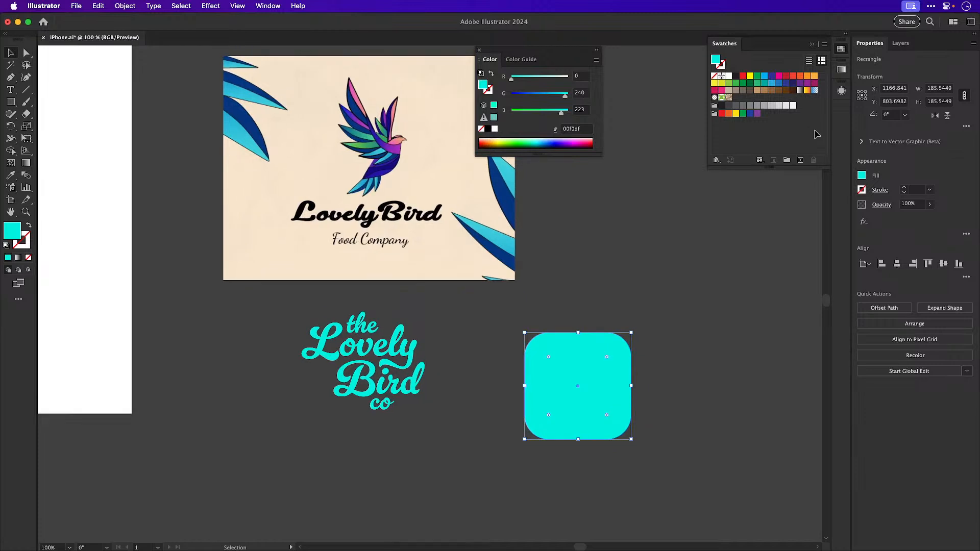
click(793, 106)
click(603, 241)
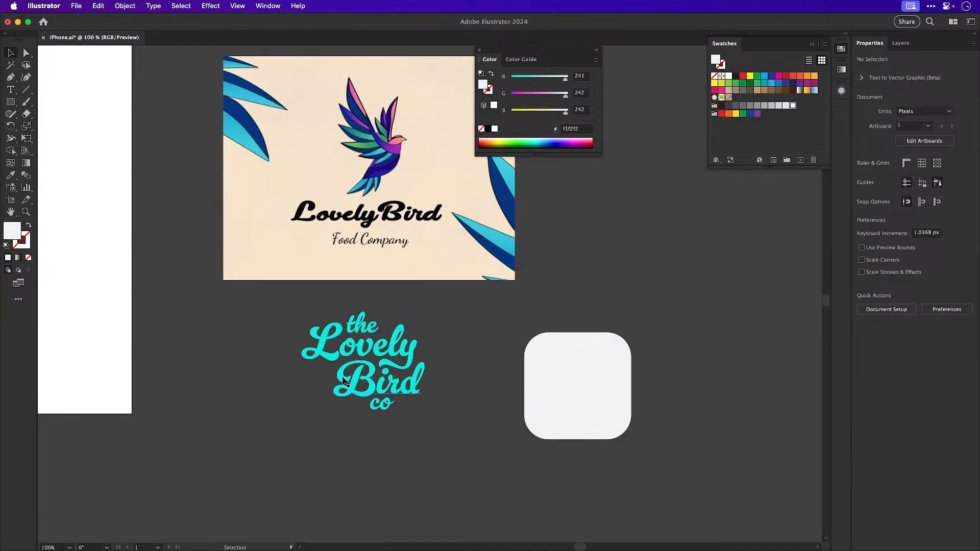
Place a copy of the turquoise lettering on the rounded square and scale it down to fit inside
drag(409, 392, 593, 413)
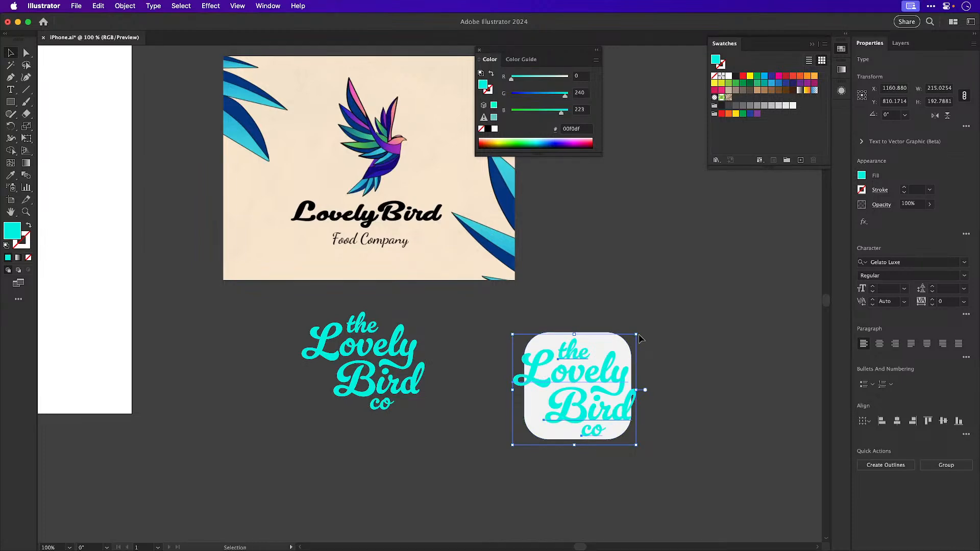
drag(635, 334, 620, 349)
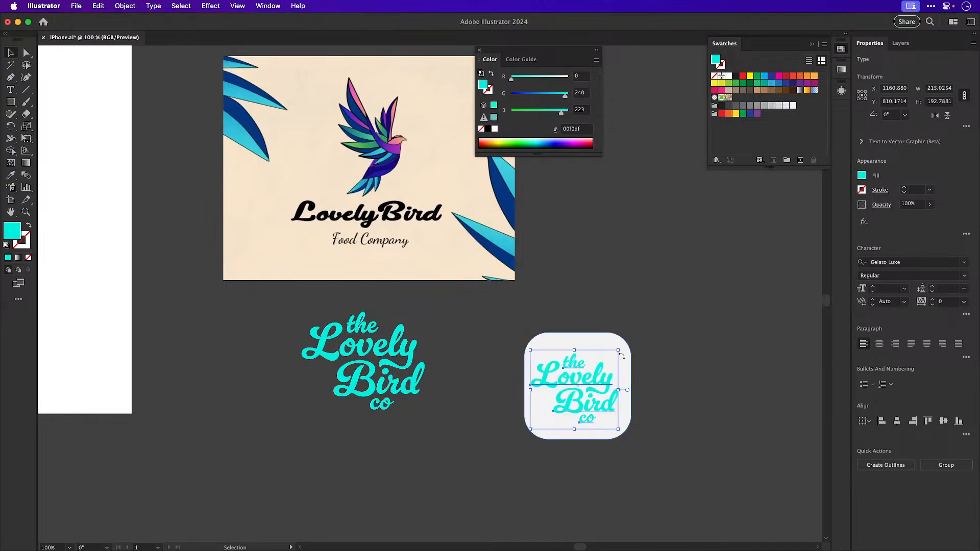
scroll(536, 388, up, 5)
Scale the lettering copy slightly smaller and centre it within the rounded square
drag(482, 398, 487, 391)
key(s)
drag(602, 241, 585, 254)
key(v)
drag(466, 332, 470, 329)
click(641, 336)
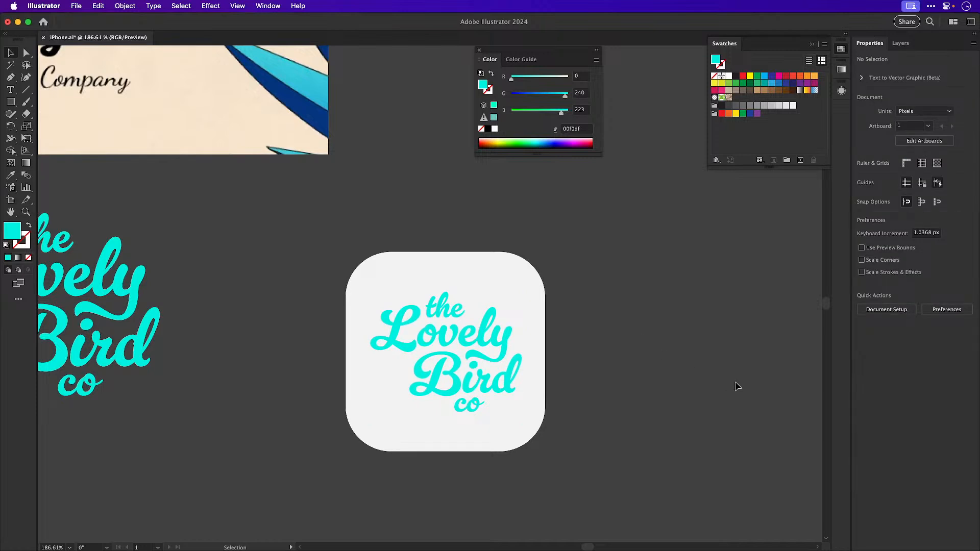
Enlarge the lettering copy inside the rounded square slightly from its centre to about 147 px wide
key(super+minus)
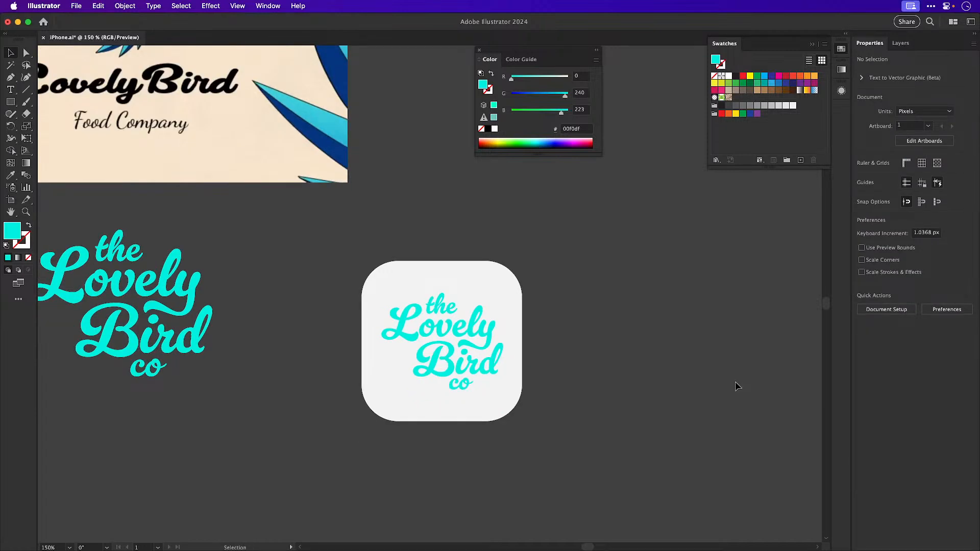
key(super+minus)
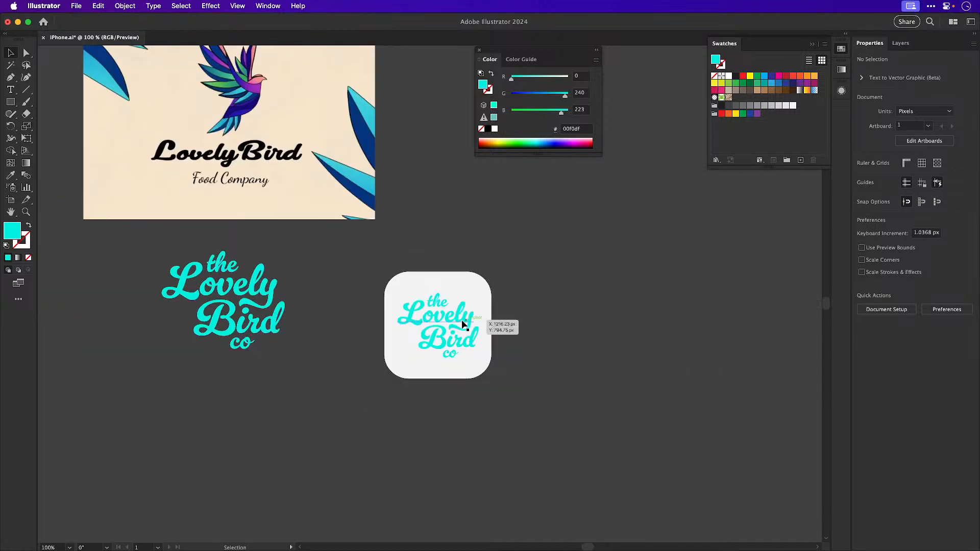
scroll(449, 325, up, 5)
drag(332, 281, 556, 420)
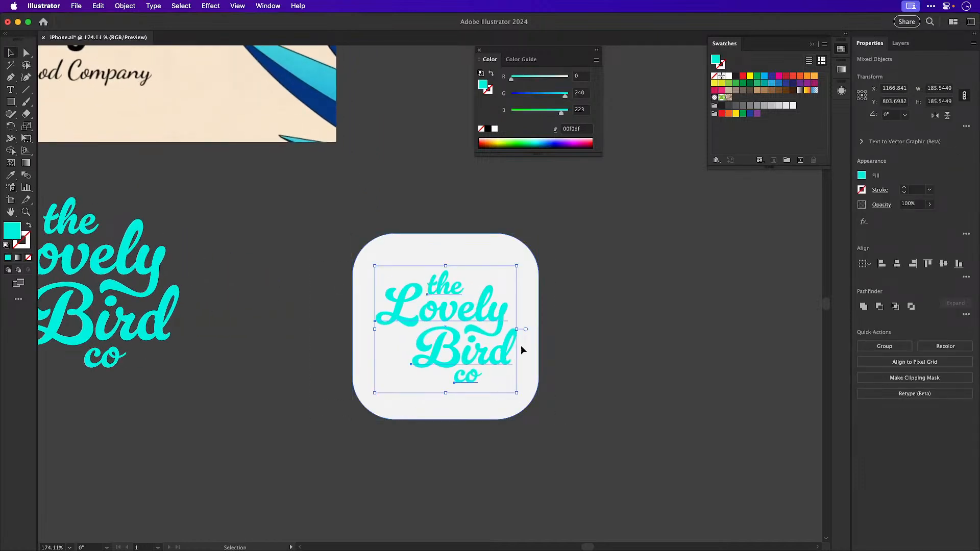
drag(515, 265, 520, 260)
click(660, 319)
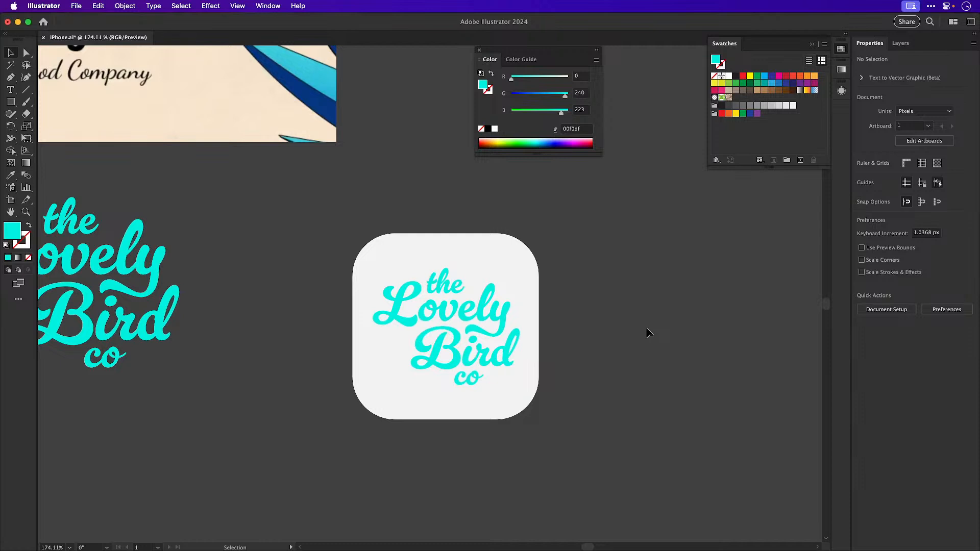
Recolour the lettering copy on the rounded square to #00d9df by lowering its green value to 217
key(super+1)
drag(538, 323, 552, 366)
drag(359, 300, 561, 459)
shift+click(490, 319)
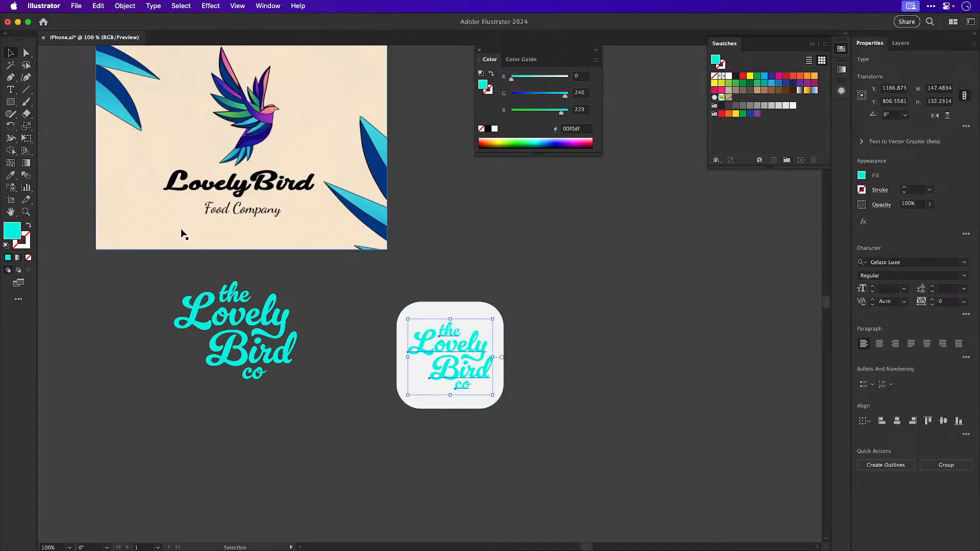
drag(565, 96, 560, 99)
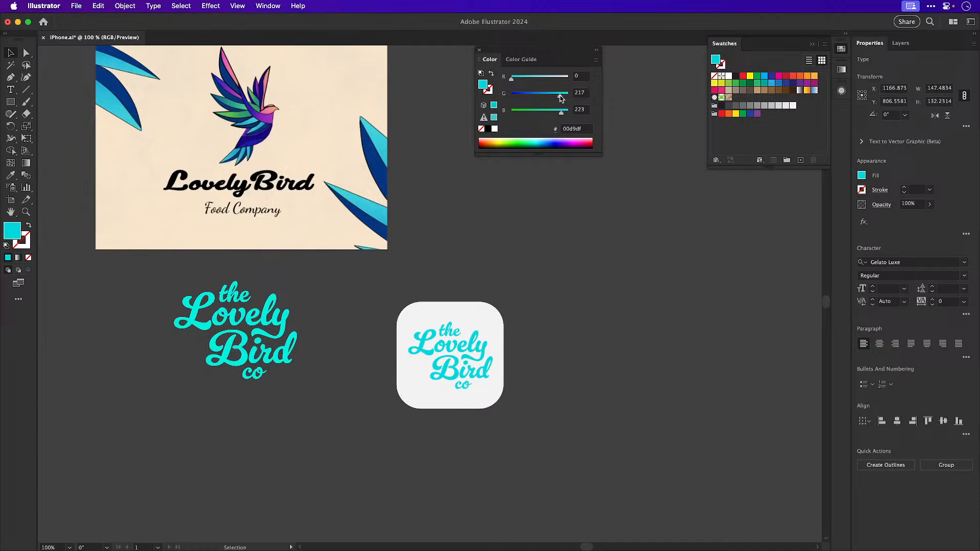
drag(561, 99, 561, 98)
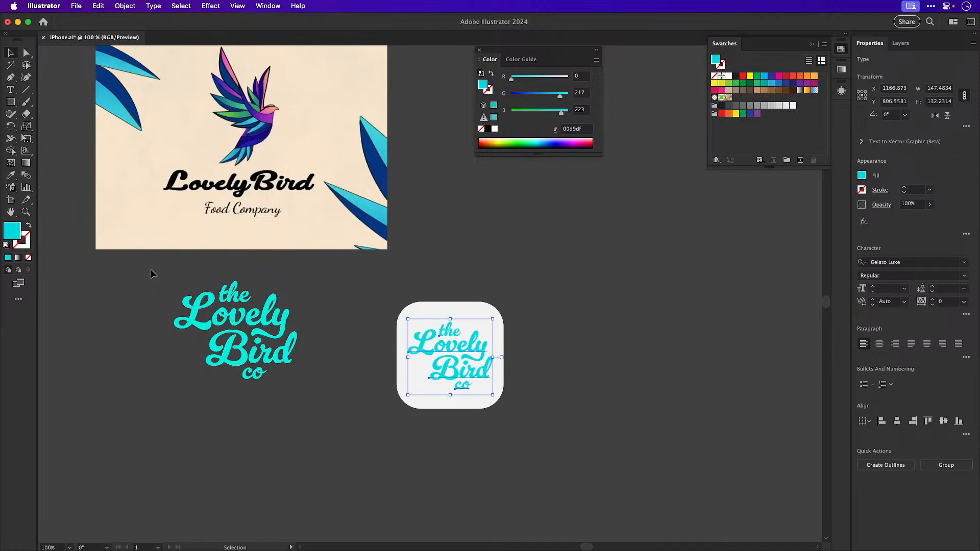
Apply the icon lettering's sampled #00d9df fill to the original large lettering
drag(136, 282, 313, 449)
key(z)
drag(440, 362, 577, 440)
key(i)
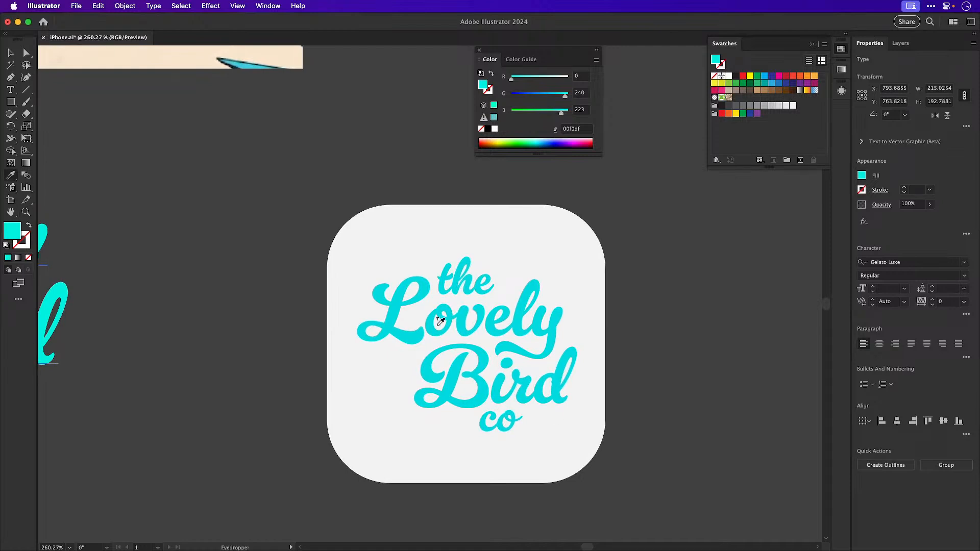
click(412, 338)
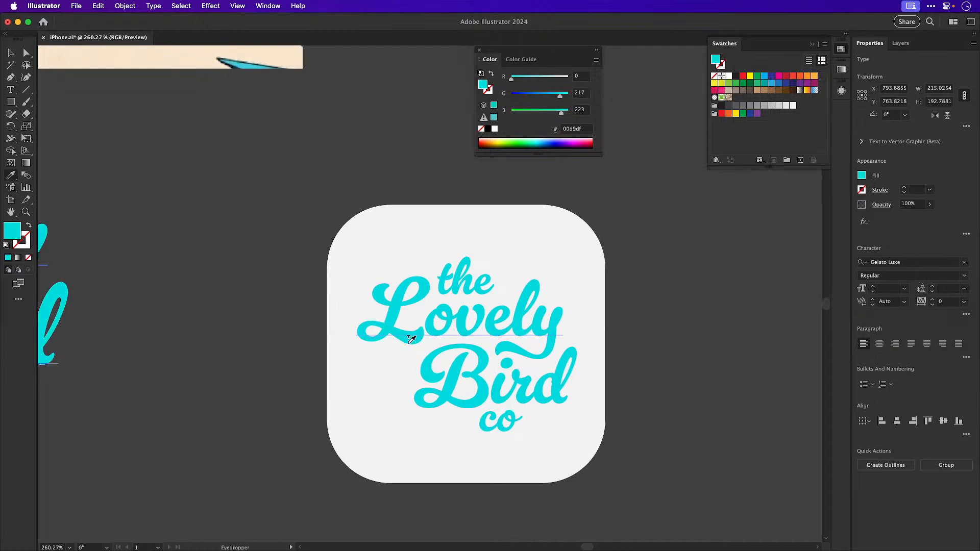
key(v)
click(257, 294)
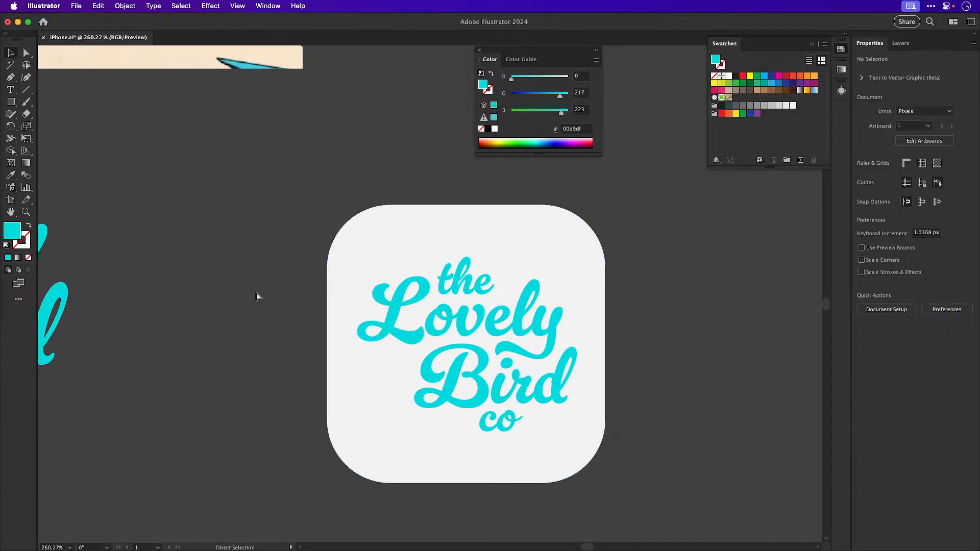
Move the original lettering nearer the rounded square, level with it, and scale it down to about 185 px wide
key(super+1)
drag(160, 241, 281, 371)
drag(271, 279, 292, 298)
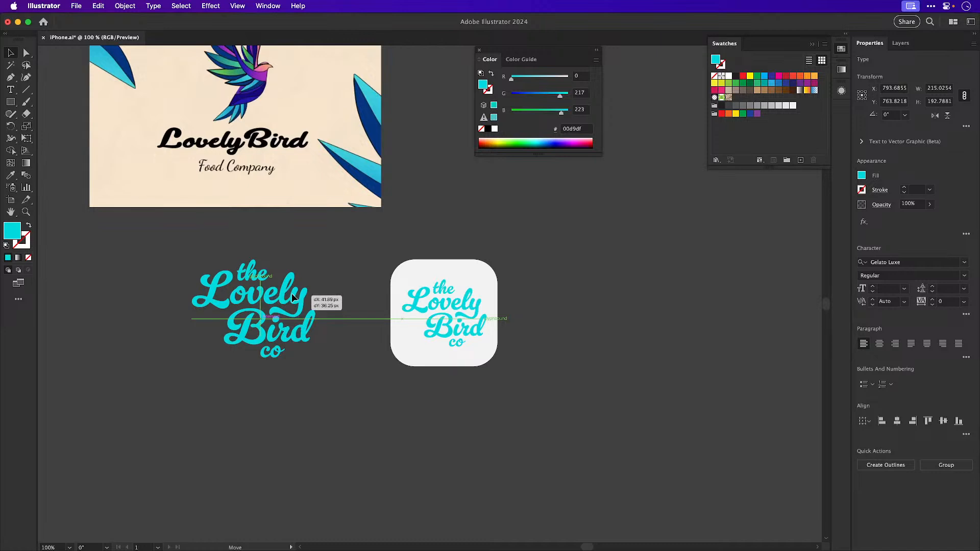
drag(292, 294, 292, 299)
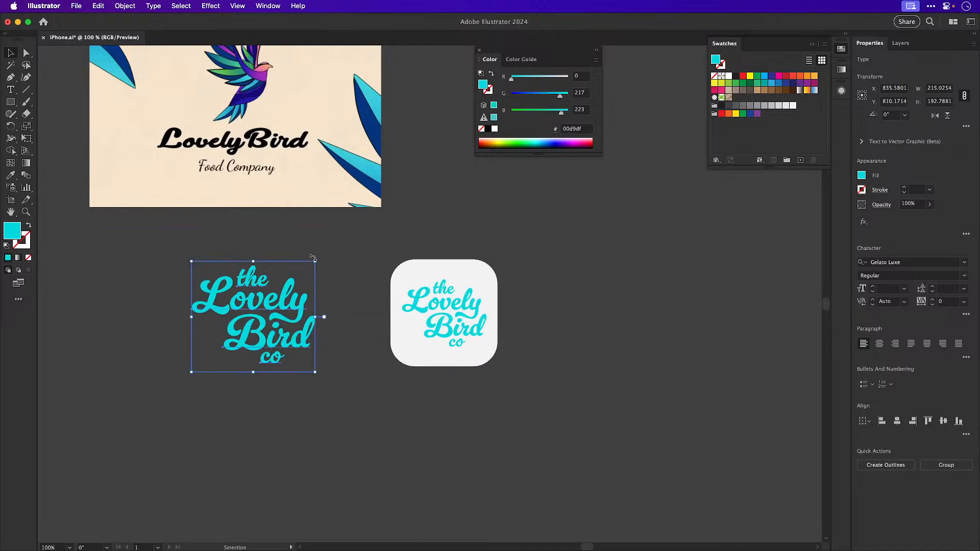
drag(314, 263, 307, 268)
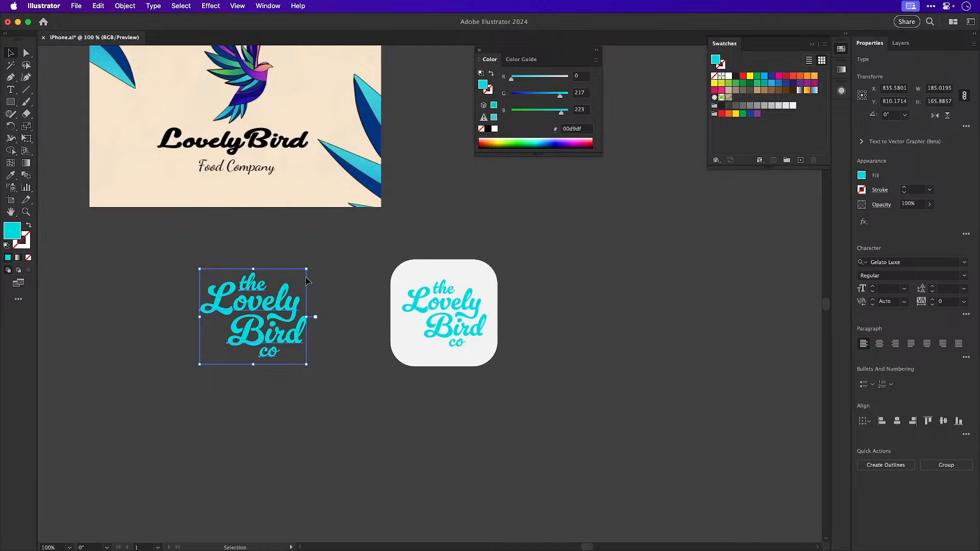
click(571, 325)
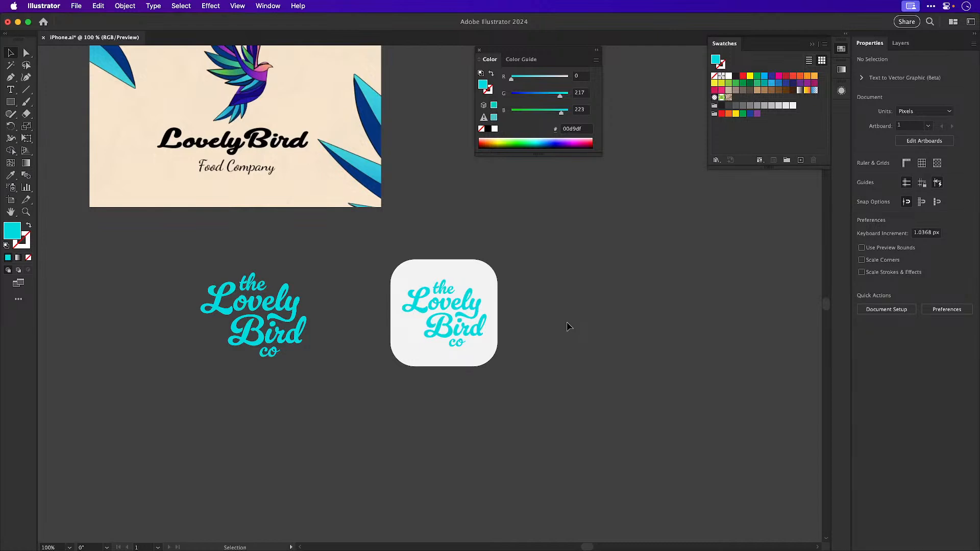
drag(566, 321, 559, 368)
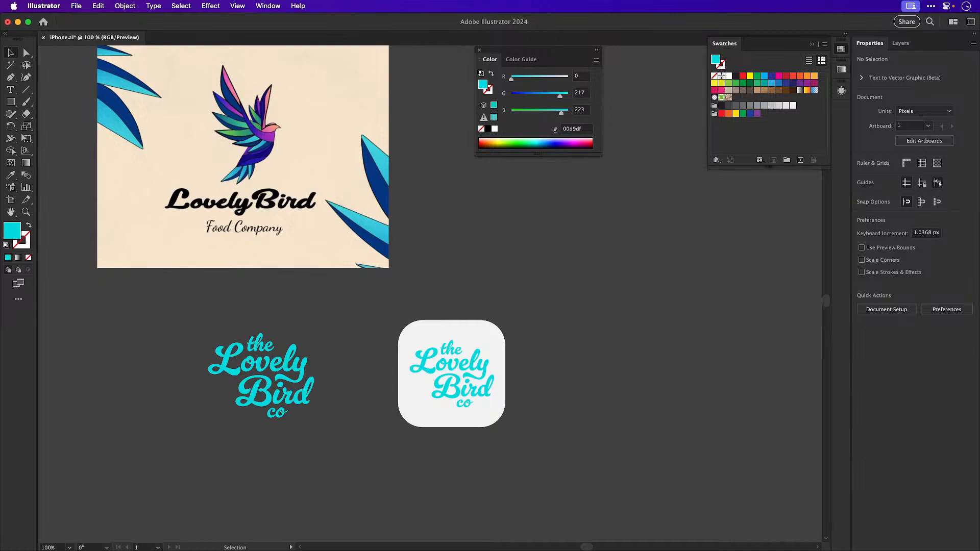
key(super+Tab)
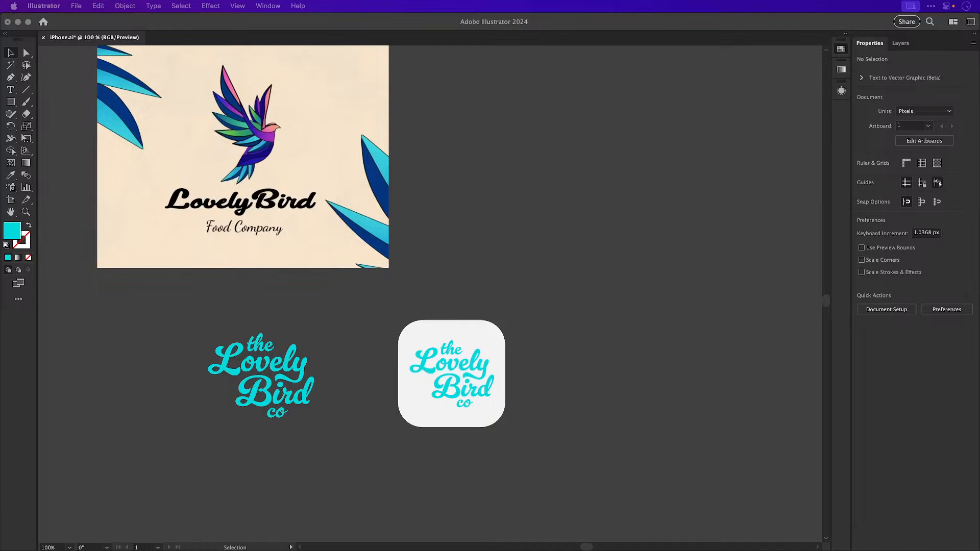
click(553, 319)
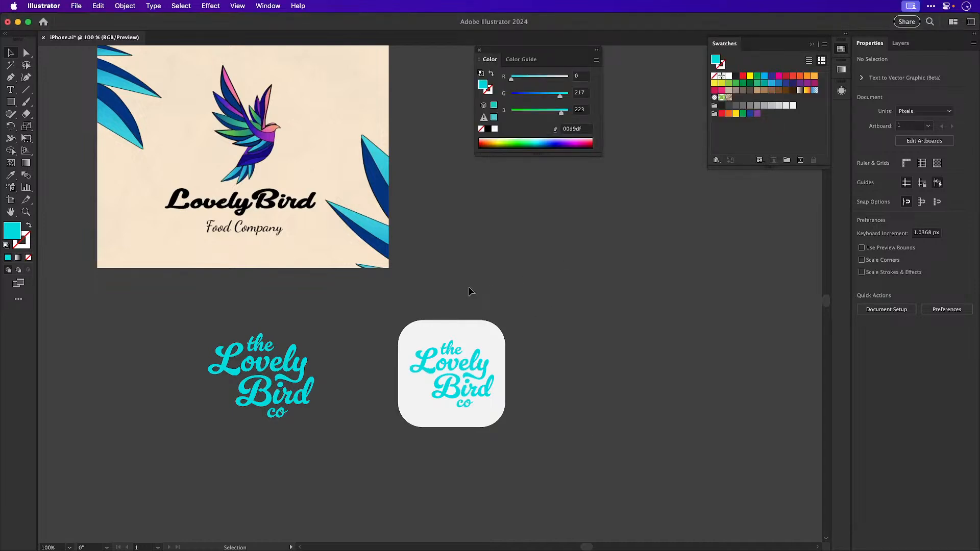
Duplicate the icon square with its lettering to the right and delete "the" and "co" from the copy
click(469, 396)
drag(470, 396, 568, 345)
click(630, 230)
drag(550, 393, 615, 422)
click(528, 302)
key(Delete)
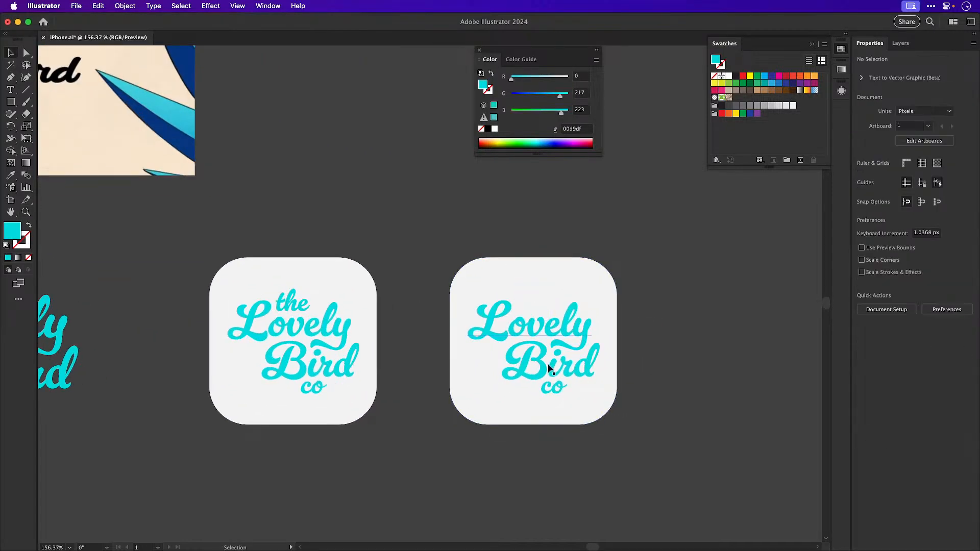
click(547, 389)
key(Delete)
Draw a turquoise rectangle about 122 by 90 px beside the reference picture and fully round its lower-left corner
scroll(481, 290, up, 8)
scroll(481, 289, left, 8)
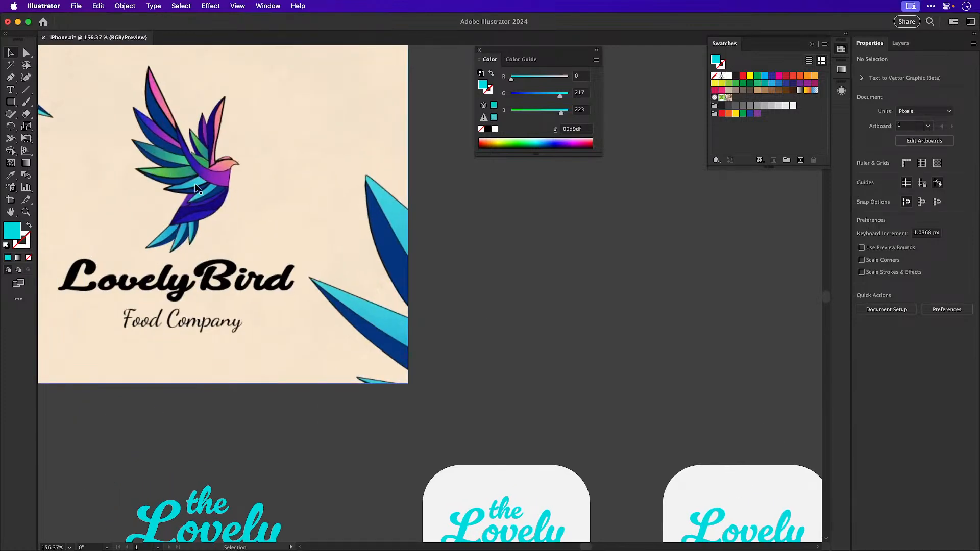
key(space)
drag(447, 342, 297, 283)
key(m)
drag(315, 188, 429, 267)
key(a)
drag(390, 228, 541, 228)
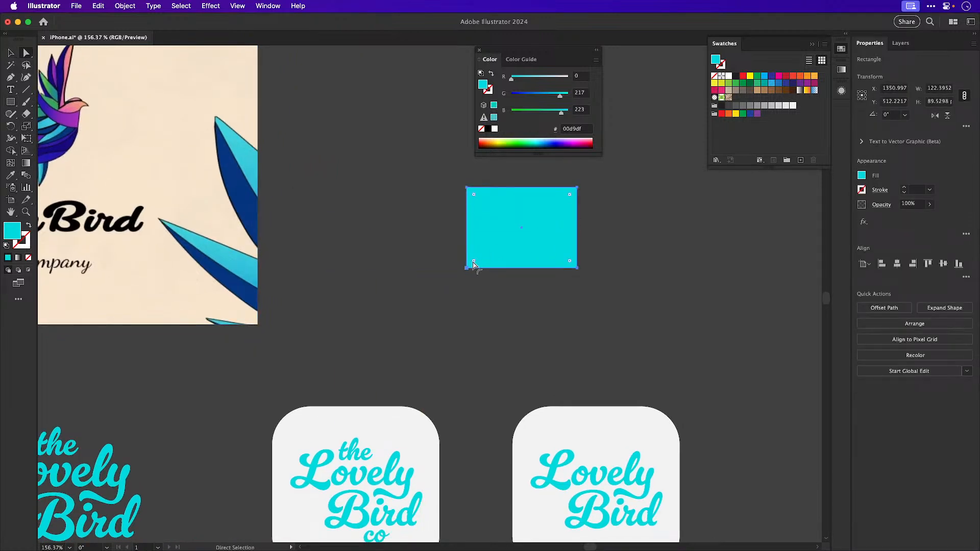
drag(473, 264, 551, 175)
key(v)
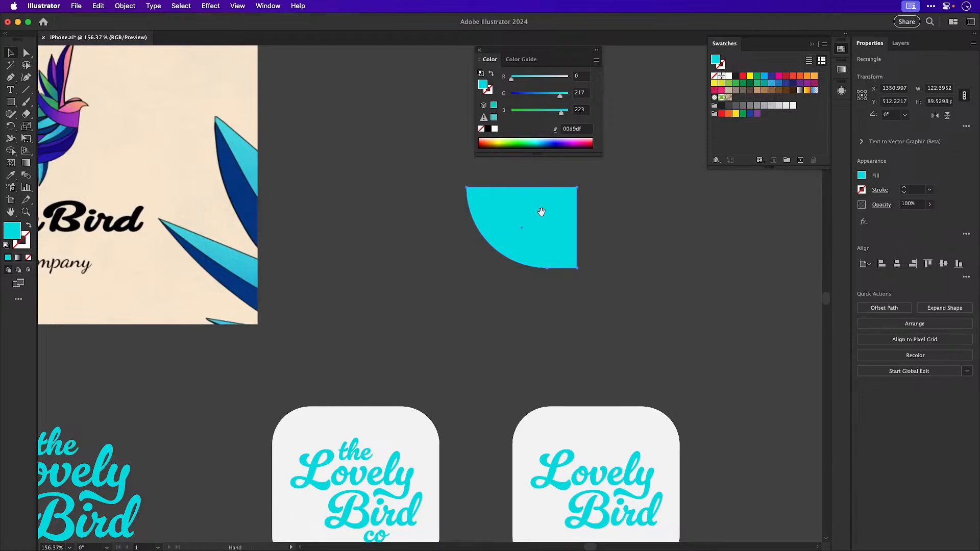
Place a copy of the one-corner-rounded shape to its right and rotate the copy 90°
key(space)
drag(310, 178, 427, 244)
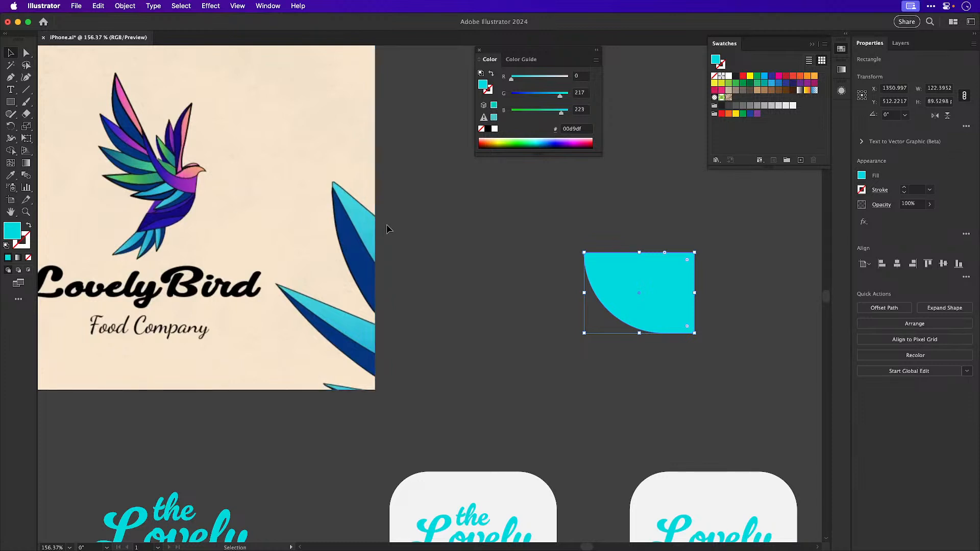
scroll(540, 243, right, 6)
drag(480, 266, 528, 314)
key(r)
drag(655, 301, 517, 230)
key(v)
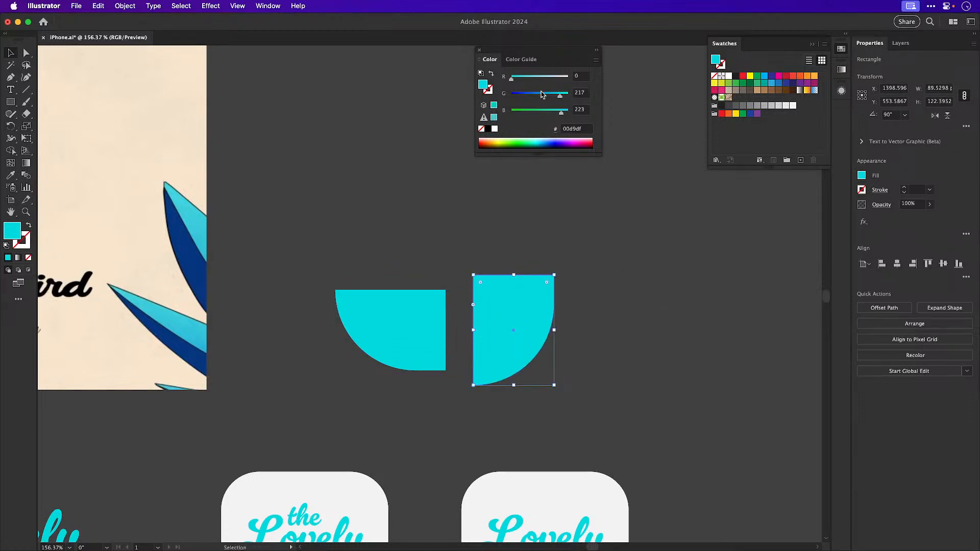
Fill the rotated copy with blue #0067df and place it overlapping the turquoise shape's lower part, right edges aligned
drag(560, 96, 534, 95)
drag(519, 320, 414, 368)
drag(402, 273, 638, 356)
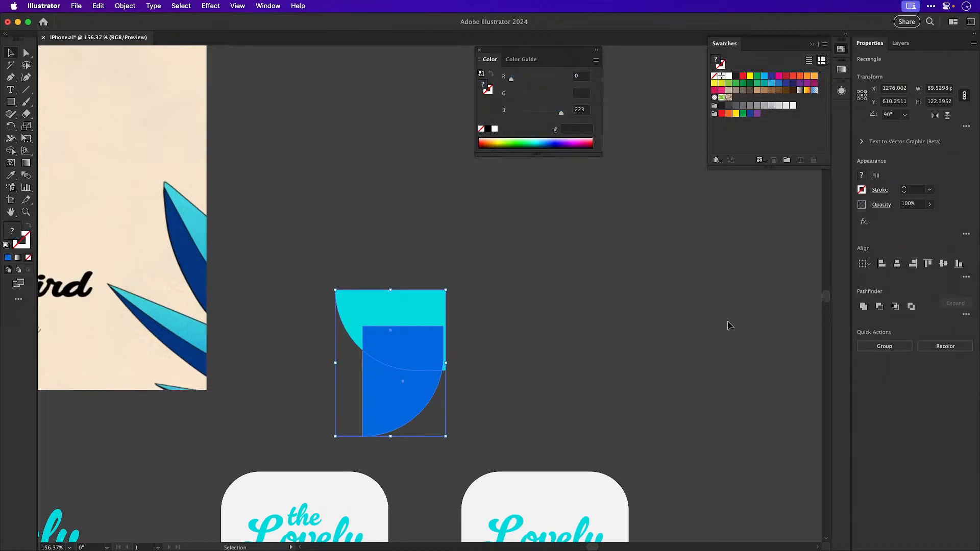
click(470, 352)
Copy the blue shape above the turquoise one, rotate it to 180° and sit it on top as the bird's head
drag(421, 358, 423, 208)
key(r)
drag(486, 259, 434, 160)
key(v)
drag(374, 218, 385, 234)
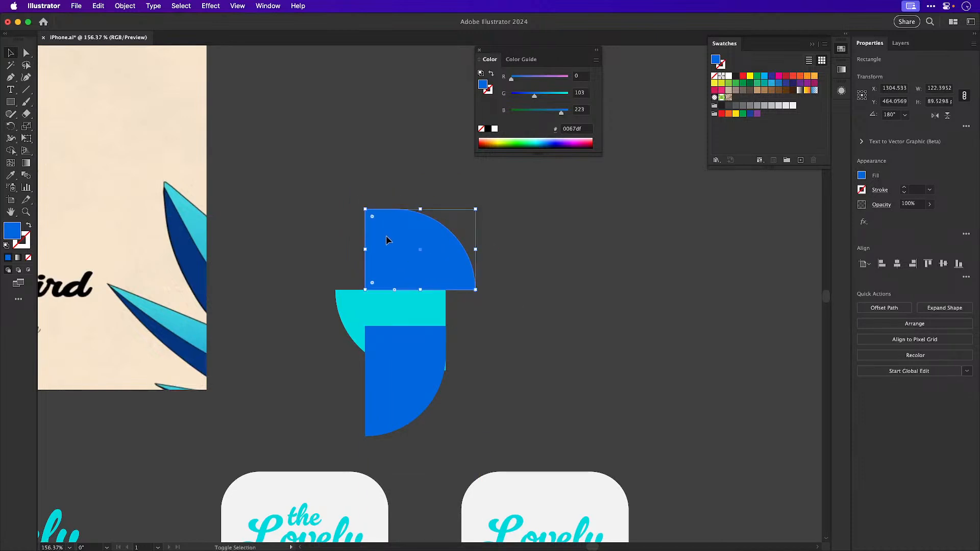
Lower the bottom blue tail slightly and send it behind the turquoise body, and shift the whole bird to the right
drag(407, 360, 406, 367)
key(super+bracketleft)
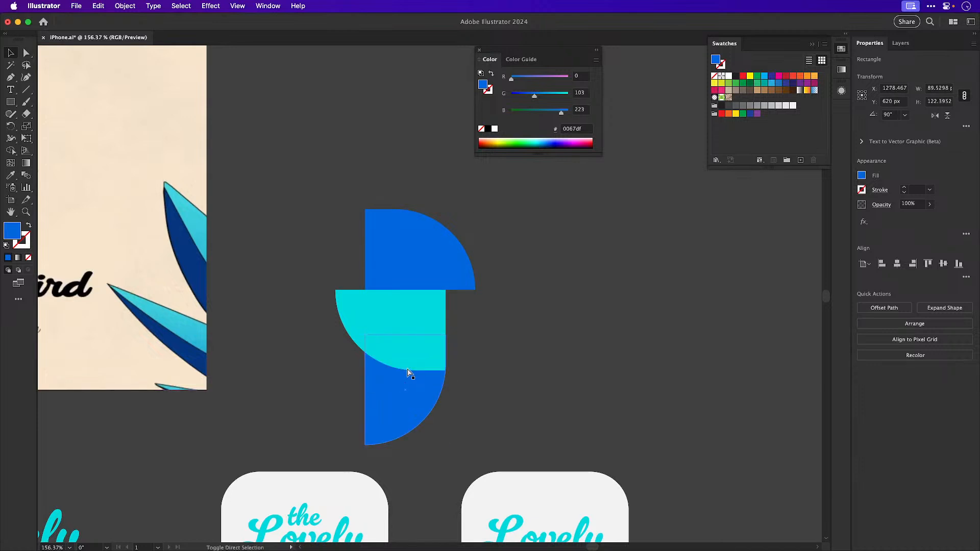
key(super+shift+a)
drag(342, 241, 438, 385)
drag(425, 259, 517, 228)
click(627, 231)
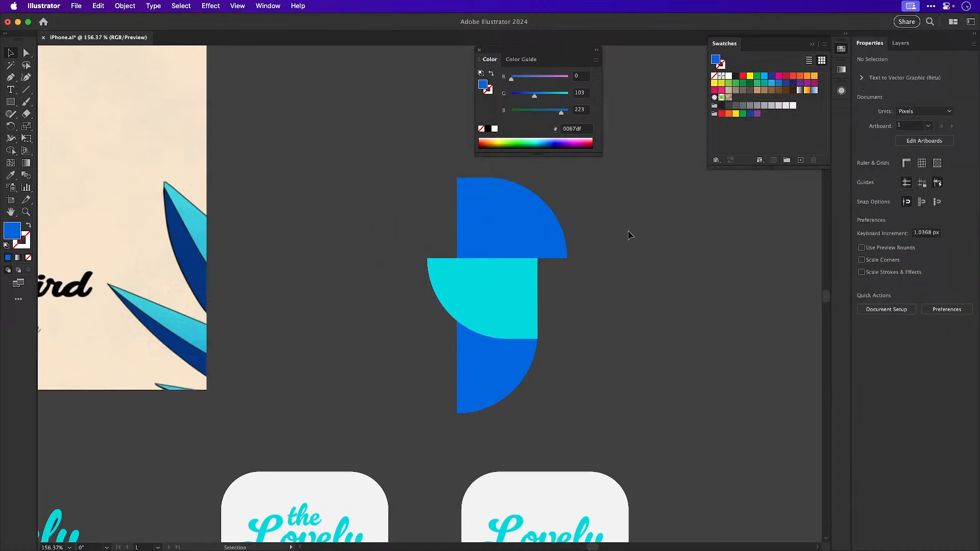
Draw a circle about 30 px wide, fill it with background grey #404040 and place it on the head as an eye
click(502, 237)
drag(14, 104, 77, 125)
drag(410, 190, 427, 216)
key(v)
scroll(651, 411, down, 1)
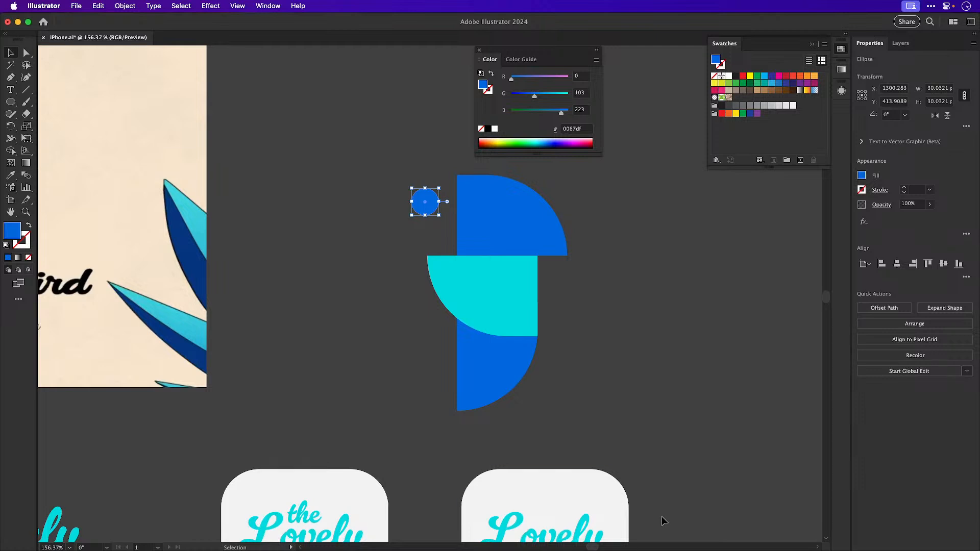
click(604, 240)
drag(435, 209, 519, 228)
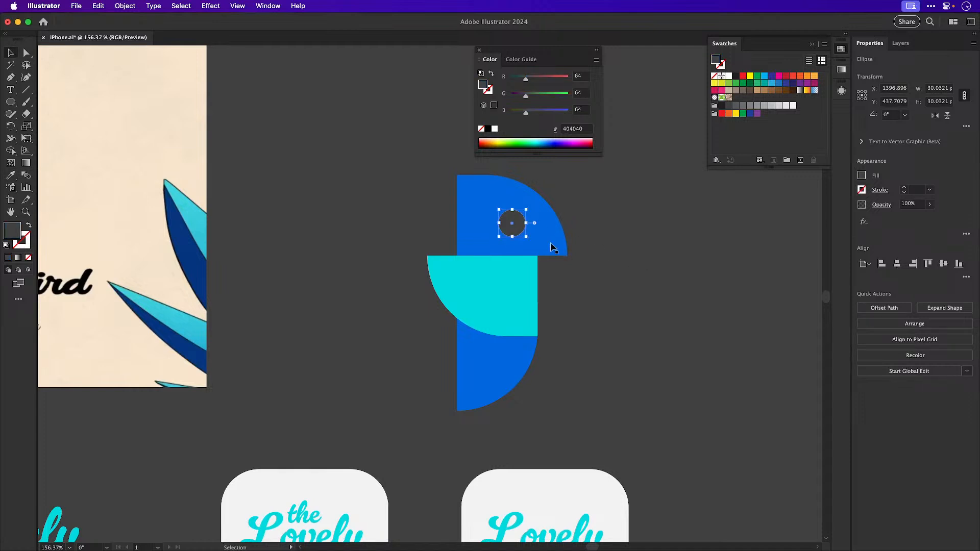
Align the eye circle to the turquoise body's right edge and shrink the circle, keeping those edges flush
shift+click(518, 272)
click(912, 264)
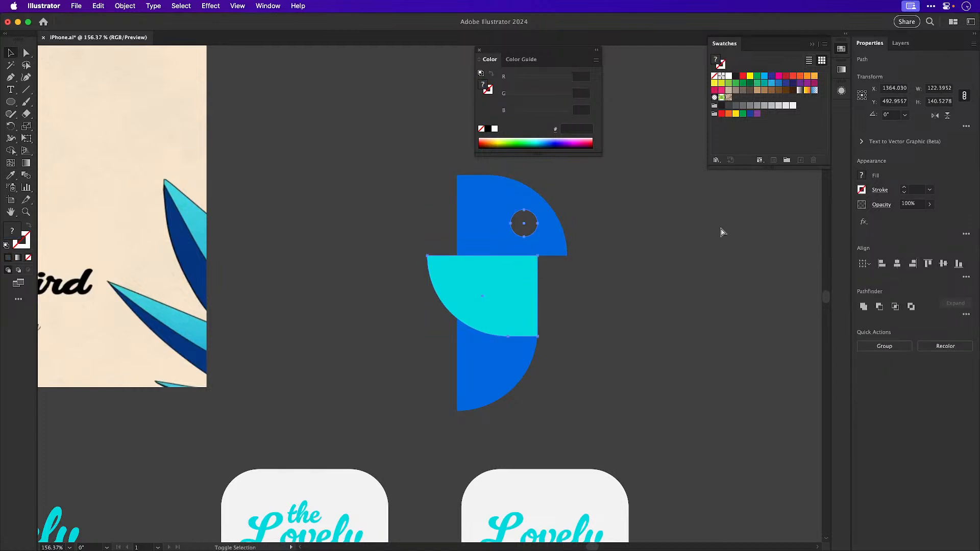
click(771, 250)
drag(498, 219, 701, 341)
click(617, 238)
drag(550, 187, 582, 197)
key(super+shift+a)
drag(614, 249, 612, 234)
key(super+shift+a)
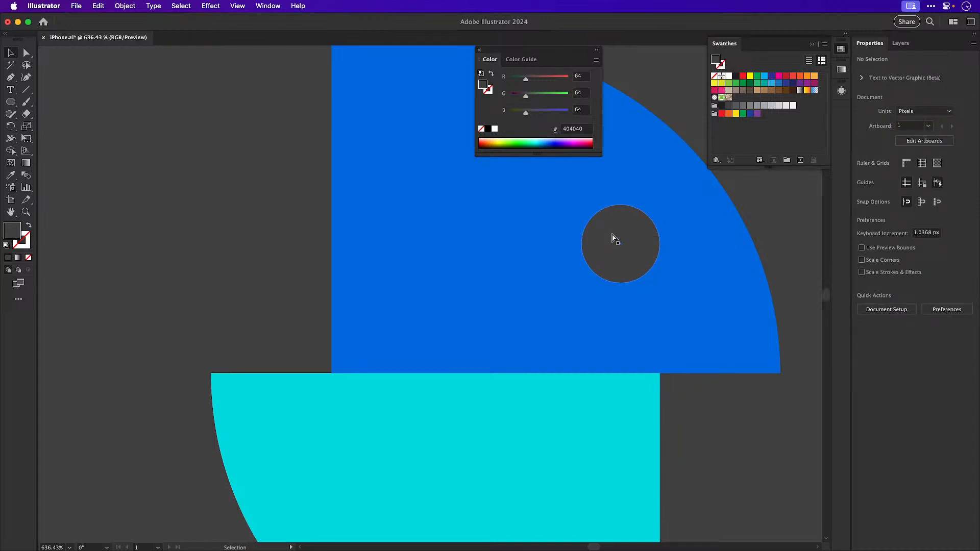
Nudge the eye circle slightly lower on the bird's head
key(super+minus)
key(super+minus)
key(super+minus)
key(super+minus)
key(z)
drag(483, 279, 546, 304)
key(v)
drag(503, 274, 507, 284)
key(super+minus)
key(super+minus)
key(super+minus)
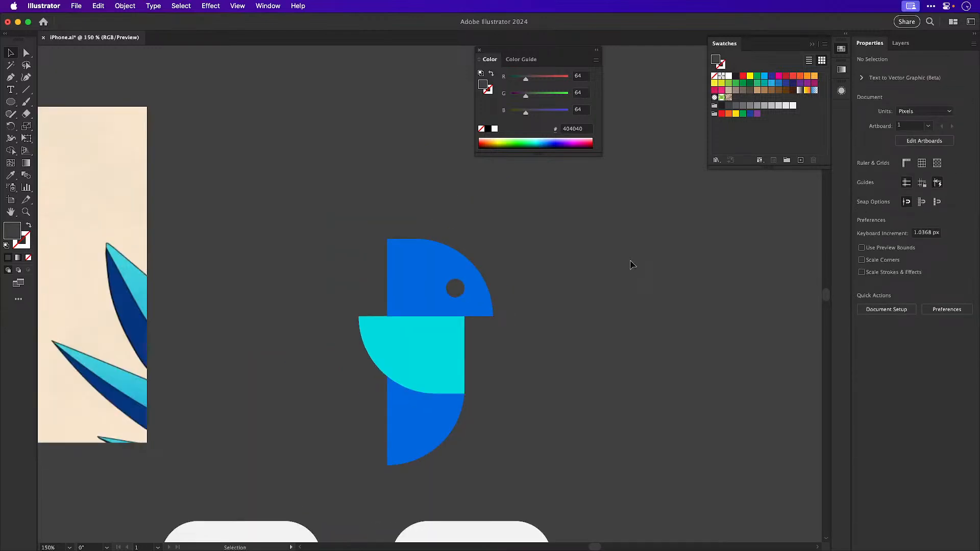
Fill the bird's blue head with the turquoise sampled from its body
scroll(488, 277, down, 2)
click(424, 409)
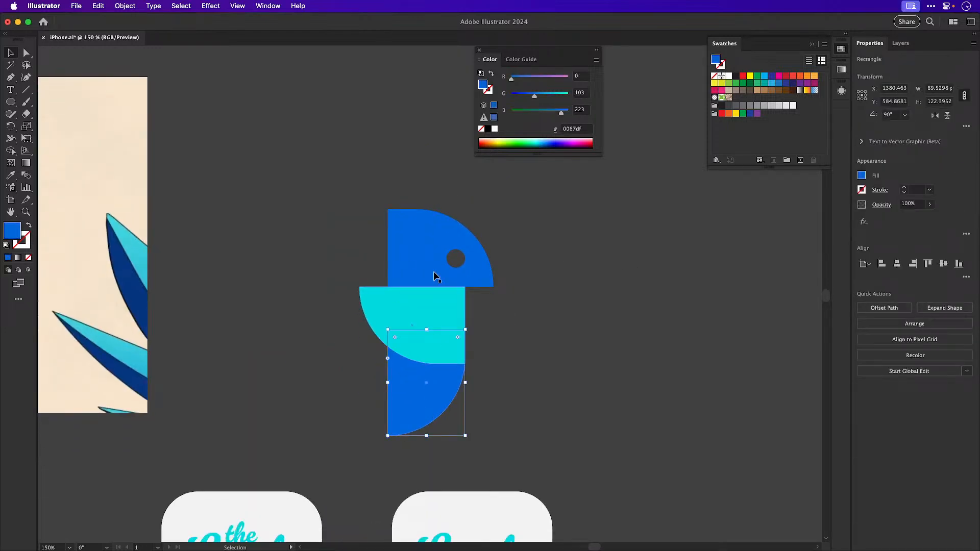
click(422, 262)
key(o)
key(i)
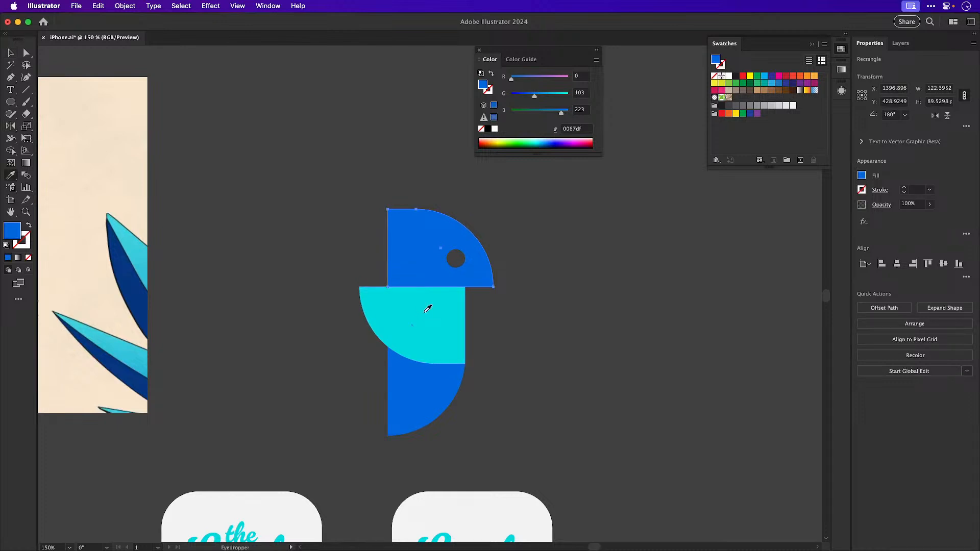
click(427, 308)
Recolour the bird's body to a mid-blue and its tail to a deeper blue #006fdf
key(v)
click(437, 337)
drag(560, 97, 537, 94)
click(428, 385)
click(559, 267)
Move the complete bird mark upward, farther from the icon squares
key(space)
drag(462, 278, 483, 183)
drag(379, 159, 295, 160)
drag(376, 290, 362, 234)
click(434, 208)
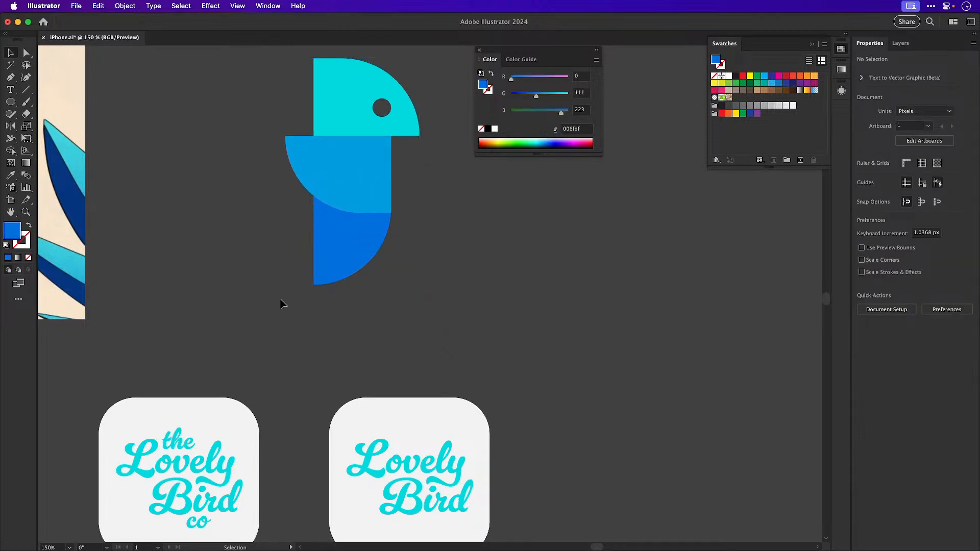
Add a blank copy of the rounded square and centre a bird copy on it, scaled to about 84 by 141 px
drag(405, 422, 620, 416)
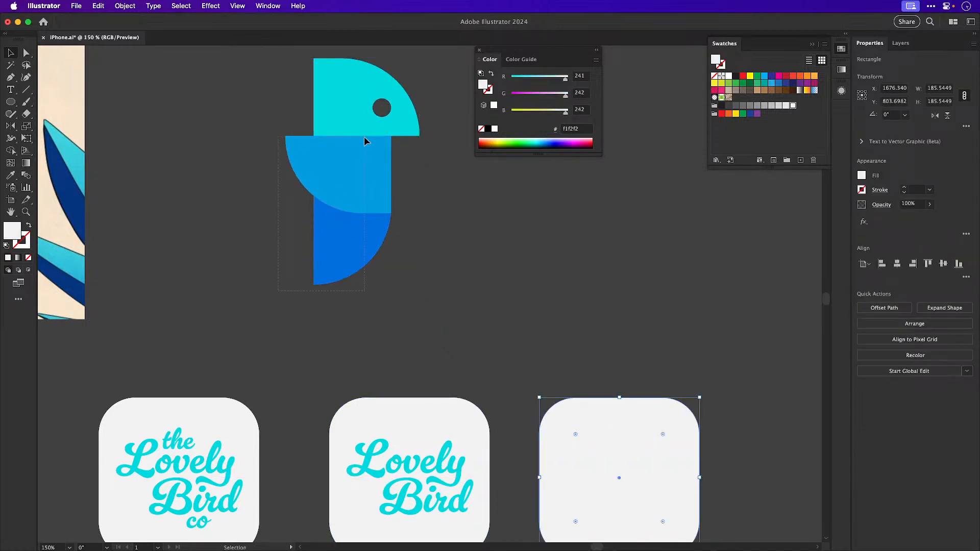
drag(382, 108, 648, 423)
key(s)
drag(723, 318, 676, 396)
key(space)
drag(669, 437, 654, 322)
key(v)
drag(614, 352, 617, 344)
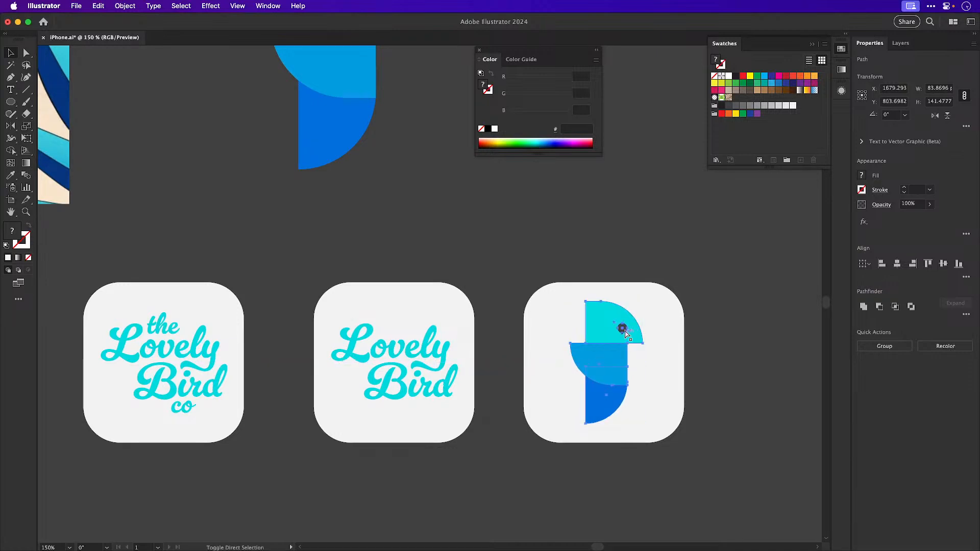
Fill the eye of the icon's bird with the light grey #f1f2f2 sampled from the rounded square
click(623, 328)
key(i)
click(676, 330)
key(v)
click(571, 212)
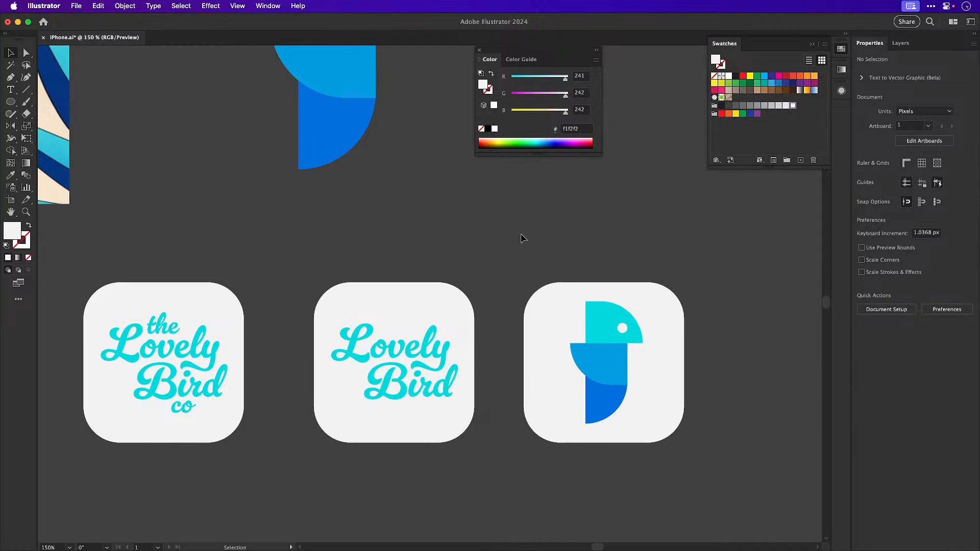
Remove the word Lovely from the second icon and shorten its Bird text to the single letter B
click(414, 352)
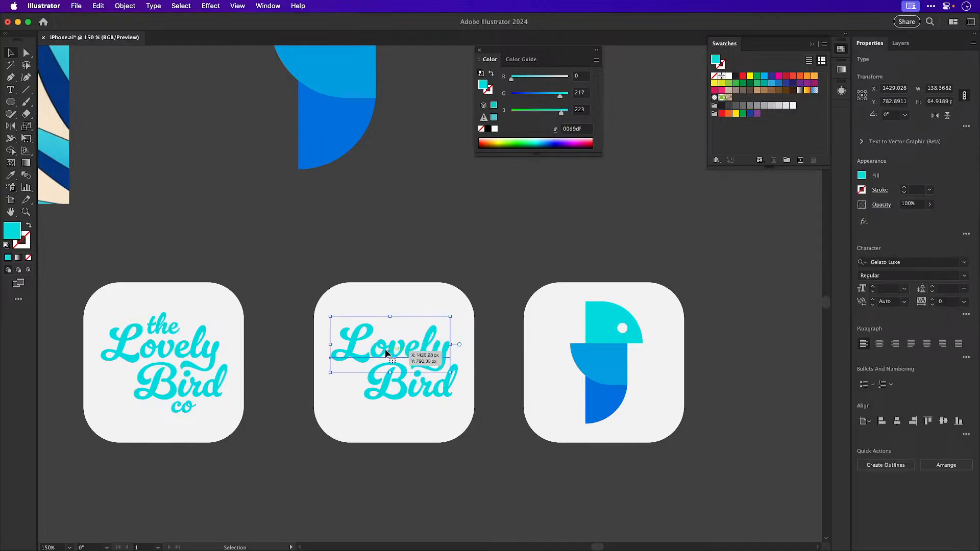
key(Delete)
key(t)
drag(408, 382, 469, 381)
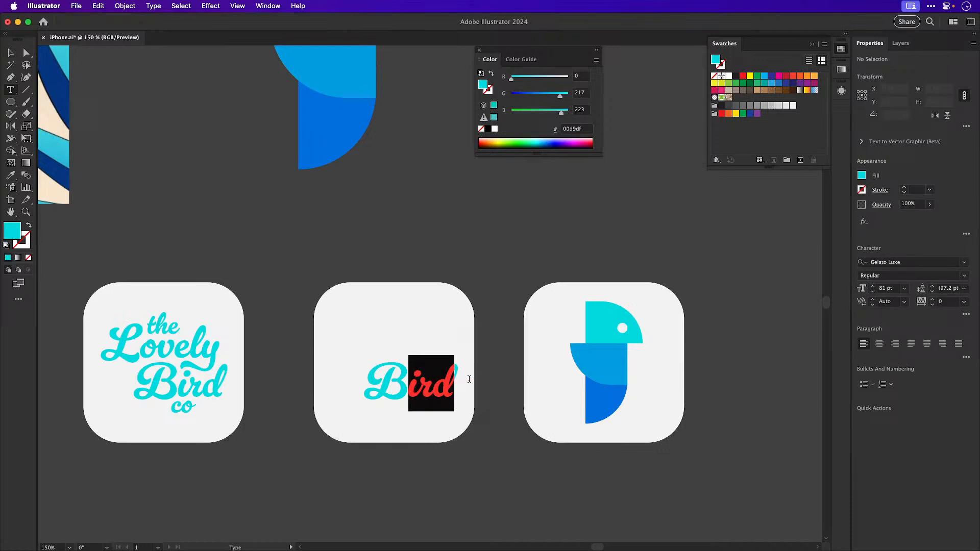
key(BackSpace)
key(Escape)
Enlarge the letter B in the second icon and centre it on the rounded square
key(s)
drag(417, 345, 485, 274)
key(v)
drag(425, 360, 406, 359)
Add a spaced row of black numbers 1, 2 and 3 below the icon squares
click(481, 448)
drag(482, 448, 498, 344)
key(t)
click(323, 448)
text(1        11)
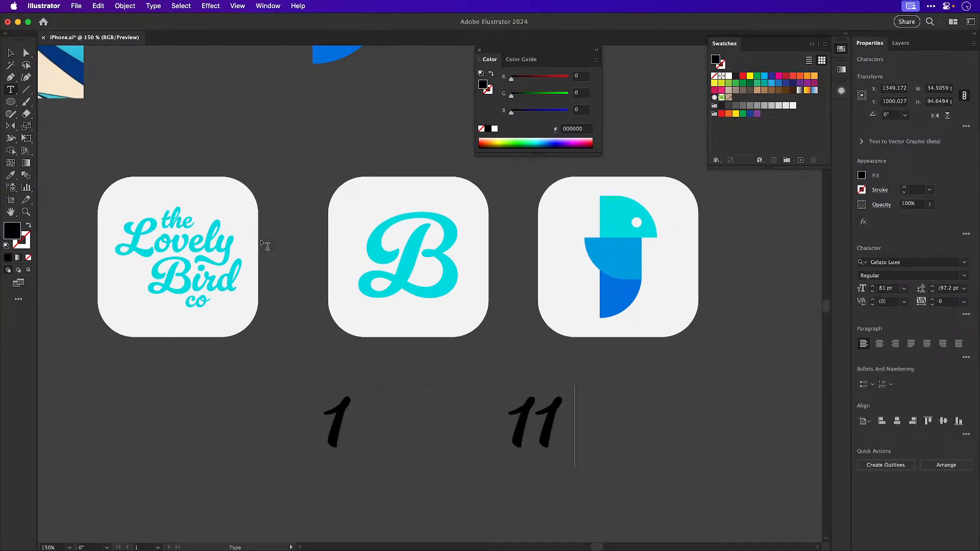
key(BackSpace)
key(BackSpace)
text(2      )
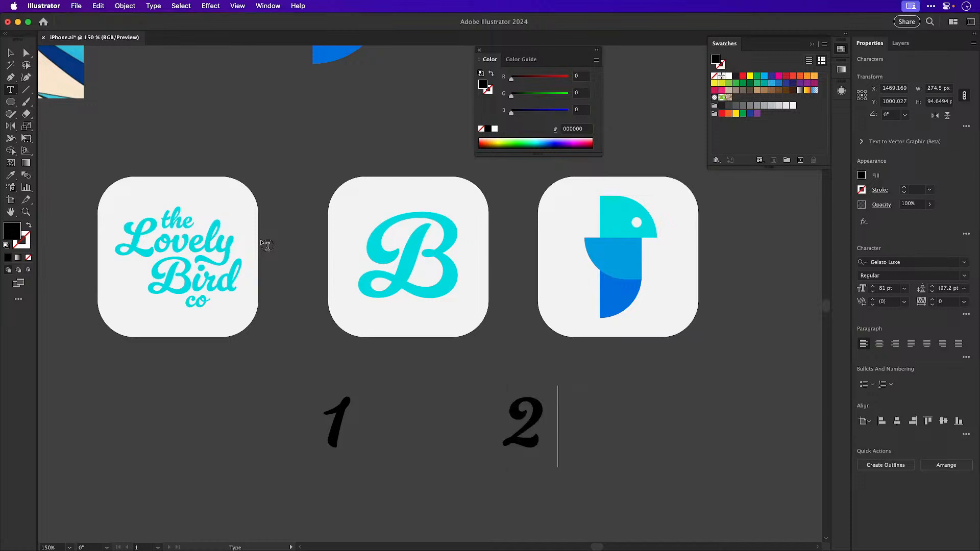
text(      3)
key(Escape)
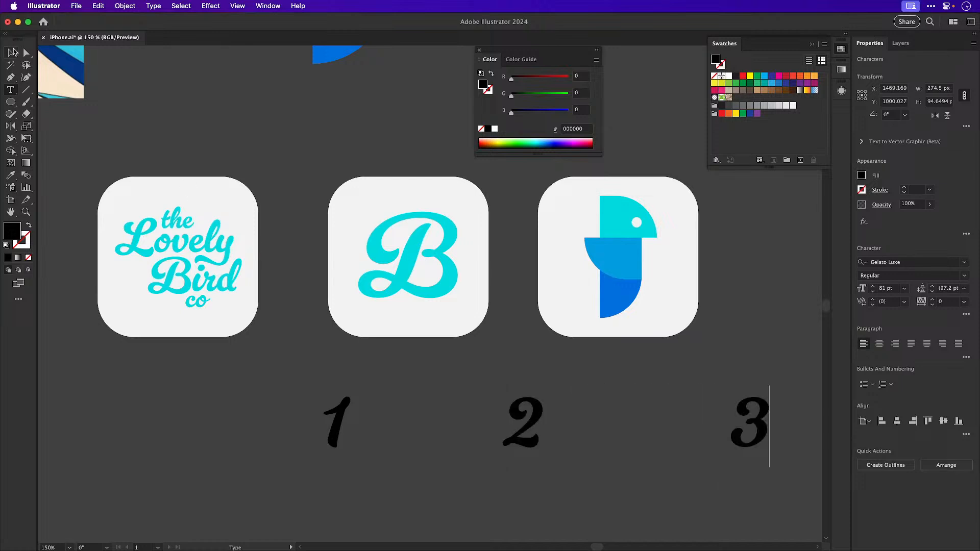
Move the number row up beneath the icons and adjust its spacing so each number sits under its square
drag(515, 427, 378, 394)
key(t)
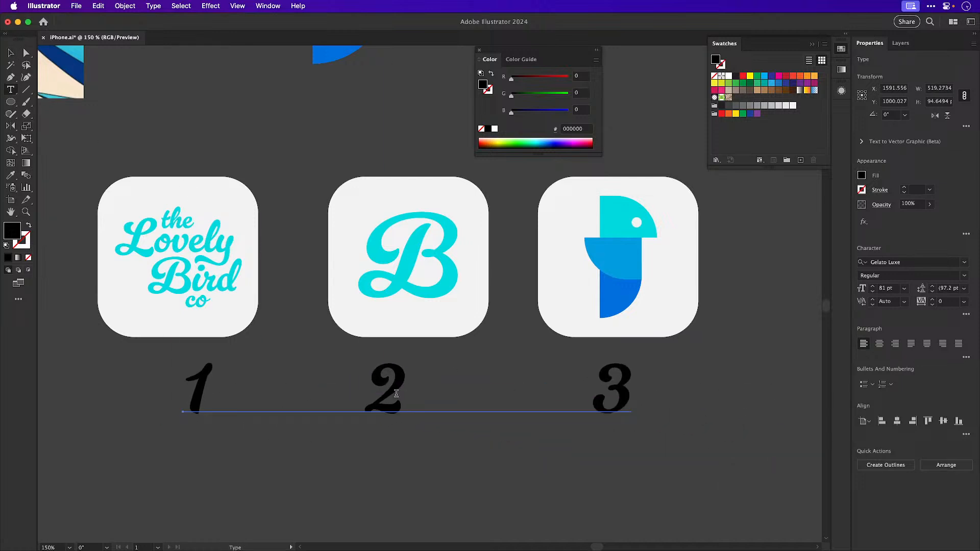
click(378, 394)
key(Escape)
drag(438, 389, 412, 389)
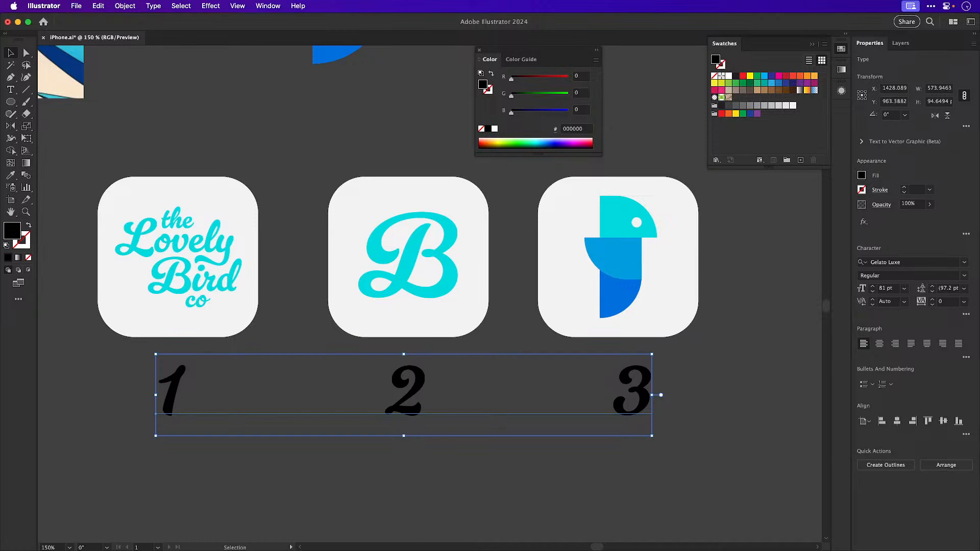
Close the floating RGB colour controls and deselect the number row
key(super+Tab)
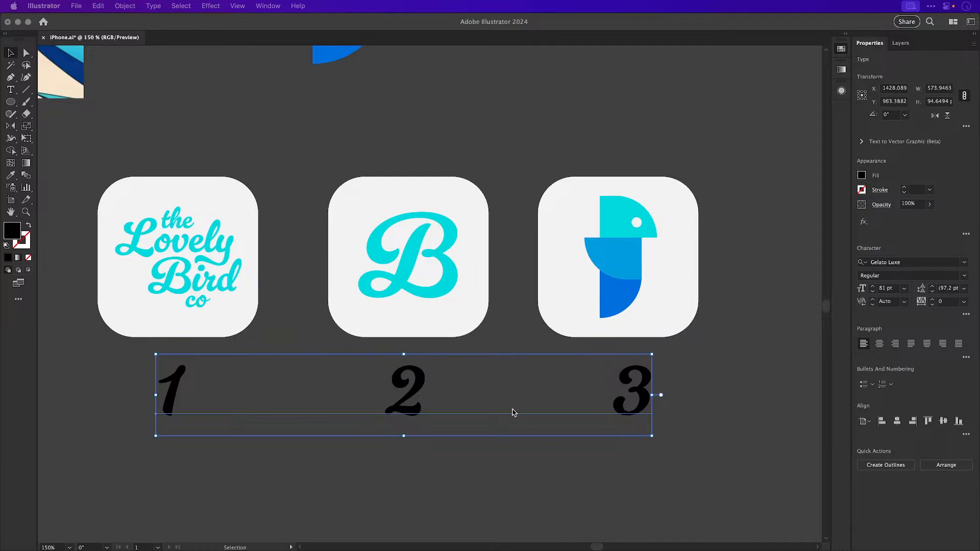
click(480, 105)
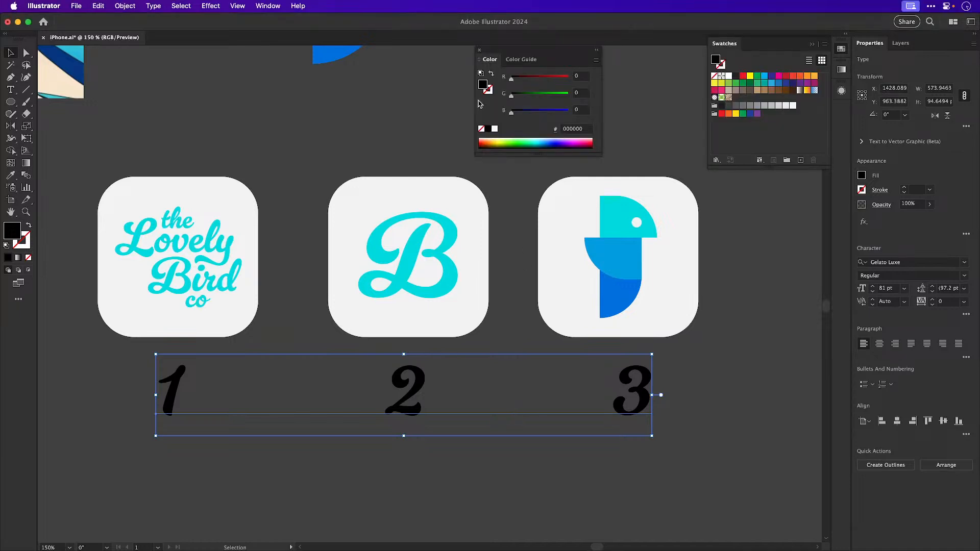
click(479, 50)
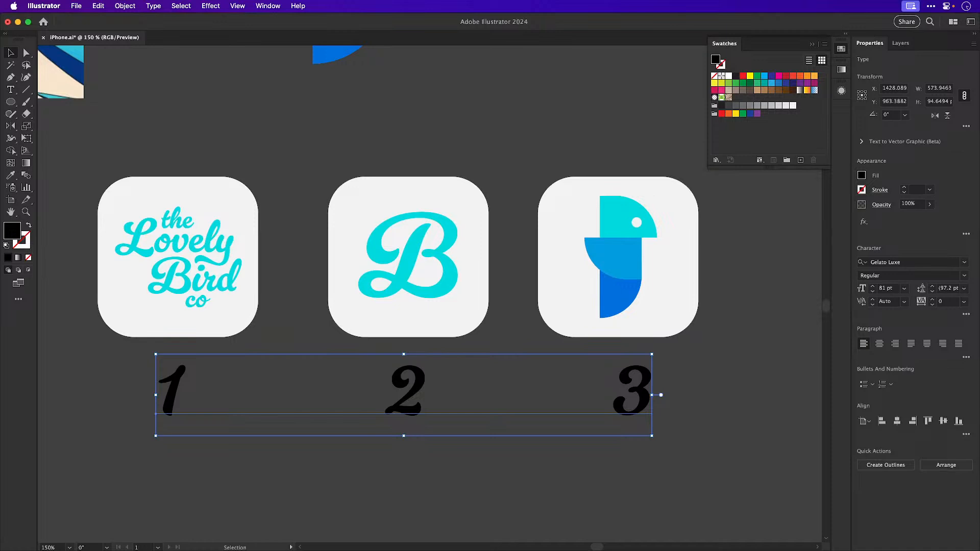
key(super+Tab)
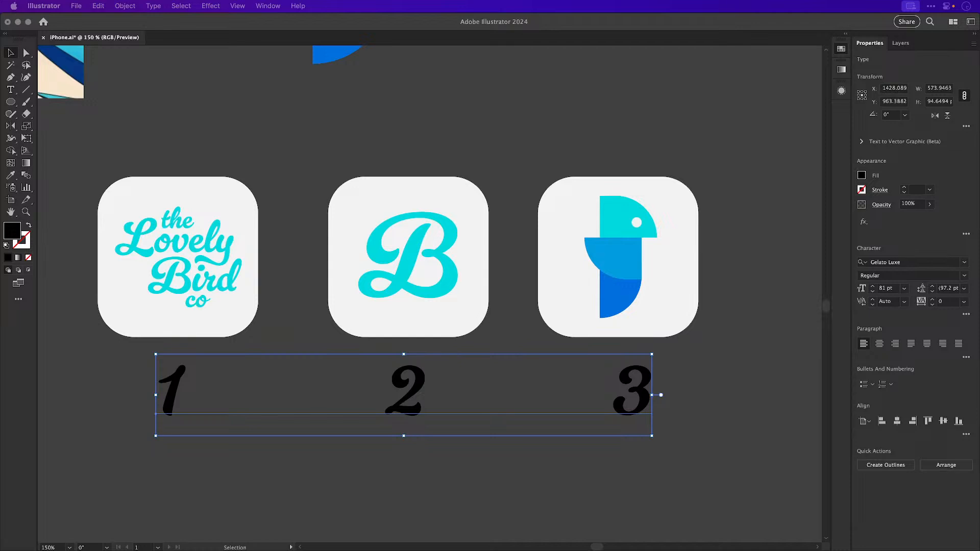
scroll(438, 114, up, 1)
click(410, 128)
click(413, 124)
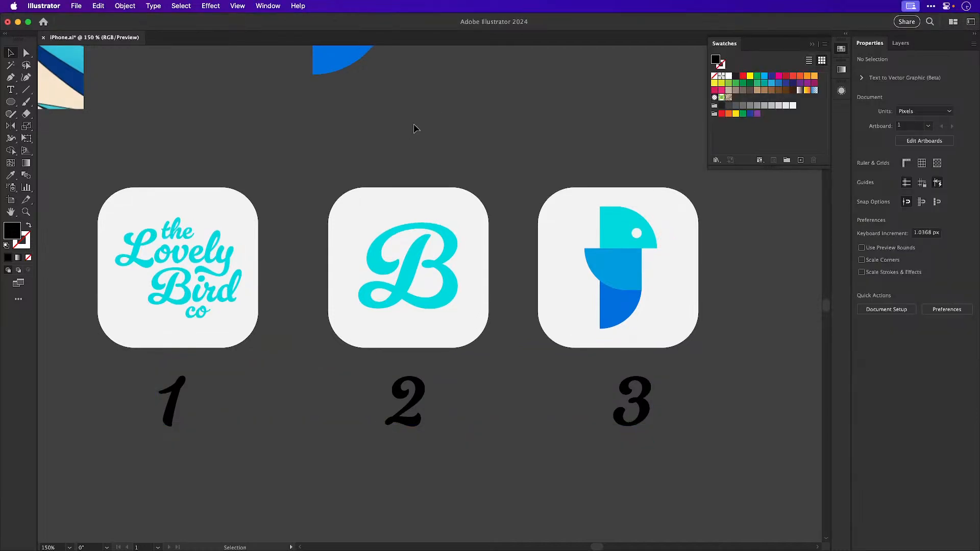
Review the original logo, the new script logo, the bird mark and the three numbered icons together
key(super+minus)
key(super+minus)
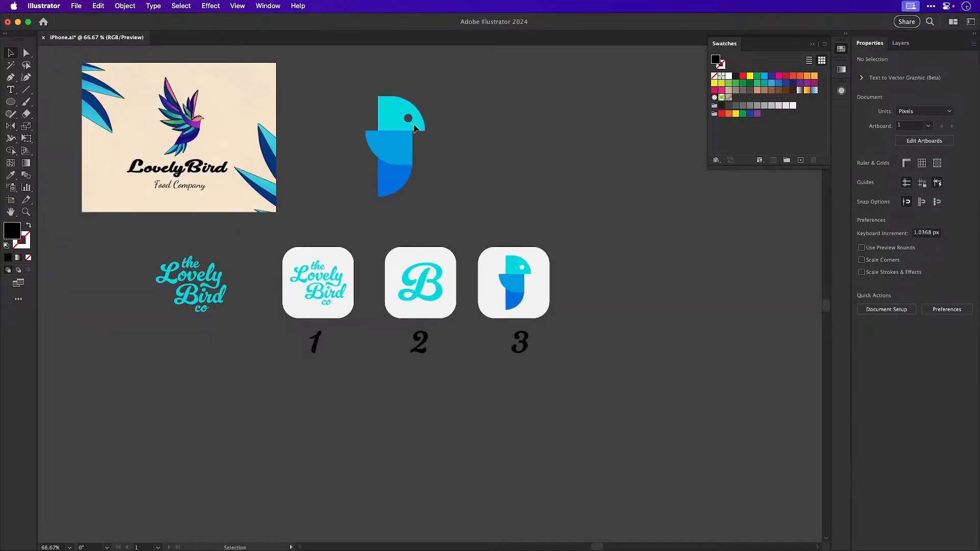
scroll(522, 262, left, 3)
scroll(522, 263, up, 2)
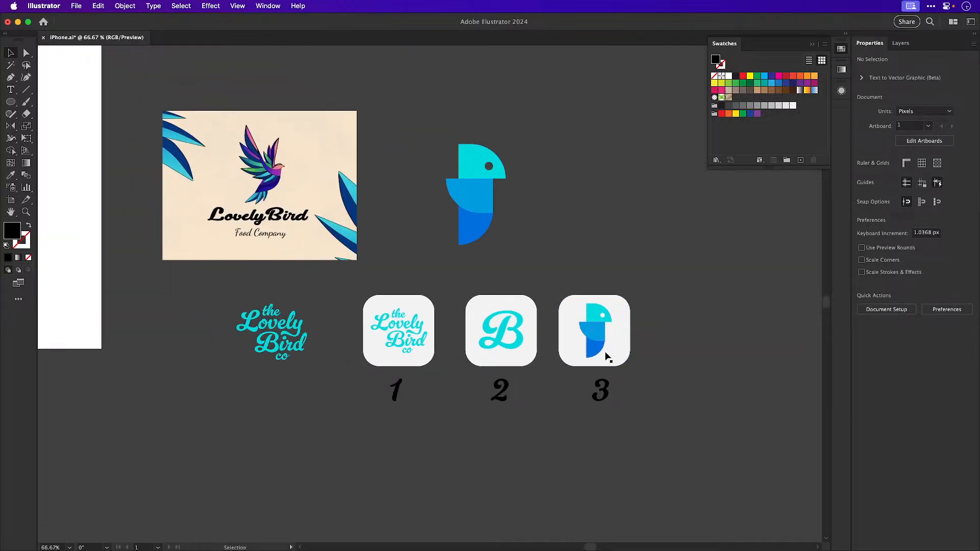
scroll(602, 352, left, 3)
scroll(602, 352, down, 1)
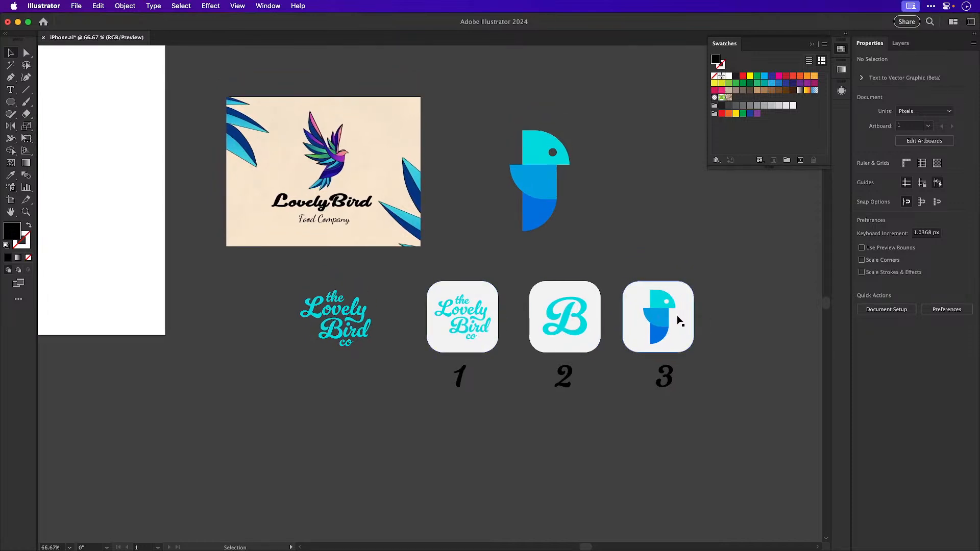
key(space)
drag(456, 276, 472, 342)
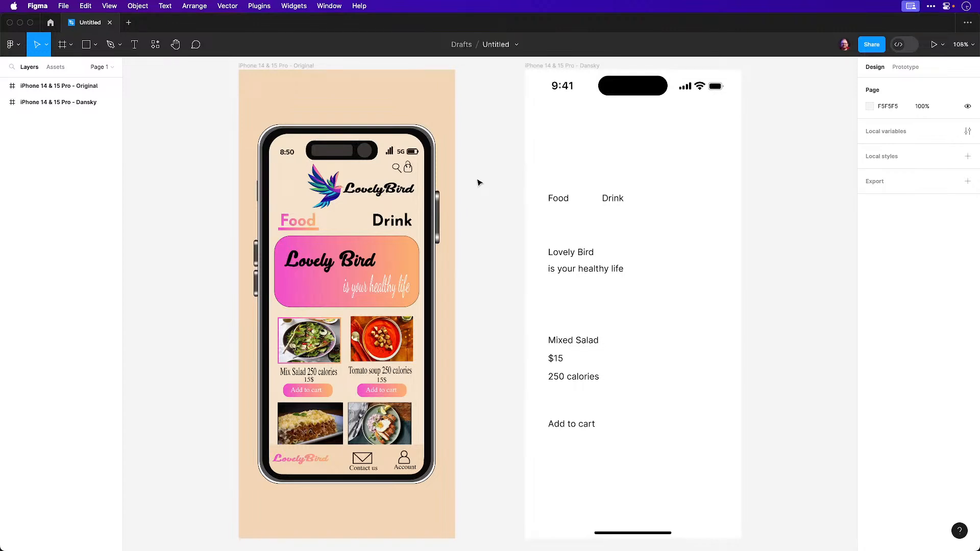
Switch to Figma and examine the original iPhone screen's header, banner and food cards
scroll(482, 177, right, 3)
key(shift+1)
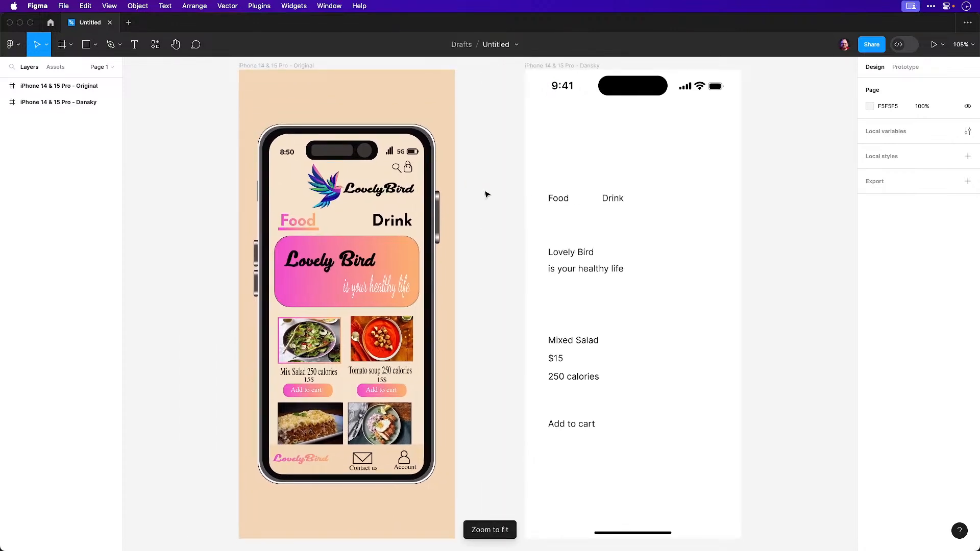
scroll(322, 360, left, 2)
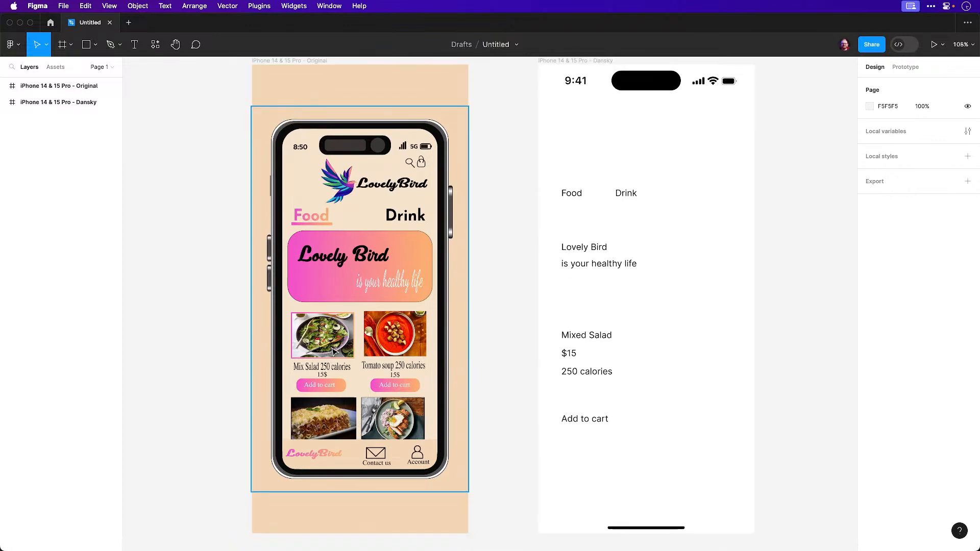
key(shift+1)
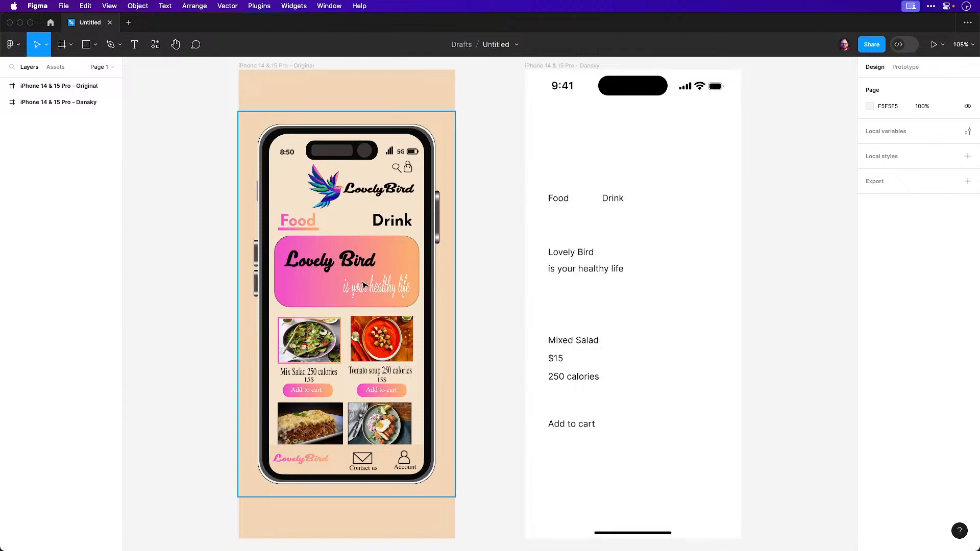
ctrl+scroll(367, 285, up, 5)
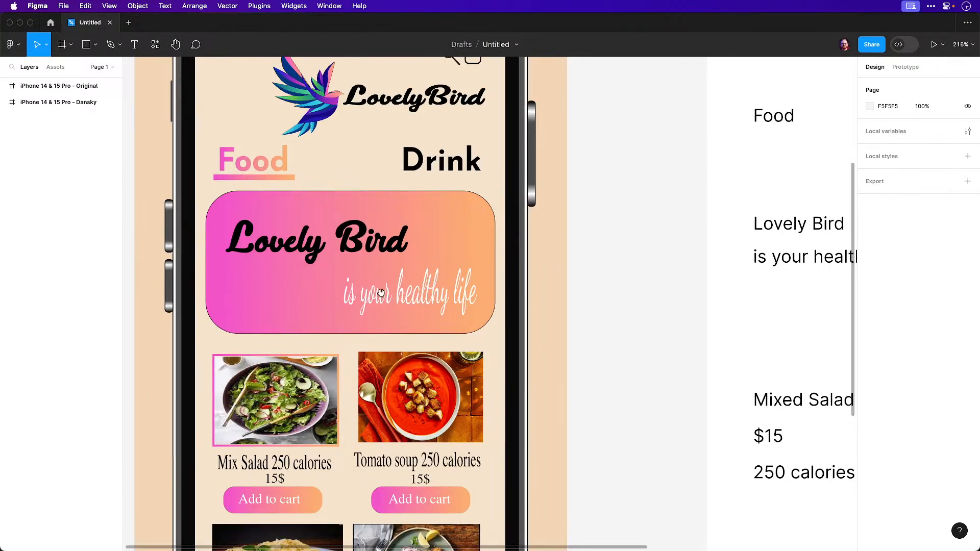
drag(380, 292, 465, 287)
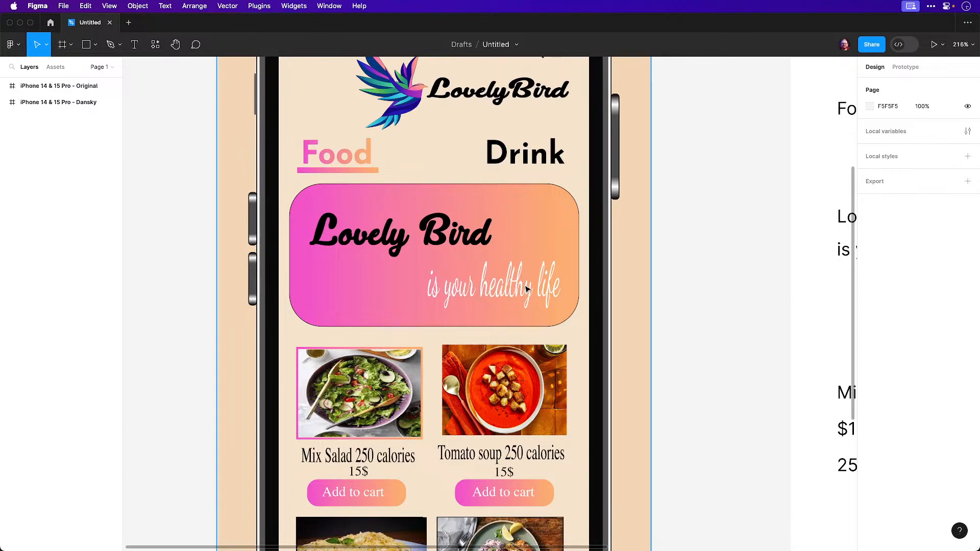
scroll(527, 289, down, 1)
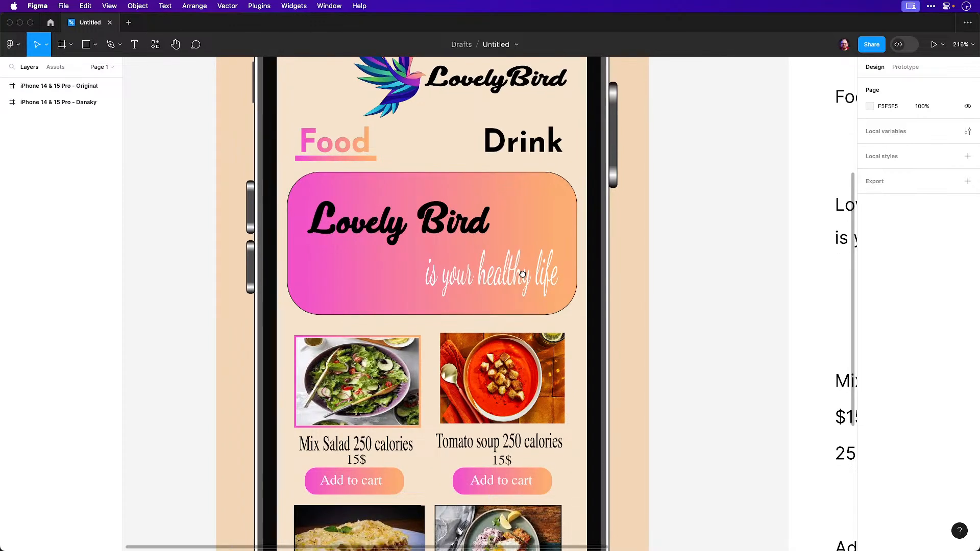
scroll(428, 136, up, 3)
scroll(429, 136, up, 3)
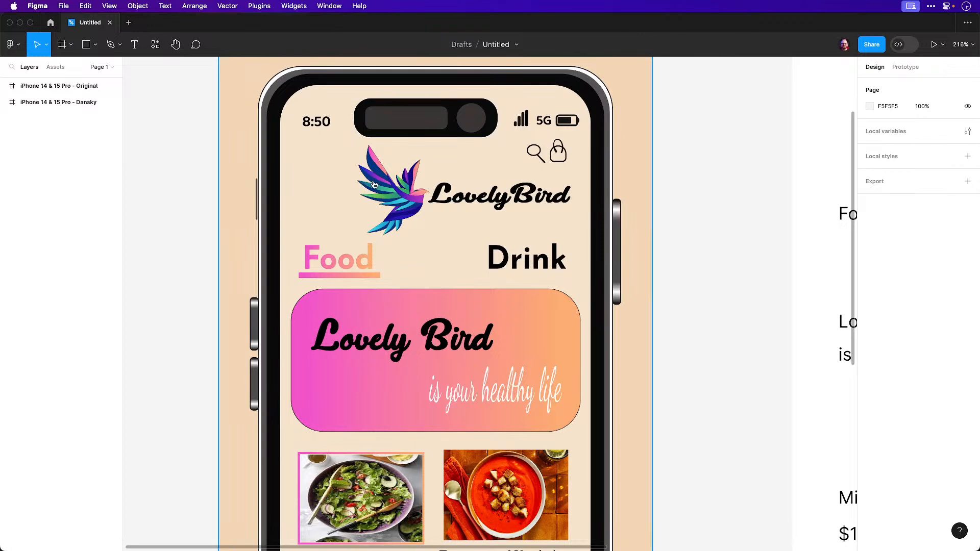
Compare the bird logo in the Figma phone mockup with the enlarged original logo artwork in Illustrator
key(super+Tab)
key(z)
drag(308, 171, 428, 335)
key(super+Tab)
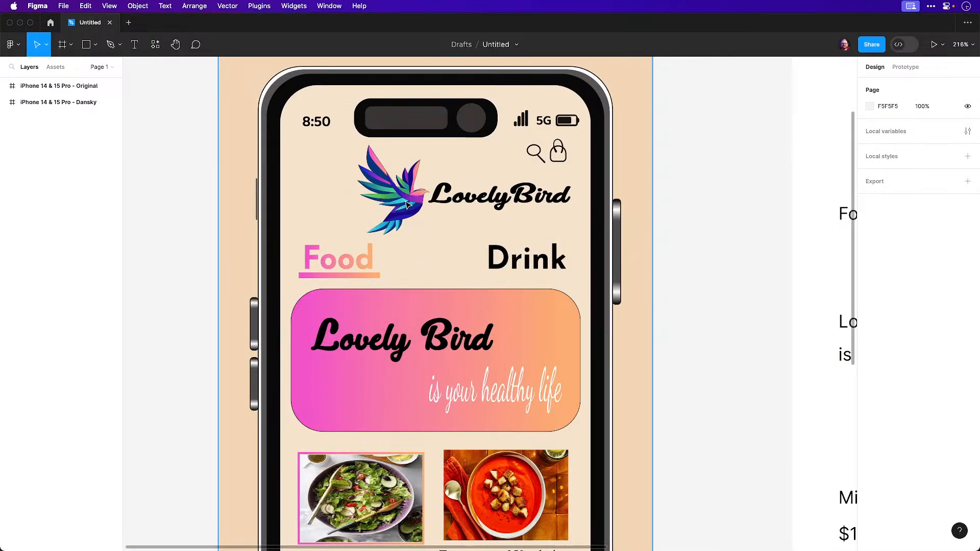
key(super+Tab)
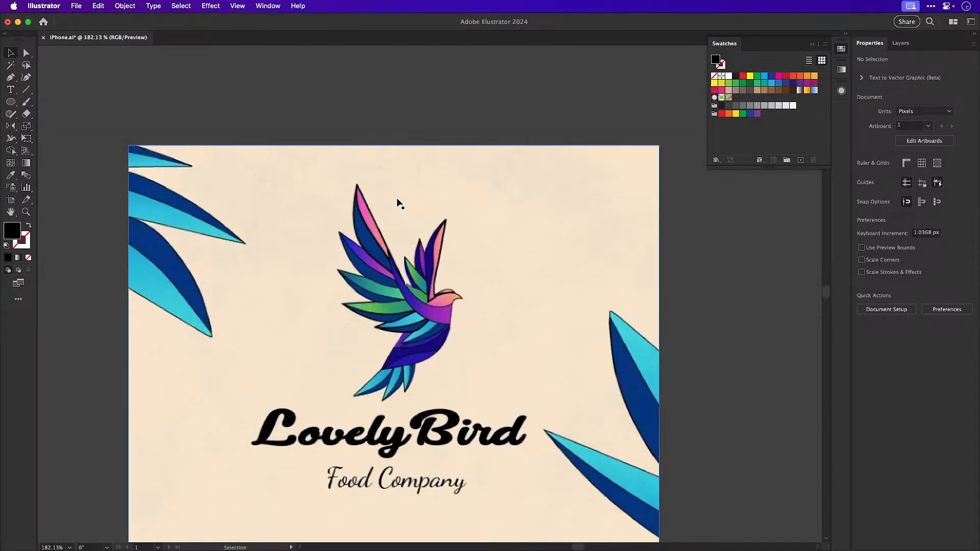
key(super+Tab)
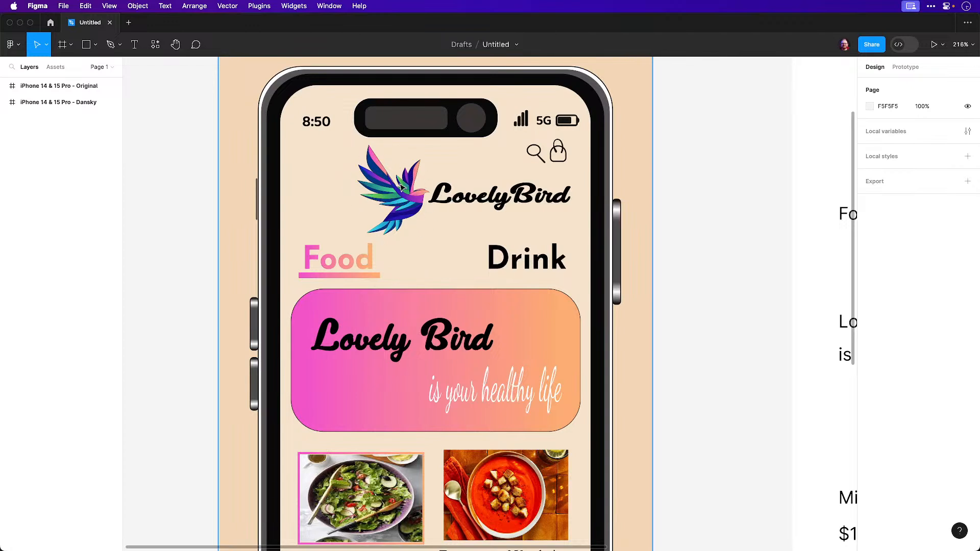
key(super+Tab)
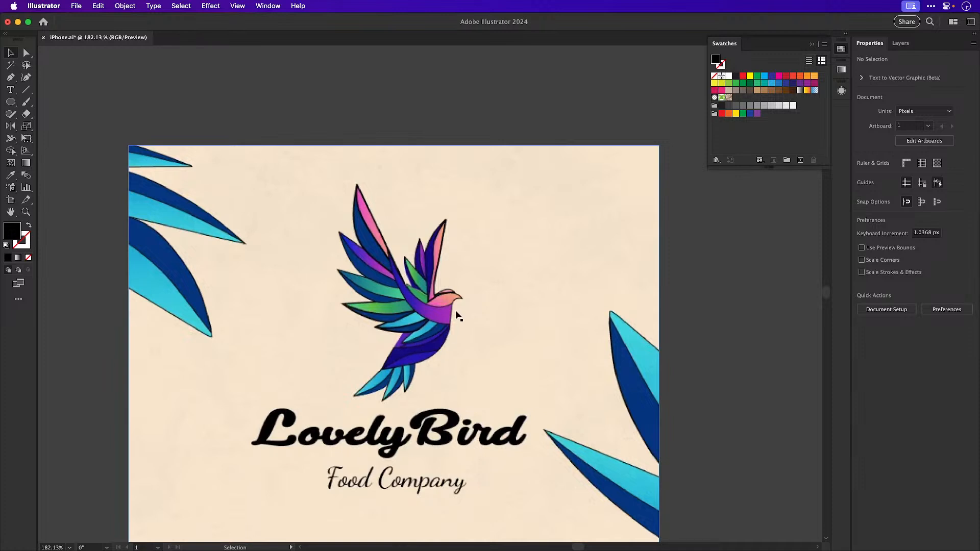
key(a)
key(super+Tab)
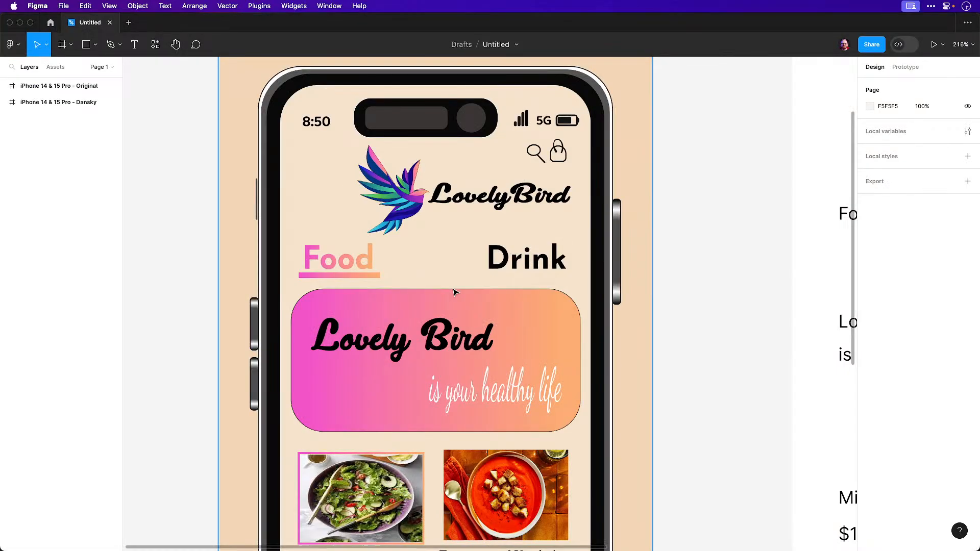
Examine the original mockup's logo, Food and Drink headings, gradient banner and dish photos
drag(454, 256, 455, 234)
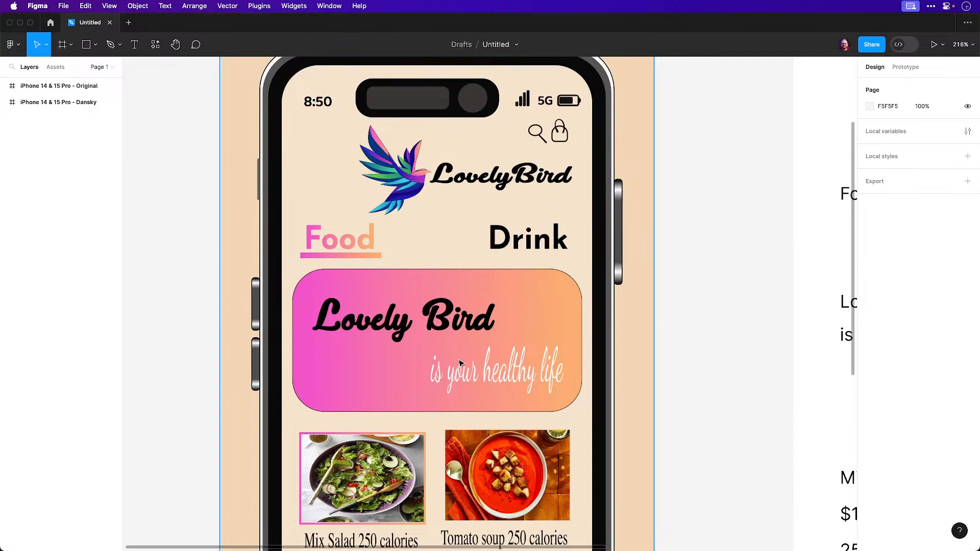
key(space)
drag(493, 371, 494, 360)
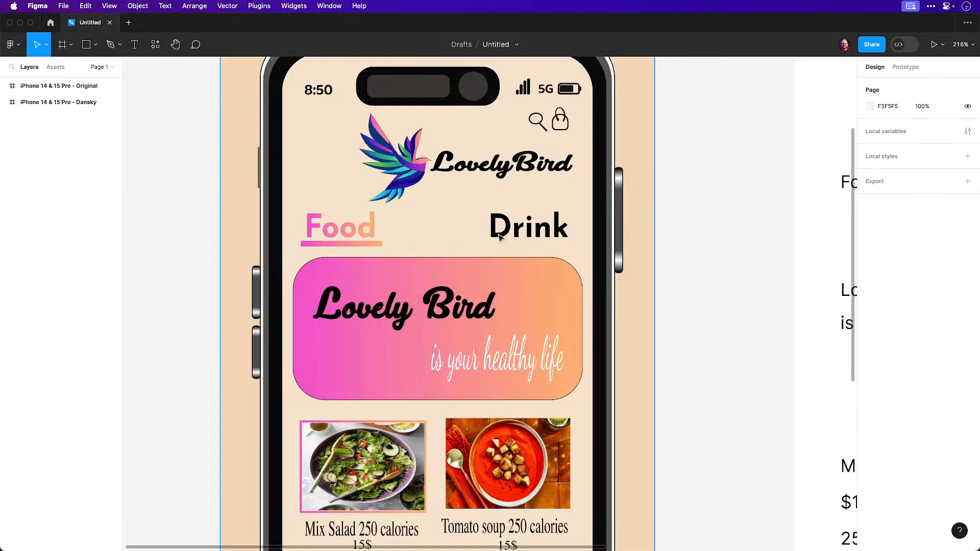
mouse_move(479, 247)
mouse_down()
mouse_move(480, 206)
mouse_move(481, 234)
mouse_up()
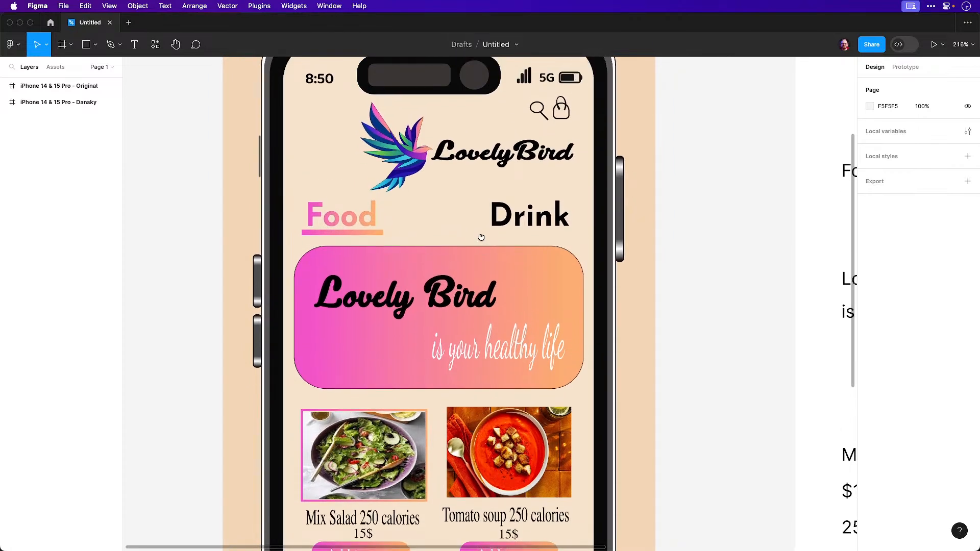
drag(494, 277, 483, 307)
drag(451, 410, 432, 397)
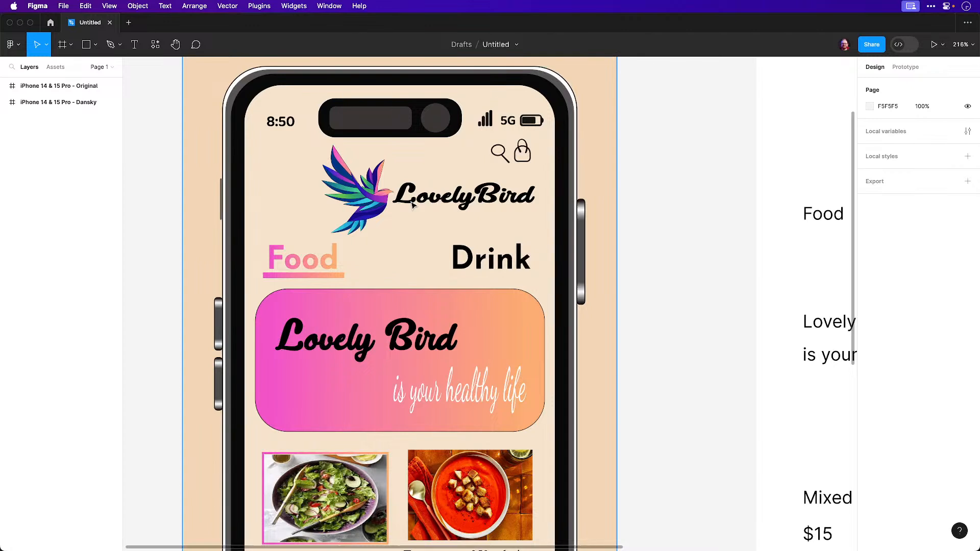
Duplicate the Food text to just above it in the blank redesign frame and change the copy to Menu
drag(670, 210, 279, 291)
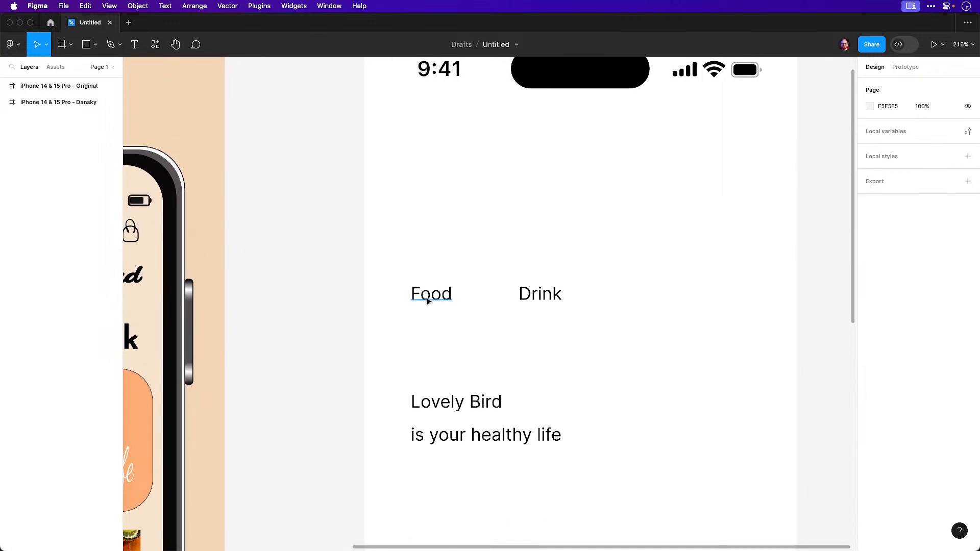
key(shift+0)
drag(458, 302, 458, 257)
double_click(458, 256)
text(Menu)
key(Escape)
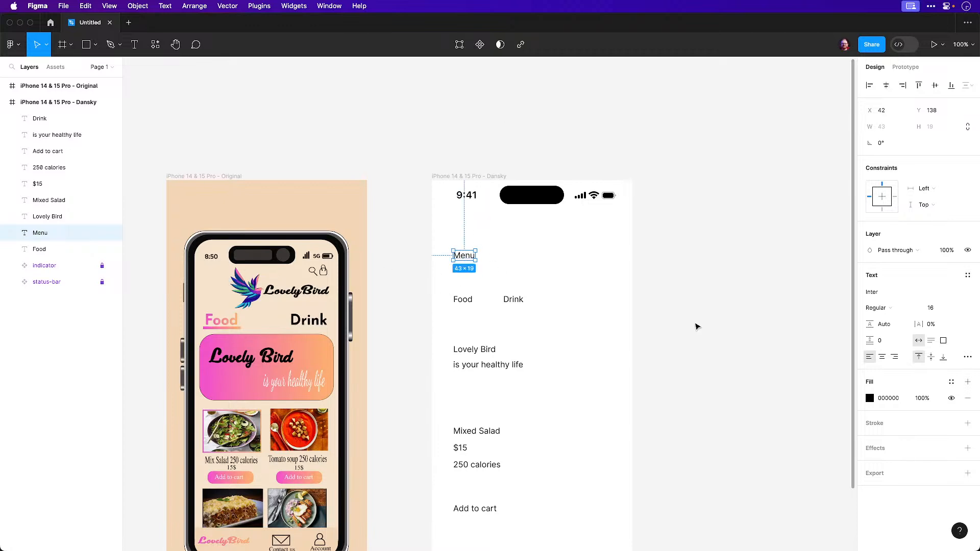
Set the Menu heading's font size to 32 and move the Food and Drink labels up closer beneath it
click(954, 309)
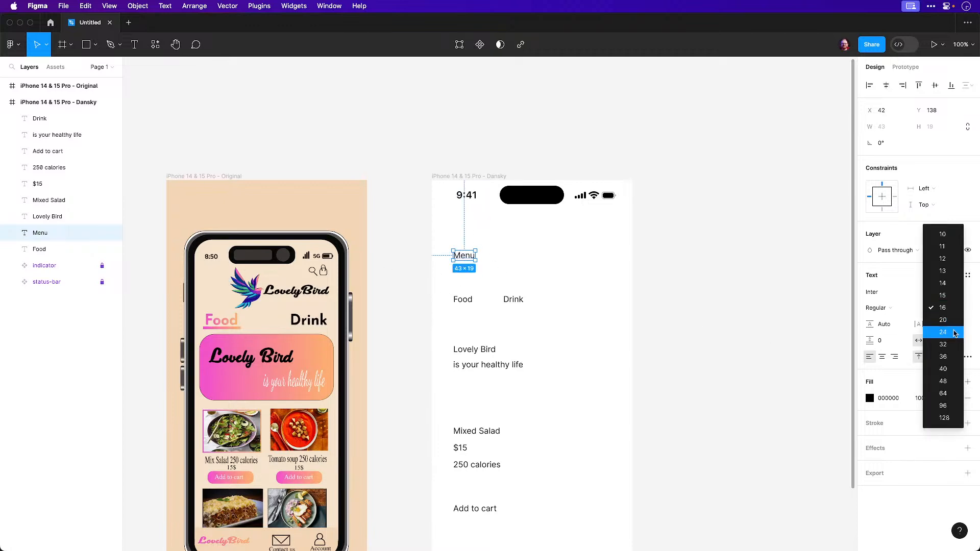
click(952, 344)
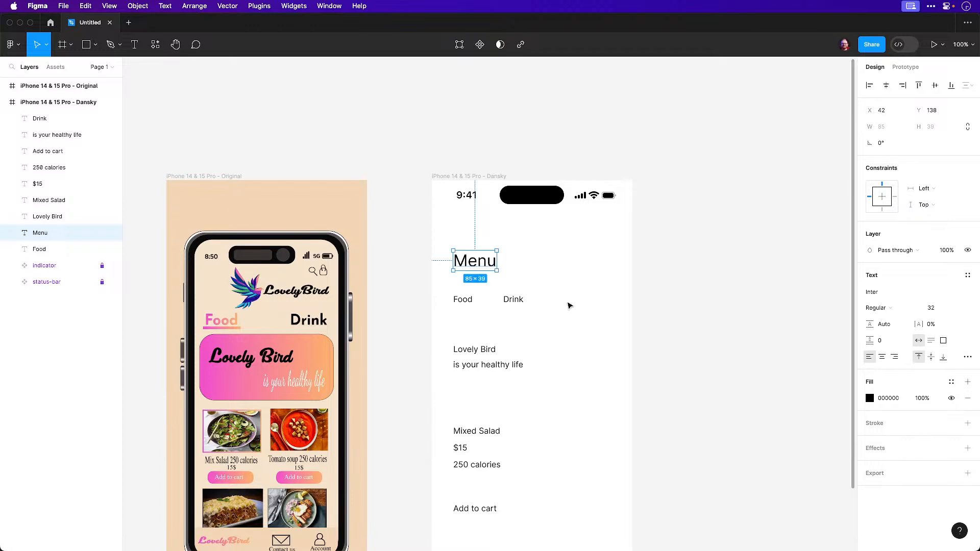
scroll(680, 262, down, 3)
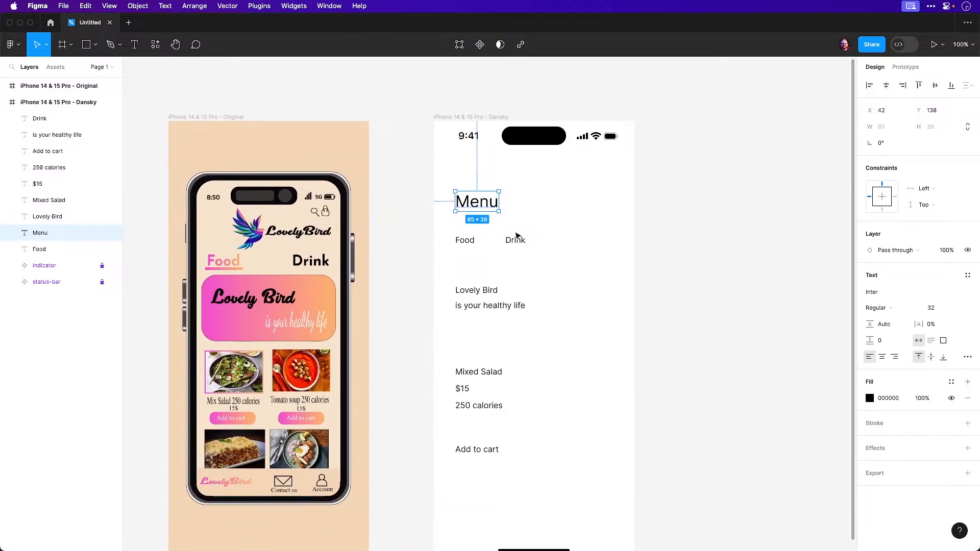
drag(468, 239, 468, 226)
drag(515, 240, 516, 227)
Set the font size of both the Food and Drink labels to 20
shift+click(472, 228)
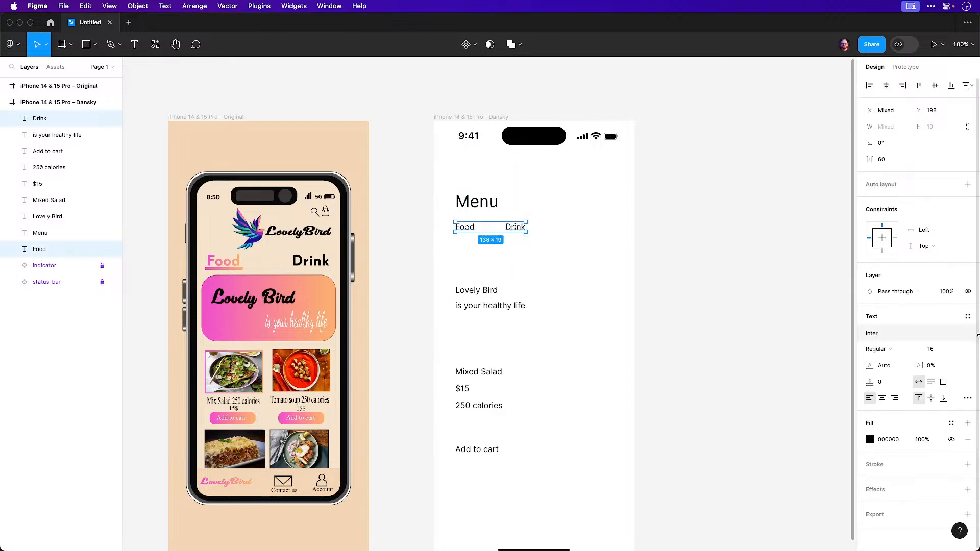
click(954, 349)
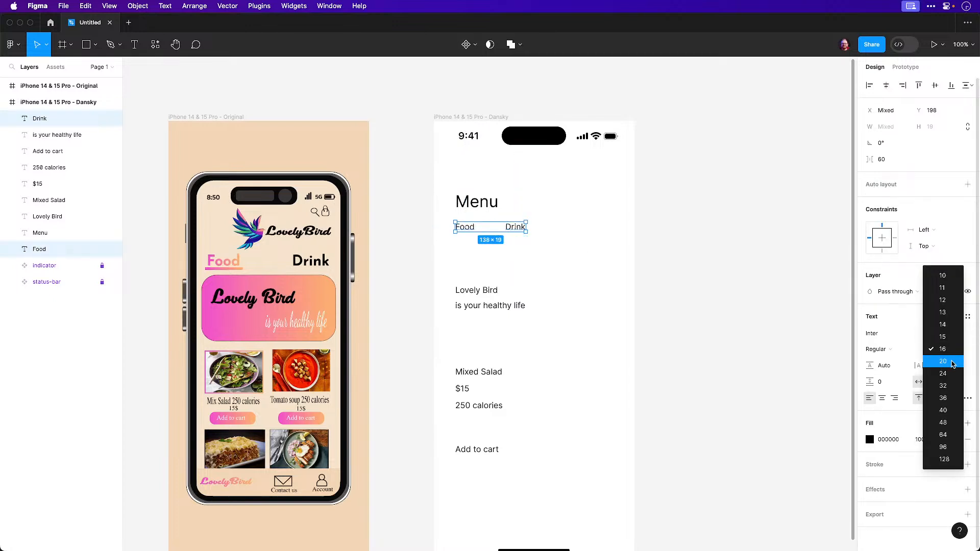
click(952, 373)
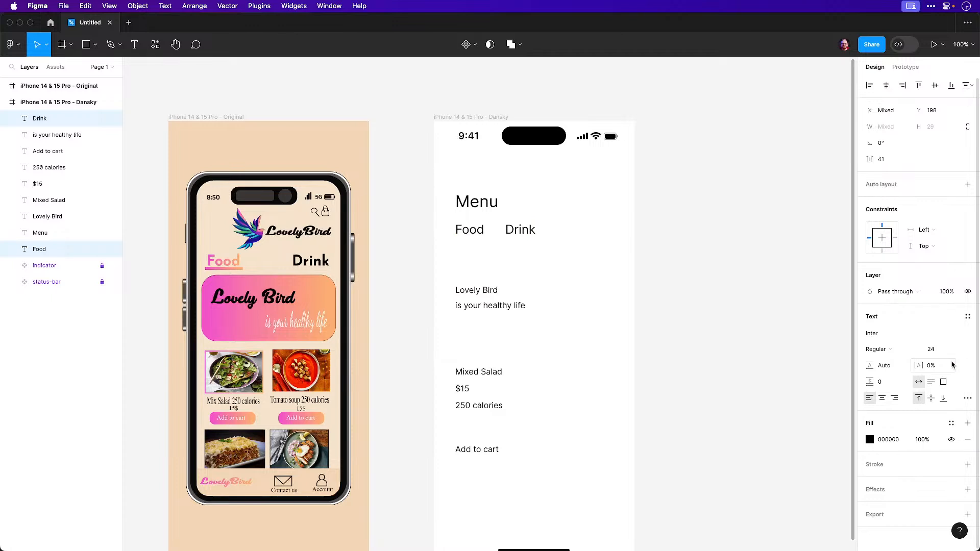
click(954, 350)
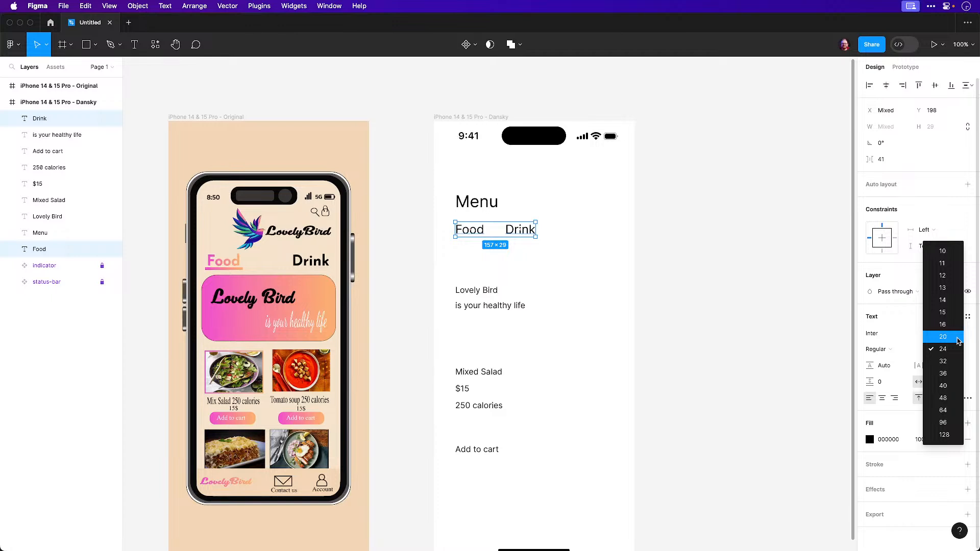
click(958, 340)
click(698, 275)
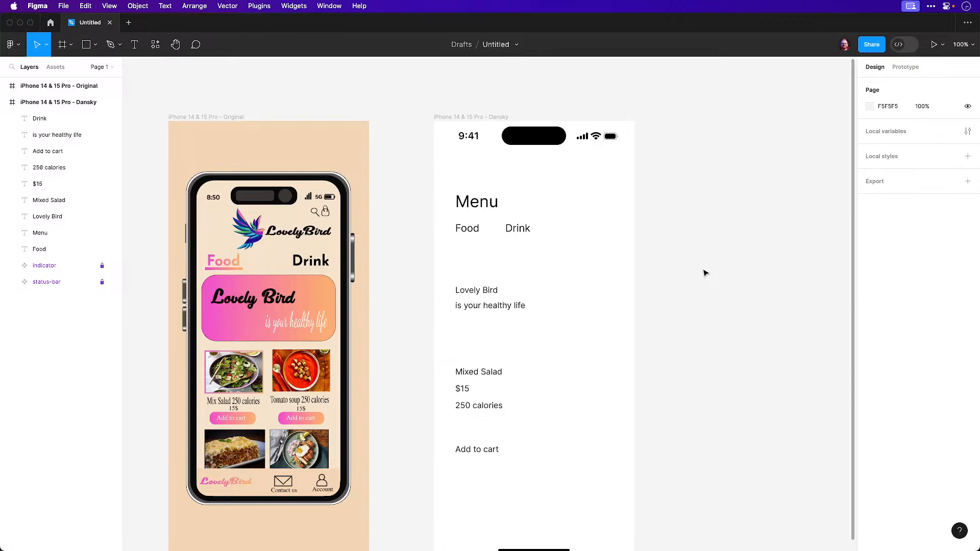
Examine the original mockup's bottom navigation bar, then its header logo, search and bag icons up close
scroll(280, 454, down, 2)
scroll(279, 453, left, 2)
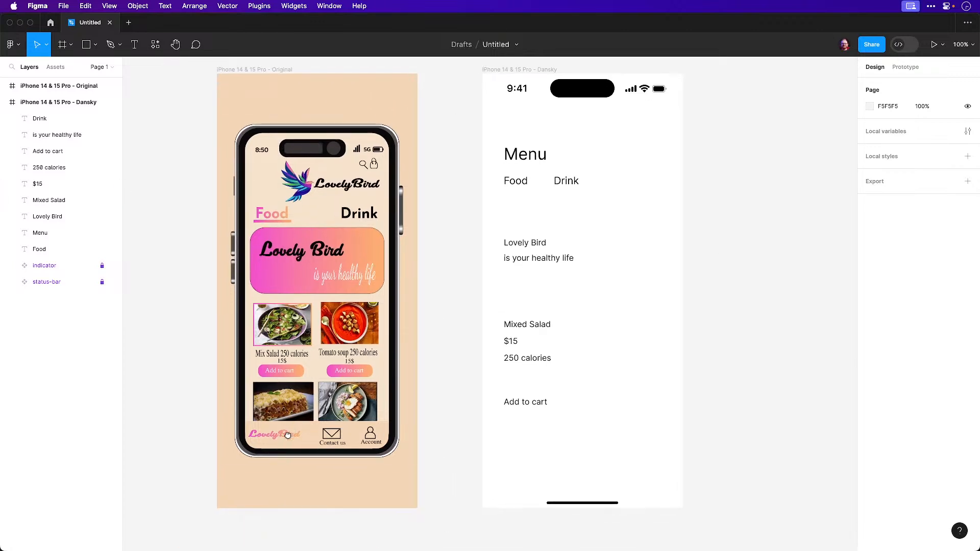
click(279, 442)
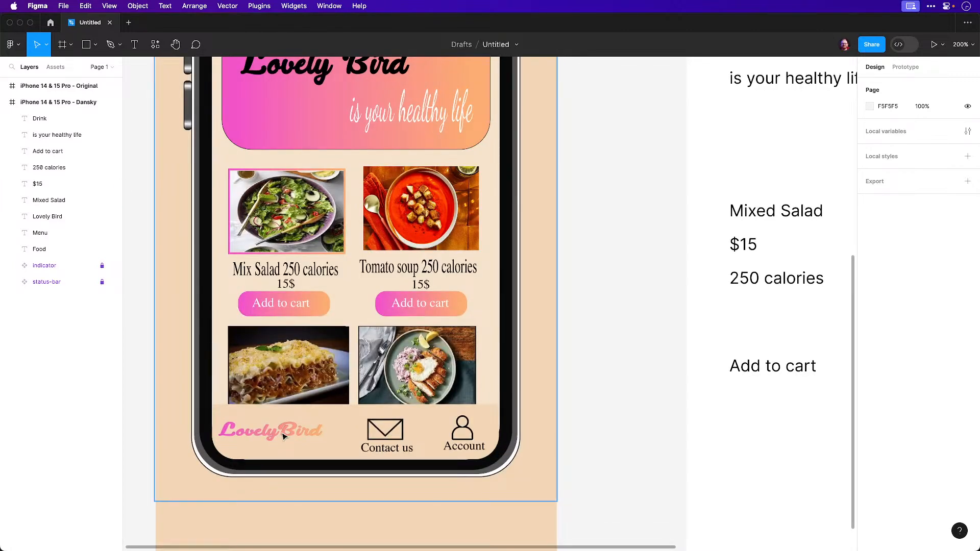
drag(300, 419, 366, 464)
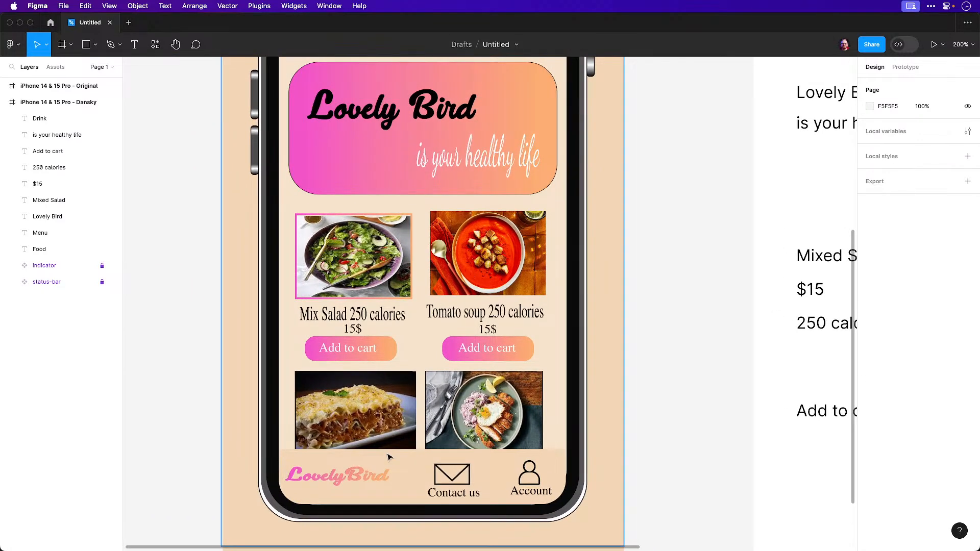
key(shift+0)
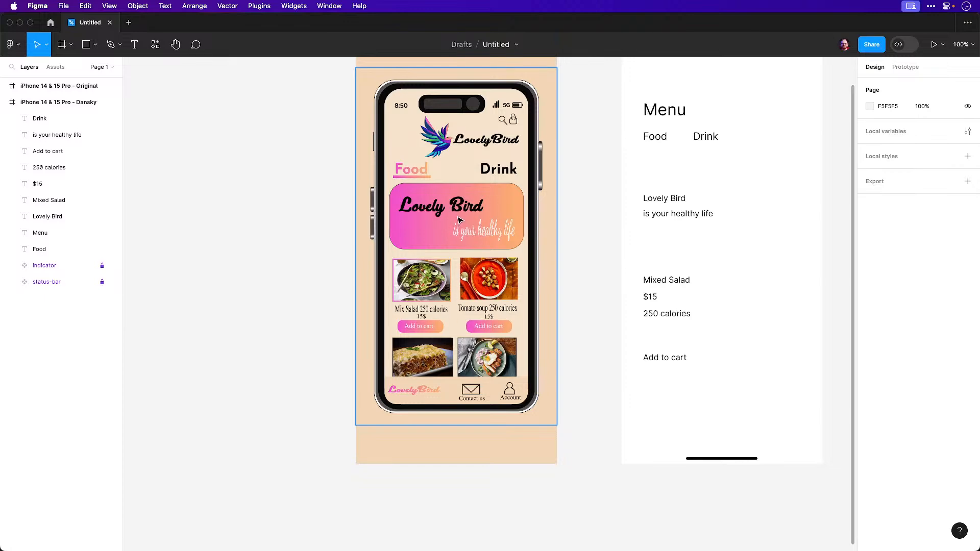
scroll(499, 134, up, 5)
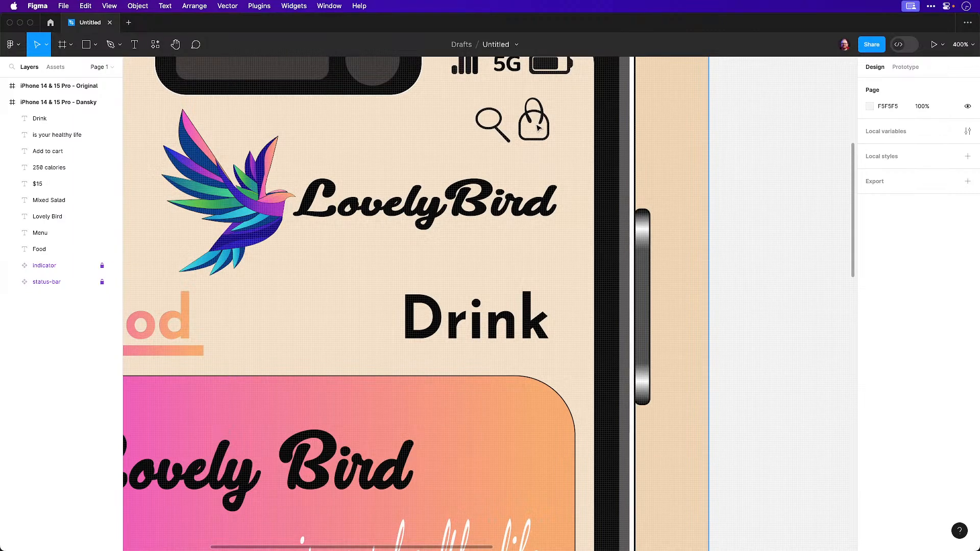
key(shift+0)
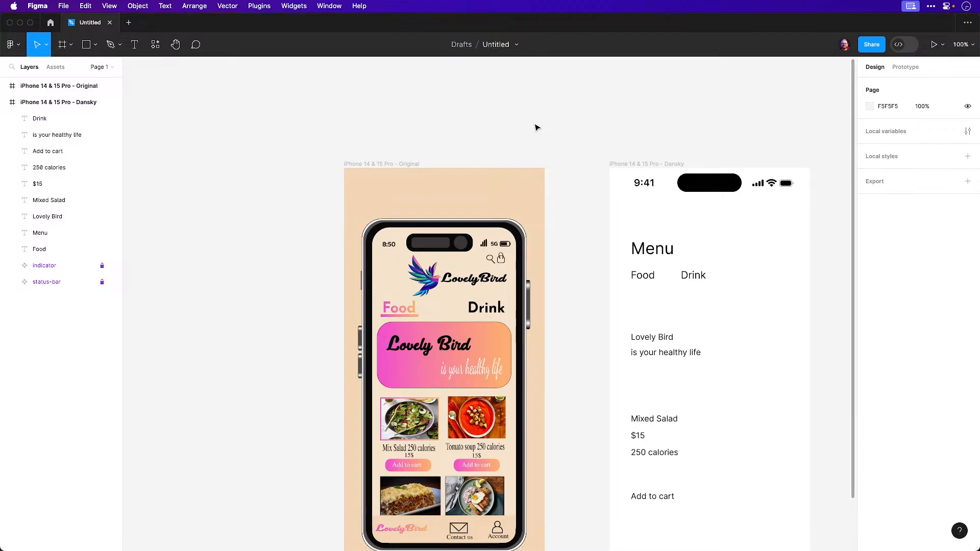
Move the Drink label farther from Food to about X 196, and delete the Lovely Bird and "is your healthy life" texts
drag(614, 265, 547, 213)
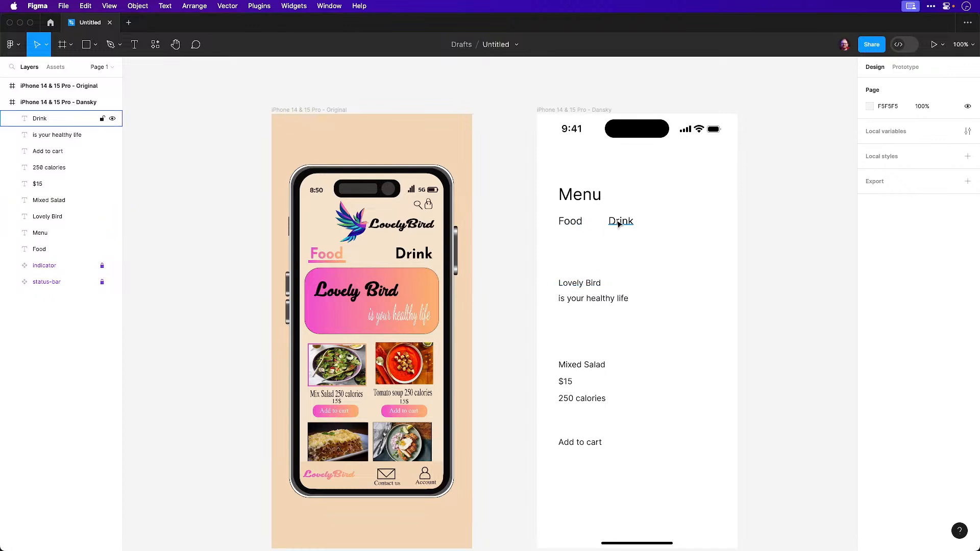
drag(619, 224, 602, 223)
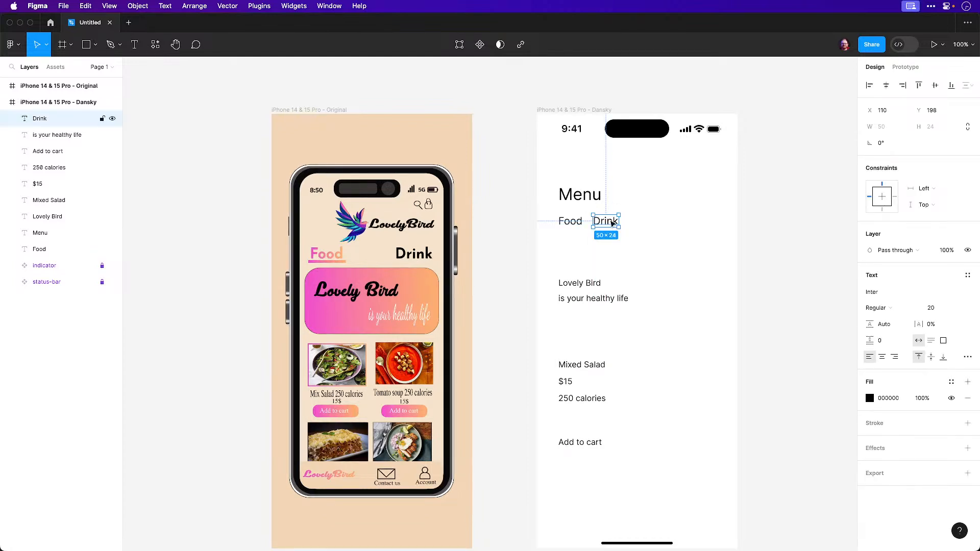
drag(608, 226, 634, 228)
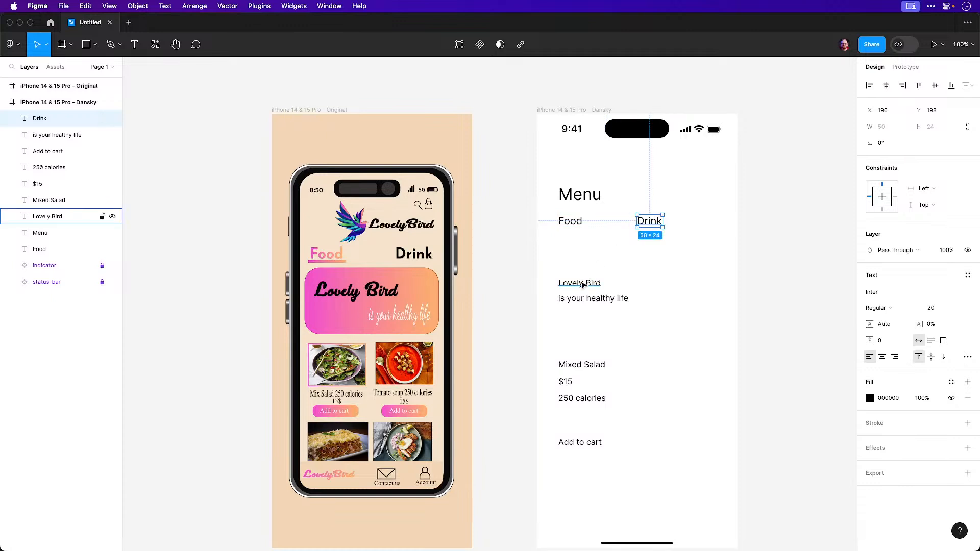
drag(556, 269, 614, 328)
key(Delete)
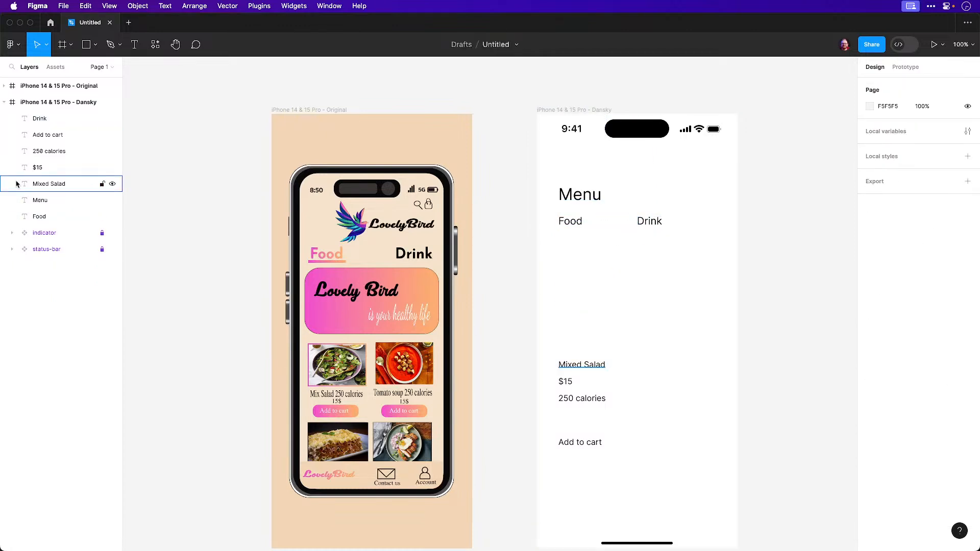
Draw a placeholder rectangle about 130 × 183 above the Mixed Salad text and place a duplicate beside it in the same row
click(86, 45)
mouse_move(555, 255)
mouse_down()
mouse_move(643, 350)
mouse_move(621, 347)
mouse_up()
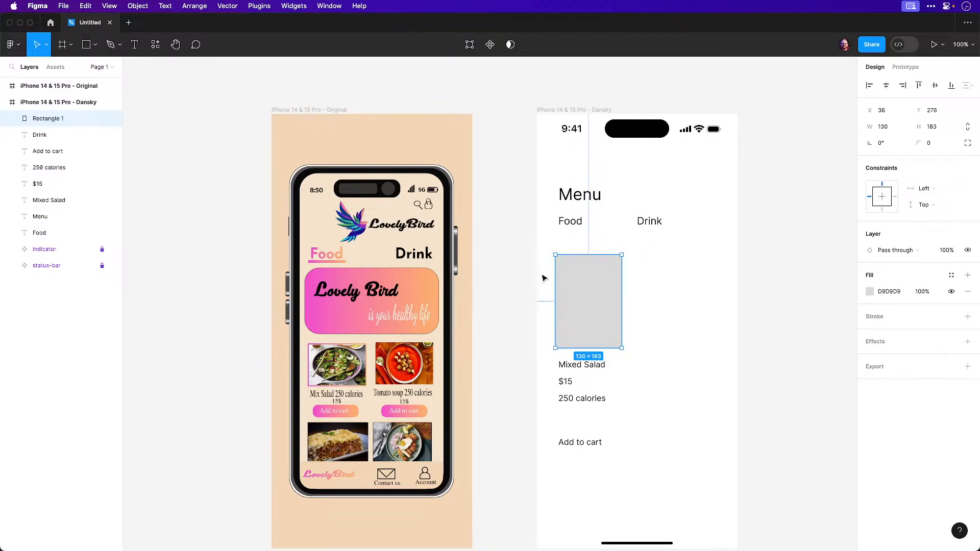
drag(595, 292, 599, 291)
key(space)
drag(607, 313, 646, 290)
drag(546, 303, 542, 303)
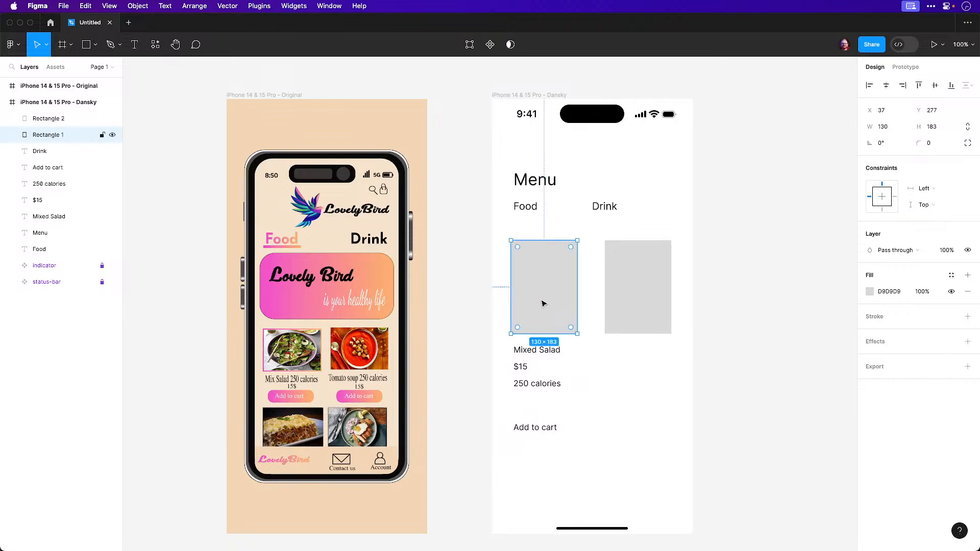
Show the rulers and widen the two placeholder rectangles toward each other, the first to about 145 and the second to about 137
click(114, 7)
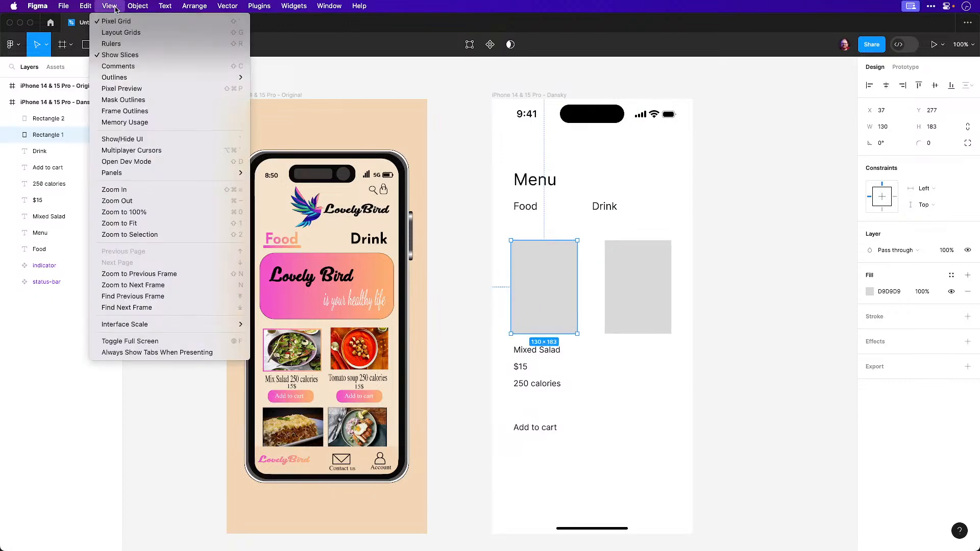
click(116, 44)
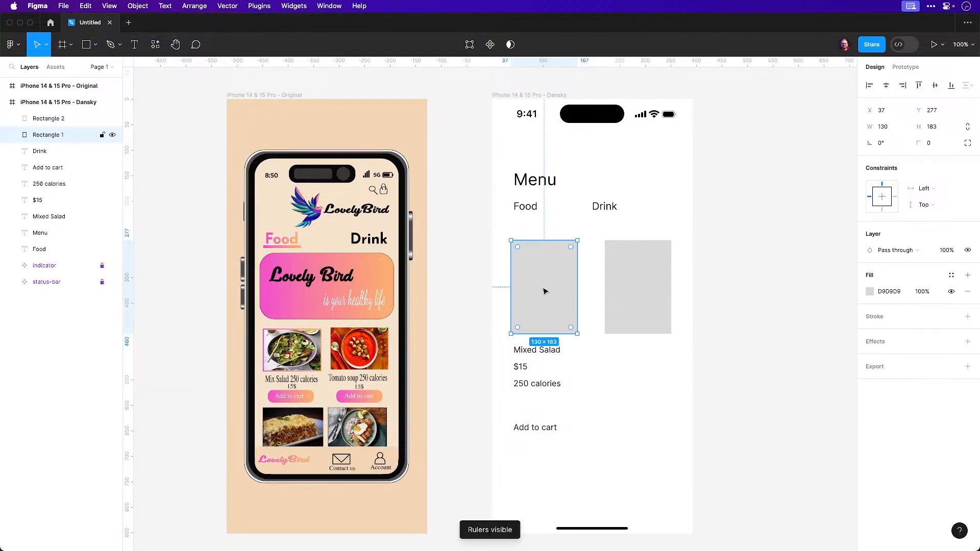
drag(577, 291, 600, 287)
click(610, 291)
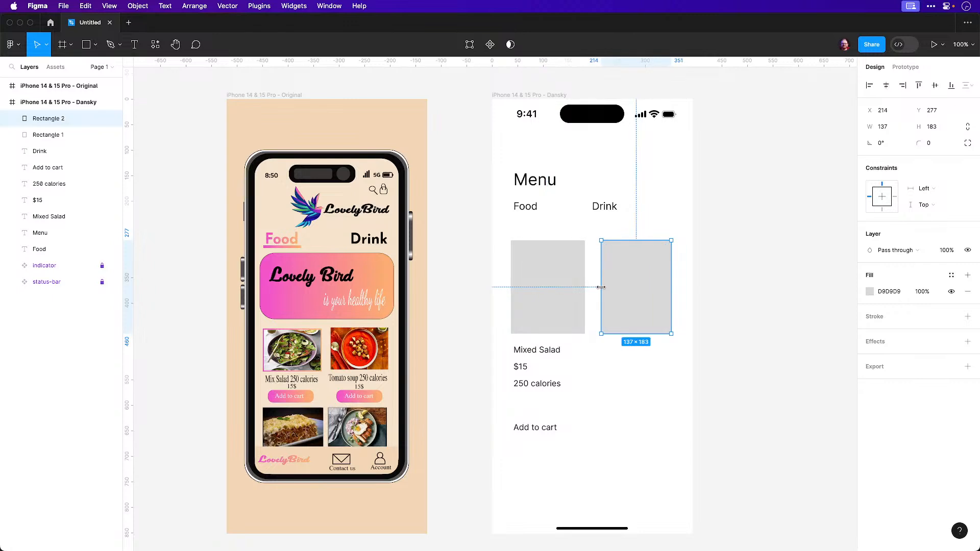
Duplicate the first placeholder rectangle in place and shorten the copy's height to about 123
click(548, 313)
drag(498, 344, 540, 395)
click(545, 322)
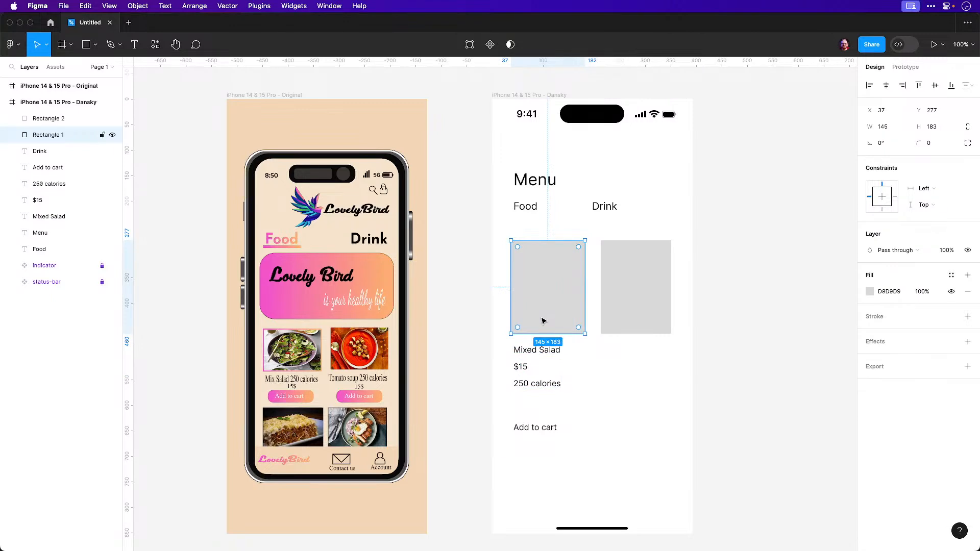
key(super+d)
drag(547, 334, 546, 304)
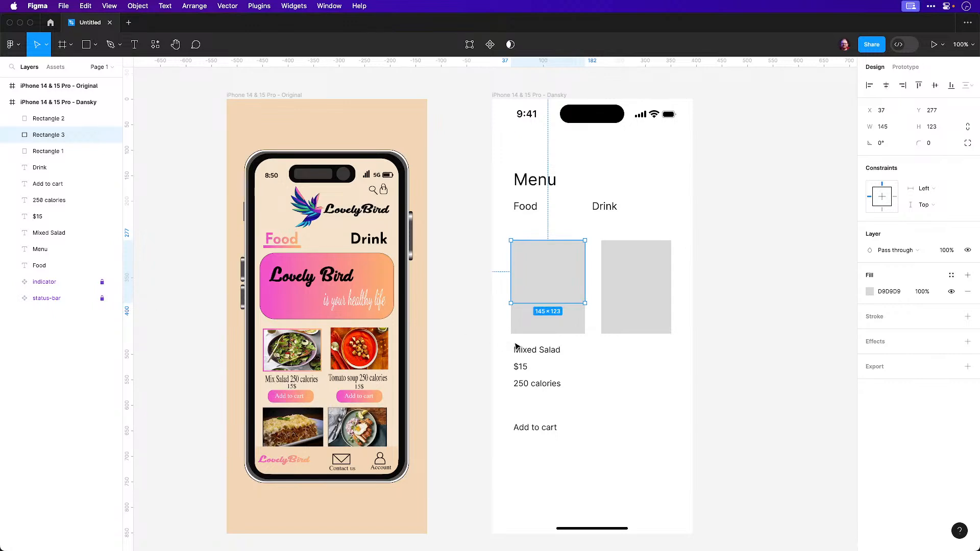
Repeat the Mixed Salad wording within its text layer and narrow the text box to about 140 wide so it wraps
click(538, 353)
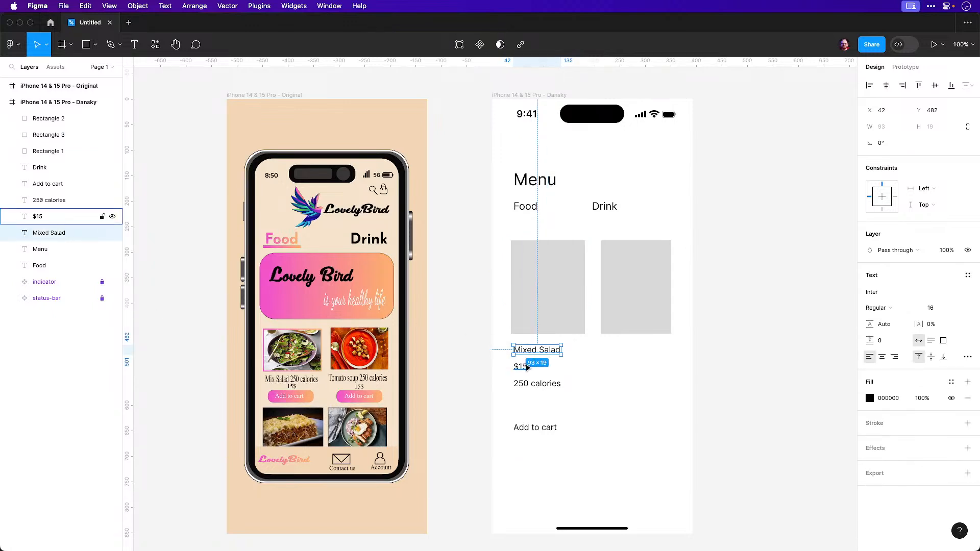
drag(524, 368, 535, 369)
key(super+z)
double_click(546, 352)
key(super+c)
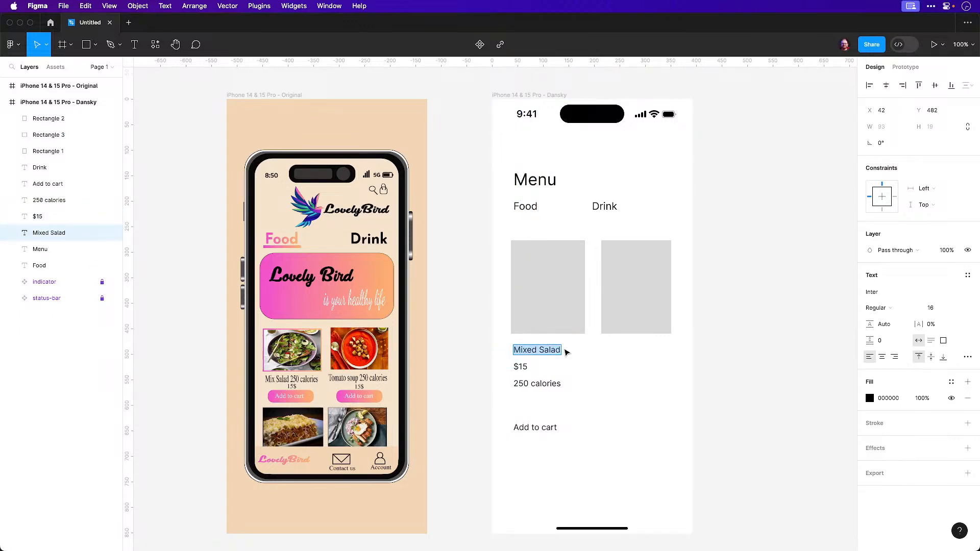
key(Escape)
key(super+v)
key(Escape)
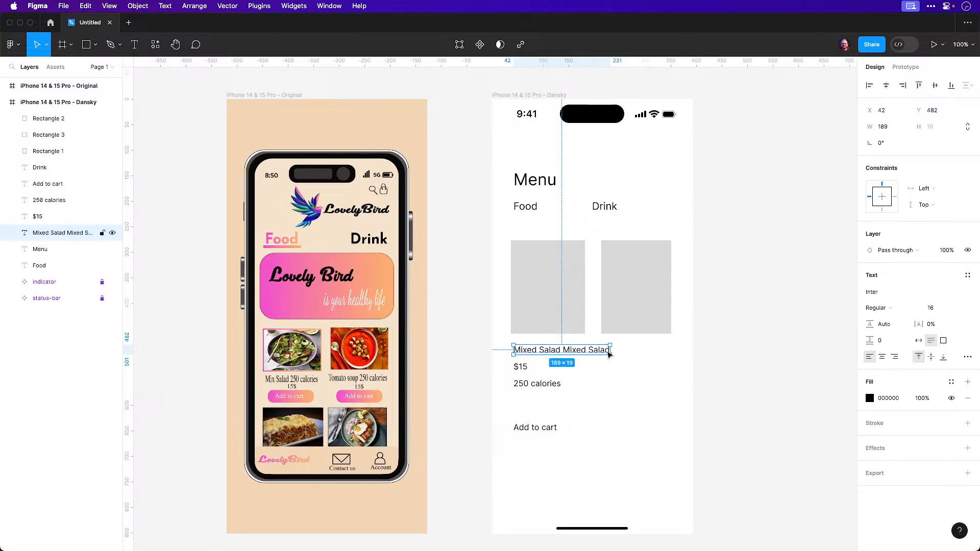
drag(610, 349, 585, 349)
Move the $15 and 250 calories texts down together to leave more room beneath the dish name
scroll(538, 377, up, 5)
drag(466, 364, 582, 422)
drag(540, 392, 543, 435)
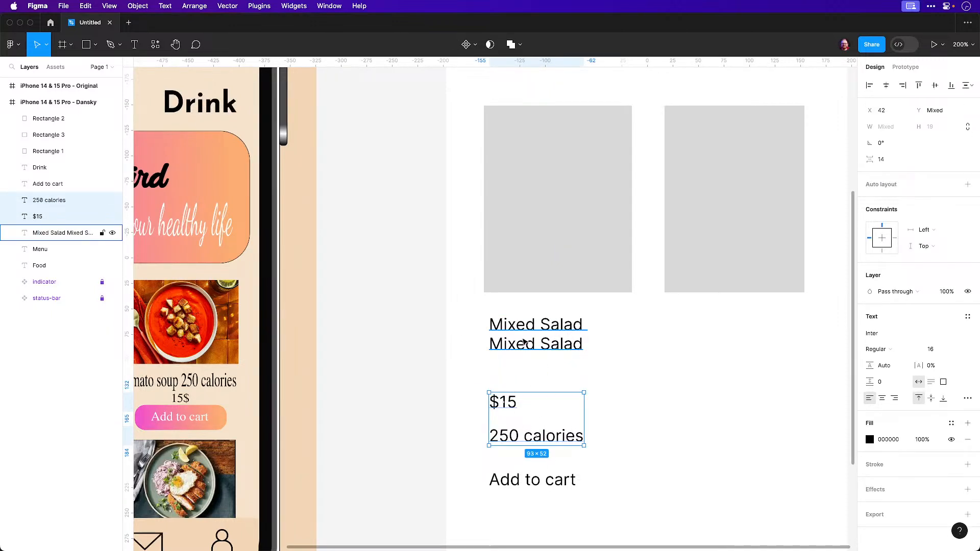
Change the dish name to "Mixed Chicken and Potato Salad with Red Onion"
click(651, 357)
double_click(532, 345)
click(499, 345)
drag(539, 322, 578, 367)
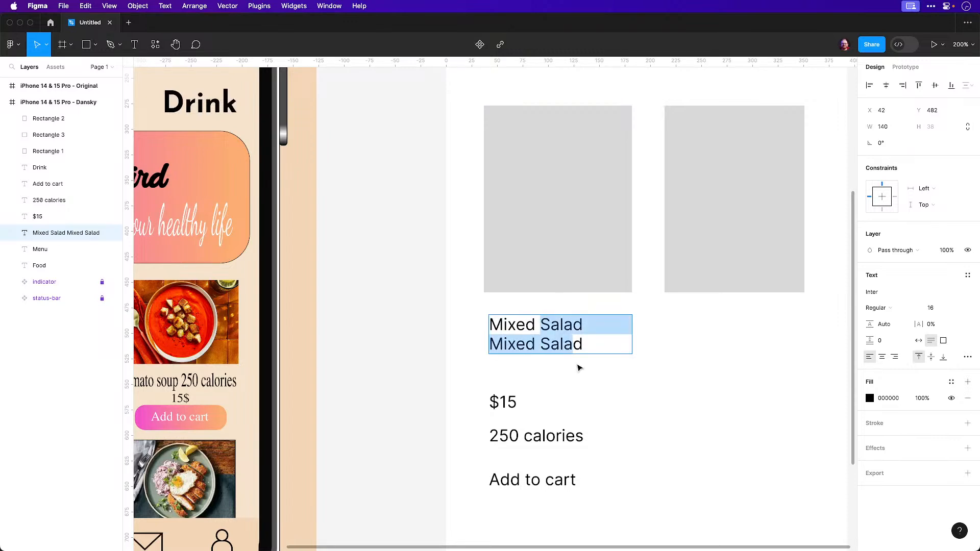
key(shift+Right)
text(Chicken an)
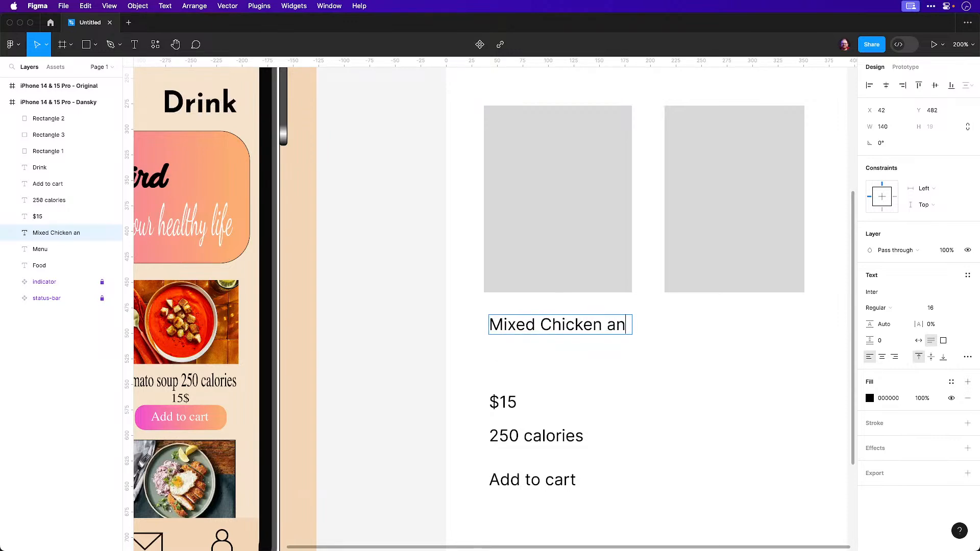
text(d )
text(Pot)
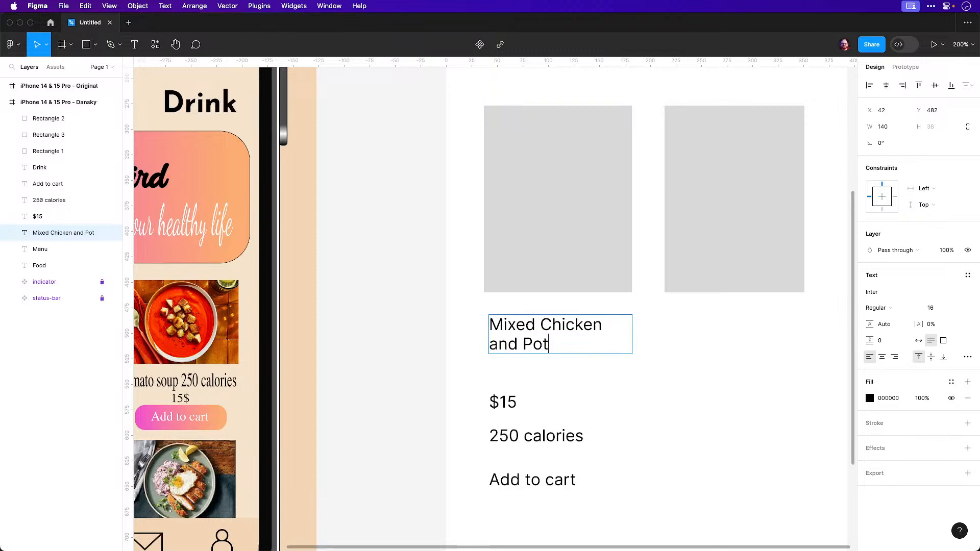
text(ato Salad)
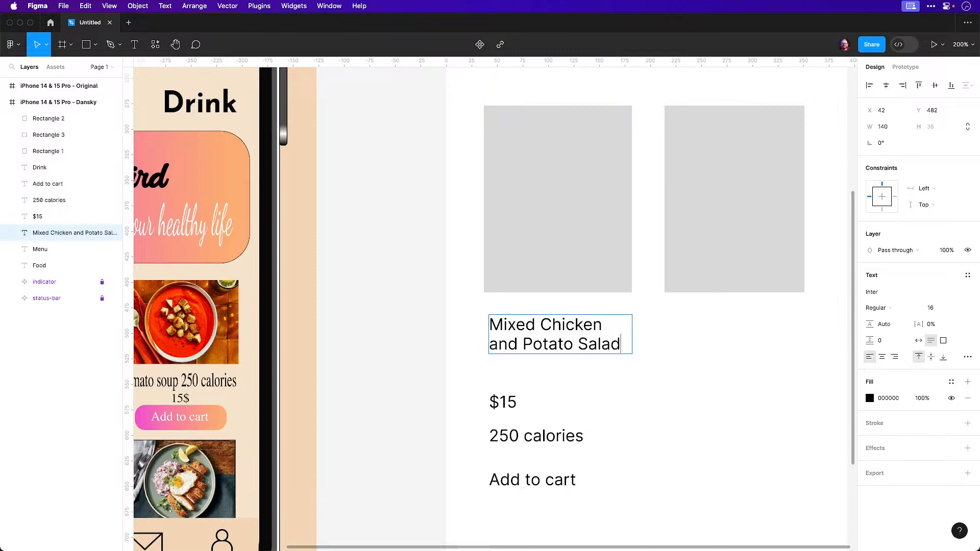
text( with )
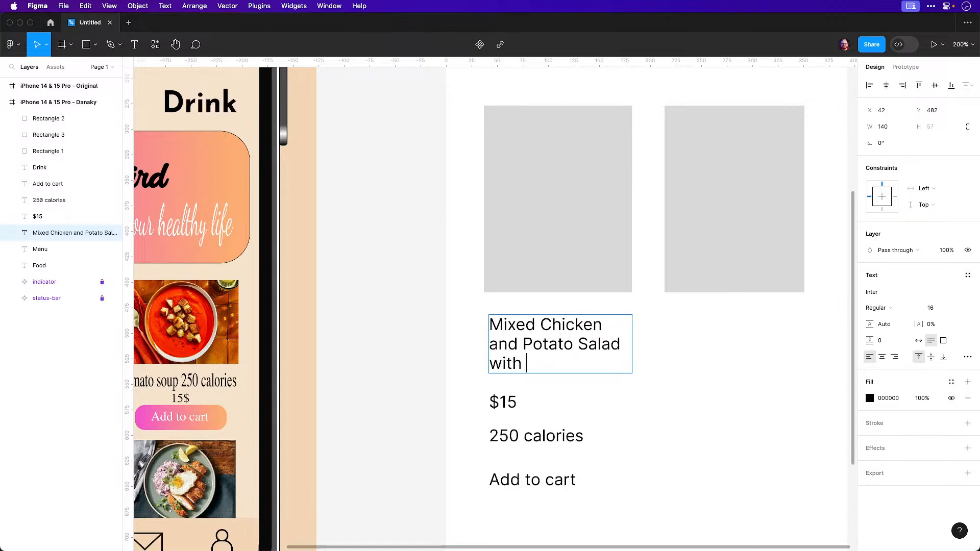
text(Red Onion)
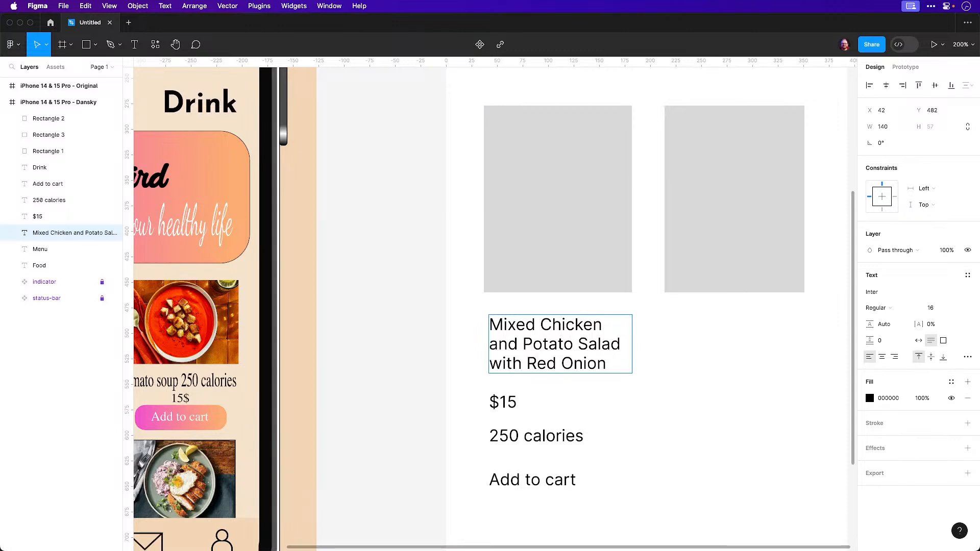
Change the 250 calories text on the food card to "250 kcal"
click(697, 364)
click(688, 362)
scroll(687, 362, left, 1)
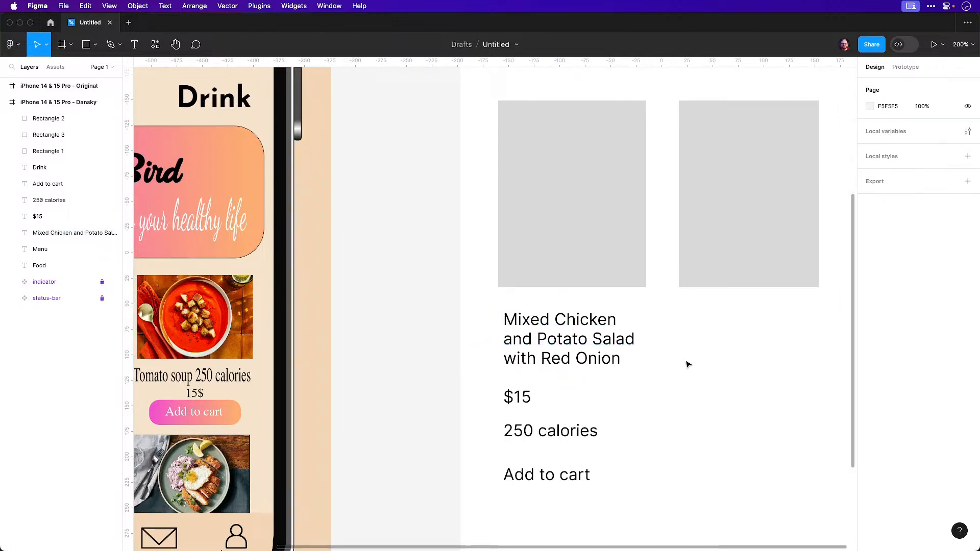
scroll(687, 359, right, 1)
scroll(688, 360, right, 3)
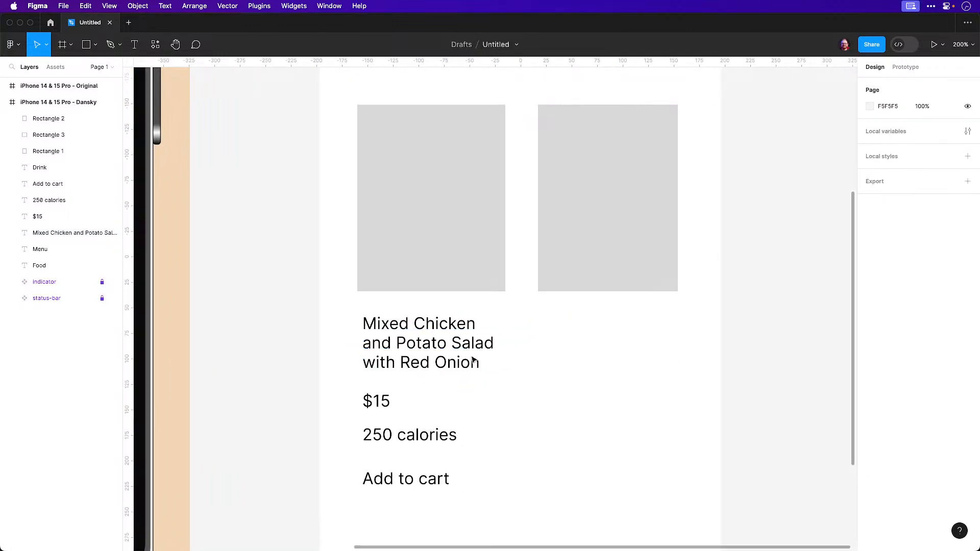
double_click(402, 435)
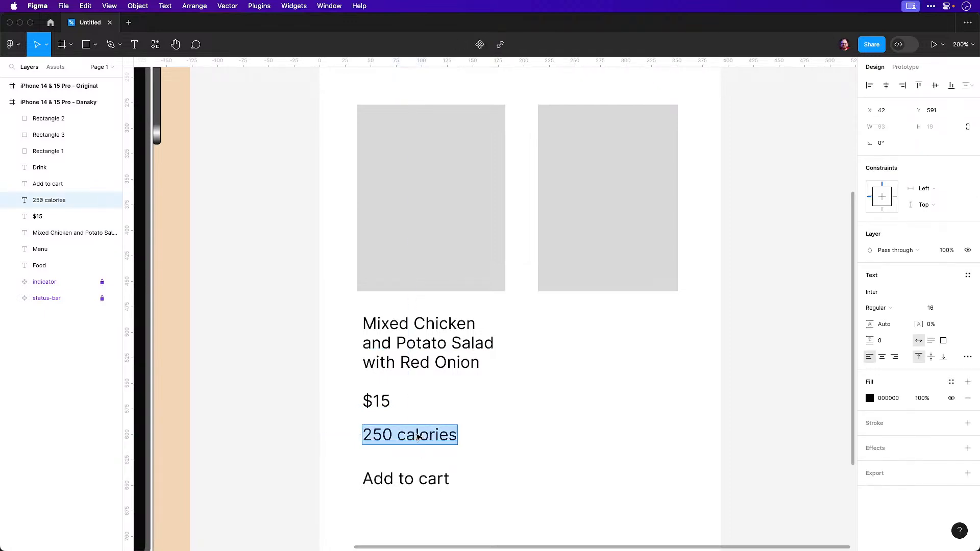
drag(401, 435, 497, 439)
text(kcal)
key(Escape)
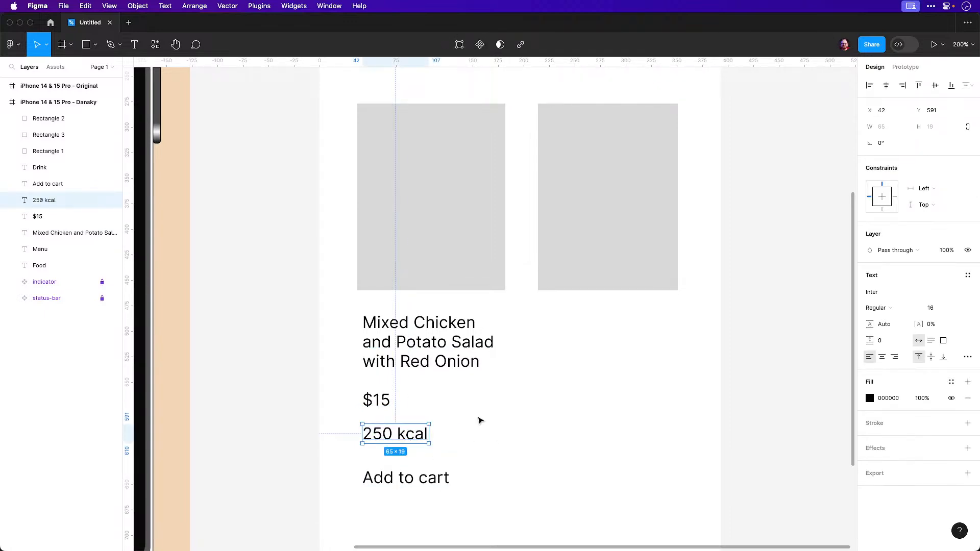
key(Escape)
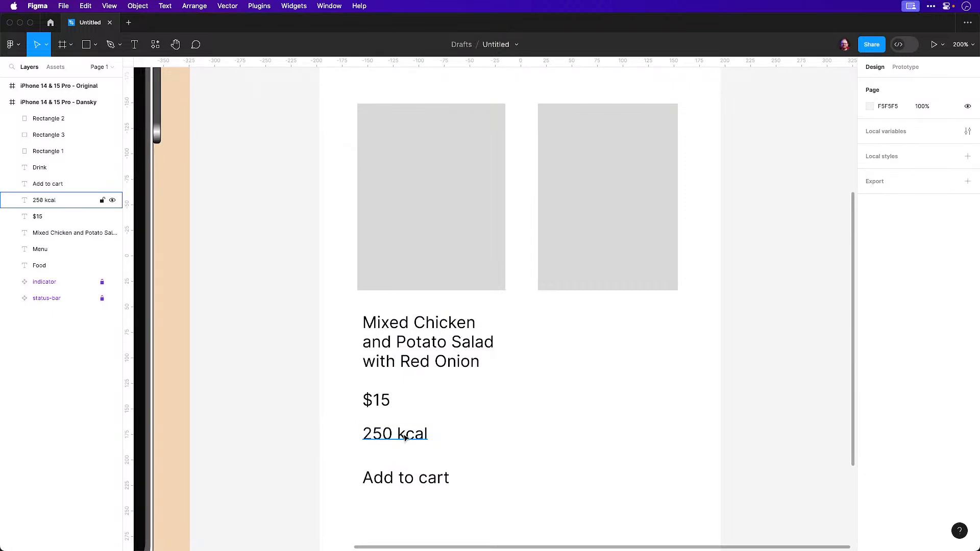
Compare the redesigned food card's text block and placeholders with the original phone screen
key(shift+0)
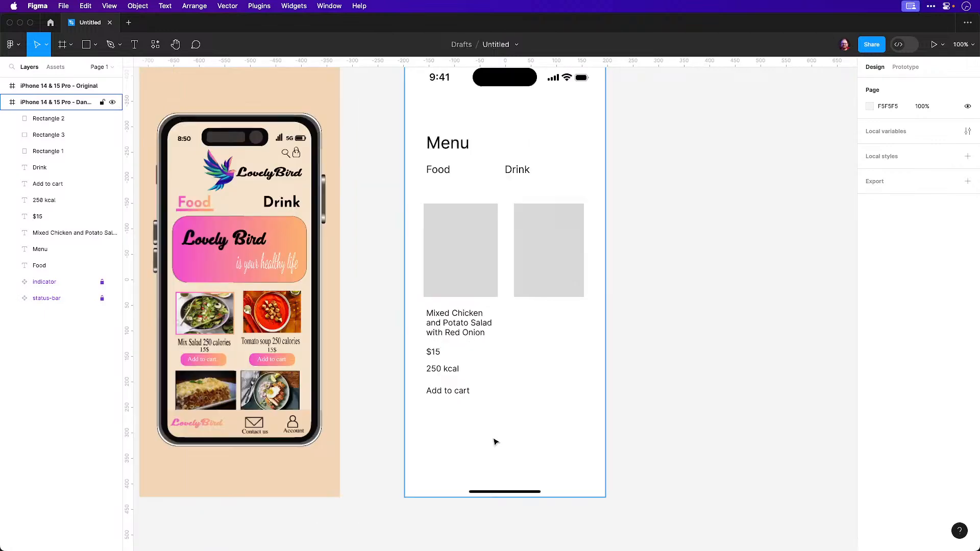
scroll(530, 385, up, 3)
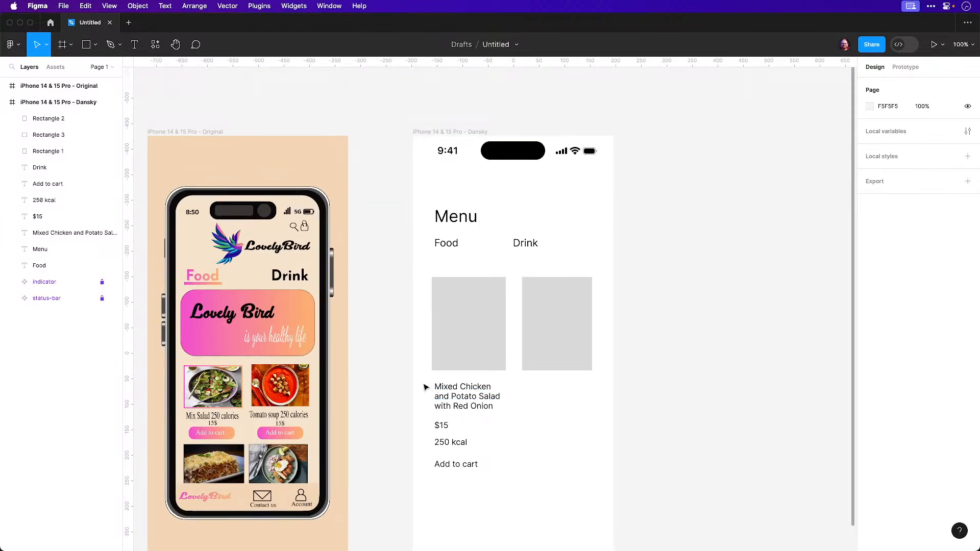
drag(424, 384, 496, 470)
click(517, 414)
click(472, 404)
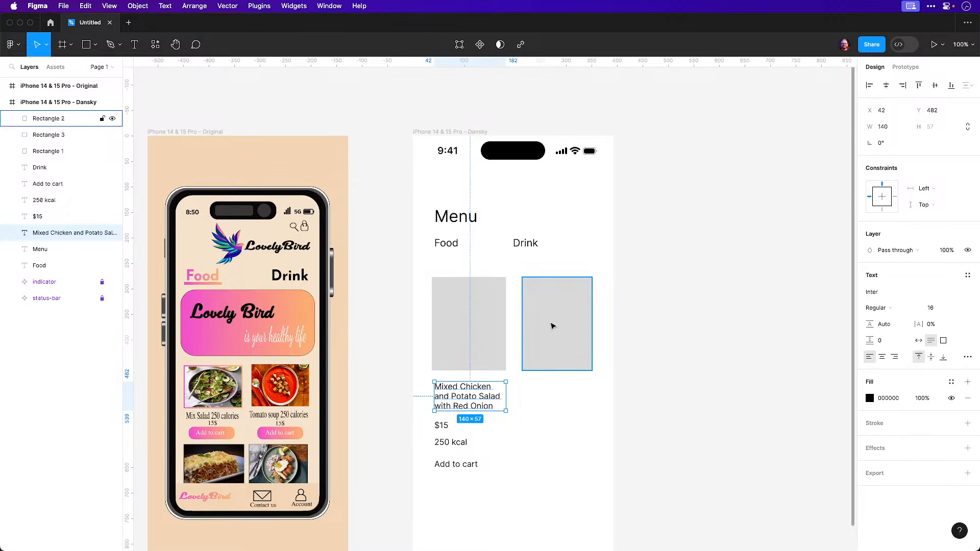
scroll(561, 325, down, 2)
scroll(561, 325, right, 1)
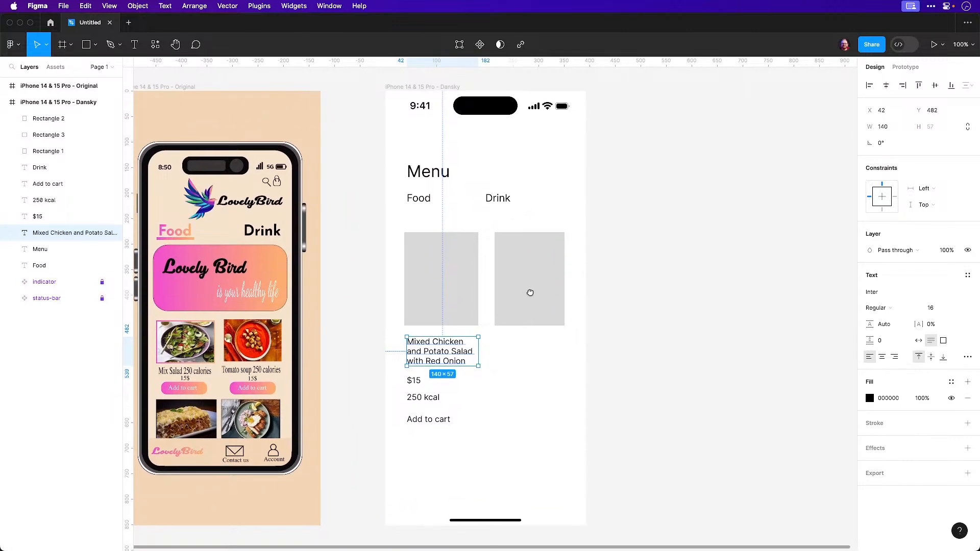
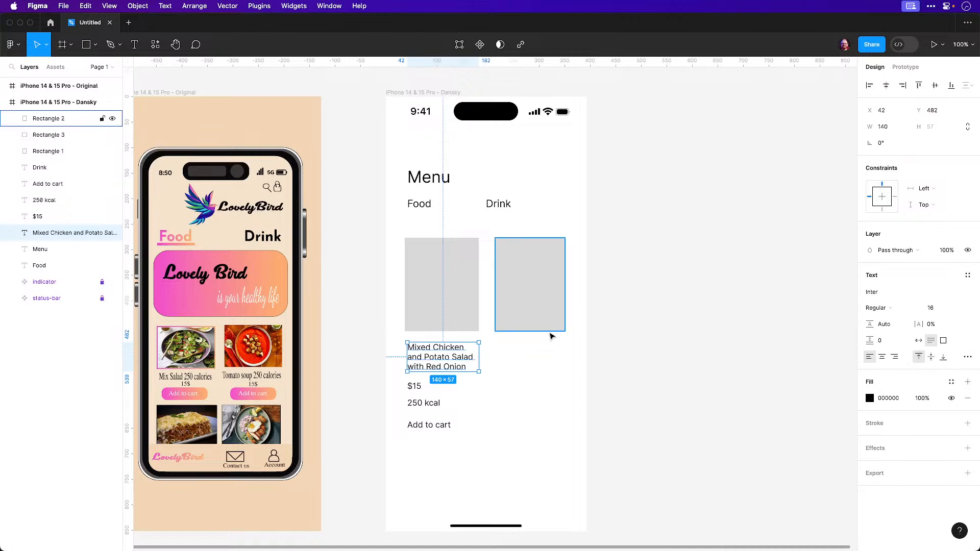
click(682, 304)
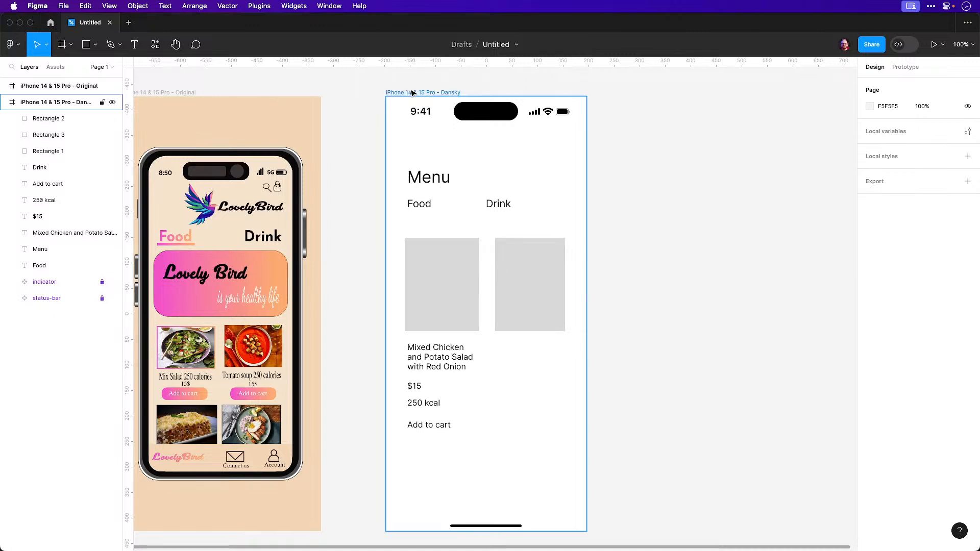
scroll(660, 384, down, 1)
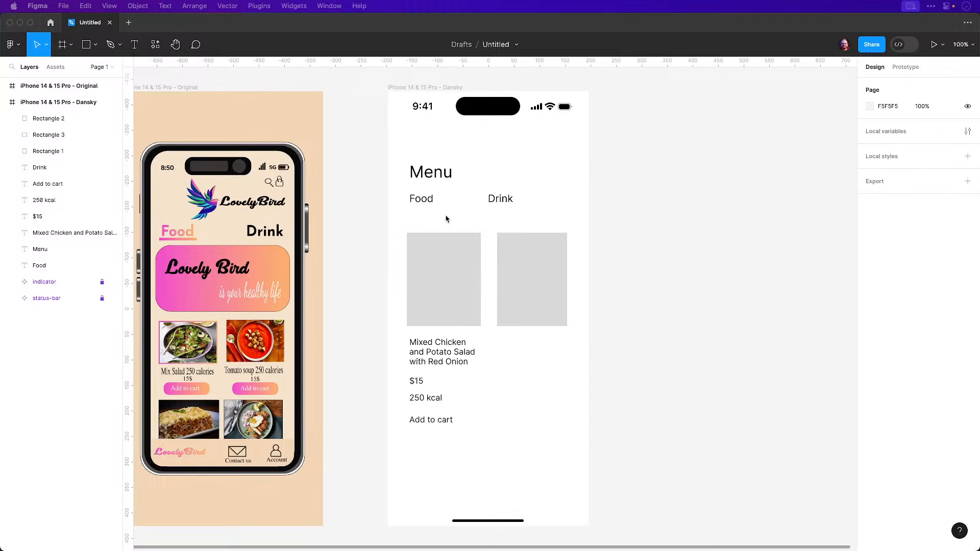
Duplicate the shorter left placeholder rectangle into the empty area beneath and set the copy's size to 30 by 30
click(404, 90)
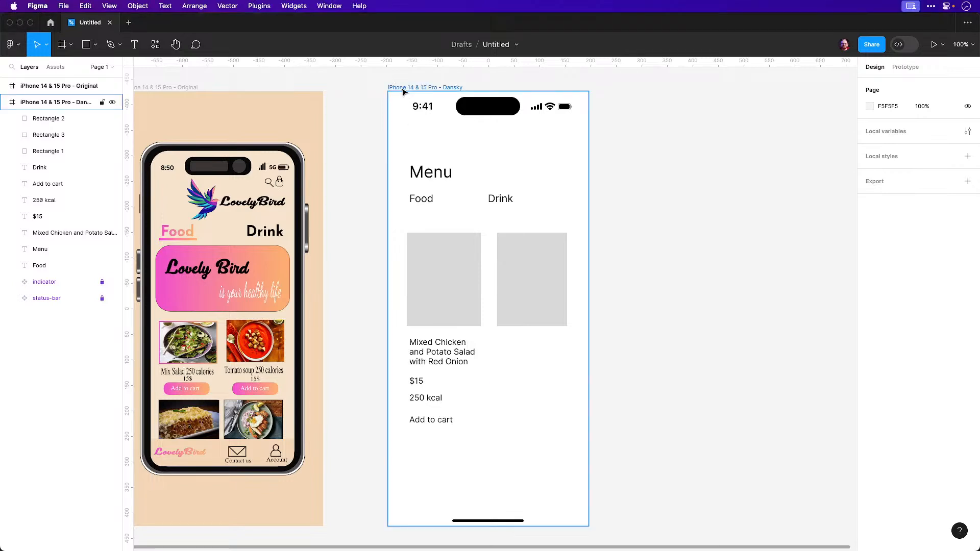
click(455, 273)
drag(455, 273, 535, 420)
click(895, 131)
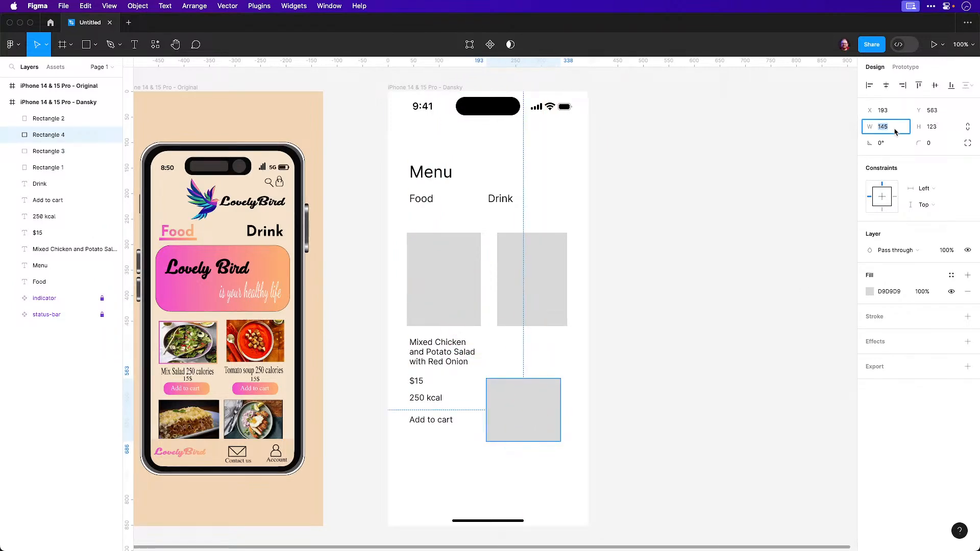
text(30)
key(Tab)
text(30)
key(Return)
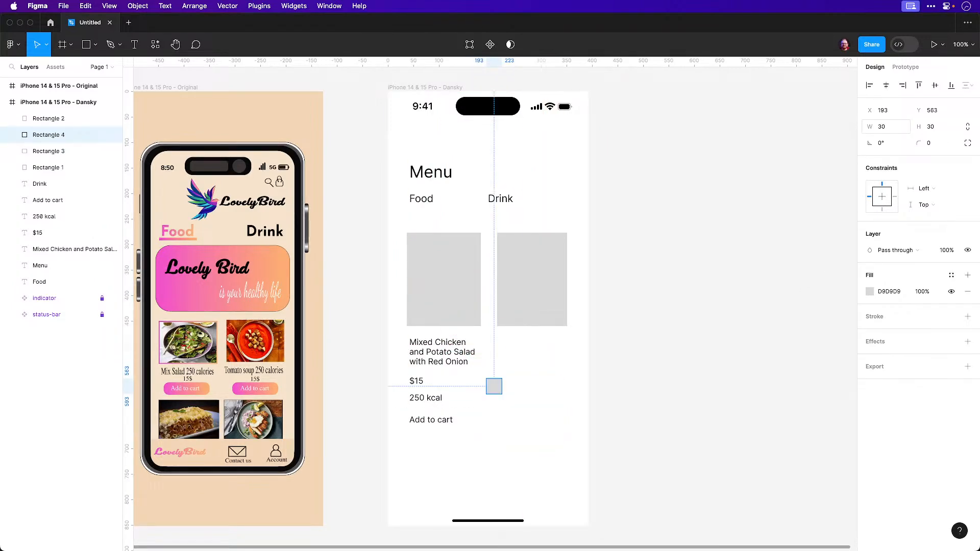
Place 30 by 30 squares against both side edges of the frame and add vertical guides along their inner edges
click(549, 394)
drag(494, 387, 582, 412)
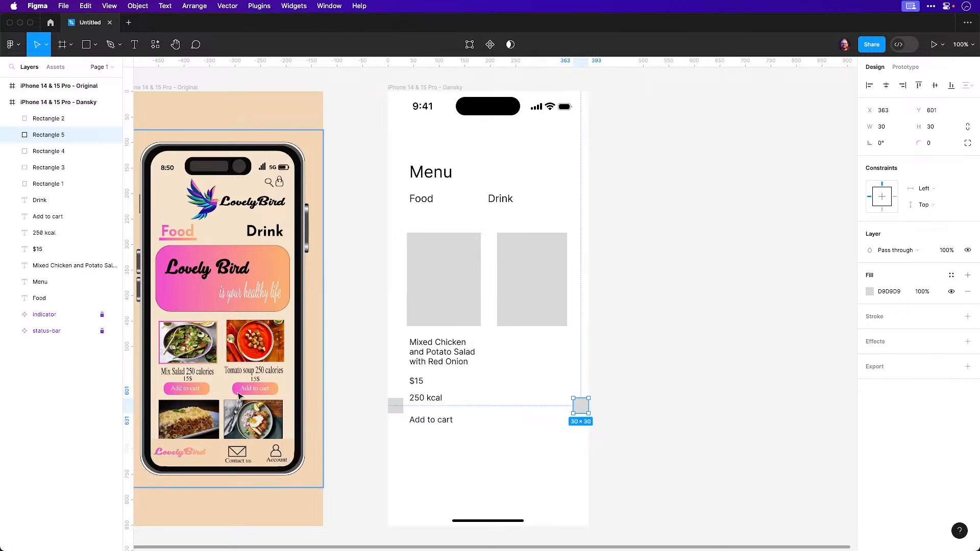
drag(127, 406, 403, 390)
drag(127, 388, 592, 369)
click(628, 365)
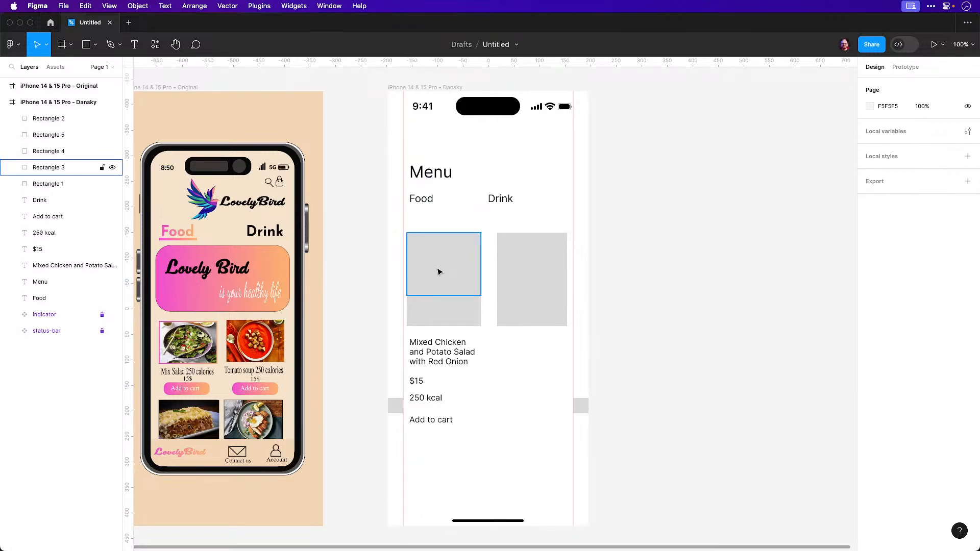
Align the left placeholder rectangles to the left margin guide and the right placeholder to the right margin guide
drag(492, 288, 449, 319)
drag(455, 276, 452, 277)
click(527, 235)
drag(531, 255, 539, 261)
click(658, 380)
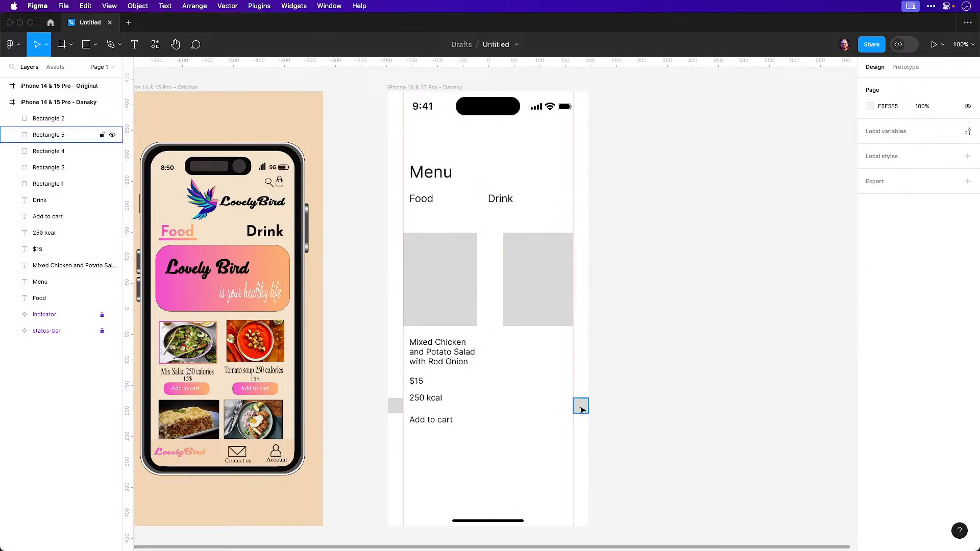
Copy the right margin square toward the middle of the frame and set the copy's width to 10
alt+drag(582, 410, 502, 411)
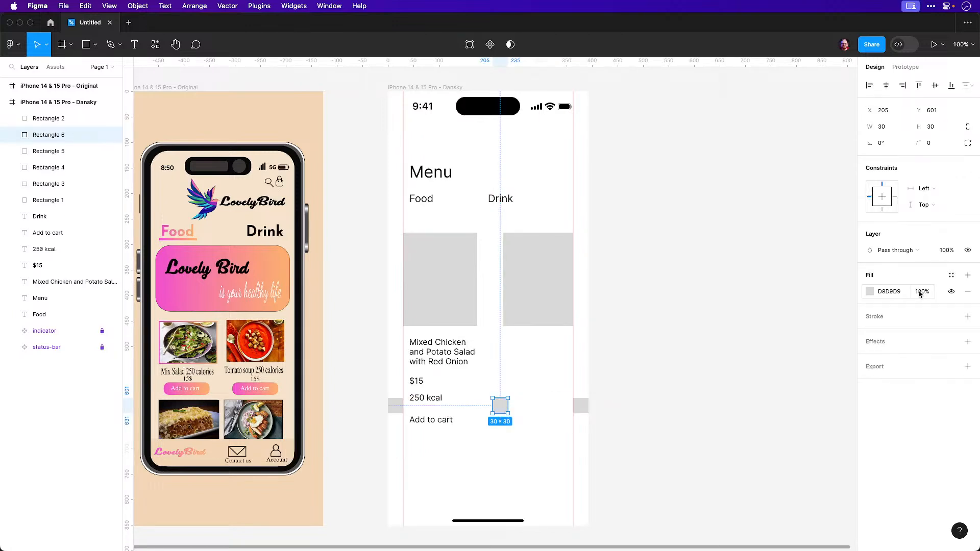
click(889, 127)
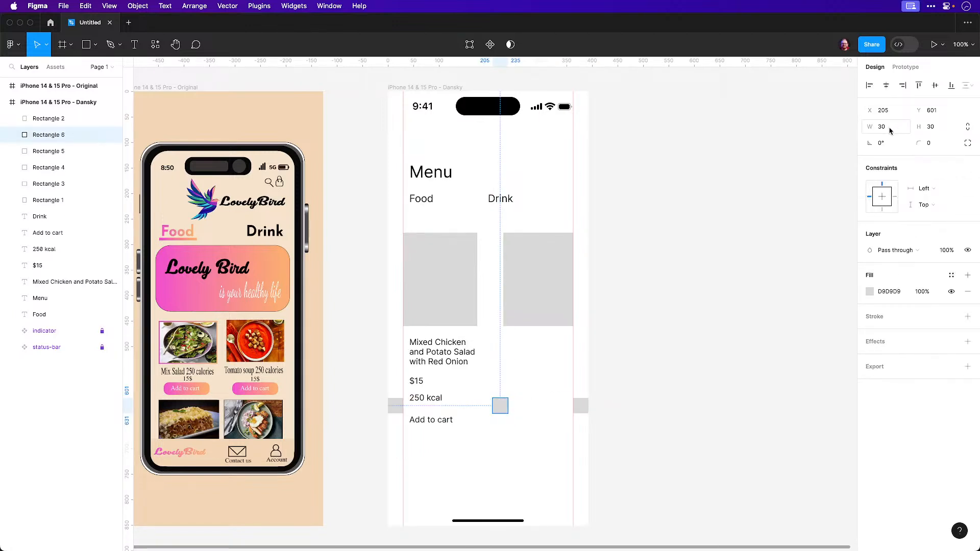
text(10)
key(Return)
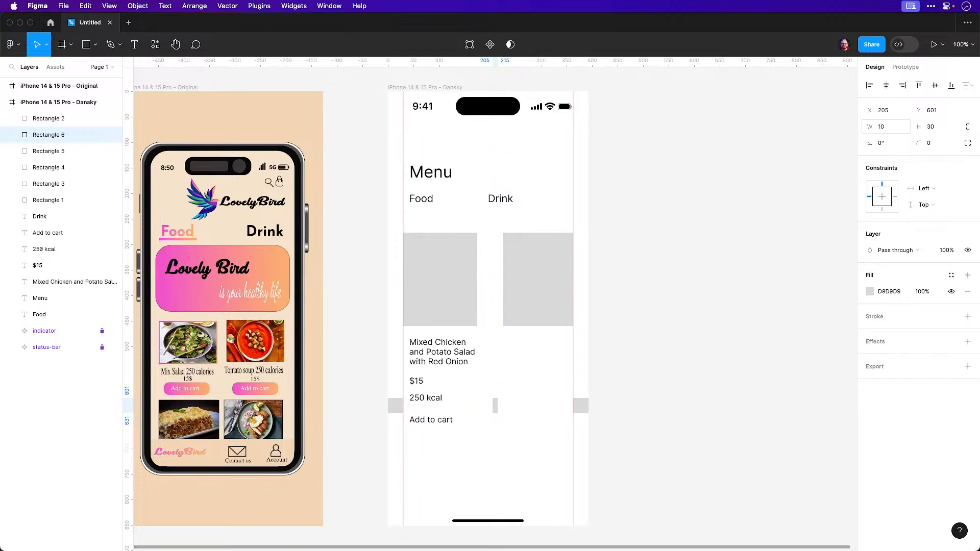
Centre the narrow strip as a column gutter about 276 tall, widen the placeholders to meet its sides, and leave it beneath them
click(466, 289)
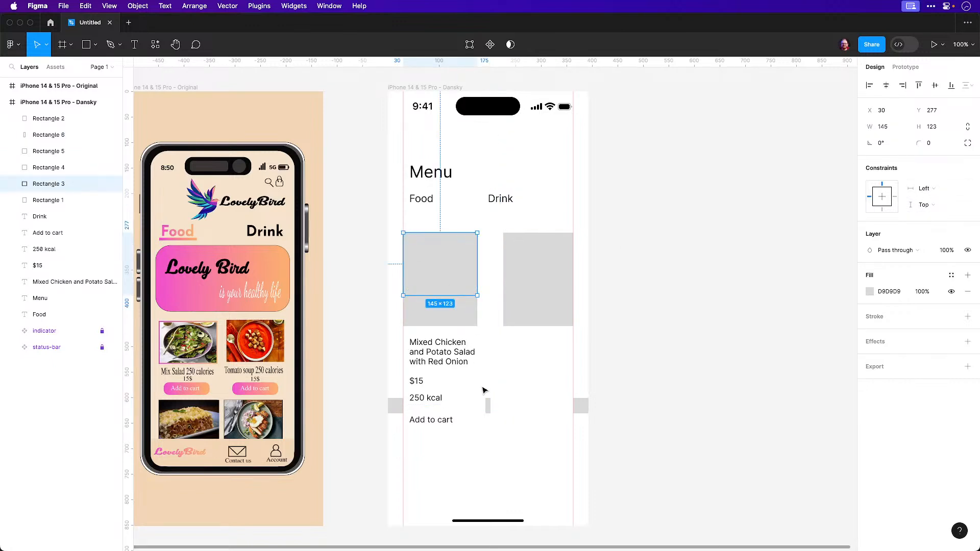
click(488, 404)
drag(487, 397, 490, 288)
click(459, 265)
shift+click(459, 312)
click(515, 284)
click(488, 359)
drag(488, 359, 491, 441)
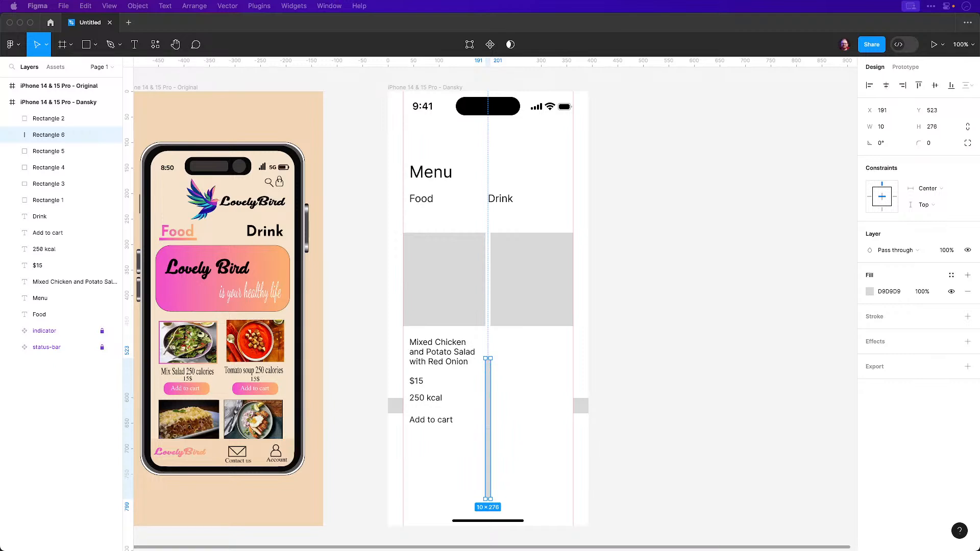
click(642, 250)
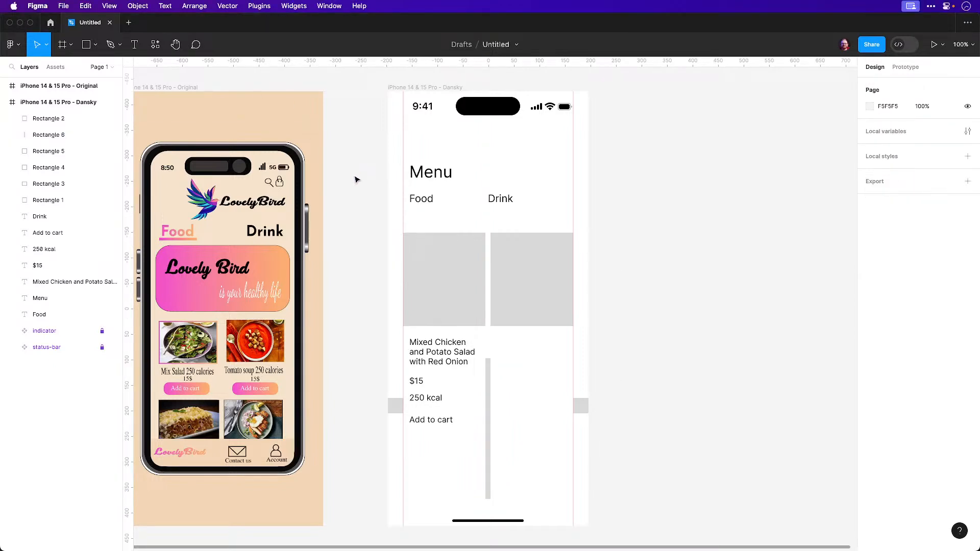
Set the big nudge amount to 4 in the nudge settings
click(431, 88)
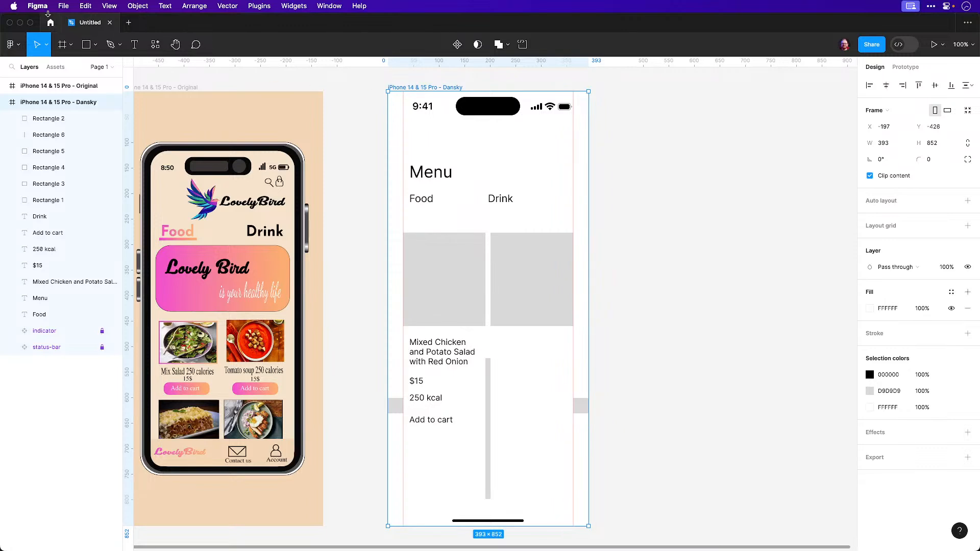
click(44, 6)
mouse_move(53, 50)
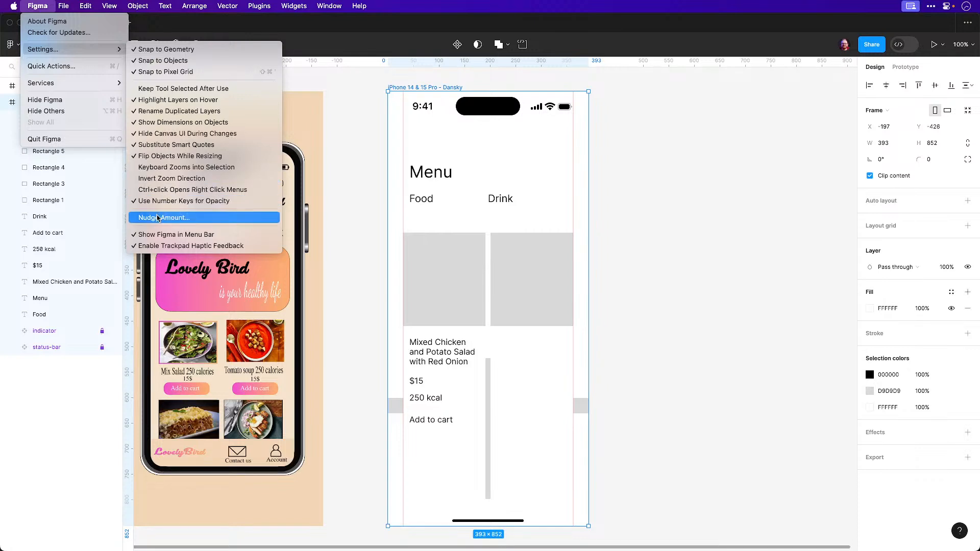
click(157, 218)
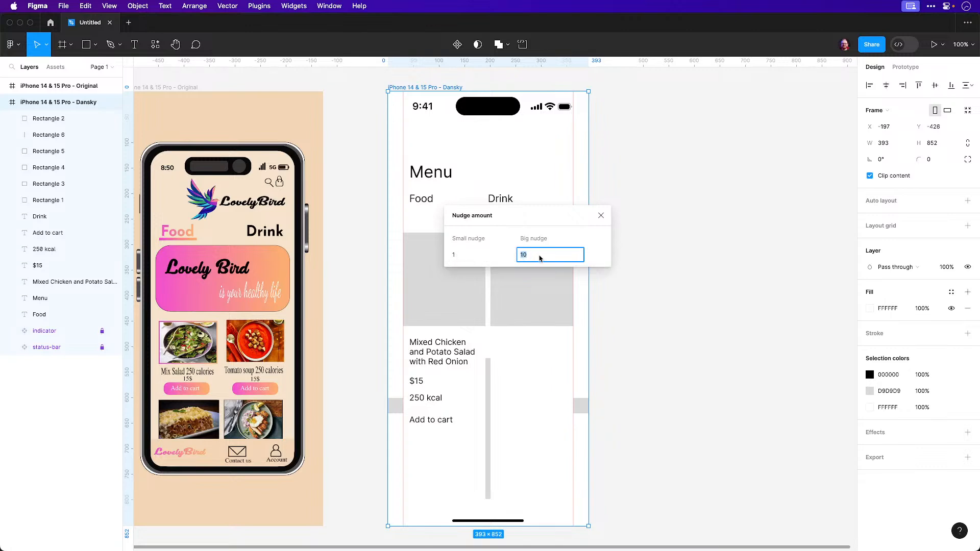
text(4)
click(601, 217)
click(601, 217)
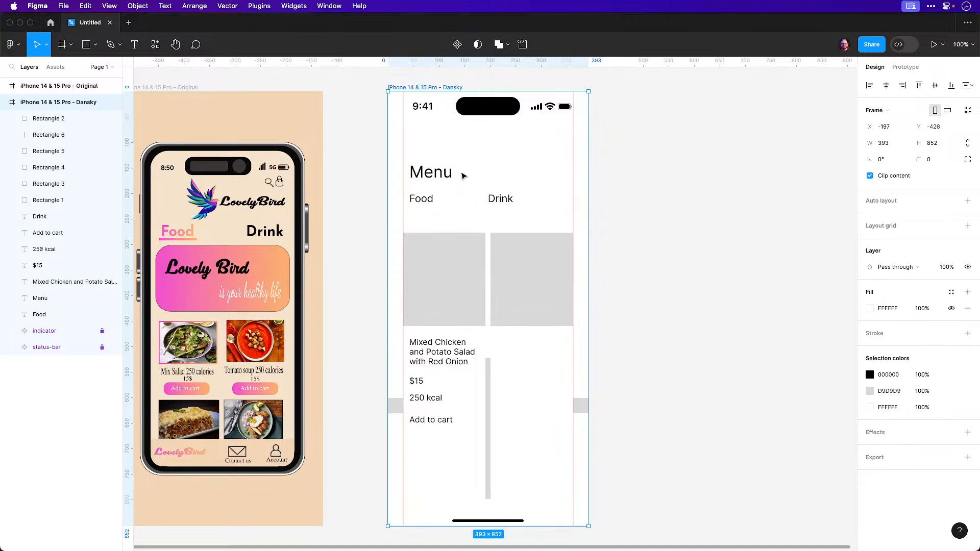
Add a uniform 4 px layout grid to the redesigned iPhone frame
click(779, 281)
click(418, 85)
click(967, 225)
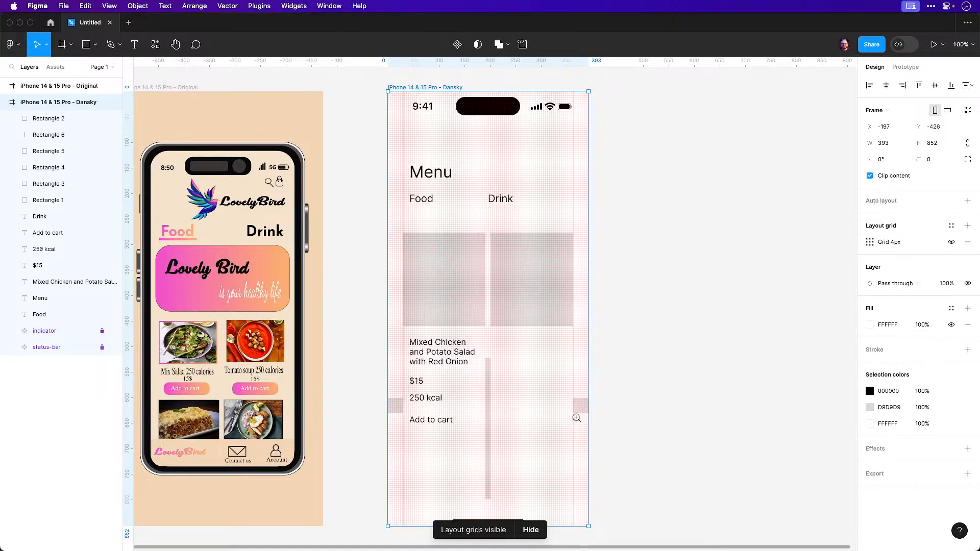
click(589, 388)
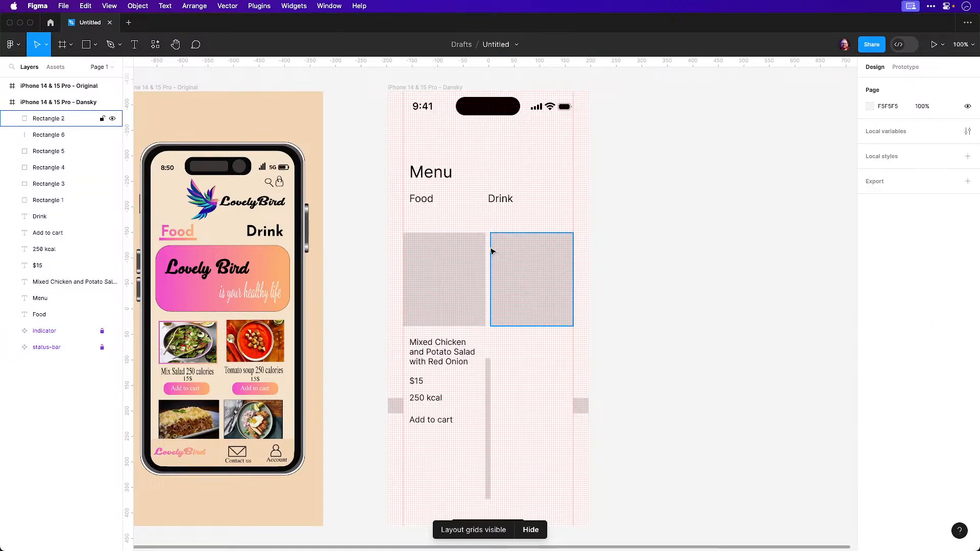
Examine how the 4 px grid lines meet the redesigned frame's right edge
click(435, 100)
drag(585, 351, 703, 469)
drag(240, 361, 316, 443)
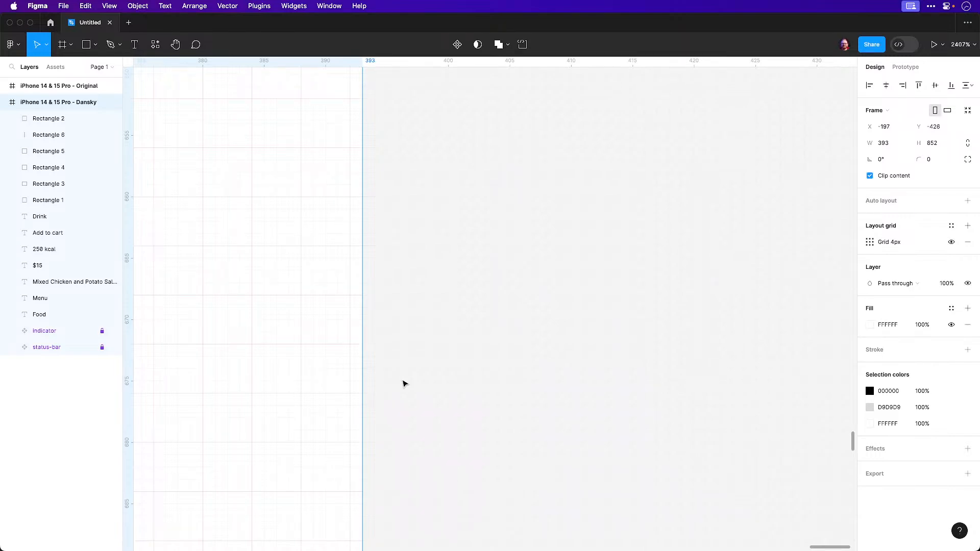
key(minus)
key(minus)
key(minus)
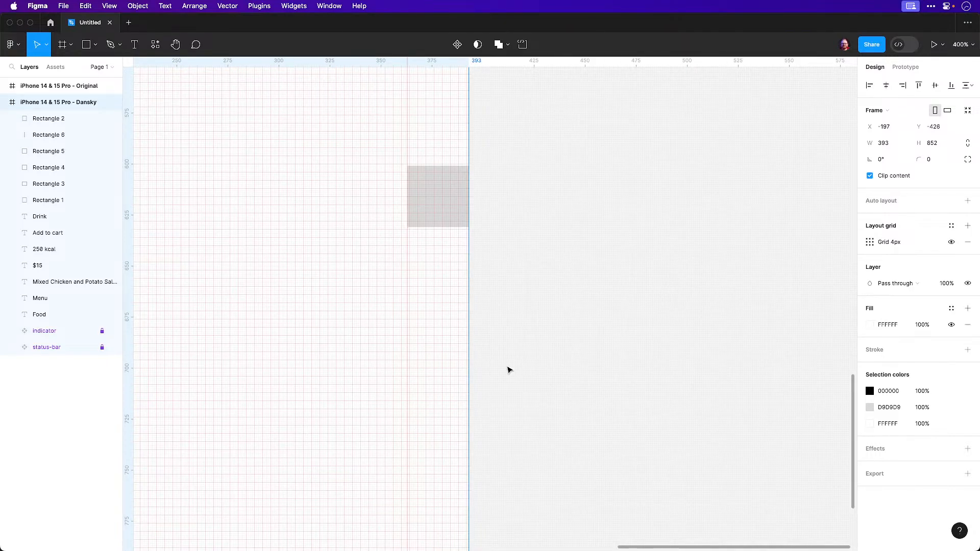
key(minus)
key(minus)
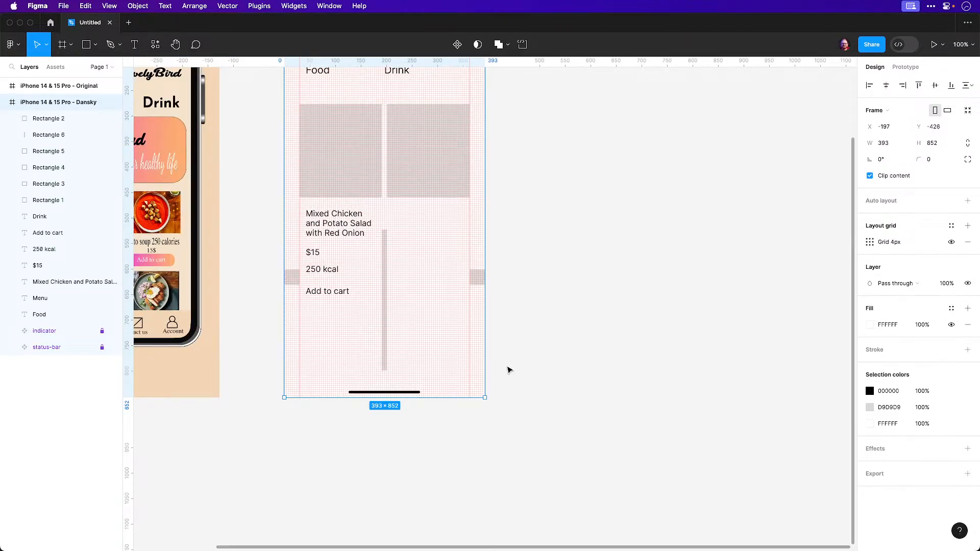
key(shift+1)
click(847, 254)
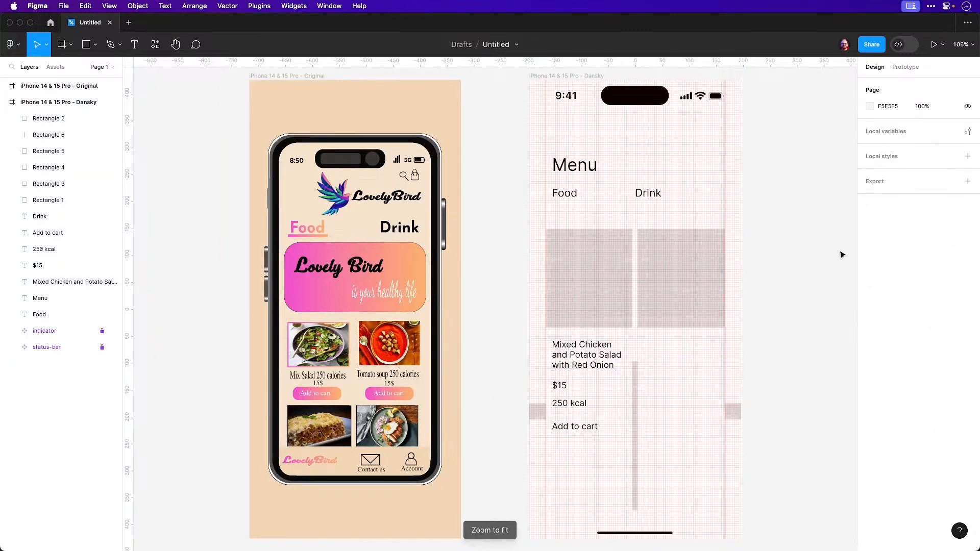
Undo the layout grid added to the redesigned iPhone frame
key(super+z)
key(super+z)
scroll(270, 148, up, 1)
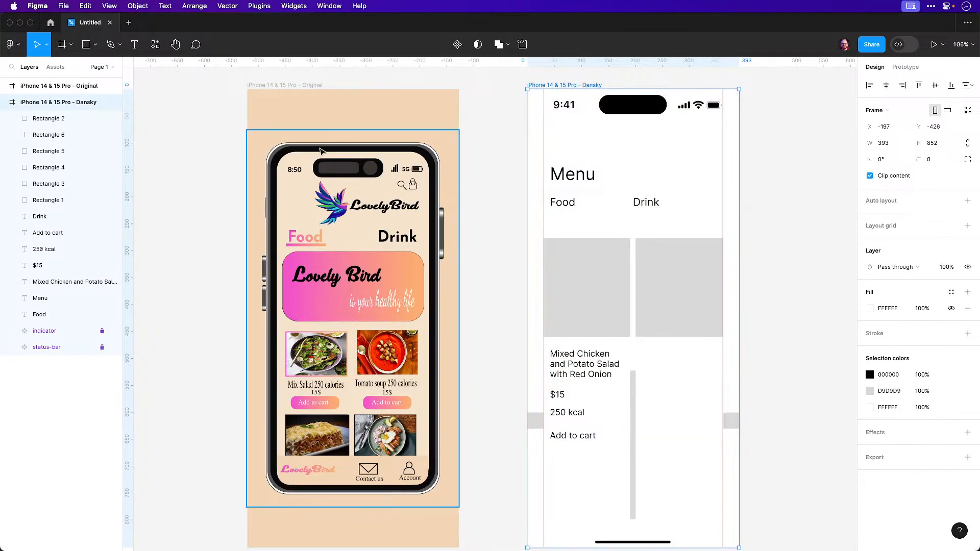
click(477, 152)
scroll(361, 188, right, 5)
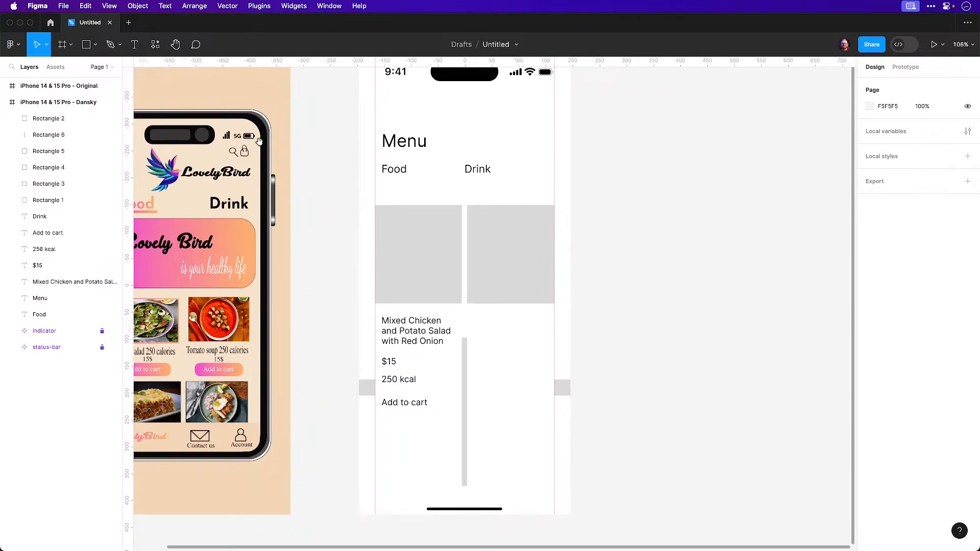
click(38, 6)
mouse_move(46, 49)
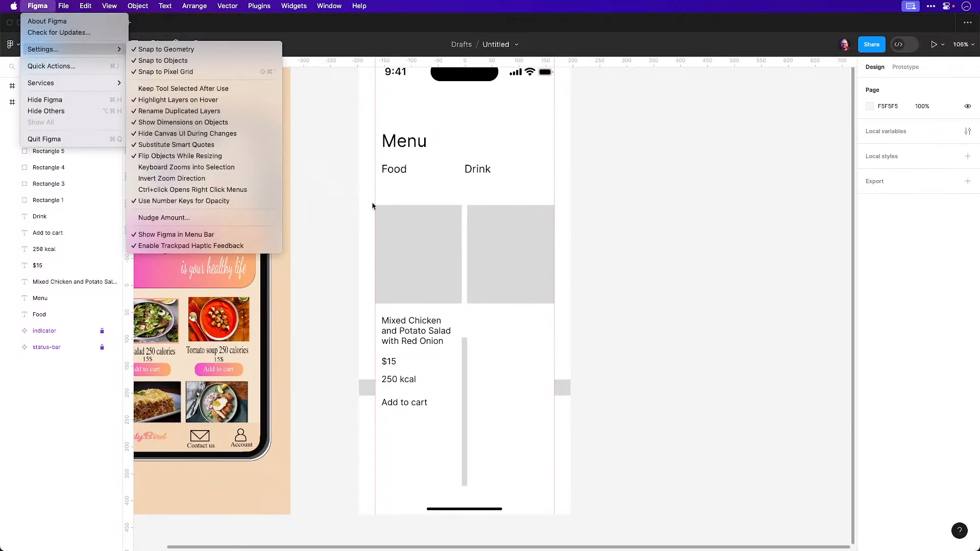
click(598, 257)
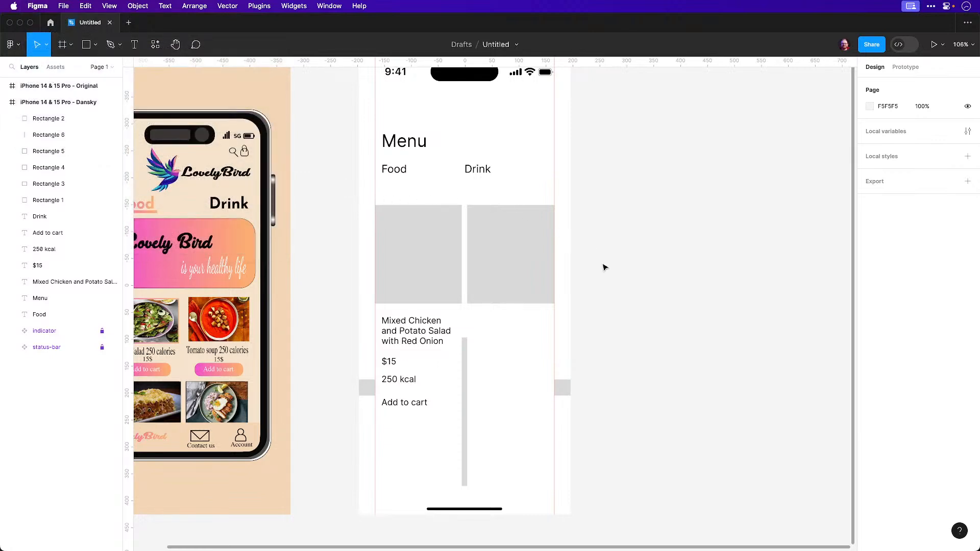
scroll(598, 266, up, 2)
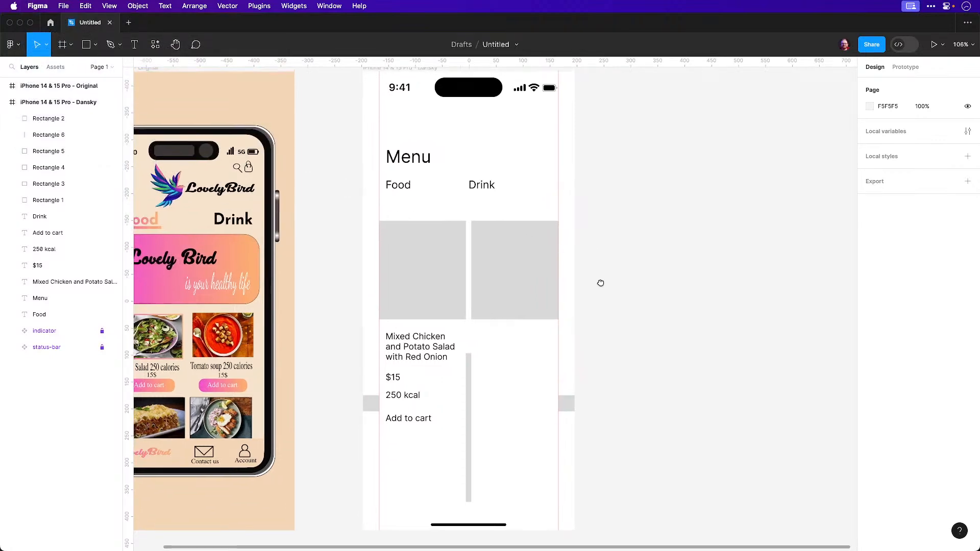
Add a layout grid to the redesigned iPhone frame and switch it from a uniform grid to columns
click(391, 70)
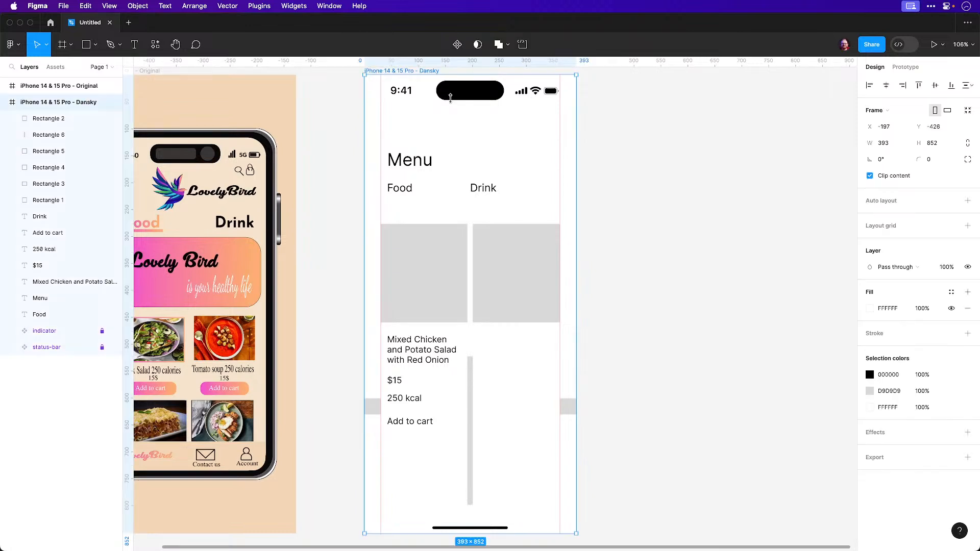
click(967, 226)
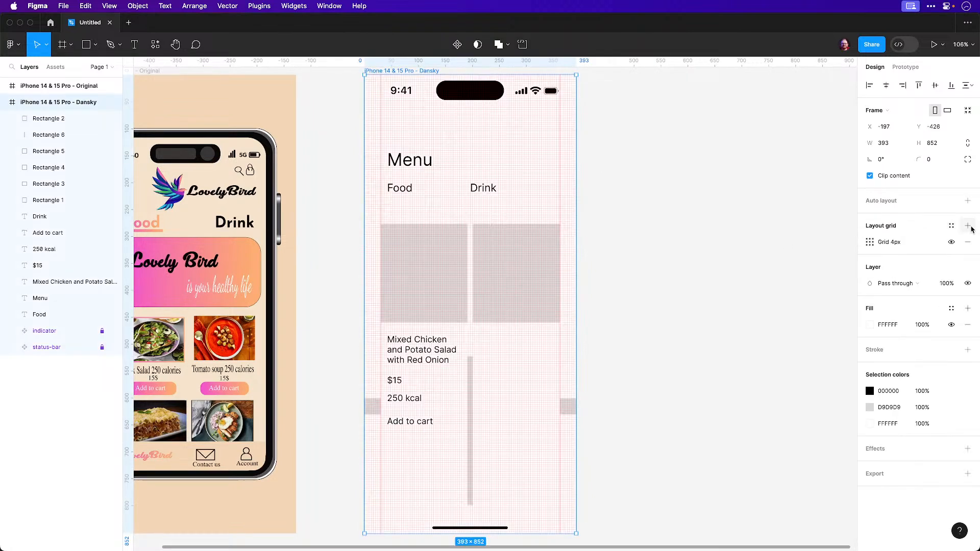
click(870, 243)
click(750, 244)
click(757, 258)
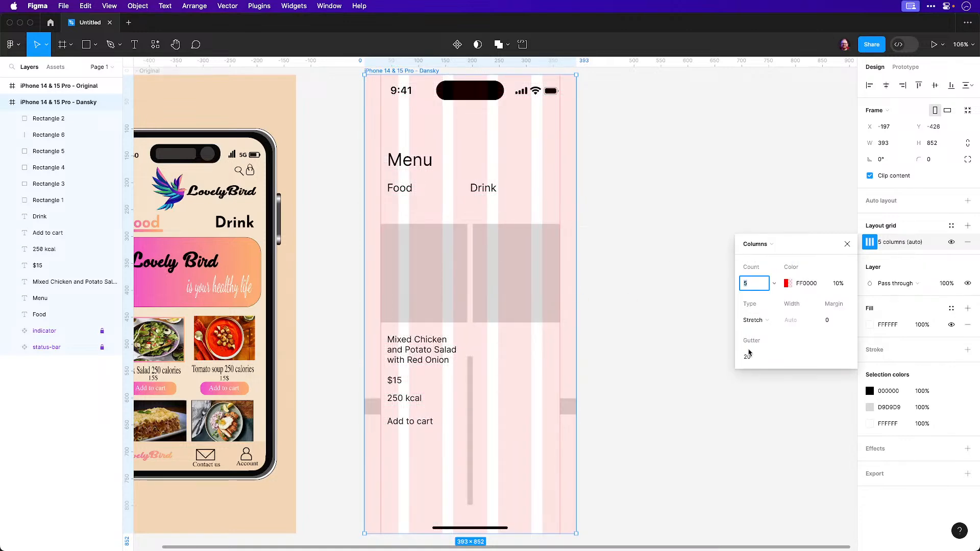
Set the column grid's gutter to 10 and its count to 6 columns
click(750, 361)
key(Down)
key(Down)
key(Down)
key(Down)
key(Down)
key(Down)
key(Down)
key(Down)
key(Down)
key(Down)
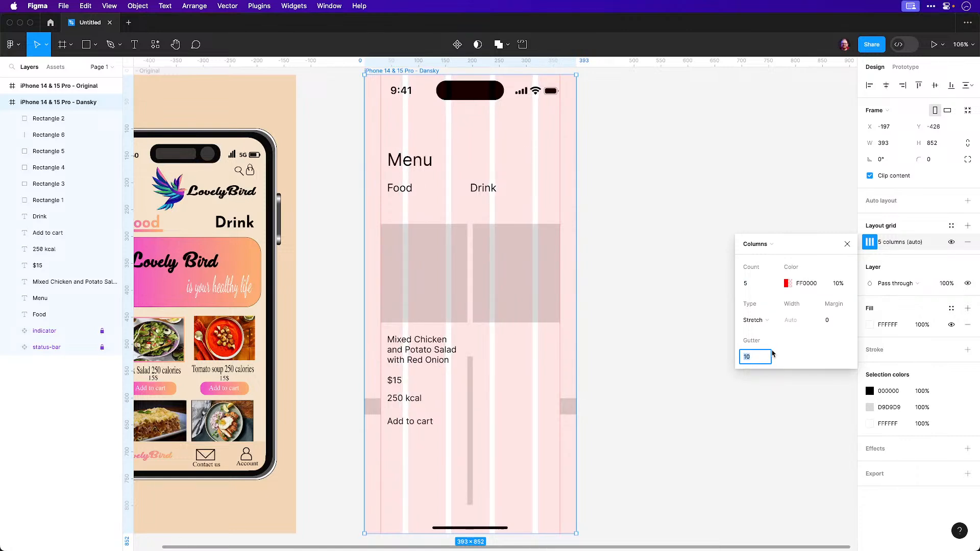
click(754, 284)
key(Up)
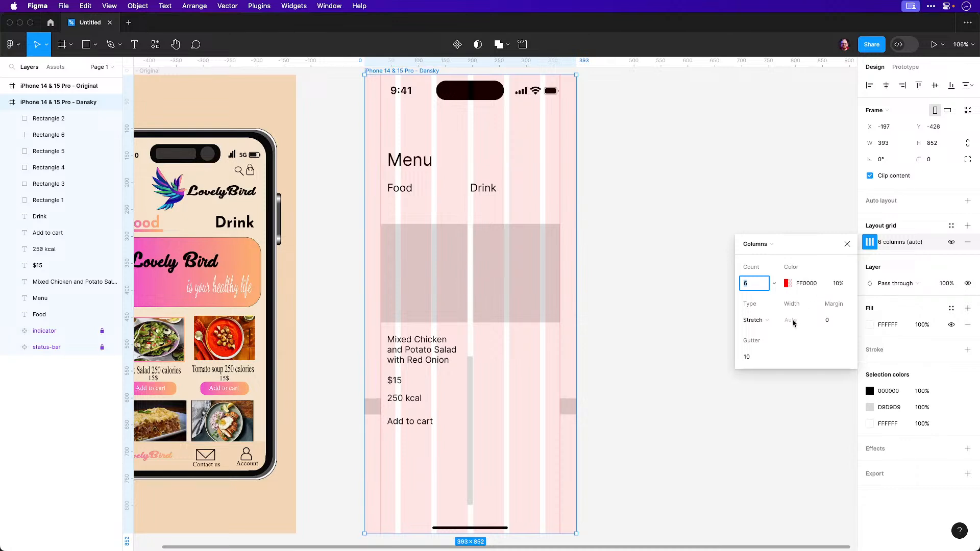
Try the Center type for the column grid and return it to Stretch
click(767, 324)
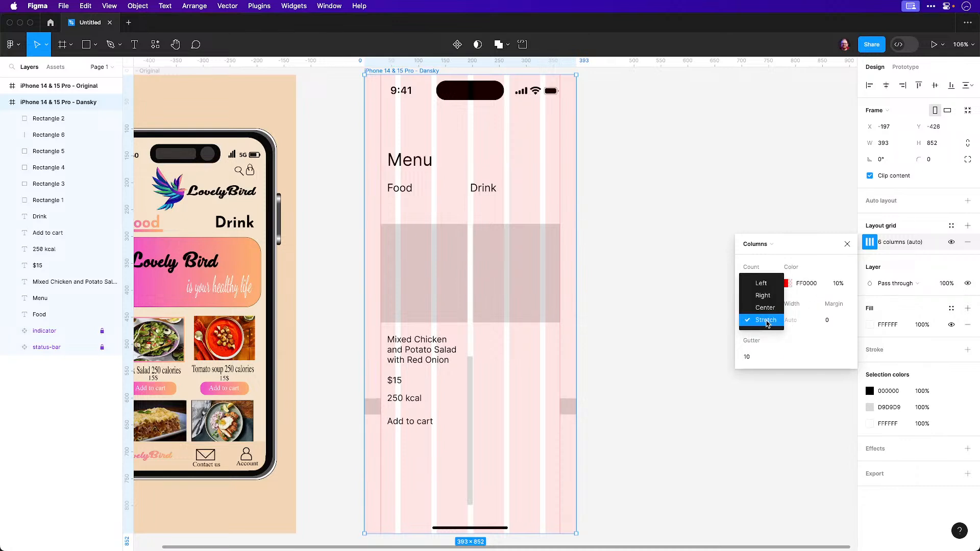
click(765, 307)
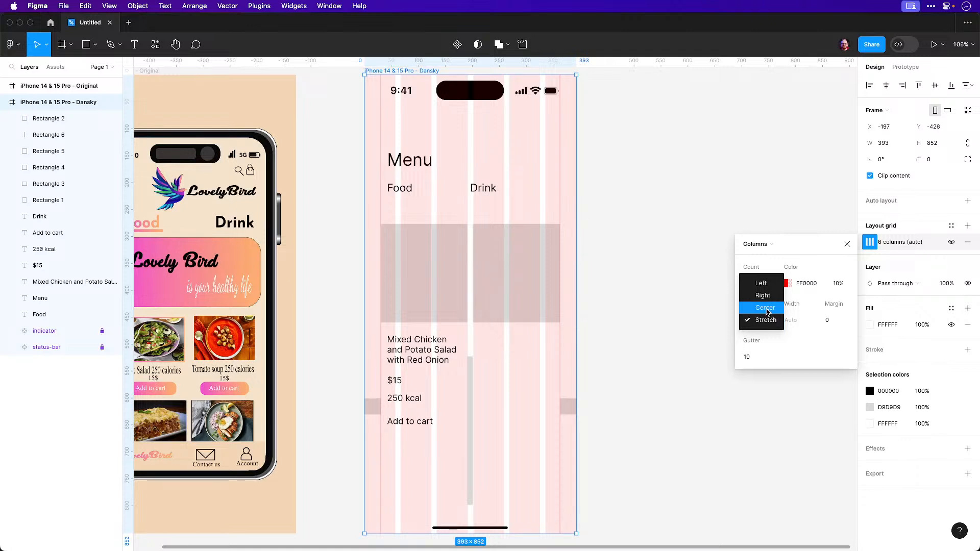
click(766, 317)
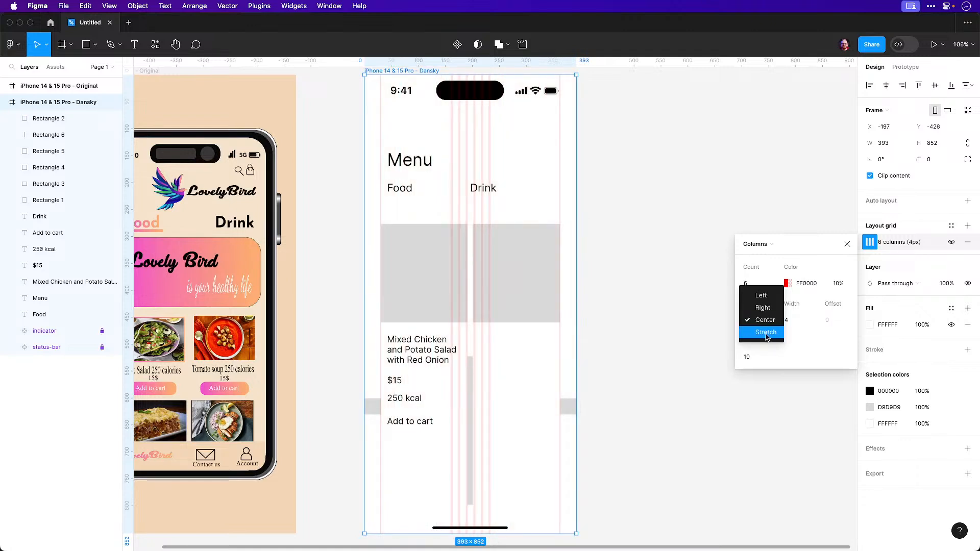
click(766, 333)
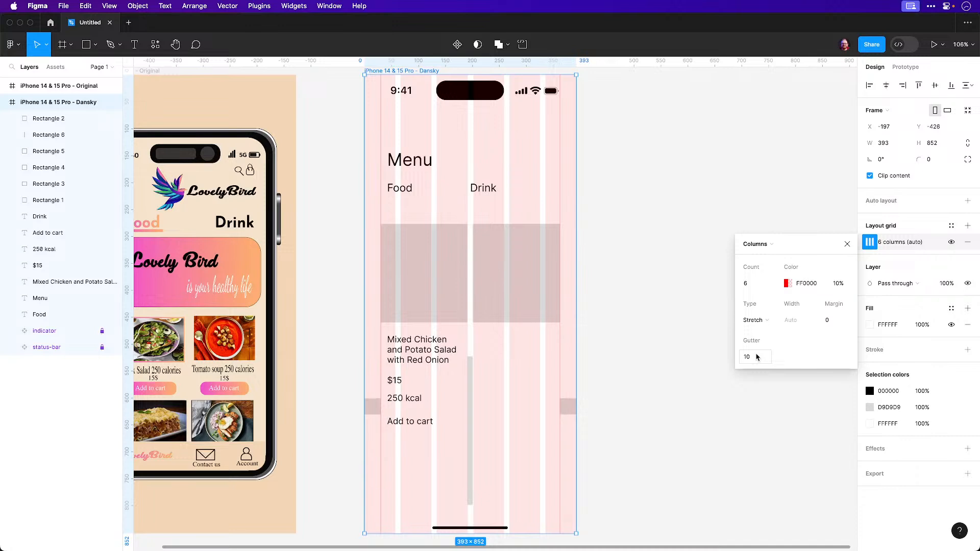
Set the column grid's margin to 30
click(835, 320)
key(Up)
key(Up)
key(Up)
key(Up)
key(Up)
key(Up)
key(Up)
key(Up)
key(Up)
key(Up)
key(Up)
key(Up)
key(Up)
key(Up)
key(Up)
key(Up)
key(Up)
key(Up)
key(Up)
key(Up)
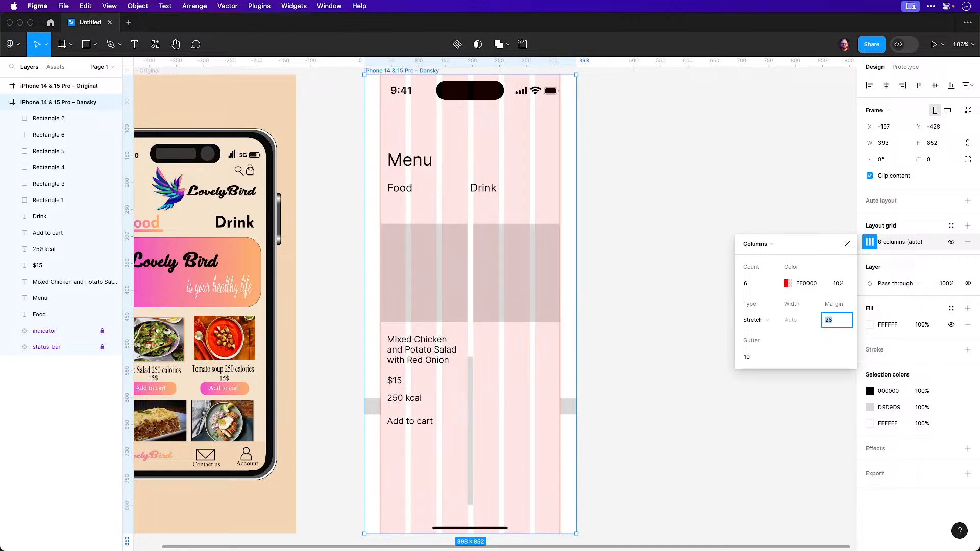
key(Up)
key(Up)
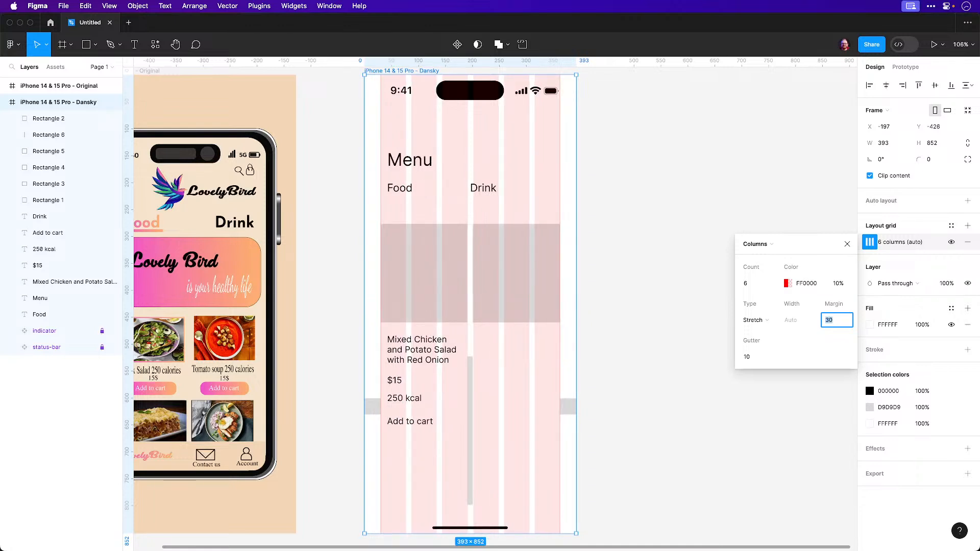
Lower the opacity of the column grid's red colour to 5% and try 3%
click(843, 286)
text(5)
key(Return)
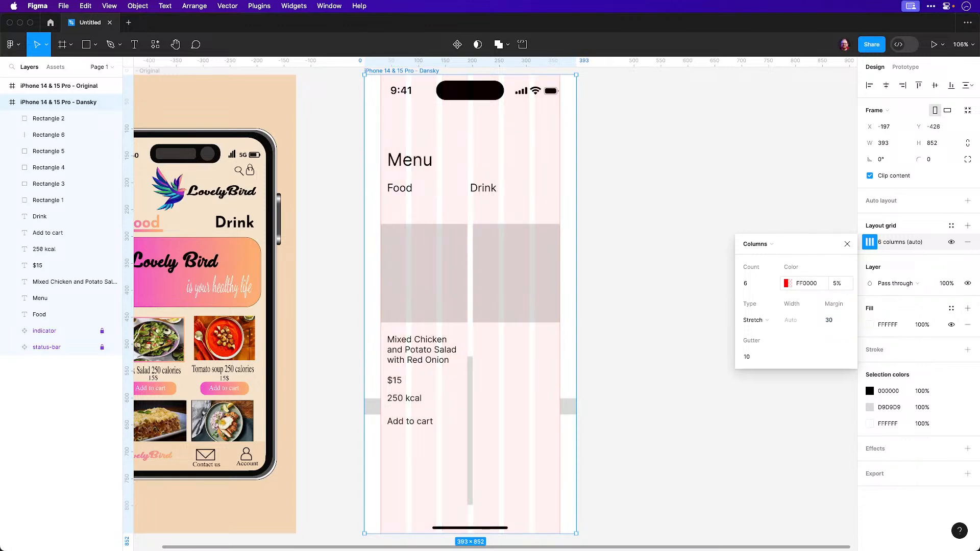
click(841, 287)
text(3)
key(Return)
click(841, 287)
key(Return)
click(661, 195)
Set the big nudge amount to 10 in the nudge settings
click(31, 6)
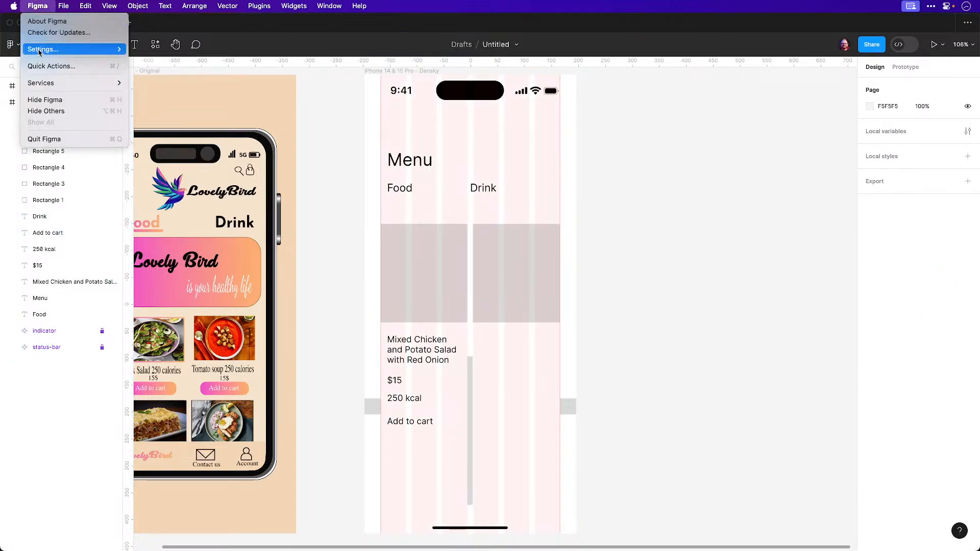
mouse_move(47, 50)
click(210, 218)
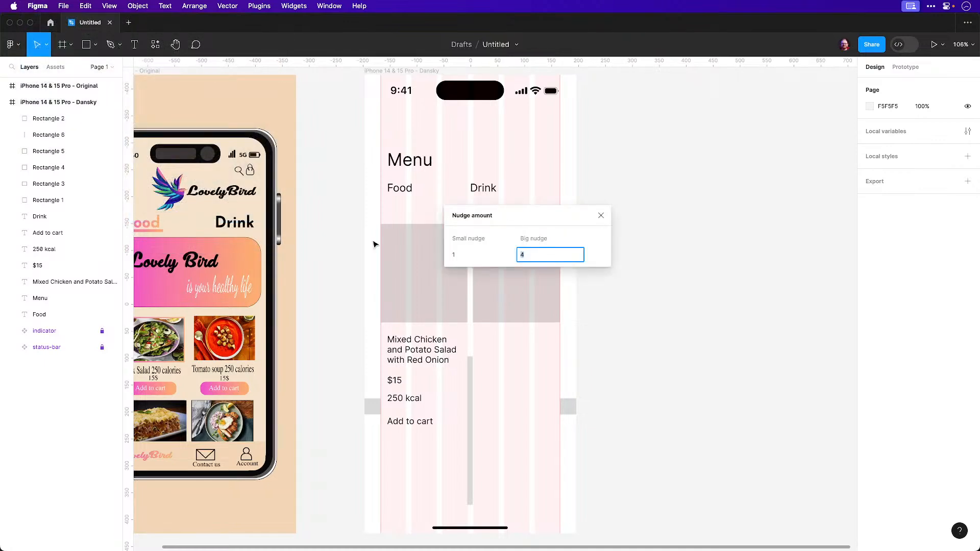
text(10)
key(Return)
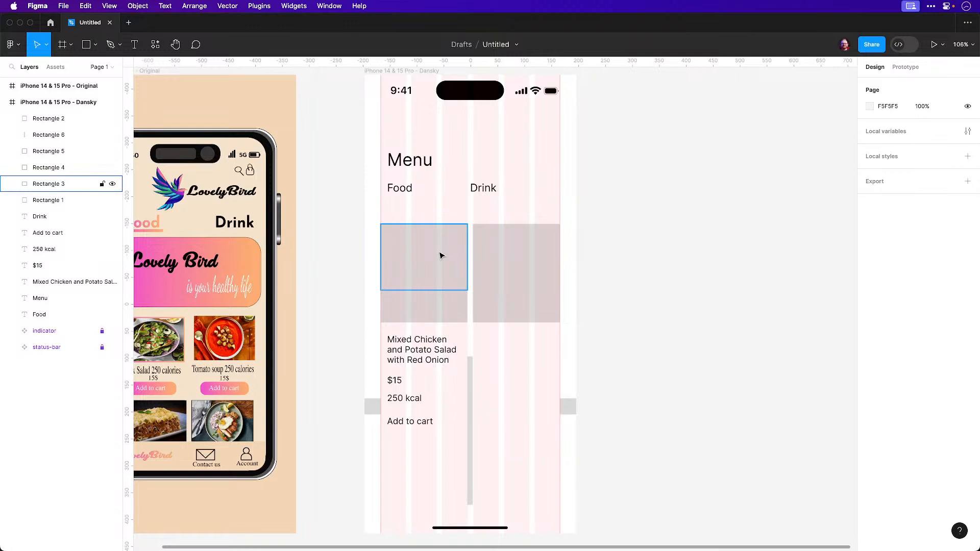
Draw a 161 × 47 button rectangle three columns wide below the first dish's text and place the Add to cart label centred on top
click(86, 44)
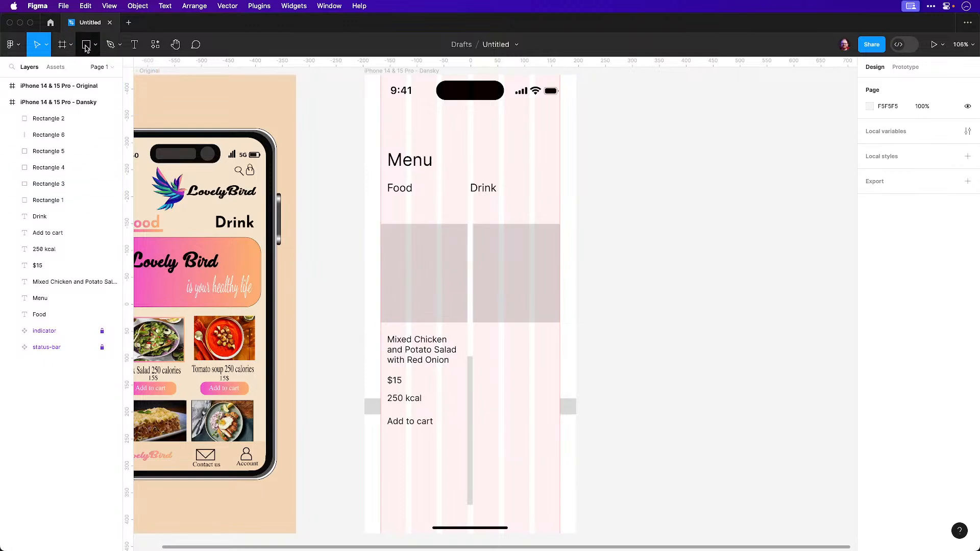
drag(381, 421, 447, 452)
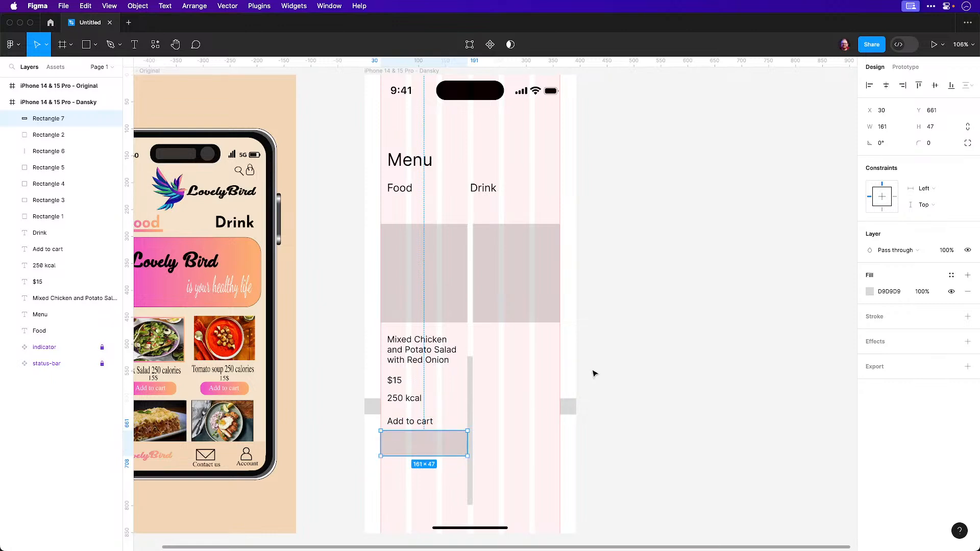
click(412, 423)
key(])
drag(412, 423, 425, 444)
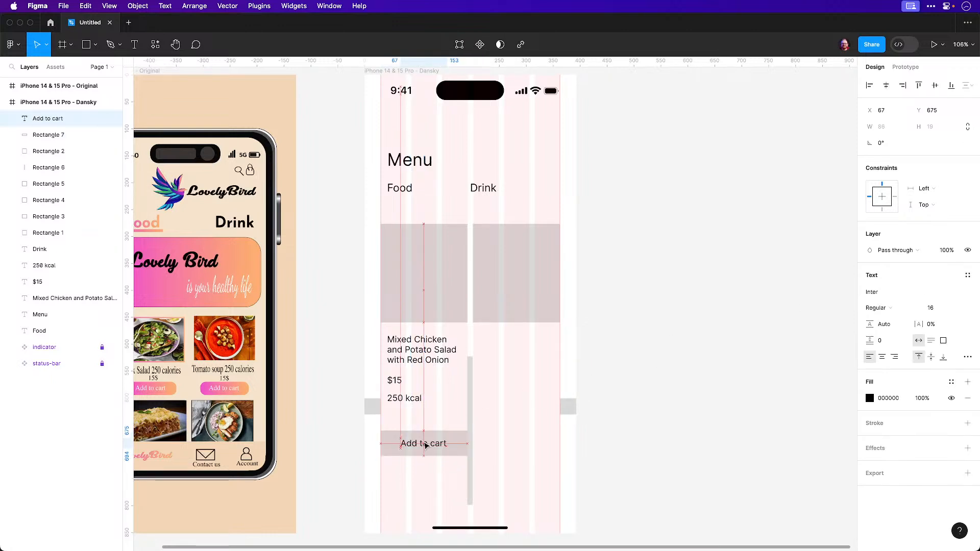
click(460, 445)
shift+click(449, 444)
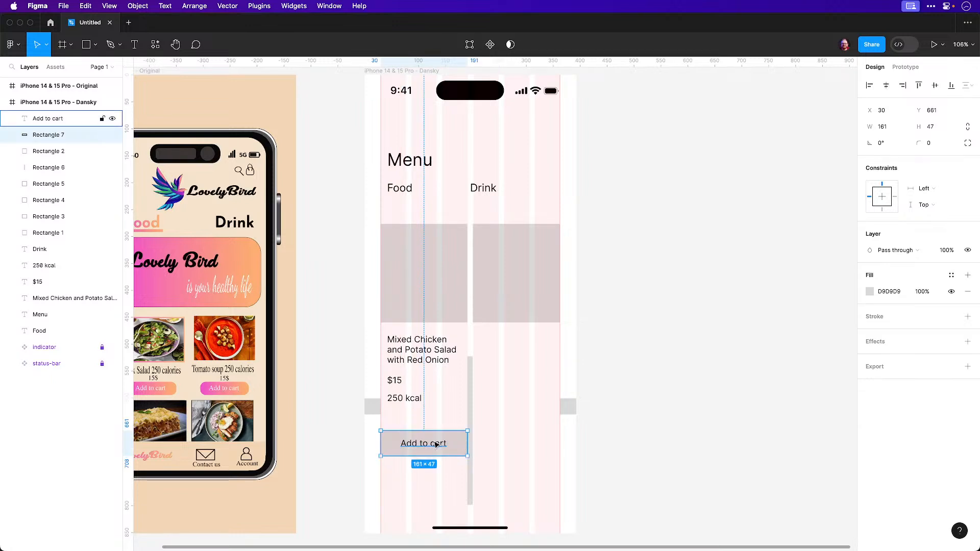
click(609, 416)
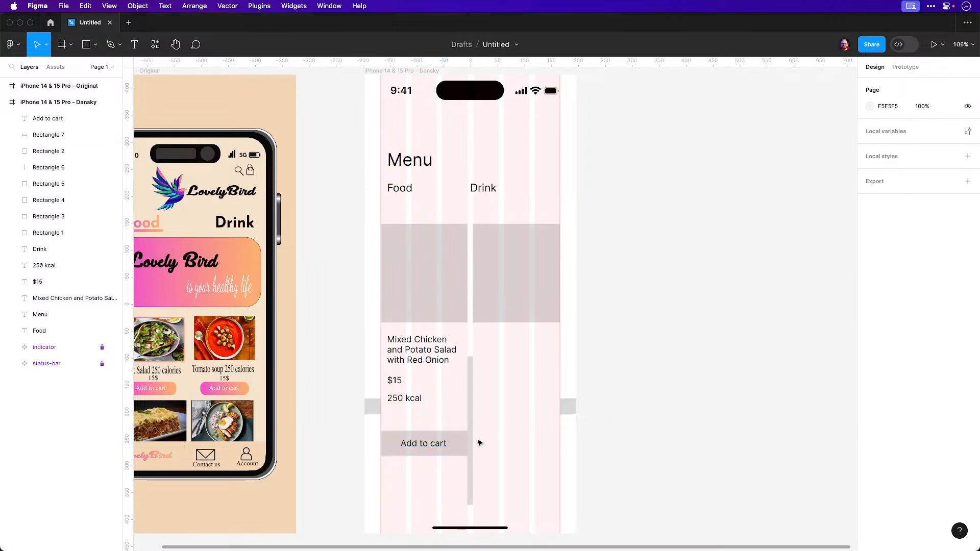
Make the Add to cart label bold and uppercase with a font size of 14
click(434, 444)
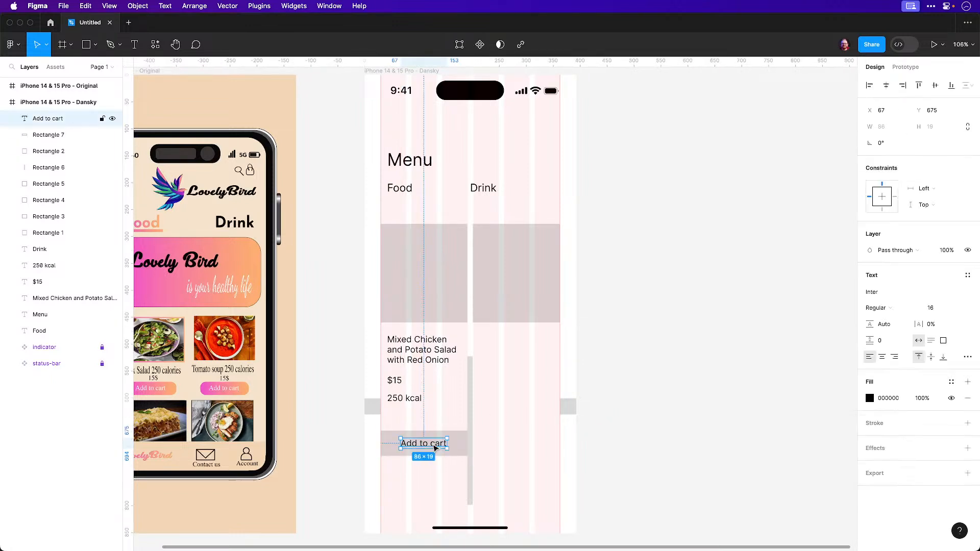
click(915, 309)
click(898, 343)
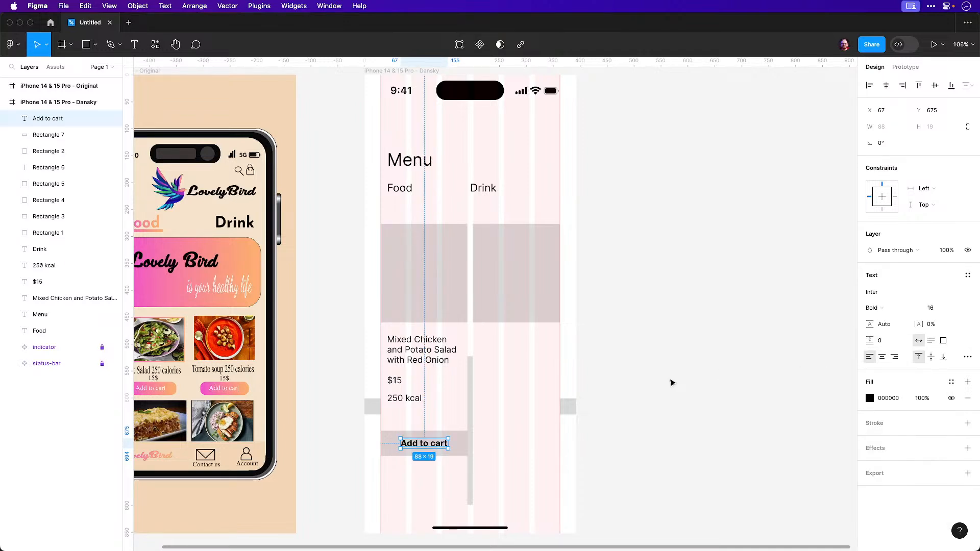
click(967, 357)
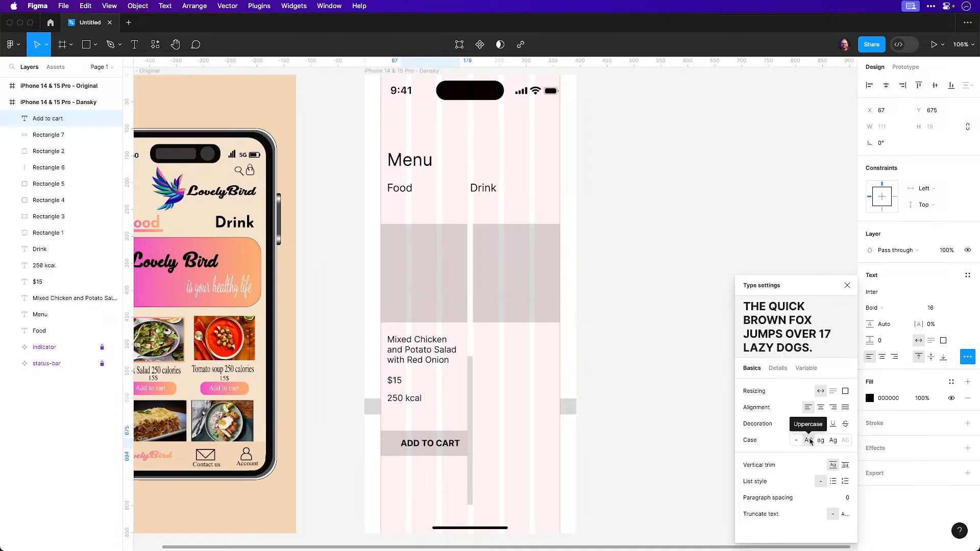
click(810, 440)
click(930, 310)
text(14)
key(Return)
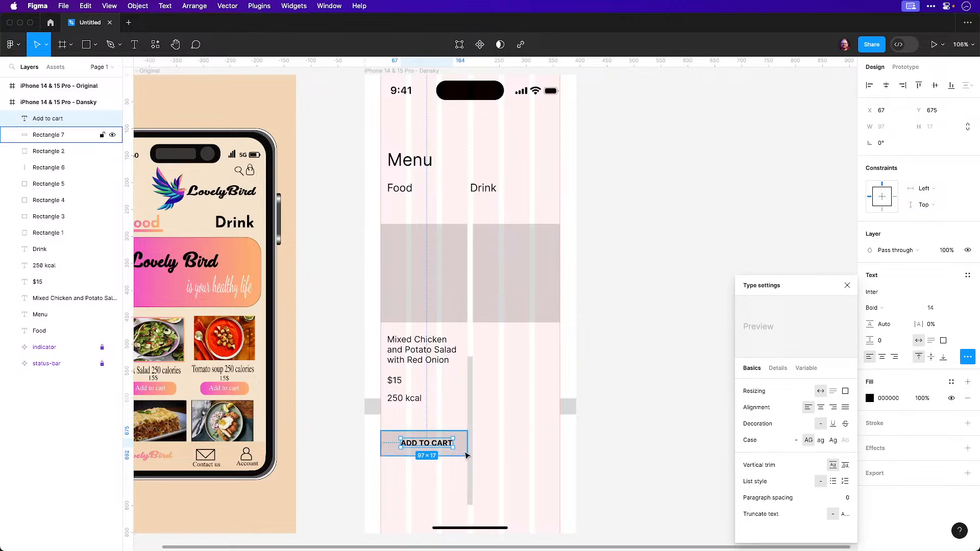
Centre the Add to cart label's text alignment and align the label to the middle of its button rectangle
click(882, 356)
shift+click(389, 448)
click(892, 91)
click(892, 91)
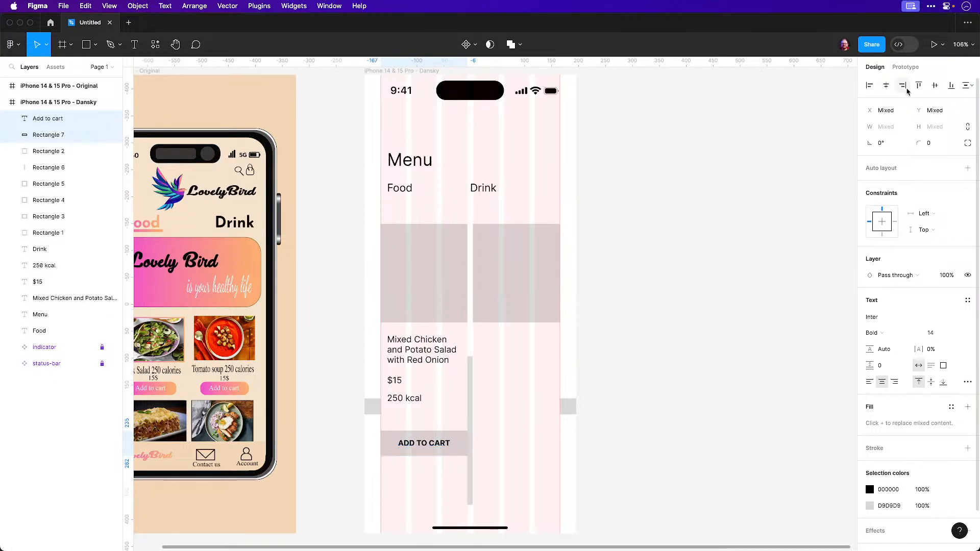
click(702, 304)
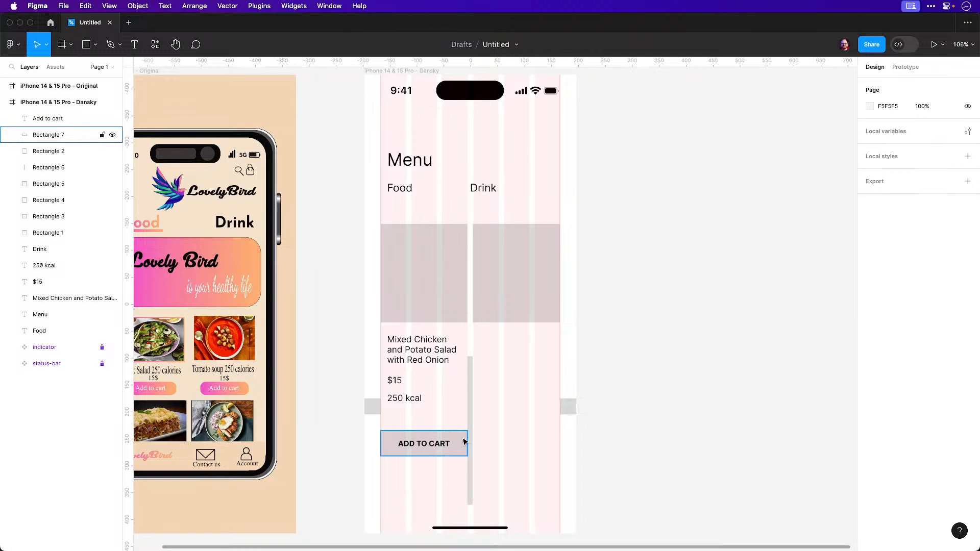
Change the font of the Menu, Food, Drink, dish name, $15 and 250 kcal texts to Open Sans
click(406, 189)
shift+click(409, 160)
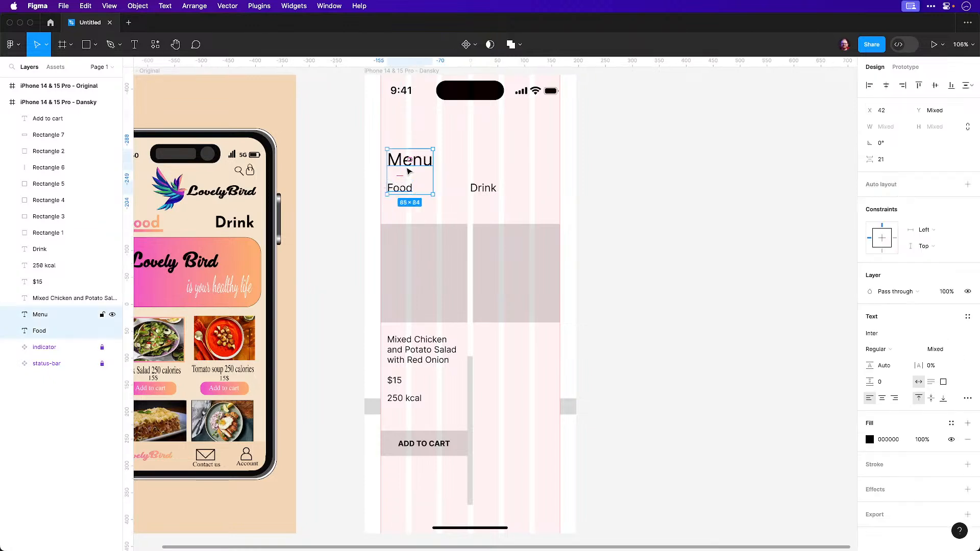
shift+click(483, 187)
shift+click(402, 350)
shift+click(397, 380)
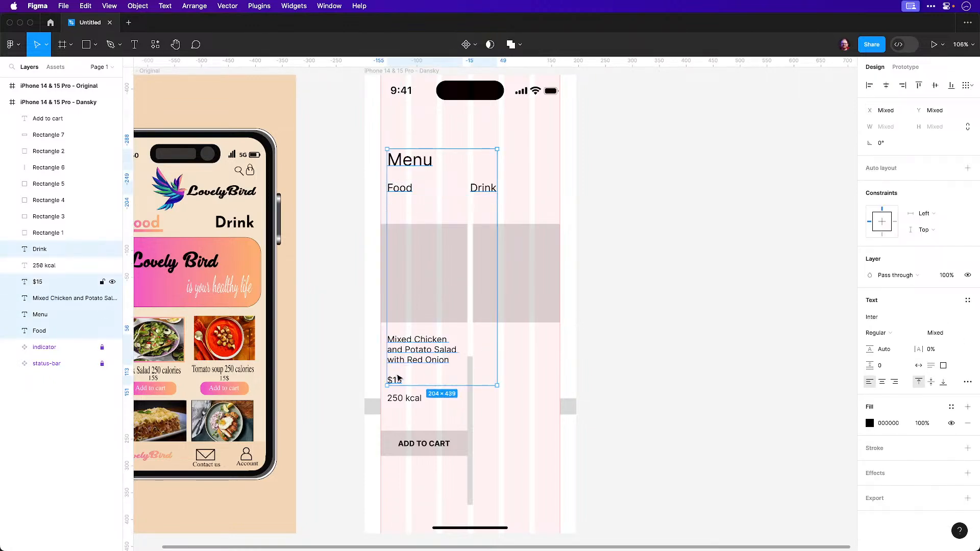
shift+click(405, 399)
click(884, 319)
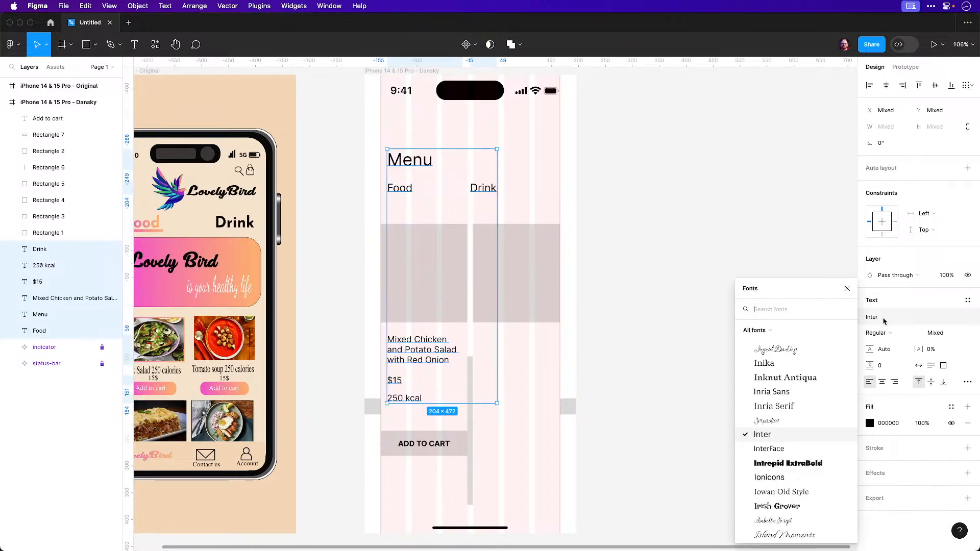
text(open)
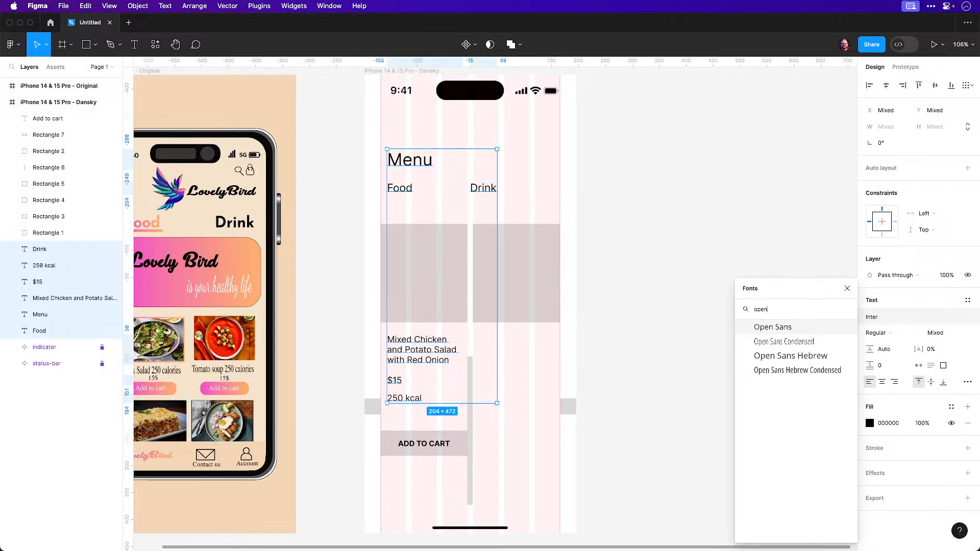
click(775, 330)
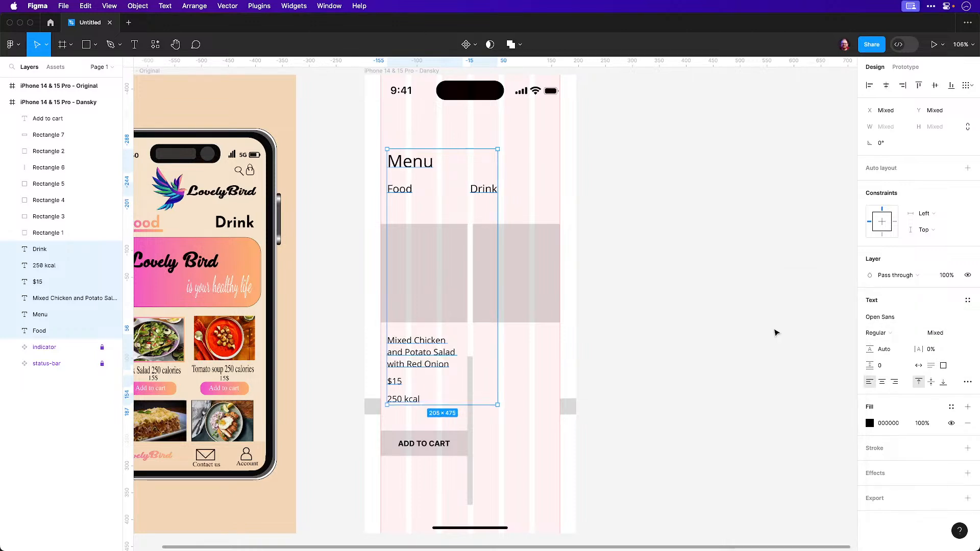
Compare the menu and dish texts in Inter and Open Sans by undoing and redoing the font change, leaving Open Sans applied
click(648, 331)
key(super+z)
key(super+z)
key(super+shift+z)
click(681, 332)
key(super+z)
key(super+z)
click(682, 333)
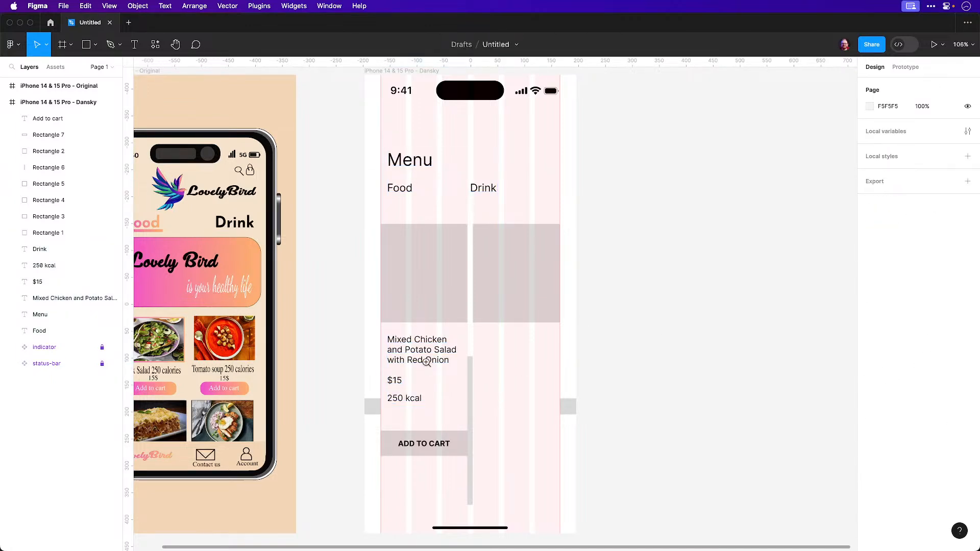
scroll(428, 363, up, 5)
key(super+z)
key(super+shift+z)
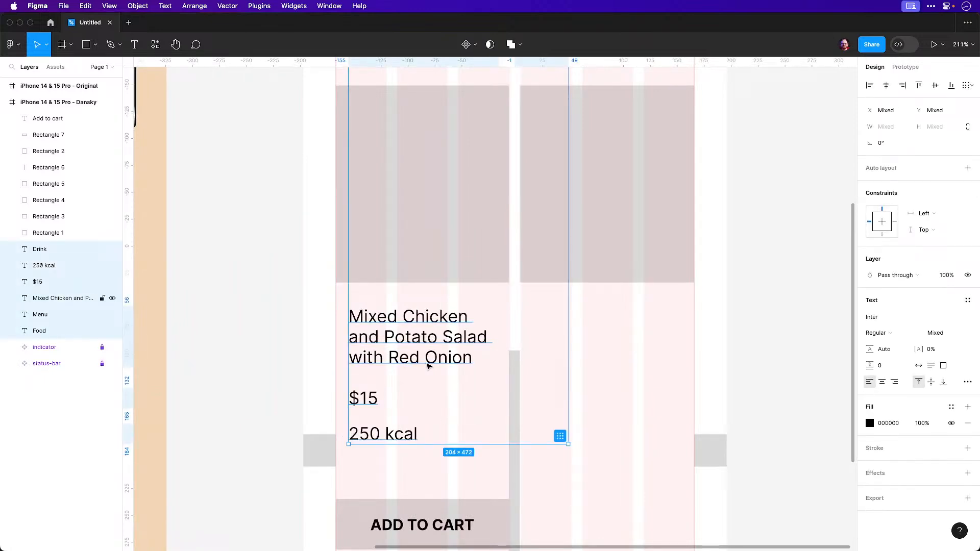
key(super+shift+z)
key(super+z)
key(super+shift+z)
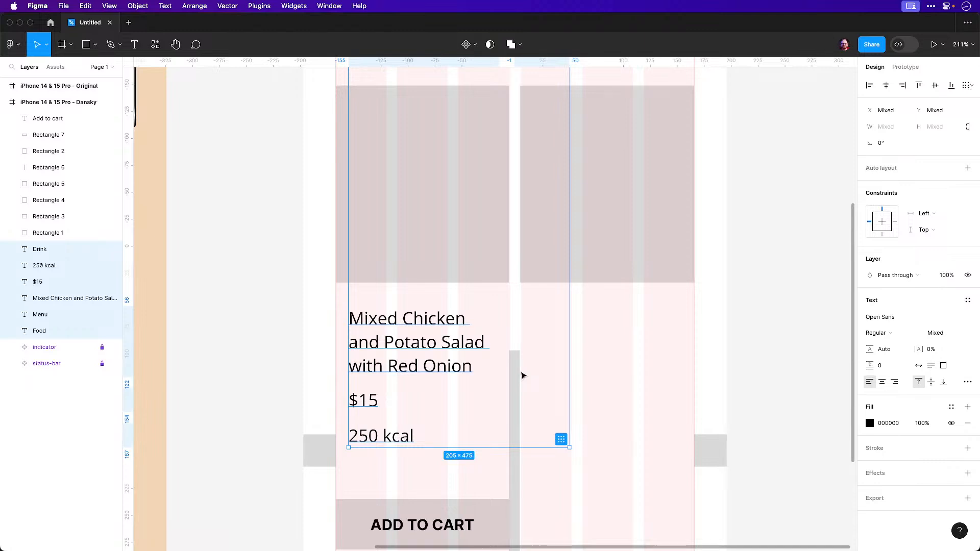
Change the Add to cart label's font to Open Sans
key(super+0)
key(super+shift+a)
key(z)
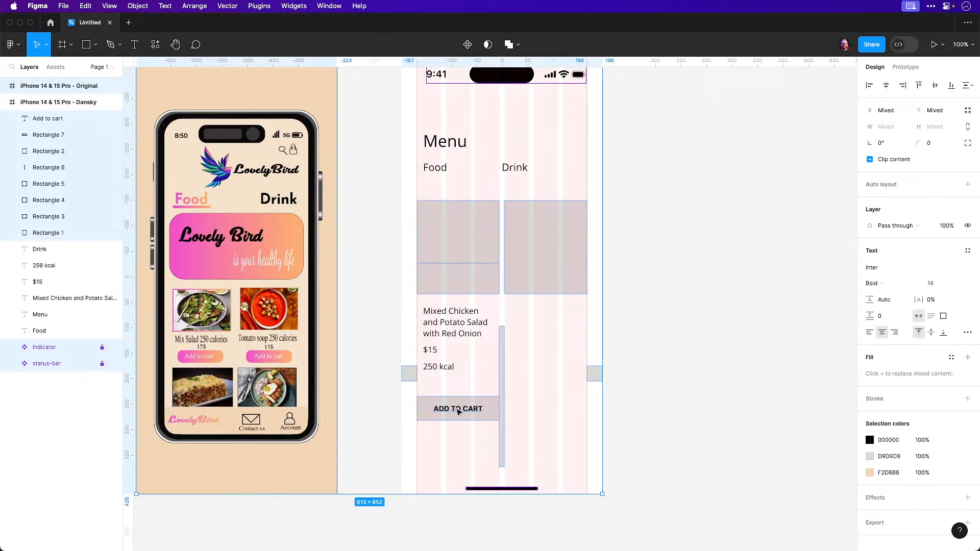
click(456, 409)
click(897, 298)
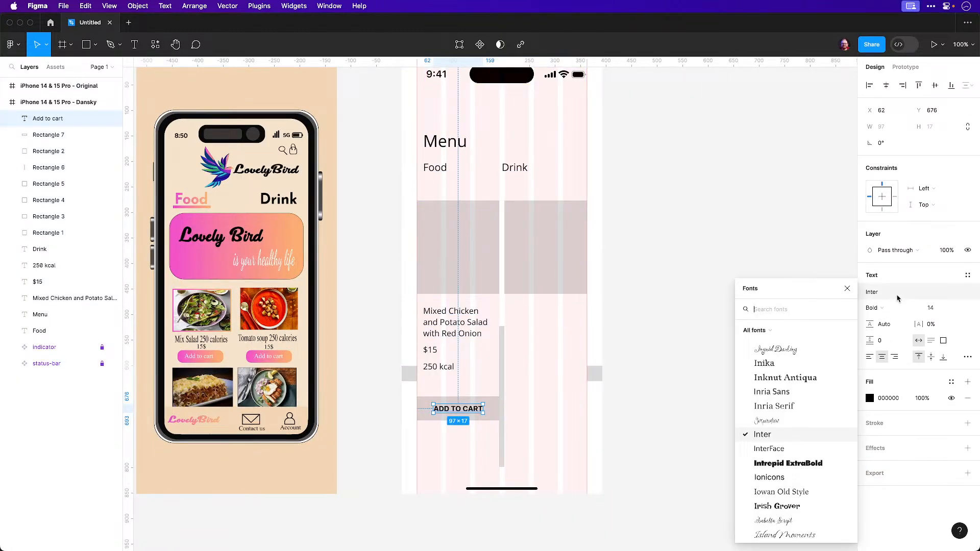
text(open)
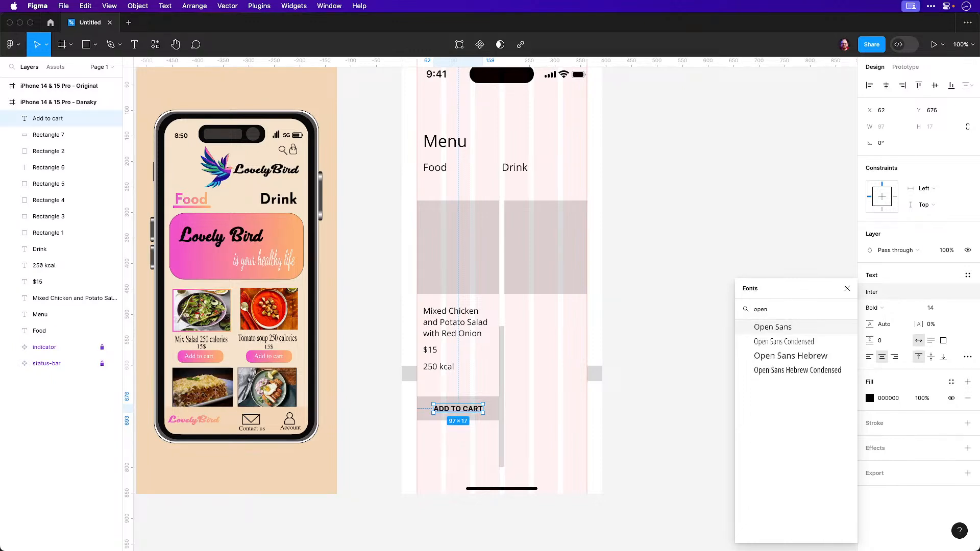
click(811, 329)
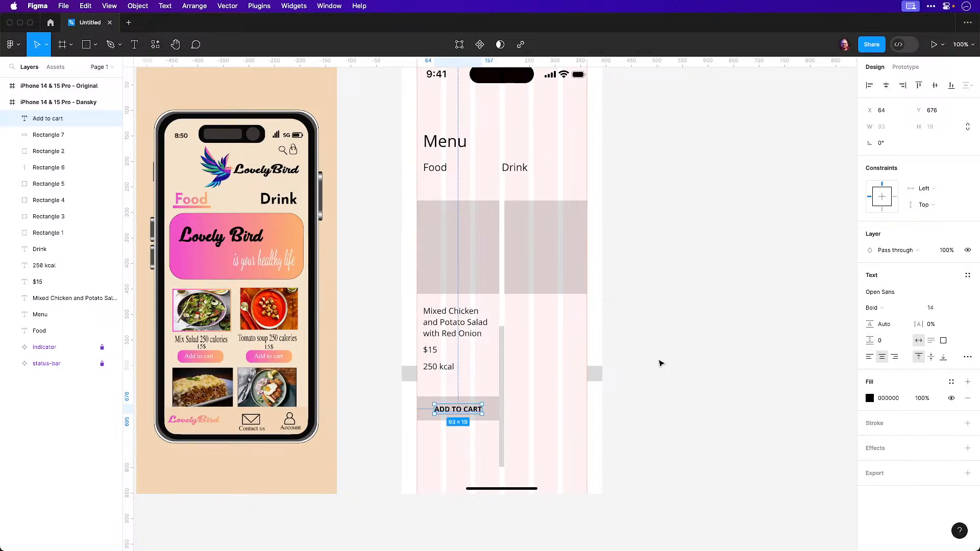
click(542, 396)
Align the vertical centres of the Add to cart label and its button rectangle
scroll(466, 409, up, 3)
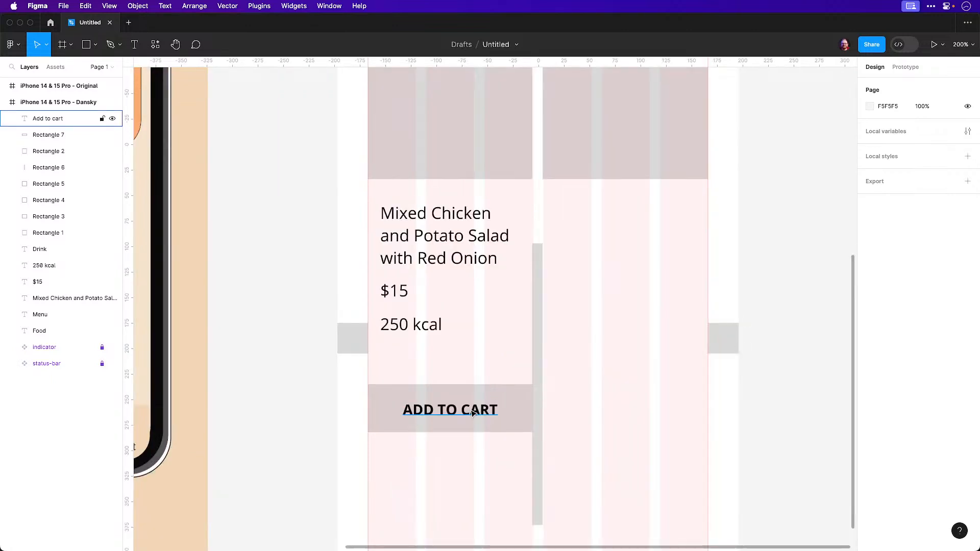
click(480, 408)
shift+click(522, 415)
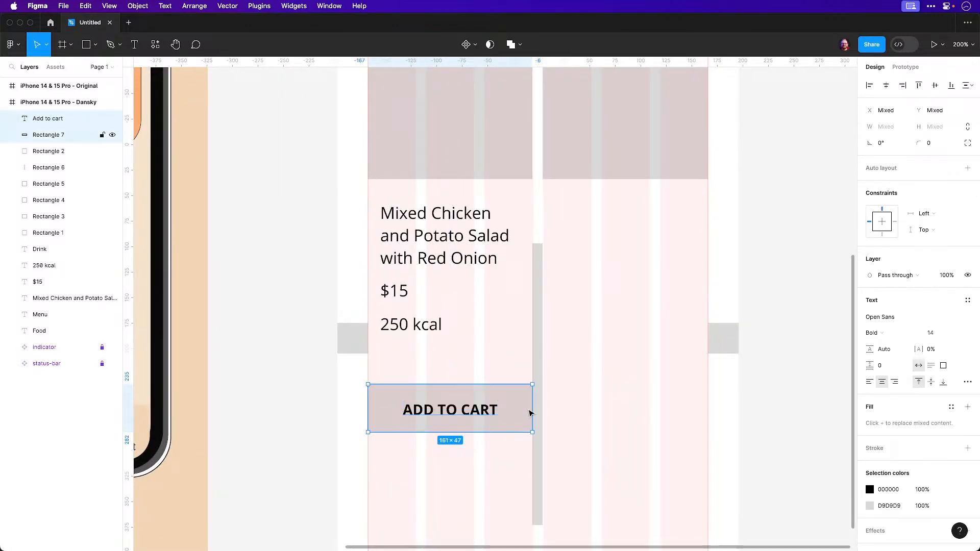
click(935, 85)
click(788, 336)
Convert the Add to cart label and its button rectangle into an auto layout frame
click(463, 418)
shift+click(521, 408)
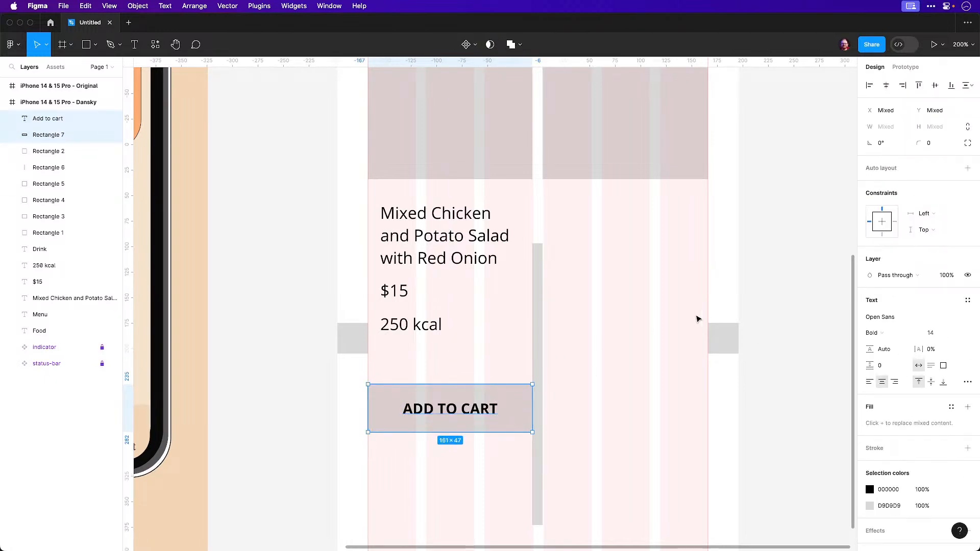
click(967, 169)
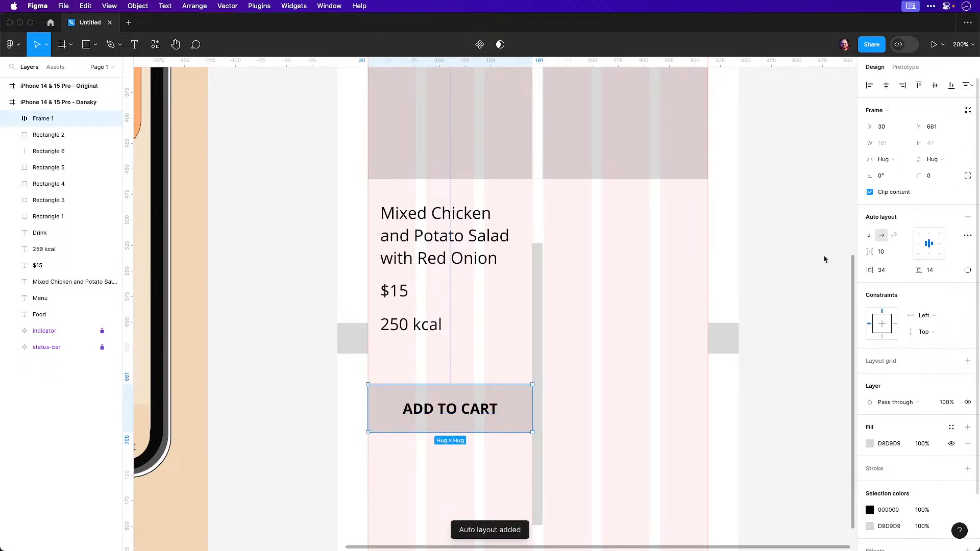
Test the button's automatic resizing by adding filler letters to the Add to cart label and deleting them again
double_click(485, 410)
double_click(488, 410)
click(491, 410)
text(dsdsdsdsdsd)
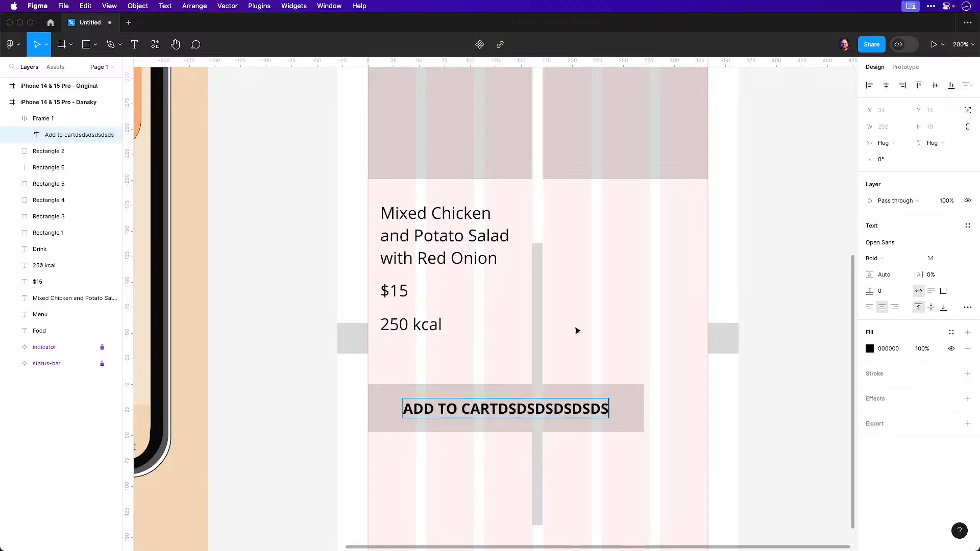
key(BackSpace)
key(BackSpace)
key(BackSpace)
key(BackSpace)
key(BackSpace)
key(BackSpace)
key(BackSpace)
key(BackSpace)
key(BackSpace)
key(BackSpace)
key(BackSpace)
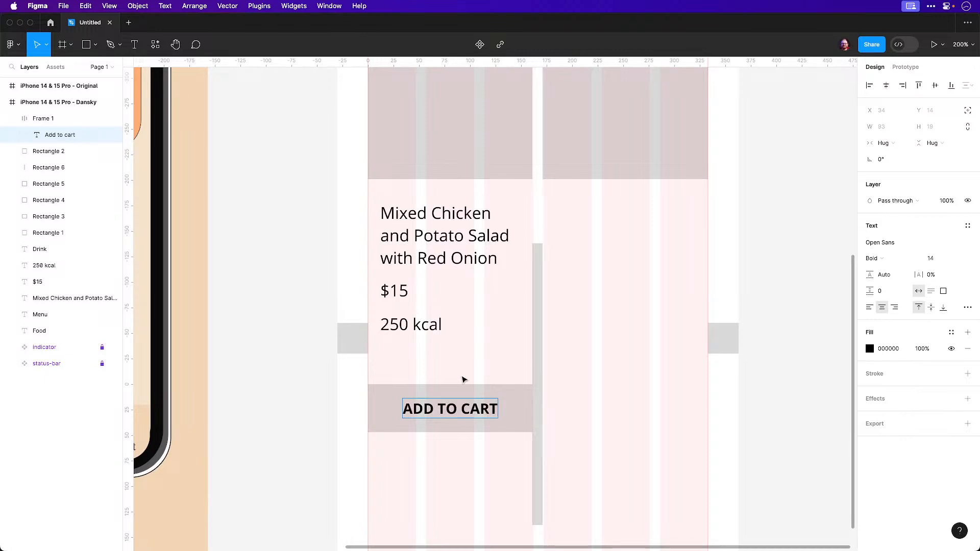
key(Escape)
key(Escape)
Try larger and smaller horizontal padding on the Add to cart button in steps of 10, returning to 34
click(455, 411)
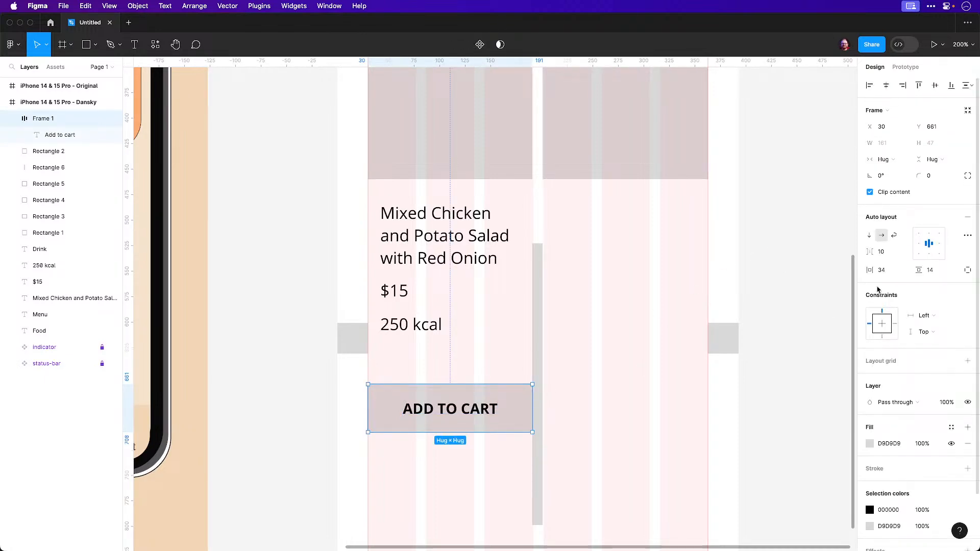
click(889, 272)
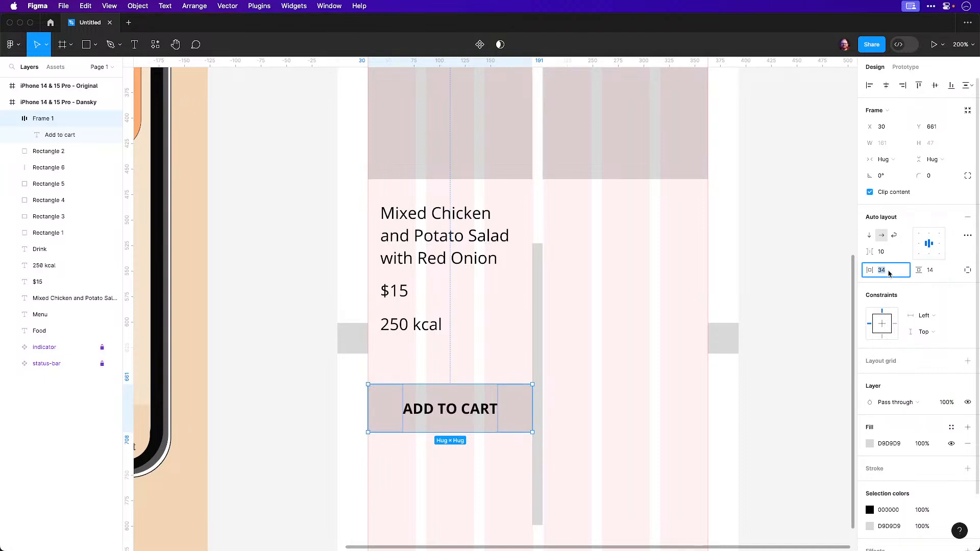
key(shift+Down)
key(shift+Up)
key(shift+Down)
key(shift+Up)
key(shift+Up)
key(shift+Up)
key(shift+Up)
key(shift+Down)
key(shift+Down)
key(shift+Down)
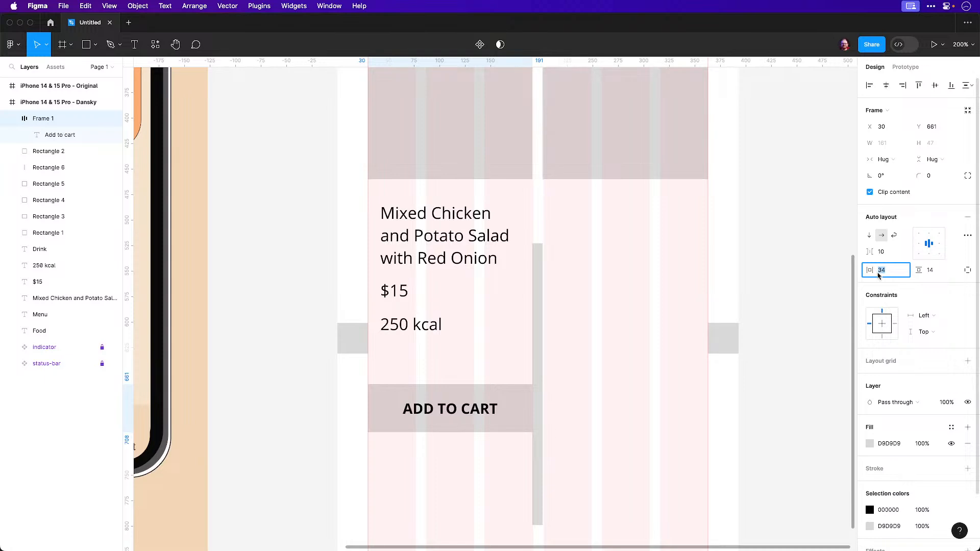
key(Escape)
click(781, 264)
key(super+z)
click(789, 286)
Try placing a copy of the Add to cart button under the second dish column and moving the original, undoing both
drag(449, 413, 627, 404)
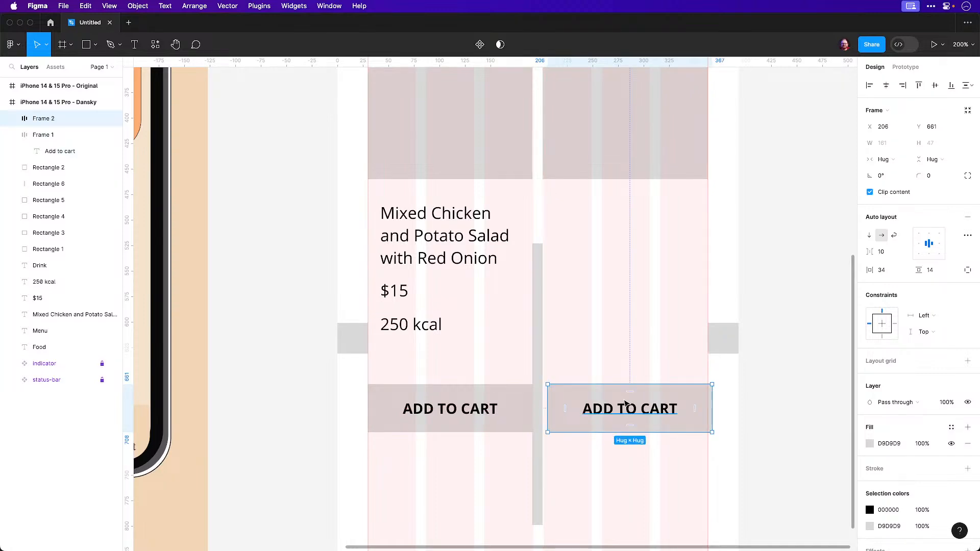
key(super+z)
drag(475, 406, 487, 389)
key(super+z)
Create a component from the Add to cart button frame
click(523, 389)
key(shift+0)
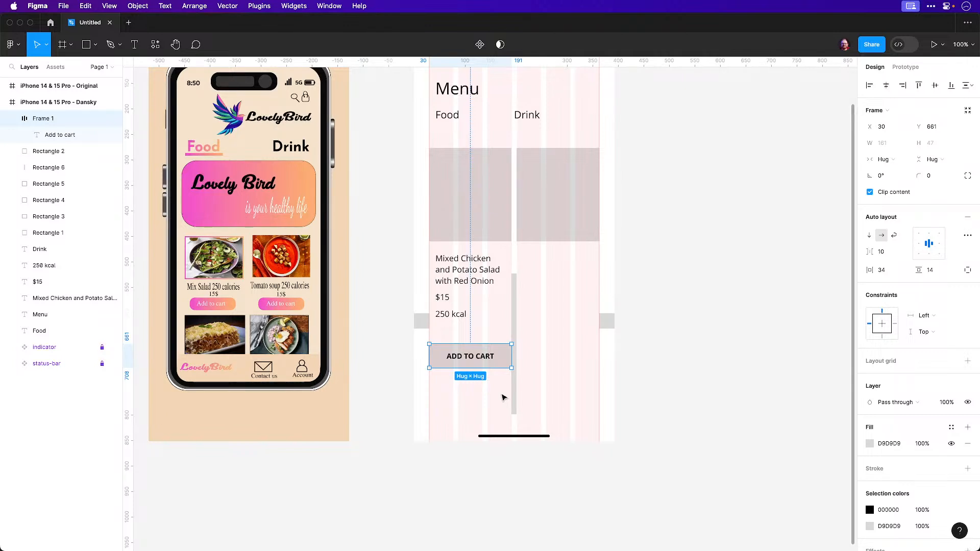
right_click(494, 365)
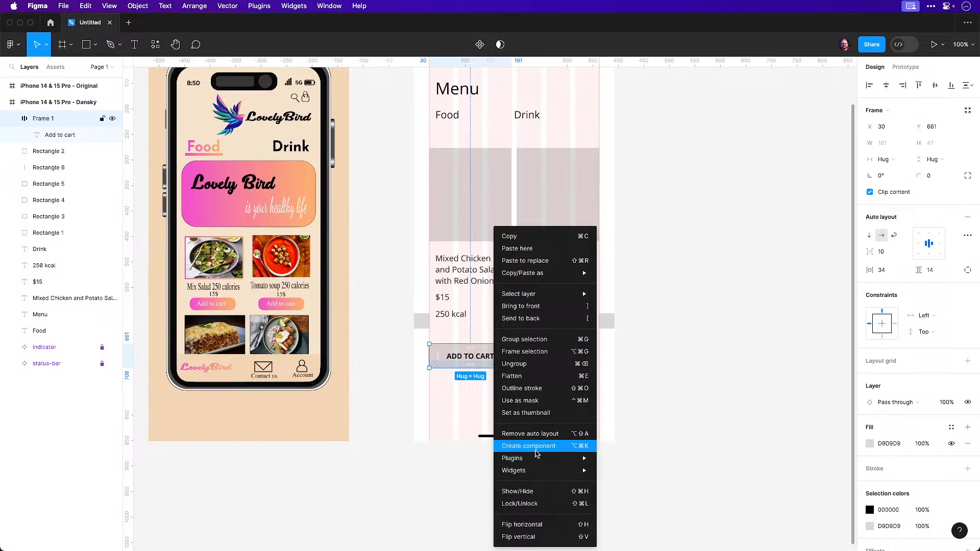
click(537, 454)
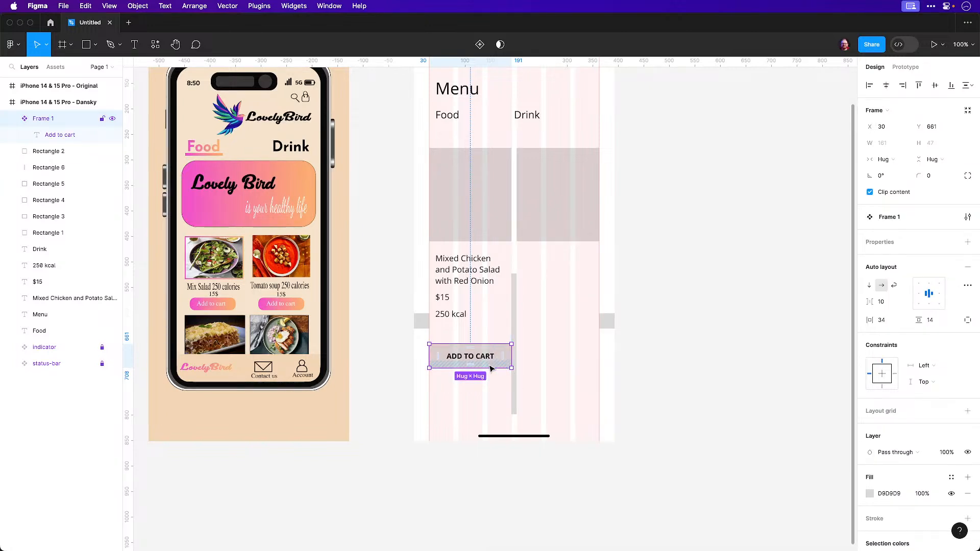
Try a bright cyan fill, 43F4FF, on the Add to cart button component
click(870, 494)
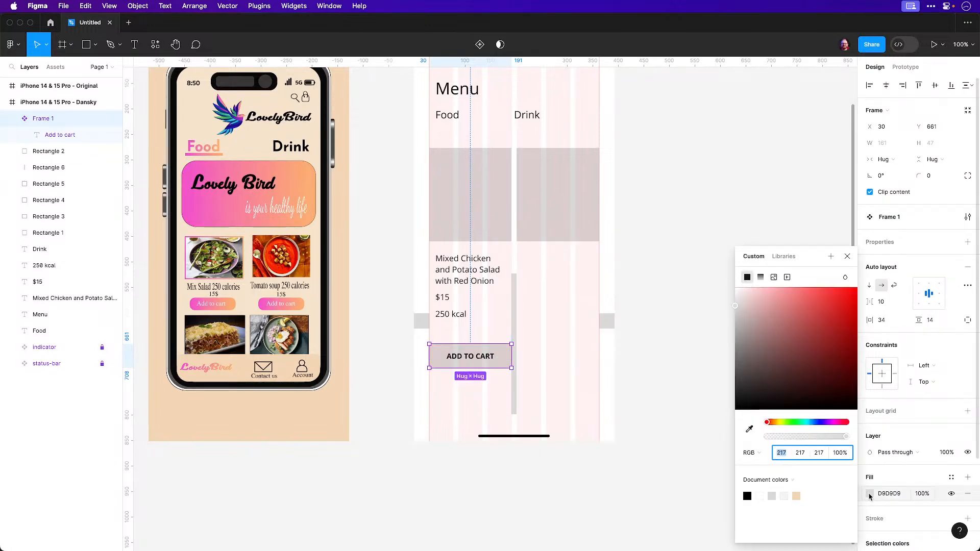
click(807, 423)
click(823, 302)
drag(823, 302, 826, 291)
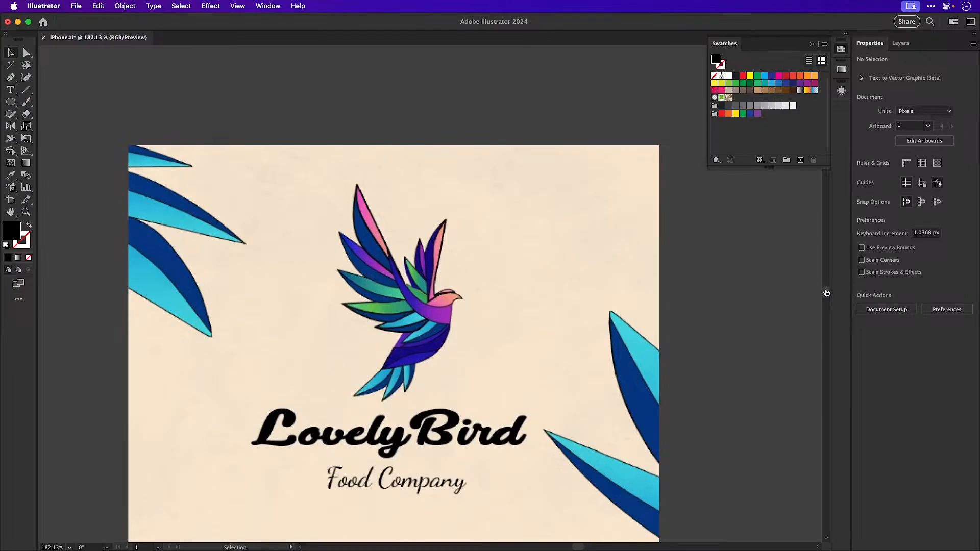
Switch to the iPhone.ai artwork in Illustrator and look up the fill colour of the turquoise Lovely Bird lettering
scroll(470, 313, right, 3)
scroll(254, 163, up, 5)
drag(368, 382, 505, 223)
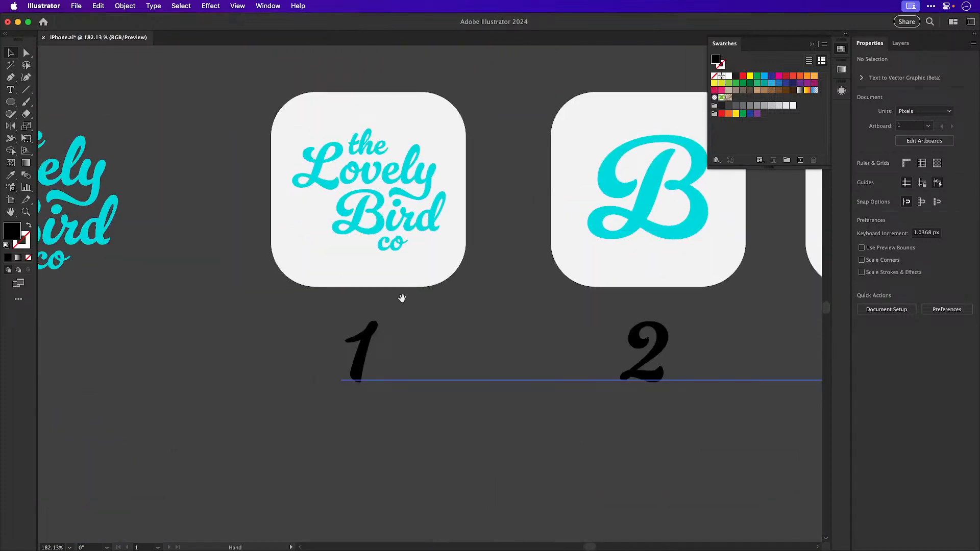
click(93, 239)
double_click(11, 235)
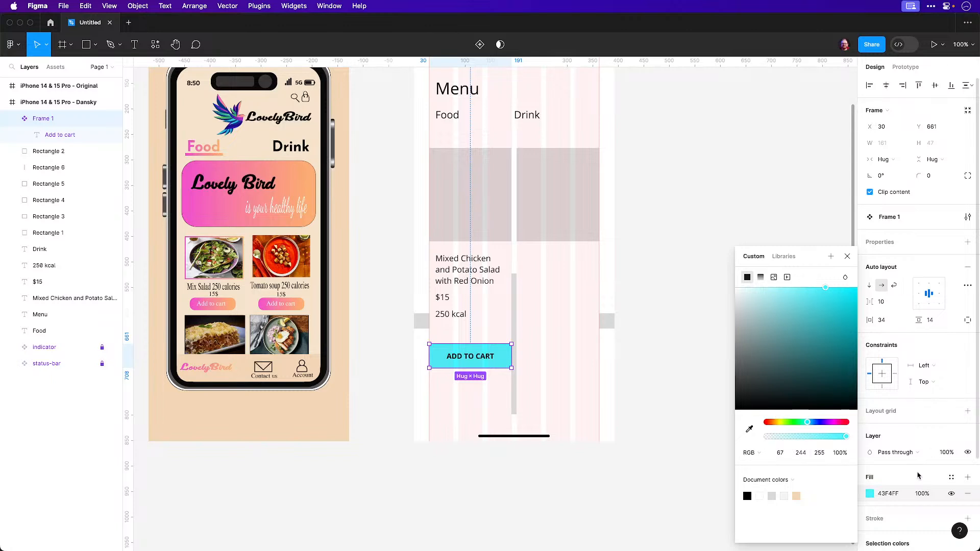
Back in Figma, set the Add to cart button component's fill colour to 00D9DF
click(899, 494)
text(00d9cf)
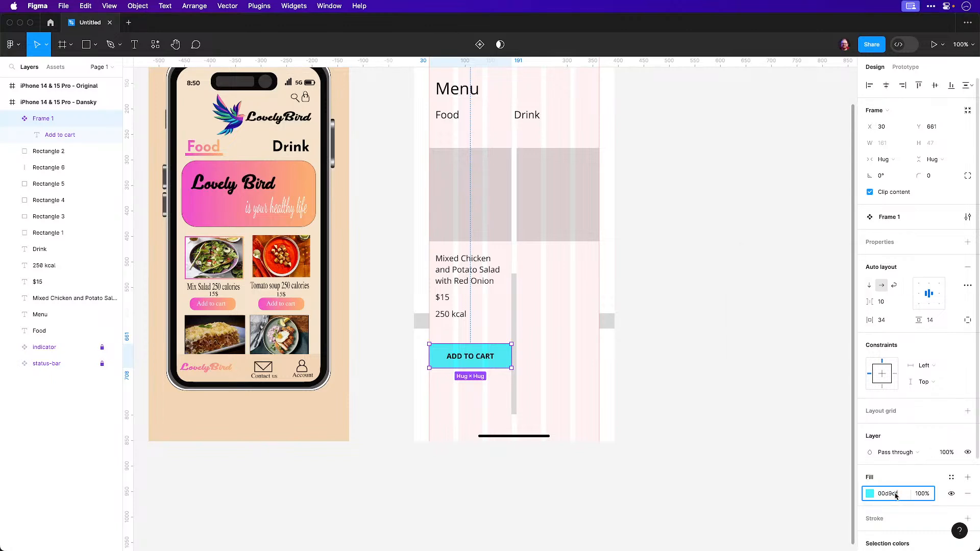
key(Return)
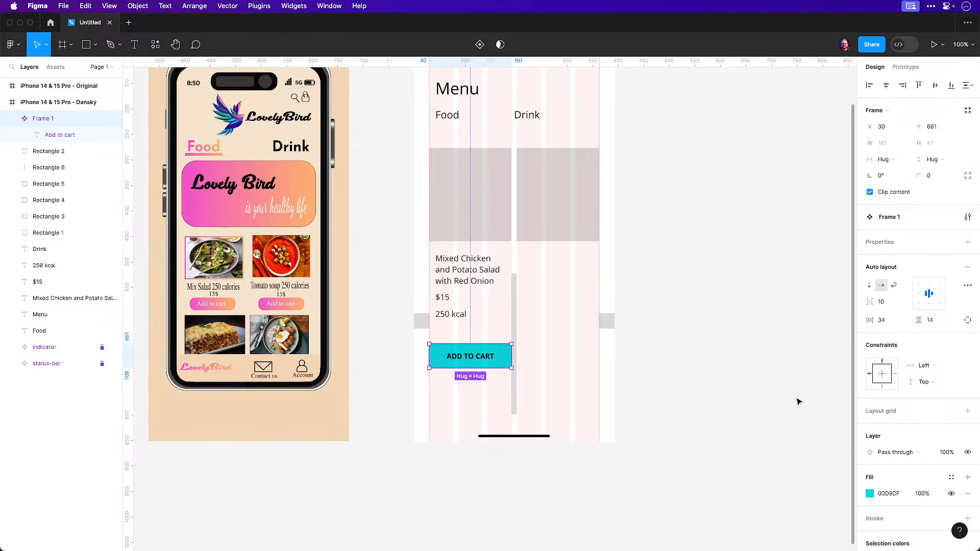
Change the Add to cart label's text colour to white, FFFFFF
double_click(475, 359)
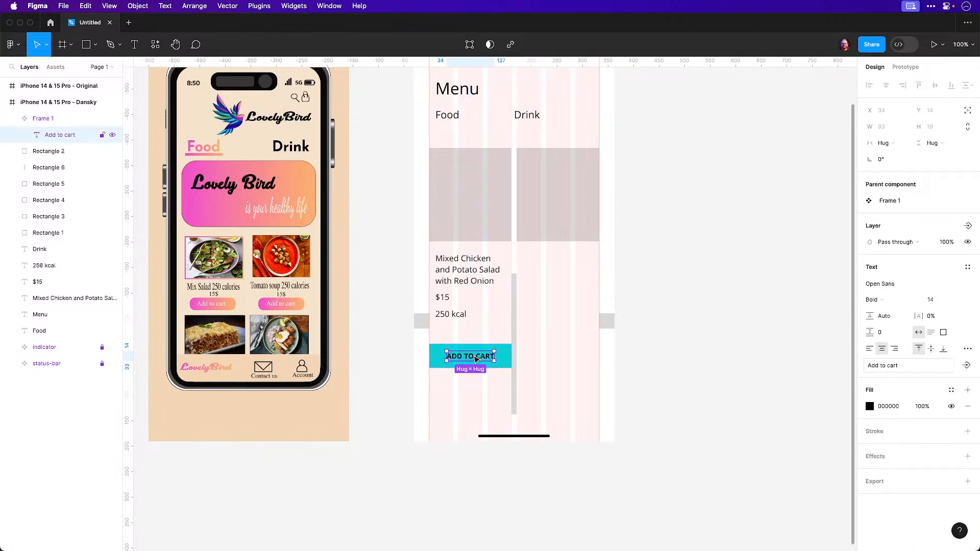
click(869, 406)
drag(833, 394, 704, 244)
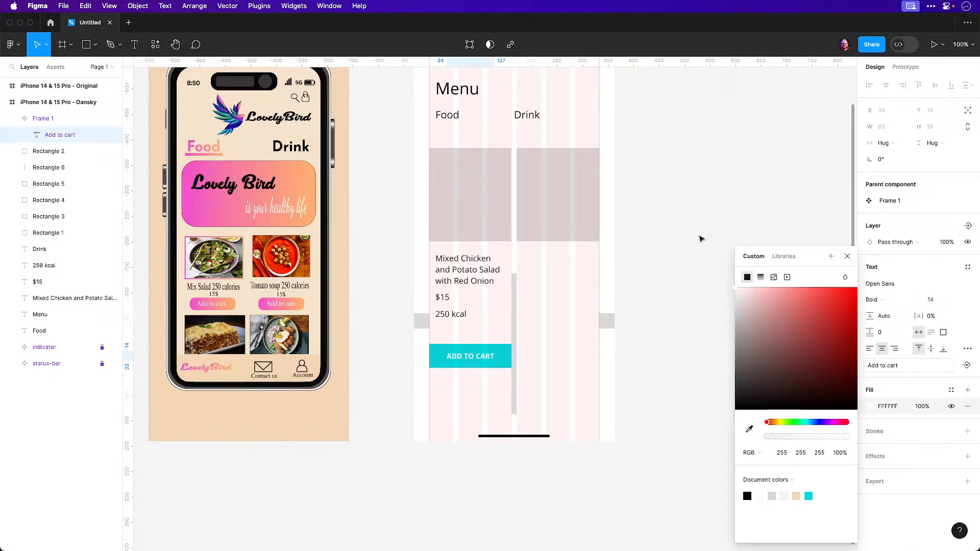
click(704, 215)
scroll(671, 299, up, 3)
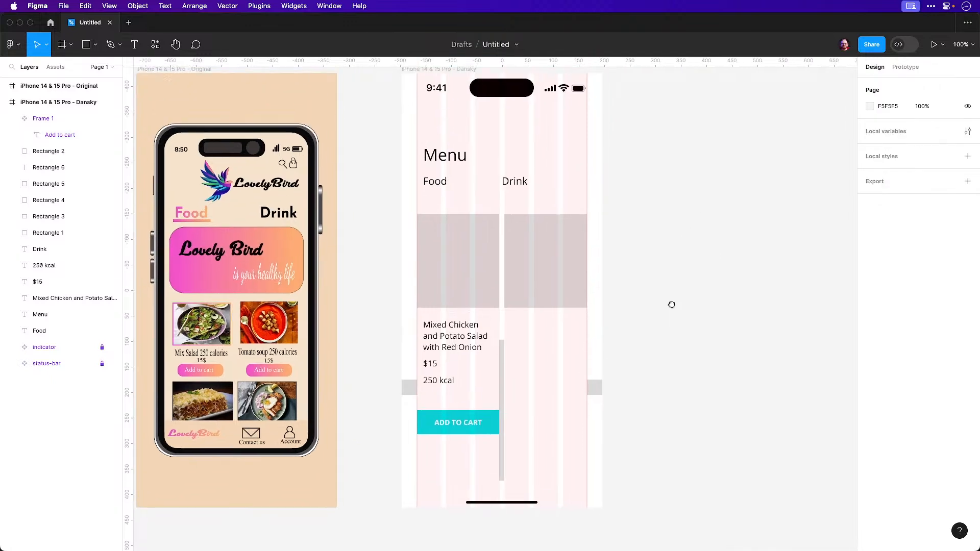
Round the Add to cart button component's corners with a radius of 8
click(479, 433)
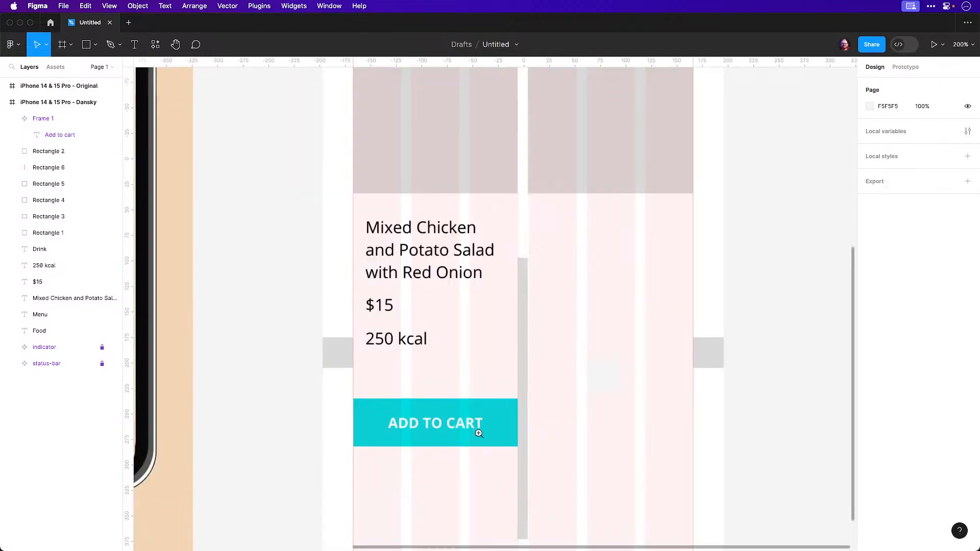
click(506, 414)
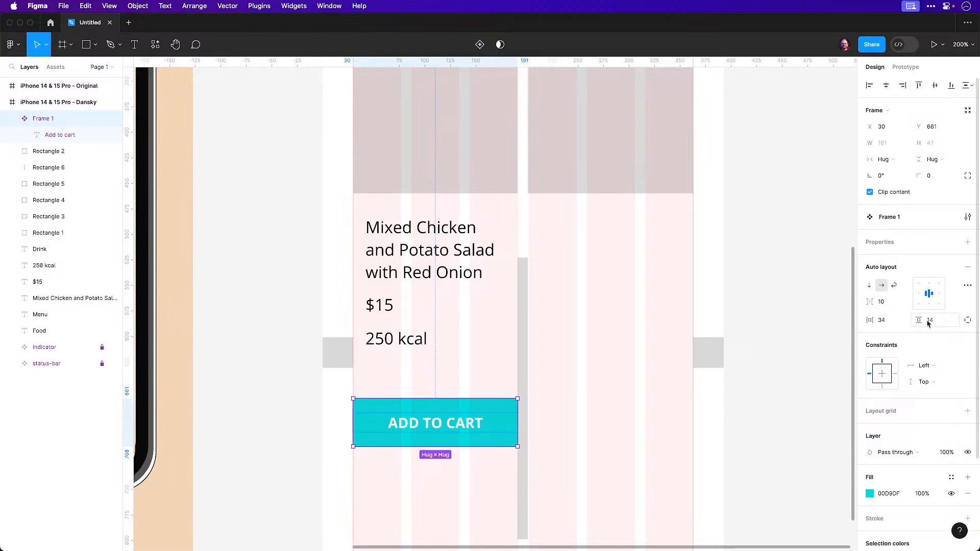
click(935, 176)
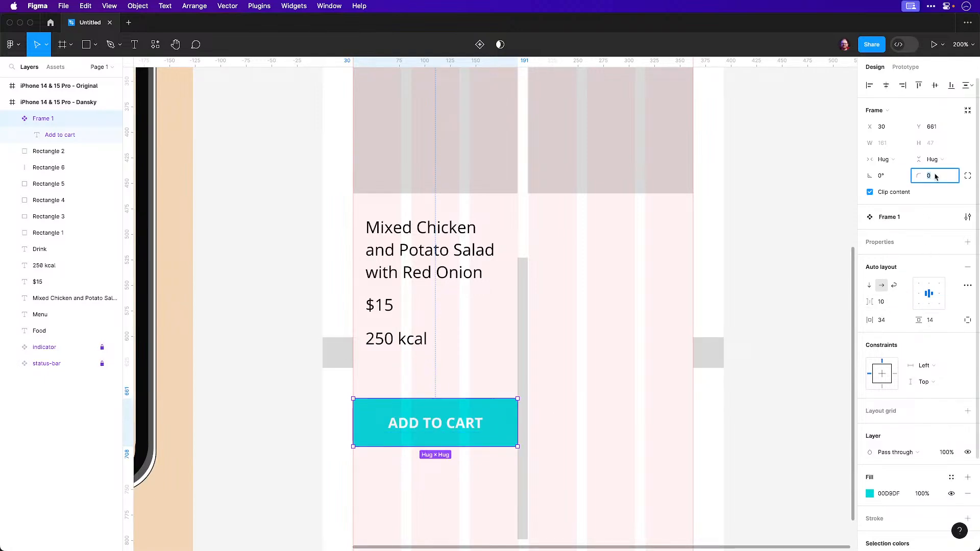
text(8)
key(Return)
click(793, 215)
Move the first dish's name slightly up, closer to the image placeholder above it
key(super+minus)
key(space)
drag(669, 218, 627, 309)
scroll(435, 382, up, 5)
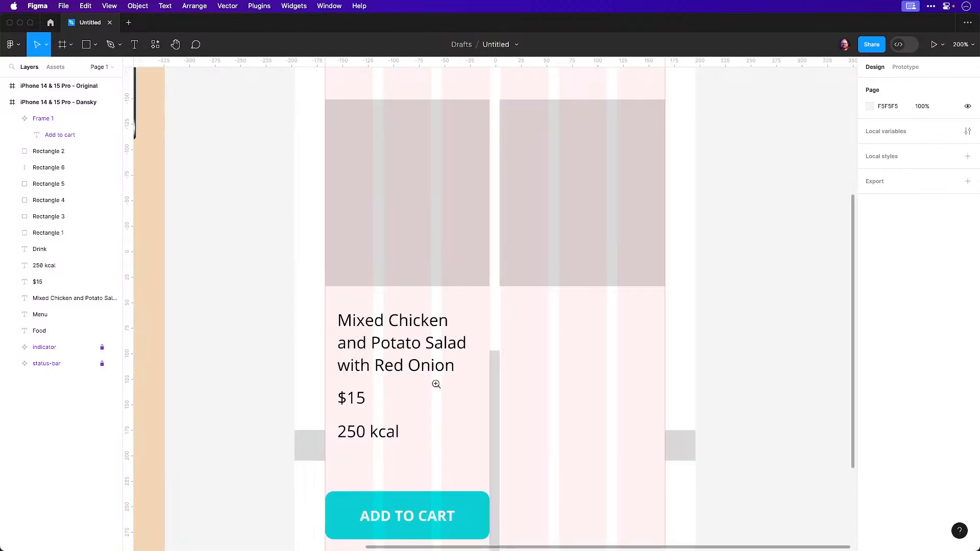
click(403, 345)
mouse_move(402, 345)
mouse_down()
mouse_move(386, 345)
mouse_move(404, 337)
mouse_up()
Try resizing the first dish's image placeholder to a shorter 161 × 123 rectangle
click(412, 250)
scroll(411, 250, down, 1)
key(space)
drag(425, 233, 524, 359)
key(super+z)
key(super+z)
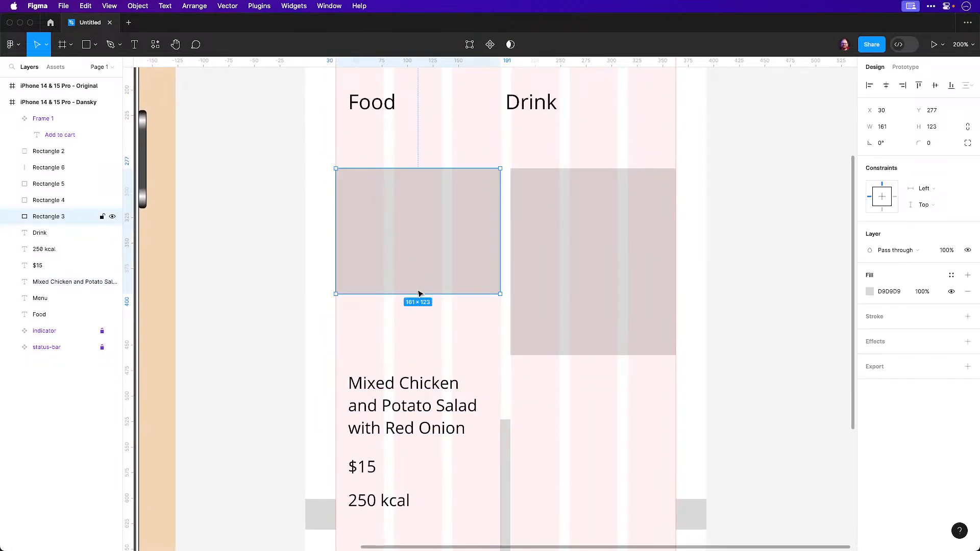
drag(417, 295, 424, 359)
key(super+z)
Move the first dish's name up over its 161 × 249 background rectangle and duplicate that rectangle
click(426, 387)
drag(432, 434, 433, 394)
click(408, 251)
key(super+d)
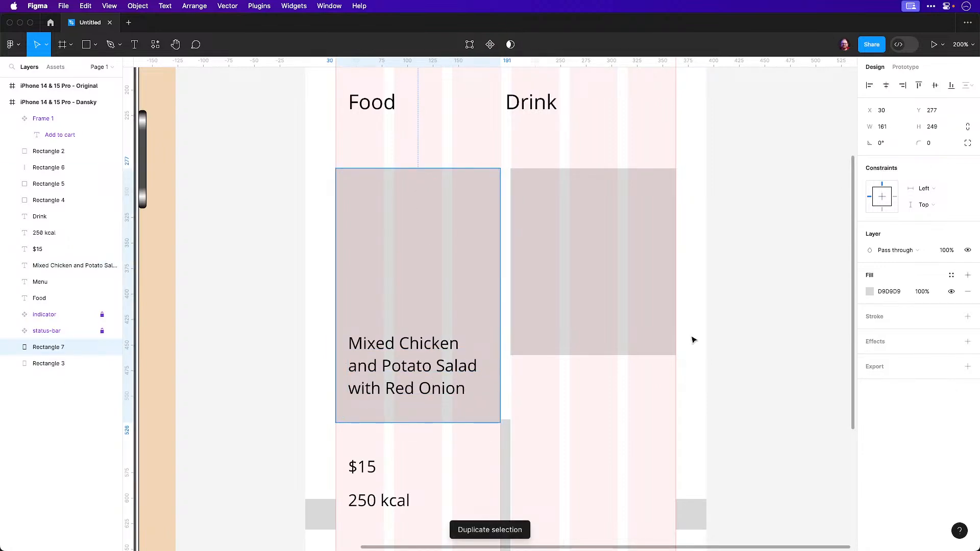
Inset the duplicated rectangle within the first card by sizing it to 141 × 239 and offsetting it 10 px right and down
click(896, 130)
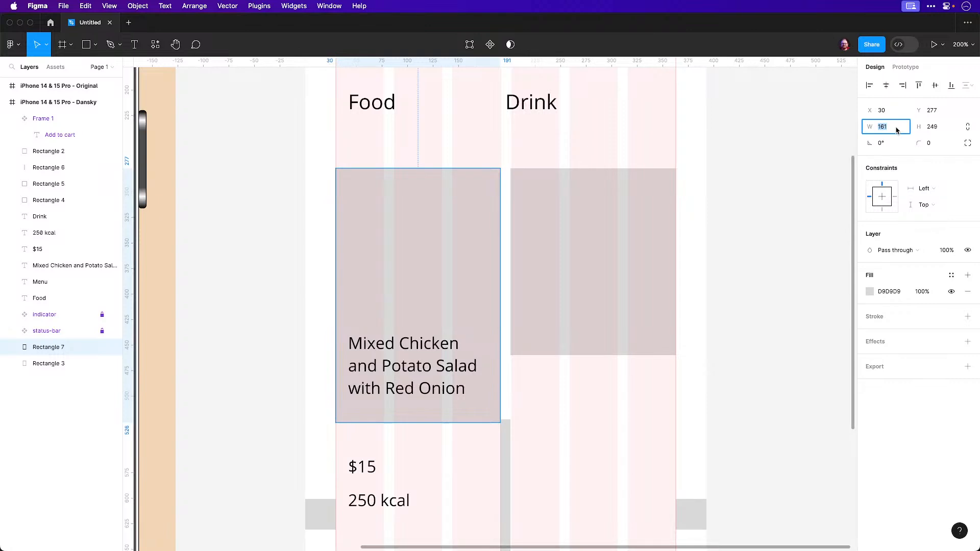
key(Right)
text(-20)
key(Return)
key(shift+Right)
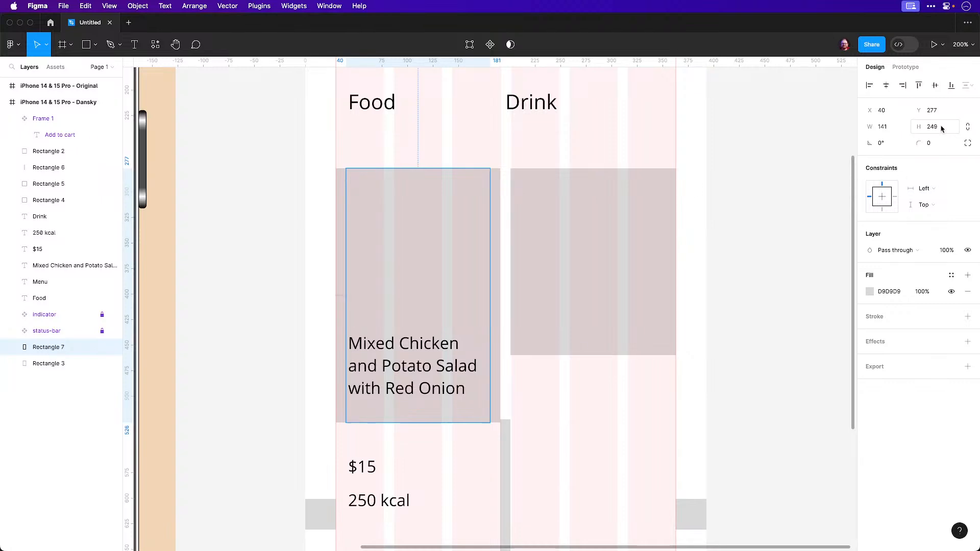
click(940, 130)
key(Right)
text(-10)
key(Return)
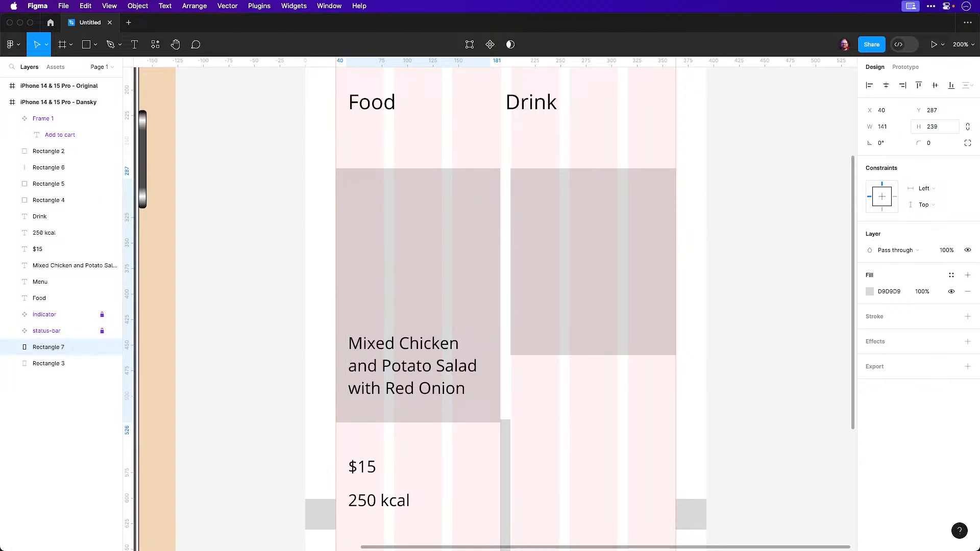
Fill the inset rectangle with the darker grey A6A6A6 and shorten it to 142 high, ending above the dish's name
click(870, 292)
drag(740, 330, 708, 338)
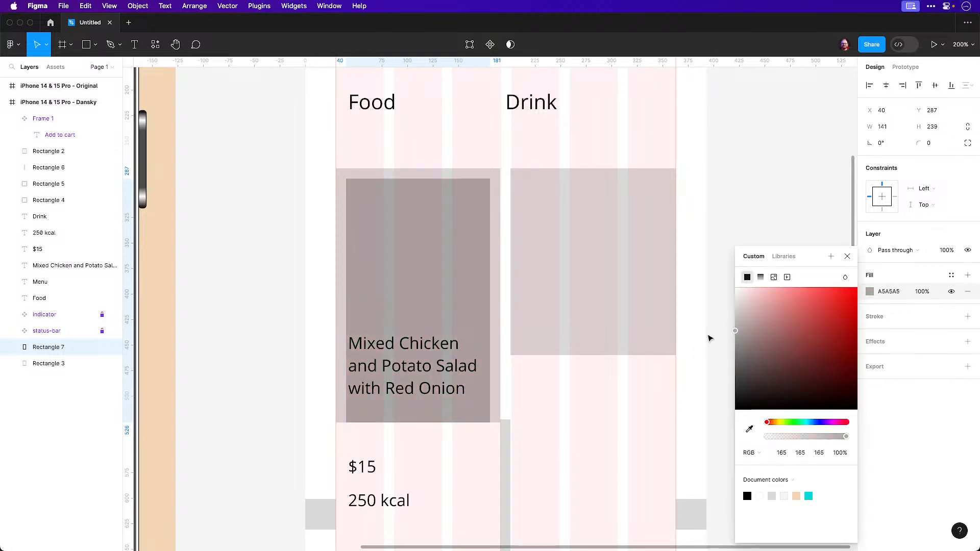
drag(418, 422, 417, 324)
Round the corners of both the dark inset rectangle and the card background behind it with a radius of 8
click(940, 145)
text(8)
key(Return)
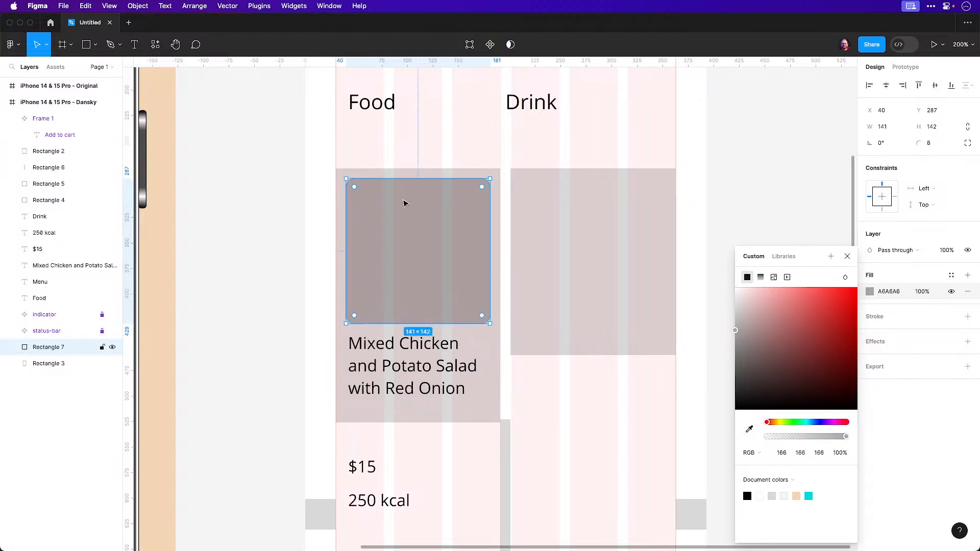
click(265, 212)
key(space)
drag(343, 285, 347, 222)
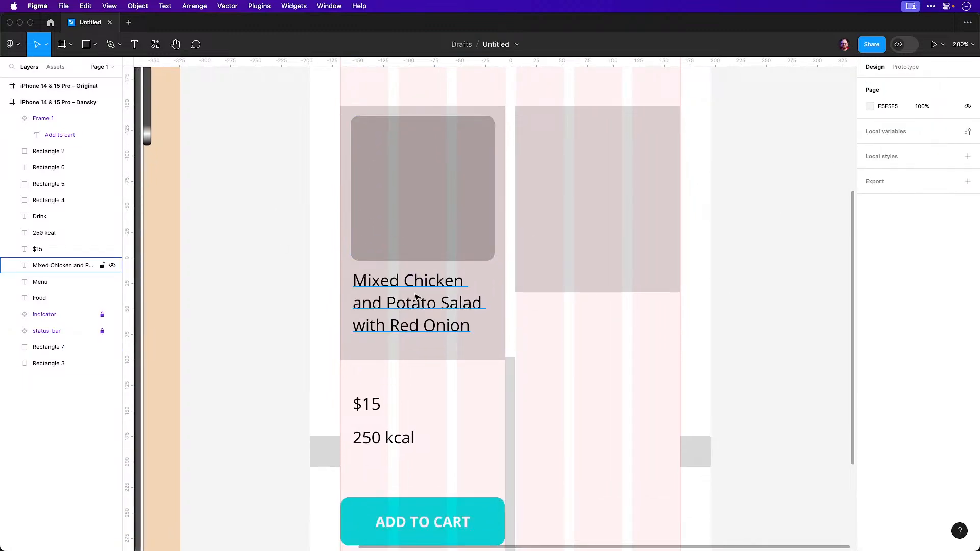
click(483, 359)
click(933, 145)
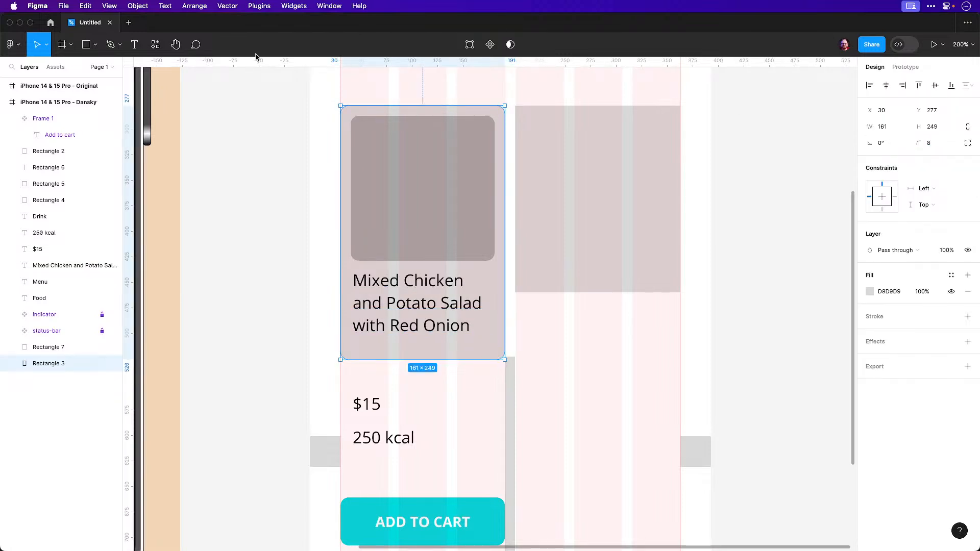
click(276, 146)
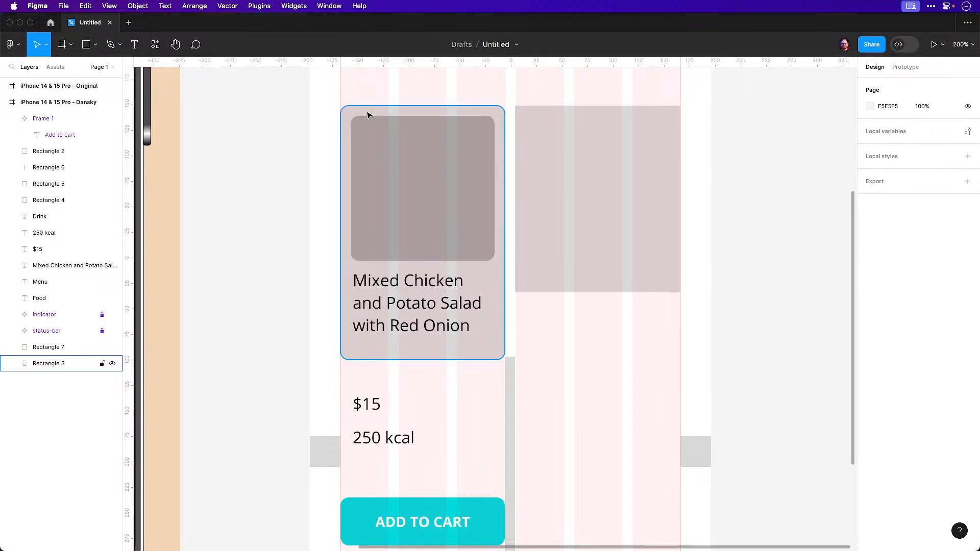
Draw a 24 × 24 guide circle near the card's upper-left corner and fill it with FF1A1A at 50% opacity
scroll(355, 112, up, 10)
scroll(376, 162, up, 3)
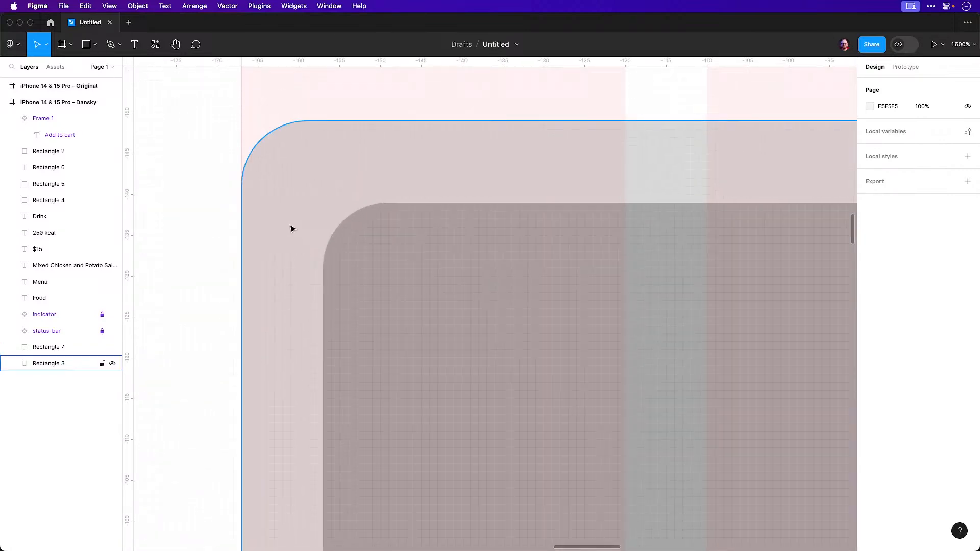
click(96, 45)
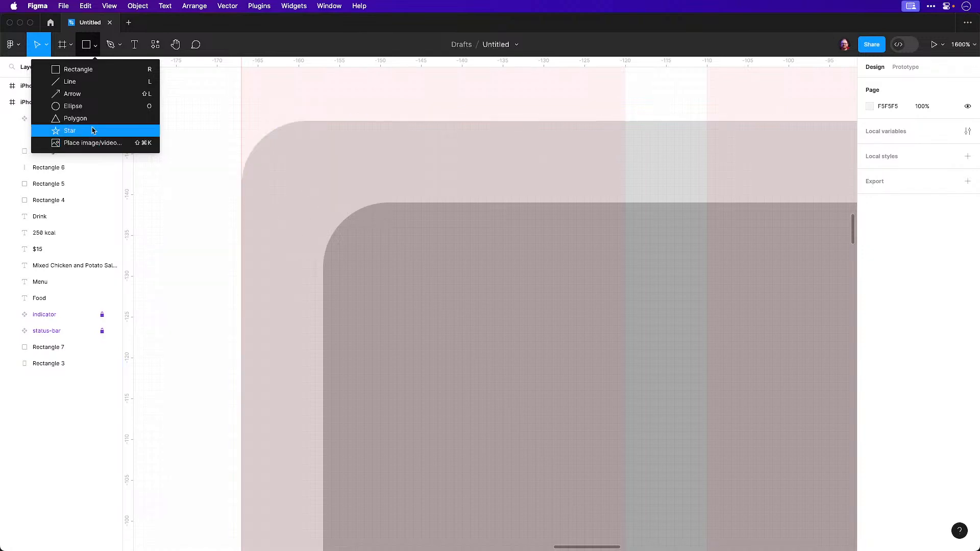
click(73, 106)
drag(299, 186, 453, 385)
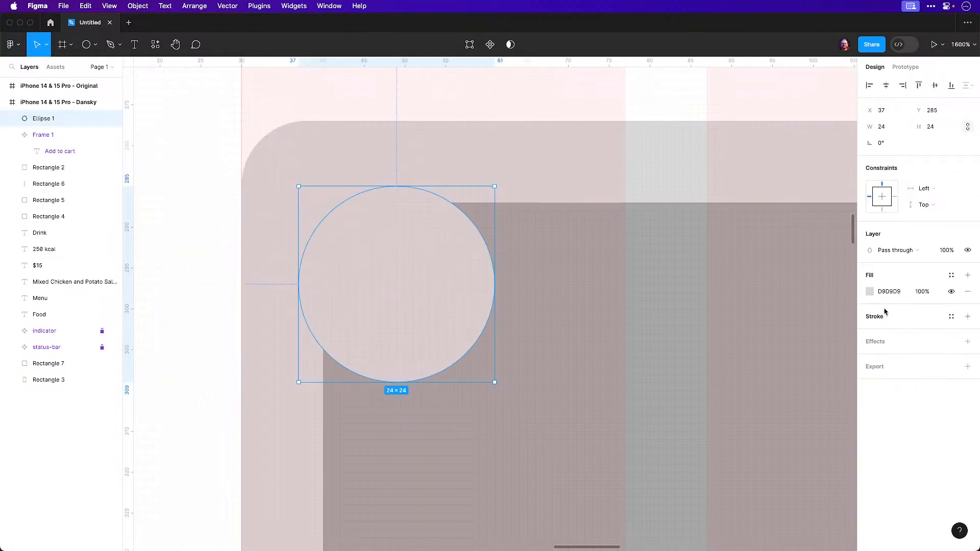
click(869, 291)
click(845, 289)
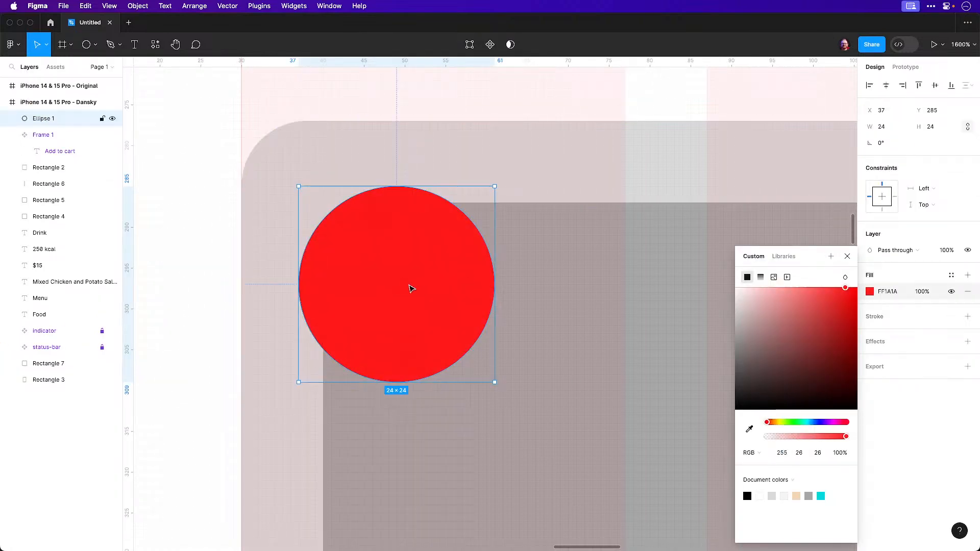
drag(405, 284, 421, 308)
click(927, 295)
click(927, 295)
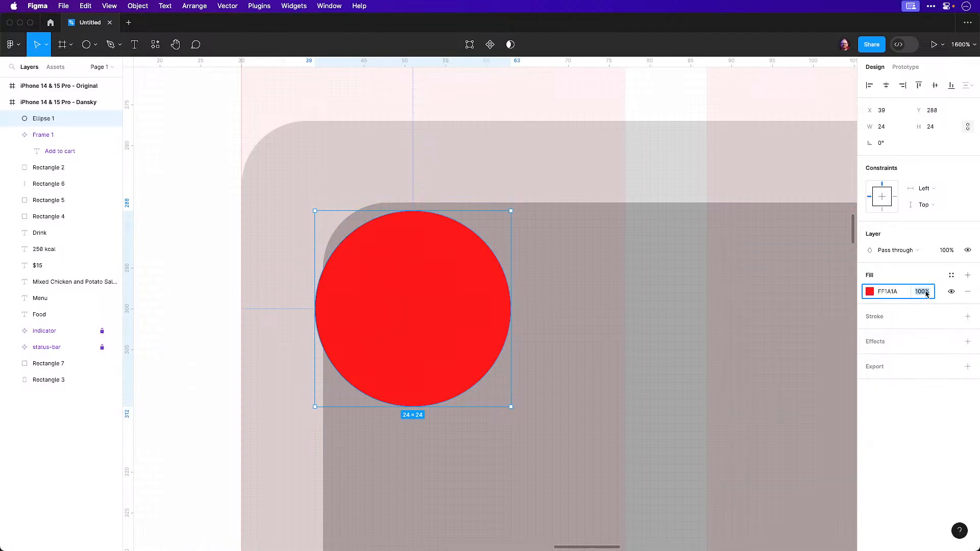
text(50)
key(Return)
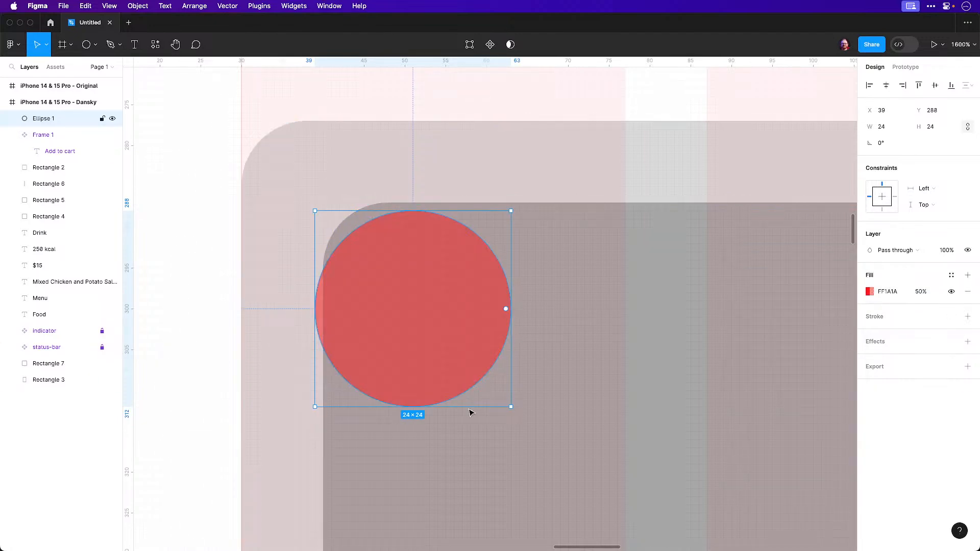
Fit the red circle to the inset rectangle's rounded corner at 16 × 16 and duplicate it as a concentric 36 × 36 circle
drag(510, 408, 446, 341)
drag(412, 305, 421, 301)
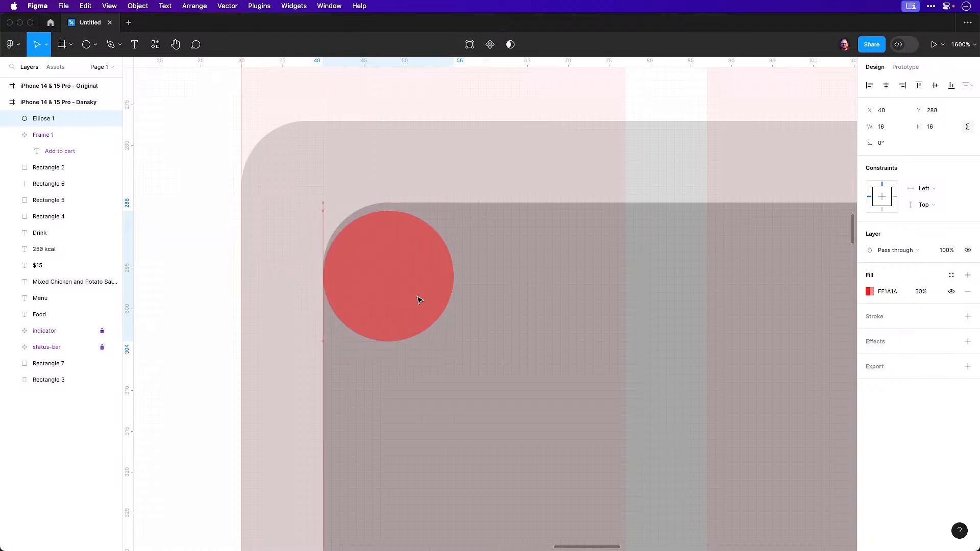
drag(457, 208, 461, 203)
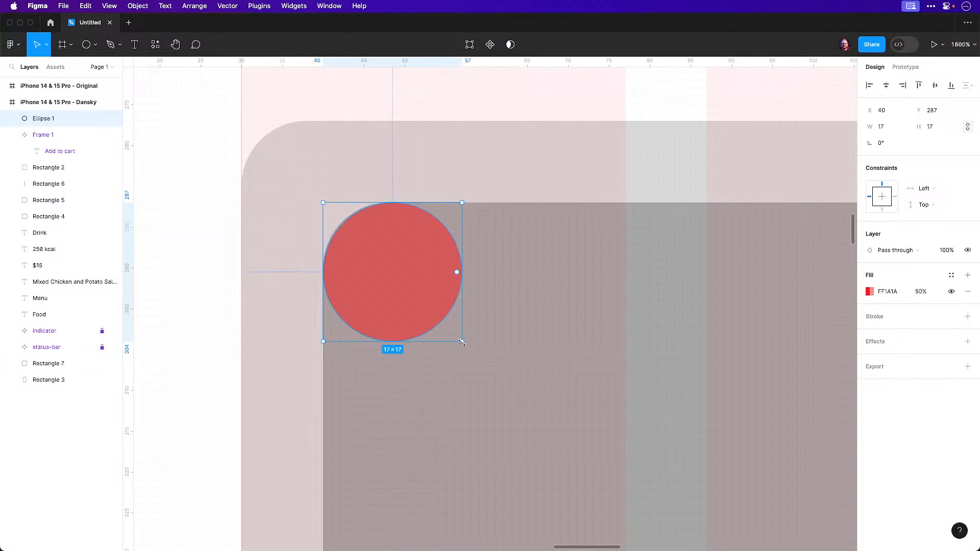
drag(462, 341, 453, 335)
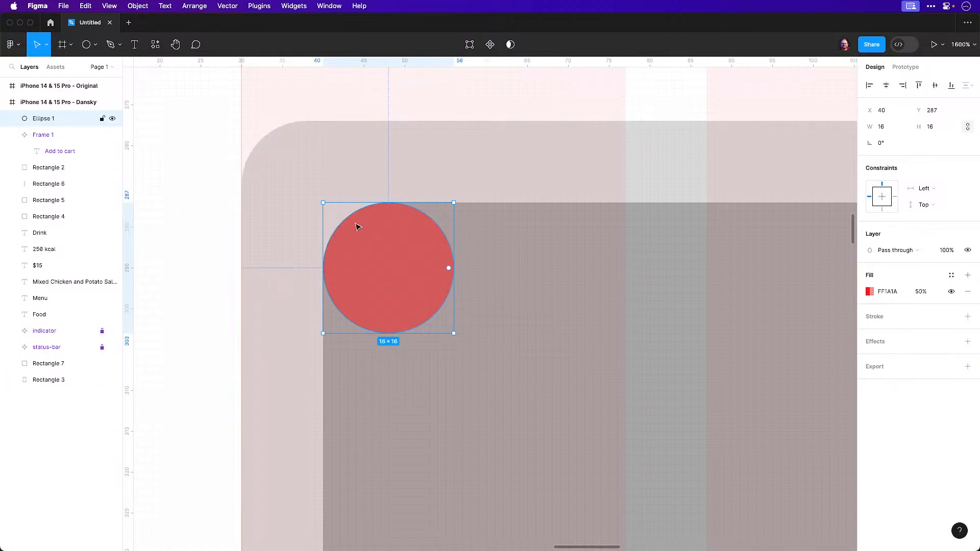
key(super+d)
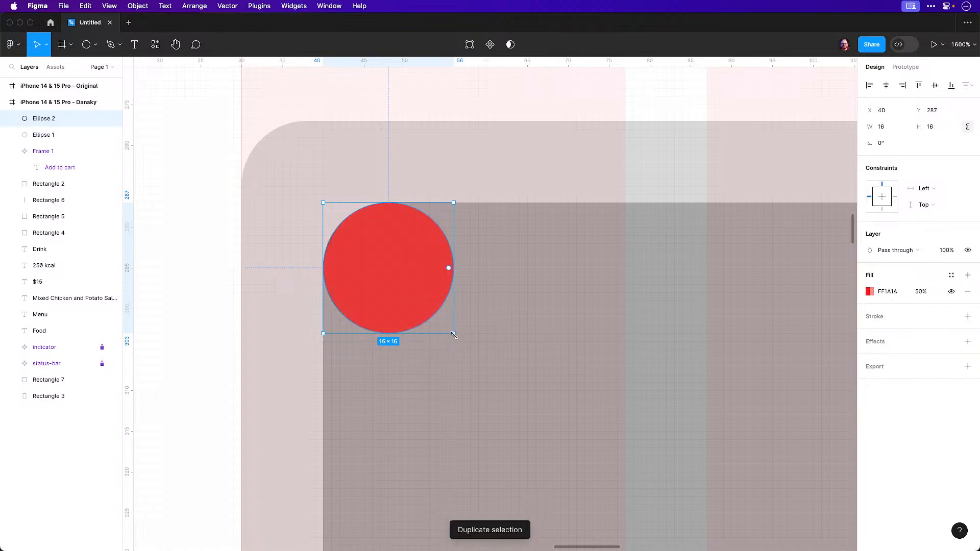
drag(455, 334, 535, 414)
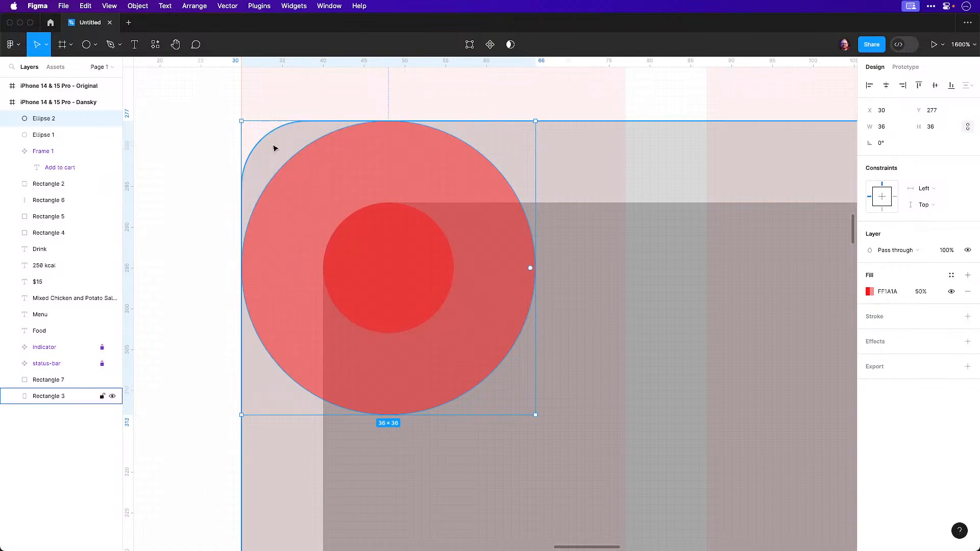
Increase the card background's corner radius to 18 so its curve follows the larger guide circle
click(262, 164)
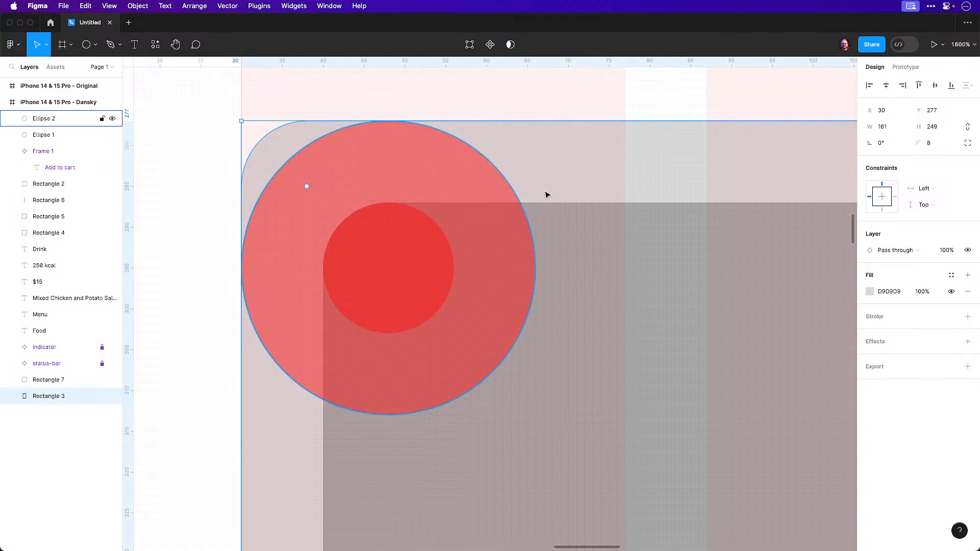
click(931, 143)
key(Up)
key(Up)
key(Up)
key(Up)
key(Up)
key(Up)
key(Up)
key(Up)
key(Up)
key(Up)
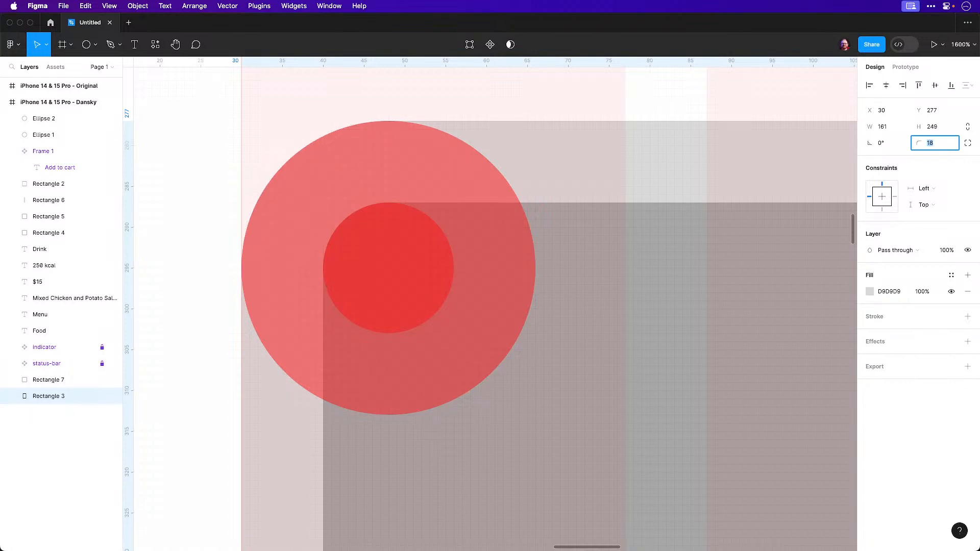
click(203, 244)
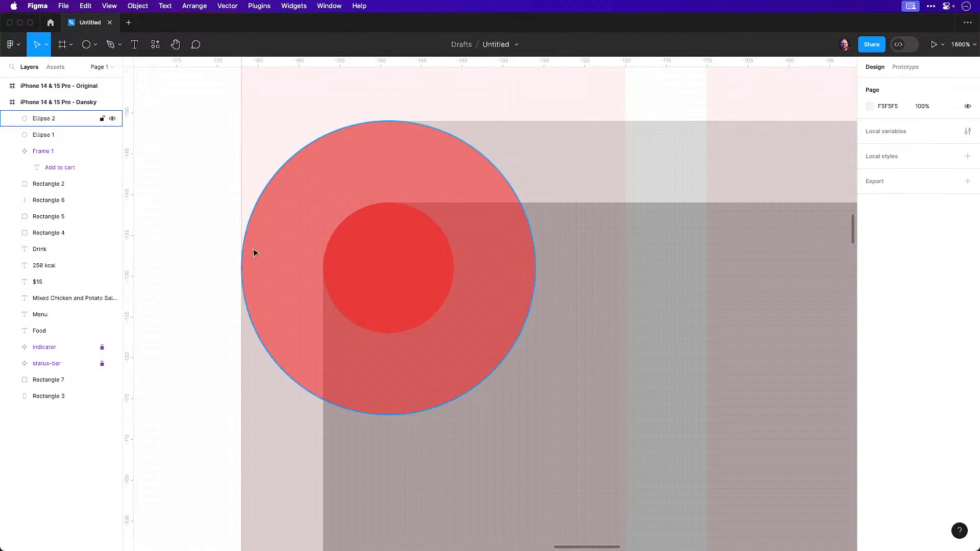
Delete both red guide circles from the card's corner
click(289, 218)
key(Delete)
click(389, 278)
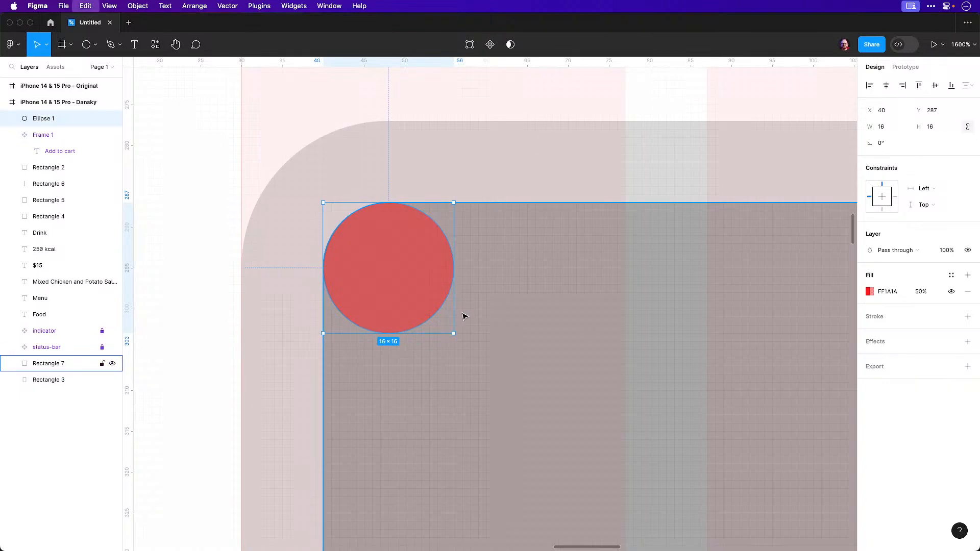
key(Delete)
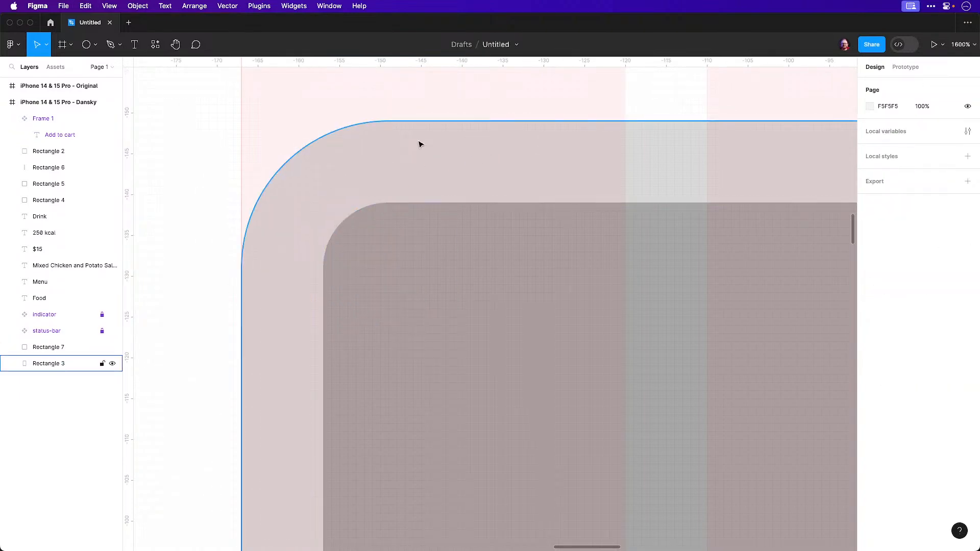
Examine how the original screen arranges its food images, names, prices and buttons, and compare that with the new card
key(minus)
key(minus)
key(minus)
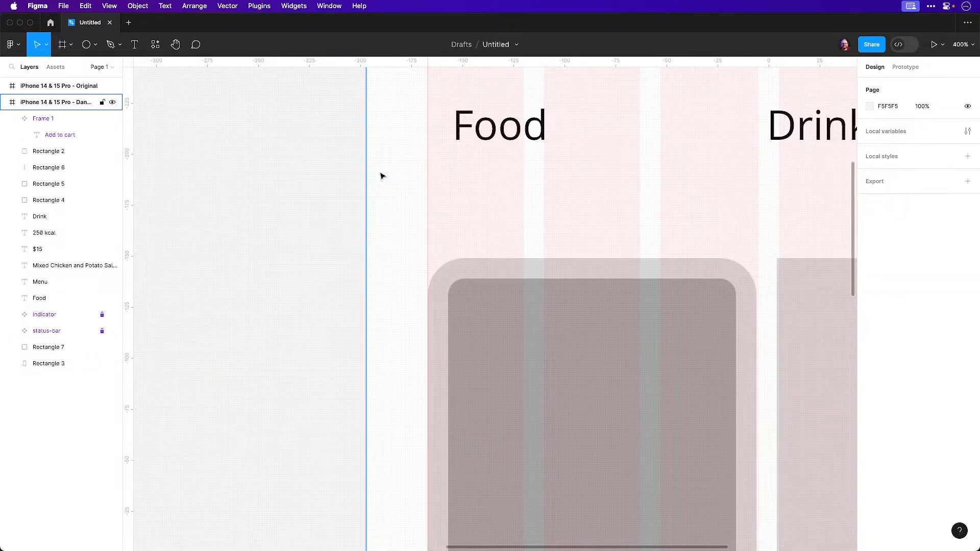
scroll(380, 179, down, 3)
scroll(380, 179, right, 3)
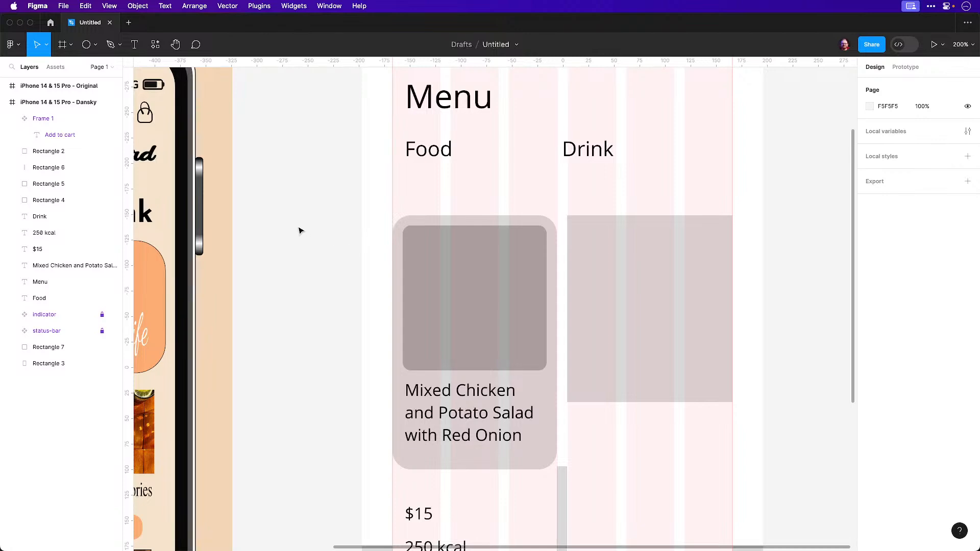
scroll(300, 282, left, 6)
scroll(300, 283, down, 3)
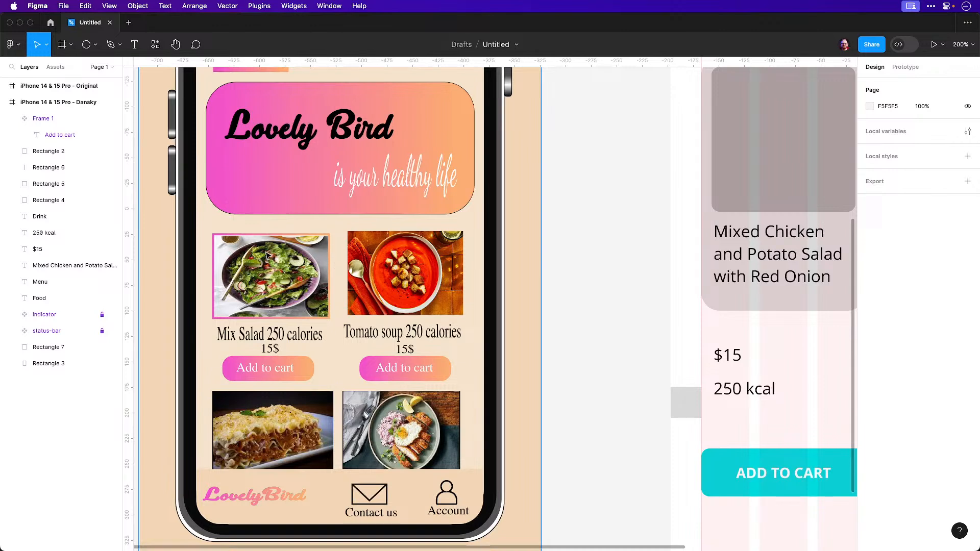
scroll(567, 256, right, 5)
scroll(590, 193, up, 2)
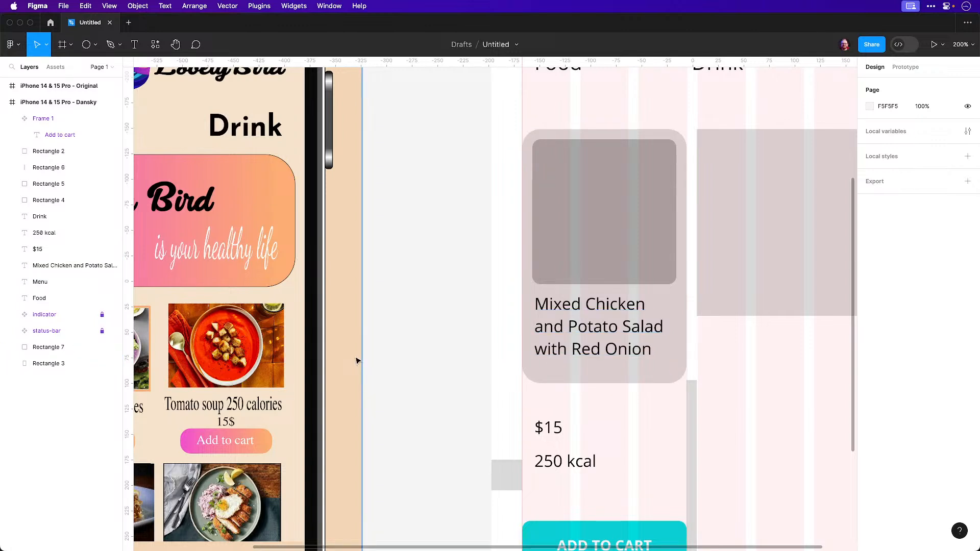
scroll(339, 365, left, 4)
scroll(338, 366, down, 3)
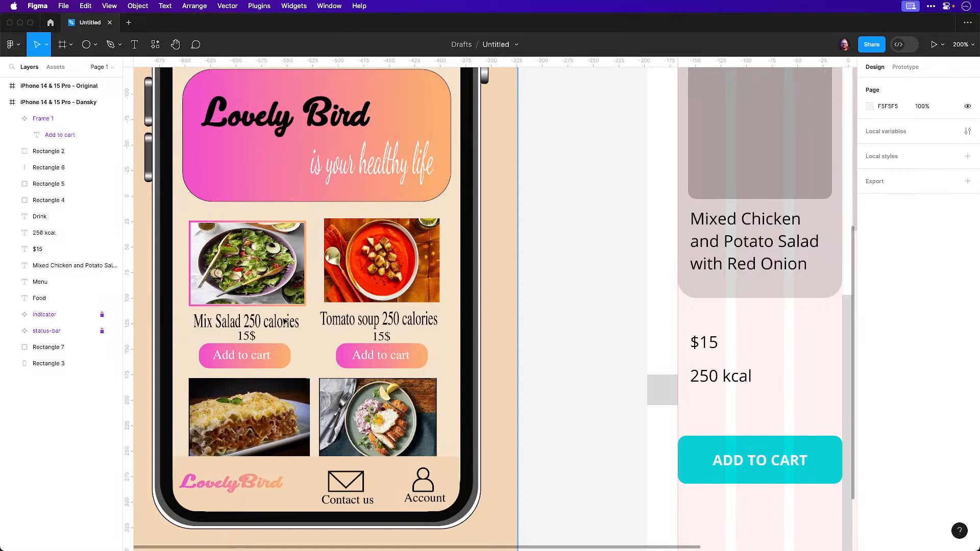
scroll(542, 317, right, 5)
scroll(543, 317, up, 2)
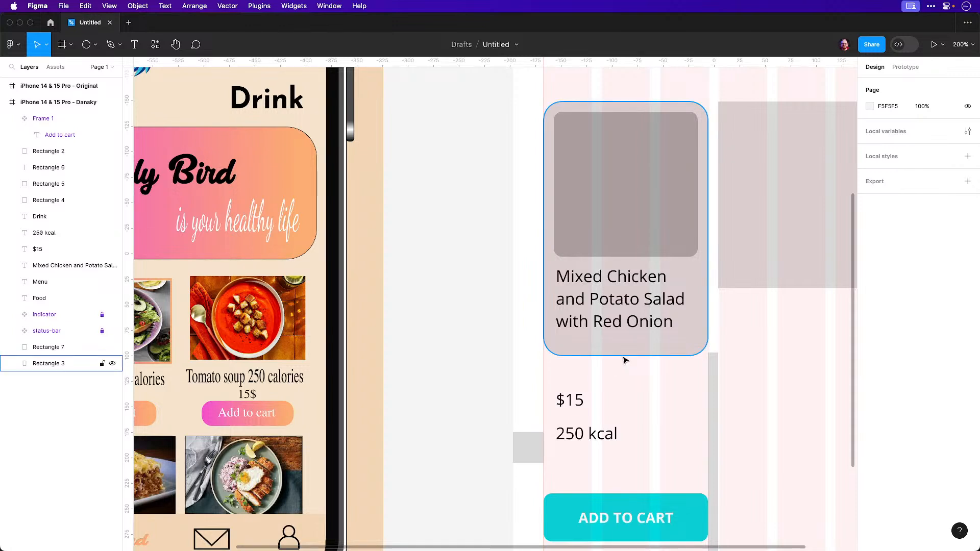
Extend the first card's background to 161 × 290 and move the $15 price and 250 kcal text inside it, below the dish's name
click(737, 304)
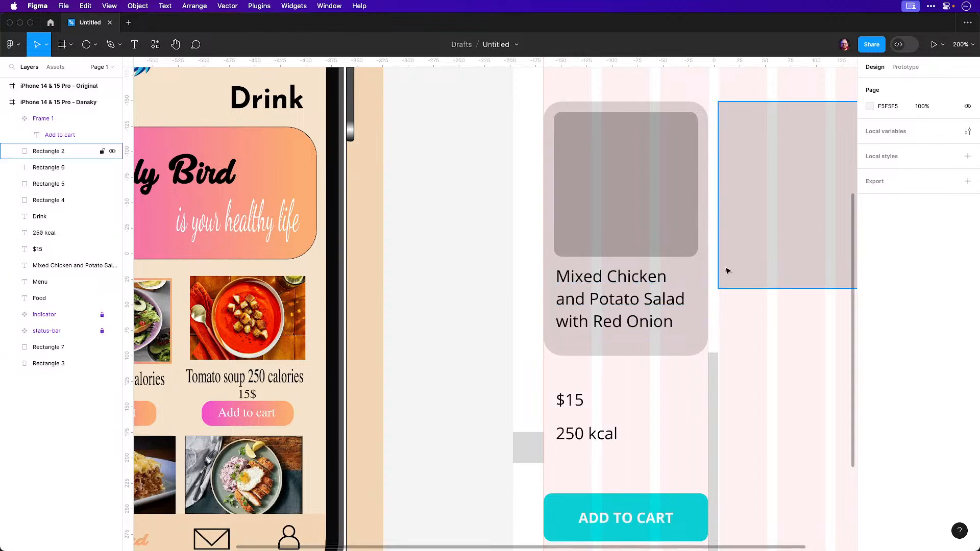
drag(634, 400, 522, 352)
drag(489, 308, 493, 442)
click(493, 398)
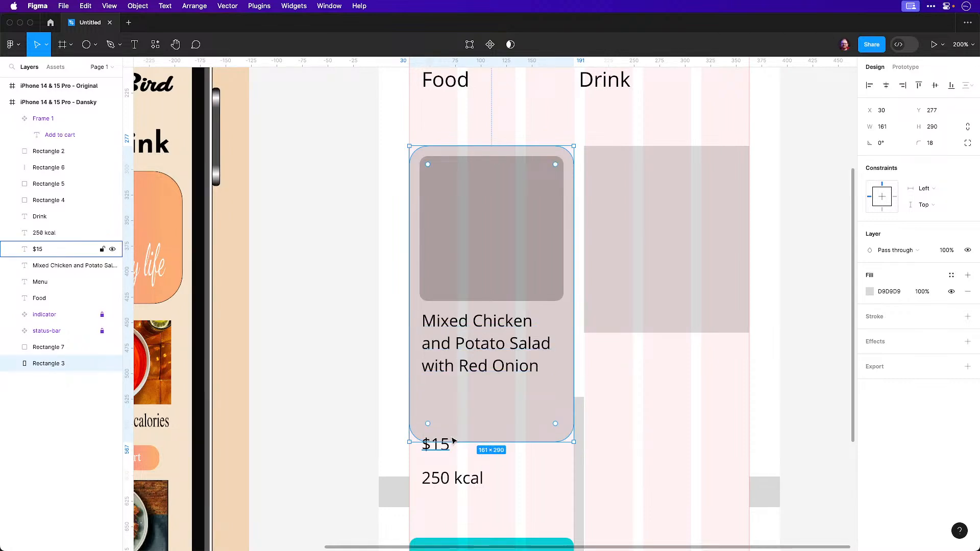
drag(445, 443, 446, 396)
drag(457, 487, 457, 427)
Reduce the font size of the card's 250 kcal text to 13
click(932, 310)
text(14)
key(Return)
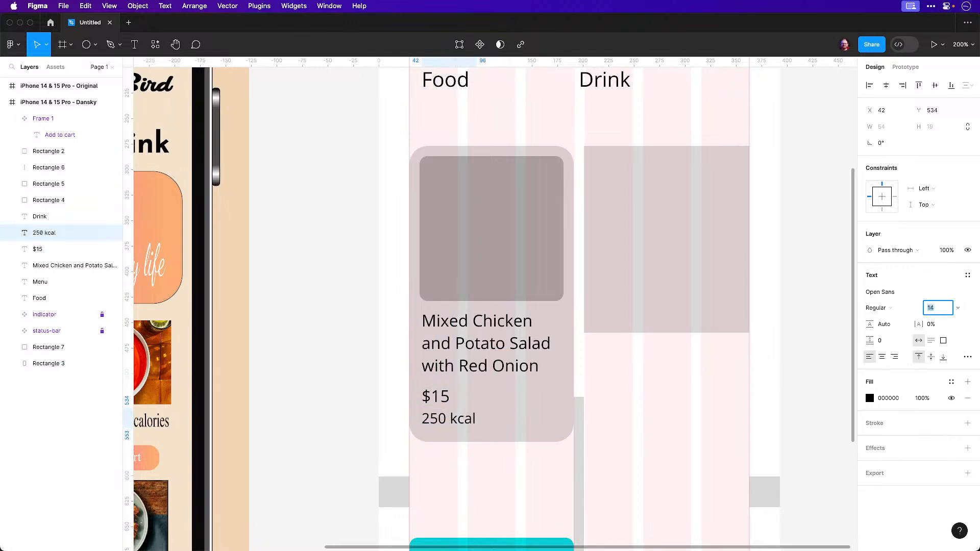
key(Down)
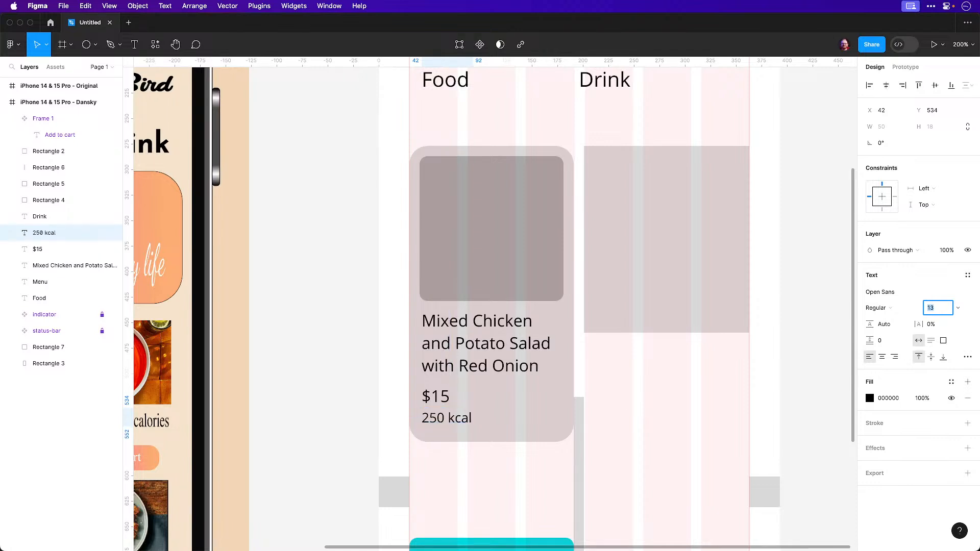
click(962, 310)
click(961, 310)
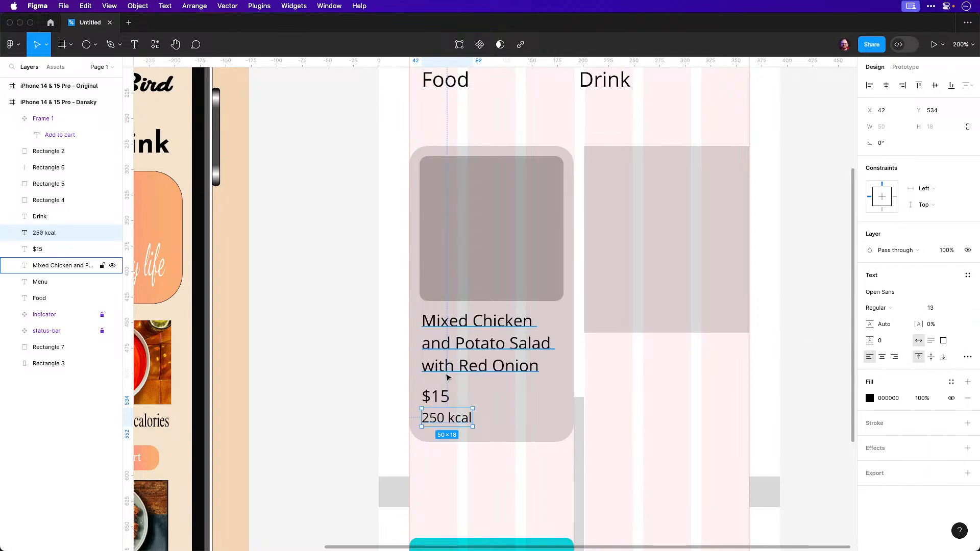
Set the $15 price's font size to 20 and move the 250 kcal text up beside it, at X 81 and Y 518
click(326, 395)
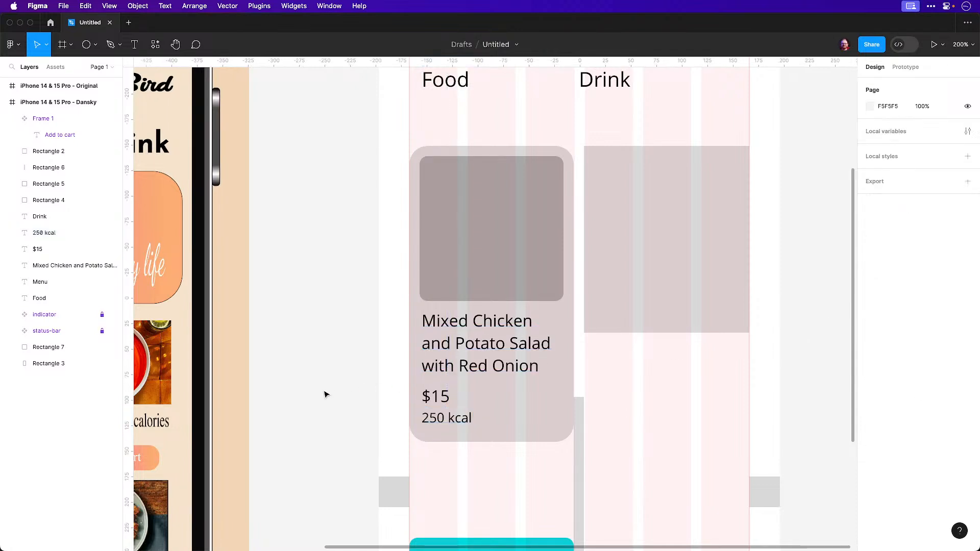
click(439, 401)
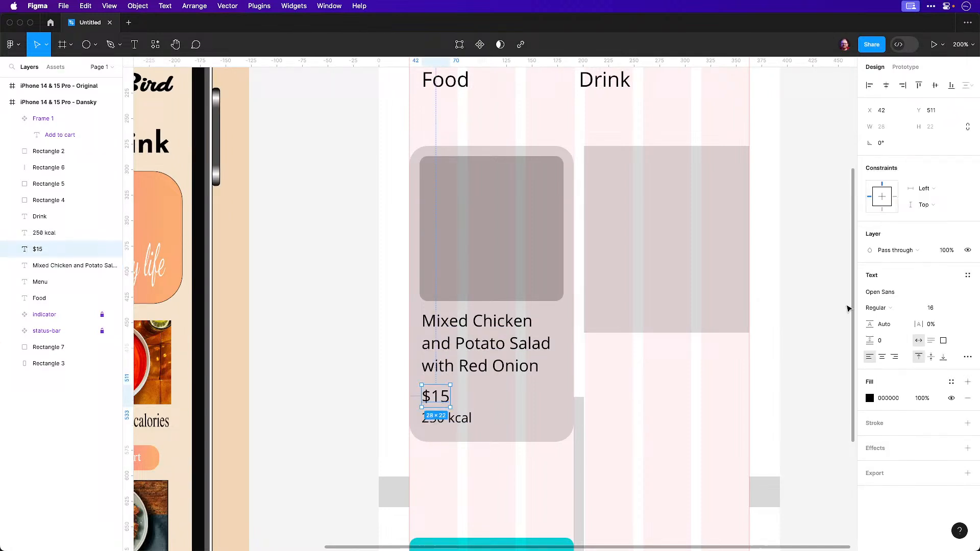
click(959, 309)
click(955, 321)
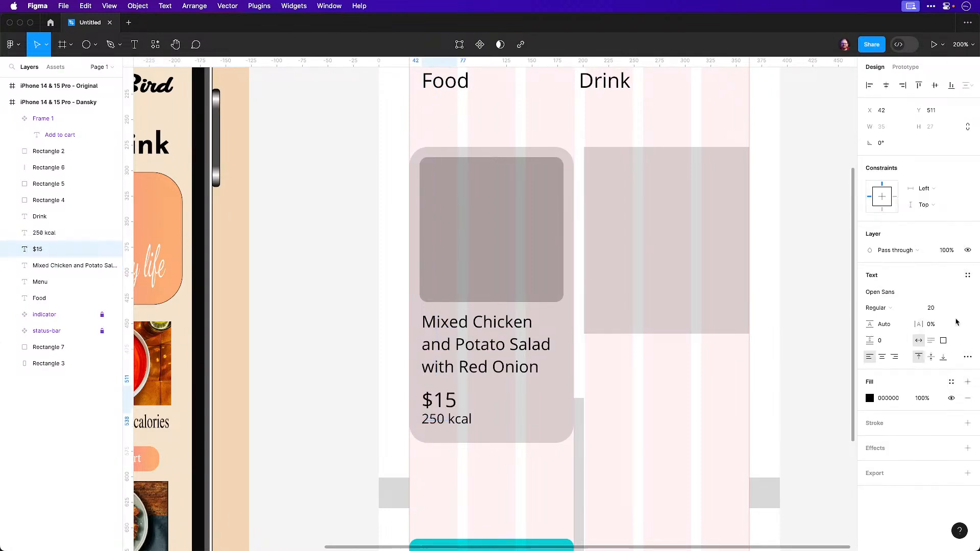
click(367, 376)
click(466, 421)
drag(466, 421, 501, 408)
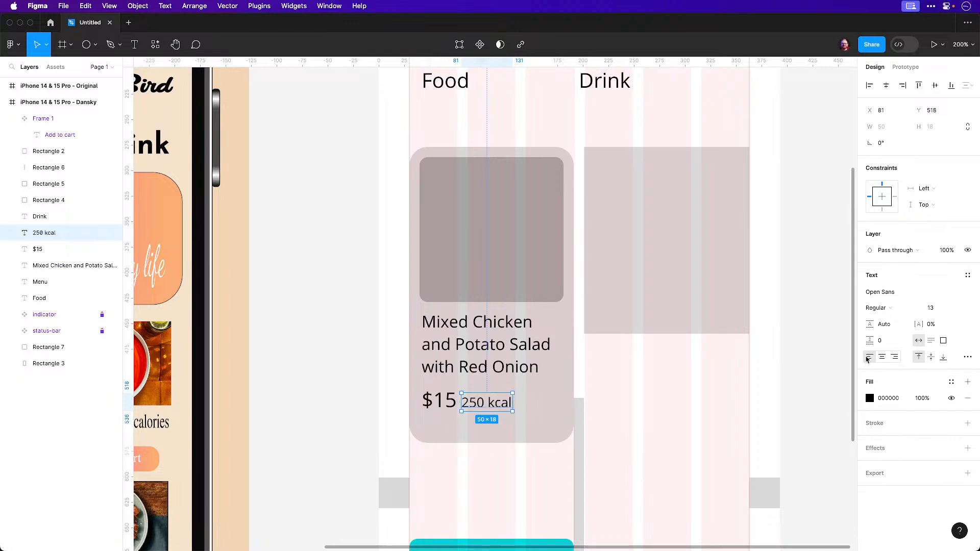
Align the left edge of the dish's name with the left edge of the card's image placeholder
key(z)
click(494, 408)
drag(381, 402, 382, 277)
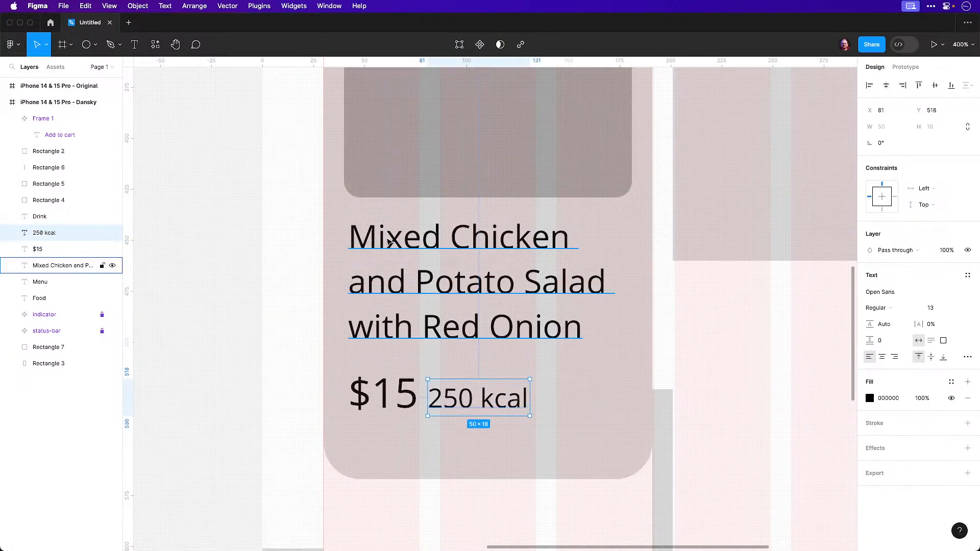
shift+click(387, 240)
shift+click(353, 184)
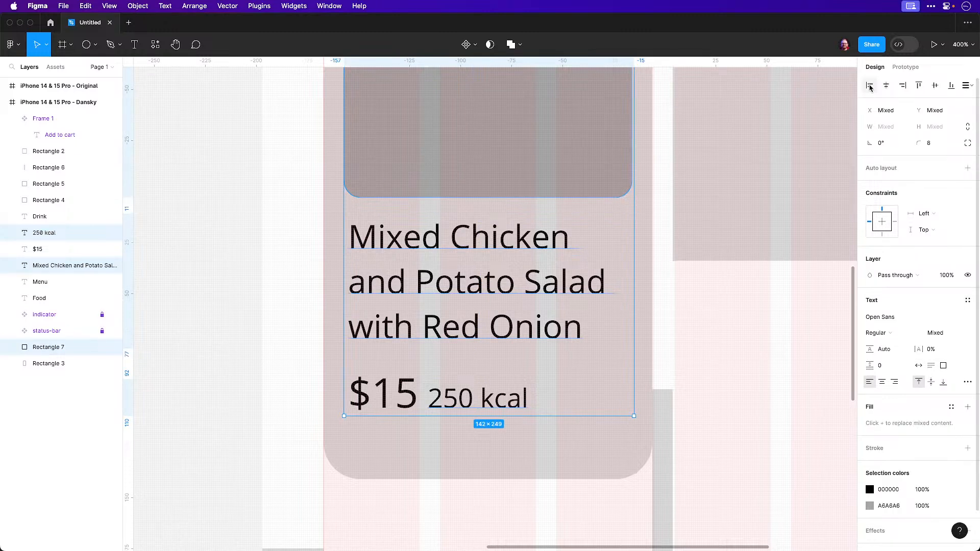
click(869, 86)
click(225, 290)
Right-align the 250 kcal text and line it up with the right edge of the image placeholder
drag(447, 412, 561, 411)
click(896, 358)
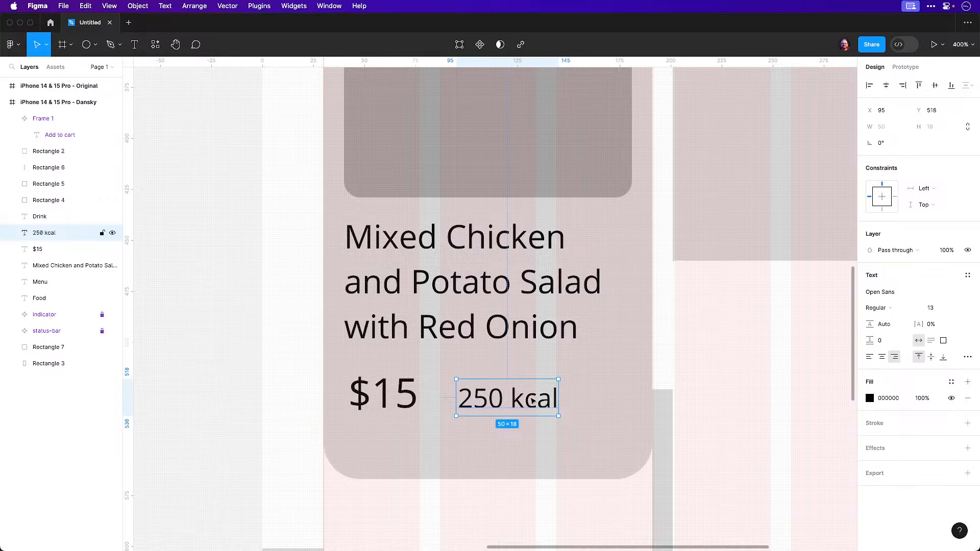
shift+click(51, 347)
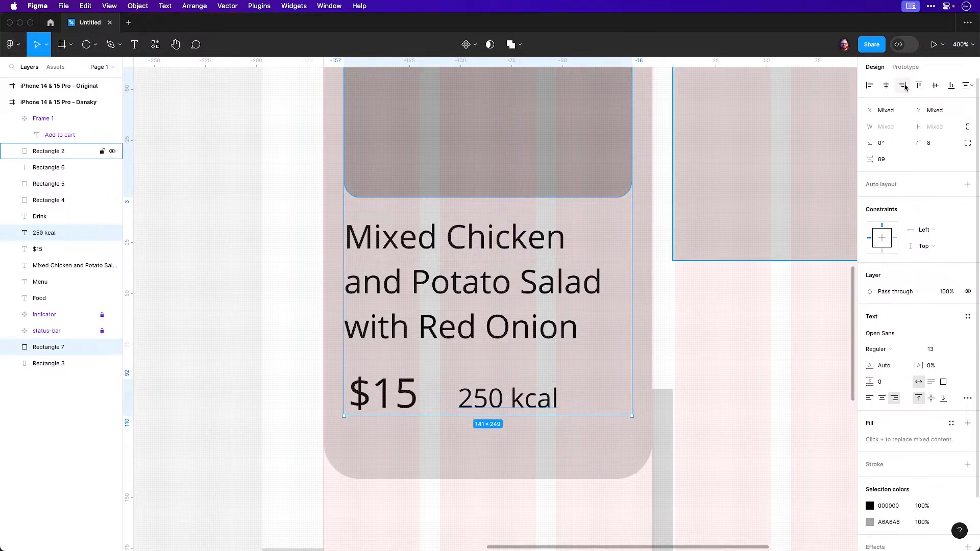
click(904, 86)
Try aligning the bottom edges of the $15 price and the 250 kcal text, and moving the calorie text closer to the price
click(383, 393)
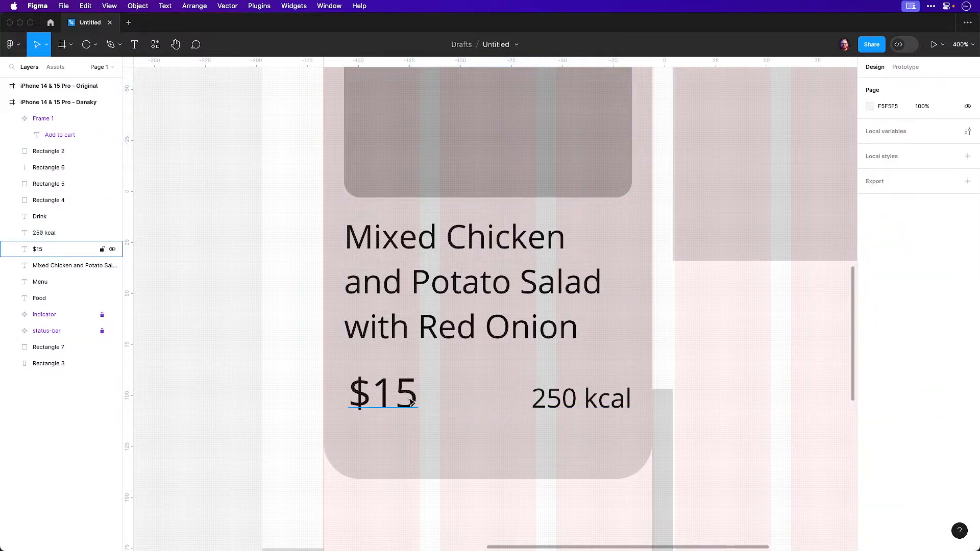
shift+click(545, 401)
click(951, 85)
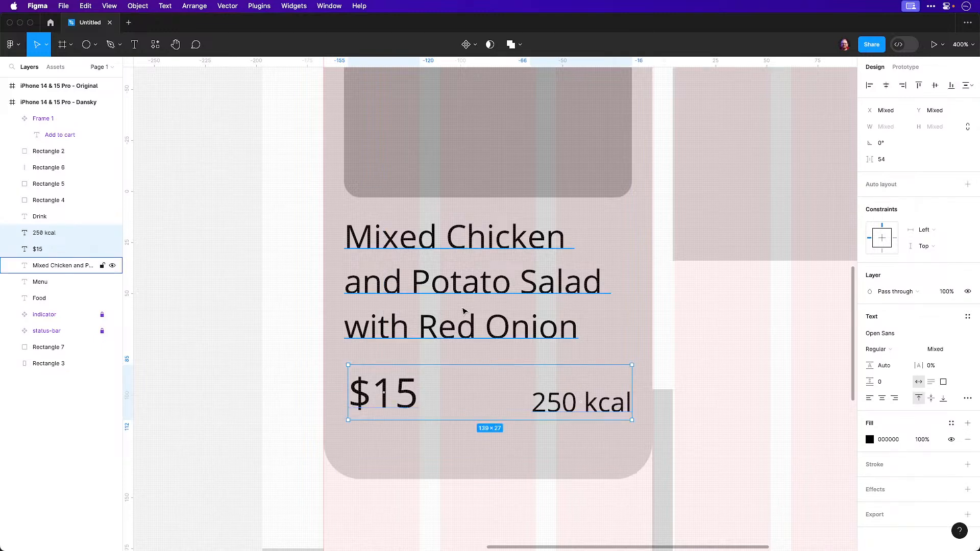
key(super+z)
key(Escape)
drag(571, 401, 441, 400)
key(super+z)
key(Escape)
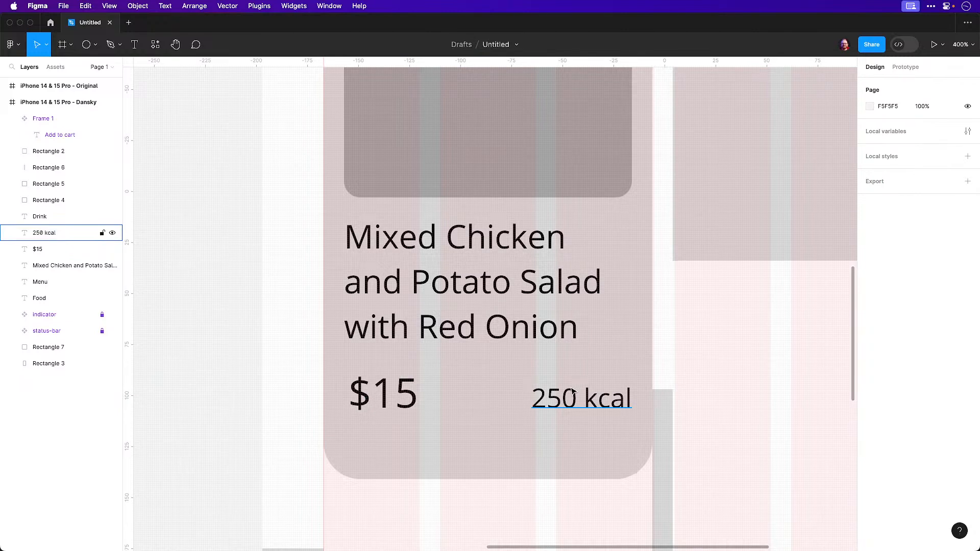
Examine the card's text arrangement and the gap between the dish's name and the price
scroll(571, 393, down, 10)
scroll(510, 328, up, 3)
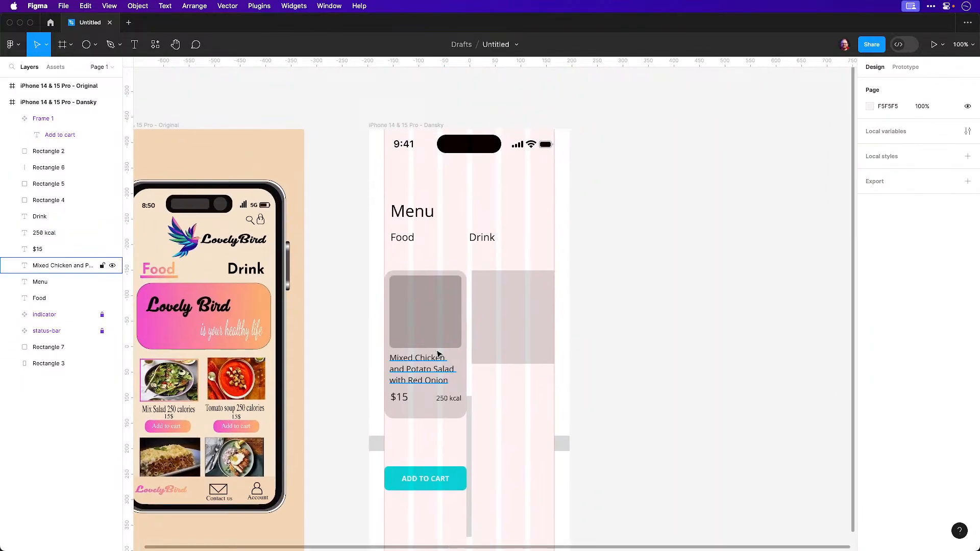
scroll(435, 394, up, 5)
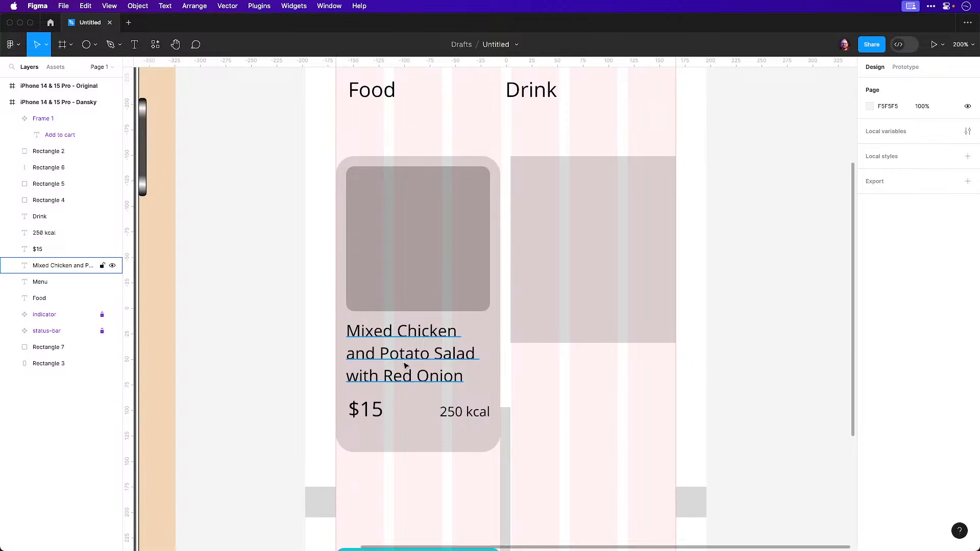
click(399, 378)
shift+click(365, 410)
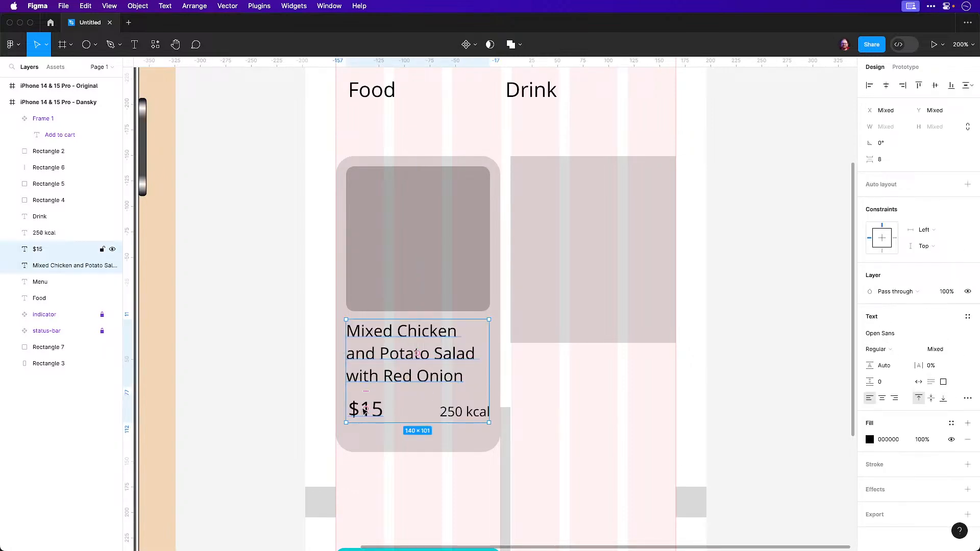
key(shift+Right)
key(shift+Left)
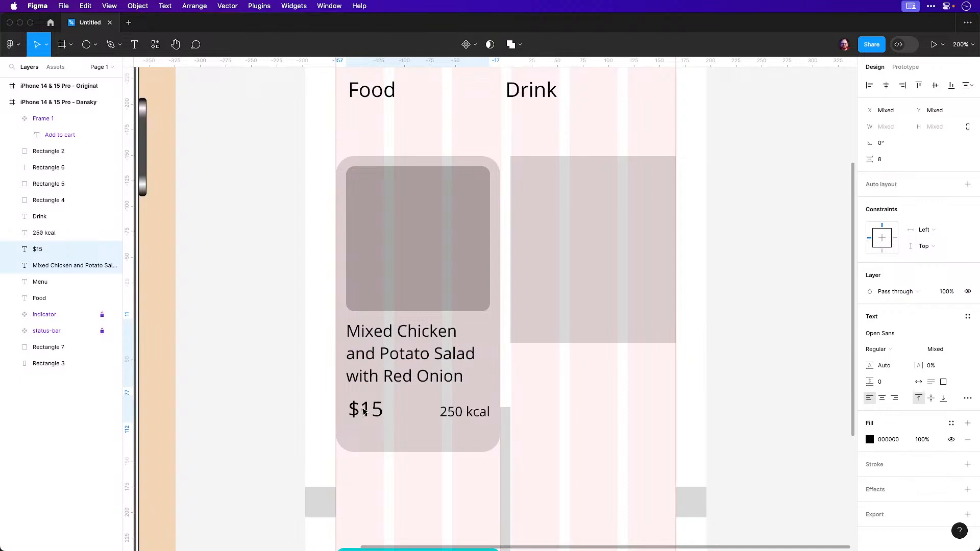
click(230, 358)
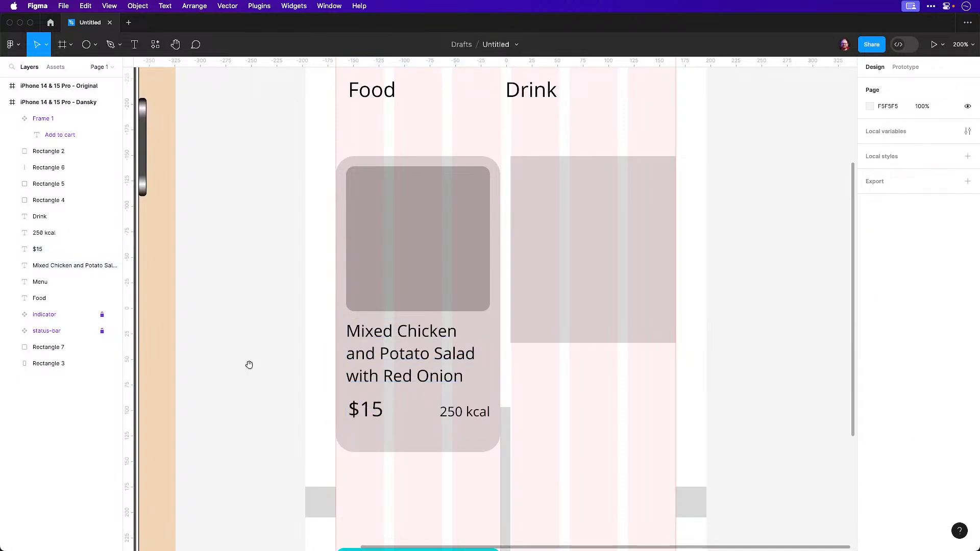
Extend the card's background to 161 × 333 and move the Add to cart button inside it, at Y 553 below the price
scroll(245, 337, down, 2)
scroll(244, 322, down, 1)
click(408, 372)
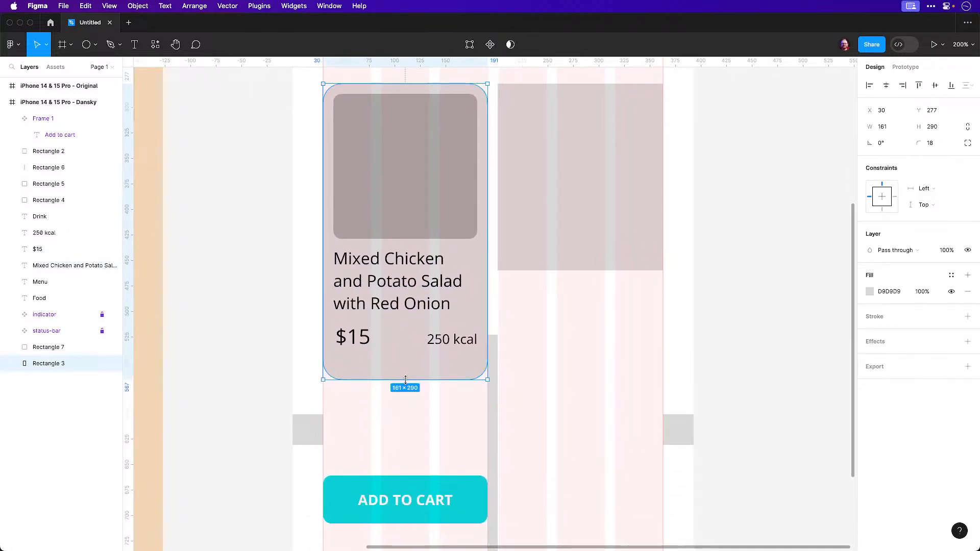
drag(403, 379, 402, 421)
drag(426, 501, 422, 392)
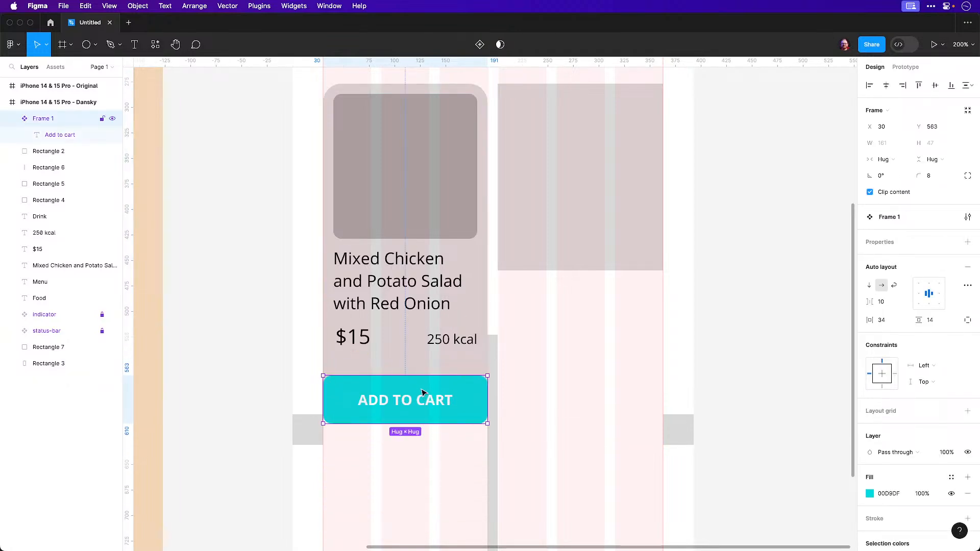
key(super+z)
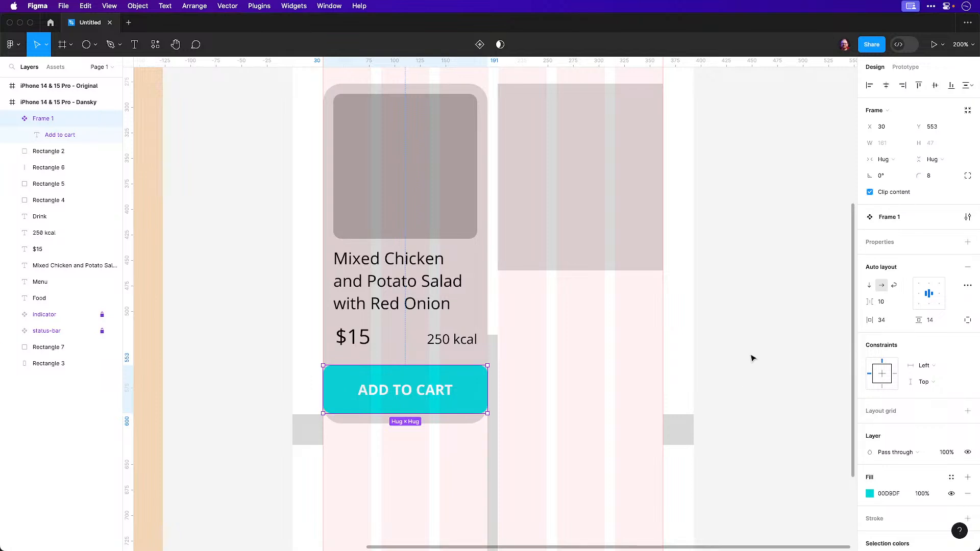
Set the Add to cart button's horizontal padding to 24 and shift the button to X 40, within the card's margins
click(893, 321)
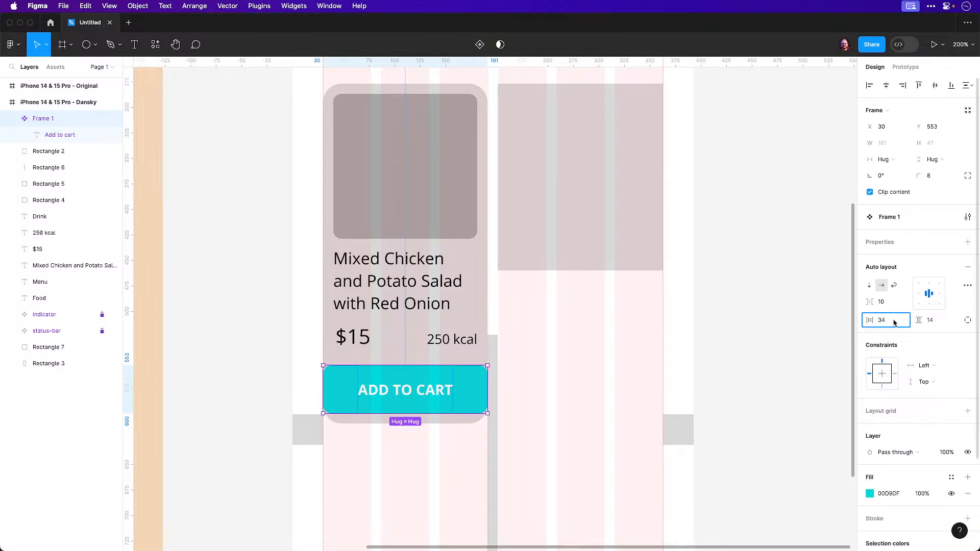
key(Return)
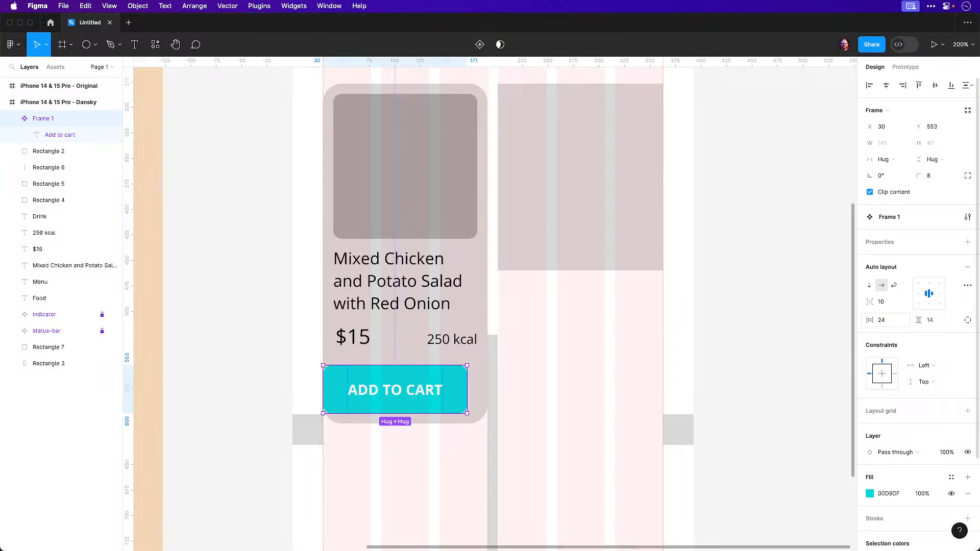
key(shift+Right)
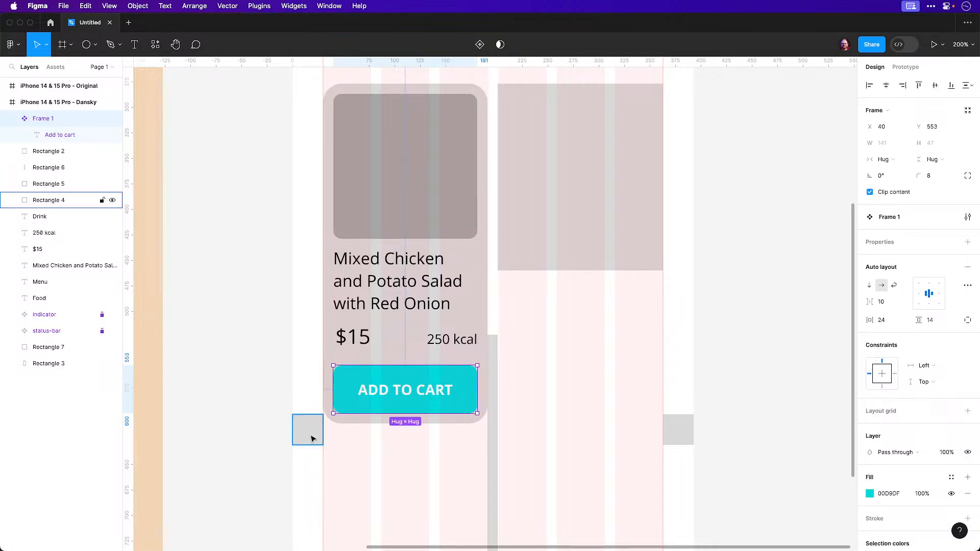
click(286, 390)
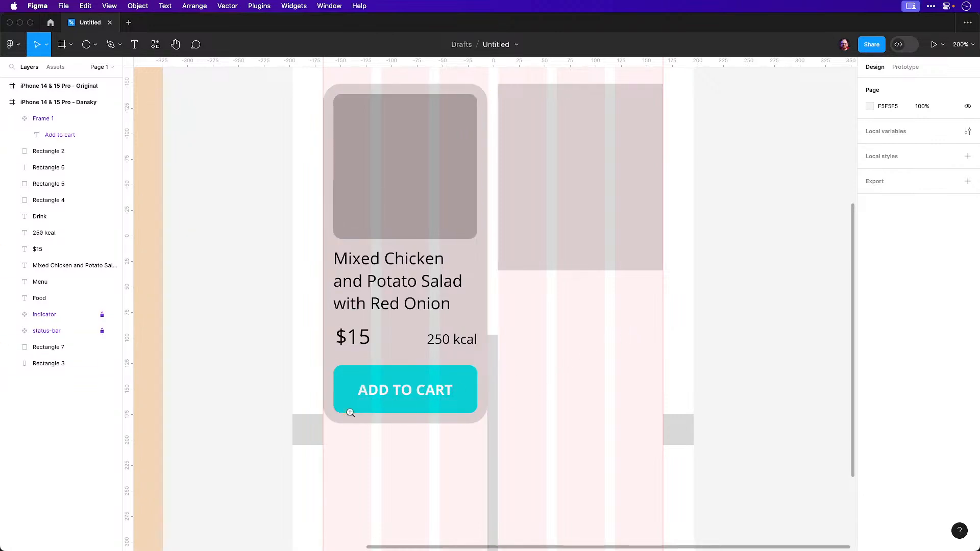
Examine the rounded corners of the button and card, and the margins around the image placeholder and button
drag(327, 405, 357, 434)
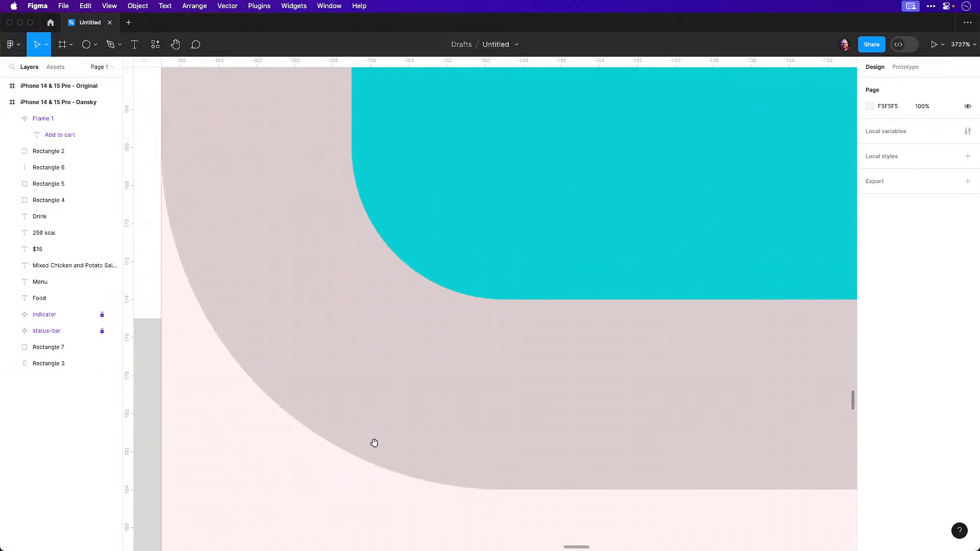
key(super+minus)
key(super+minus)
key(super+minus)
key(super+minus)
key(super+minus)
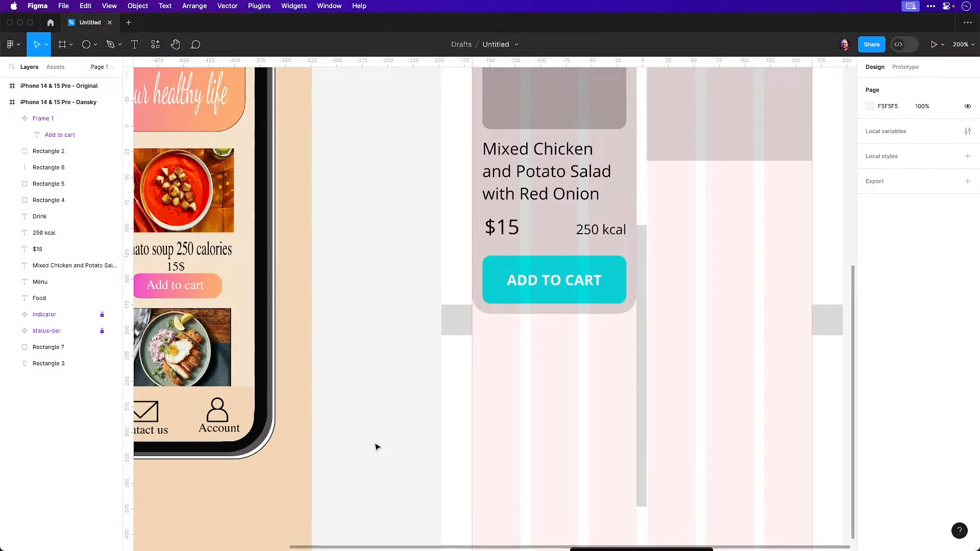
scroll(554, 407, up, 4)
scroll(555, 407, right, 3)
click(517, 397)
click(478, 145)
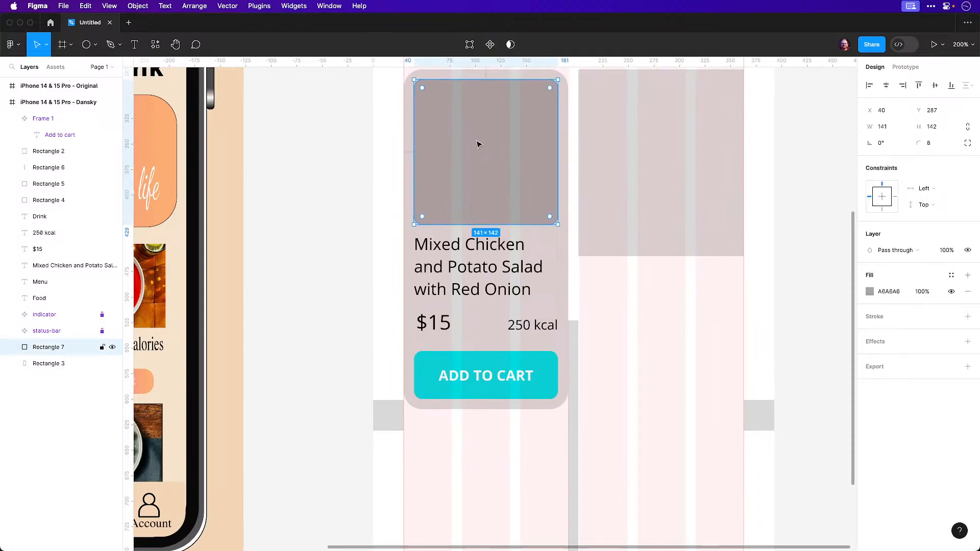
click(316, 164)
click(412, 168)
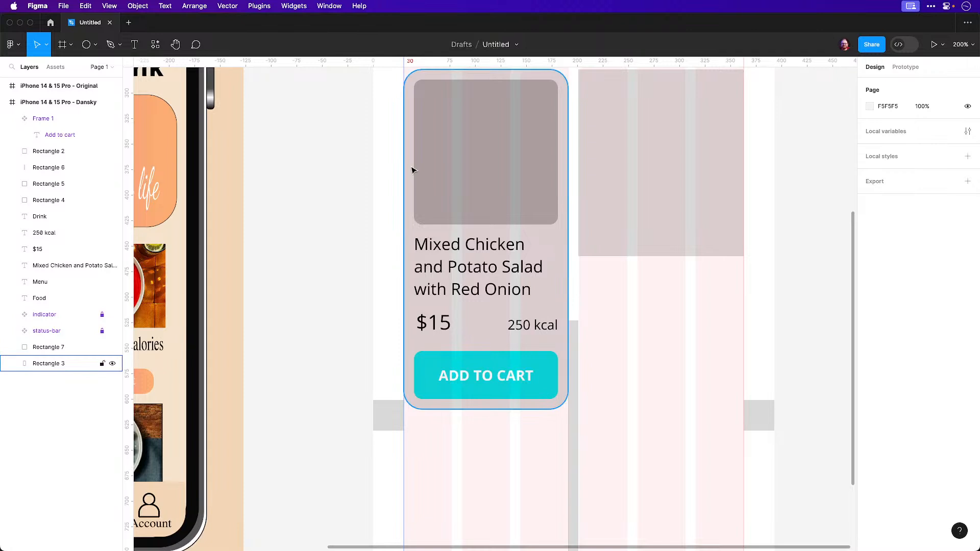
click(331, 177)
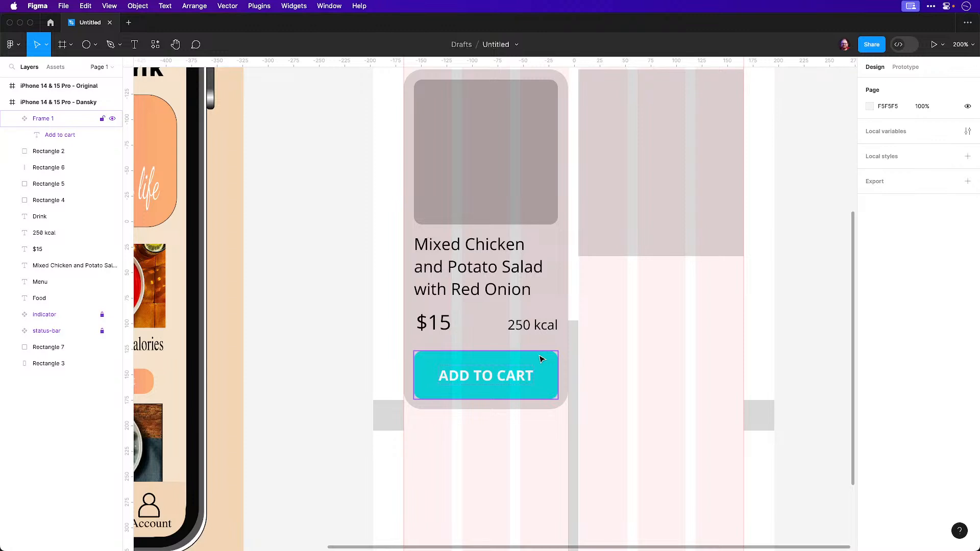
Delete the empty placeholder rectangle of the second card in the Drink column
drag(354, 320, 340, 352)
key(shift+0)
drag(387, 324, 343, 379)
click(486, 330)
key(BackSpace)
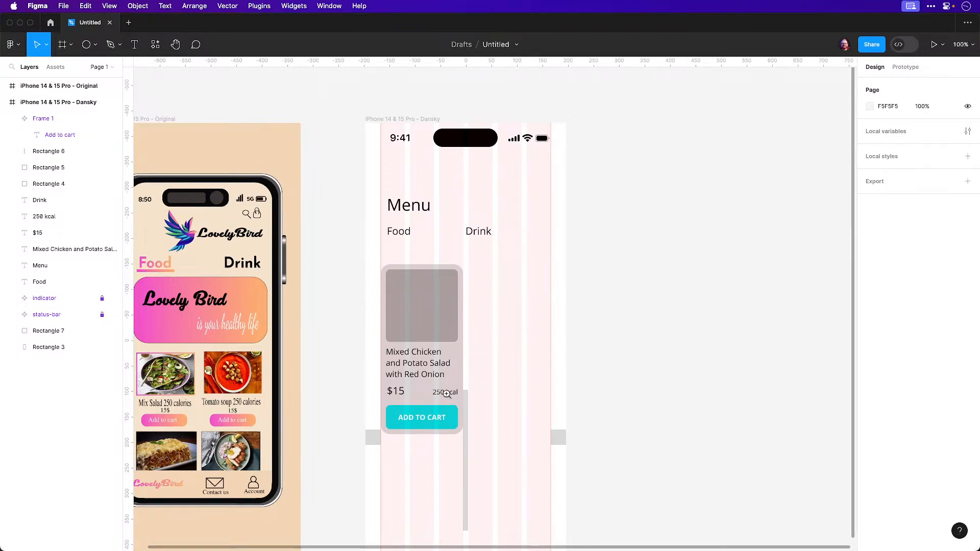
Try duplicating the whole food card into the second column beside the original
click(445, 393)
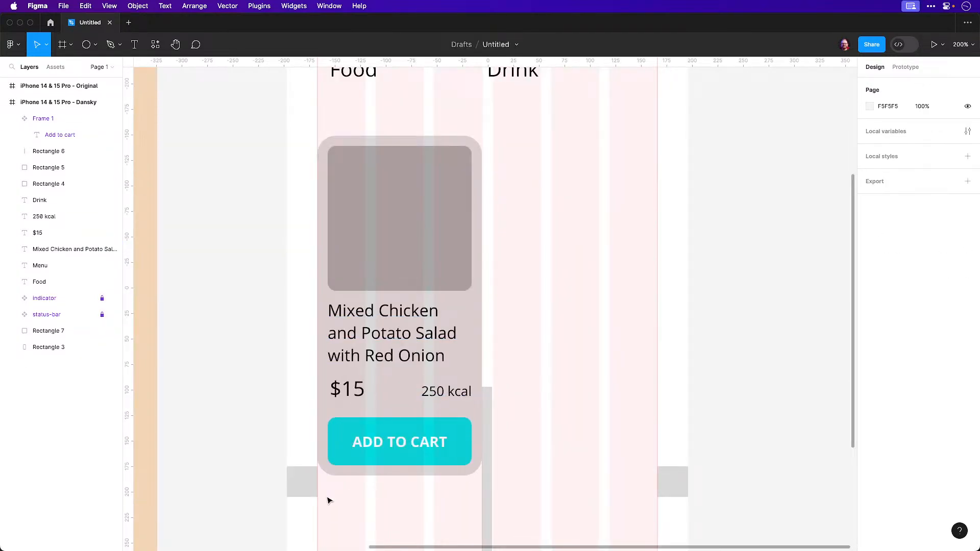
drag(328, 501, 462, 257)
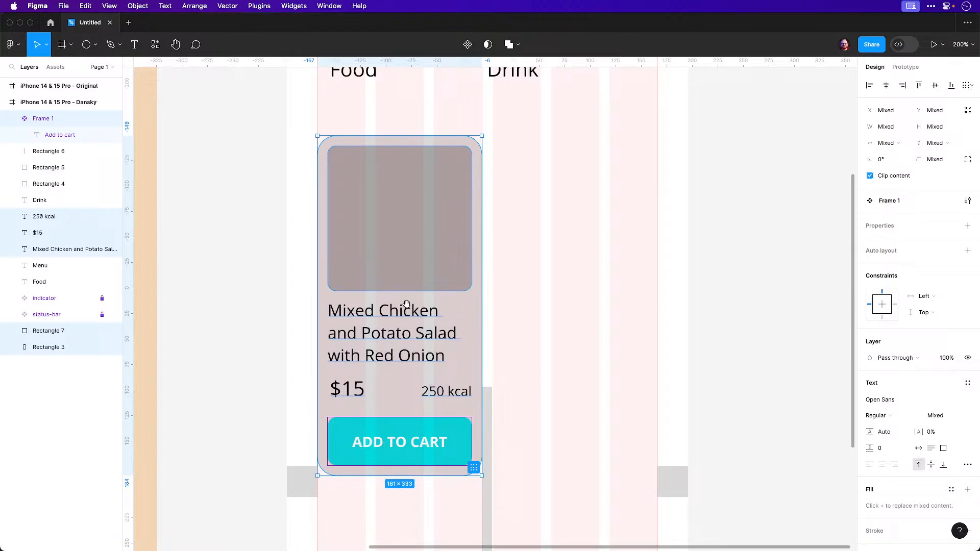
key(minus)
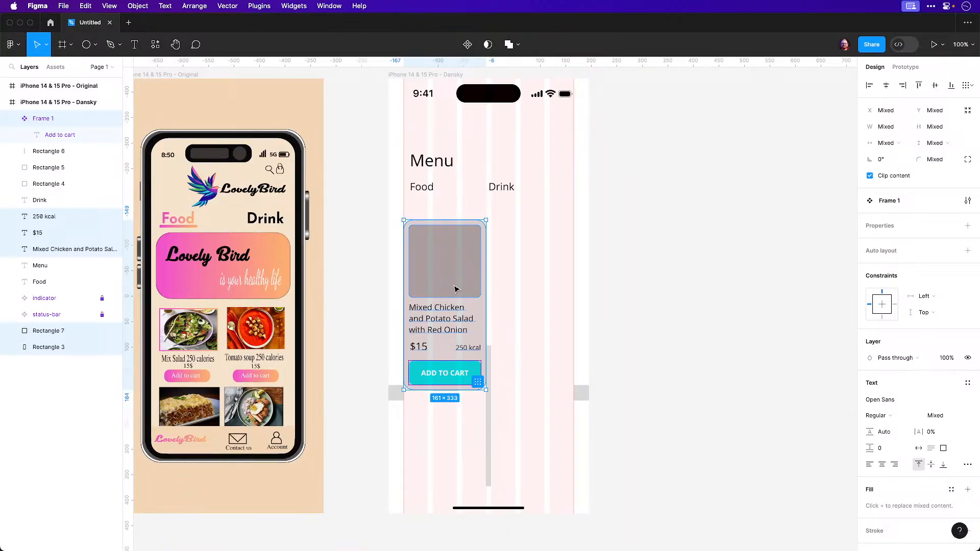
drag(450, 287, 539, 279)
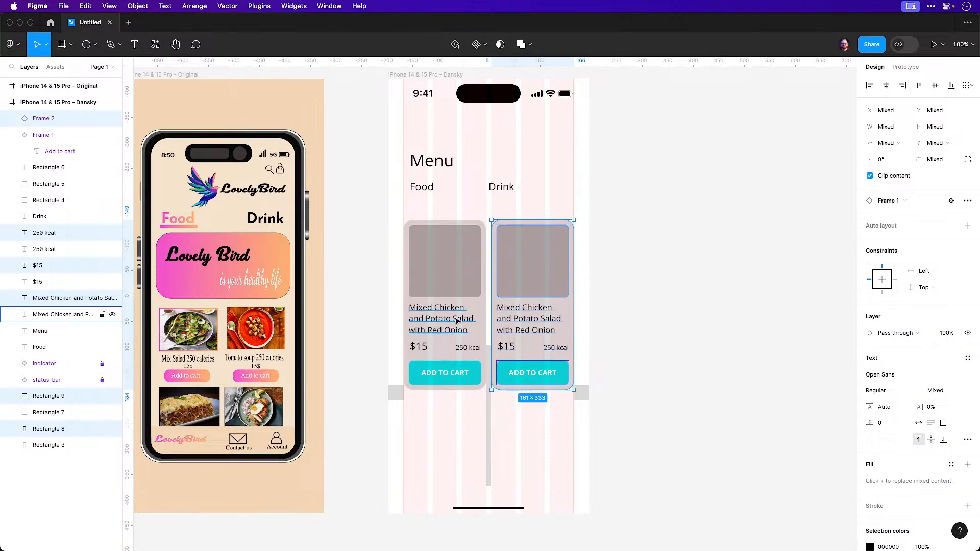
key(Delete)
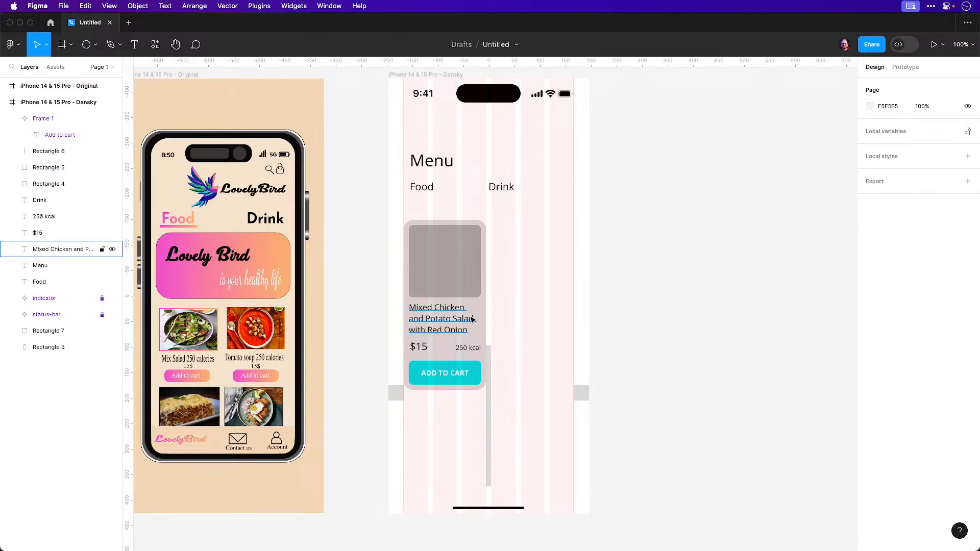
Turn the food card's background, image placeholder, texts and Add to cart button into one component
drag(417, 406, 460, 255)
right_click(459, 255)
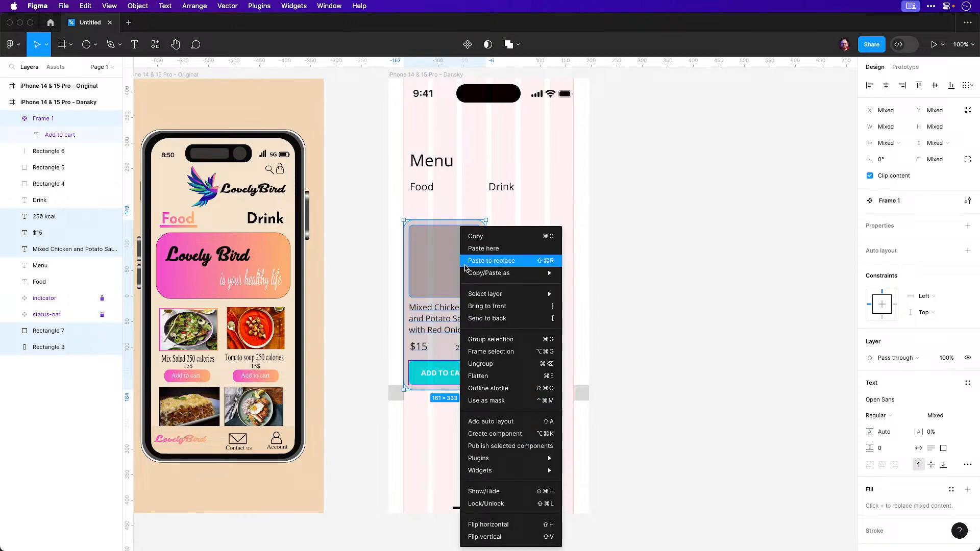
click(498, 433)
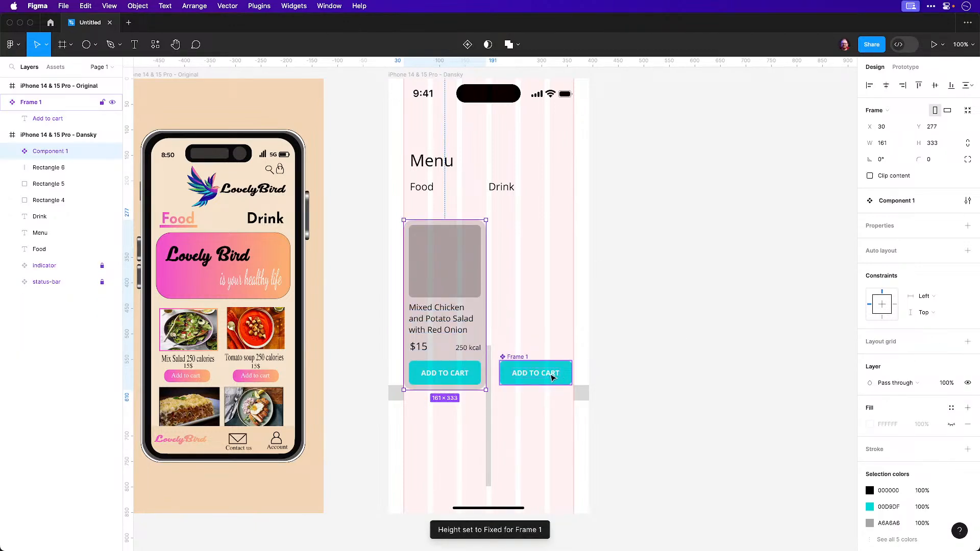
Move the main Add to cart button component out of the phone frame onto the empty canvas at about X 436, Y -393
key(super+z)
key(super+shift+z)
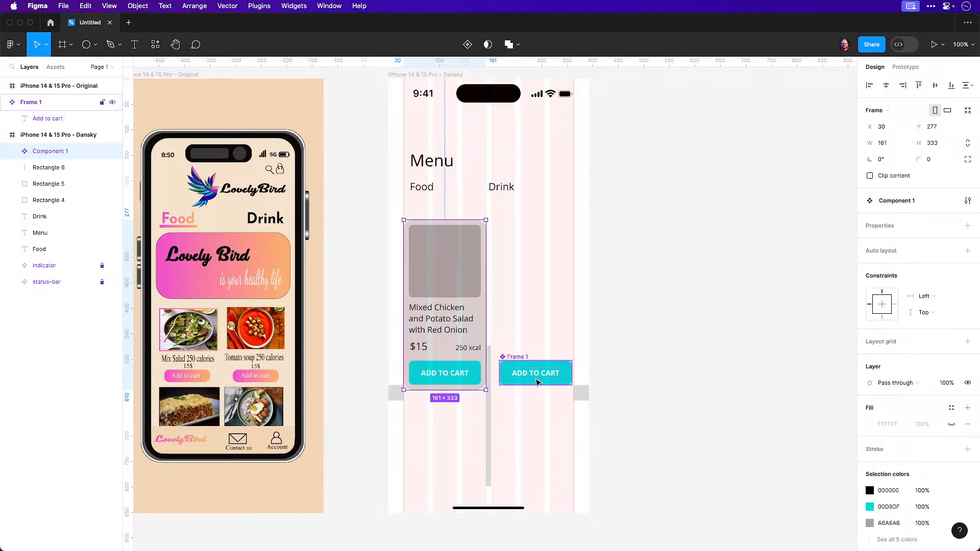
drag(541, 376, 753, 112)
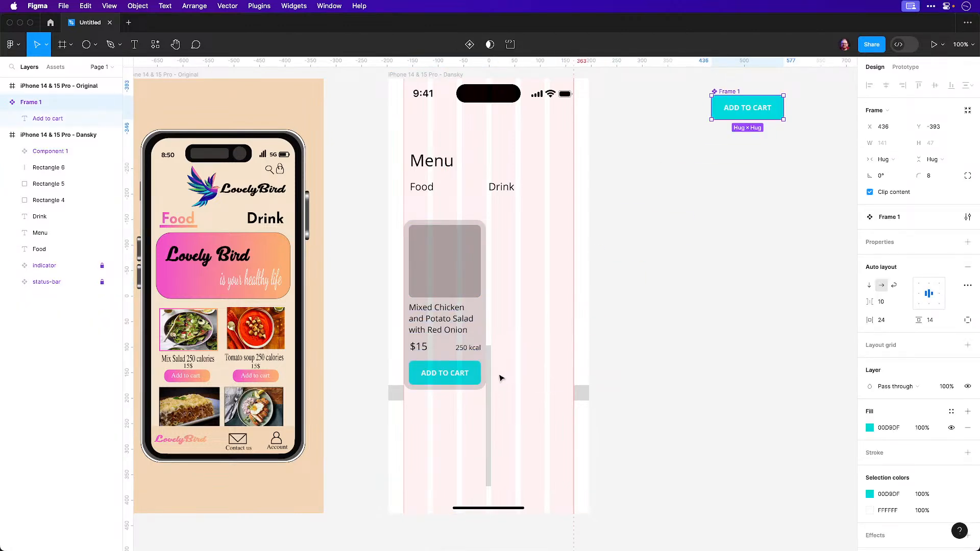
Duplicate the food card component into the second column at X 205, Y 277, and select the copy's nested Add to cart button
click(452, 376)
drag(453, 372, 542, 364)
click(437, 290)
click(513, 243)
click(458, 262)
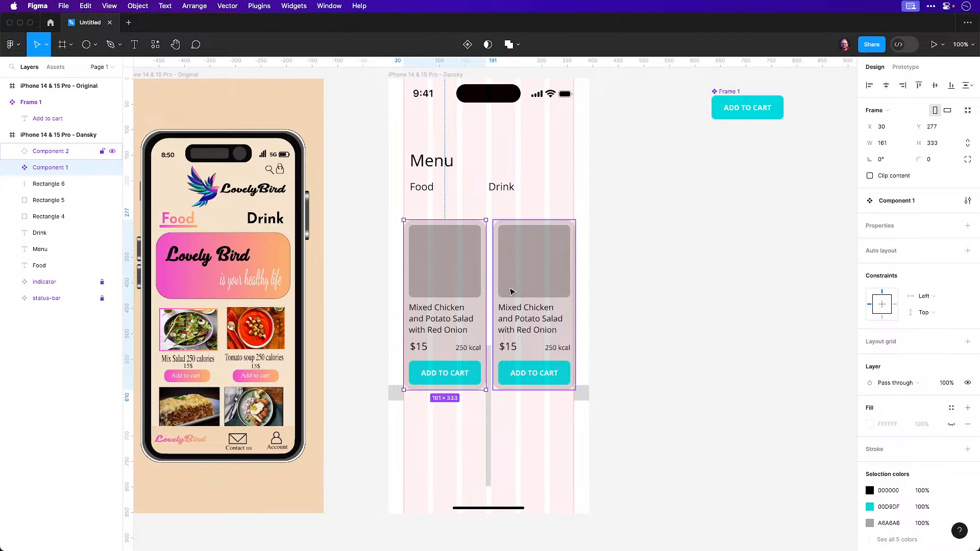
click(525, 292)
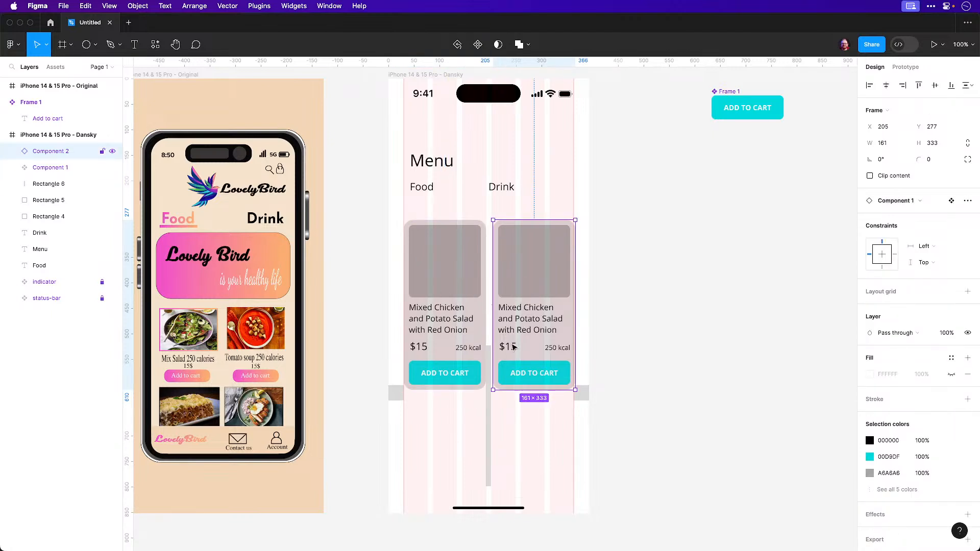
double_click(505, 371)
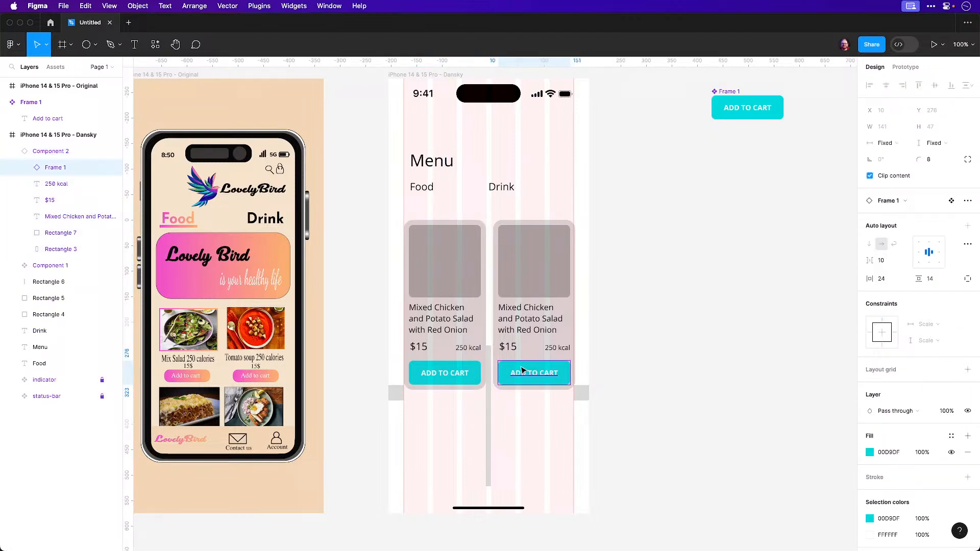
Try a muted teal fill (438789) on the second card's ADD TO CART button, and undo it
click(870, 452)
drag(811, 363, 799, 348)
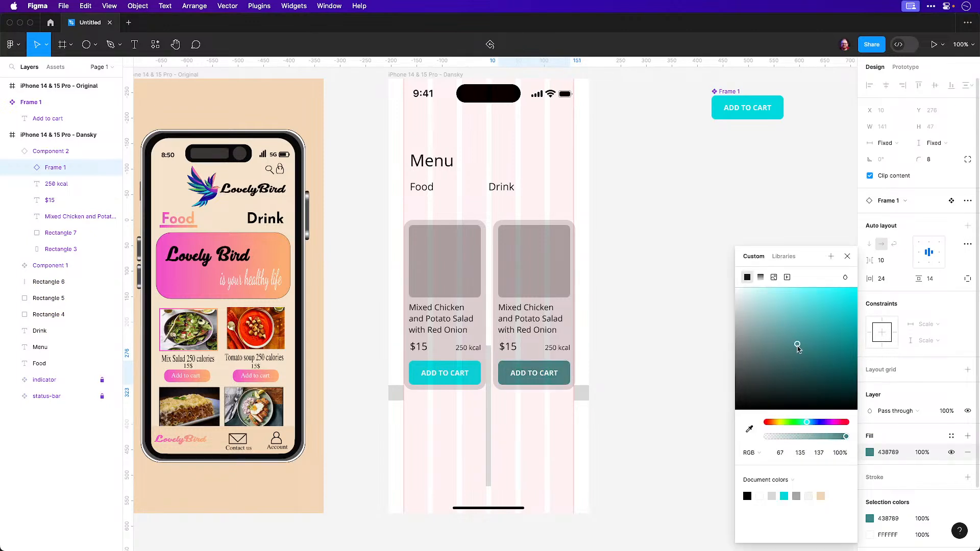
click(663, 312)
key(ctrl+z)
key(ctrl+z)
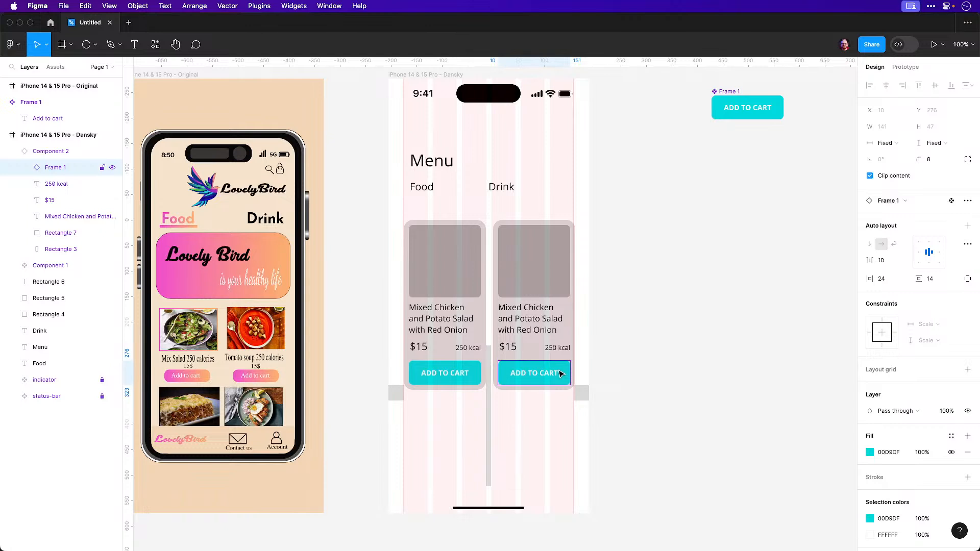
Try a dark teal fill (2B6B6C) on the ADD TO CART button in the main card component, and undo it
click(474, 368)
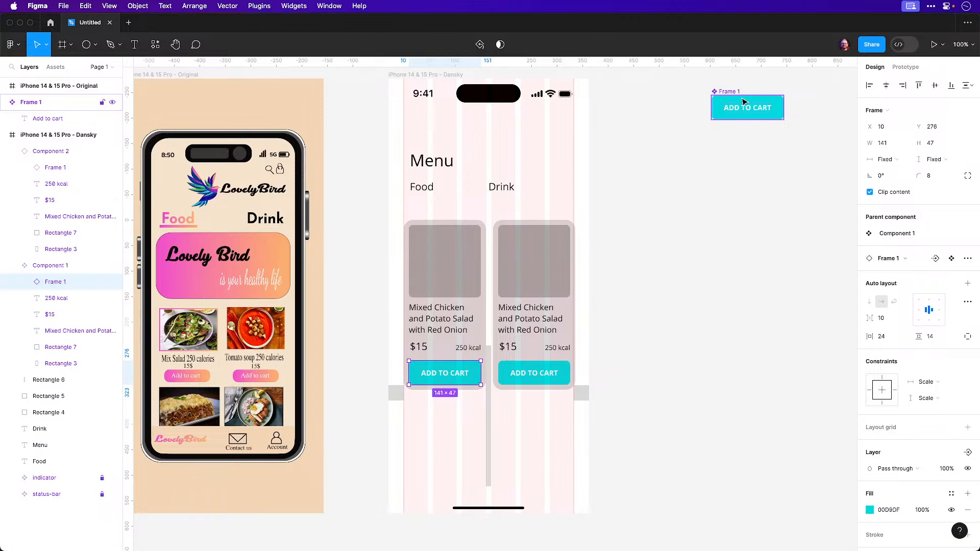
click(870, 510)
drag(813, 371, 808, 357)
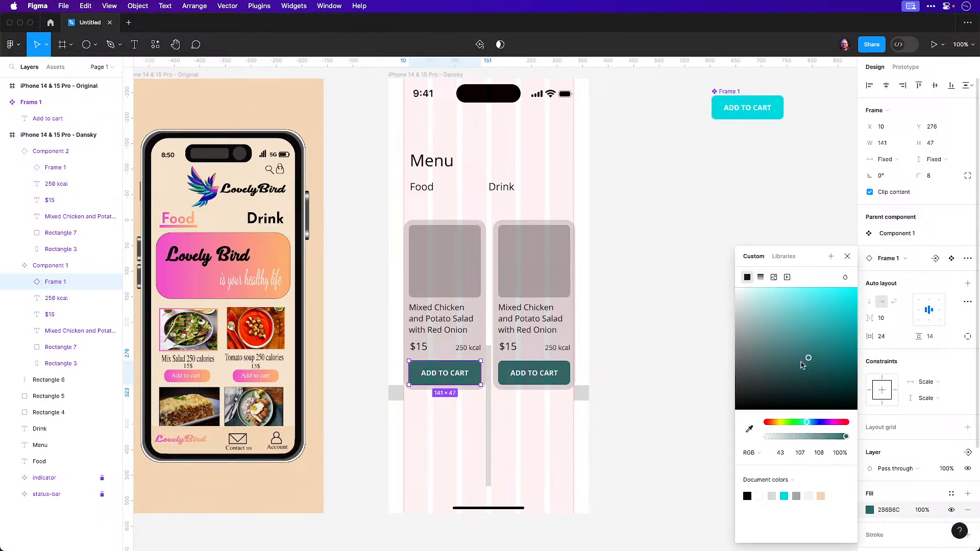
key(ctrl+z)
click(665, 332)
Set the fill of the ADD TO CART button in the main card component to the slightly darker teal 00C5CB
click(470, 383)
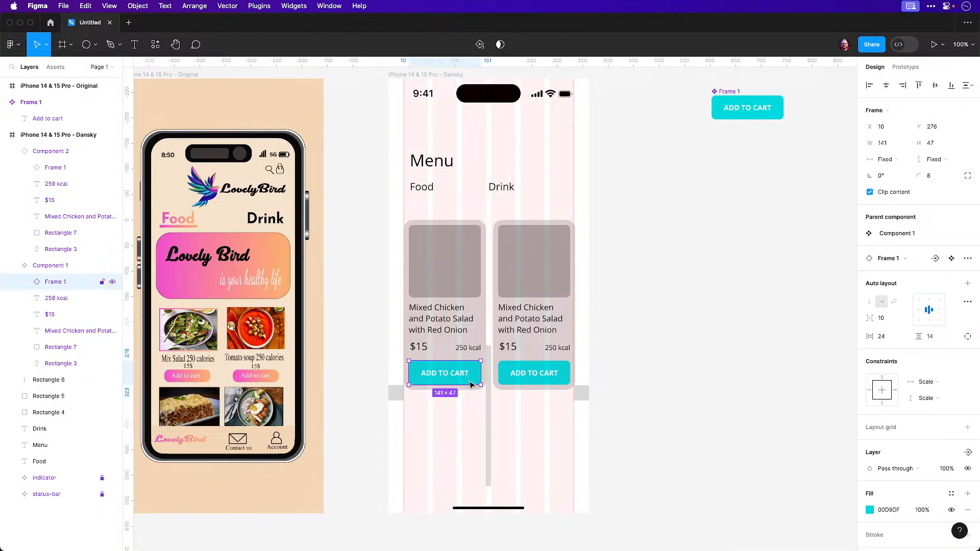
click(870, 510)
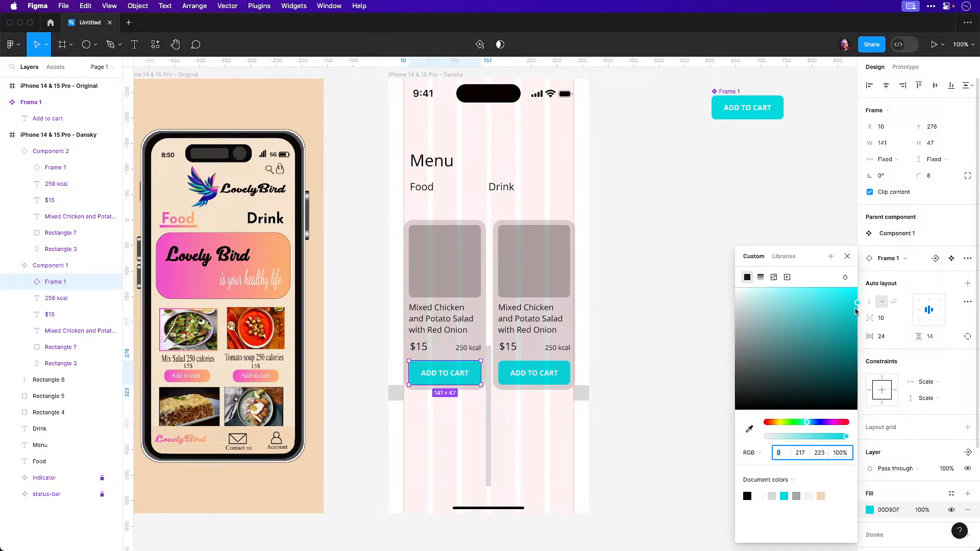
mouse_move(857, 306)
mouse_down()
mouse_move(861, 339)
mouse_move(860, 313)
mouse_up()
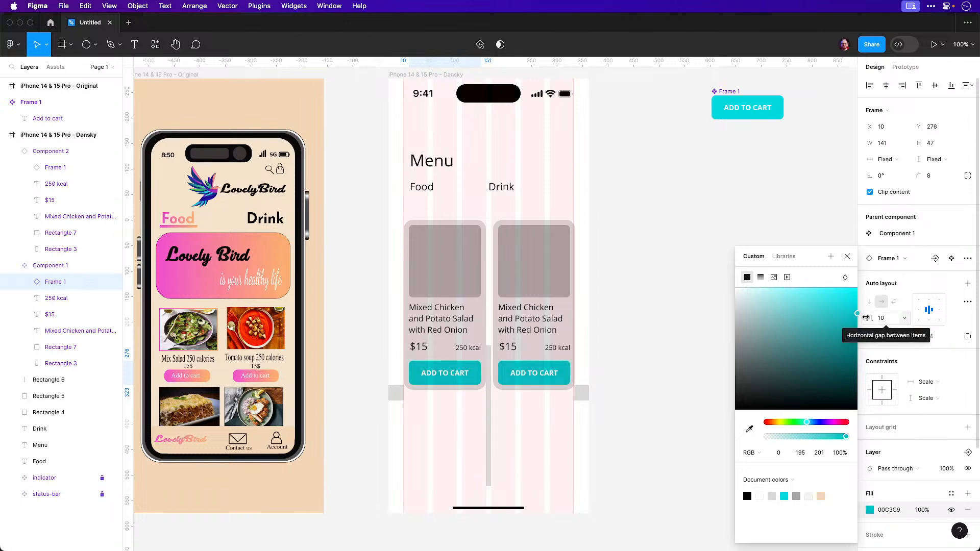
click(713, 188)
Try an orange fill (DF5000) on the standalone ADD TO CART main component, undo it, and check the first card's button
click(716, 116)
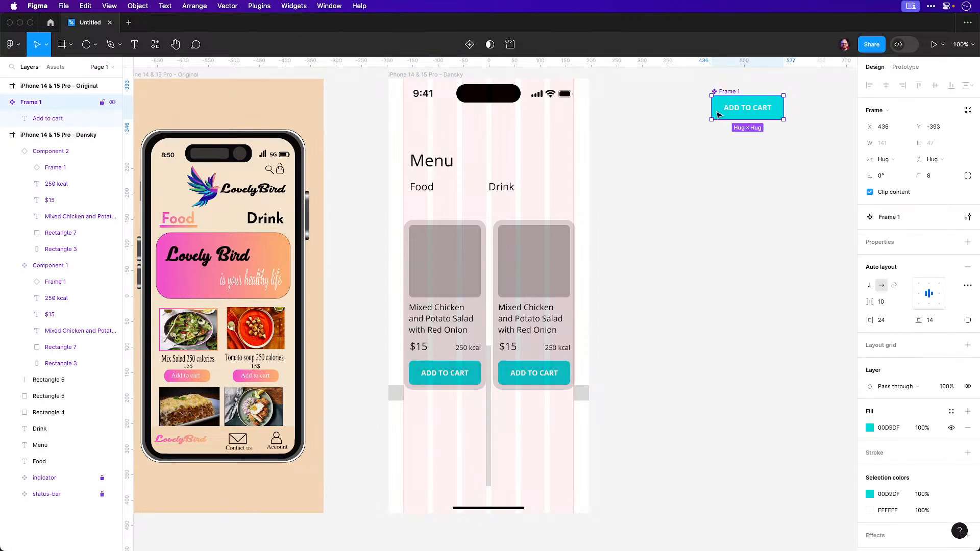
click(870, 428)
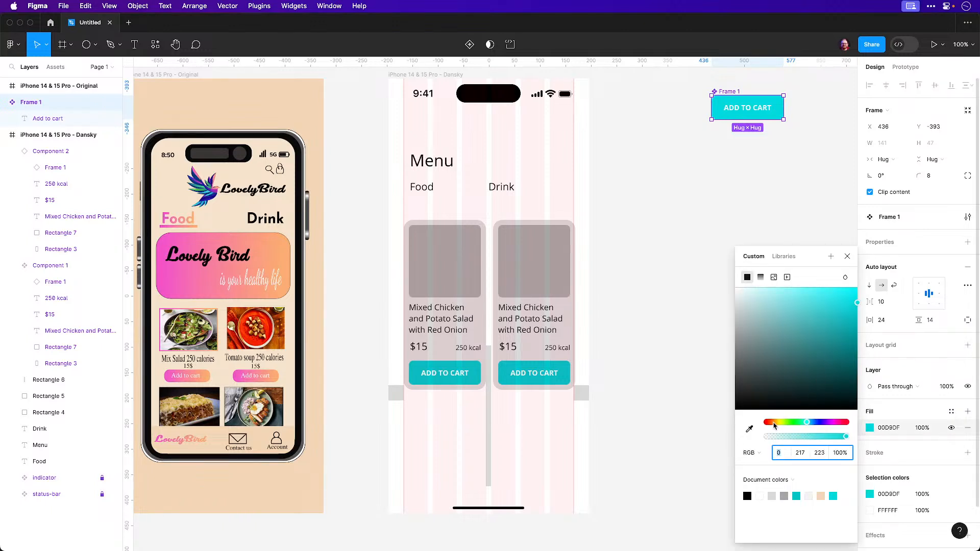
drag(774, 423, 771, 423)
click(687, 276)
key(super+z)
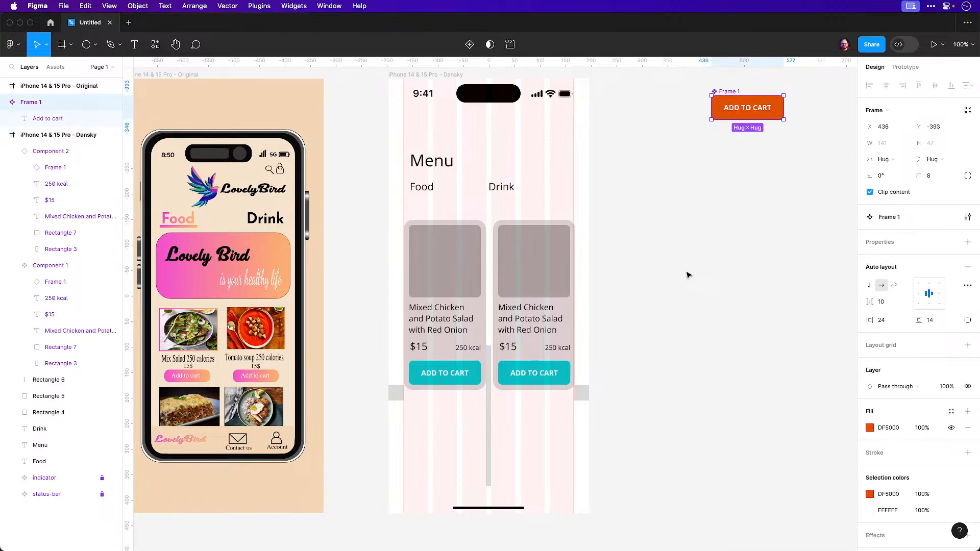
key(super+z)
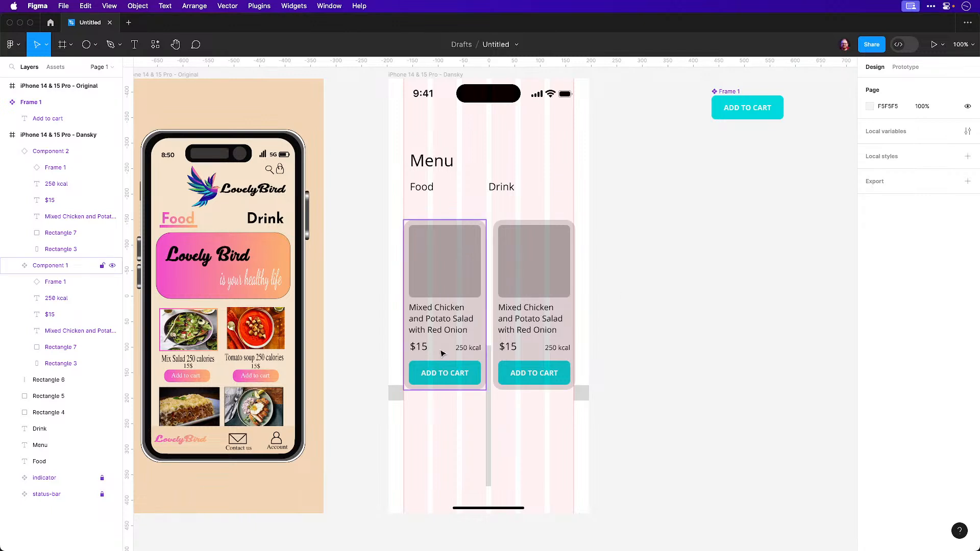
double_click(445, 370)
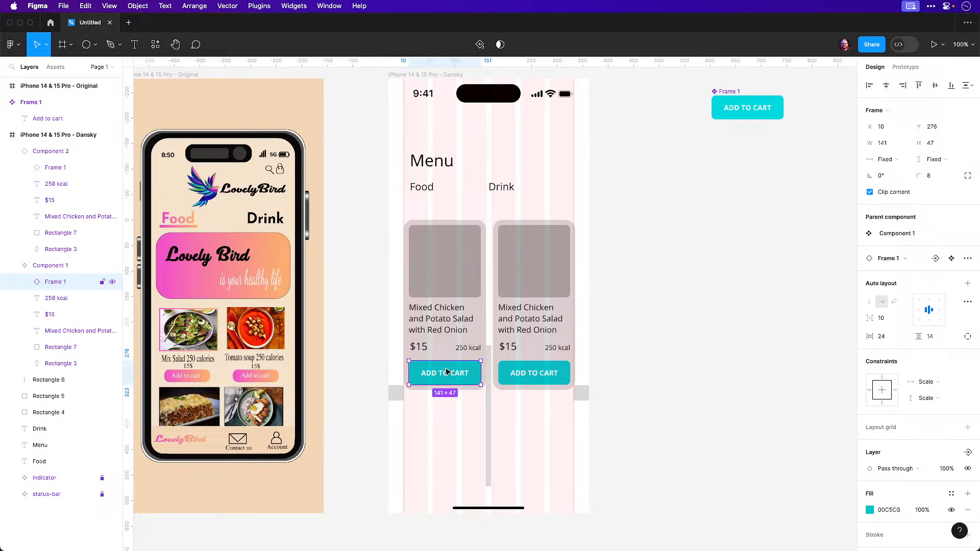
click(684, 264)
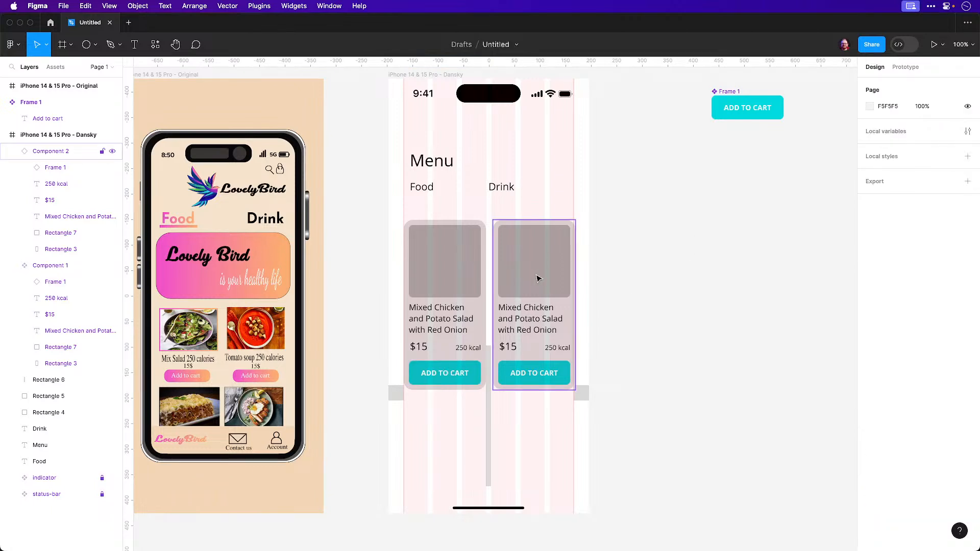
Set the background fill of the redesigned menu frame to grey CDCDCD and hide its column layout grid
click(407, 75)
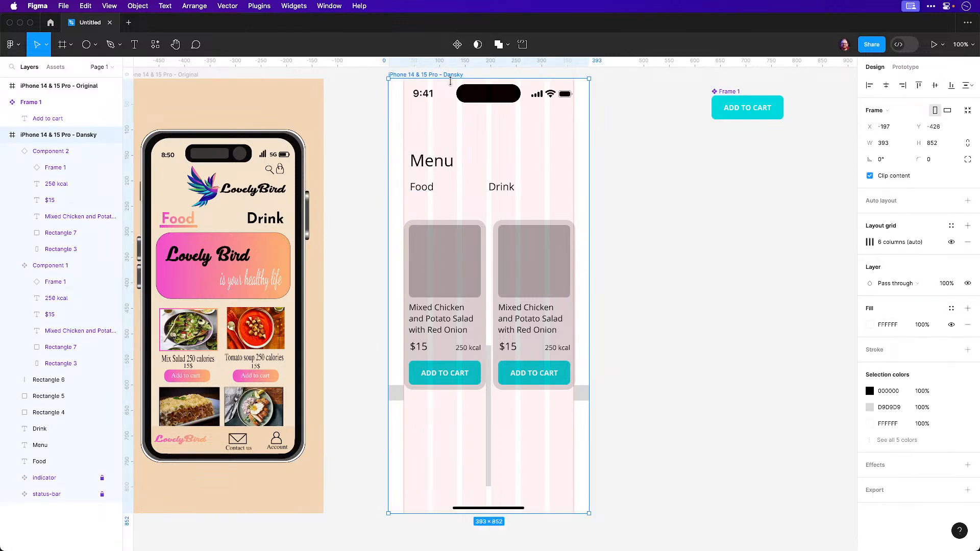
click(869, 324)
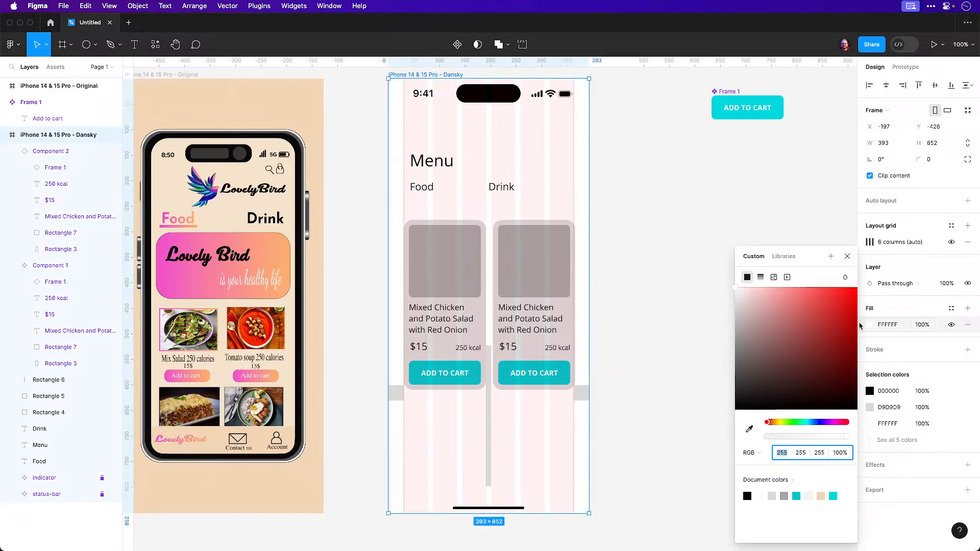
drag(770, 300, 704, 312)
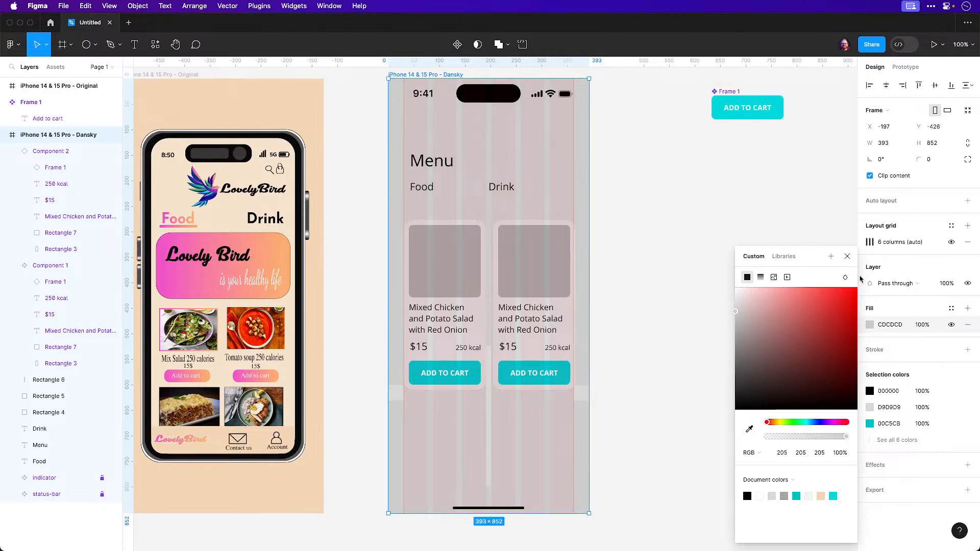
click(951, 242)
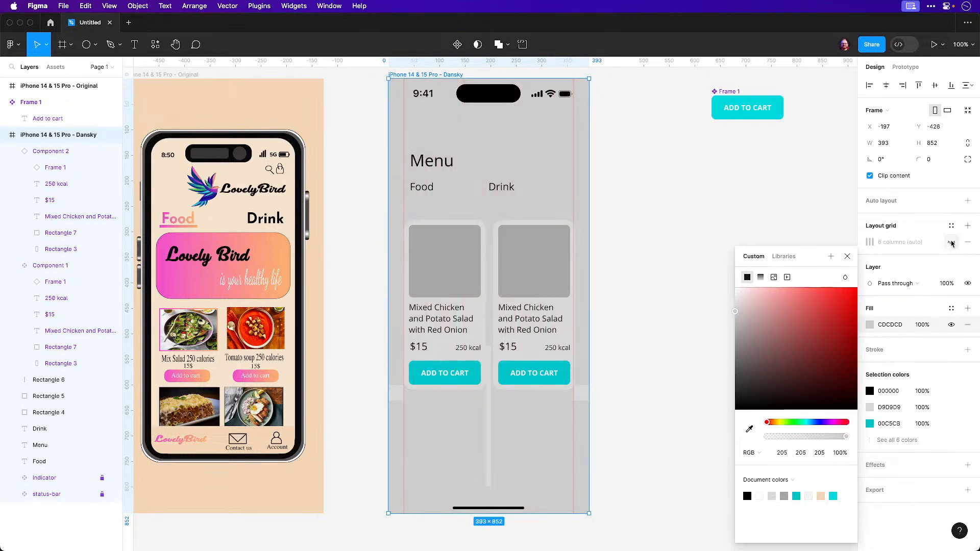
click(689, 227)
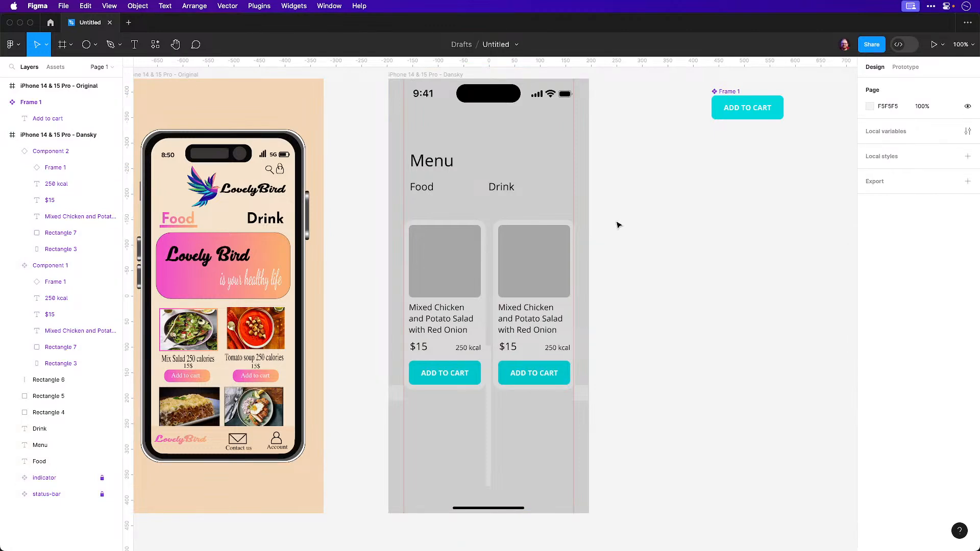
Remove both vertical margin guides from the redesigned menu frame
click(423, 93)
drag(403, 142, 122, 173)
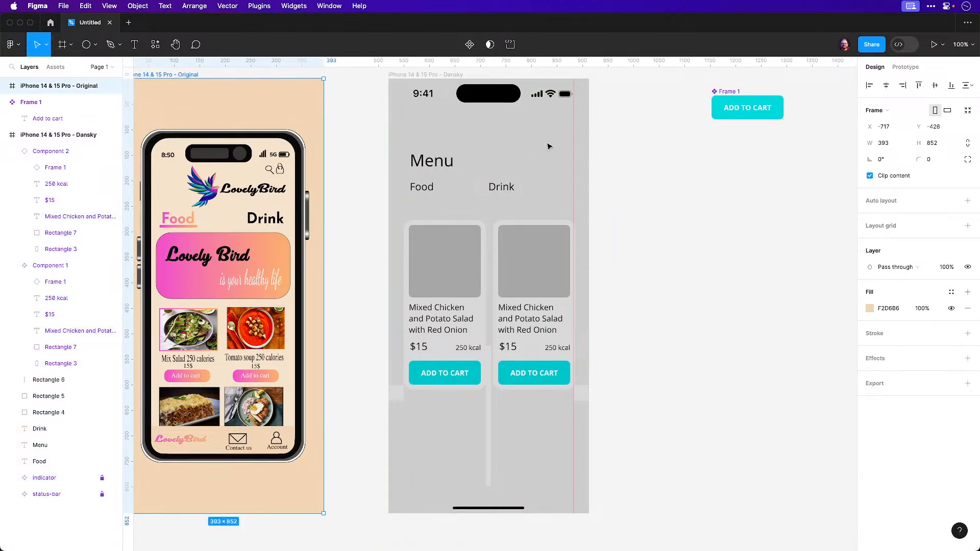
drag(574, 151, 131, 170)
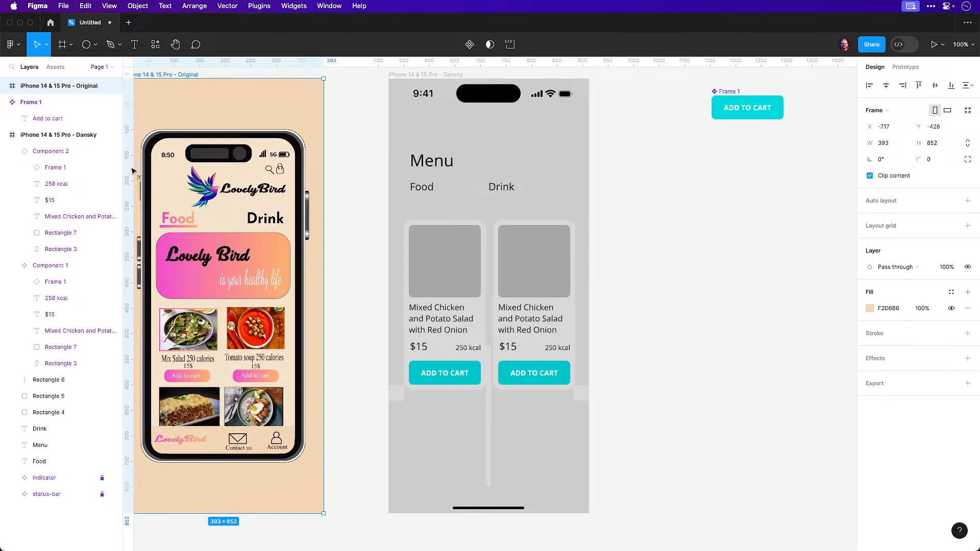
Examine the first card component up close, checking its background rectangle, calorie text, price and dish title
click(407, 300)
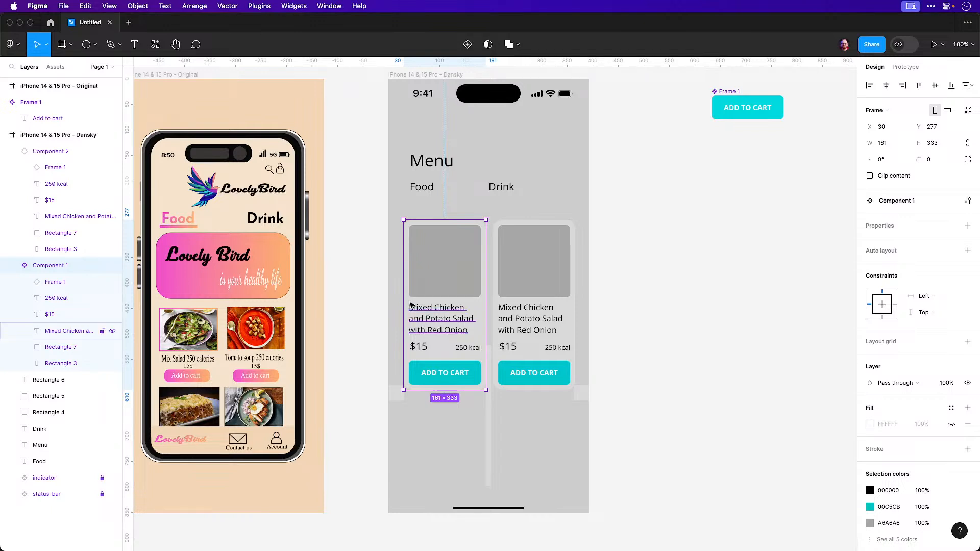
scroll(520, 403, up, 5)
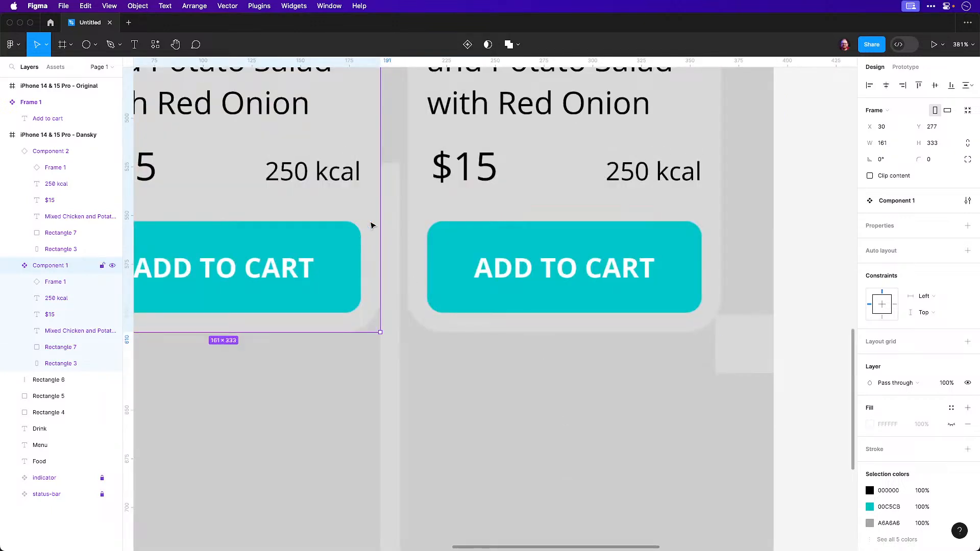
double_click(376, 222)
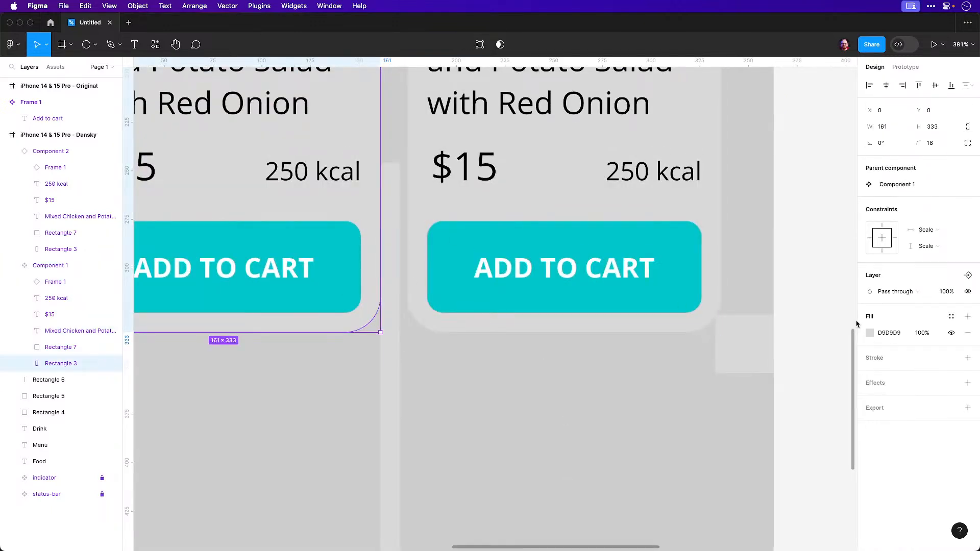
click(842, 262)
scroll(347, 309, up, 5)
scroll(347, 309, left, 3)
drag(363, 312, 341, 315)
key(super+z)
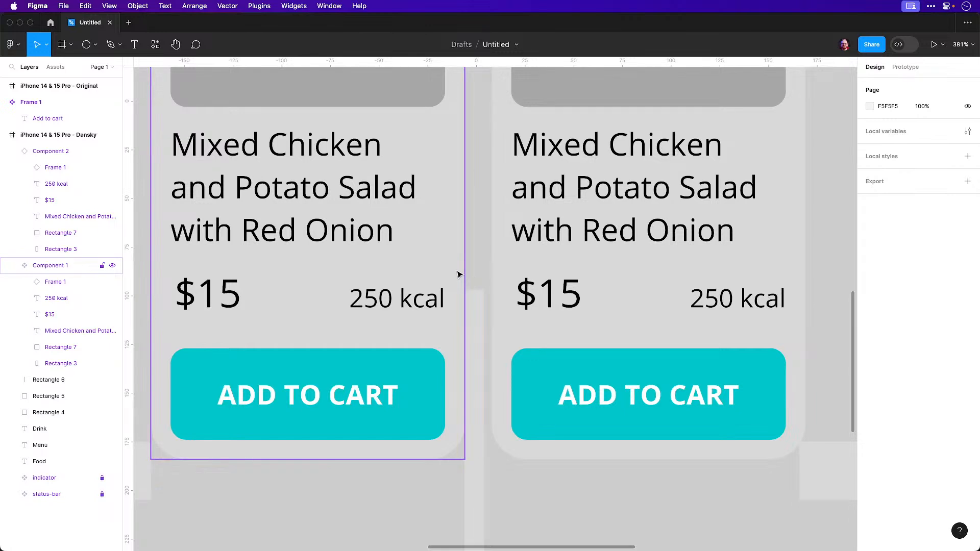
super+click(423, 303)
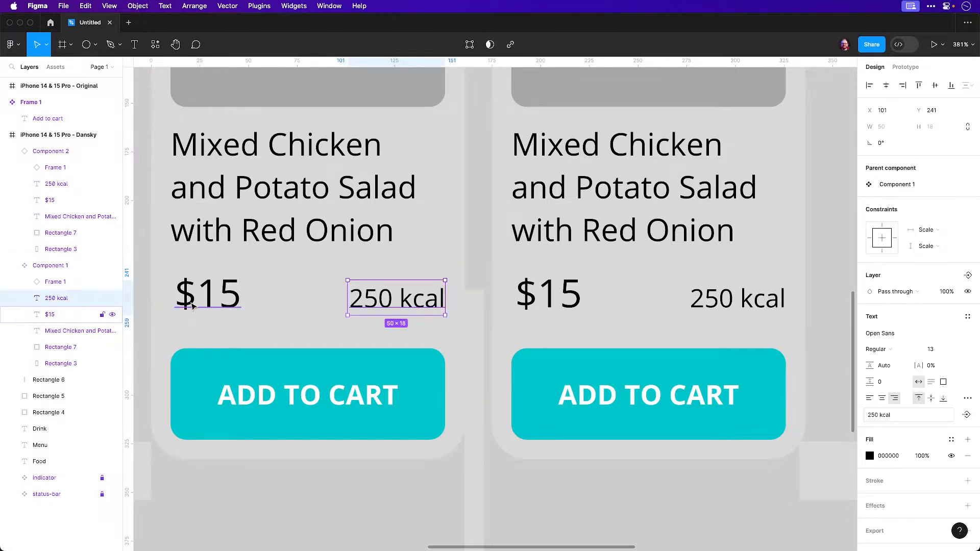
click(191, 305)
click(269, 206)
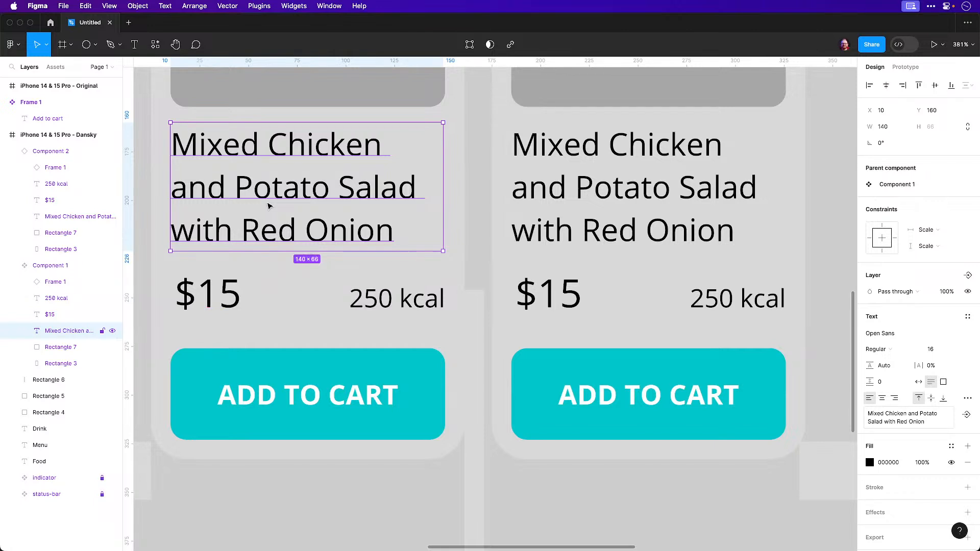
Set the fill of the first card component's rounded background rectangle to white
click(459, 272)
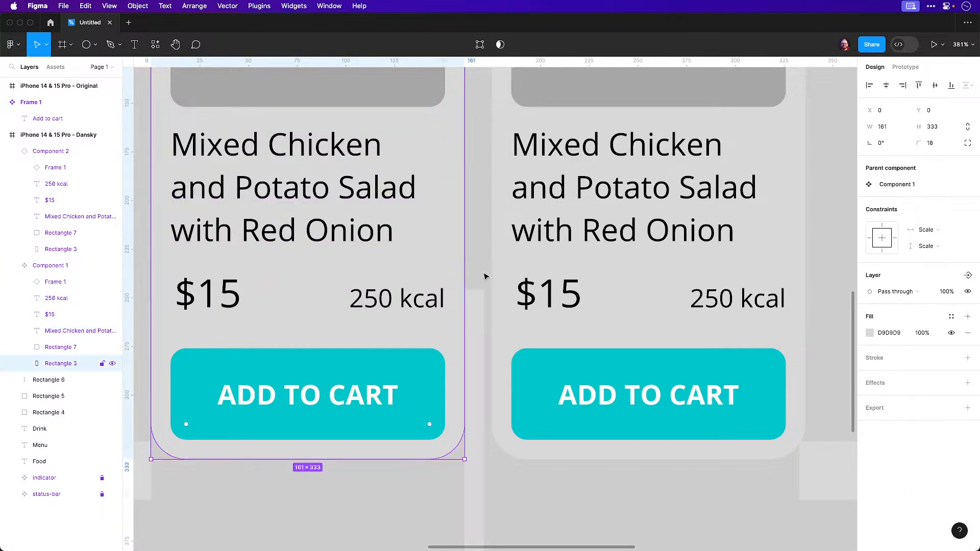
click(870, 333)
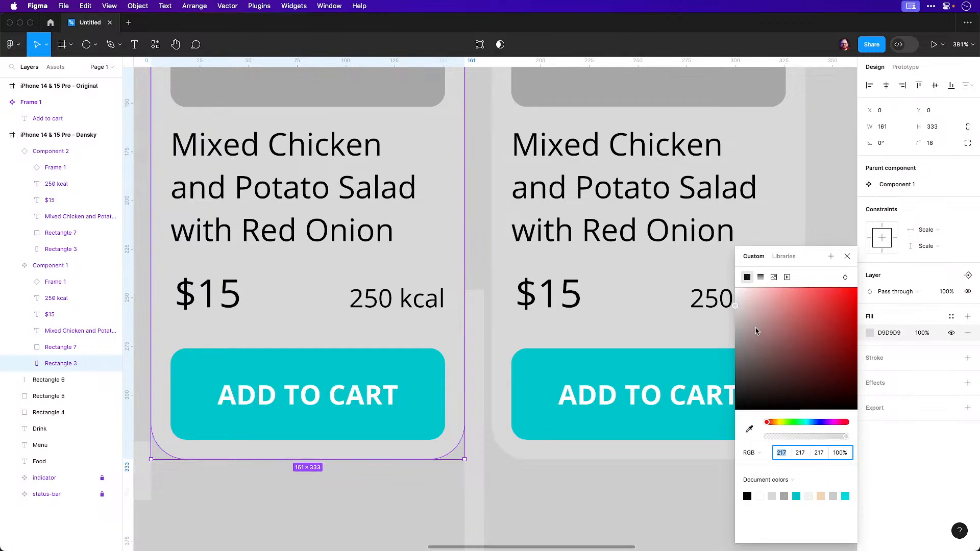
drag(757, 331, 725, 285)
click(827, 188)
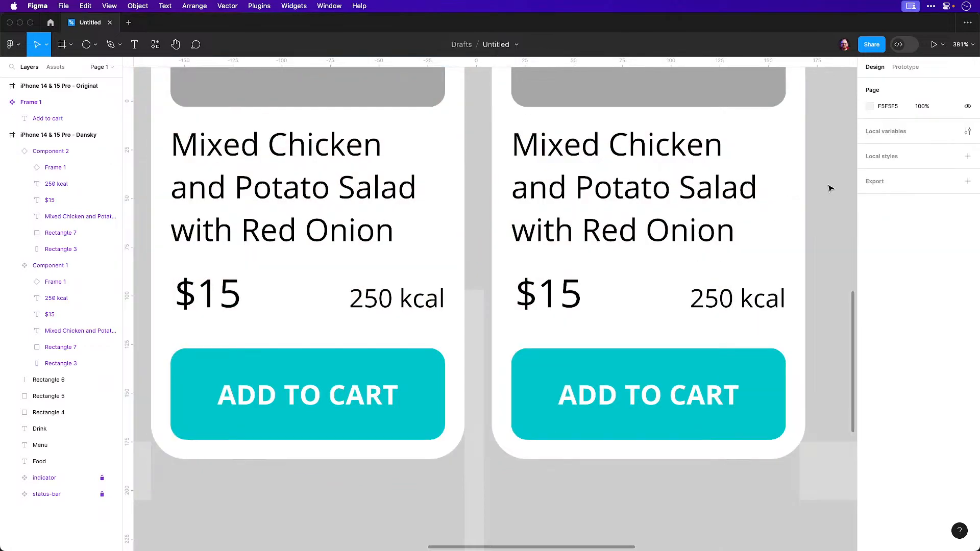
Delete the three grey spacing rectangles in the frame's side margins and between the two cards
key(shift+0)
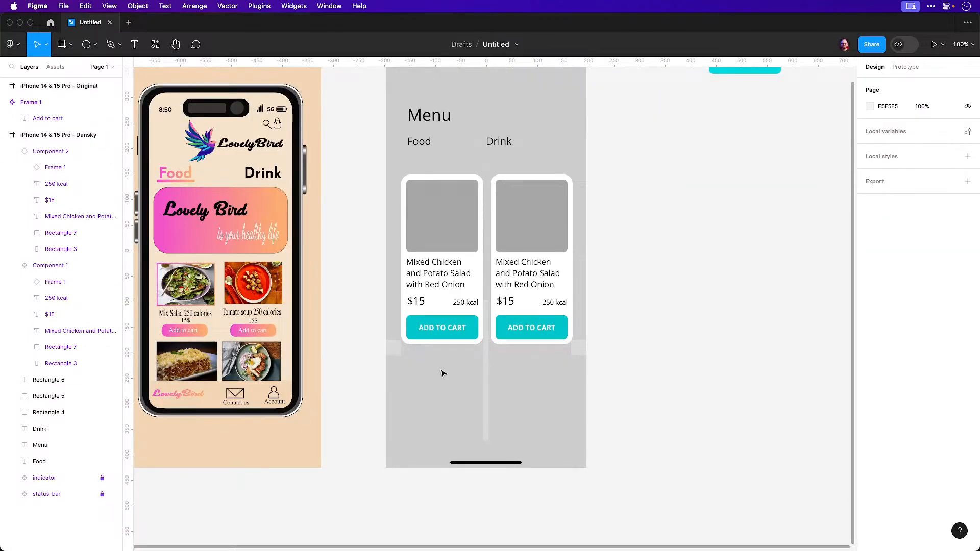
click(394, 355)
key(Delete)
click(486, 372)
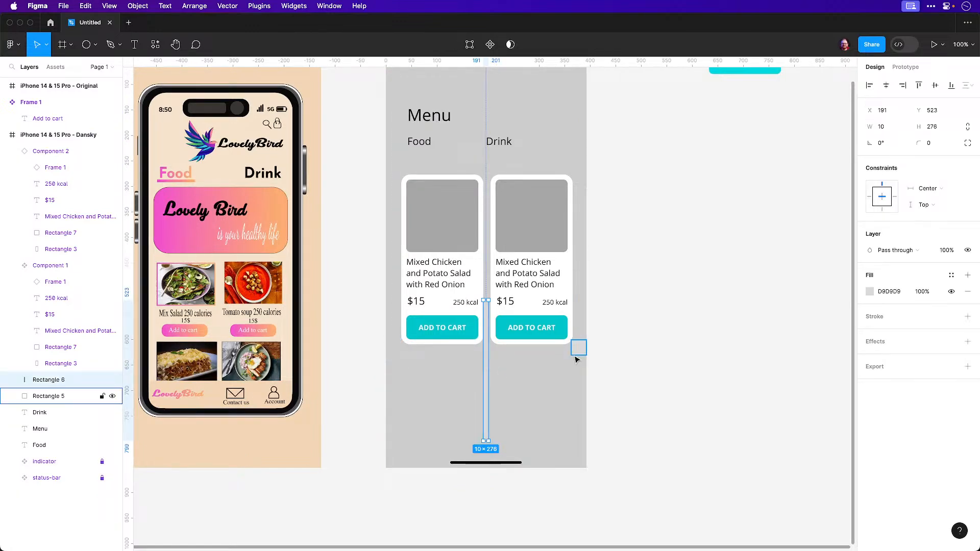
key(Delete)
click(577, 350)
key(Delete)
Set the font size of the dish title in the main card component to 13
scroll(647, 311, up, 5)
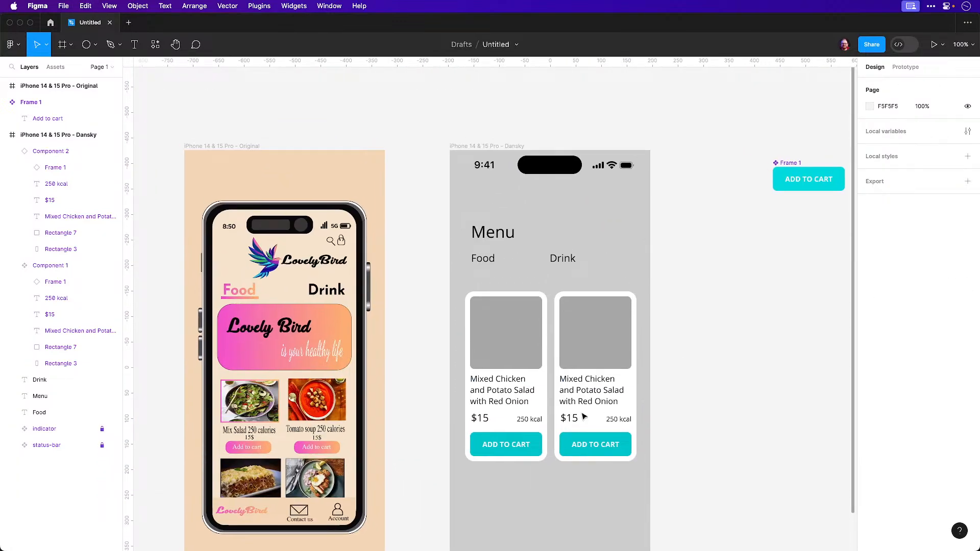
scroll(560, 400, down, 2)
scroll(559, 400, right, 2)
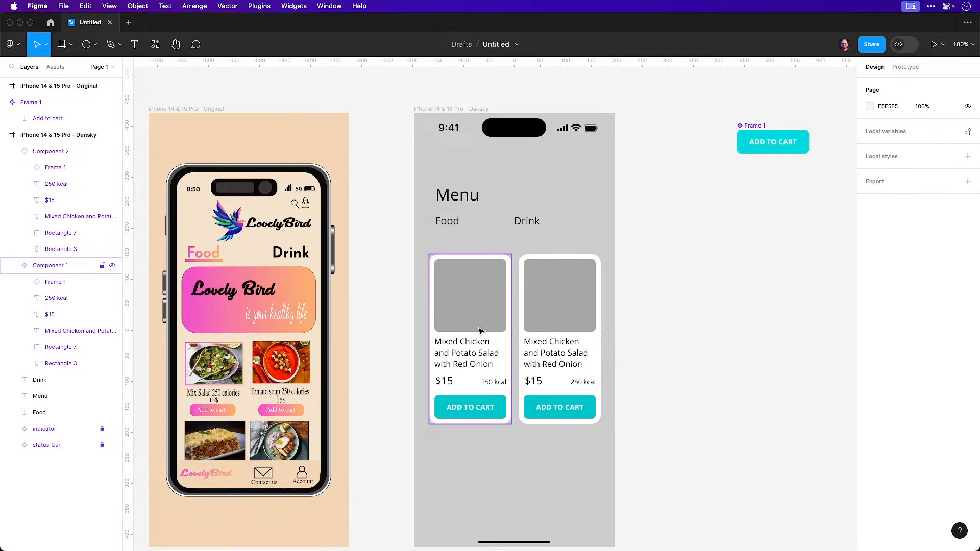
super+click(460, 365)
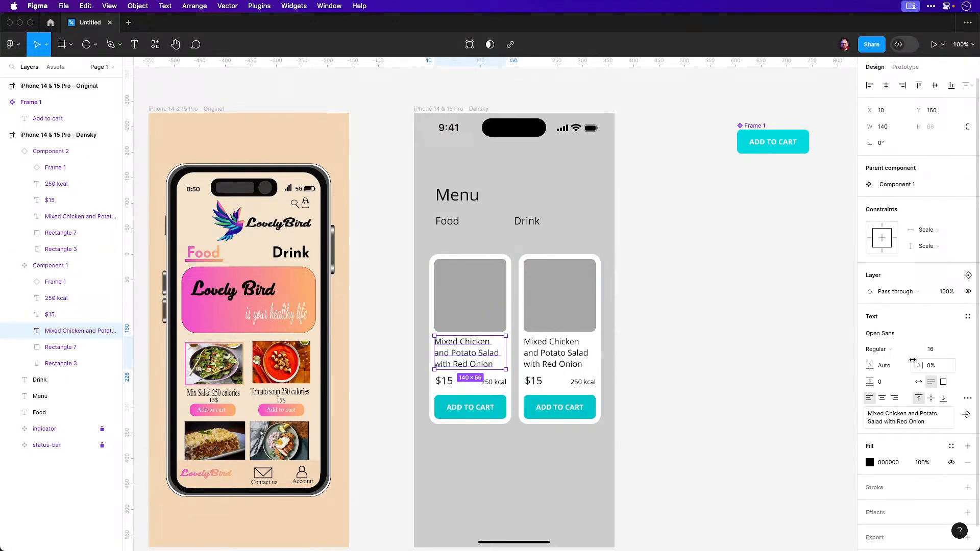
click(933, 349)
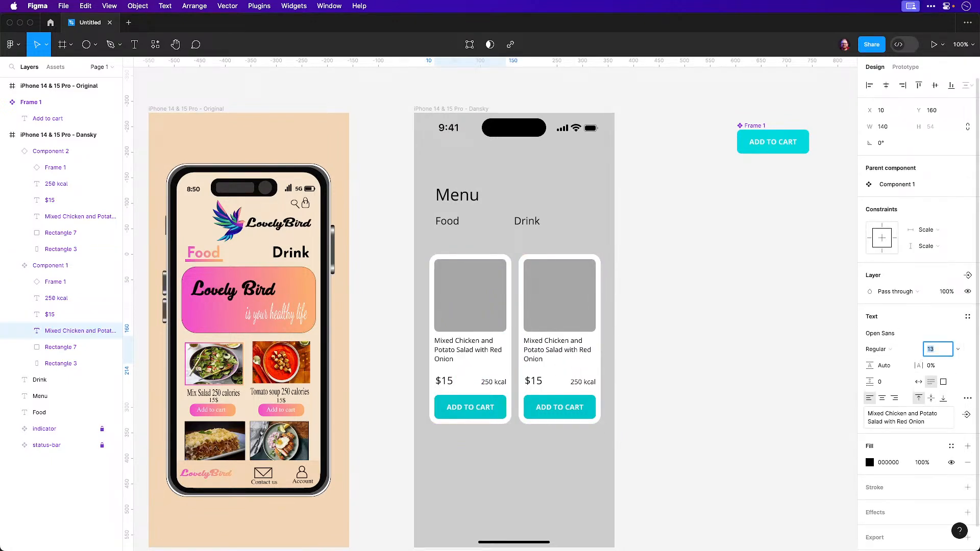
Set the font size of the main card component's dish title to 16
key(Up)
key(Up)
key(Up)
key(Up)
key(Down)
key(Down)
key(Down)
key(Down)
key(Down)
key(Up)
click(703, 353)
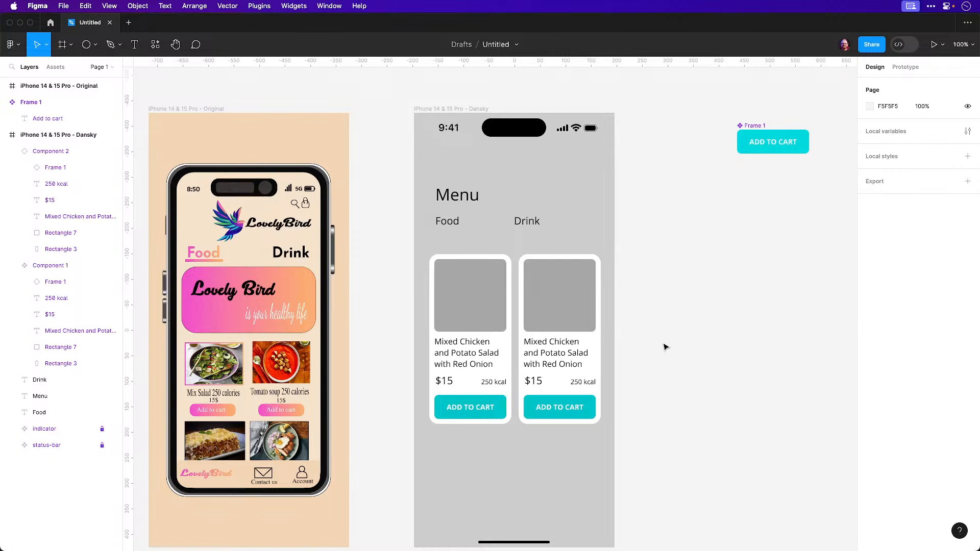
Draw a white rectangle about 159 × 51 over the Food label and give it a corner radius of 18
click(446, 223)
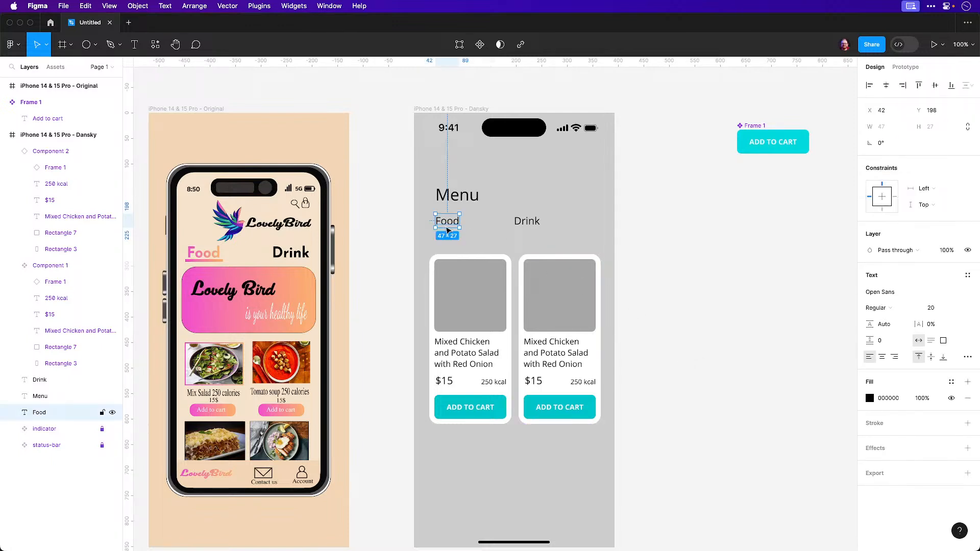
click(506, 232)
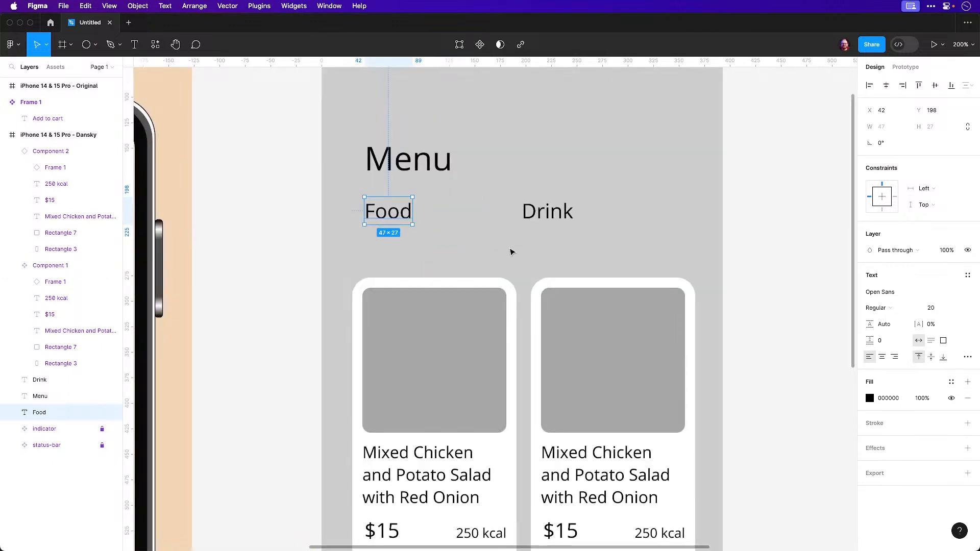
drag(507, 247, 496, 300)
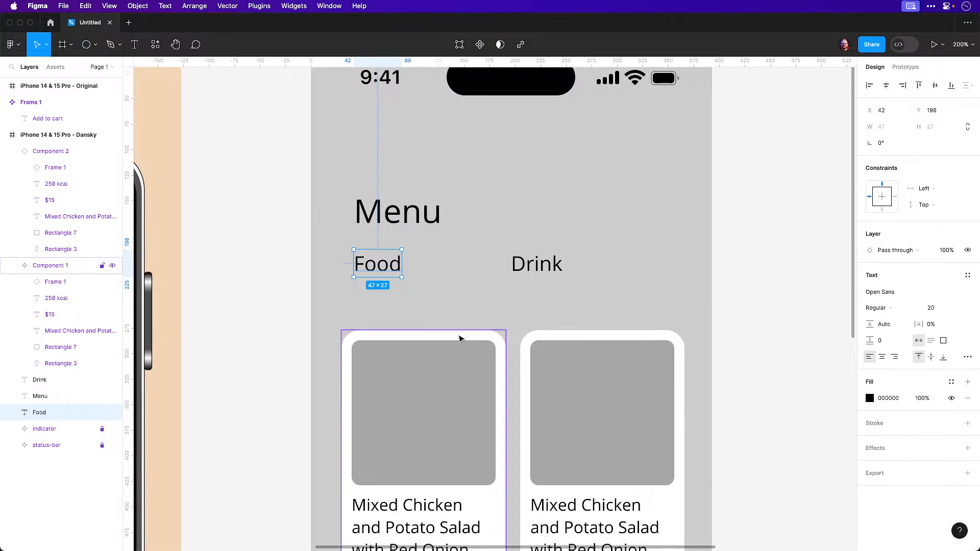
click(457, 335)
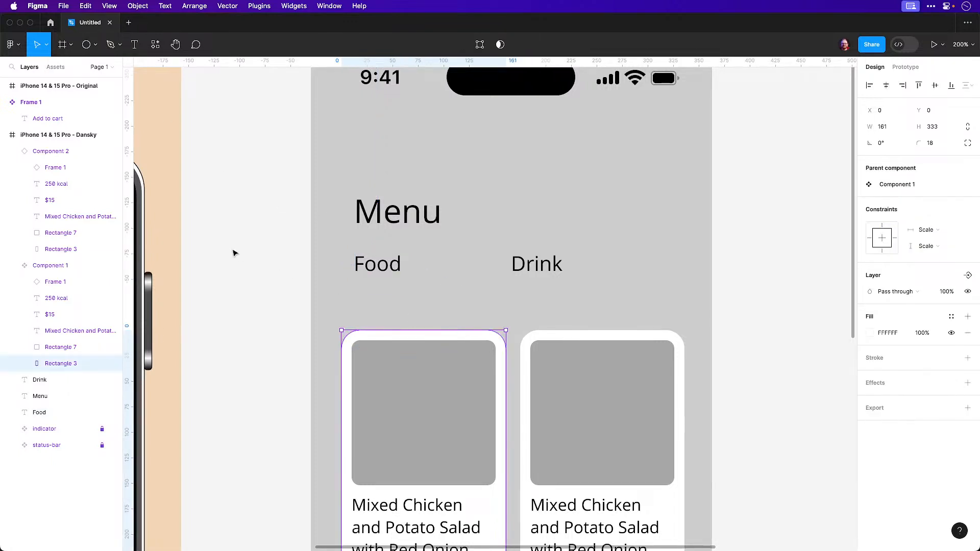
click(234, 251)
click(95, 45)
click(66, 72)
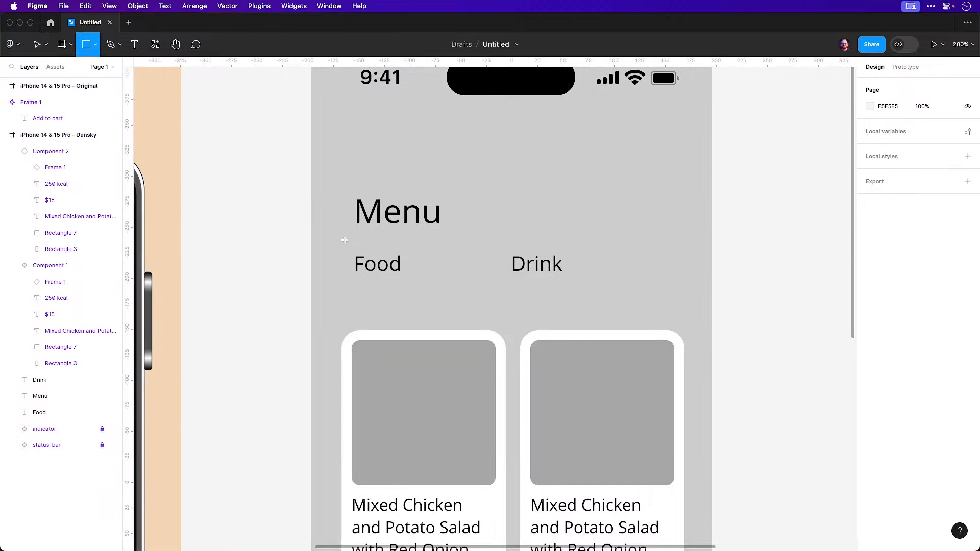
drag(337, 237, 499, 288)
click(870, 291)
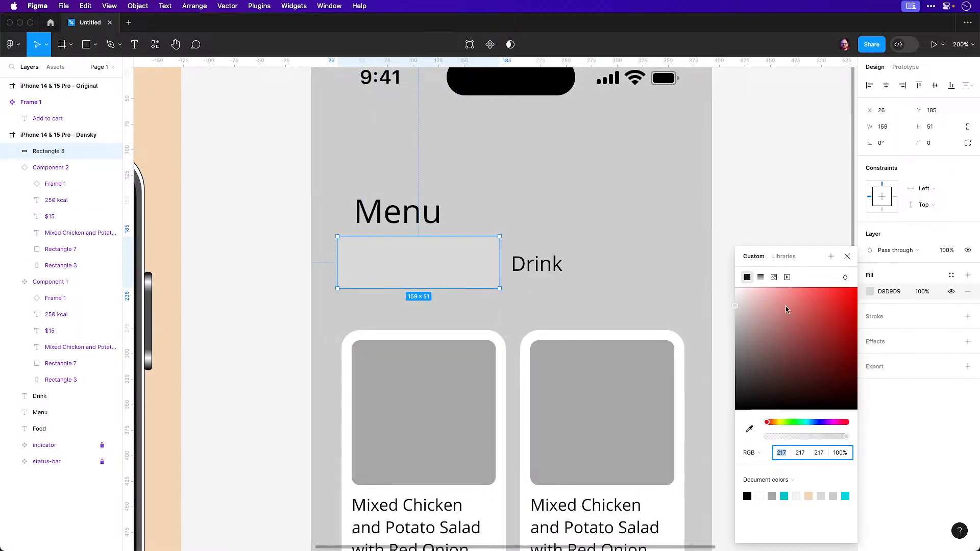
click(736, 288)
click(932, 144)
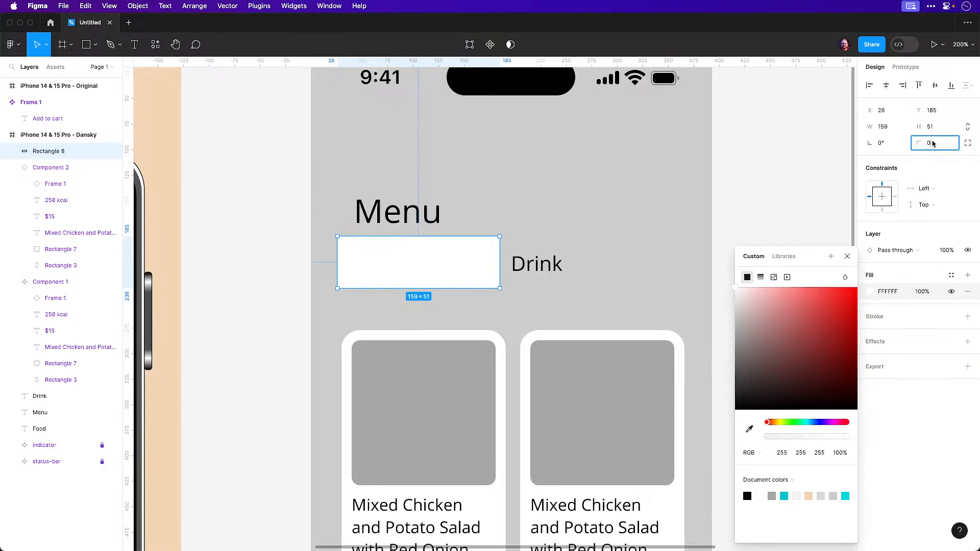
key(Return)
Widen the white rectangle to 336 so it spans both cards and place it behind the Food and Drink labels
drag(366, 273, 370, 309)
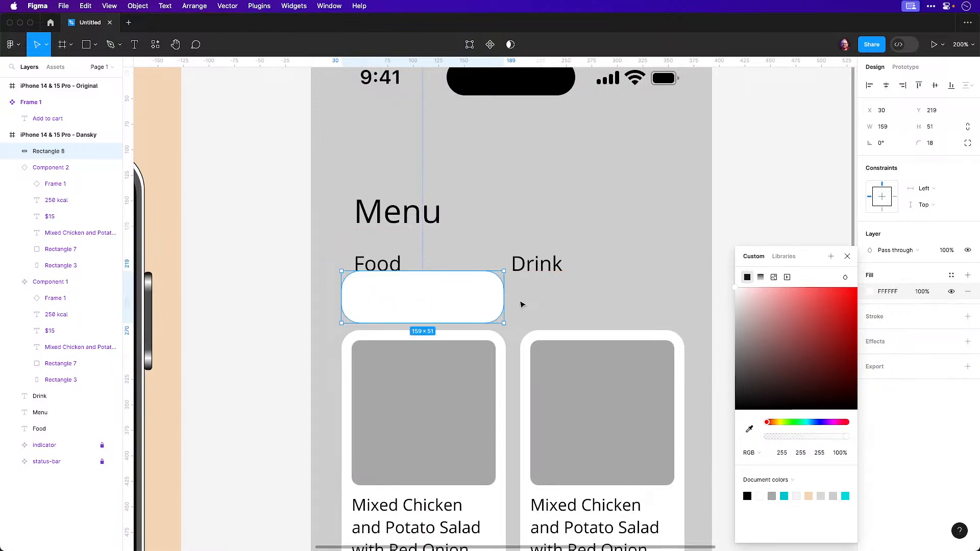
drag(504, 299, 686, 287)
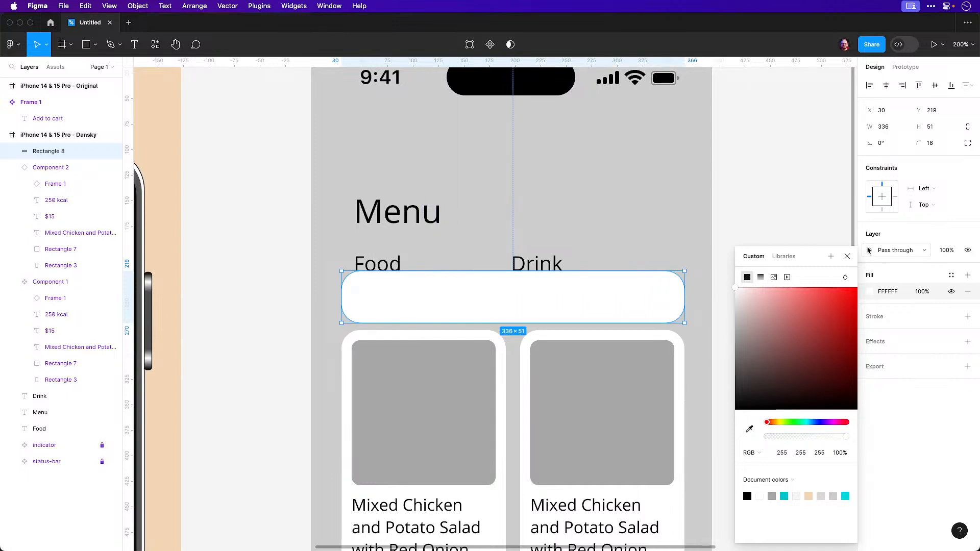
click(847, 256)
drag(607, 298, 606, 267)
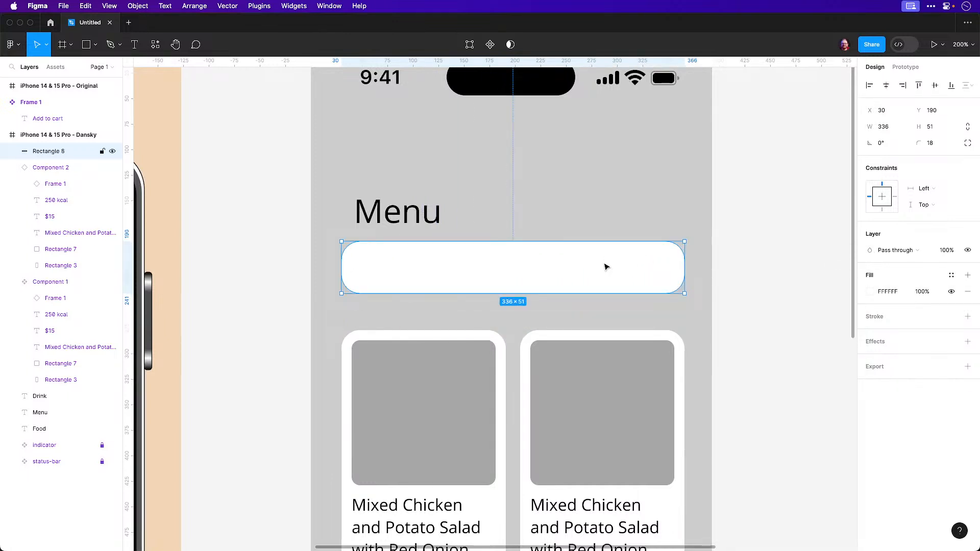
key(super+alt+bracketleft)
click(821, 243)
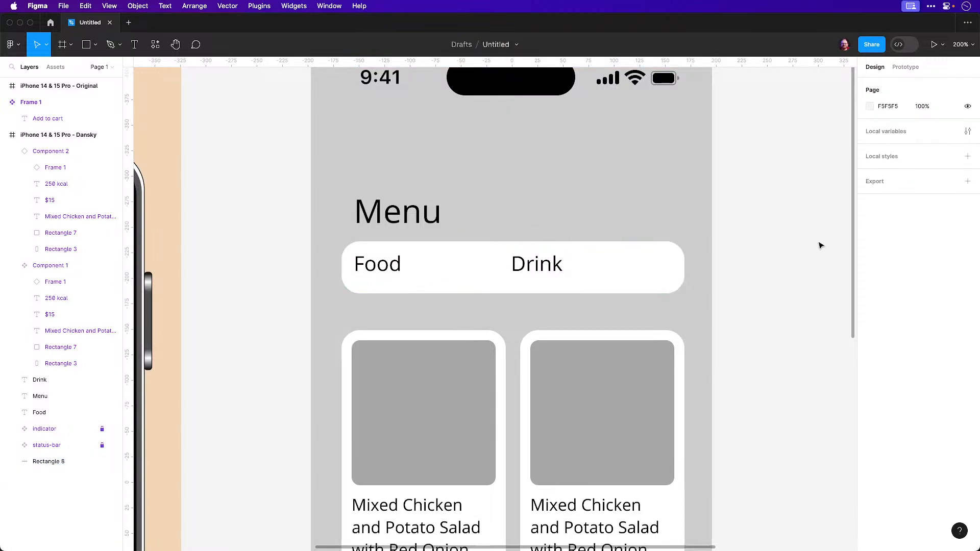
Set the height of the white rectangle behind the Food and Drink labels to 60
click(460, 268)
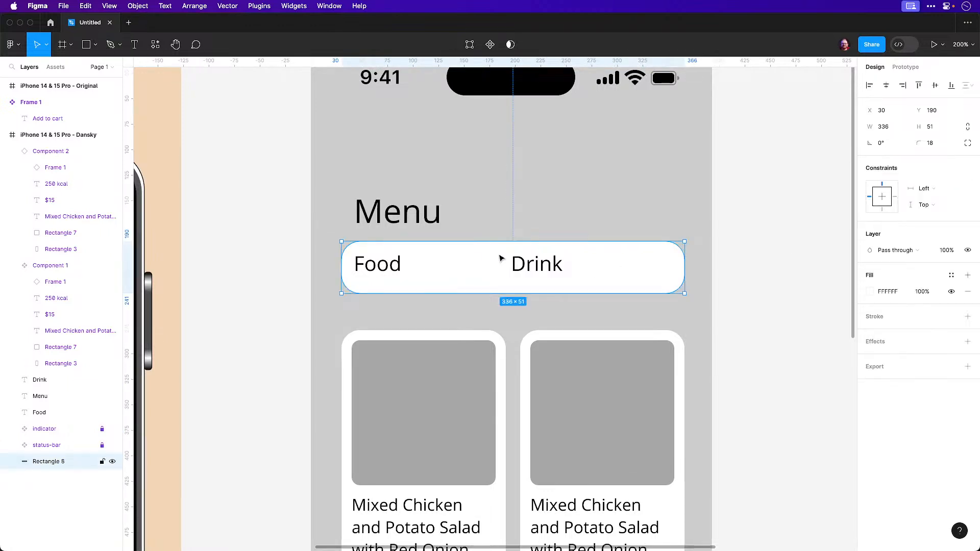
drag(531, 241, 532, 229)
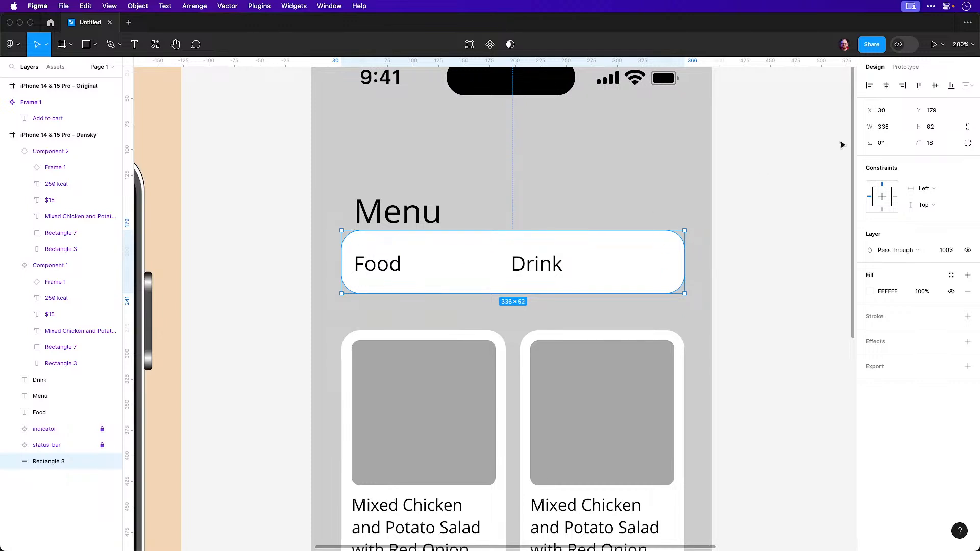
click(952, 131)
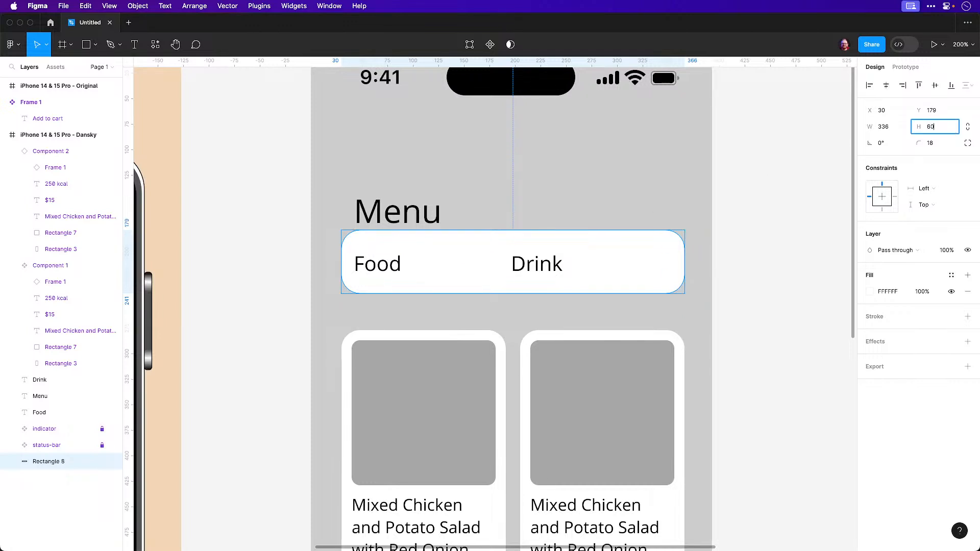
text(60)
key(Return)
click(290, 407)
scroll(440, 279, down, 5)
scroll(459, 355, up, 1)
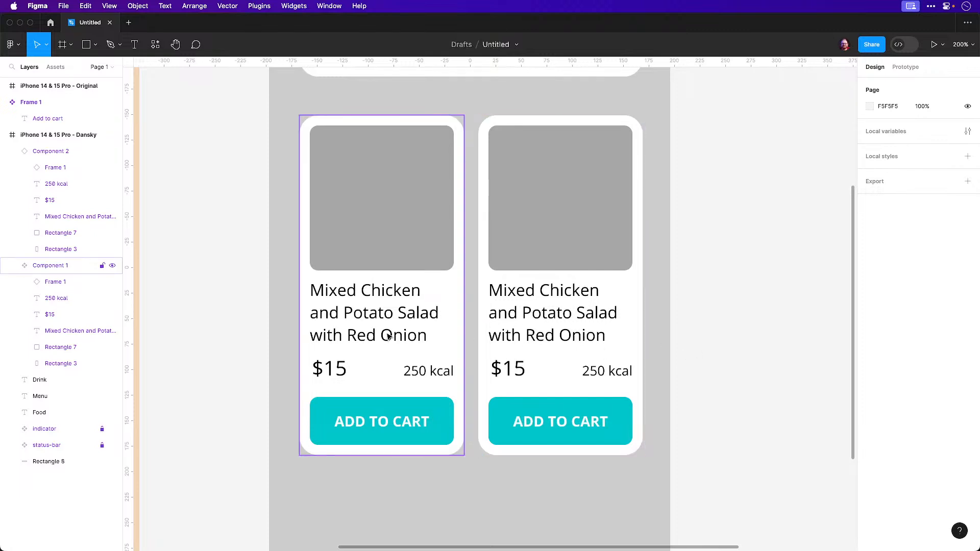
click(363, 341)
click(362, 342)
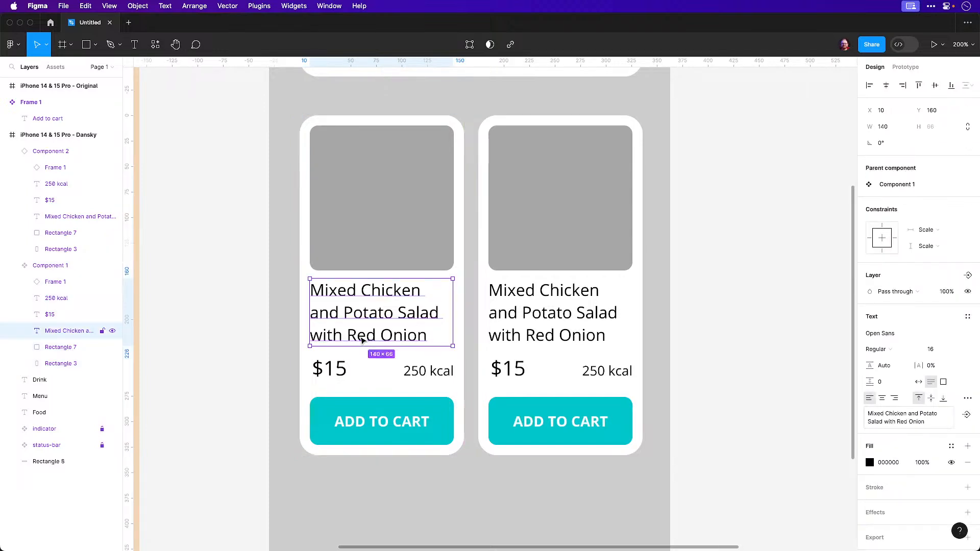
click(360, 247)
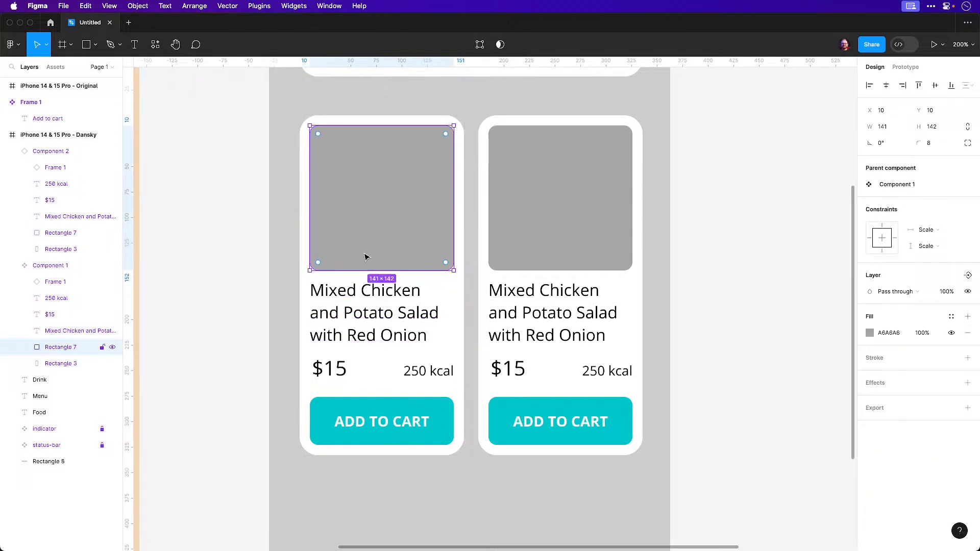
shift+click(374, 316)
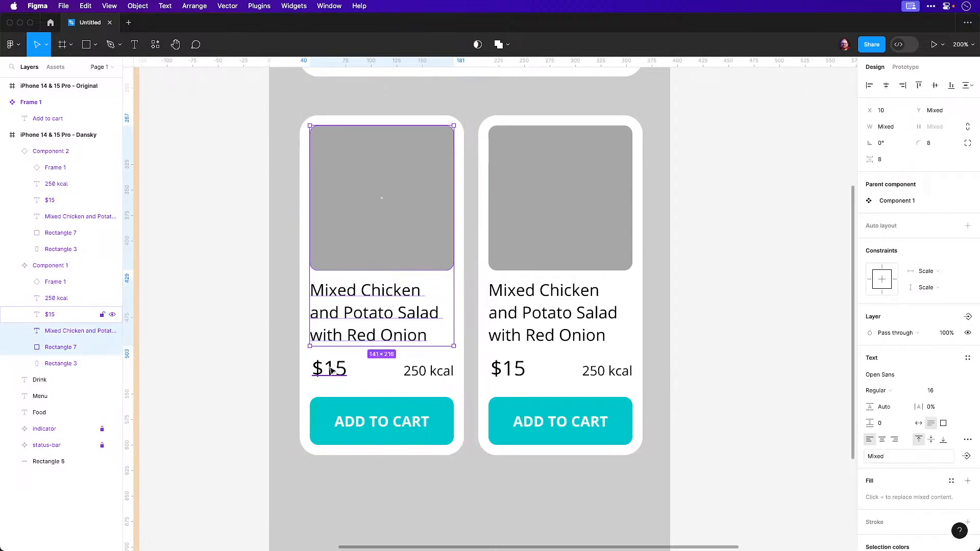
shift+click(331, 371)
shift+click(421, 371)
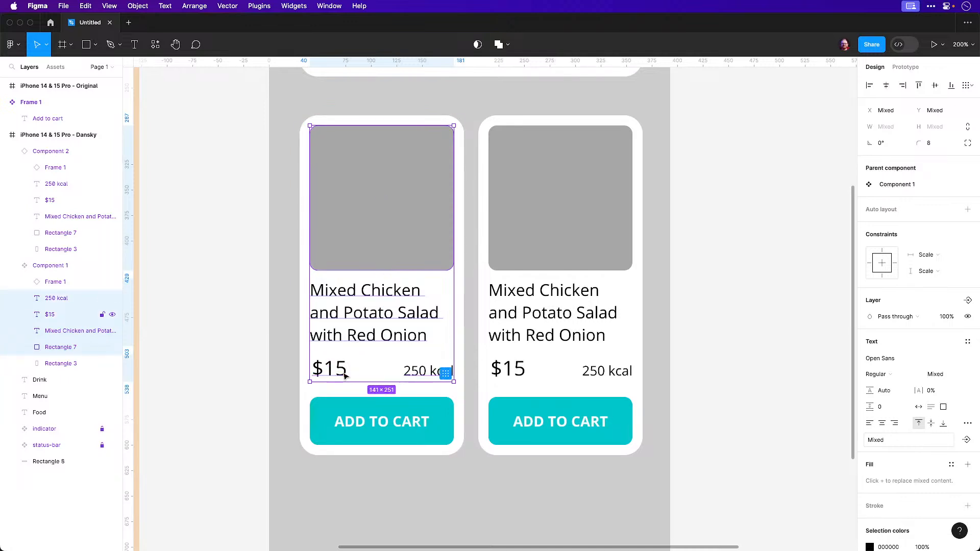
shift+click(350, 418)
click(248, 355)
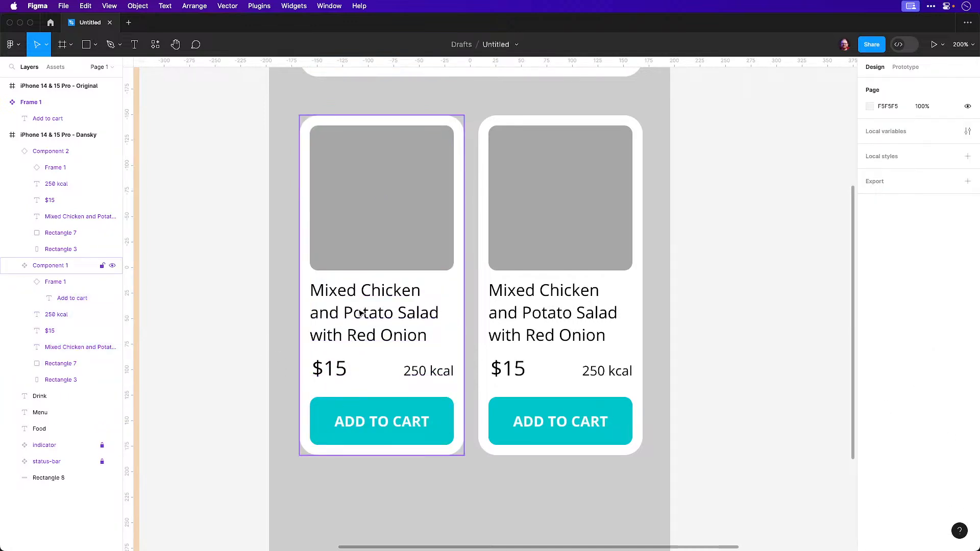
Group the dish title, price and calorie text of the main card component in an auto layout
click(362, 312)
shift+click(330, 368)
shift+click(438, 371)
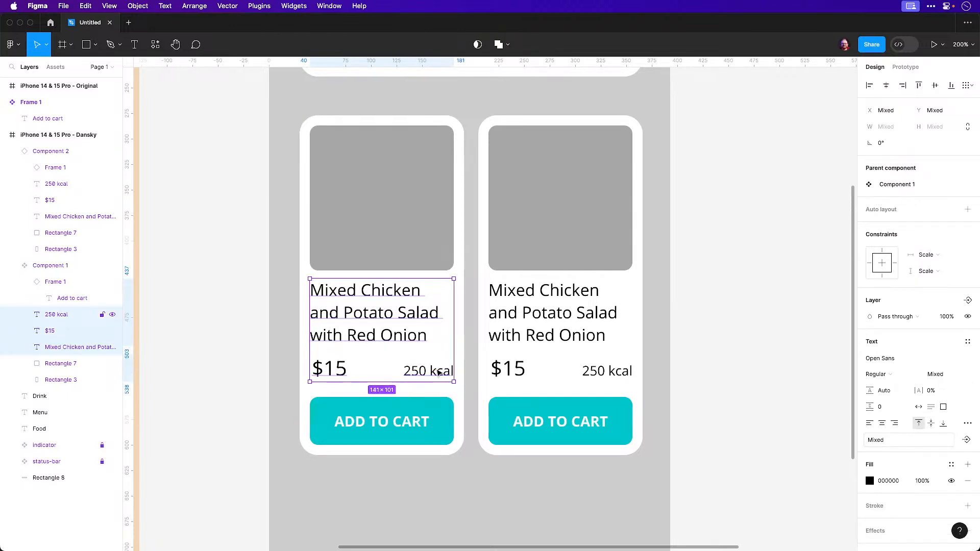
click(968, 210)
key(Escape)
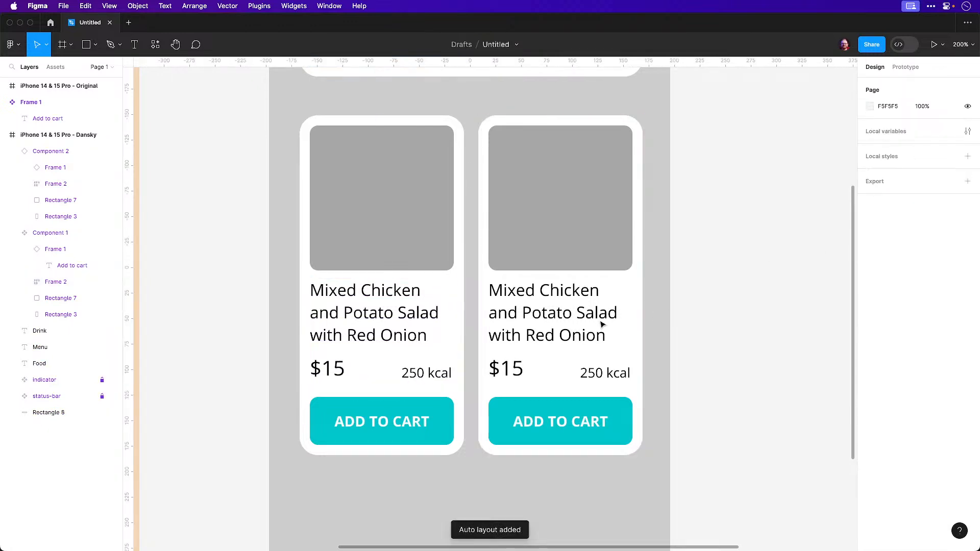
Test the auto layout by changing the main card's dish title to "Mixed Chicken and Potato Salsdsdsdsdsd"
double_click(384, 337)
double_click(384, 336)
click(412, 334)
drag(428, 335, 325, 335)
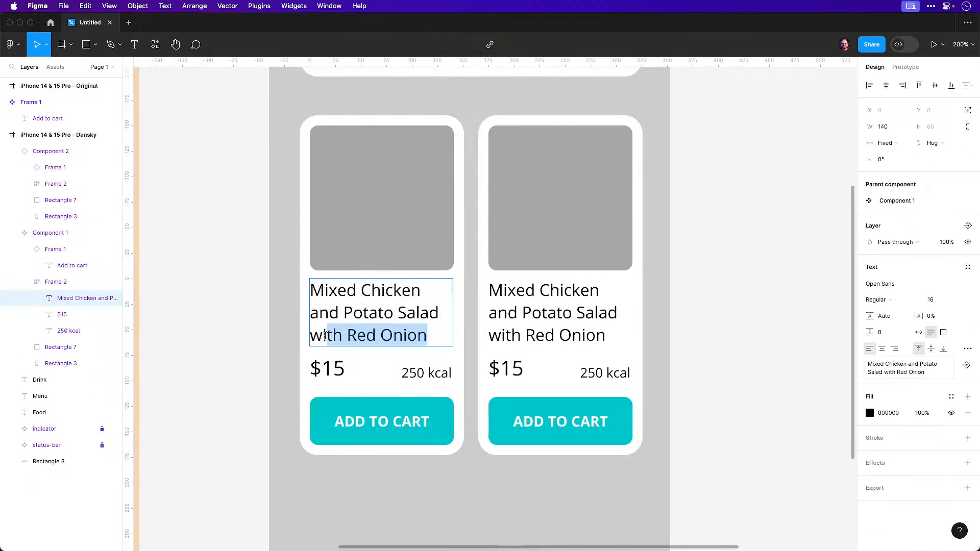
key(BackSpace)
key(BackSpace)
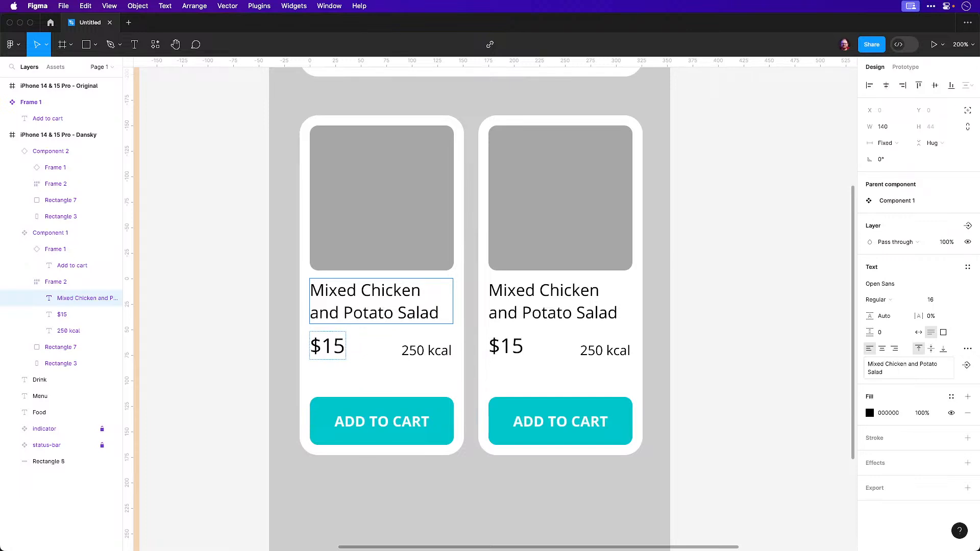
key(BackSpace)
key(BackSpace)
key(BackSpace)
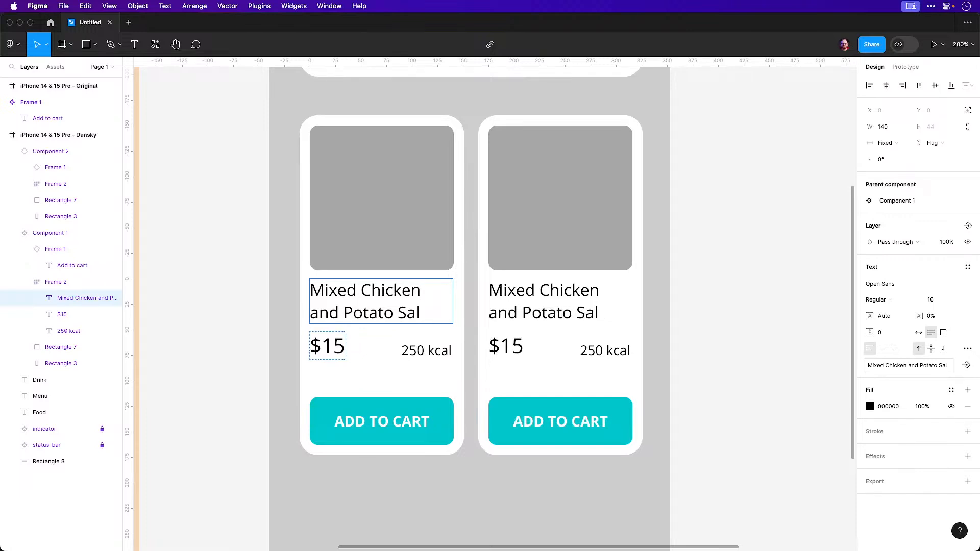
text(sdsdsdsdsd)
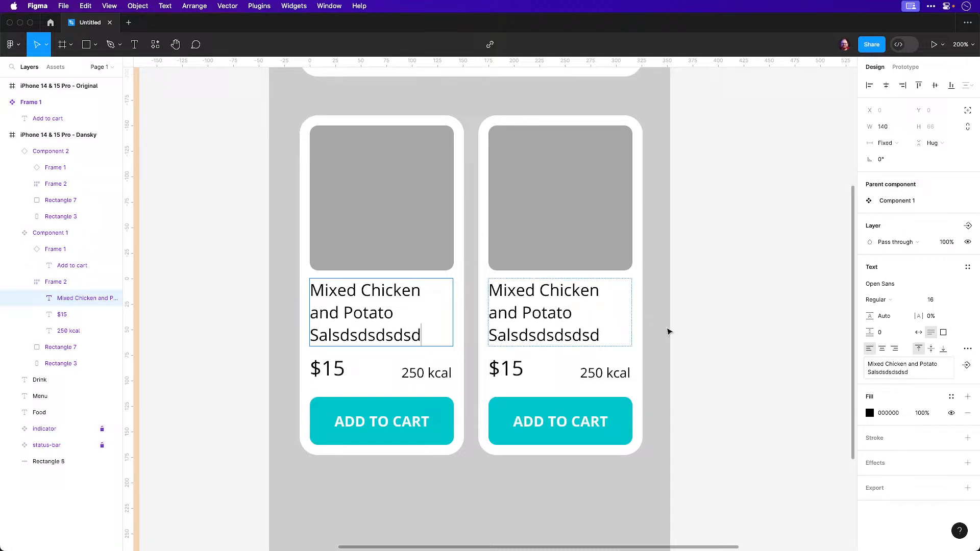
key(Escape)
click(759, 343)
Shorten the dish title in the second card to "Mixed Chicken and Potato"
double_click(575, 336)
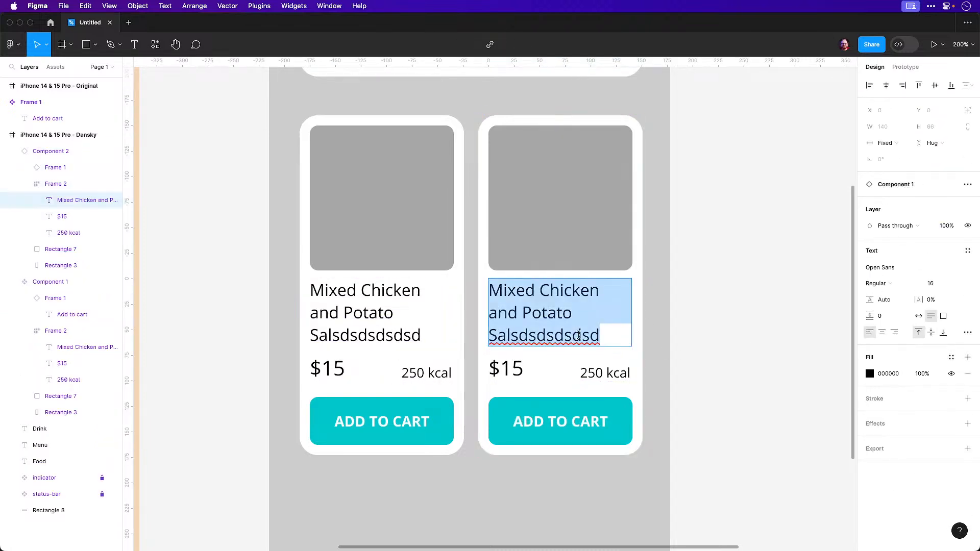
drag(565, 334, 602, 335)
key(BackSpace)
key(BackSpace)
key(BackSpace)
key(BackSpace)
key(BackSpace)
key(BackSpace)
key(BackSpace)
key(BackSpace)
key(BackSpace)
key(BackSpace)
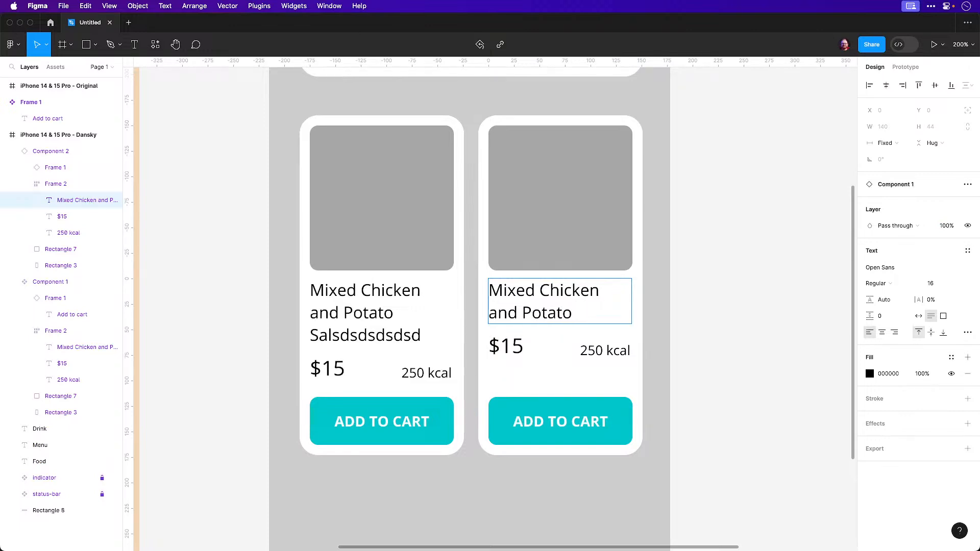
scroll(721, 291, right, 1)
click(744, 300)
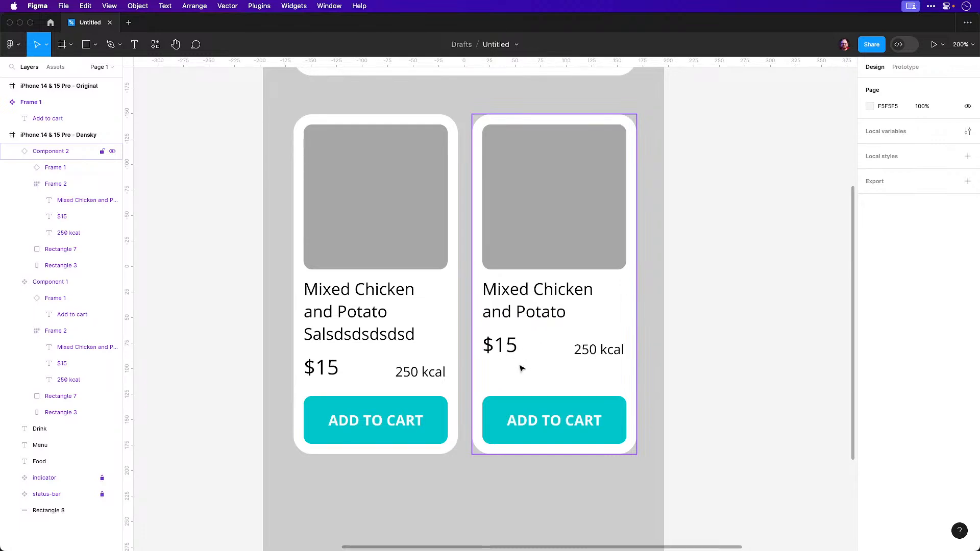
Undo the test edits to the dish titles in both cards
key(super+z)
key(super+z)
key(super+z)
key(super+z)
key(super+z)
key(super+z)
key(super+z)
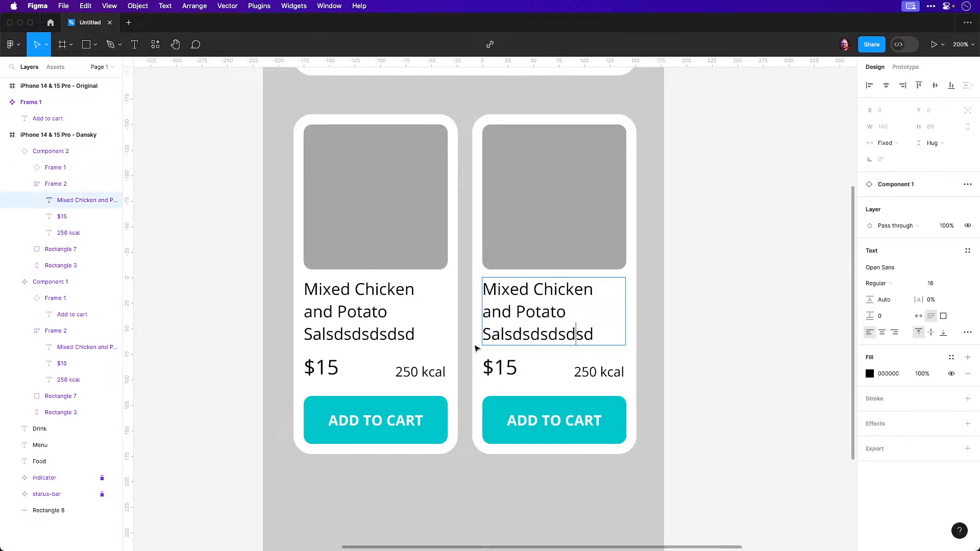
key(super+z)
key(super+z)
key(super+z)
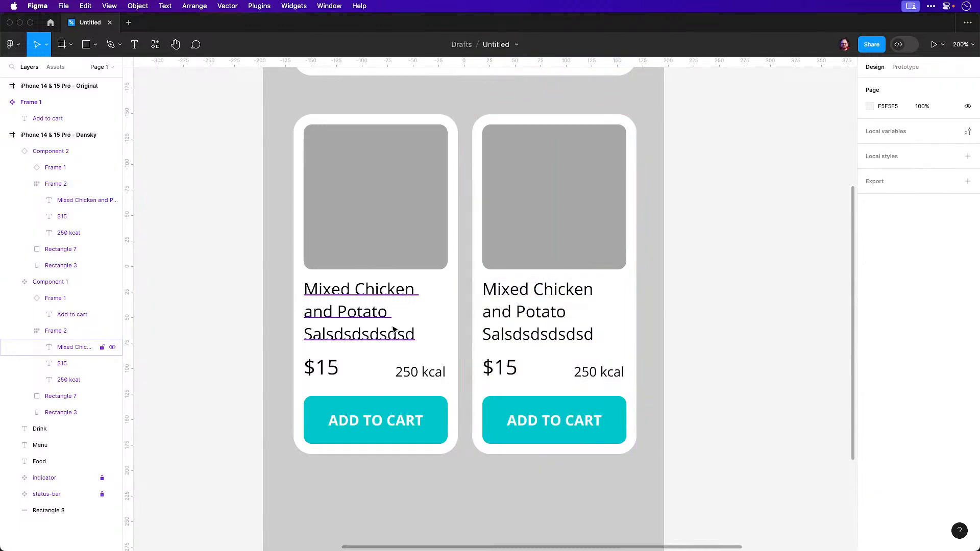
click(205, 319)
key(super+z)
key(super+z)
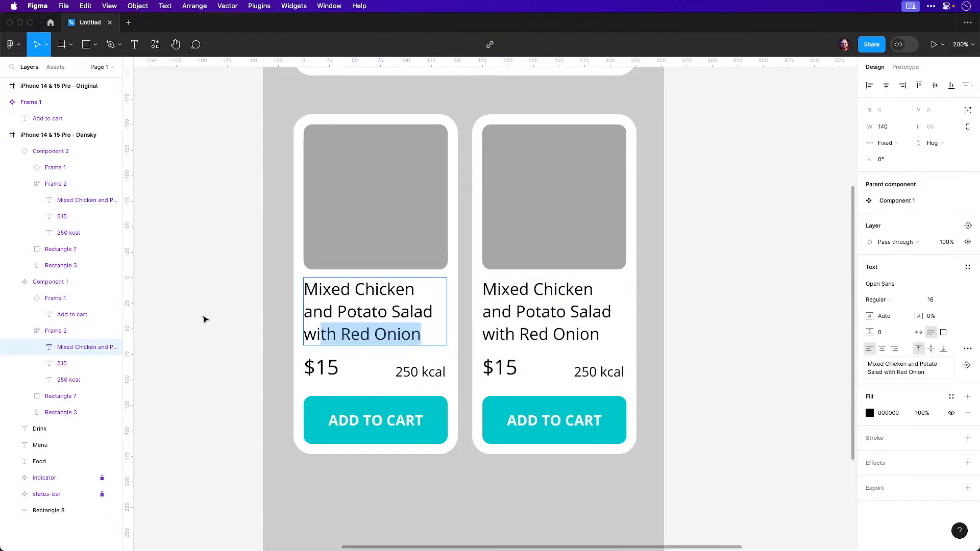
key(super+z)
key(super+z)
key(super+z)
click(206, 325)
Select the dish title, price and calorie texts of the first card together, and deselect them
super+click(370, 318)
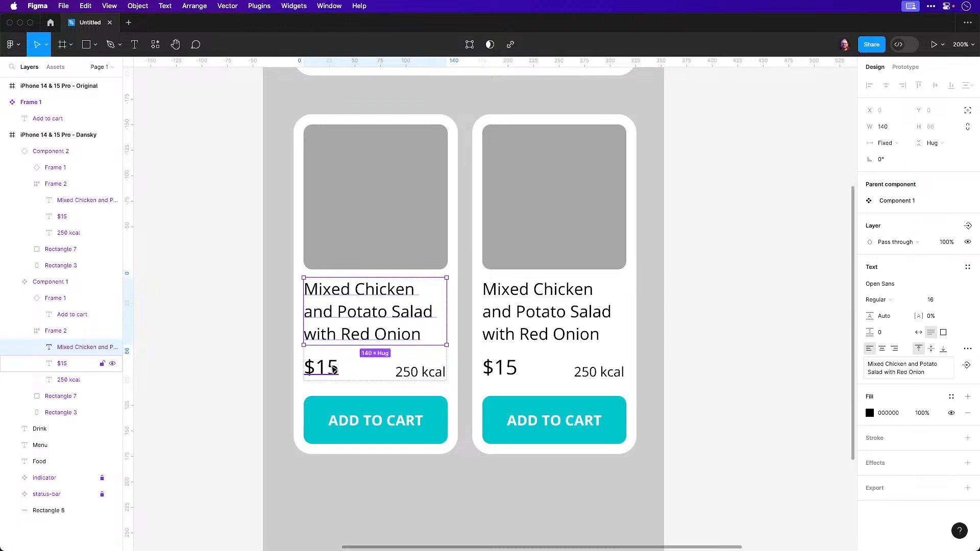
shift+click(322, 368)
shift+click(430, 375)
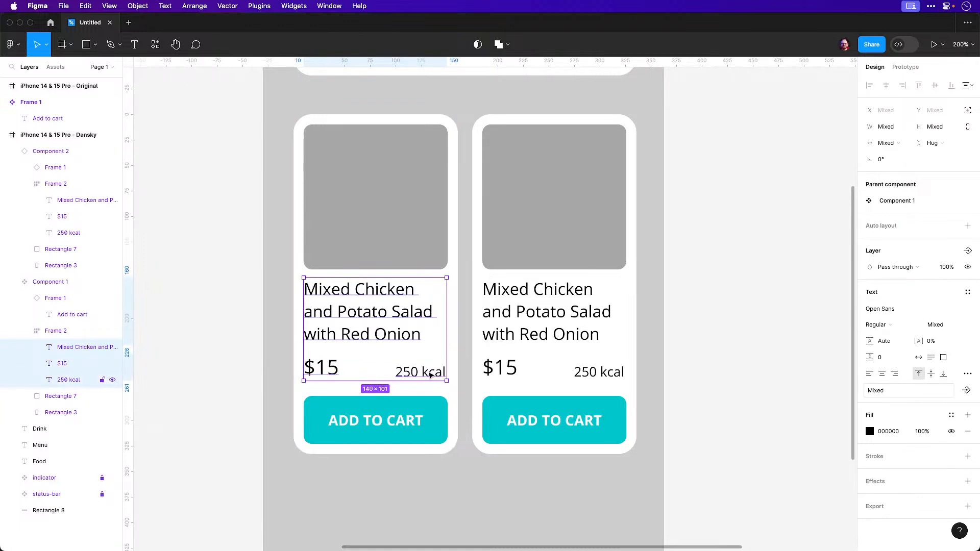
click(755, 322)
Change the second card's dish title to "Mixed Beef and Potato Salad" to test how the price and calories reflow
click(558, 333)
double_click(557, 333)
click(553, 335)
drag(600, 335, 463, 339)
key(BackSpace)
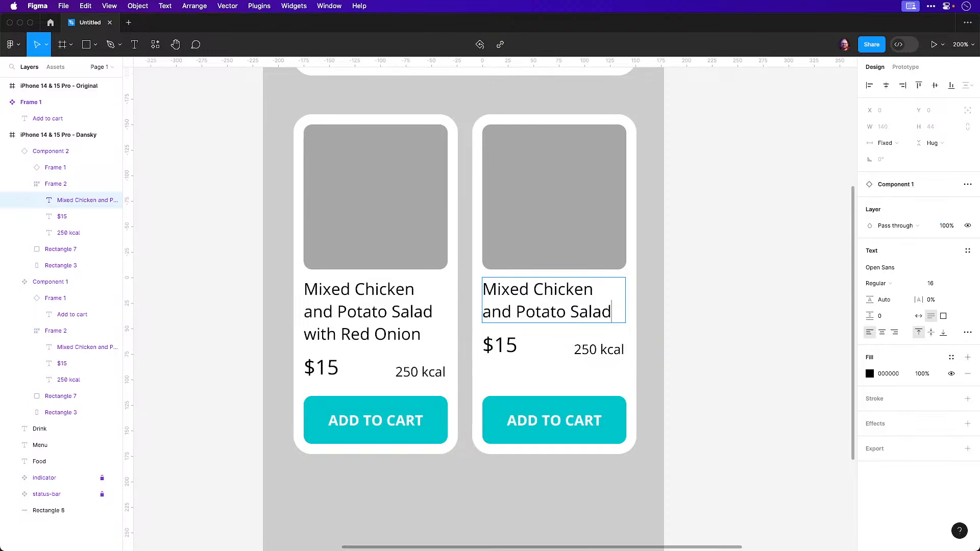
double_click(533, 289)
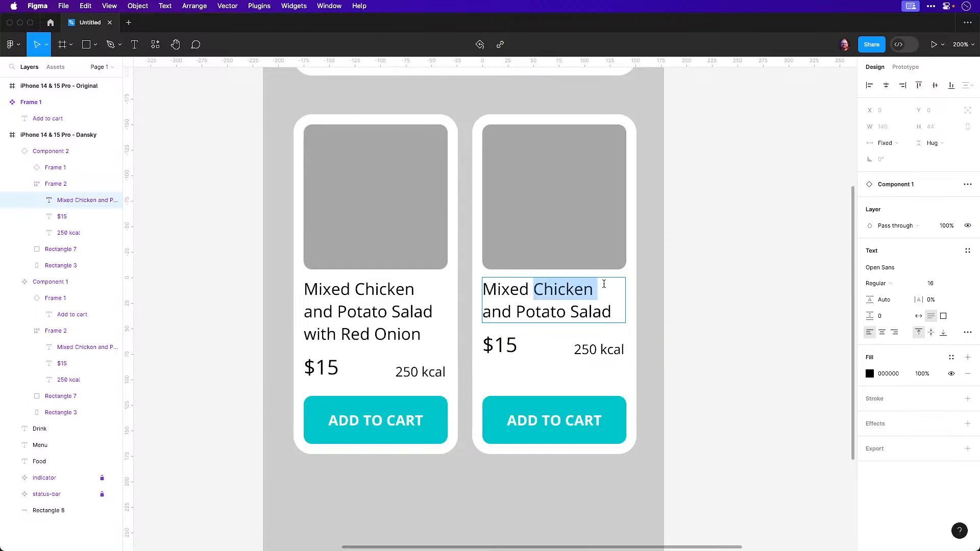
text(Beef and)
click(738, 270)
Undo the dish title test edits and the auto layout grouping of the cards' title, price and calorie texts
super+click(503, 348)
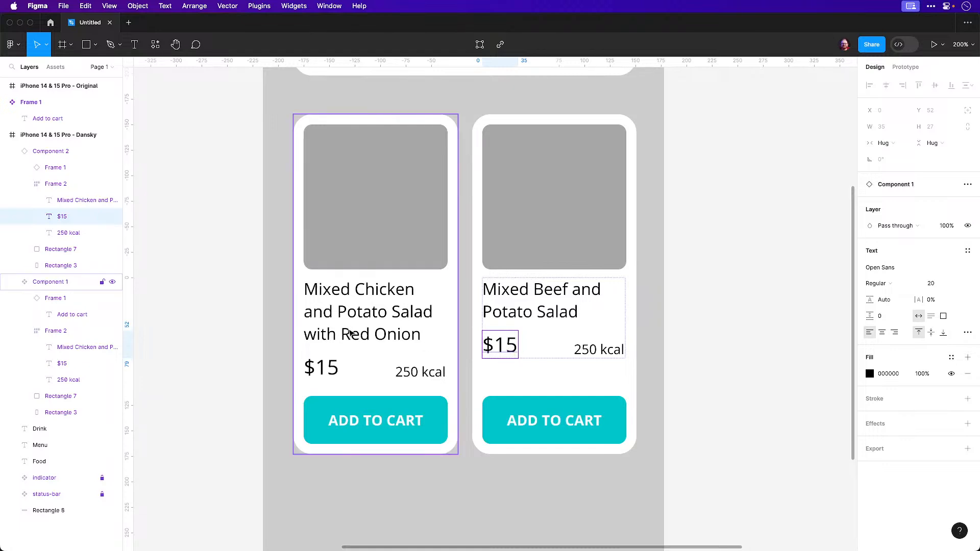
super+click(355, 335)
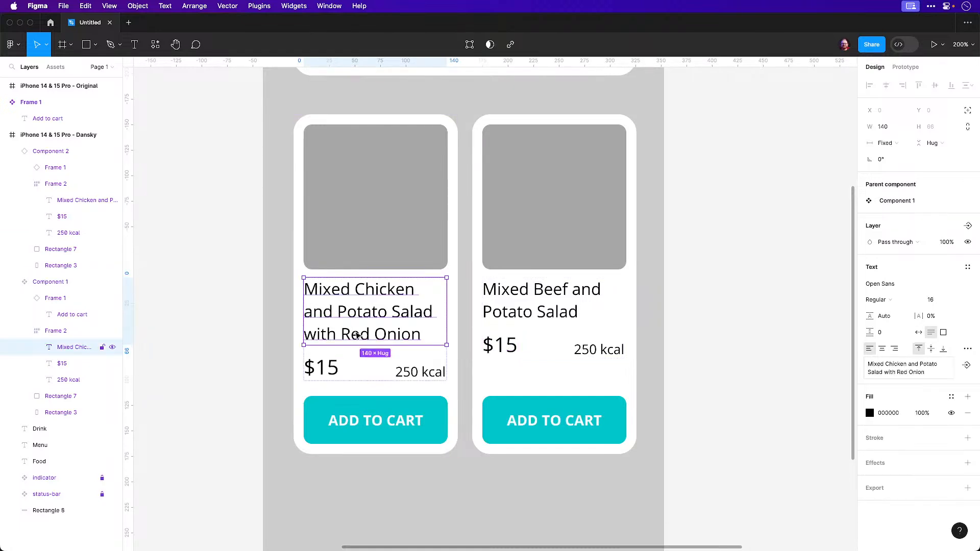
key(super+z)
key(super+z)
key(super+z)
key(super+z)
key(super+z)
key(super+z)
key(super+z)
key(super+z)
key(super+z)
key(super+z)
key(super+z)
key(super+z)
key(super+z)
key(super+z)
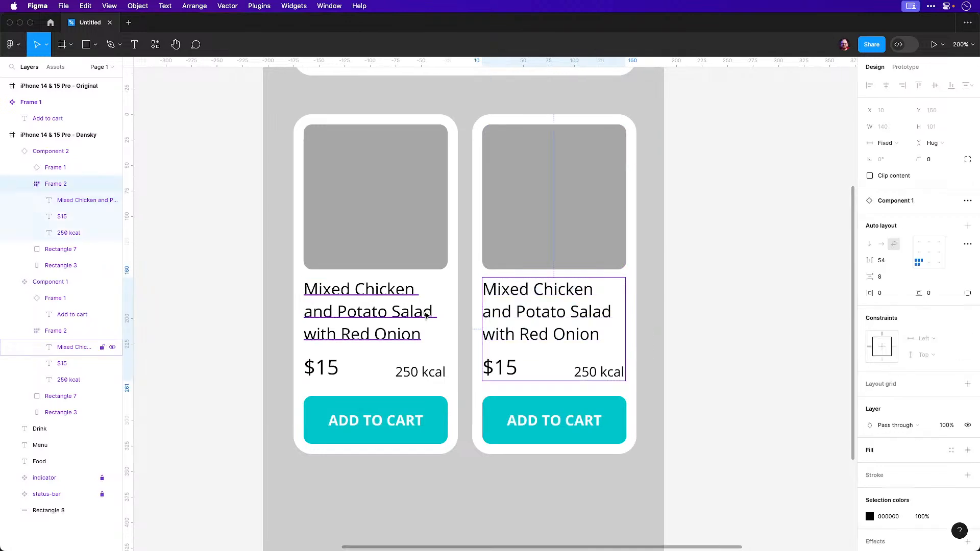
key(super+z)
key(super+z)
key(super+z)
key(super+z)
key(super+z)
key(super+z)
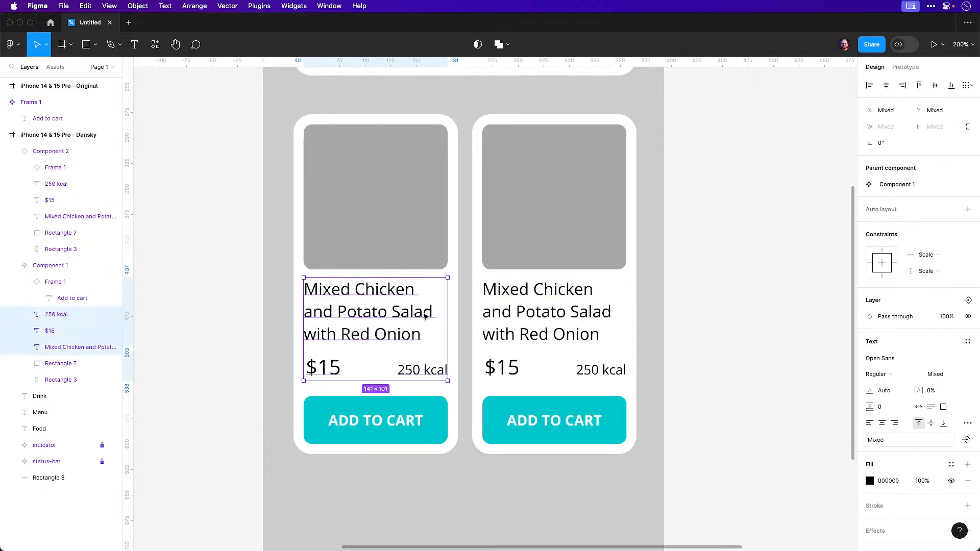
key(super+z)
key(super+z)
key(super+z)
key(super+z)
key(super+z)
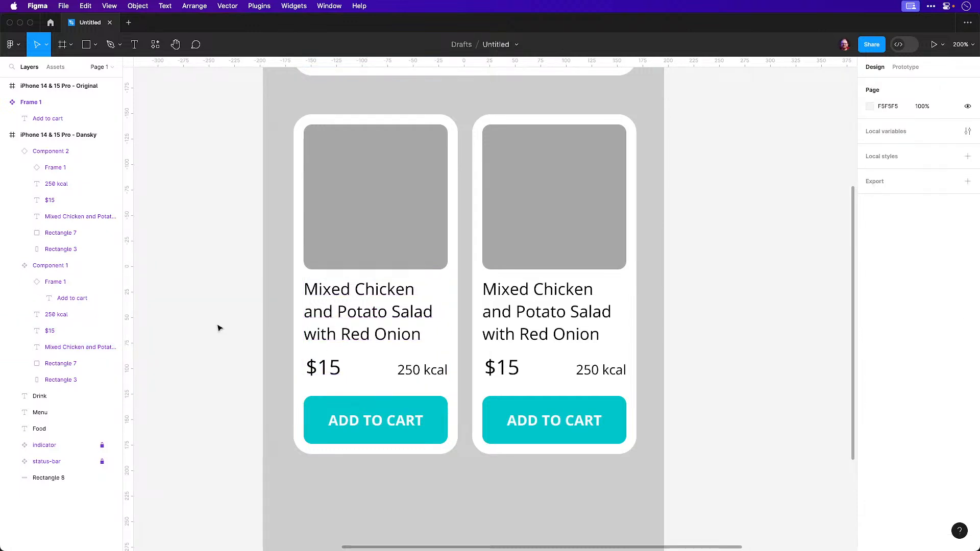
Shorten the second card's dish title to "Mixed Chicken and Potato"
click(581, 310)
drag(572, 310, 607, 343)
key(BackSpace)
click(774, 309)
click(772, 308)
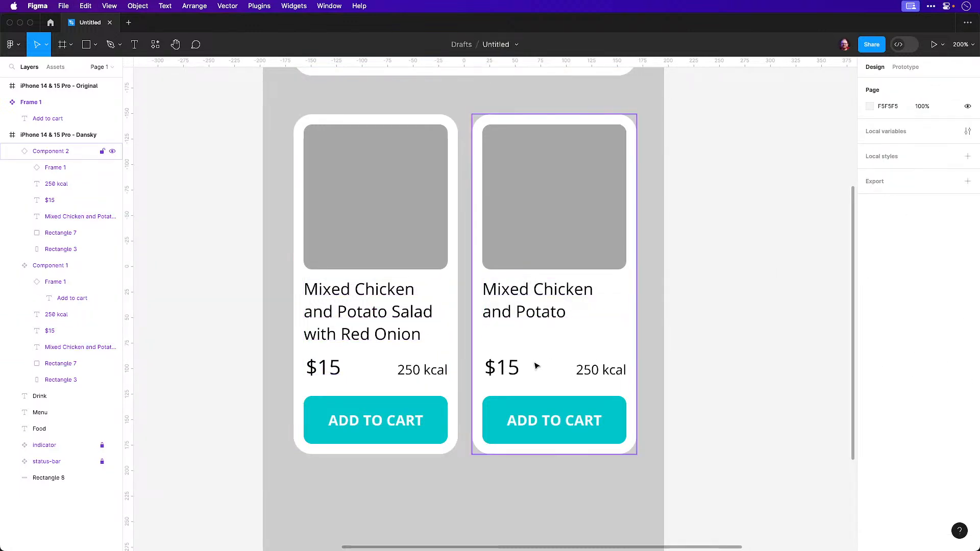
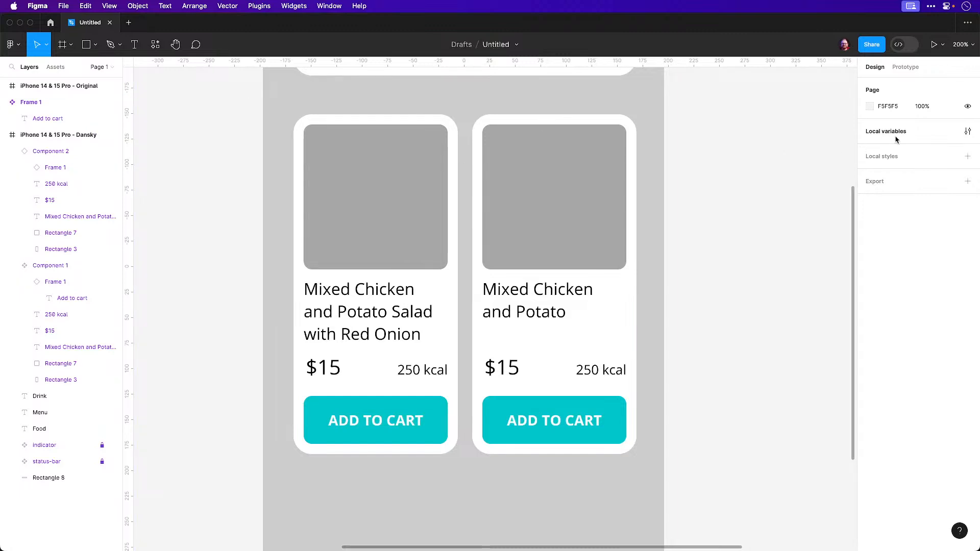
click(568, 232)
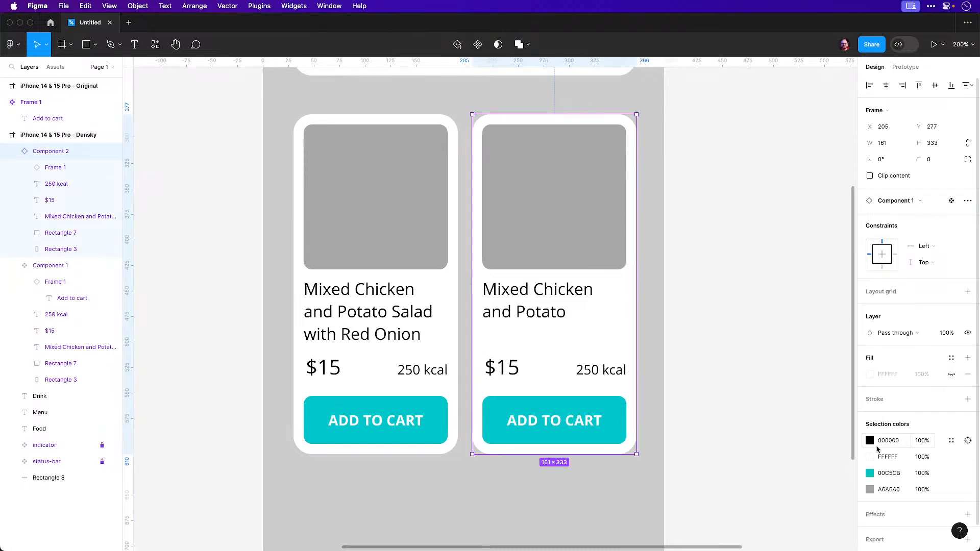
click(903, 67)
click(874, 68)
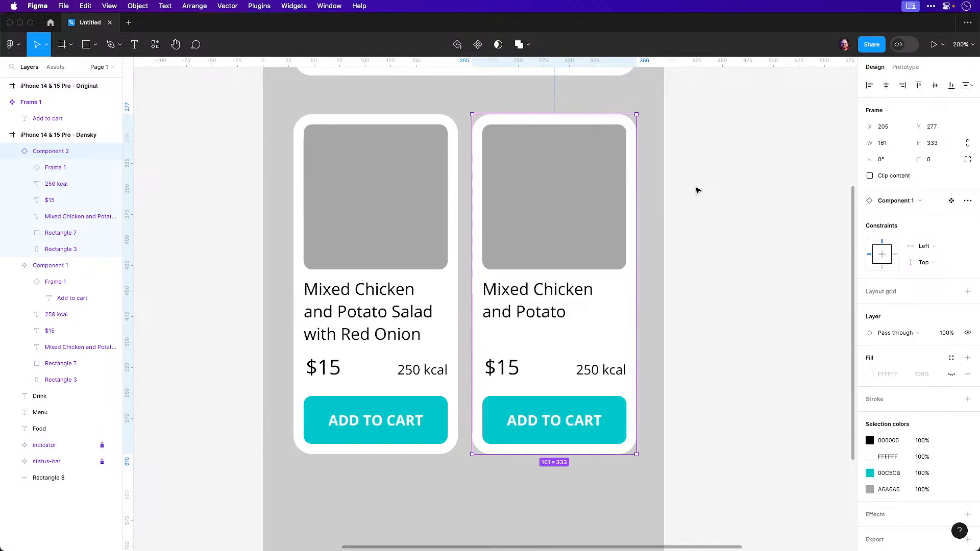
click(773, 259)
Align the Menu heading with the left edge of the first dish card
key(super+minus)
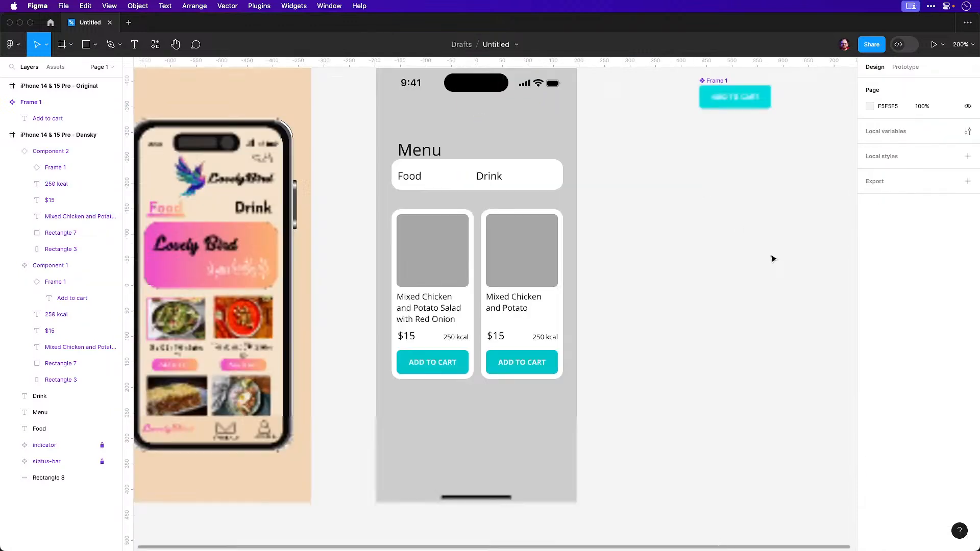
drag(448, 248, 521, 293)
click(499, 206)
shift+click(475, 263)
click(869, 85)
click(743, 262)
Move the Menu heading up to Y 97, away from the Food/Drink bar
click(489, 198)
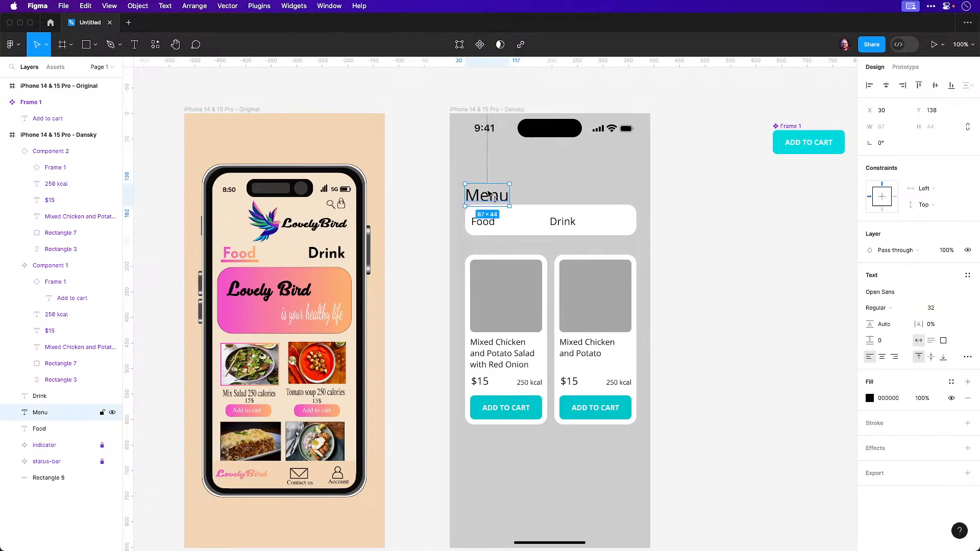
drag(488, 198, 489, 177)
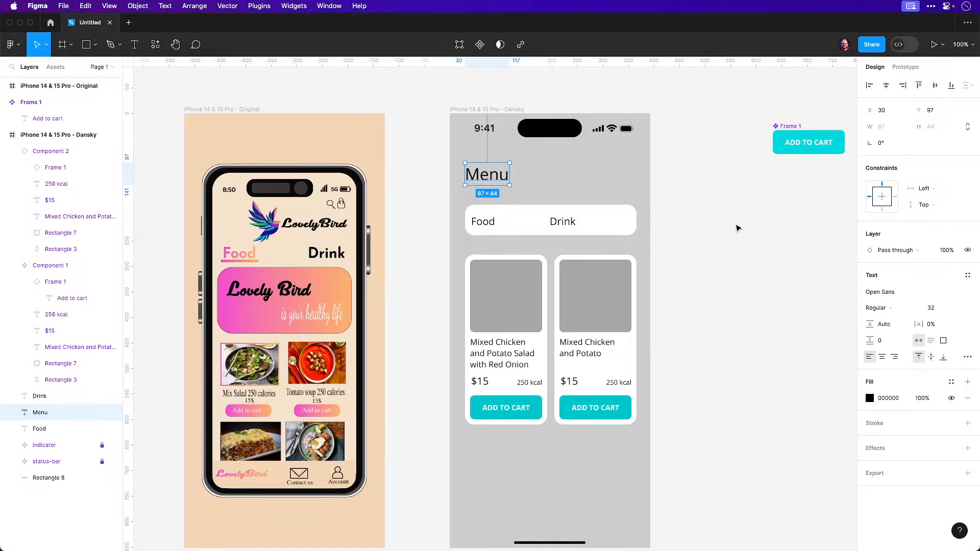
click(740, 239)
Duplicate both dish cards as a second row below the first, positioned at Y 620
scroll(702, 252, down, 3)
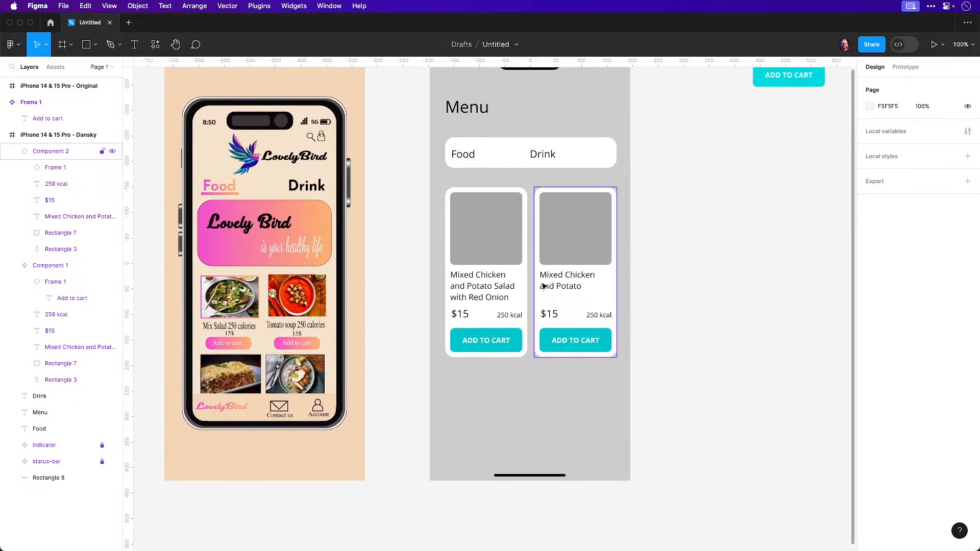
click(472, 236)
shift+click(559, 232)
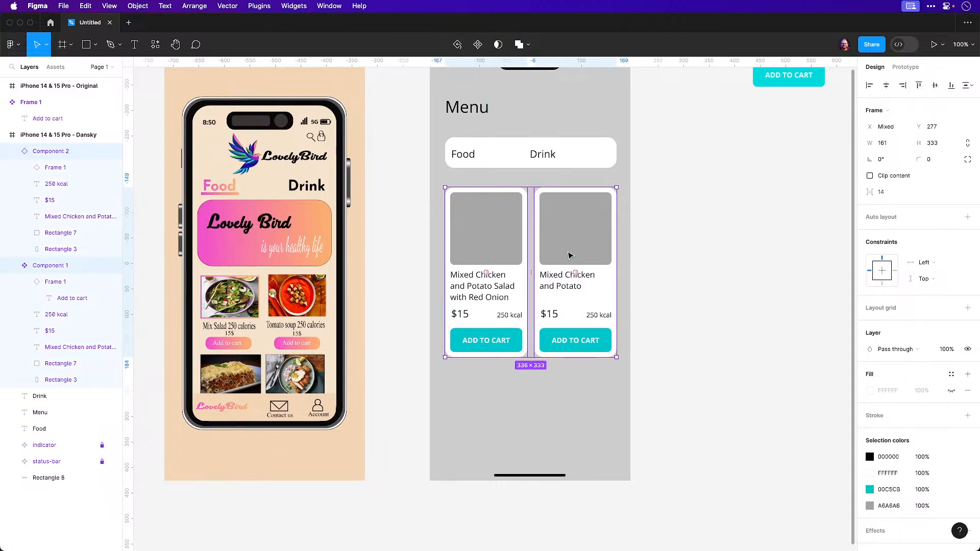
drag(577, 254, 571, 392)
key(z)
drag(455, 352, 468, 295)
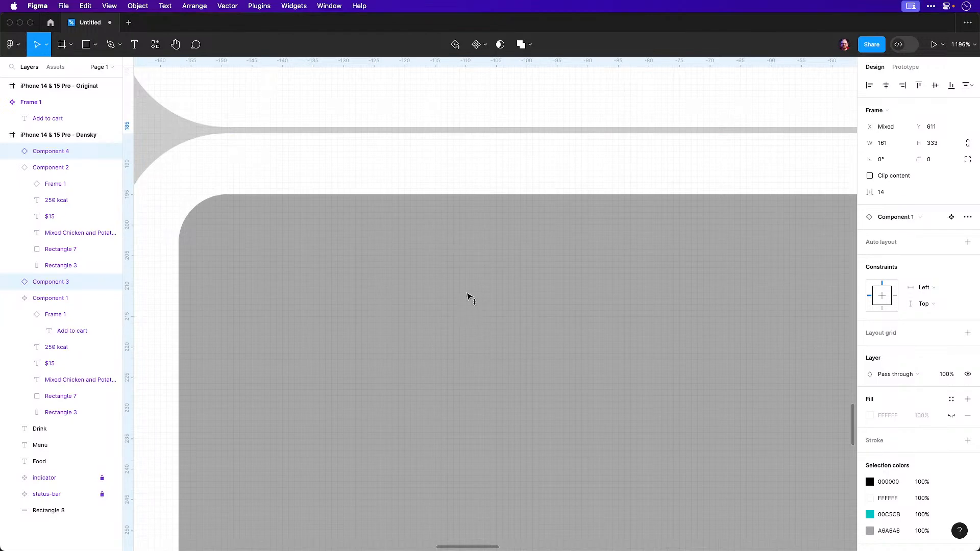
key(ctrl+z)
key(super+minus)
key(super+minus)
key(super+minus)
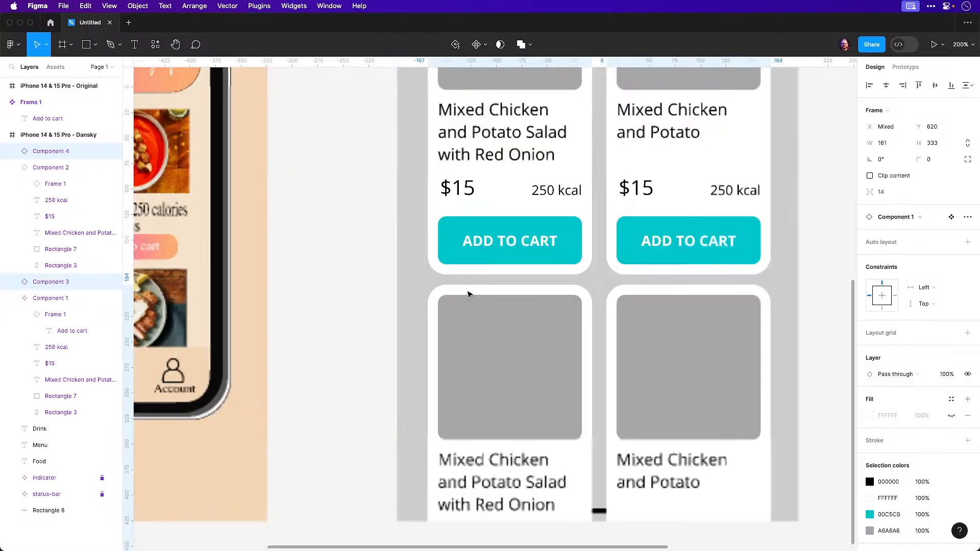
scroll(468, 293, down, 1)
click(368, 294)
Nudge the first card of the second row up to Y 611 and back to Y 620 to check the row gap
drag(533, 244, 357, 278)
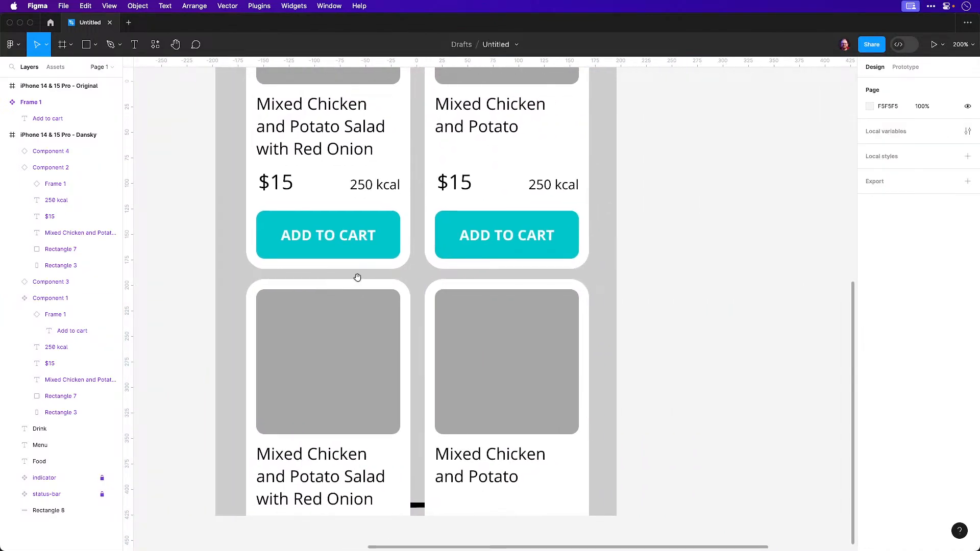
scroll(396, 282, up, 2)
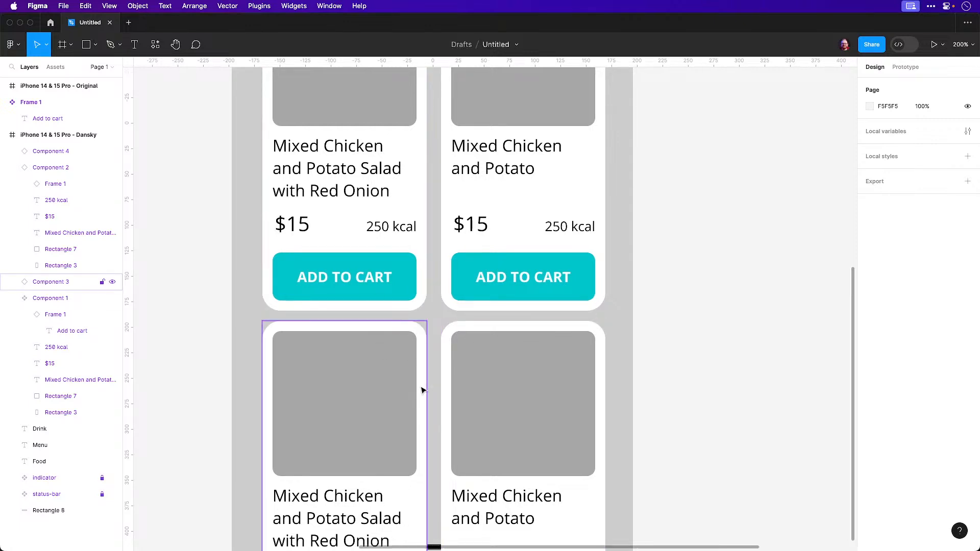
drag(411, 345, 469, 367)
click(427, 368)
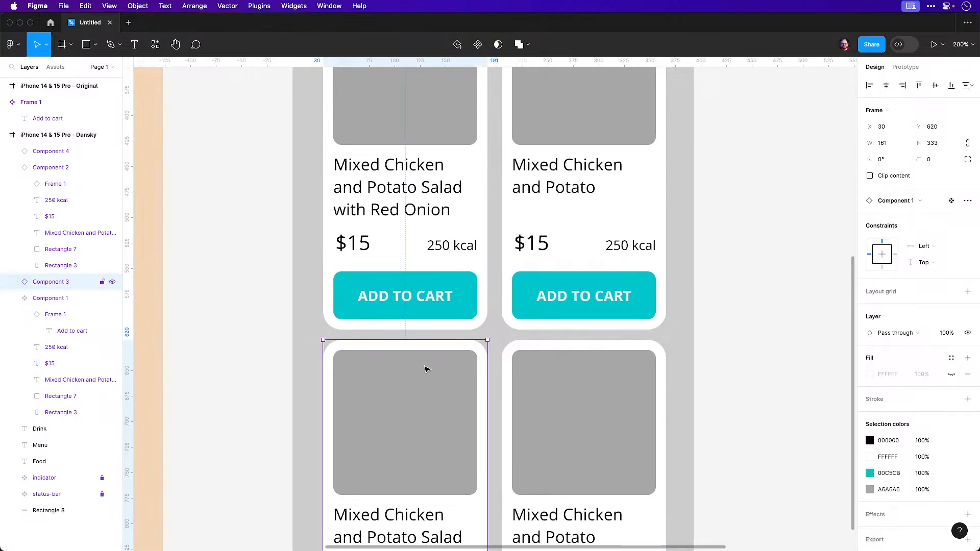
key(Up)
key(Up)
key(Up)
key(Up)
key(Up)
key(Up)
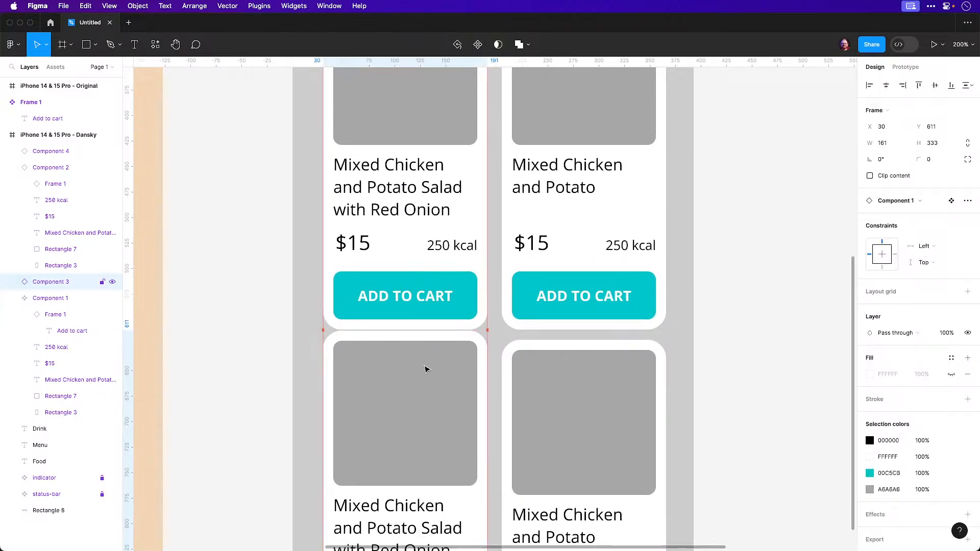
key(Down)
key(Down)
key(Down)
key(Down)
key(Down)
key(Down)
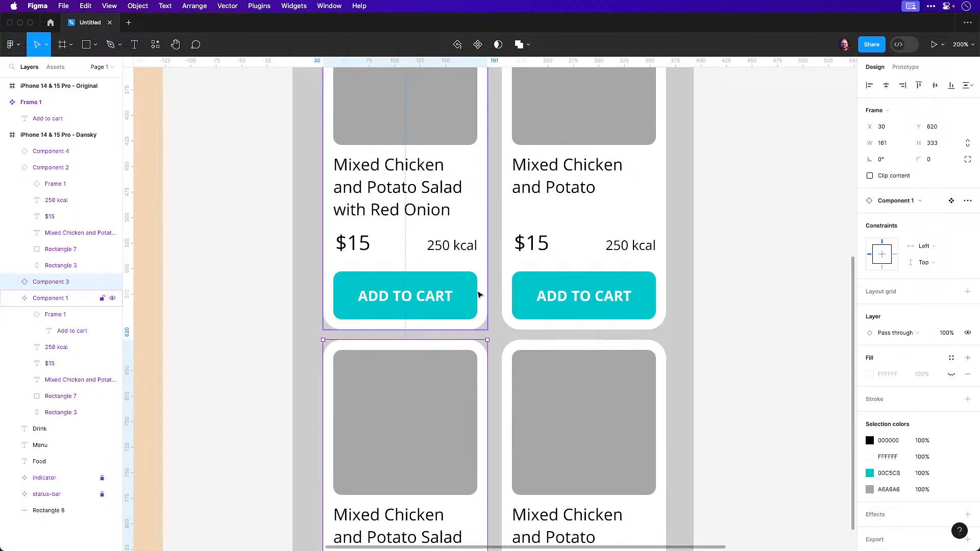
Show the 6-column layout grid on the iPhone 14 & 15 Pro - Dansky frame
drag(479, 293, 476, 318)
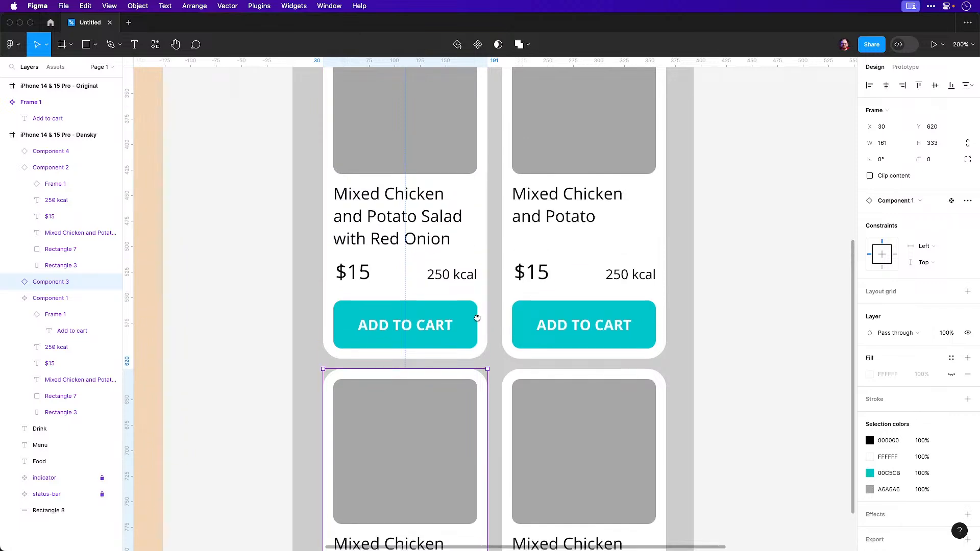
scroll(477, 318, up, 5)
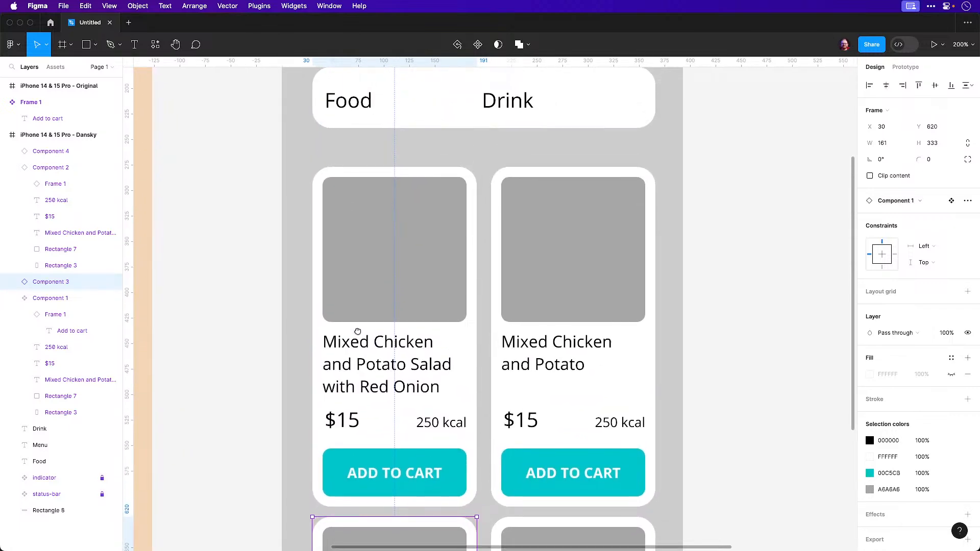
scroll(300, 153, up, 10)
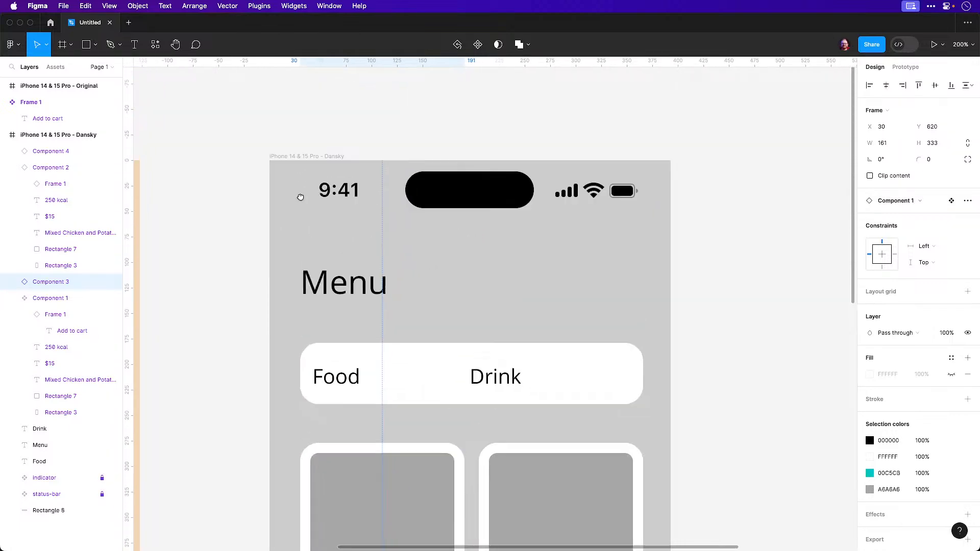
click(295, 161)
click(967, 225)
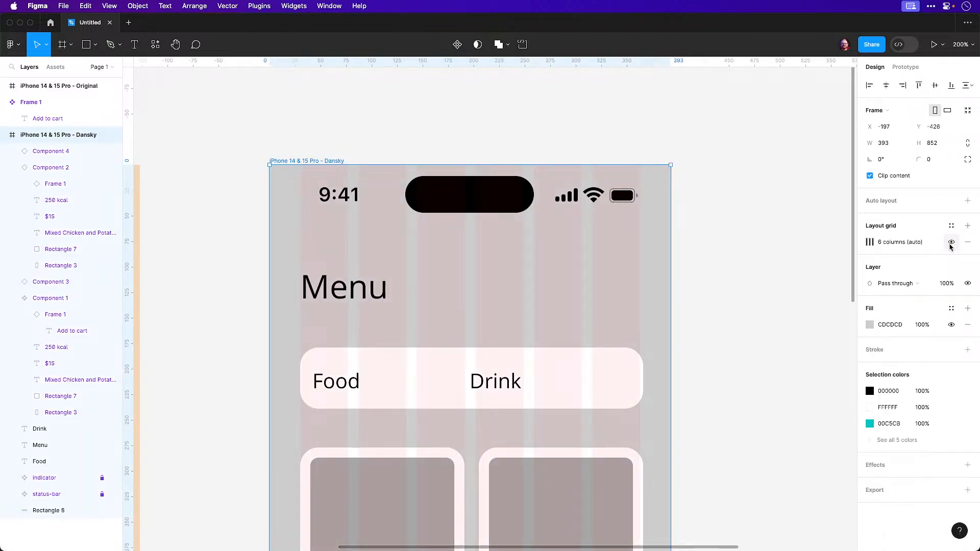
Nudge the second card of the first row left to X 202, matching it to the layout grid columns
scroll(634, 410, down, 10)
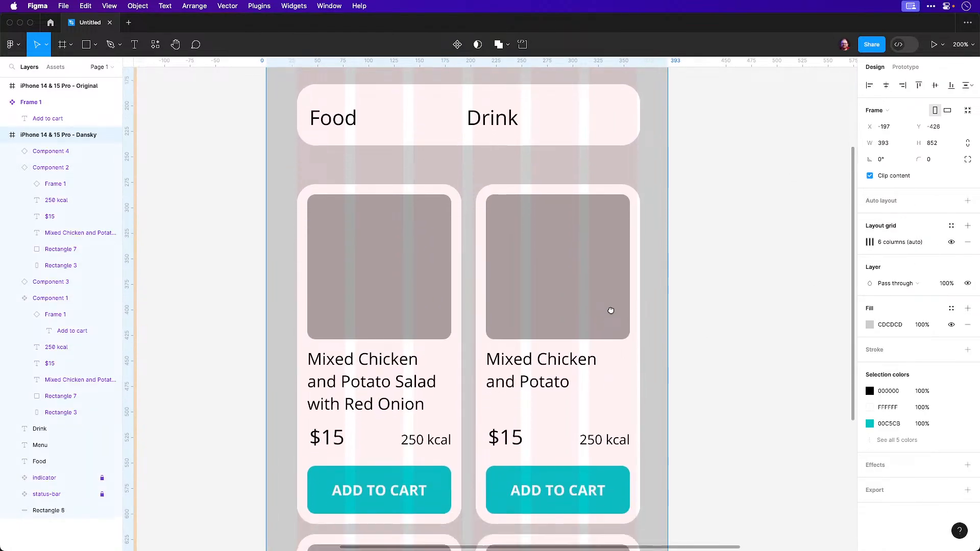
click(613, 253)
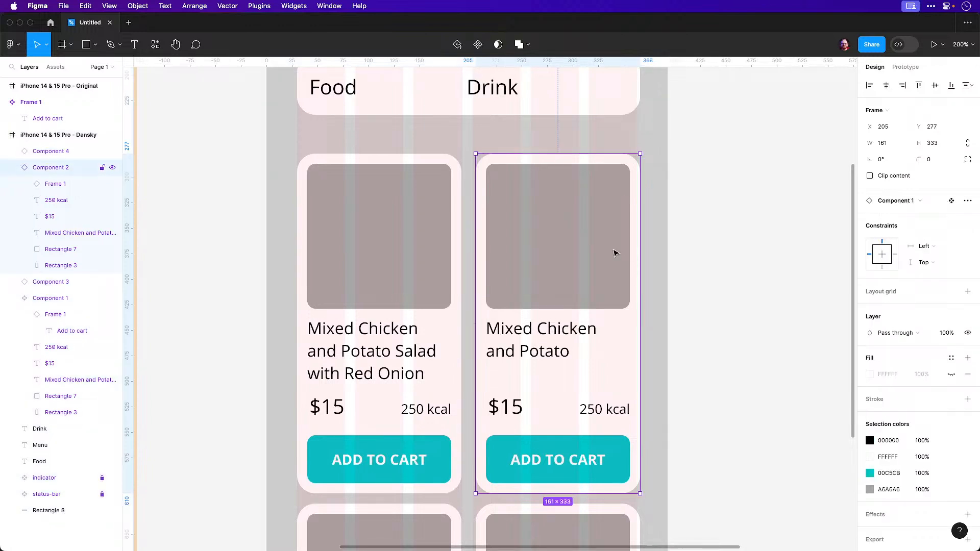
key(Left)
key(Left)
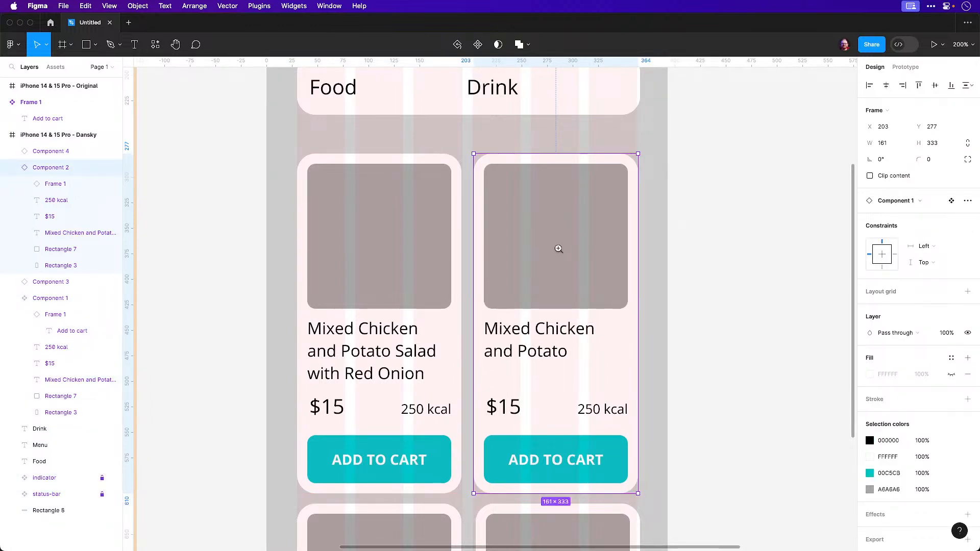
key(super+plus)
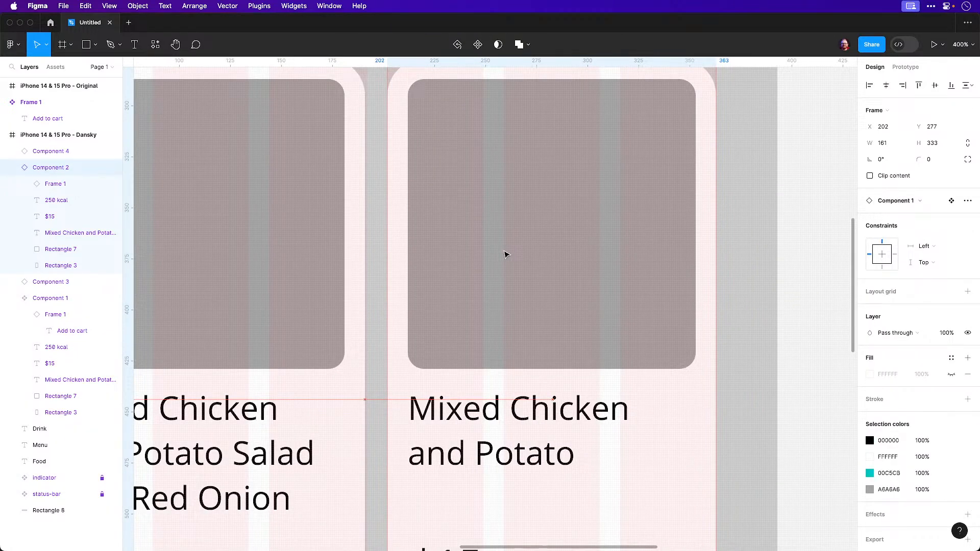
click(804, 247)
Examine the edges and gap between the two first-row cards against the layout grid columns
drag(268, 308, 448, 430)
scroll(449, 403, up, 1)
click(499, 330)
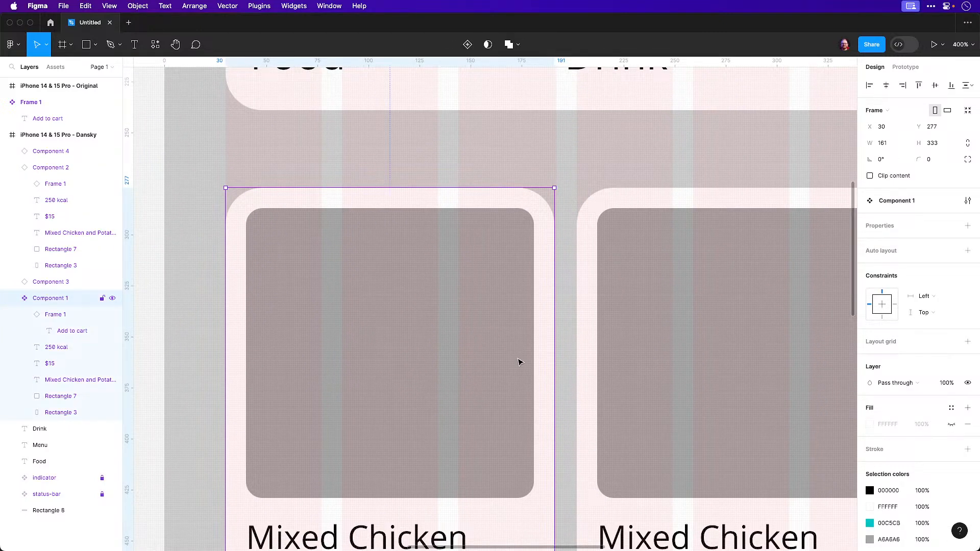
scroll(449, 322, down, 3)
key(z)
drag(463, 249, 494, 305)
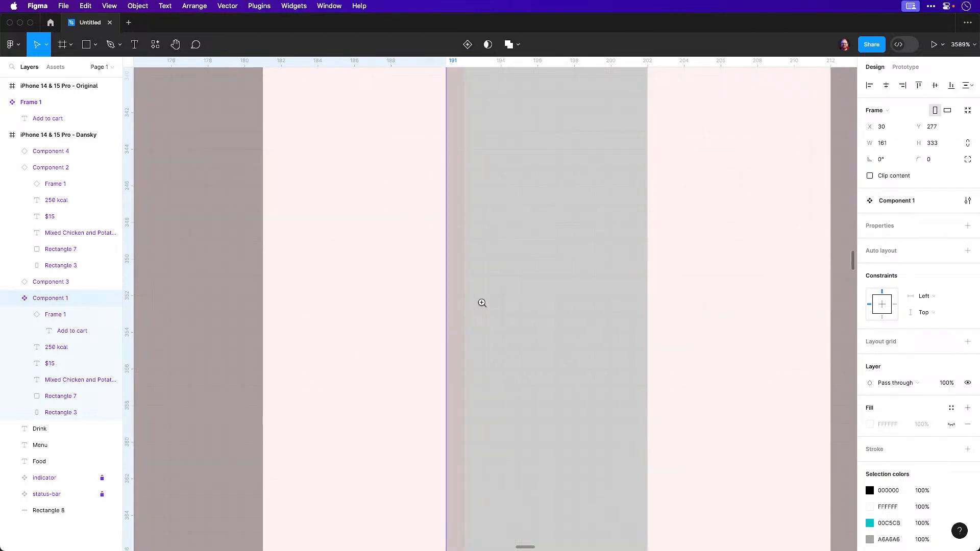
key(super+minus)
key(super+minus)
key(super+minus)
key(super+minus)
key(super+minus)
key(super+minus)
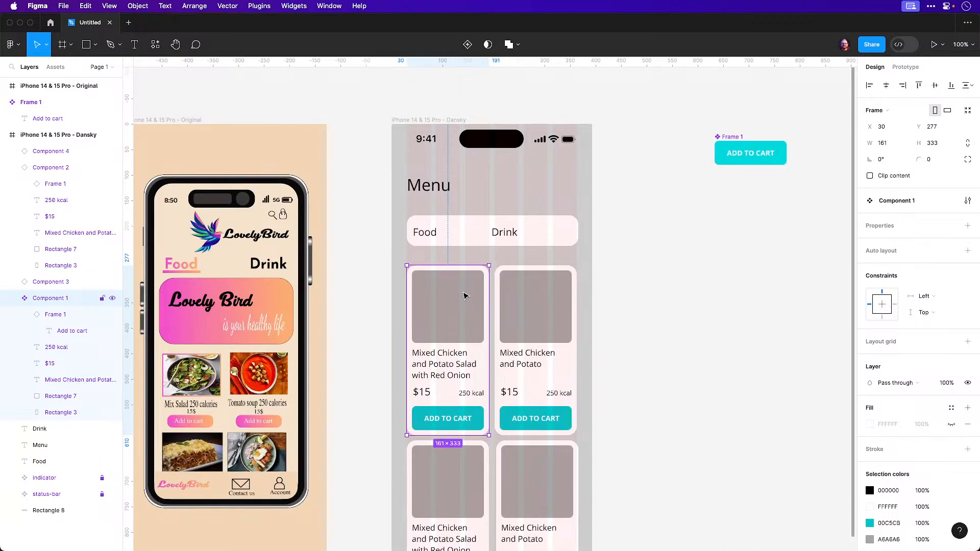
Align the left edge of the second row's second card with the card directly above it
click(607, 357)
key(z)
click(500, 457)
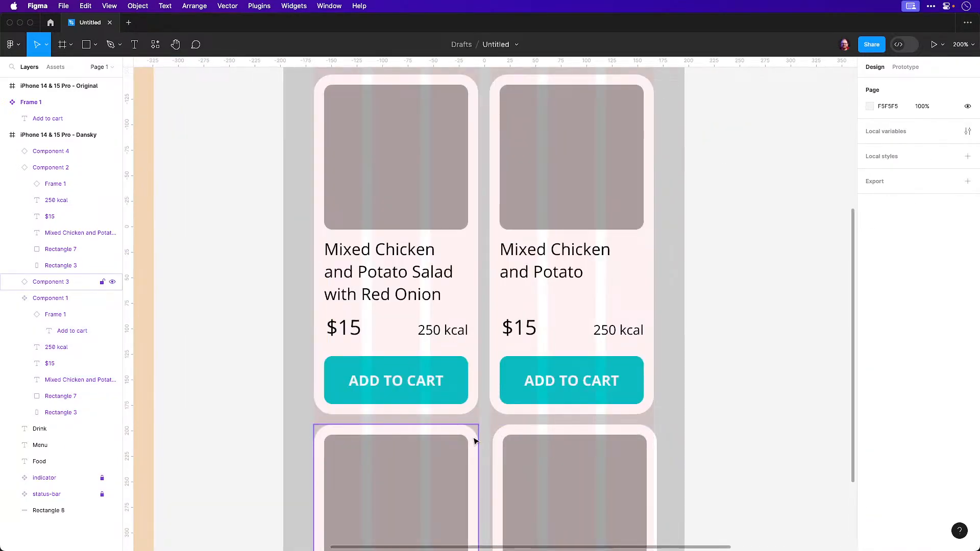
click(467, 400)
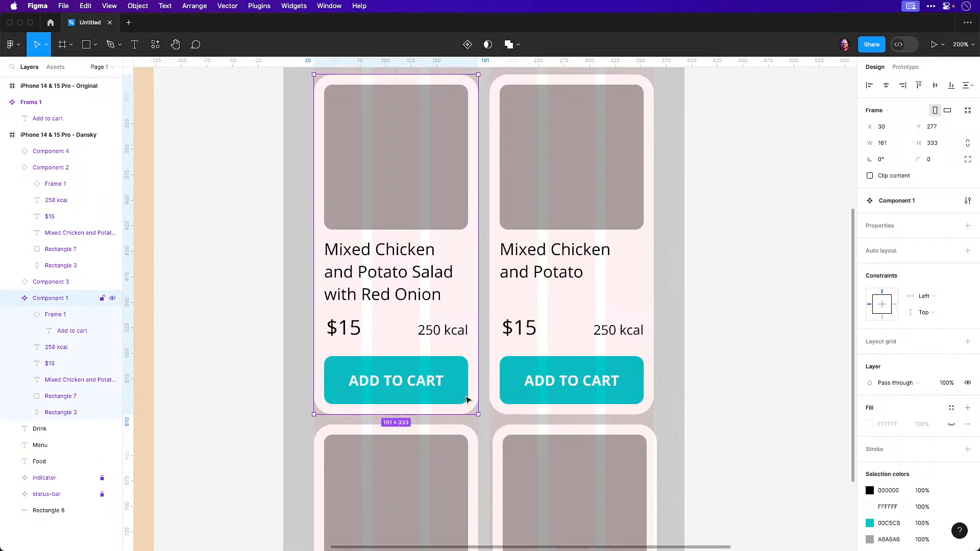
click(461, 475)
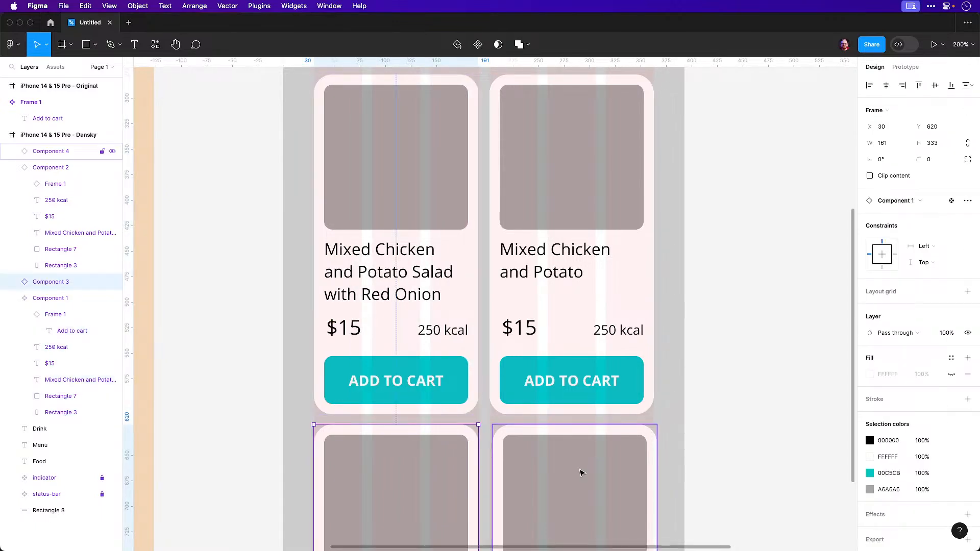
shift+click(582, 473)
click(733, 452)
click(623, 452)
shift+click(597, 361)
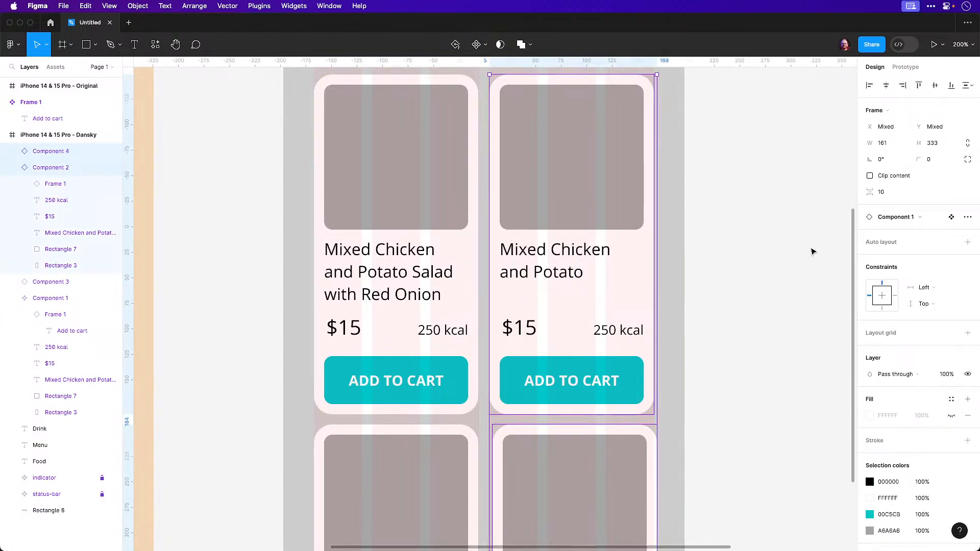
click(869, 86)
click(765, 172)
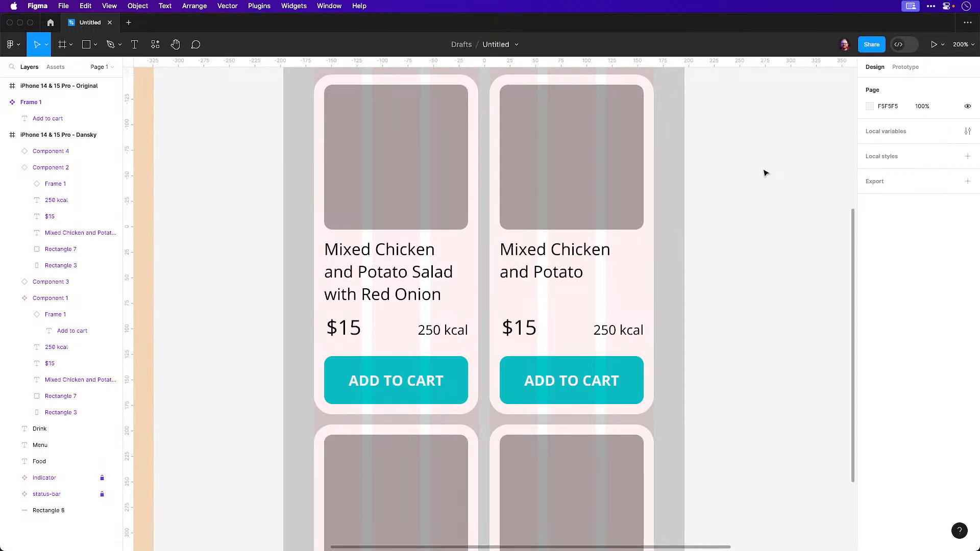
Hide the 6-column layout grid on the iPhone 14 & 15 Pro - Dansky frame
scroll(378, 159, up, 10)
click(284, 98)
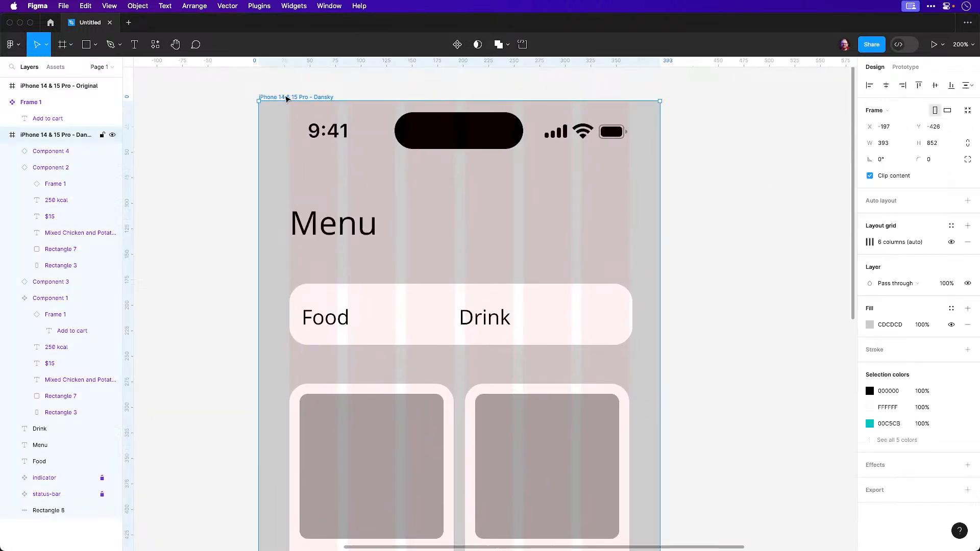
click(950, 242)
click(776, 286)
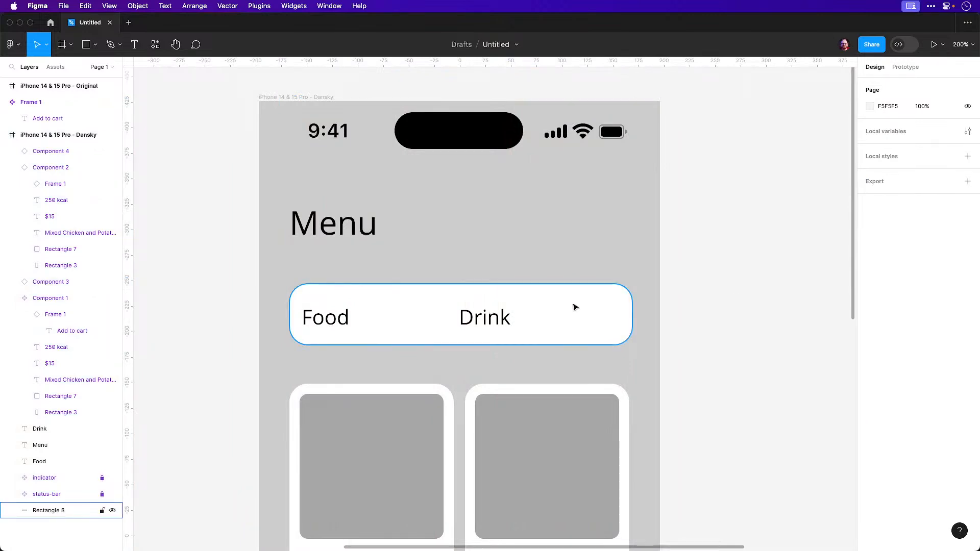
Narrow the white bar behind Food and Drink to 333 wide, matching the outer edge of the cards
click(575, 307)
drag(632, 316, 630, 316)
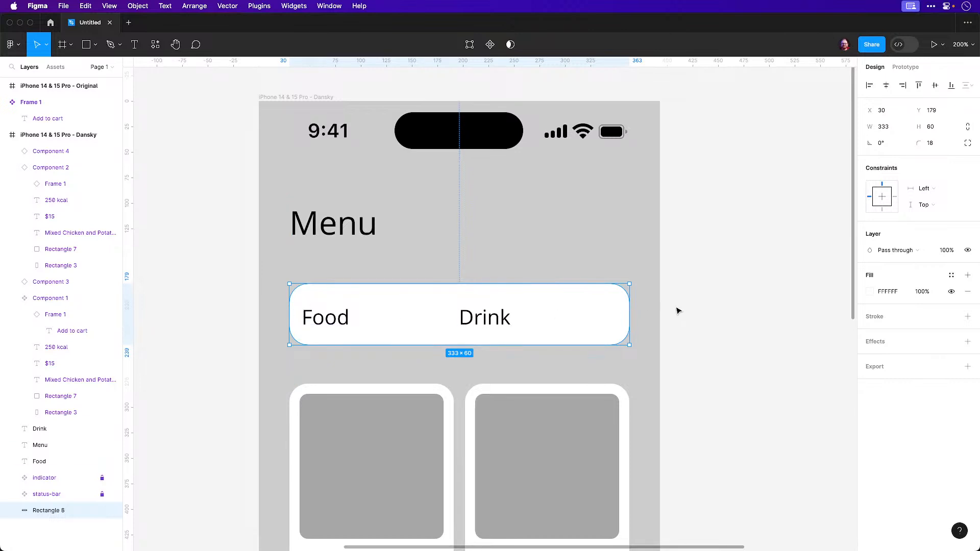
click(760, 296)
Duplicate the white bar, reduce the copy's height by 20 to 40 with proportional width, and set its corner radius to 8
click(400, 309)
key(super+d)
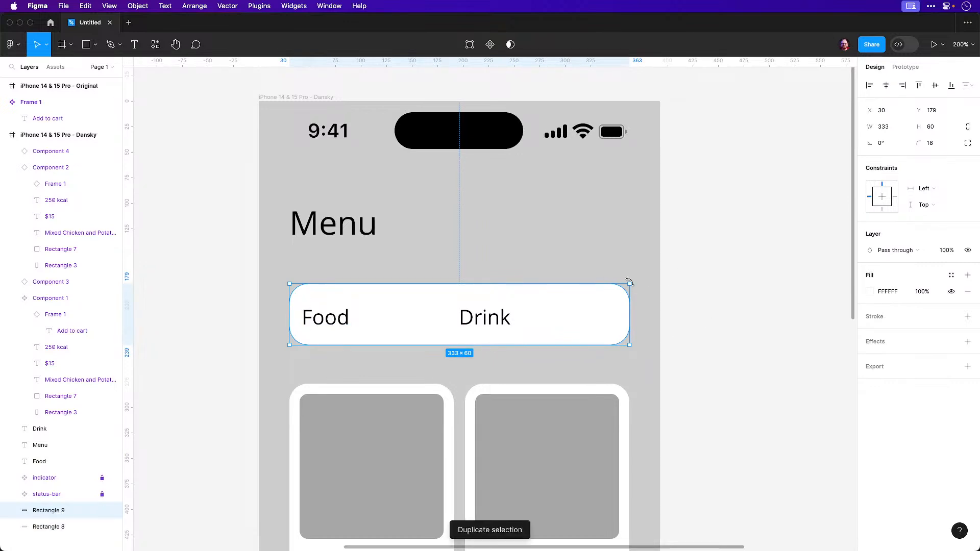
click(942, 130)
key(Right)
text(-20)
key(Return)
click(933, 146)
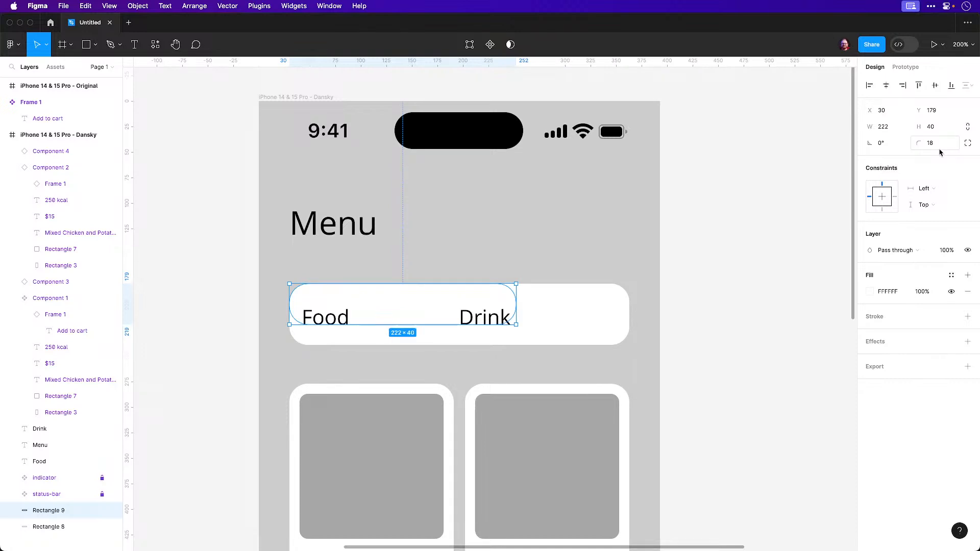
text(8)
key(Return)
Fill the smaller duplicated rectangle with the grey 878787
click(869, 297)
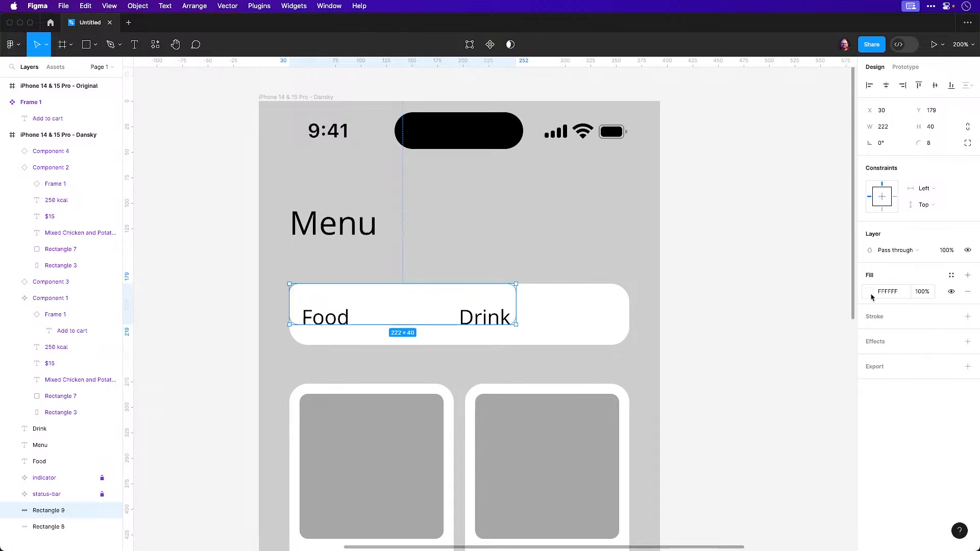
drag(740, 352, 712, 359)
click(706, 197)
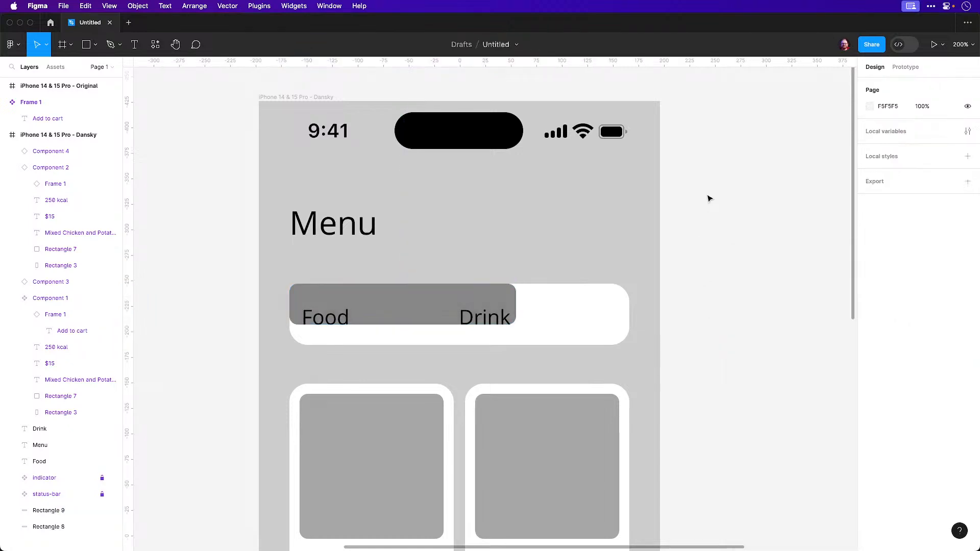
Place the grey rectangle inside the white bar at X 131, Y 189, inset 10 from the bar's right edge
drag(437, 304, 517, 317)
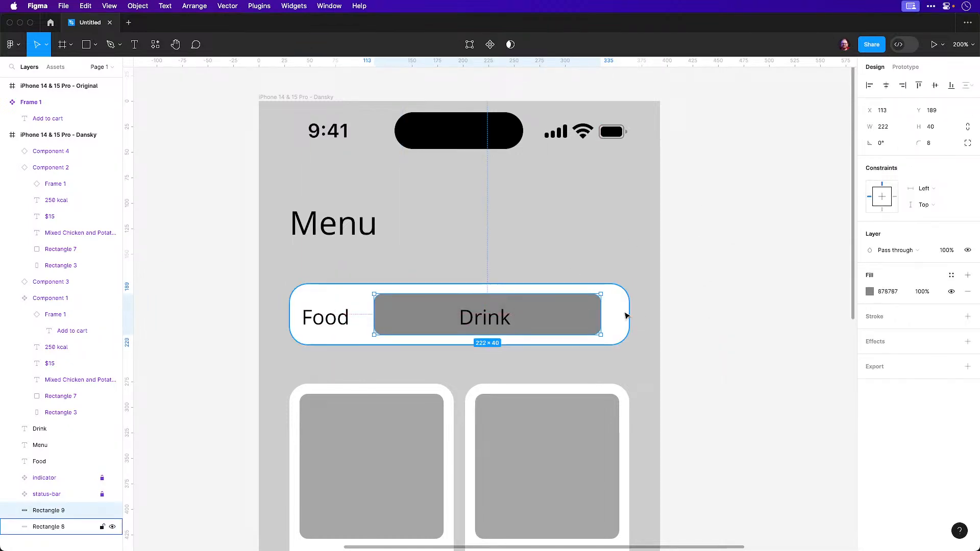
shift+click(626, 316)
click(902, 85)
key(Escape)
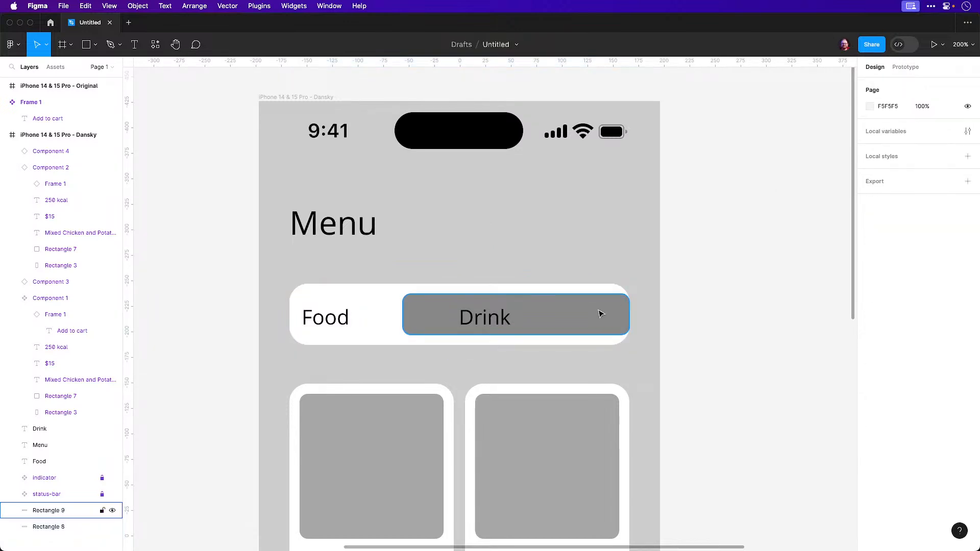
click(600, 315)
key(shift+Left)
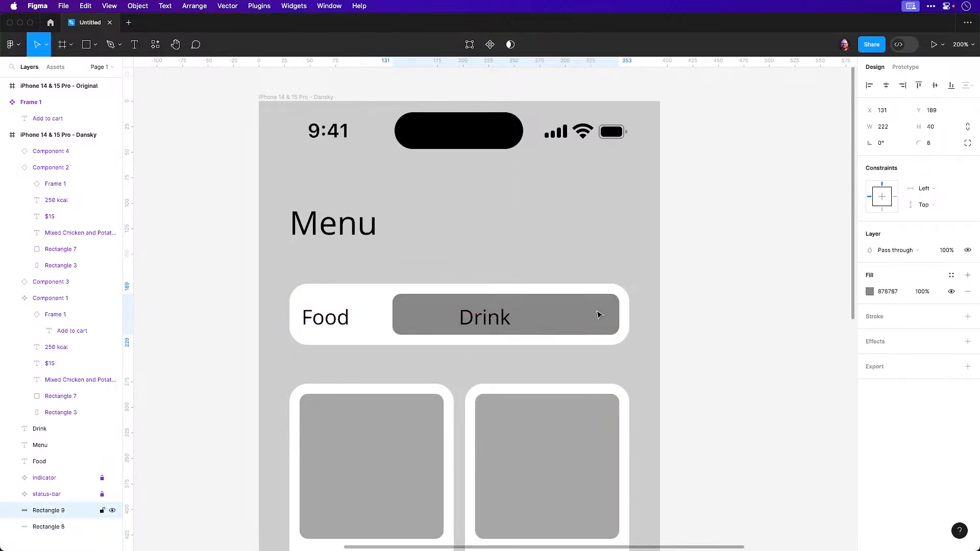
click(733, 298)
drag(711, 304, 710, 196)
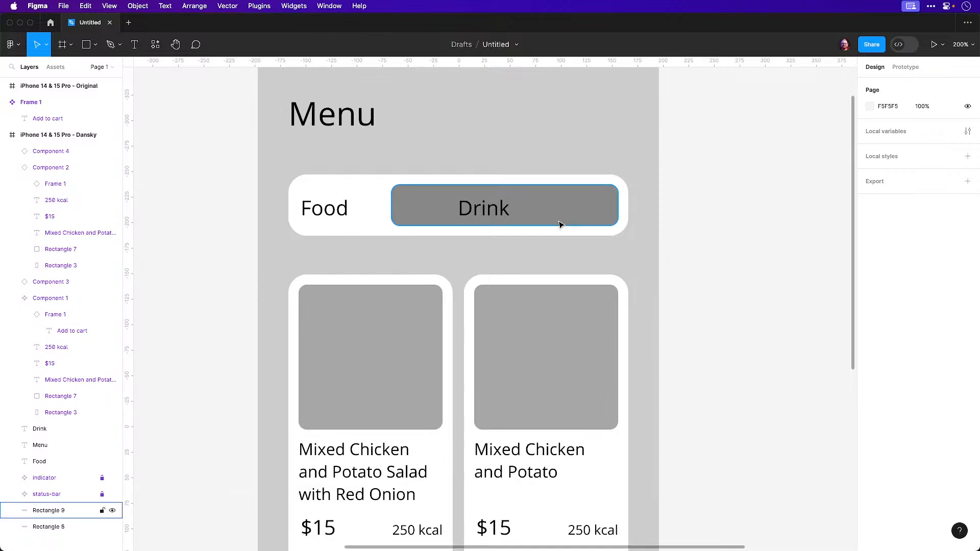
Recolour the grey rectangle to A6A6A6 by sampling the card's image placeholder
click(607, 220)
key(i)
click(587, 312)
click(722, 291)
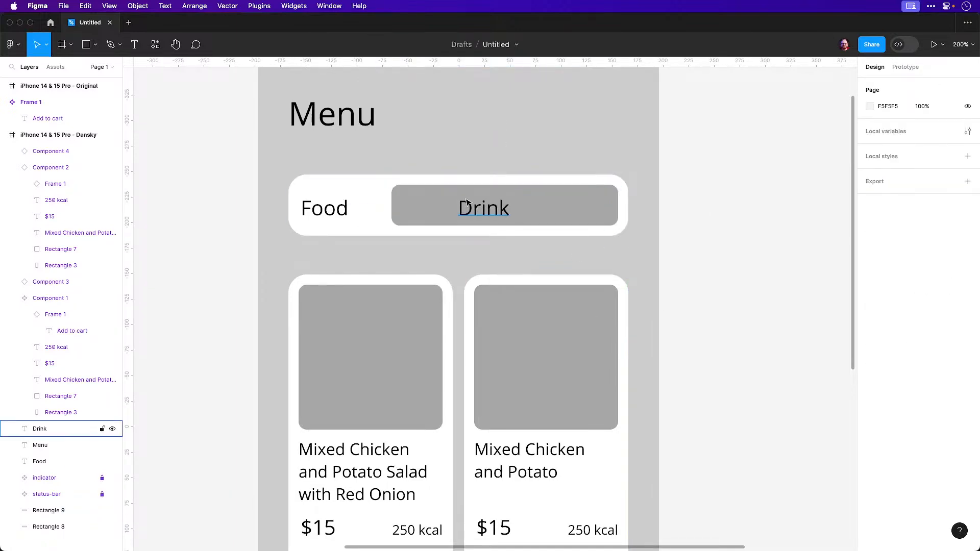
Shift the Drink label right and narrow the grey rectangle from its left side to 156 wide at X 197
drag(479, 207, 511, 207)
click(432, 208)
drag(391, 205, 493, 342)
drag(435, 298, 446, 295)
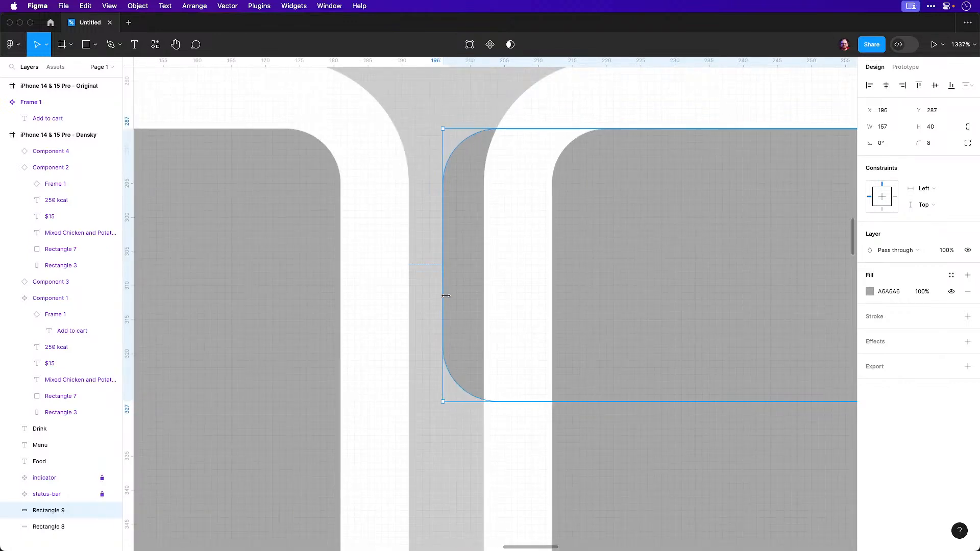
click(50, 23)
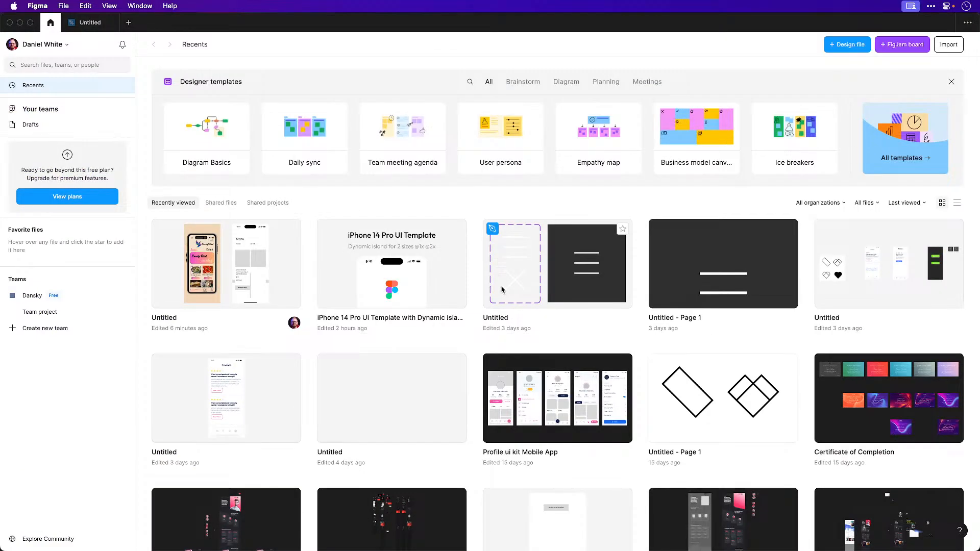
click(91, 24)
key(super+minus)
key(super+minus)
key(super+minus)
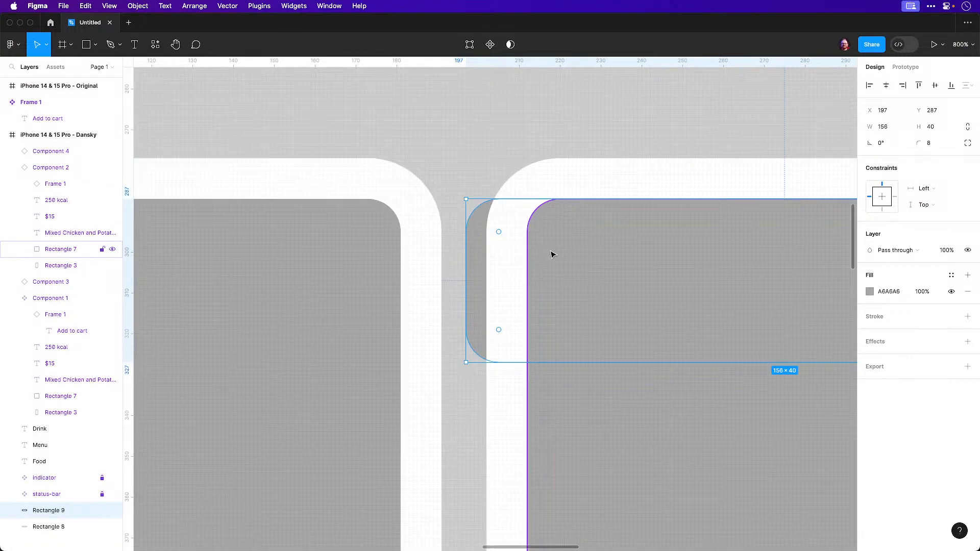
Move the grey rectangle up from the cards back onto the white bar
key(shift+Up)
key(shift+Up)
key(shift+Up)
key(shift+Up)
key(shift+Up)
key(shift+Up)
key(shift+Up)
key(shift+Up)
key(shift+Up)
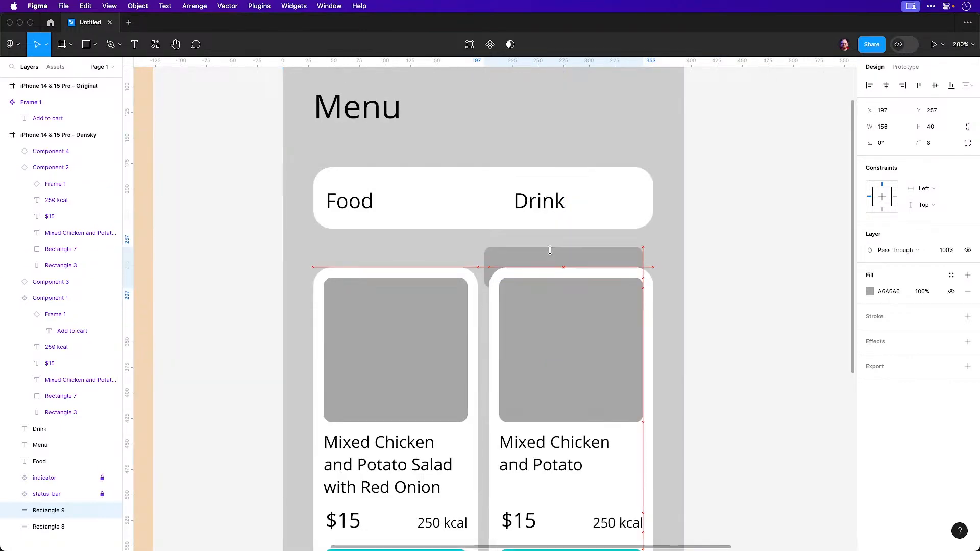
Align the vertical centres of the white bar, the grey rectangle and the Food and Drink labels
shift+click(470, 215)
shift+click(560, 203)
shift+click(338, 204)
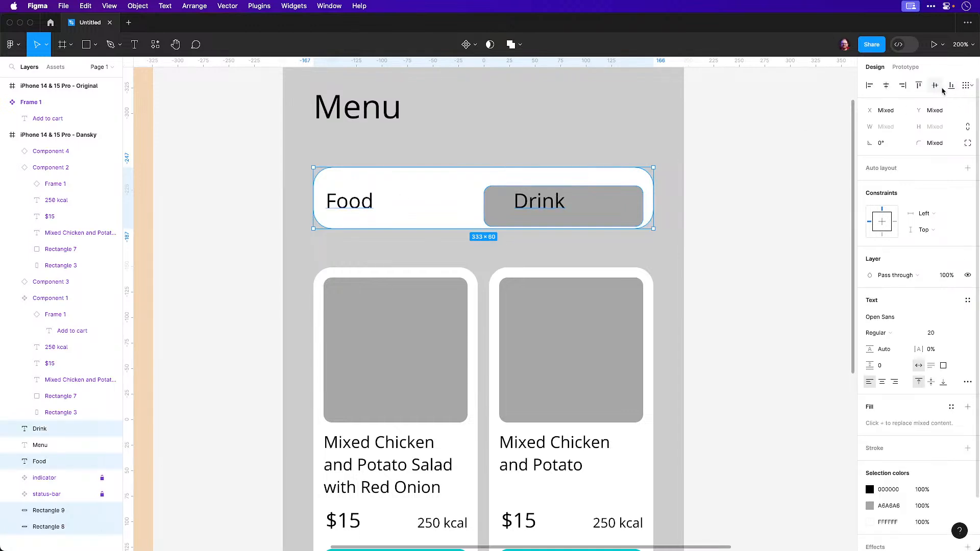
click(698, 219)
Centre the Drink label horizontally on the grey rectangle
drag(653, 216, 650, 243)
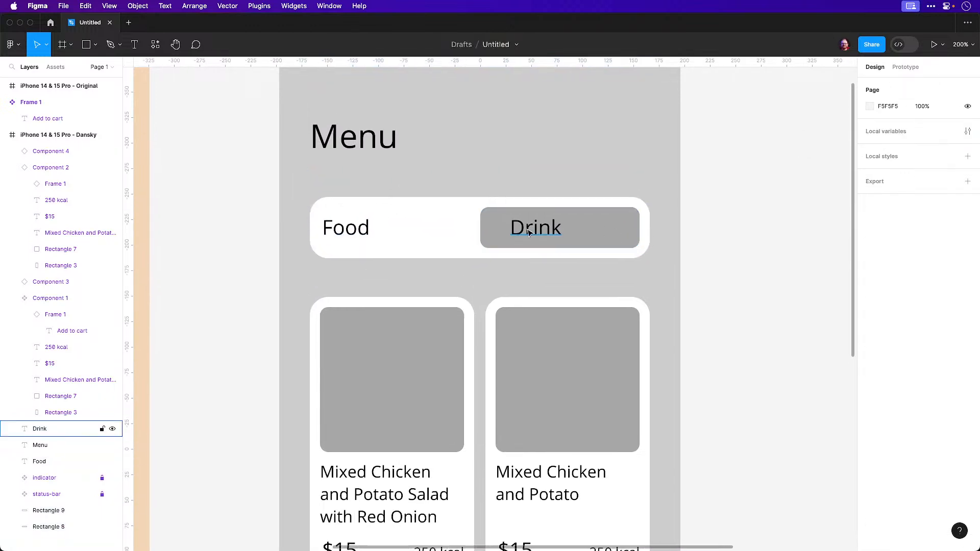
drag(532, 230, 562, 231)
shift+click(526, 232)
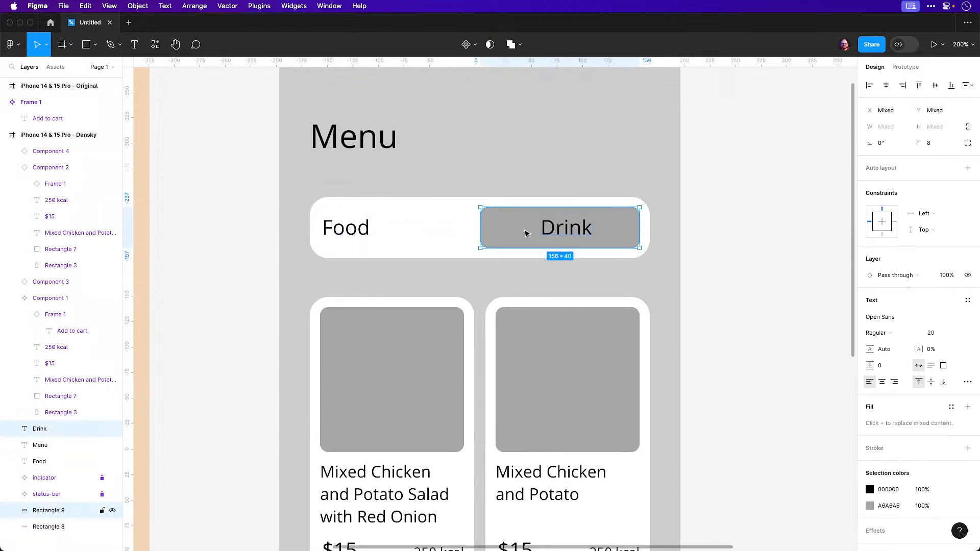
click(886, 85)
Move the Food label right to X 87 to centre it in the empty half of the white bar
click(367, 227)
drag(367, 227, 419, 225)
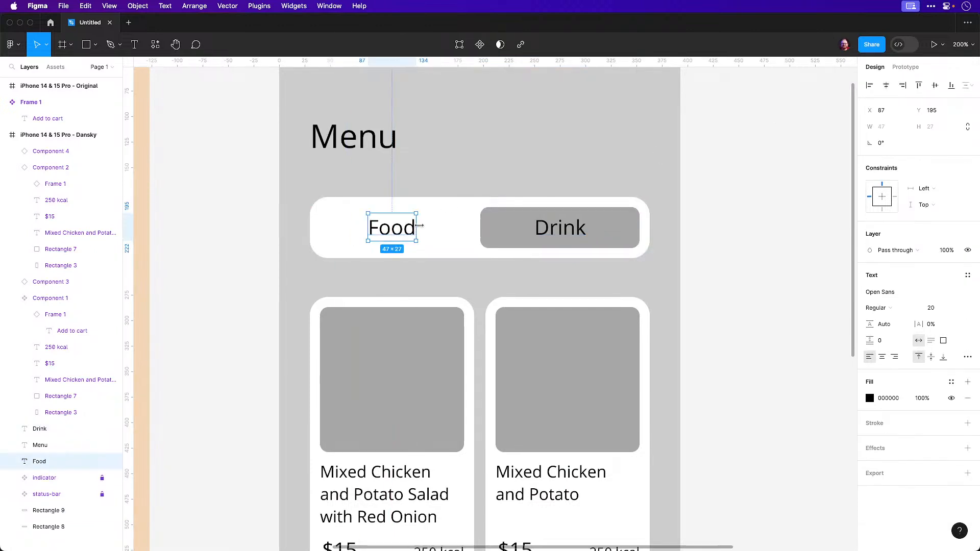
click(773, 195)
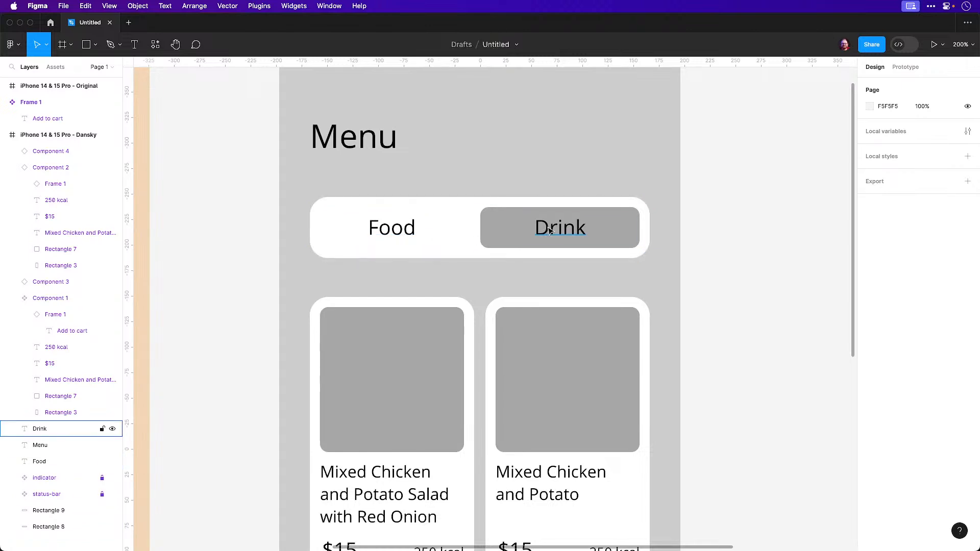
Move the grey rectangle behind the Food label and change the label's text to Burgers
click(507, 246)
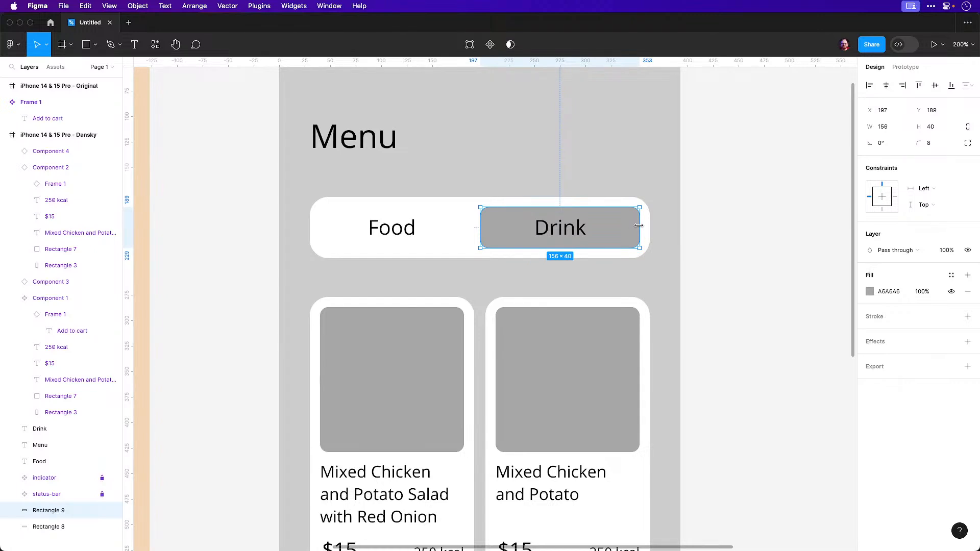
drag(510, 238, 356, 237)
click(388, 228)
double_click(400, 229)
text(Burgers)
key(Escape)
Duplicate the Burgers label to its right at X 158 and change the copy's text to Pizza
drag(435, 227, 508, 233)
text(Pat)
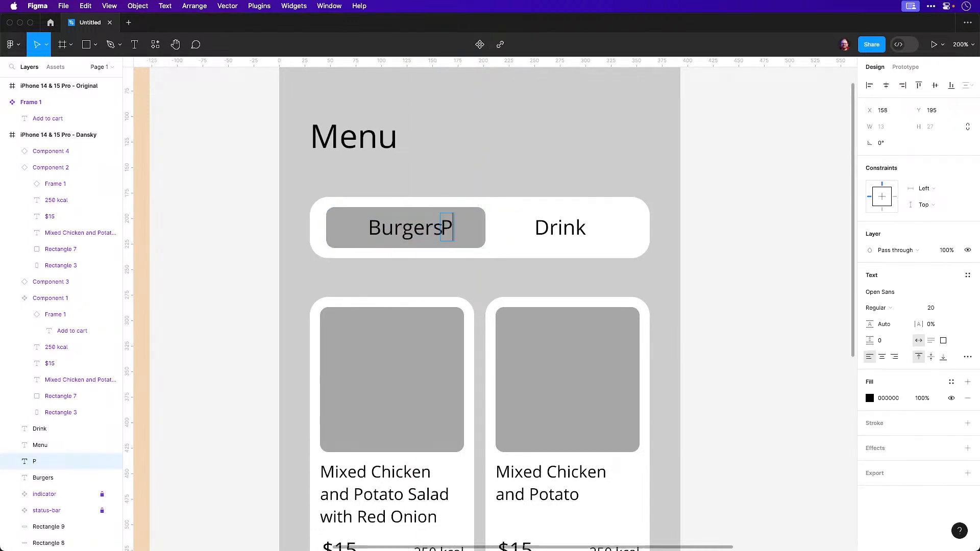
key(BackSpace)
text(stas)
key(super+a)
text(Pizza)
key(Escape)
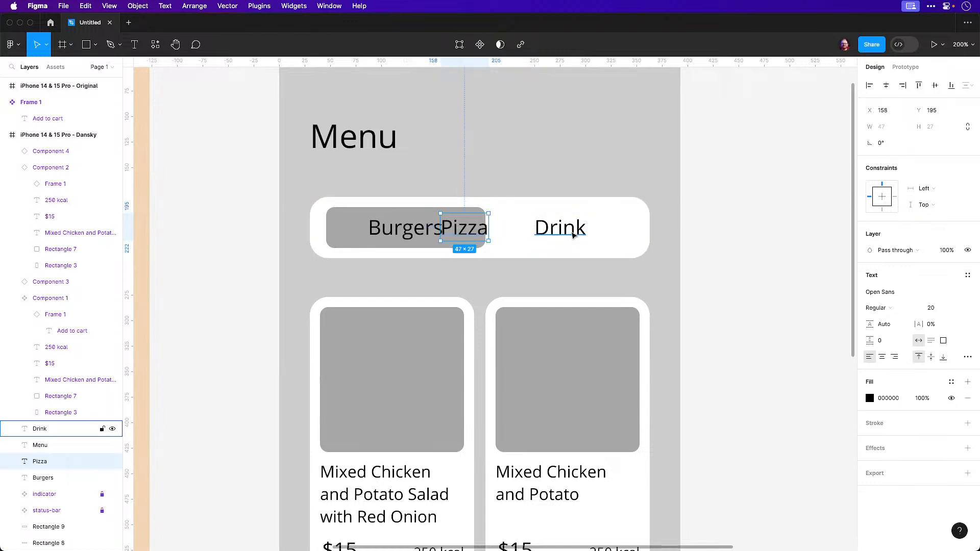
Spread the Pizza and Drink labels further right and change the Drink label's text to Desserts
drag(567, 232, 608, 232)
drag(465, 229, 520, 230)
double_click(587, 229)
text(Desserts)
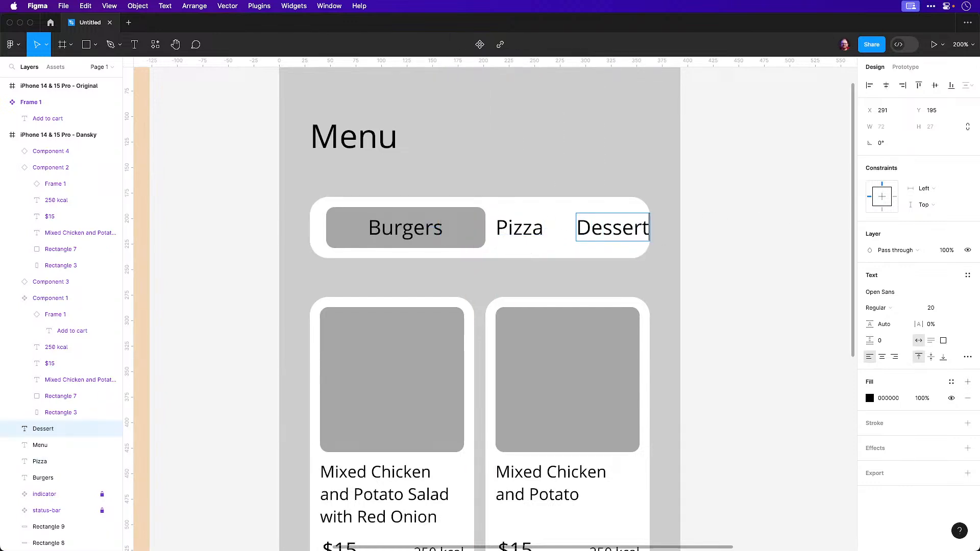
key(Escape)
Narrow the grey rectangle around Burgers and shift the three labels left, placing Desserts at X 262
click(479, 234)
drag(479, 233, 395, 234)
key(super+z)
key(super+z)
click(417, 233)
drag(512, 234, 491, 234)
drag(601, 231, 581, 231)
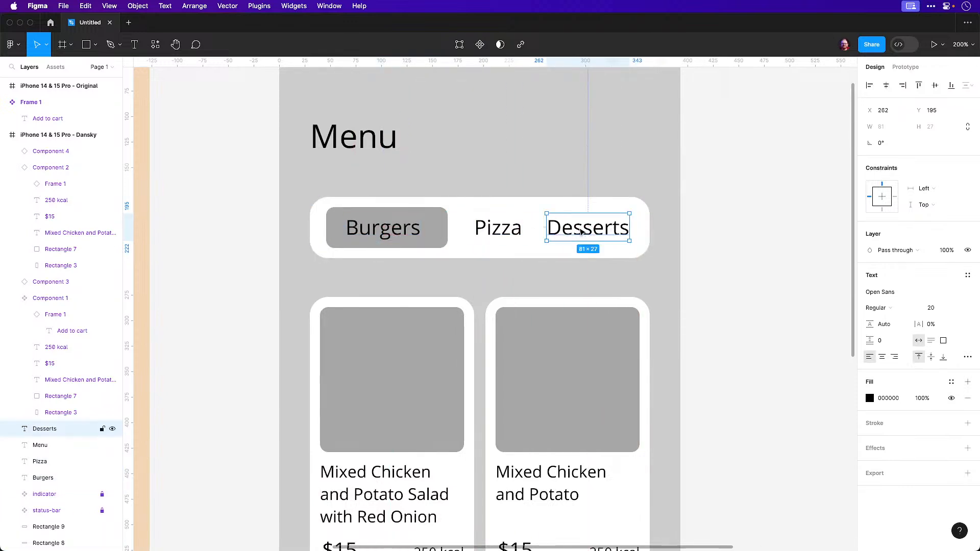
Change the Desserts label's text to Pasta
double_click(581, 232)
text(Pasta)
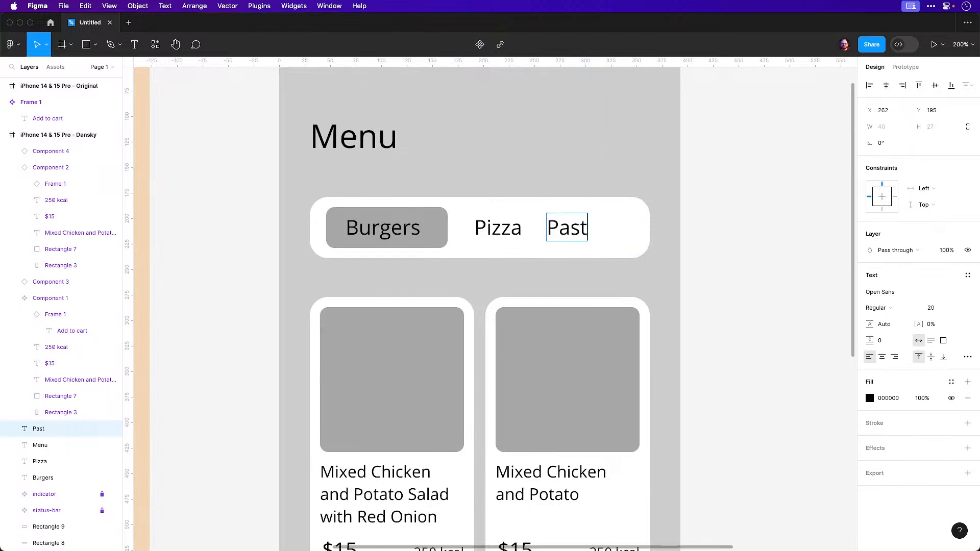
click(767, 244)
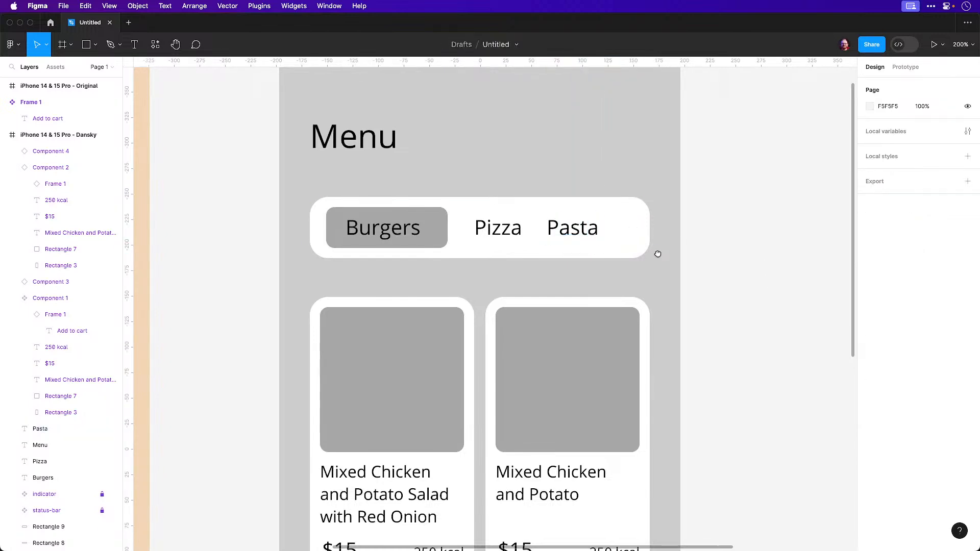
Extend the white category bar to the phone frame's right edge, making it 363 wide
drag(657, 249, 656, 279)
drag(394, 435, 696, 306)
drag(650, 348, 684, 318)
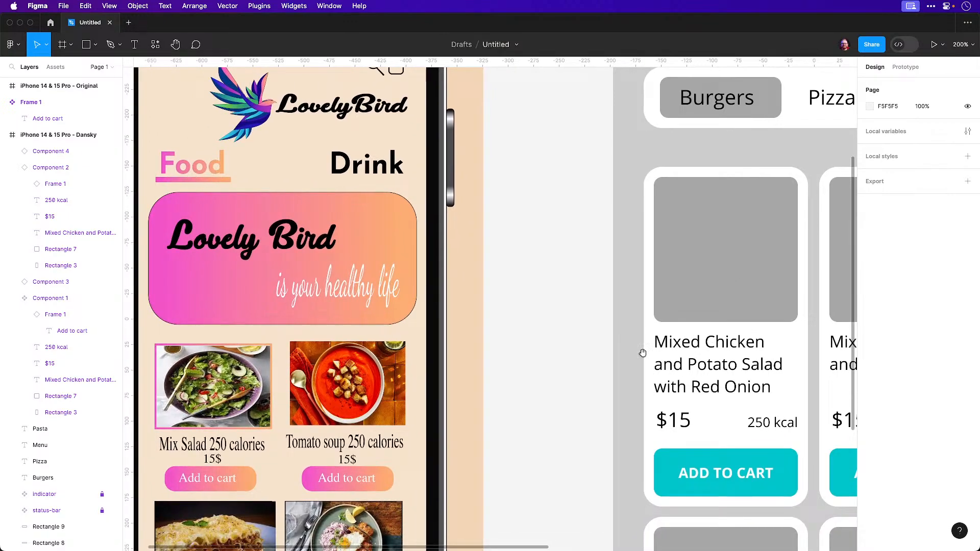
scroll(684, 318, down, 2)
scroll(684, 318, left, 1)
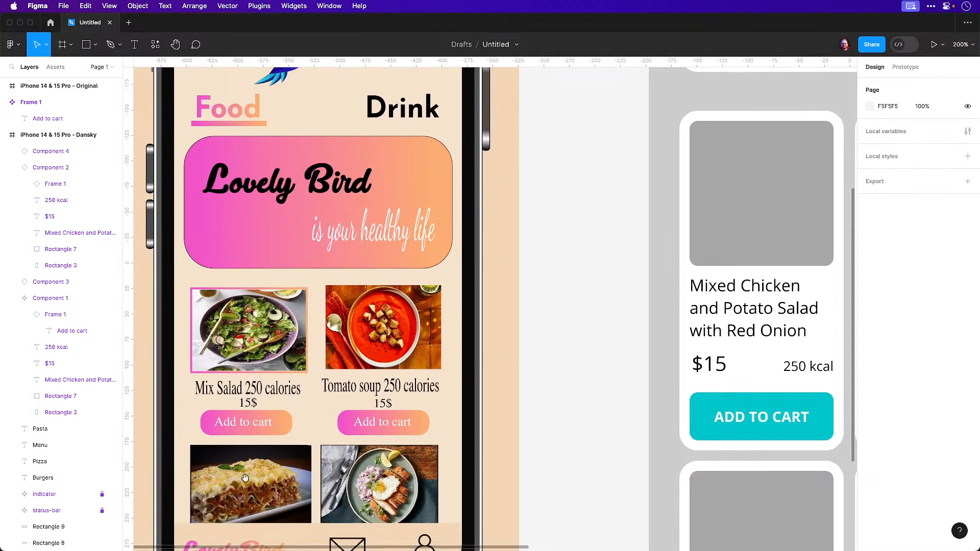
drag(774, 254, 368, 460)
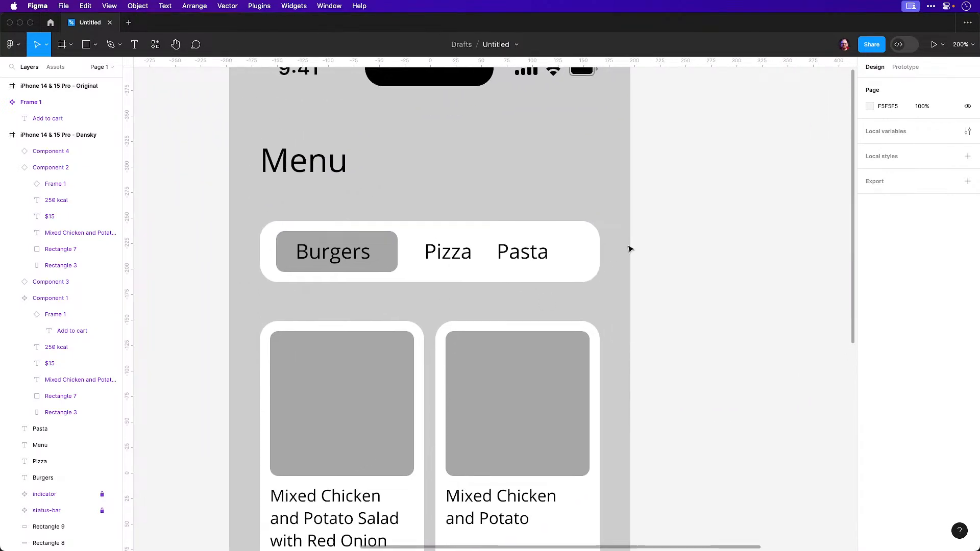
click(598, 252)
drag(599, 254, 628, 256)
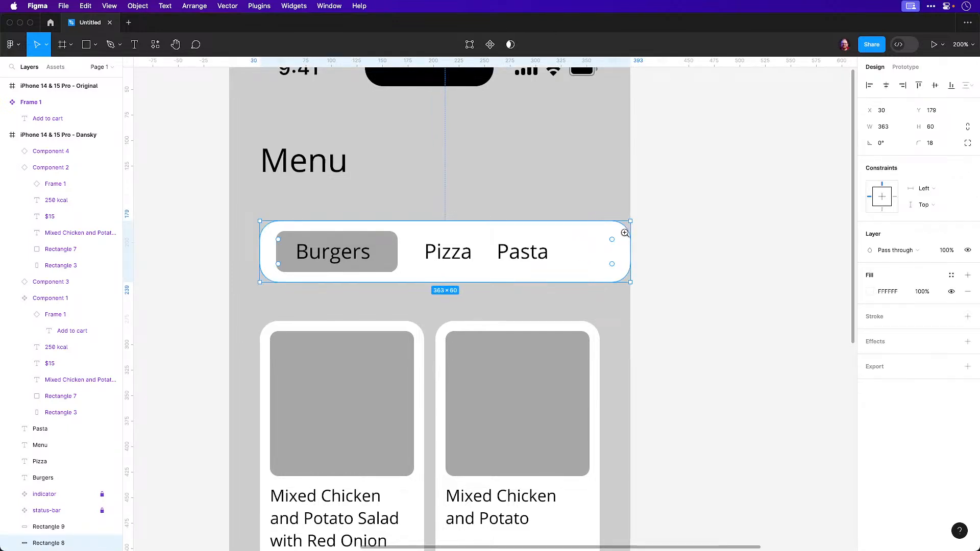
Switch the white bar to independent corner radii and set its two right corners to 0
key(super+equal)
key(super+equal)
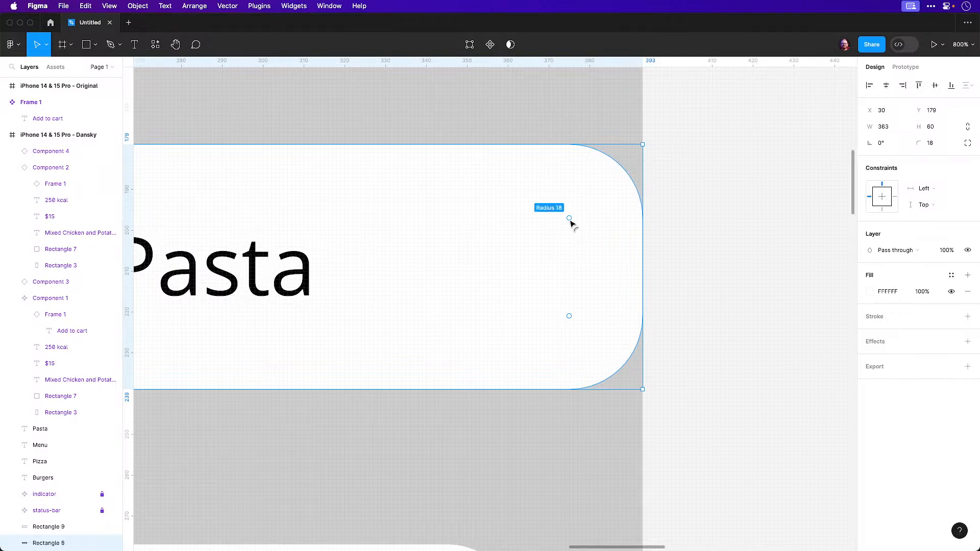
click(968, 145)
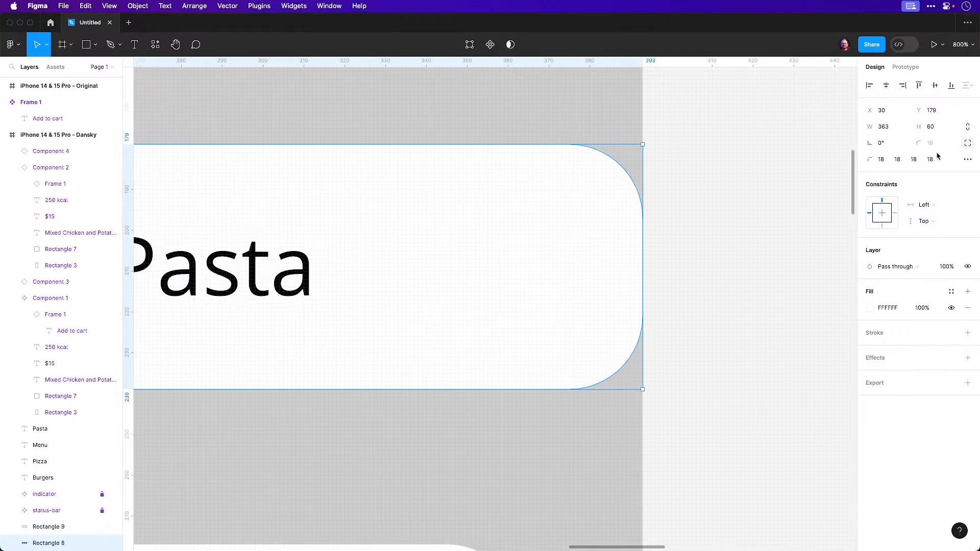
drag(570, 219, 650, 149)
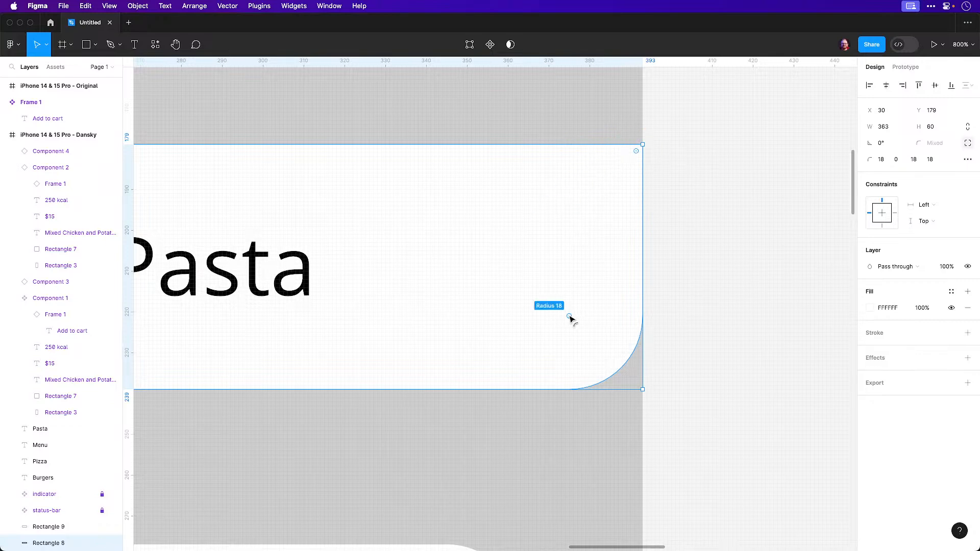
drag(570, 317, 669, 414)
click(706, 378)
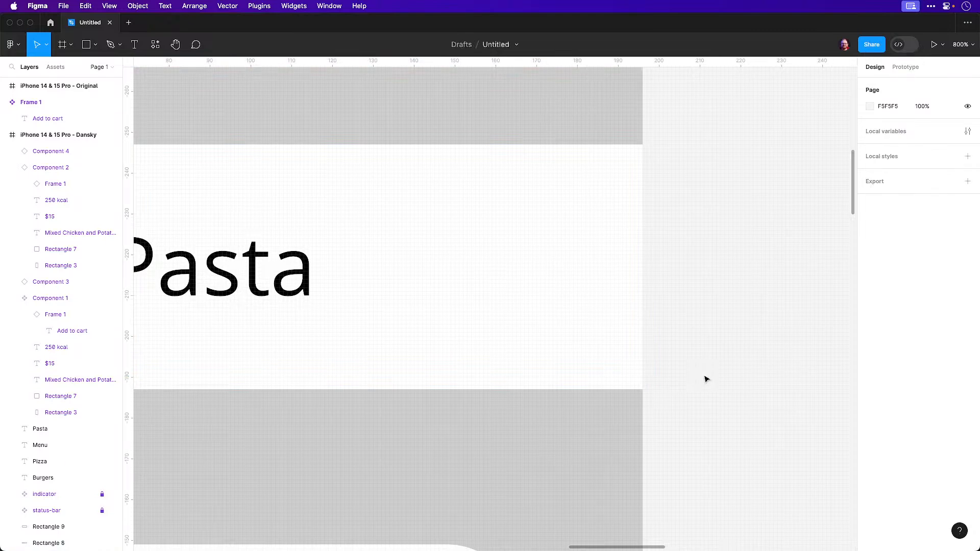
Delete the grey rectangle behind Burgers and extend the white bar upward to a height of 87
key(shift+0)
key(super+equal)
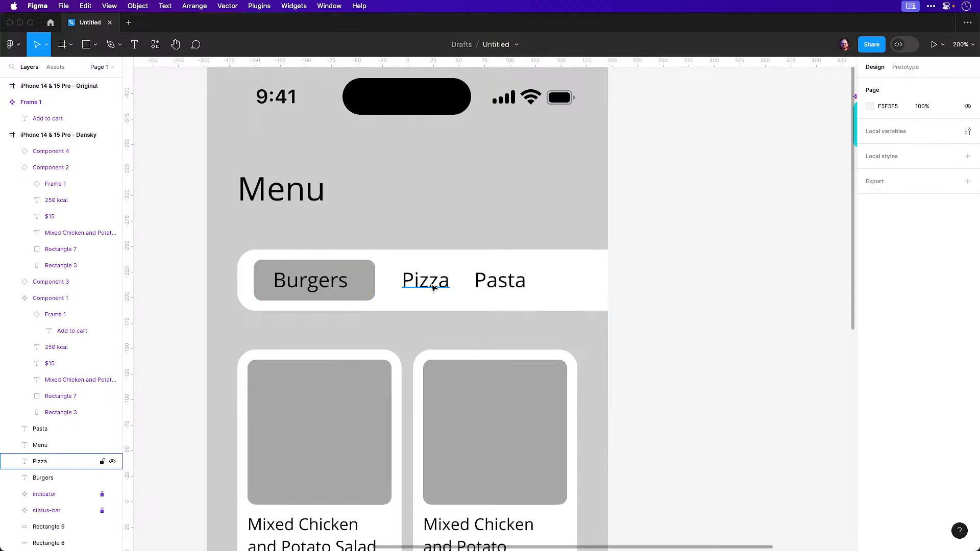
click(359, 281)
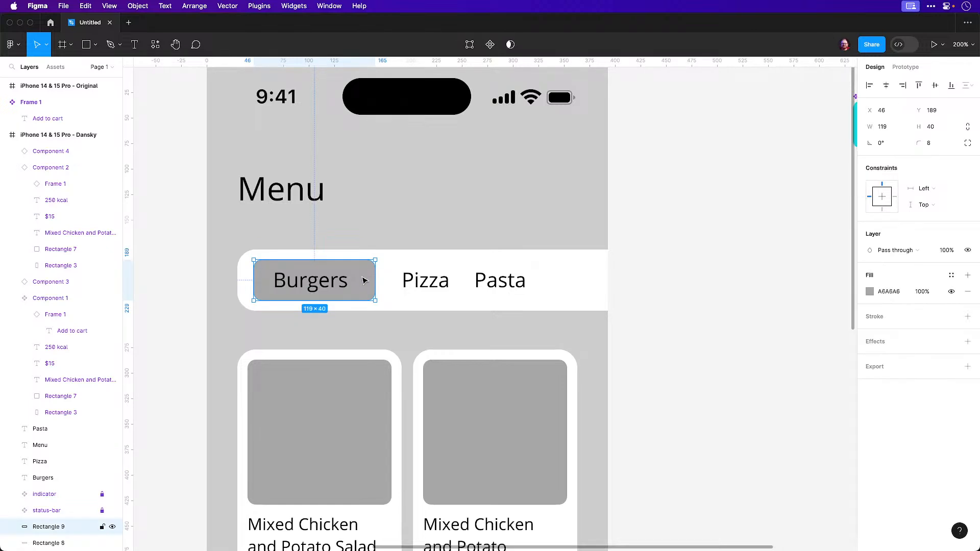
key(Delete)
click(418, 246)
drag(417, 250, 416, 222)
Add a small grey square above each of the Burgers, Pizza and Pasta labels, moving Pasta to X 300
click(87, 46)
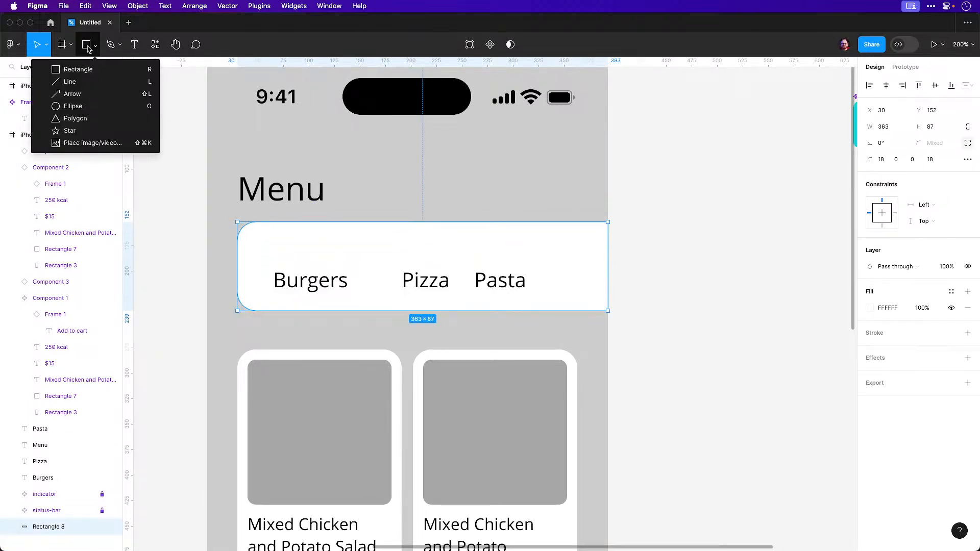
mouse_move(299, 239)
mouse_down()
mouse_move(326, 266)
mouse_move(315, 254)
mouse_move(542, 255)
mouse_move(538, 283)
mouse_move(550, 284)
mouse_up()
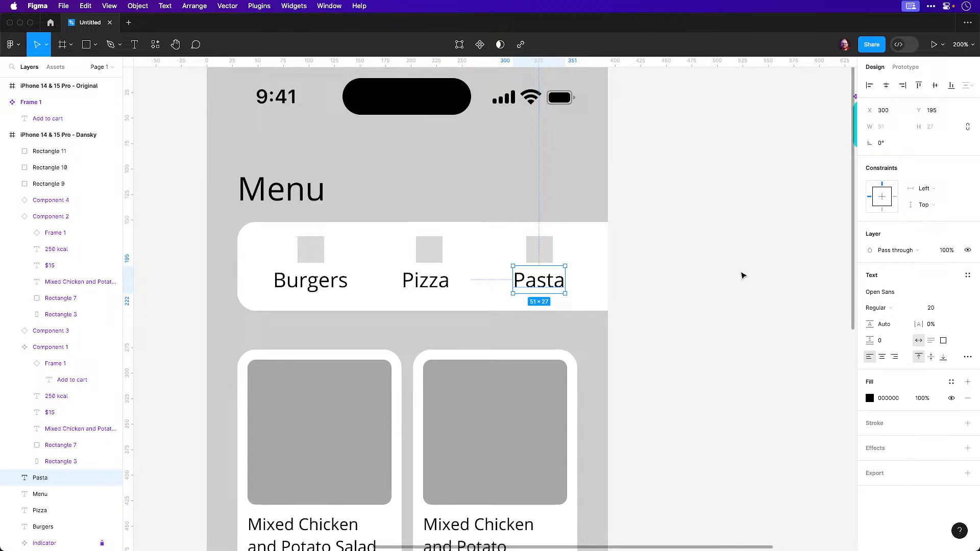
click(740, 272)
Shift the three category labels and their grey squares down slightly together within the white bar
click(306, 282)
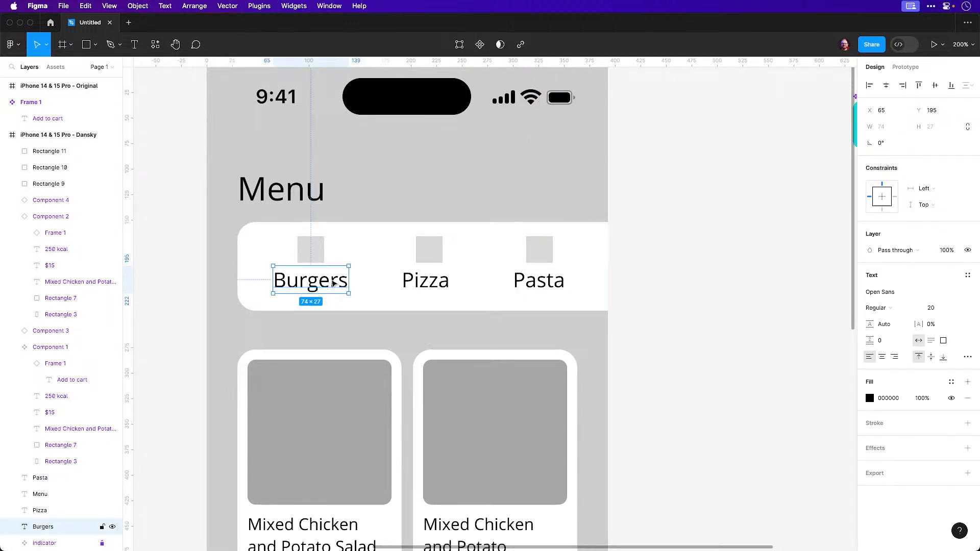
shift+click(316, 252)
shift+click(418, 282)
shift+click(429, 251)
shift+click(553, 281)
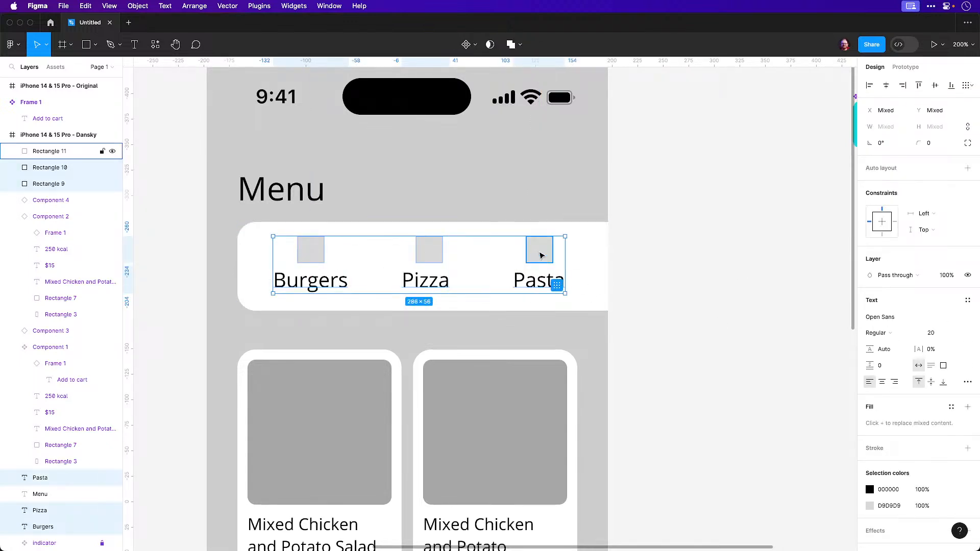
shift+click(540, 256)
drag(541, 259, 540, 264)
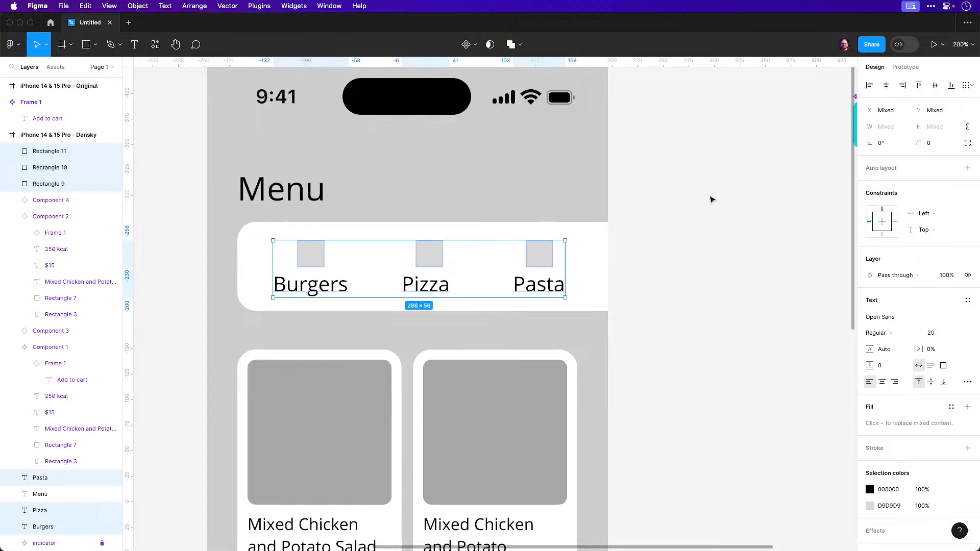
click(709, 199)
Move the Menu title up slightly to Y 86
drag(631, 286, 634, 254)
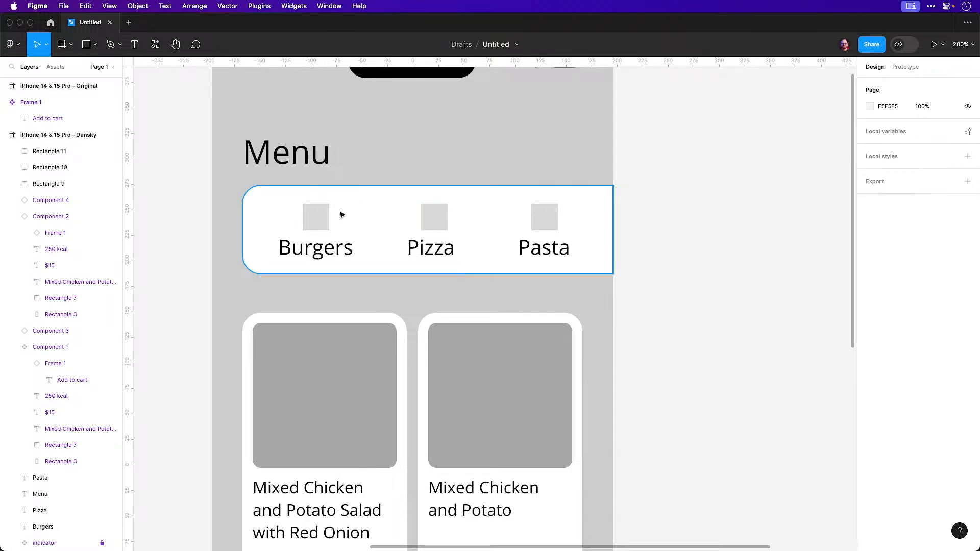
drag(289, 156, 290, 149)
key(shift+0)
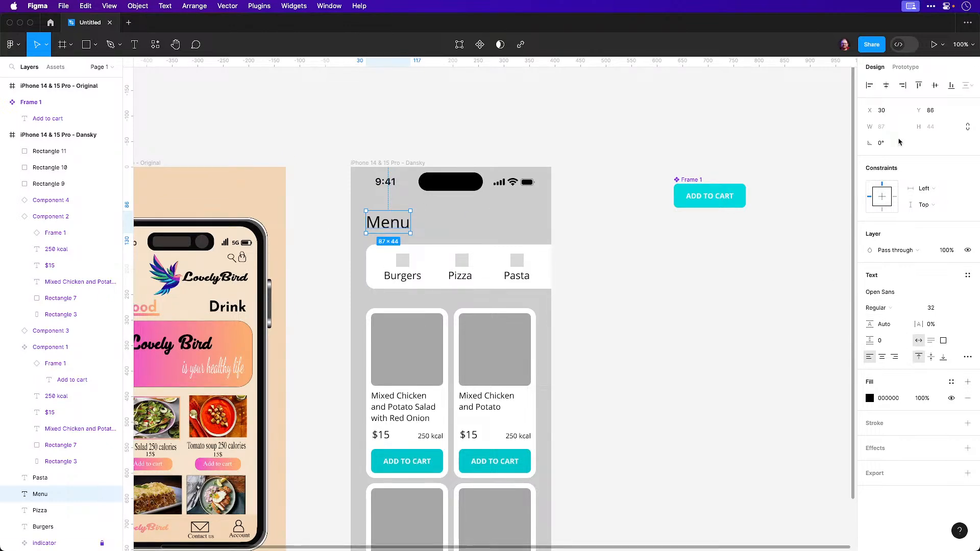
click(886, 85)
click(582, 250)
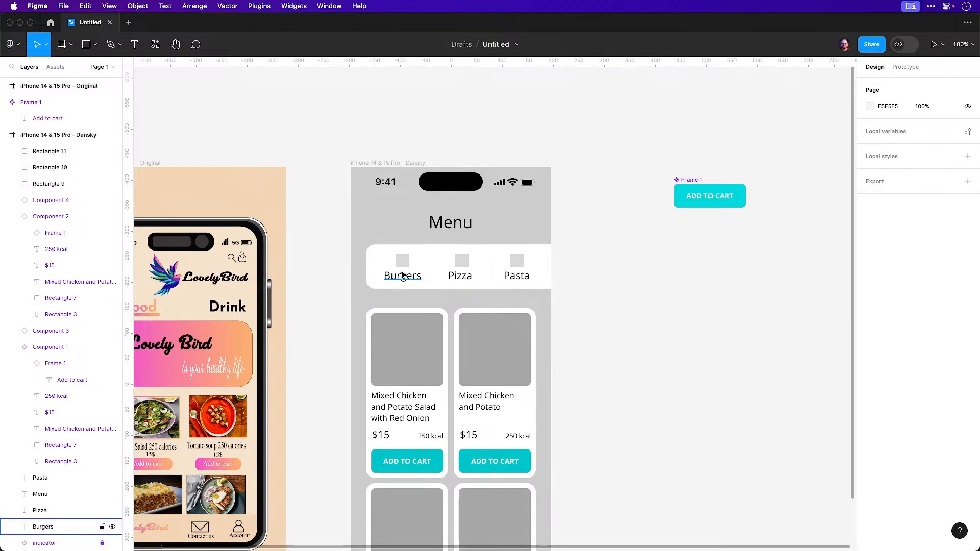
key(super+z)
key(super+z)
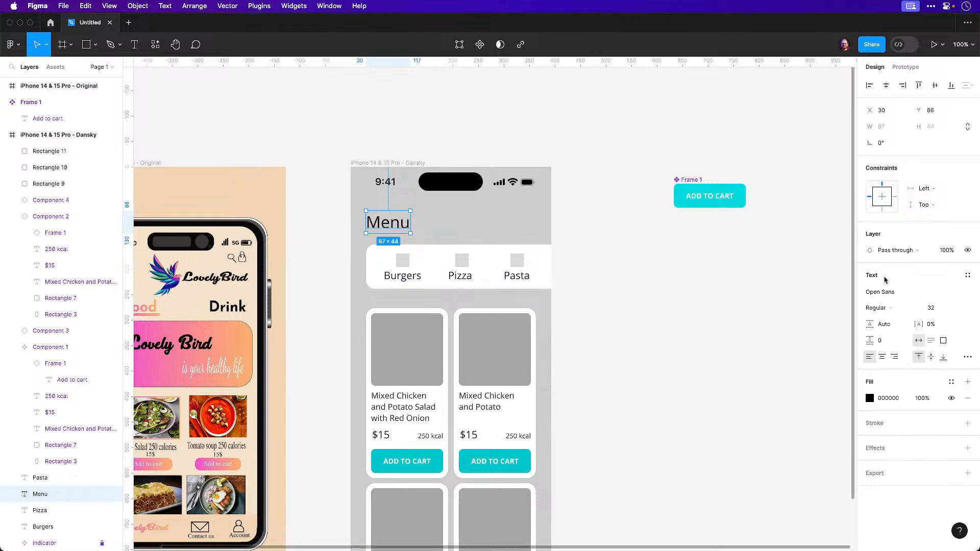
Set the Menu title's text alignment to centre and centre the title horizontally in the phone frame
click(882, 355)
click(886, 85)
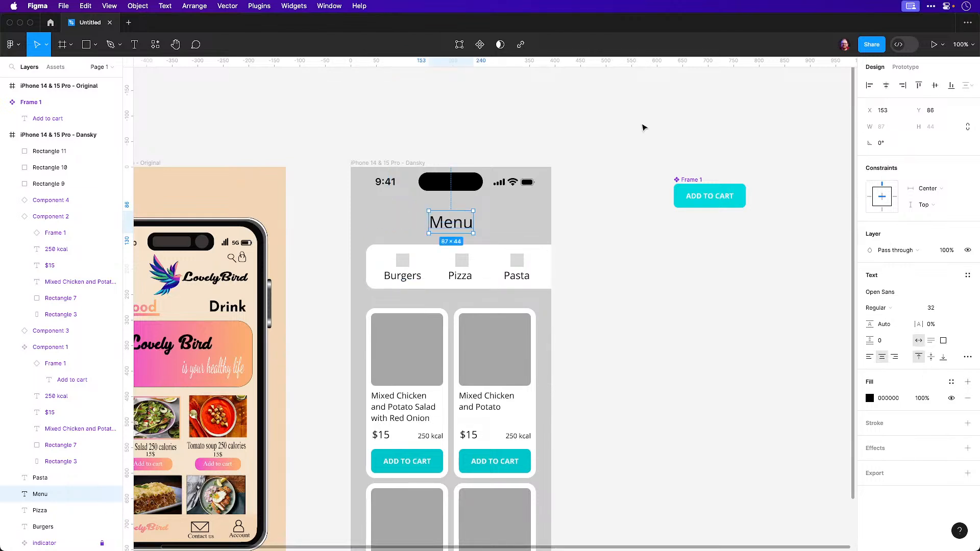
click(643, 127)
Set the fill of the iPhone 14 & 15 Pro - Dansky frame to light grey D3D3D3
mouse_move(536, 298)
mouse_down()
mouse_move(531, 225)
mouse_move(588, 257)
mouse_up()
click(444, 82)
click(869, 325)
drag(751, 332, 725, 314)
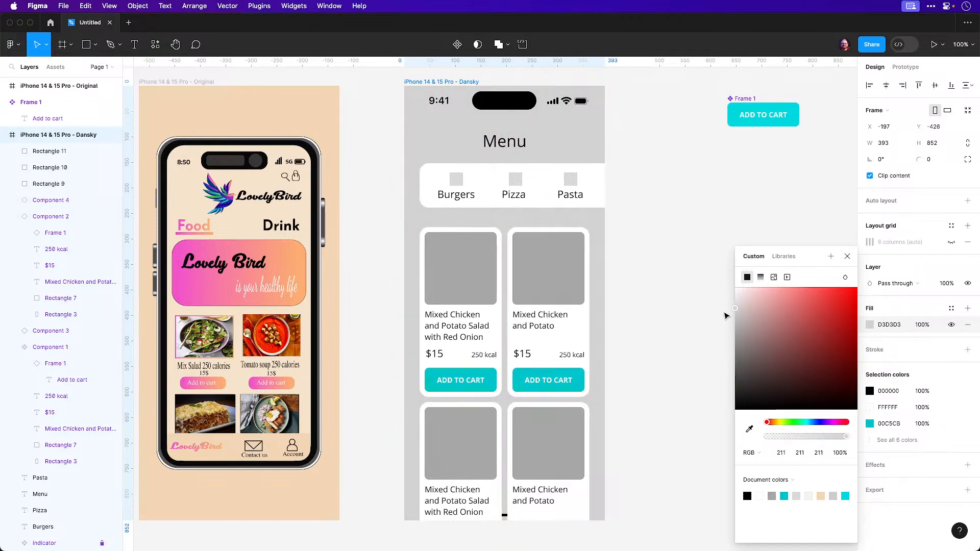
click(672, 253)
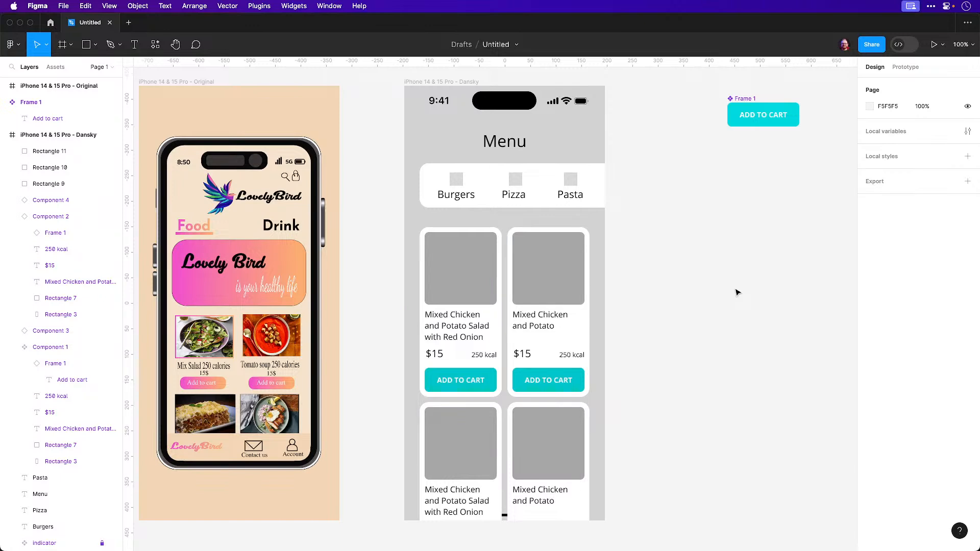
Examine the layout and spacing of the redesigned food cards up close
drag(661, 332, 640, 293)
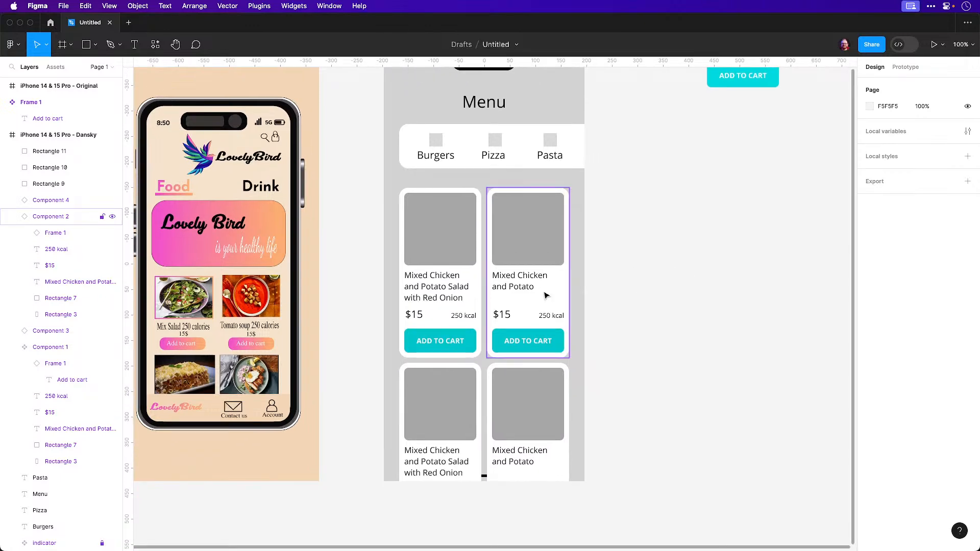
drag(506, 219, 480, 285)
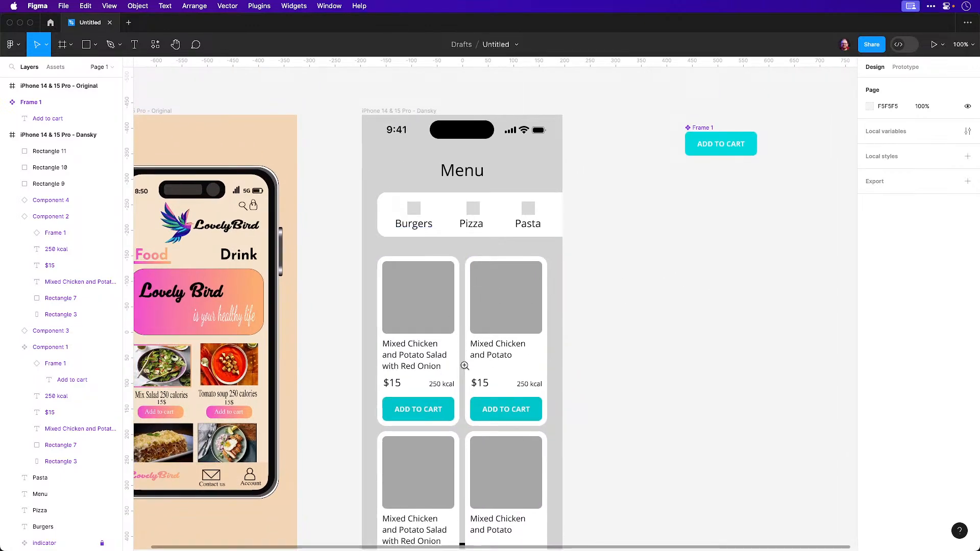
scroll(459, 393, up, 5)
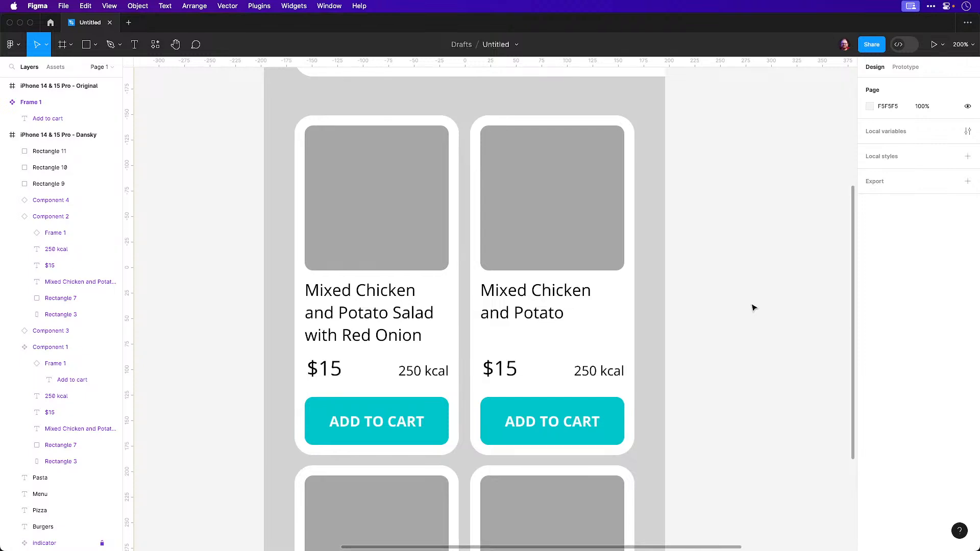
scroll(744, 296, up, 2)
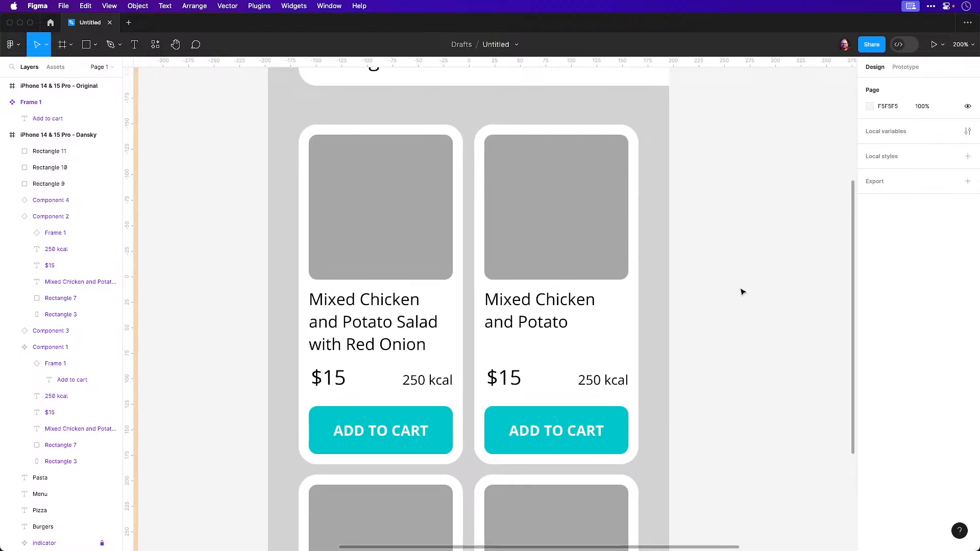
scroll(737, 288, left, 3)
scroll(738, 288, up, 1)
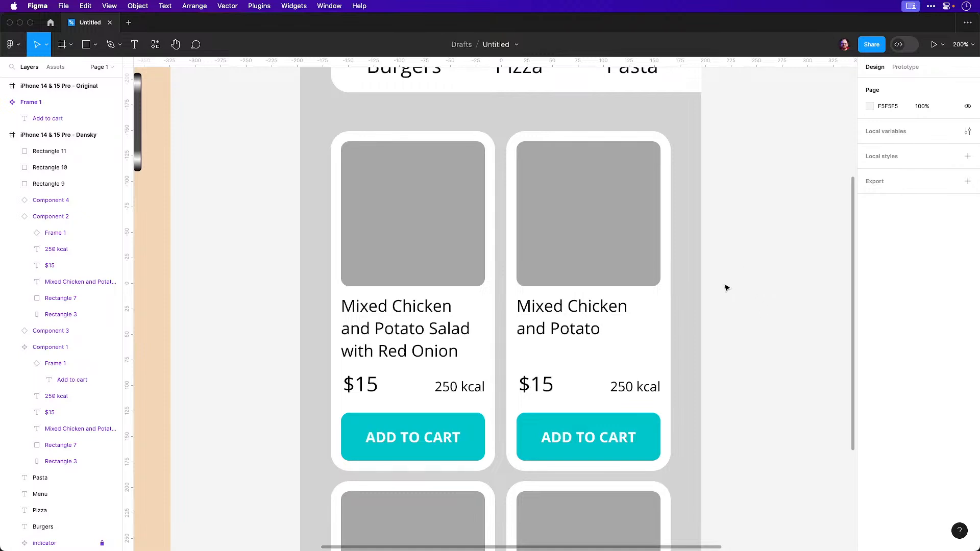
drag(734, 349, 691, 231)
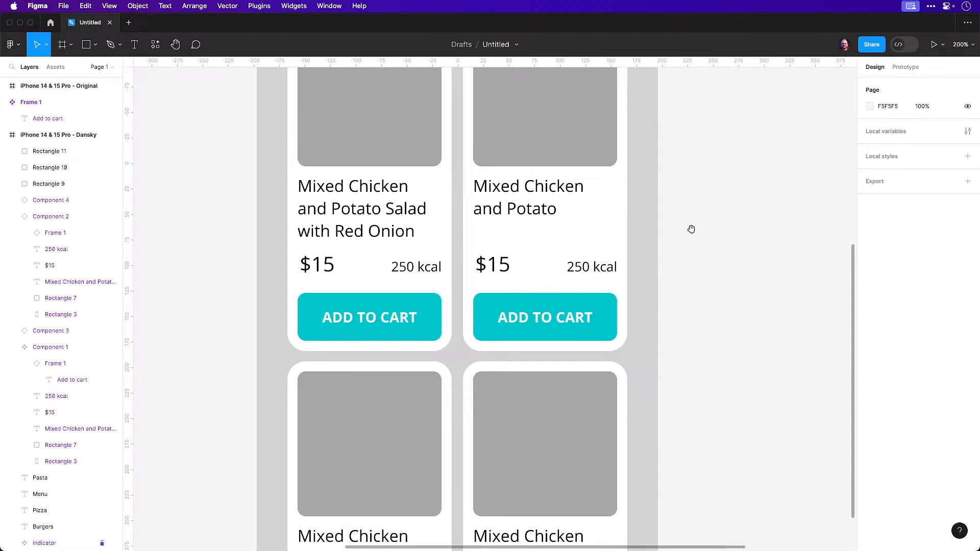
drag(657, 310, 676, 284)
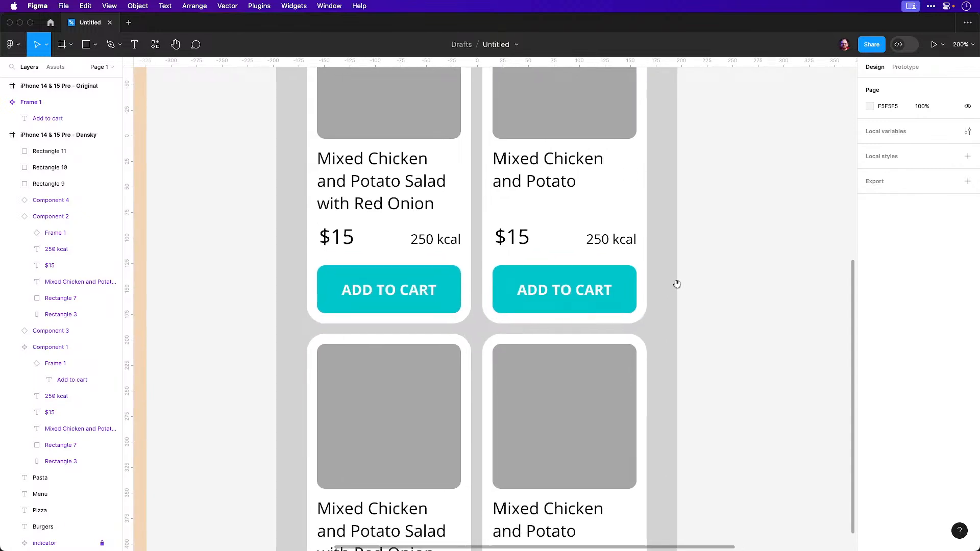
Compare the original and redesigned screens side by side, inspecting the original artwork and the lower-left food card
key(super+minus)
key(super+minus)
drag(566, 282, 610, 341)
key(shift+1)
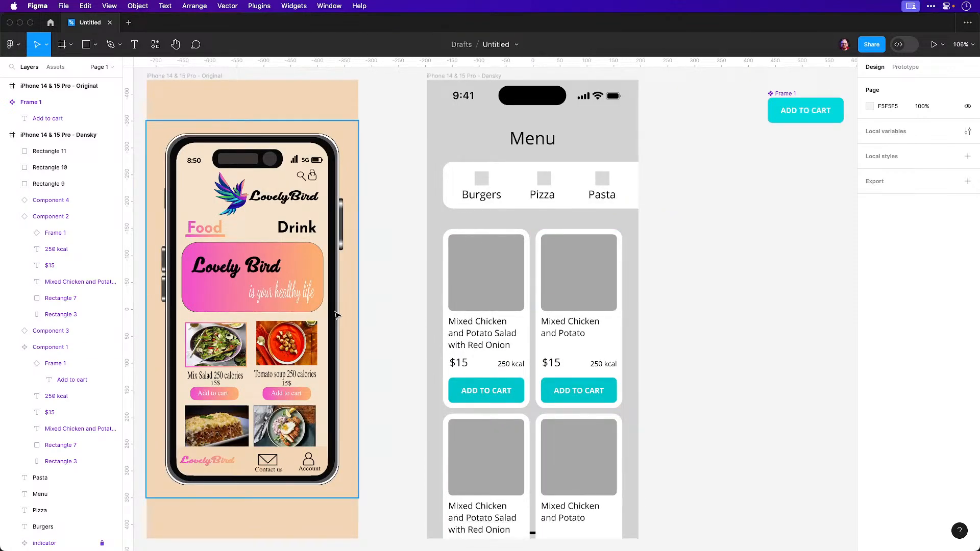
click(243, 385)
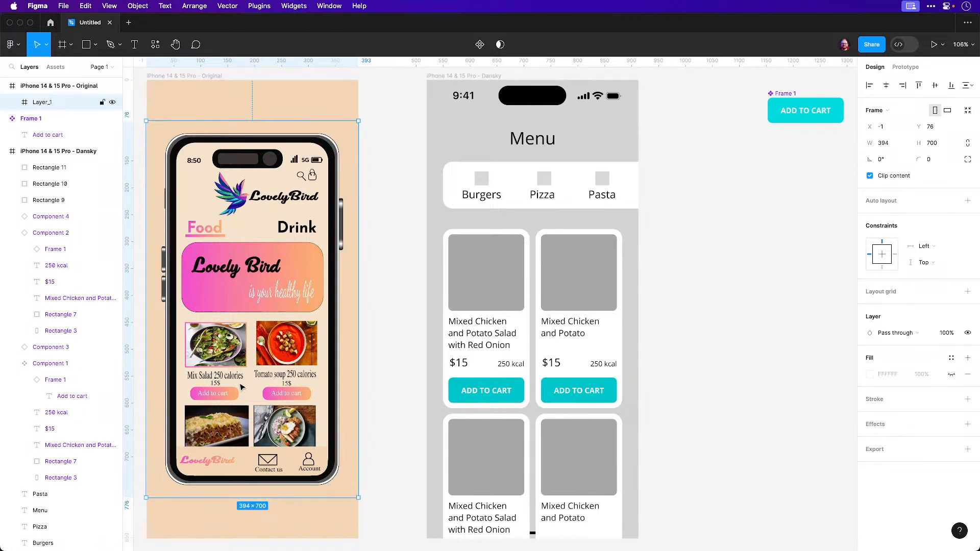
click(379, 338)
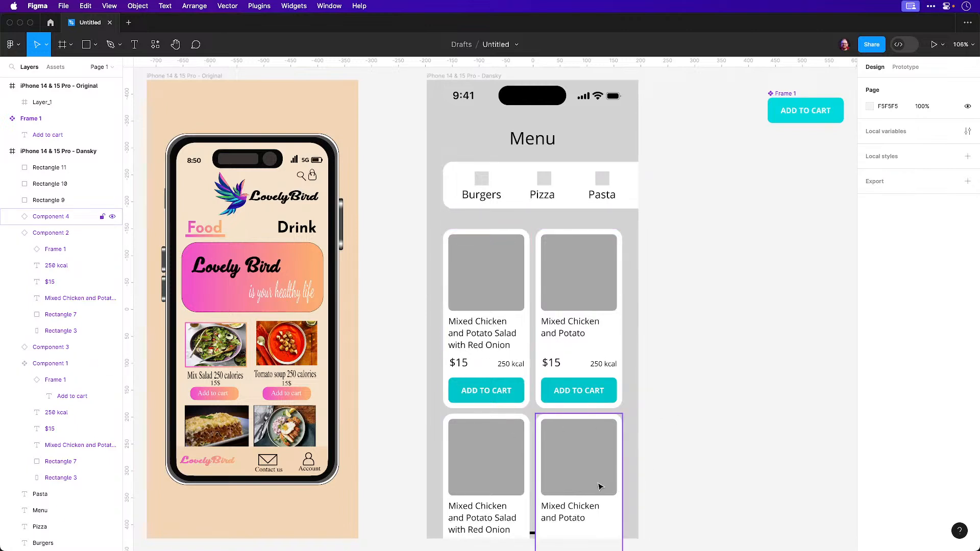
click(527, 533)
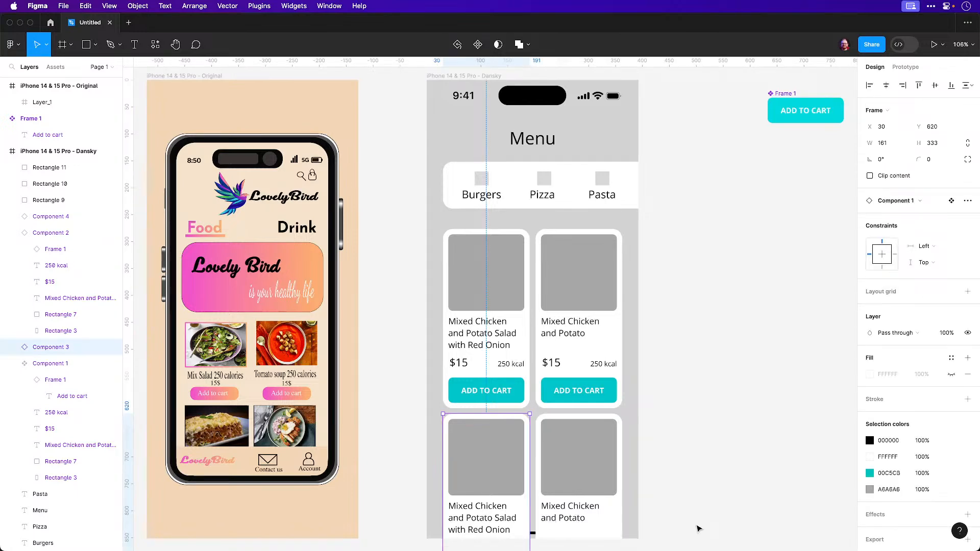
Bring the home indicator in the Dansky phone frame to the front, above the food cards
click(698, 529)
scroll(536, 450, down, 5)
scroll(538, 389, up, 10)
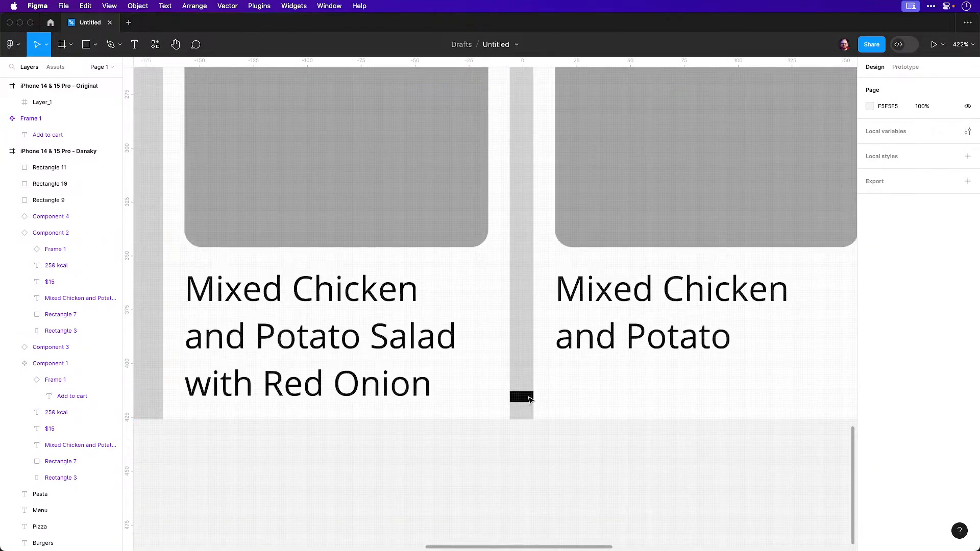
scroll(76, 500, down, 2)
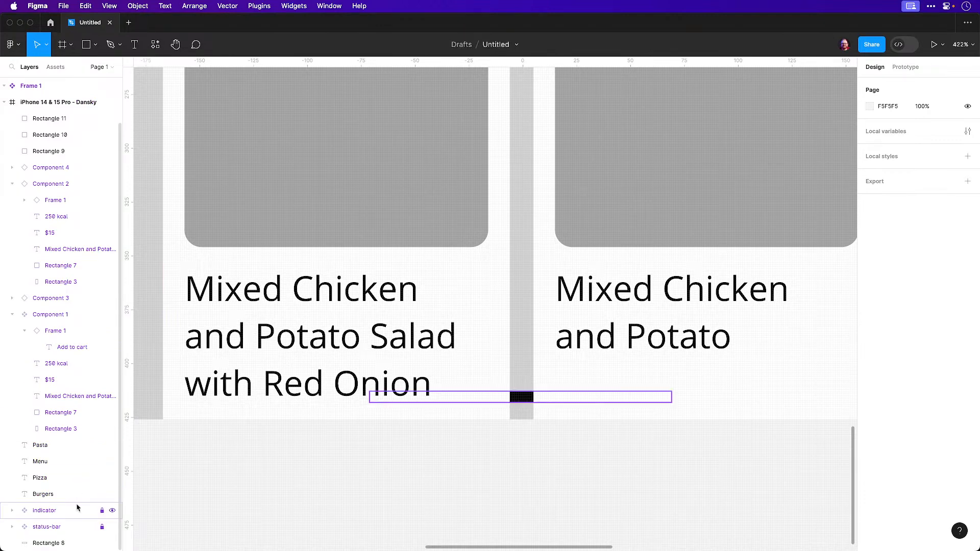
click(59, 511)
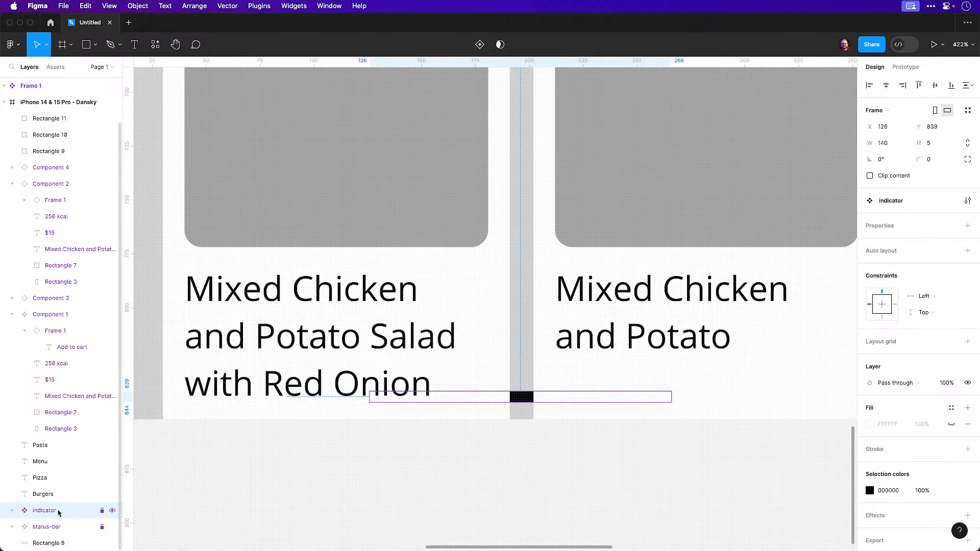
key(super+alt+bracketright)
click(337, 514)
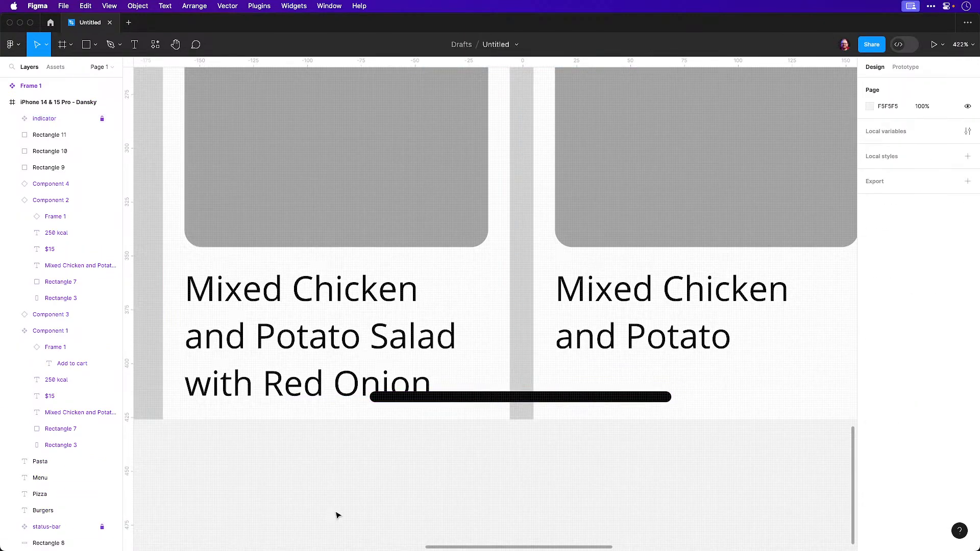
Try a copy of the upper-right food card overhanging the phone frame's right edge, and delete that copy
key(minus)
key(minus)
key(minus)
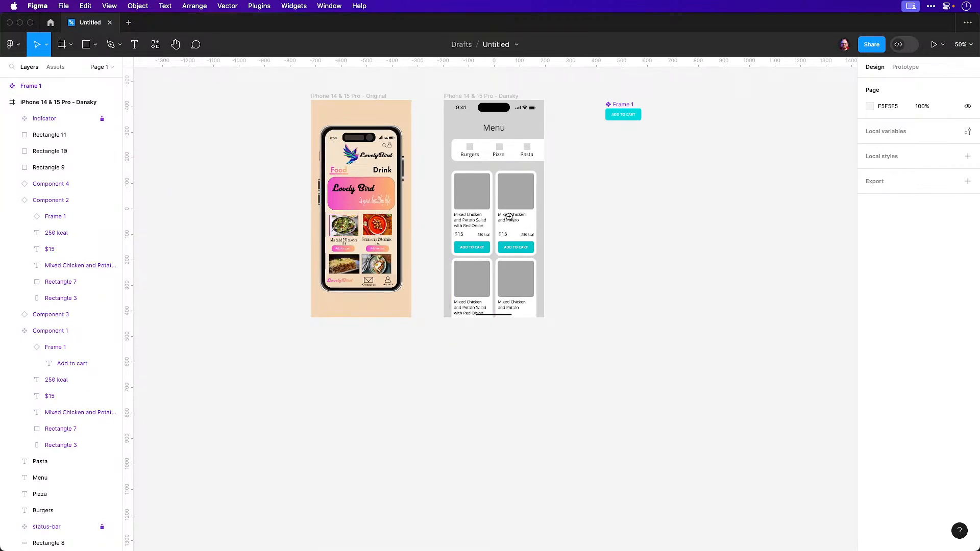
scroll(509, 216, up, 5)
scroll(509, 217, up, 3)
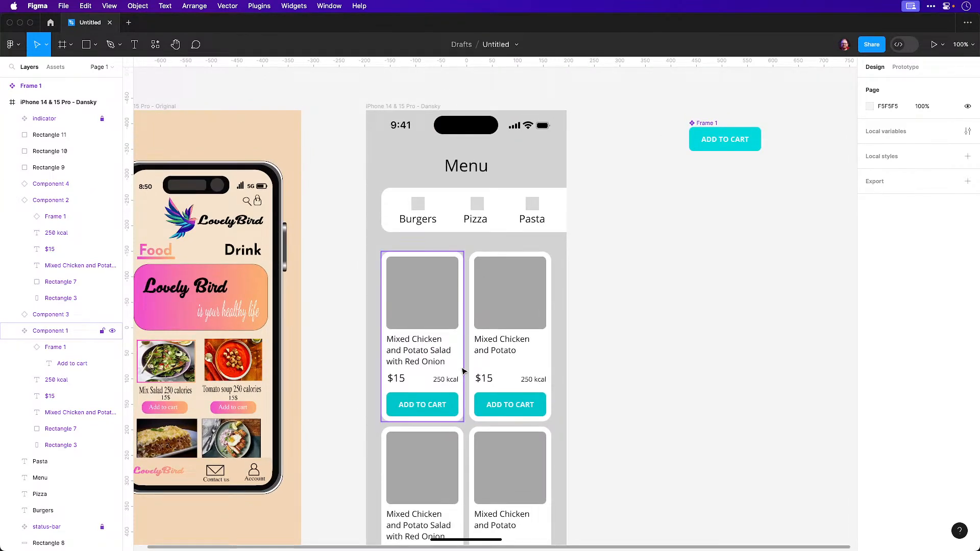
alt+drag(526, 306, 595, 300)
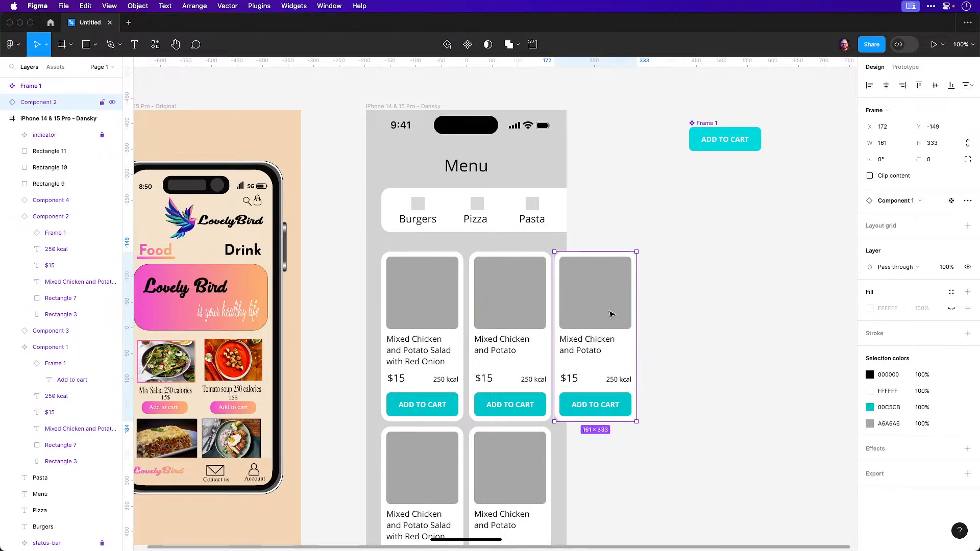
key(Delete)
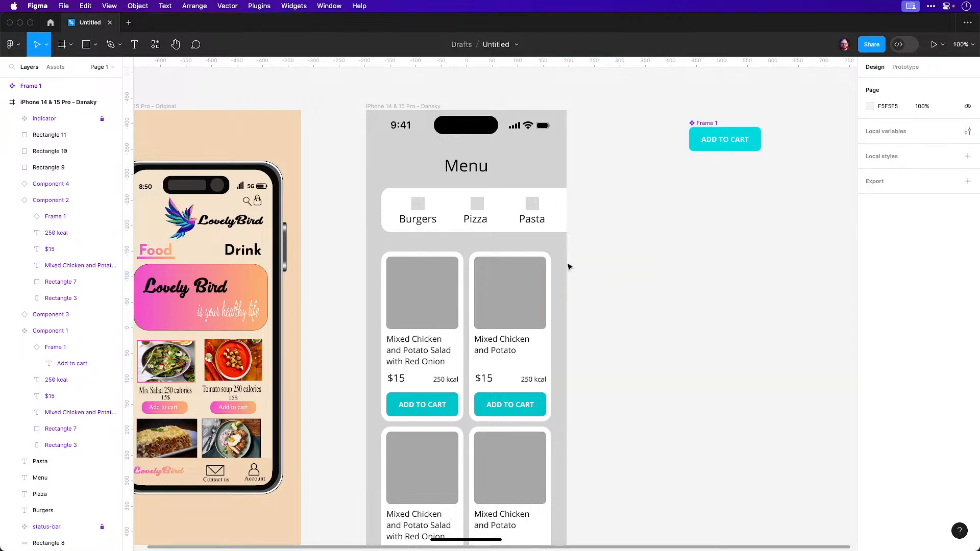
Draw a rectangle along the bottom of the phone frame, spanning its full width at about 393 × 103
scroll(541, 383, down, 2)
scroll(541, 383, left, 2)
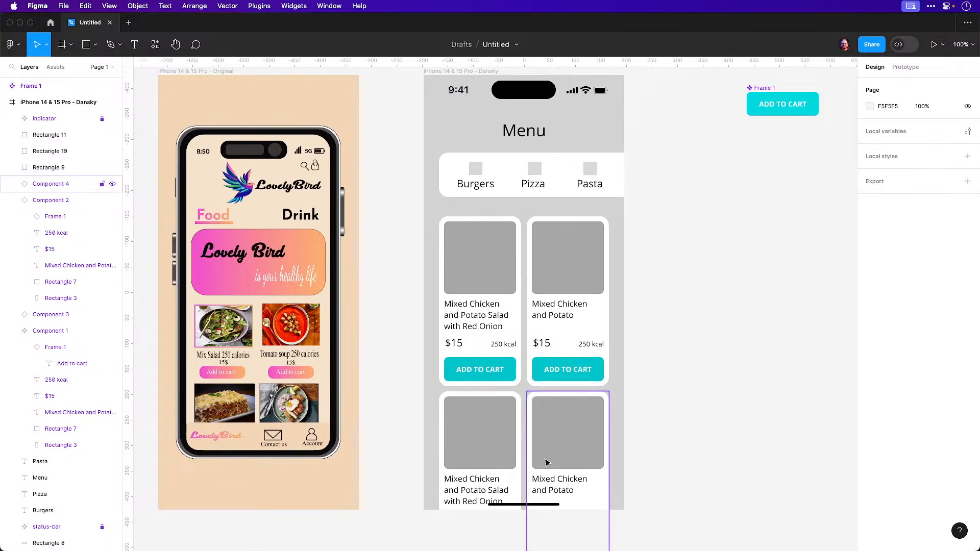
key(Escape)
key(r)
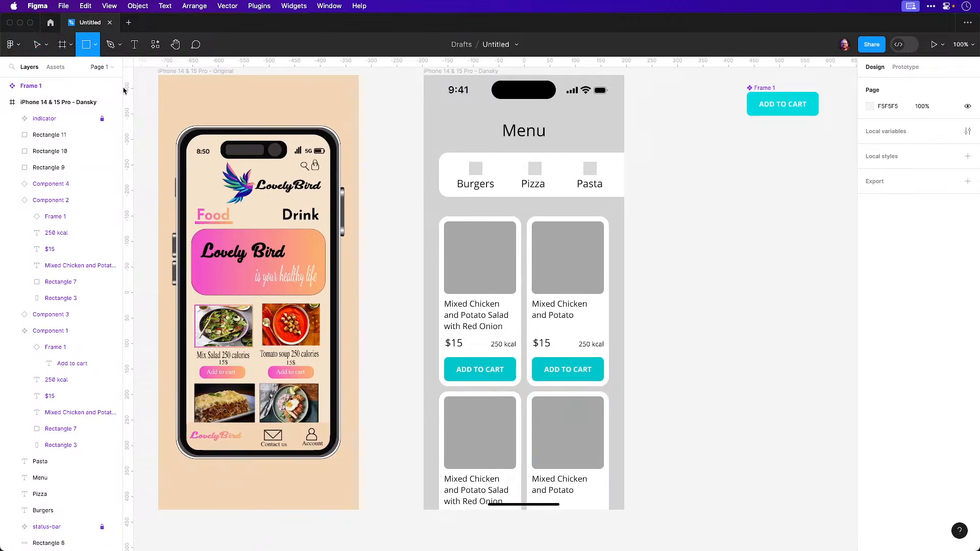
drag(452, 426, 513, 468)
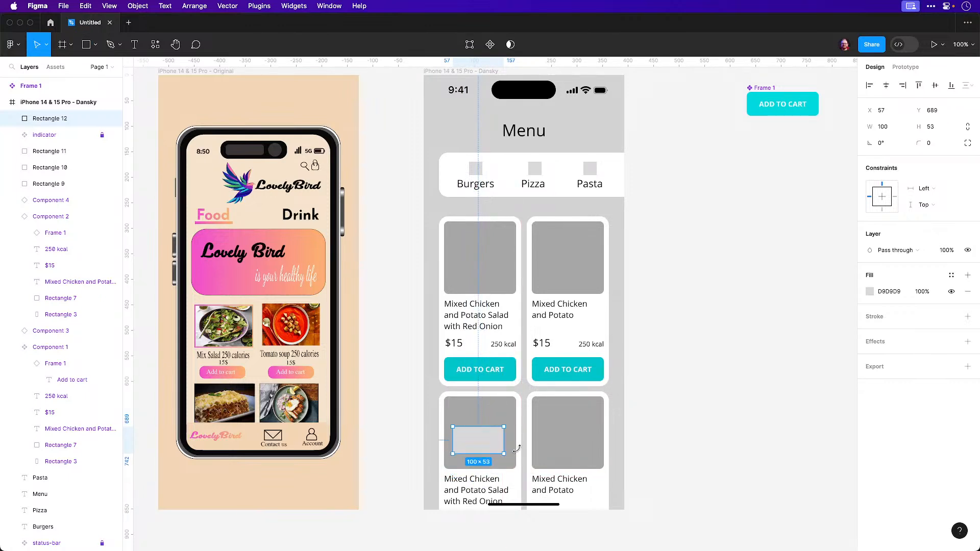
drag(478, 439, 454, 472)
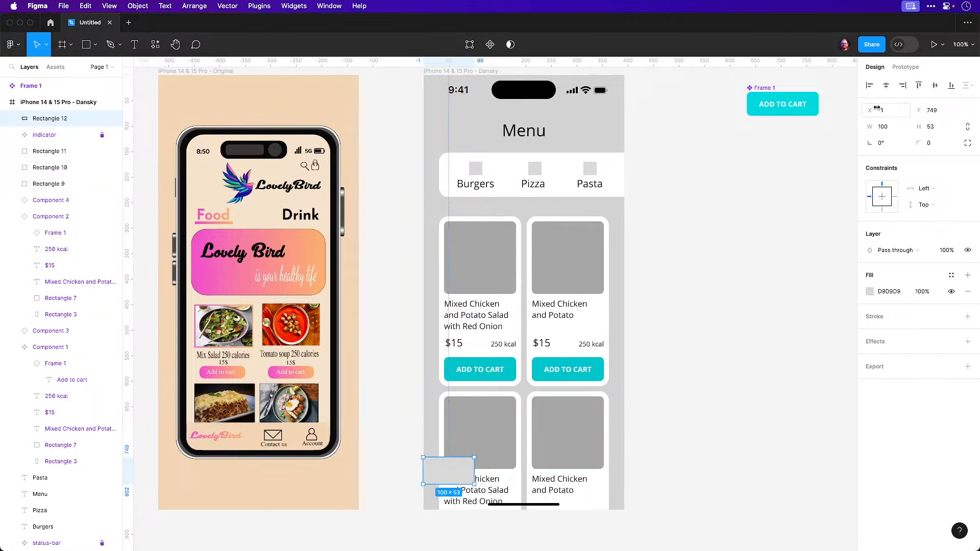
drag(475, 458, 624, 457)
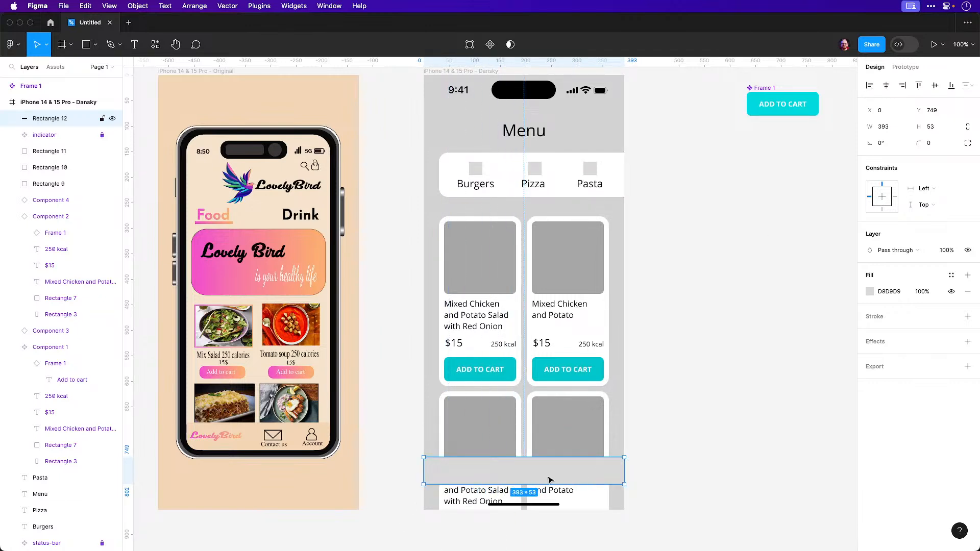
drag(531, 484, 529, 503)
drag(529, 508, 529, 511)
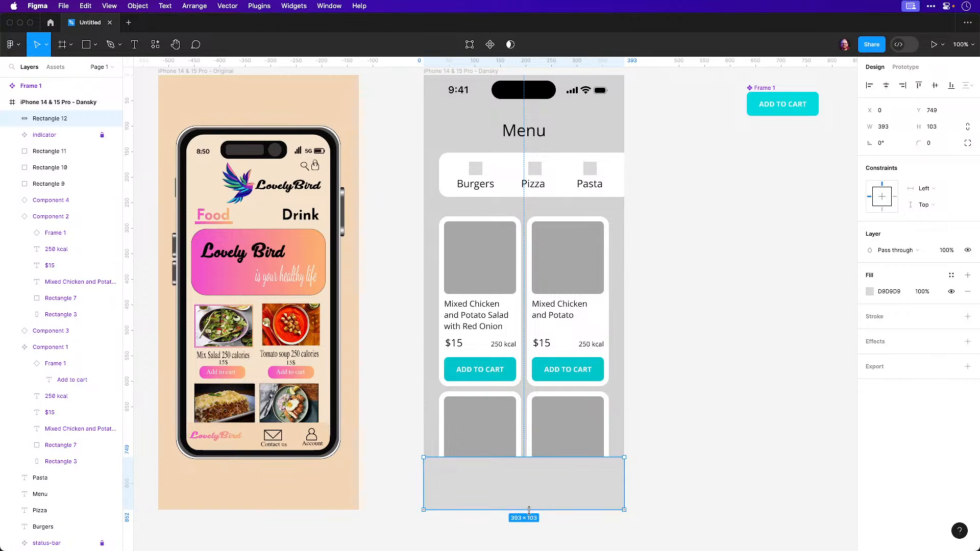
Align the bottom bar rectangle to the frame's right and bottom edges and fill it with dark grey 464646
scroll(699, 400, up, 1)
click(903, 86)
click(951, 85)
click(869, 292)
drag(786, 342, 715, 378)
click(715, 378)
scroll(623, 465, up, 2)
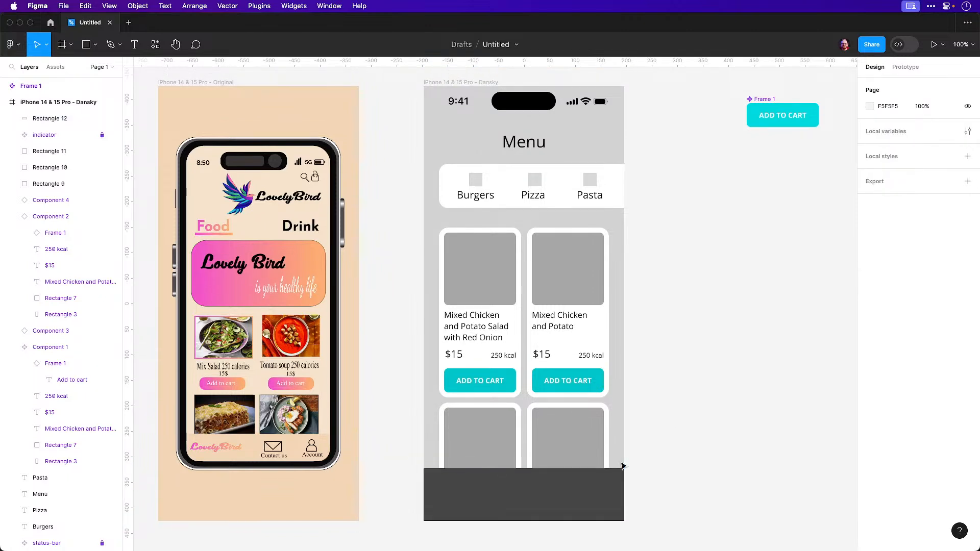
Send the dark bar to the back, and place the two lower food cards behind it
click(618, 483)
key(super+alt+bracketleft)
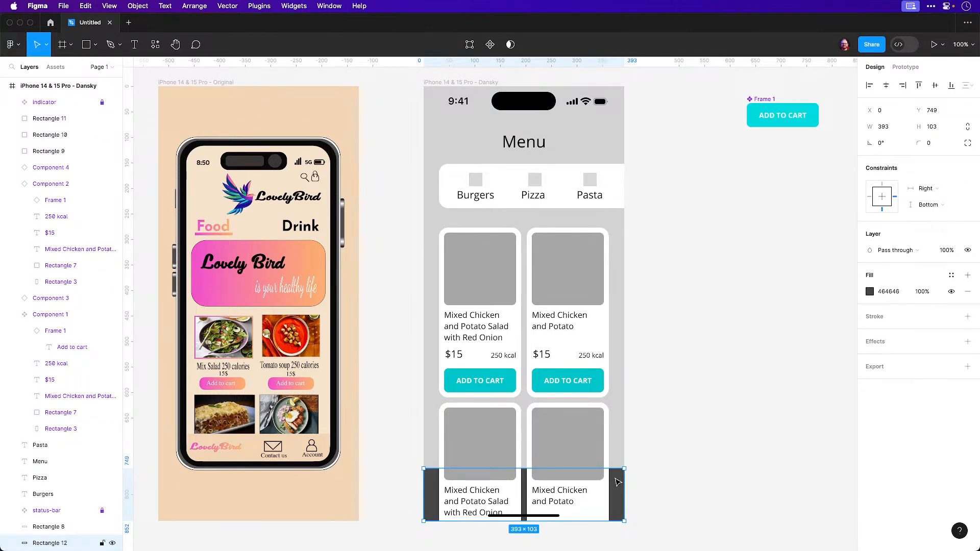
click(510, 437)
shift+click(578, 435)
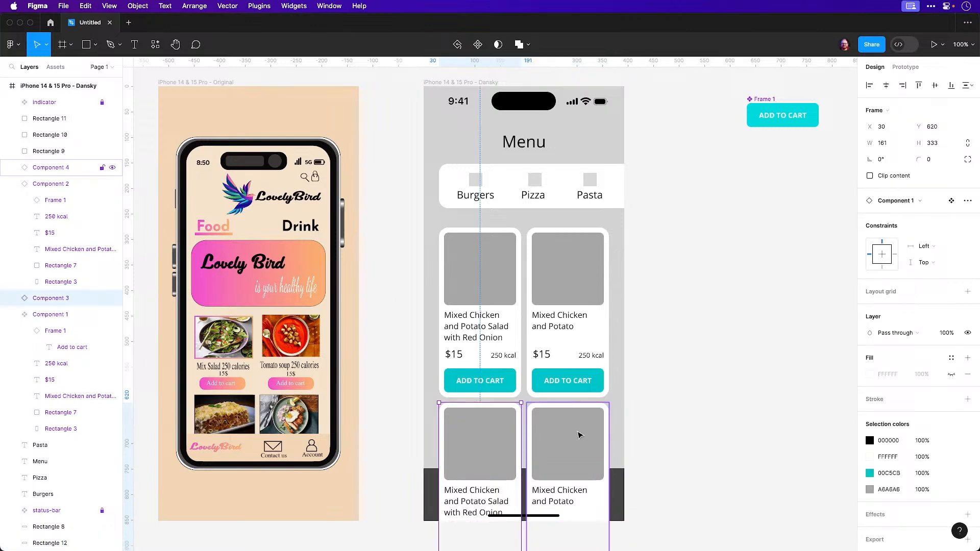
key(super+alt+bracketleft)
click(562, 496)
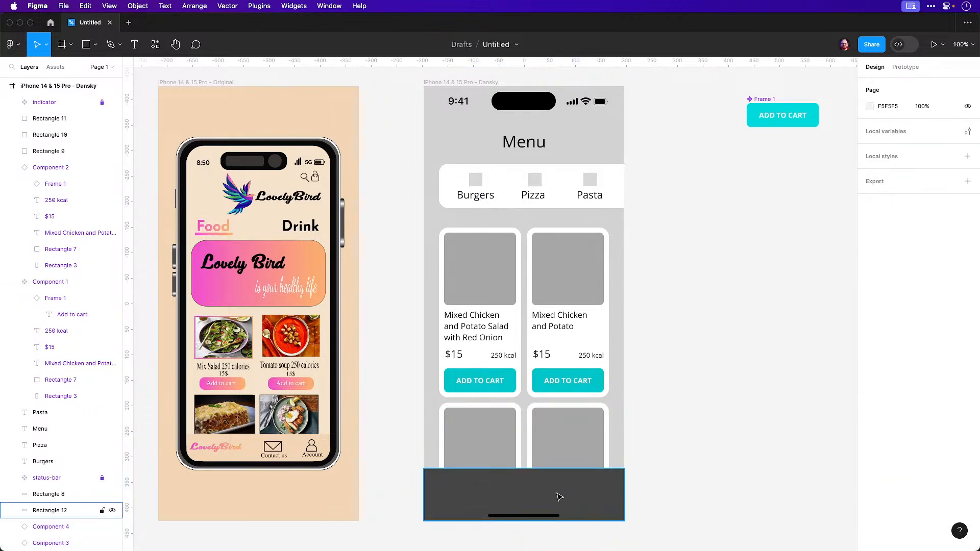
Reduce the bottom bar's height to about 89 and place three copies of the category icon placeholder square evenly across it
mouse_move(526, 468)
mouse_down()
mouse_move(526, 485)
mouse_move(526, 475)
mouse_up()
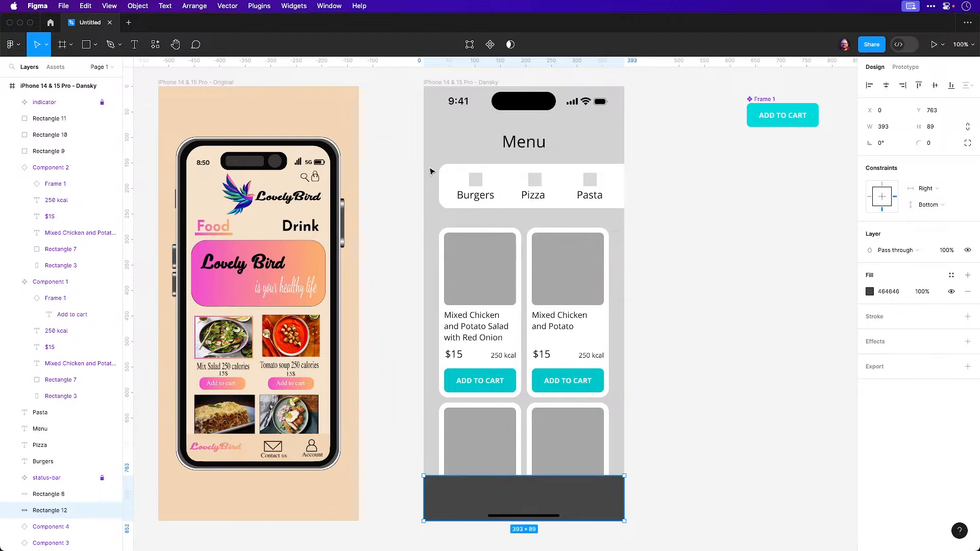
click(475, 180)
drag(475, 180, 462, 502)
drag(463, 498, 586, 501)
click(645, 403)
click(709, 379)
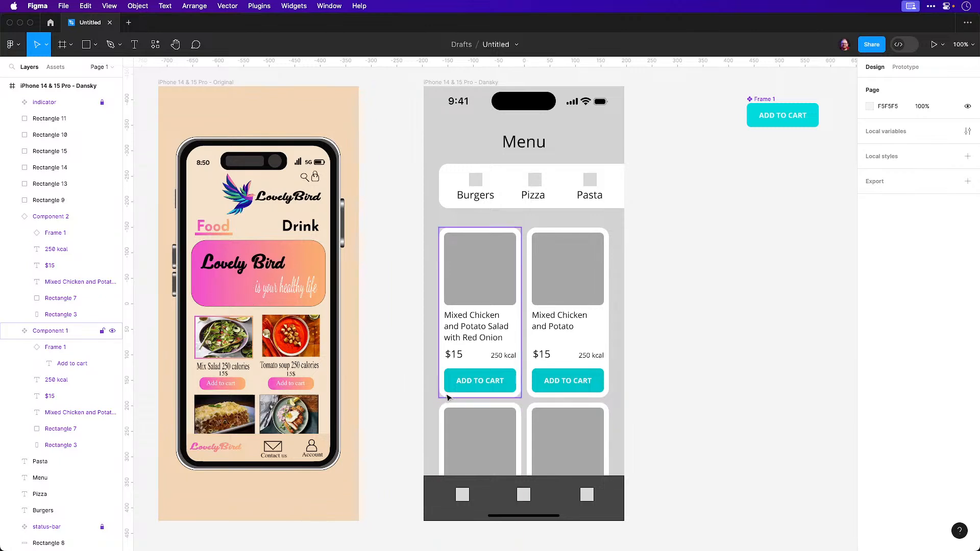
Hide the teal fill of the first card's Add to cart button and add a linear gradient fill
click(452, 388)
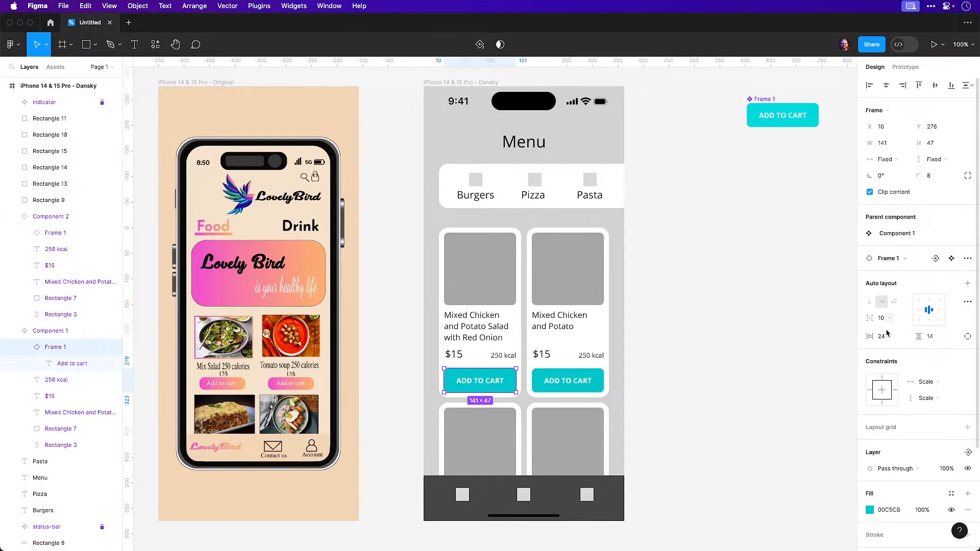
click(951, 509)
click(967, 494)
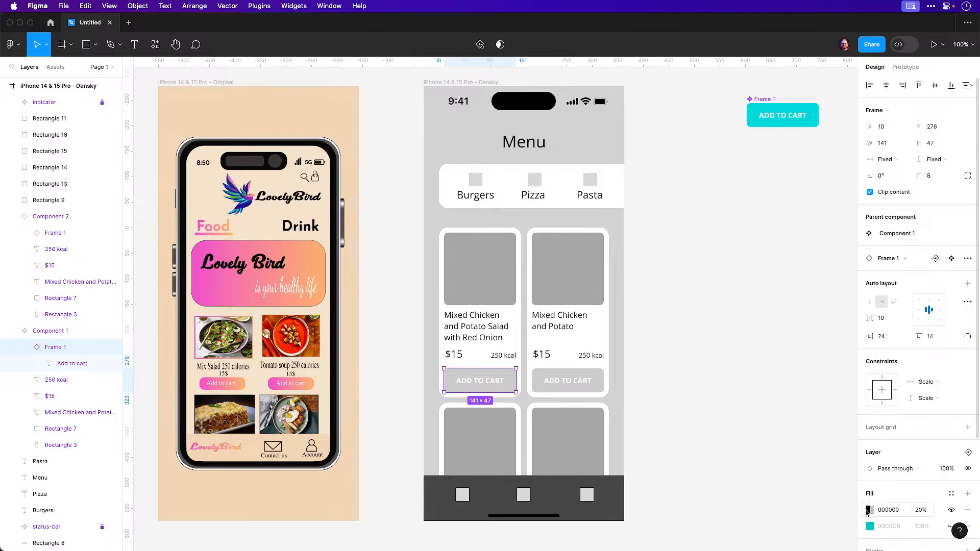
click(870, 510)
click(748, 279)
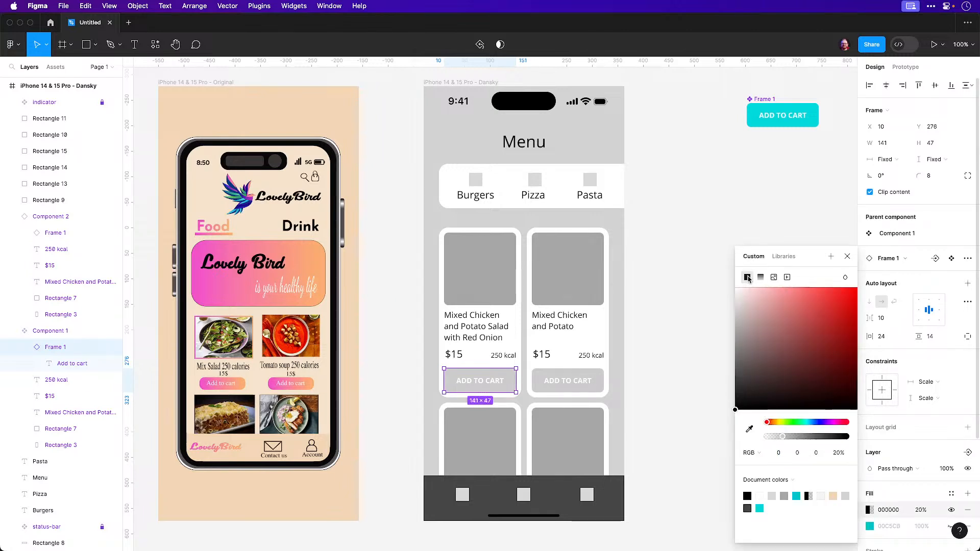
click(760, 278)
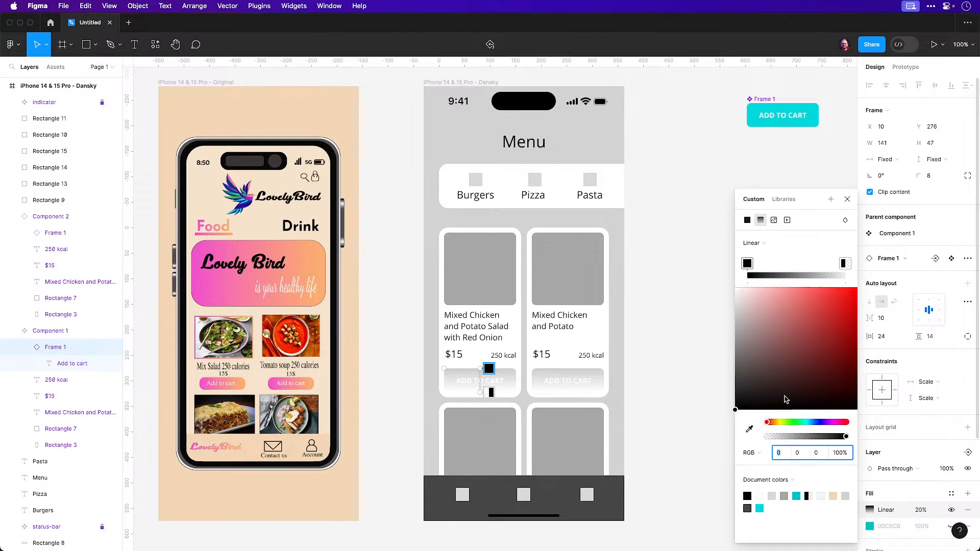
Set the gradient stops to the pink (243, 84, 201) and orange (251, 172, 114) sampled from the original Lovely Bird banner
click(749, 428)
click(194, 286)
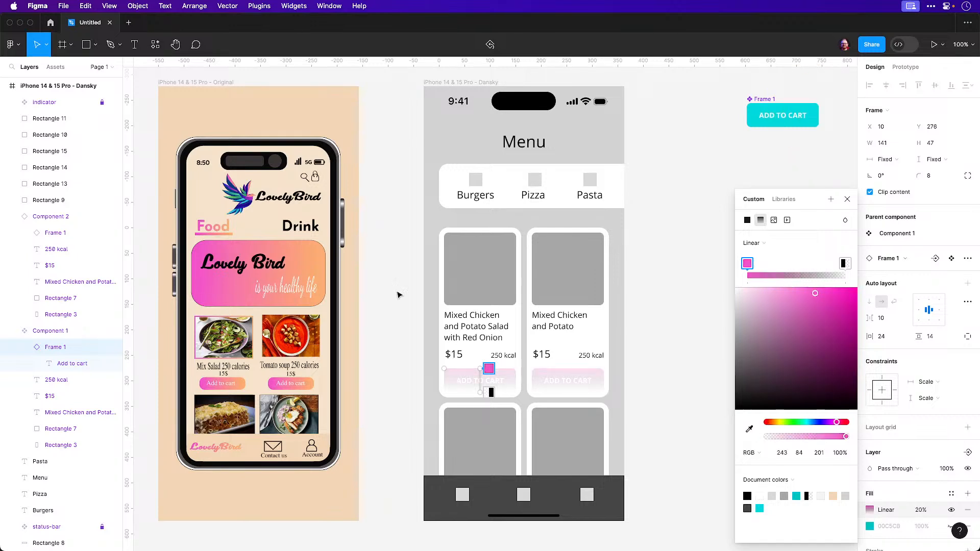
click(843, 263)
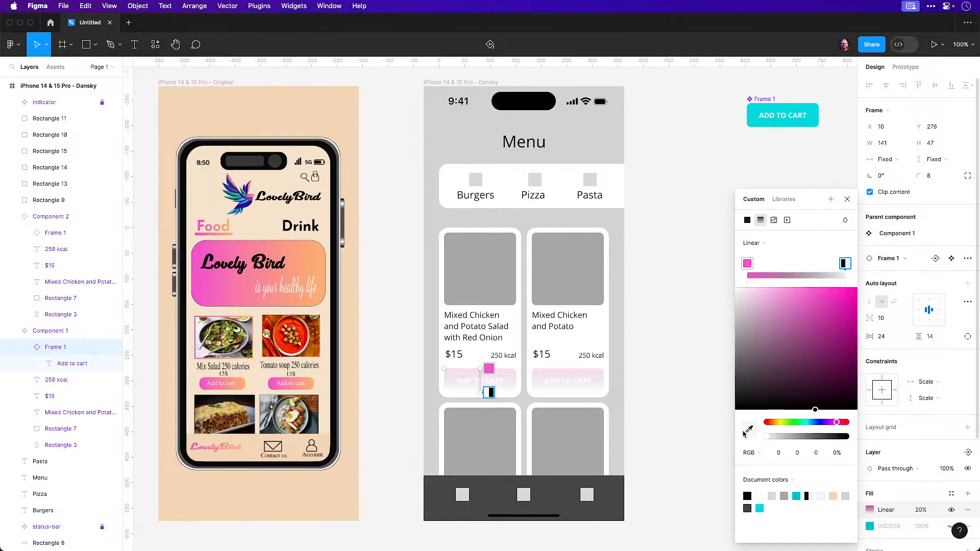
click(750, 429)
click(319, 254)
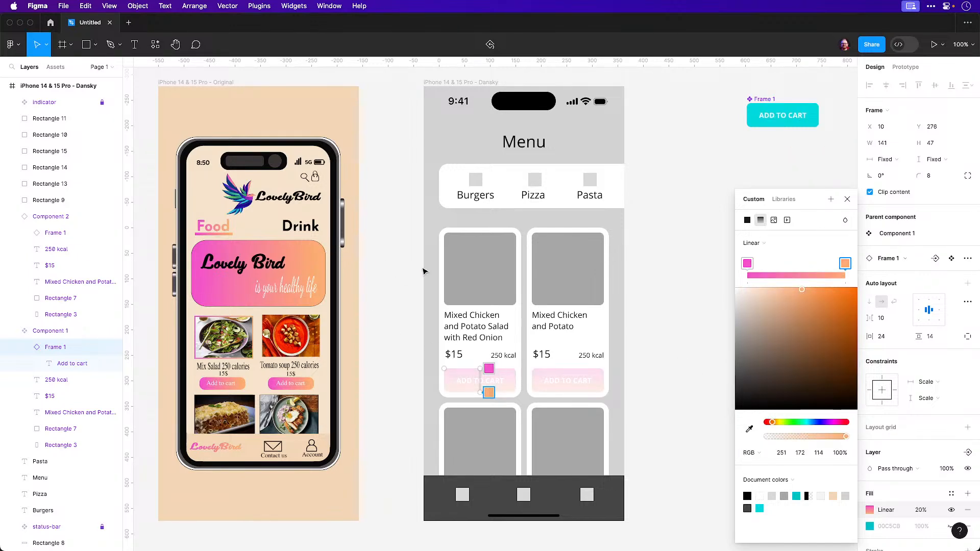
Shift the pink gradient stop to coral red (243, 84, 98) and run the gradient diagonally from the button's lower left to upper right
scroll(423, 270, up, 1)
click(747, 264)
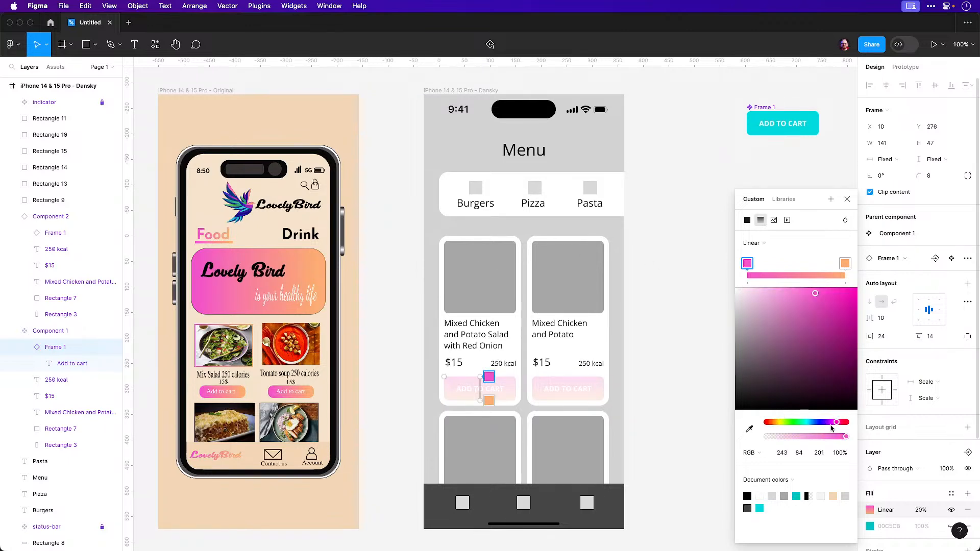
drag(842, 423, 847, 422)
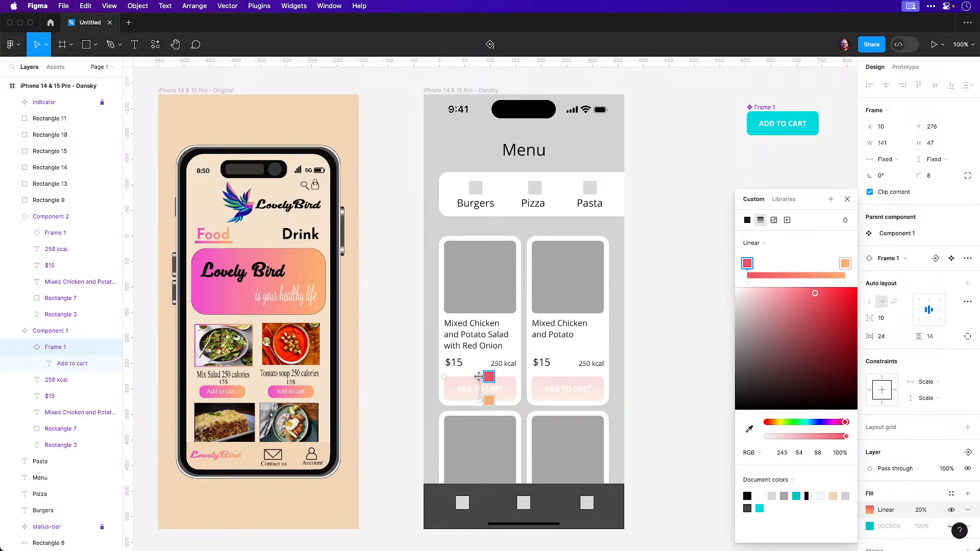
drag(480, 376, 513, 371)
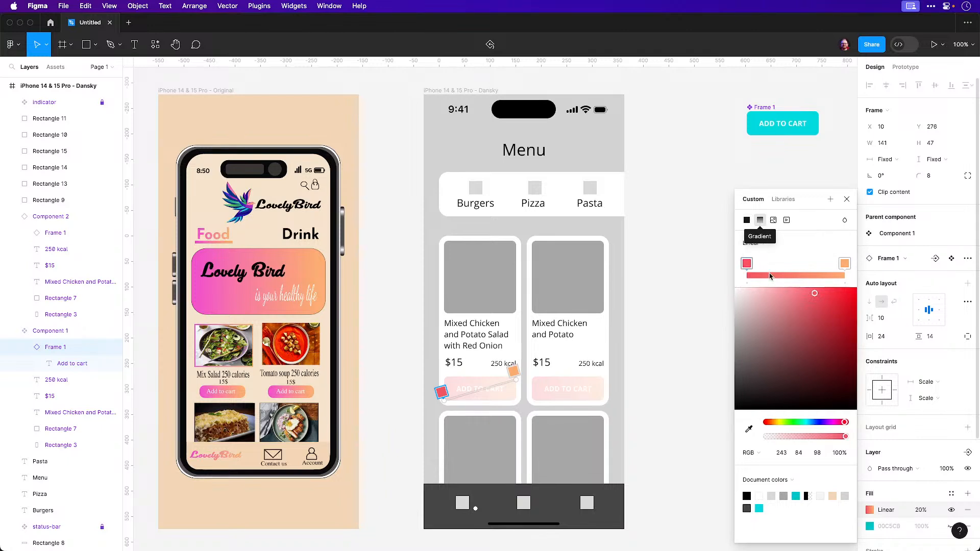
Set the opacity of the button's linear gradient fill to 100%
click(844, 454)
key(Return)
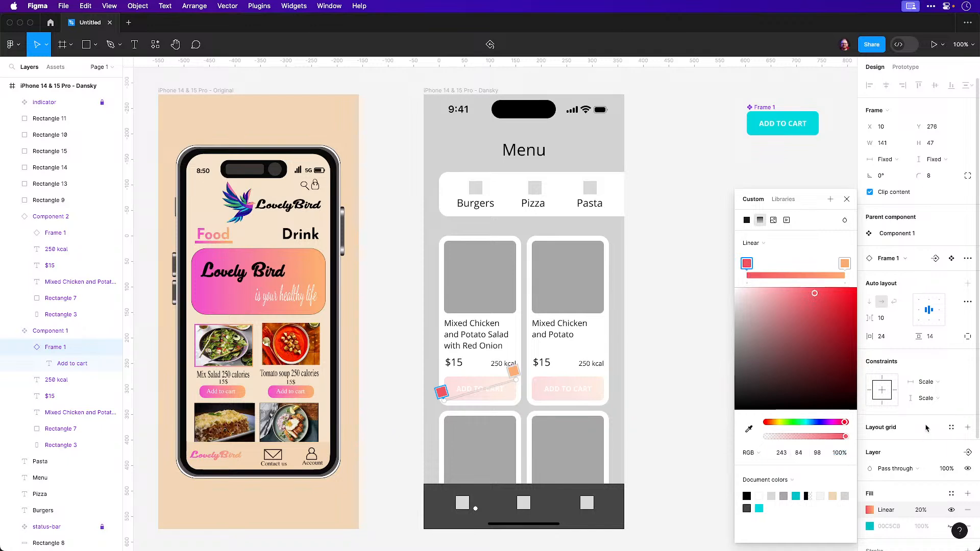
click(923, 510)
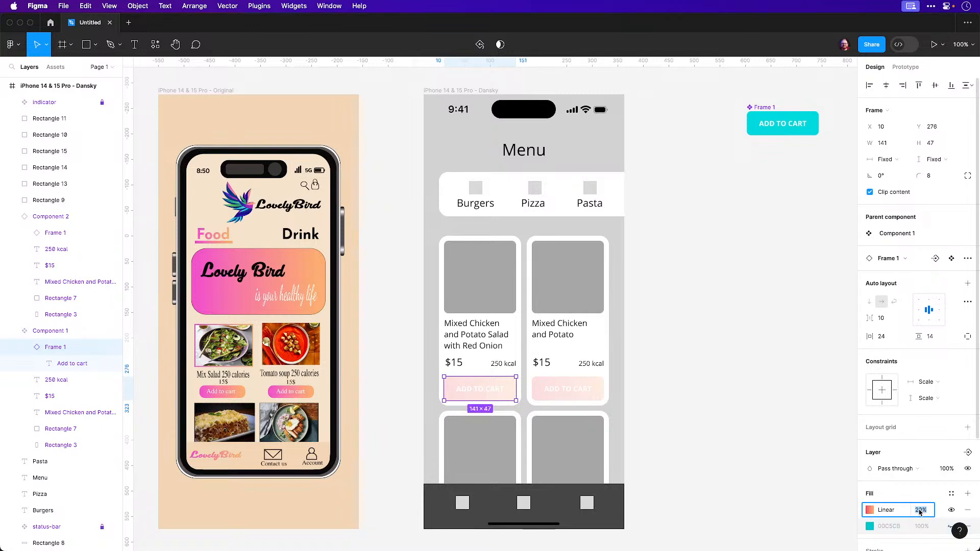
text(100)
key(Return)
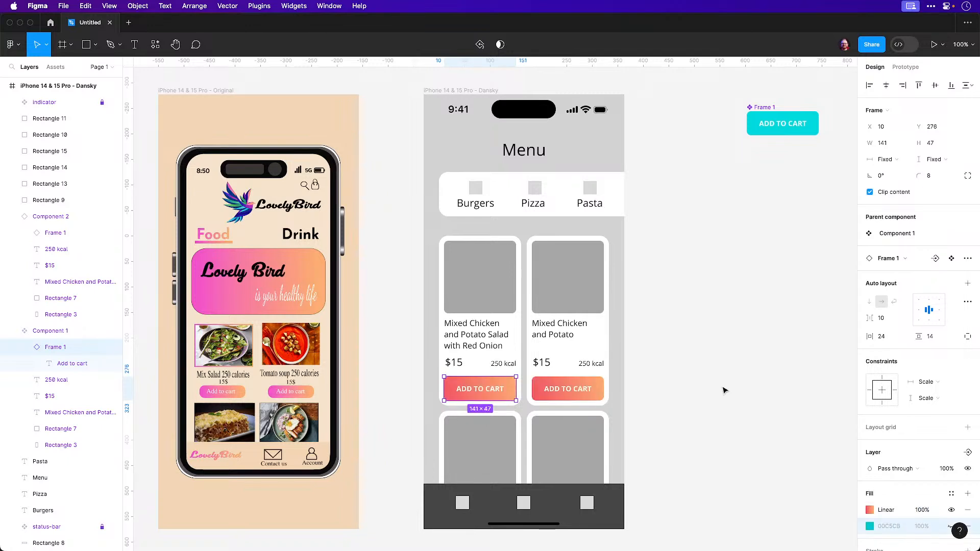
Fine-tune the direction of the linear gradient on the first card's Add to cart button
click(870, 510)
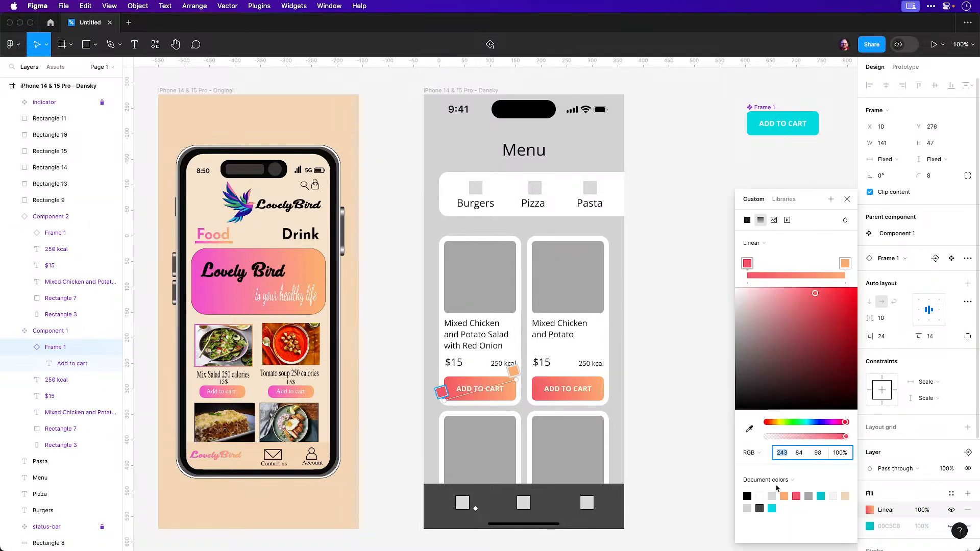
drag(515, 379, 516, 376)
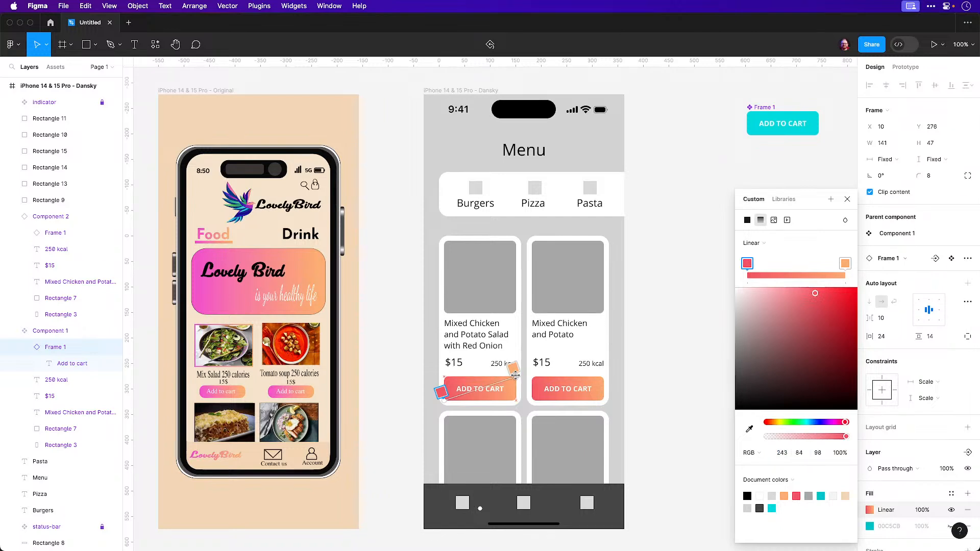
mouse_move(442, 394)
mouse_down()
mouse_move(462, 408)
mouse_move(444, 402)
mouse_up()
click(680, 332)
click(686, 305)
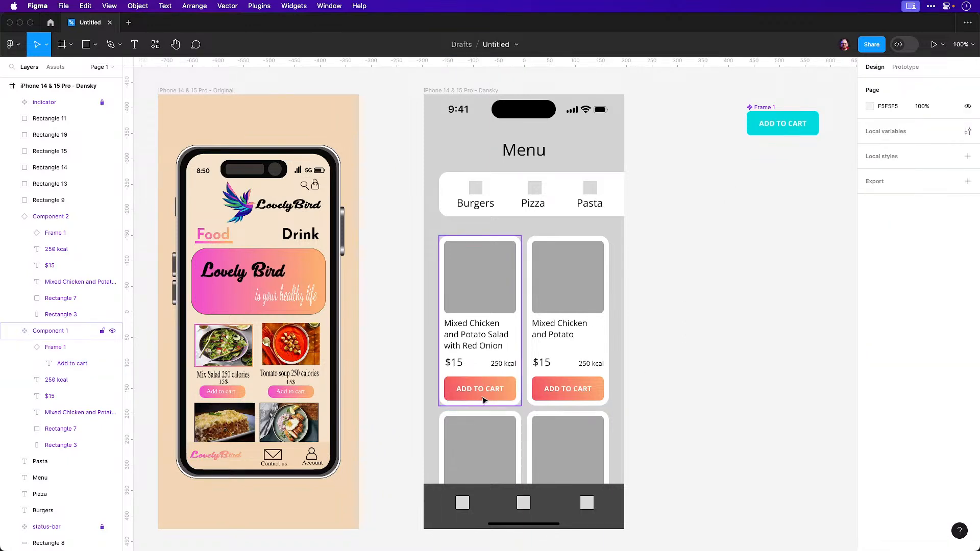
drag(478, 450, 482, 343)
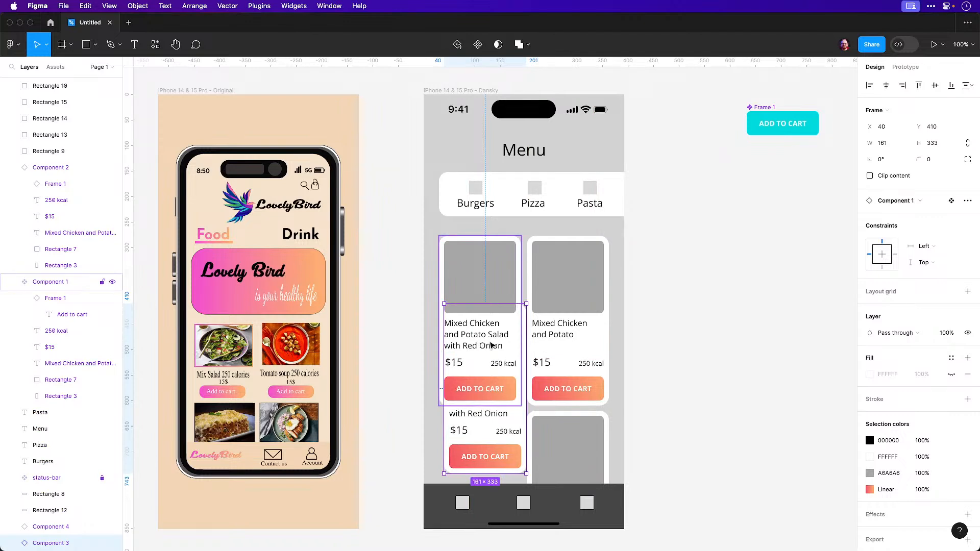
key(super+z)
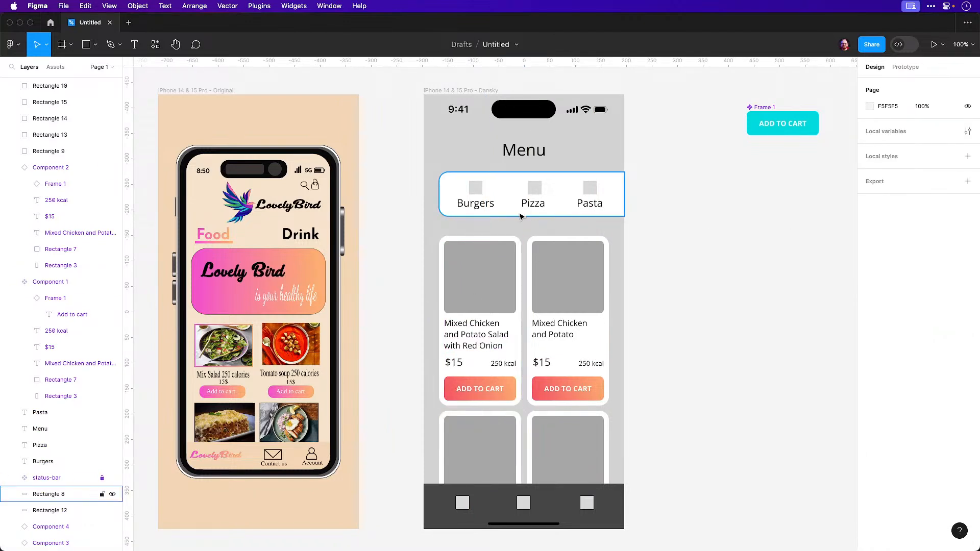
Copy the hex code of the coral red gradient stop from the first card's Add to cart button
click(455, 384)
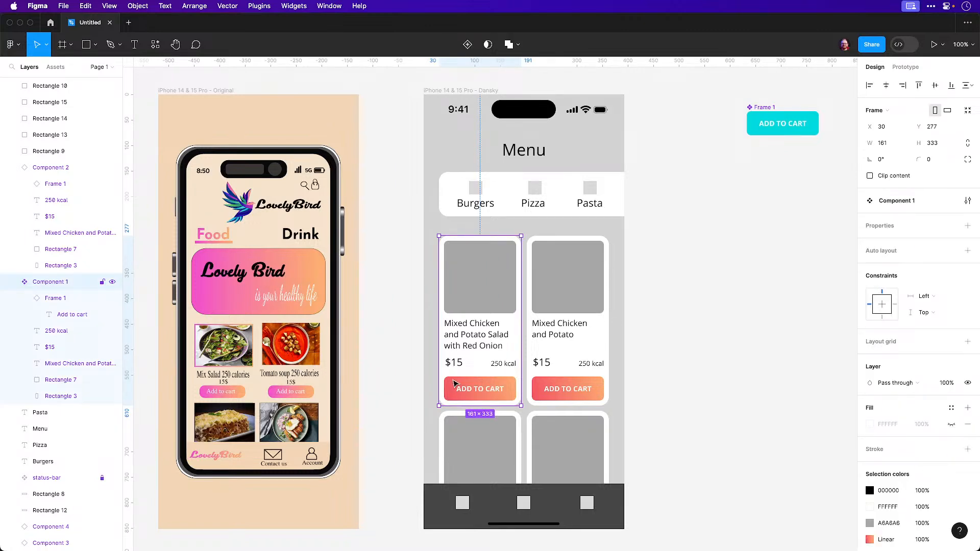
double_click(455, 384)
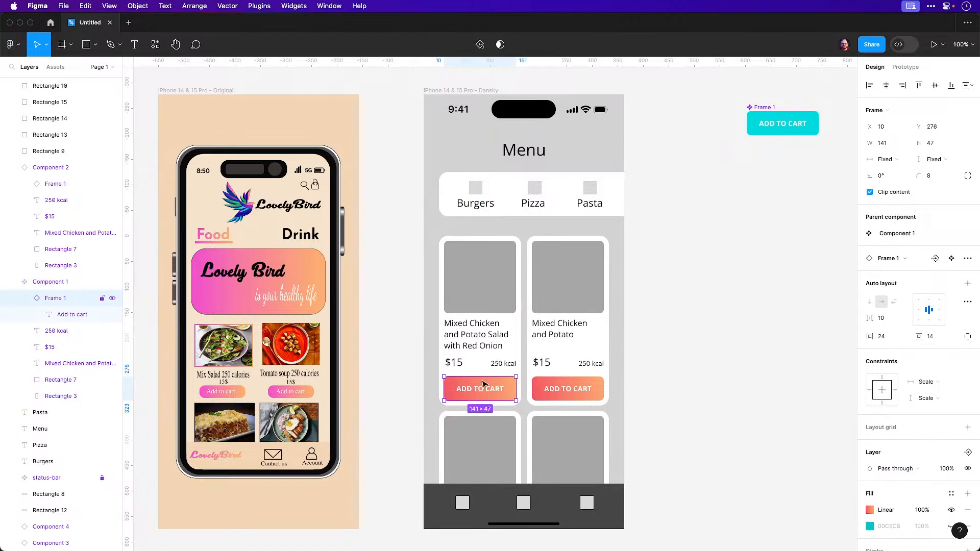
click(870, 510)
click(752, 272)
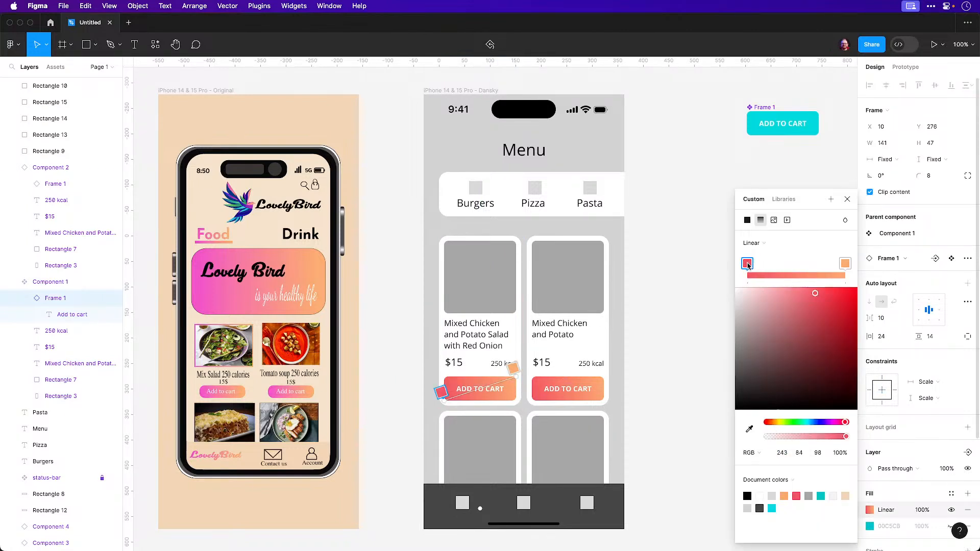
click(752, 453)
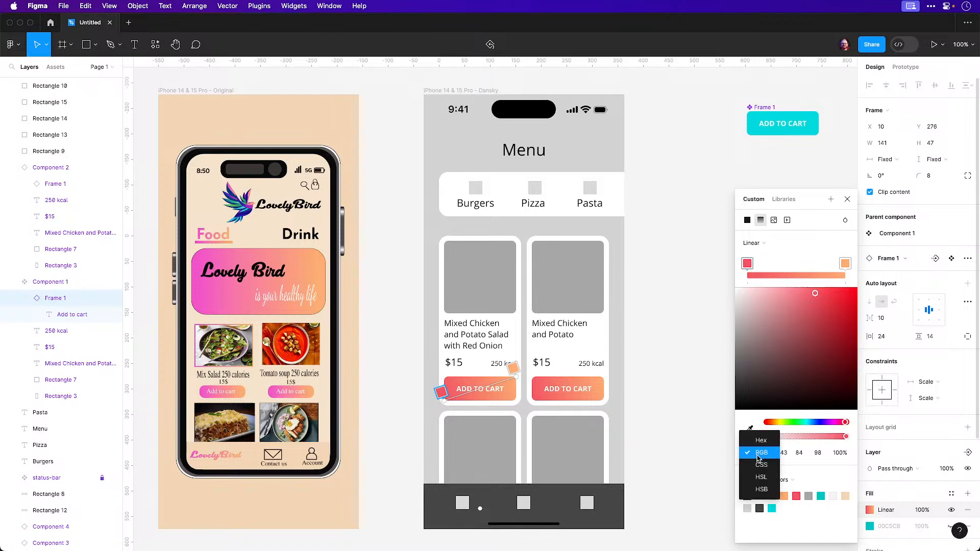
click(761, 439)
click(806, 453)
key(super+a)
key(super+c)
scroll(682, 185, down, 1)
click(685, 186)
click(685, 187)
scroll(685, 187, down, 1)
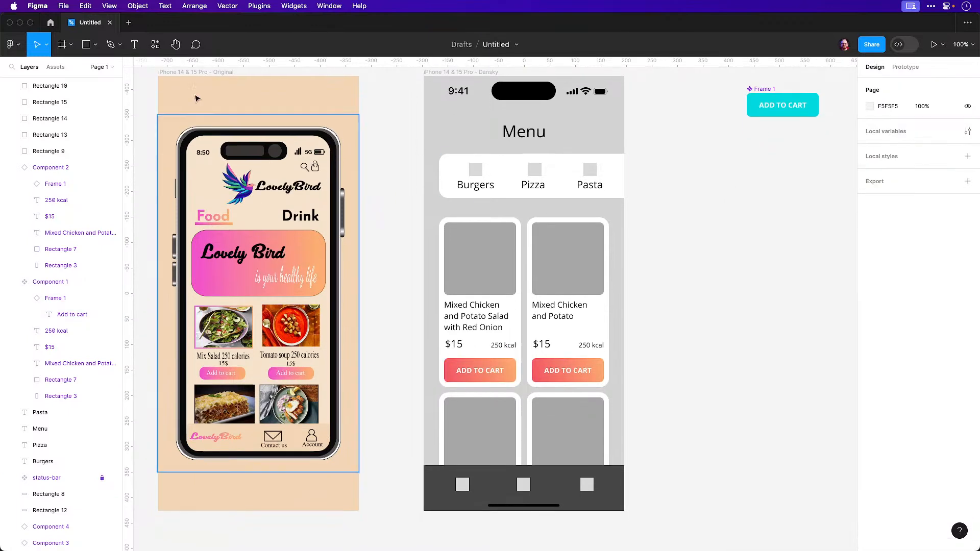
Draw a 66 × 66 swatch square on the canvas beside the redesigned screen and fill it with the copied F35462
click(87, 44)
drag(668, 183, 701, 216)
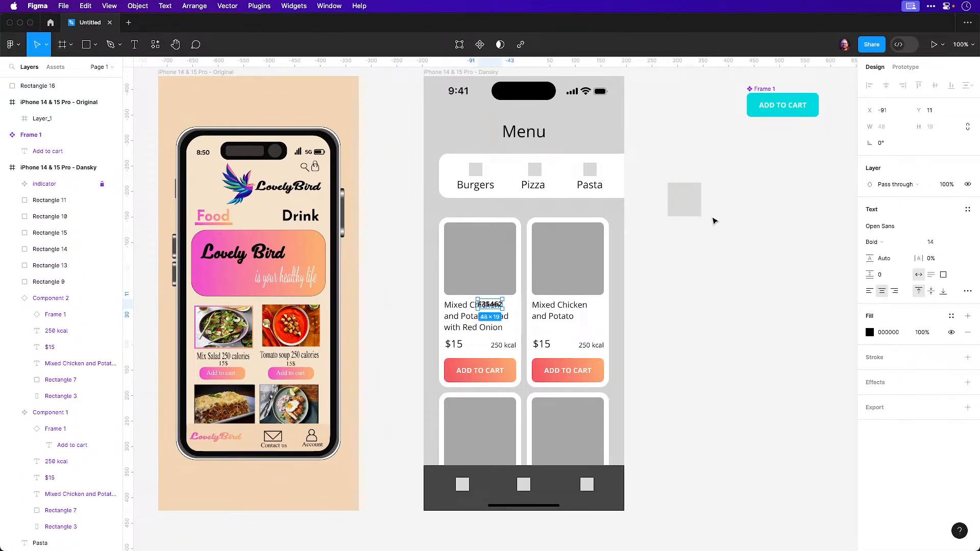
click(889, 225)
key(super+v)
click(697, 223)
Duplicate the coral swatch below itself and fill the copy with the orange sampled from the Add to cart button
drag(684, 207, 684, 274)
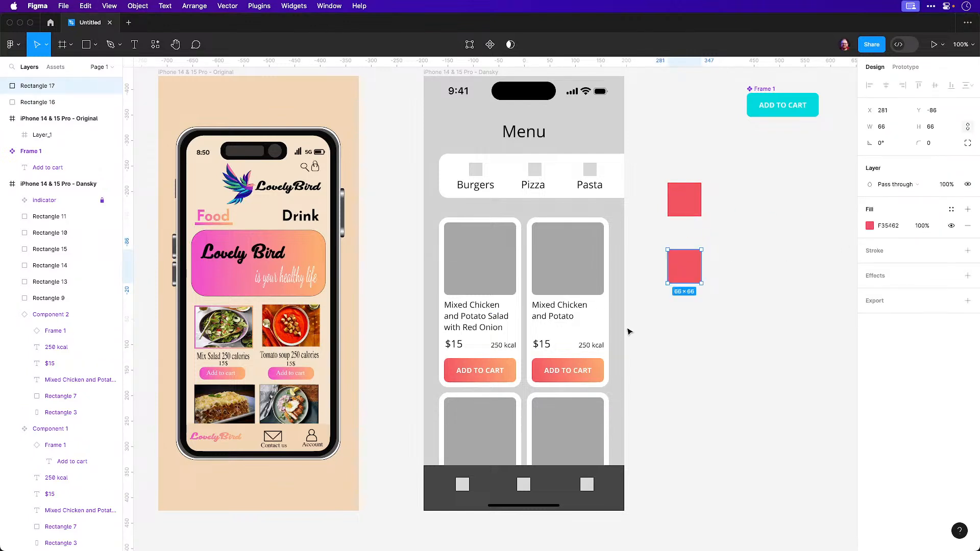
scroll(696, 266, right, 1)
key(i)
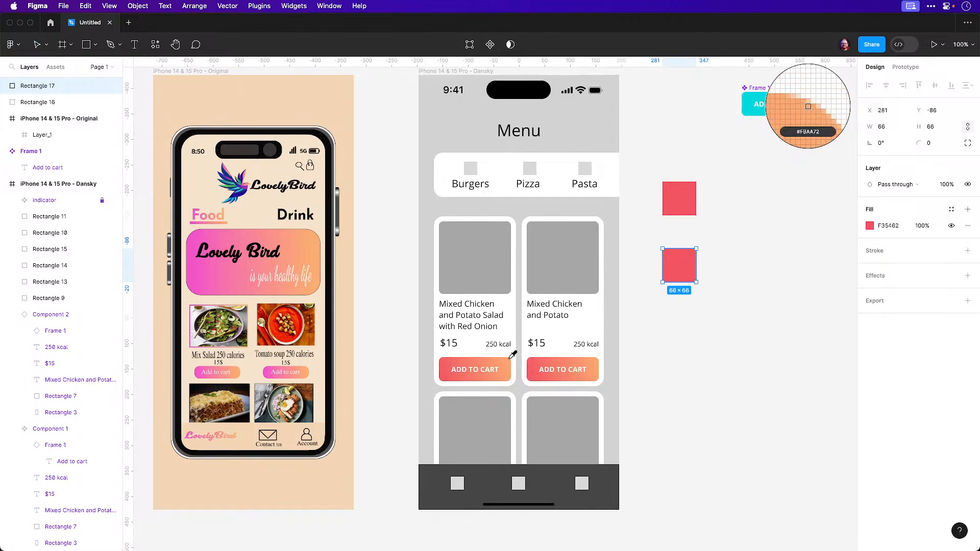
click(512, 354)
click(680, 328)
Place the orange swatch beside the coral one and shift the pair further away from the redesigned screen
drag(681, 266, 743, 201)
shift+click(690, 203)
key(Escape)
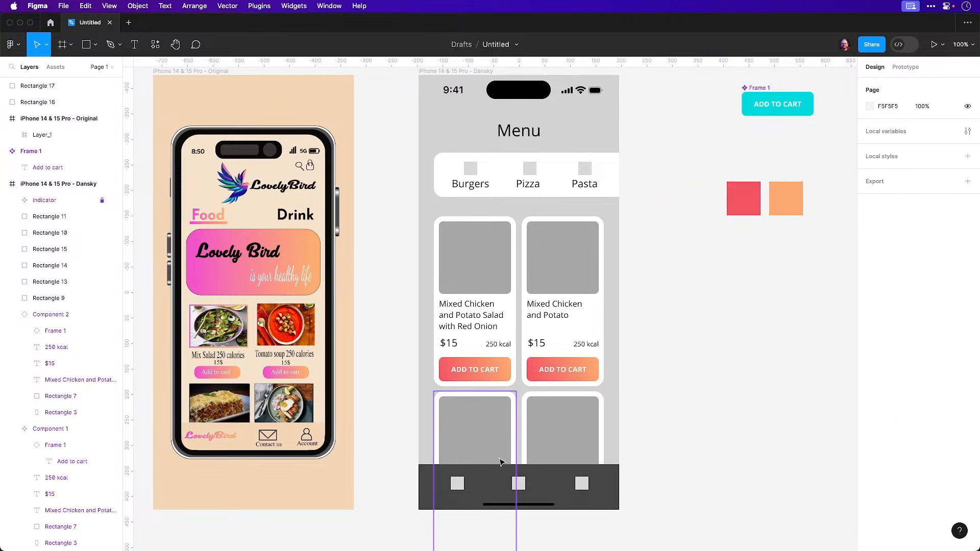
Duplicate the Burgers label onto the bottom navigation bar at the first icon placeholder and set its fill to white (FFFFFF)
drag(469, 185, 469, 498)
click(870, 398)
drag(764, 354, 665, 221)
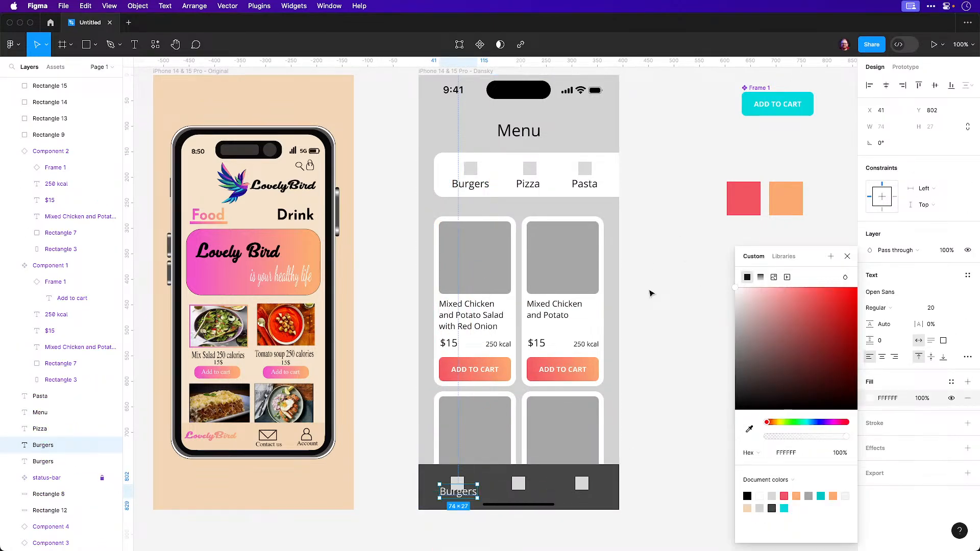
click(651, 293)
Change the navigation bar label to Menu and duplicate it twice at equal spacing for the other two placeholders
double_click(454, 492)
text(Menu)
key(Escape)
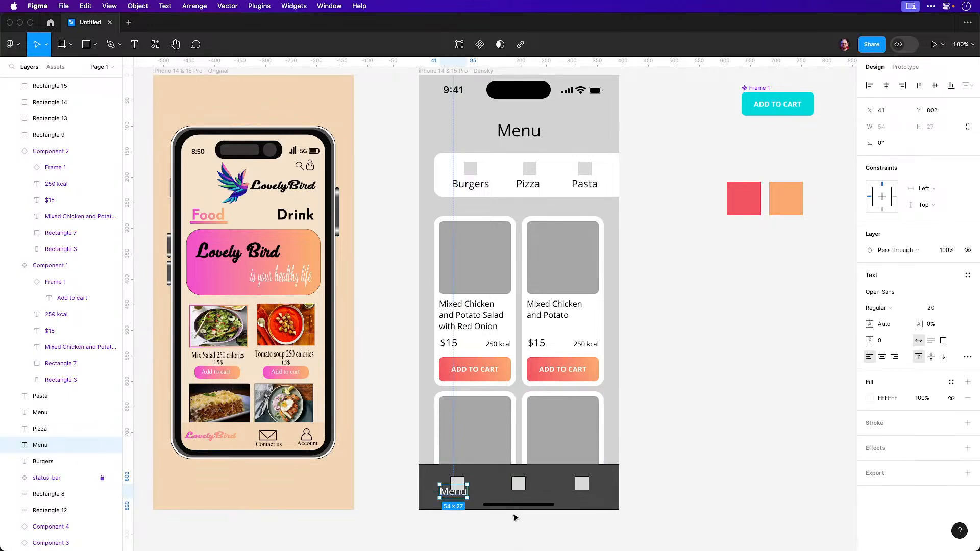
alt+drag(469, 498, 534, 498)
key(super+d)
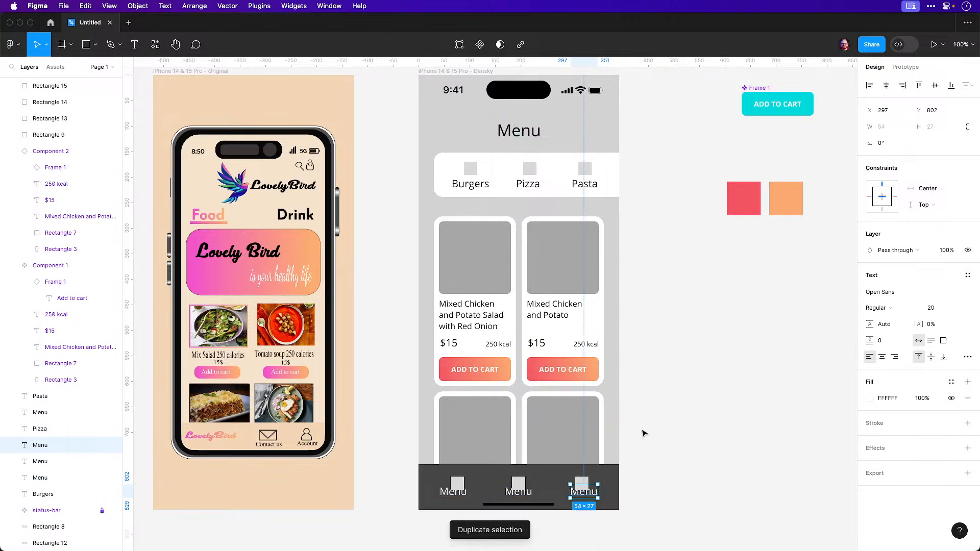
Change the middle navigation bar label to Chat
scroll(529, 498, up, 3)
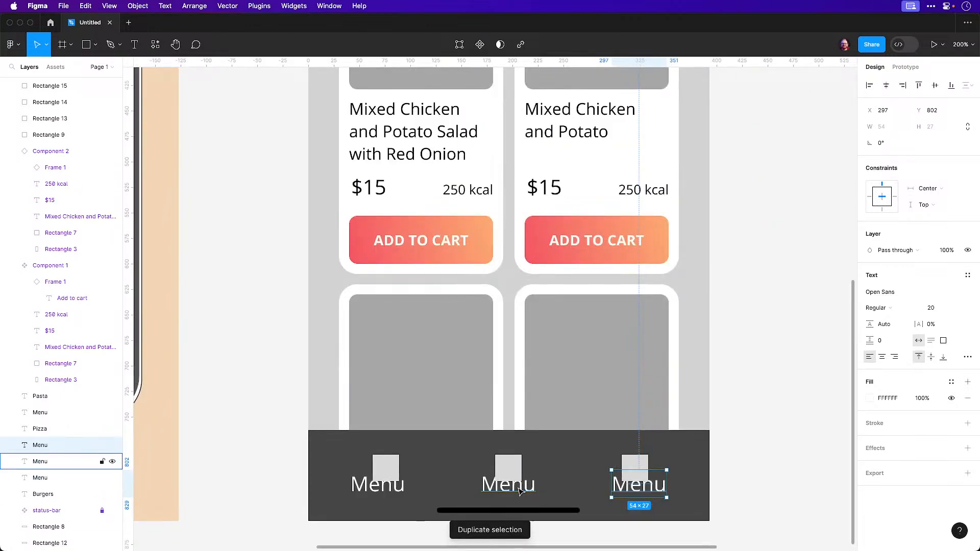
double_click(526, 493)
text(Chat)
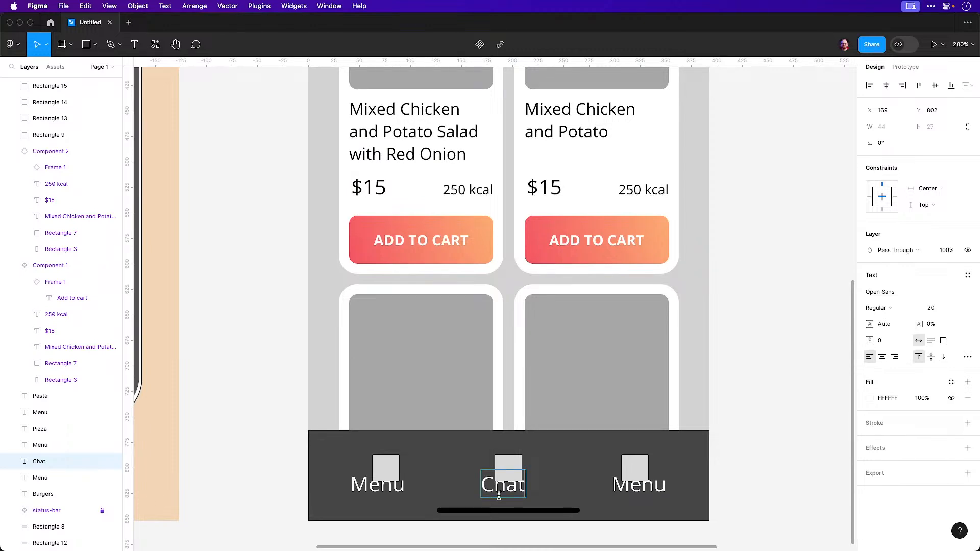
double_click(386, 495)
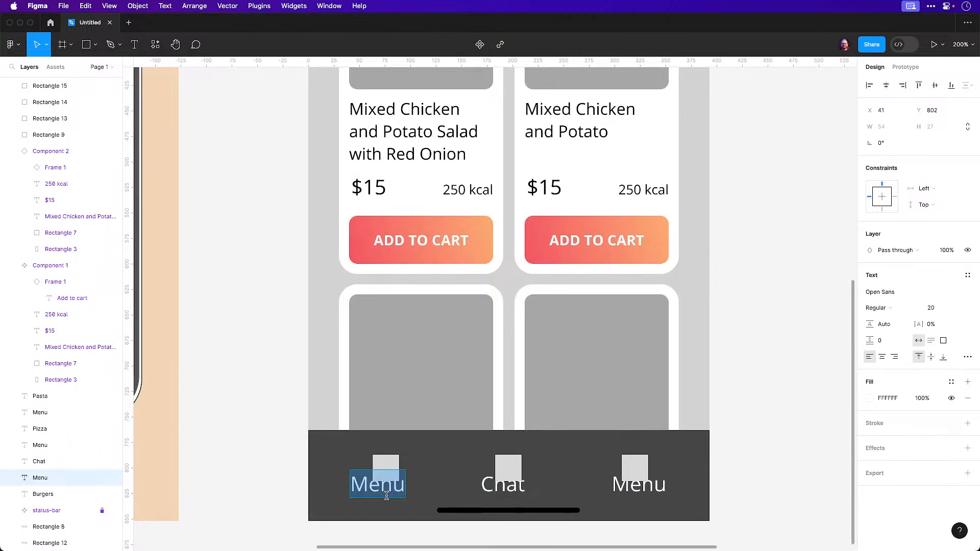
Change the third navigation bar label to Account
double_click(655, 491)
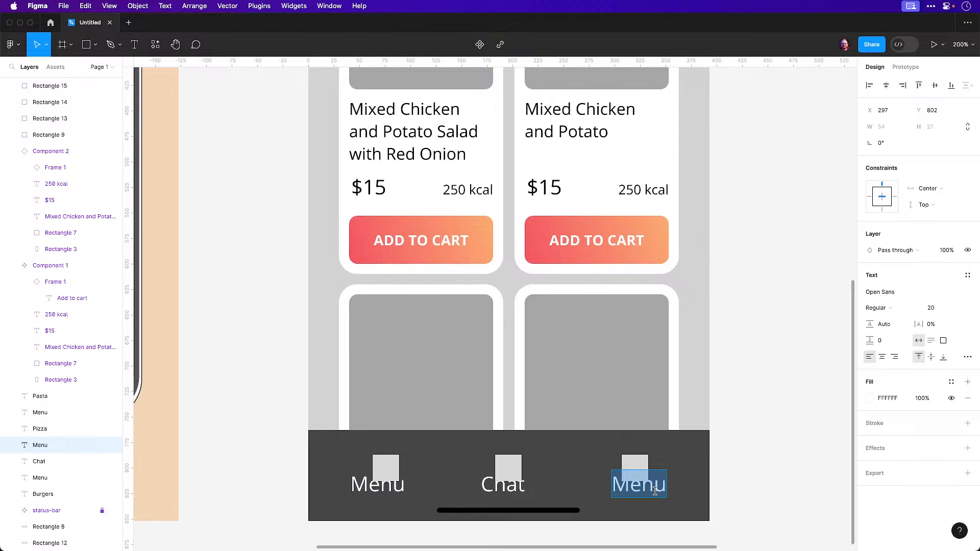
text(Account)
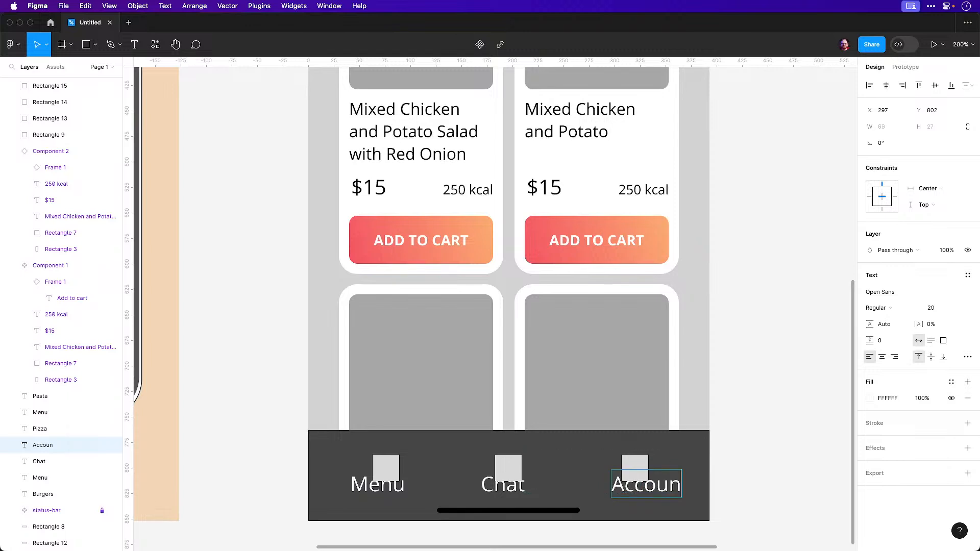
click(767, 465)
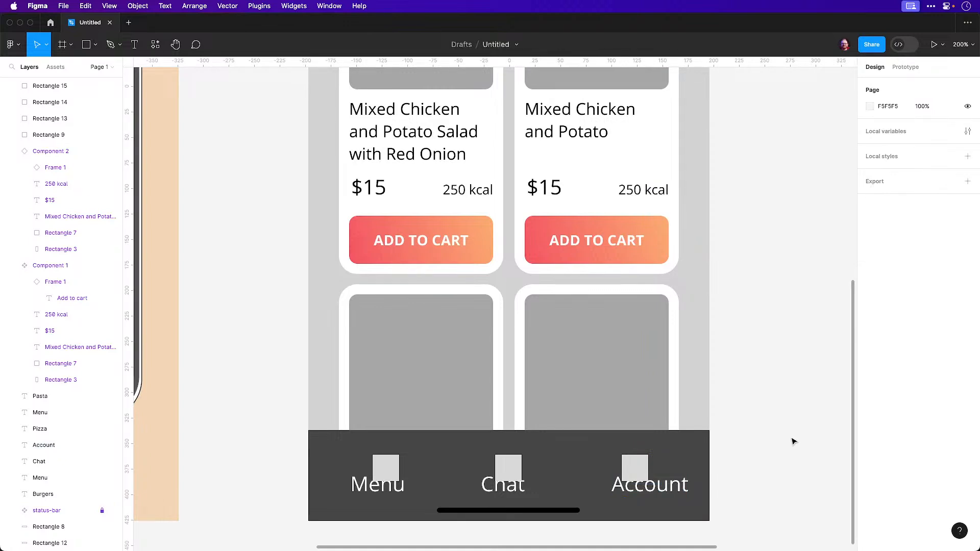
key(shift+0)
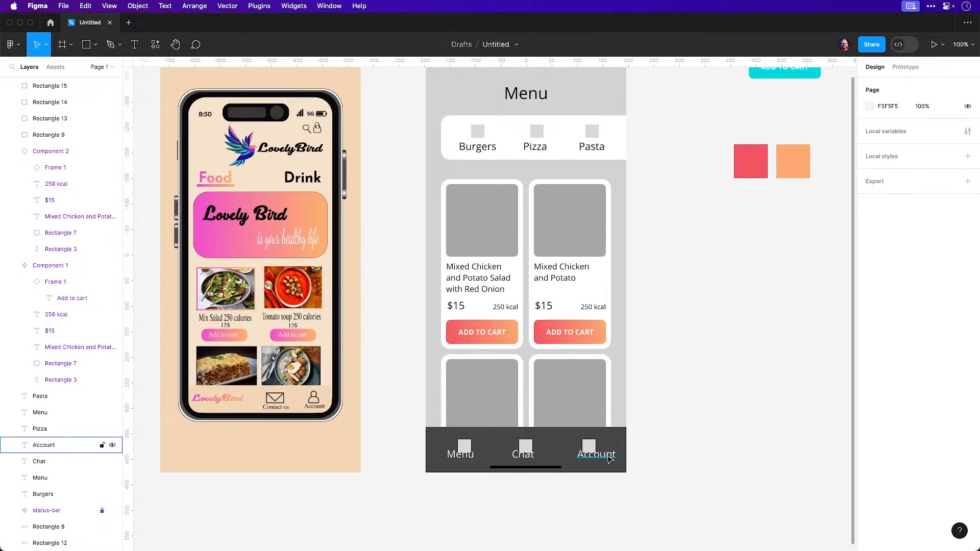
Change the text of the third navigation bar label to Cart
double_click(596, 453)
text(Cart)
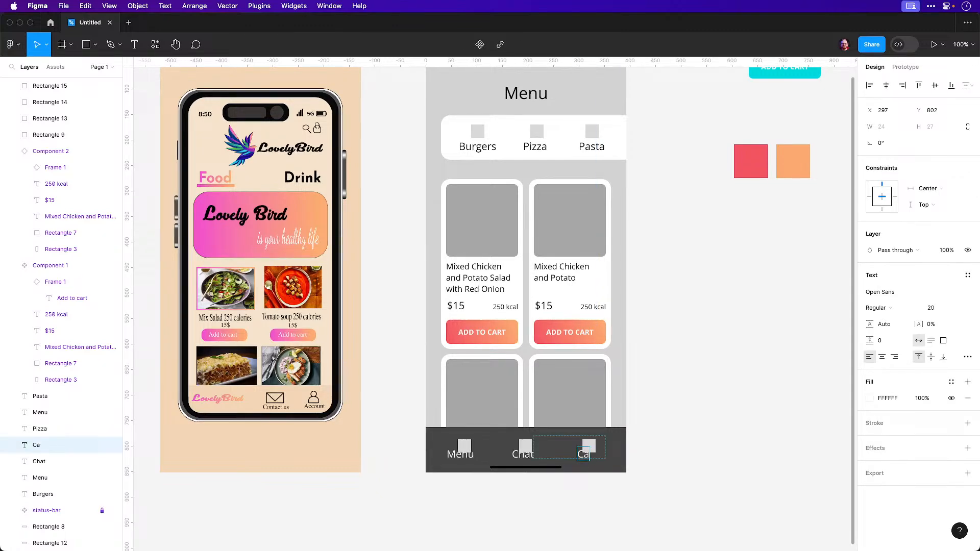
click(731, 434)
Examine the search and bag icons in the original design and compare them with the redesigned screen's category and navigation bars
scroll(592, 465, up, 5)
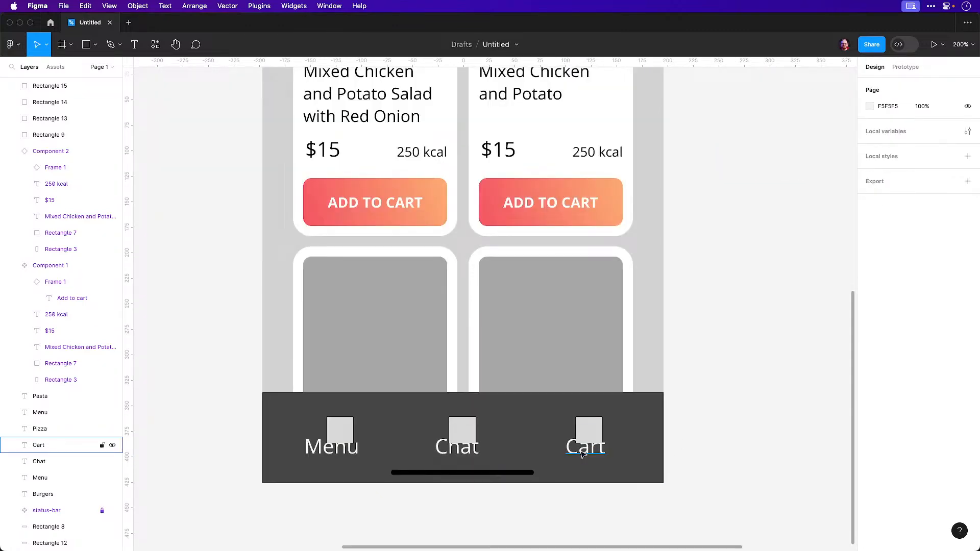
scroll(674, 276, up, 6)
scroll(694, 310, left, 10)
scroll(694, 311, up, 5)
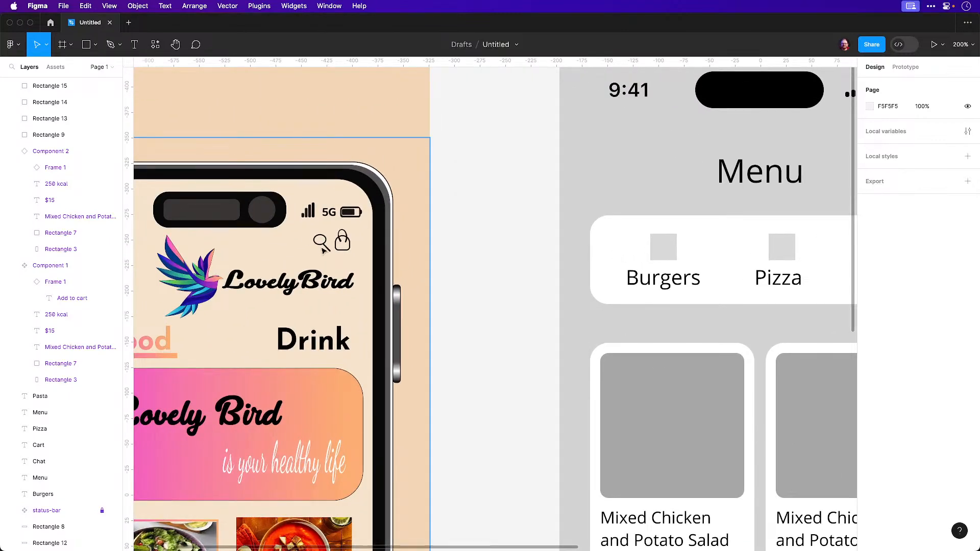
scroll(369, 247, right, 5)
scroll(368, 247, down, 1)
scroll(369, 247, right, 5)
scroll(368, 247, down, 2)
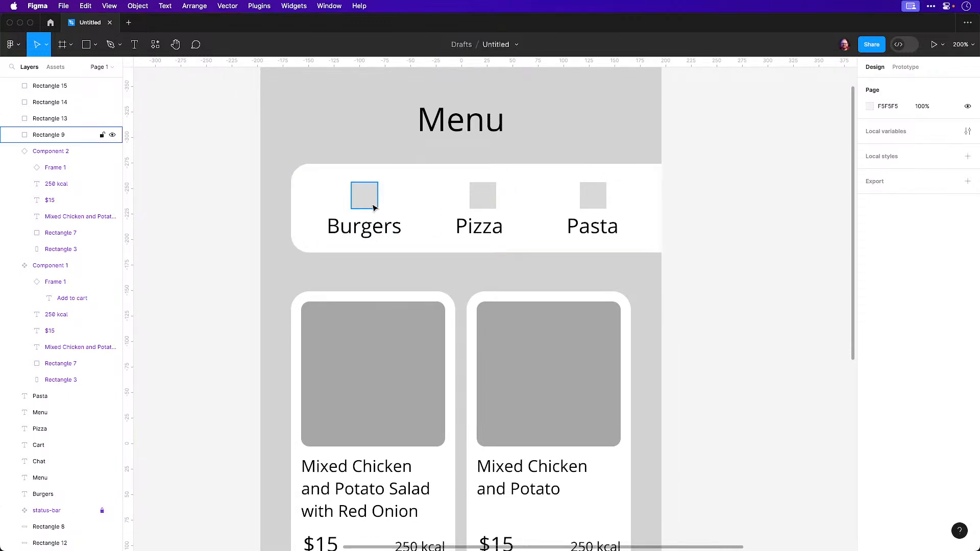
key(shift+0)
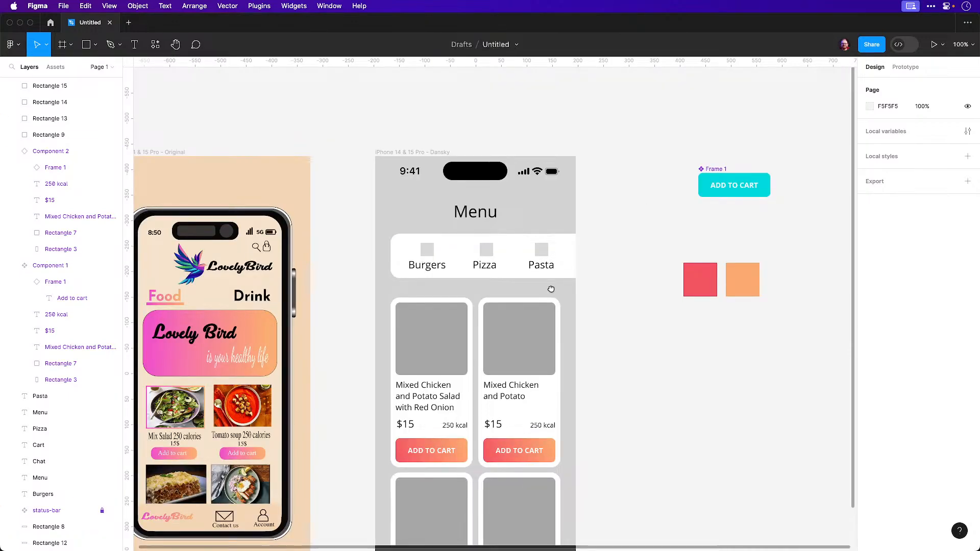
scroll(562, 229, down, 3)
scroll(561, 229, left, 1)
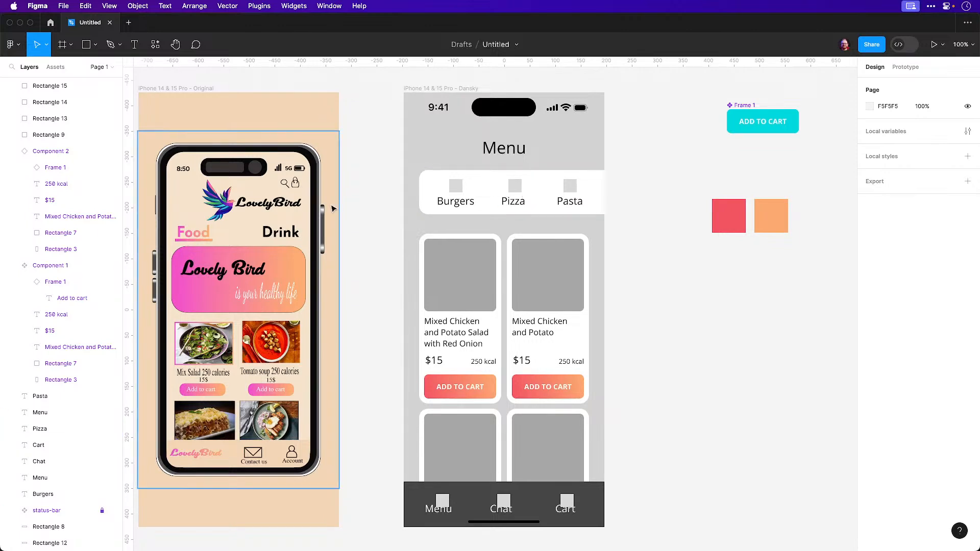
Raise the three icon placeholders in the bottom navigation bar to Y 780, above their labels
click(504, 500)
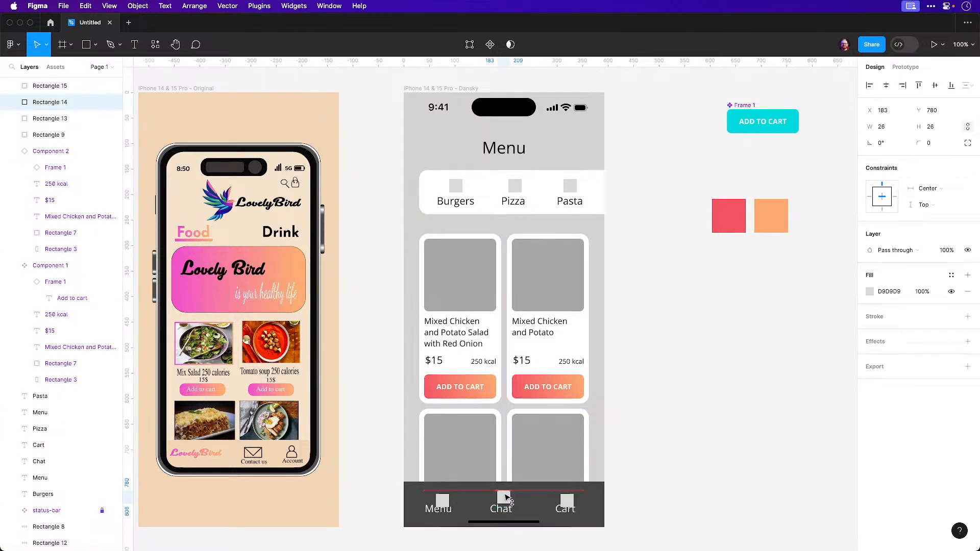
click(443, 503)
drag(568, 502, 568, 498)
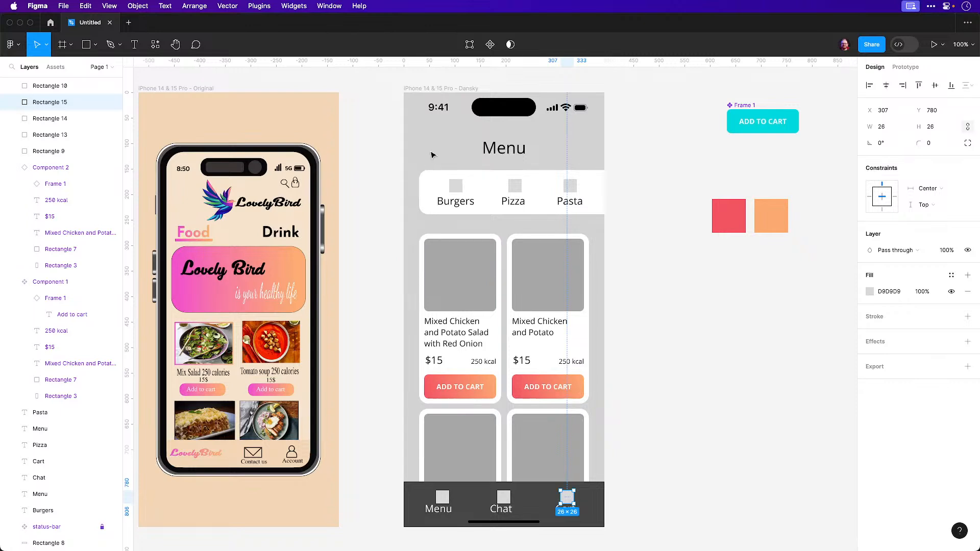
click(612, 388)
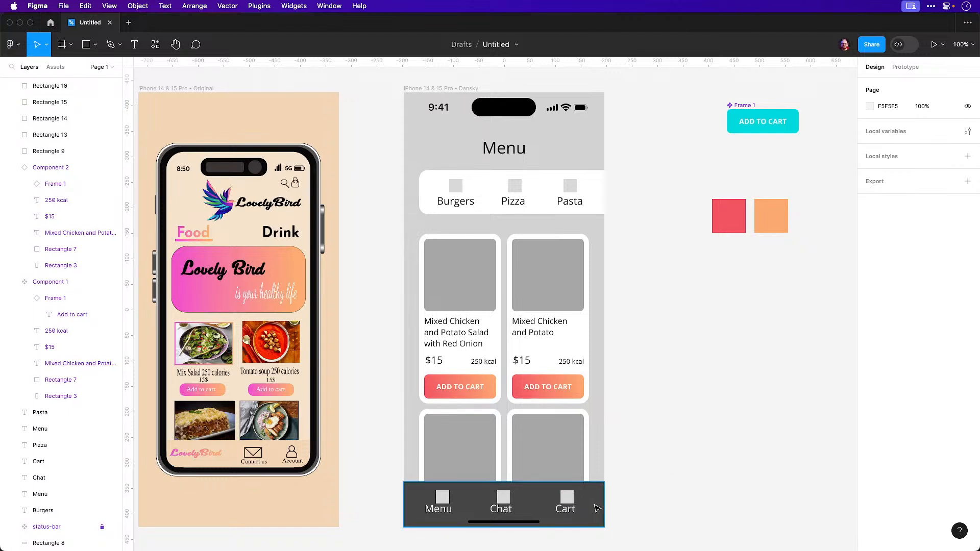
scroll(530, 509, up, 5)
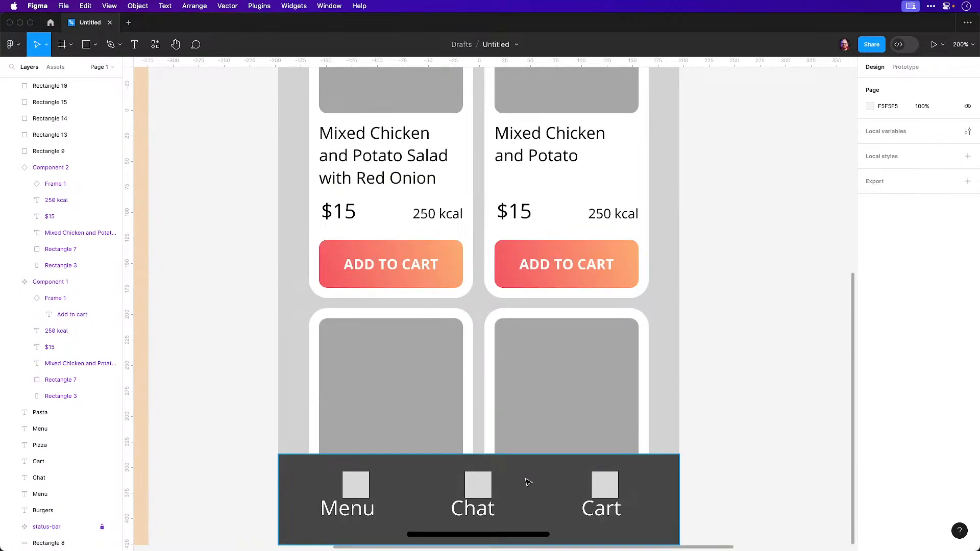
scroll(528, 482, down, 5)
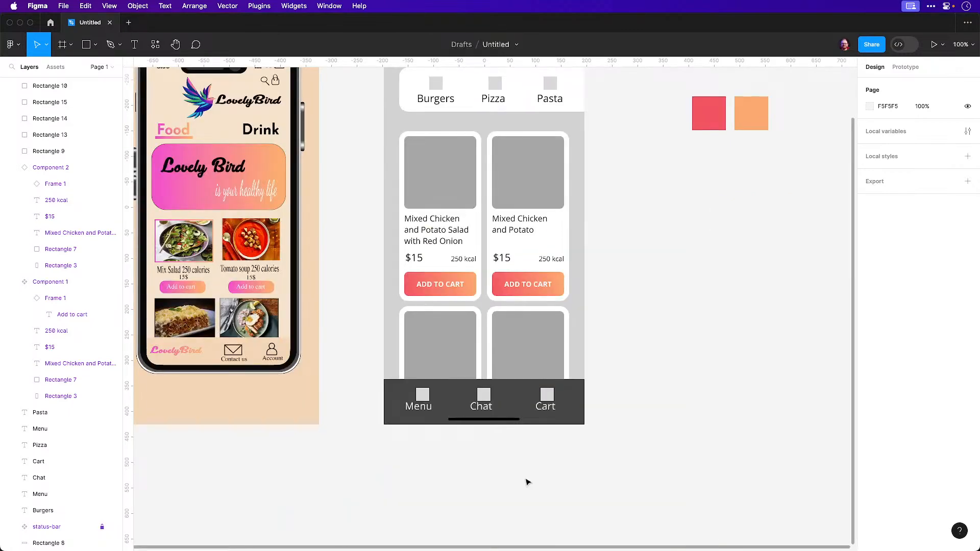
Move the Menu and Chat icon-and-label pairs left in the bottom navigation bar, with the Menu icon at X 40
scroll(525, 300, up, 3)
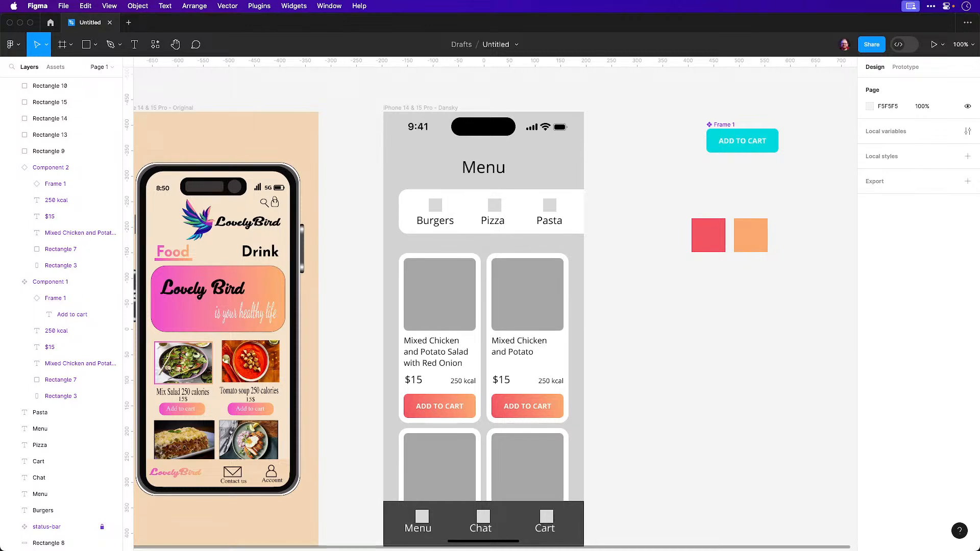
scroll(638, 444, down, 4)
scroll(512, 440, up, 5)
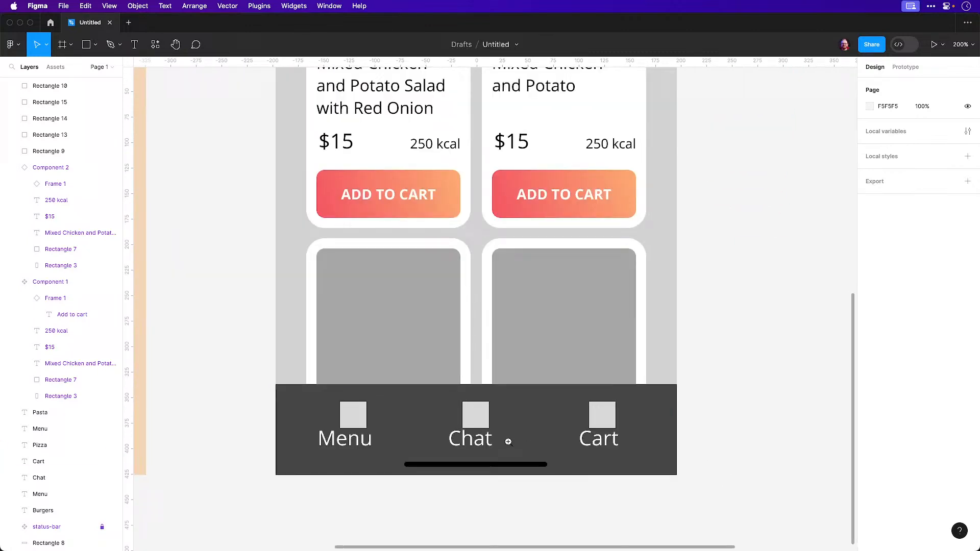
click(356, 445)
drag(351, 443, 327, 422)
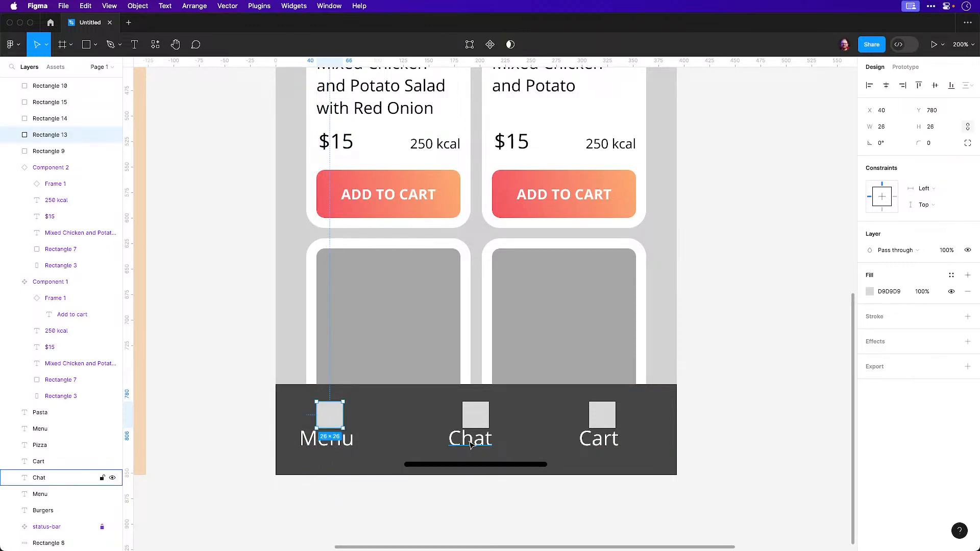
click(468, 442)
shift+click(471, 423)
drag(473, 422, 430, 422)
Shift the Cart icon and label towards the bar's right edge and duplicate the pair to make four navigation items
click(598, 439)
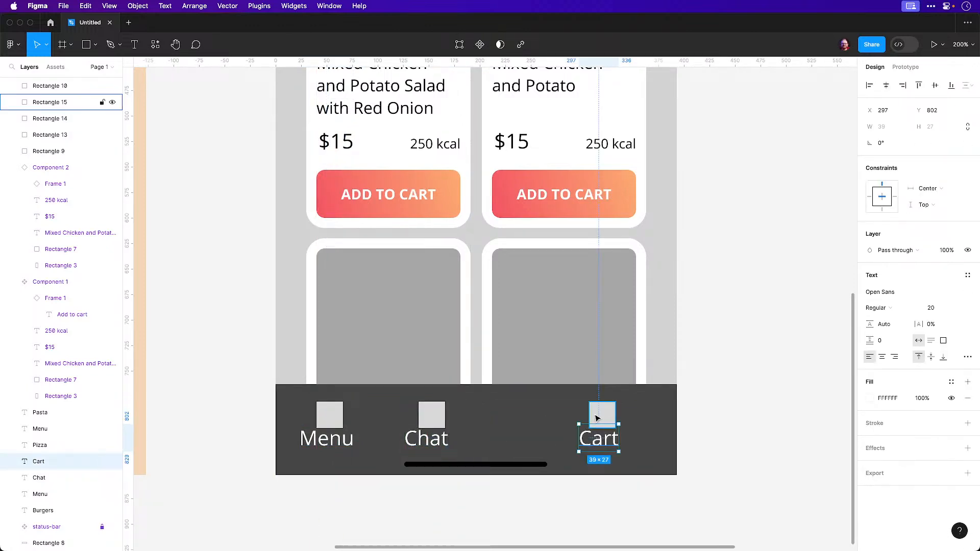
shift+click(602, 417)
mouse_move(602, 417)
mouse_down()
mouse_move(525, 417)
mouse_move(633, 424)
mouse_move(618, 418)
mouse_up()
click(654, 440)
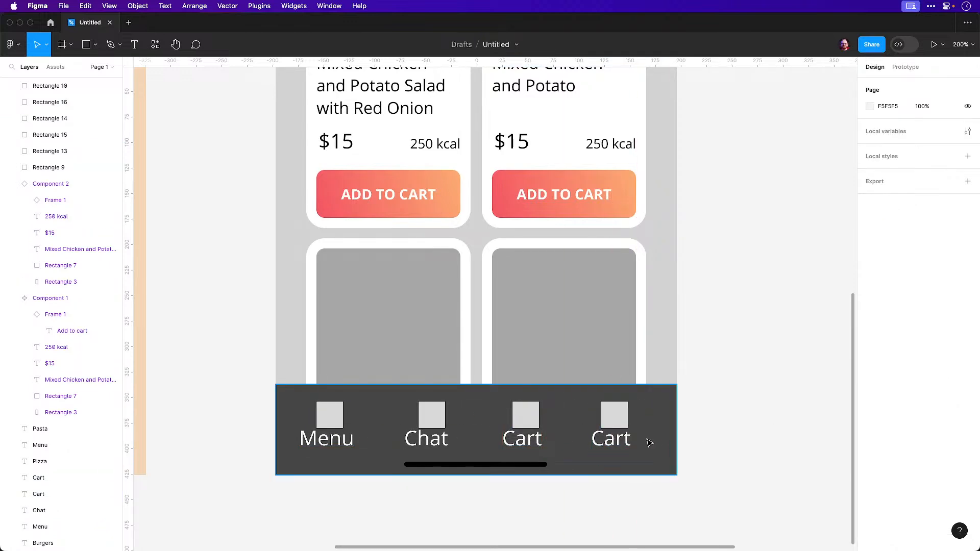
Change the fourth navigation bar label to Misc
double_click(623, 444)
key(Escape)
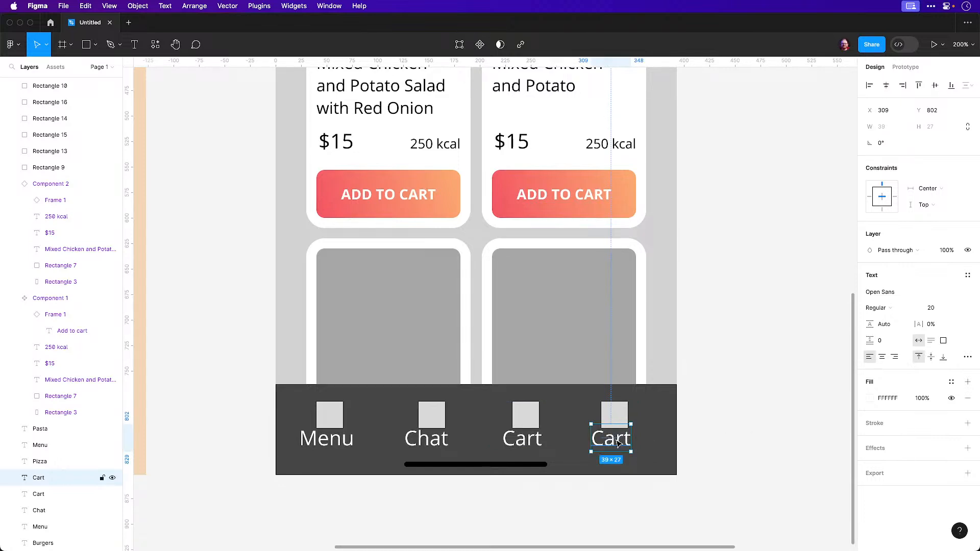
double_click(615, 439)
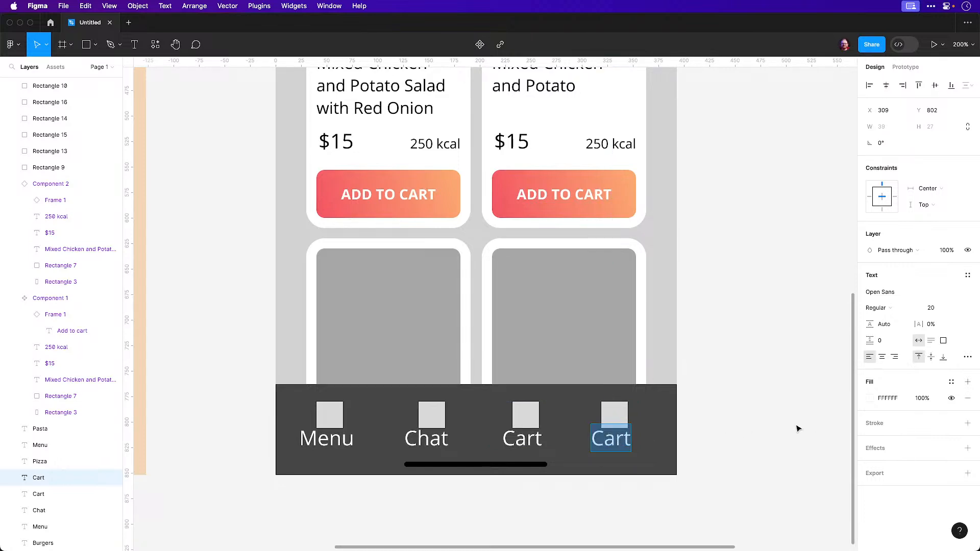
key(Escape)
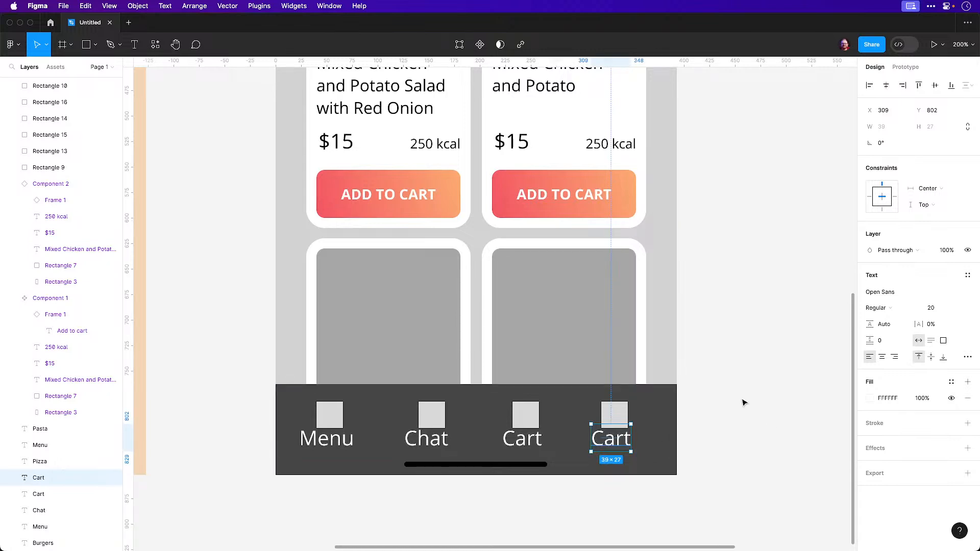
key(shift+0)
scroll(713, 433, up, 2)
scroll(713, 433, up, 1)
key(Return)
text(Misc)
key(Escape)
scroll(680, 394, up, 2)
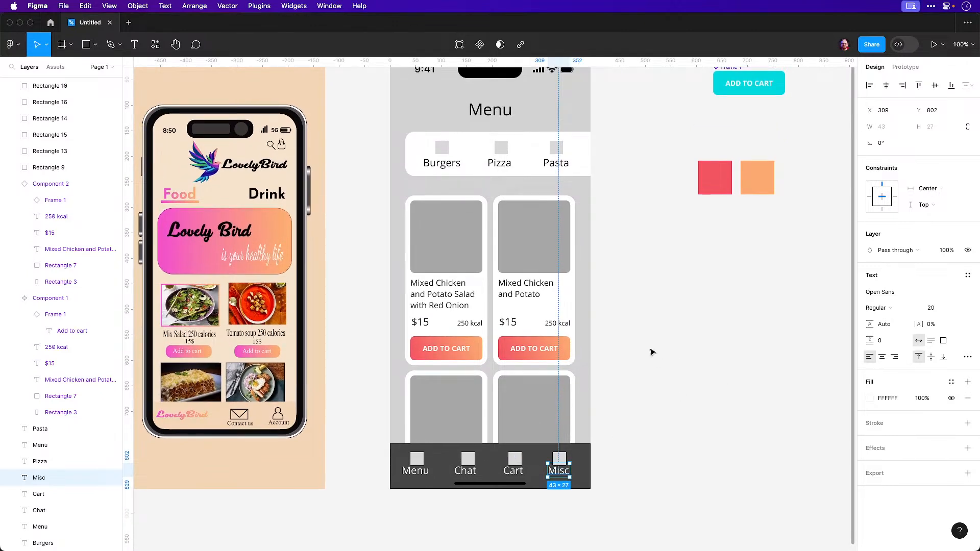
scroll(651, 352, up, 2)
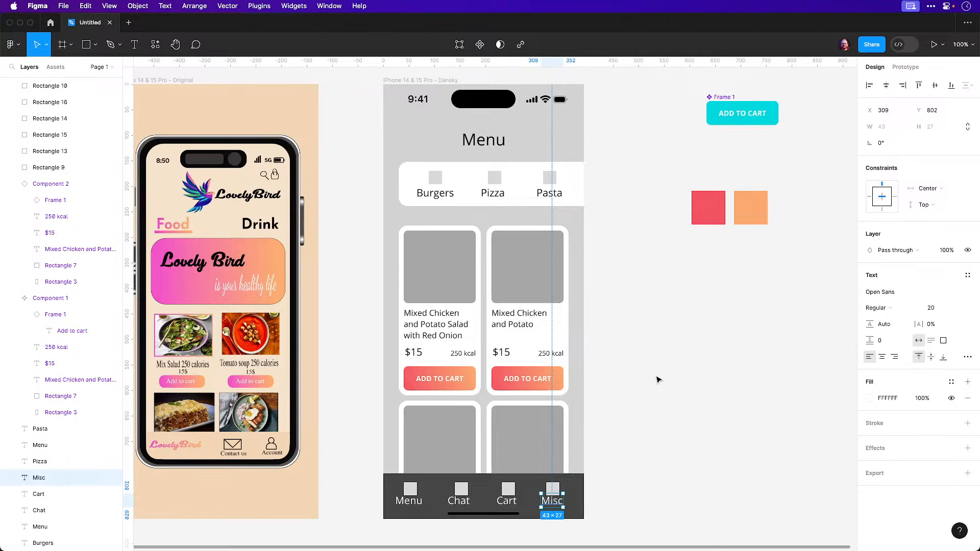
click(653, 360)
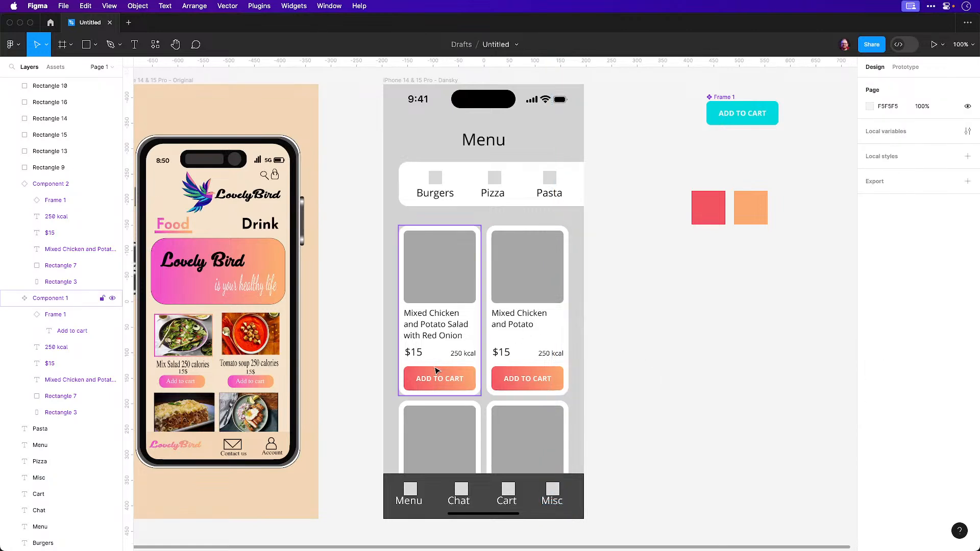
super+click(440, 330)
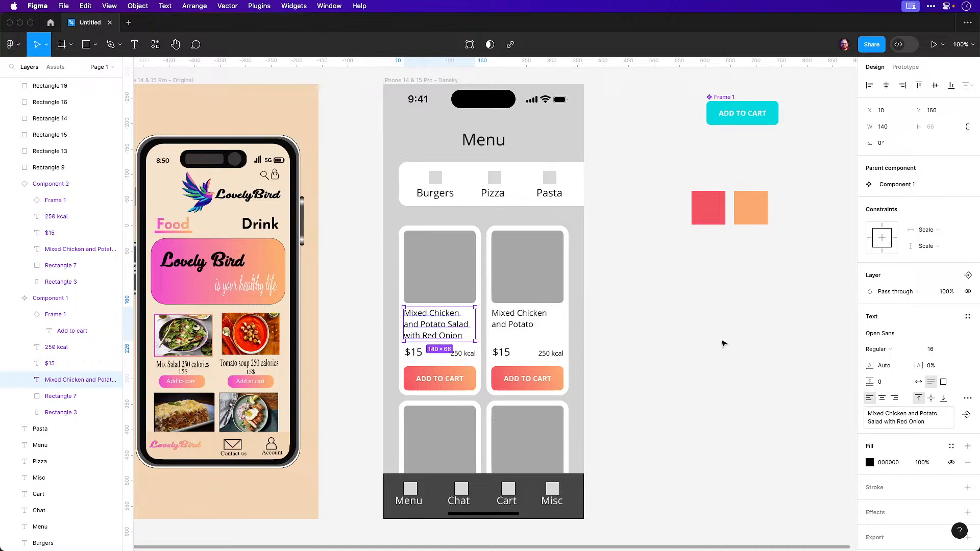
click(625, 319)
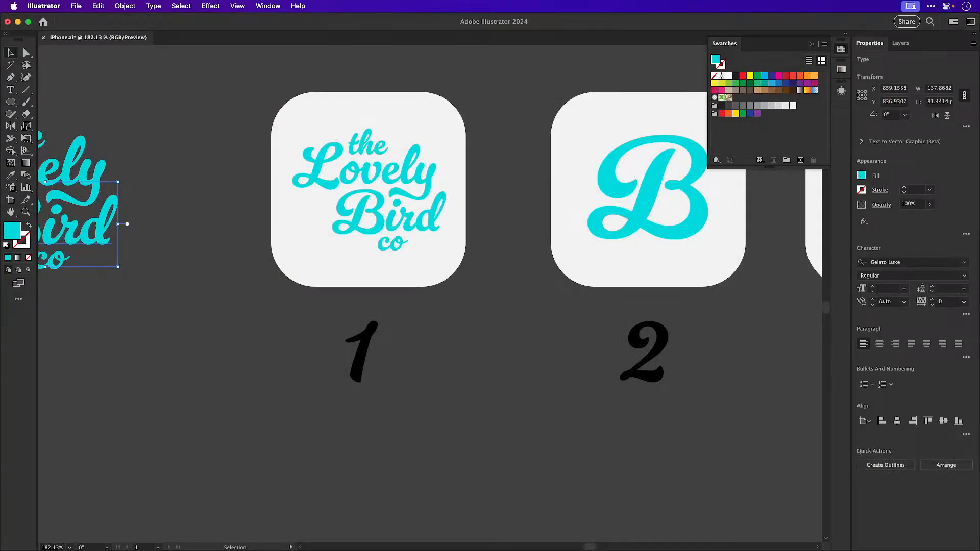
Switch to Illustrator and bring the blank white artboard of iPhone.ai into view
click(432, 430)
key(super+minus)
key(super+minus)
key(super+minus)
key(super+minus)
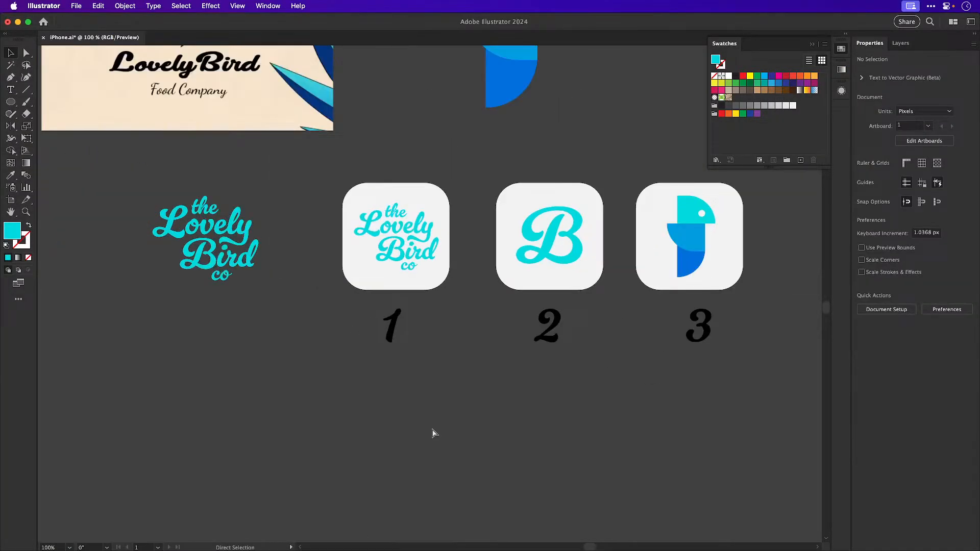
key(space)
drag(220, 284, 506, 424)
key(z)
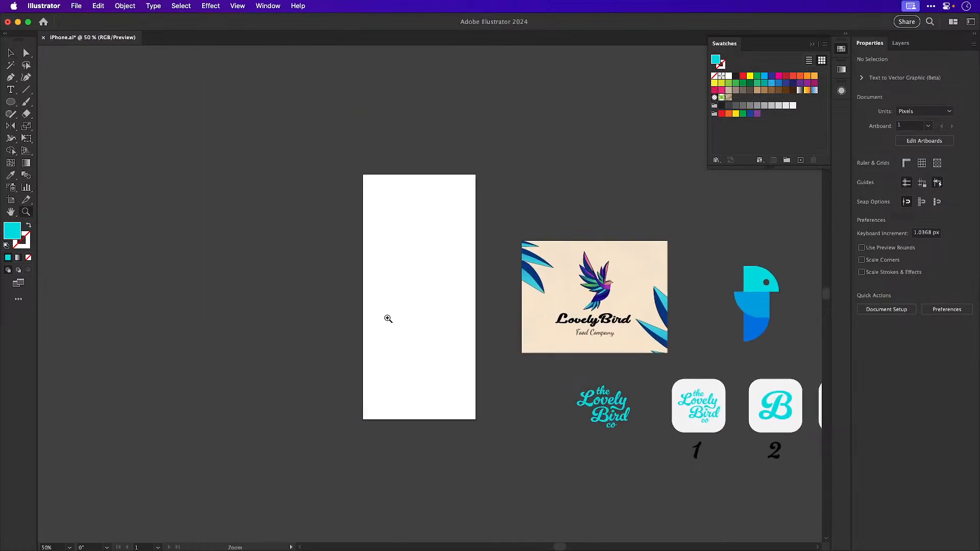
click(427, 330)
click(440, 311)
key(v)
key(space)
drag(450, 332, 450, 373)
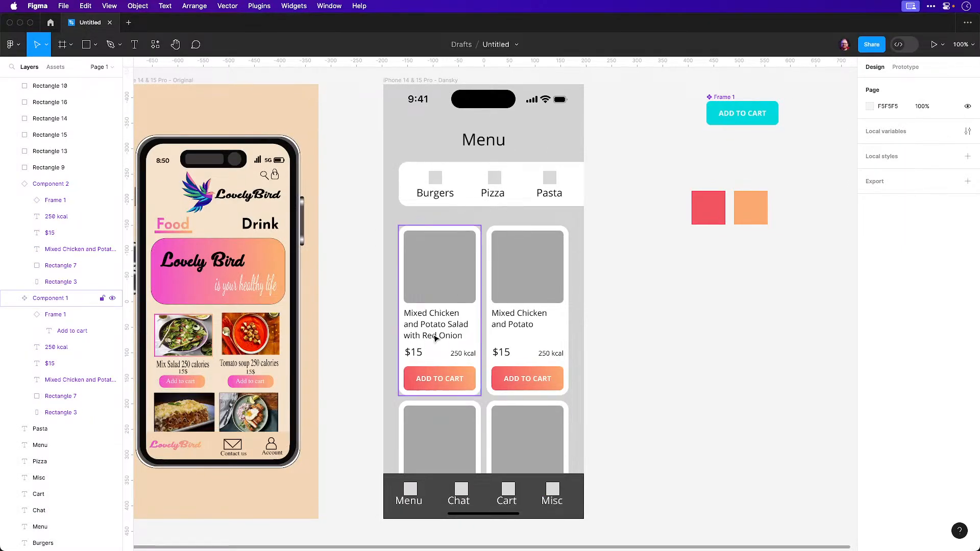
Return to Figma and try to copy the redesigned menu screen's contents into the Illustrator document
scroll(423, 230, up, 1)
scroll(411, 168, right, 1)
drag(348, 95, 592, 524)
key(super+c)
key(super+Tab)
key(super+v)
key(a)
key(super+Tab)
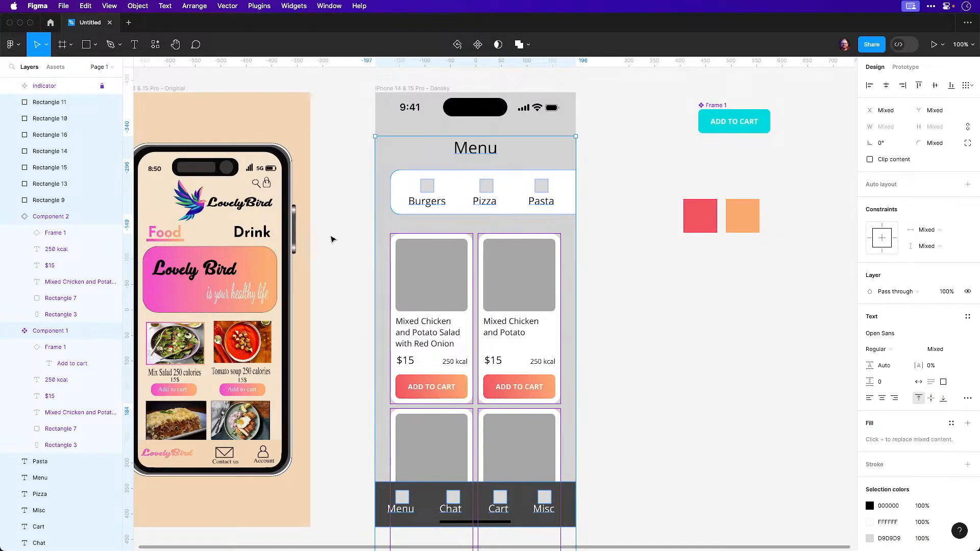
Capture a screenshot of the whole redesigned menu screen and switch to Illustrator
click(332, 239)
mouse_move(375, 93)
mouse_down()
mouse_move(586, 481)
mouse_move(578, 531)
mouse_up()
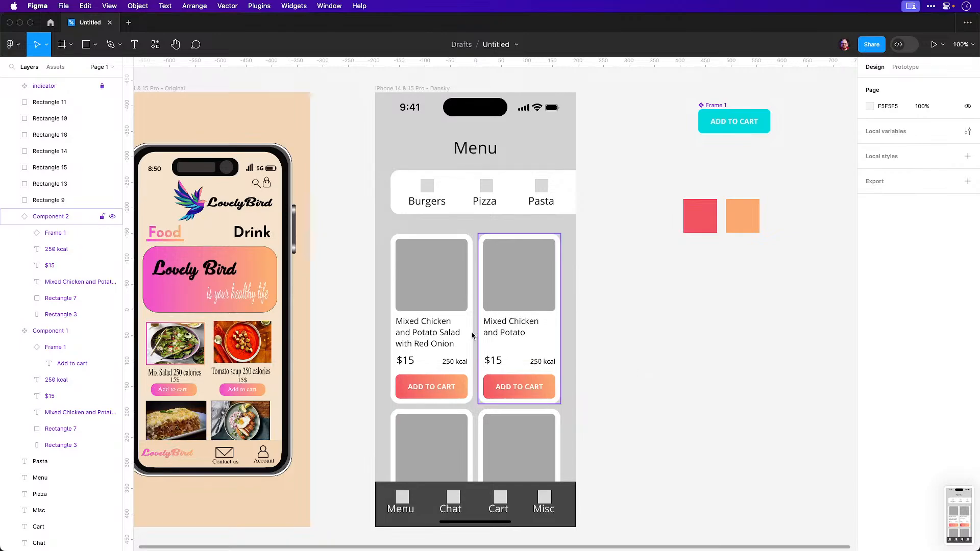
key(super+Tab)
click(76, 6)
click(84, 18)
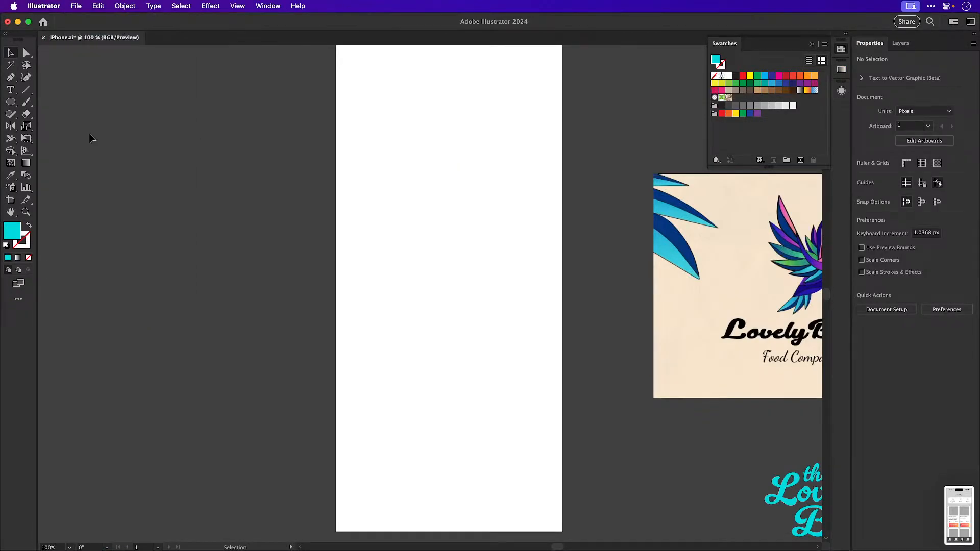
click(78, 6)
key(Escape)
key(Escape)
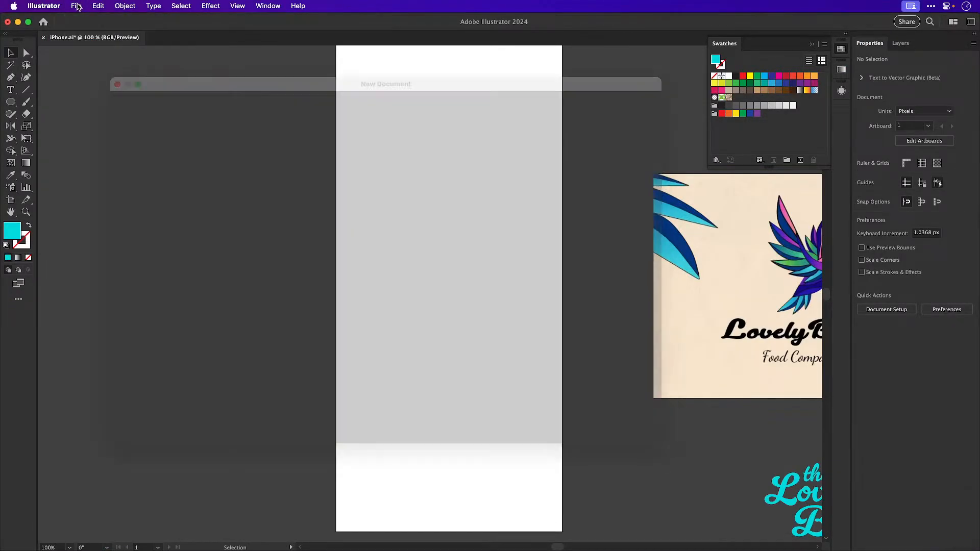
Place the captured menu screen screenshot from the Desktop and position it to the left of the blank artboard
click(78, 7)
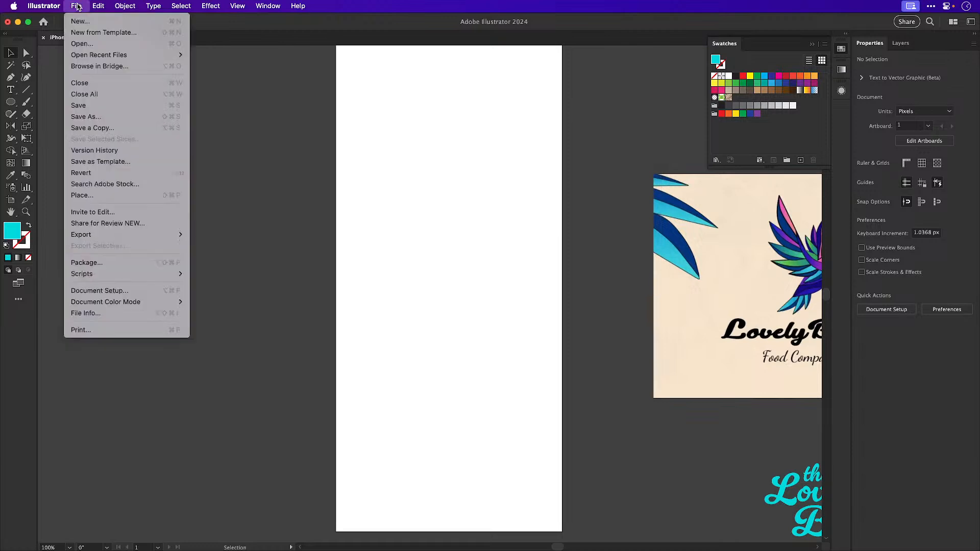
click(99, 195)
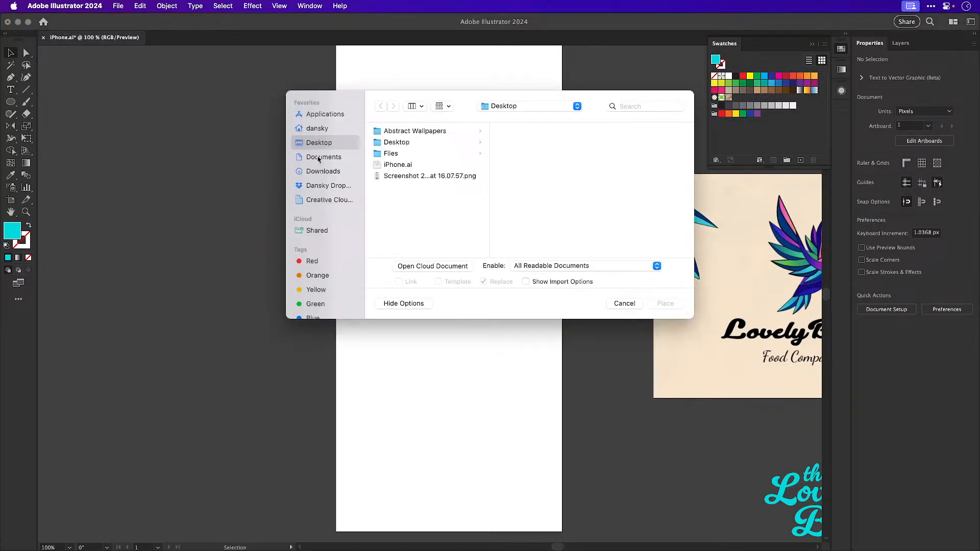
click(398, 175)
click(665, 304)
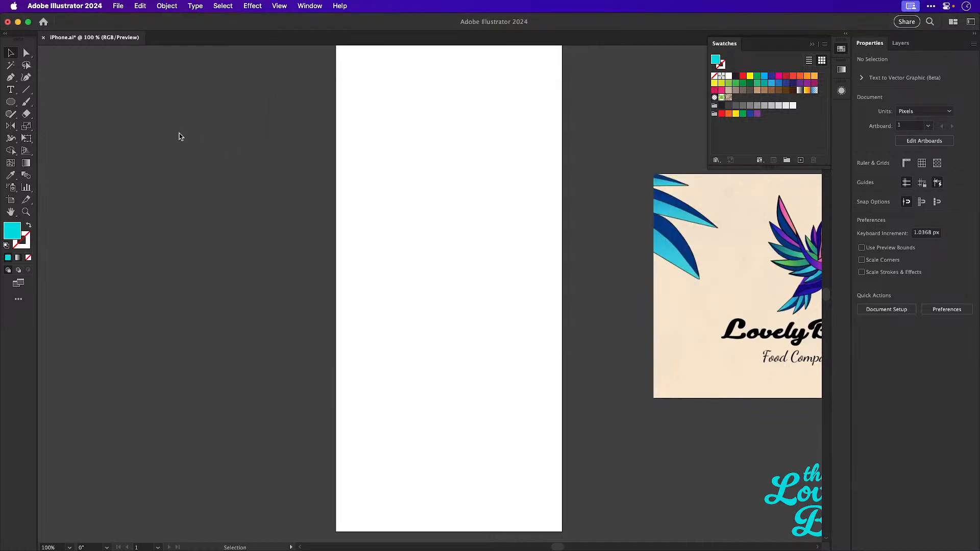
click(179, 134)
drag(214, 153, 185, 61)
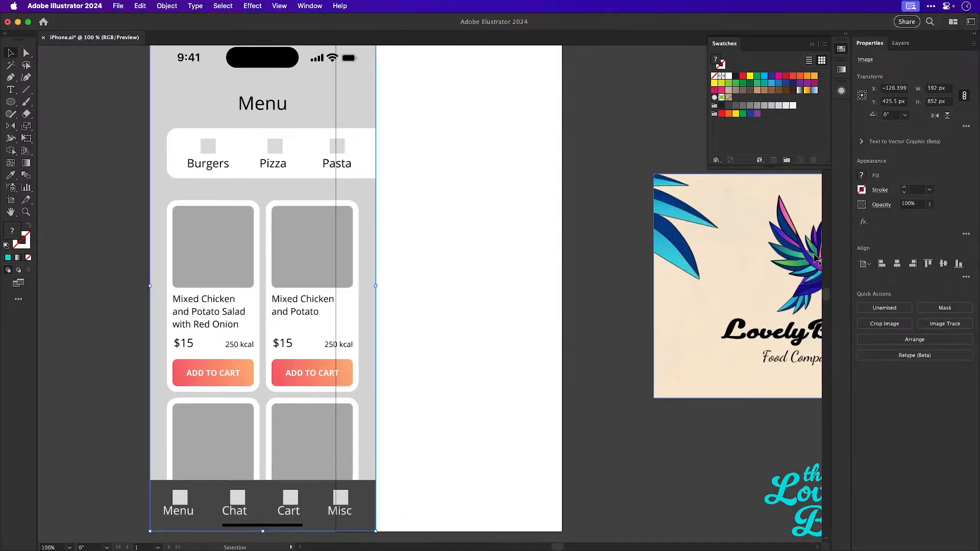
drag(304, 247, 244, 247)
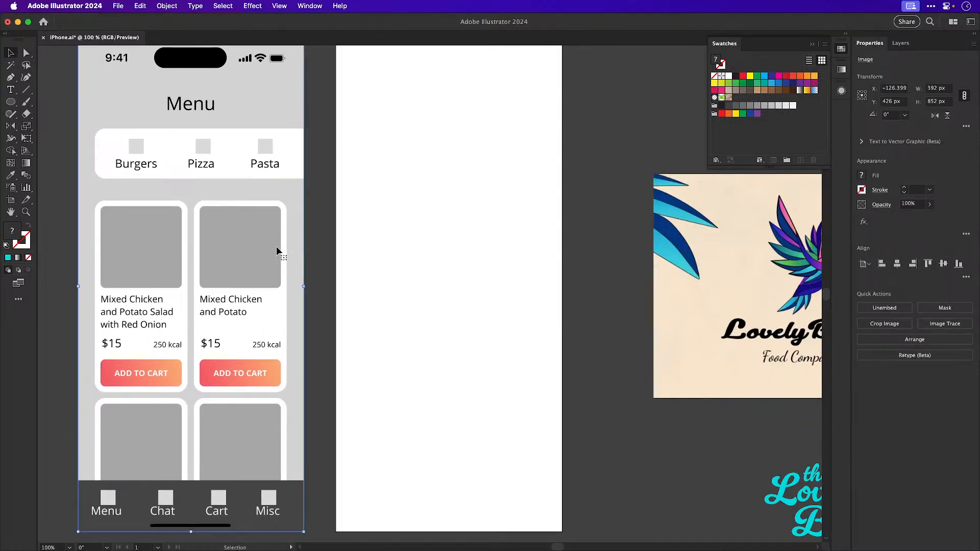
click(377, 249)
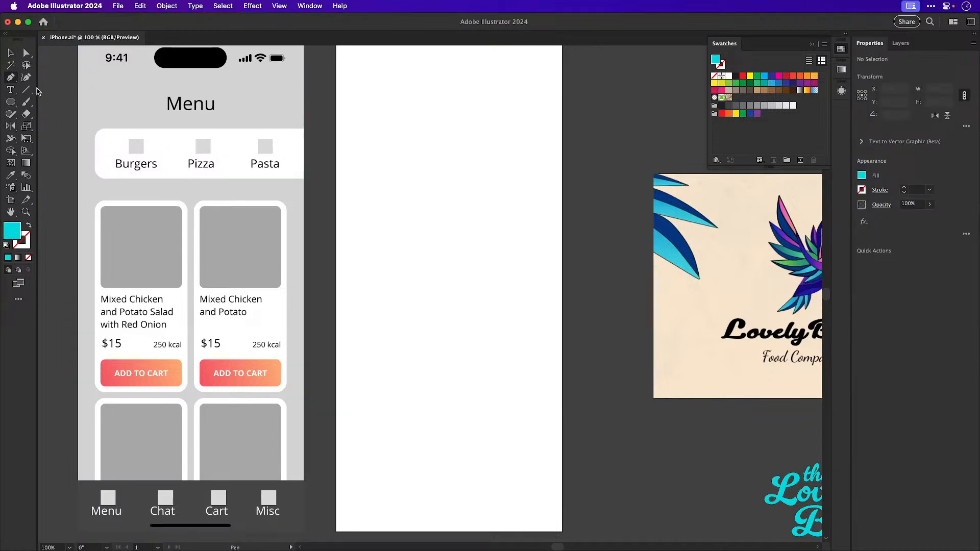
Draw a rectangle about 53 × 19 px on the blank artboard with no fill and a 1 pt black stroke
drag(11, 101, 41, 101)
drag(402, 148, 433, 160)
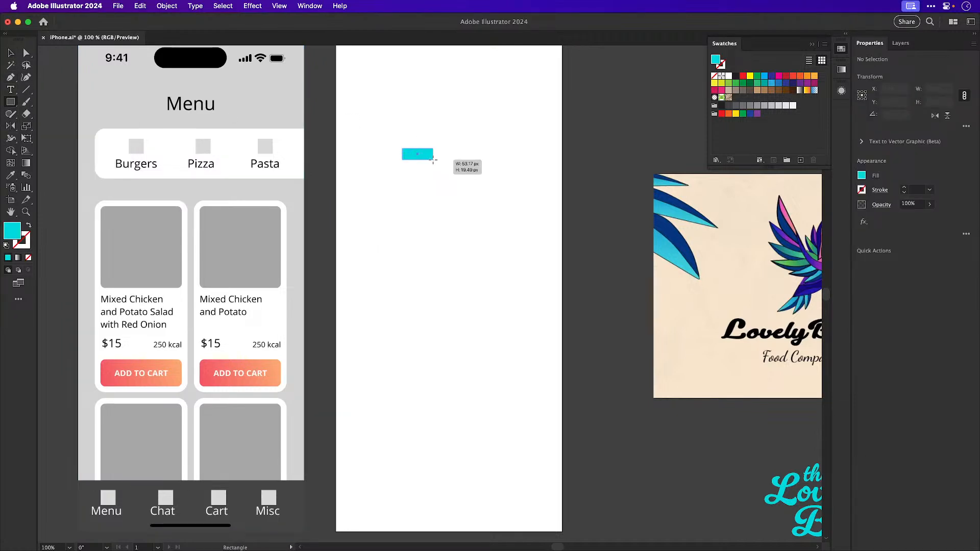
key(v)
key(shift+x)
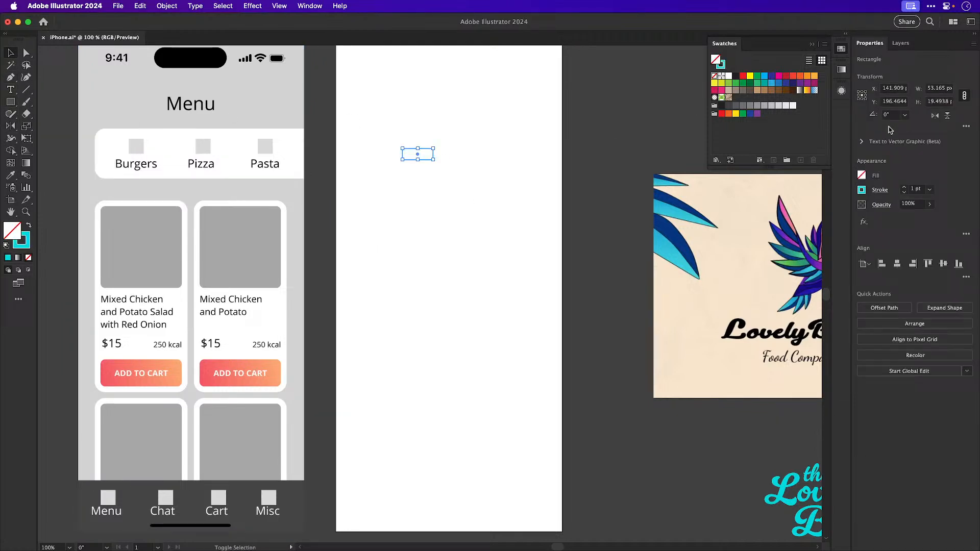
click(736, 75)
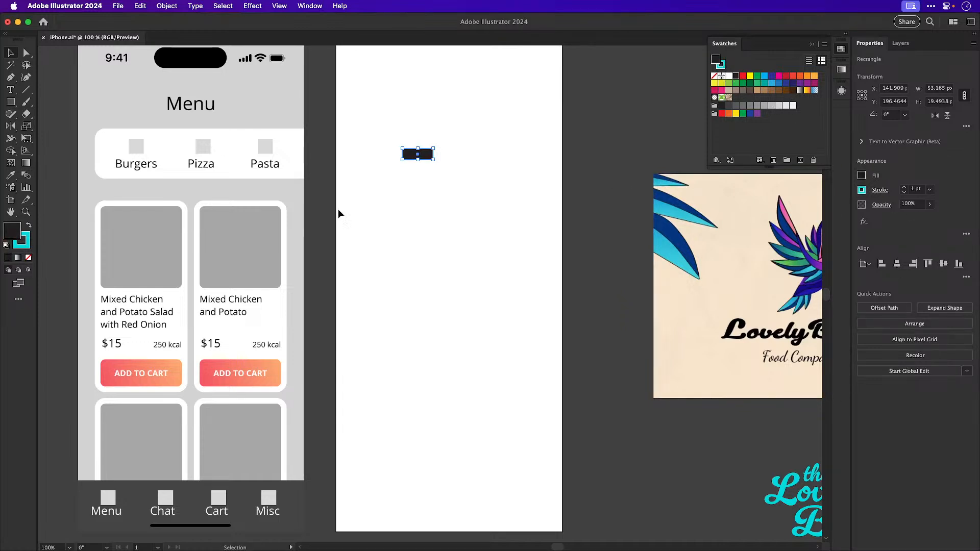
key(shift+x)
click(29, 258)
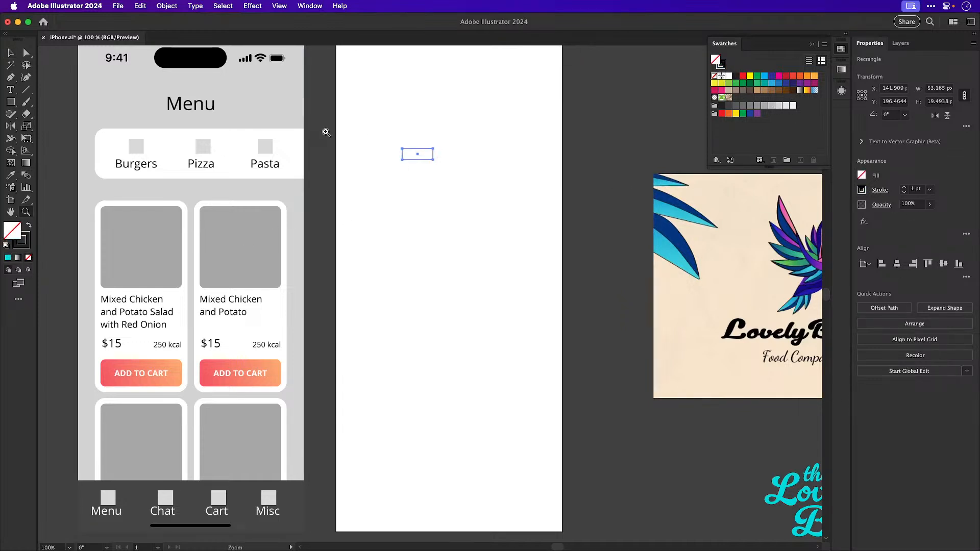
Reposition the outlined rectangle near the artboard's left side and resize it to about 33 × 14 px
scroll(448, 204, up, 5)
drag(451, 184, 401, 212)
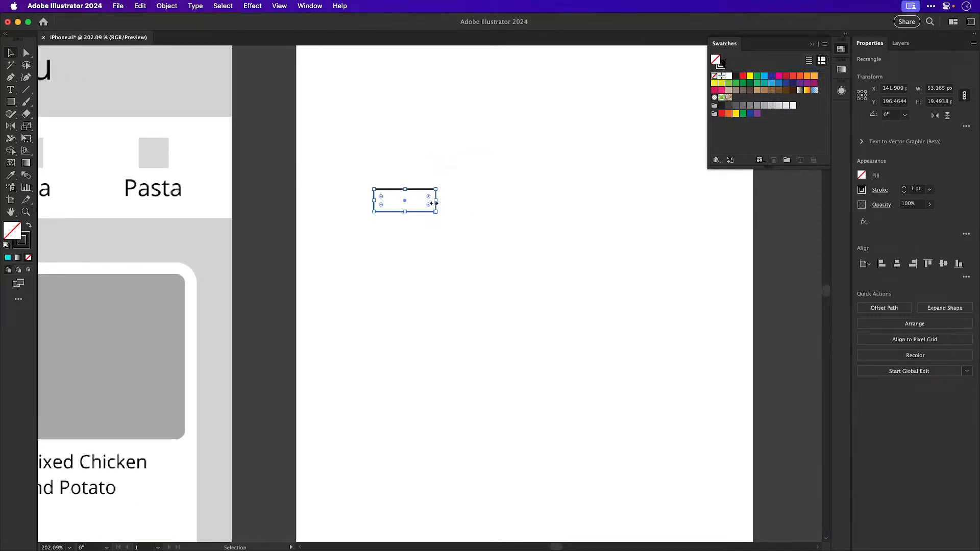
scroll(551, 255, left, 10)
scroll(551, 255, up, 2)
drag(621, 251, 600, 254)
drag(599, 244, 567, 263)
Fully round the rectangle's two upper corners to form the burger's domed bun top
key(z)
drag(529, 202, 363, 185)
key(space)
drag(357, 238, 352, 274)
click(336, 186)
key(a)
click(343, 170)
shift+click(416, 170)
drag(416, 170, 412, 215)
Duplicate the plain square-cornered rectangle downwards for the burger's remaining layers, keeping the copies aligned with the bun
key(v)
drag(393, 273, 393, 384)
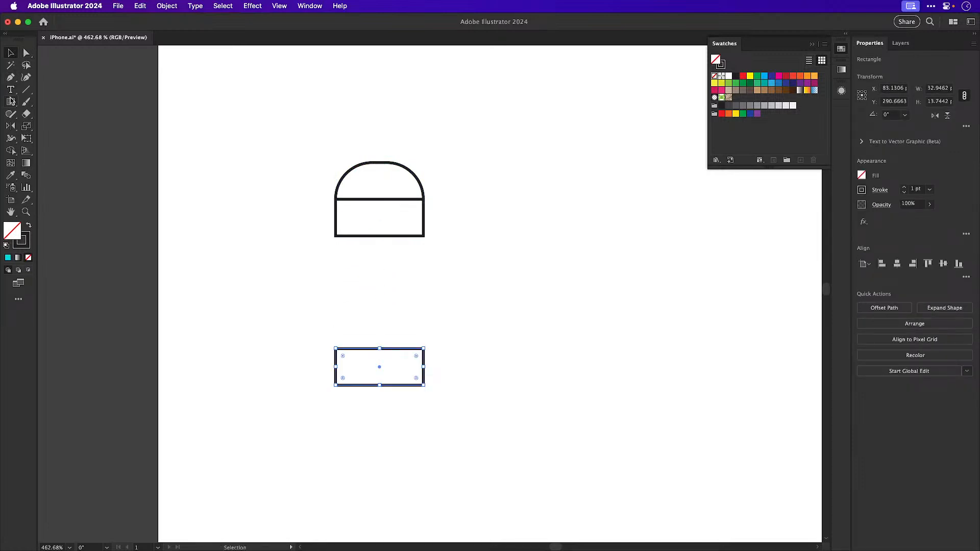
drag(379, 237, 371, 300)
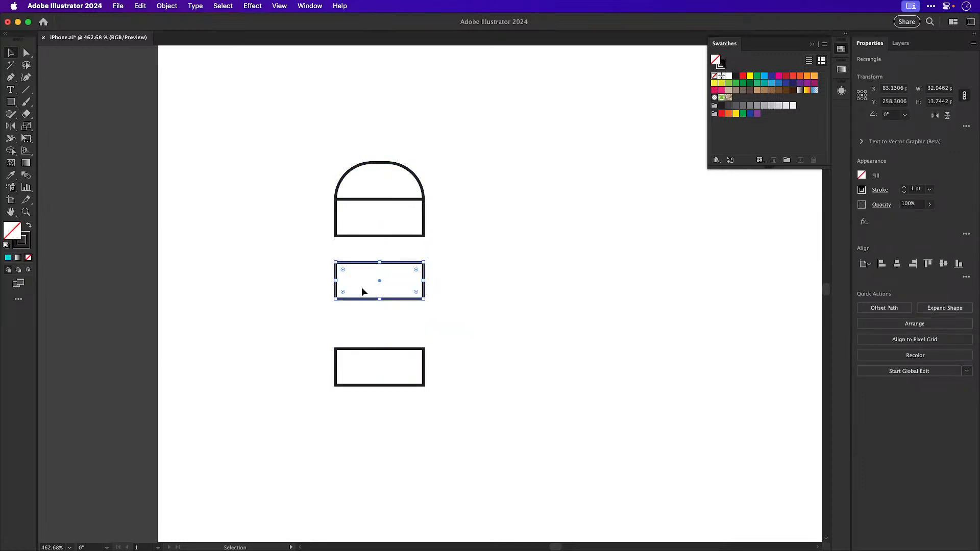
Reshape the middle rectangle into a rounded strip about 4.5 px high and redraw its lower edge as a wave with the Pencil tool
mouse_move(13, 114)
mouse_down()
mouse_move(49, 151)
mouse_move(49, 126)
mouse_up()
super+click(349, 300)
key(v)
mouse_move(379, 300)
mouse_down()
mouse_move(379, 276)
mouse_move(367, 278)
mouse_up()
key(a)
key(n)
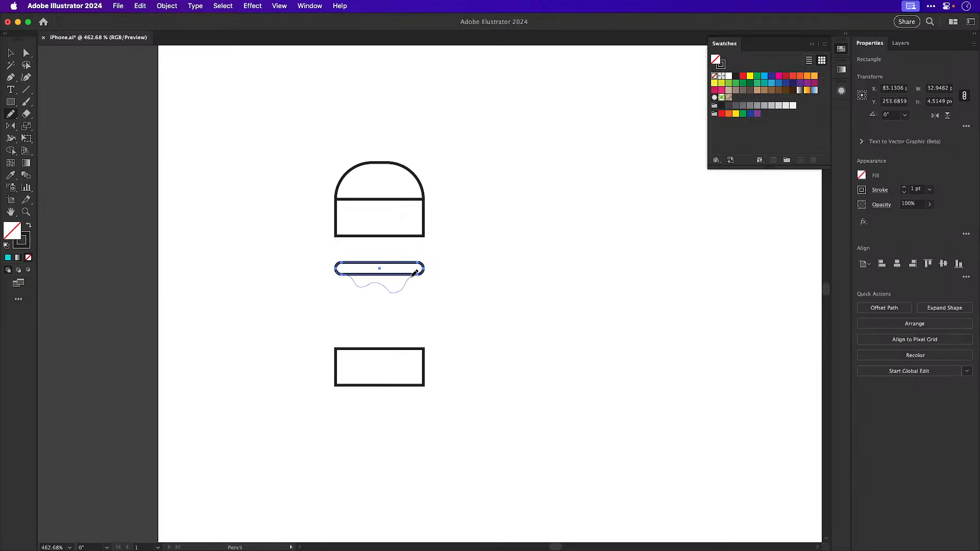
mouse_move(423, 269)
mouse_down()
mouse_move(408, 280)
mouse_move(408, 254)
mouse_move(412, 263)
mouse_up()
Fit the wavy layer directly beneath the bun top and resize the rectangle behind it into a patty about 35 × 7 px
key(v)
click(436, 280)
click(398, 236)
mouse_move(378, 199)
mouse_down()
mouse_move(378, 218)
mouse_move(430, 227)
mouse_move(406, 233)
mouse_move(406, 221)
mouse_move(401, 239)
mouse_move(400, 209)
mouse_move(407, 232)
mouse_move(428, 226)
mouse_move(408, 216)
mouse_up()
key(i)
shift+click(467, 258)
key(v)
click(408, 233)
key(z)
key(a)
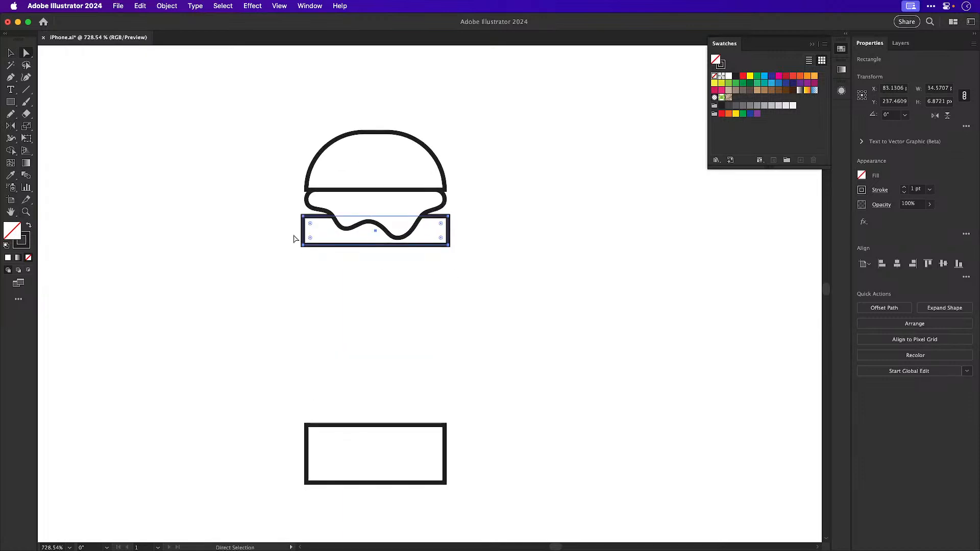
Round the patty rectangle's corners slightly and seat the patty up against the wavy layer
drag(321, 225, 332, 243)
key(v)
click(332, 253)
click(385, 302)
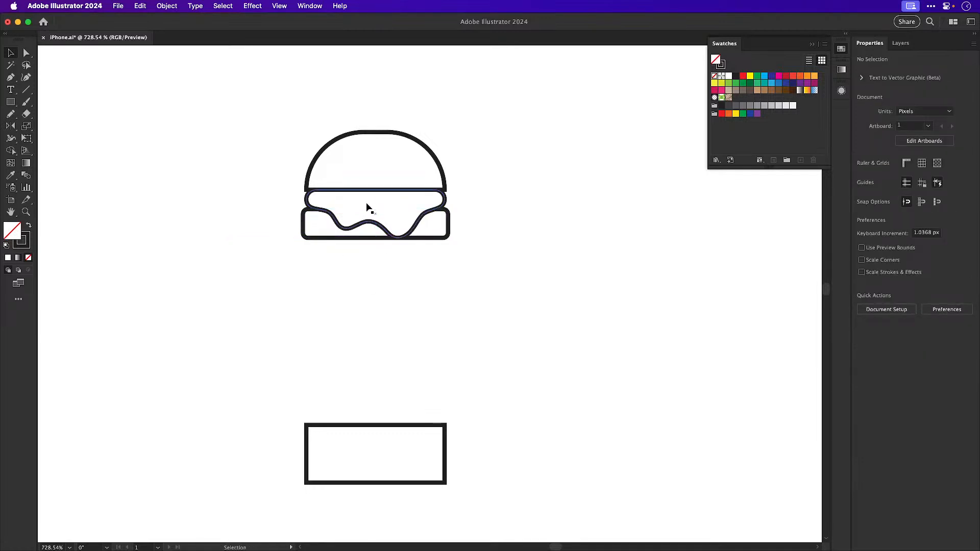
Duplicate the domed bun top below the patty and rotate the copy upside down as a bottom bun
drag(350, 136, 411, 325)
key(r)
key(v)
Move the bun top clear above the wavy layer and restore its two rounded upper corners to square
drag(323, 150, 318, 105)
scroll(318, 105, up, 1)
scroll(318, 107, up, 1)
key(a)
key(v)
mouse_move(369, 110)
mouse_down()
mouse_move(366, 131)
mouse_move(372, 98)
mouse_move(366, 145)
mouse_move(369, 107)
mouse_up()
click(345, 97)
click(347, 109)
key(a)
drag(359, 167, 301, 107)
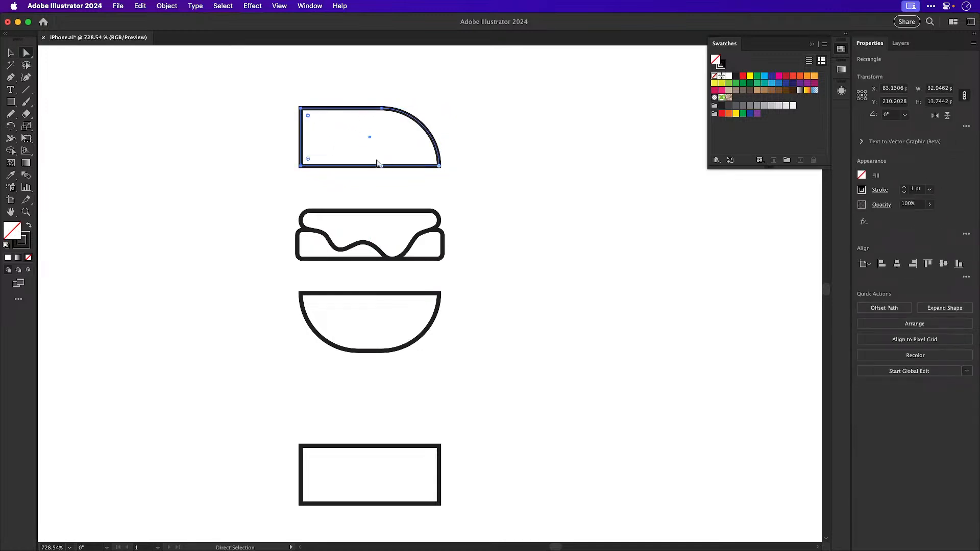
drag(382, 169, 486, 102)
Lower the upper rectangle's height to about 7.8 px and fully round its two upper corners
key(v)
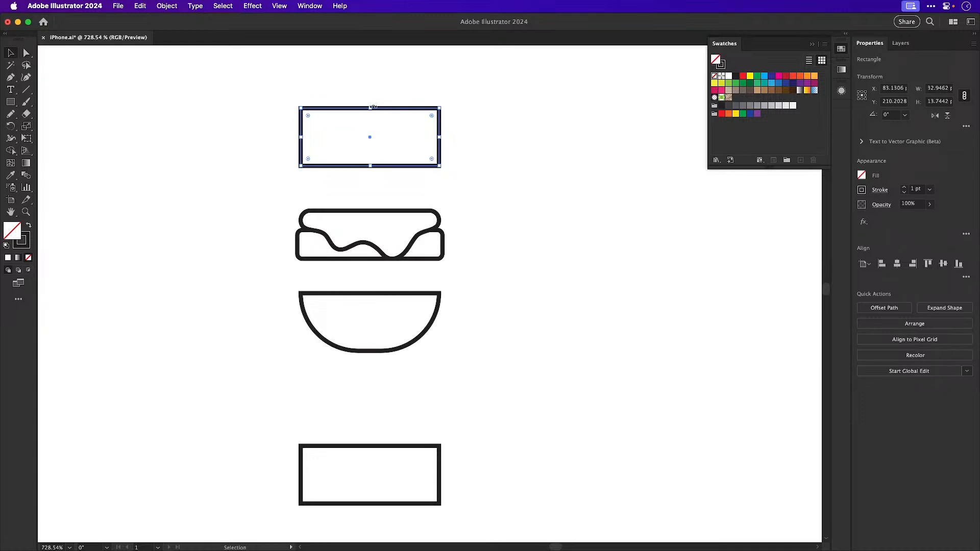
drag(371, 107, 370, 132)
key(a)
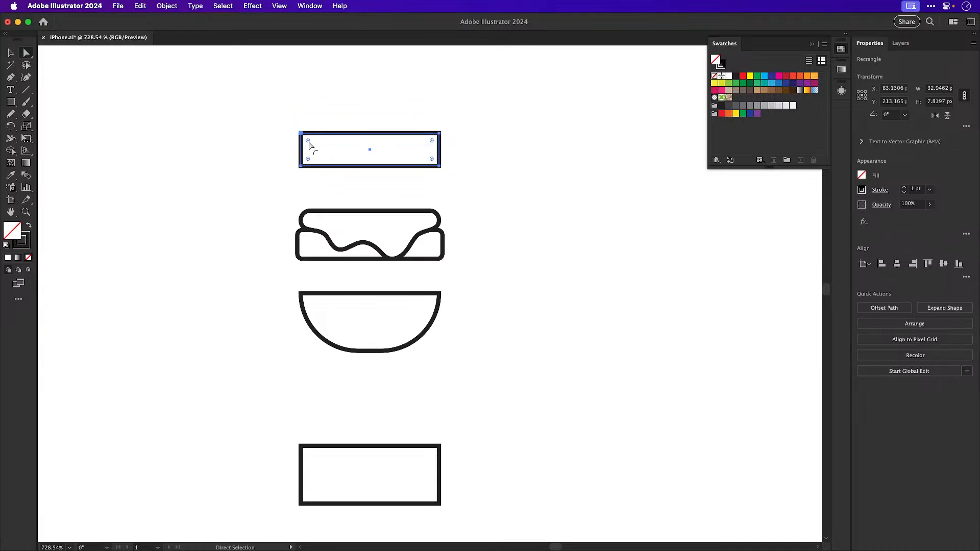
drag(308, 145, 387, 180)
drag(431, 144, 378, 194)
click(472, 167)
Set the flattened bun top directly on the wavy layer and delete the deep bottom bun
key(v)
drag(429, 167, 427, 213)
drag(480, 327, 307, 354)
scroll(338, 247, down, 1)
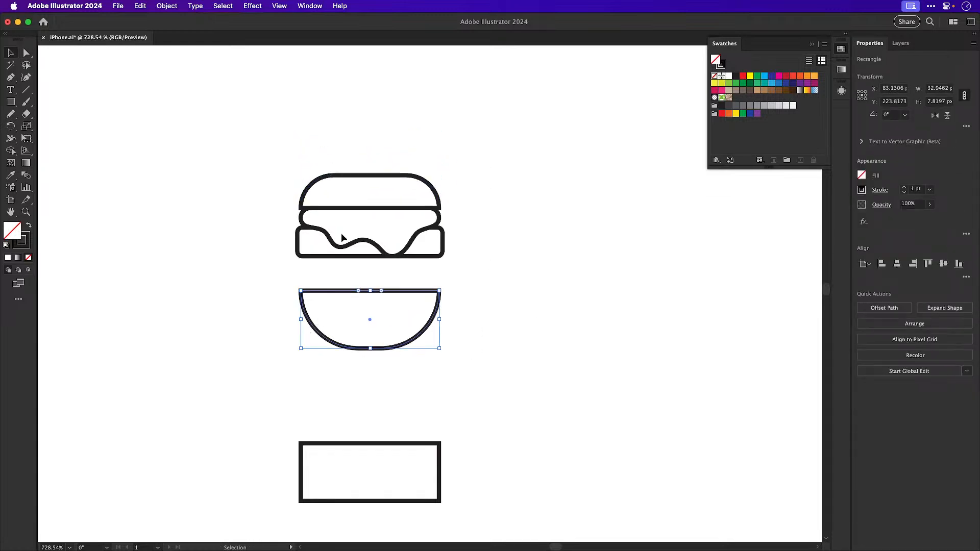
key(Delete)
Duplicate the flattened bun top below the patty, rotate the copy 180°, and bring it nearer the patty
drag(352, 175, 357, 289)
key(r)
drag(254, 262, 457, 355)
key(v)
mouse_move(400, 330)
mouse_down()
mouse_move(396, 291)
mouse_move(400, 312)
mouse_up()
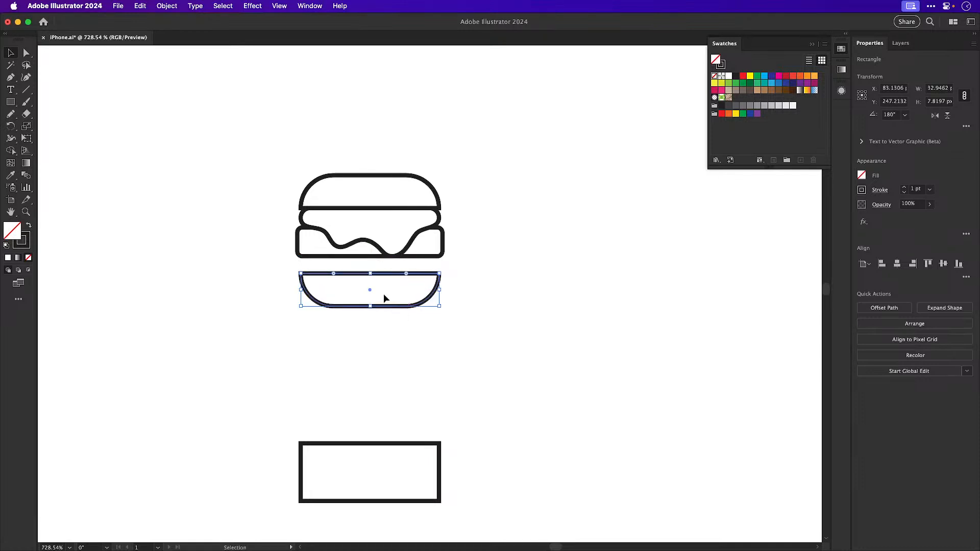
Draw a thin strip with rounded ends, about 37 × 2.6 px, centred directly beneath the patty
click(10, 101)
drag(173, 197, 298, 209)
key(v)
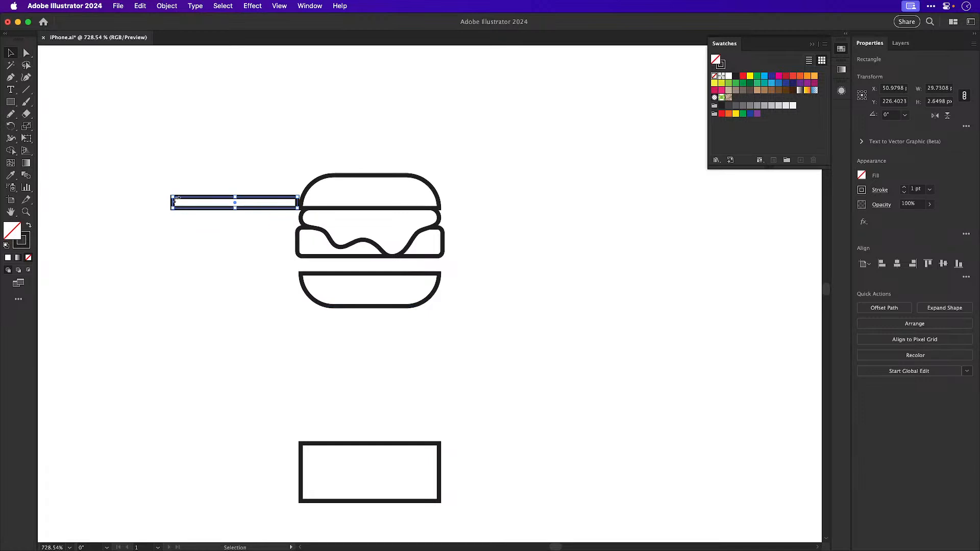
drag(177, 202, 331, 271)
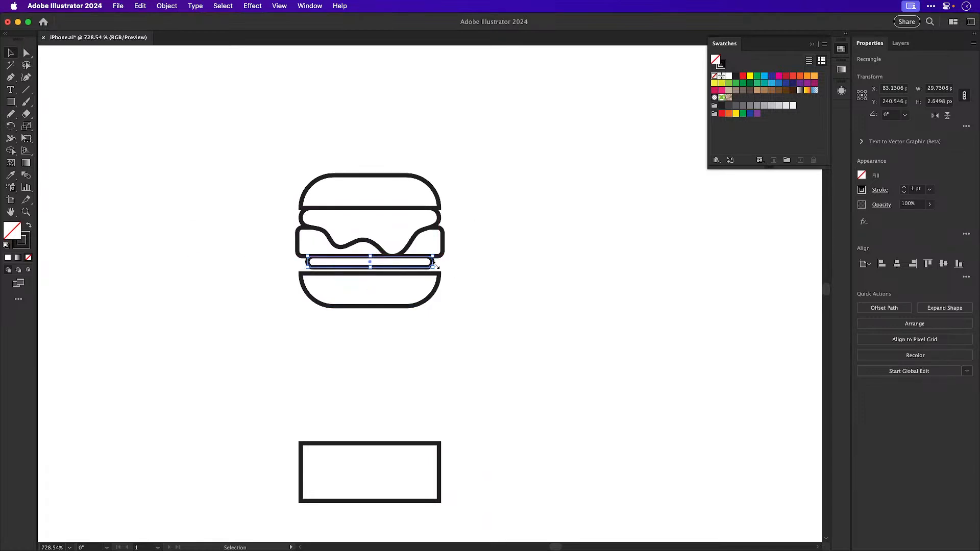
scroll(404, 280, up, 3)
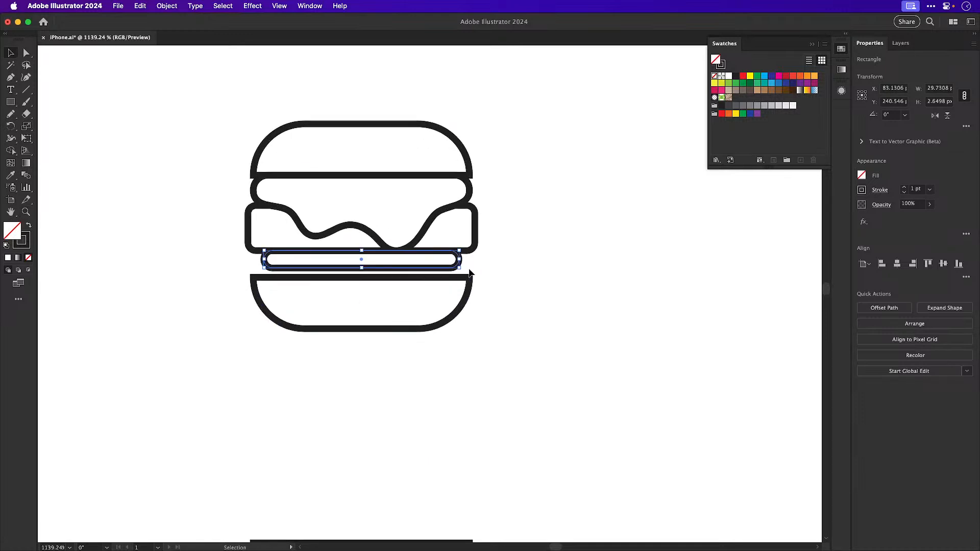
drag(461, 260, 485, 259)
Move the thin strip between the bun top and wavy layer, and stack the lower layers beneath it without gaps
drag(405, 277, 405, 267)
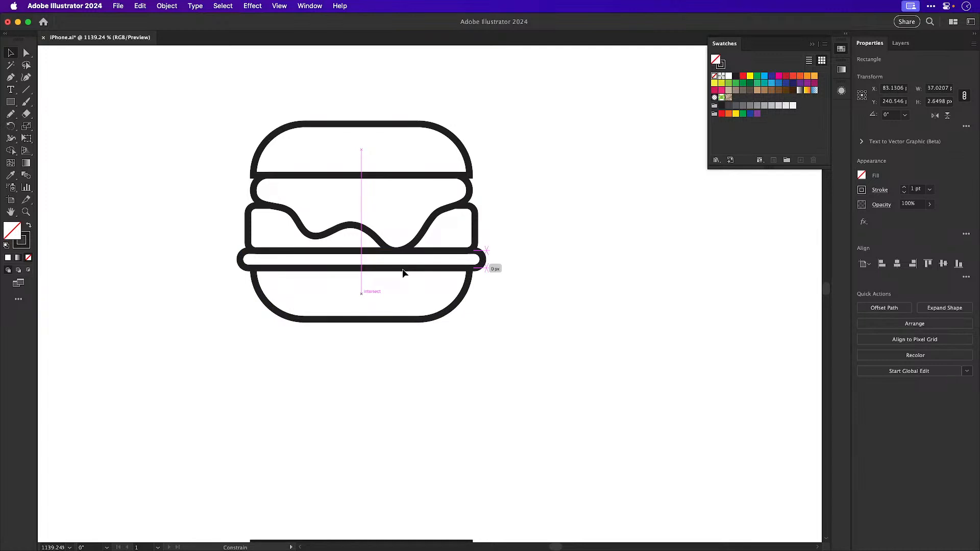
click(505, 316)
drag(261, 269, 261, 194)
drag(225, 327, 324, 253)
click(393, 336)
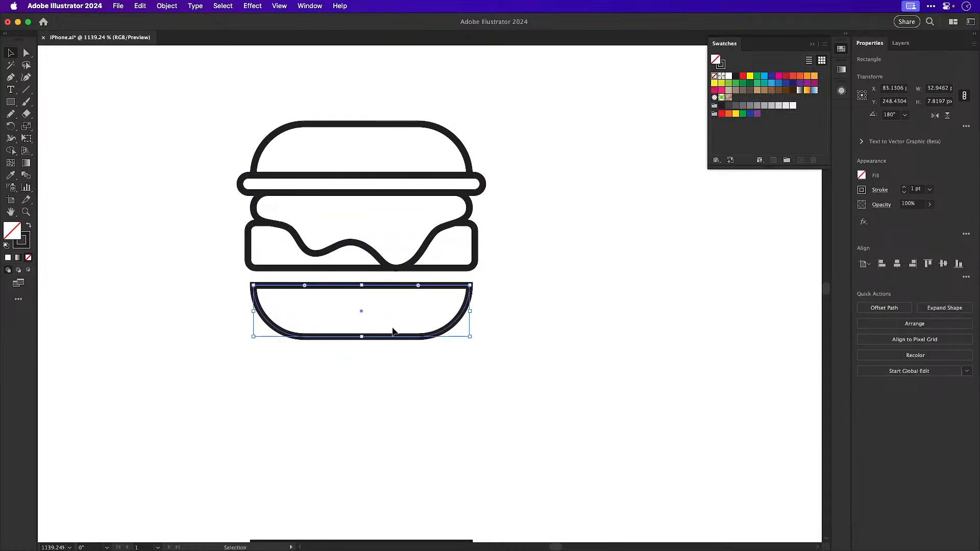
drag(389, 338, 390, 322)
click(521, 342)
Narrow the thin strip beneath the bun top evenly from both ends, keeping it centred
key(ctrl+minus)
key(ctrl+minus)
key(ctrl+minus)
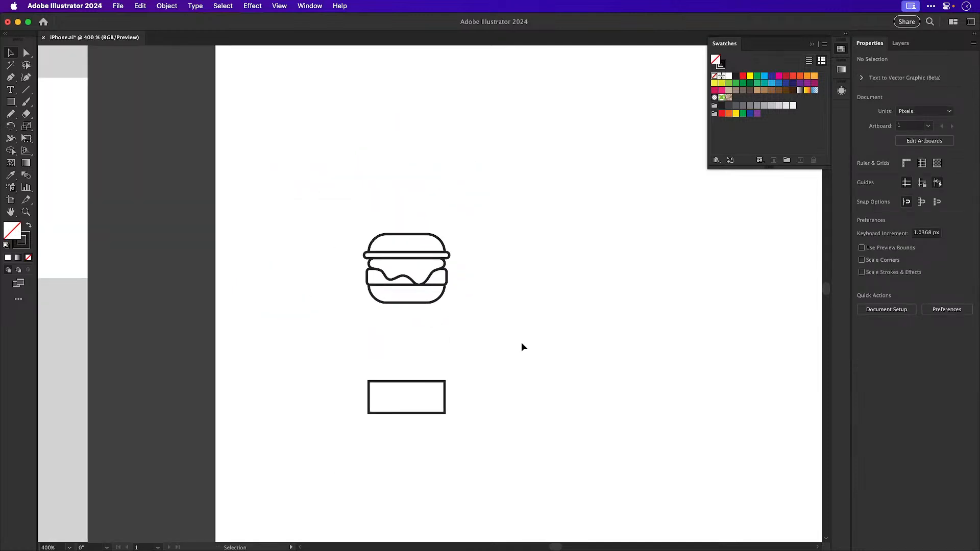
drag(521, 343, 485, 313)
key(ctrl+minus)
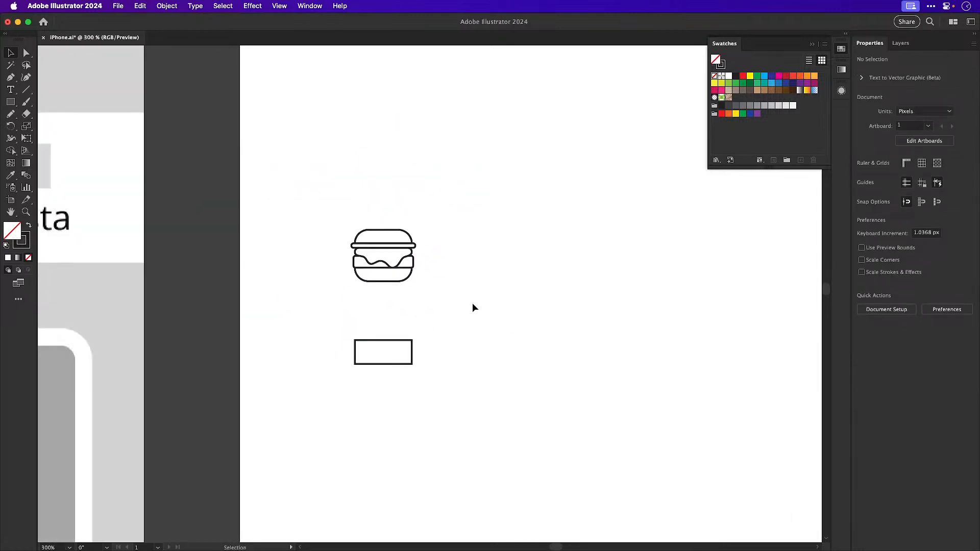
drag(438, 282, 407, 312)
key(z)
drag(279, 224, 383, 325)
drag(343, 281, 371, 315)
key(v)
click(368, 350)
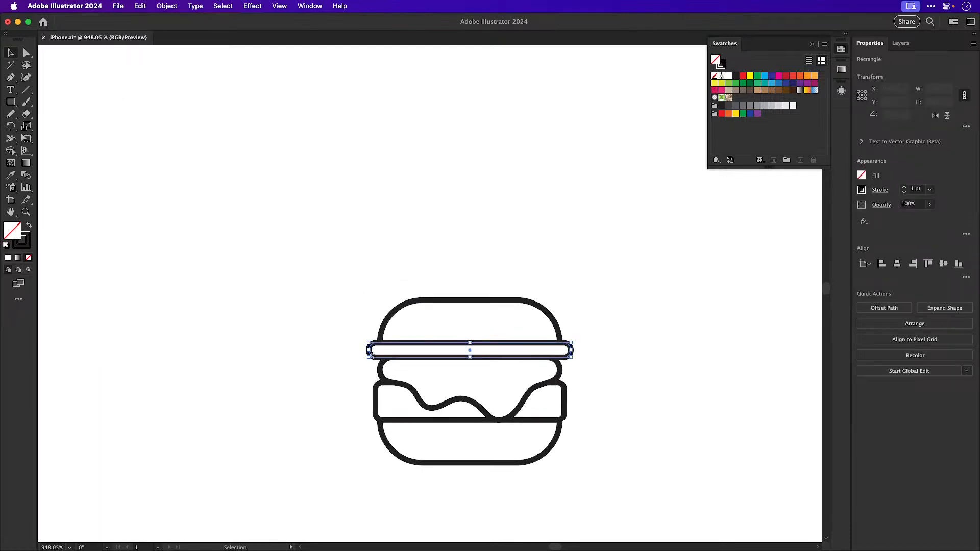
drag(369, 350, 376, 350)
Lift the bun top clear of the thin strip and set it back directly on the strip
click(391, 259)
drag(411, 305, 410, 290)
key(z)
drag(472, 331, 488, 344)
key(v)
key(a)
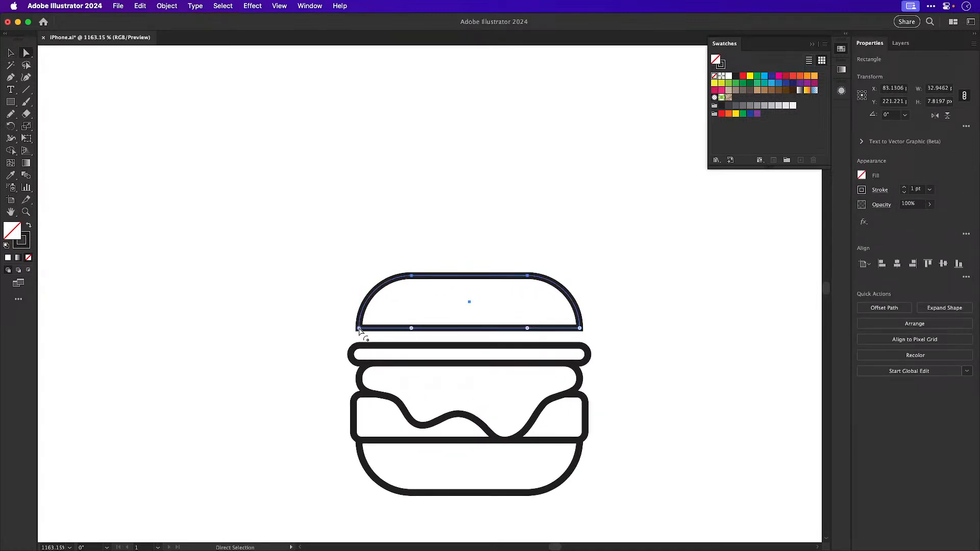
key(v)
click(436, 255)
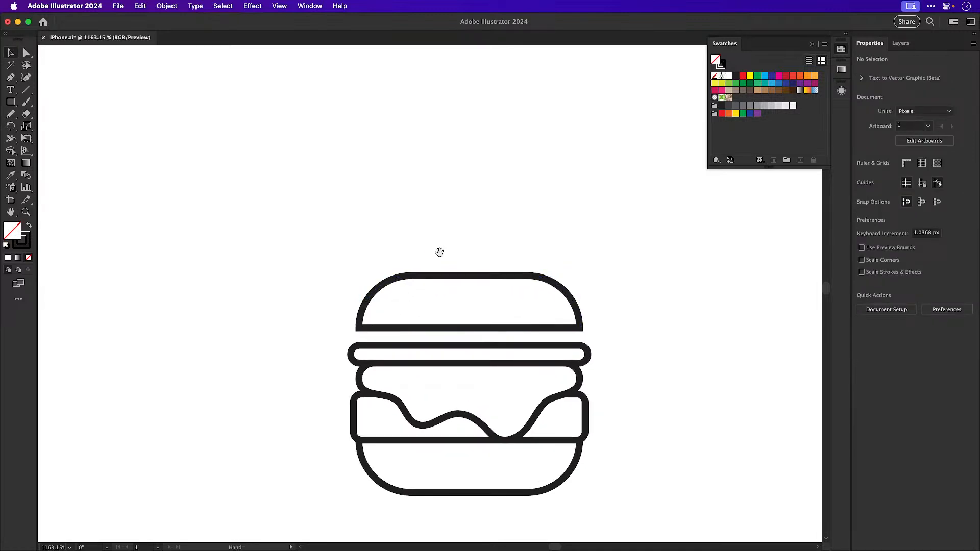
drag(440, 250, 394, 197)
click(400, 222)
key(Down)
key(Down)
key(Down)
click(397, 185)
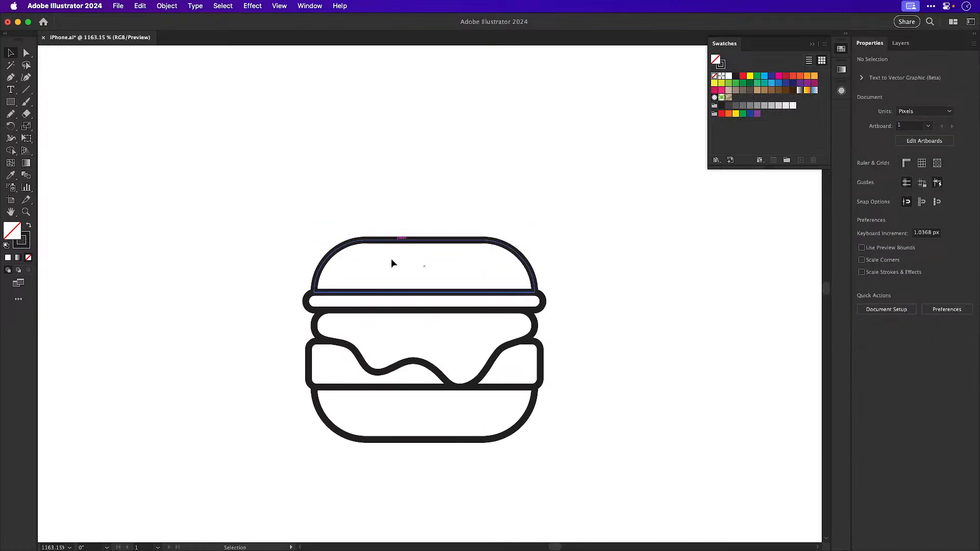
Try reducing the patty's height slightly from its lower edge
click(309, 372)
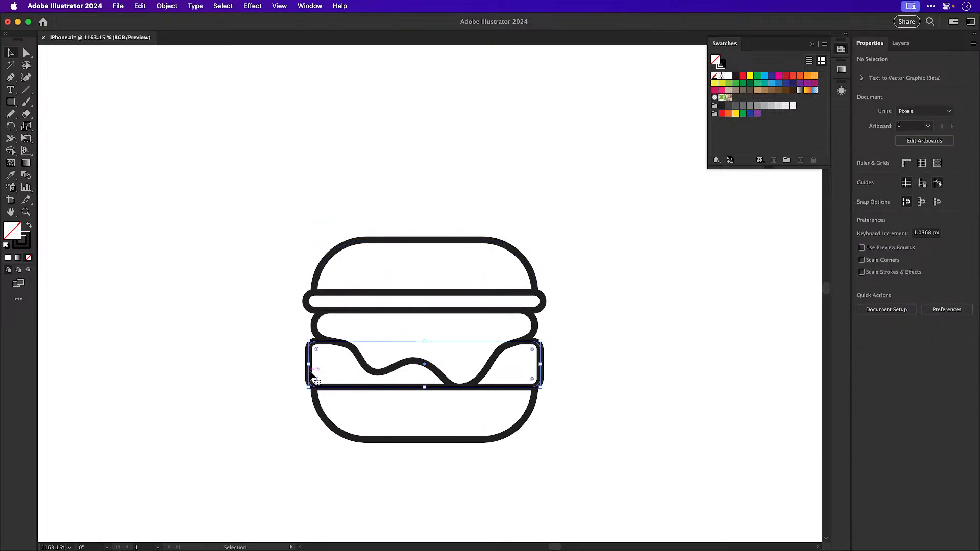
drag(424, 387, 424, 380)
key(super+z)
click(614, 348)
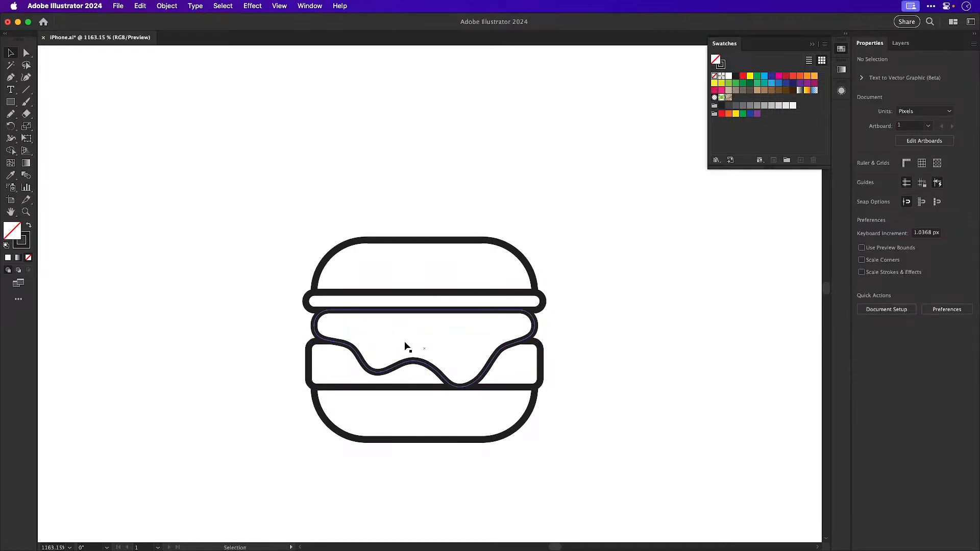
Try narrowing the whole burger by nudging the anchor points of its left part inward
click(395, 352)
drag(247, 182, 427, 503)
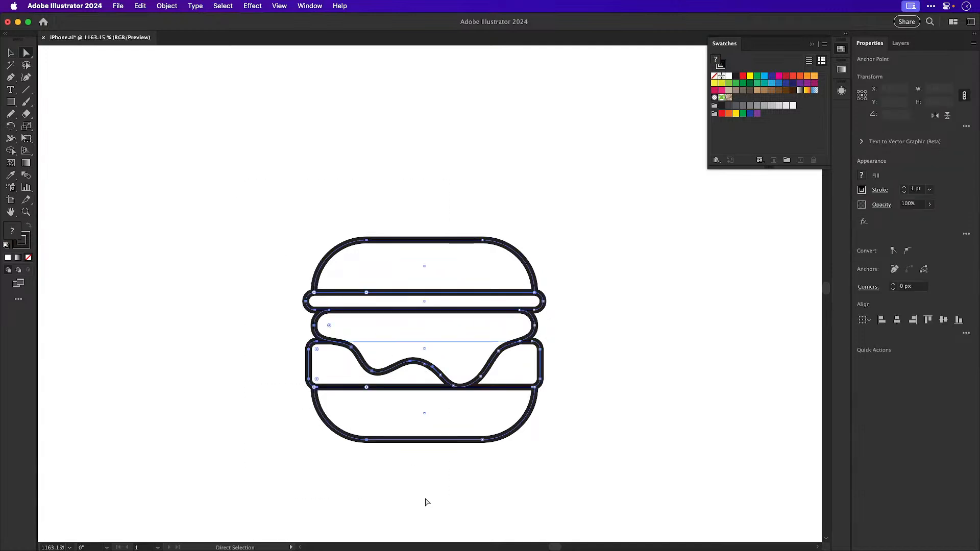
key(Right)
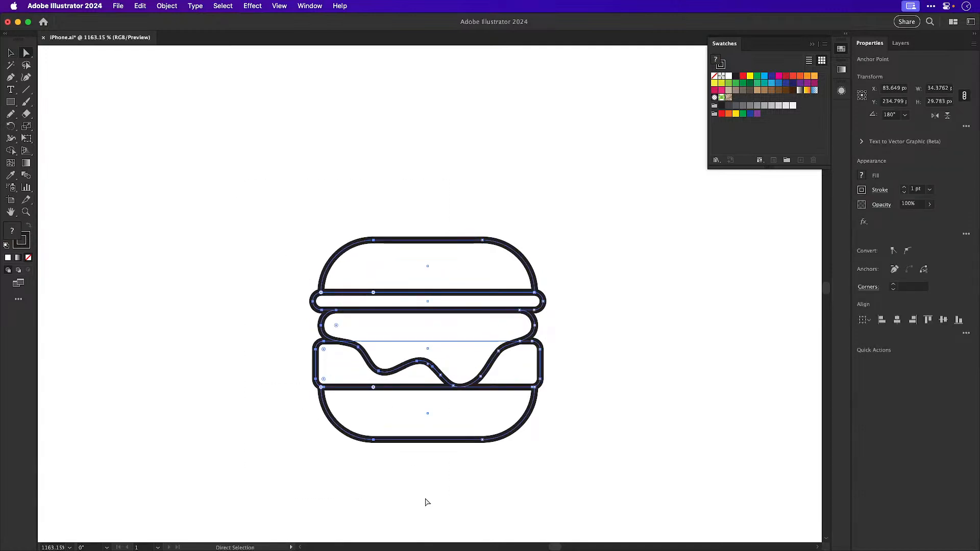
key(Left)
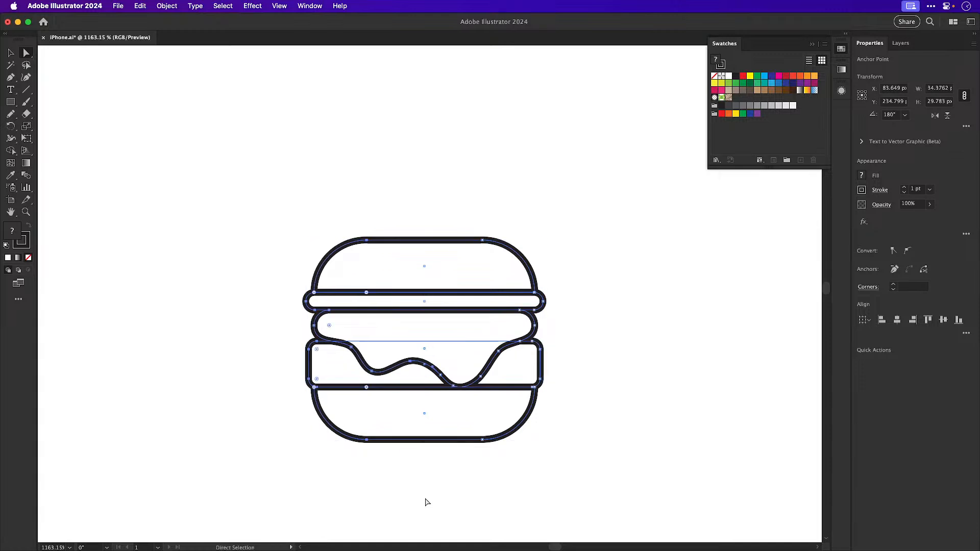
drag(281, 510, 458, 186)
key(Right)
click(600, 367)
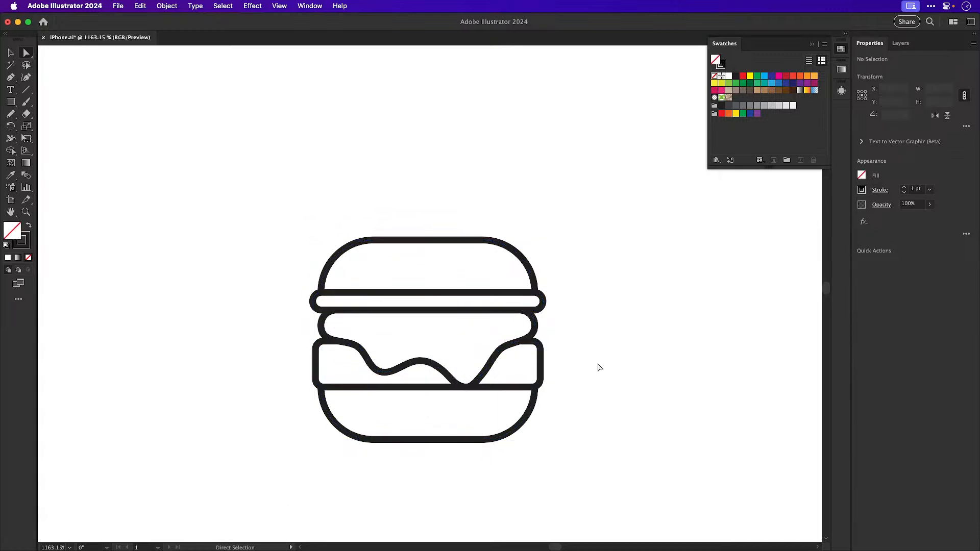
key(super+z)
key(super+shift+a)
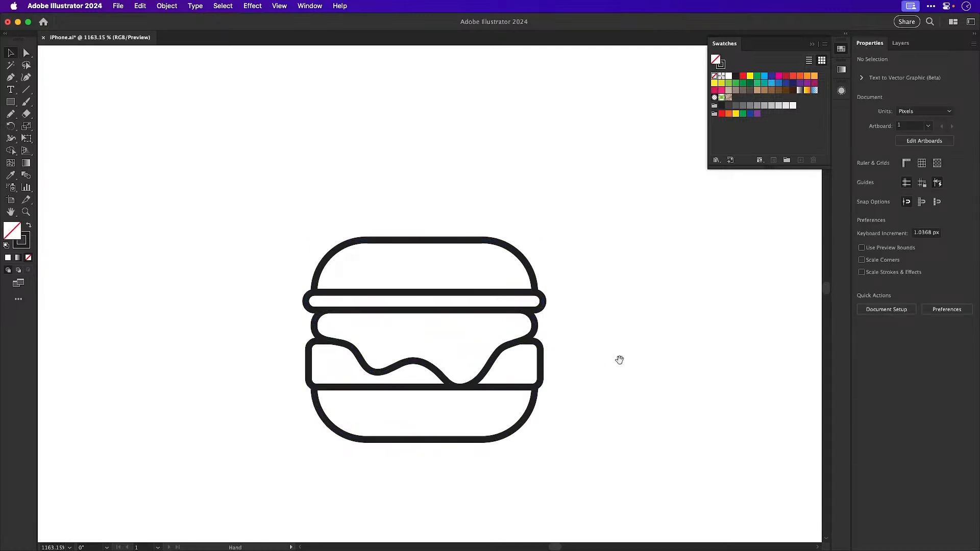
drag(620, 364, 538, 297)
key(super+minus)
key(super+minus)
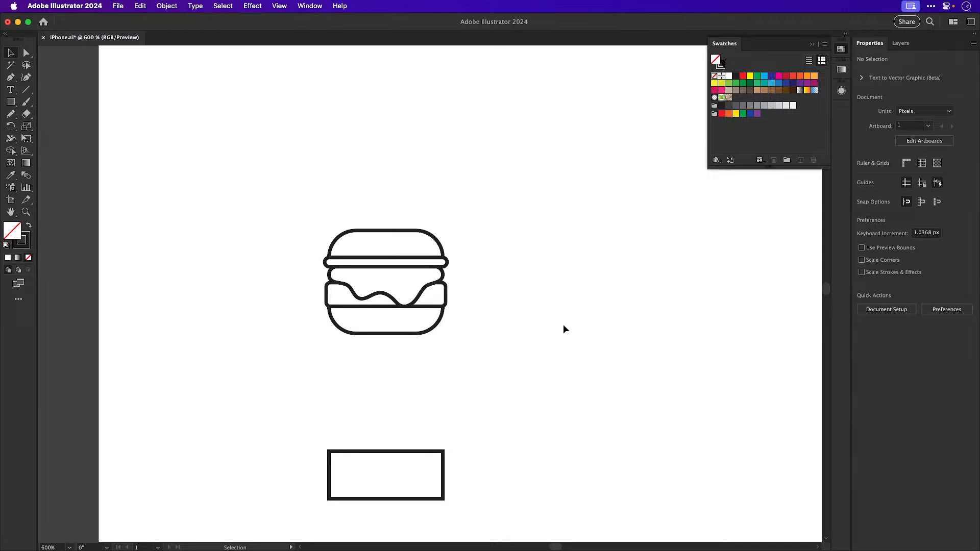
key(super+minus)
drag(566, 286, 518, 314)
key(super+Tab)
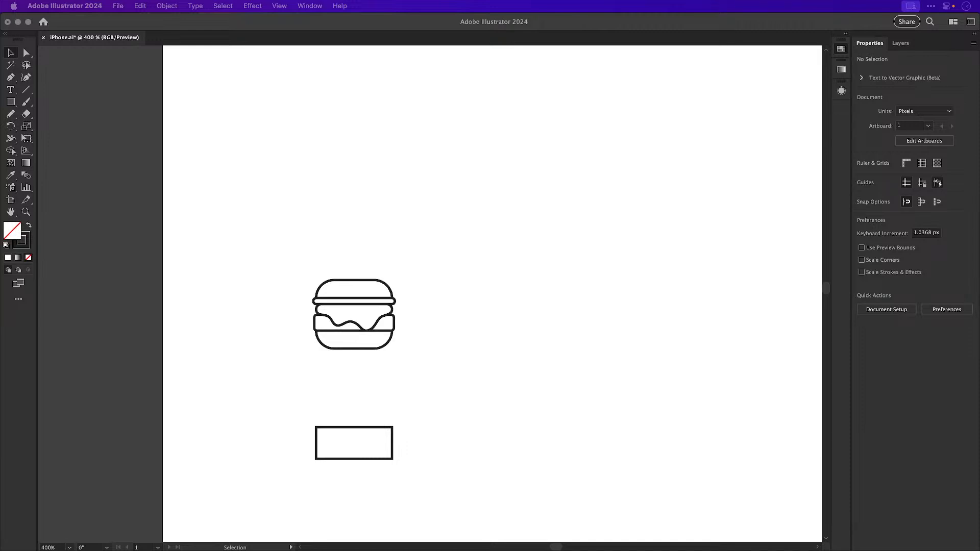
key(super+Tab)
key(super+Tab)
click(441, 299)
Draw a very short horizontal line above the burger with the Pen tool and give its stroke round caps
key(z)
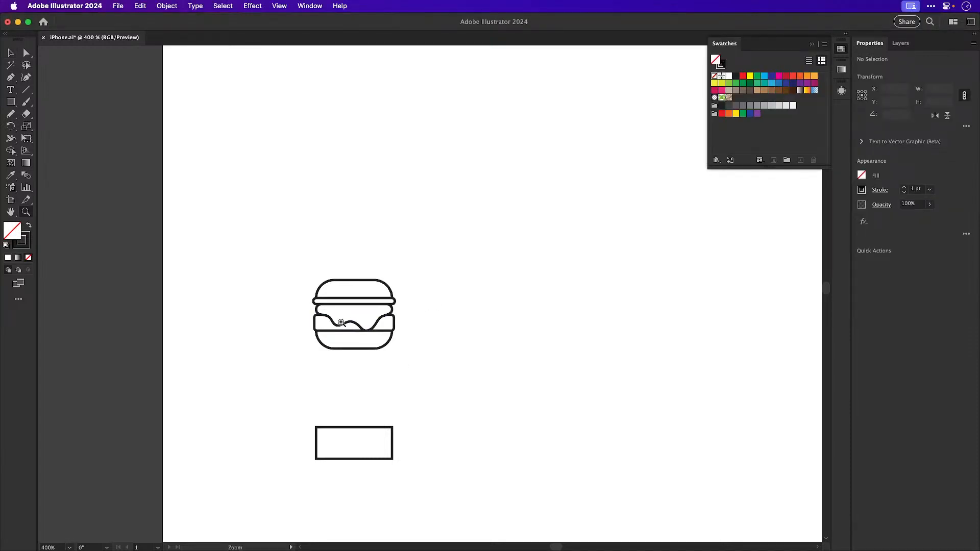
drag(340, 322, 465, 393)
key(v)
key(p)
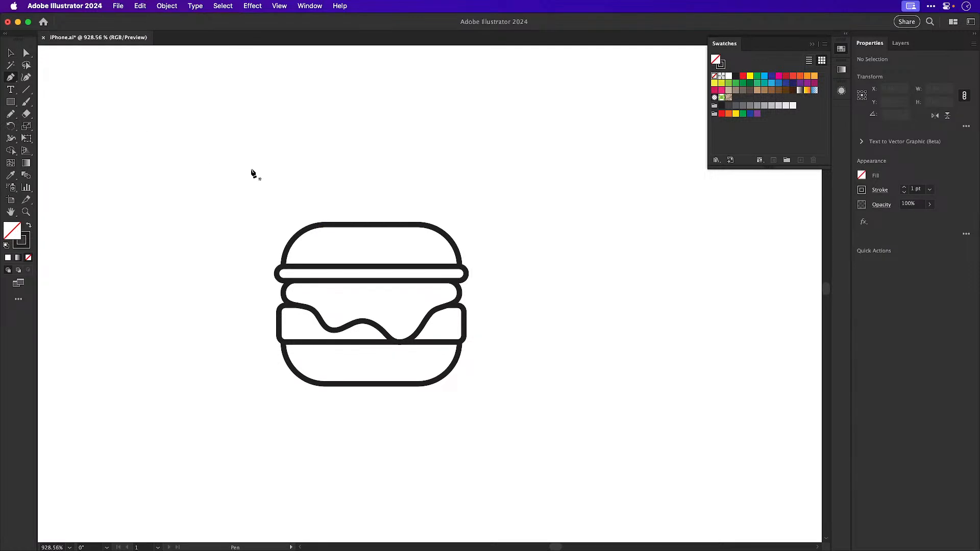
click(284, 178)
key(v)
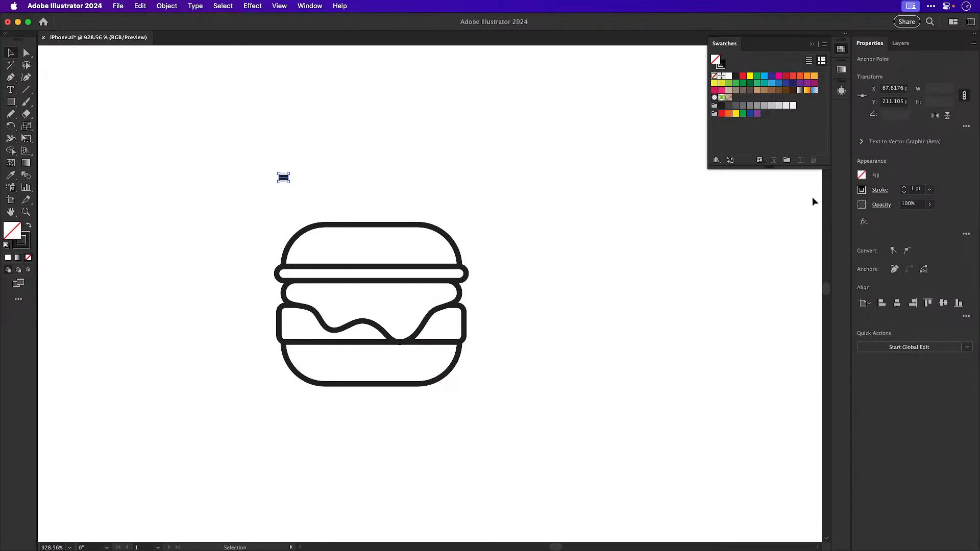
click(879, 193)
click(825, 218)
click(599, 211)
Move the short line nearer the bun and rotate it 45°
key(z)
key(v)
drag(284, 179, 336, 163)
key(r)
key(z)
click(332, 213)
key(v)
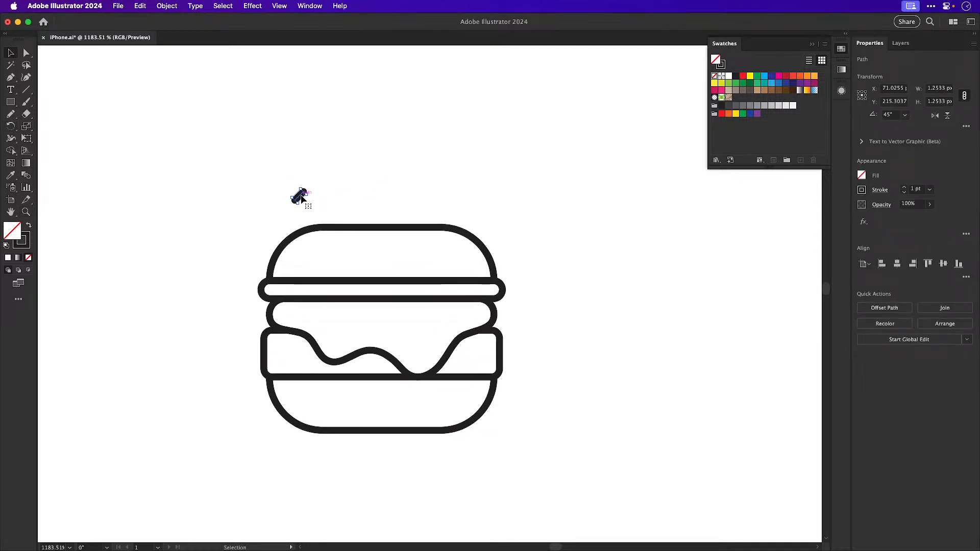
Place the slanted line inside the bun top as a seed and add an oppositely slanted copy beside it
drag(301, 197, 330, 309)
key(r)
key(v)
Duplicate the pair of seeds across the bun top at even spacing to make a row of six
shift+click(307, 259)
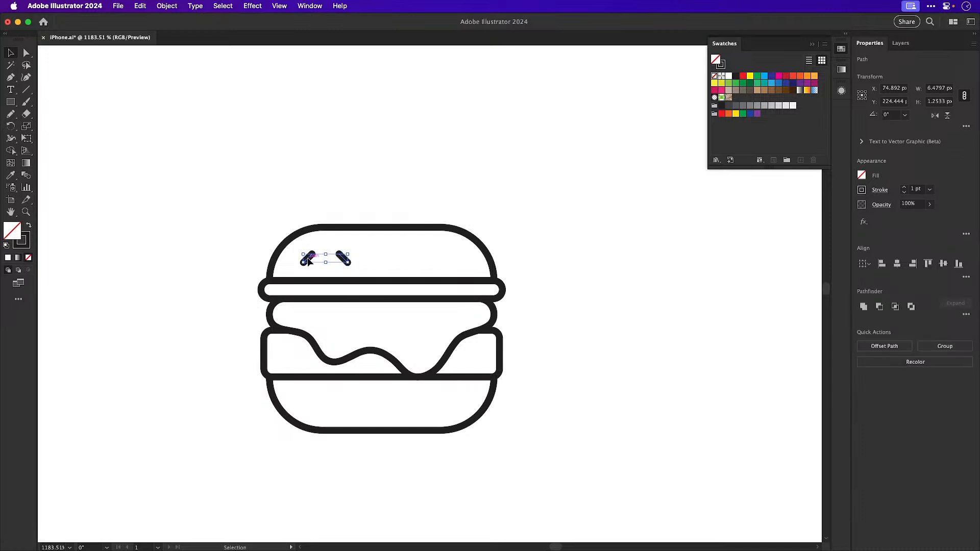
drag(309, 261, 370, 261)
drag(381, 258, 378, 259)
key(super+d)
Select all six seeds and narrow the row to about 23.5 px wide to fit inside the bun top
shift+click(412, 258)
shift+click(378, 259)
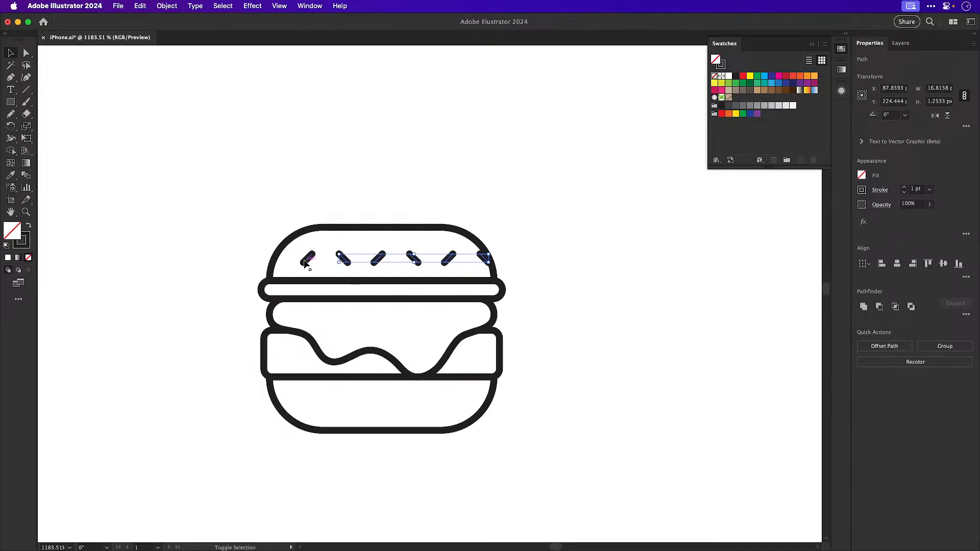
drag(489, 255, 464, 254)
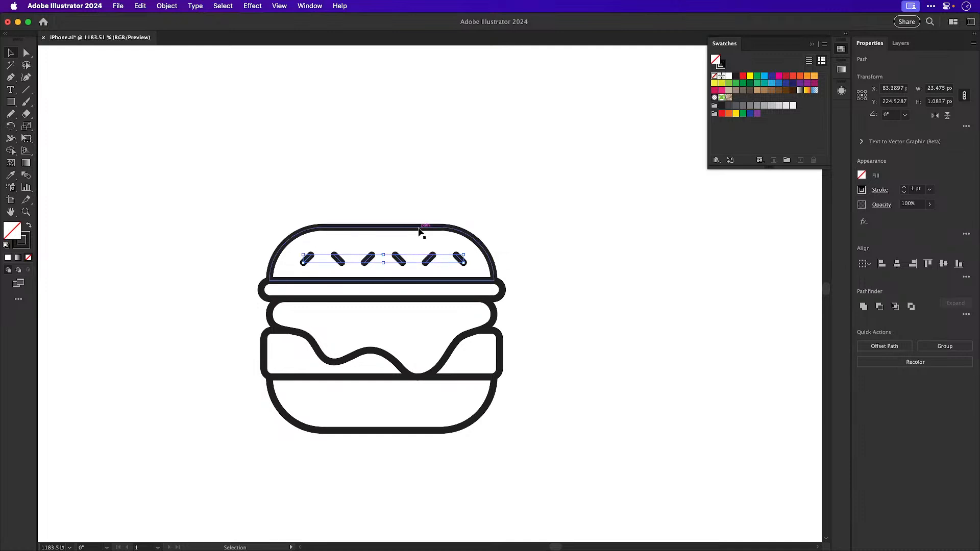
Raise the bun top's upper edge to make it about 12.9 px high and tighten the bottom bun's rounded corners
drag(418, 231, 362, 198)
click(351, 431)
key(a)
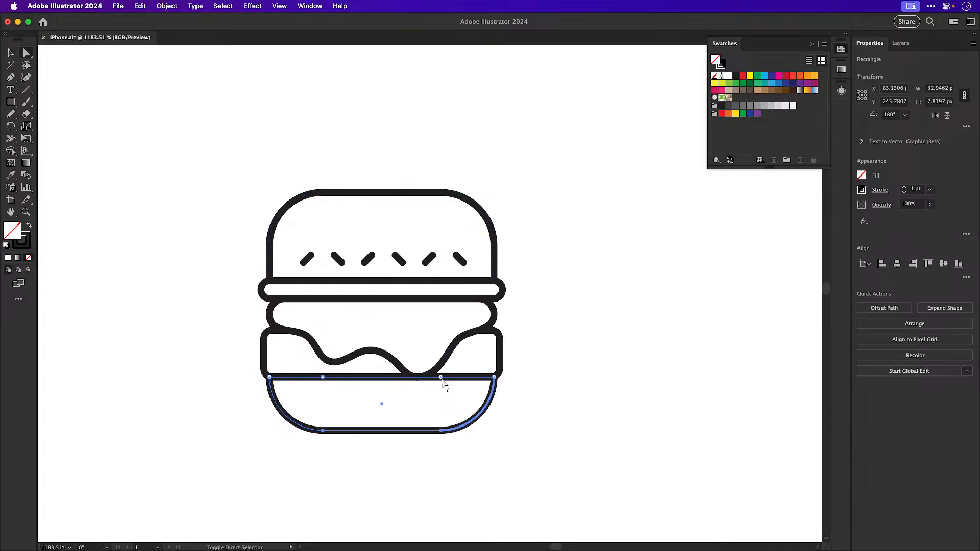
drag(442, 379, 463, 401)
Increase the rounding of the top bun's two upper corners
key(v)
click(345, 197)
key(a)
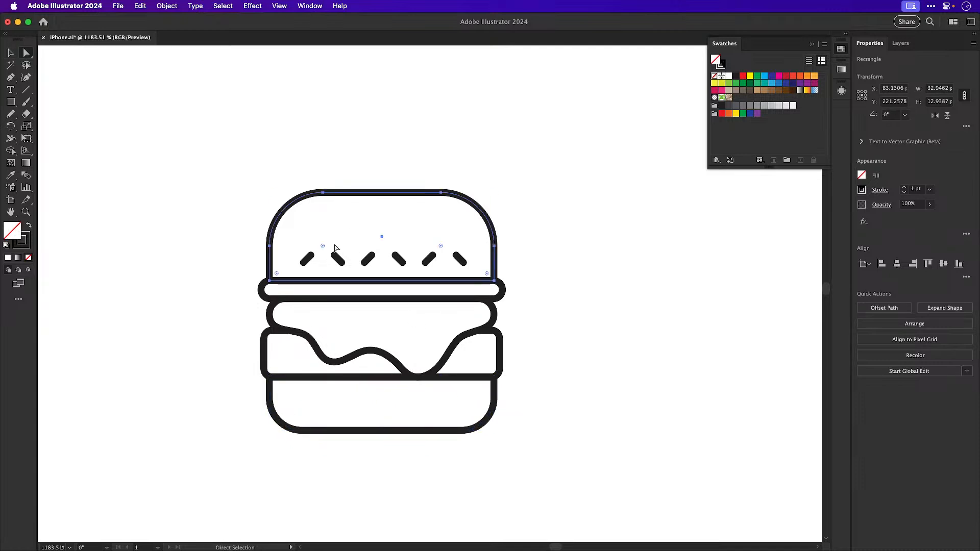
drag(440, 249, 428, 264)
key(v)
click(562, 271)
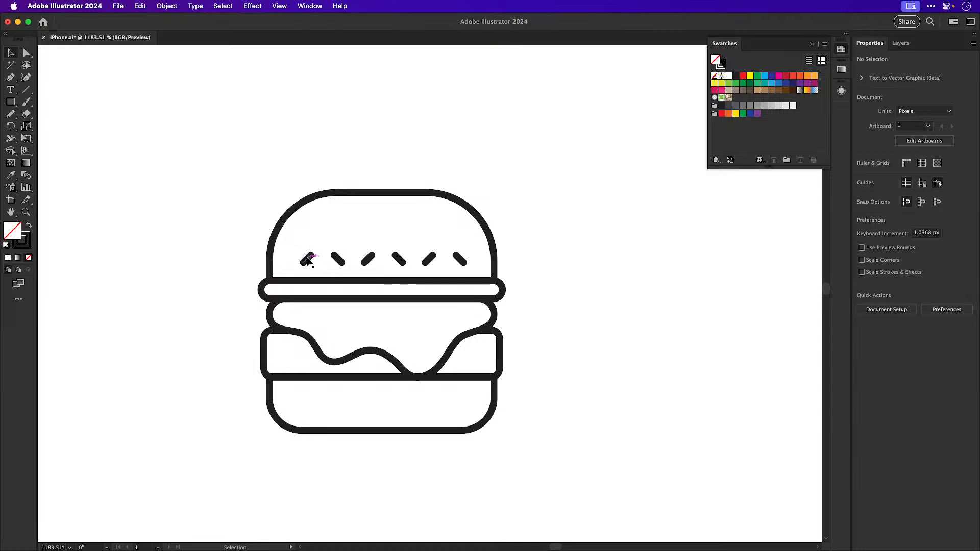
mouse_move(319, 252)
mouse_down()
mouse_move(469, 267)
mouse_move(459, 236)
mouse_move(427, 232)
mouse_up()
key(super+z)
click(457, 261)
key(r)
key(super+z)
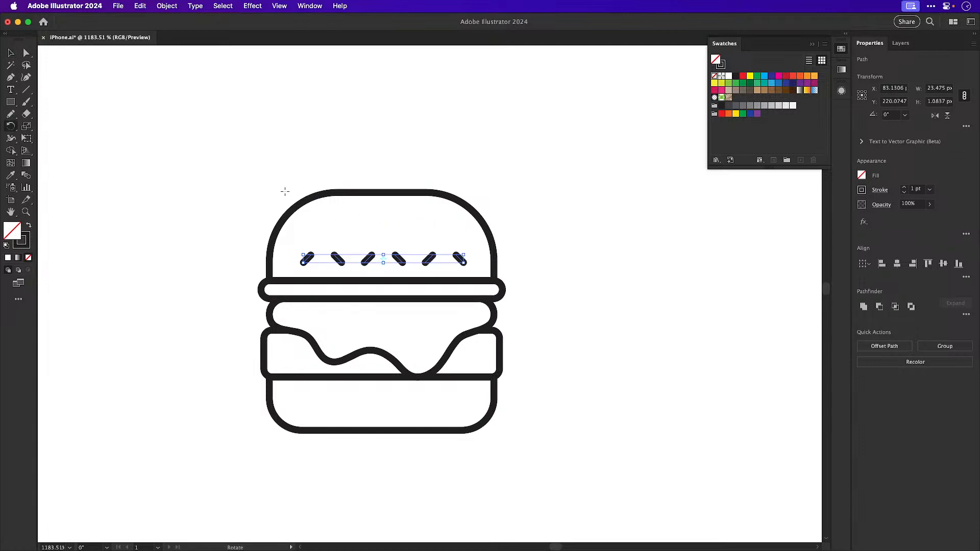
Copy the row of six seeds above itself, rotate the copy half a turn and shift it sideways to stagger the pattern
key(v)
drag(338, 263, 339, 241)
key(r)
mouse_move(283, 188)
mouse_down()
mouse_move(461, 183)
mouse_move(537, 266)
mouse_up()
key(v)
drag(307, 235, 324, 235)
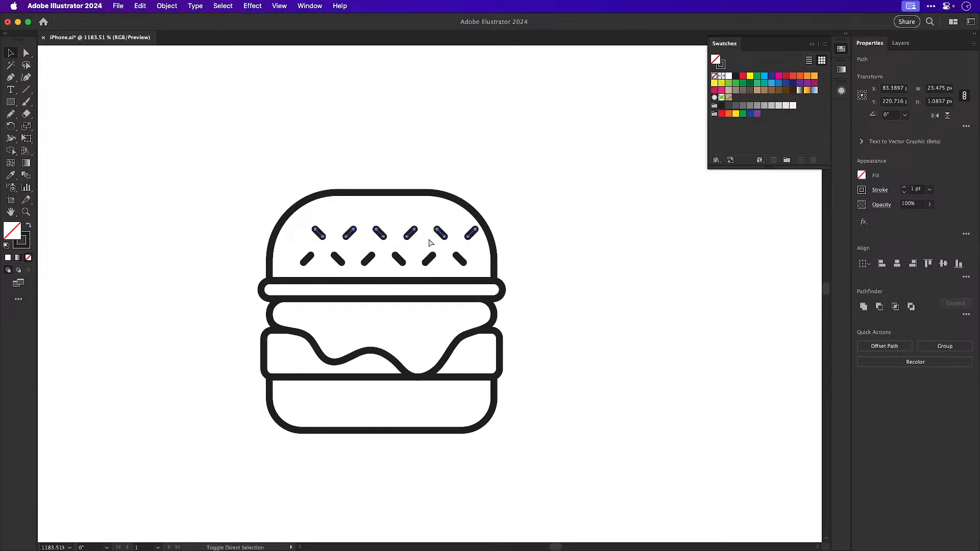
Delete the upper row's rightmost seed, then nudge both seed rows slightly upward inside the bun top
click(474, 232)
drag(202, 176, 474, 261)
shift+click(498, 263)
key(Up)
key(Up)
key(Down)
key(super+shift+a)
key(super+minus)
key(super+minus)
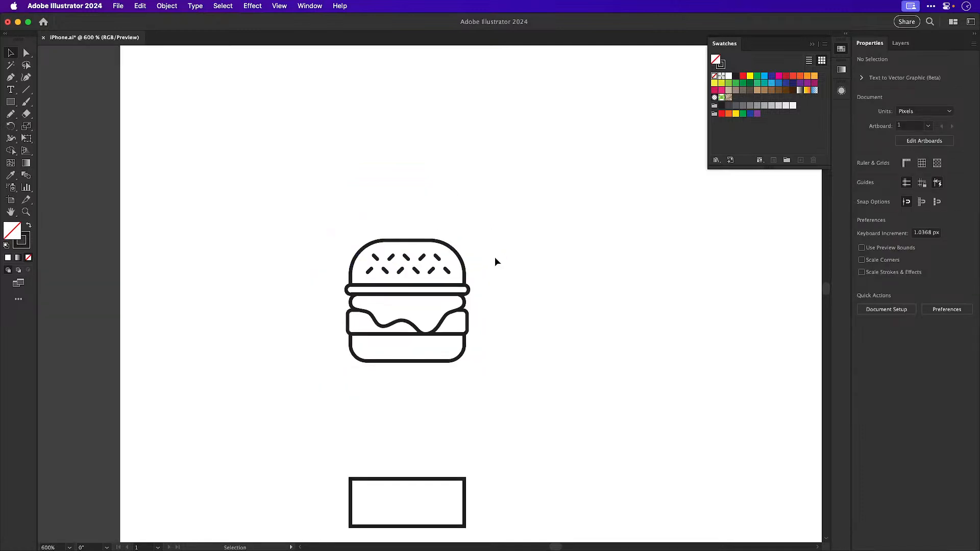
Select all parts of the burger icon and move it toward the artboard's left edge
drag(488, 265, 368, 280)
drag(198, 236, 337, 412)
drag(317, 350, 261, 310)
key(super+minus)
key(super+minus)
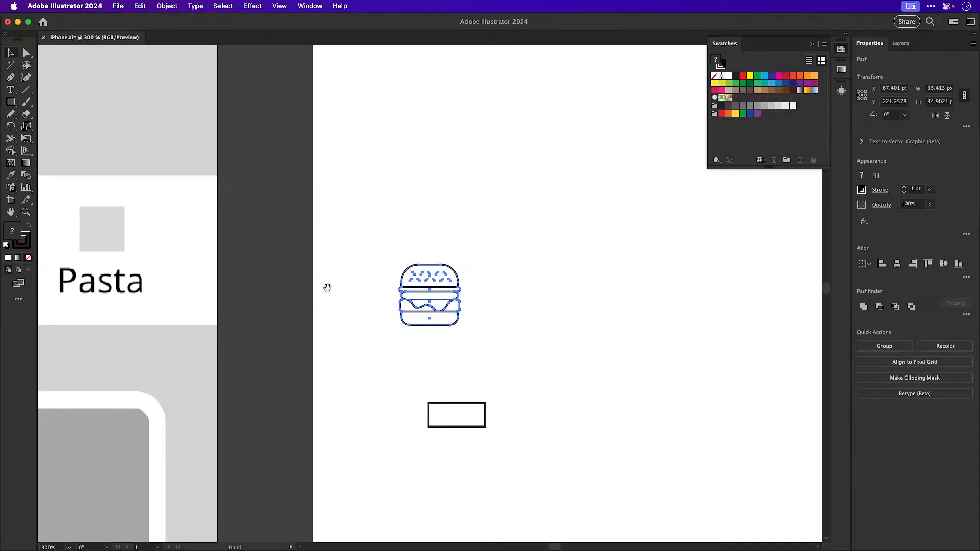
Draw a circle about 44.1 px in diameter in the empty area beside the burger
click(332, 286)
drag(332, 295, 306, 300)
drag(536, 297, 448, 298)
key(z)
drag(379, 291, 400, 312)
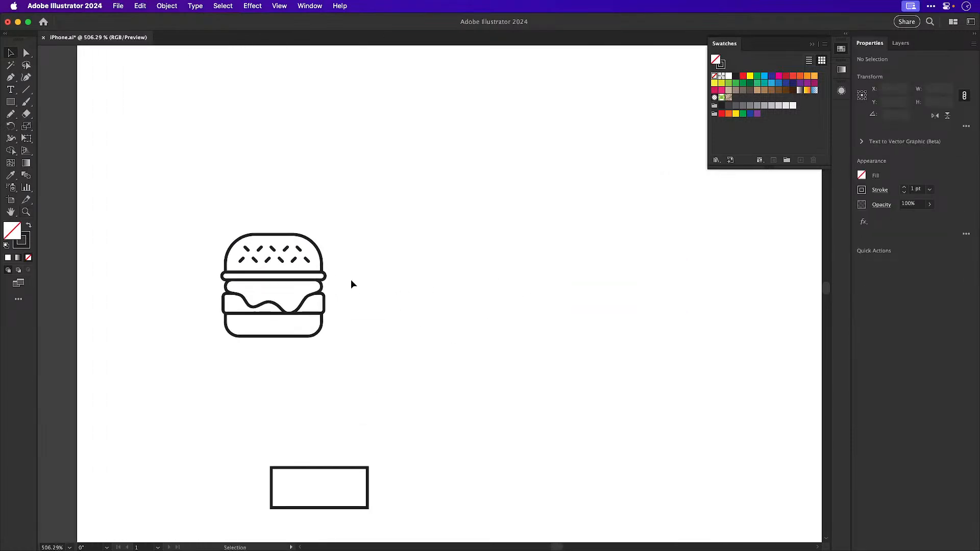
key(p)
click(10, 102)
click(54, 125)
drag(450, 245, 565, 373)
key(v)
Set the circle's pie start angle to 310° to cut it down to a wedge
click(966, 126)
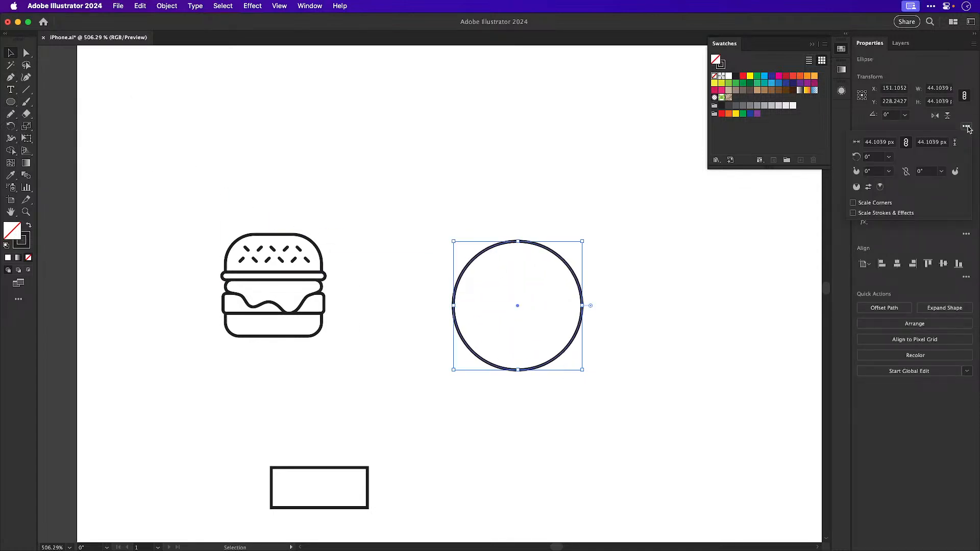
click(874, 172)
text(340)
key(Return)
key(Down)
key(Down)
key(Down)
key(Down)
key(Down)
key(Down)
key(Down)
key(Down)
key(Down)
key(Down)
key(Down)
key(Down)
key(Down)
key(Down)
key(Down)
key(Down)
key(Down)
key(Down)
key(Down)
key(Down)
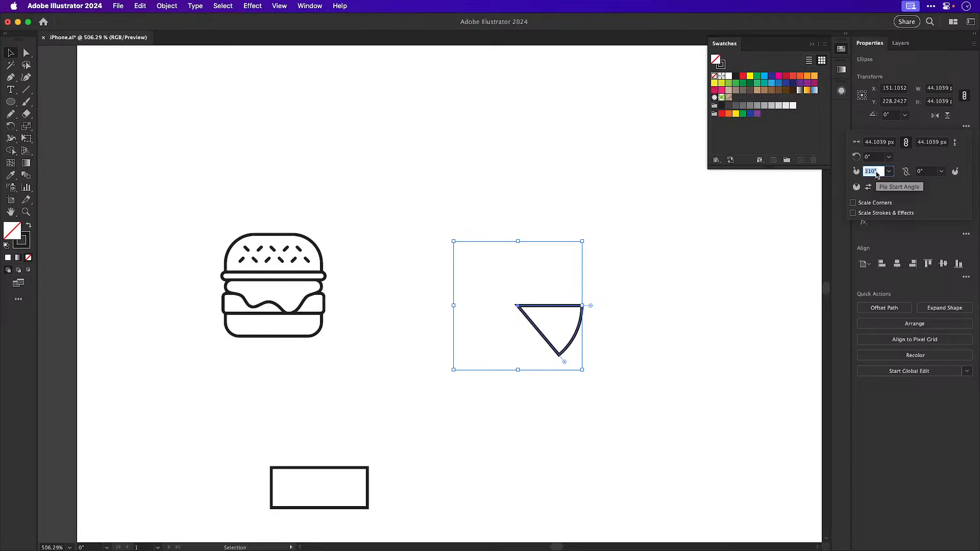
click(568, 314)
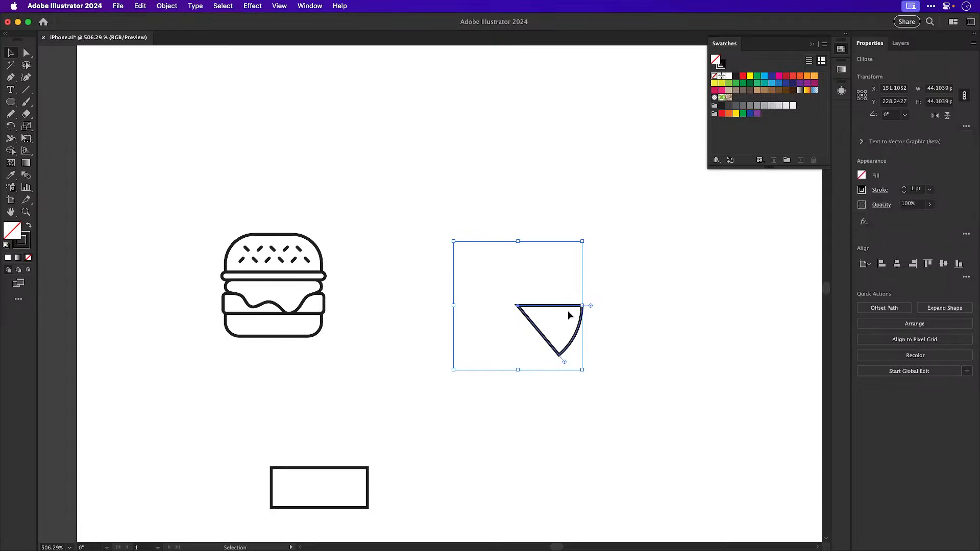
Move the pie wedge closer to the burger and set its pie start angle to 270°
drag(573, 311, 505, 236)
key(r)
key(v)
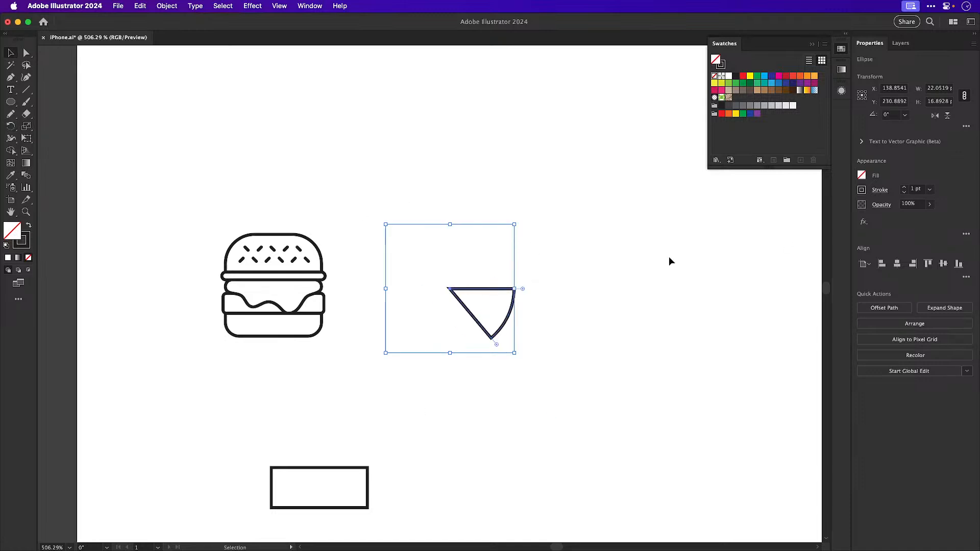
click(966, 126)
click(872, 176)
key(shift+Up)
key(shift+Down)
key(shift+Down)
key(shift+Down)
key(shift+Down)
key(shift+Down)
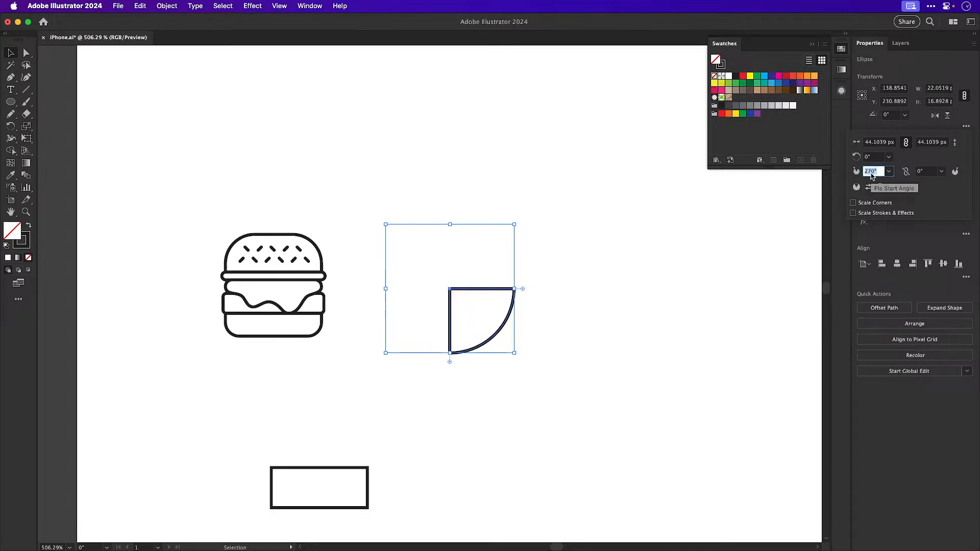
Rotate the quarter-circle wedge to 135° so its tip points down, and enlarge it to about 31.6 px
drag(614, 278, 445, 361)
drag(519, 221, 331, 293)
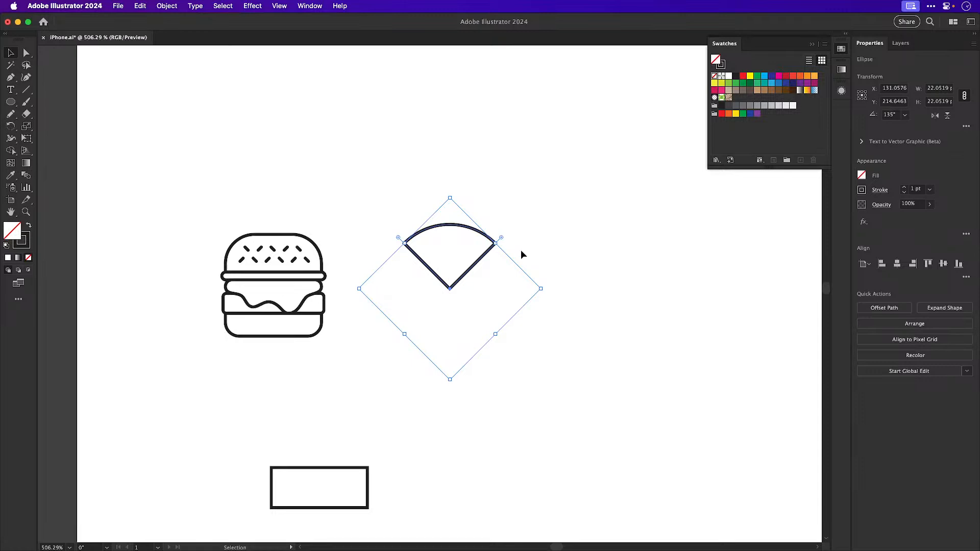
mouse_move(502, 238)
mouse_down()
mouse_move(462, 222)
mouse_move(496, 244)
mouse_up()
drag(541, 290, 580, 288)
drag(476, 263, 489, 305)
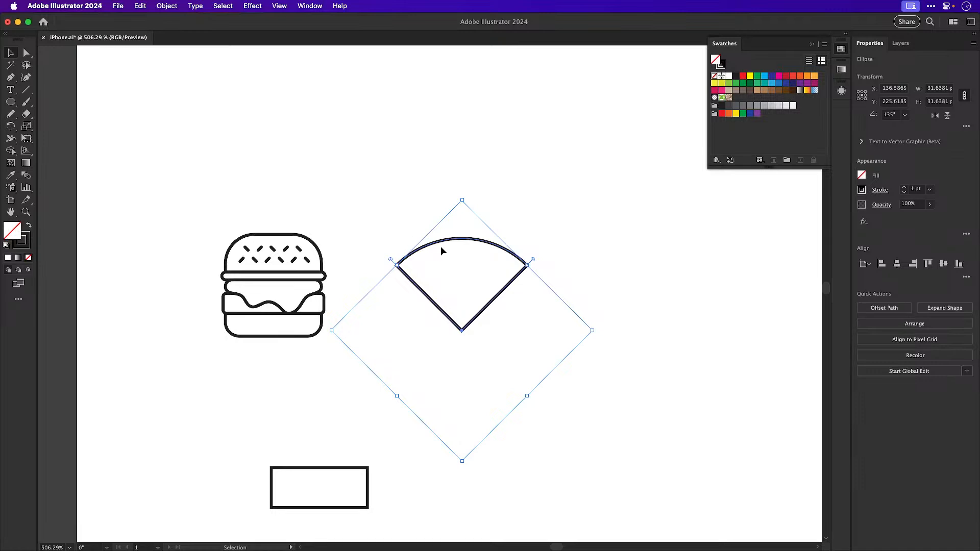
click(167, 6)
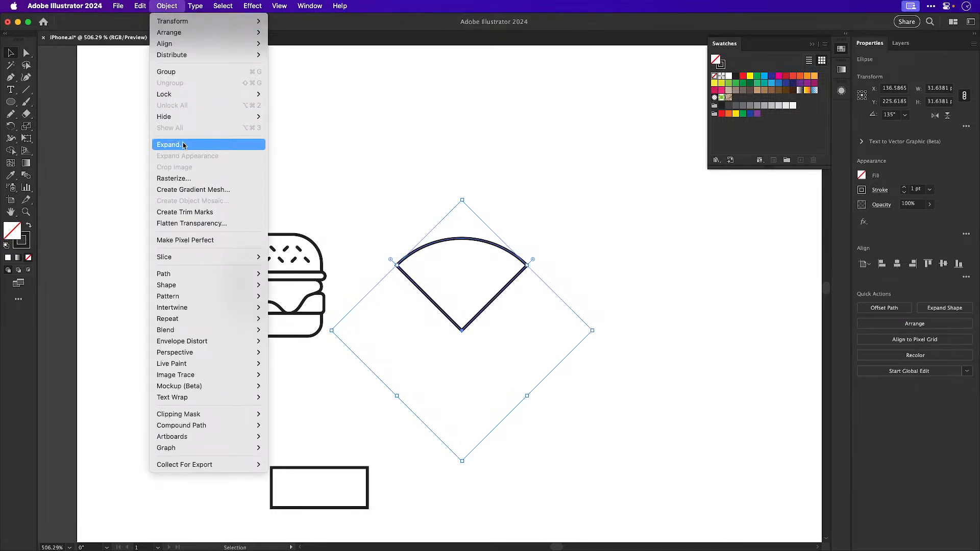
click(531, 179)
click(523, 280)
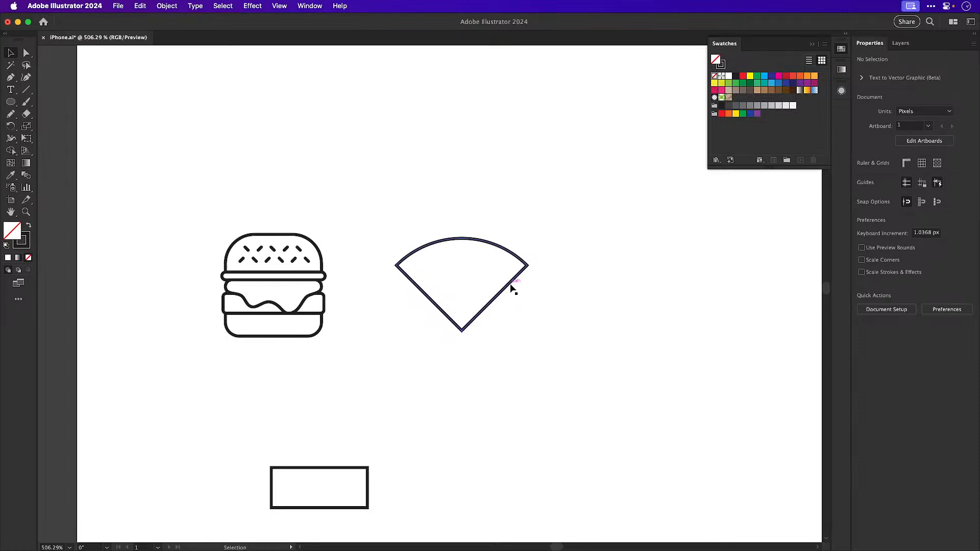
drag(512, 288, 510, 304)
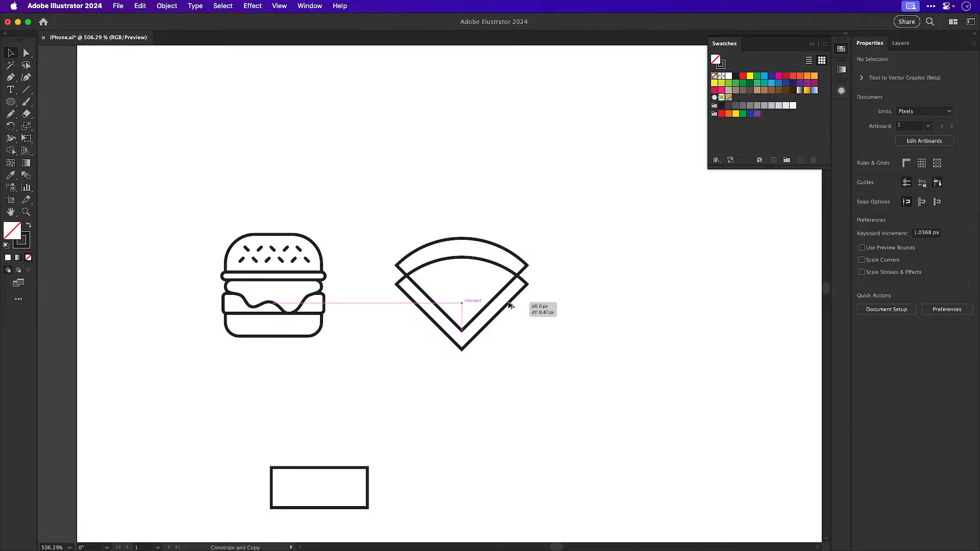
drag(509, 306, 507, 307)
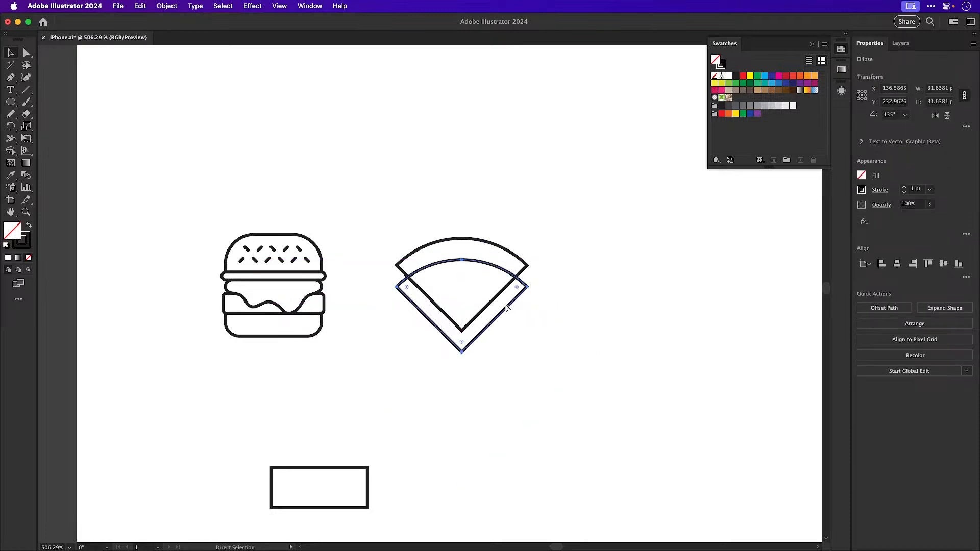
key(Delete)
Draw a square above the wedge and rotate it 45° into a diamond
click(10, 102)
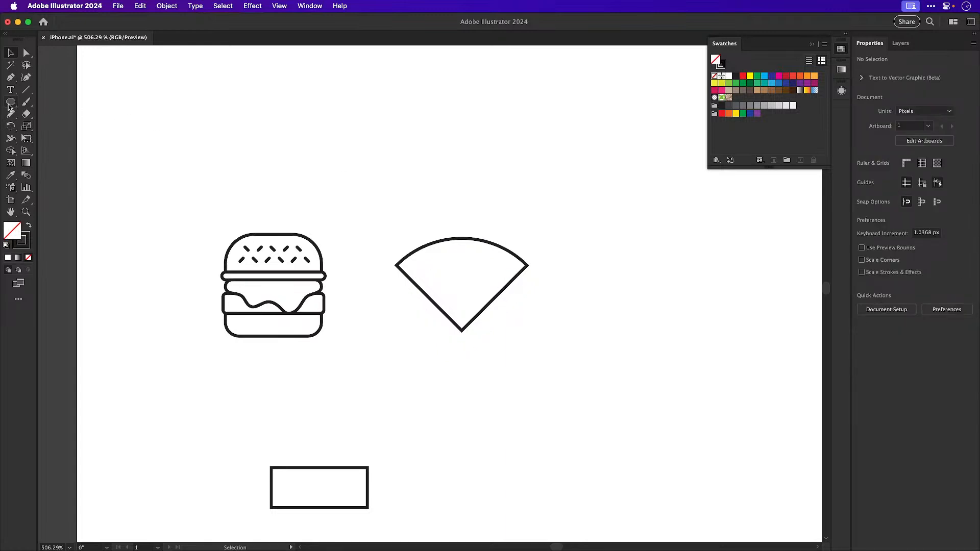
drag(416, 88, 521, 194)
key(r)
drag(541, 140, 531, 219)
Turn the diamond into an open V by deleting its top anchor point
key(a)
click(469, 67)
key(Delete)
click(470, 67)
key(v)
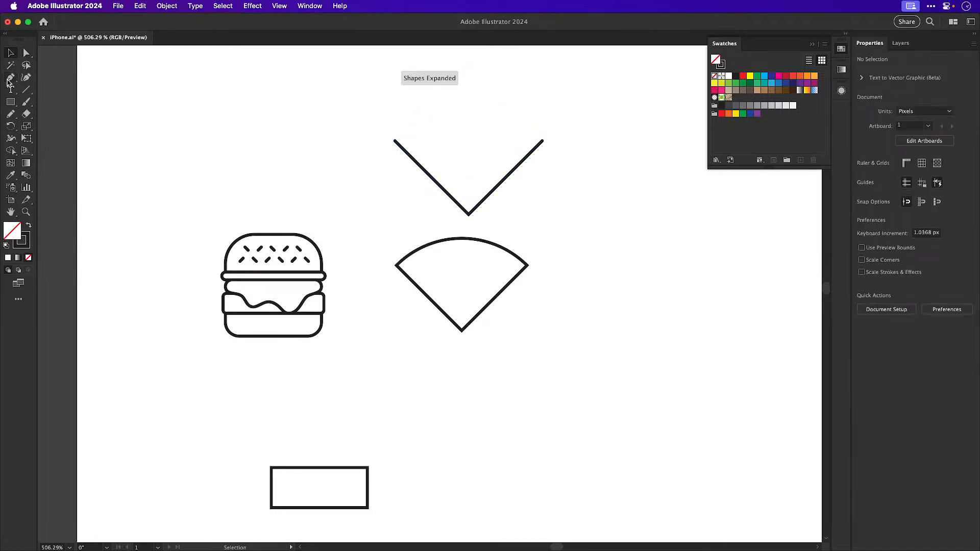
click(25, 93)
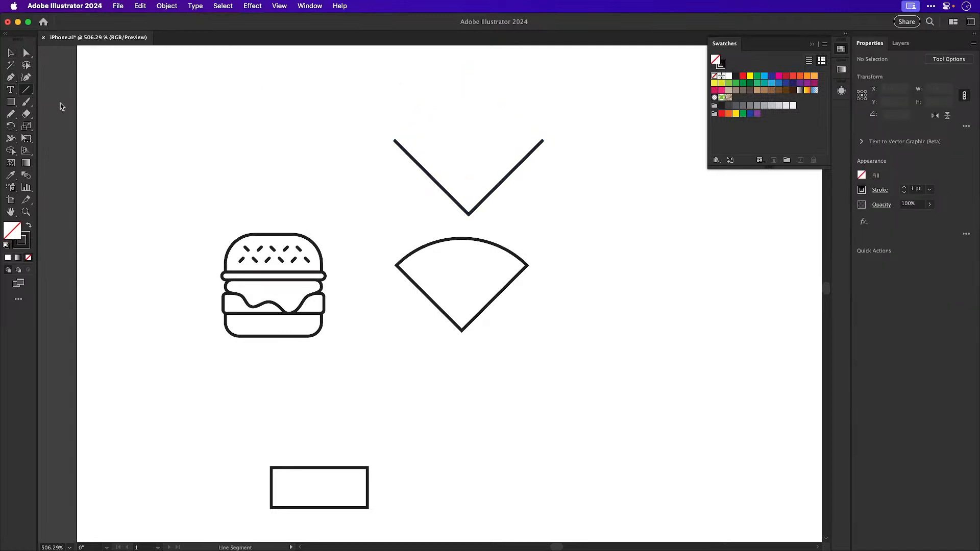
drag(28, 93, 69, 102)
drag(393, 139, 543, 140)
key(super+z)
key(v)
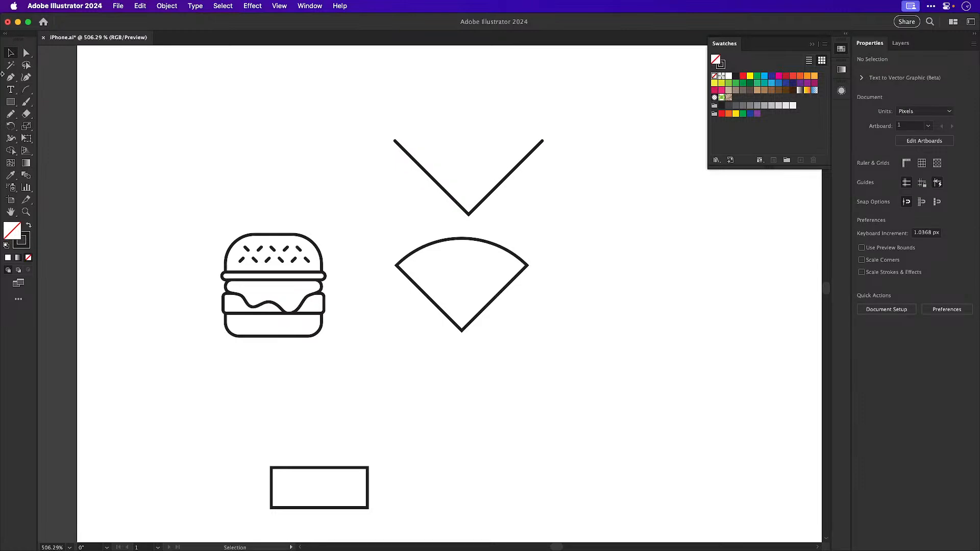
click(12, 77)
click(395, 140)
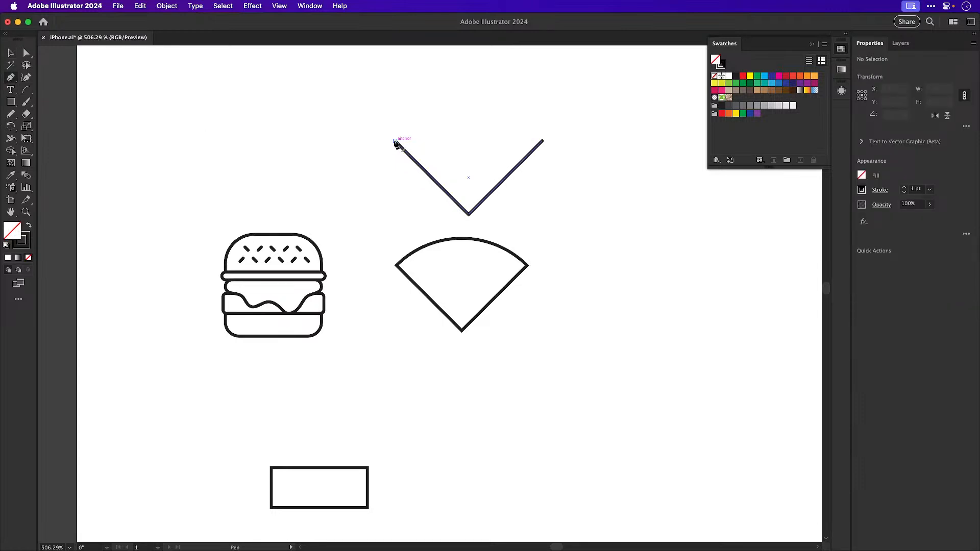
click(469, 105)
drag(468, 106, 512, 105)
key(super+z)
key(super+z)
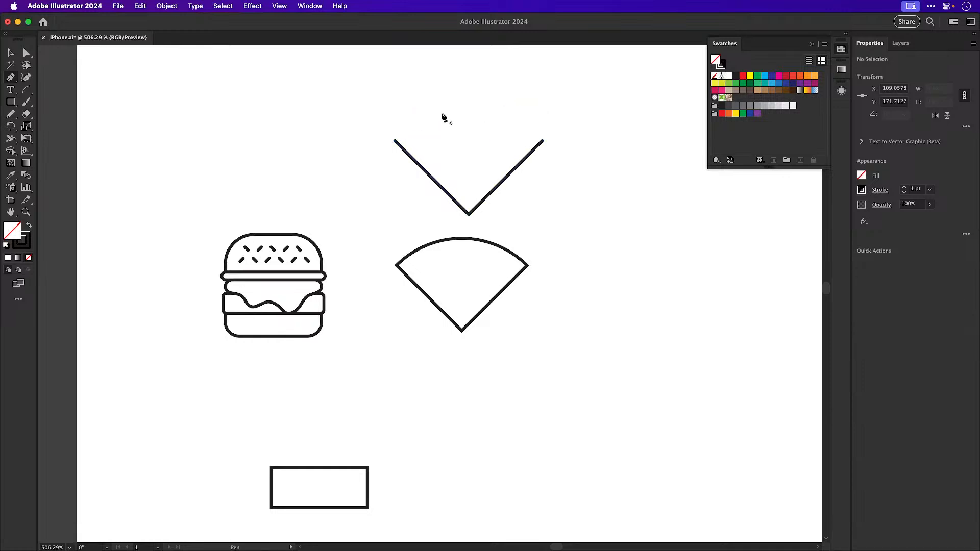
key(a)
drag(394, 141, 413, 114)
key(super+z)
Scale the V's two upper end points inward to narrow the shape to about 33 px wide
drag(349, 116, 600, 159)
key(s)
drag(599, 158, 554, 152)
key(v)
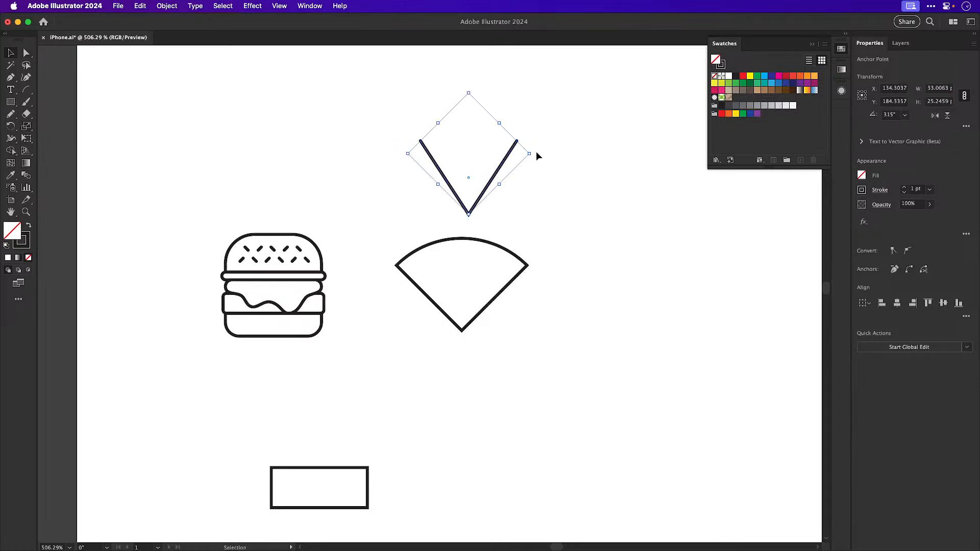
Close the top of the V with a curved Pen tool segment to form a pizza slice outline
click(10, 78)
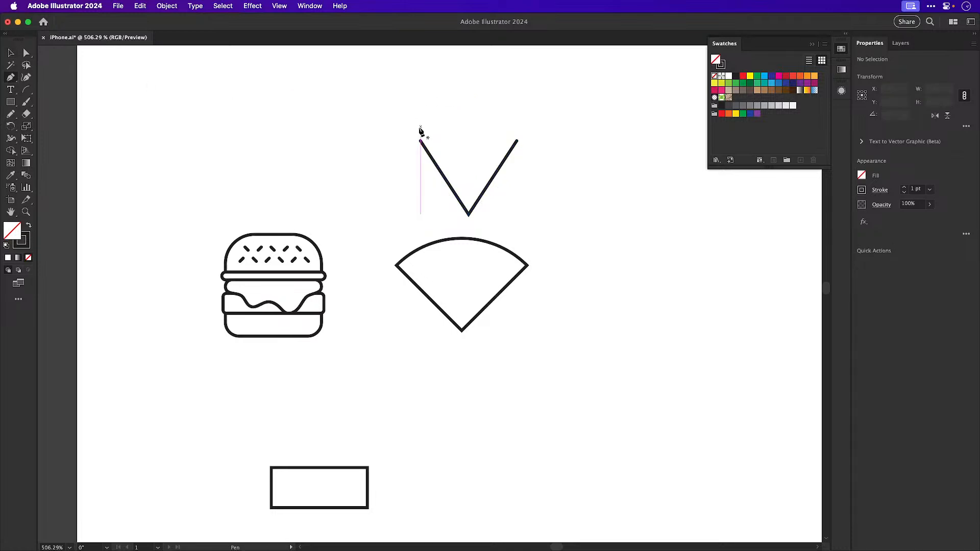
click(420, 142)
drag(516, 141, 566, 179)
key(v)
click(589, 117)
click(511, 138)
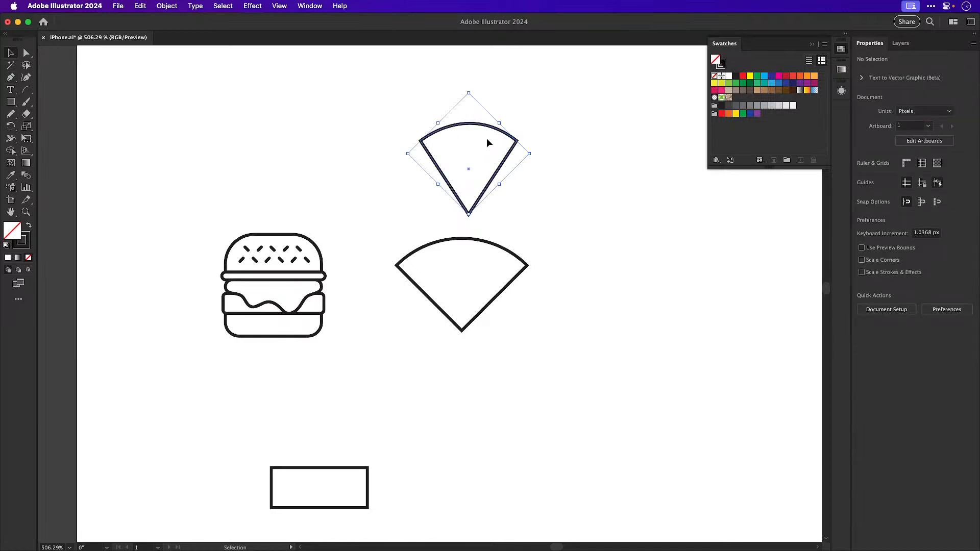
Slightly round all three corners of the pizza slice outline
key(a)
drag(431, 144, 429, 142)
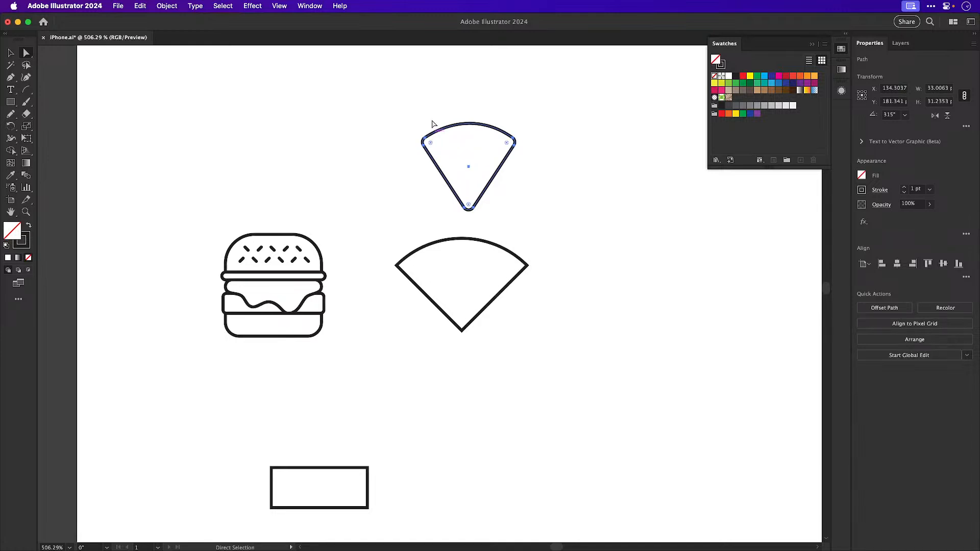
click(429, 108)
Copy the slice's top arc and place the copy lower inside the outline as the crust line
click(457, 129)
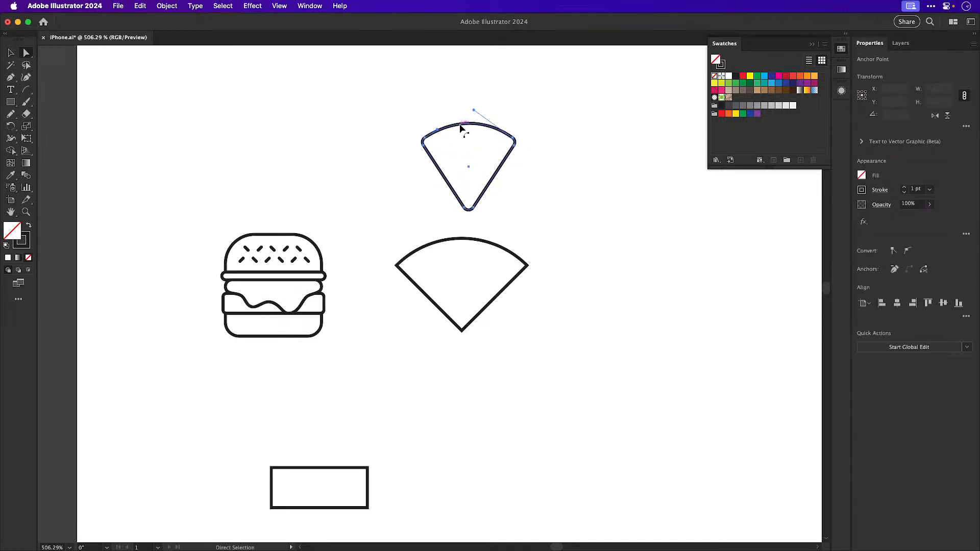
key(v)
scroll(429, 124, up, 3)
drag(471, 126, 553, 178)
key(v)
click(609, 206)
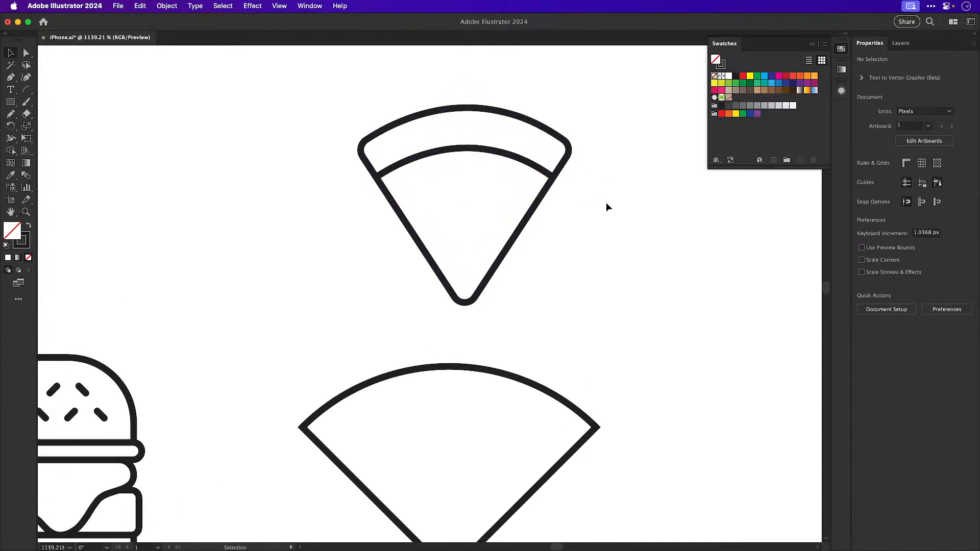
Scale the inner crust arc to about 26 px wide and align its ends with the slice's sides
scroll(583, 250, up, 5)
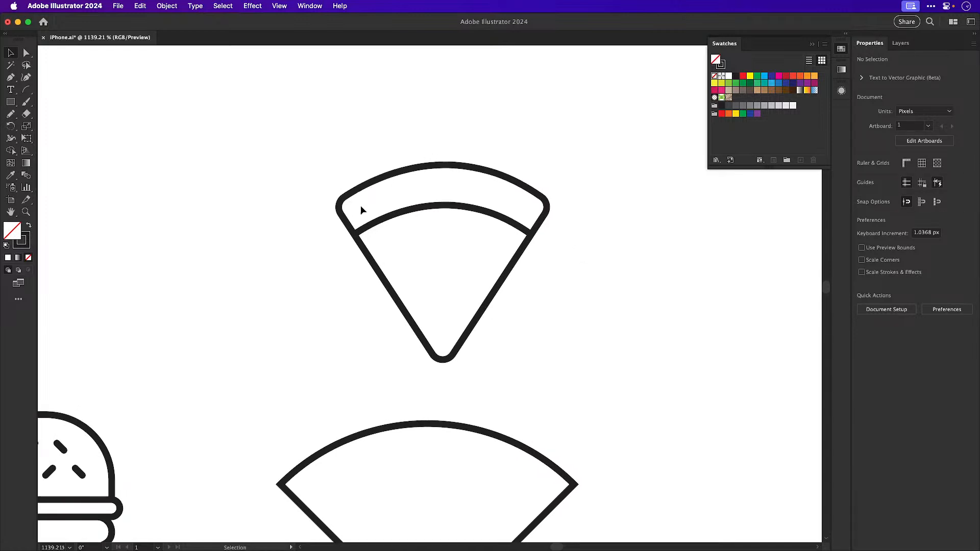
key(z)
key(v)
drag(476, 224, 568, 245)
click(561, 236)
key(s)
drag(654, 231, 644, 232)
key(v)
drag(565, 244, 577, 248)
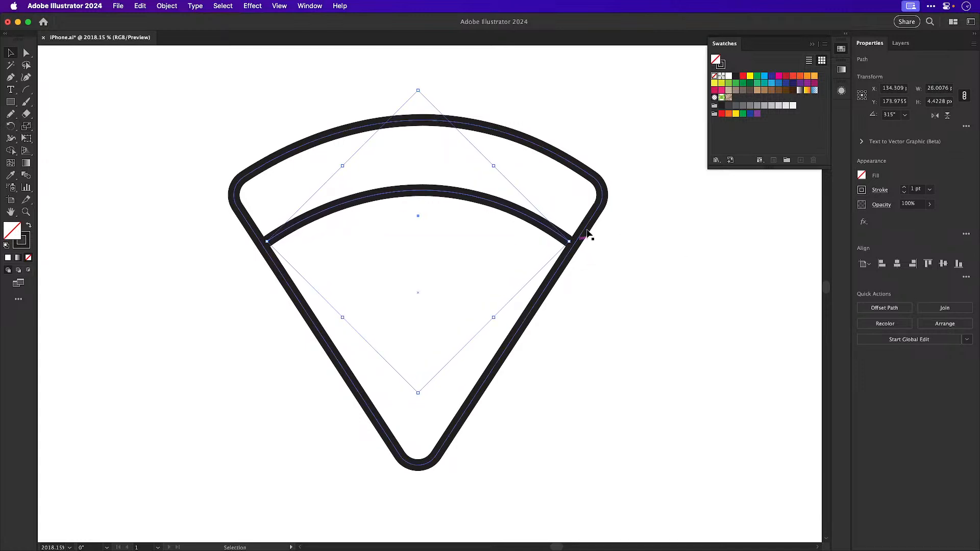
Make the inner crust arc slightly more curved by raising its direction handle
click(658, 228)
key(a)
click(424, 190)
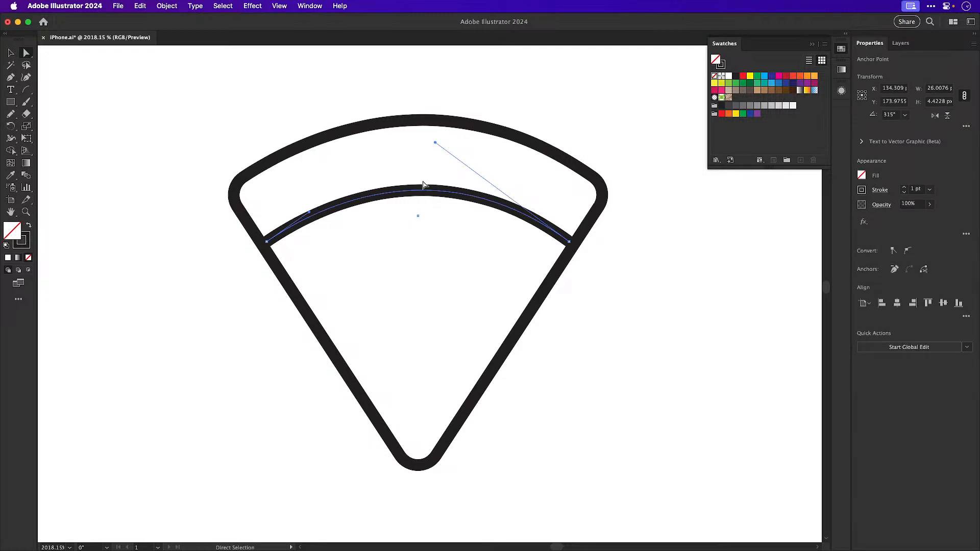
drag(435, 143, 435, 135)
click(619, 287)
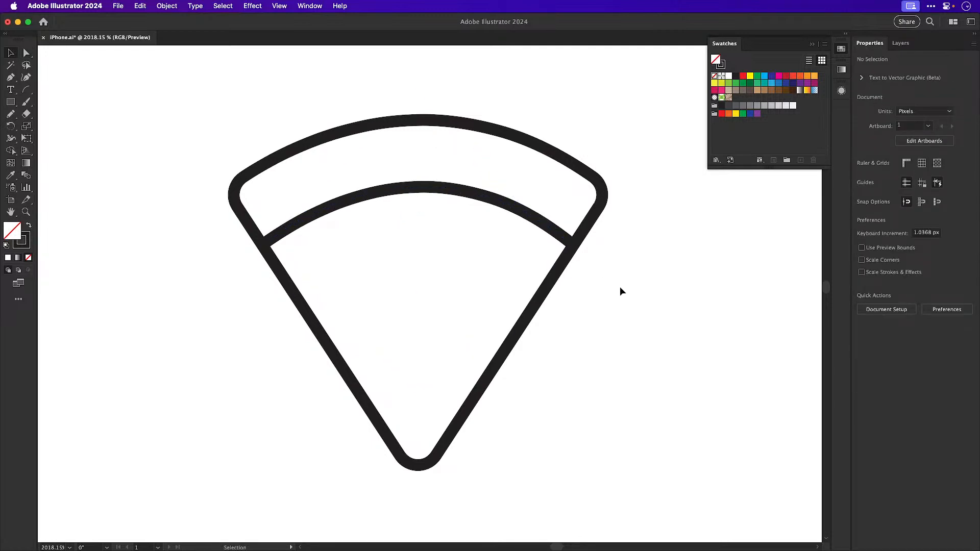
key(super+minus)
key(super+minus)
key(super+minus)
key(v)
scroll(607, 271, down, 3)
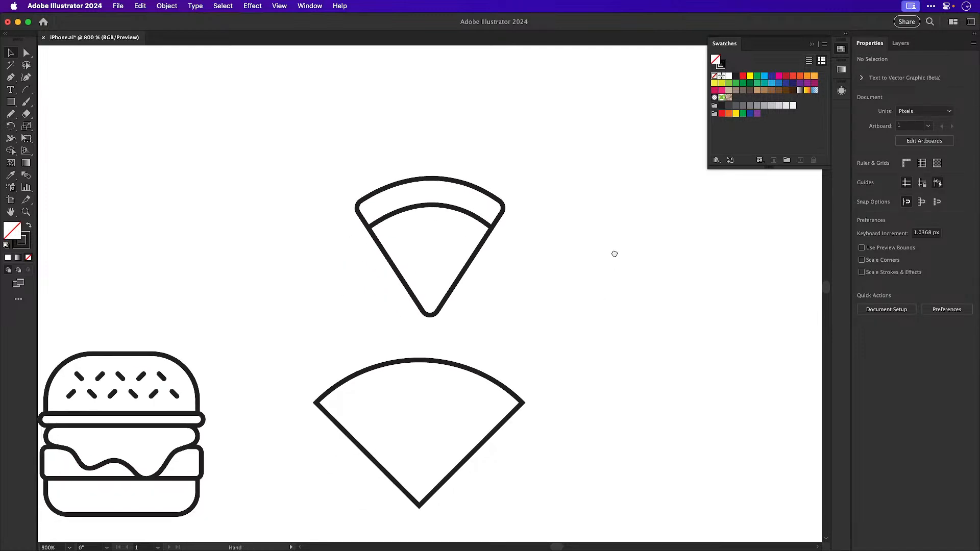
Delete the spare wedge below the pizza slice and draw three equal pepperoni circles, two overlapping the slice's sides
click(383, 351)
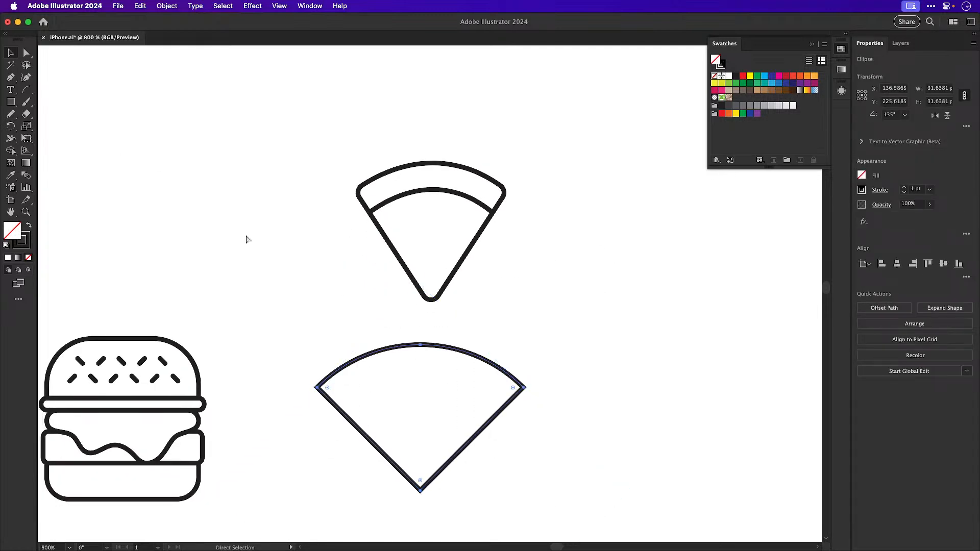
key(Delete)
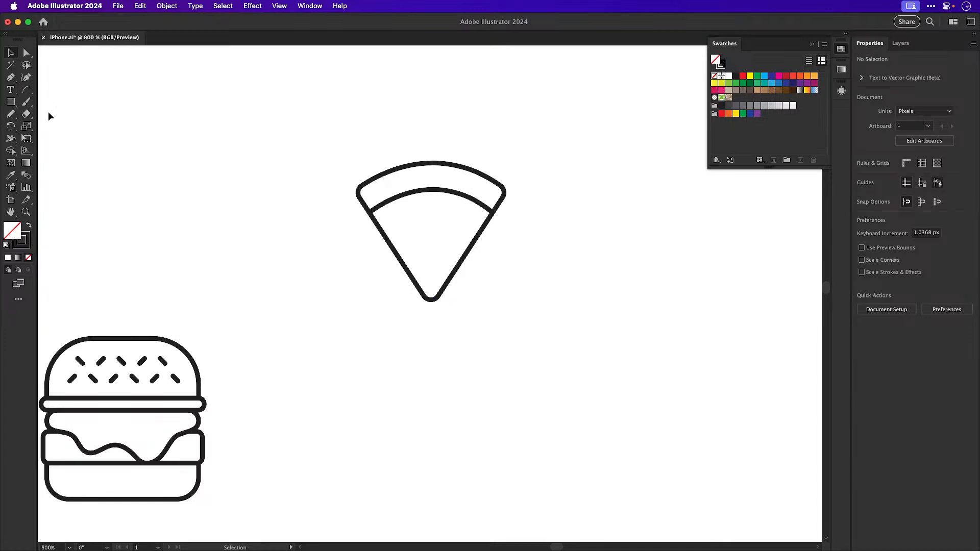
drag(10, 101, 61, 125)
mouse_move(404, 217)
mouse_down()
mouse_move(438, 250)
mouse_move(452, 233)
mouse_up()
key(v)
alt+drag(453, 233, 462, 294)
Copy the whole slice to the right as a spare and trim the original's pepperoni parts outside the outline
drag(353, 292, 488, 163)
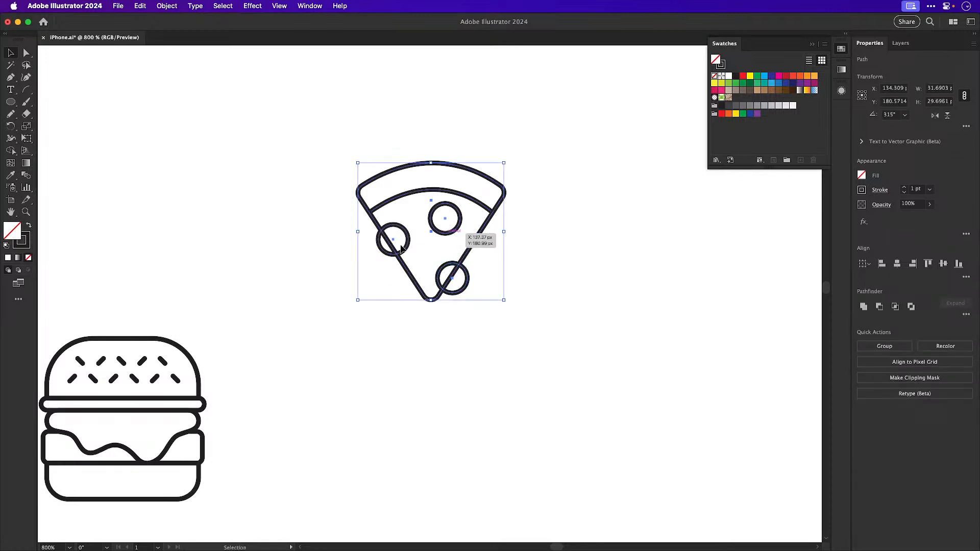
alt+shift+drag(386, 206, 561, 205)
drag(336, 143, 467, 323)
key(shift+m)
alt+drag(394, 266, 386, 246)
alt+drag(453, 318, 458, 276)
key(v)
Enlarge the trimmed pizza slice to about 35 px wide and move it down beside the burger
drag(350, 111, 485, 300)
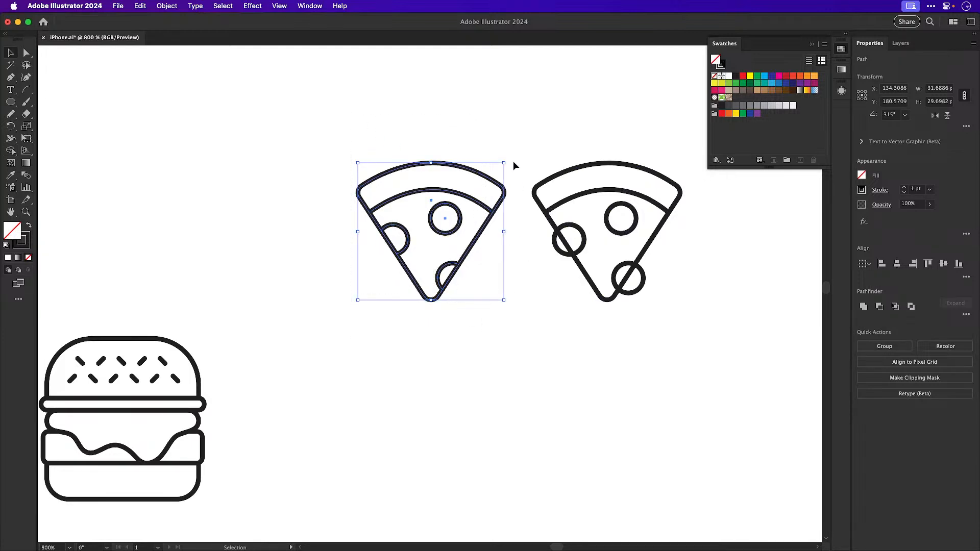
drag(503, 300, 520, 319)
drag(481, 274, 430, 461)
Try tilting the slice clockwise and redrawing its lower side with the Pencil, and undo these changes
scroll(461, 307, down, 5)
key(r)
mouse_move(534, 270)
mouse_down()
mouse_move(530, 318)
mouse_move(529, 259)
mouse_move(524, 281)
mouse_up()
key(v)
click(514, 284)
click(453, 319)
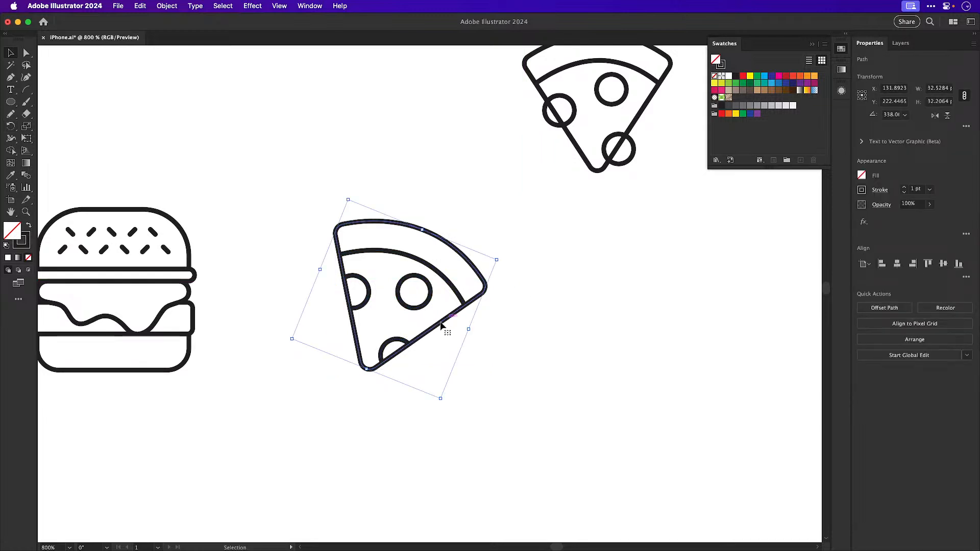
key(n)
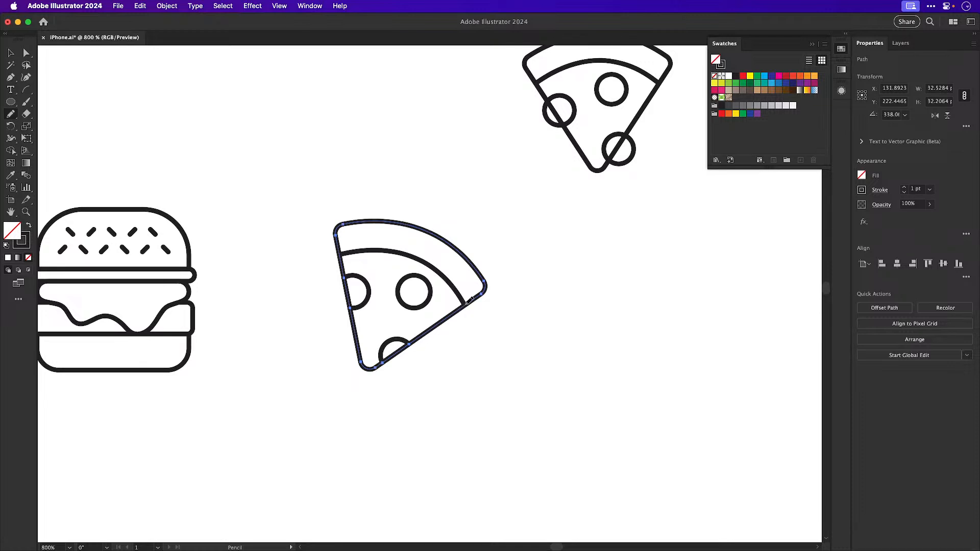
mouse_move(452, 316)
mouse_down()
mouse_move(425, 354)
mouse_move(374, 364)
mouse_up()
key(v)
click(506, 321)
key(super+z)
click(515, 297)
key(super+z)
key(super+minus)
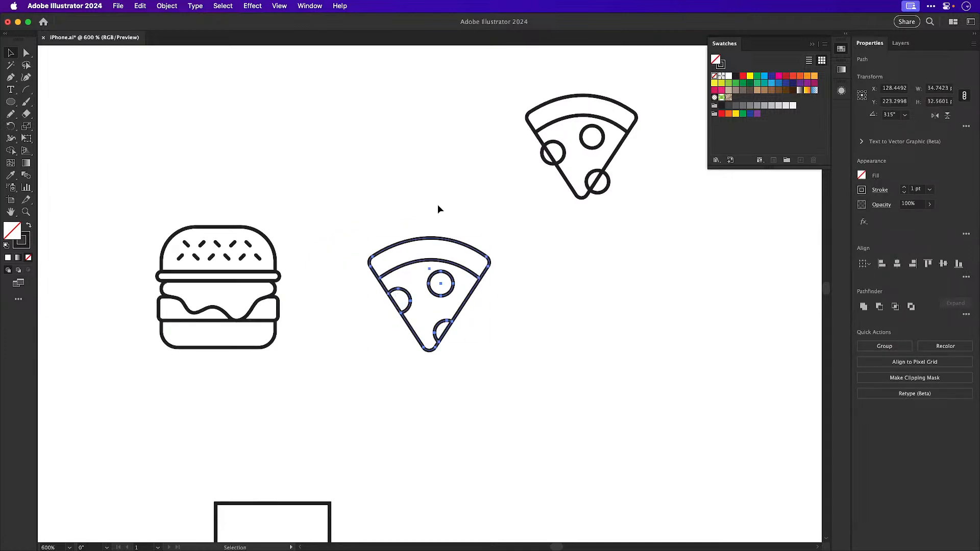
Shift the trimmed pizza slice up slightly and enlarge it to about 36.4 px wide
click(438, 210)
drag(483, 104, 572, 187)
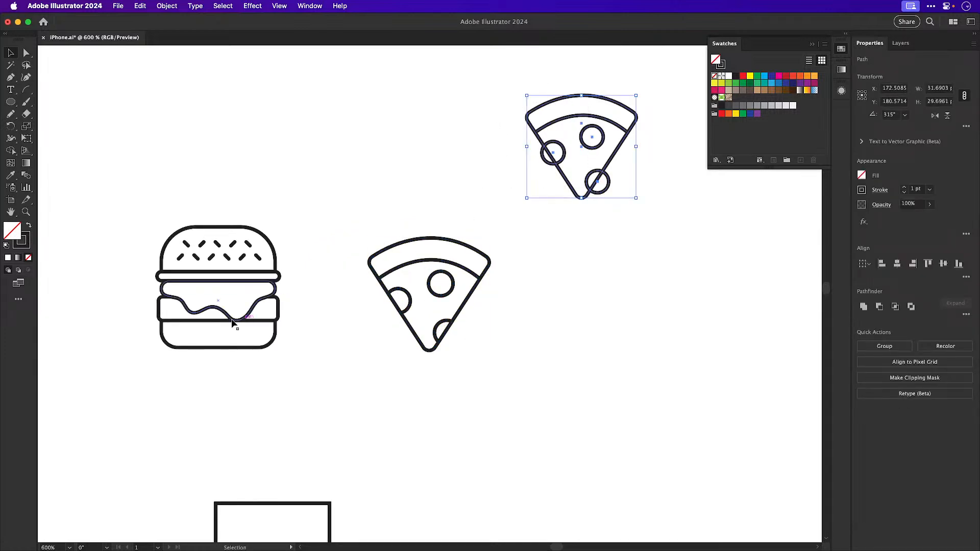
drag(359, 215, 500, 395)
drag(442, 325, 470, 293)
click(453, 179)
click(447, 157)
key(space)
drag(471, 174, 438, 175)
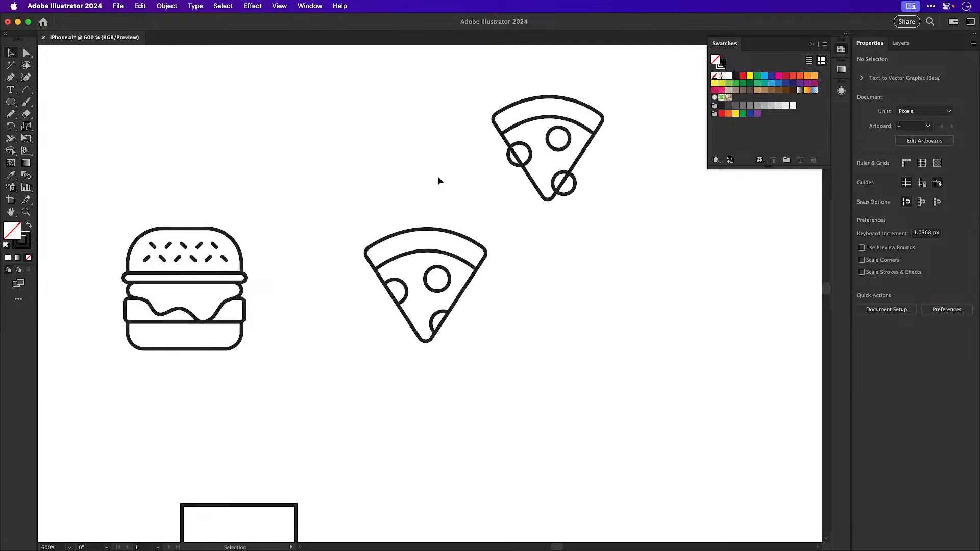
drag(365, 207, 490, 388)
drag(485, 343, 487, 342)
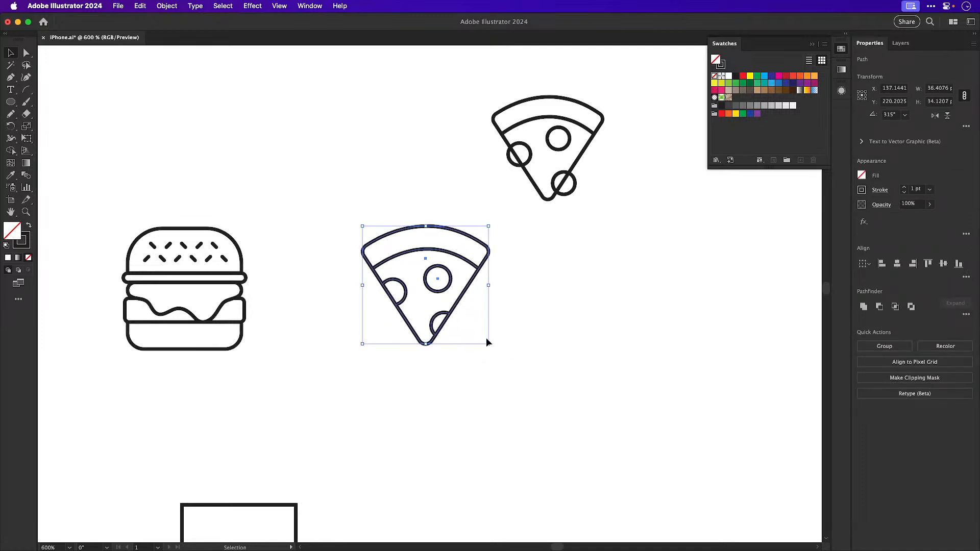
click(573, 330)
Move the untrimmed spare pizza slice to directly above the trimmed slice
scroll(562, 283, up, 2)
scroll(561, 283, right, 2)
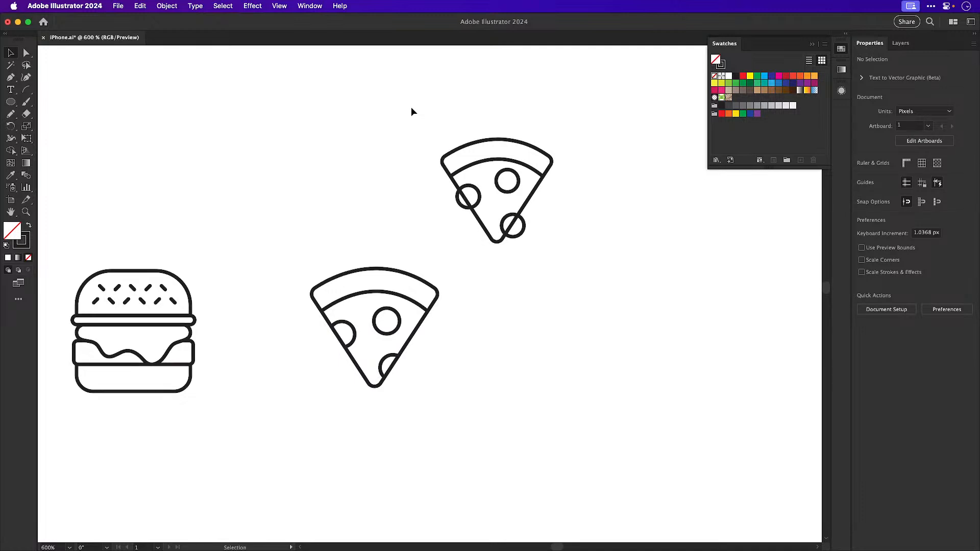
drag(413, 108, 559, 232)
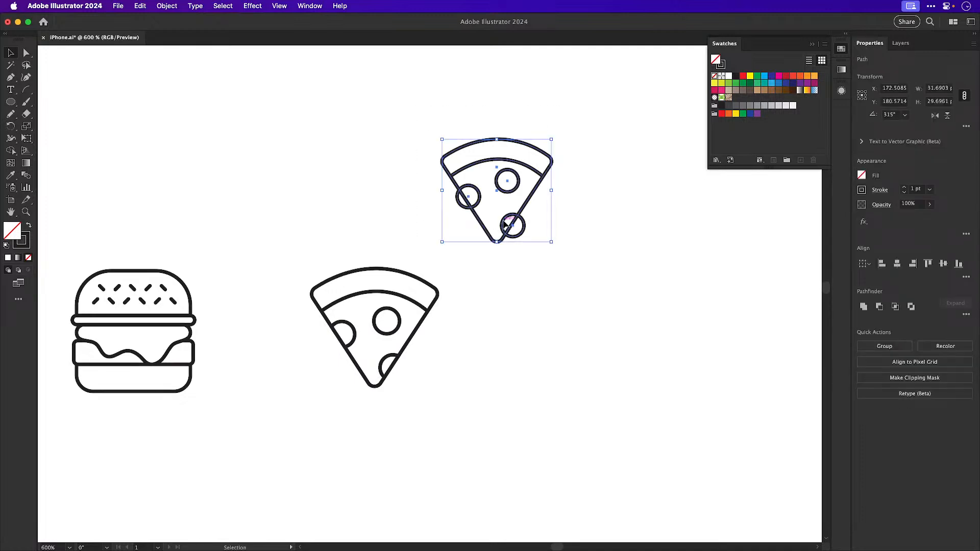
drag(503, 221, 389, 129)
drag(326, 223, 675, 221)
drag(208, 318, 759, 338)
drag(560, 335, 583, 319)
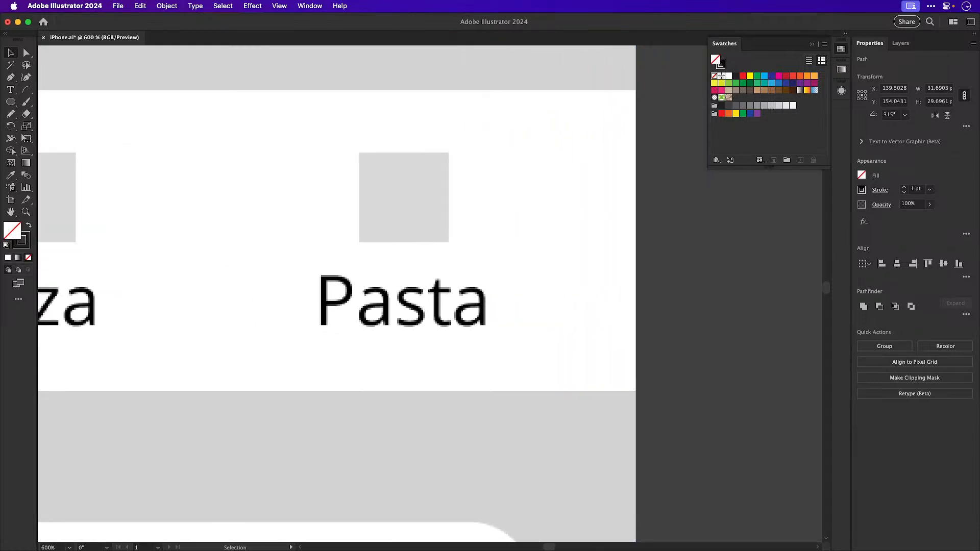
key(super+Tab)
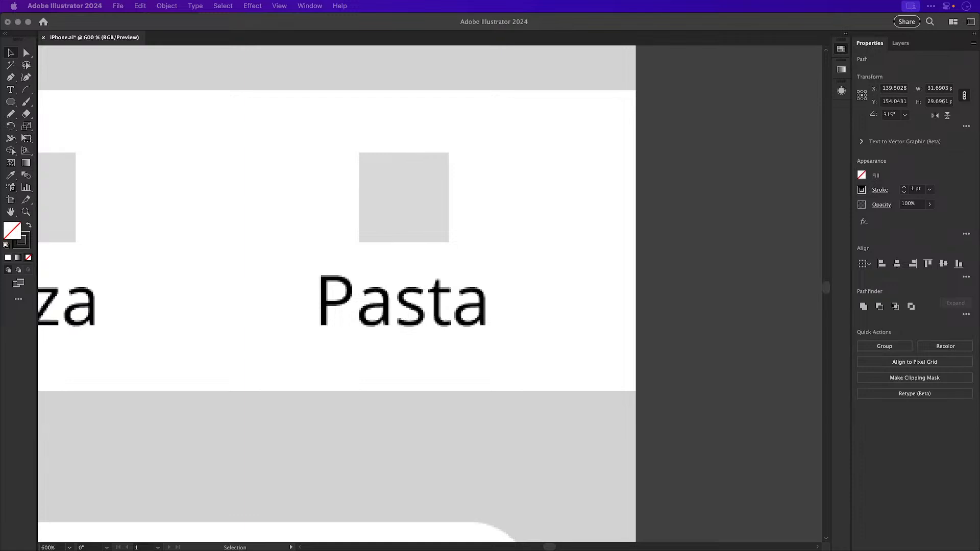
click(498, 326)
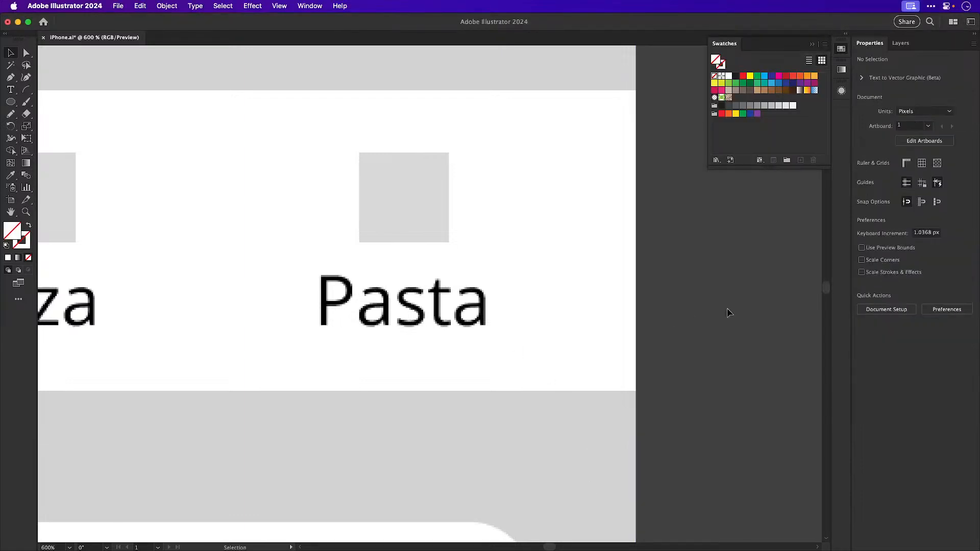
click(726, 308)
Place a copy of the whole burger icon directly above the original, level with the spare pizza slice
key(super+minus)
key(super+minus)
key(super+minus)
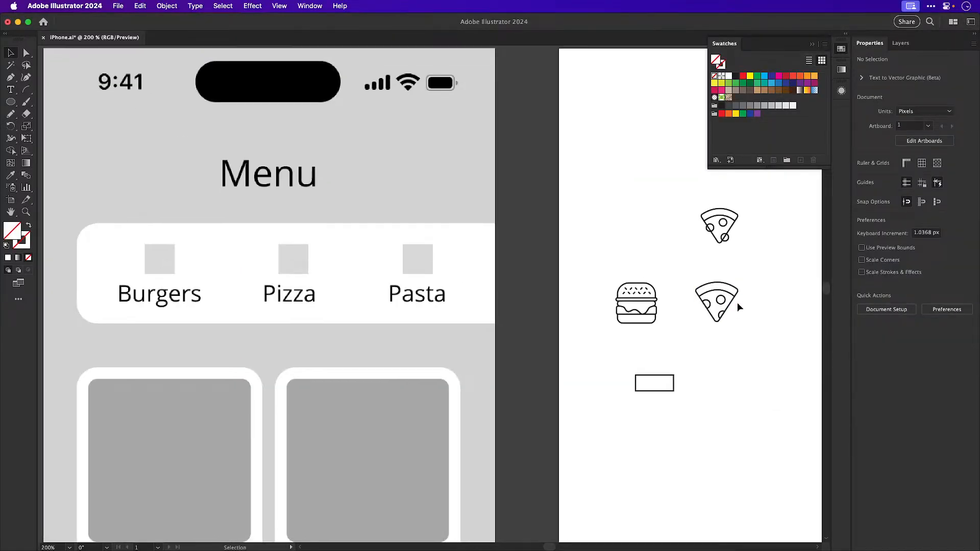
drag(693, 354, 620, 363)
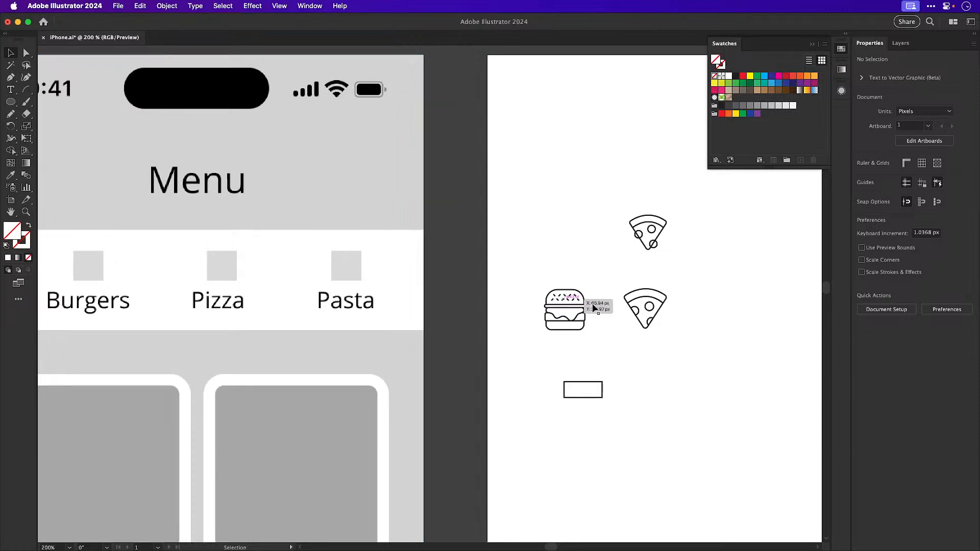
drag(650, 311, 504, 303)
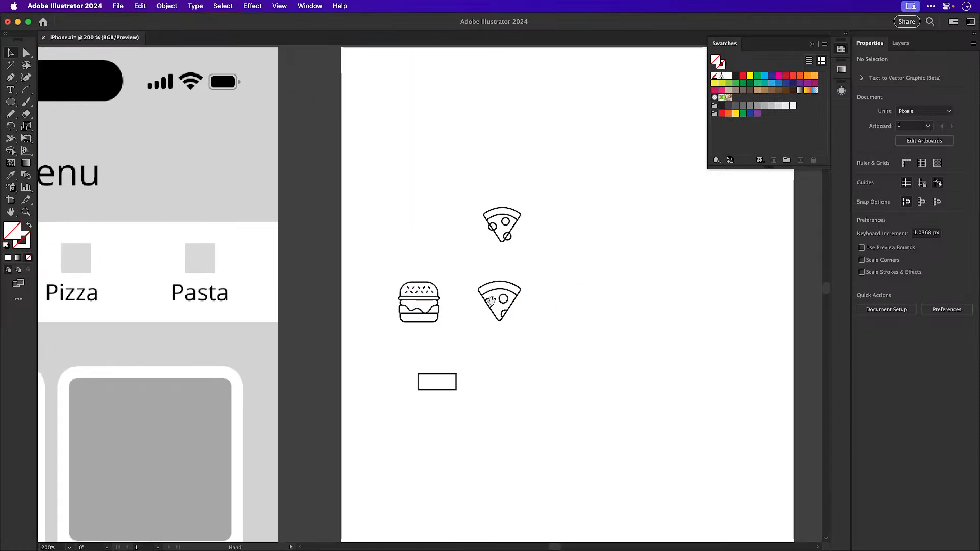
drag(387, 266, 469, 356)
drag(422, 305, 423, 227)
drag(418, 307, 472, 322)
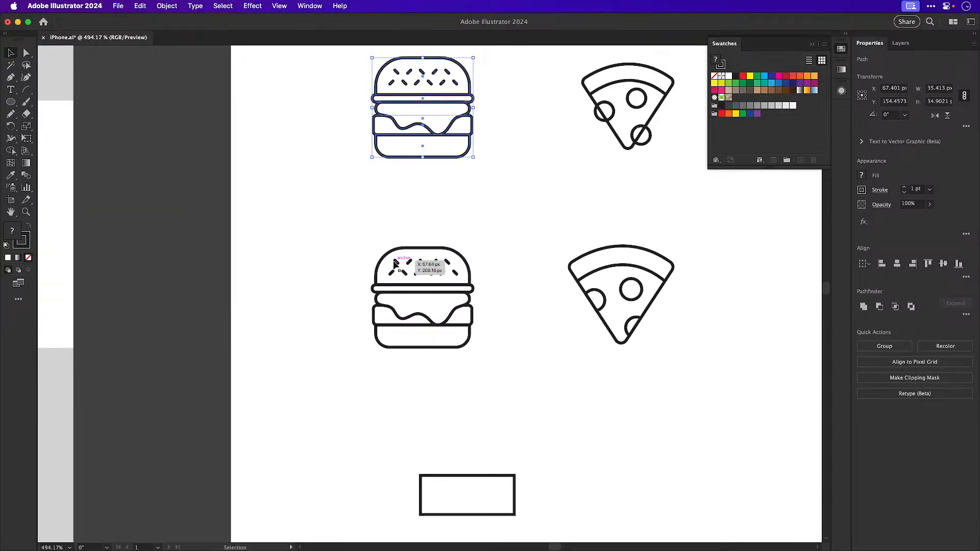
Remove all the sesame seeds from the top bun of the lower burger
click(396, 261)
key(Delete)
click(392, 272)
key(Delete)
click(404, 272)
key(super+x)
click(407, 264)
key(super+x)
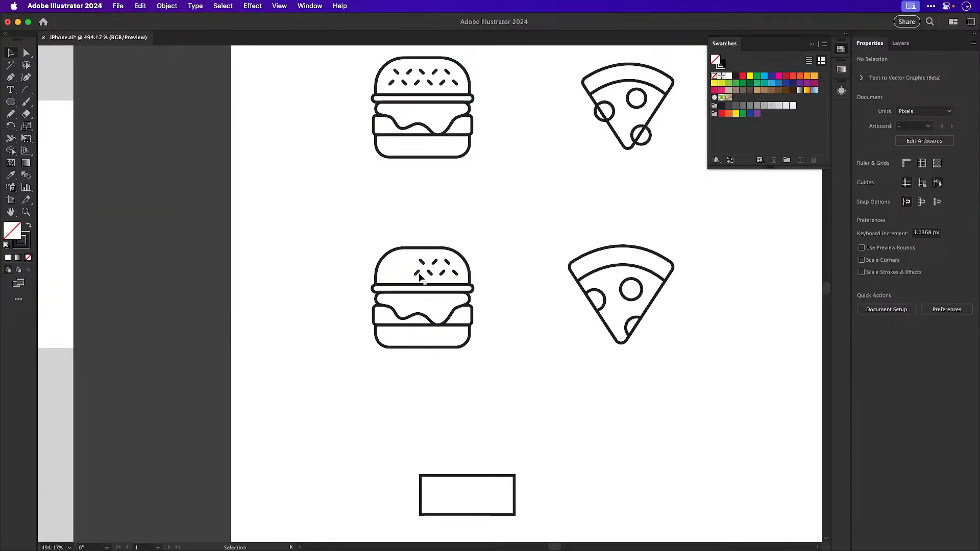
click(417, 272)
key(super+x)
click(421, 262)
key(super+x)
click(428, 274)
key(super+x)
click(433, 264)
key(super+x)
click(441, 274)
key(super+x)
click(445, 263)
key(super+x)
click(454, 273)
key(super+x)
key(super+minus)
drag(542, 300, 354, 306)
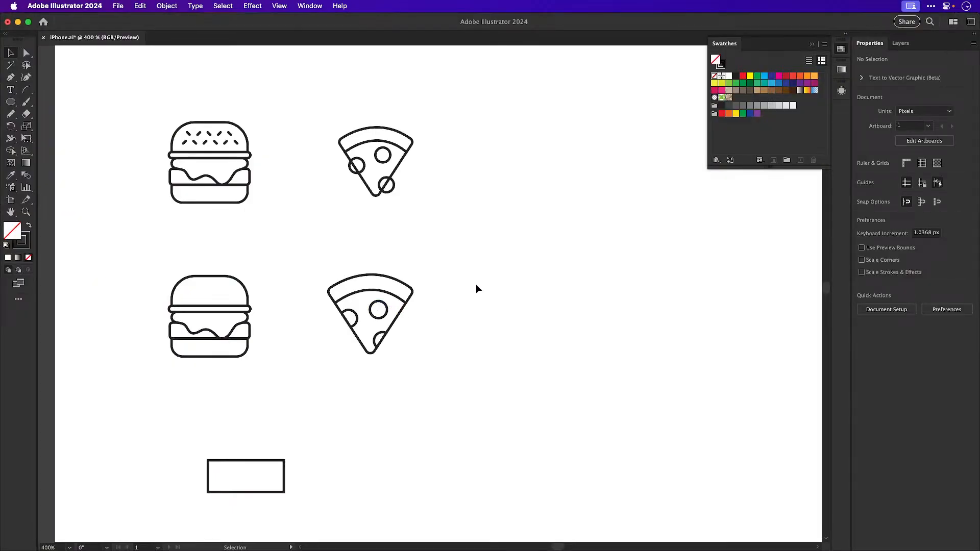
drag(418, 280, 464, 339)
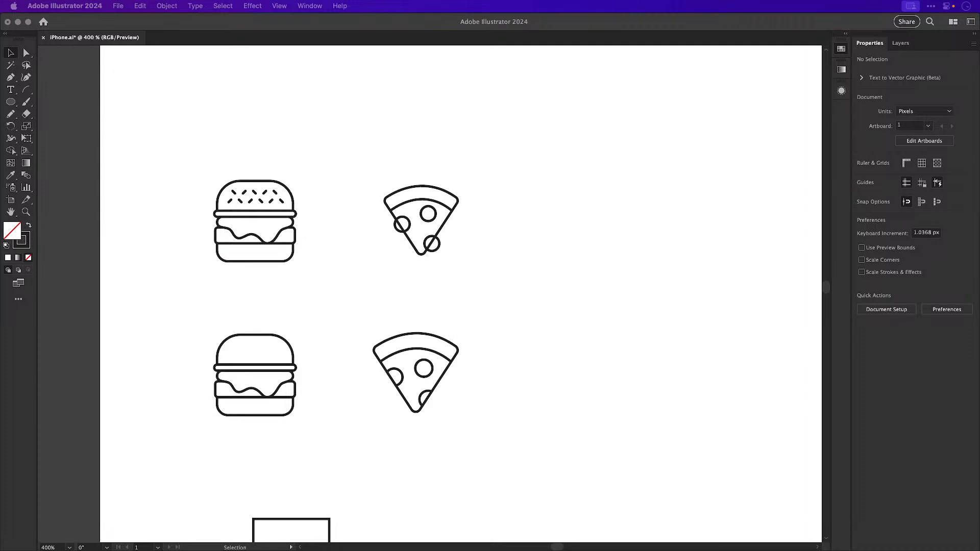
click(510, 272)
drag(313, 231, 427, 226)
Switch to Figma and change the "Pasta" category label on the menu screen to "Drinks"
key(super+Tab)
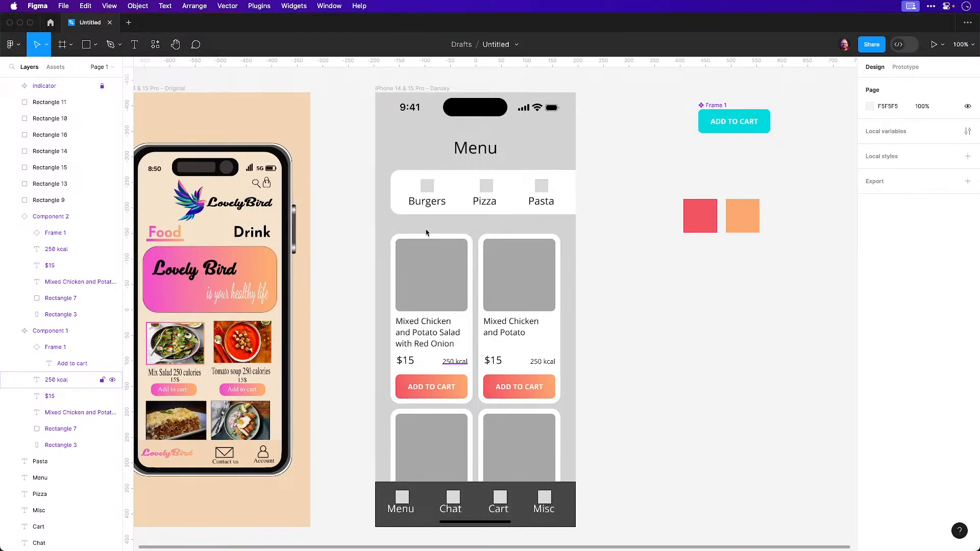
key(t)
double_click(538, 205)
text(Drinks)
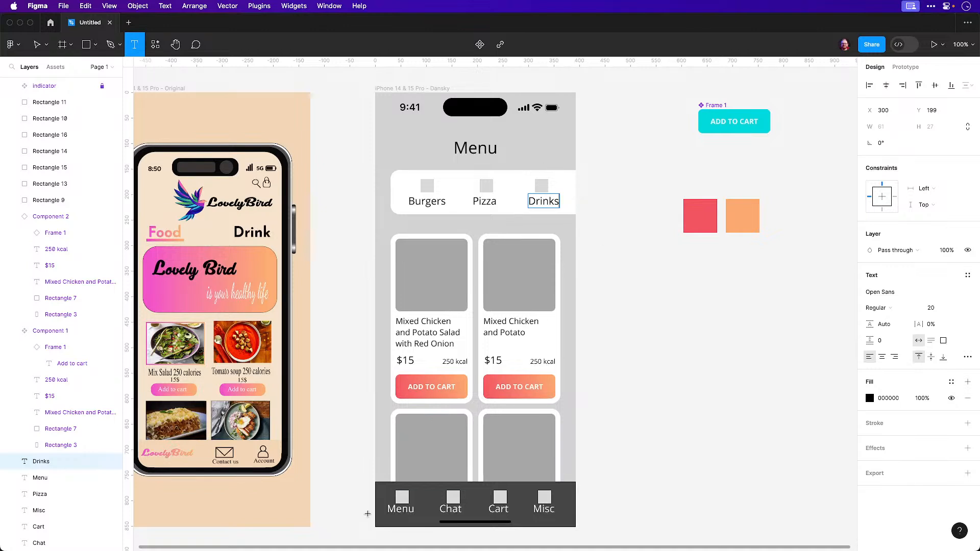
click(38, 46)
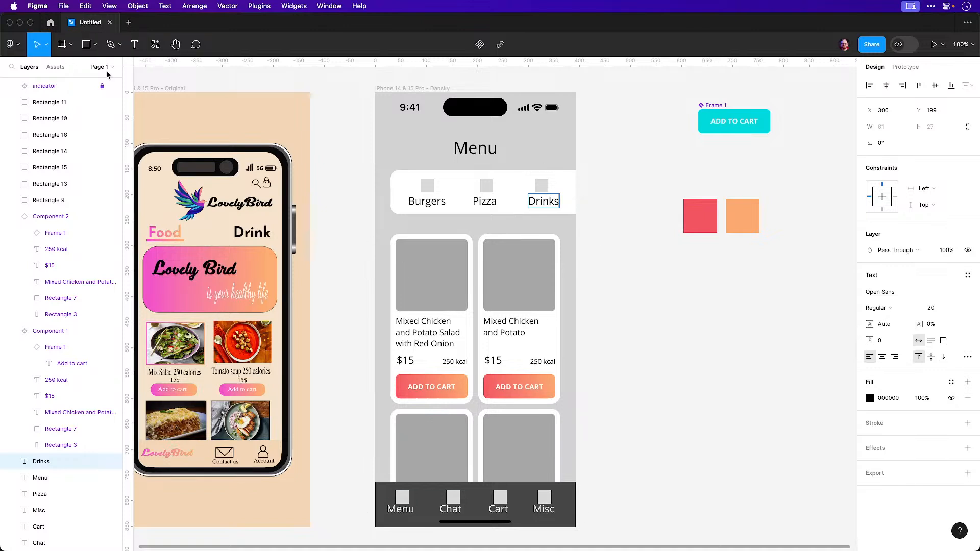
click(617, 289)
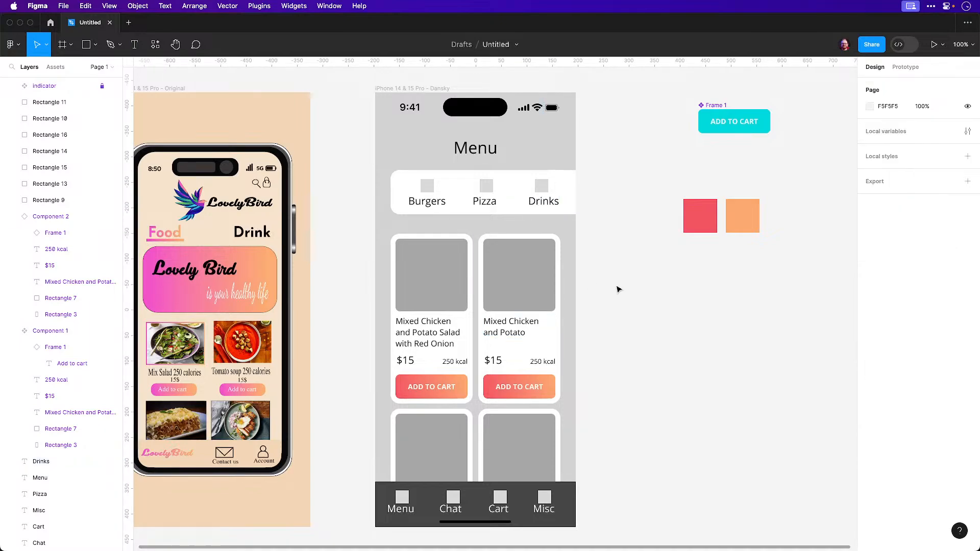
Switch to Illustrator and draw an upright rectangle about 41 px tall beside the upper pizza slice
key(super+Tab)
drag(622, 306, 412, 332)
key(p)
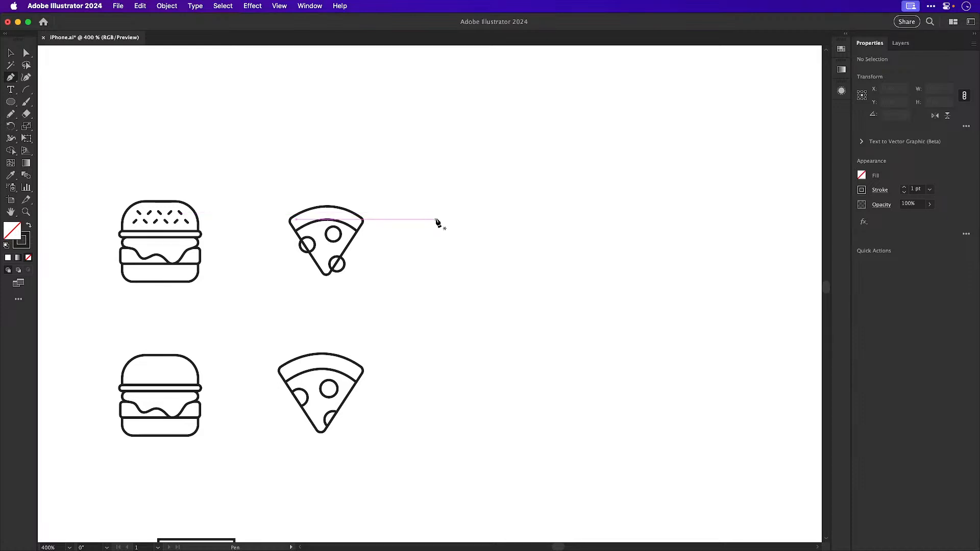
click(64, 102)
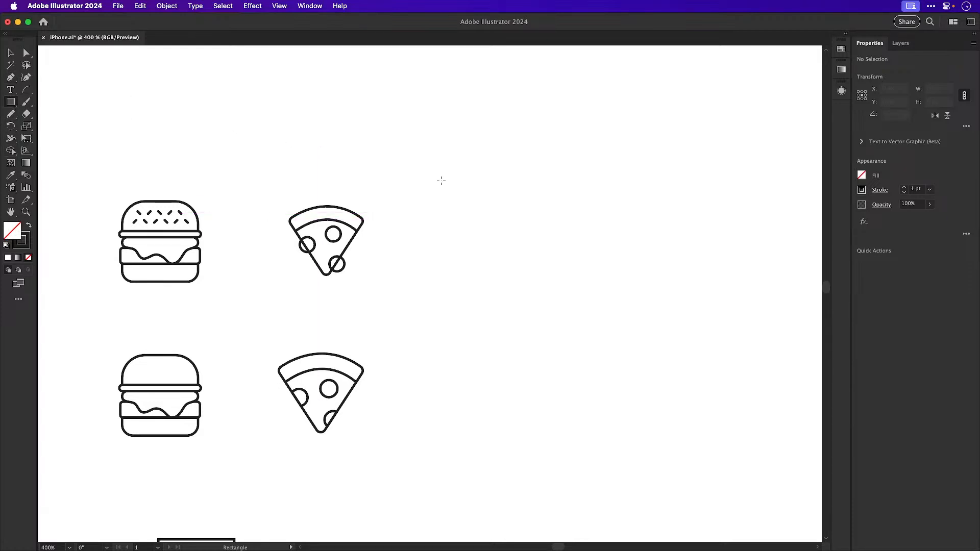
drag(464, 198, 512, 291)
Widen the rectangle's top edge to about 28 px and narrow its bottom edge to form a tapered cup
key(a)
drag(431, 177, 578, 253)
key(s)
drag(616, 250, 651, 249)
key(a)
drag(439, 323, 553, 274)
key(s)
drag(615, 277, 592, 273)
key(super+shift+a)
key(a)
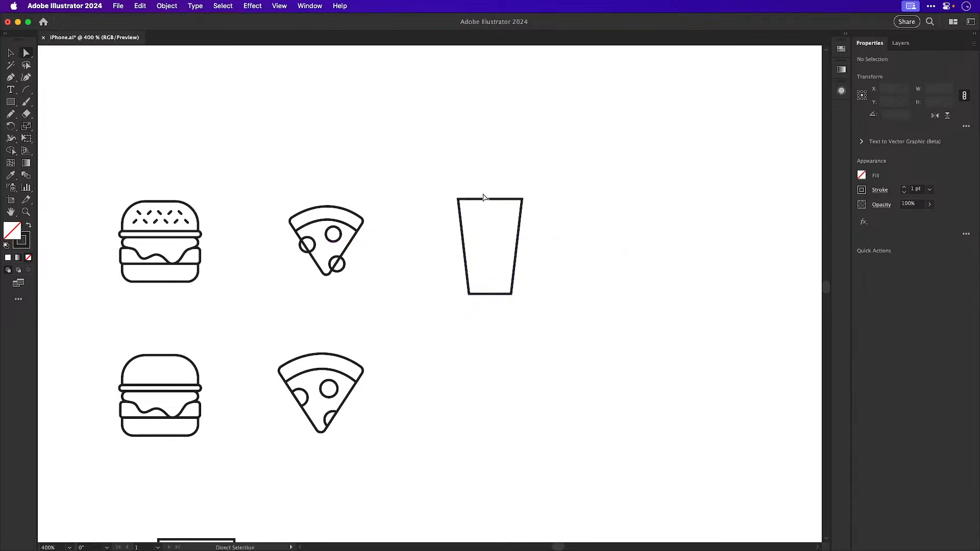
Draw a small square overlapping the cup's top edge and centre the two shapes horizontally
key(c)
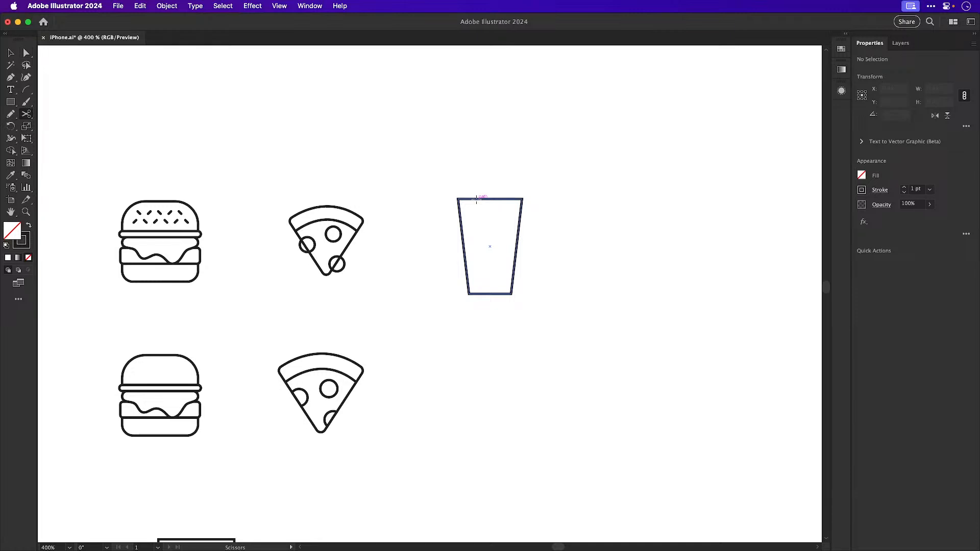
click(10, 102)
drag(471, 171, 507, 207)
key(v)
drag(431, 160, 530, 308)
click(897, 263)
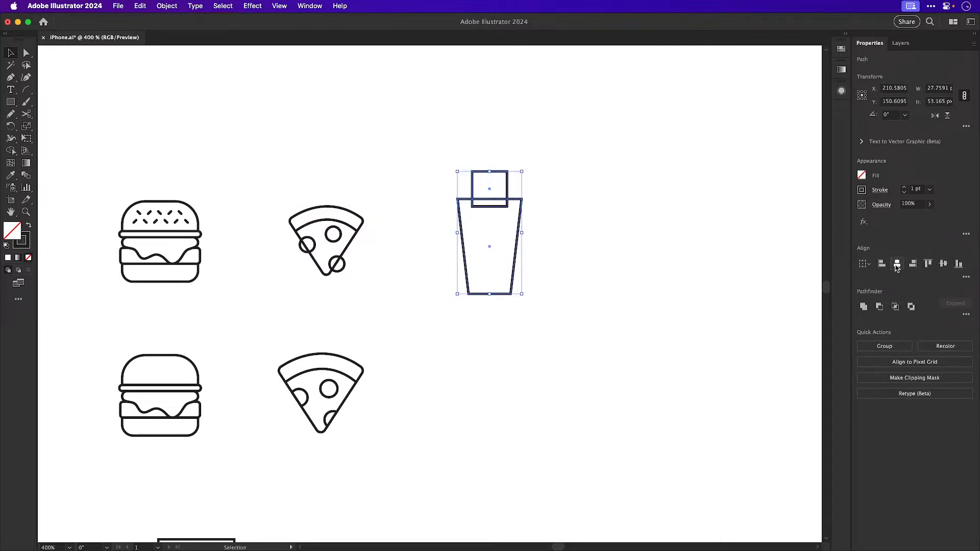
Use Shape Builder to remove the square and cut a gap in the middle of the cup's top edge
key(shift+m)
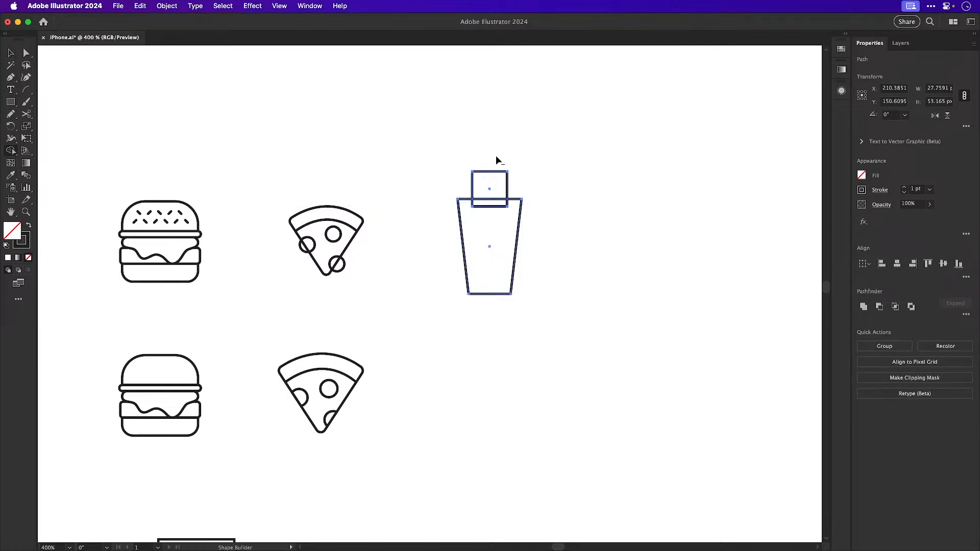
drag(497, 155, 489, 228)
key(super+z)
drag(488, 193, 568, 260)
alt+click(497, 183)
Slightly round all four corners of the cup outline
key(z)
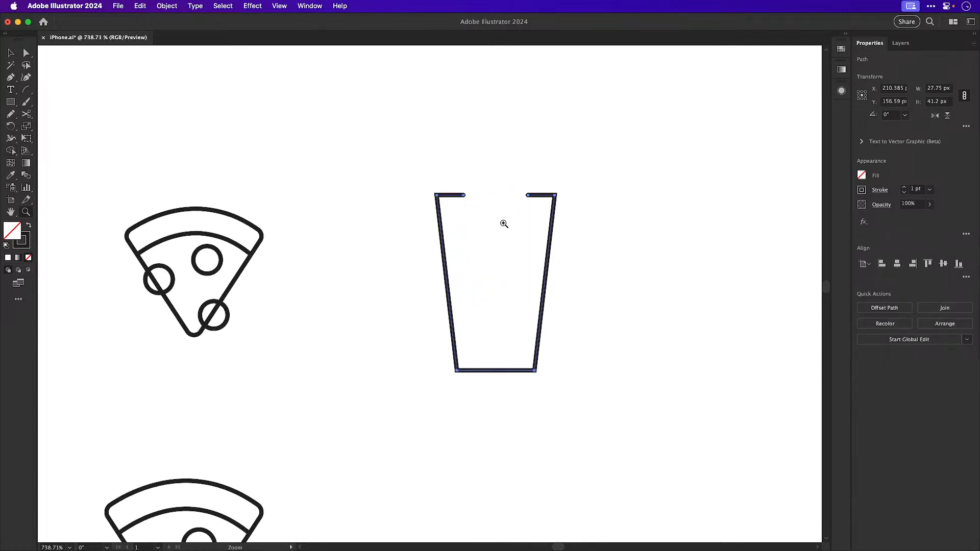
key(v)
click(632, 200)
click(554, 208)
key(a)
drag(442, 203, 445, 206)
key(v)
click(651, 247)
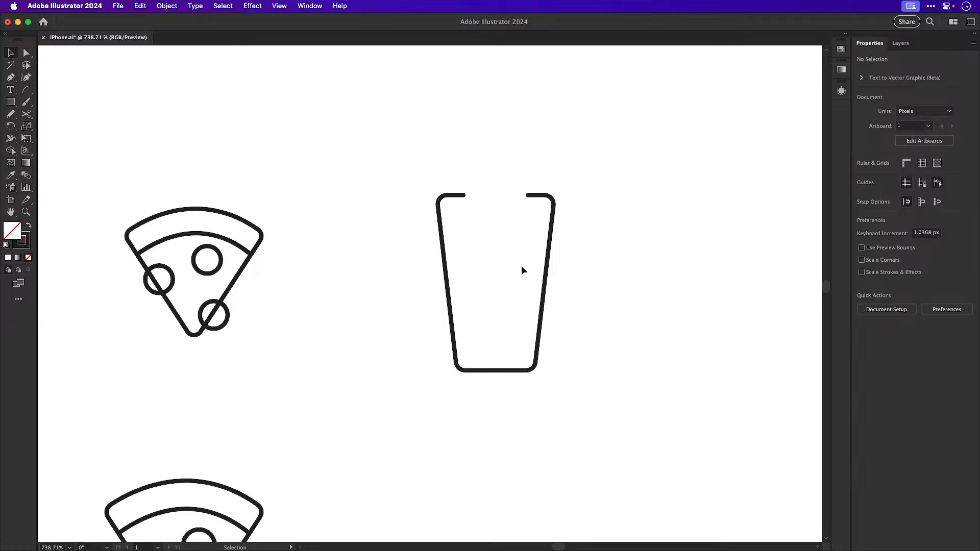
Copy the cup's right side segment into the top gap as a slanted straw and lengthen it to about 44 px high
click(547, 297)
key(a)
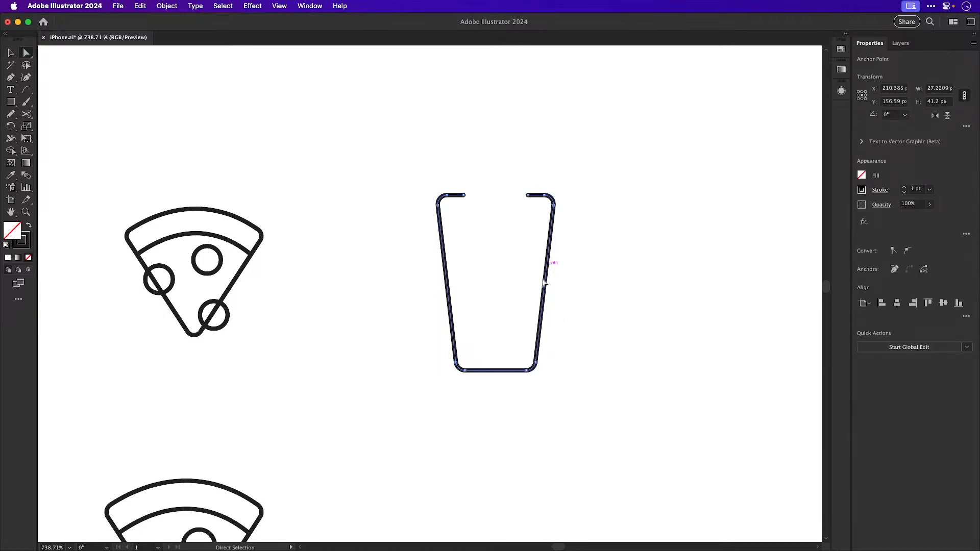
key(v)
key(super+f)
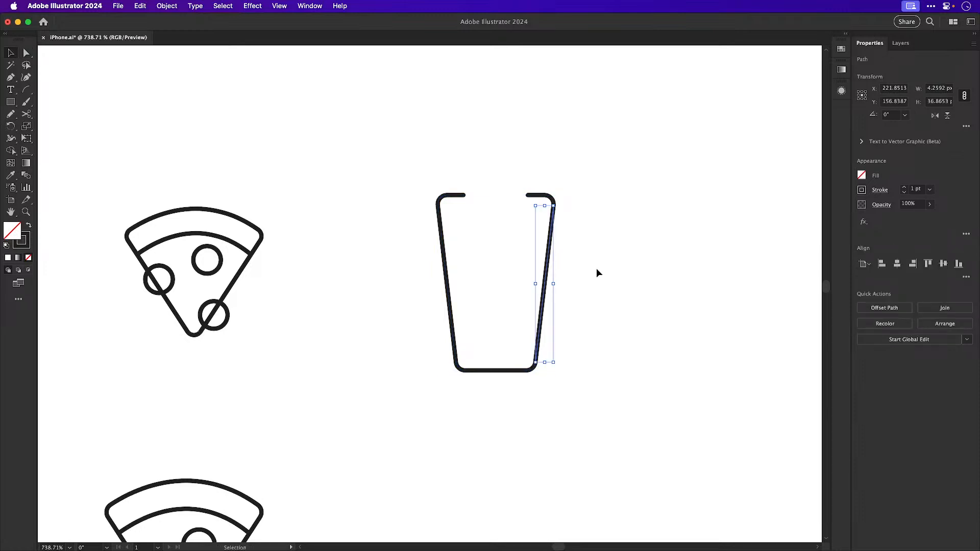
click(596, 268)
drag(546, 265, 507, 245)
drag(516, 183, 518, 151)
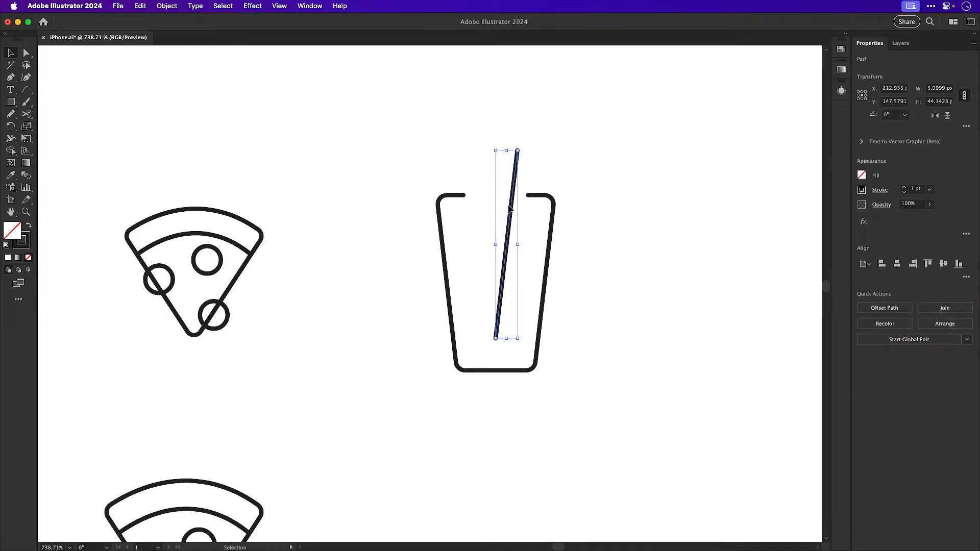
Draw a short horizontal liquid line with the Pen tool from the cup's left side, ending just before the straw
click(10, 77)
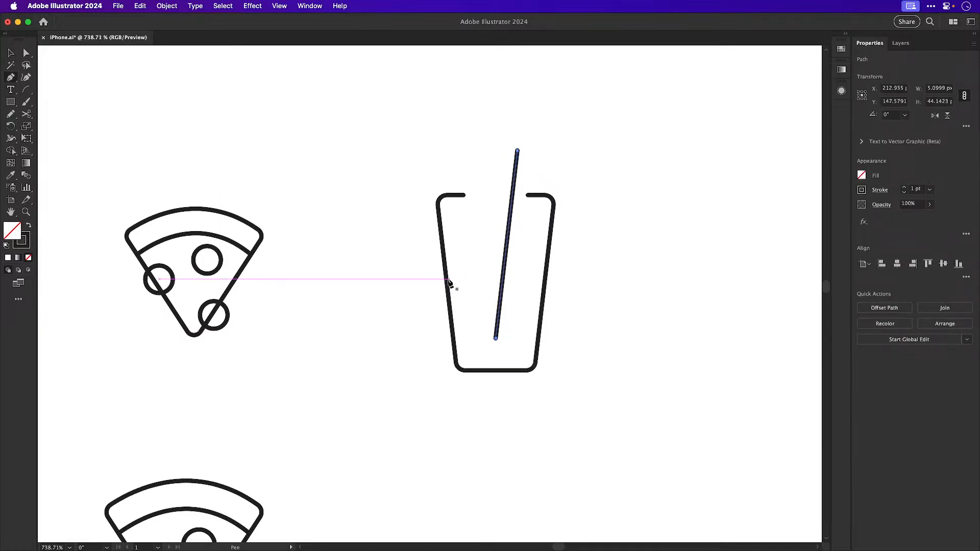
click(446, 279)
key(super+z)
click(443, 253)
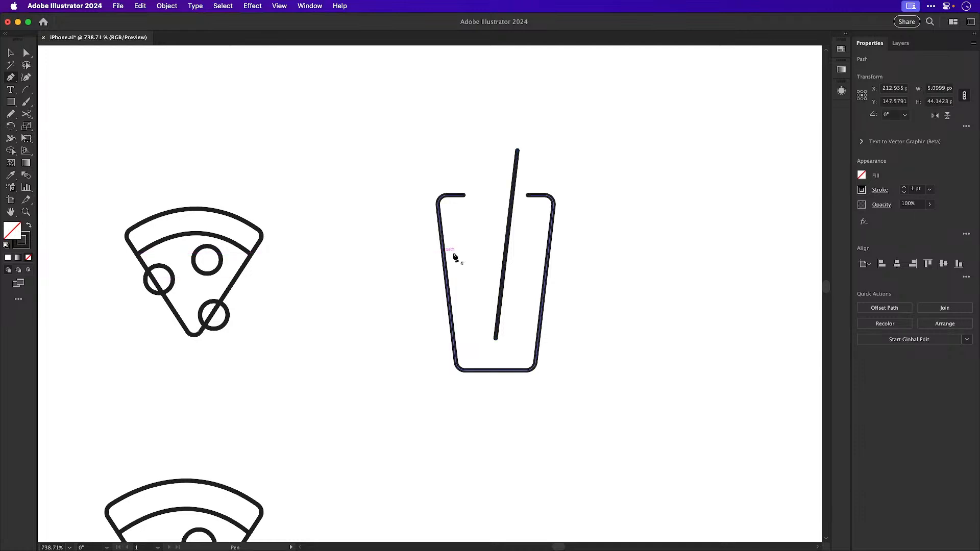
click(489, 253)
key(Escape)
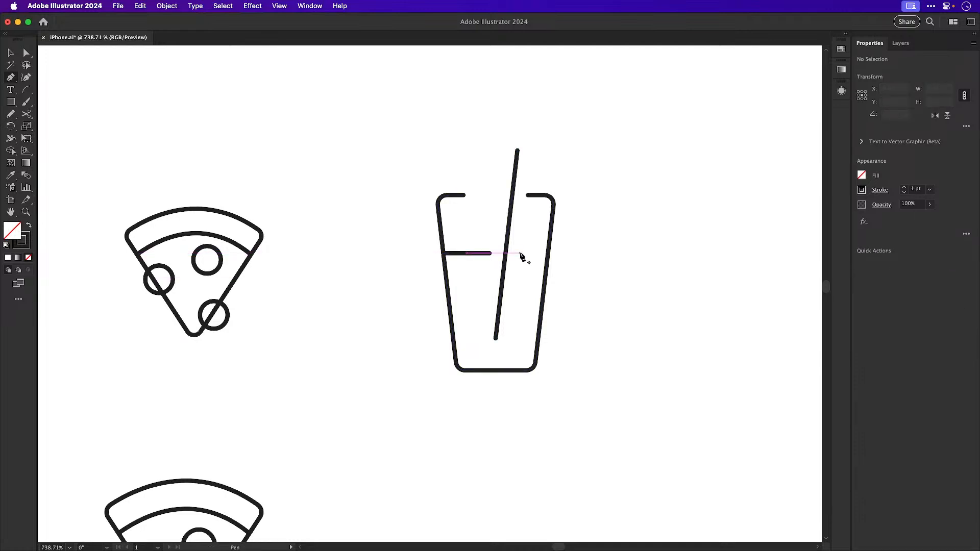
Add a shorter horizontal liquid line at the same height between the straw and the cup's right side
key(v)
drag(490, 253, 547, 254)
key(a)
click(593, 282)
key(super+minus)
key(super+minus)
key(super+minus)
key(v)
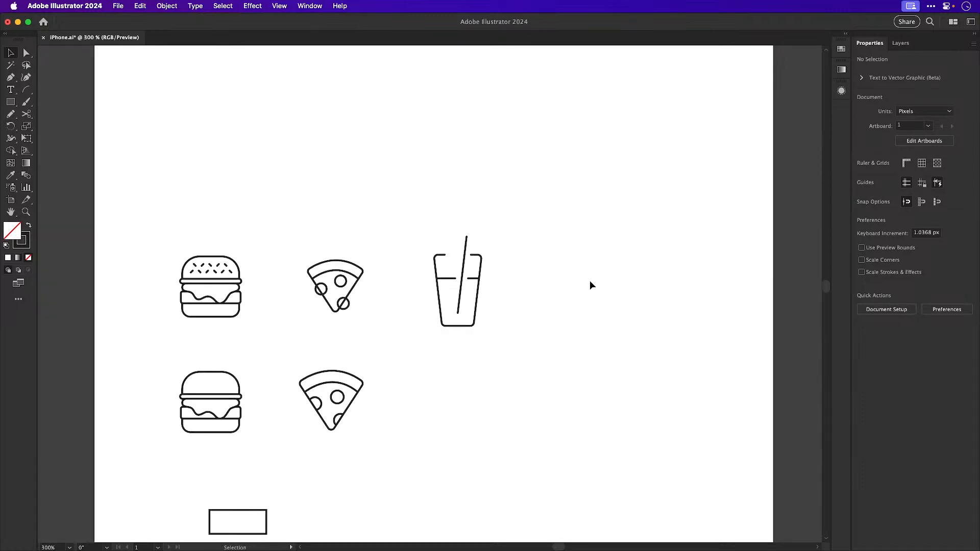
Select the whole drinks cup with its straw and scale it down slightly
drag(405, 248, 456, 337)
drag(482, 235, 479, 240)
click(372, 323)
Duplicate the cup icon into the row below, beside the lower pizza slice, and scale the copy to about 24.5 × 46.5 px
click(480, 313)
drag(459, 301, 453, 413)
drag(428, 432, 470, 371)
drag(517, 291, 510, 300)
click(446, 362)
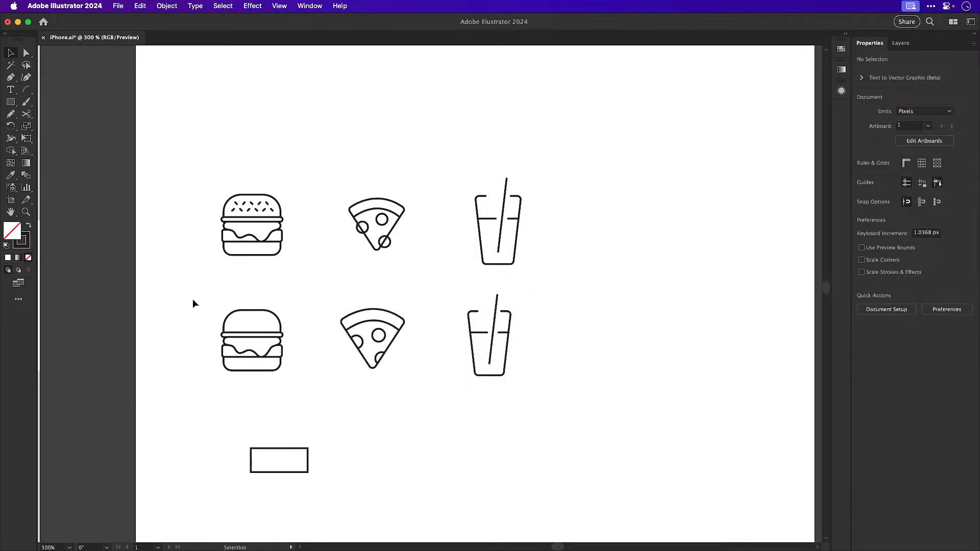
Enlarge the lower pizza slice slightly and shift the lower cup so its base lines up with the lower burger's base
drag(311, 302, 408, 372)
drag(441, 407, 530, 280)
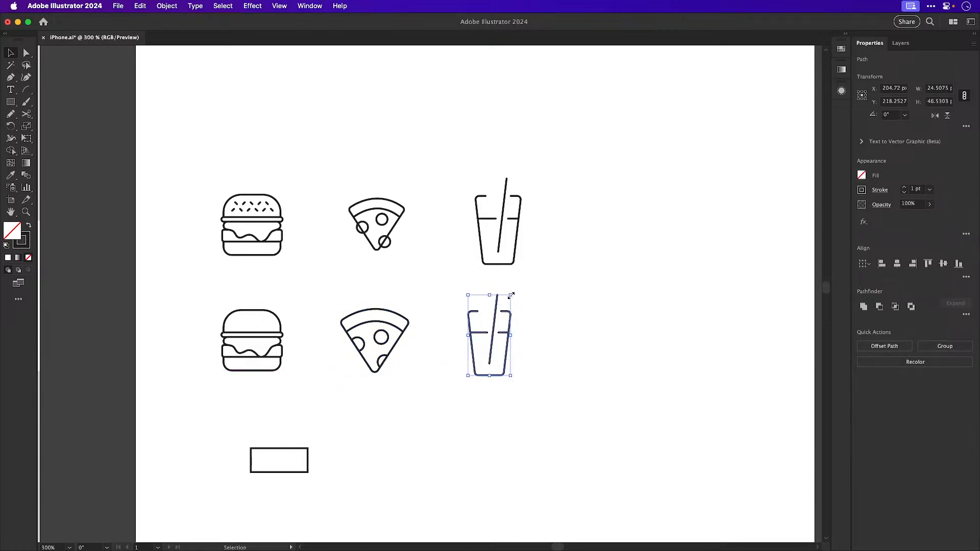
key(a)
key(v)
click(531, 326)
click(489, 355)
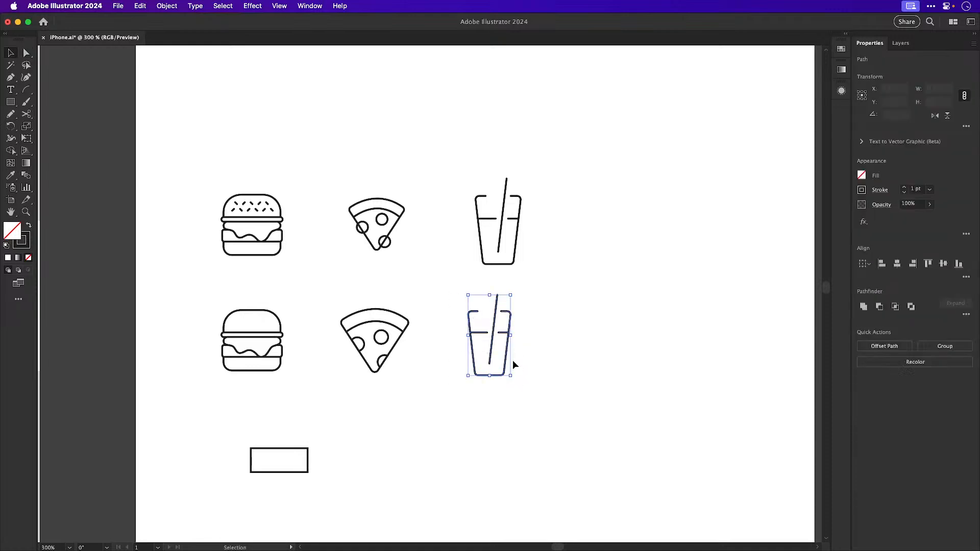
drag(508, 332, 514, 329)
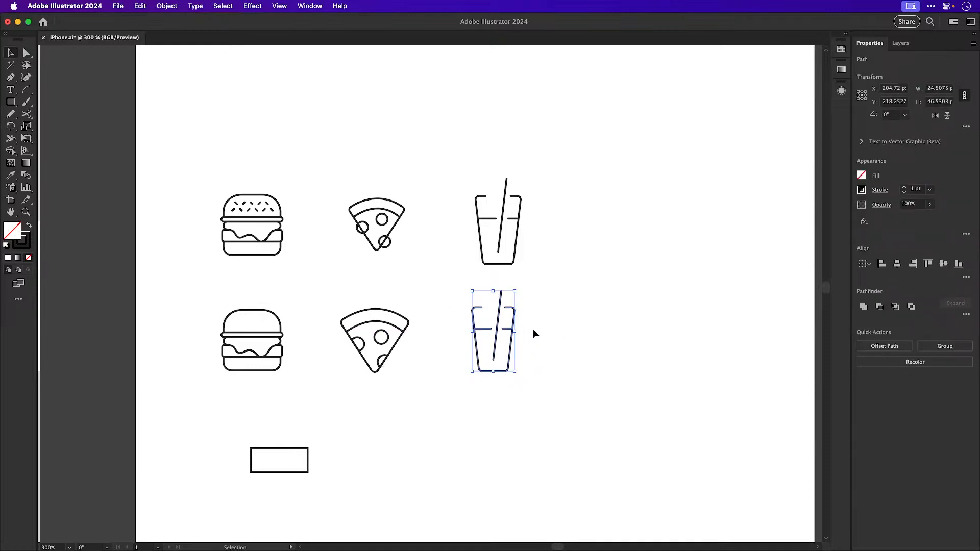
click(436, 303)
scroll(436, 303, left, 5)
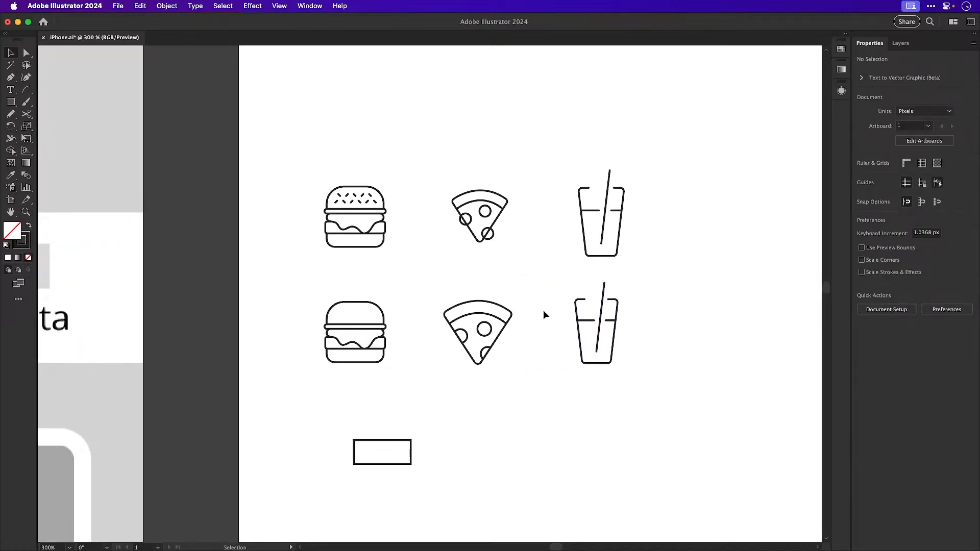
Copy the lower-row burger icon and paste it into the Figma menu screen, positioned over the grey square above the Burgers label
key(a)
drag(300, 289, 402, 385)
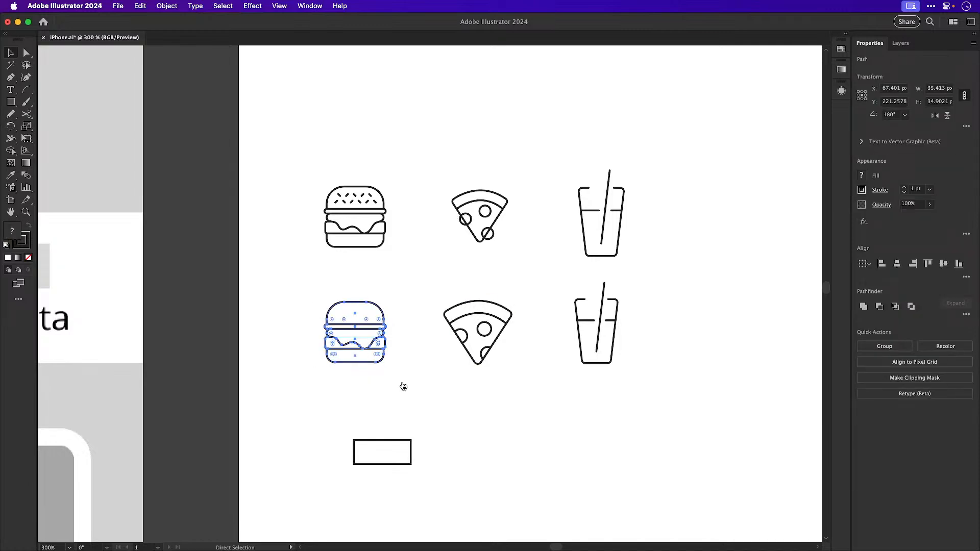
key(super+Tab)
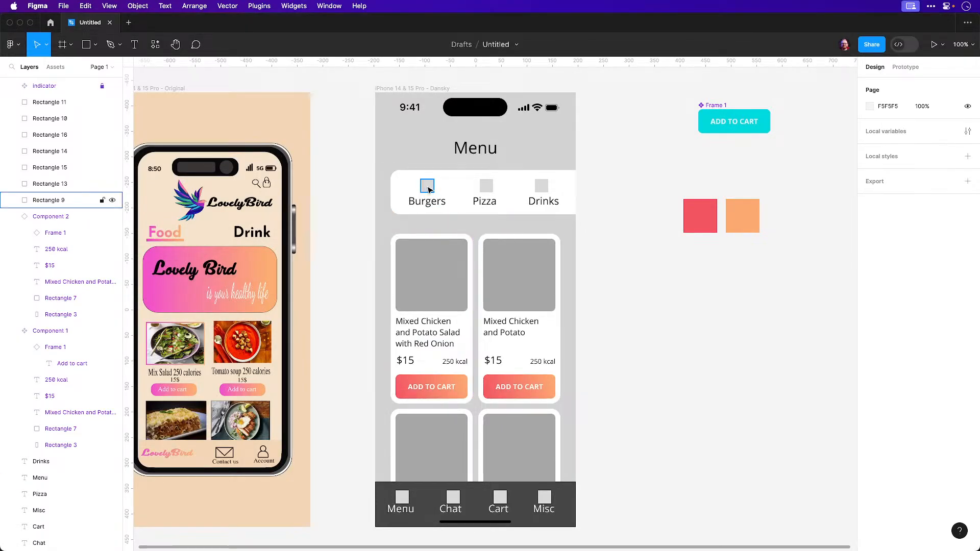
key(super+v)
scroll(470, 268, up, 5)
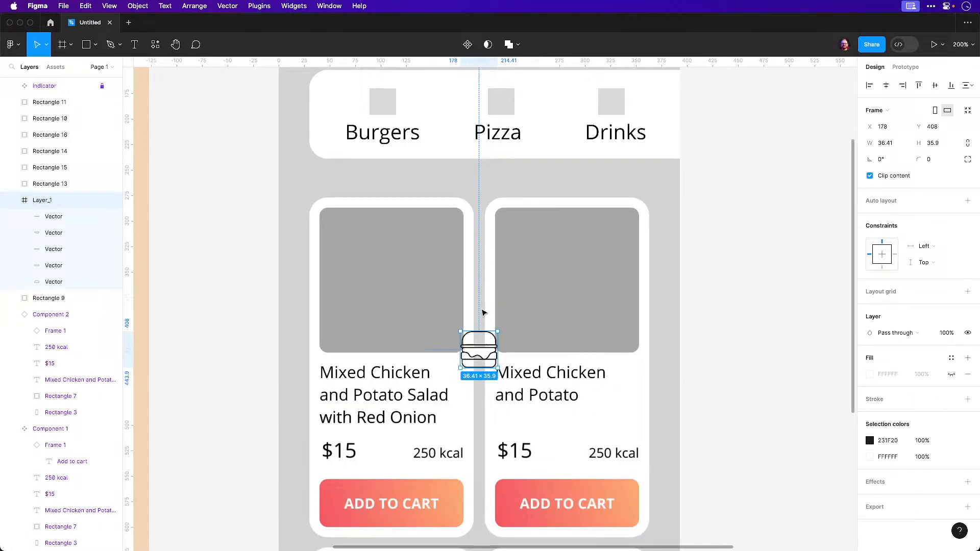
drag(474, 360, 376, 109)
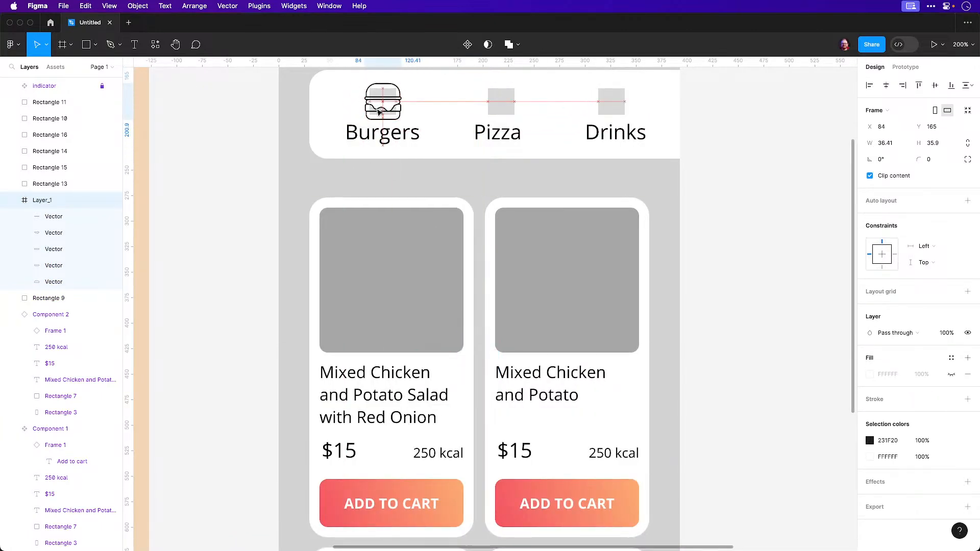
Copy the lower-row pizza icon from Illustrator into the Figma menu screen, positioned over the square above the Pizza label
key(super+Tab)
click(511, 314)
key(super+c)
key(super+Tab)
key(super+v)
drag(392, 111, 491, 109)
Copy the lower-row drink icon from Illustrator into the Figma menu screen, positioned over the square above the Drinks label
key(super+Tab)
drag(566, 280, 650, 374)
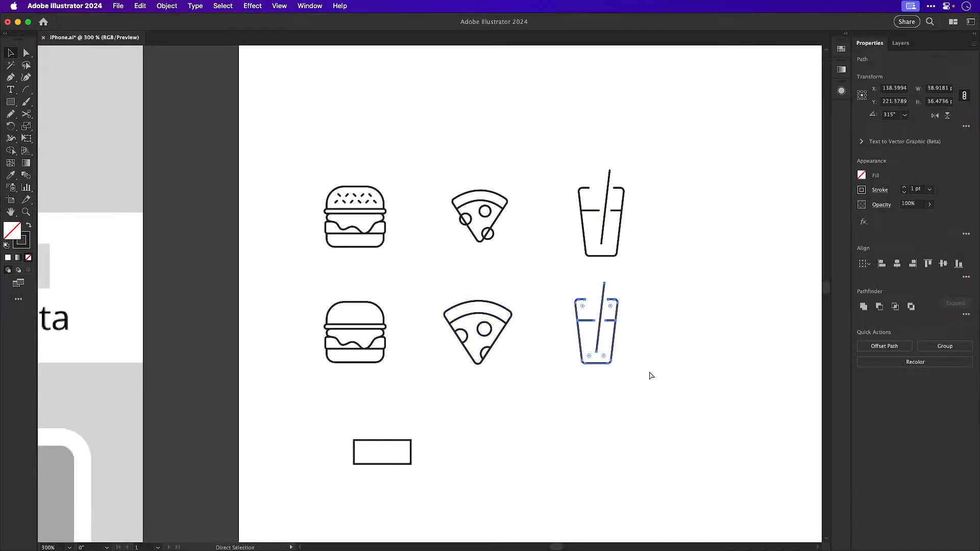
key(super+c)
key(super+Tab)
key(super+v)
drag(473, 120, 607, 108)
Delete the grey placeholder squares behind the drink and pizza icons
scroll(607, 108, up, 5)
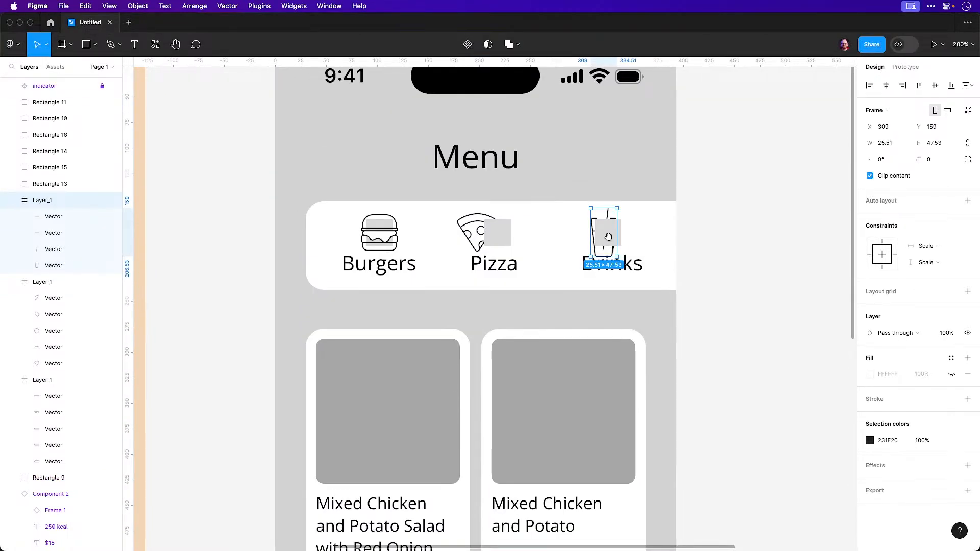
click(607, 240)
key(Delete)
click(499, 233)
key(Delete)
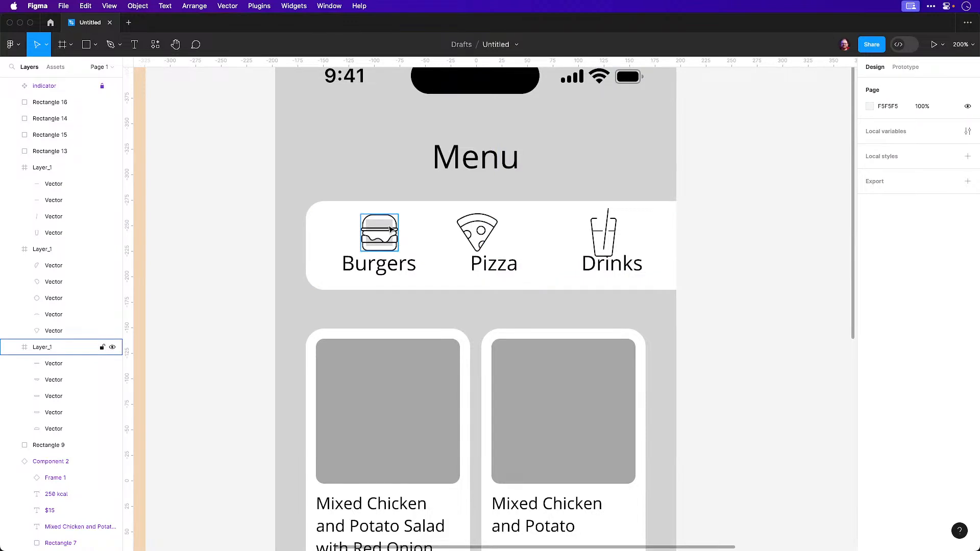
Remove the burger icon, delete the grey placeholder square beneath it, and paste the icon back above the Burgers label
click(389, 225)
key(Delete)
click(385, 222)
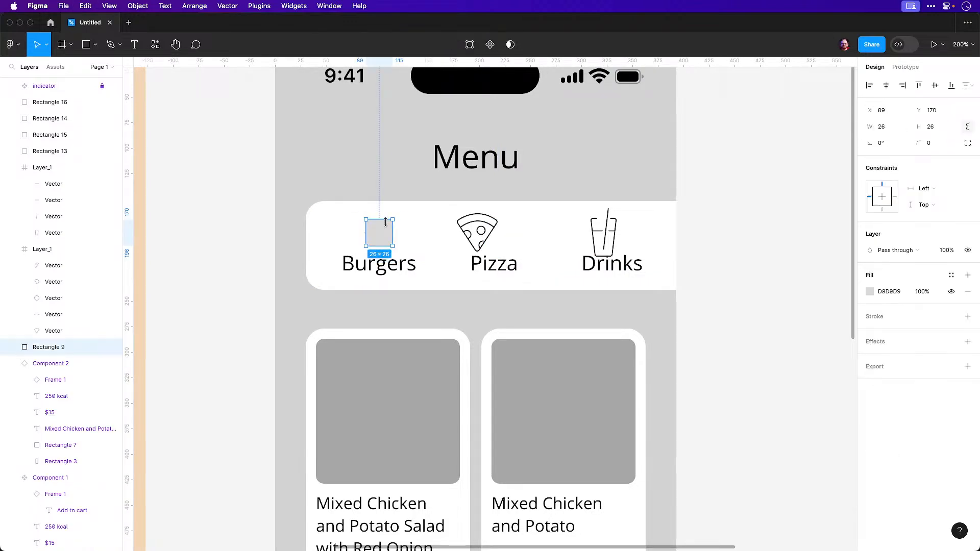
key(Delete)
key(ctrl+v)
click(789, 234)
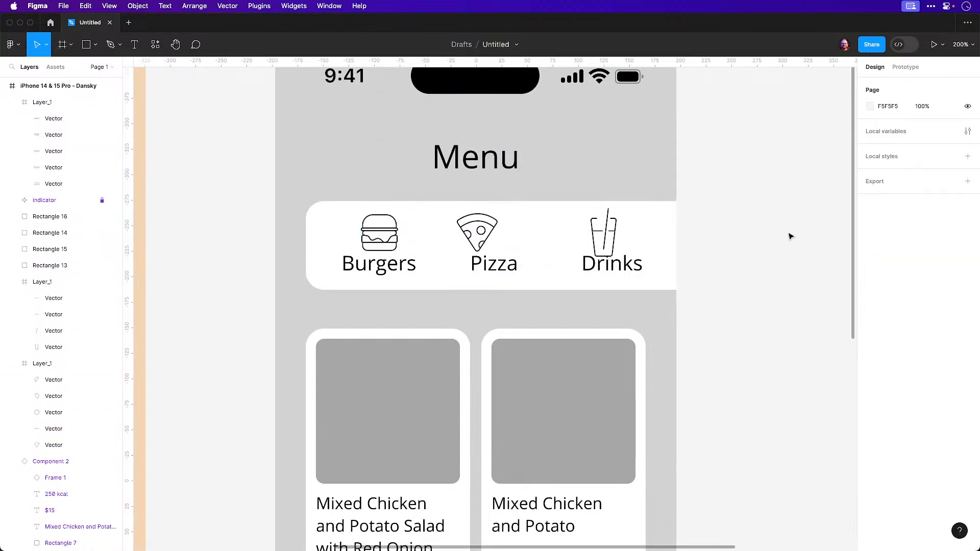
In Illustrator, set the stroke weight of the three lower-row icons to 2 pt
key(super+minus)
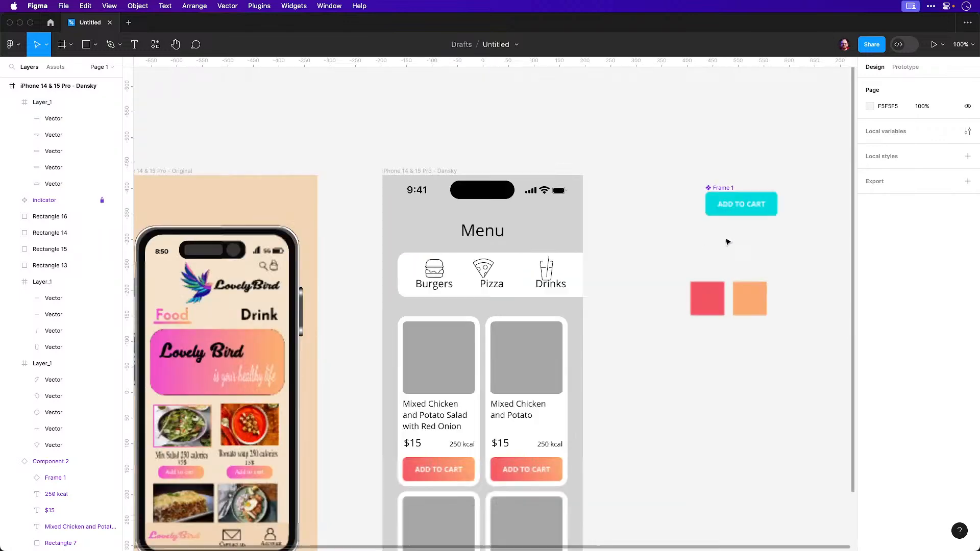
key(z)
click(462, 281)
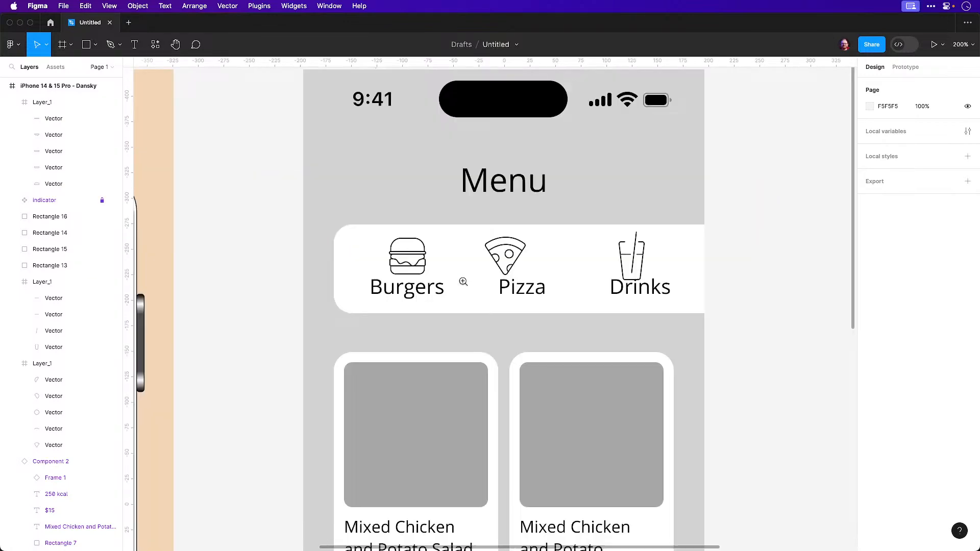
key(super+Tab)
drag(275, 288, 676, 409)
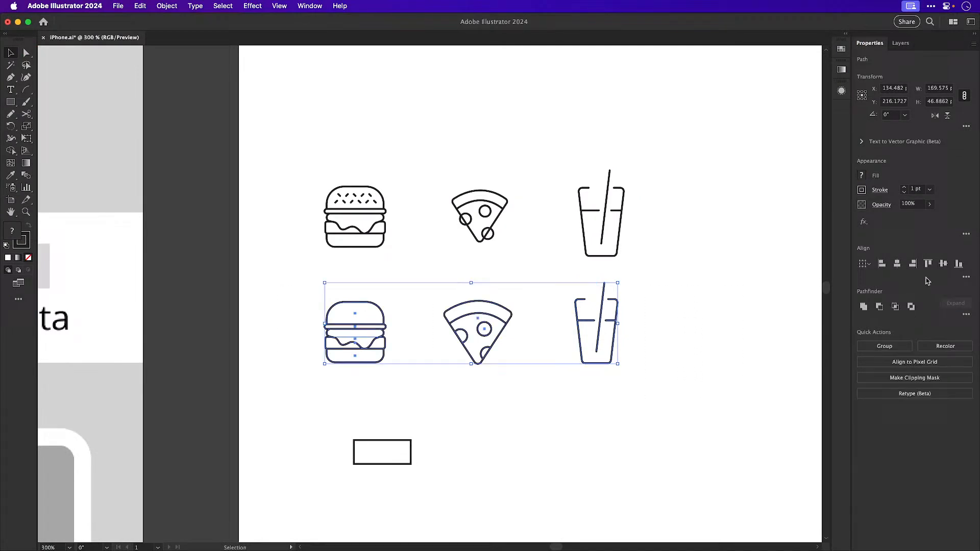
click(903, 190)
click(792, 262)
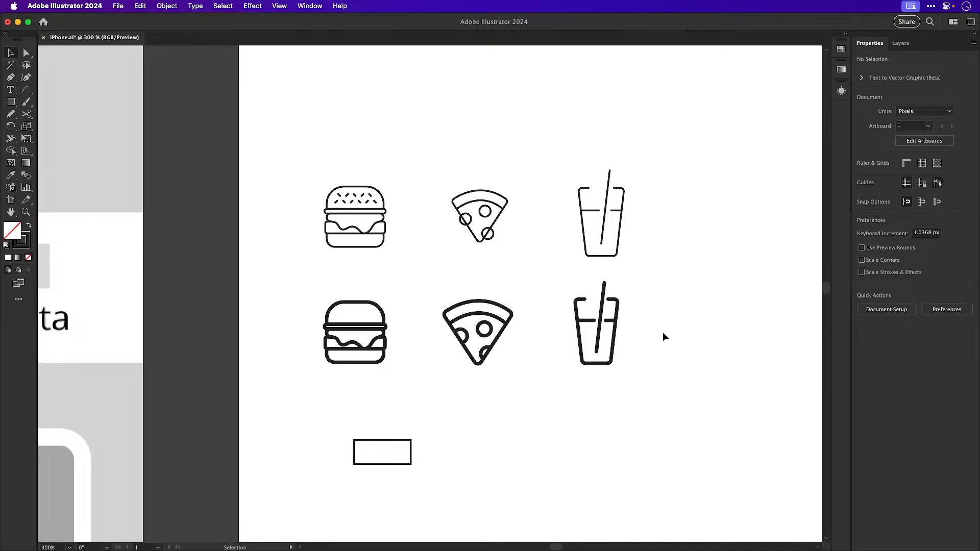
Copy the thickened lower-row burger icon and paste it into the Figma menu screen
drag(309, 335, 424, 386)
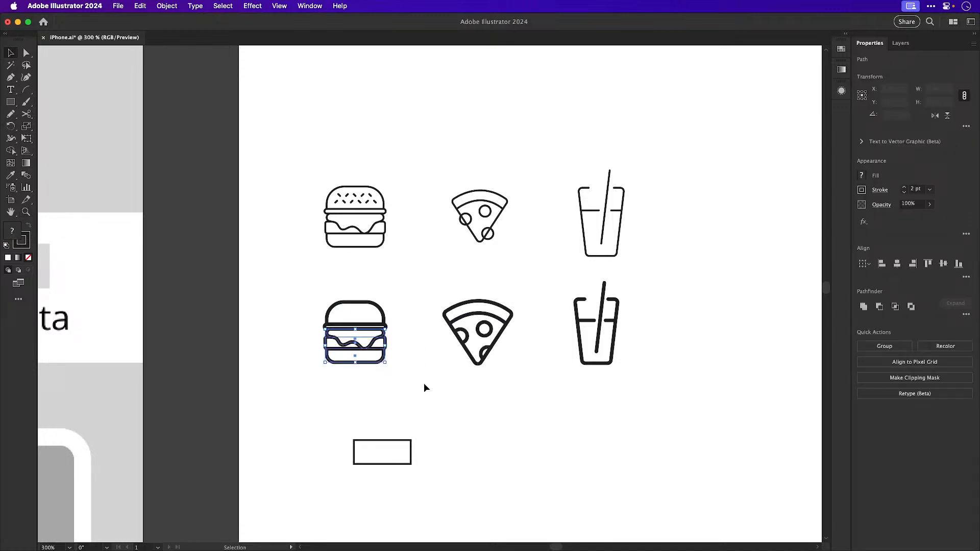
click(423, 383)
drag(328, 327, 412, 340)
click(400, 336)
click(253, 259)
drag(246, 237, 538, 479)
key(super+c)
key(super+Tab)
key(super+v)
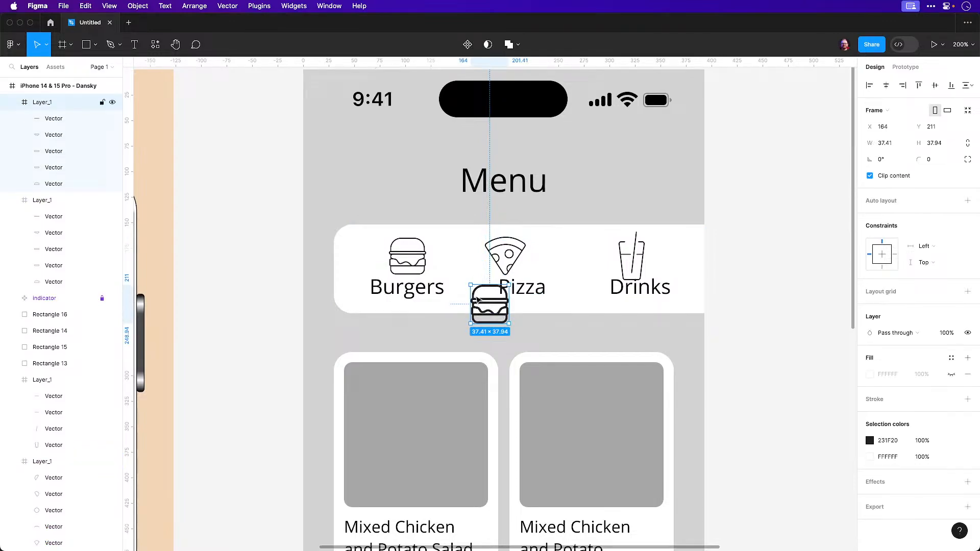
Switch back to Illustrator and check the icon artboard's size and how the icon rows look beside the phone mockup
key(super+Tab)
click(596, 202)
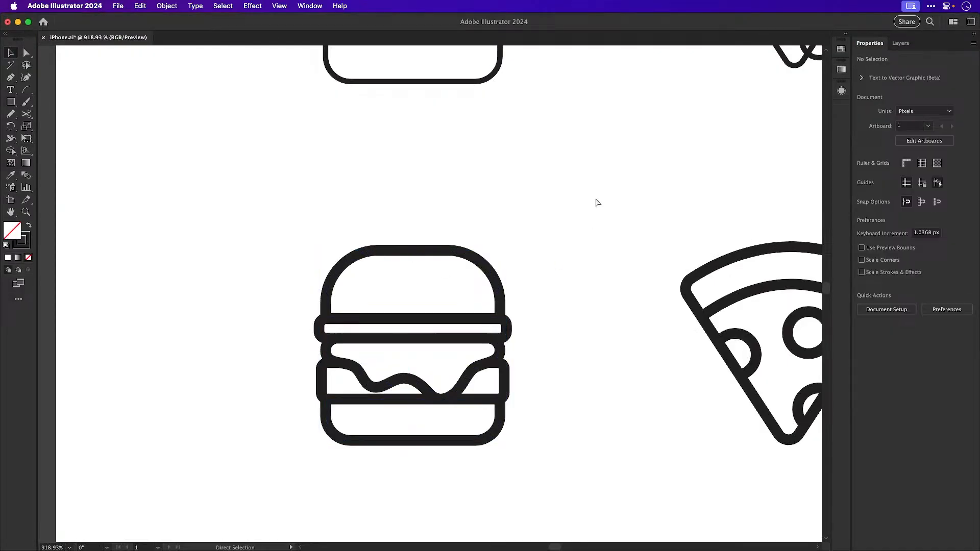
key(super+minus)
key(super+minus)
key(super+minus)
key(super+minus)
key(super+0)
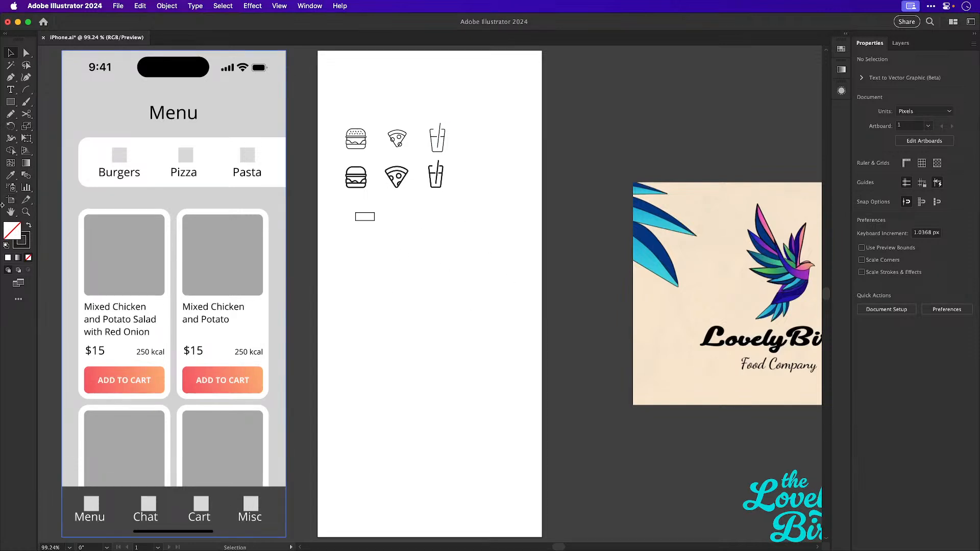
click(10, 200)
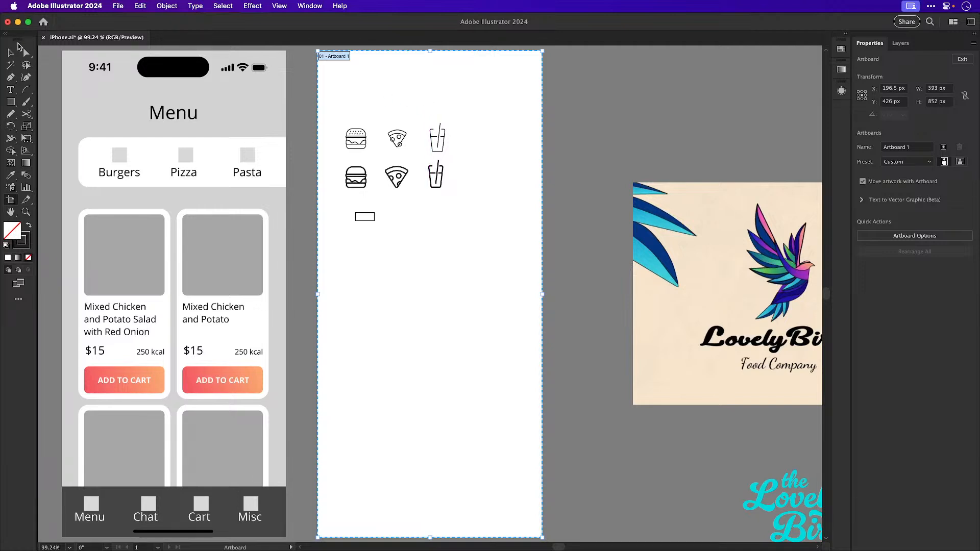
key(Escape)
key(z)
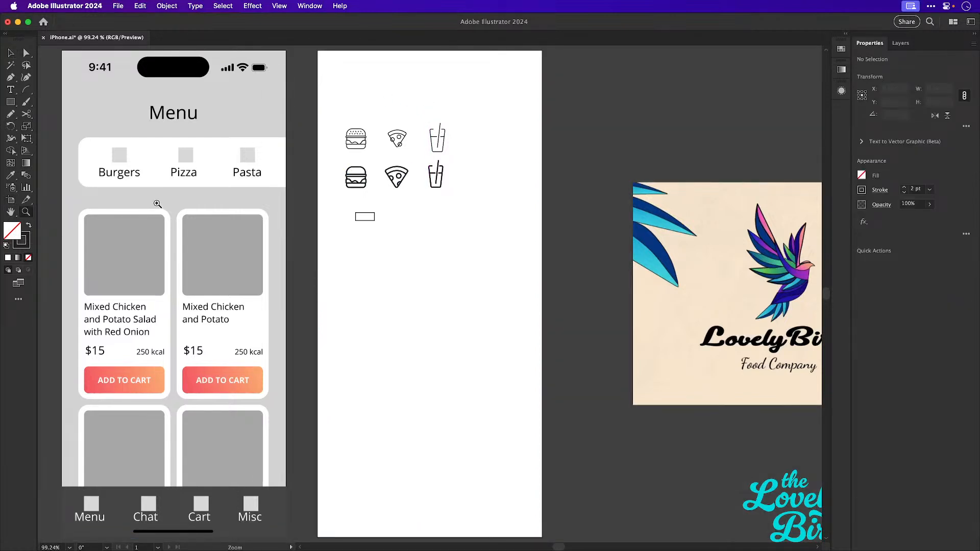
drag(349, 178, 567, 285)
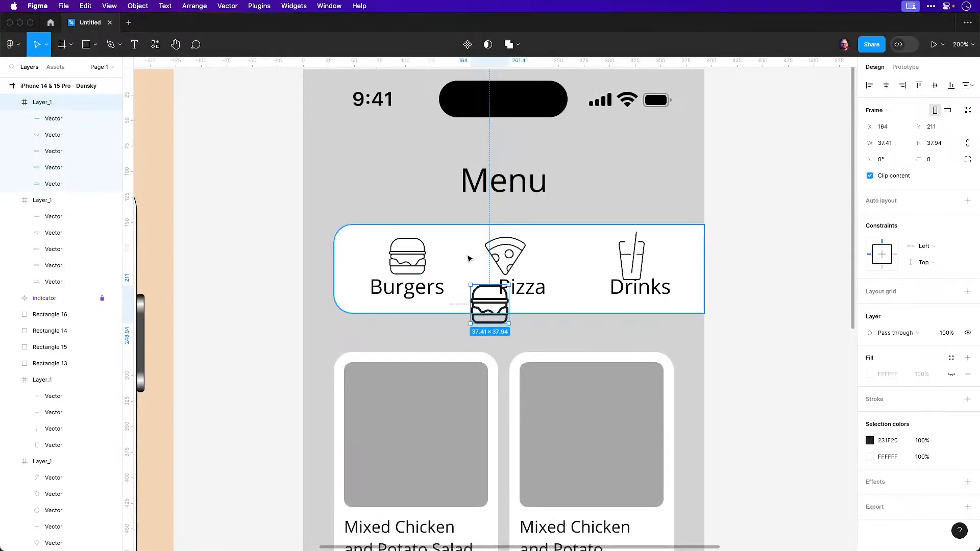
drag(510, 282, 541, 254)
key(super+z)
key(Escape)
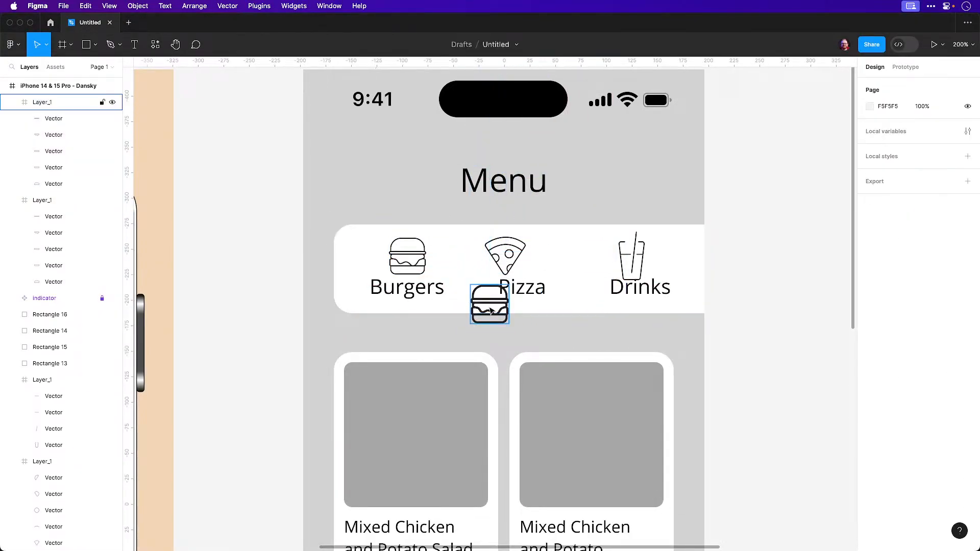
Compare the thick burger icon beside the thin one, delete the thin version, and move the thick one above the Burgers label
drag(488, 305, 453, 256)
click(757, 288)
key(shift+0)
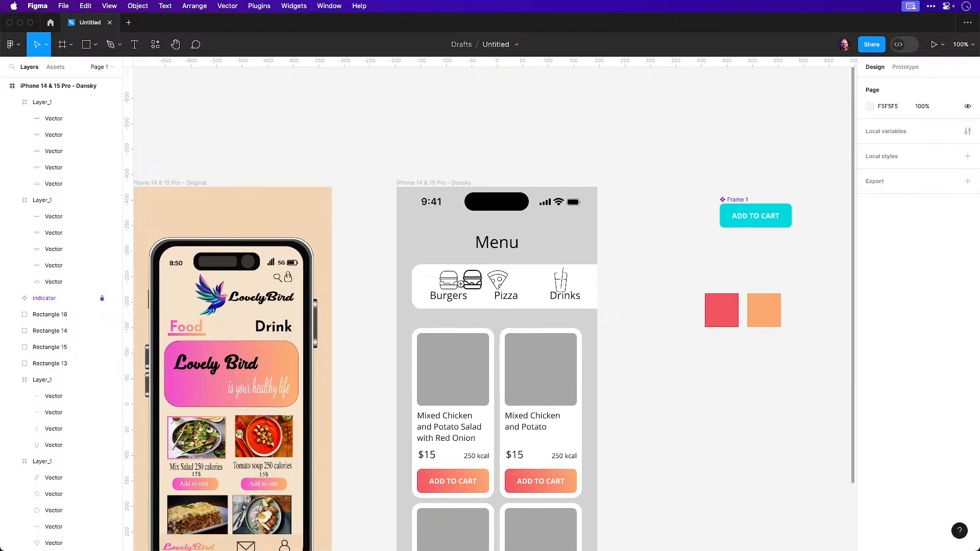
scroll(462, 284, up, 5)
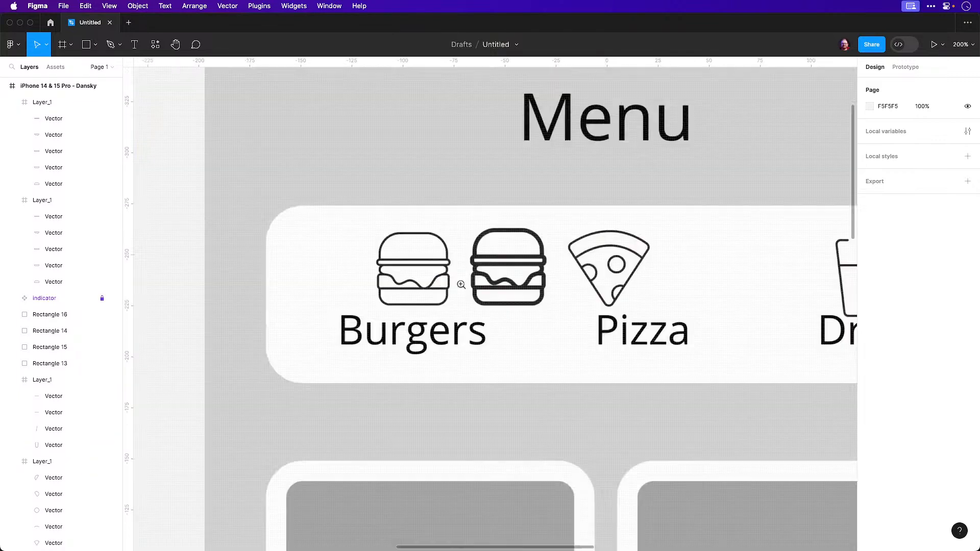
click(421, 271)
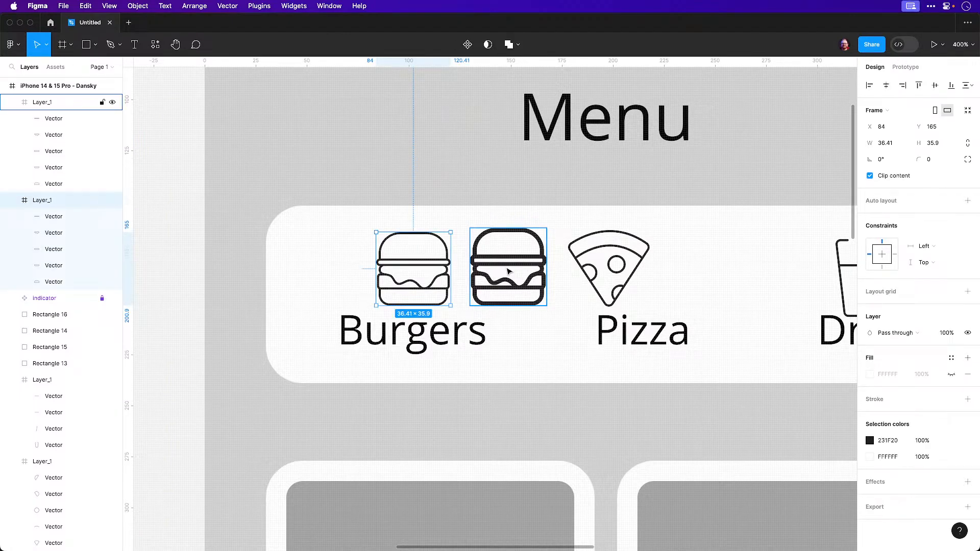
key(BackSpace)
drag(510, 268, 416, 270)
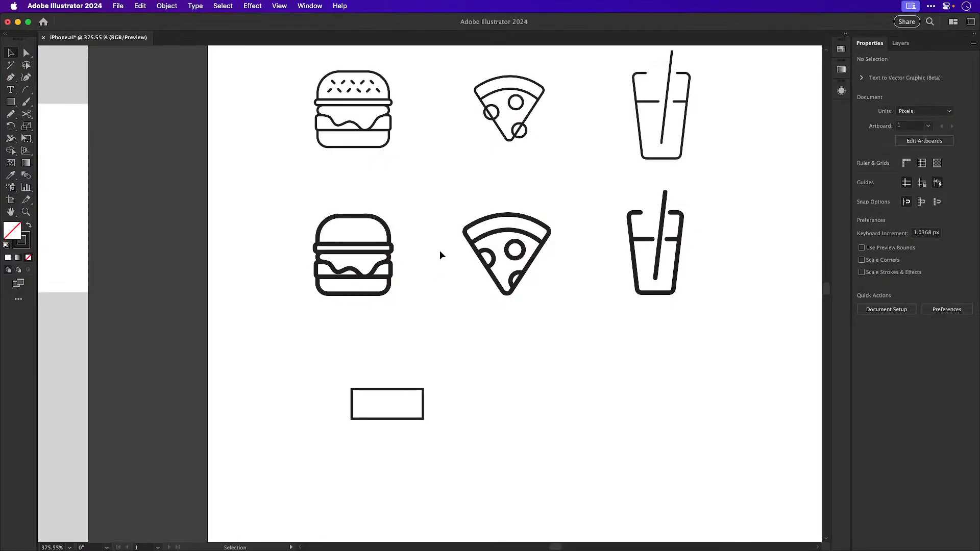
Copy the 2 pt pizza icon from Illustrator into the Figma screen above the Pizza label and delete the thin pizza icon
drag(439, 199, 584, 332)
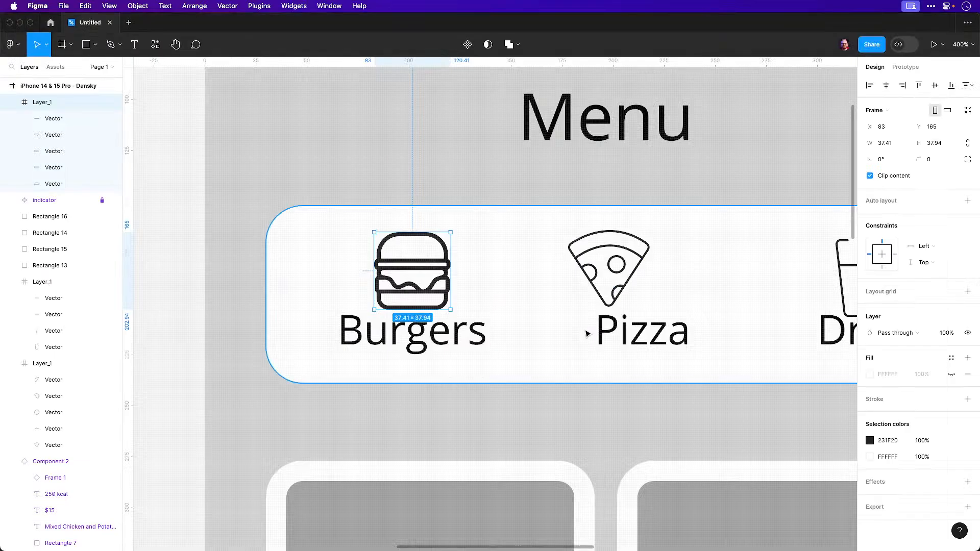
key(super+v)
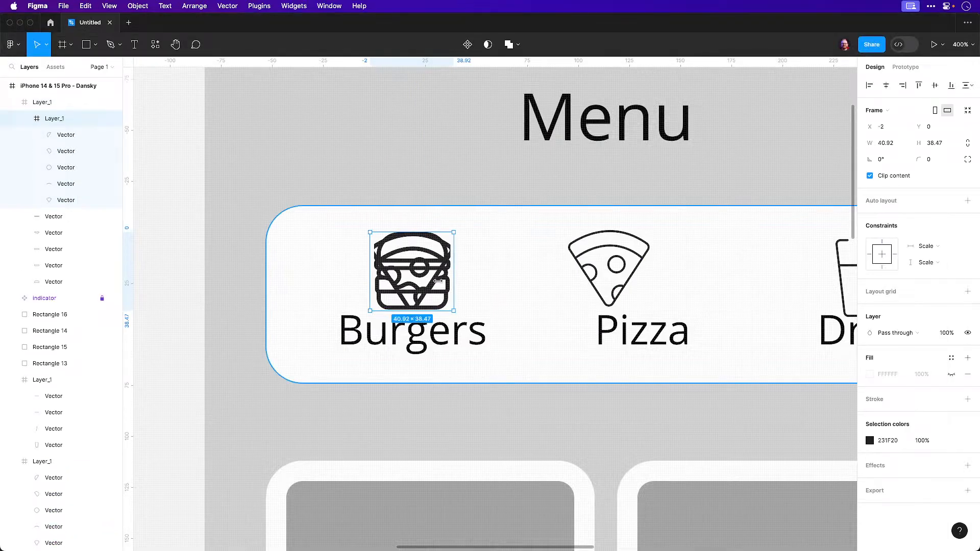
drag(372, 280, 594, 280)
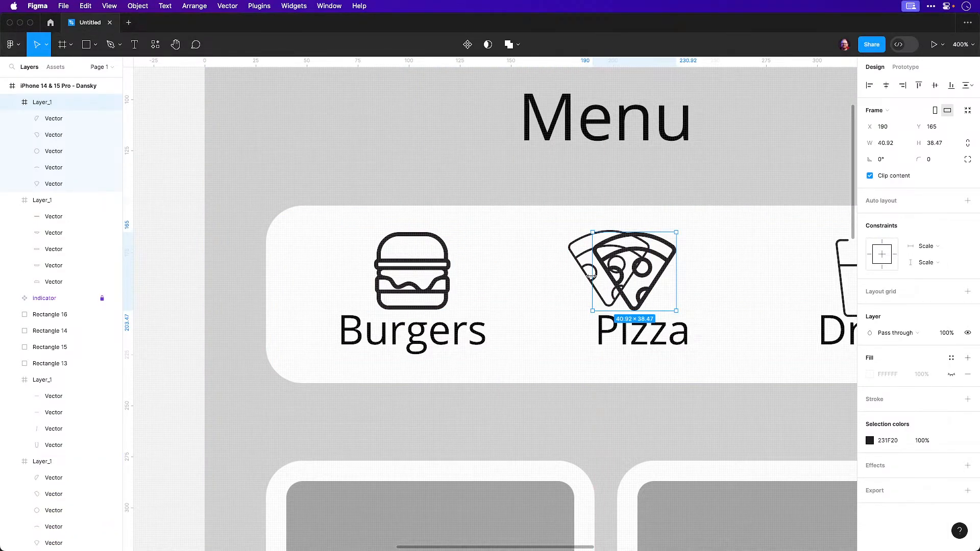
key(BackSpace)
Copy the 2 pt drink icon from Illustrator into the Figma screen above the Drinks label and delete the thin drink icon
scroll(473, 269, right, 5)
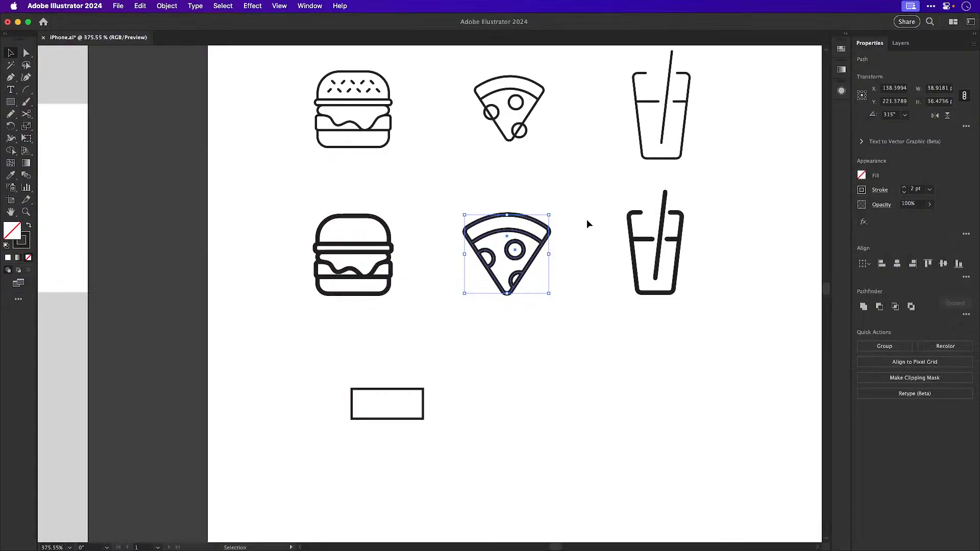
drag(586, 219, 701, 331)
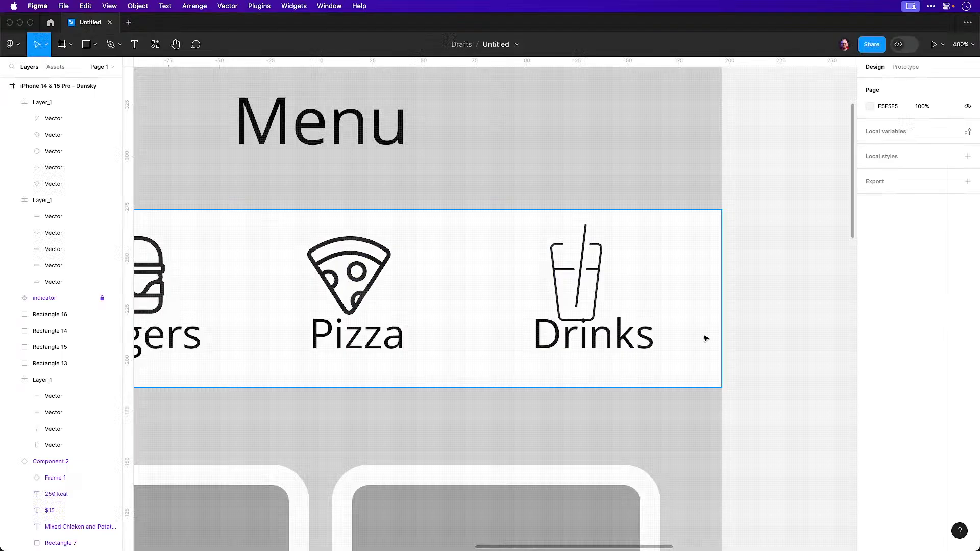
key(super+v)
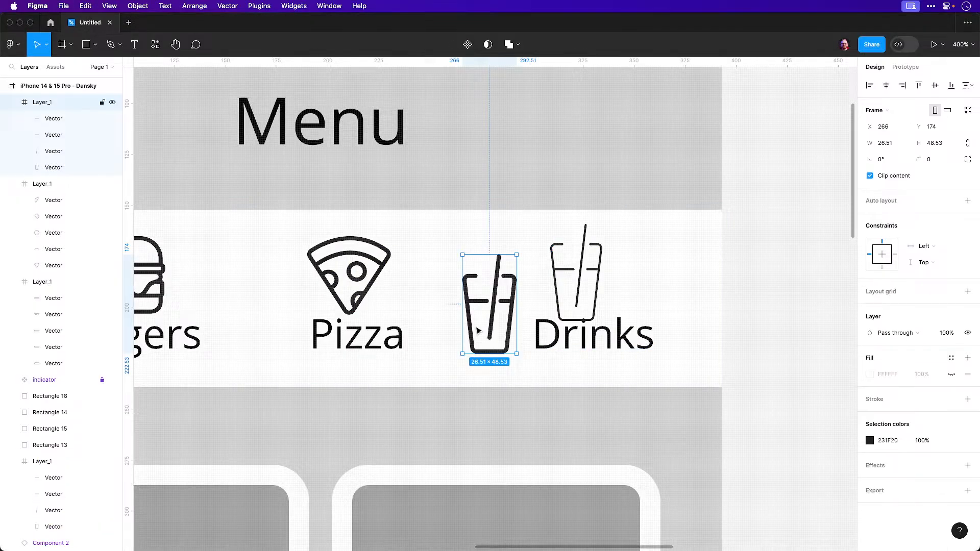
drag(470, 329, 614, 284)
click(584, 283)
key(BackSpace)
key(shift+0)
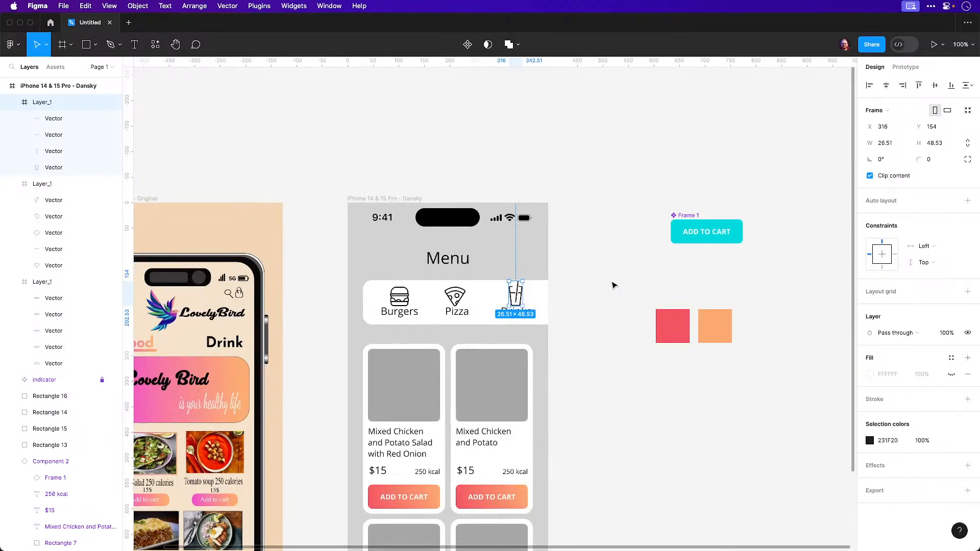
click(609, 284)
Check the text style of the first card's ADD TO CART label against that of the Burgers, Pizza and Drinks labels
scroll(562, 285, down, 3)
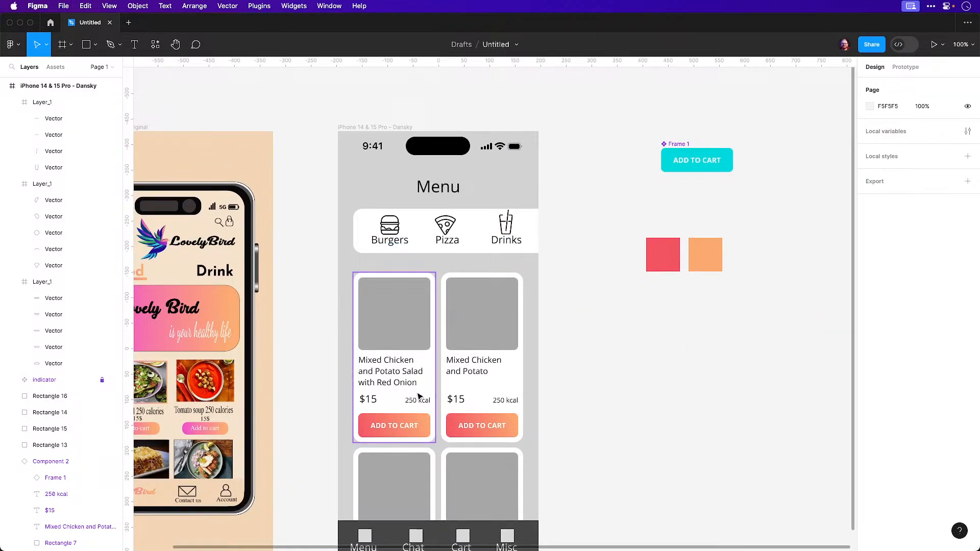
super+click(408, 426)
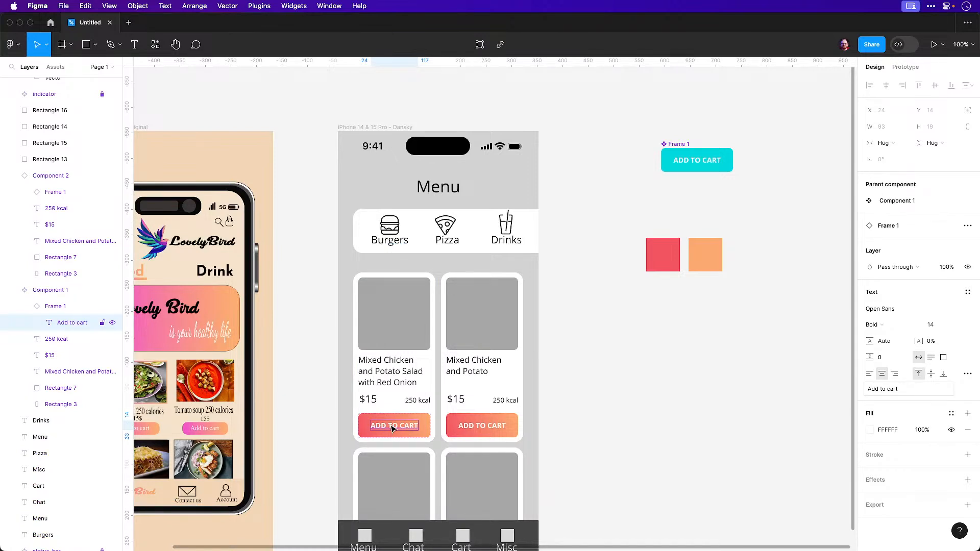
click(382, 237)
shift+click(460, 242)
shift+click(510, 244)
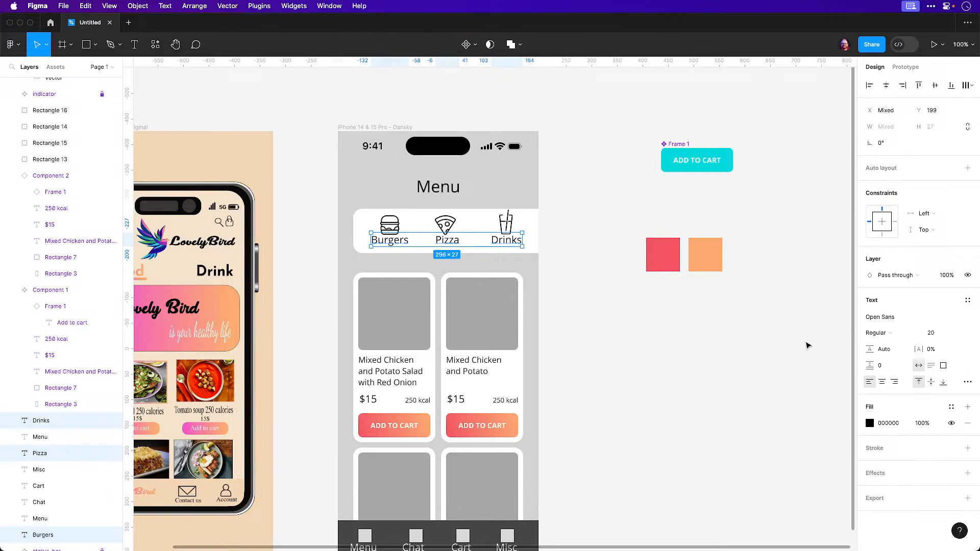
scroll(429, 327, left, 4)
scroll(429, 327, down, 1)
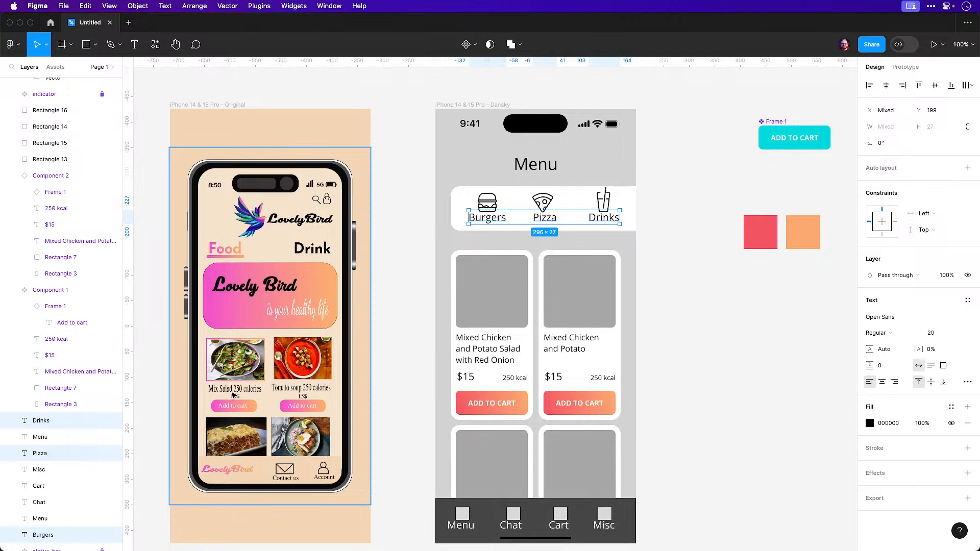
Examine the Mix Salad caption, price and button text in the original mockup up close and compare them with the redesigned cards
click(232, 395)
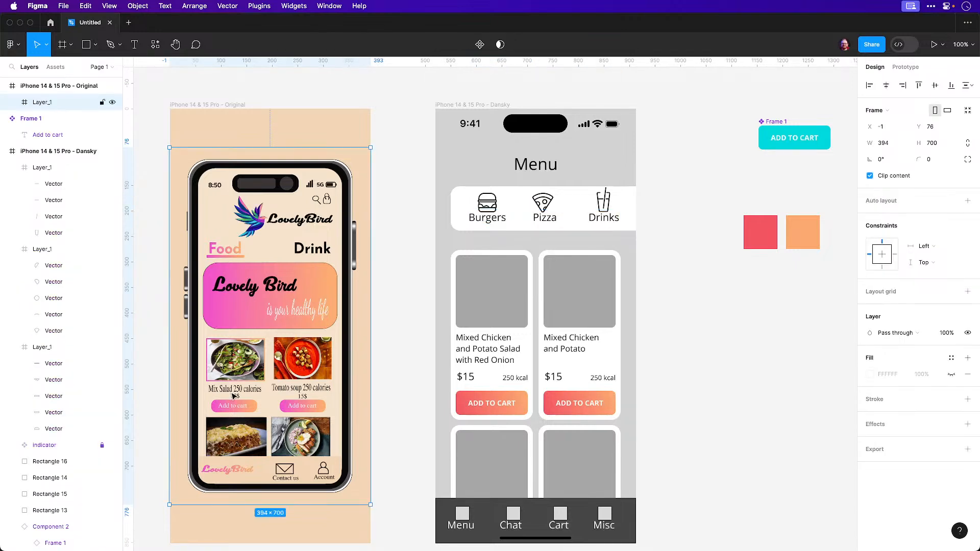
scroll(232, 396, up, 10)
scroll(302, 331, left, 5)
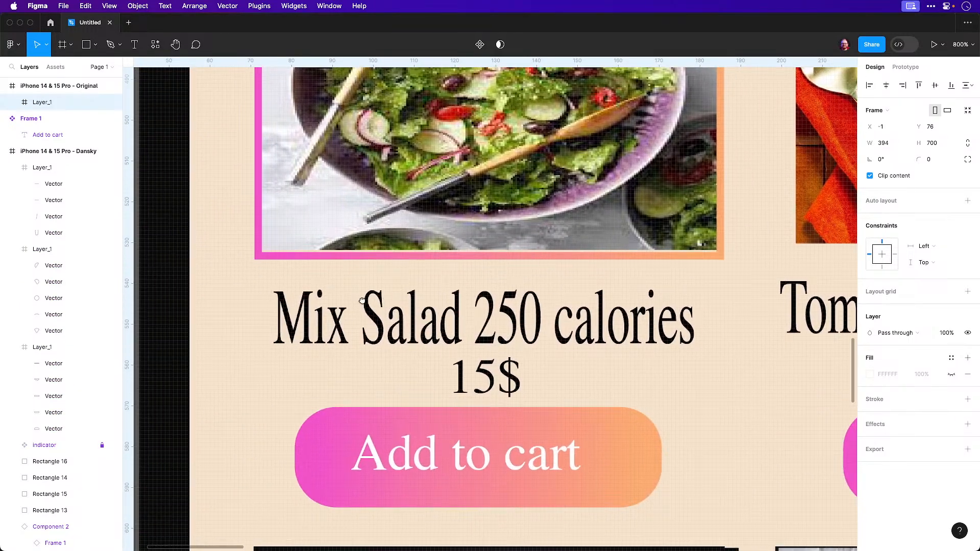
scroll(258, 271, up, 8)
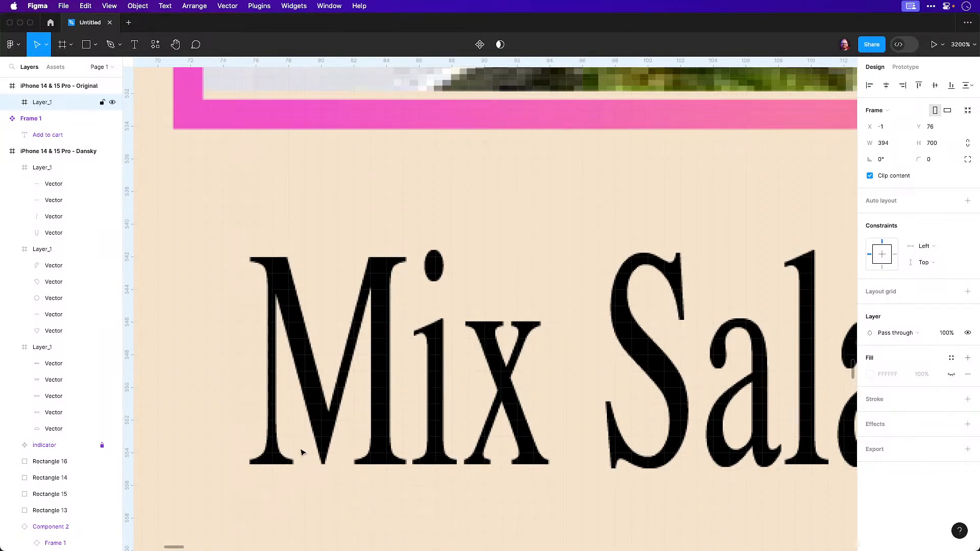
scroll(302, 452, down, 8)
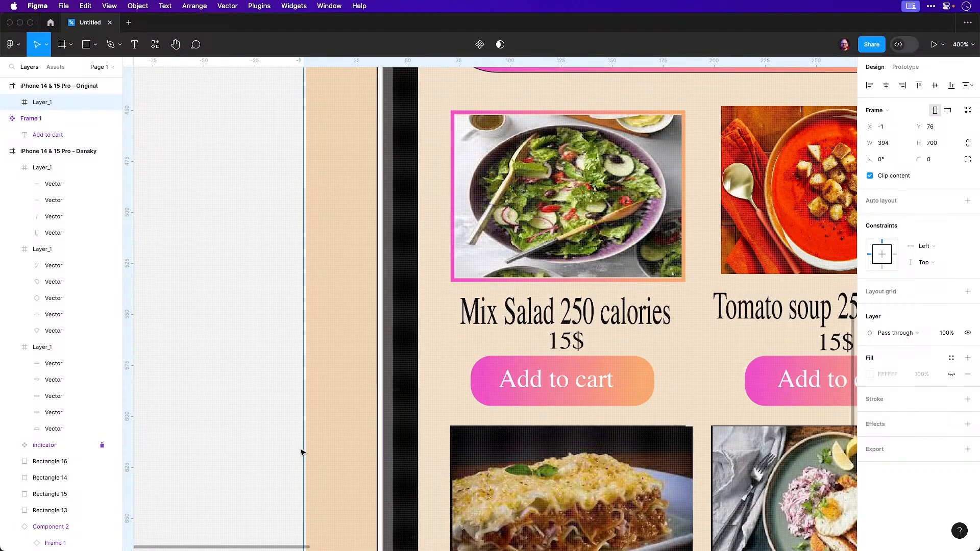
key(minus)
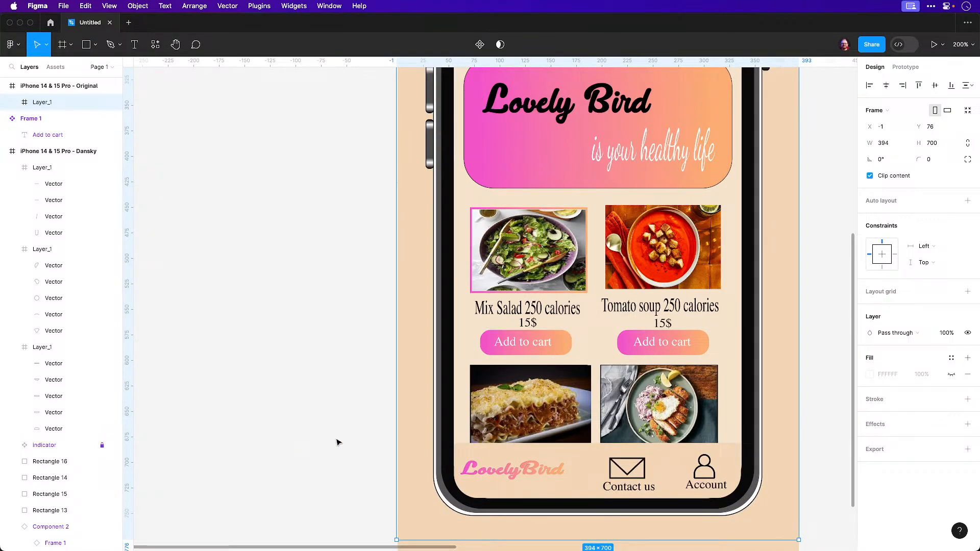
scroll(301, 452, right, 5)
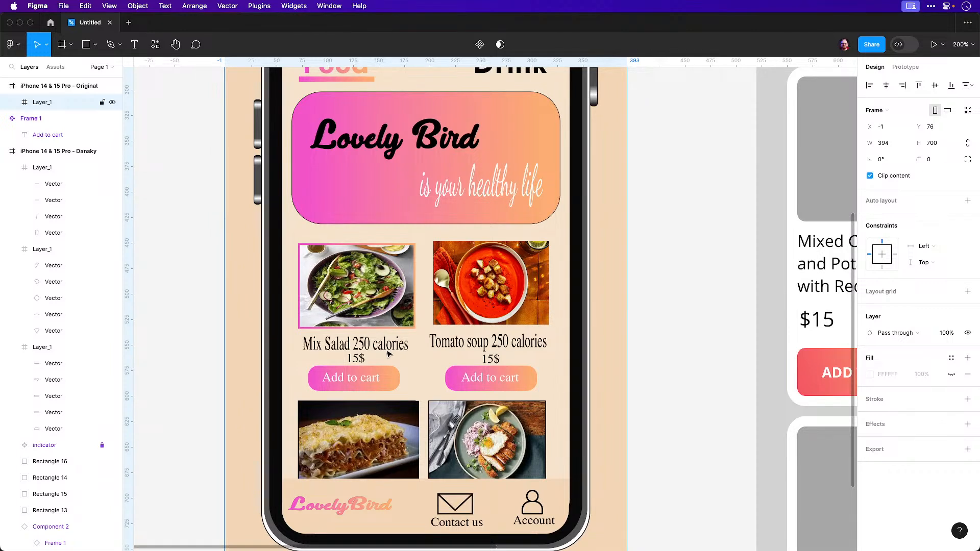
scroll(535, 331, right, 4)
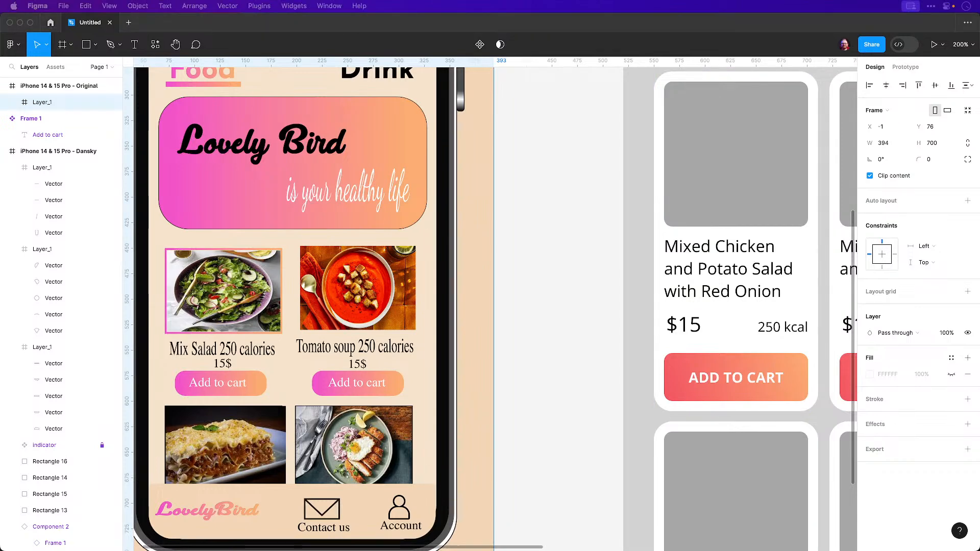
key(shift+0)
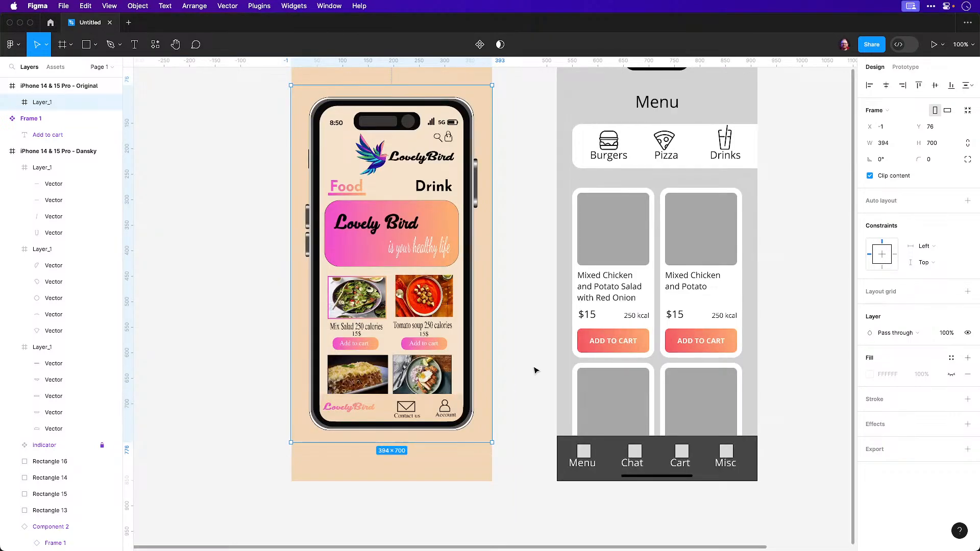
scroll(634, 309, up, 3)
scroll(634, 308, right, 4)
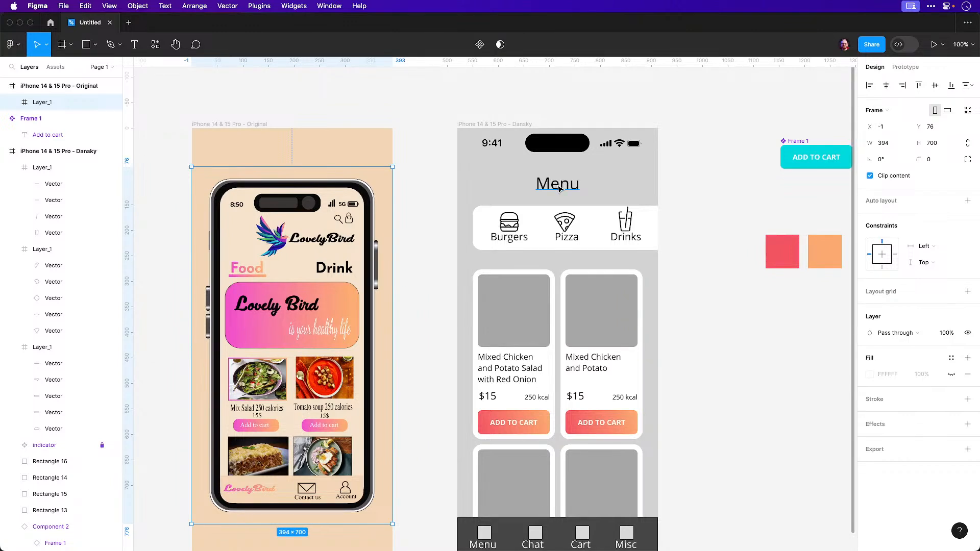
click(709, 439)
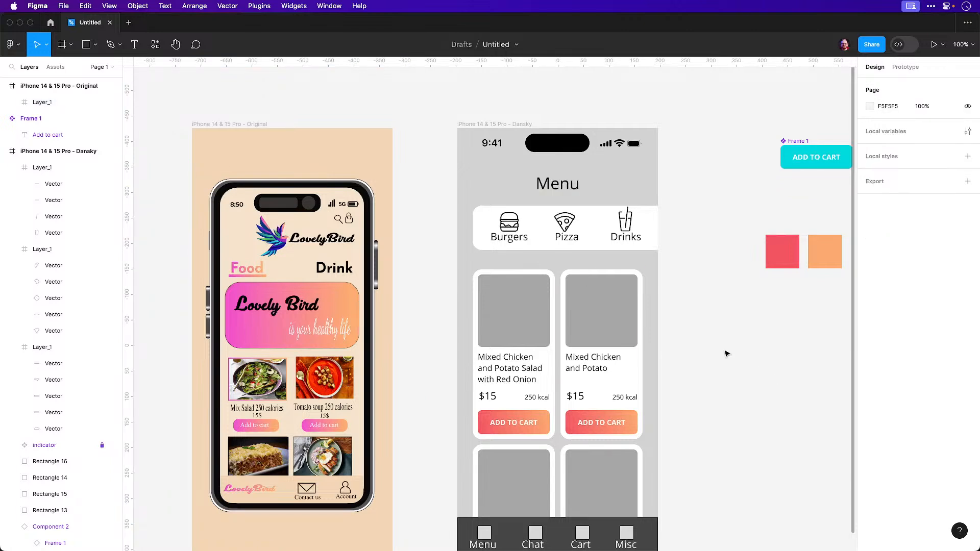
Match the Burgers, Pizza and Drinks labels to the ADD TO CART text style by setting them to Bold, size 14
scroll(728, 354, right, 3)
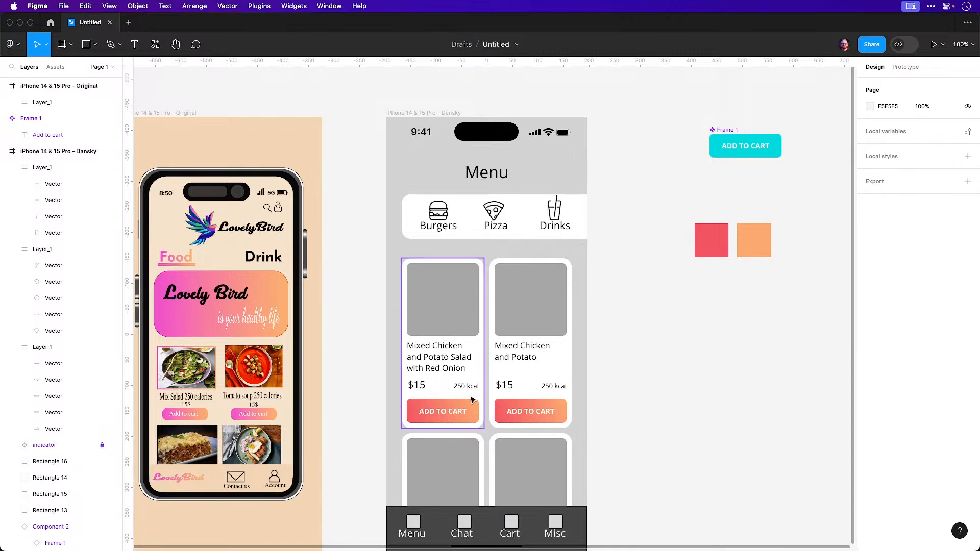
super+click(451, 416)
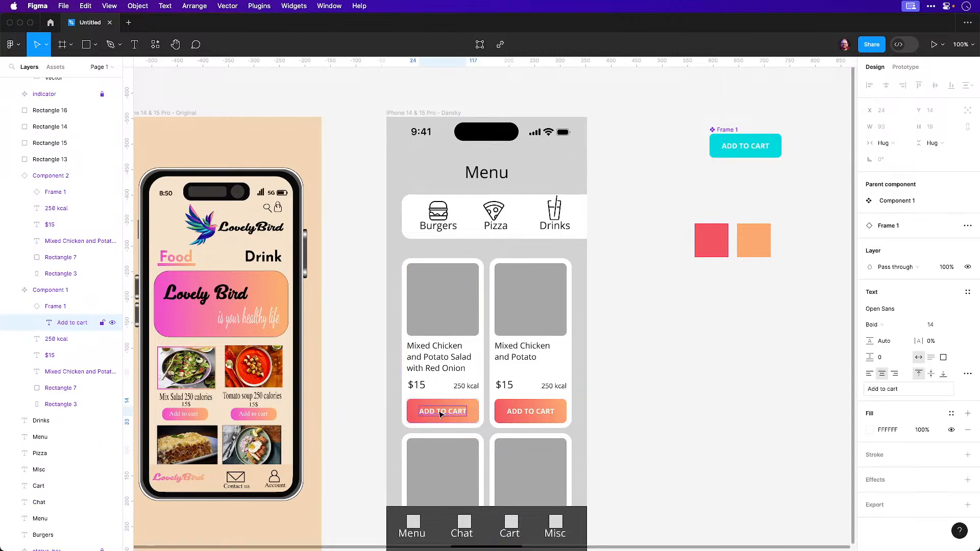
super+click(438, 225)
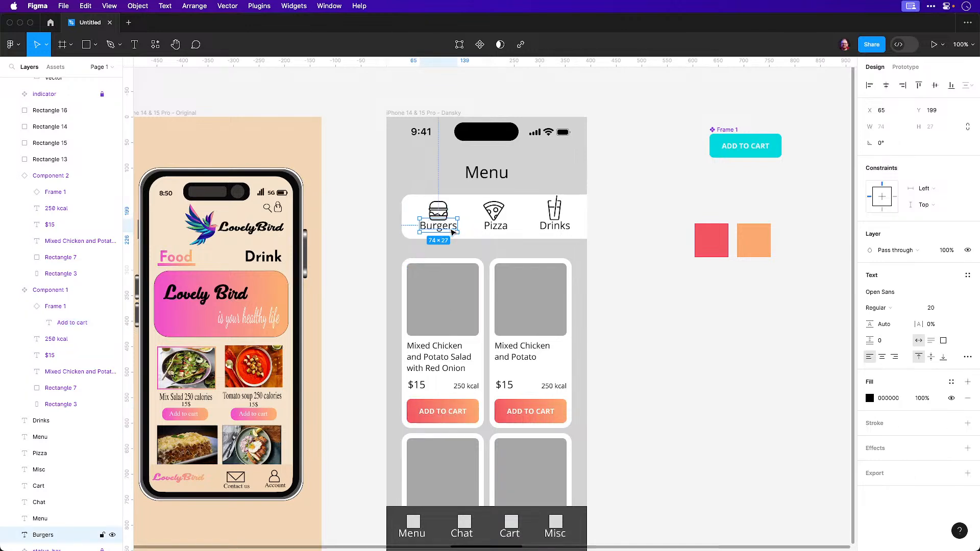
shift+super+click(495, 225)
shift+super+click(557, 228)
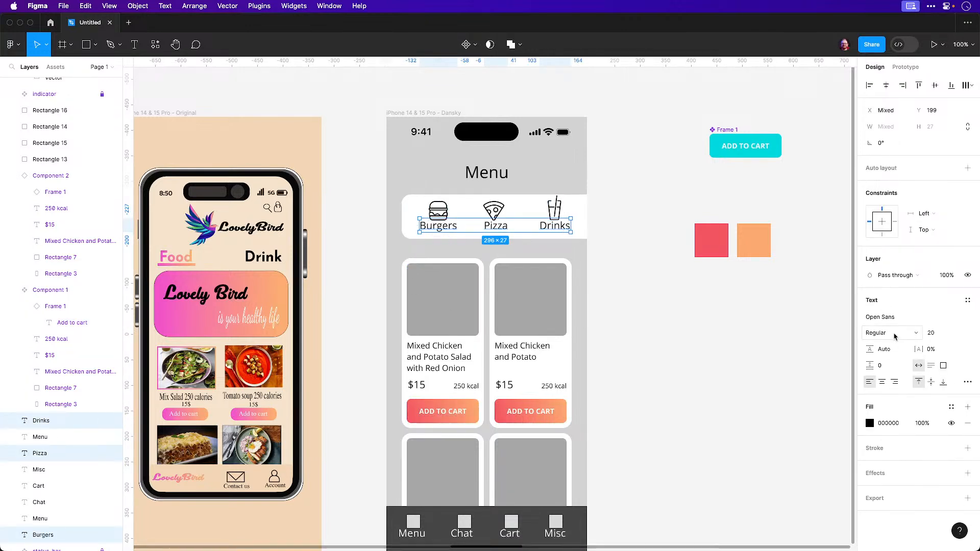
click(885, 333)
click(884, 369)
click(934, 333)
text(14)
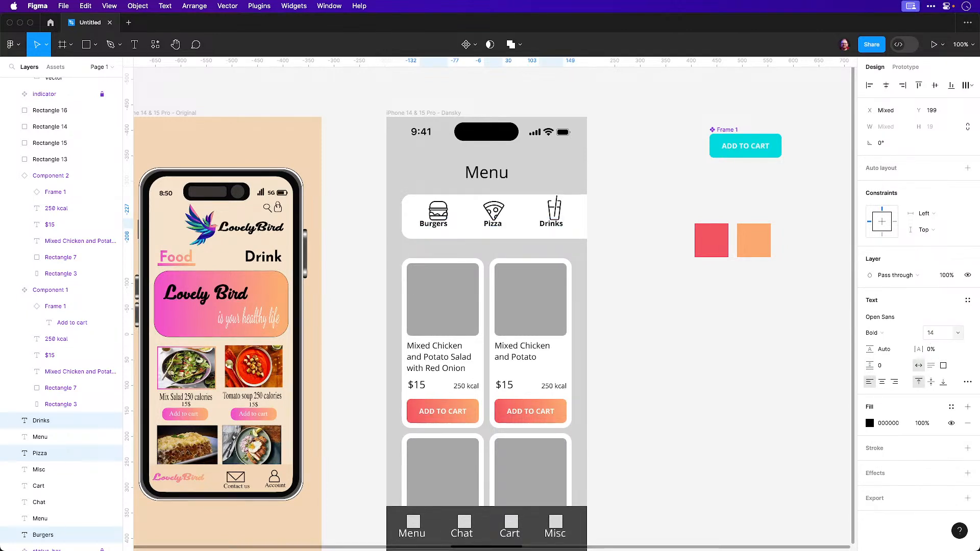
key(Return)
Change the letter case of the Burgers, Pizza and Drinks labels to uppercase
click(968, 382)
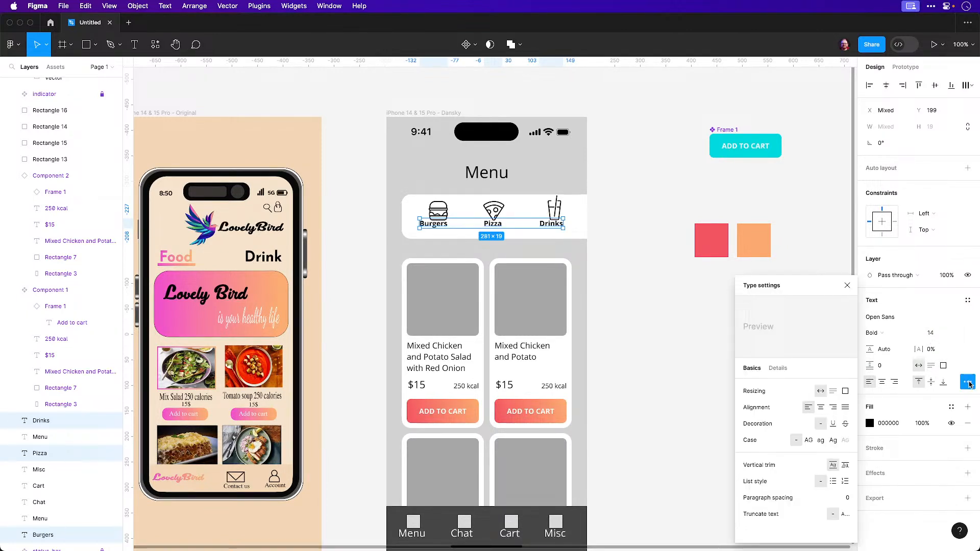
click(805, 440)
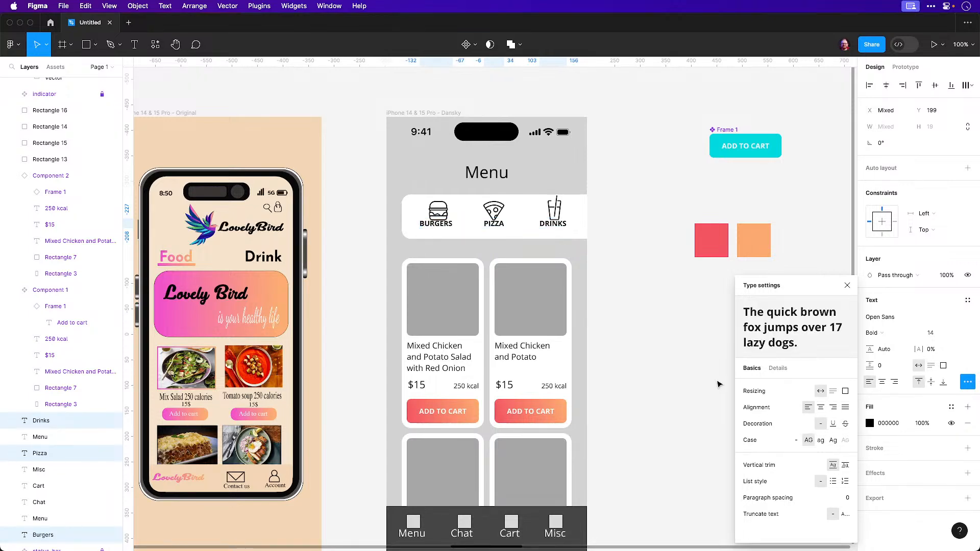
click(655, 339)
click(507, 227)
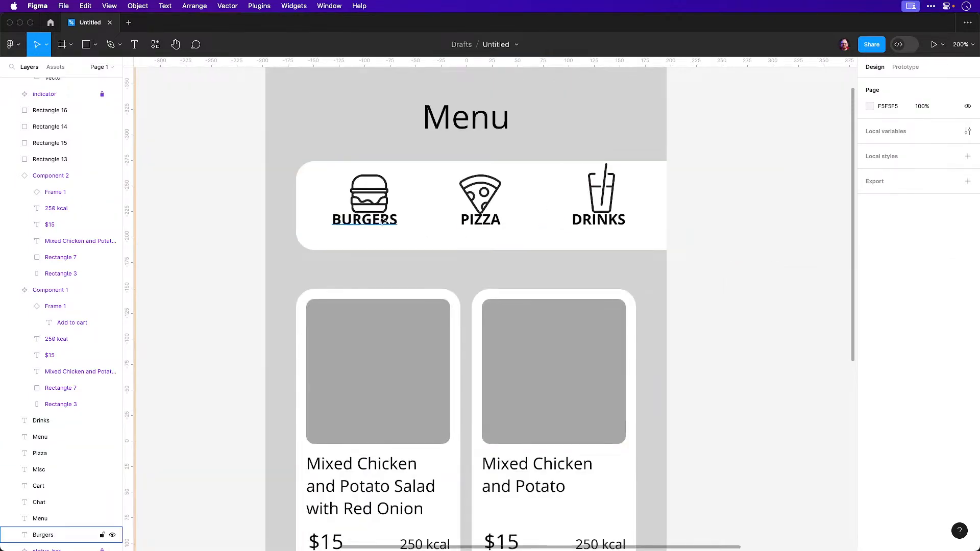
click(365, 220)
shift+click(480, 219)
shift+click(611, 215)
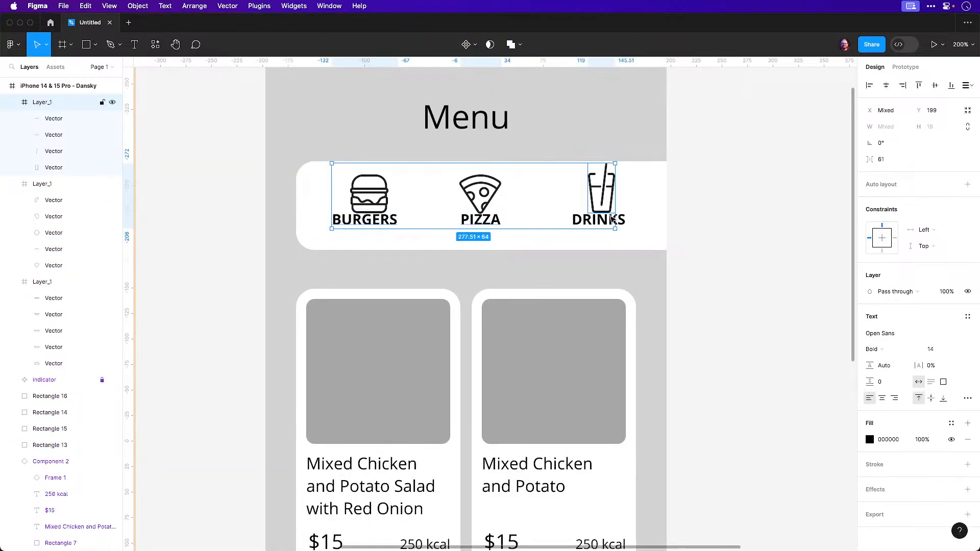
click(599, 218)
shift+click(476, 224)
shift+click(369, 226)
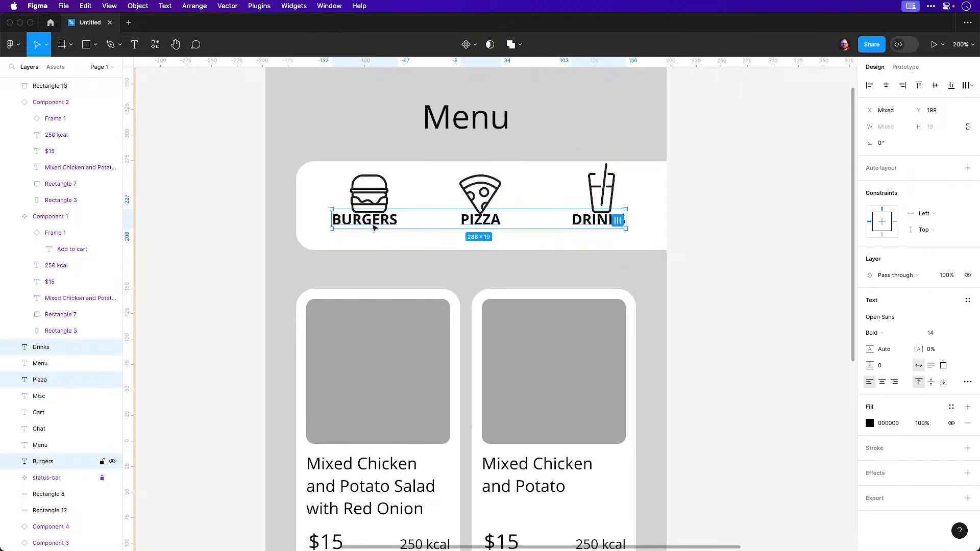
click(696, 271)
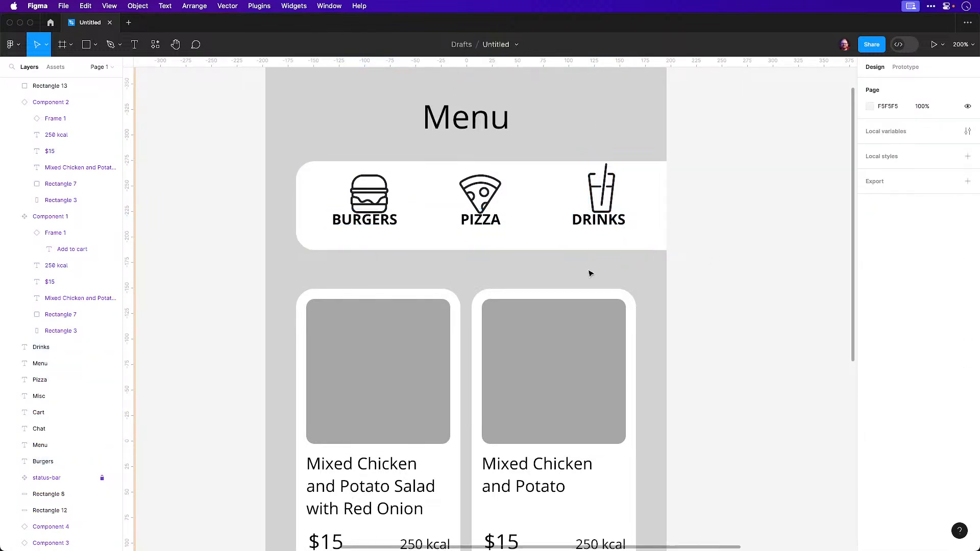
Centre-align the text within each of the BURGERS, PIZZA and DRINKS labels
click(368, 225)
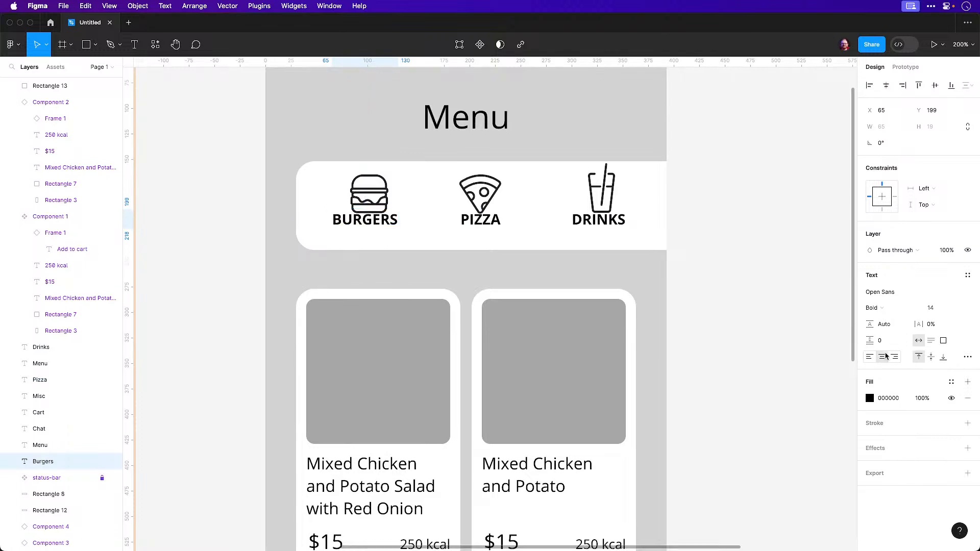
click(467, 223)
click(881, 356)
click(593, 215)
click(590, 223)
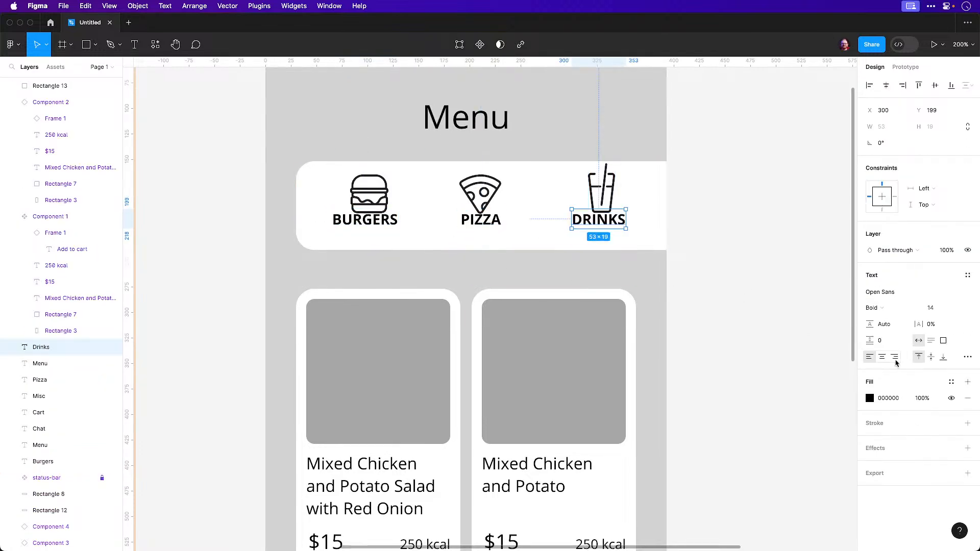
click(881, 357)
Move the three category labels down together to Y 208, and centre the burger icon horizontally over the BURGERS label
shift+click(51, 379)
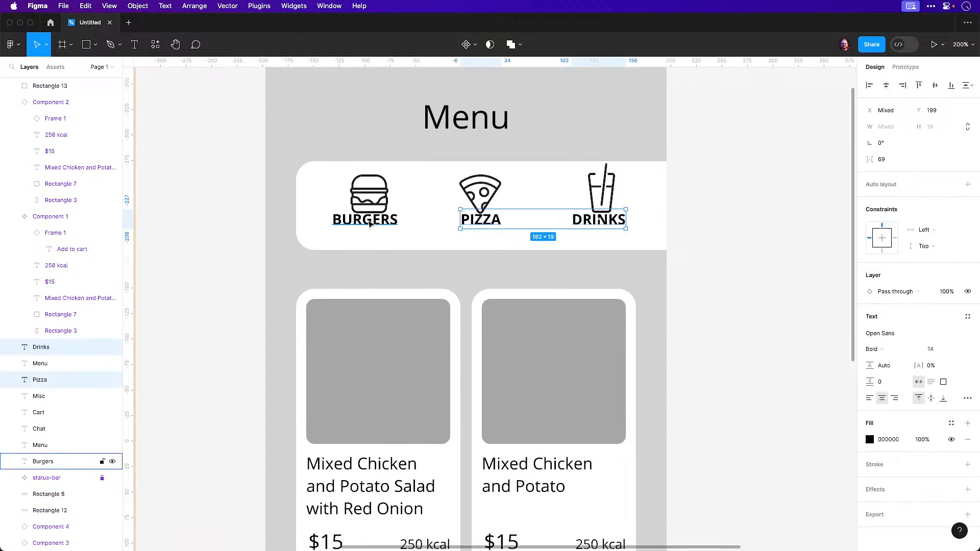
shift+click(51, 461)
drag(380, 228, 384, 235)
click(704, 238)
click(372, 230)
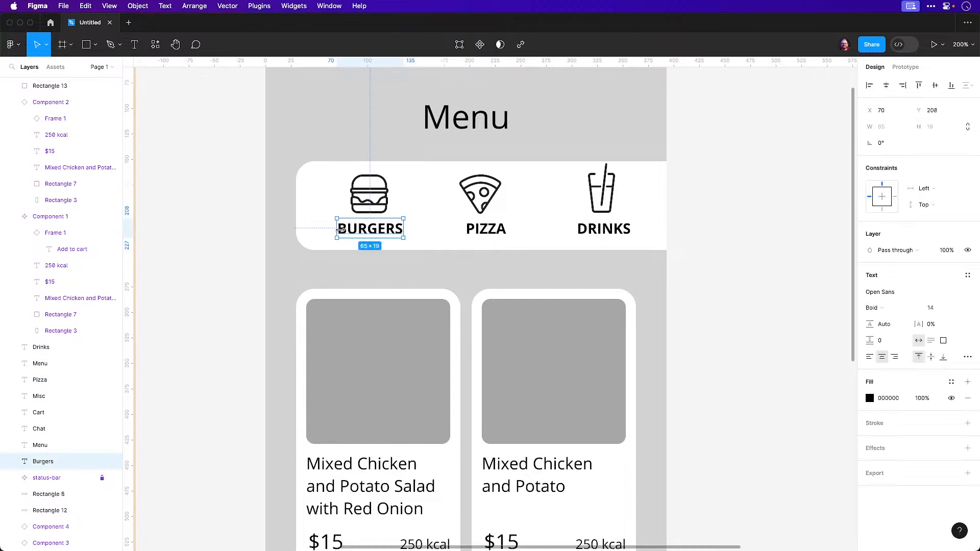
shift+click(363, 212)
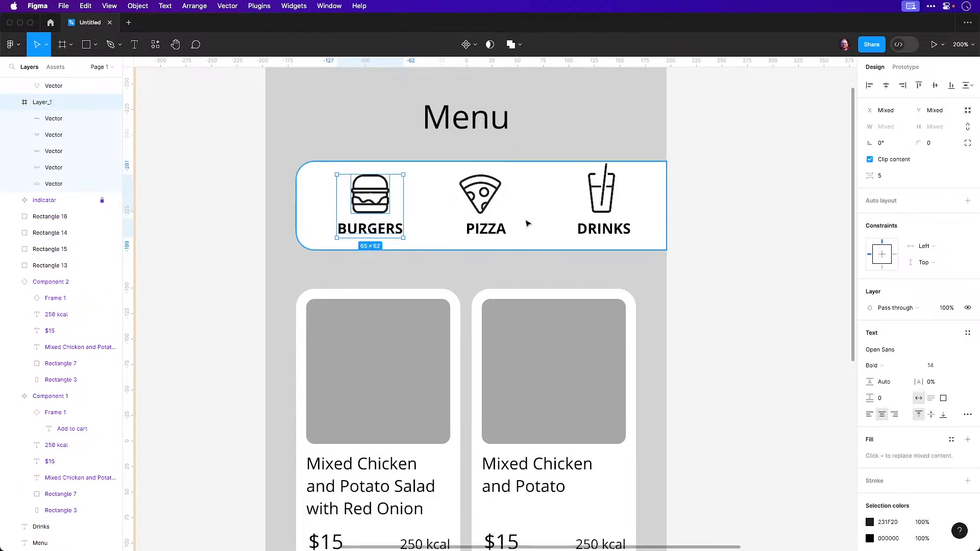
Align the pizza icon with the PIZZA label, group the pair and centre it horizontally on the screen
click(485, 228)
shift+click(480, 196)
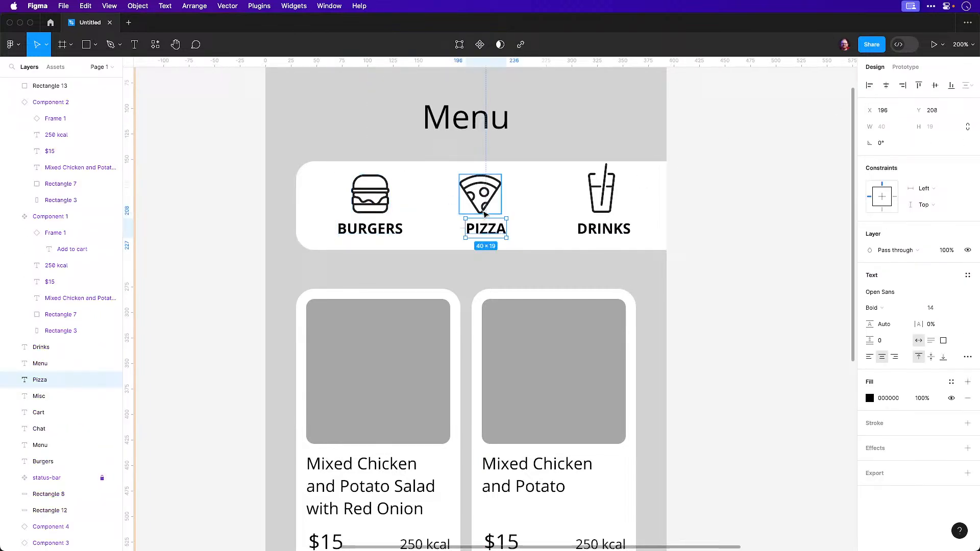
key(super+g)
click(887, 86)
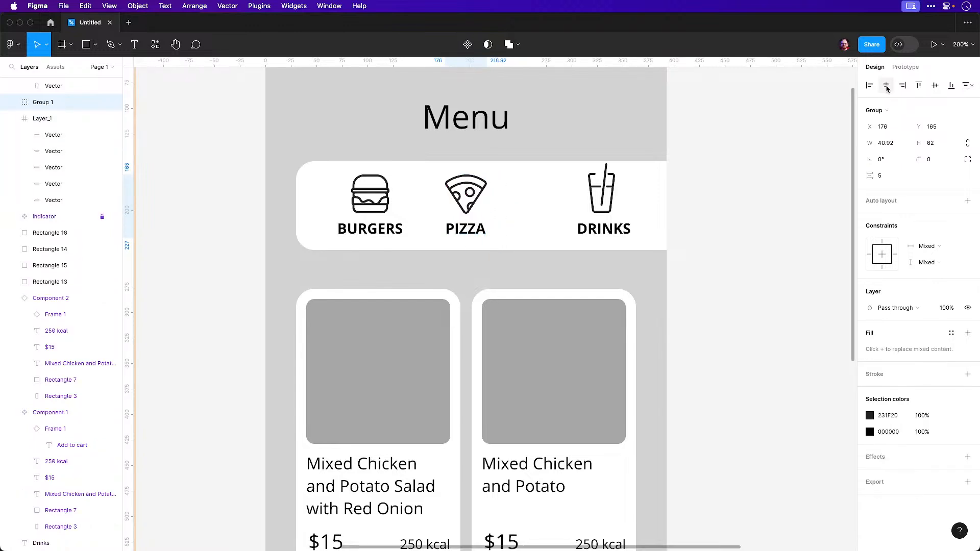
Centre the drink icon horizontally over the DRINKS label
click(607, 228)
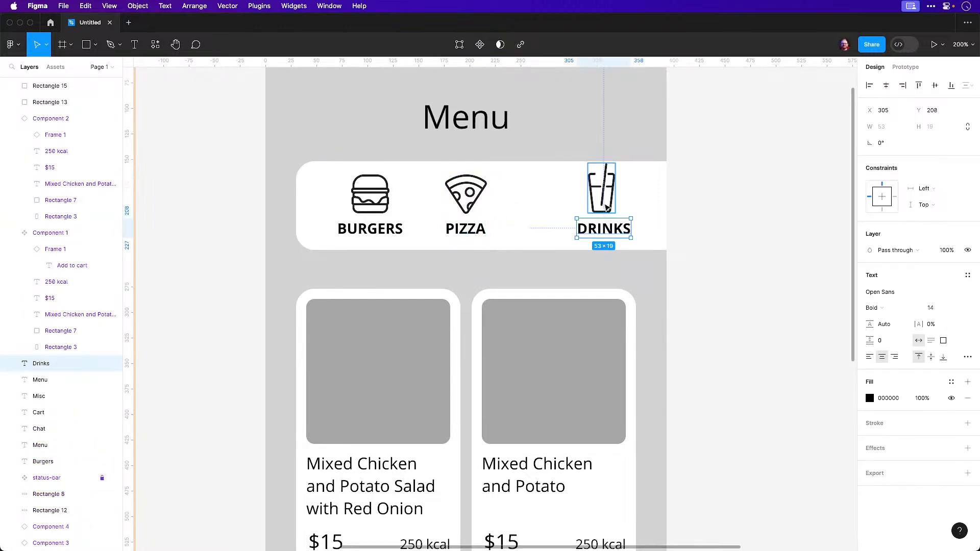
shift+click(607, 207)
click(772, 172)
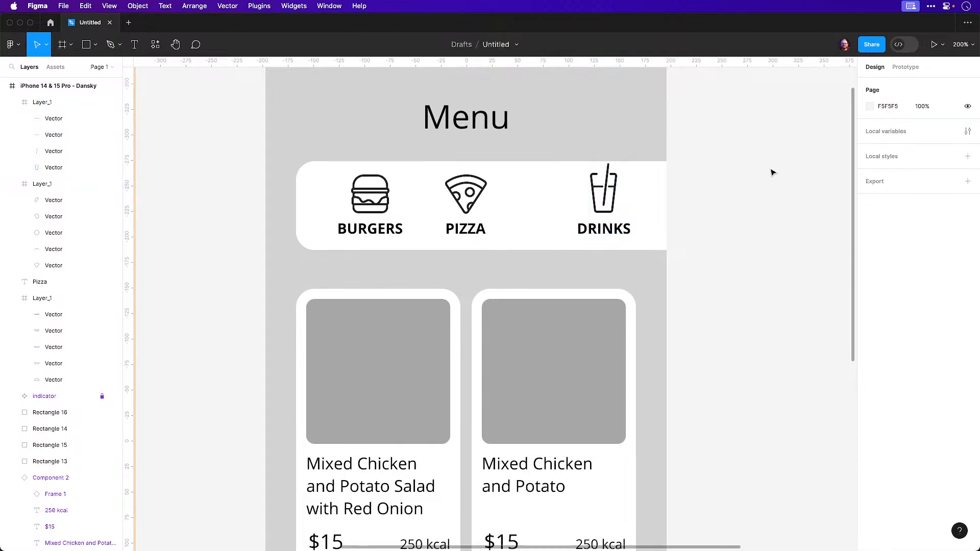
key(shift+0)
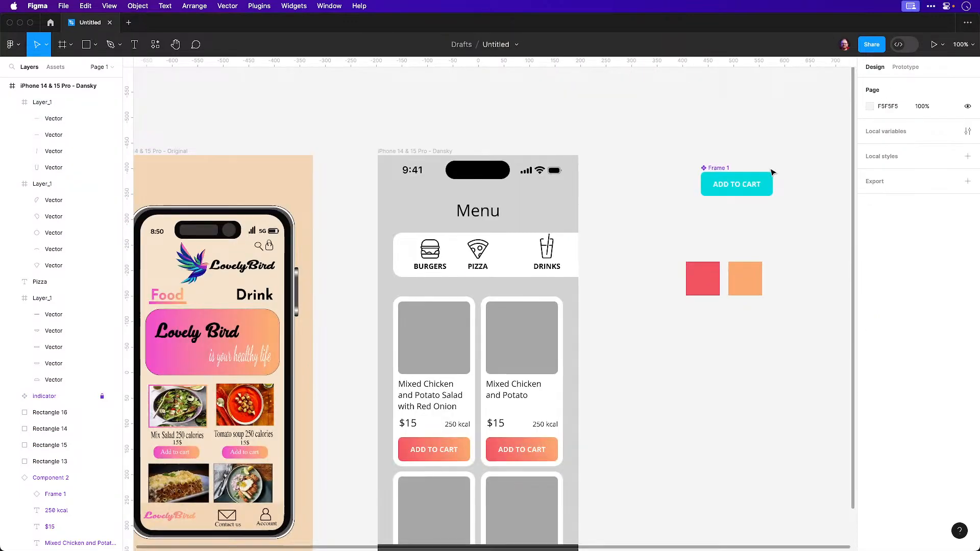
Move the drink icon and its DRINKS label left together, closer to the pizza icon in the category bar
key(super+equal)
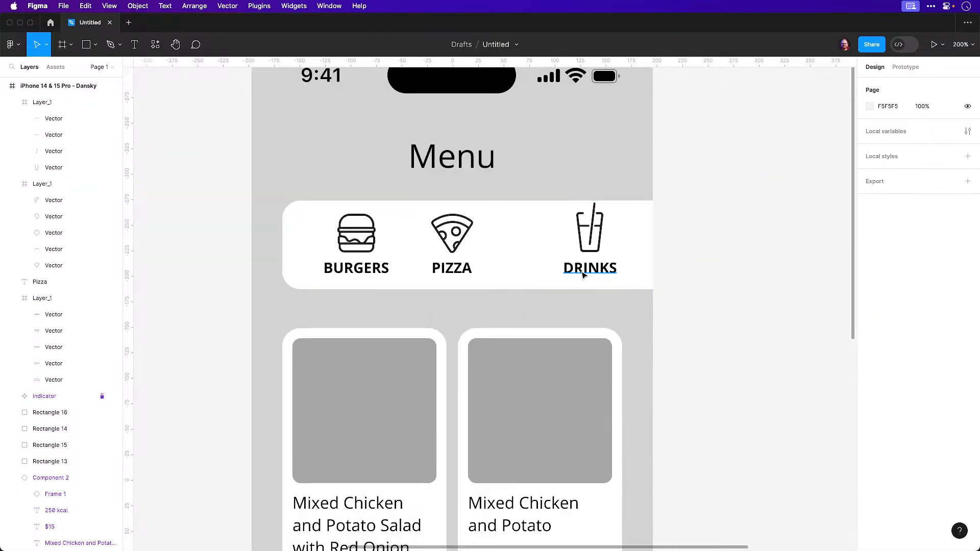
click(575, 269)
shift+click(590, 255)
drag(590, 255, 542, 255)
click(686, 265)
key(super+minus)
key(super+minus)
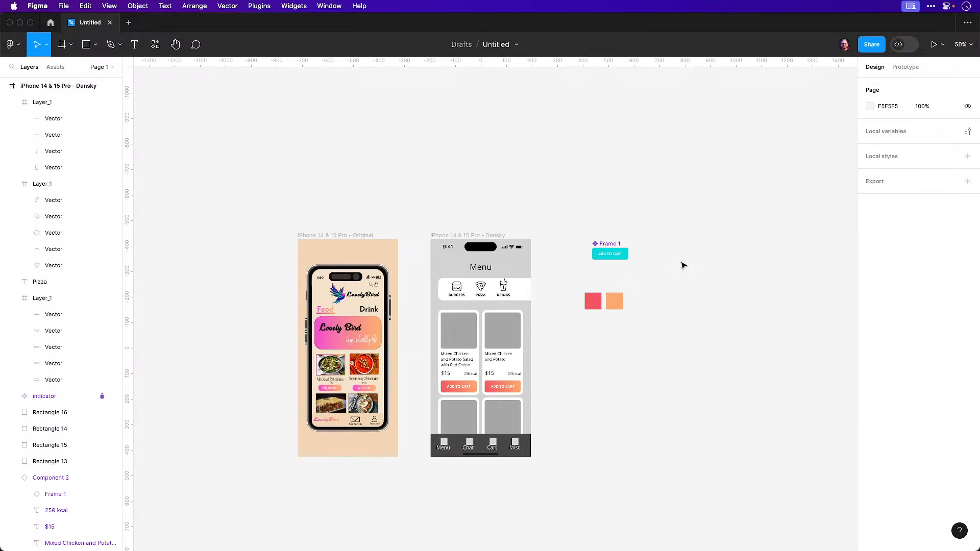
Change the Menu heading's font weight from the Open Sans styles to Bold
scroll(485, 342, up, 5)
scroll(500, 311, down, 3)
drag(507, 293, 510, 293)
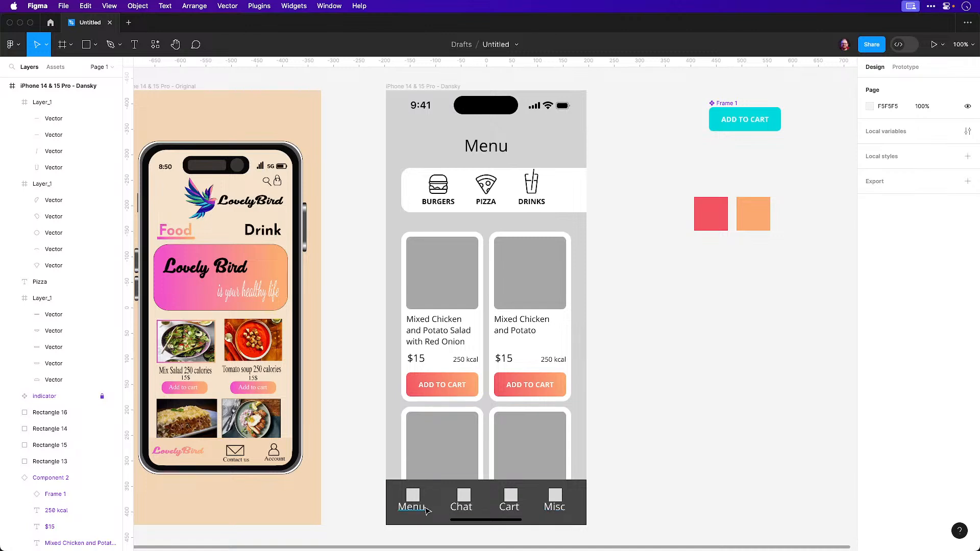
click(486, 147)
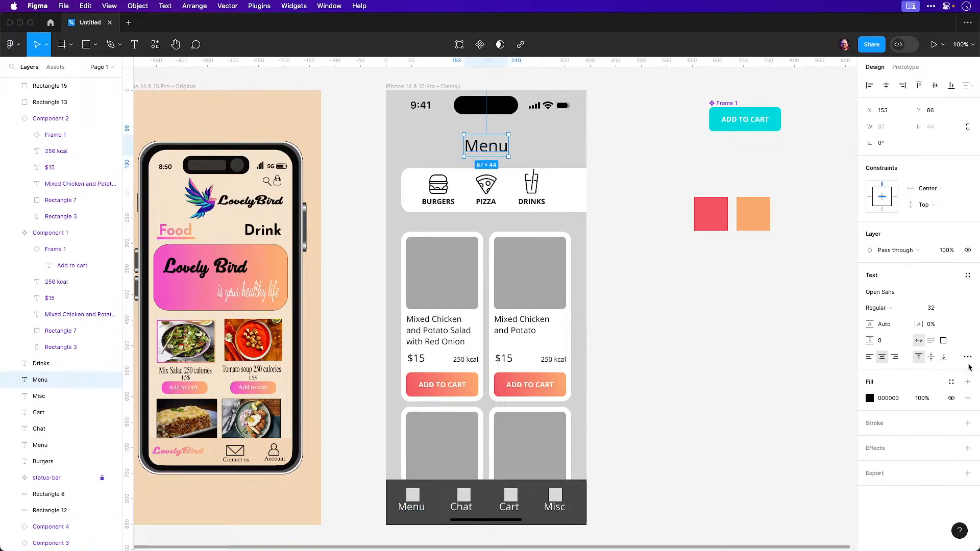
click(882, 307)
click(888, 345)
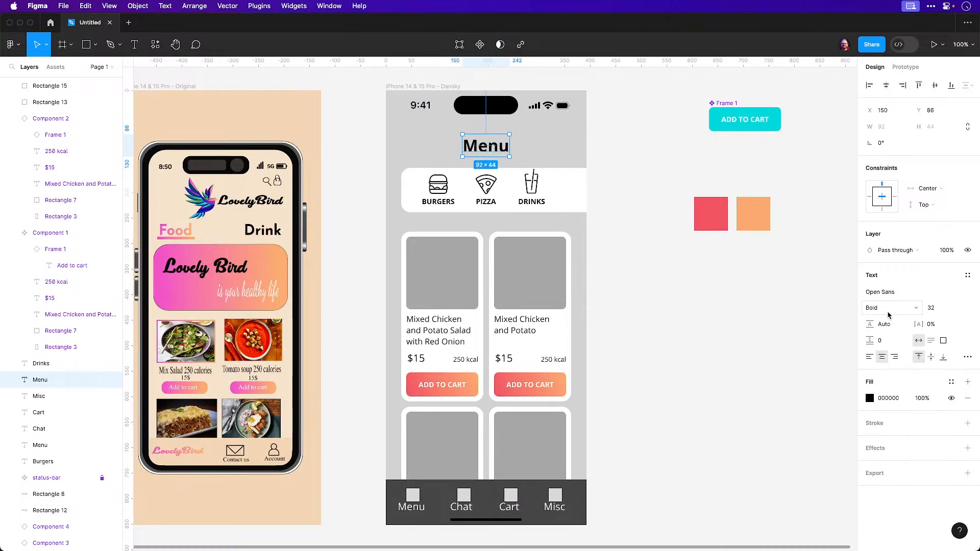
click(883, 308)
click(887, 338)
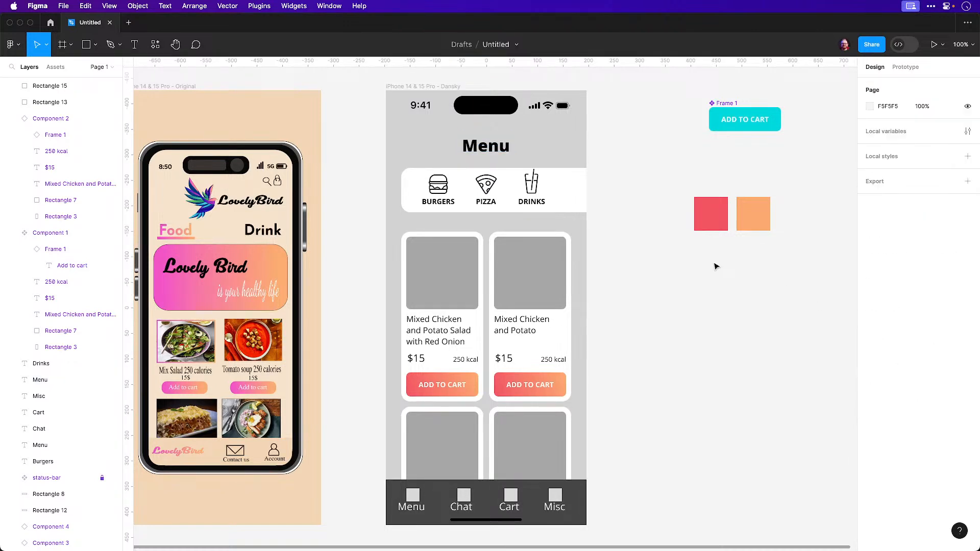
click(733, 295)
Lighten the fill of the iPhone 14 & 15 Pro - Dansky frame to EFEFEF
drag(565, 214, 612, 213)
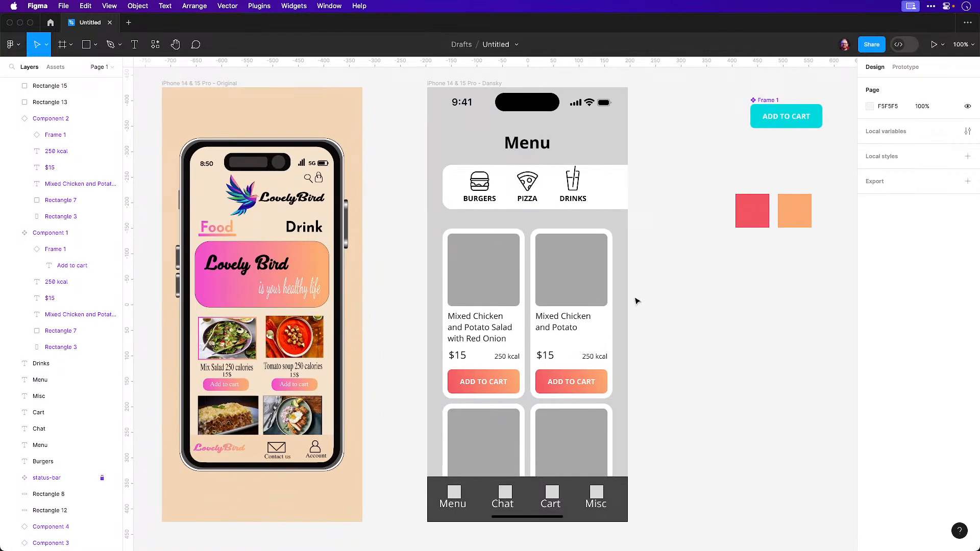
click(434, 84)
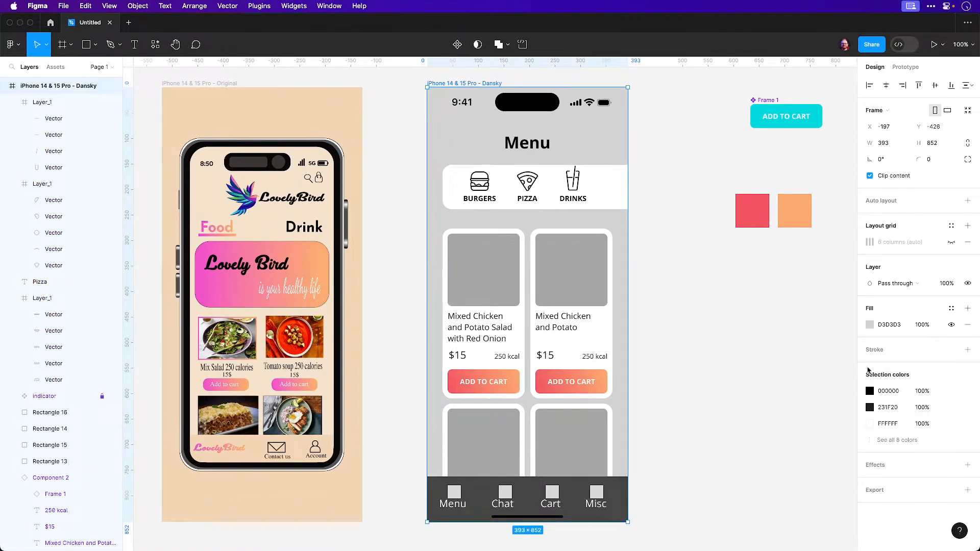
click(869, 327)
drag(736, 326, 726, 287)
drag(721, 305, 723, 304)
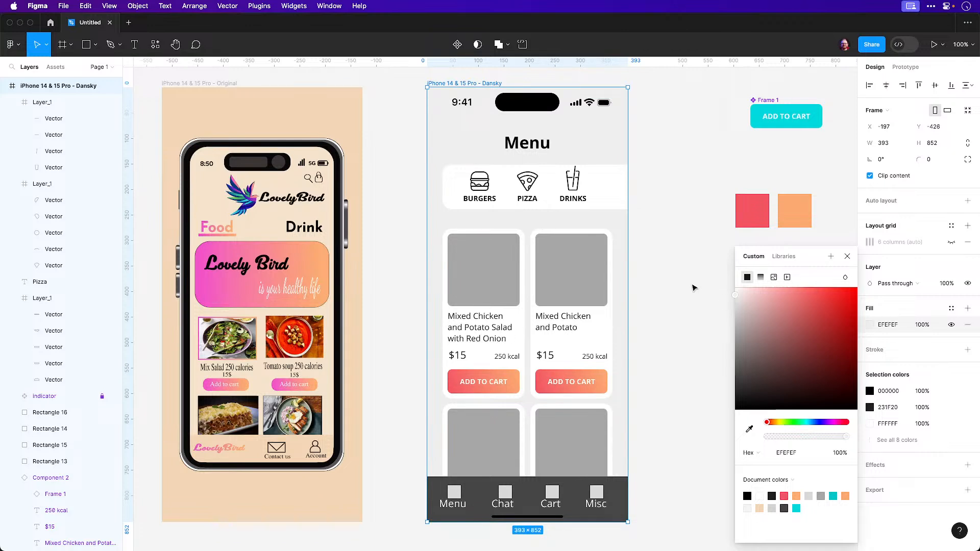
click(692, 294)
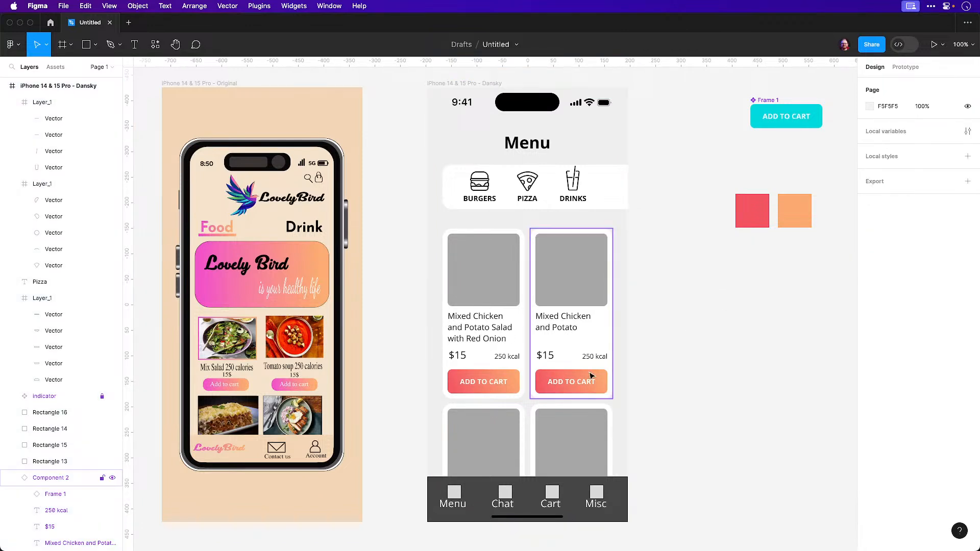
Add a drop shadow with a blur of 20 to the first food card's white background rectangle
click(507, 398)
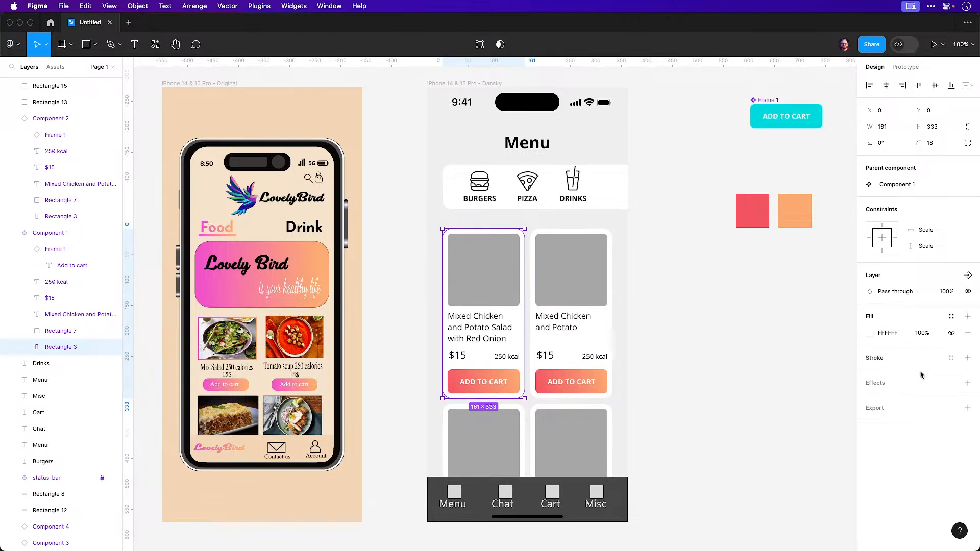
click(967, 383)
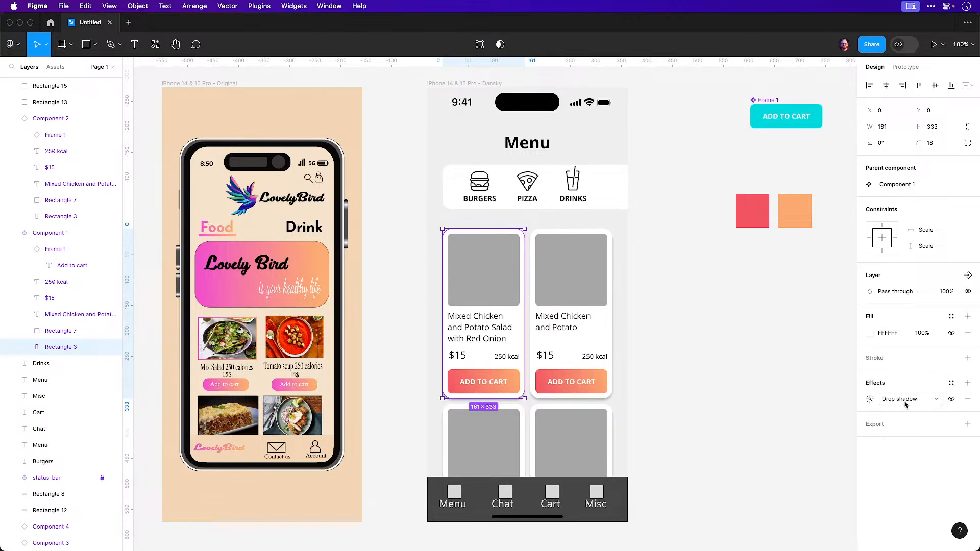
click(870, 401)
click(823, 428)
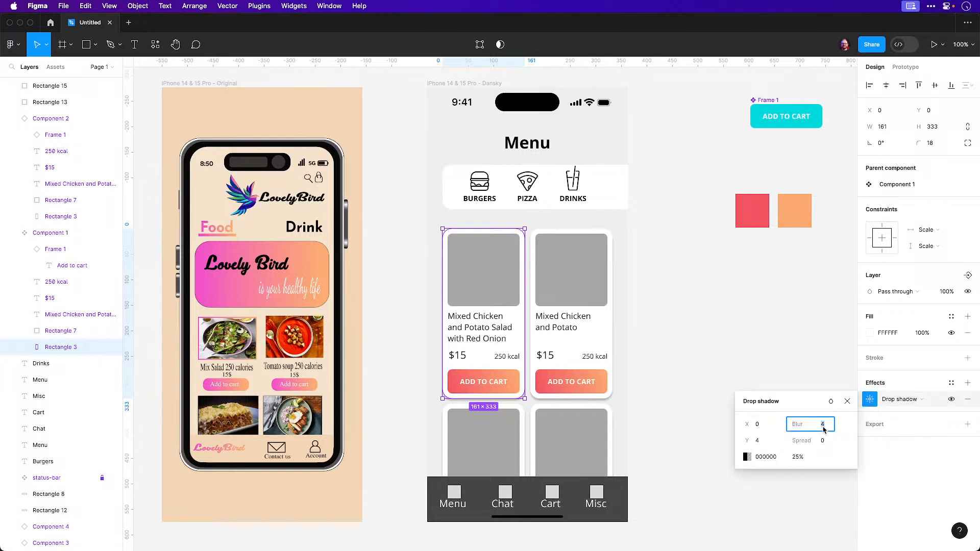
key(Return)
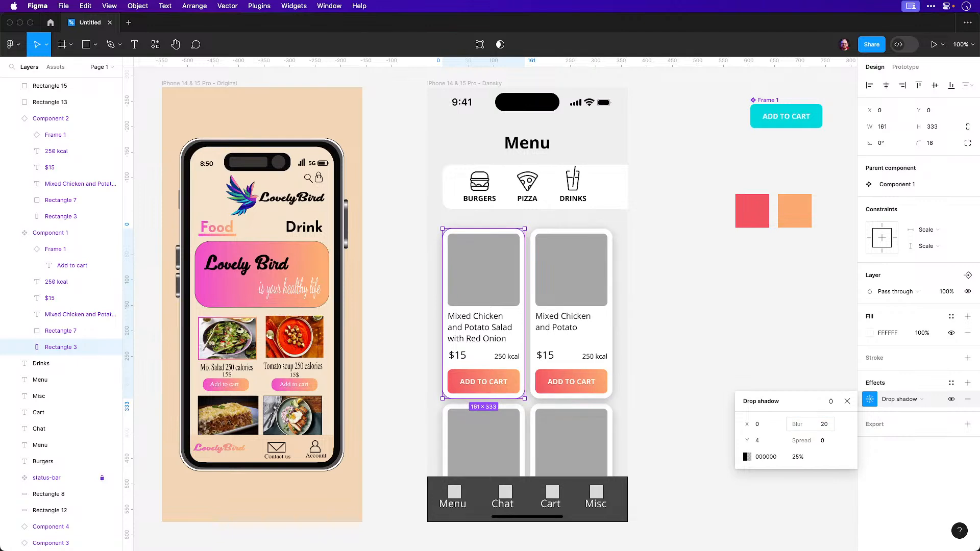
Set the card shadow's X and Y offsets to 10 and its opacity to 10%
click(764, 441)
click(764, 426)
text(10)
key(Tab)
text(10)
key(Tab)
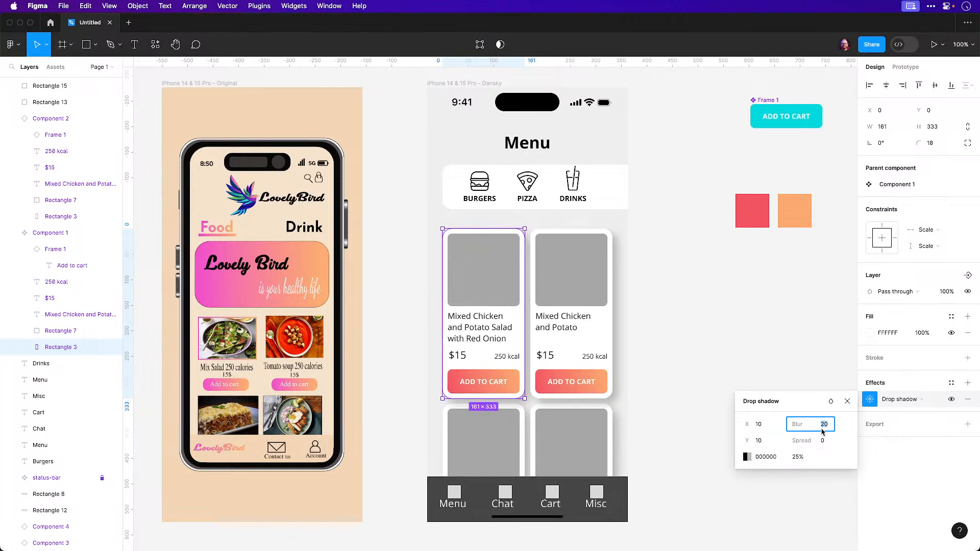
click(799, 456)
text(1)
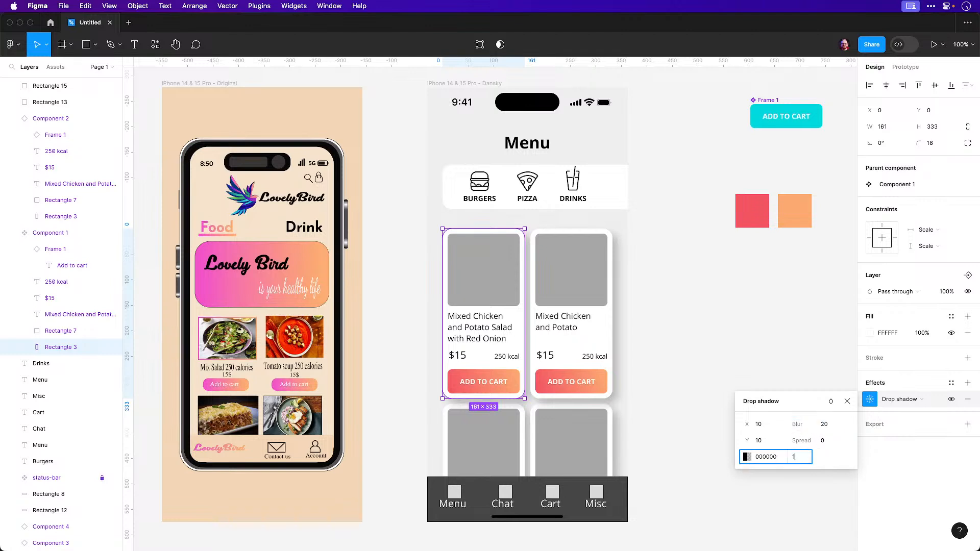
text(5)
key(Return)
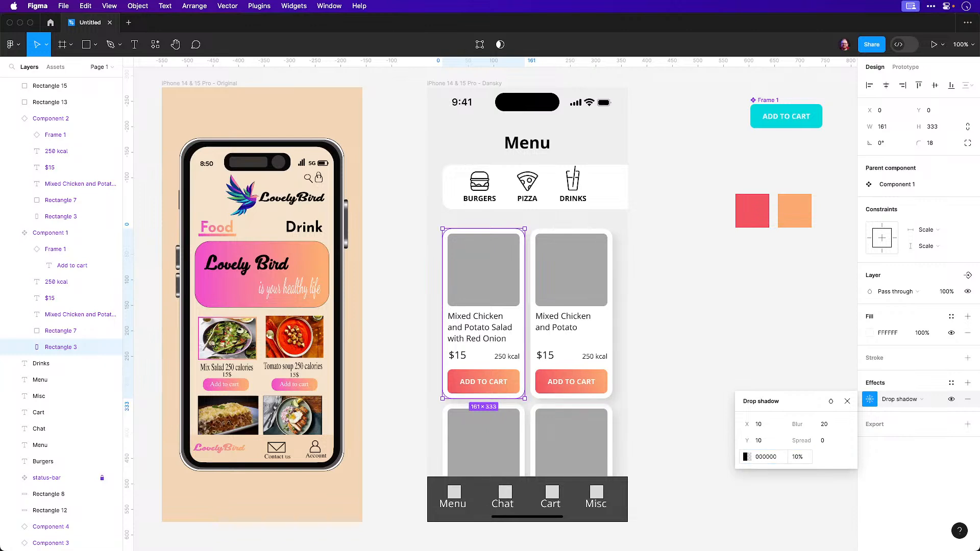
click(699, 325)
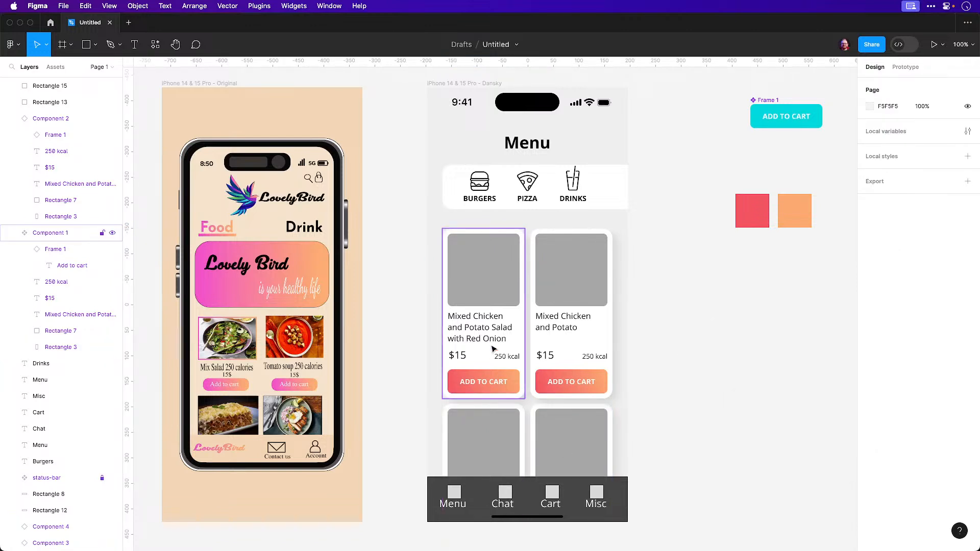
Send the two upper food cards together to the back of the layer order
click(492, 349)
shift+click(550, 330)
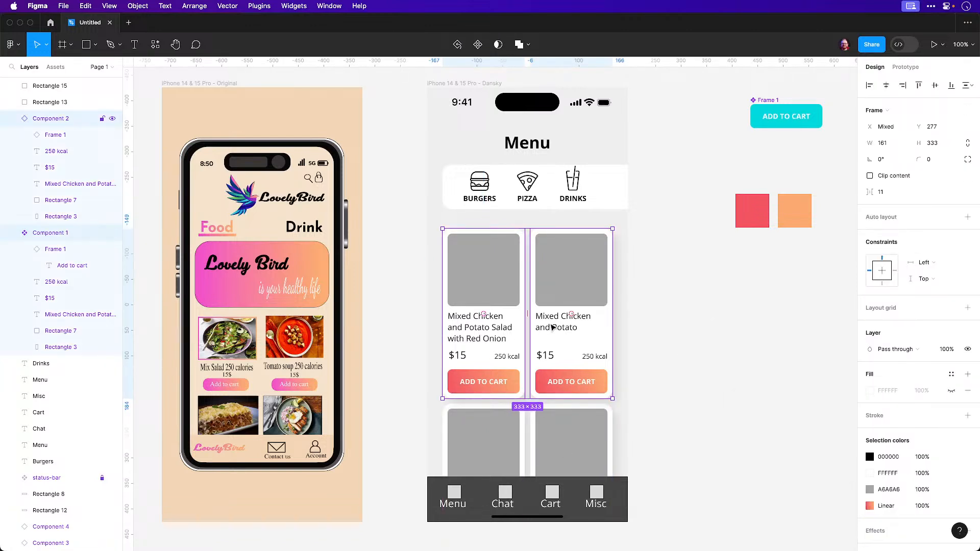
key(bracketleft)
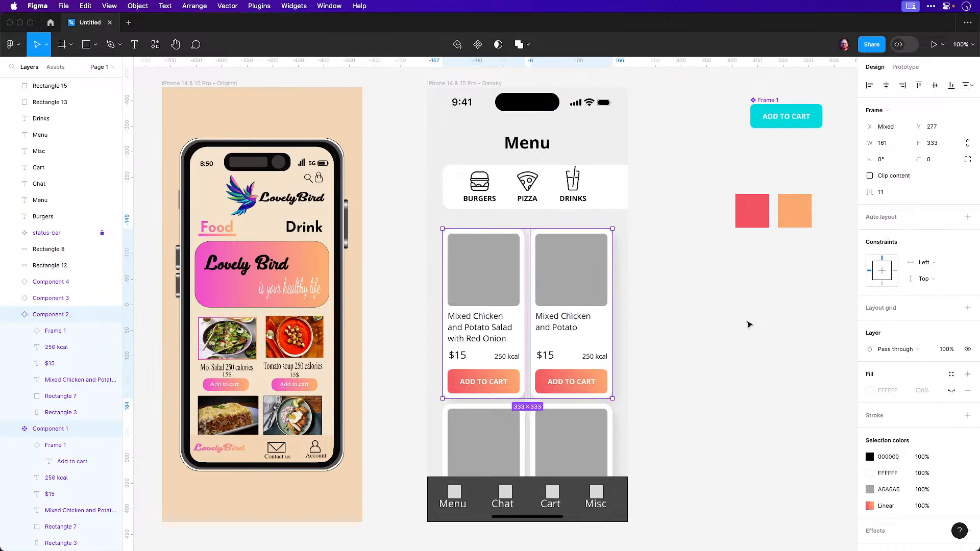
click(749, 324)
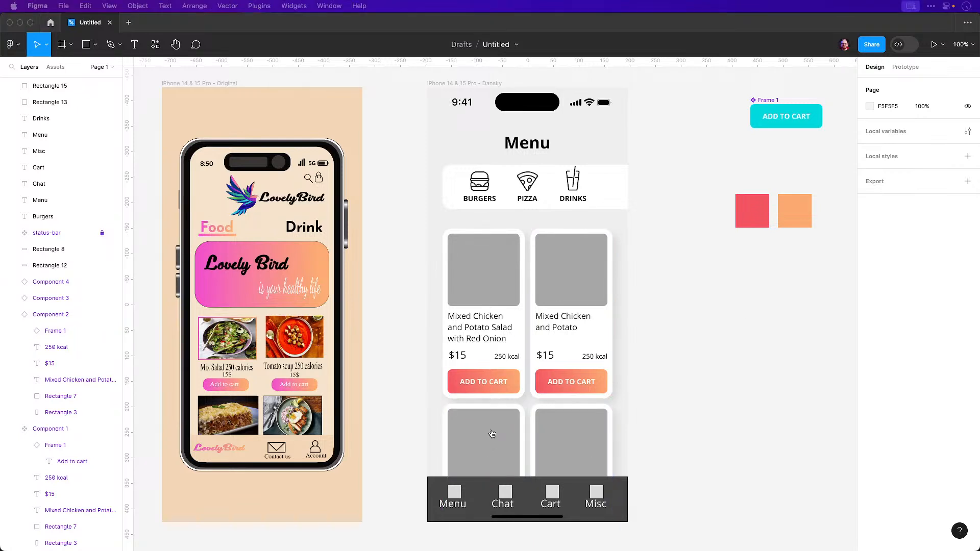
In Adobe Illustrator, draw a rectangle about 21 × 34 px below the icons and duplicate it so the copies share a side
key(super+Tab)
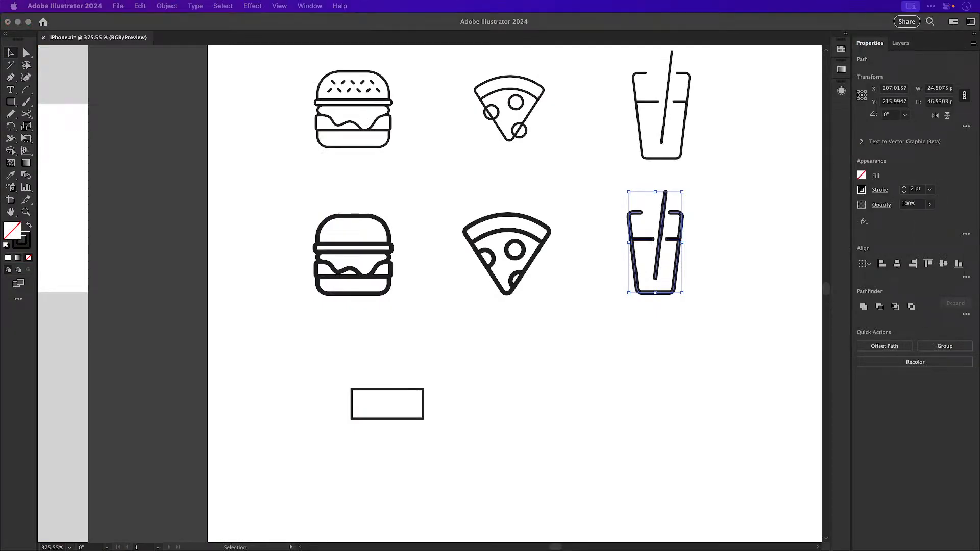
click(555, 444)
drag(555, 428, 457, 352)
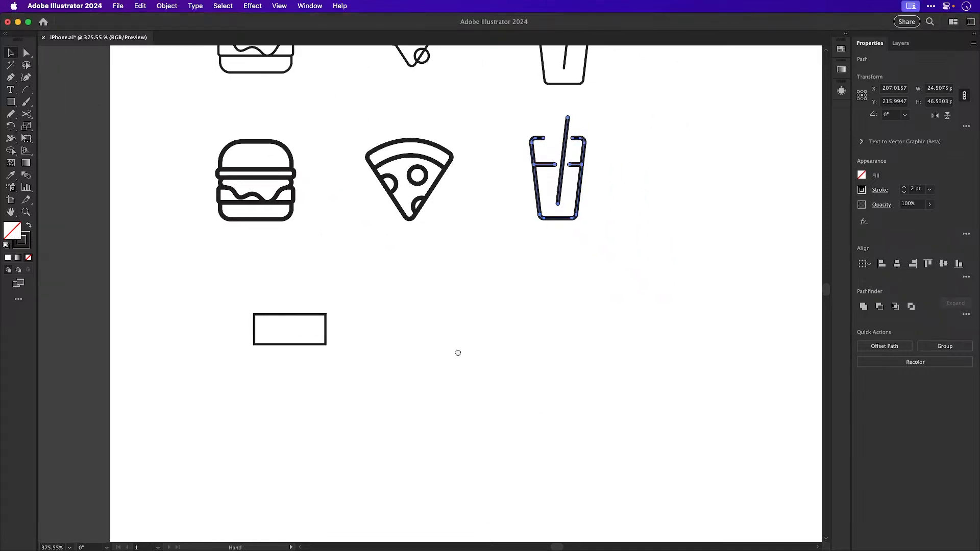
click(11, 102)
key(super+shift+a)
drag(440, 305, 486, 380)
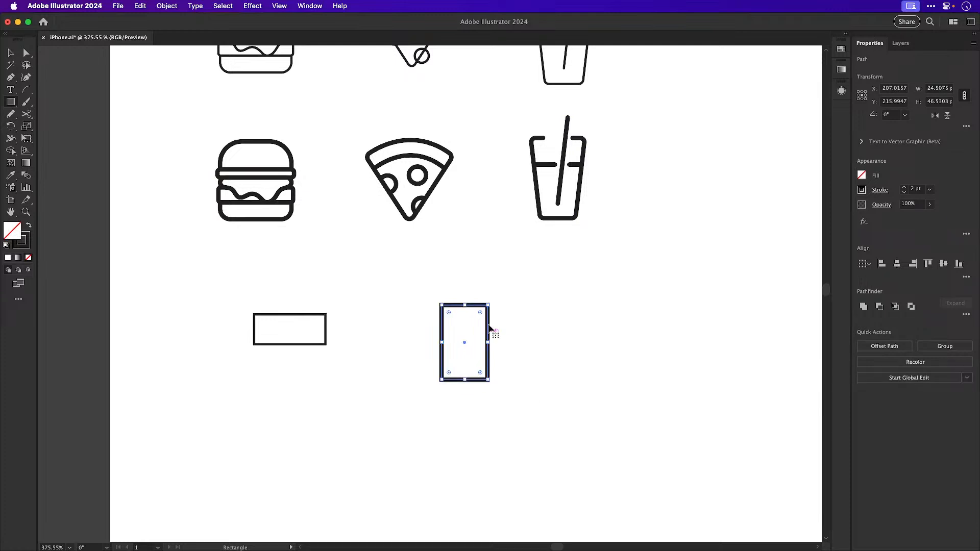
key(v)
drag(488, 325, 533, 324)
Select the outer anchors of both rectangles and lower them about 8 px to form an open menu shape
key(a)
drag(419, 278, 457, 435)
drag(525, 267, 574, 452)
key(s)
key(a)
drag(534, 381, 529, 400)
key(v)
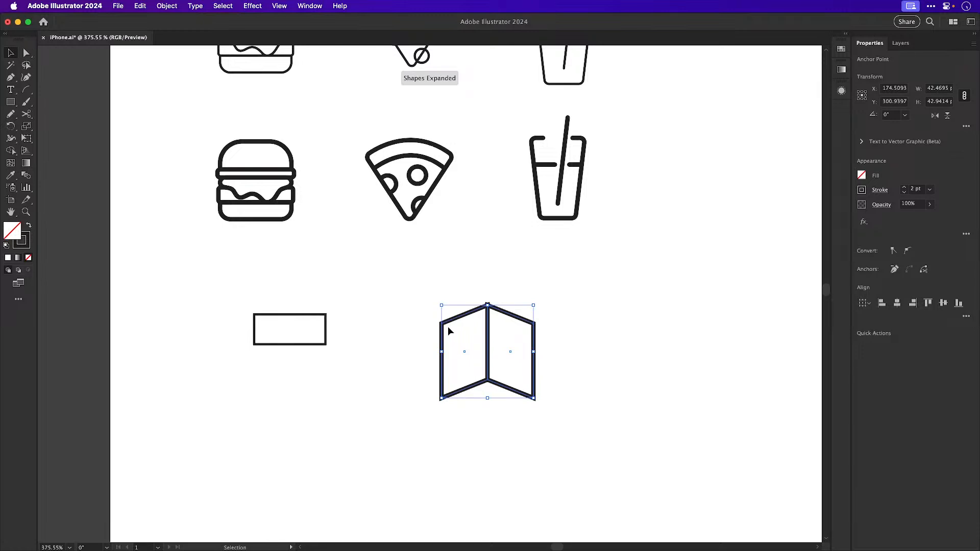
Try moving the left panel's upper outer corner, and undo back to the two plain rectangles
key(a)
drag(440, 322, 435, 278)
key(ctrl+z)
key(v)
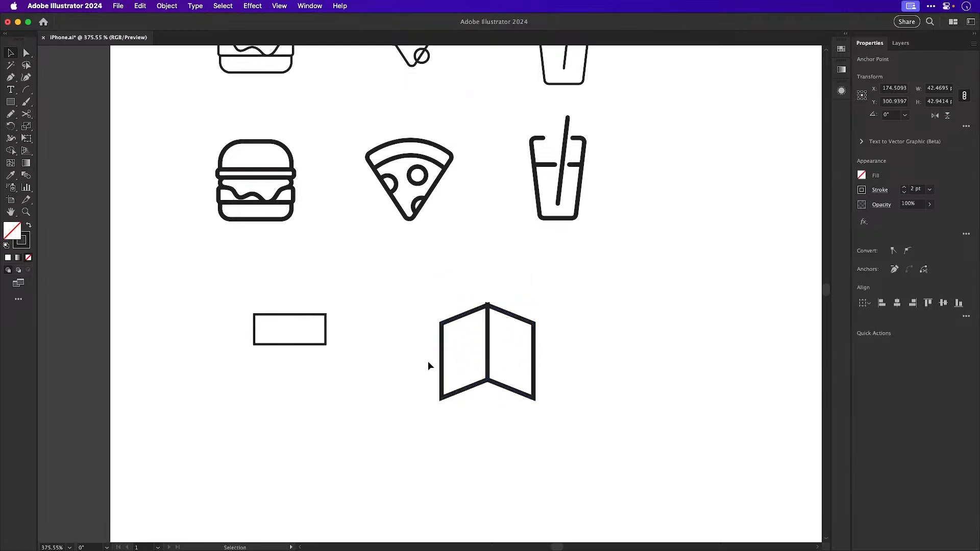
click(424, 361)
key(super+z)
Select the outer anchors of the paired rectangles and lower them about 10 px to shape the open menu
key(a)
drag(414, 286, 457, 422)
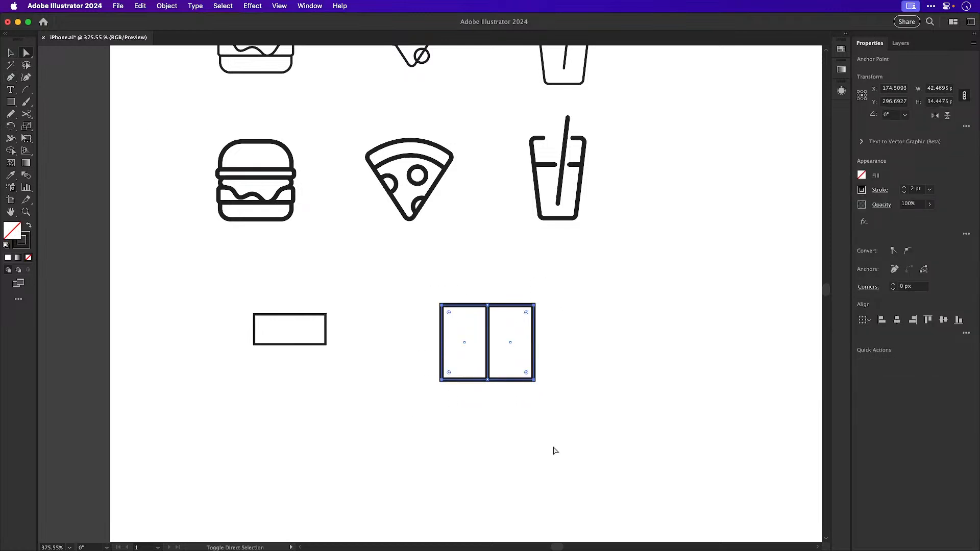
key(super+shift+z)
click(555, 451)
Give both menu panels' strokes round caps and round corner joins
key(v)
drag(428, 294, 478, 360)
click(879, 190)
click(825, 217)
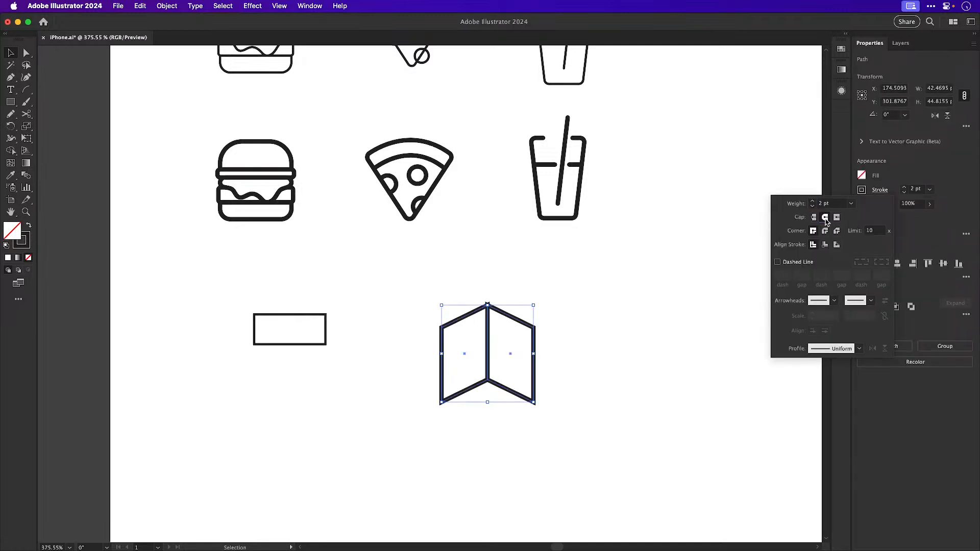
click(825, 231)
click(638, 385)
Draw a short horizontal line with the Pen tool just above and to the left of the menu shape
key(z)
click(474, 350)
click(424, 284)
key(v)
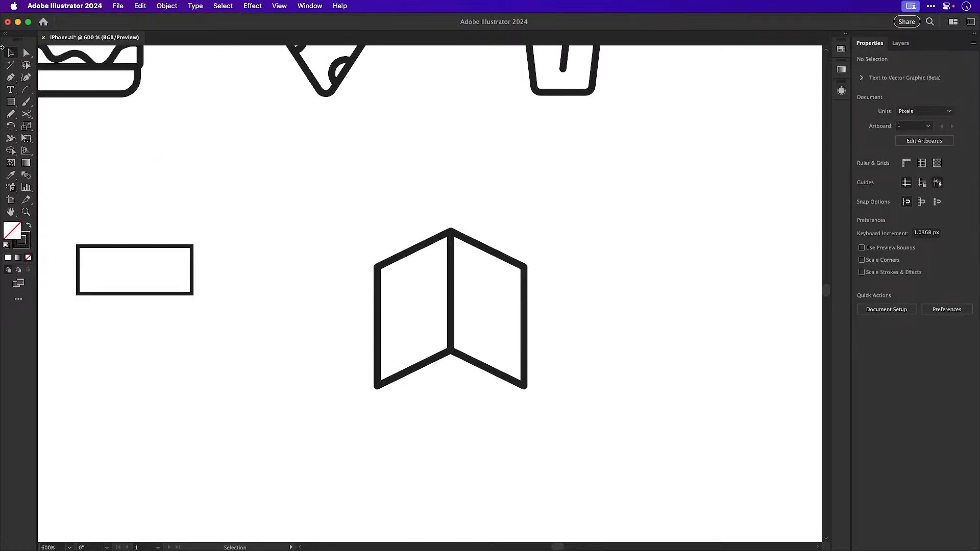
click(10, 78)
click(271, 190)
click(339, 190)
super+click(299, 205)
Try slanting the short line by lowering its left end, and delete it
click(274, 190)
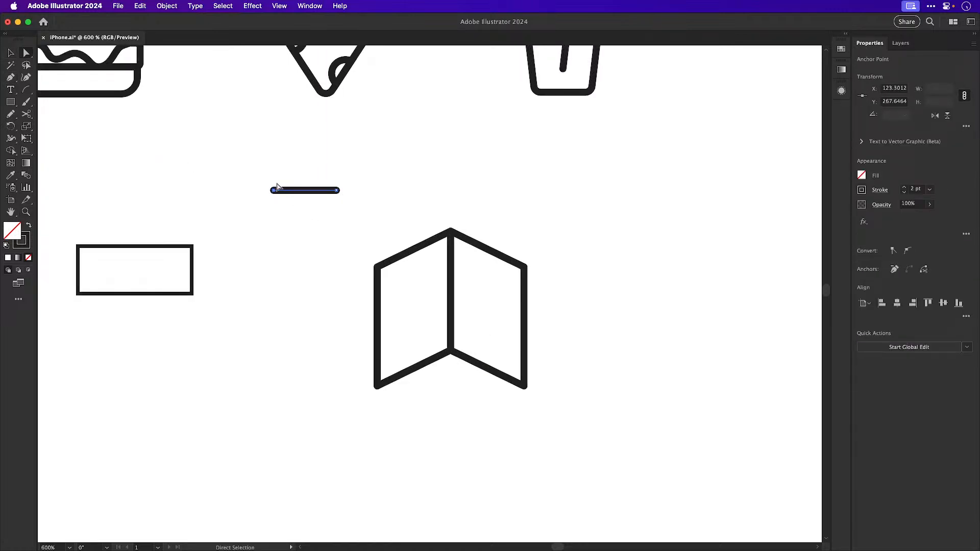
key(shift+Down)
click(274, 197)
drag(310, 213, 490, 328)
key(z)
key(v)
key(Delete)
Copy the left panel's slanted upper edge, paste it in front and move the copy down inside the panel
key(a)
click(429, 243)
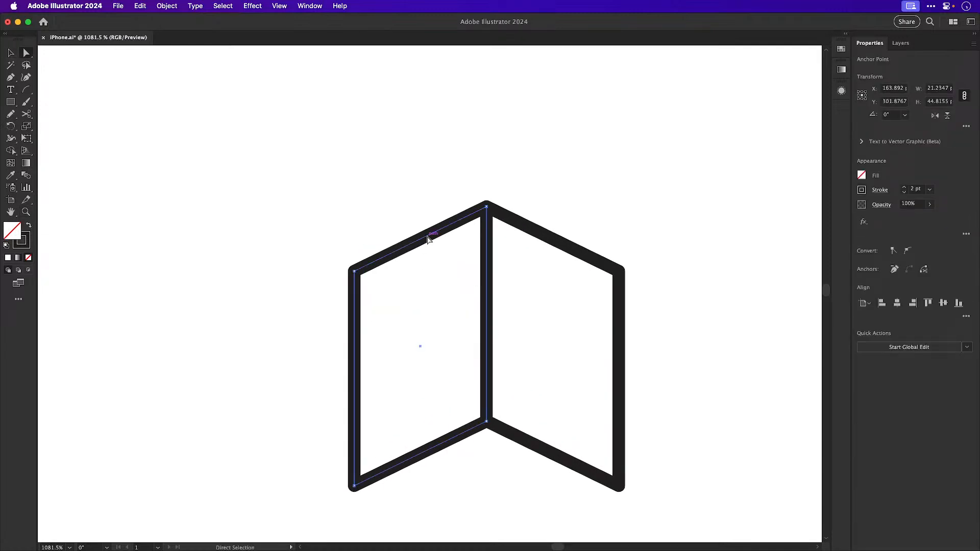
key(v)
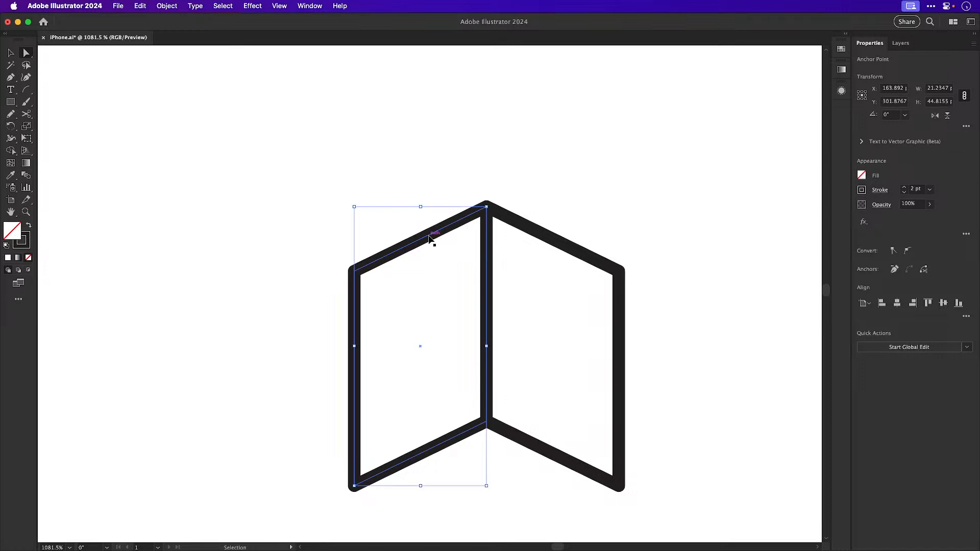
key(super+c)
key(super+f)
key(v)
drag(427, 238, 426, 285)
Shorten the slanted line to about 11 px wide and repeat it downward to make four evenly spaced text lines
drag(487, 252, 436, 325)
key(super+d)
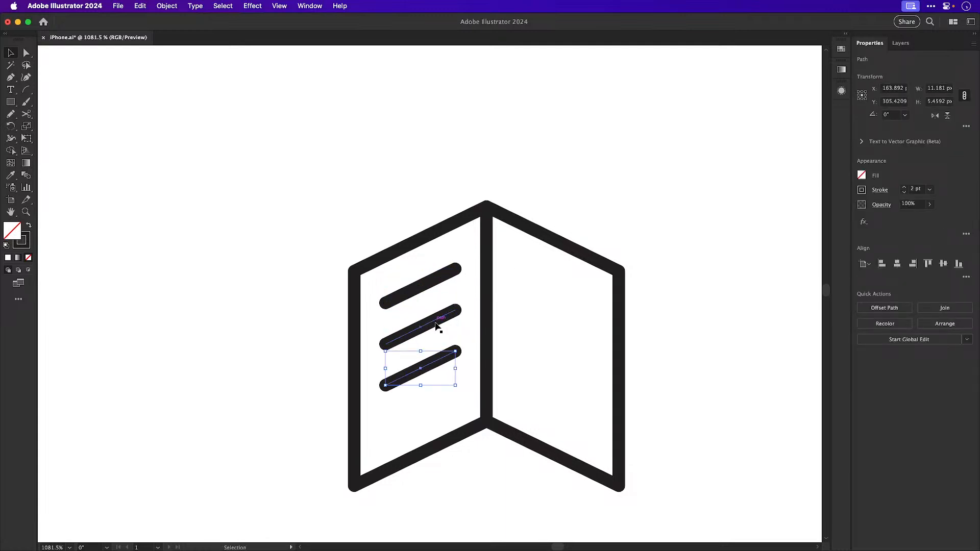
key(super+d)
Select all four slanted lines and shift them up about 0.3 px to centre them in the left panel
shift+click(430, 372)
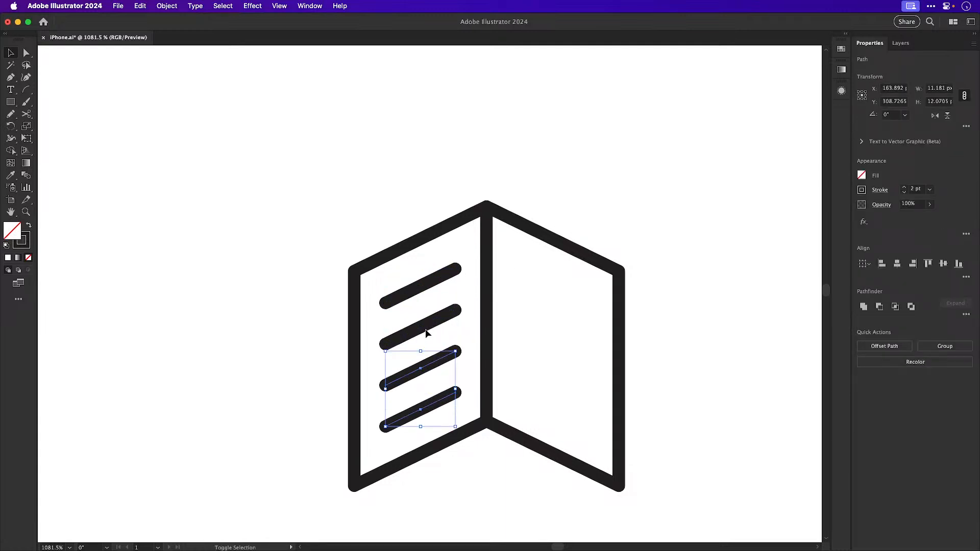
shift+click(426, 328)
shift+click(427, 285)
drag(427, 286, 427, 281)
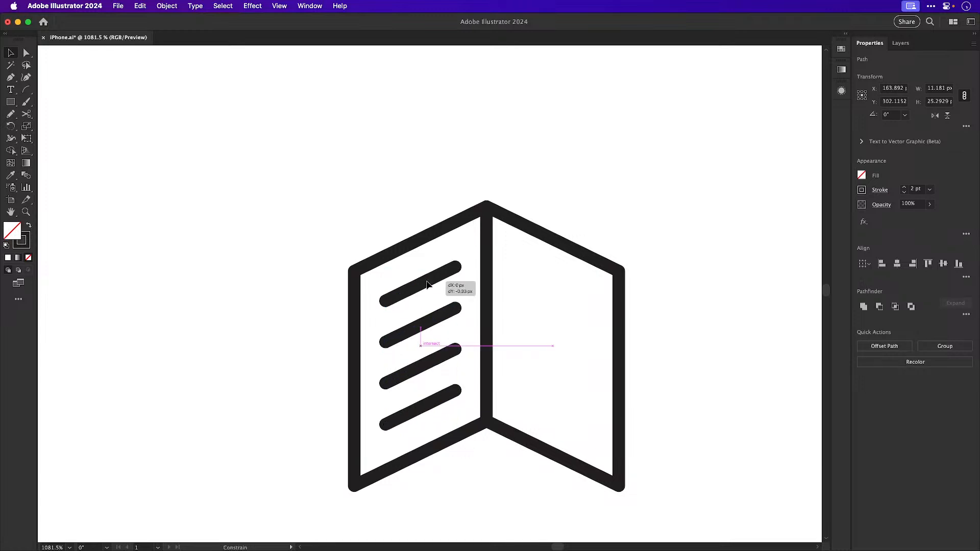
Select the whole open-menu icon and scale it down proportionally to about 38 px wide
key(super+shift+a)
scroll(427, 284, down, 6)
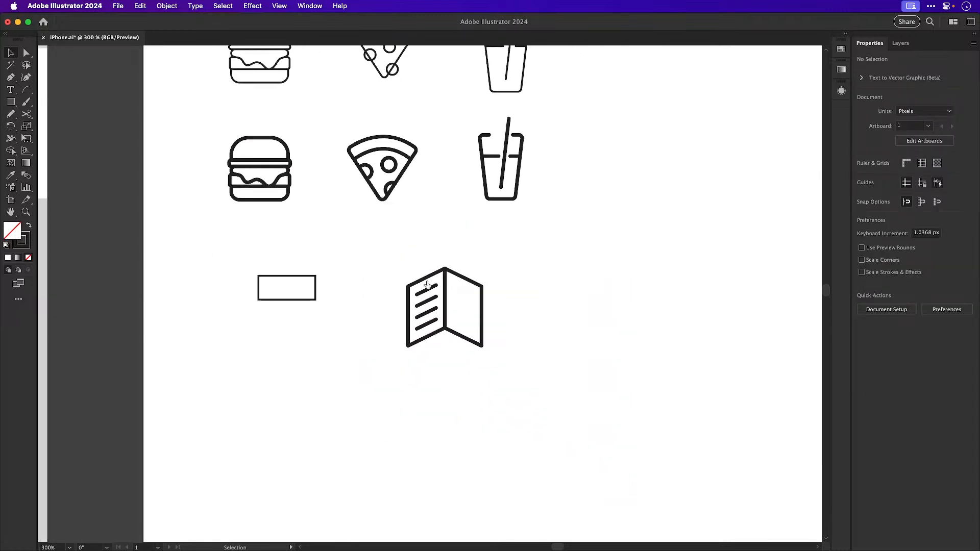
scroll(442, 320, up, 3)
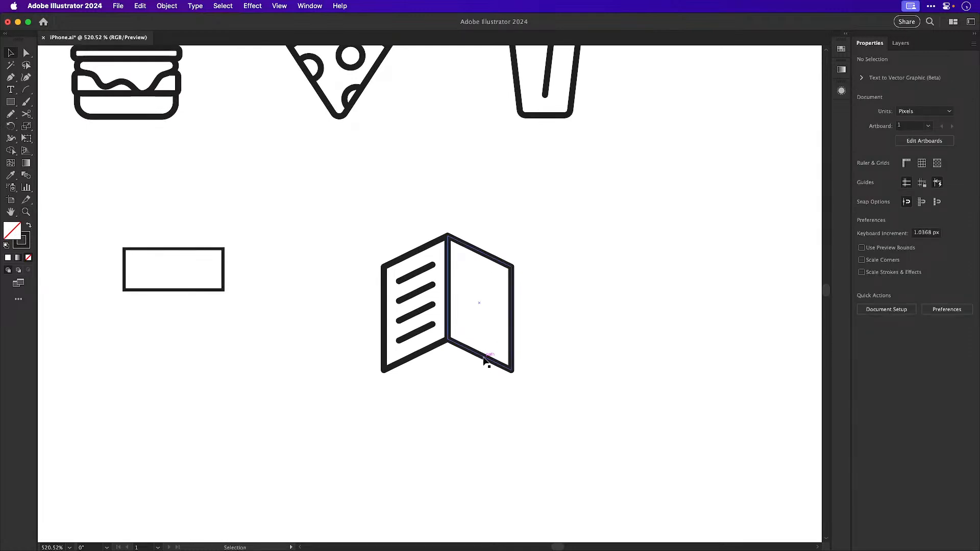
drag(355, 213, 534, 394)
scroll(534, 394, down, 3)
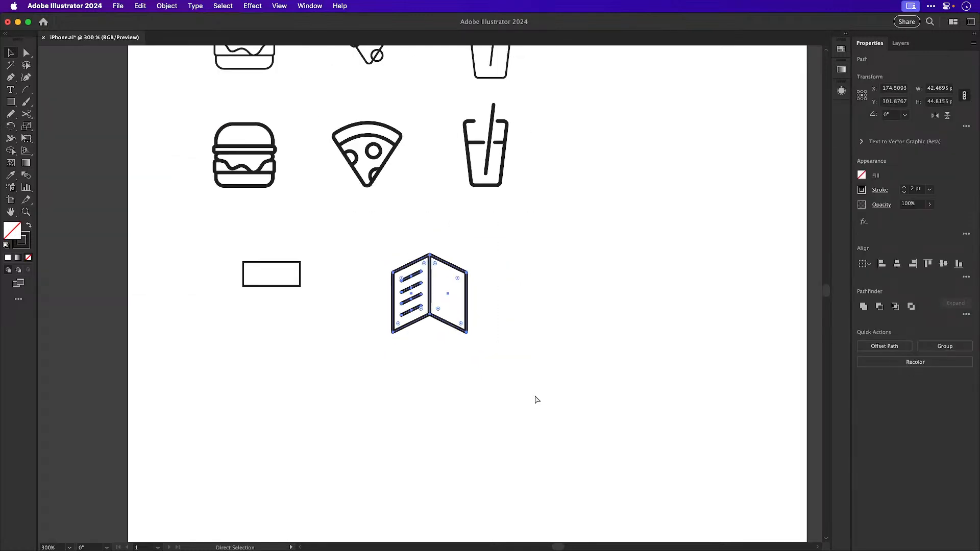
drag(466, 255, 459, 261)
click(519, 291)
drag(515, 293, 458, 340)
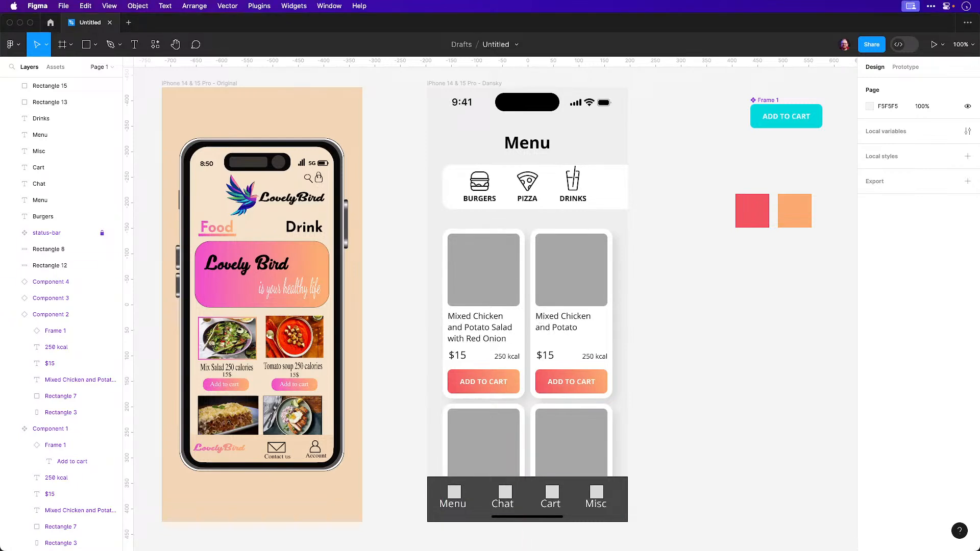
In Illustrator, shorten the open-menu icon to about 33 px high by raising its lower anchor points, keeping three text lines in the left panel
key(super+Tab)
key(z)
key(v)
key(a)
drag(322, 409, 427, 366)
key(Up)
key(Up)
key(Up)
key(Up)
key(Up)
key(Up)
key(Up)
key(Up)
key(Up)
key(Up)
key(Up)
key(Up)
key(Down)
key(Down)
key(Down)
key(Down)
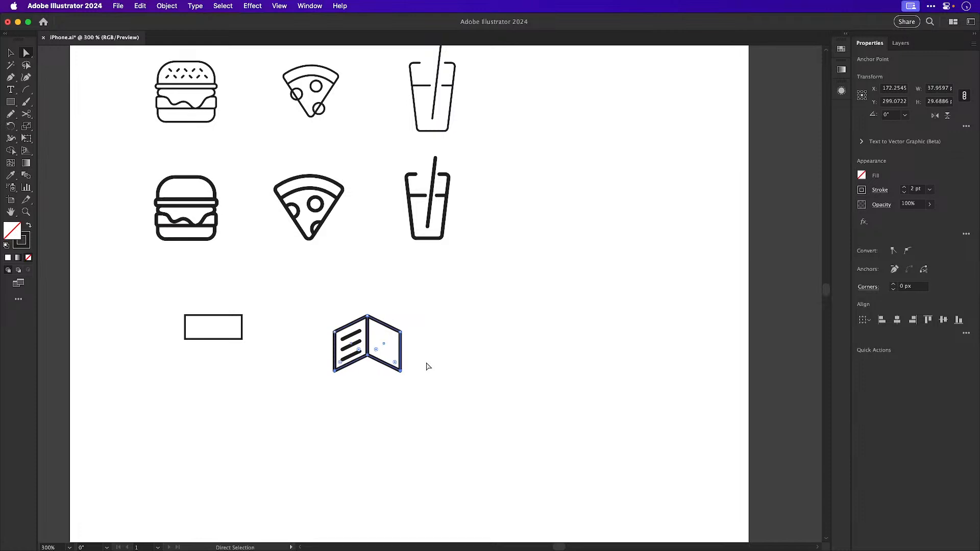
key(Down)
key(Down)
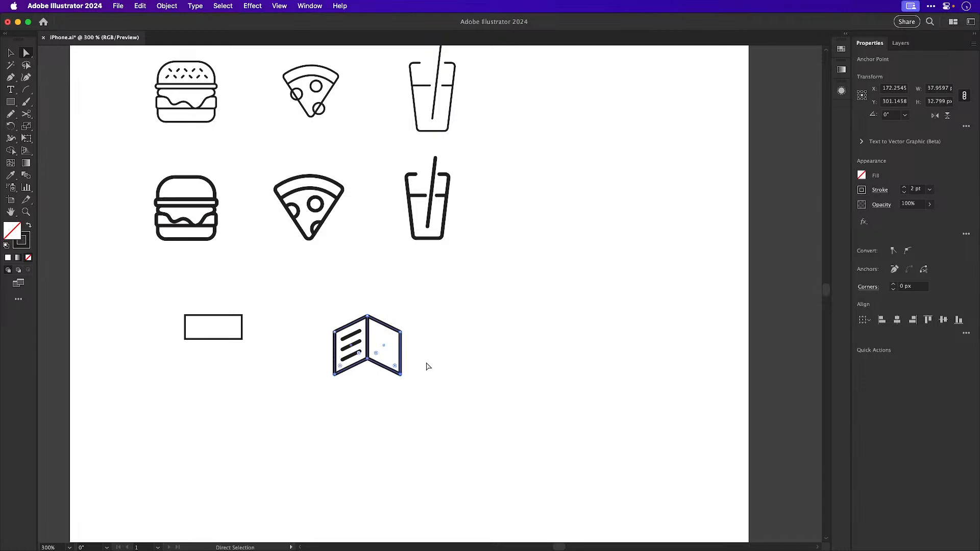
click(428, 363)
Narrow the open-menu icon to about 35 px wide by bringing its outer side edges inward
drag(307, 308, 350, 403)
drag(442, 433, 393, 306)
key(s)
mouse_move(466, 411)
mouse_down()
mouse_move(475, 433)
mouse_move(466, 431)
mouse_move(477, 427)
mouse_up()
key(v)
click(465, 328)
key(a)
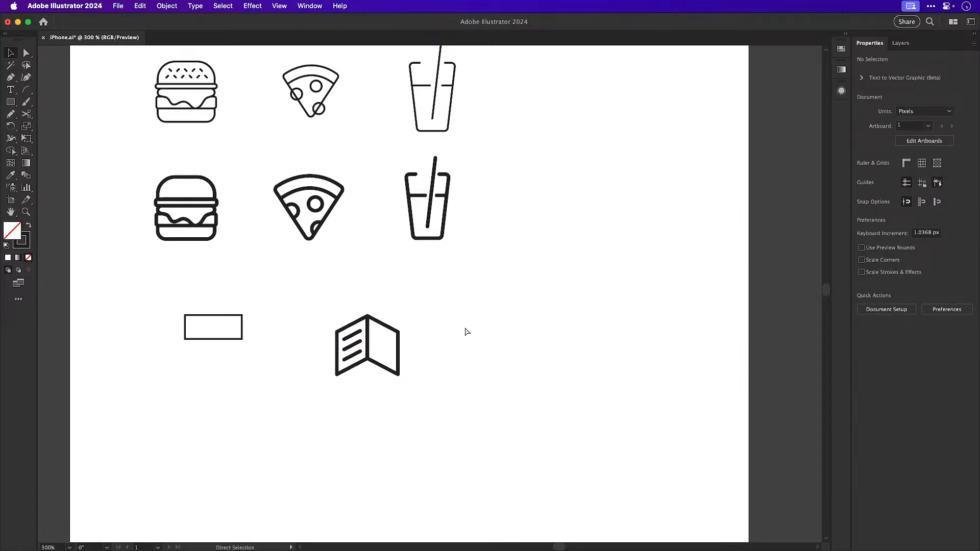
Draw an ellipse beside the menu icon and add a closed triangular tail at its lower-right edge with the Pen tool
key(super+Tab)
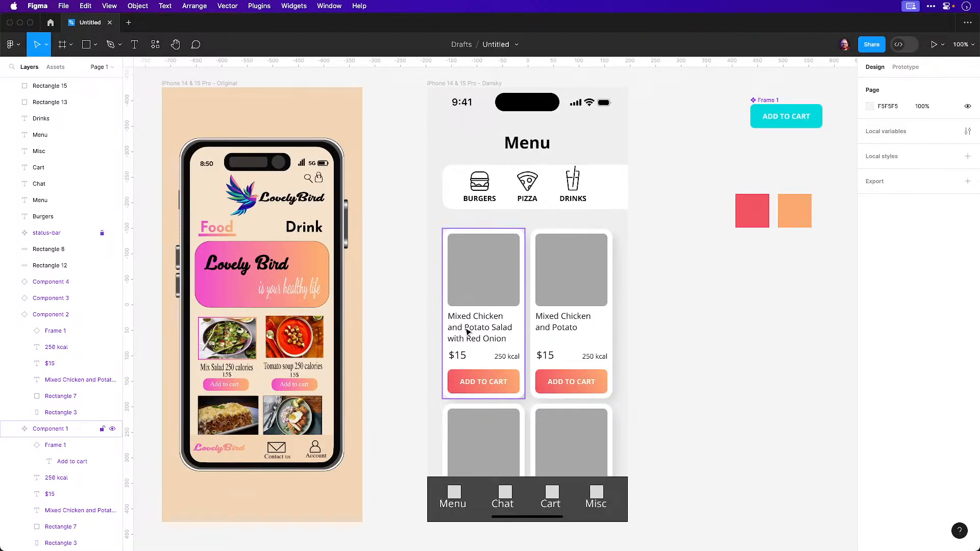
key(super+Tab)
drag(10, 102, 56, 128)
drag(447, 326, 513, 378)
key(v)
key(p)
click(489, 367)
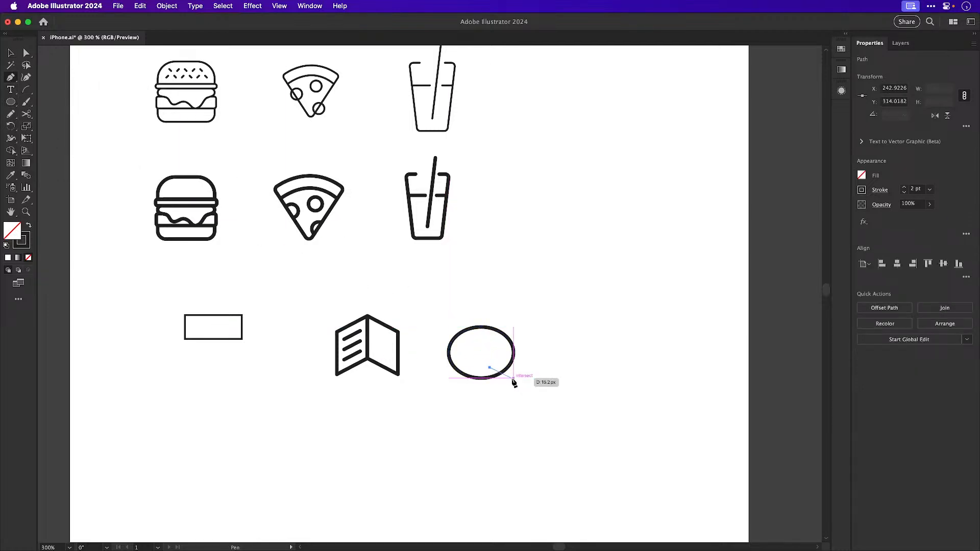
click(513, 382)
click(502, 356)
click(489, 367)
Unite the ellipse and the triangular tail into a single speech-bubble outline
key(v)
click(478, 400)
drag(478, 400, 508, 357)
click(862, 308)
click(603, 317)
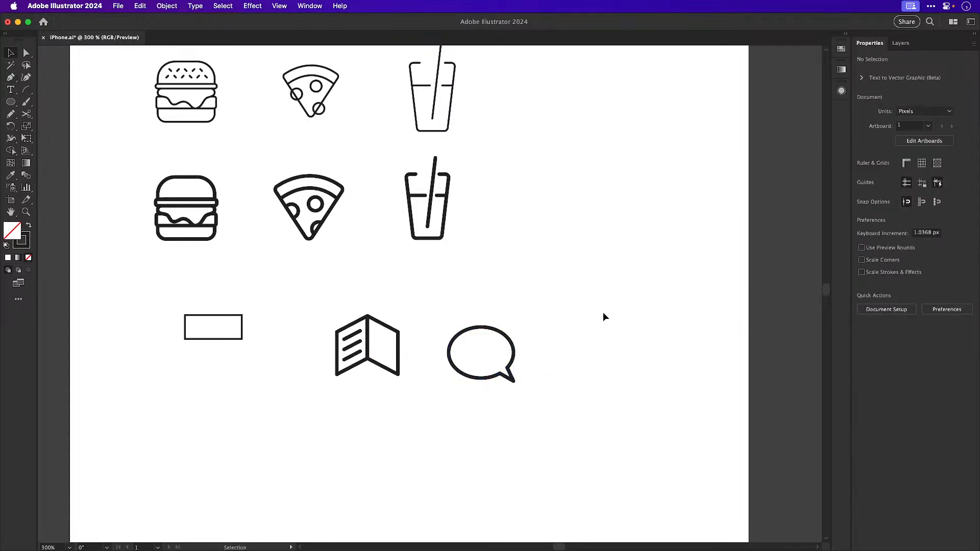
Round the pointed tip of the speech bubble's tail
scroll(495, 366, up, 2)
key(a)
click(525, 391)
drag(525, 388, 525, 388)
key(v)
click(493, 408)
Move the speech bubble up and closer to the menu icon to line the two icons up
scroll(474, 416, right, 2)
scroll(475, 416, up, 1)
click(457, 386)
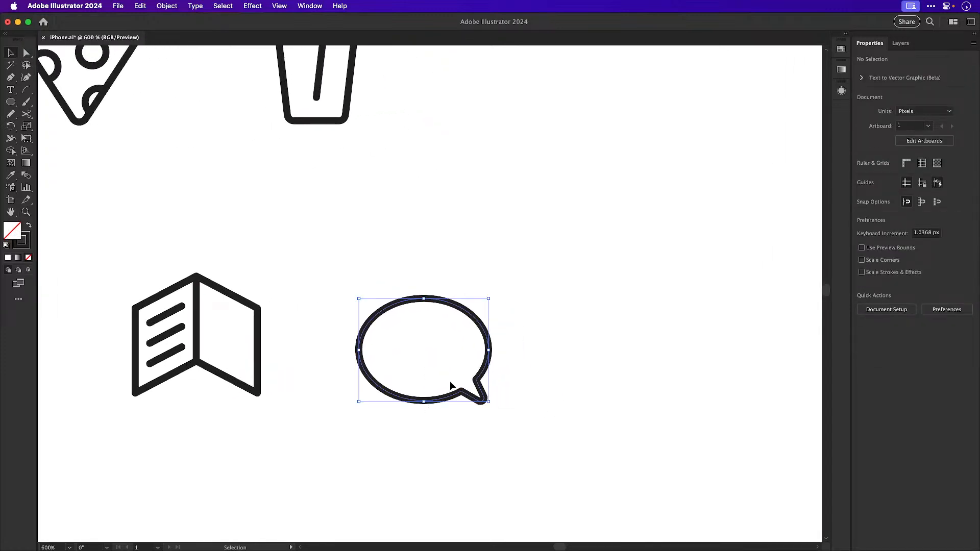
drag(446, 399, 425, 385)
click(121, 220)
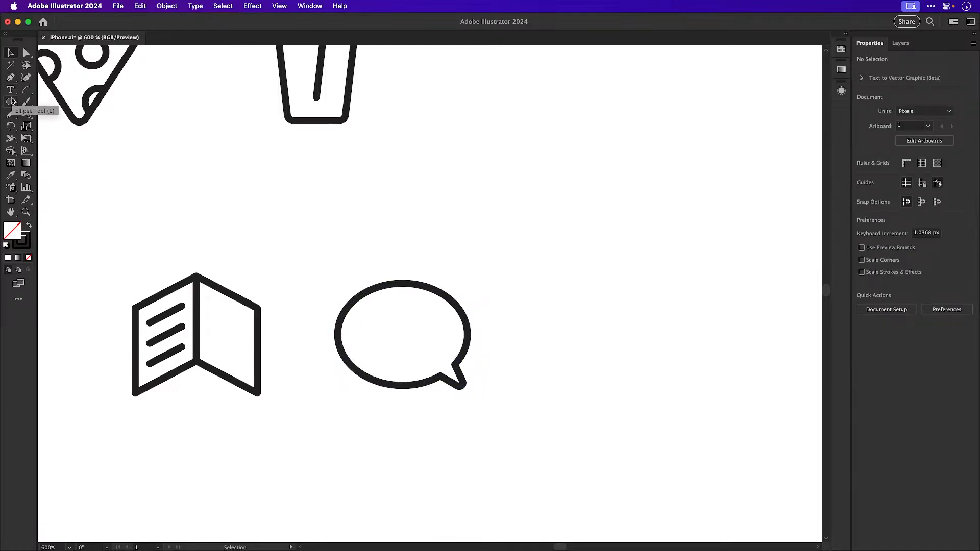
Draw a rectangle about 37 × 24 px beside the speech bubble and narrow its bottom edge into a tapered basket
drag(10, 101, 40, 100)
mouse_move(550, 279)
mouse_down()
mouse_move(612, 361)
mouse_move(677, 364)
mouse_up()
key(s)
click(613, 364)
drag(698, 393, 705, 393)
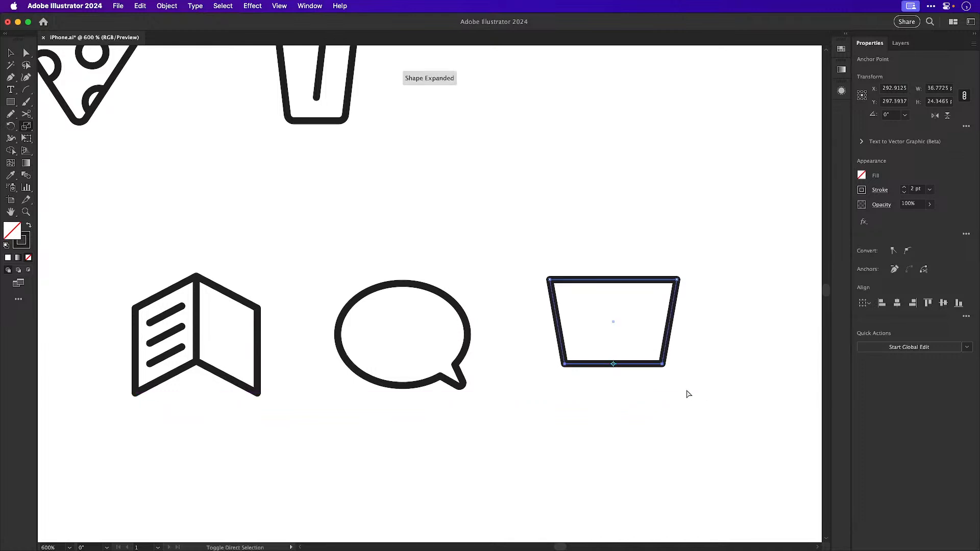
key(super+shift+a)
Cut the basket's top edge with the Scissors tool and delete a section about 14 px wide right of centre
key(a)
click(604, 280)
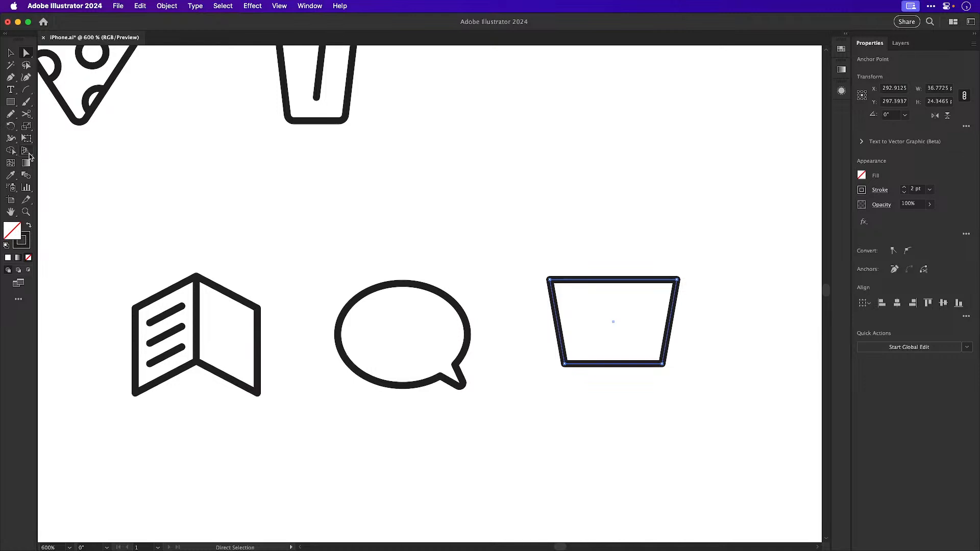
click(26, 114)
click(604, 279)
key(a)
key(Delete)
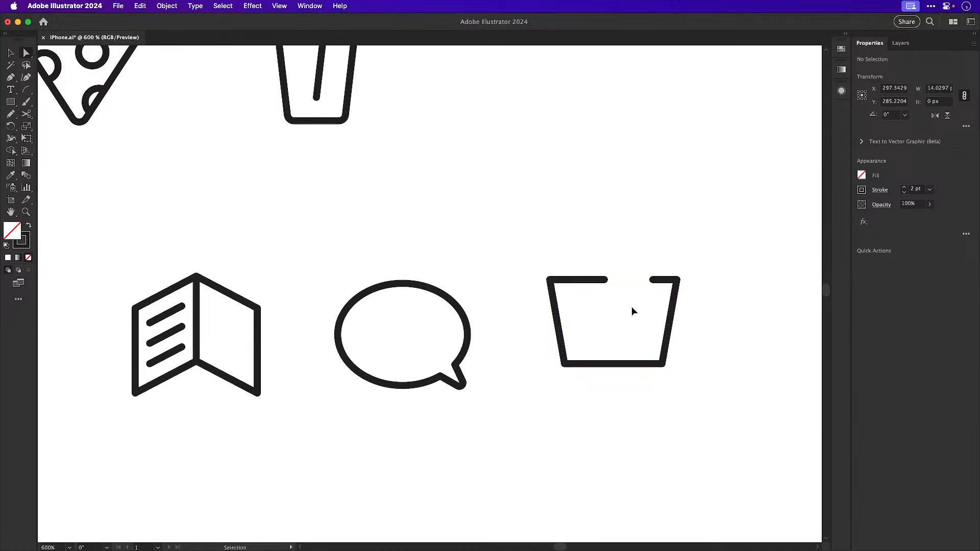
Copy the basket's right slanted side, paste it in front and move the copy into the gap in the top edge
click(672, 310)
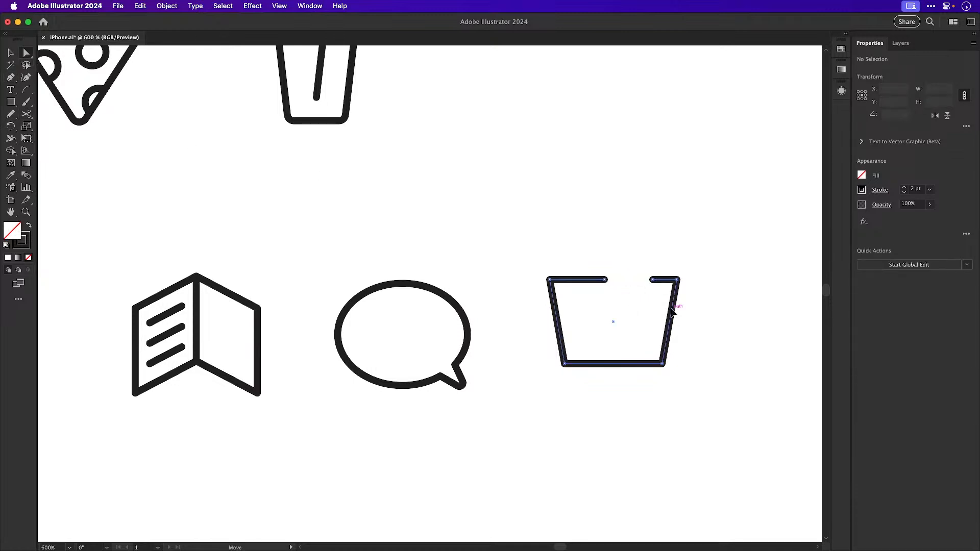
key(super+c)
key(super+f)
key(v)
mouse_move(672, 312)
mouse_down()
mouse_move(645, 305)
mouse_move(633, 289)
mouse_up()
Extend the slanted line's upper end horizontally to the right as a cart handle and shorten its lower end
key(p)
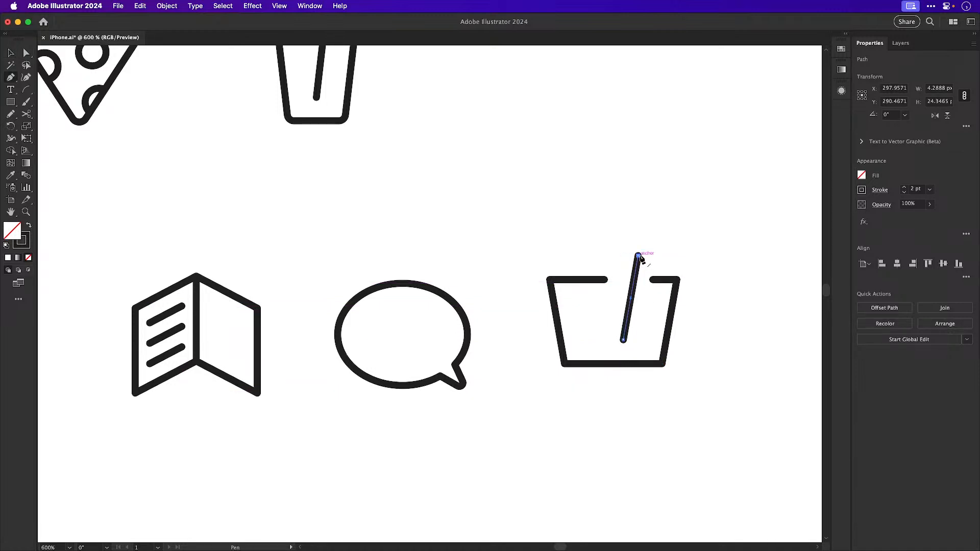
click(638, 255)
click(700, 255)
key(v)
click(641, 297)
key(a)
drag(623, 340, 631, 306)
key(v)
click(646, 333)
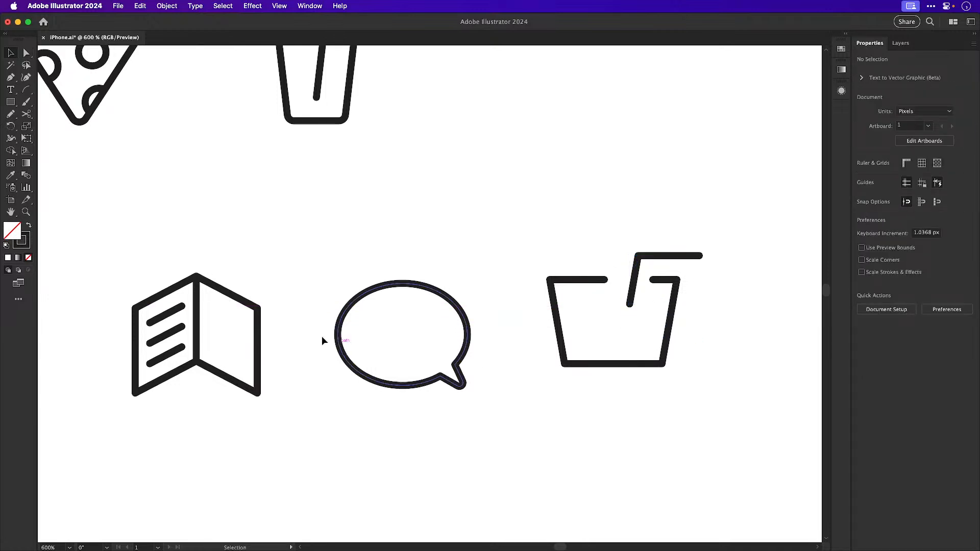
Draw two round wheels about 6 px in diameter below the basket's bottom corners
drag(10, 101, 48, 125)
drag(565, 378, 658, 391)
key(v)
key(shift+super+a)
key(a)
drag(540, 368, 661, 341)
key(super+z)
key(v)
key(shift+super+a)
drag(529, 234, 719, 425)
drag(563, 425, 652, 385)
Draw a horizontal axle line about 22 px long between the basket and wheels, and centre it horizontally with the basket
key(p)
click(552, 374)
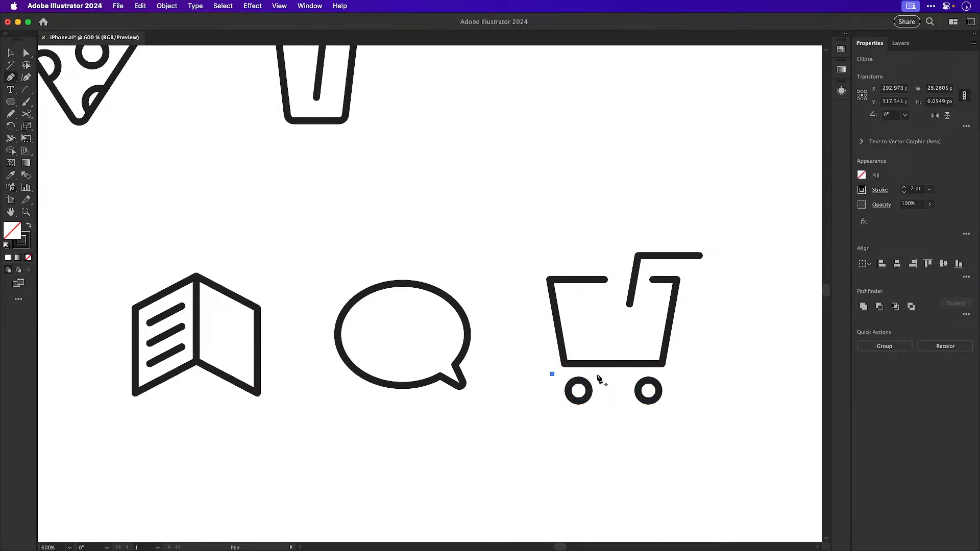
click(630, 374)
key(v)
key(shift+super+a)
drag(609, 375, 632, 377)
shift+click(632, 365)
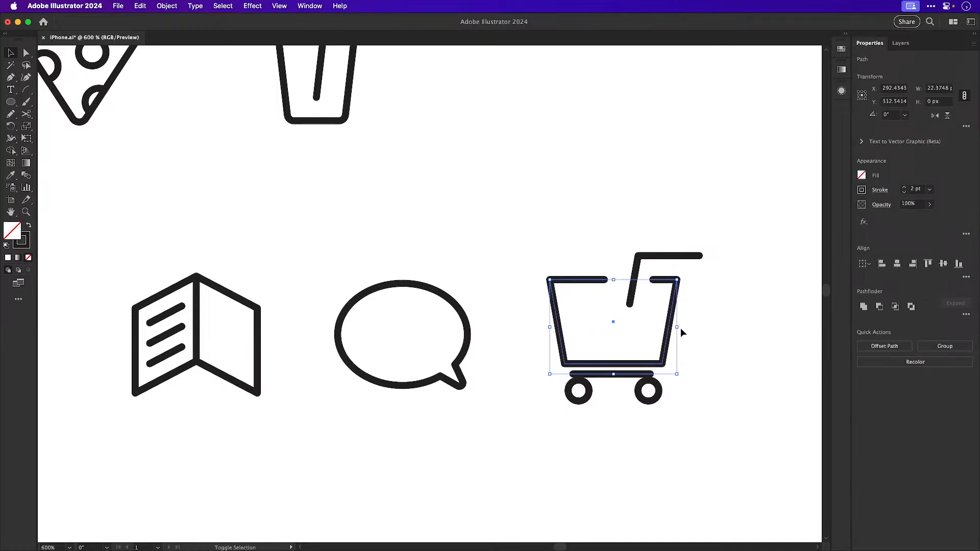
click(897, 264)
Move the wheels onto the two ends of the axle line and position the wheel assembly beneath the basket
key(z)
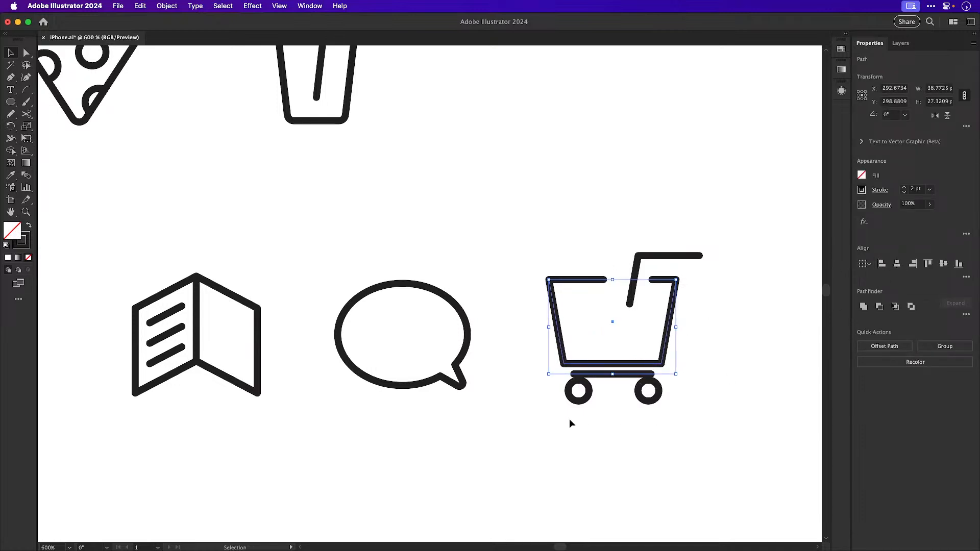
key(shift+super+a)
scroll(628, 395, up, 3)
key(v)
drag(556, 404, 548, 394)
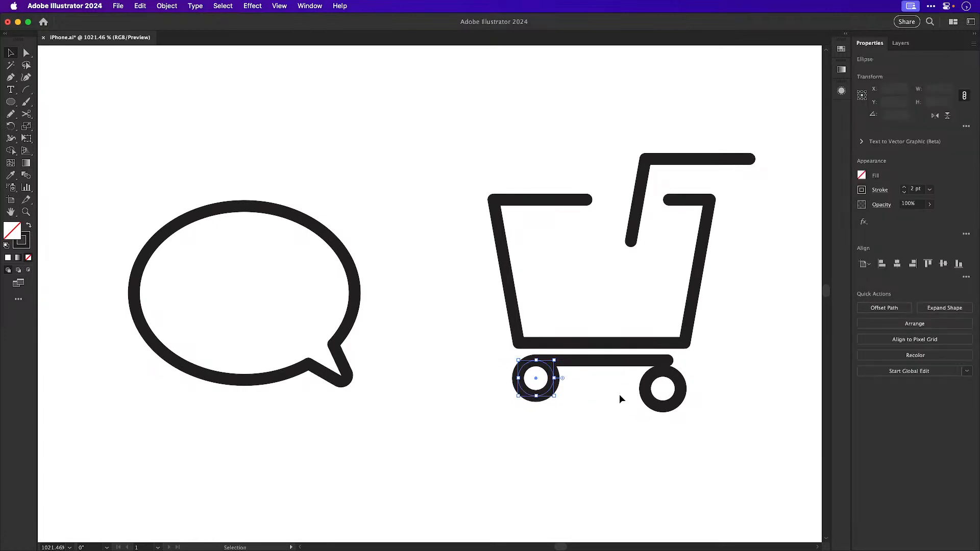
drag(648, 401, 654, 391)
drag(500, 428, 685, 378)
Lengthen the left part of the basket's top edge toward the handle to narrow the gap
key(a)
mouse_move(591, 200)
mouse_down()
mouse_move(619, 198)
mouse_move(608, 203)
mouse_up()
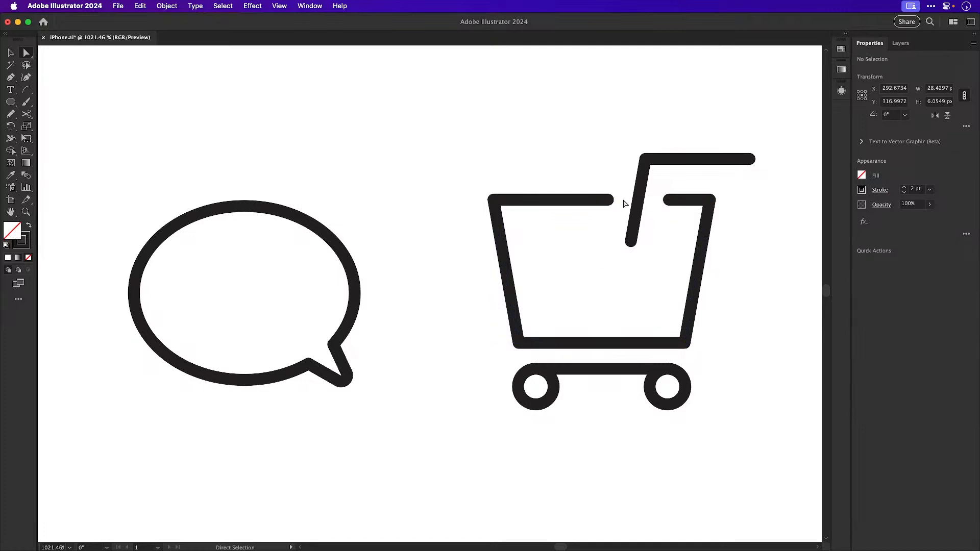
key(v)
click(750, 317)
Select the complete shopping cart and scale it down slightly to match the neighbouring icons
key(super+minus)
key(super+minus)
drag(539, 295, 571, 339)
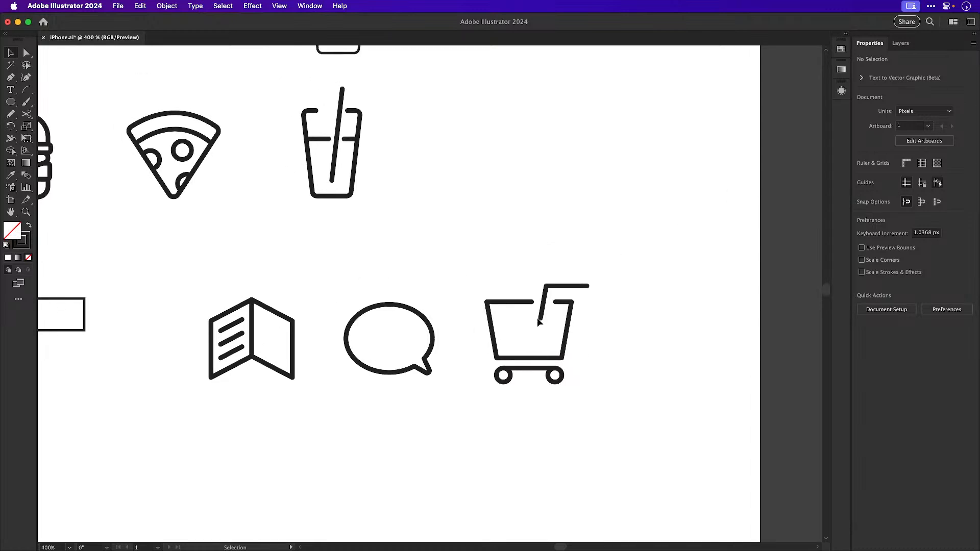
drag(471, 258, 585, 402)
drag(591, 282, 581, 293)
click(583, 239)
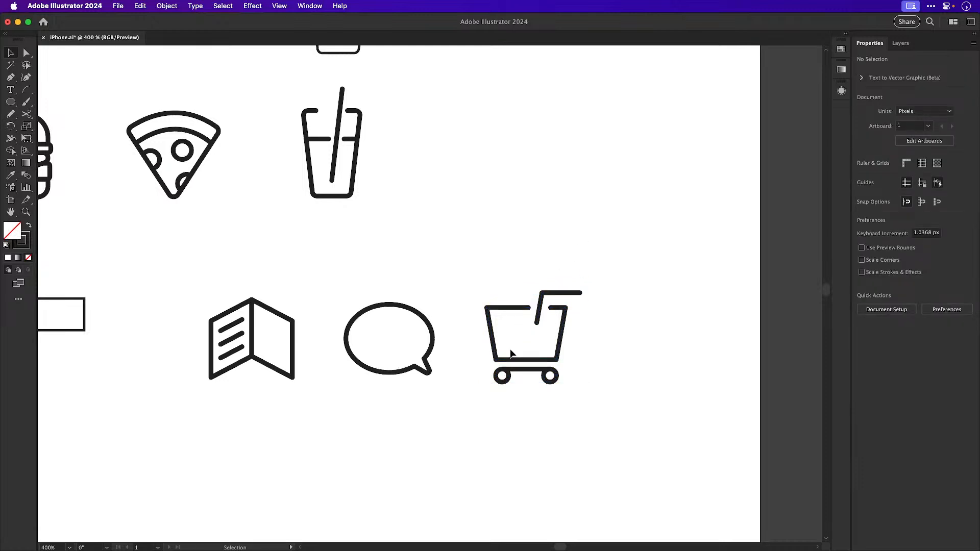
Narrow the shopping cart slightly by nudging its left-side anchor points and left wheel inward
key(a)
drag(464, 284, 517, 423)
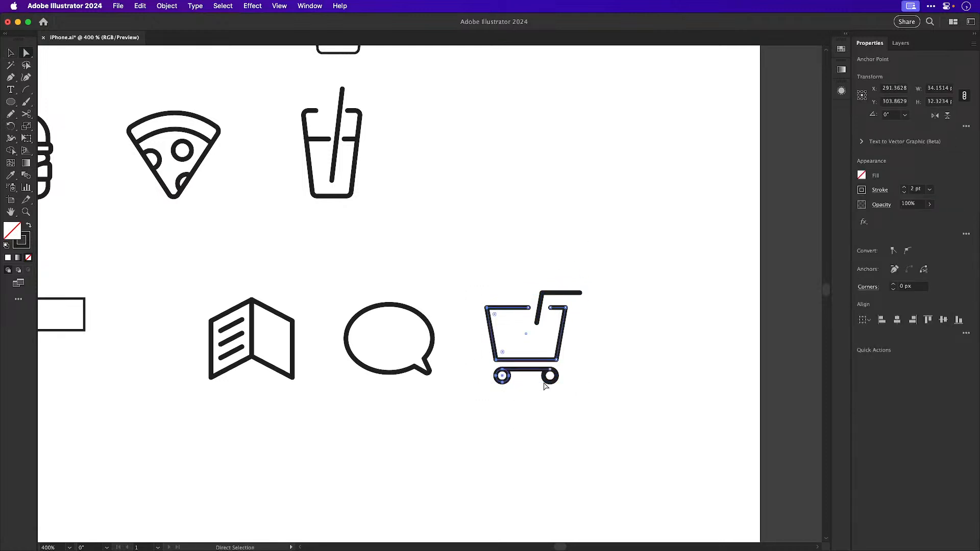
key(Right)
key(Right)
key(Right)
key(Left)
key(Left)
click(546, 387)
key(v)
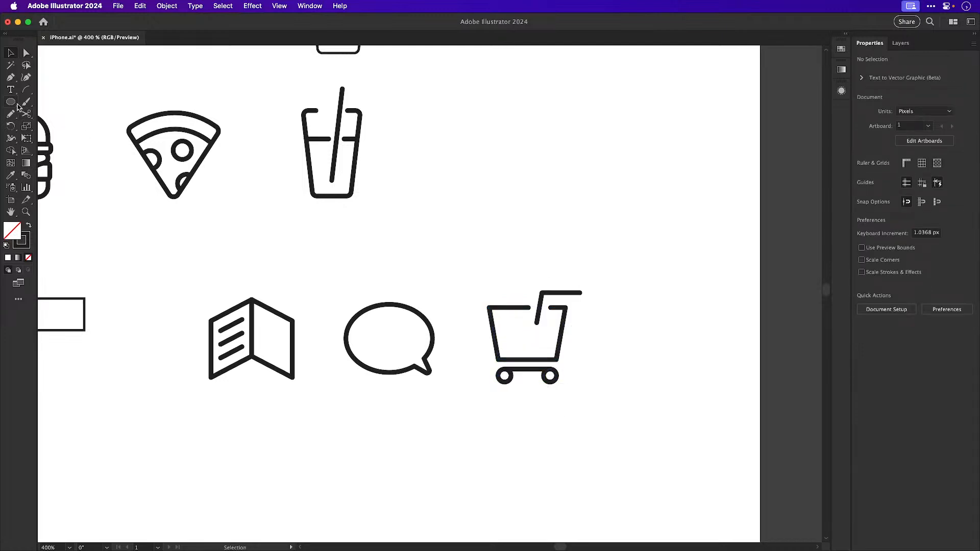
Draw a horizontal line right of the cart and repeat it downward to make a three-line hamburger icon
click(11, 81)
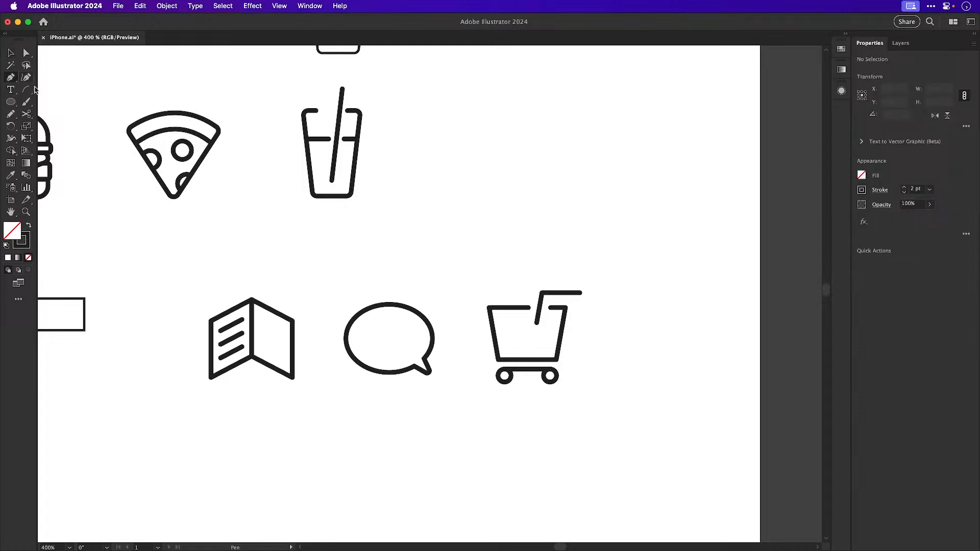
click(704, 317)
key(v)
drag(687, 320, 684, 350)
key(super+d)
drag(650, 276, 661, 313)
Copy the open-menu icon from Illustrator and paste it into the iPhone screen in Figma
drag(181, 292, 301, 401)
key(a)
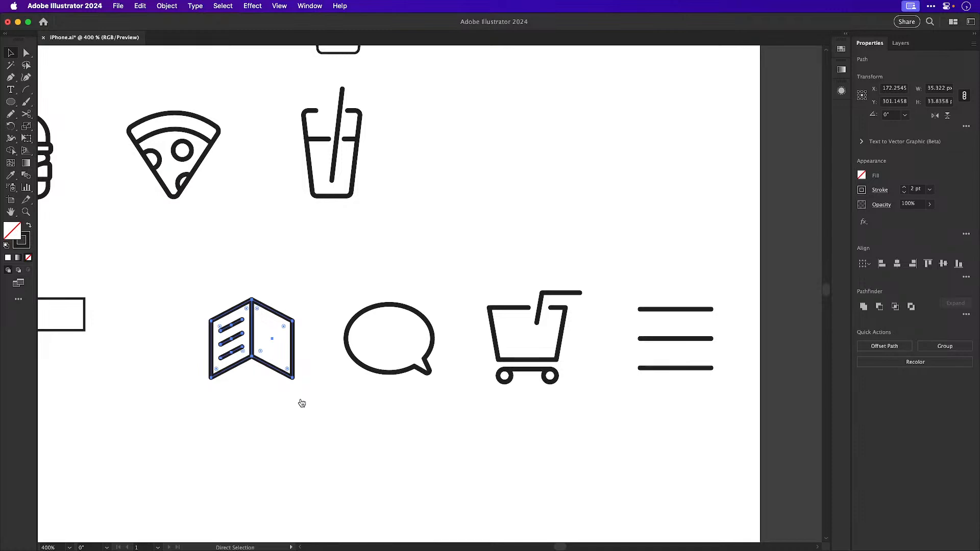
key(super+c)
key(super+Tab)
key(super+v)
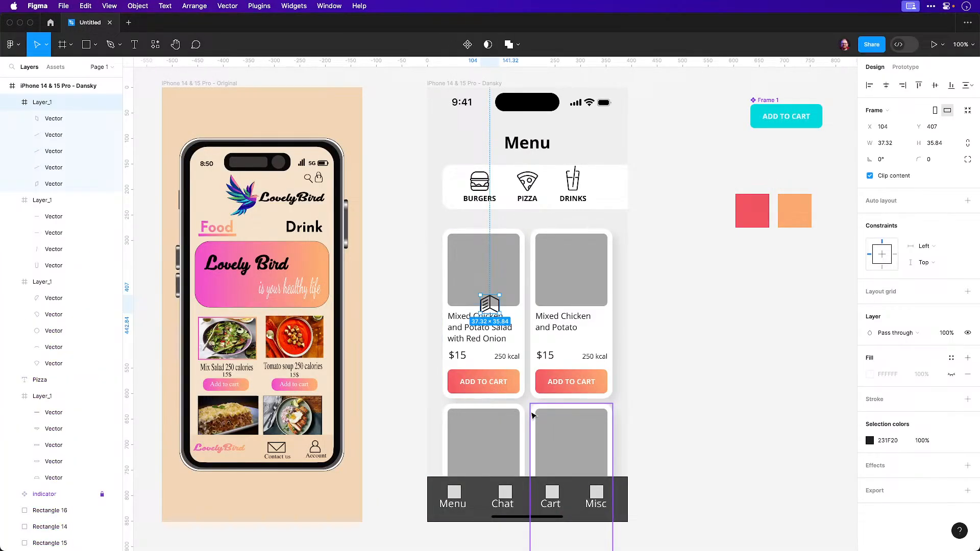
click(712, 348)
Delete the placeholder square above the Menu label and put the pasted menu icon there at X 33, Y 777
drag(490, 312, 461, 416)
click(454, 497)
key(Delete)
scroll(485, 413, up, 6)
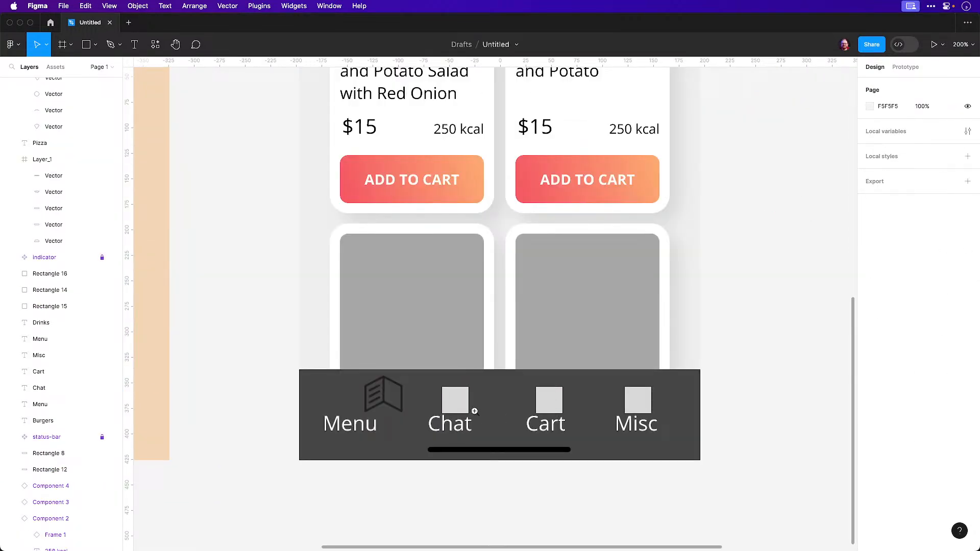
drag(308, 400, 235, 410)
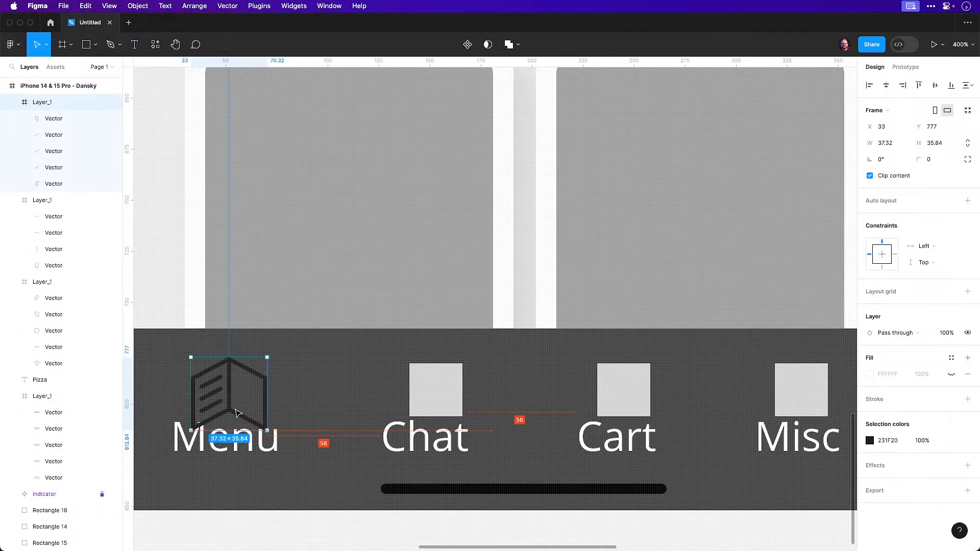
Compare the menu icon in the Figma navigation bar with the Illustrator original, ending in Illustrator
key(super+Tab)
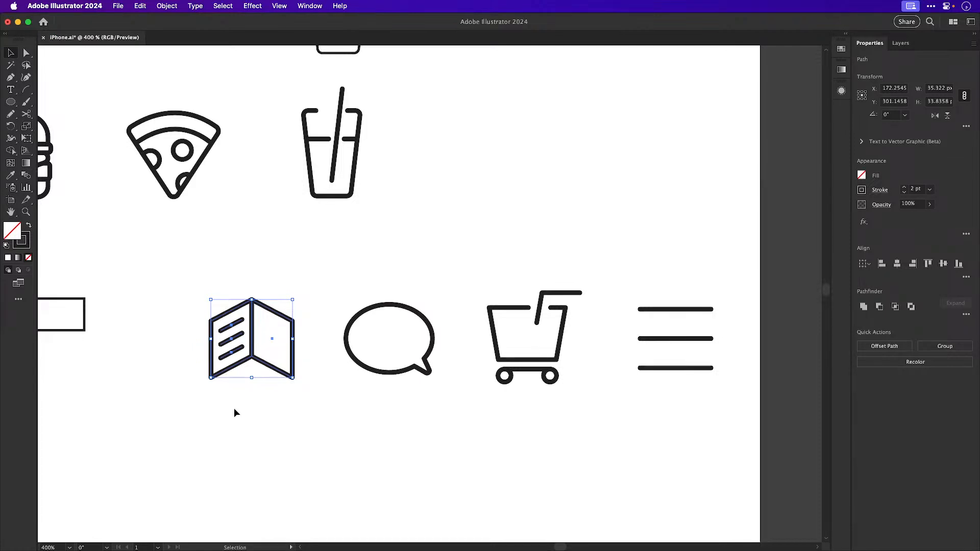
key(super+Tab)
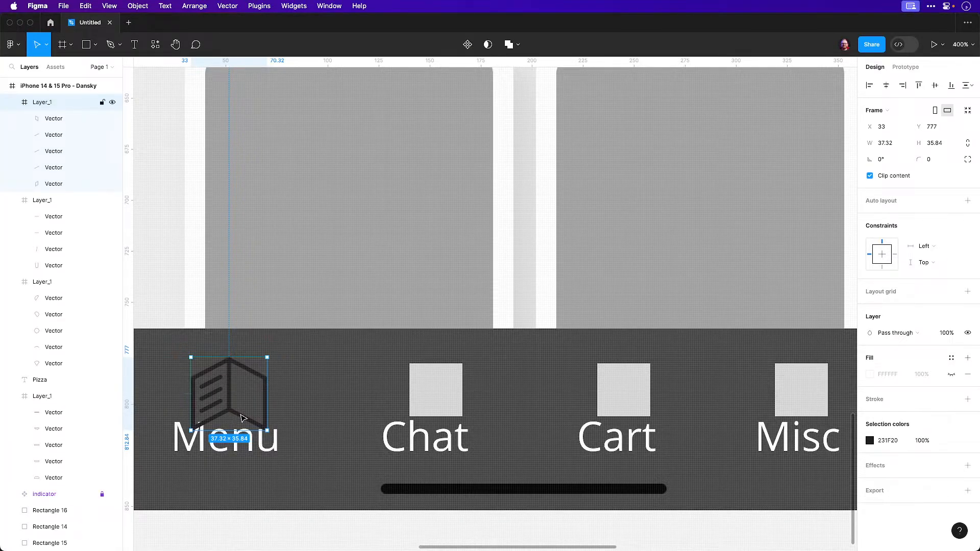
key(super+Tab)
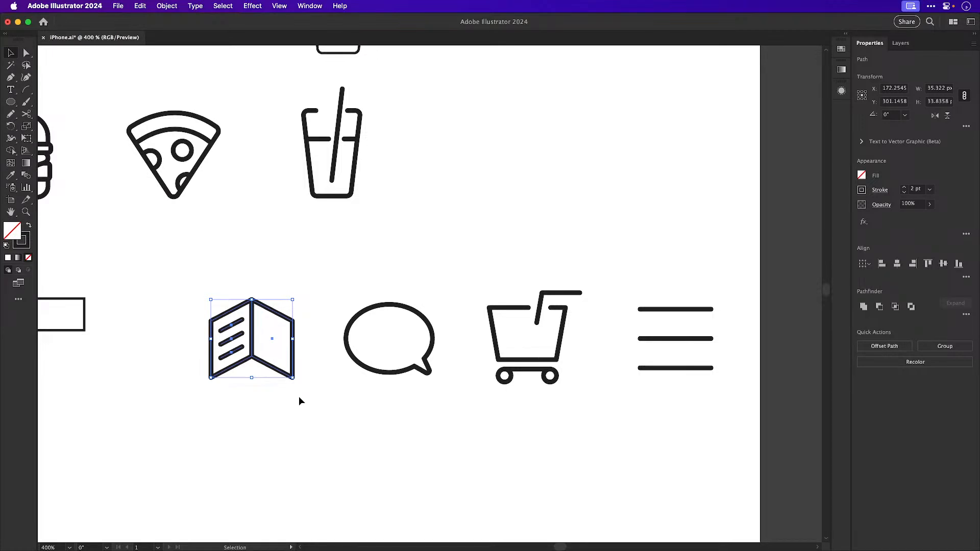
Duplicate the open-menu icon directly below its original
click(291, 410)
drag(176, 262, 320, 440)
drag(306, 429, 341, 329)
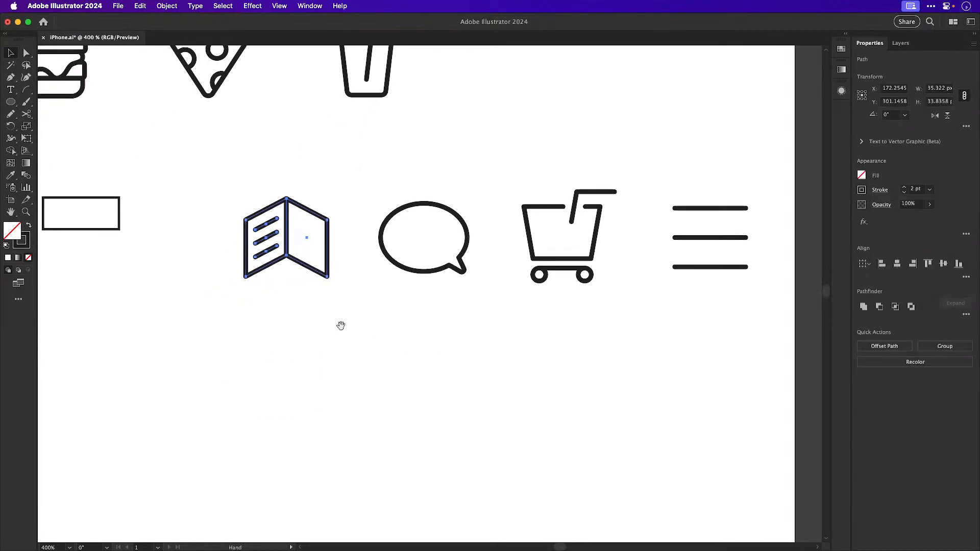
drag(306, 266, 259, 443)
click(374, 414)
key(super+z)
Delete the three text lines from the menu icon copy and swap its stroke and fill to make solid pages
click(265, 398)
key(Delete)
click(267, 384)
key(Delete)
click(269, 372)
key(Delete)
drag(248, 330, 326, 430)
key(shift+x)
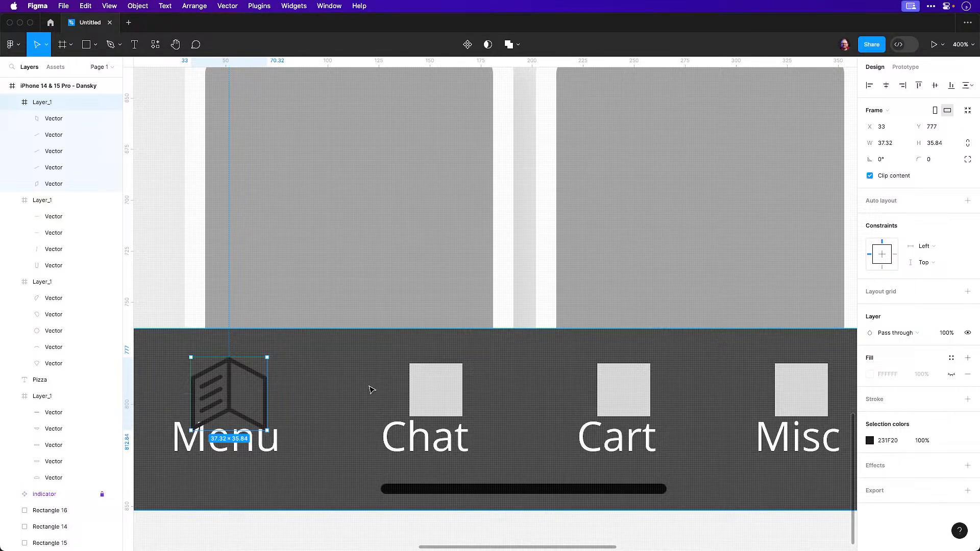
Copy the red swatch's hex code F35462 from Figma and fill the solid menu icon's left page with it in Illustrator
key(super+minus)
key(super+minus)
key(super+minus)
drag(627, 184, 558, 259)
click(538, 248)
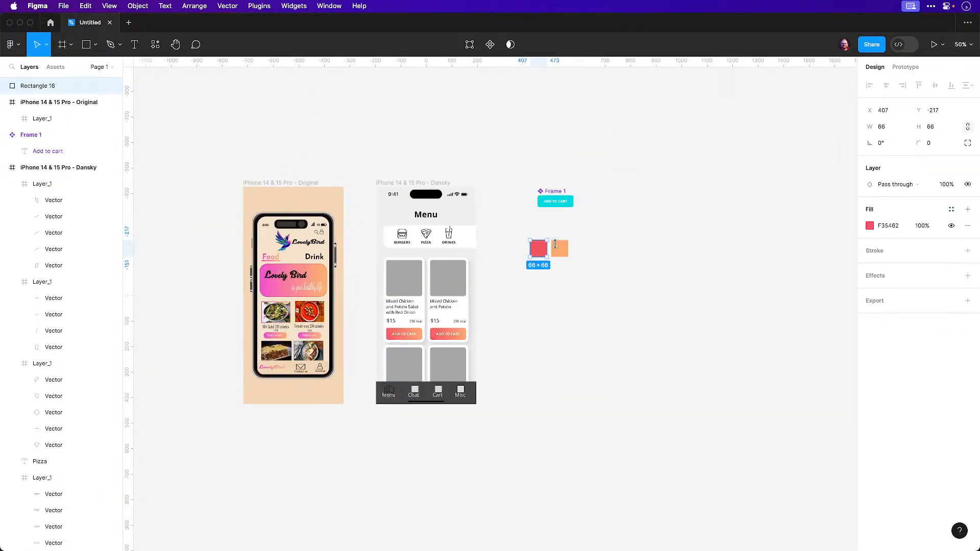
click(889, 226)
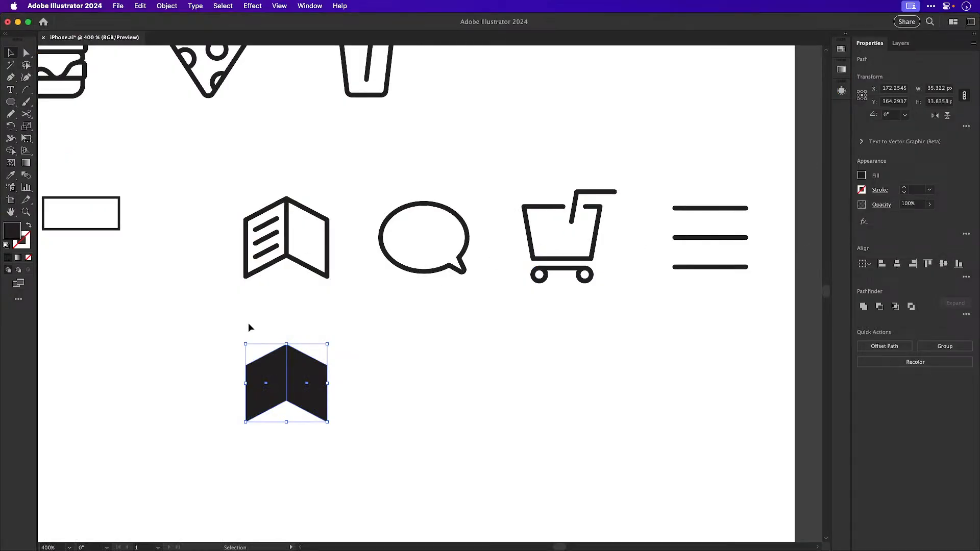
click(249, 327)
click(257, 389)
double_click(12, 232)
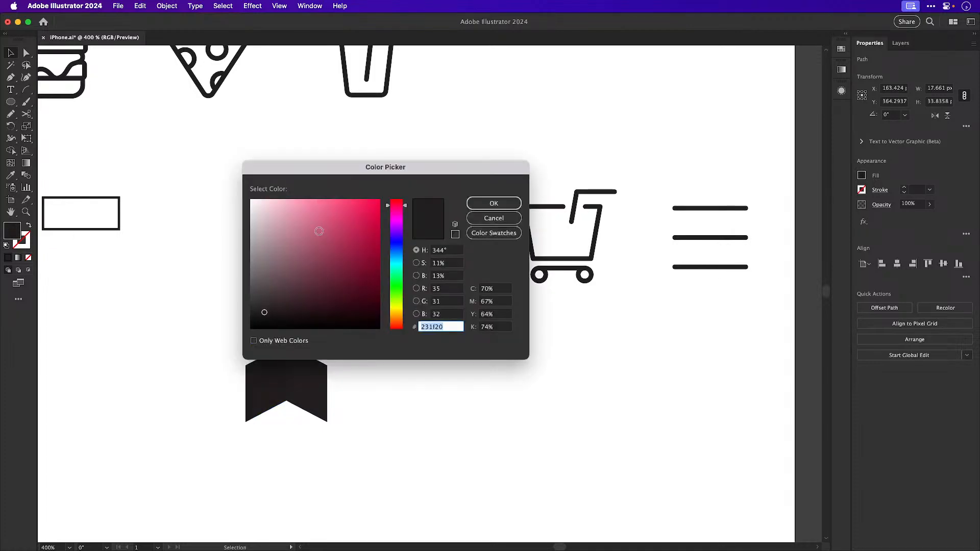
click(495, 202)
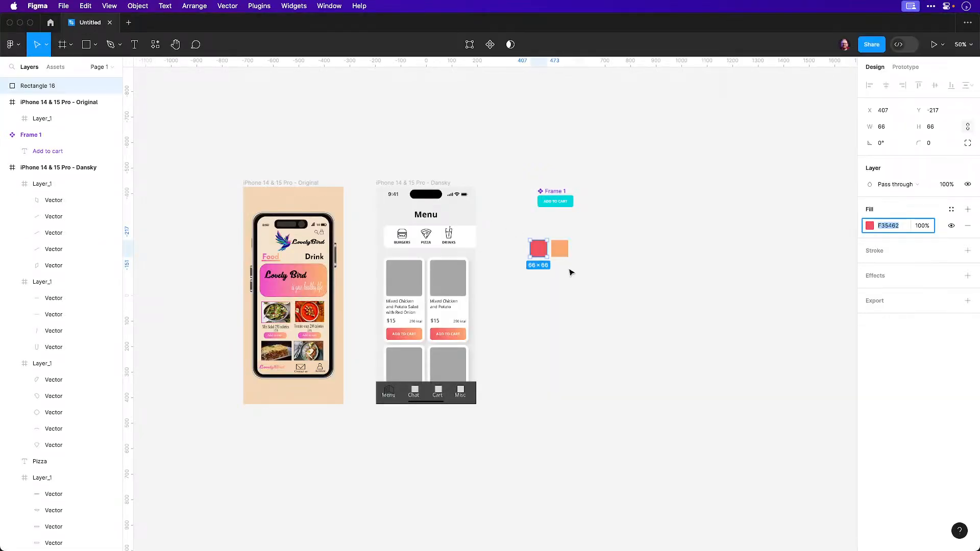
Copy the orange swatch's hex code FBAA72 from Figma and fill the menu icon's right page with it in Illustrator
click(560, 250)
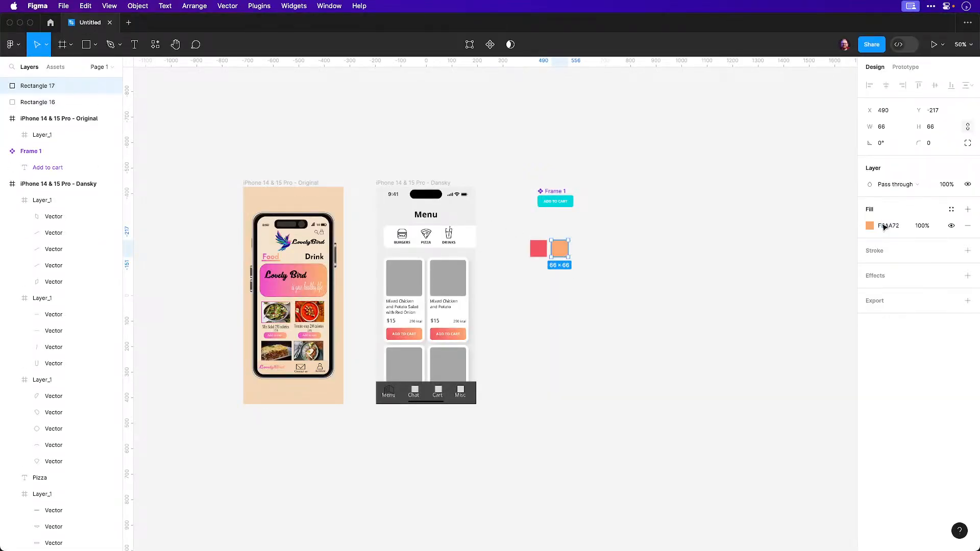
click(889, 227)
key(super+c)
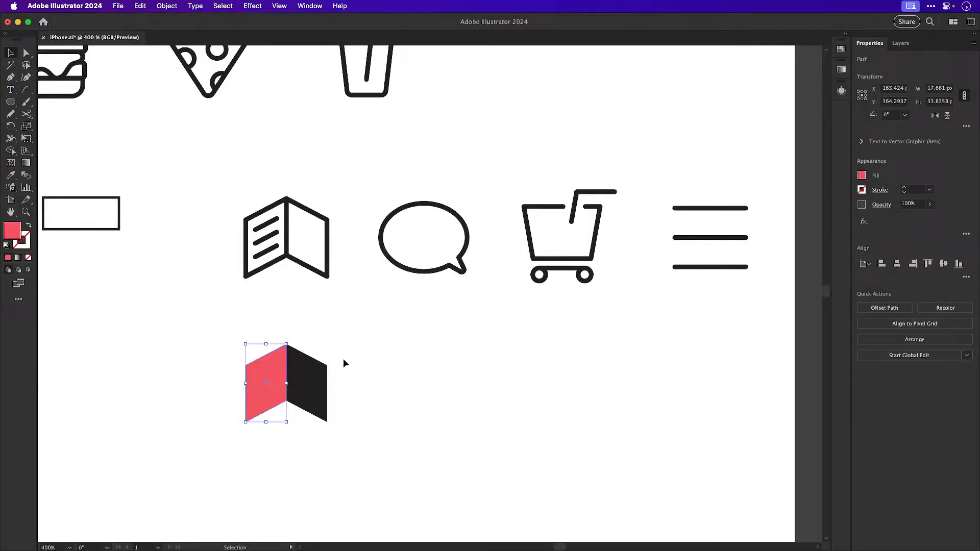
click(307, 387)
double_click(12, 232)
key(super+v)
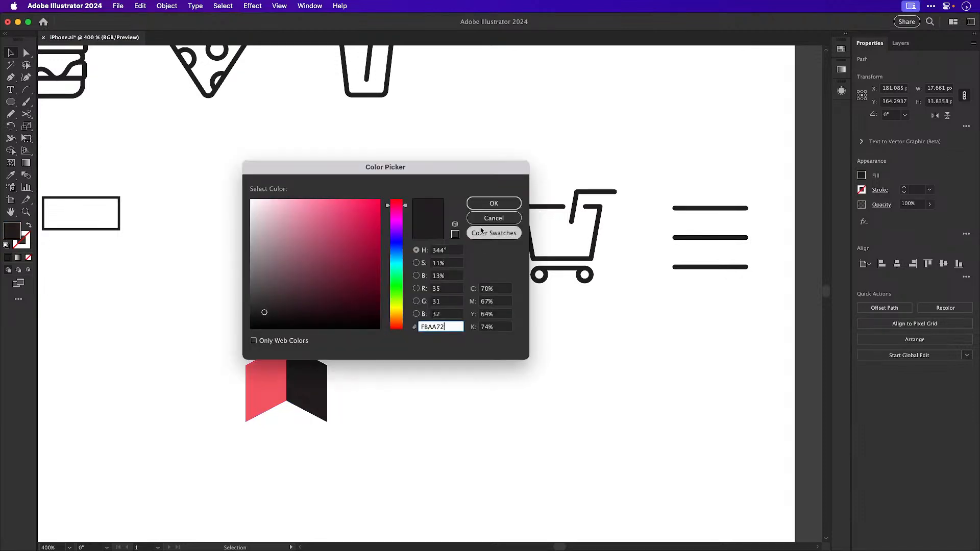
click(494, 203)
drag(311, 403, 300, 403)
key(super+z)
click(303, 337)
Duplicate the chat bubble below its original as a solid shape and fill it with the menu icon's red
drag(408, 272, 406, 430)
key(i)
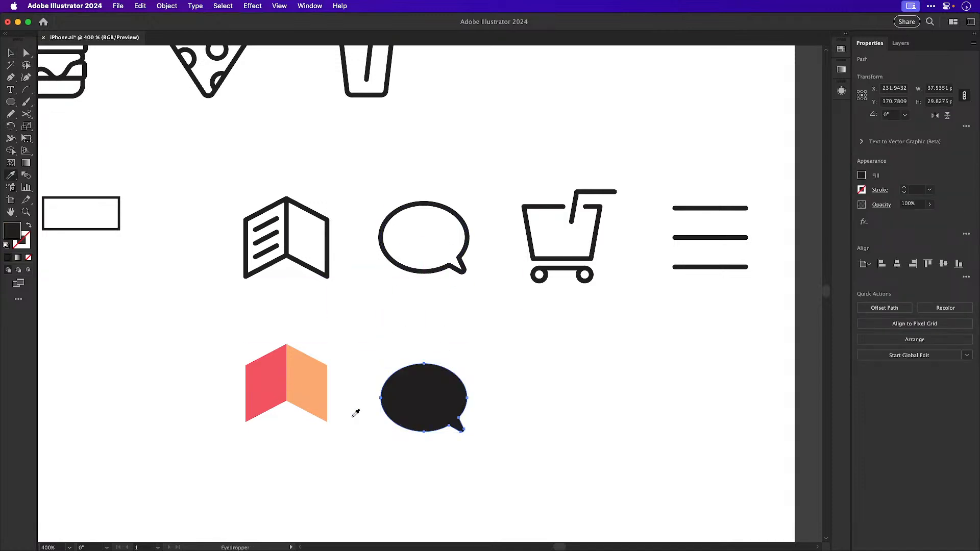
click(313, 378)
click(260, 374)
key(v)
Copy the red bubble to its upper left, flip it horizontally, fill it orange and shrink it to about 25 px wide
drag(433, 408, 413, 388)
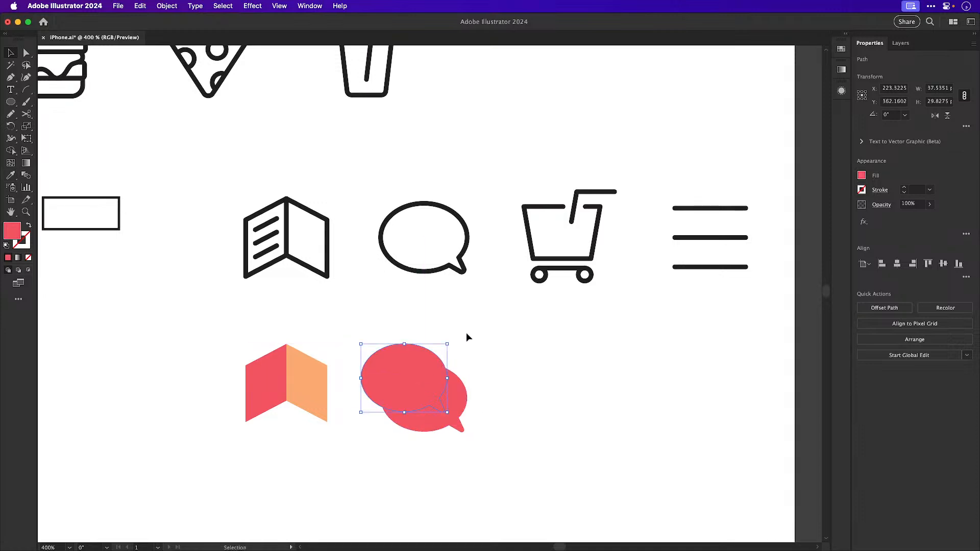
click(935, 116)
key(i)
click(310, 357)
key(s)
drag(326, 300, 351, 313)
key(v)
click(352, 316)
drag(410, 382, 403, 381)
Give the small orange bubble a white 2 pt stroke aligned to the outside and move both bubbles slightly up and right
key(i)
shift+click(582, 357)
key(v)
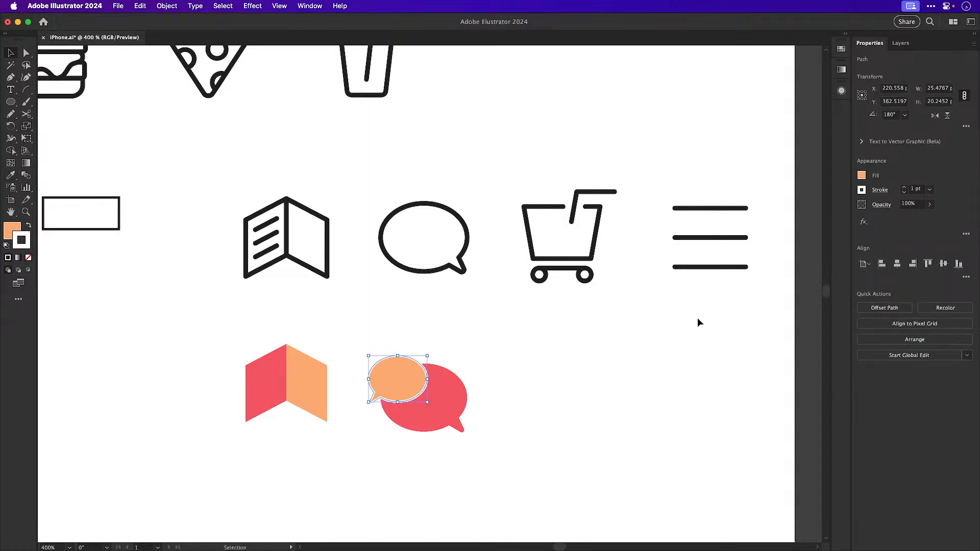
click(904, 188)
click(878, 190)
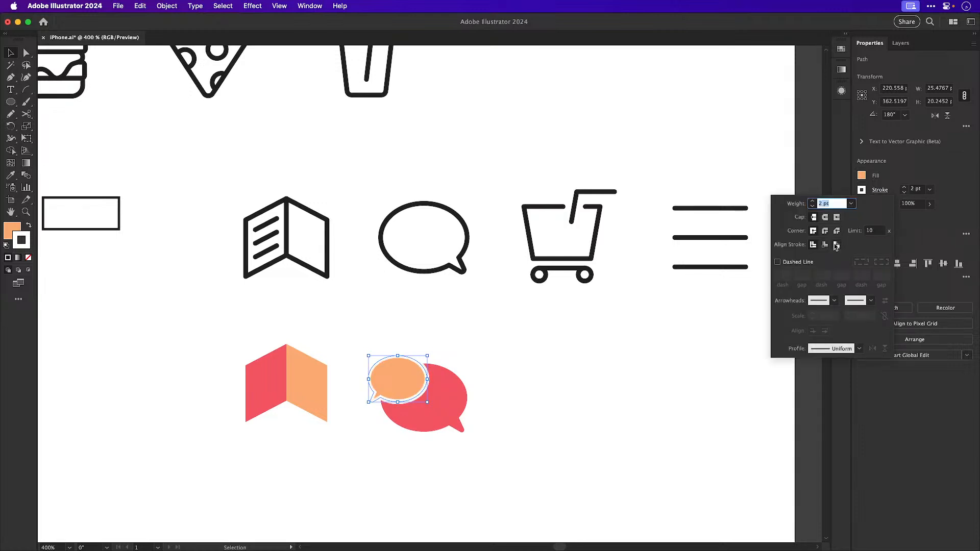
click(836, 245)
click(594, 401)
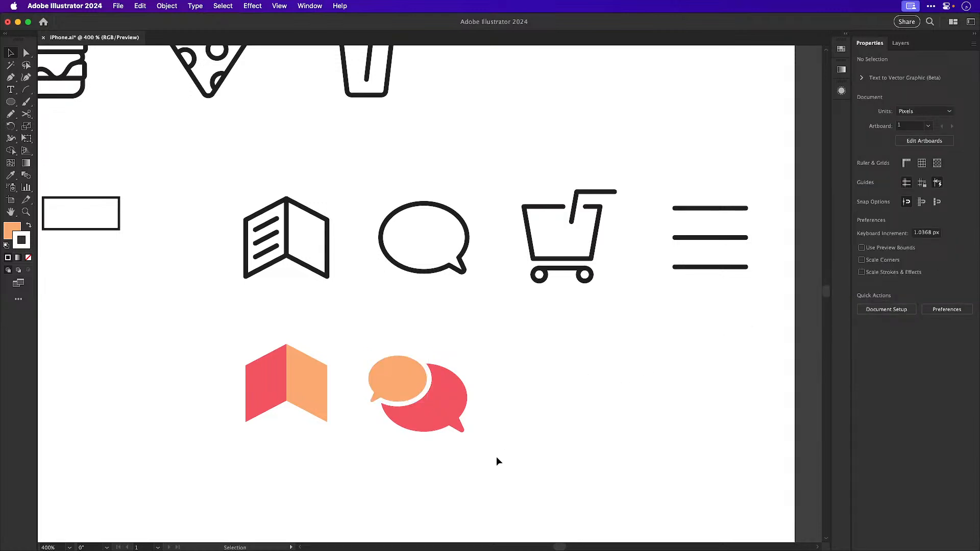
drag(428, 414, 437, 408)
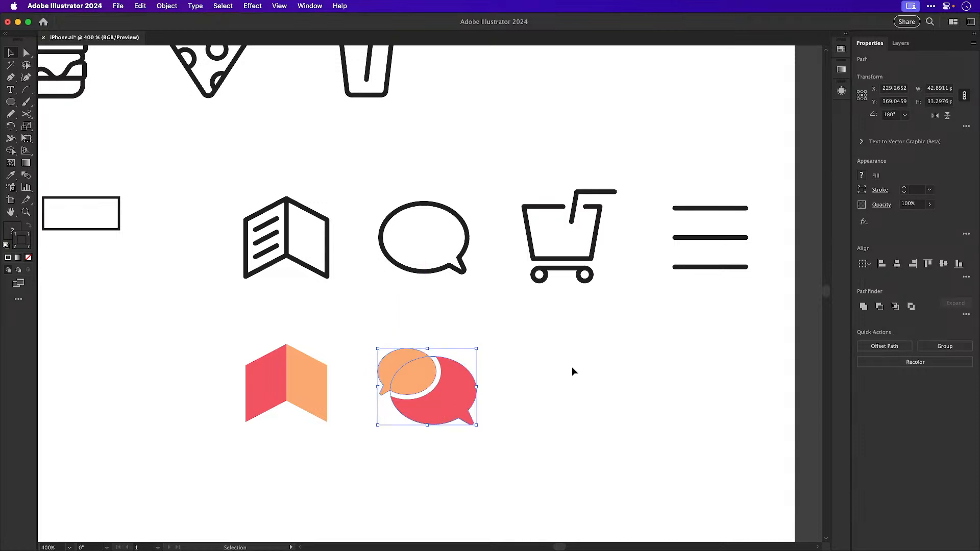
scroll(581, 398, right, 3)
click(546, 401)
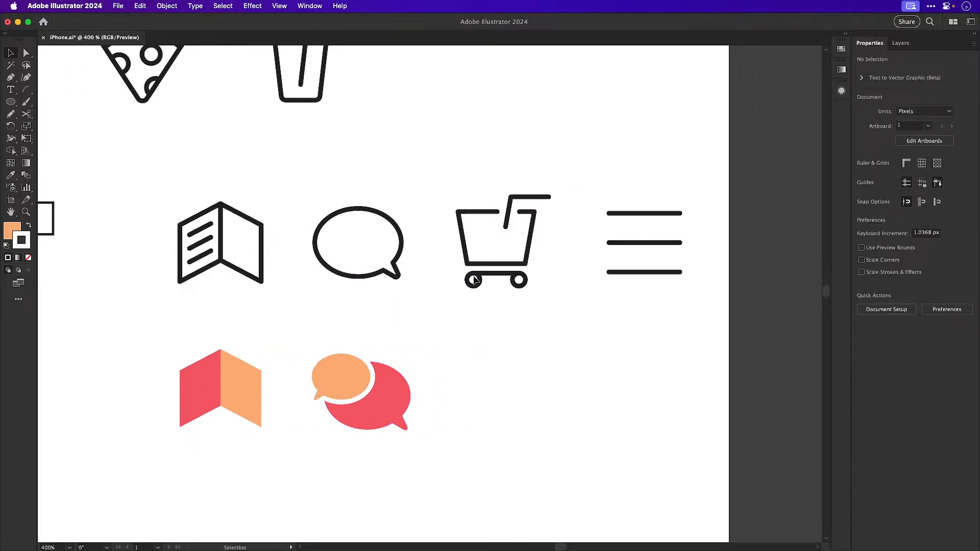
Duplicate the whole cart icon directly below its original
click(508, 269)
alt+drag(509, 269, 528, 416)
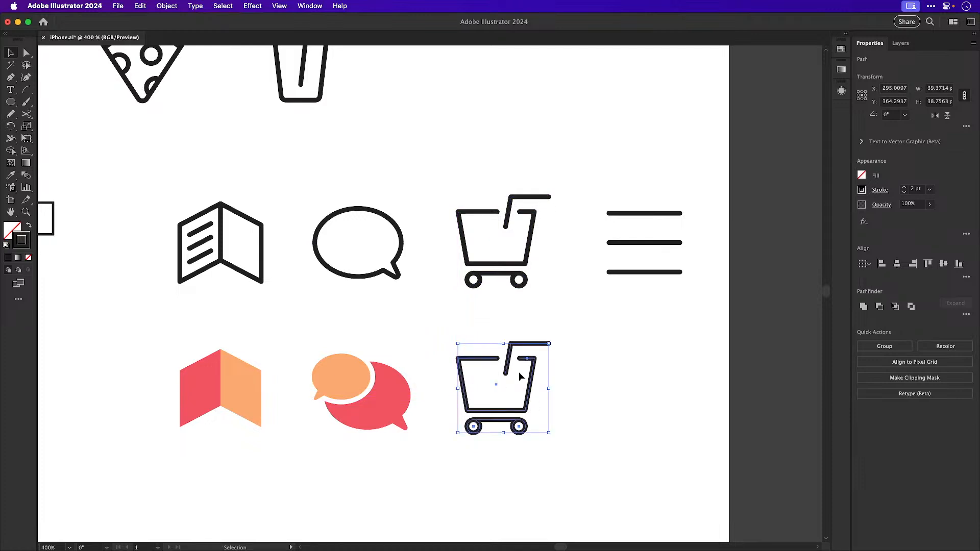
click(572, 380)
Turn the copied cart's basket outline into a solid shape filled with the red of the large chat bubble
scroll(511, 383, up, 5)
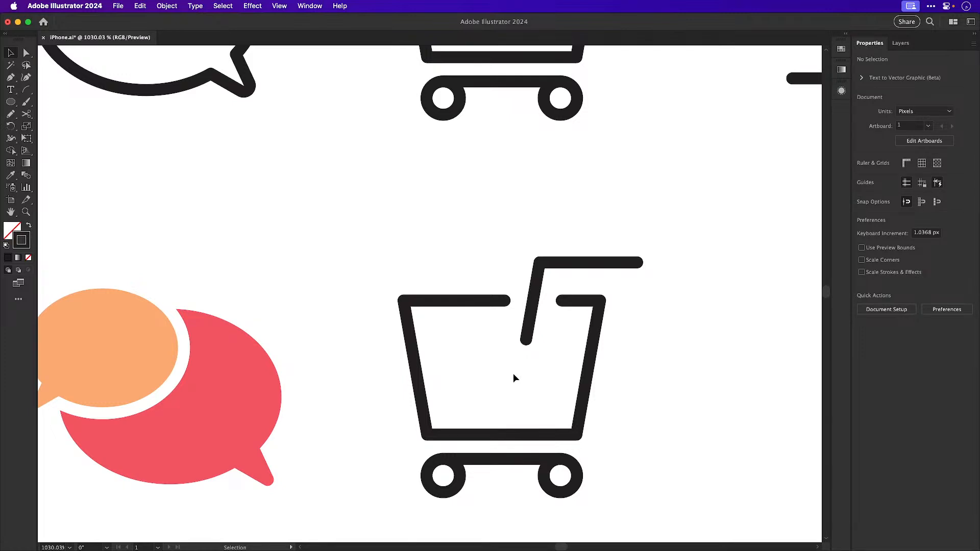
click(416, 374)
key(shift+x)
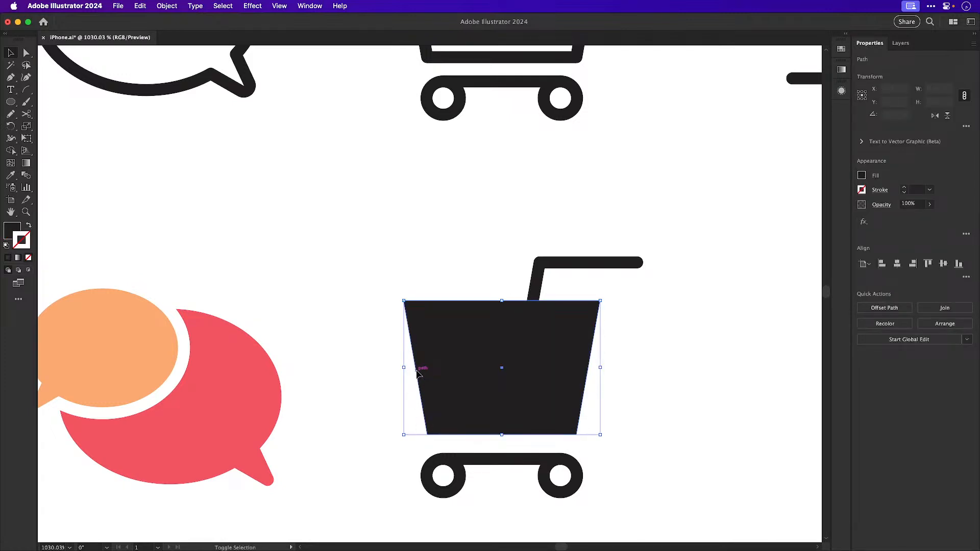
key(i)
key(super+minus)
key(super+minus)
drag(300, 355, 431, 397)
click(183, 342)
click(392, 360)
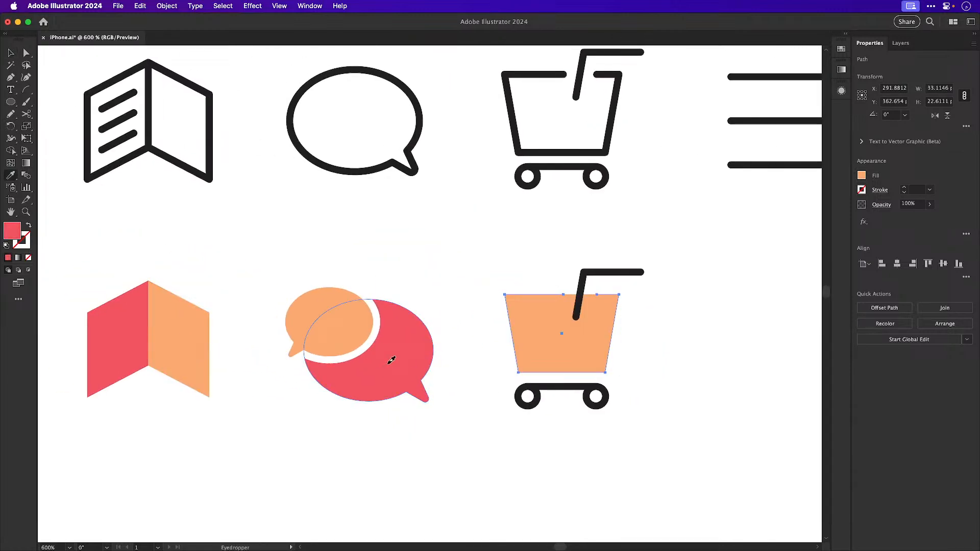
key(v)
click(650, 374)
drag(646, 363, 555, 380)
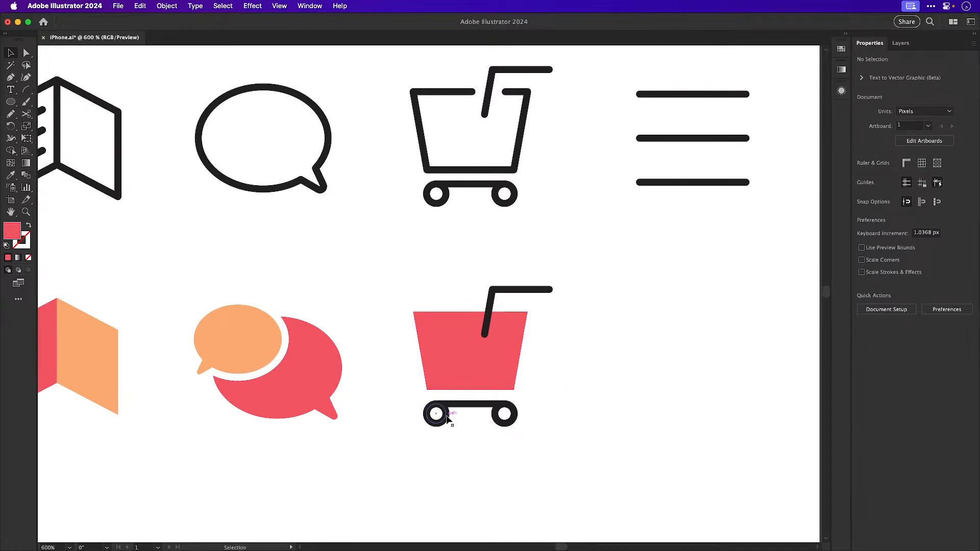
Color the strokes of the copied cart's wheels and axle with the basket's red
click(462, 407)
drag(414, 446, 528, 397)
key(i)
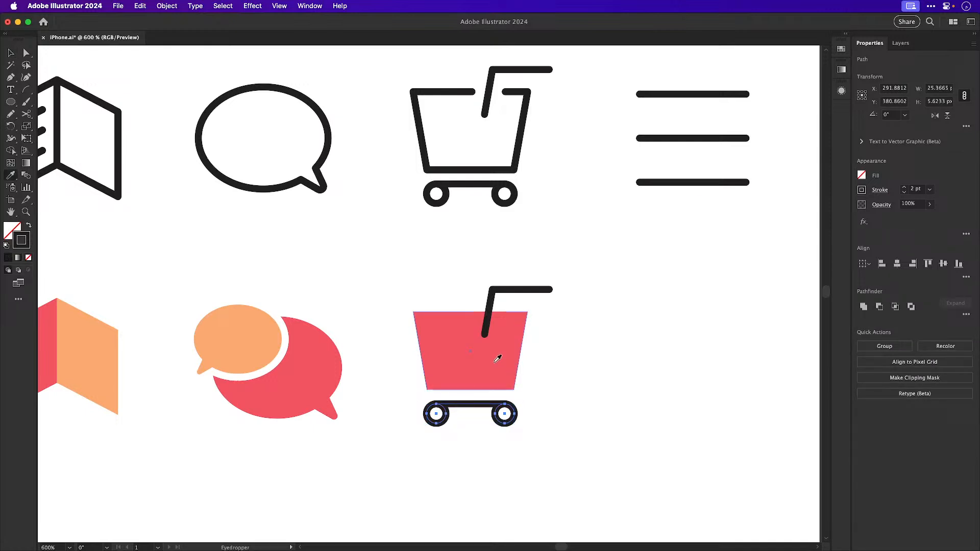
shift+click(494, 363)
key(super+shift+a)
key(v)
Make both wheels of the copied cart solid with the orange sampled from the small chat bubble
click(446, 415)
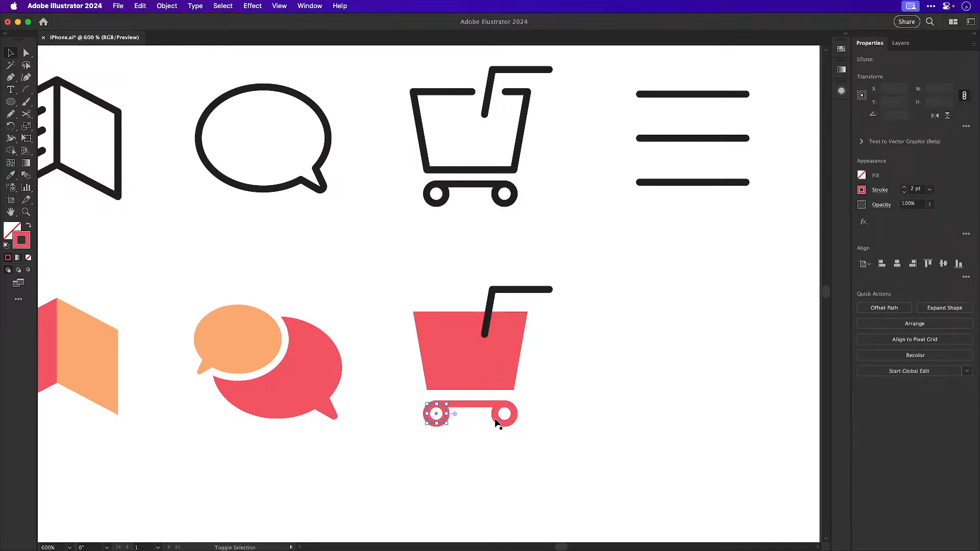
shift+click(497, 421)
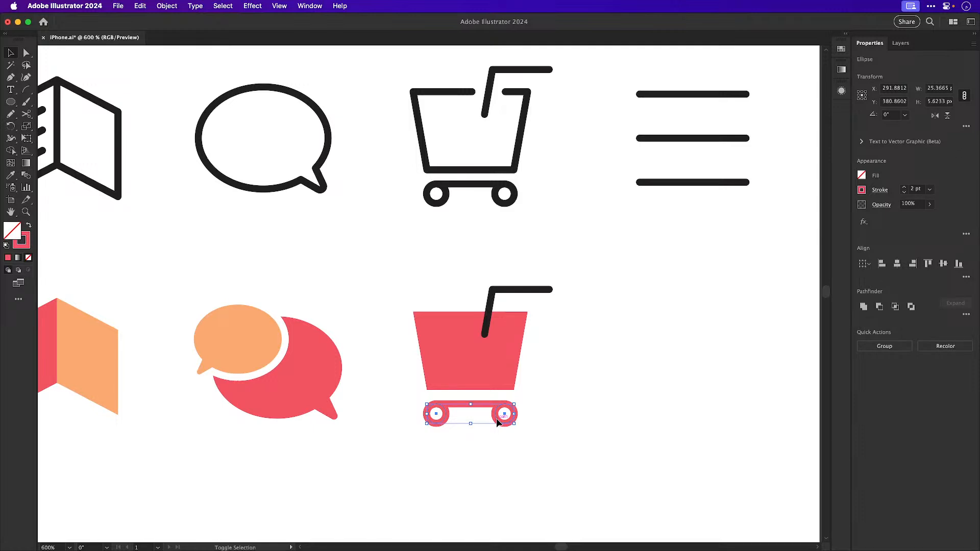
key(i)
click(259, 343)
key(super+shift+a)
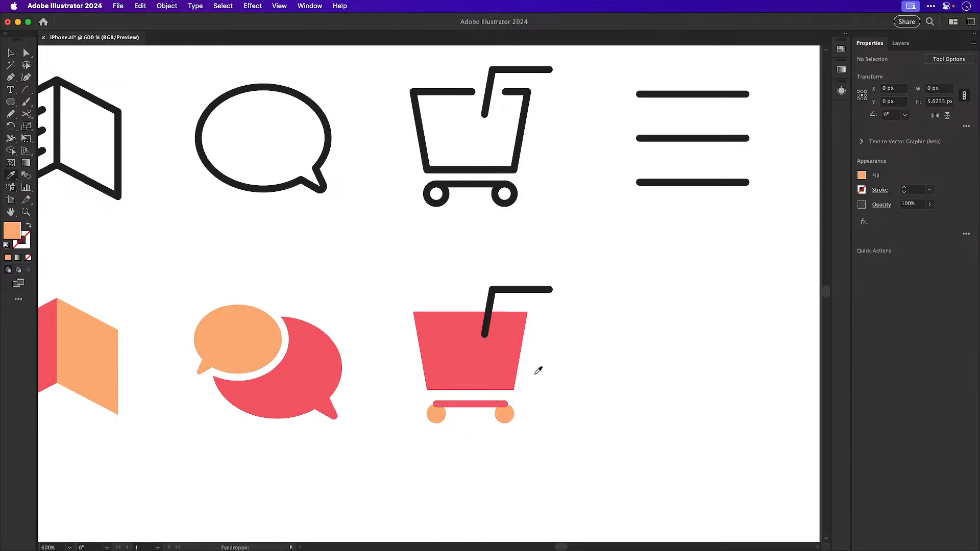
Give the copied cart's axle line an orange stroke with no fill
key(v)
click(484, 407)
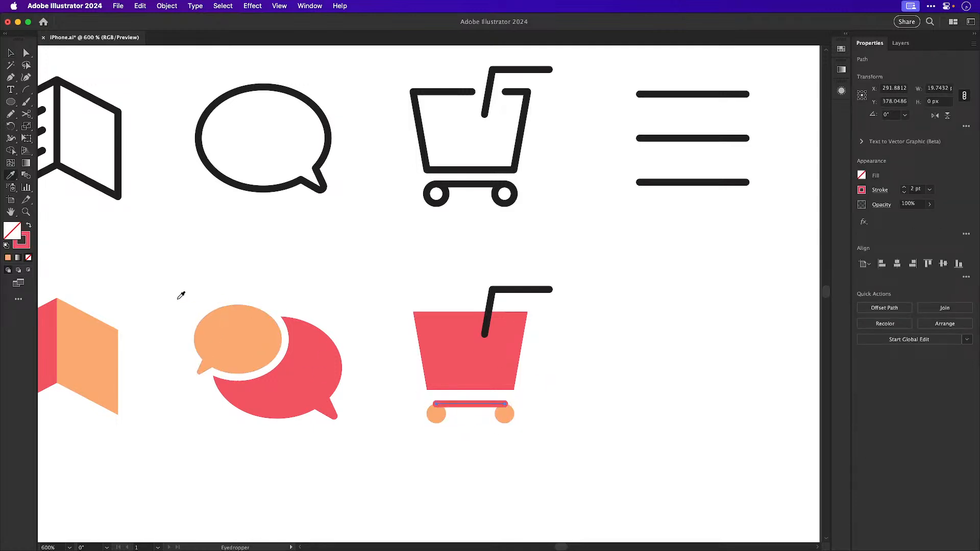
key(x)
key(i)
click(230, 314)
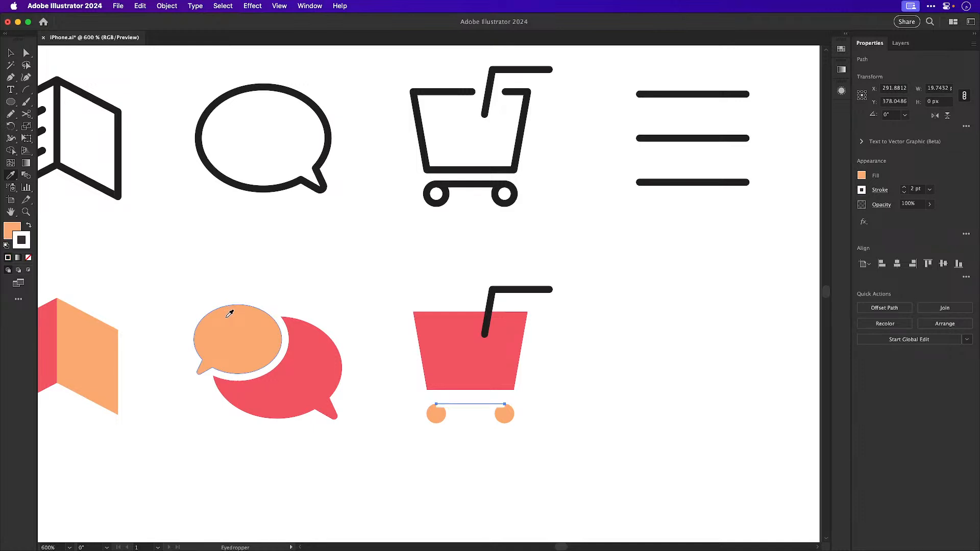
click(29, 258)
key(v)
click(593, 405)
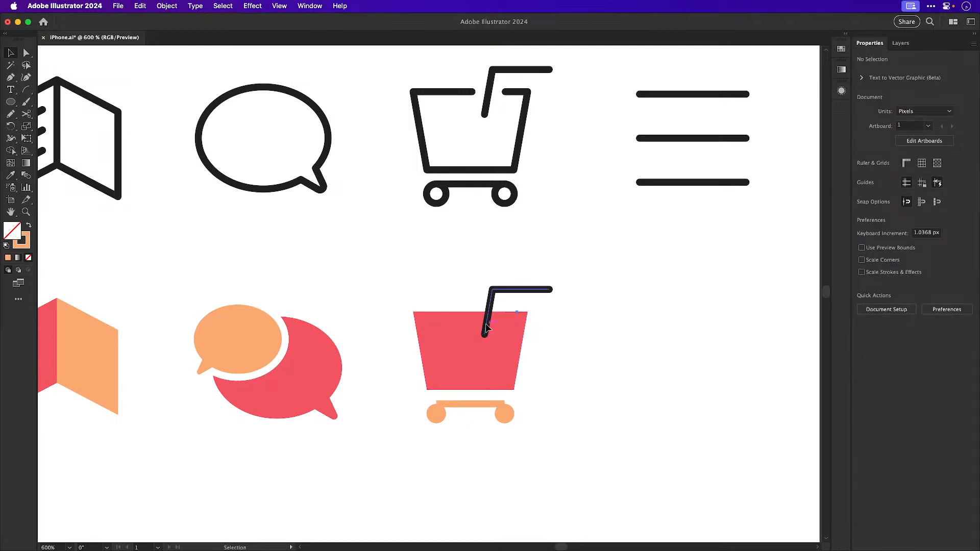
Shift the copied cart's handle about 2 px to the right
drag(486, 328, 494, 329)
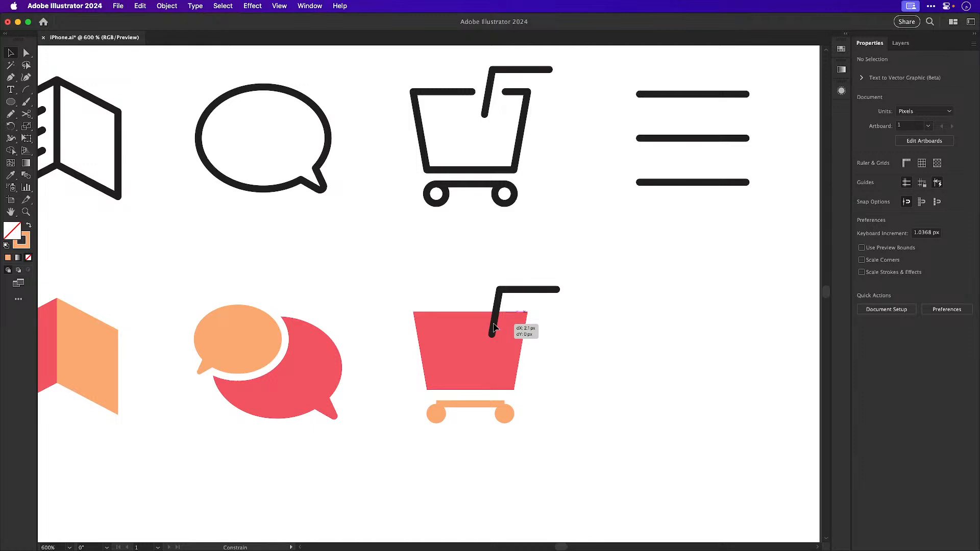
drag(494, 327, 494, 329)
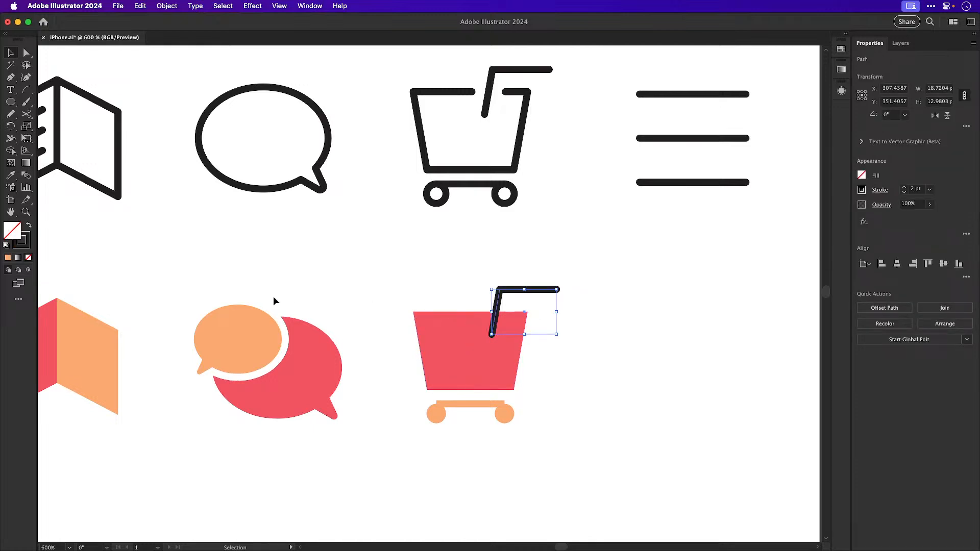
key(a)
key(shift+x)
key(Delete)
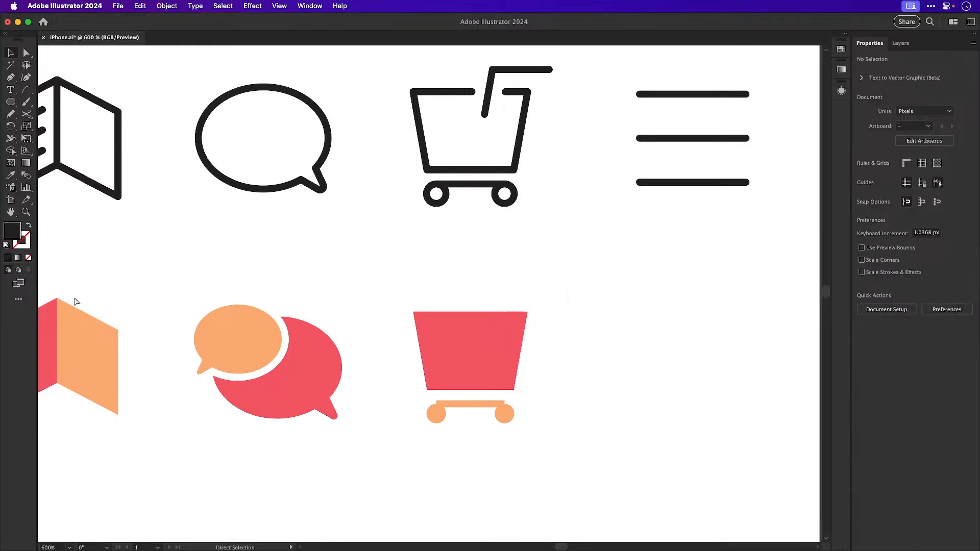
key(super+z)
click(632, 337)
Move the three-line hamburger icon down into the row of filled icons beside the red cart
drag(632, 336, 596, 377)
drag(612, 111, 642, 448)
scroll(604, 390, down, 2)
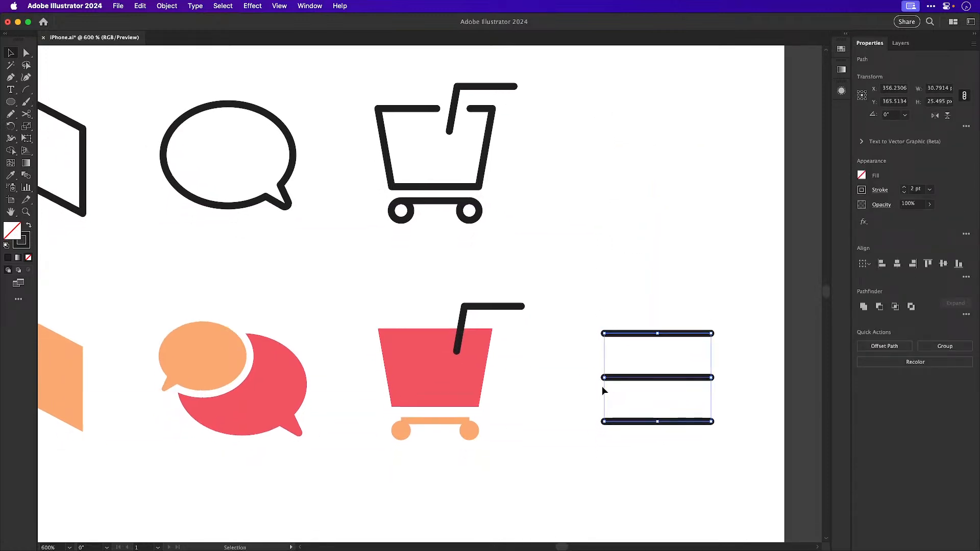
click(629, 260)
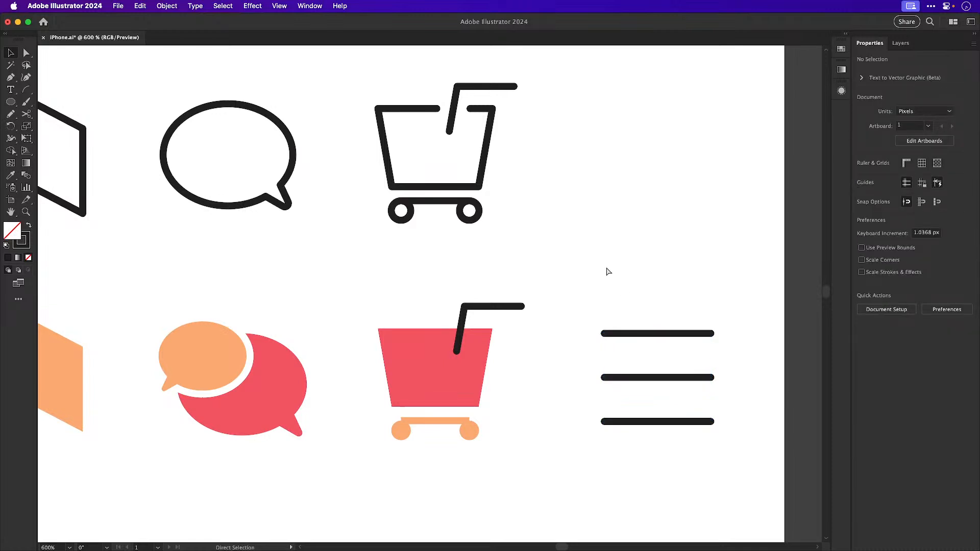
key(super+minus)
key(super+minus)
drag(554, 275, 600, 320)
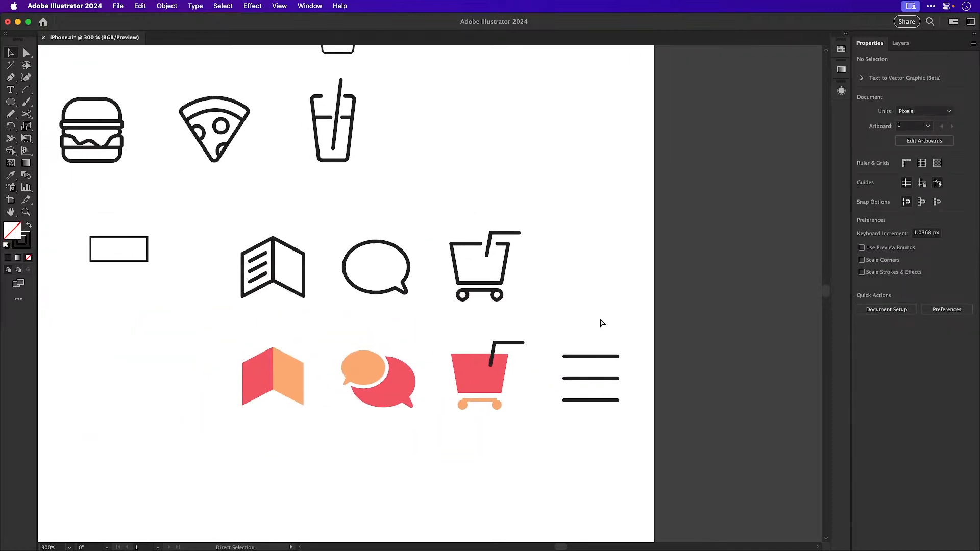
key(super+Tab)
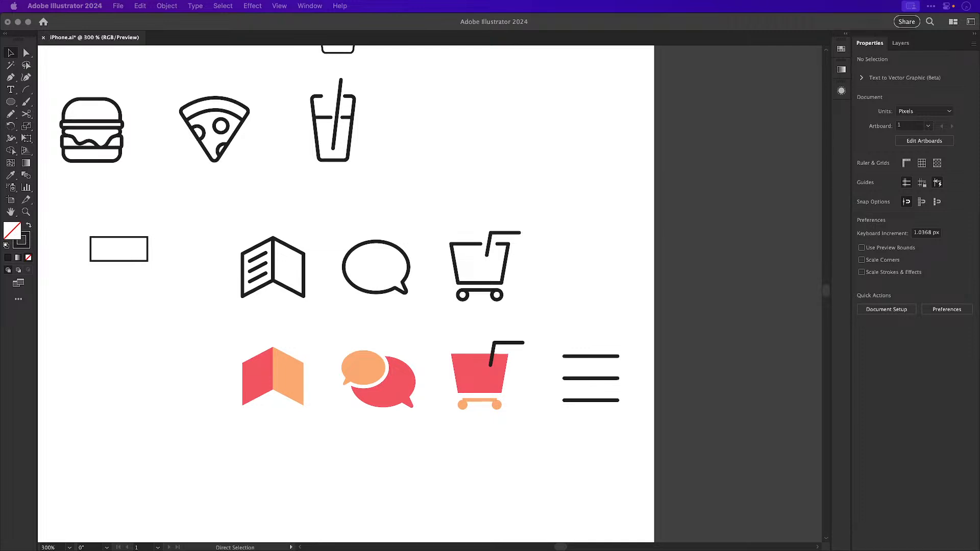
Switch to Figma and try the teal fill in place of the gradient on the second card's Add to Cart button
key(super+Tab)
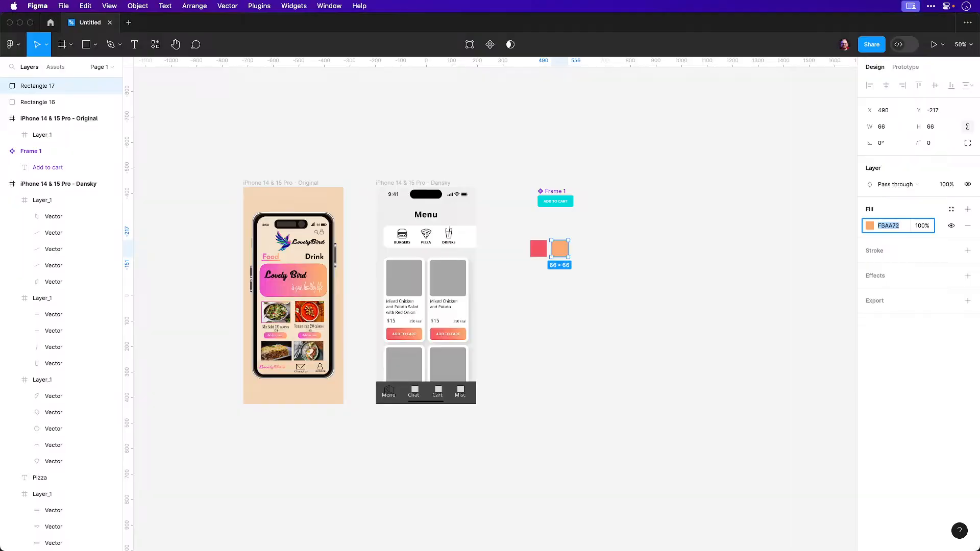
click(594, 448)
scroll(446, 352, up, 10)
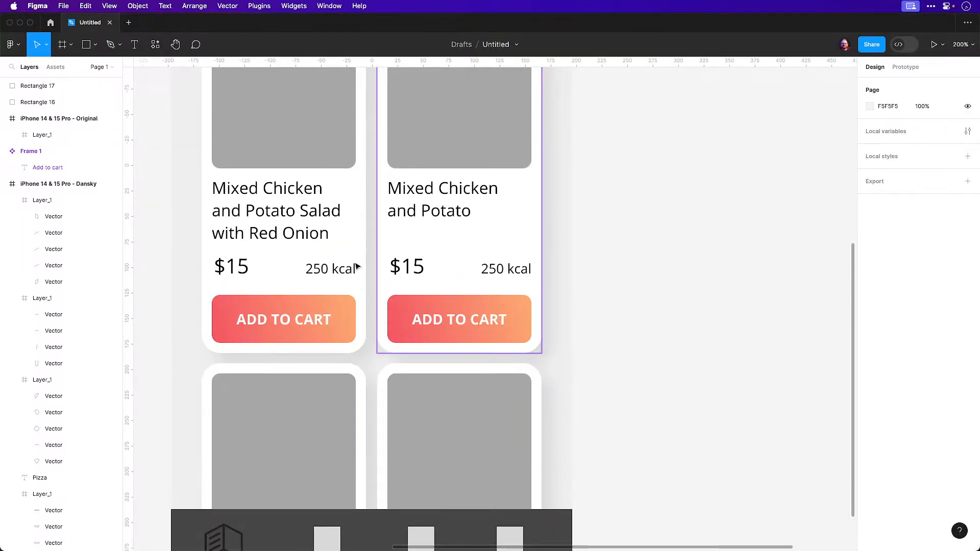
click(516, 306)
click(952, 452)
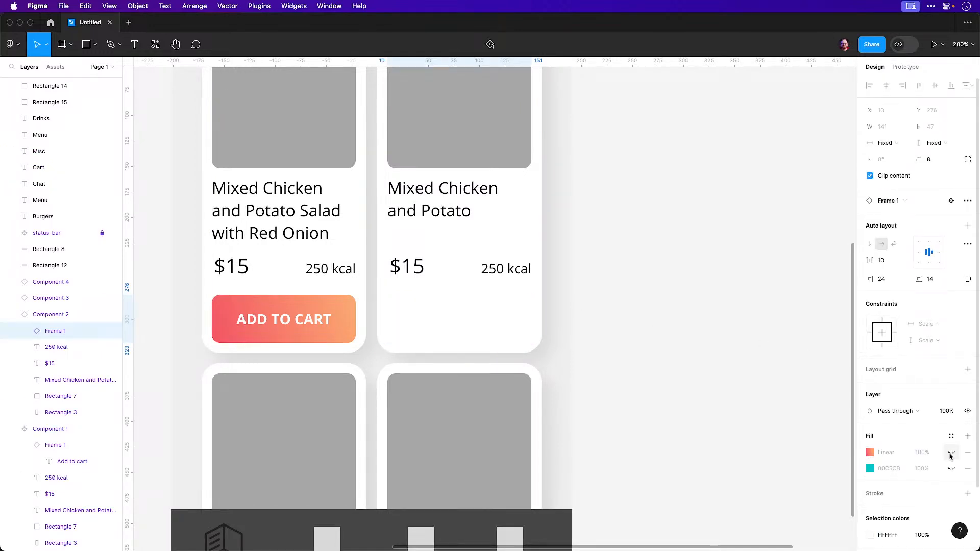
click(951, 468)
click(729, 249)
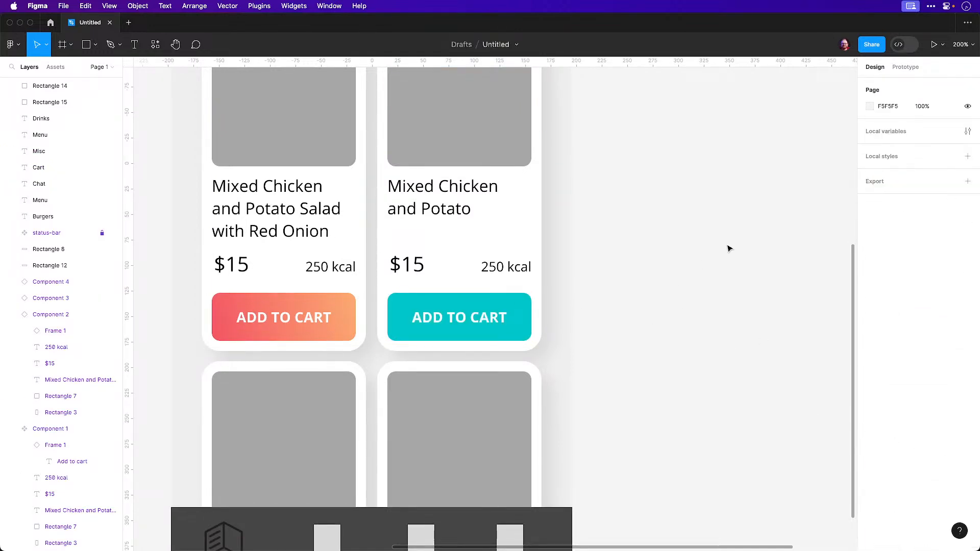
key(super+z)
key(super+z)
Try the teal fill in place of the gradient on the first card's Add to Cart button
click(345, 308)
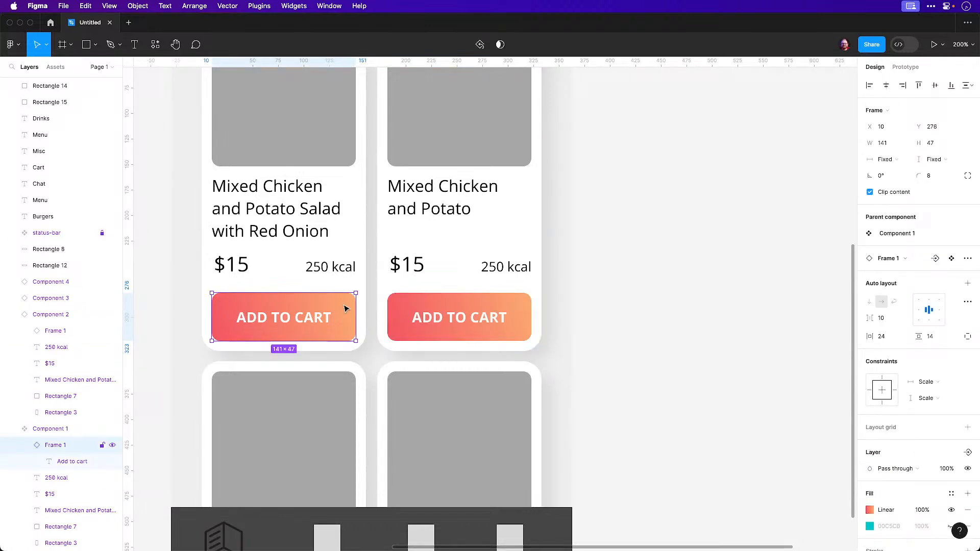
click(951, 509)
click(950, 526)
click(764, 346)
key(super+z)
key(super+z)
click(738, 320)
key(super+minus)
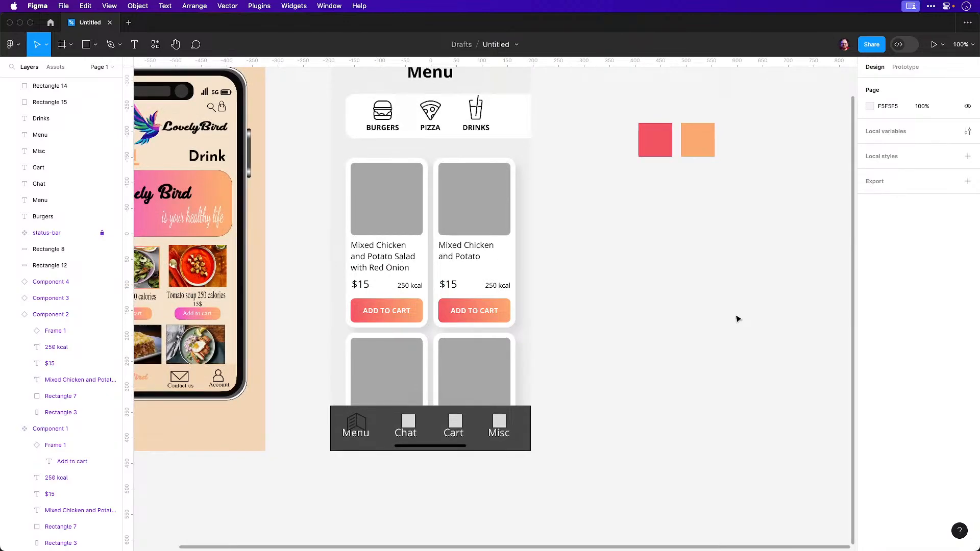
drag(617, 276, 656, 355)
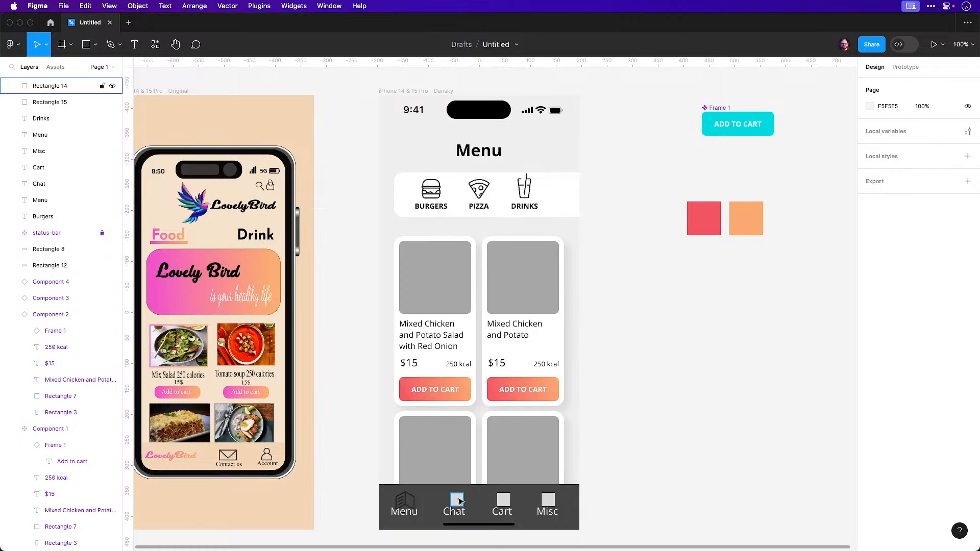
Switch to Illustrator and delete the three-line hamburger icon beside the red cart
key(super+Tab)
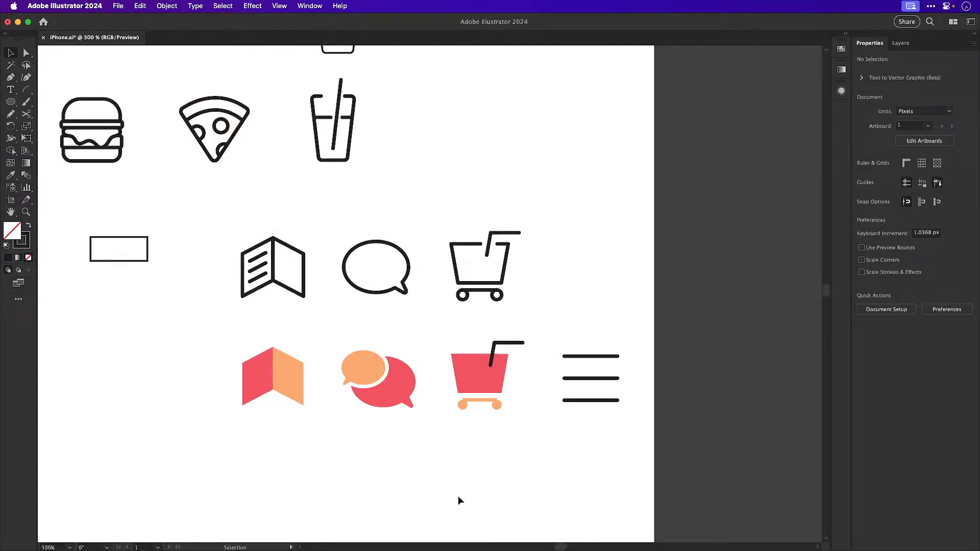
key(z)
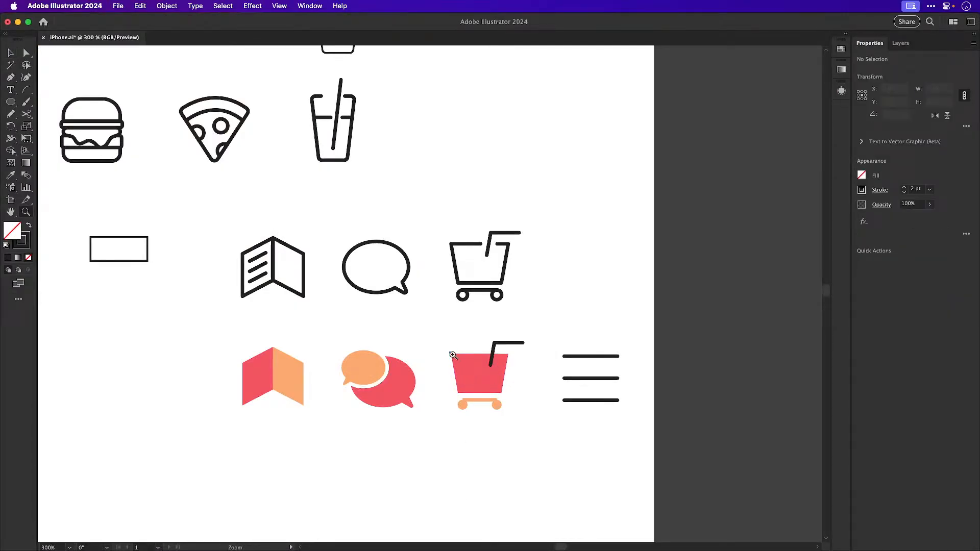
drag(459, 371, 504, 401)
key(v)
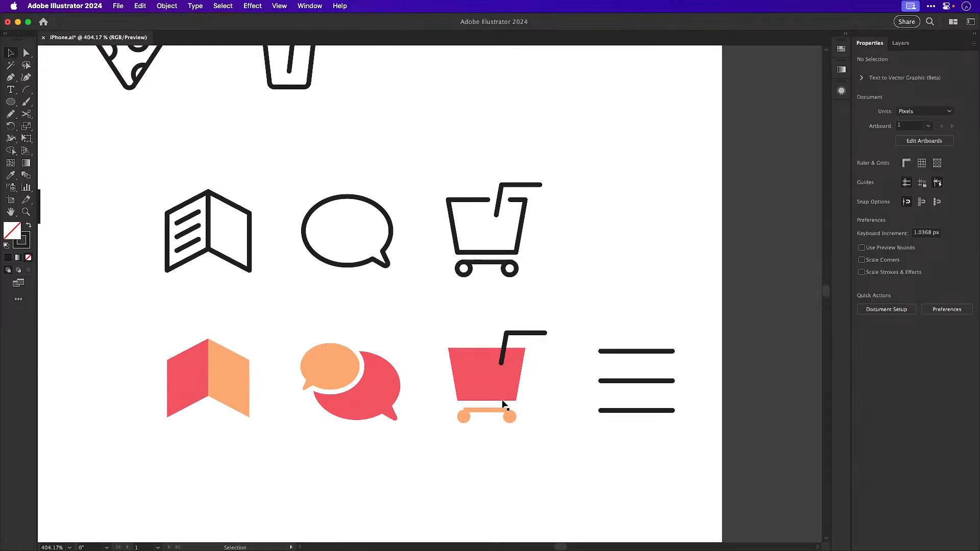
key(super+Tab)
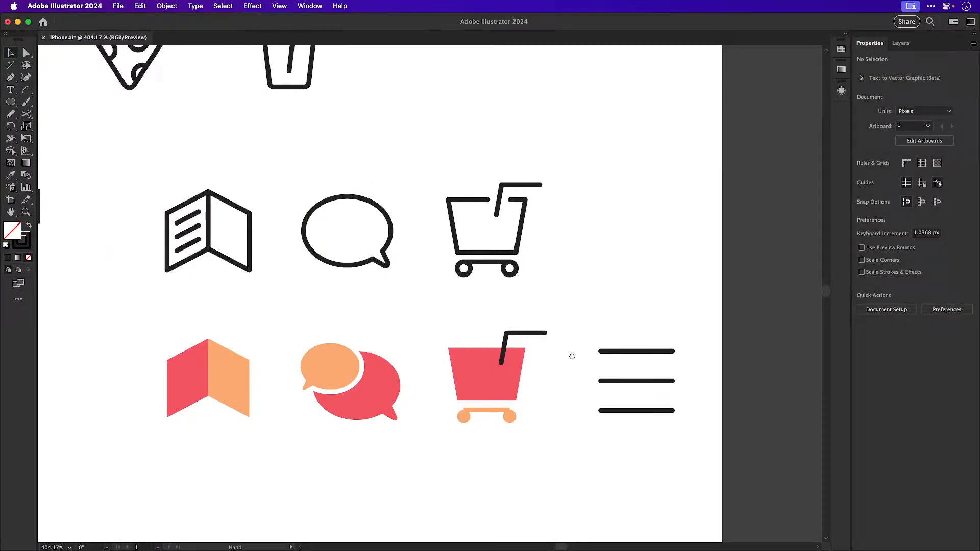
scroll(571, 354, right, 3)
click(586, 336)
key(Delete)
Draw a circle about 8 px wide beside the red cart and fill it with the red sampled from the menu icon
key(l)
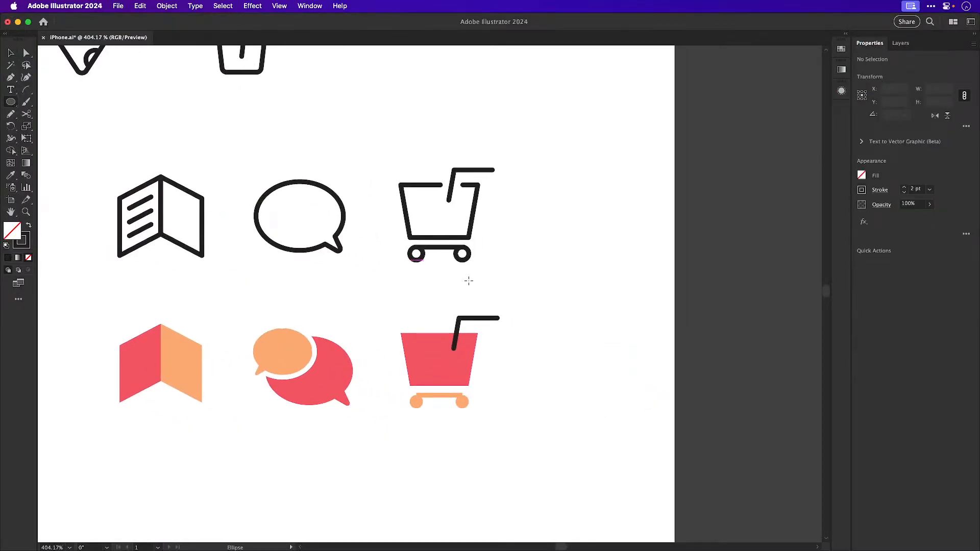
drag(547, 336, 566, 354)
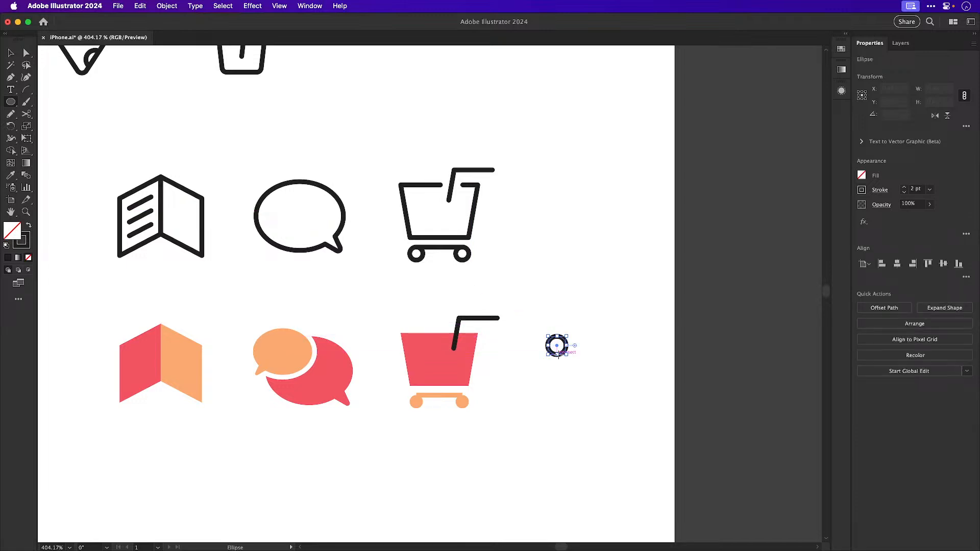
key(shift+x)
key(i)
click(149, 341)
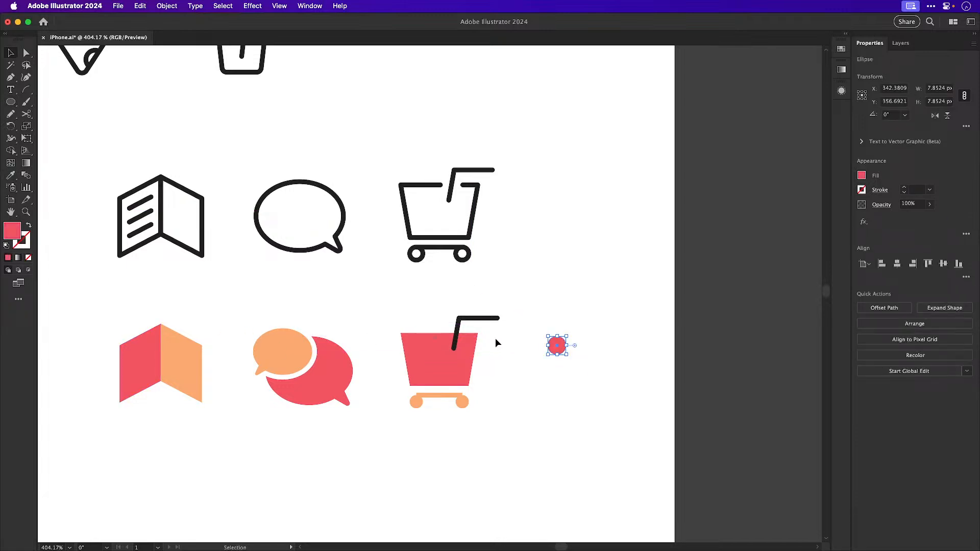
Enlarge the red circle and duplicate it into a two-by-two grid of dots
key(v)
drag(571, 363, 591, 397)
shift+click(561, 356)
key(super+d)
click(565, 357)
key(Delete)
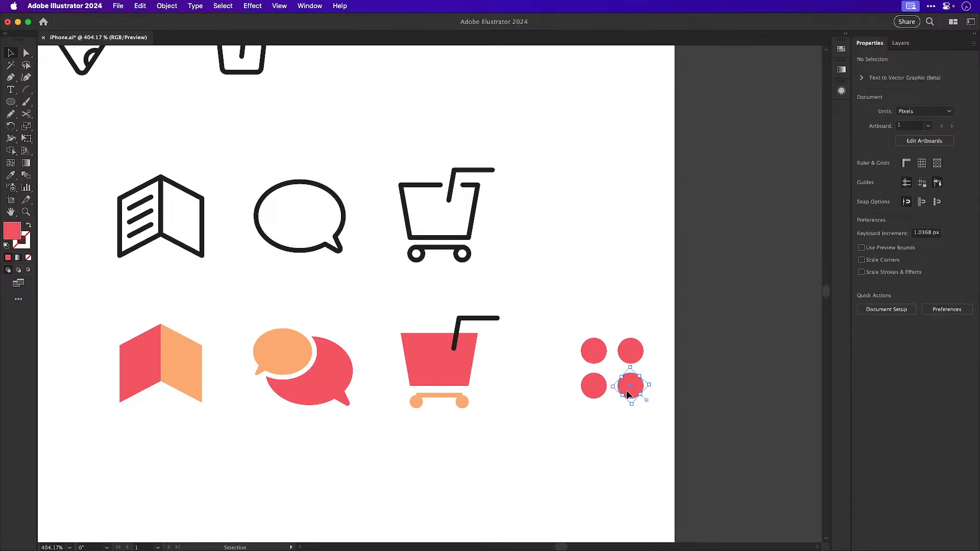
Fill the grid's lower-right dot with the orange sampled from the menu icon
click(629, 394)
key(i)
click(192, 350)
key(v)
Enlarge the four-dot icon slightly and move it closer to the cart
drag(590, 332, 620, 390)
drag(594, 351, 552, 333)
drag(527, 366, 522, 366)
click(571, 269)
drag(555, 304, 634, 451)
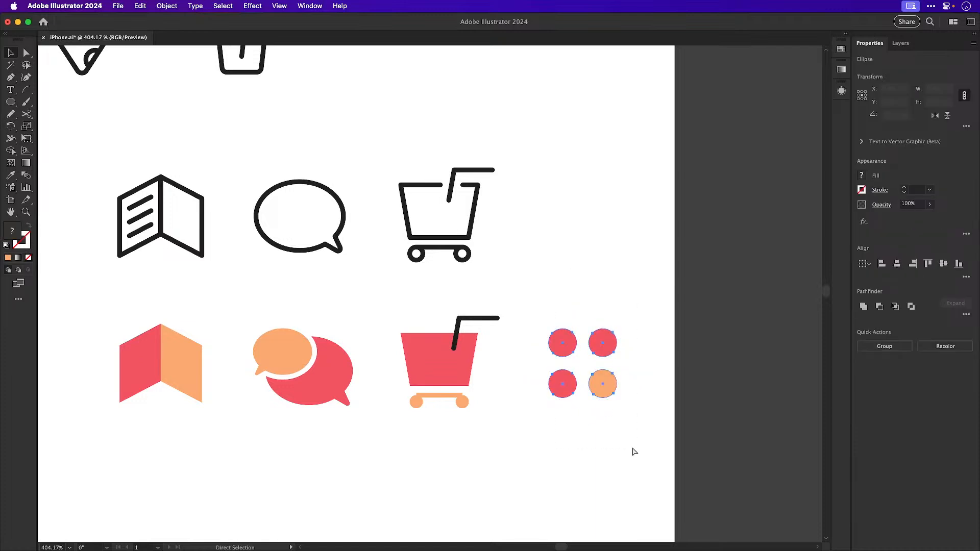
click(596, 318)
Try replacing the filled cart's bent handle with an arc about 14 px wide and high with a 4 pt stroke
scroll(486, 357, left, 3)
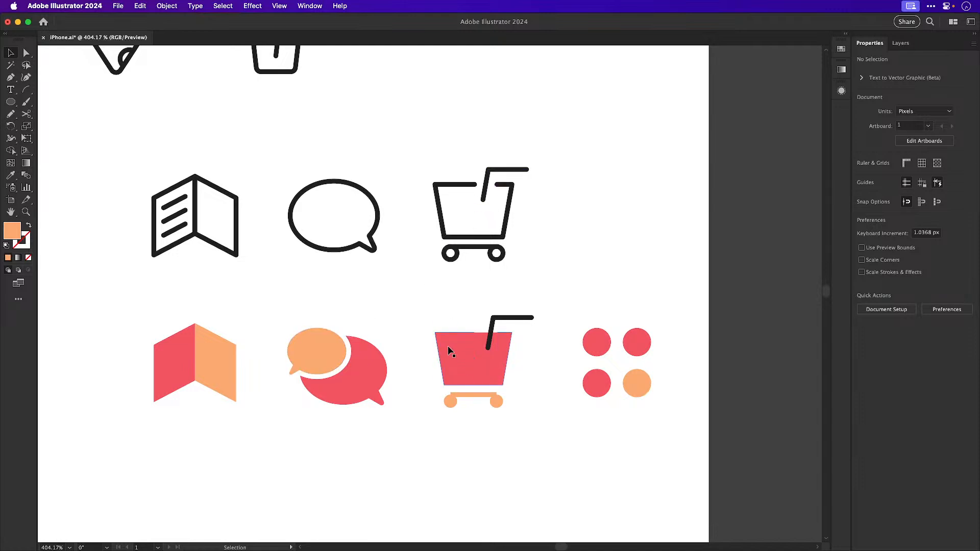
click(497, 319)
key(Delete)
click(27, 89)
drag(483, 356, 516, 323)
click(904, 187)
click(903, 186)
Try coloring the arc handle's stroke with the small chat bubble's orange and shifting it slightly up and to the right
key(i)
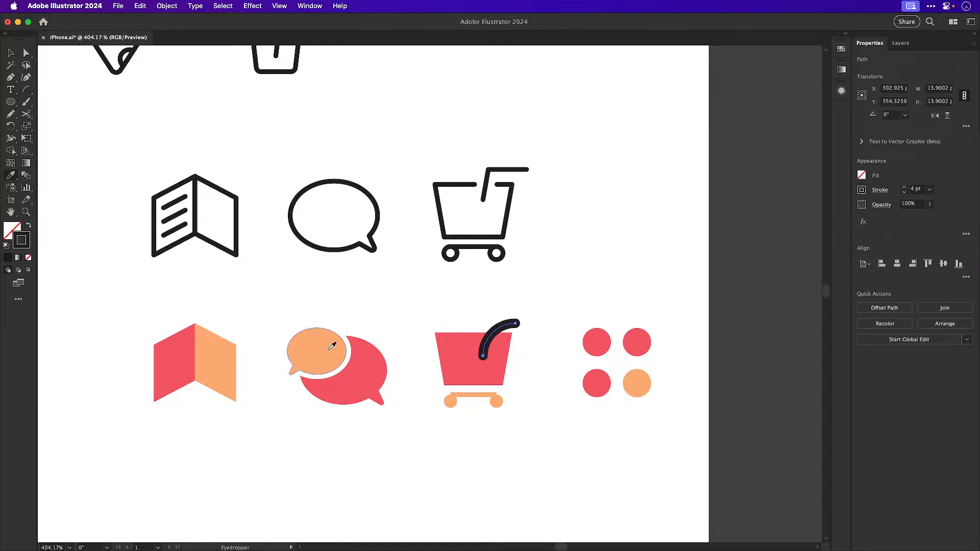
shift+click(325, 345)
key(v)
click(538, 303)
scroll(468, 349, up, 3)
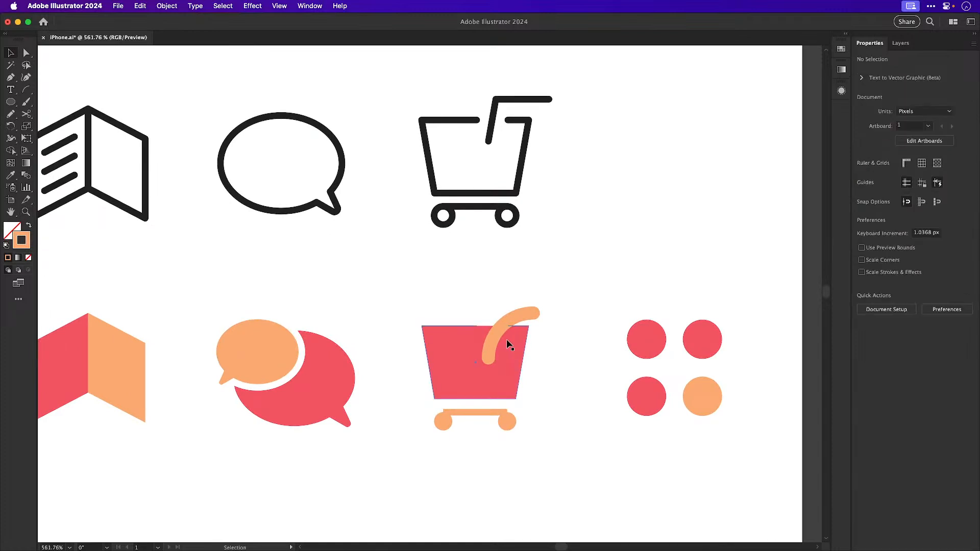
drag(495, 335, 502, 329)
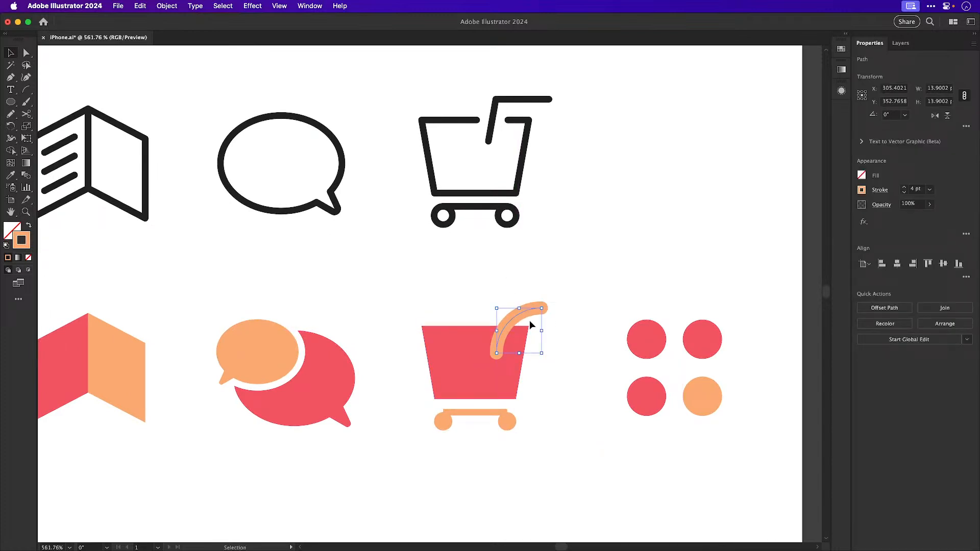
Undo the arc handle to restore the filled cart's original bent handle
key(super+z)
key(super+z)
key(super+z)
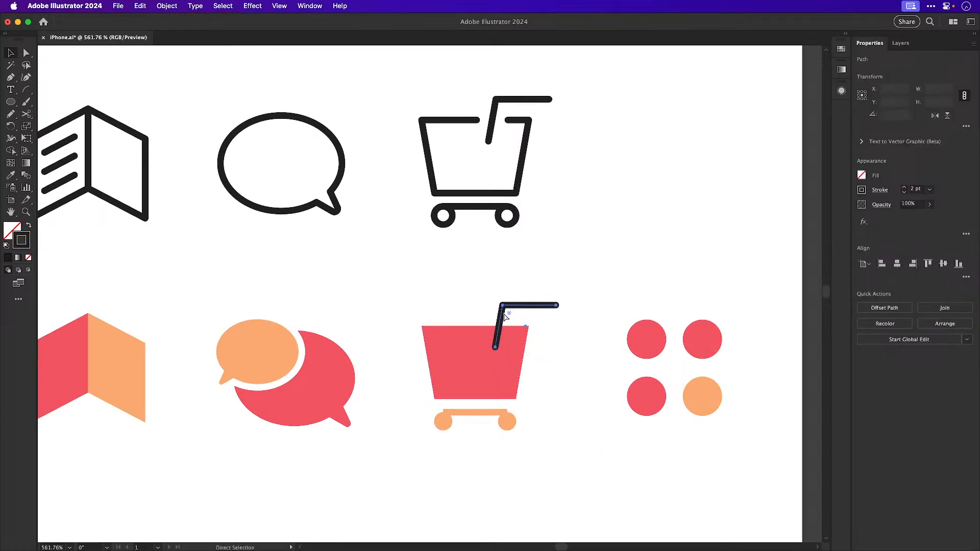
Give the filled cart's bent handle a 6 pt stroke in the orange sampled from its wheel
key(i)
click(904, 186)
click(904, 187)
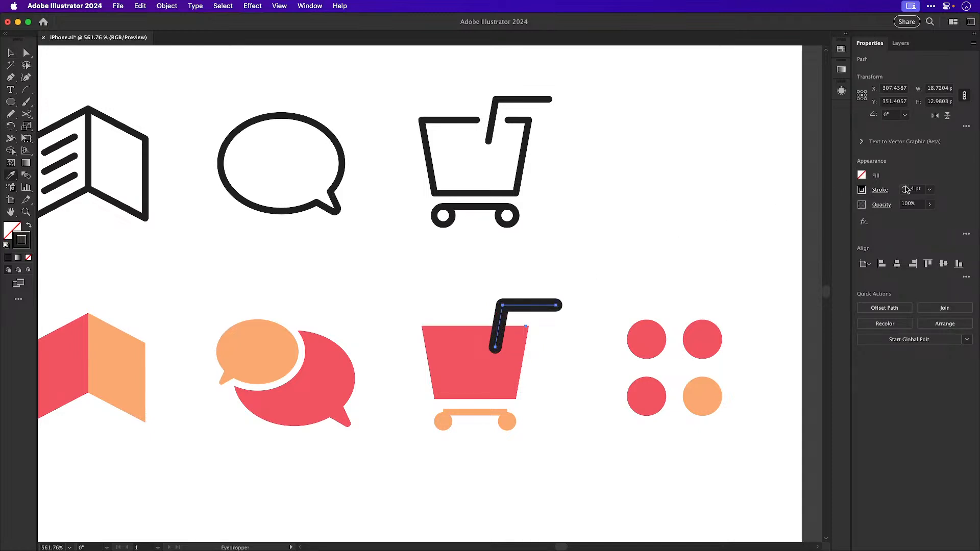
click(904, 187)
click(904, 187)
click(507, 418)
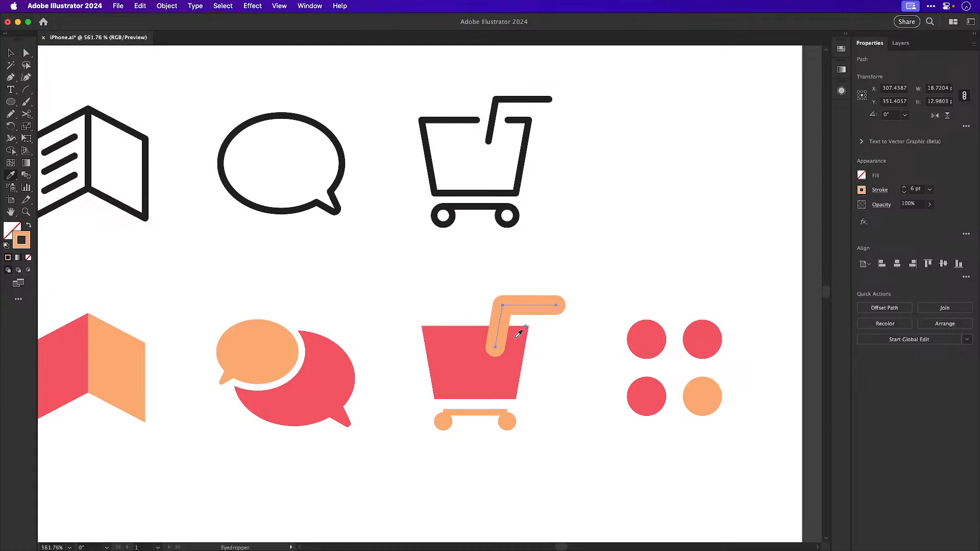
Shorten the cart handle's horizontal end so the path is about 13 px wide, and lower the handle slightly
key(a)
drag(555, 305, 537, 304)
key(z)
drag(478, 353, 554, 395)
key(v)
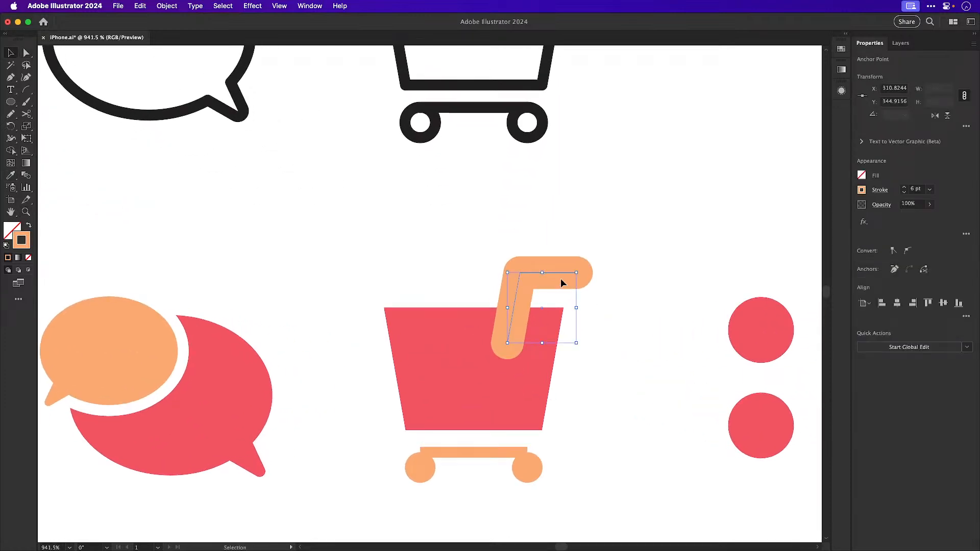
mouse_move(562, 278)
mouse_down()
mouse_move(560, 297)
mouse_move(564, 280)
mouse_up()
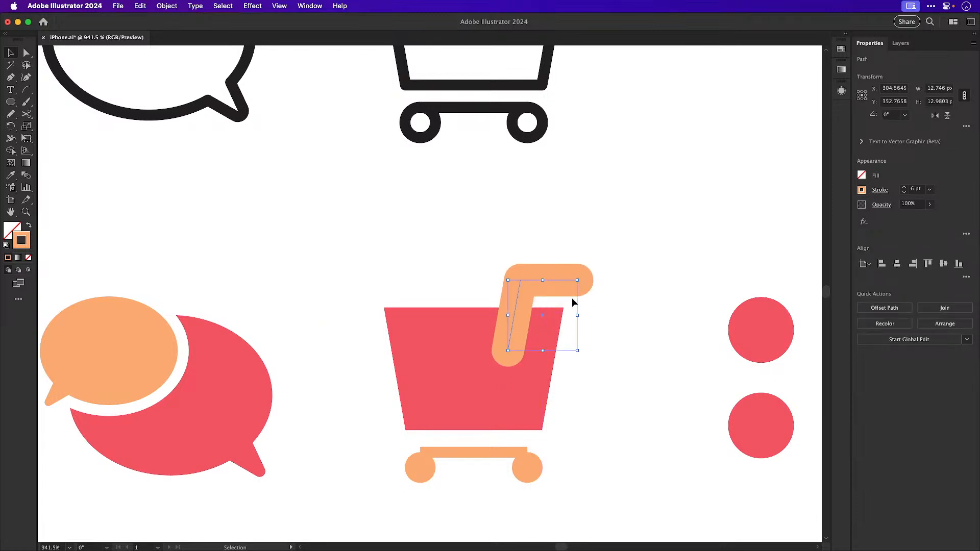
Expand the cart handle into a filled shape and apply the small chat bubble's orange fill and white outline to it
click(171, 6)
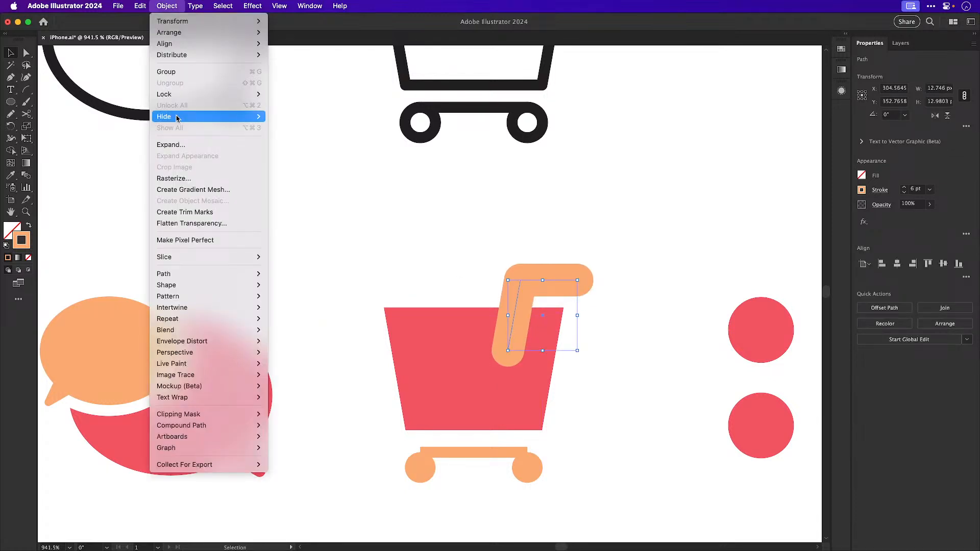
click(171, 145)
key(Return)
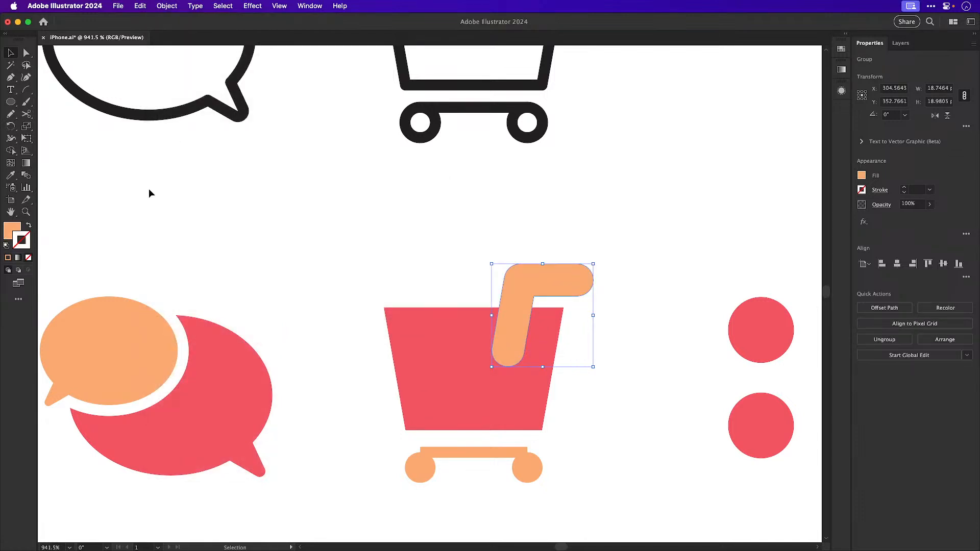
key(i)
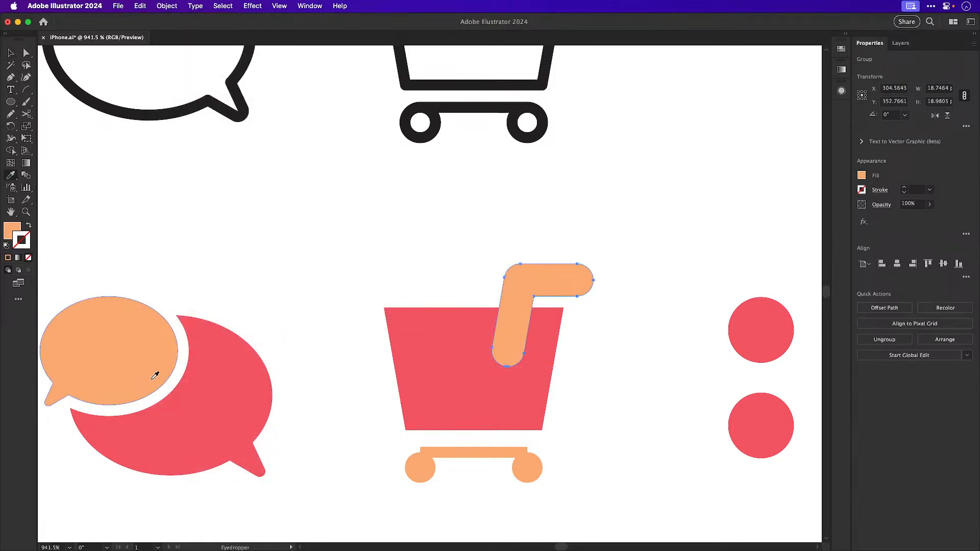
click(146, 376)
key(v)
click(446, 273)
Round the corners of the filled cart's red basket
key(a)
click(404, 321)
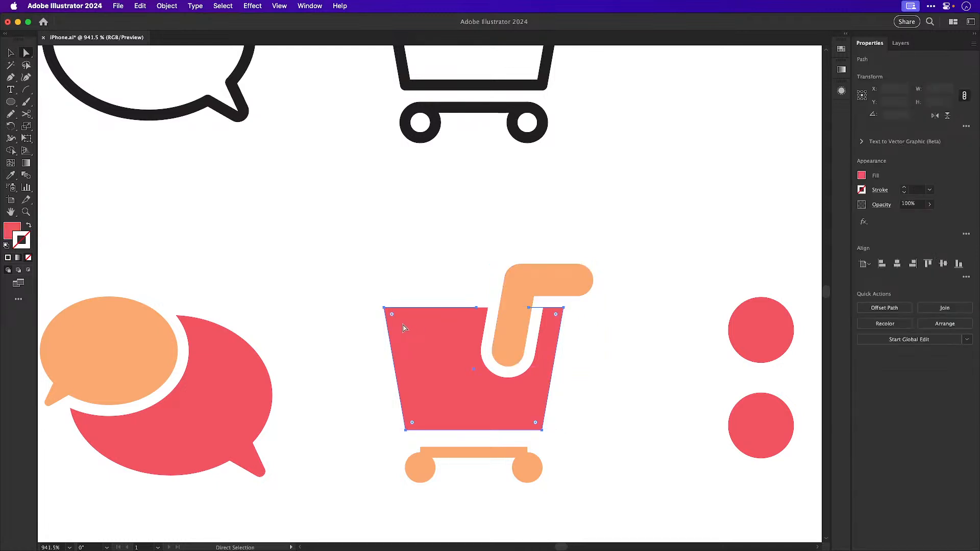
drag(394, 317, 400, 329)
key(v)
click(393, 249)
Enlarge both wheels of the filled cart with a stroke in the orange sampled from the small chat bubble
scroll(459, 327, down, 3)
scroll(459, 326, left, 3)
click(498, 398)
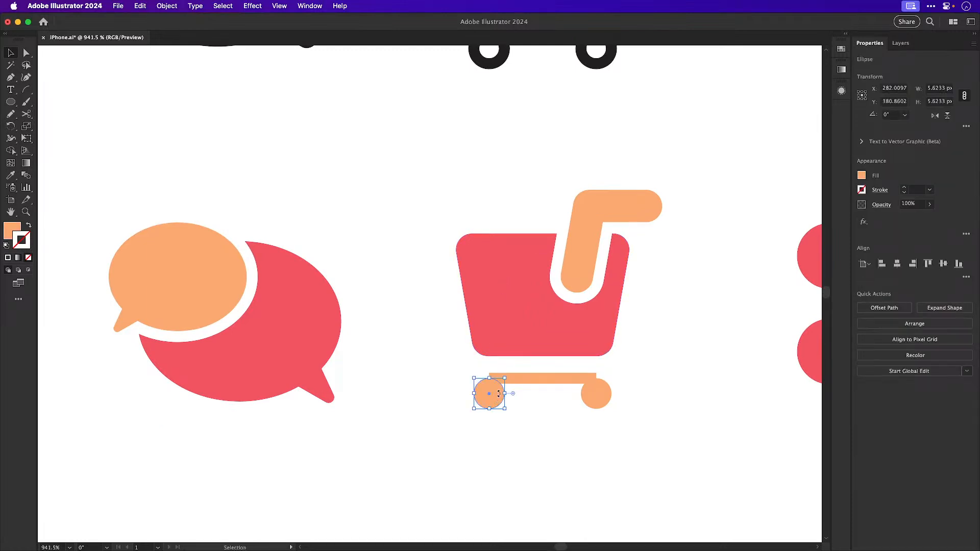
shift+click(588, 401)
key(i)
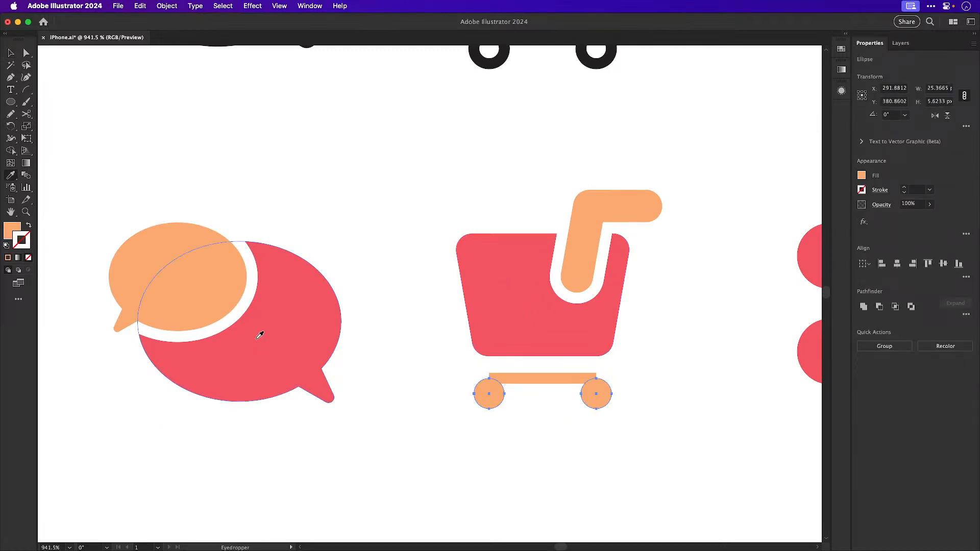
shift+click(232, 291)
key(v)
click(903, 186)
key(super+shift+a)
drag(377, 481, 601, 389)
click(634, 438)
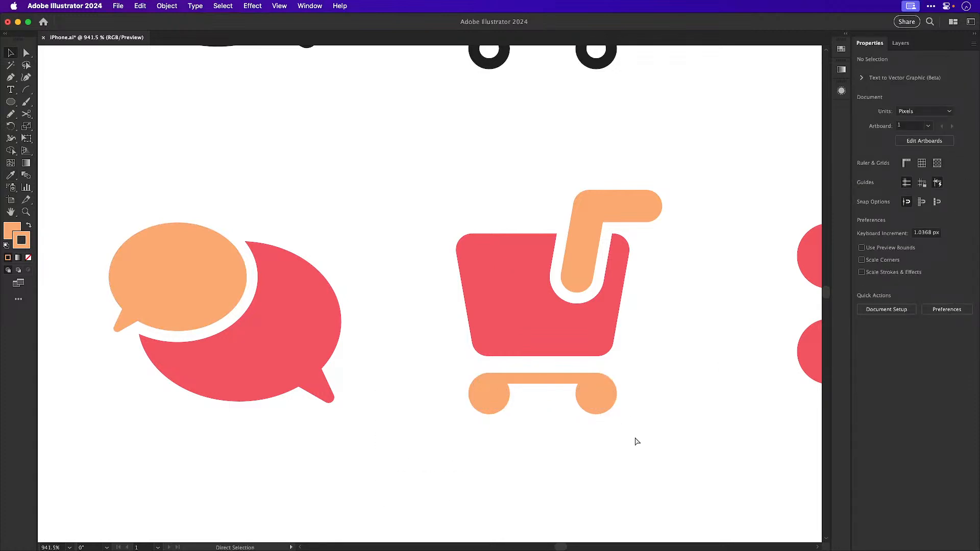
Give the filled cart's axle line round stroke caps
key(super+minus)
key(super+minus)
key(super+minus)
key(super+minus)
key(super+equal)
key(v)
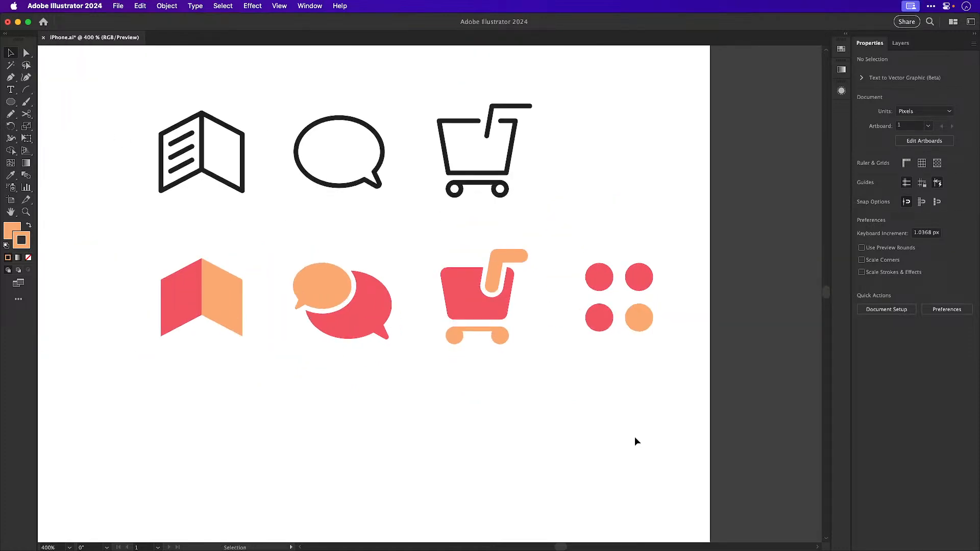
drag(453, 340, 506, 317)
key(super+shift+z)
key(super+z)
key(super+space)
click(507, 317)
click(879, 189)
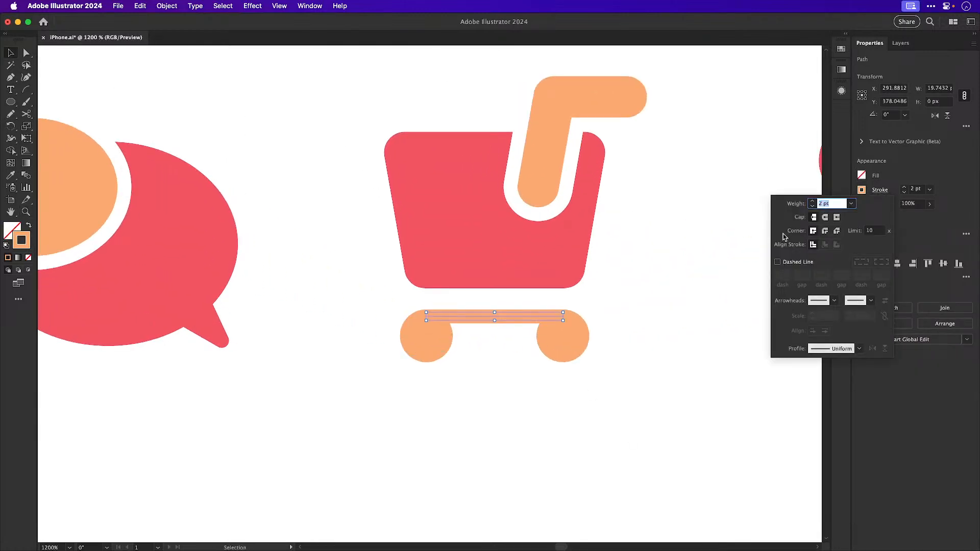
click(824, 218)
click(433, 348)
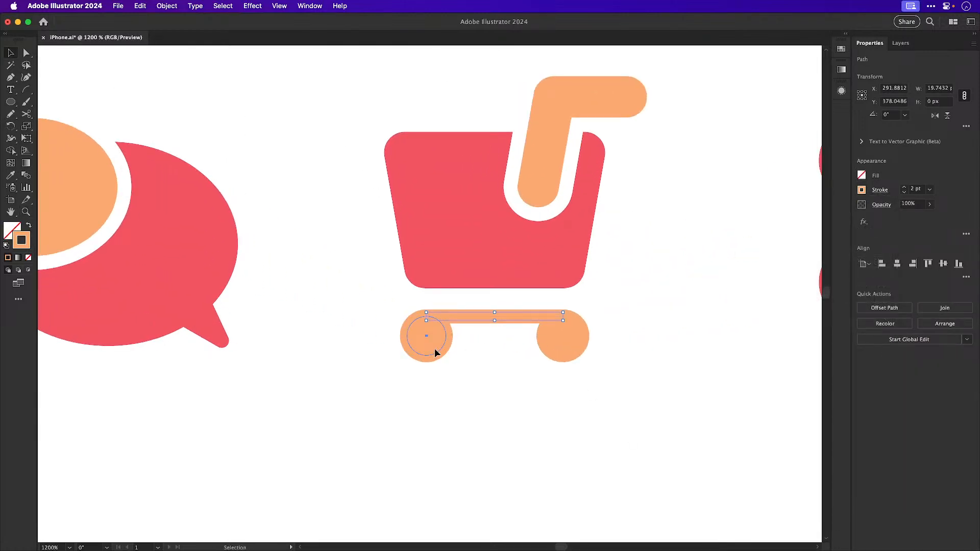
Move both wheels of the filled cart inward along the underside of the axle line
drag(435, 352, 450, 351)
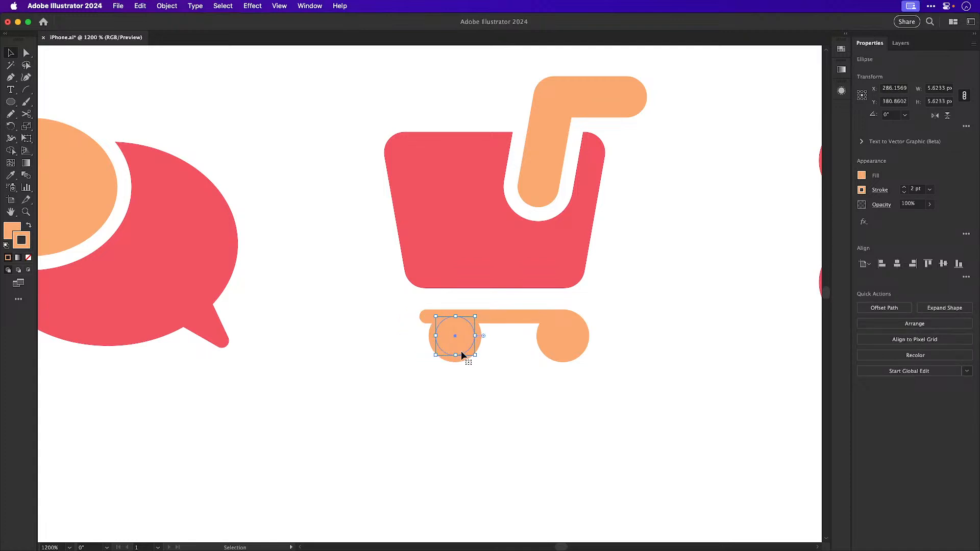
click(553, 344)
key(Left)
key(Left)
key(Left)
key(Left)
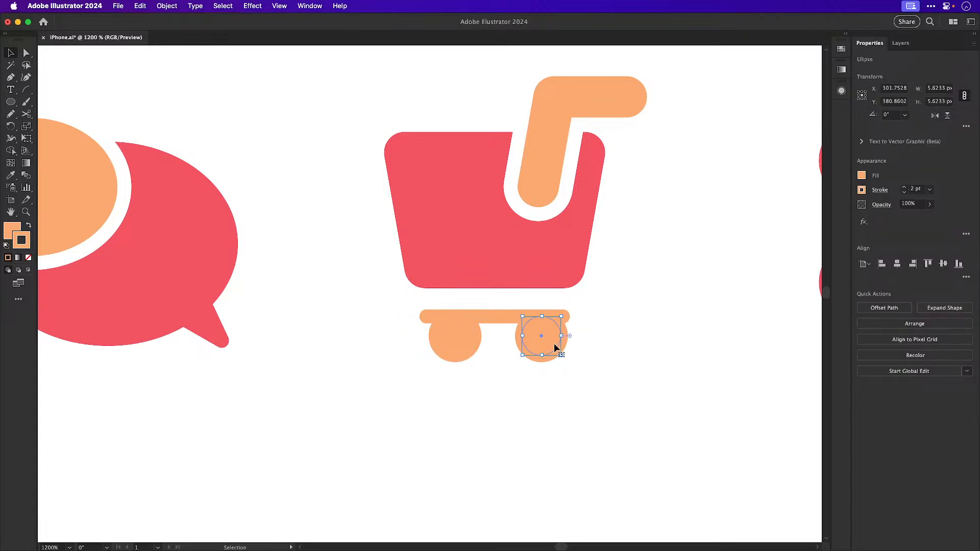
click(570, 457)
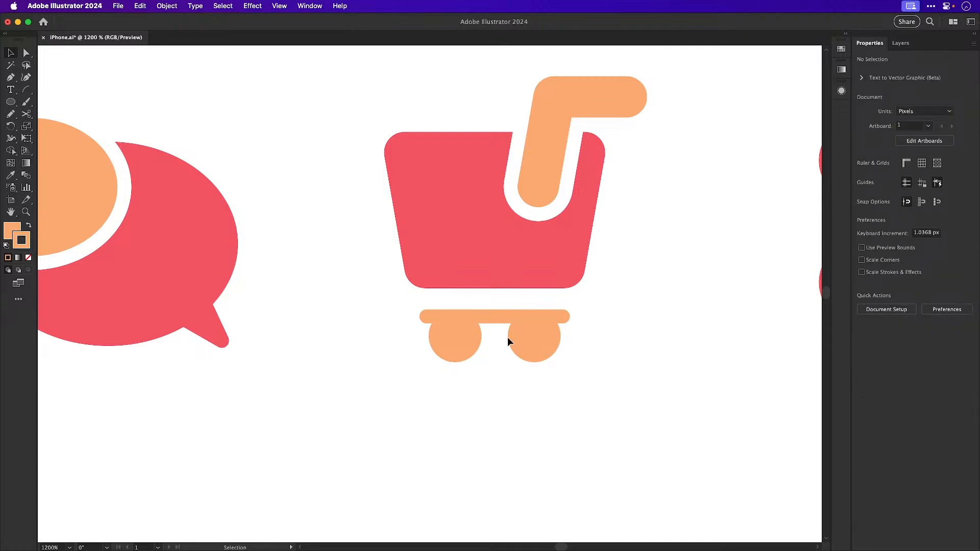
Raise the filled cart's axle line closer to the basket and lower both wheels clear of it
drag(498, 317, 499, 306)
drag(451, 369, 525, 361)
click(672, 349)
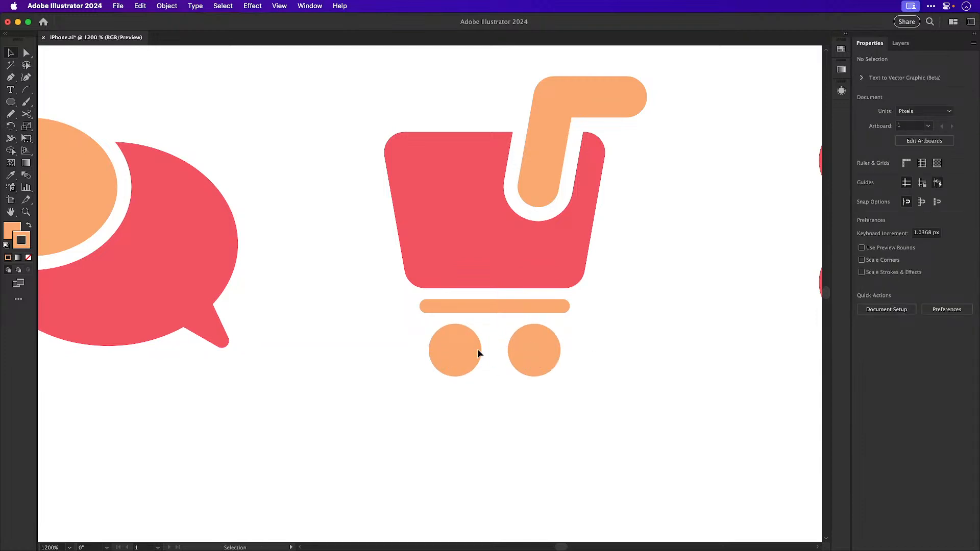
Nudge the filled cart's two wheels outward, away from each other
click(463, 352)
key(Left)
key(Left)
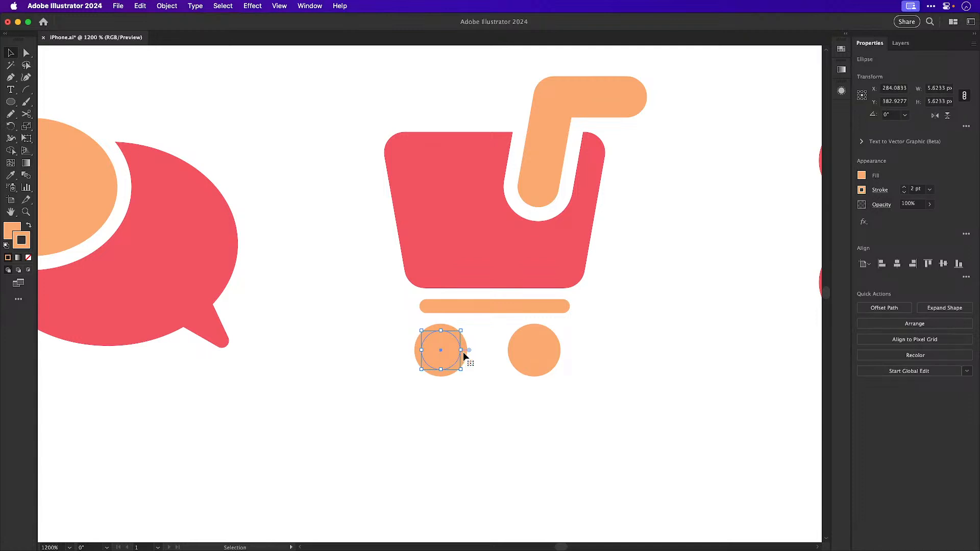
click(540, 353)
key(Right)
key(Right)
Scale both wheels of the filled cart down and move them up closer to the axle line
shift+click(461, 355)
key(s)
drag(654, 420, 607, 403)
key(v)
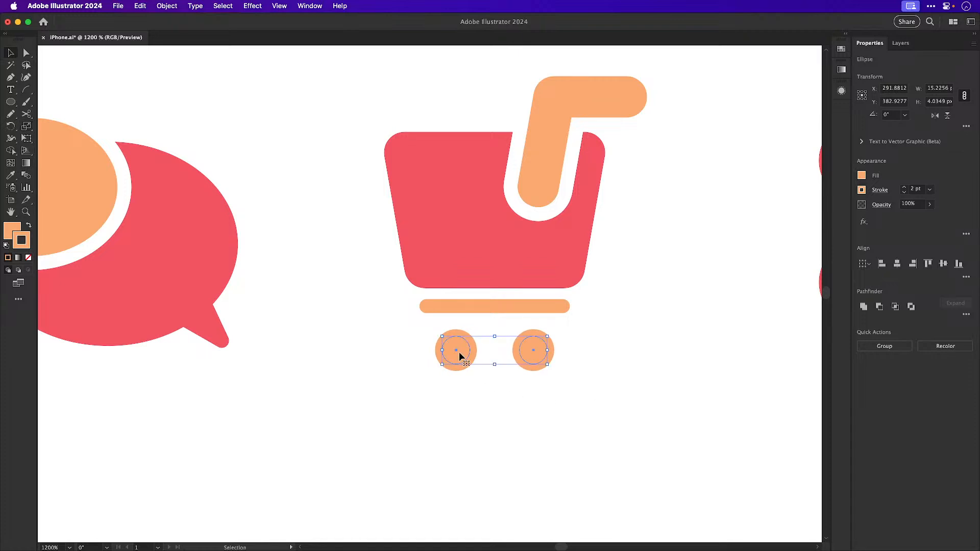
drag(458, 362, 456, 357)
key(super+shift+a)
Align the filled cart's left wheel with the left end of the axle line
click(462, 357)
key(Left)
key(Left)
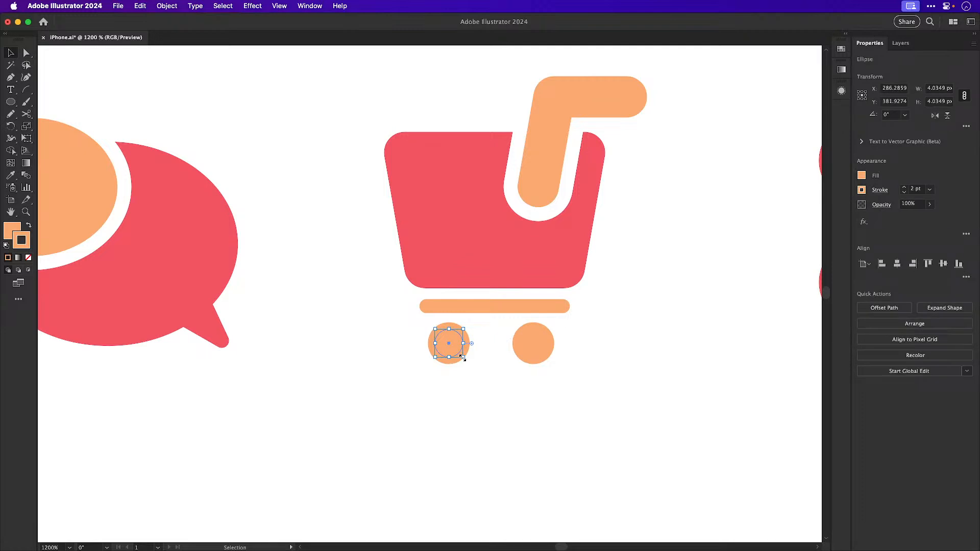
shift+click(463, 306)
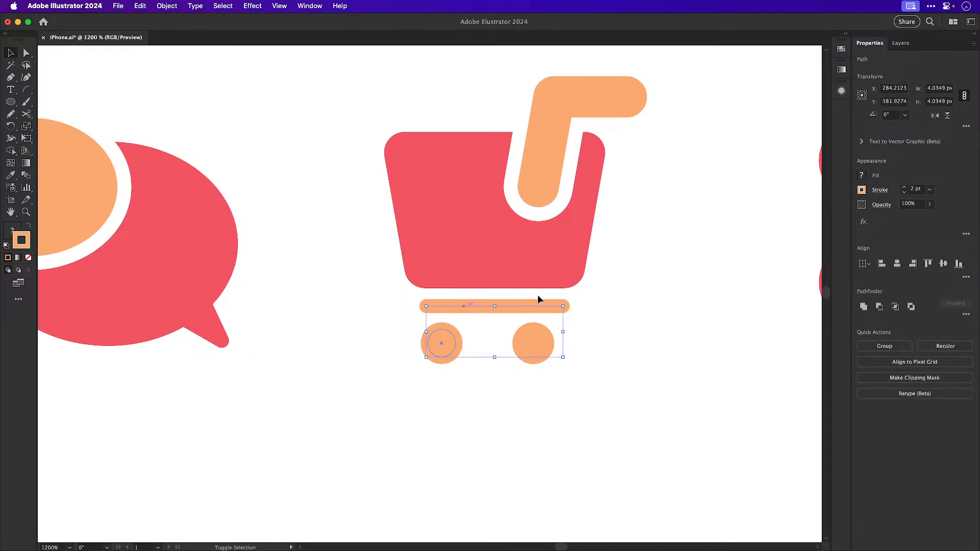
click(882, 264)
key(super+shift+a)
Align the filled cart's right wheel with the right end of the axle line
click(524, 343)
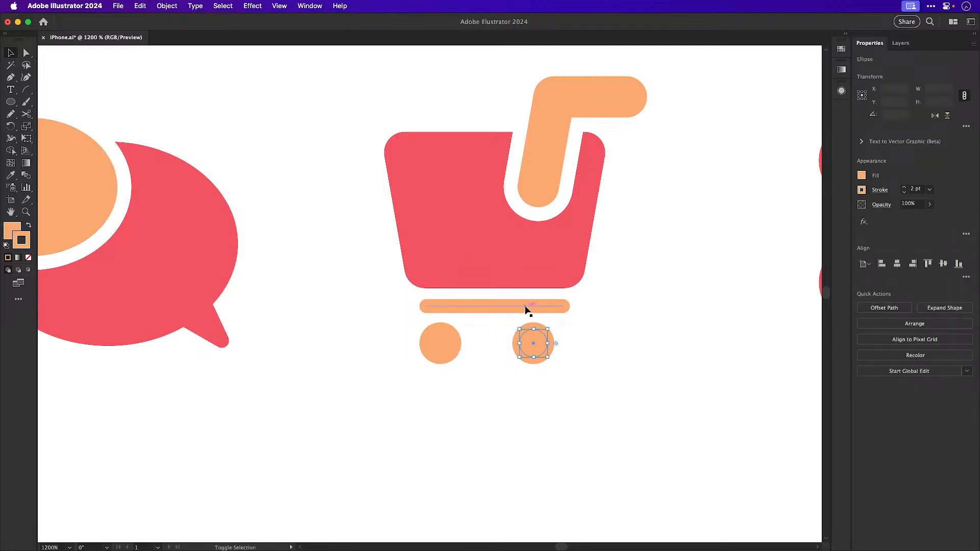
shift+click(525, 307)
click(912, 264)
key(super+shift+a)
key(super+minus)
key(super+minus)
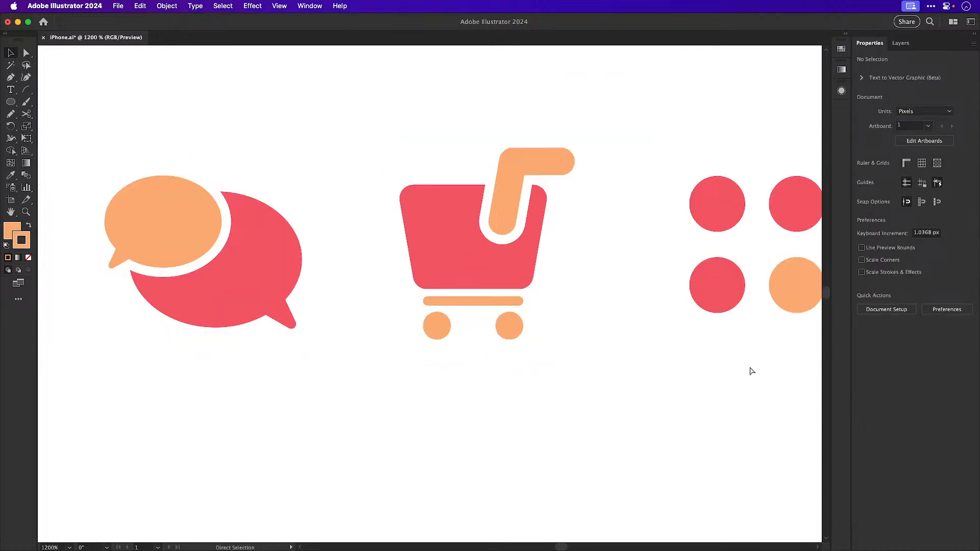
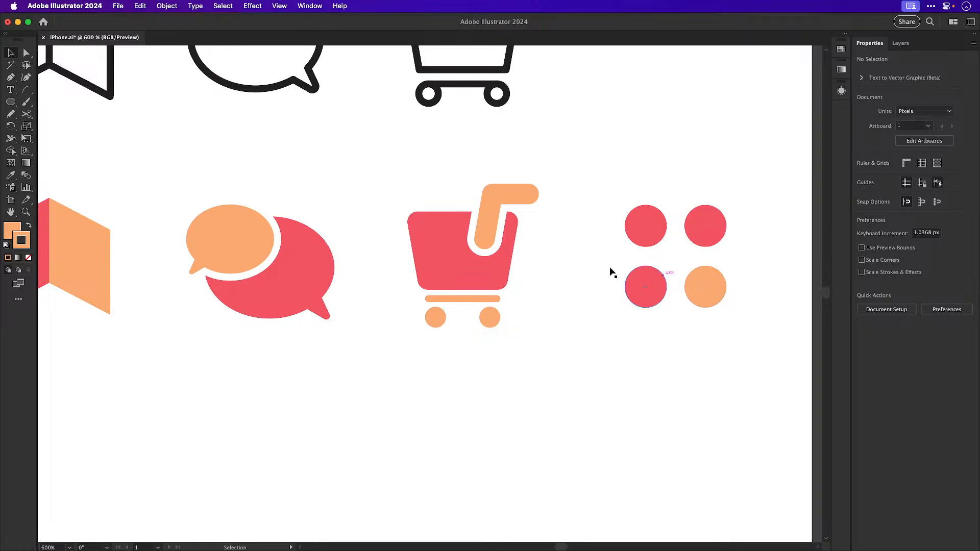
Scale down the filled cart's orange handle and reposition it over the basket's upper right part
click(487, 232)
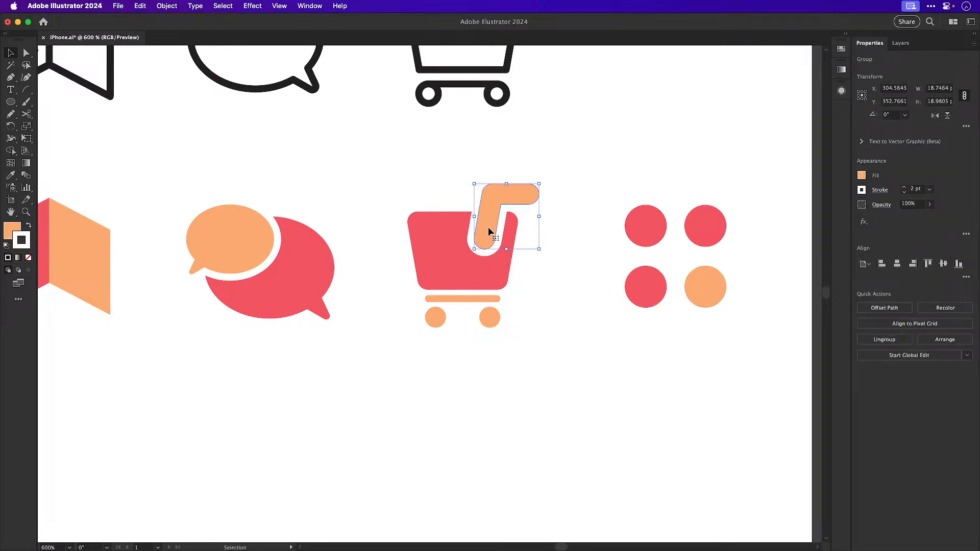
key(super+minus)
click(461, 258)
key(z)
drag(397, 296, 485, 288)
key(v)
click(468, 276)
key(s)
drag(598, 204, 574, 222)
key(v)
drag(503, 268, 494, 264)
click(583, 289)
key(super+minus)
key(super+minus)
key(super+minus)
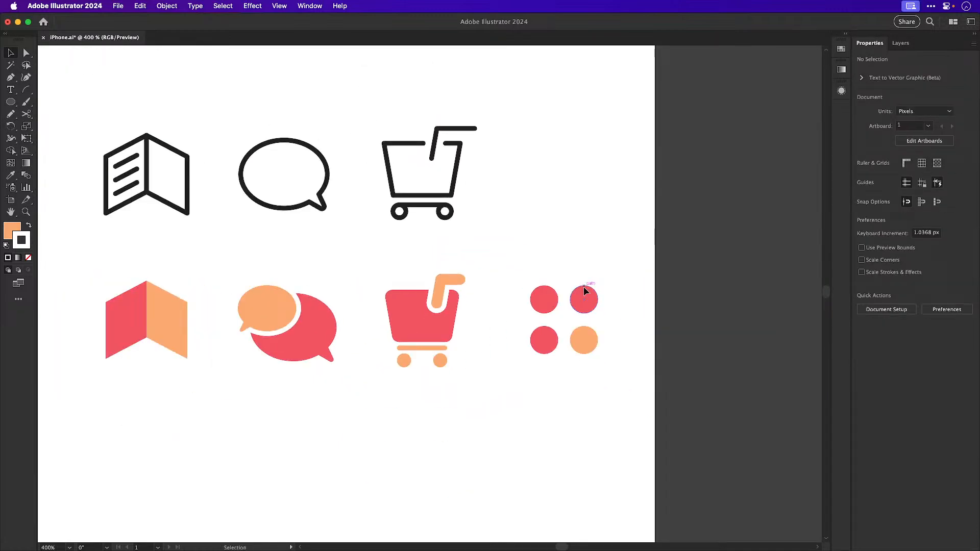
Save the iPhone.ai document and clear the selection
scroll(583, 286, left, 5)
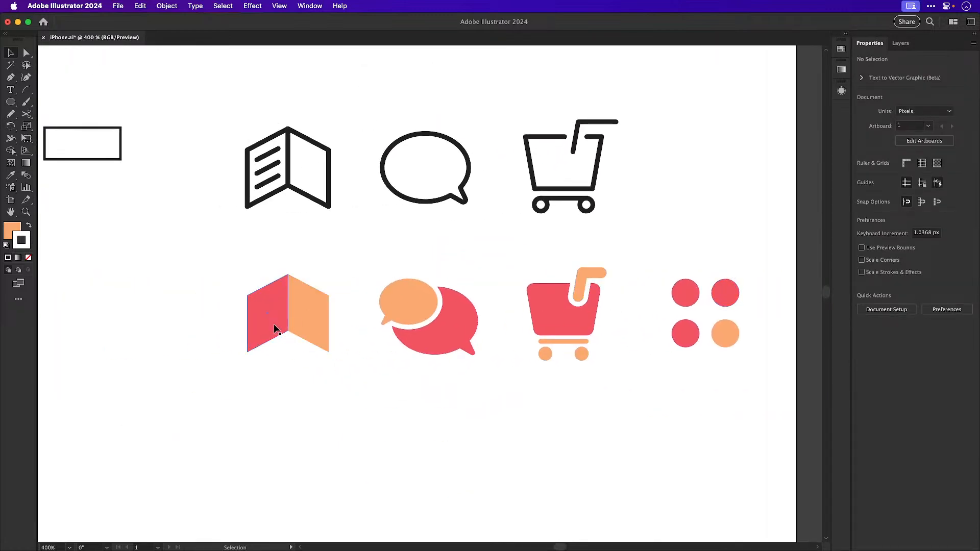
click(265, 326)
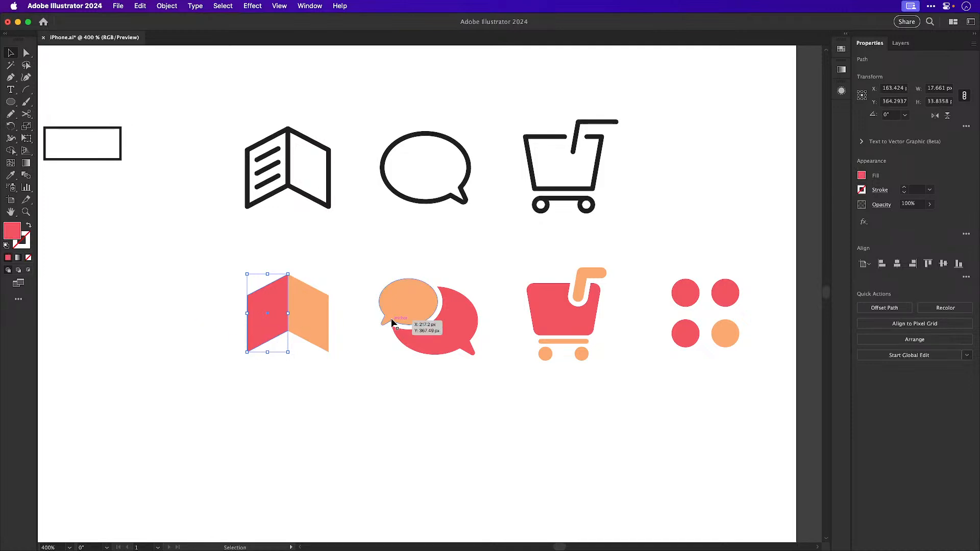
scroll(392, 322, down, 1)
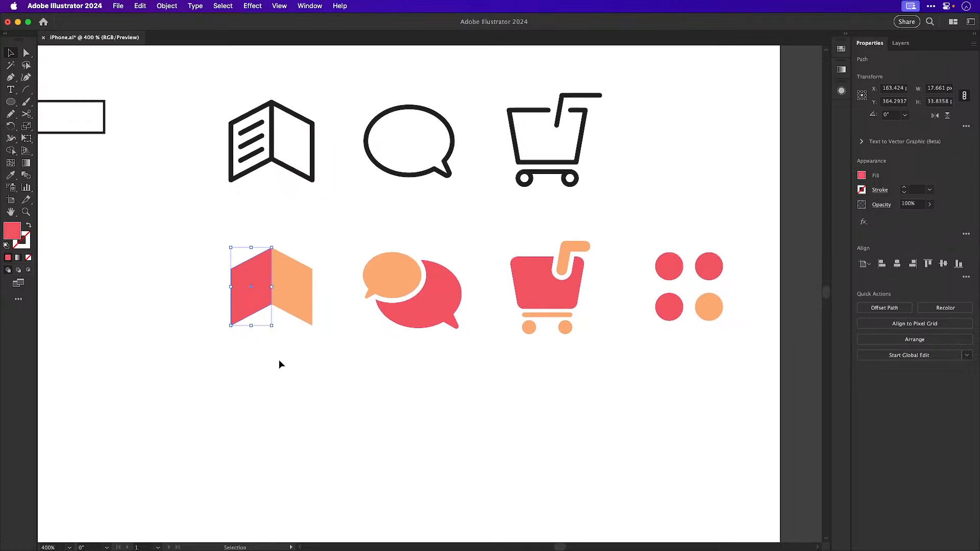
key(super+s)
key(super+shift+a)
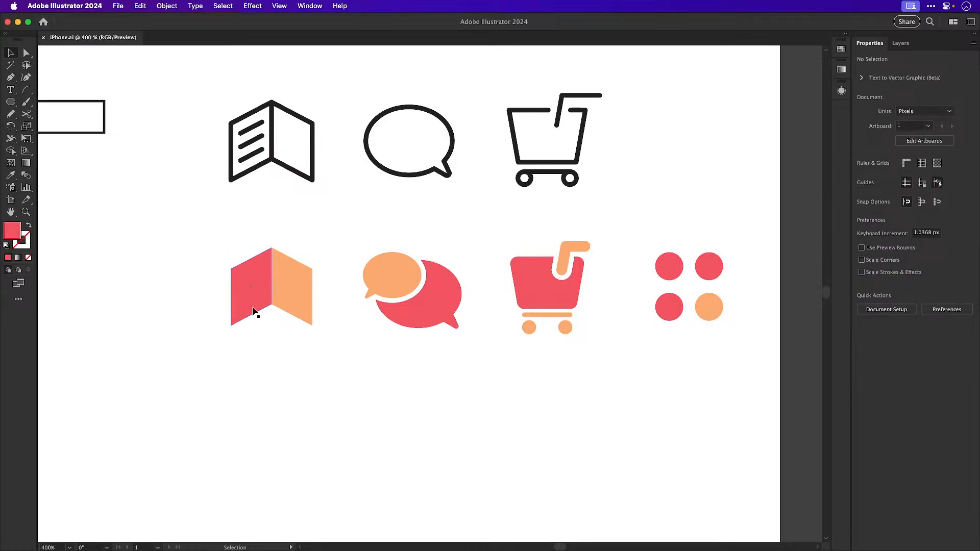
Apply a linear gradient to the filled menu icon's left page, running diagonally between its lower left and upper right
click(253, 312)
click(26, 163)
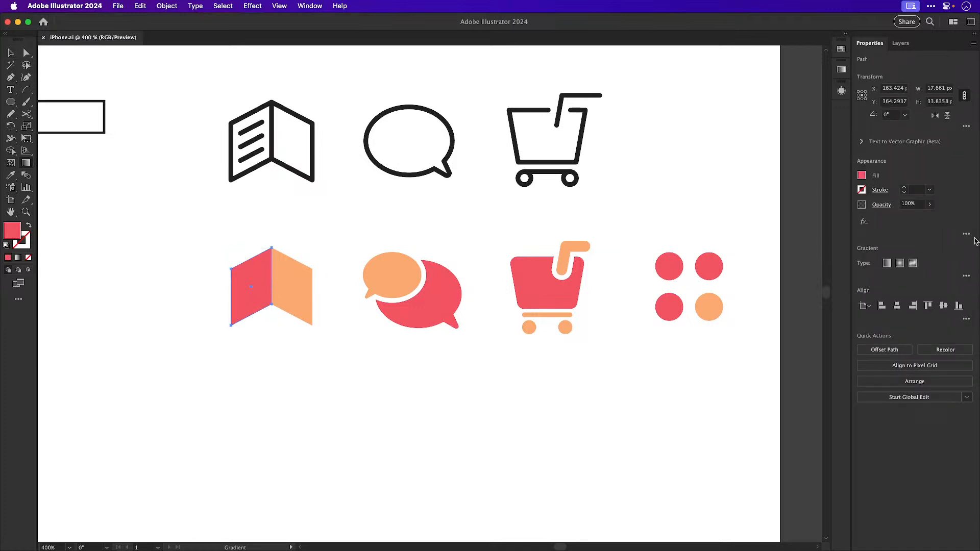
click(887, 263)
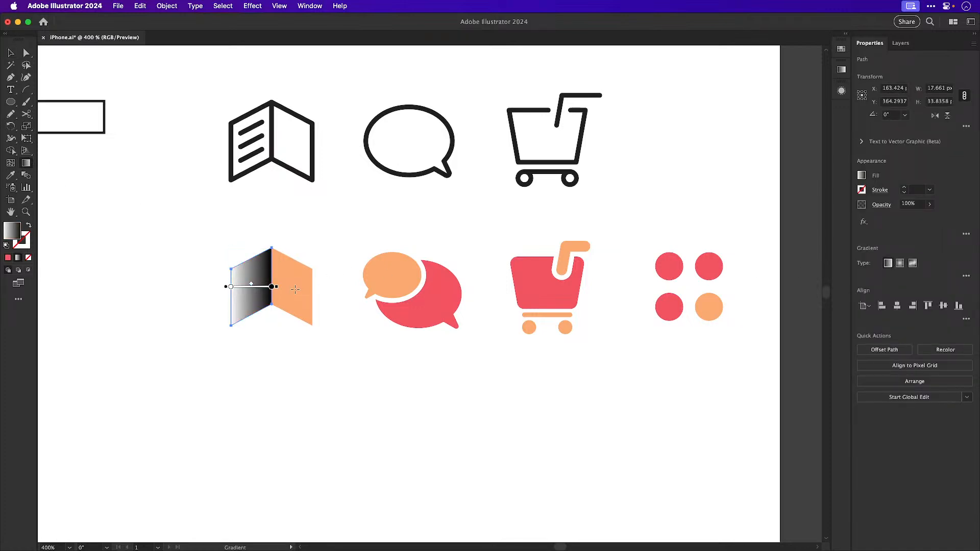
mouse_move(280, 287)
mouse_down()
mouse_move(233, 338)
mouse_move(187, 340)
mouse_move(248, 295)
mouse_up()
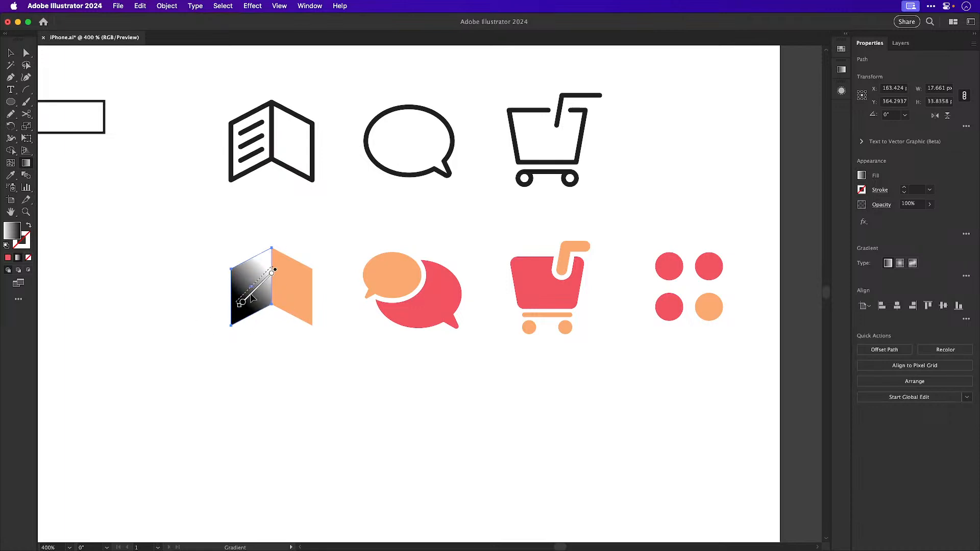
Set the gradient's black lower-left color stop to the red sampled from the large chat bubble
double_click(238, 302)
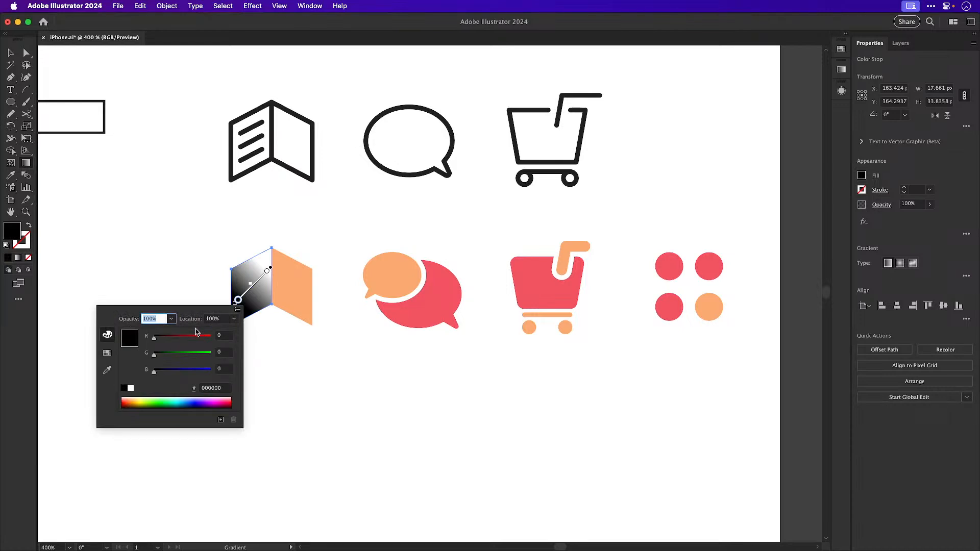
click(107, 370)
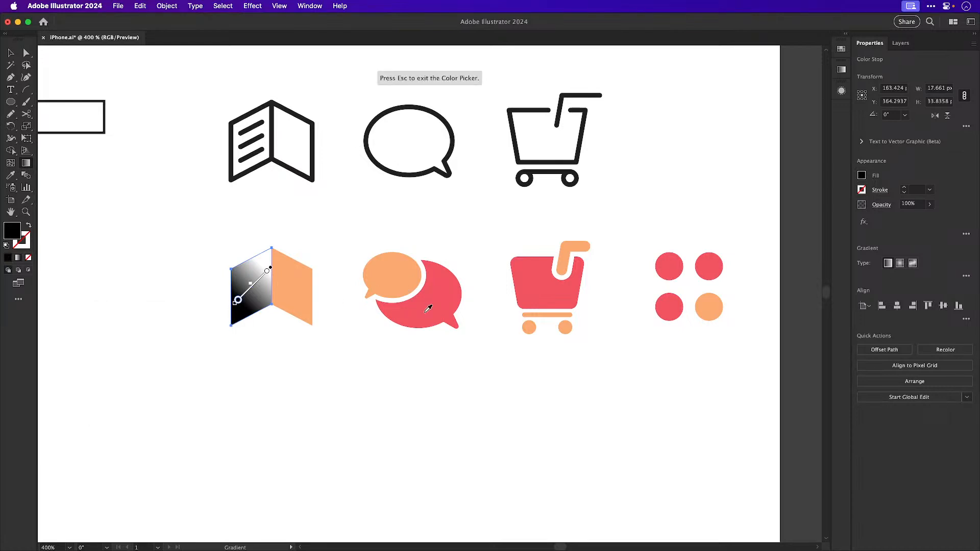
click(428, 310)
key(Escape)
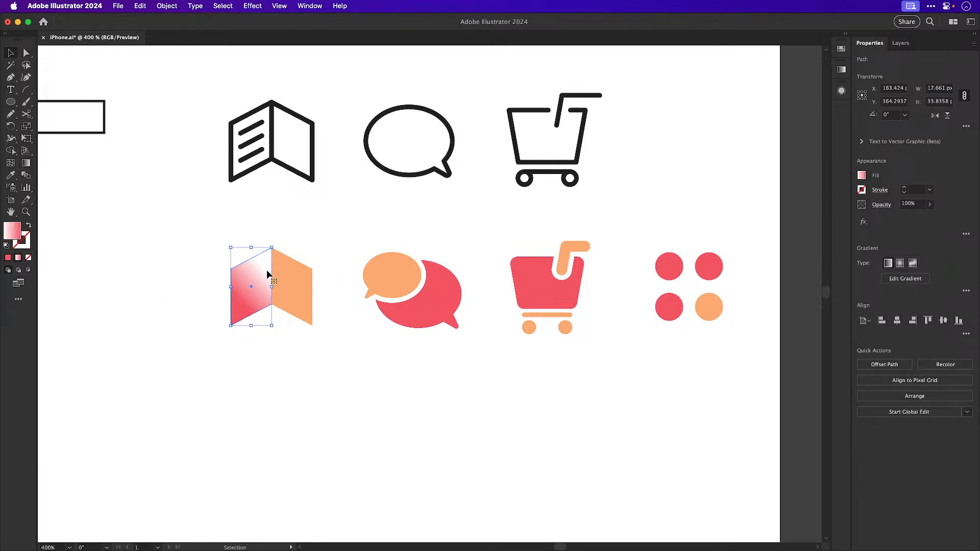
Set the gradient's white upper-right color stop to the orange sampled from the small chat bubble
click(267, 271)
double_click(267, 272)
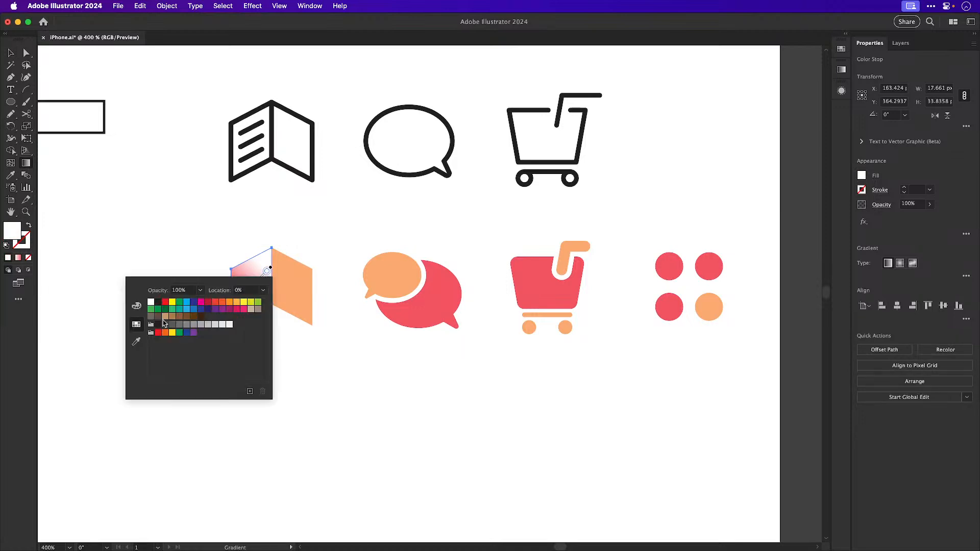
click(136, 343)
click(393, 280)
key(v)
click(317, 242)
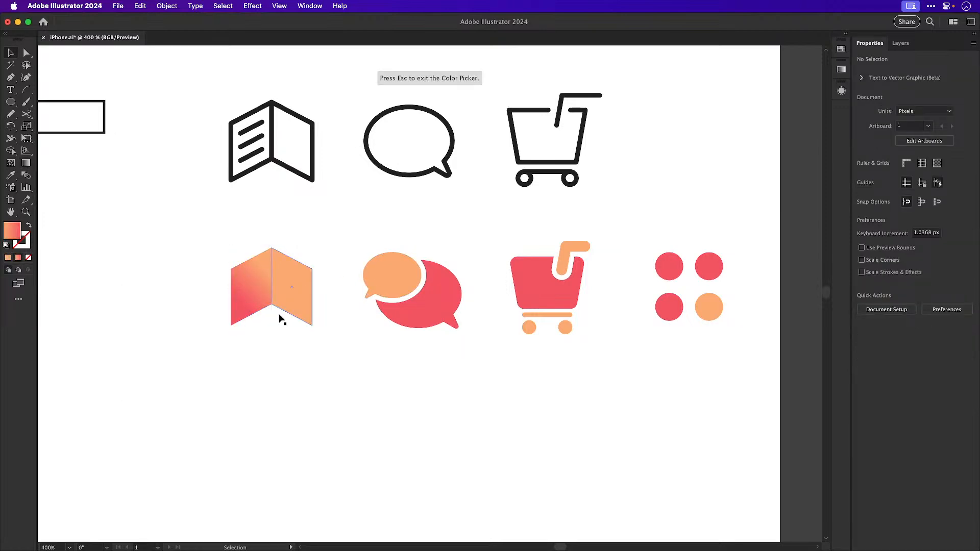
Try to copy the left page's gradient onto the filled menu icon's right page
click(289, 280)
key(i)
click(260, 279)
key(v)
click(298, 372)
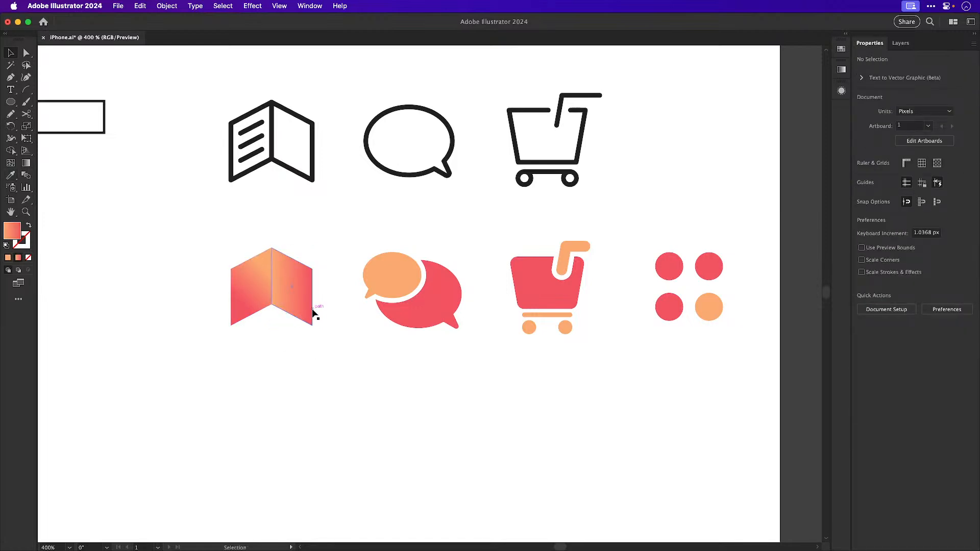
key(a)
key(super+z)
Fill the filled menu icon's right page with the light gray swatch C=0 M=0 Y=0 K=20
click(332, 222)
click(297, 282)
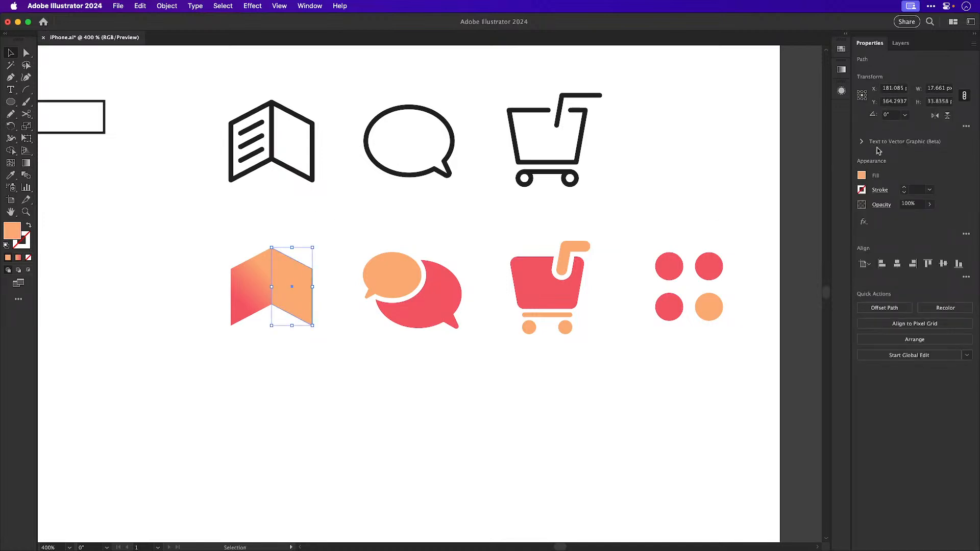
click(841, 68)
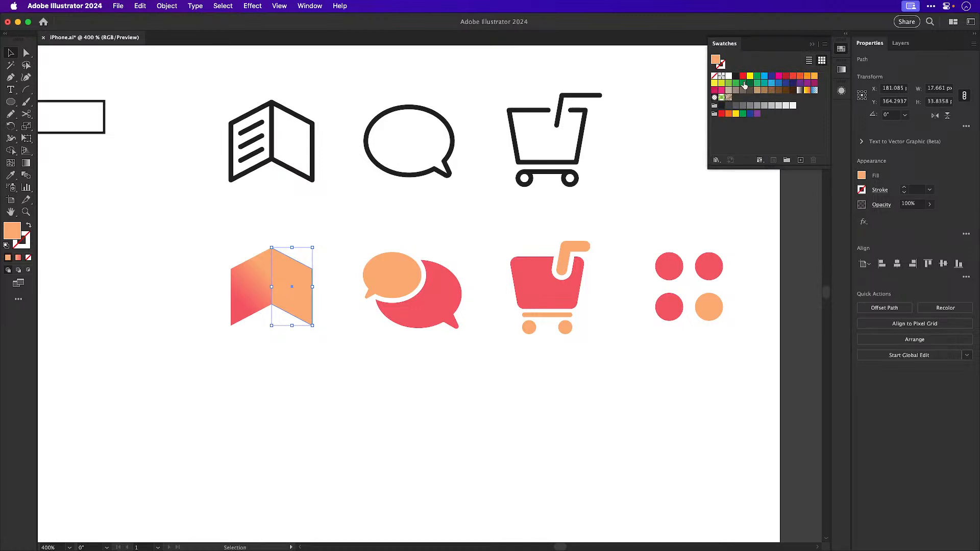
click(757, 105)
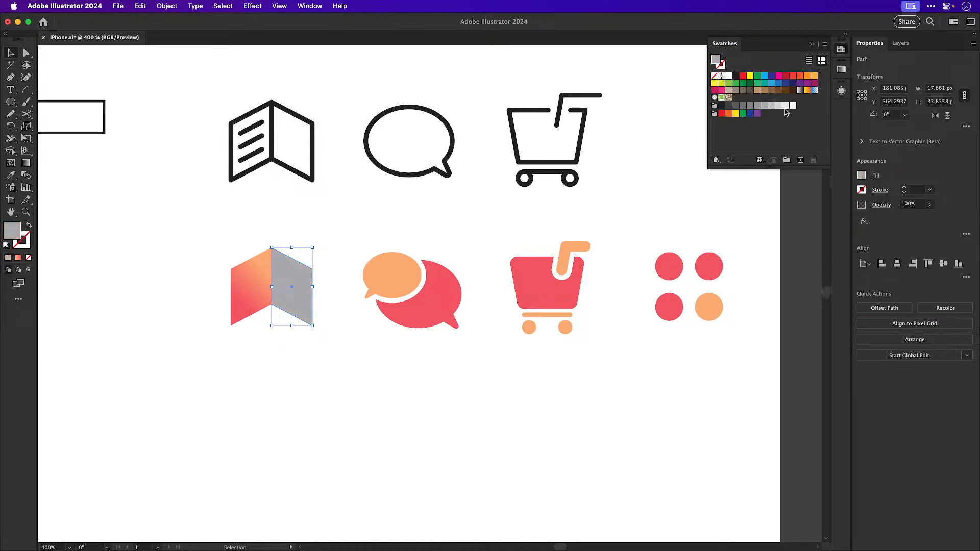
click(779, 106)
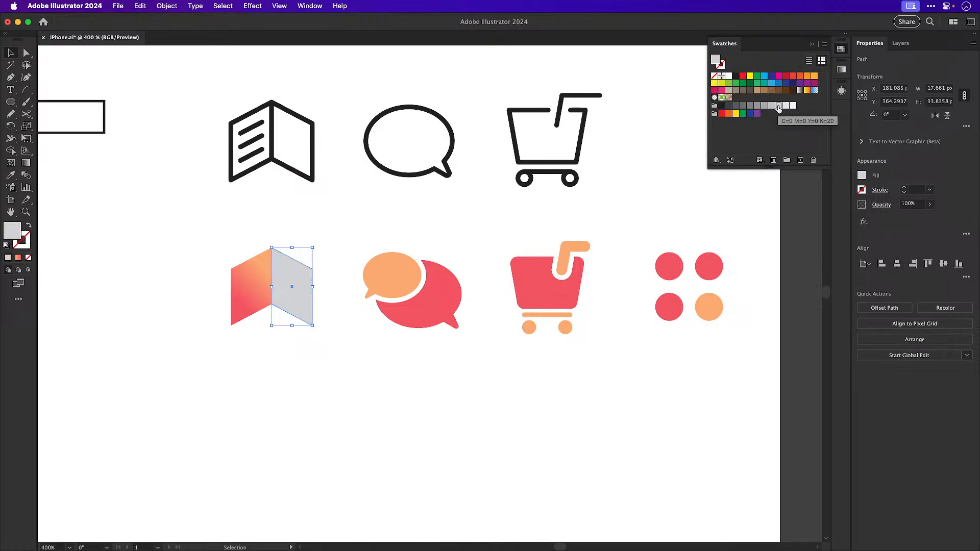
Tint the menu icon's right page fill to a pale bluish gray using the color picker
double_click(12, 232)
drag(317, 172, 536, 197)
drag(624, 282, 624, 274)
click(494, 307)
drag(494, 308, 482, 244)
drag(619, 272, 619, 265)
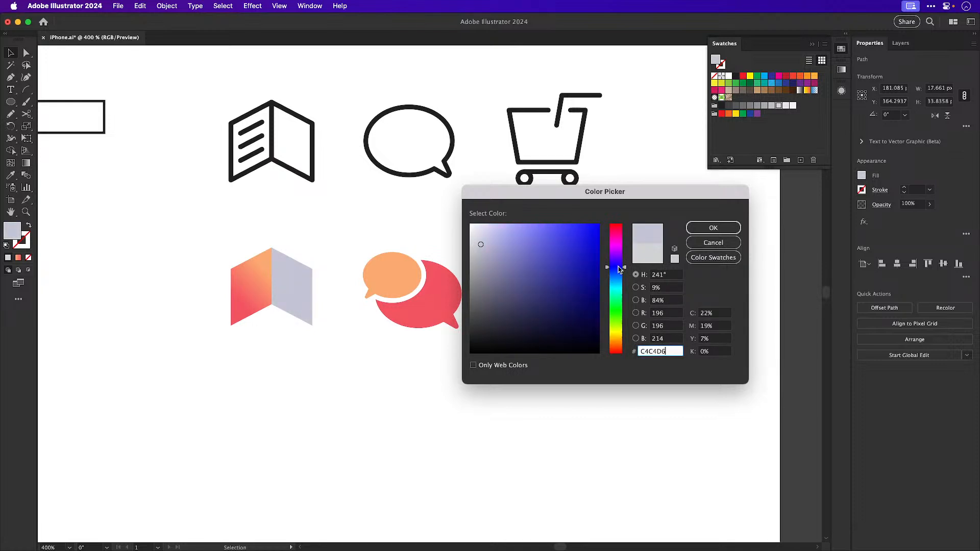
drag(483, 249, 475, 247)
click(713, 227)
scroll(460, 354, right, 3)
click(372, 397)
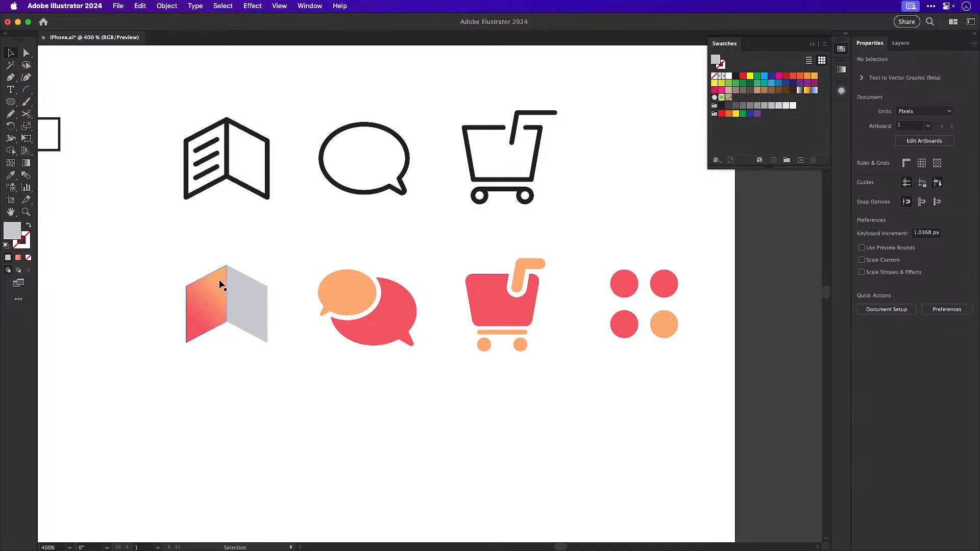
Remove the white outline from the small orange chat bubble
click(365, 308)
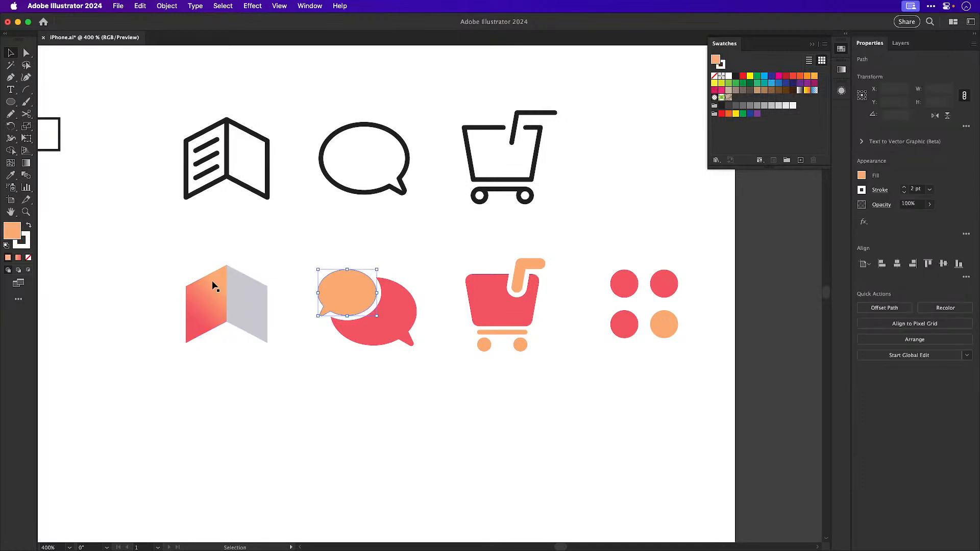
click(29, 259)
click(352, 416)
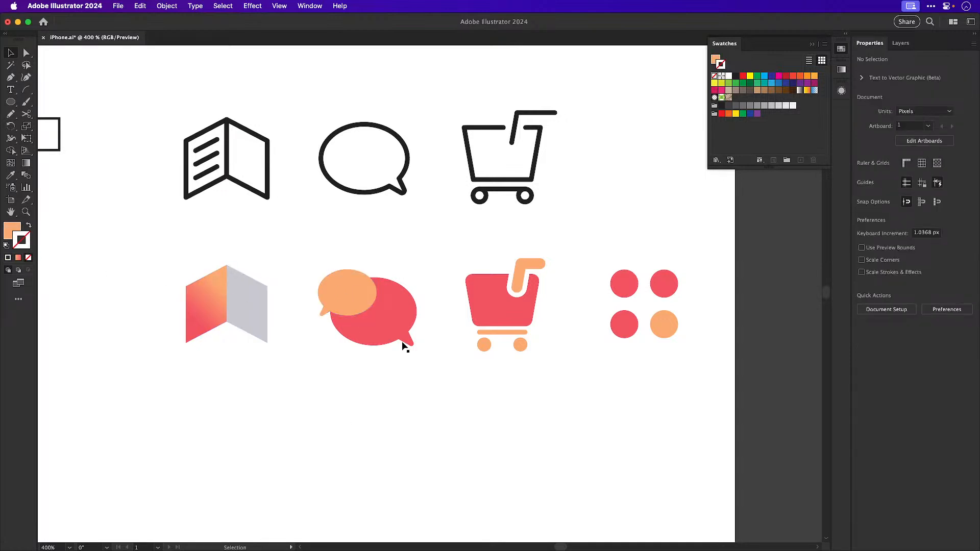
Copy the menu icon's red-orange gradient onto the small chat bubble and its pale gray onto the large one
click(377, 339)
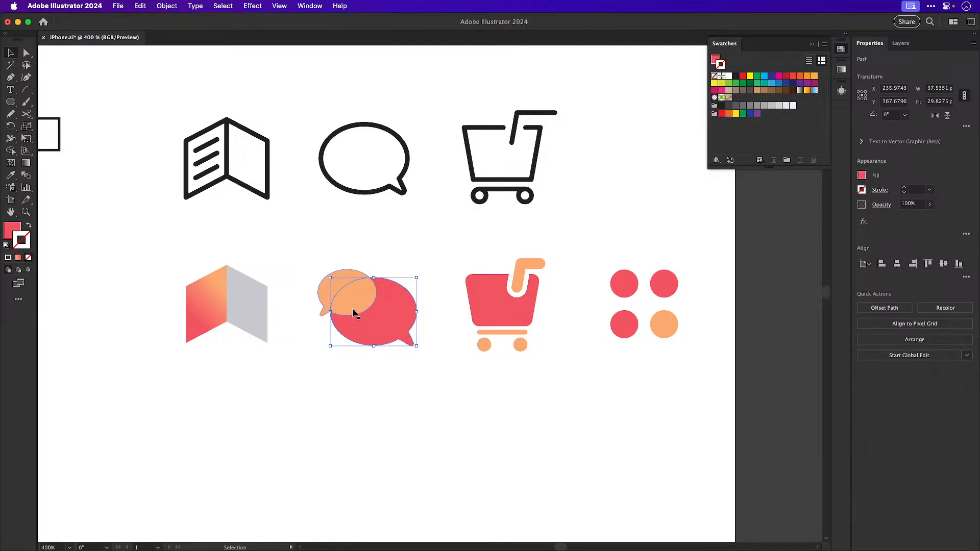
click(353, 308)
key(i)
click(212, 308)
key(v)
click(375, 333)
key(i)
click(250, 306)
key(v)
click(382, 433)
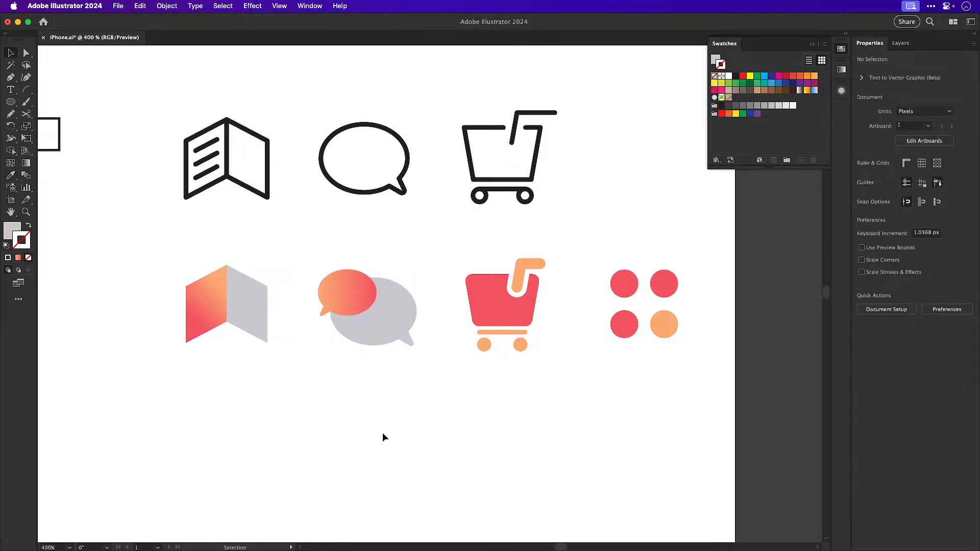
Try swapping the chat bubbles' fills, with the gradient on the large bubble and gray on the small one
click(369, 328)
key(i)
click(360, 305)
key(v)
click(326, 291)
key(i)
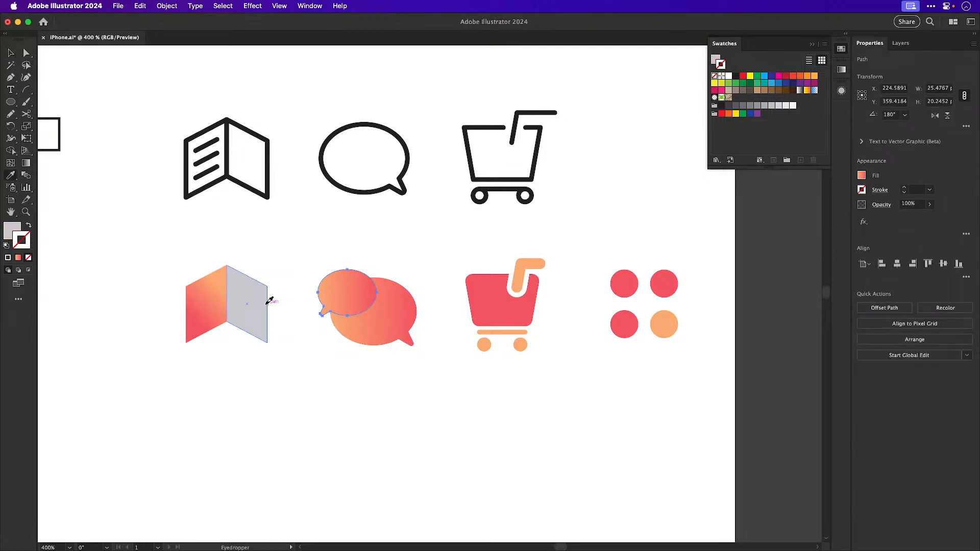
click(258, 301)
key(v)
click(354, 433)
key(super+z)
key(super+z)
click(359, 430)
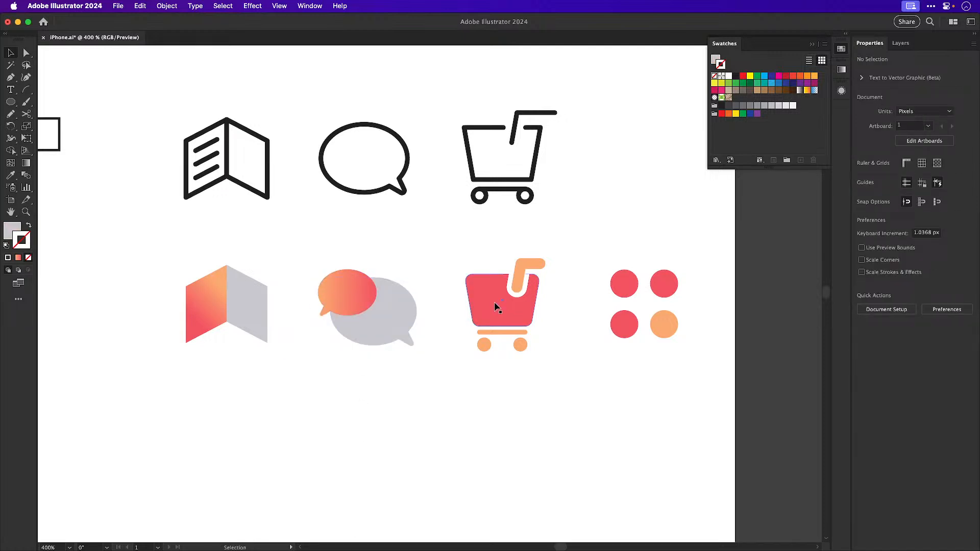
Try the gradient on the cart's basket with the pale gray on its handle and undercarriage
click(525, 268)
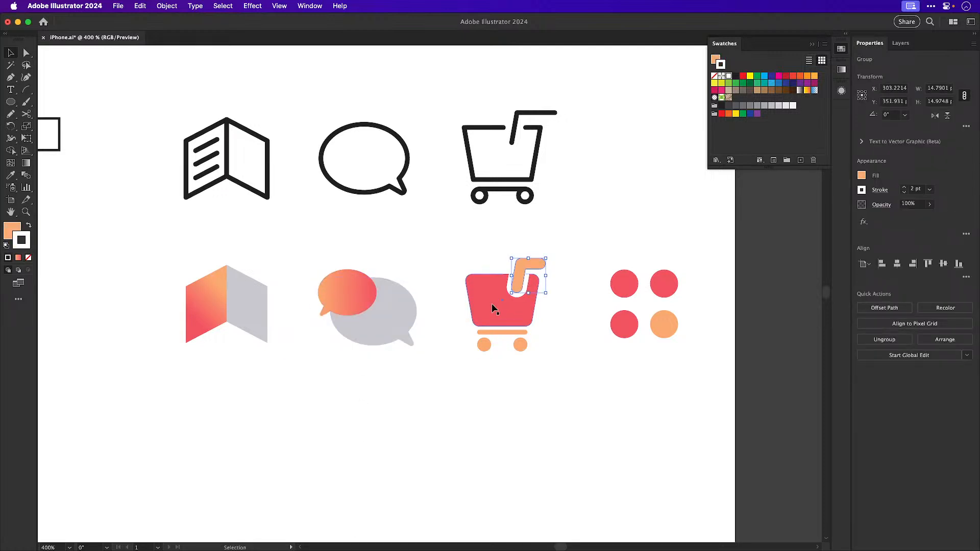
click(491, 303)
key(i)
click(343, 291)
drag(525, 339, 532, 328)
shift+click(525, 267)
key(i)
click(375, 319)
key(v)
click(546, 369)
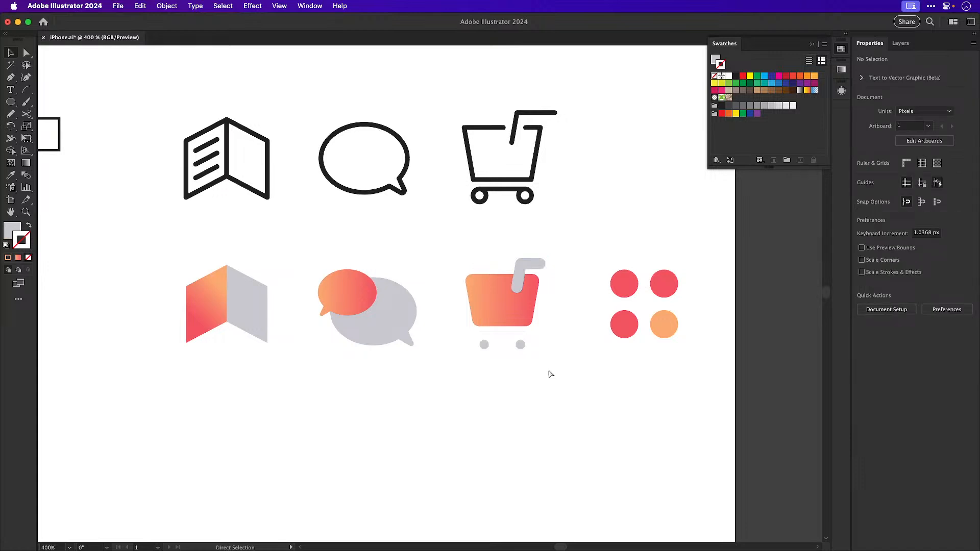
key(super+z)
Fill the cart's basket with the chat icon's pale gray and its handle with the red-orange gradient
click(493, 305)
key(i)
click(377, 323)
key(v)
click(486, 395)
click(520, 277)
key(i)
click(366, 288)
key(v)
Expand the fill and stroke of the cart's lower bar and wheels and apply the red-orange gradient to them
click(524, 332)
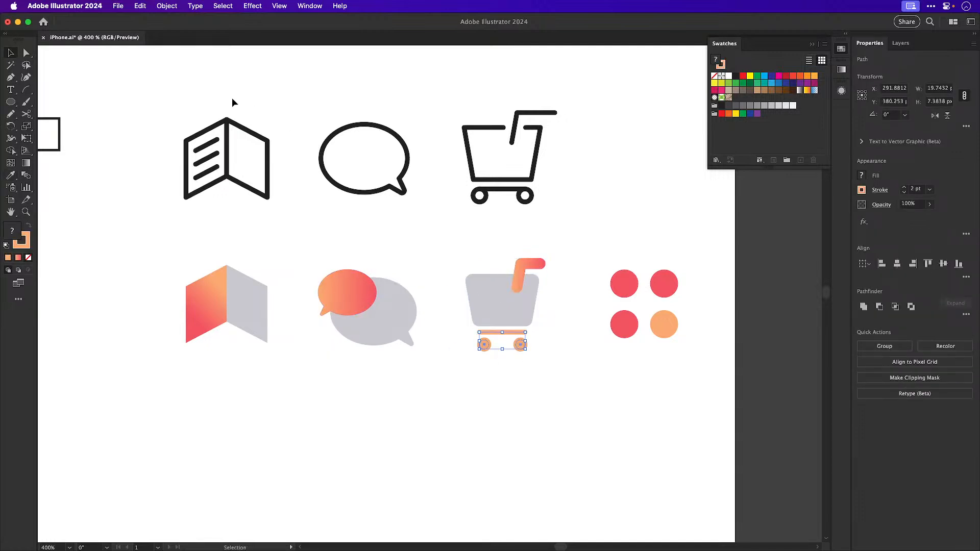
click(163, 5)
click(174, 148)
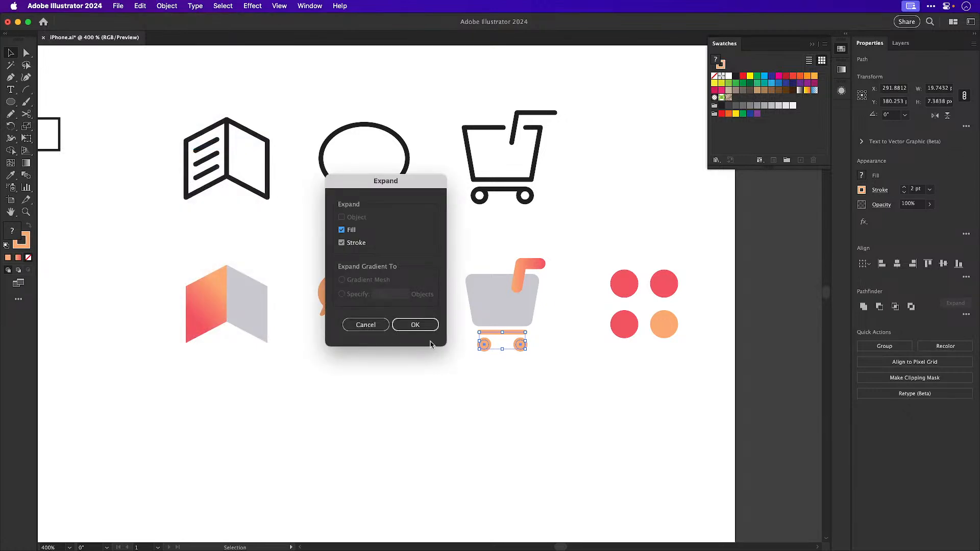
click(415, 324)
key(i)
click(356, 299)
key(v)
click(512, 412)
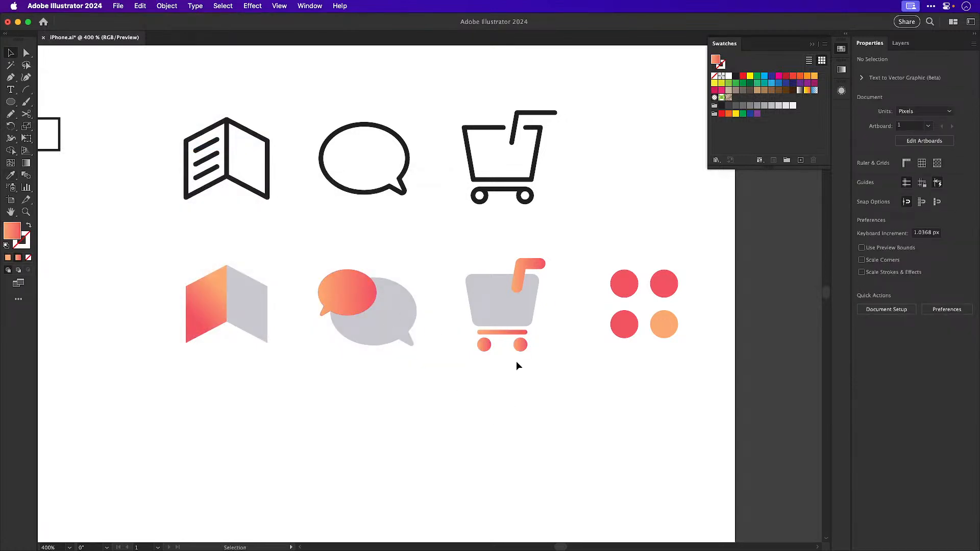
Unite the overlapping shapes of each cart wheel into a single circle
key(z)
drag(498, 328, 640, 417)
key(v)
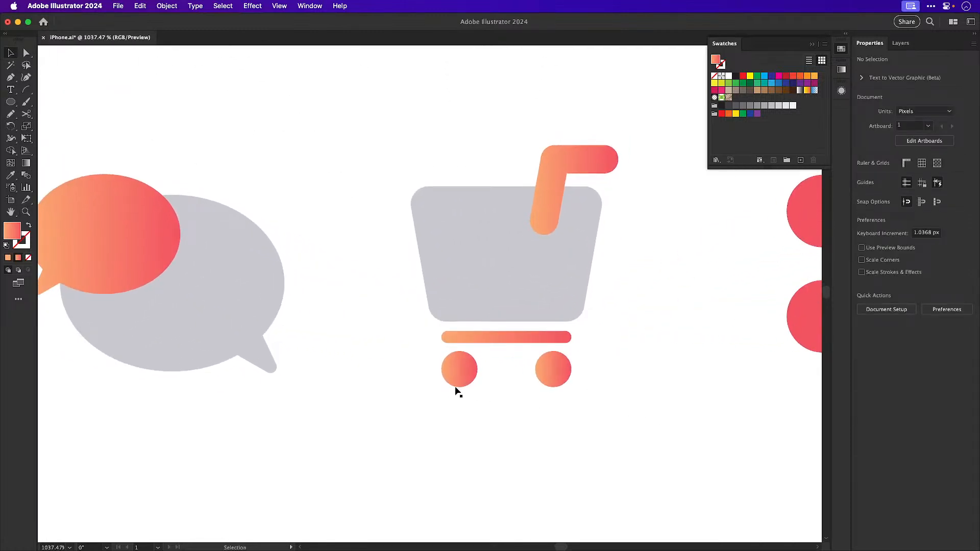
scroll(516, 375, up, 3)
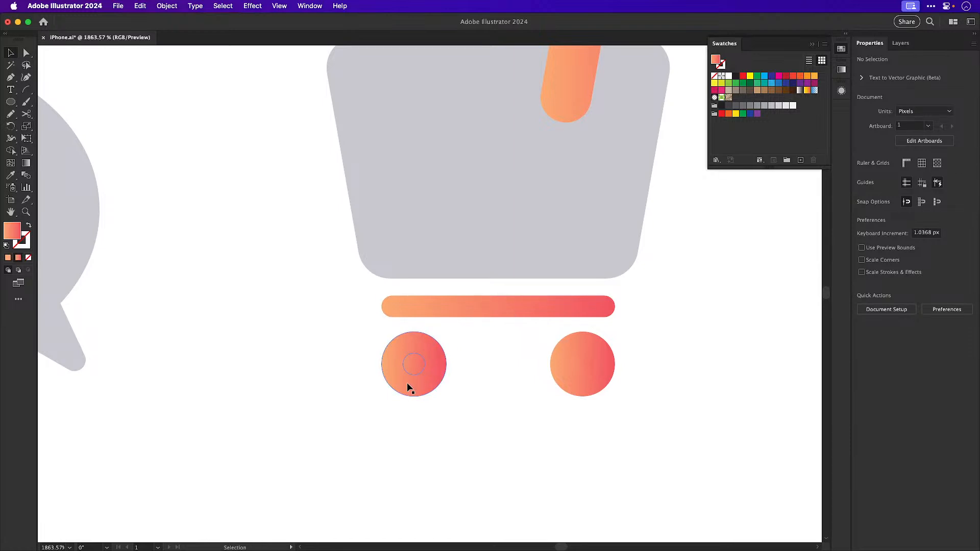
drag(373, 412, 625, 296)
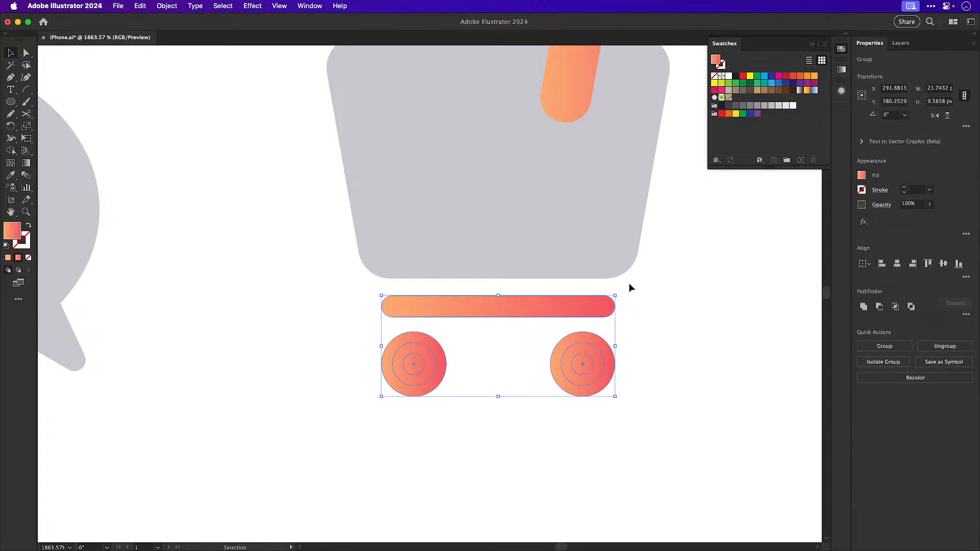
drag(408, 439, 443, 349)
click(864, 306)
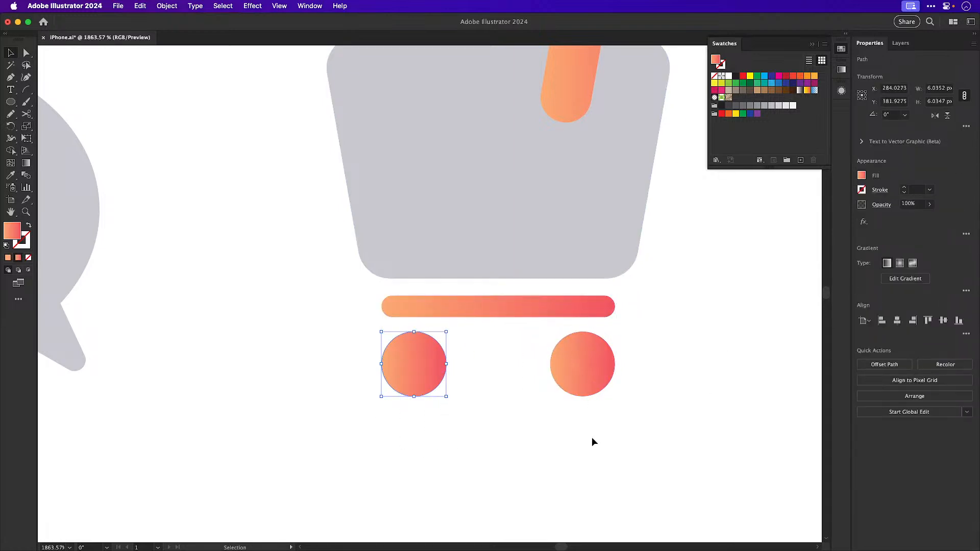
drag(626, 364, 627, 364)
click(863, 307)
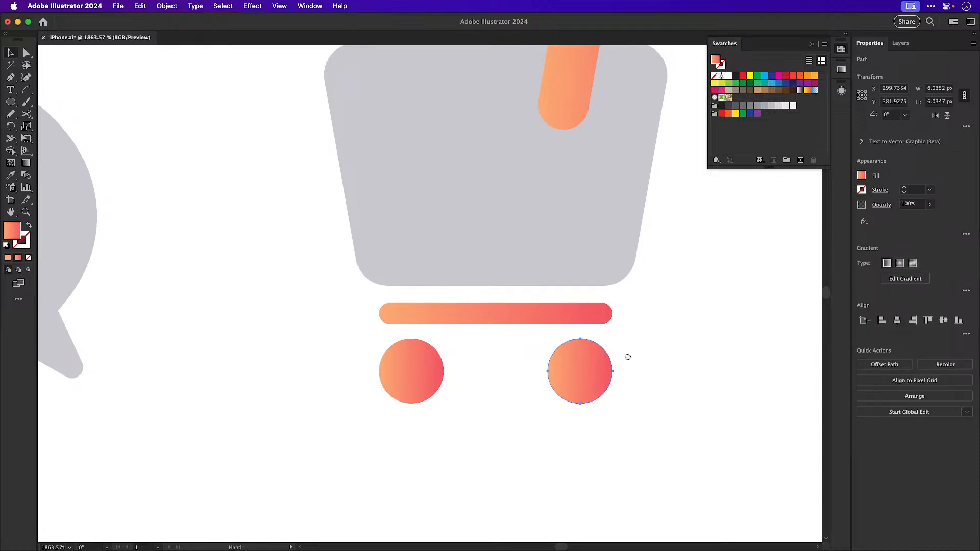
Combine the cart's handle, lower bar and both wheels into one compound path
scroll(345, 488, up, 3)
drag(299, 497, 555, 391)
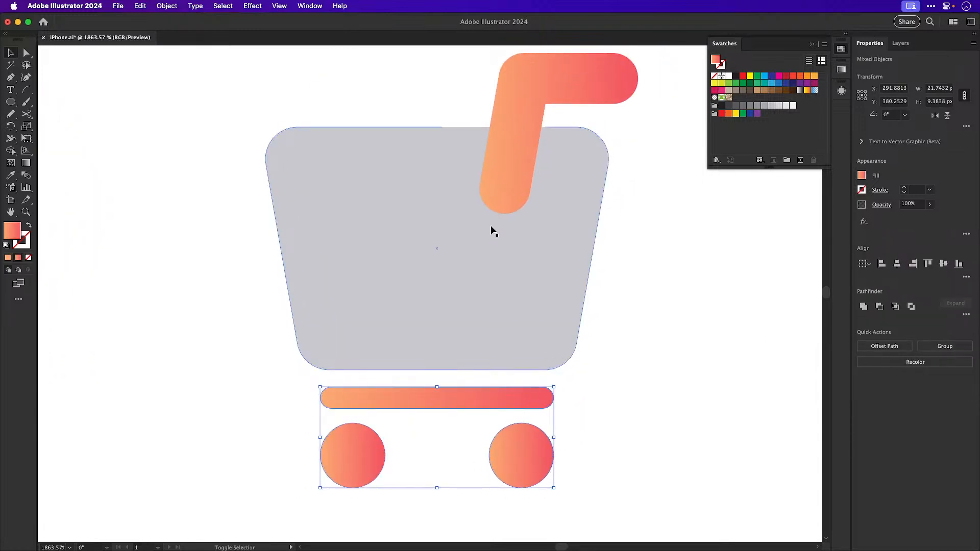
shift+click(493, 212)
scroll(493, 212, up, 1)
click(167, 5)
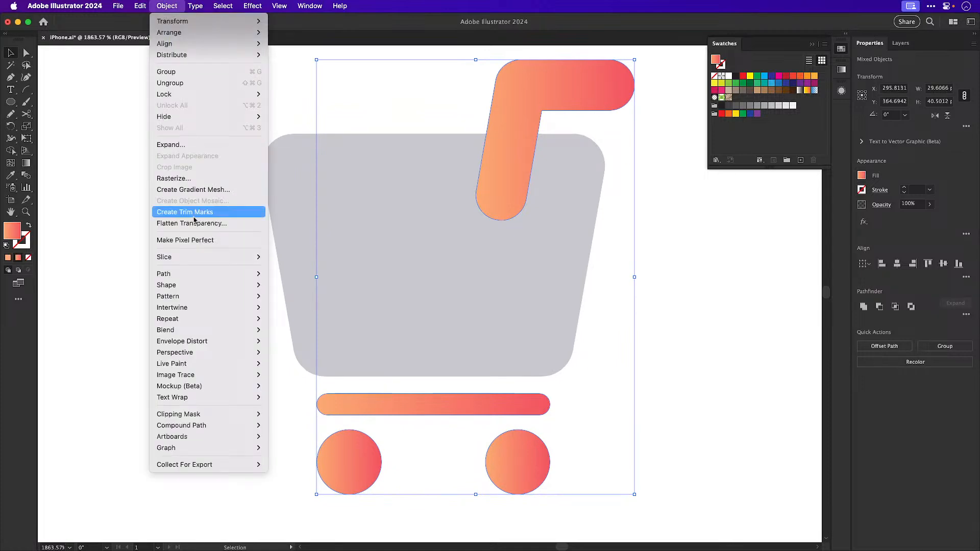
mouse_move(214, 425)
click(280, 427)
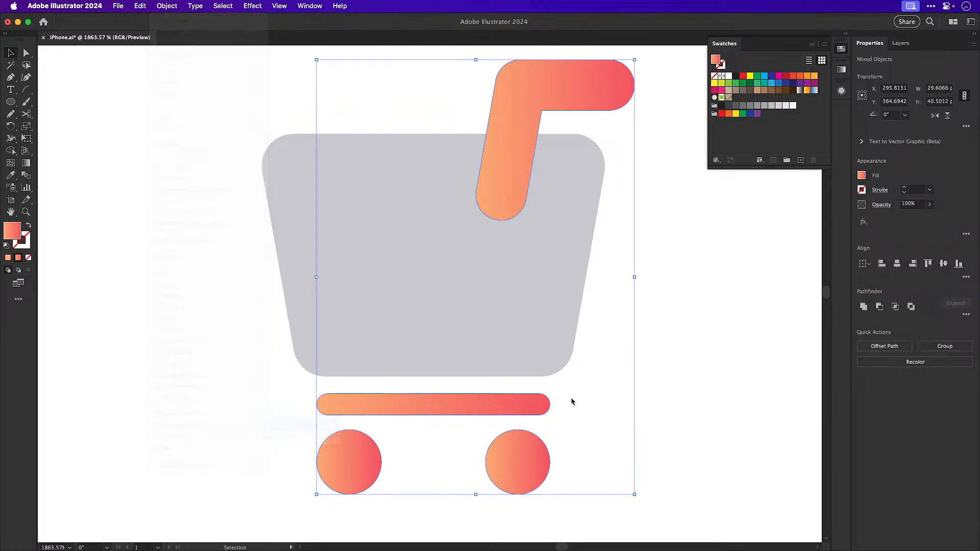
Run the cart's gradient diagonally from orange at the handle to red at the wheels
key(g)
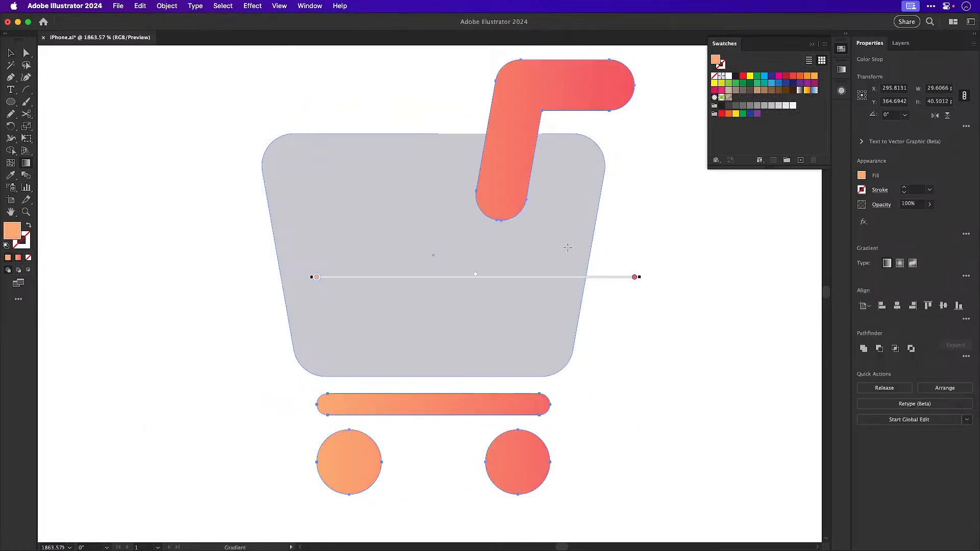
mouse_move(644, 276)
mouse_down()
mouse_move(312, 426)
mouse_move(227, 420)
mouse_up()
mouse_move(298, 499)
mouse_down()
mouse_move(420, 323)
mouse_move(458, 239)
mouse_up()
key(v)
click(676, 303)
key(super+minus)
key(super+minus)
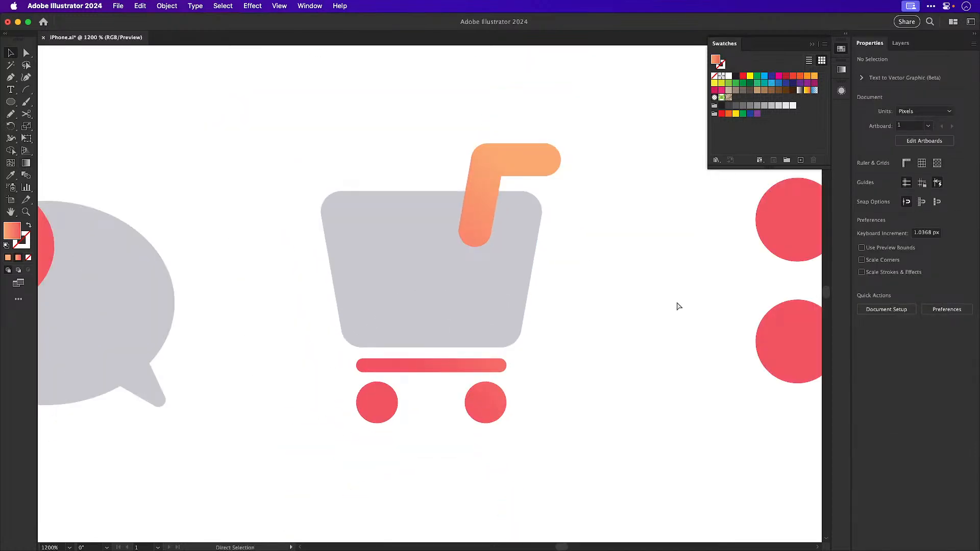
key(super+minus)
key(super+minus)
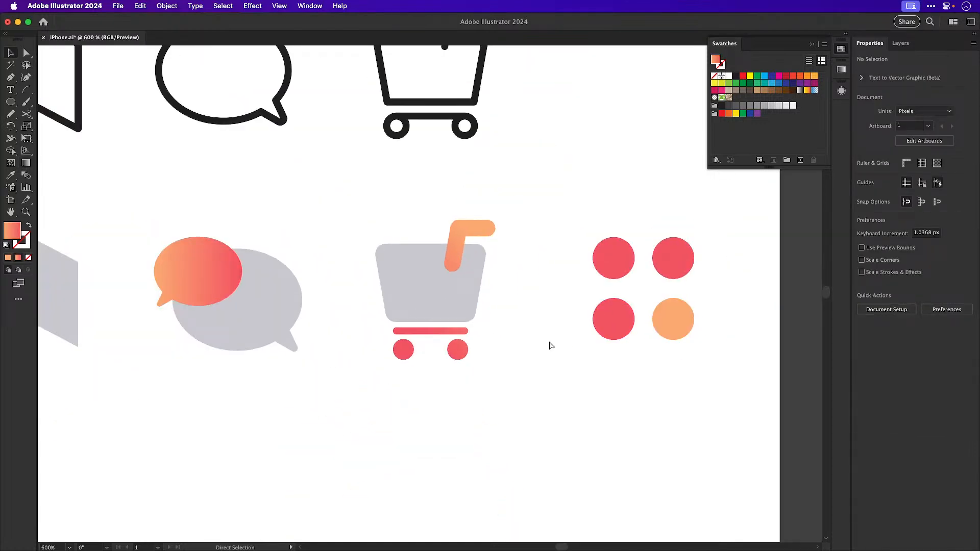
Redirect the cart's gradient horizontally, from red on the left to orange on the right
key(super+z)
key(super+shift+z)
key(g)
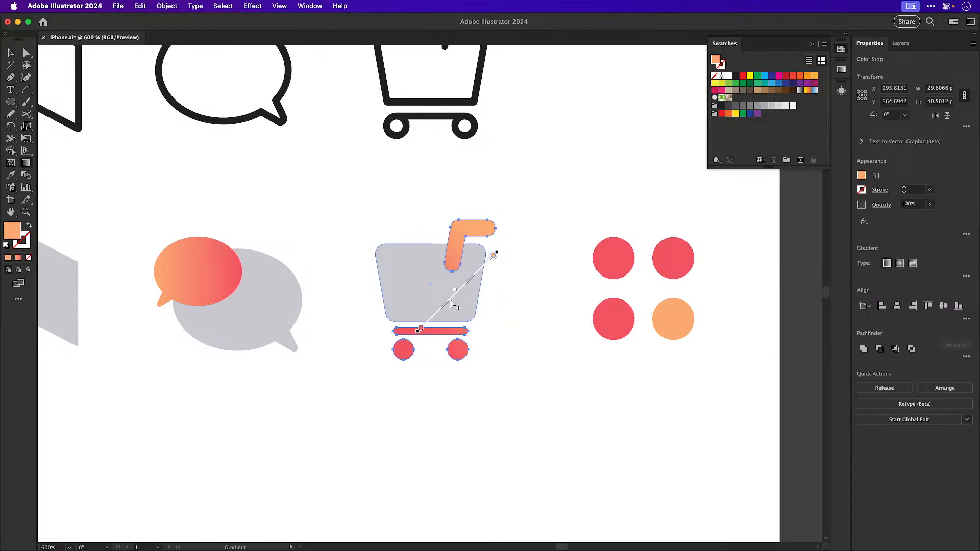
mouse_move(416, 336)
mouse_down()
mouse_move(386, 288)
mouse_move(405, 284)
mouse_up()
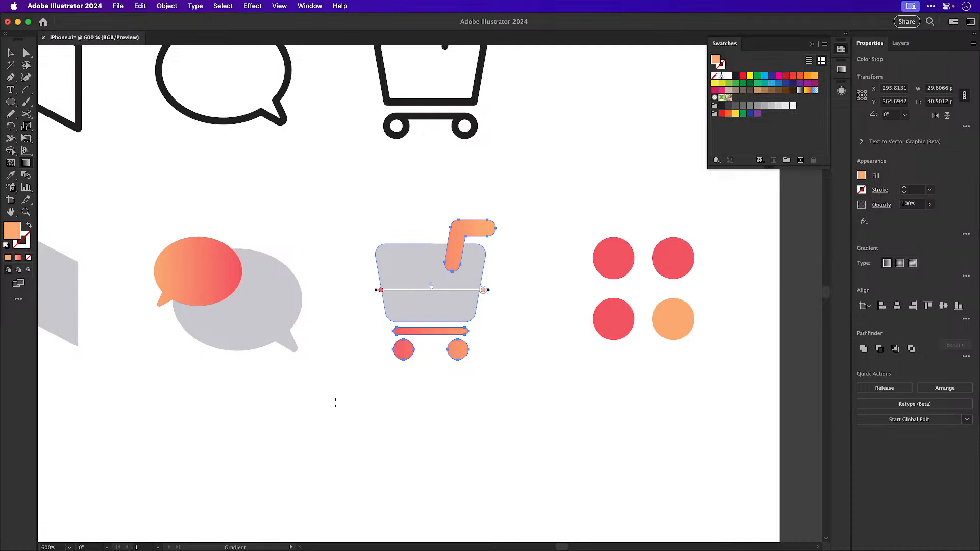
Angle the small chat bubble's gradient diagonally, from red at the tail to orange at the upper right
drag(311, 402, 493, 406)
click(350, 271)
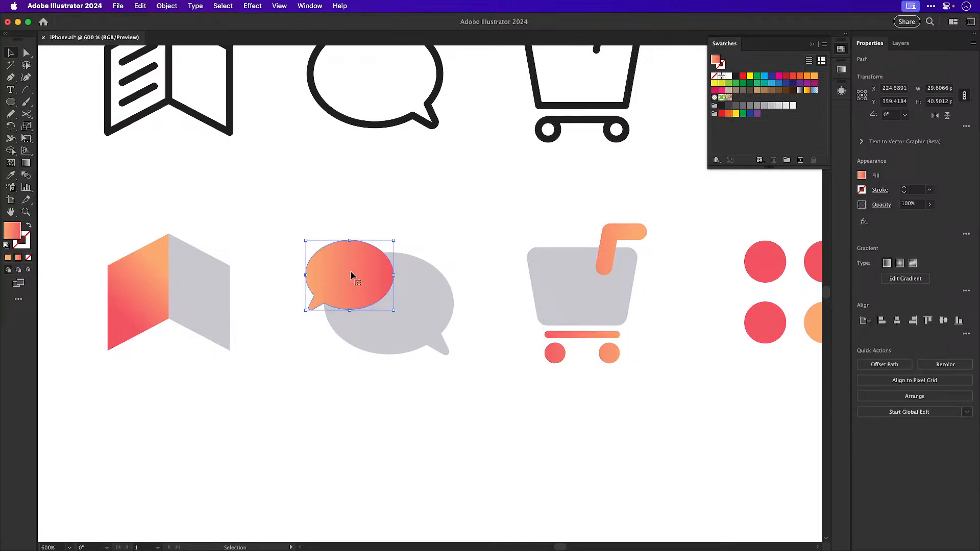
mouse_move(327, 296)
mouse_down()
mouse_move(280, 343)
mouse_move(240, 339)
mouse_move(262, 362)
mouse_up()
drag(304, 316, 367, 254)
key(v)
click(324, 365)
Fill the three red dots of the four-dot icon with the cart basket's pale gray
key(space)
drag(589, 295, 343, 301)
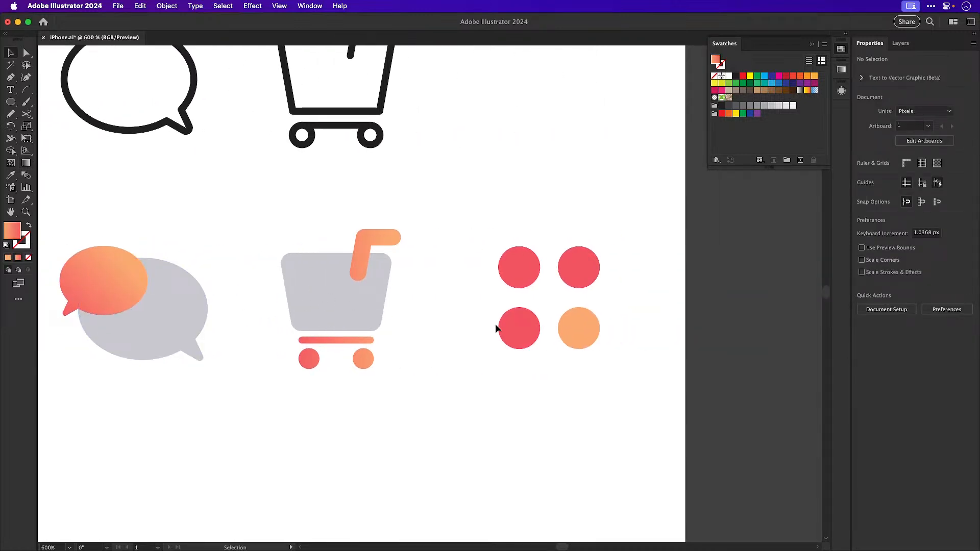
click(533, 267)
shift+click(531, 323)
shift+click(578, 280)
key(i)
click(371, 300)
key(v)
Apply the cart's gradient to the orange dot and angle it from red at the lower left to orange at the upper right
click(576, 333)
key(i)
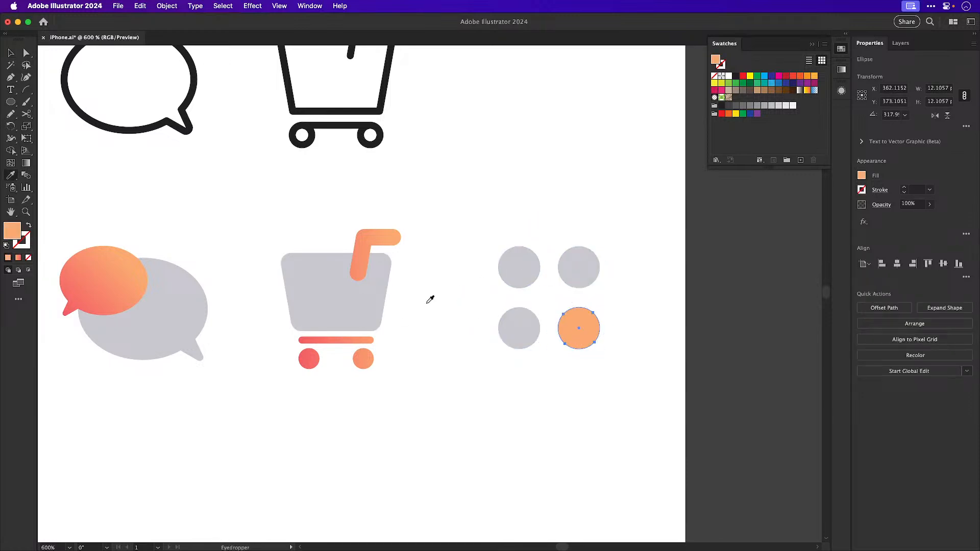
click(361, 257)
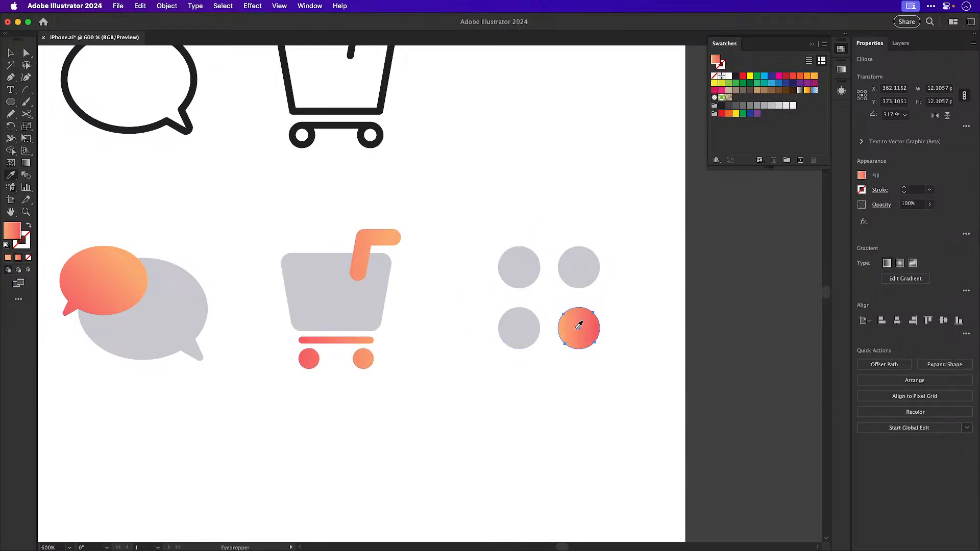
key(g)
drag(609, 325, 533, 380)
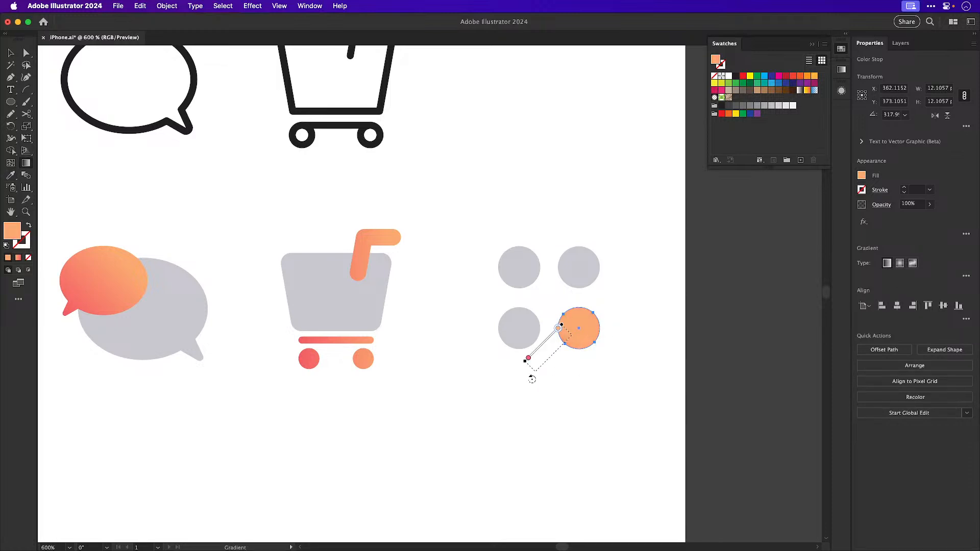
drag(562, 343, 593, 311)
key(v)
click(611, 403)
key(super+minus)
key(super+minus)
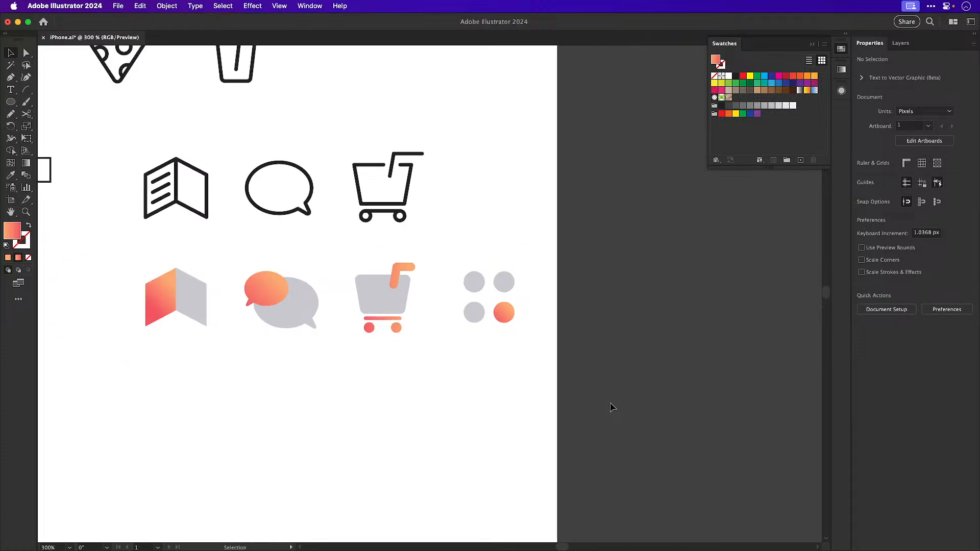
Round the outer corners of the menu icon's gray page with a 1 px radius
scroll(388, 350, left, 3)
drag(246, 322, 432, 431)
click(280, 363)
key(z)
key(v)
click(284, 289)
key(a)
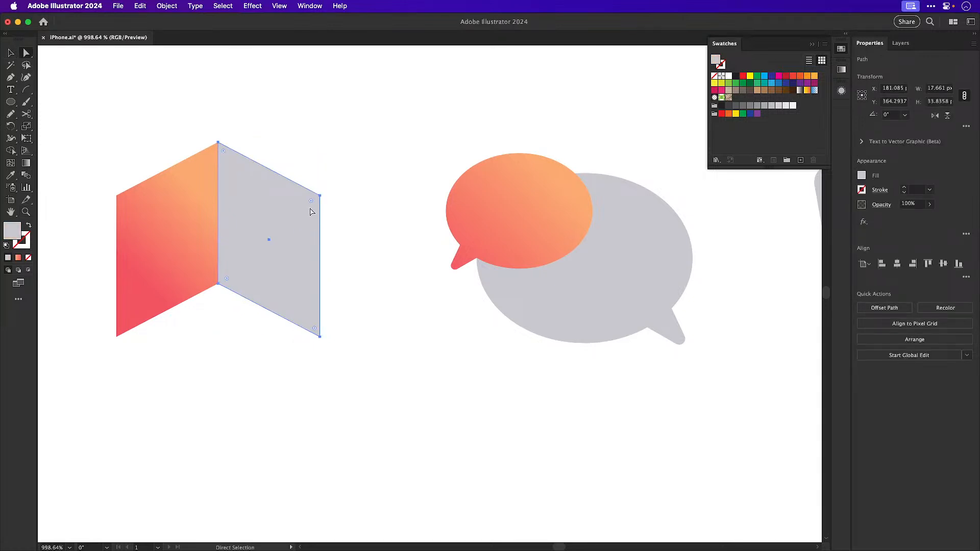
double_click(314, 328)
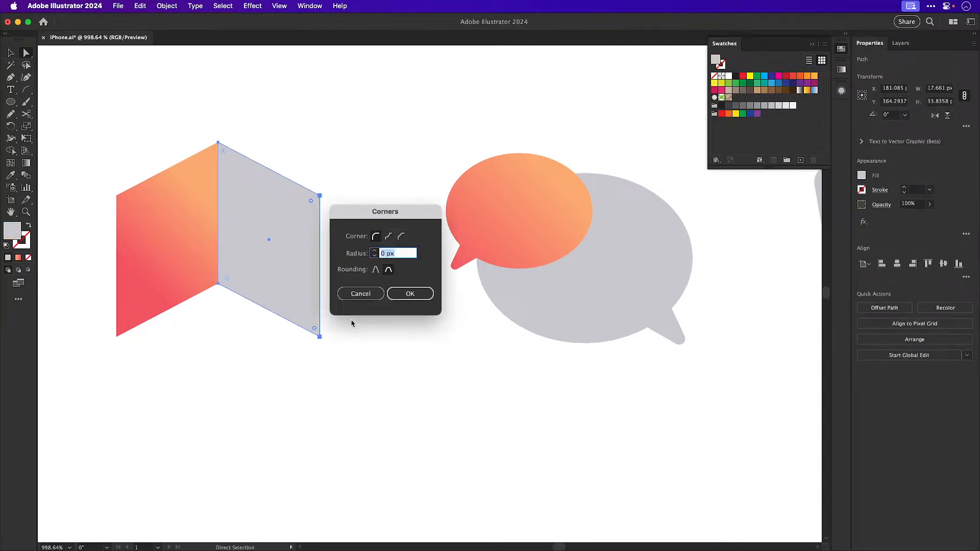
key(shift+Up)
key(shift+Down)
key(Return)
key(v)
click(466, 307)
Round the outer corners of the menu icon's gradient page with a 1 px radius
key(a)
click(170, 267)
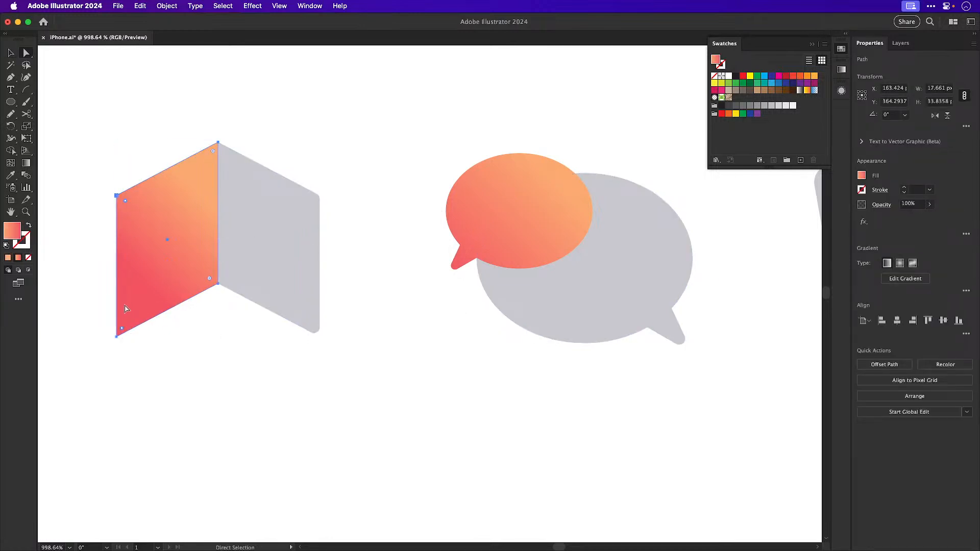
double_click(123, 329)
text(2)
key(Return)
double_click(125, 202)
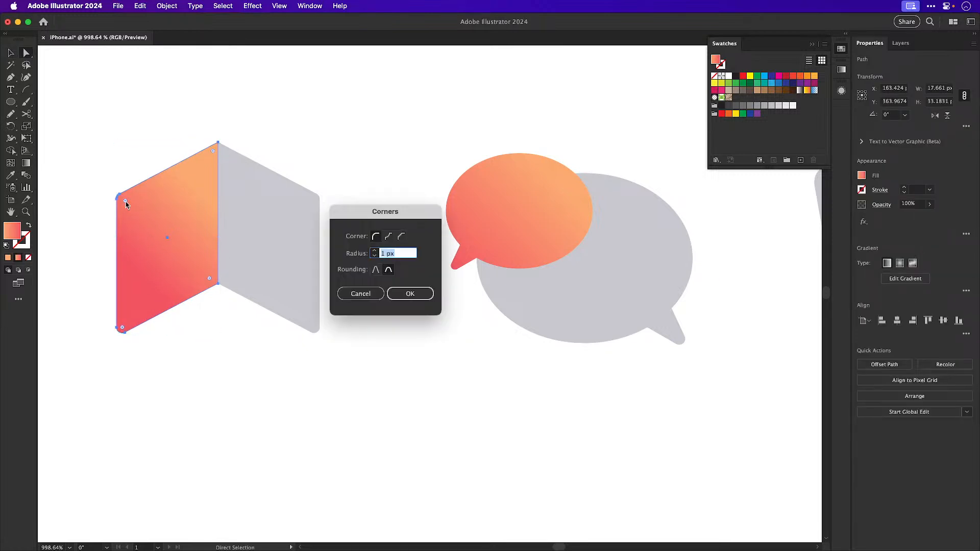
key(Return)
Edit the corner radius of the menu icon's gray page and clear the selection
click(289, 244)
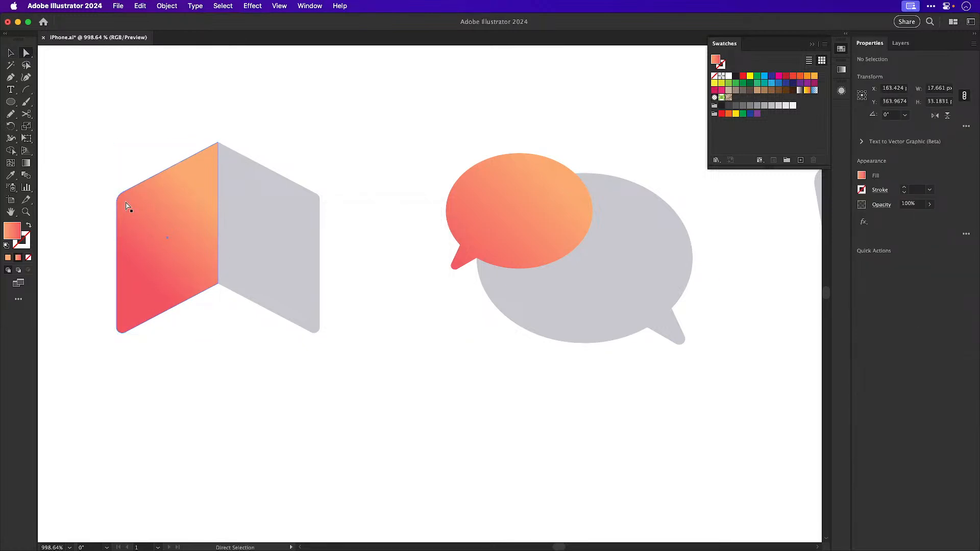
double_click(312, 202)
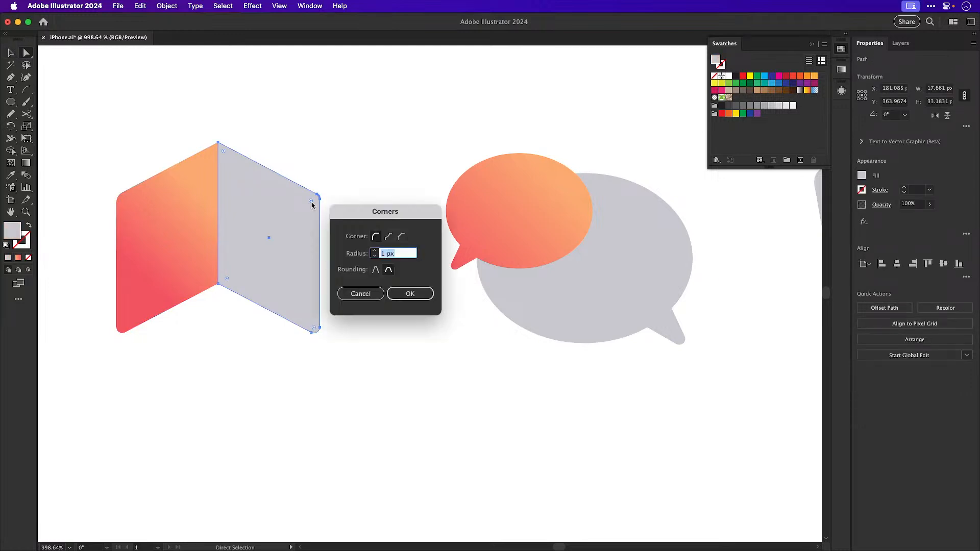
key(Return)
key(super+shift+a)
key(v)
scroll(313, 207, down, 1)
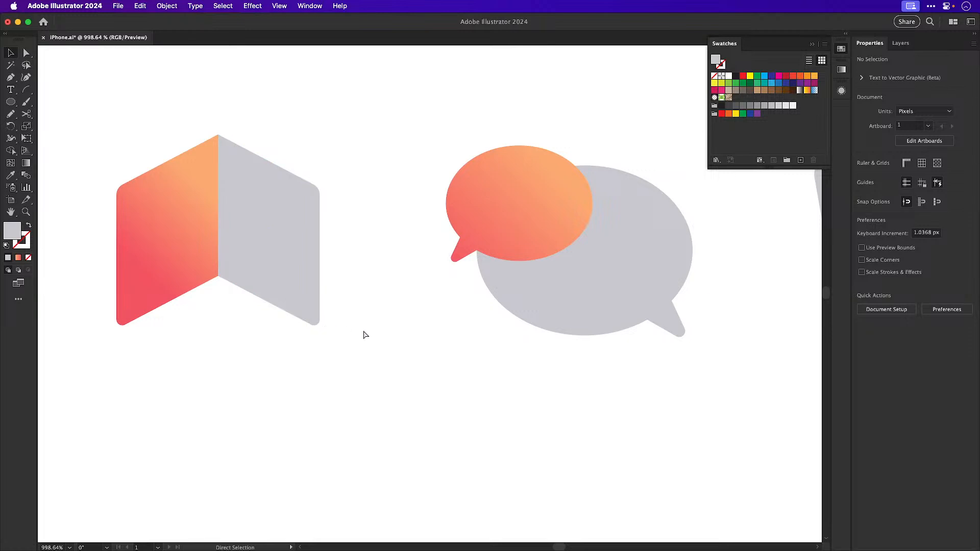
Copy the filled menu icon from Illustrator, switch to Figma and paste it over the outlined menu icon in the iPhone frame's bottom bar
key(super+minus)
key(super+minus)
key(super+minus)
drag(406, 256, 284, 281)
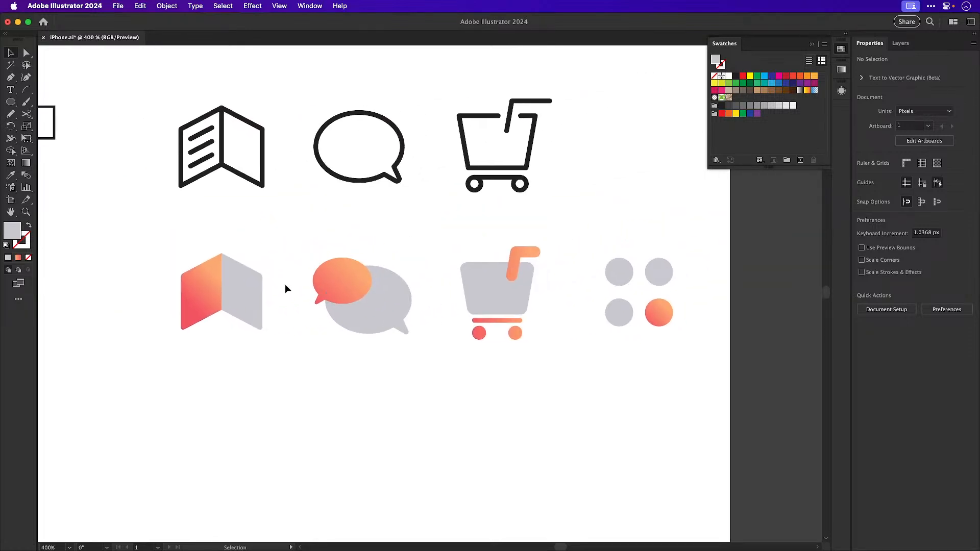
drag(270, 363, 270, 363)
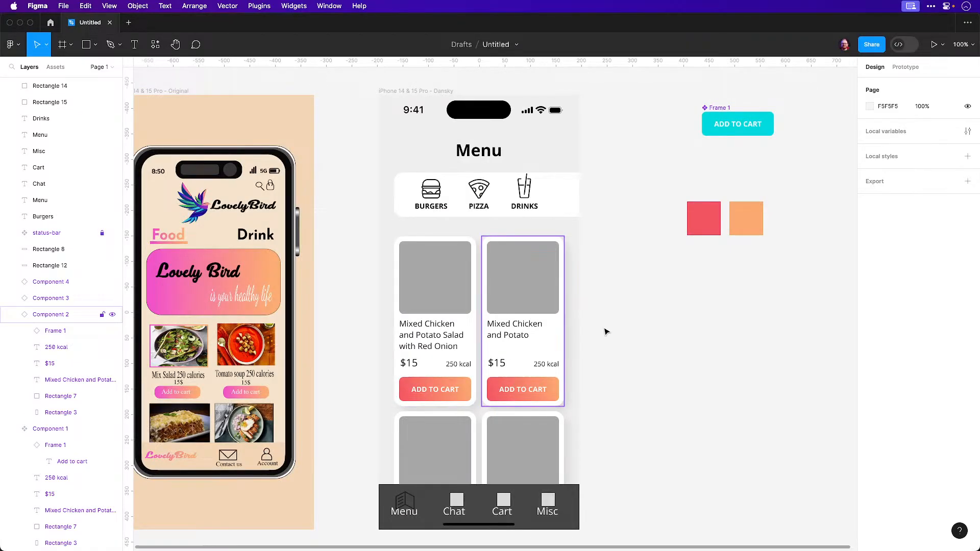
key(super+v)
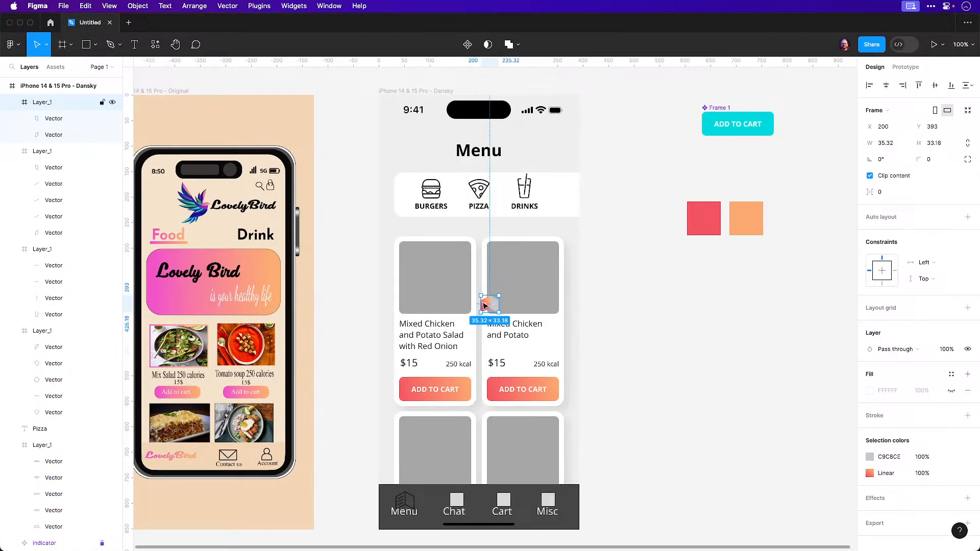
drag(491, 307, 405, 512)
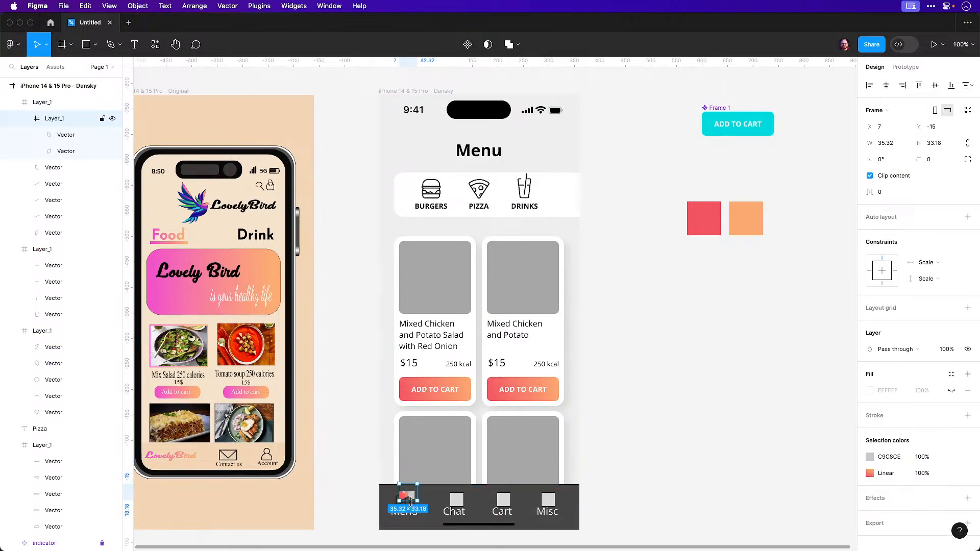
Delete the outlined menu icon above the Menu label together with the filled copy nested inside it
scroll(407, 419, down, 2)
drag(407, 419, 371, 294)
click(390, 345)
click(390, 345)
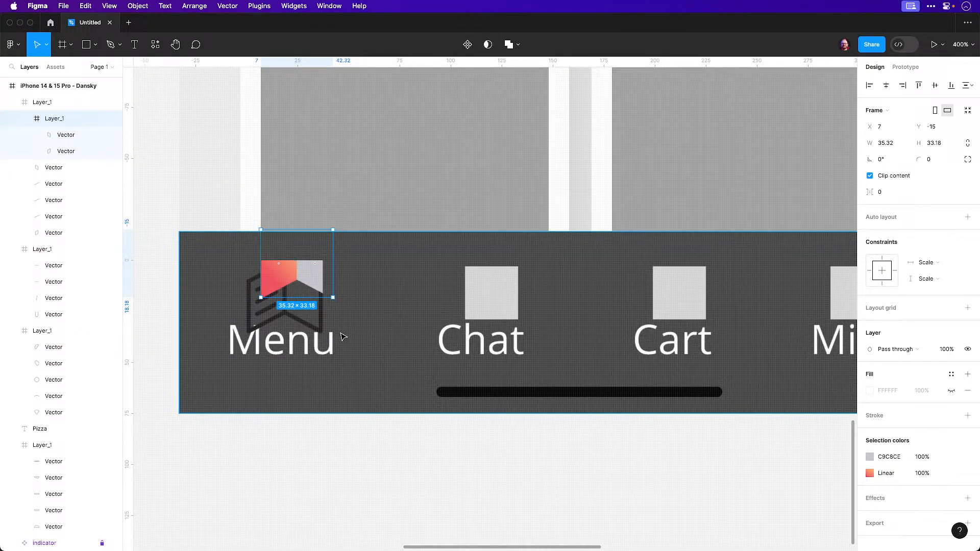
click(315, 325)
key(Delete)
click(272, 323)
key(Delete)
key(super+z)
click(273, 323)
key(Delete)
key(super+z)
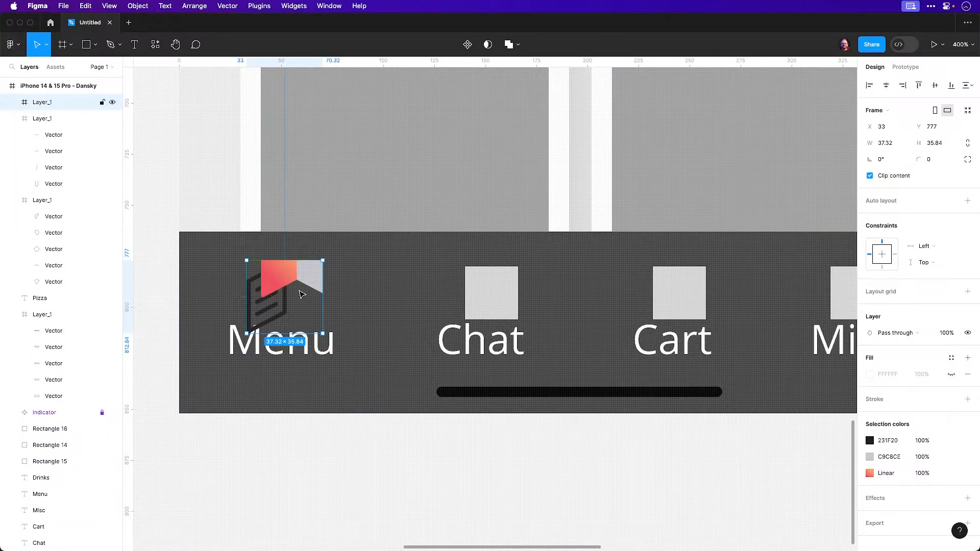
key(Delete)
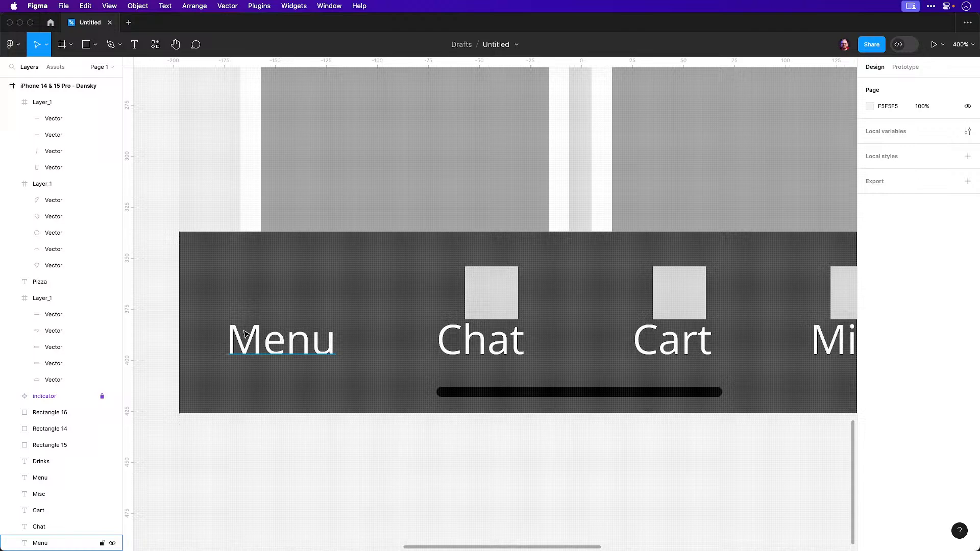
Paste the filled menu icon above the Menu label, and bring the filled chat icon from Illustrator into the Figma bar beside the Chat placeholder
key(super+v)
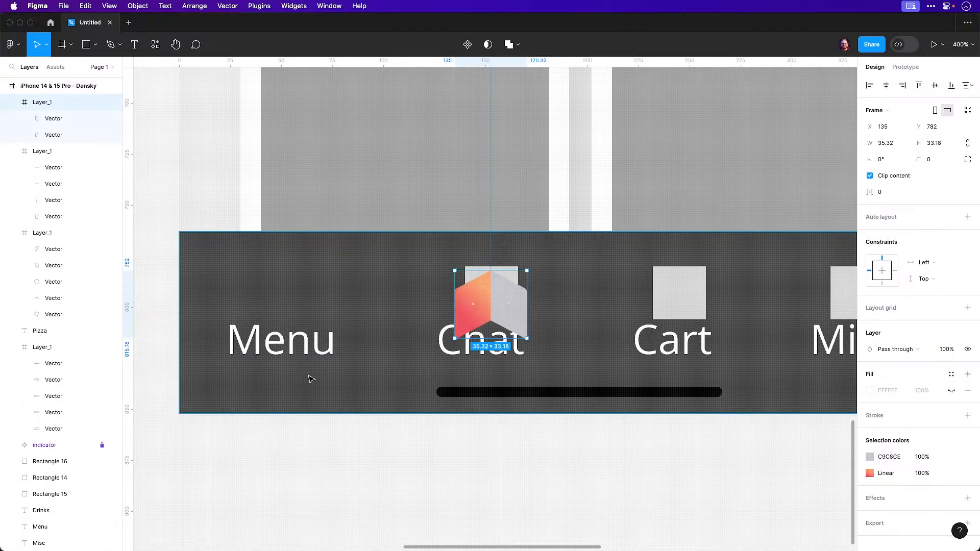
drag(462, 306, 252, 306)
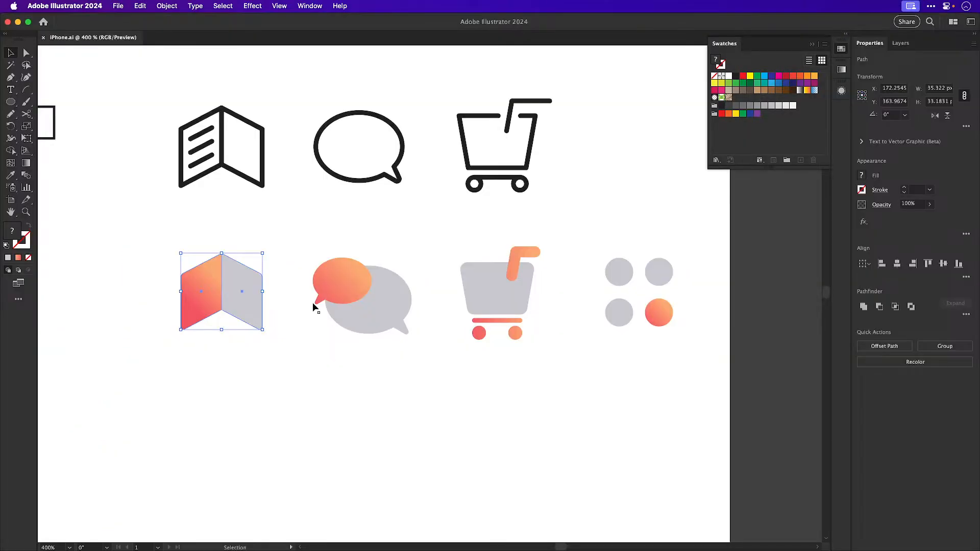
click(386, 276)
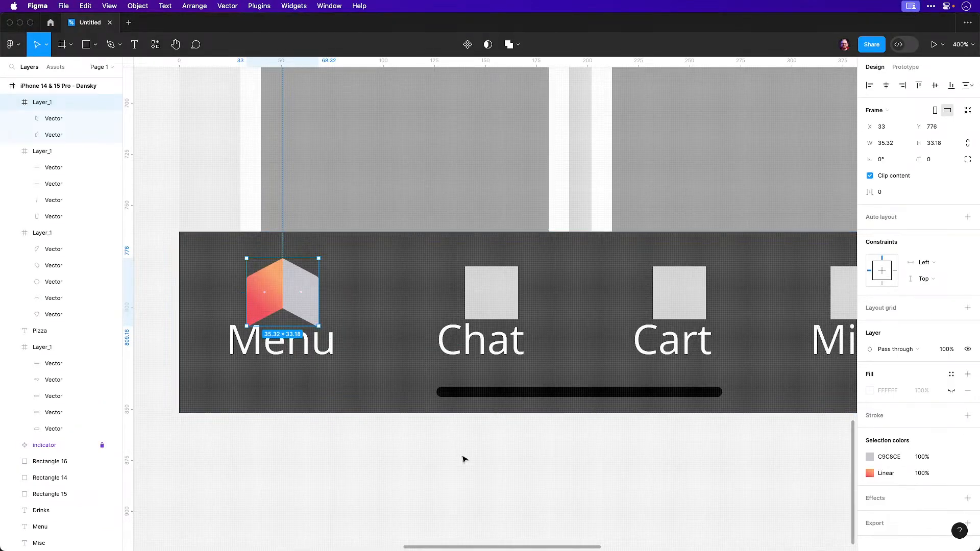
key(super+v)
drag(487, 306, 421, 300)
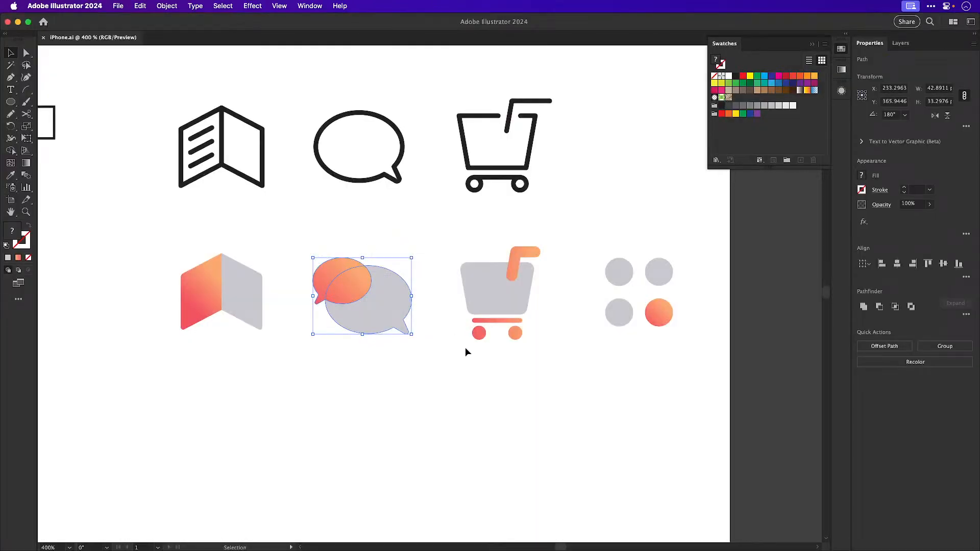
Copy the filled cart icon from Illustrator and paste it into the Figma bar between the Chat and Cart placeholders
click(522, 249)
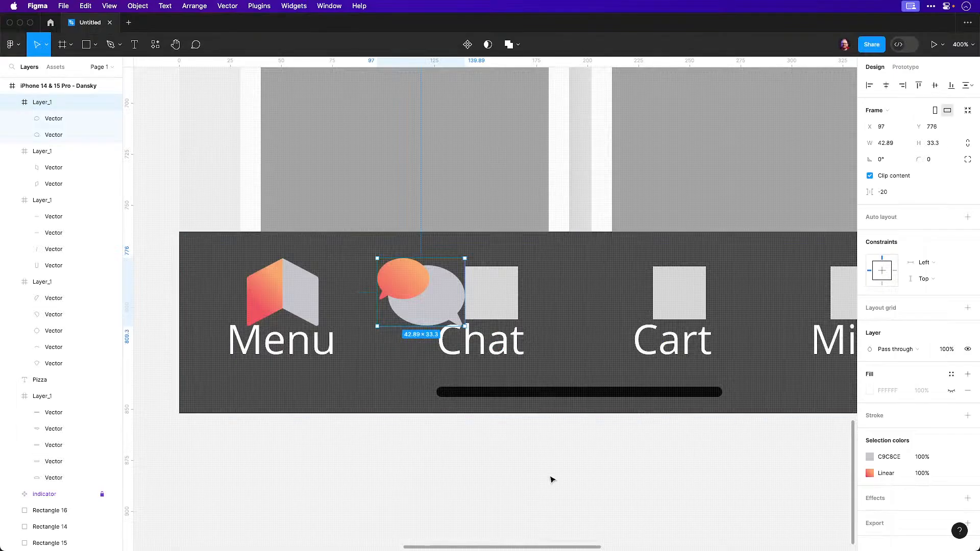
key(Escape)
key(super+v)
drag(494, 325, 545, 327)
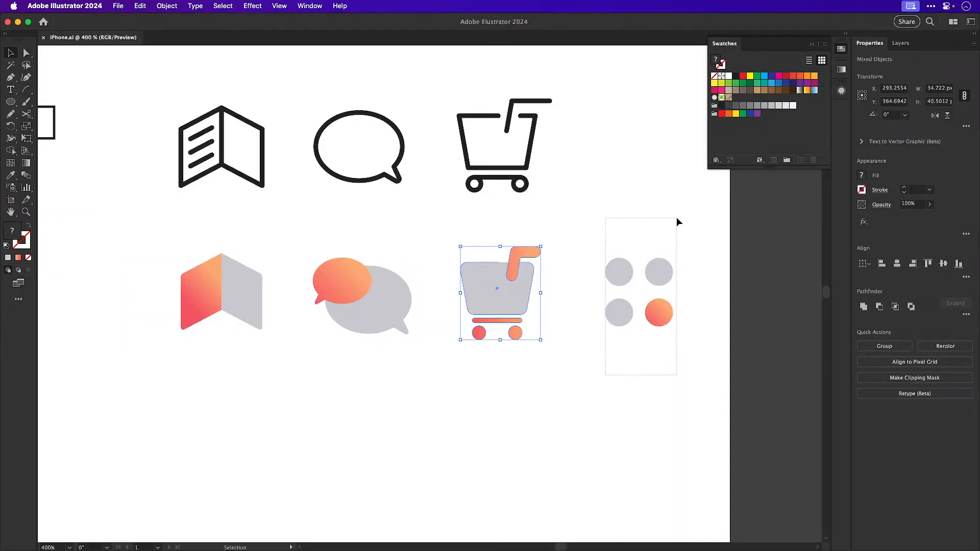
Copy the four-dot icon from Illustrator and paste it into the Figma bar between the Cart and Misc placeholders
click(675, 225)
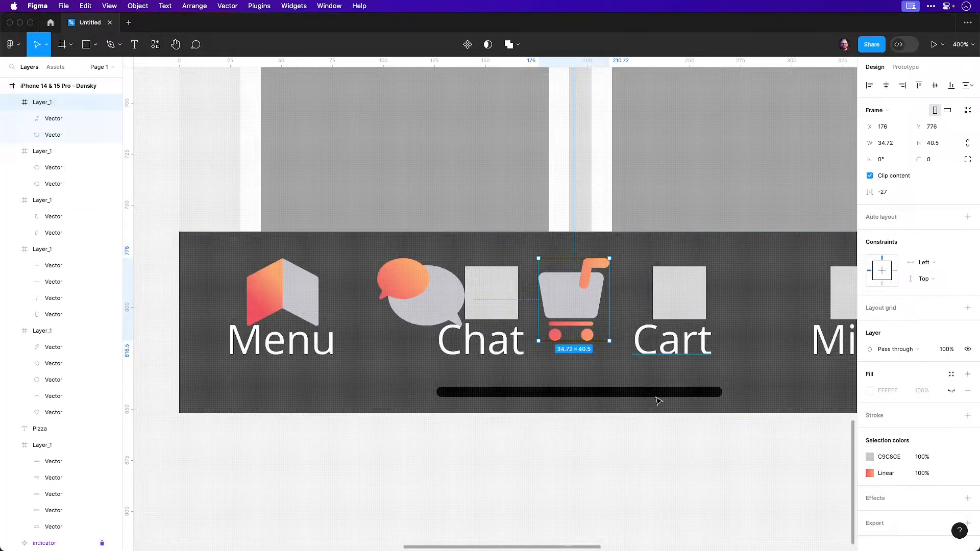
key(Escape)
key(super+v)
drag(502, 320, 754, 312)
scroll(510, 313, right, 3)
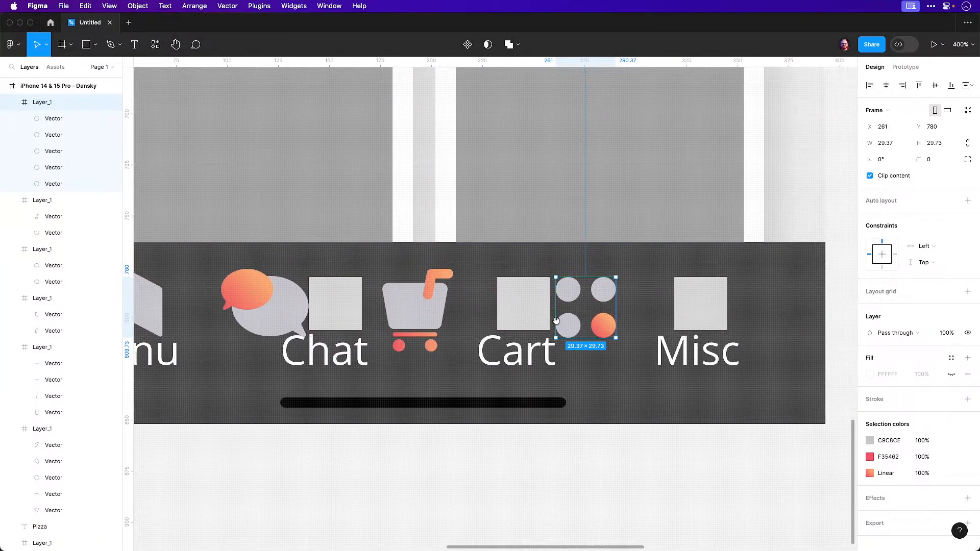
Delete the three gray placeholder squares above the Chat, Cart and Misc labels
click(357, 317)
key(BackSpace)
click(505, 310)
key(BackSpace)
click(707, 300)
key(BackSpace)
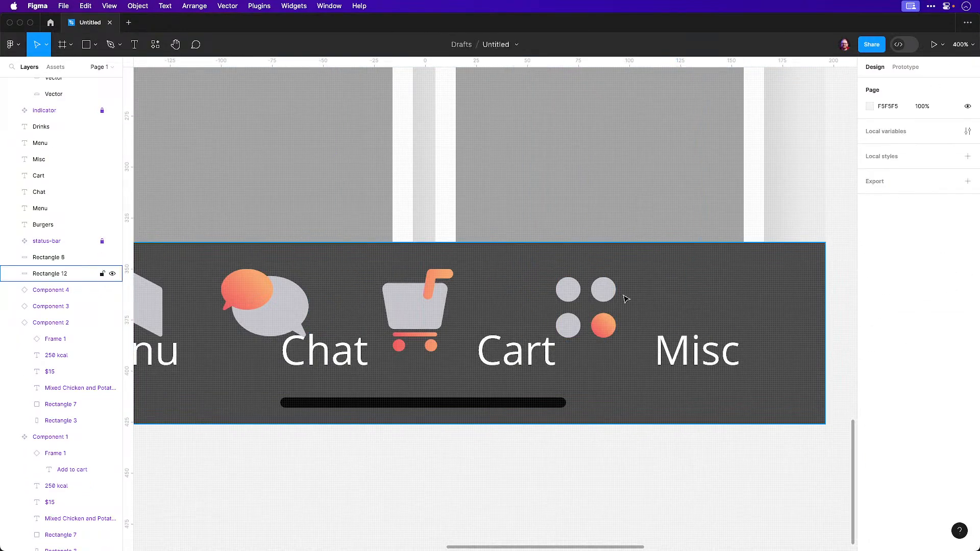
Move the four-dot, cart and chat icons above the Misc, Cart and Chat labels respectively
click(610, 293)
drag(610, 293, 722, 276)
drag(419, 306, 553, 288)
drag(255, 304, 325, 290)
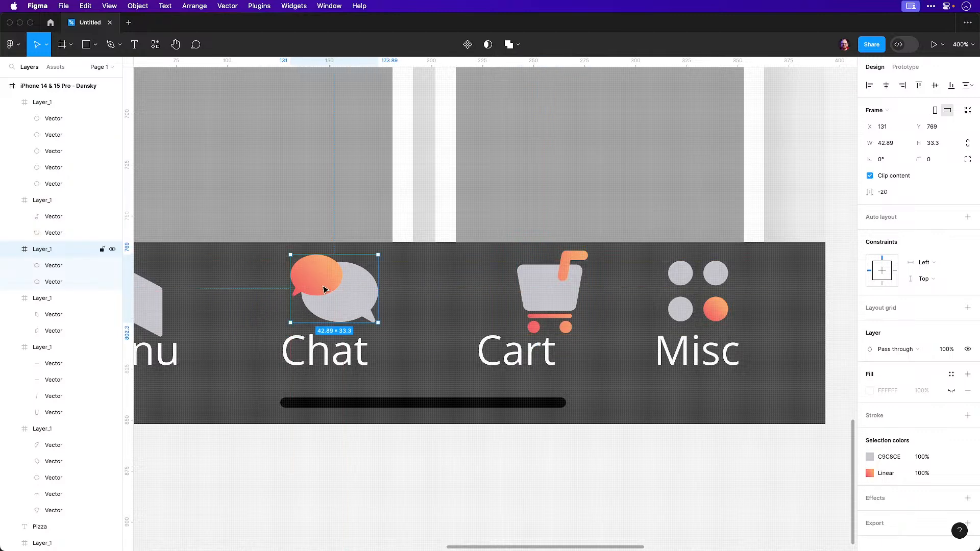
Reposition the chat icon slightly lower and further left so it sits centered above the Chat label
key(minus)
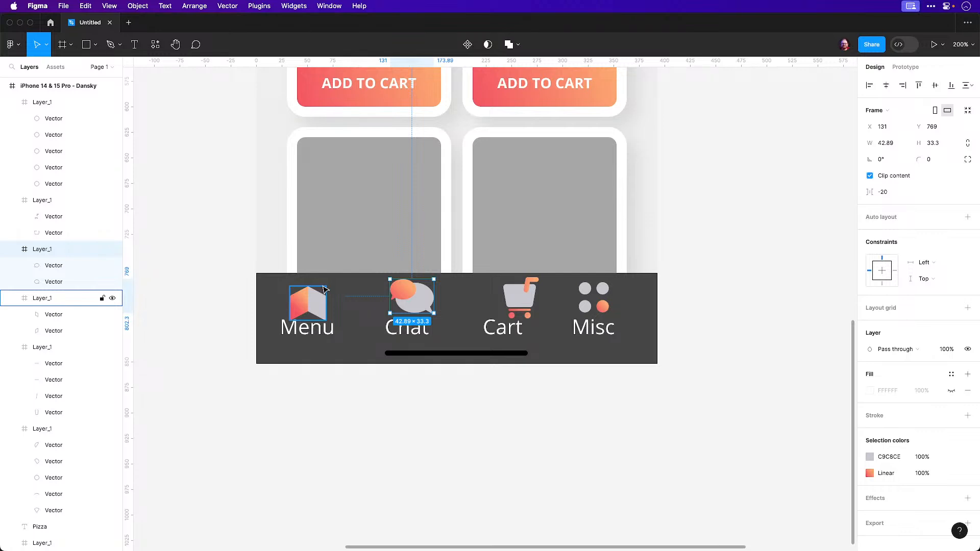
click(358, 390)
scroll(403, 317, up, 5)
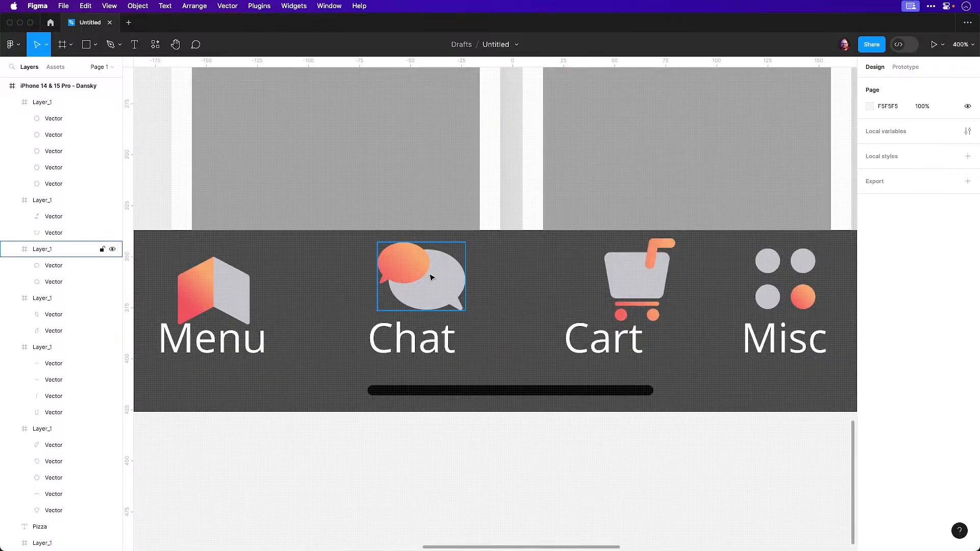
click(417, 280)
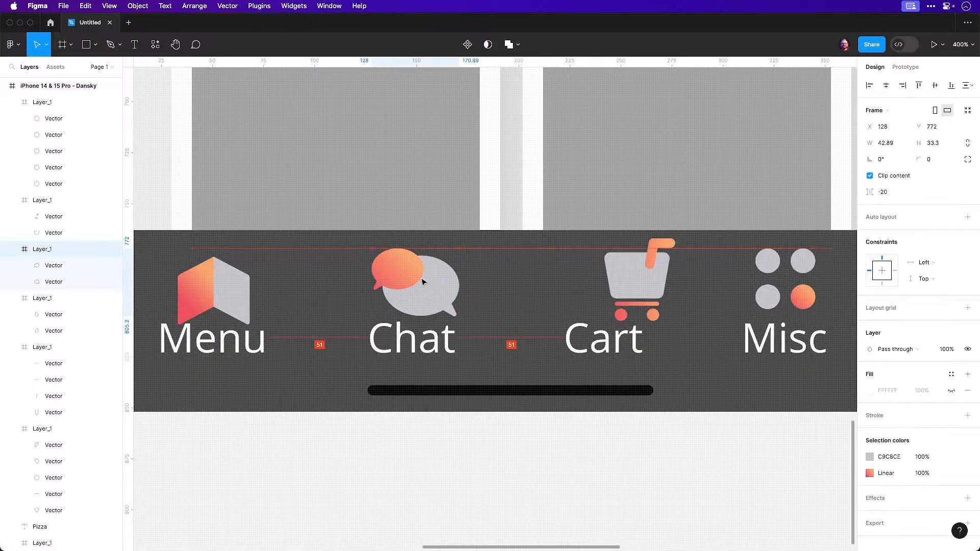
click(216, 302)
Set the Menu, Chat, Cart and Misc labels to font size 16 in Bold
click(239, 351)
shift+click(438, 341)
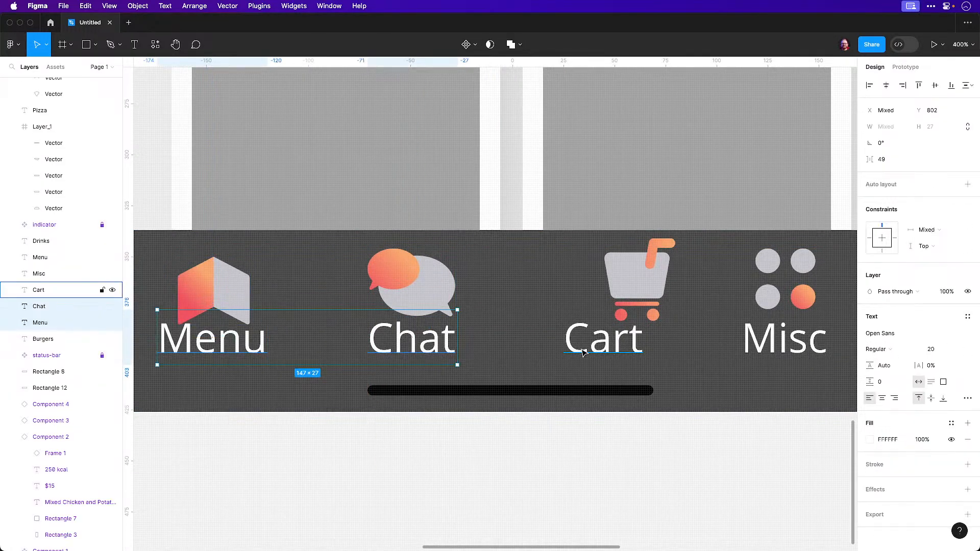
shift+click(633, 341)
shift+click(788, 347)
click(956, 333)
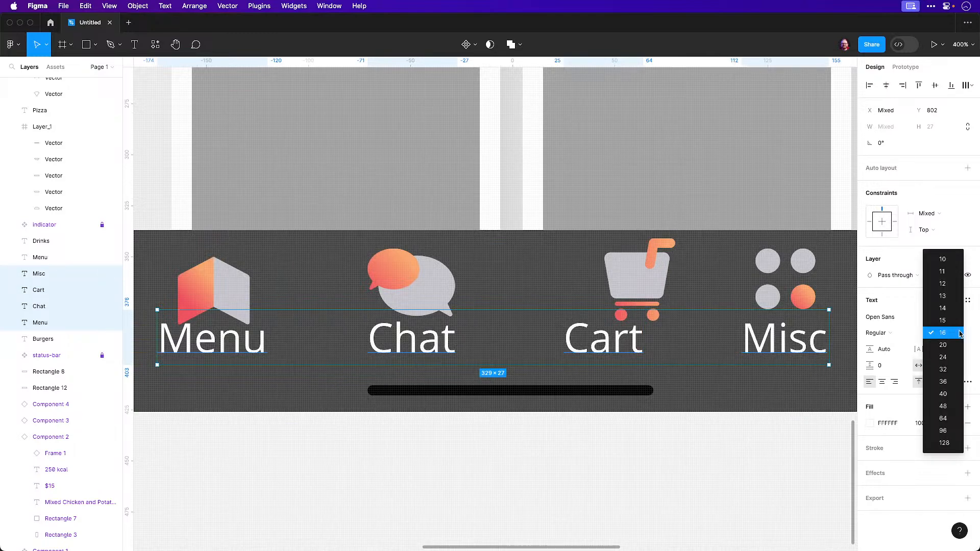
click(951, 320)
click(905, 337)
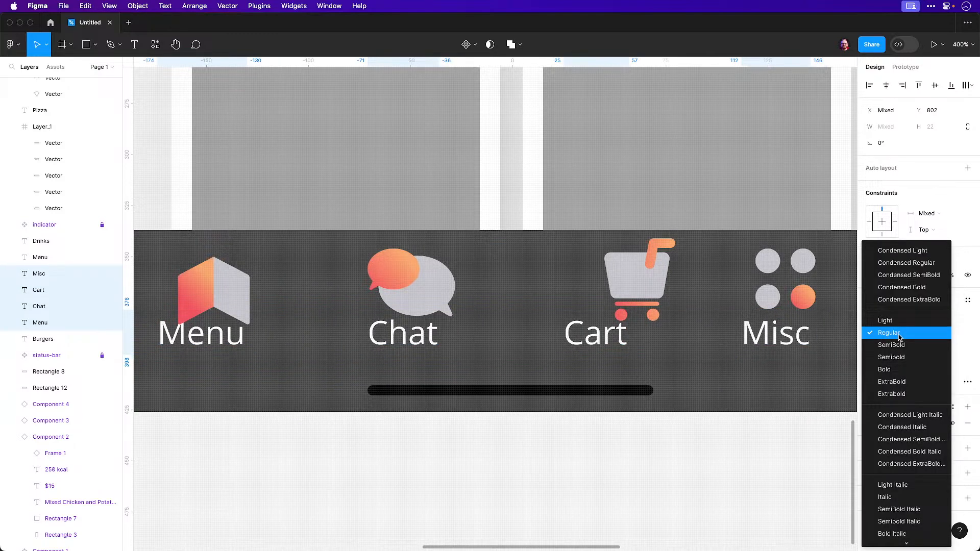
click(884, 363)
click(705, 464)
Move the Menu label down to Y 809 so it clears the menu icon
key(minus)
key(minus)
key(minus)
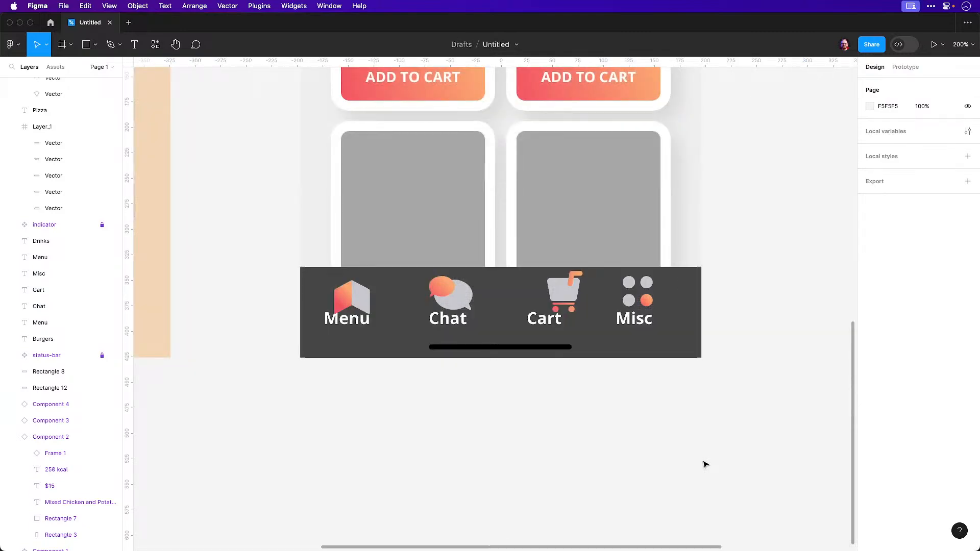
drag(622, 323, 553, 390)
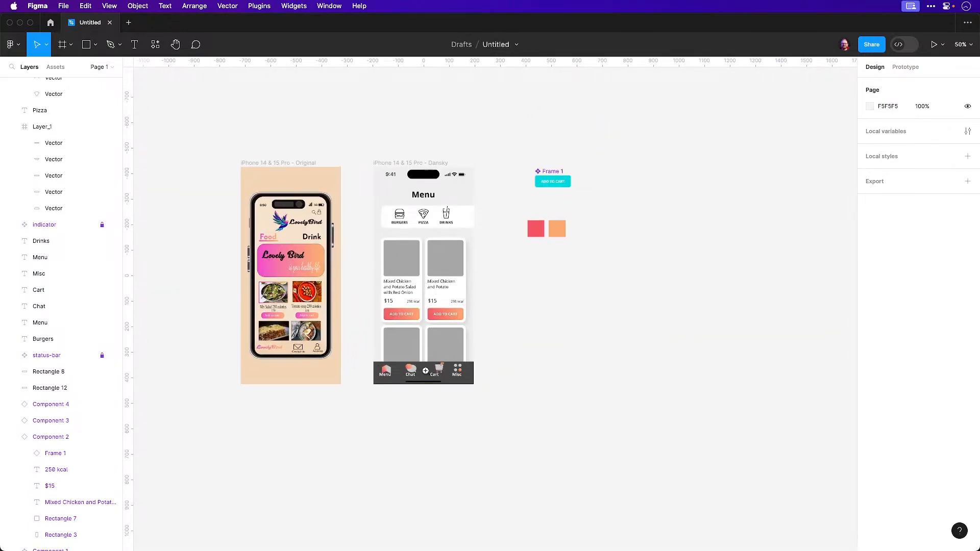
click(425, 370)
click(425, 370)
drag(267, 393, 272, 400)
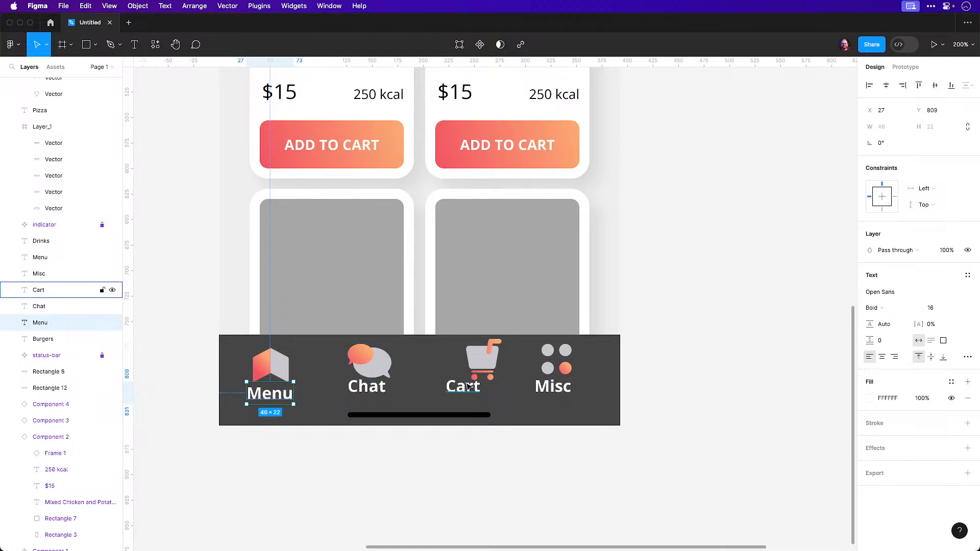
Change the text of the Misc label to "Etc"
click(51, 273)
key(Return)
text(Etc)
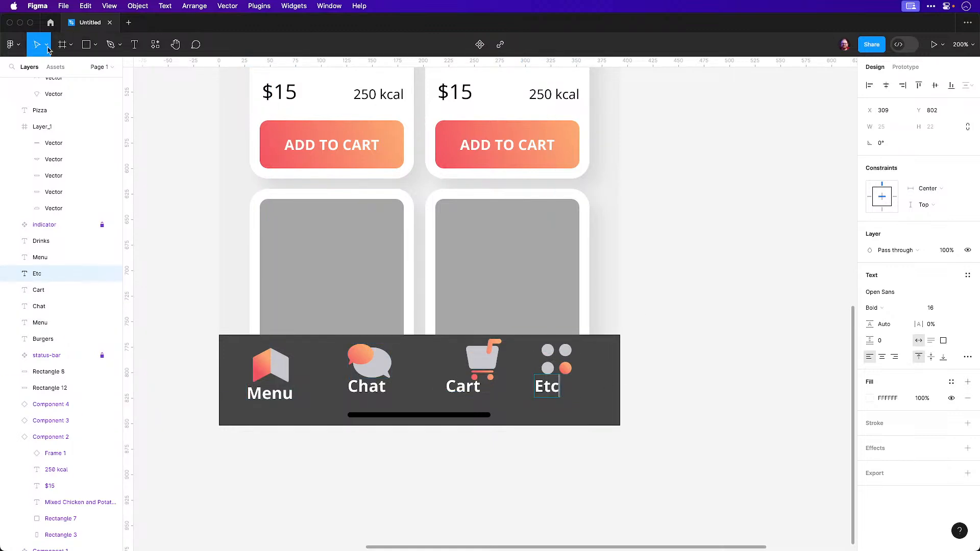
key(Escape)
click(679, 334)
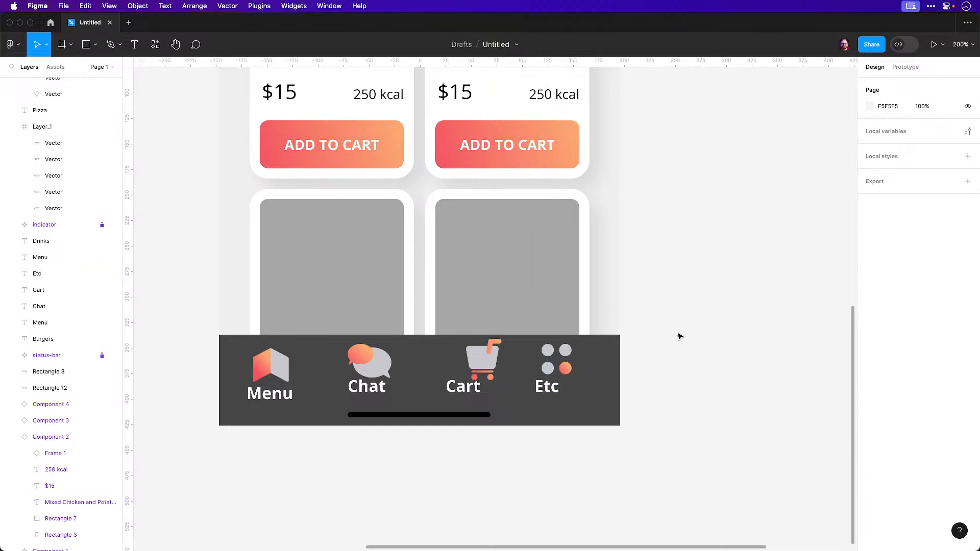
Center the text of the Menu, Chat, Cart and Etc labels and align all four along their bottom edges
click(547, 386)
shift+click(458, 395)
shift+click(366, 386)
shift+click(269, 393)
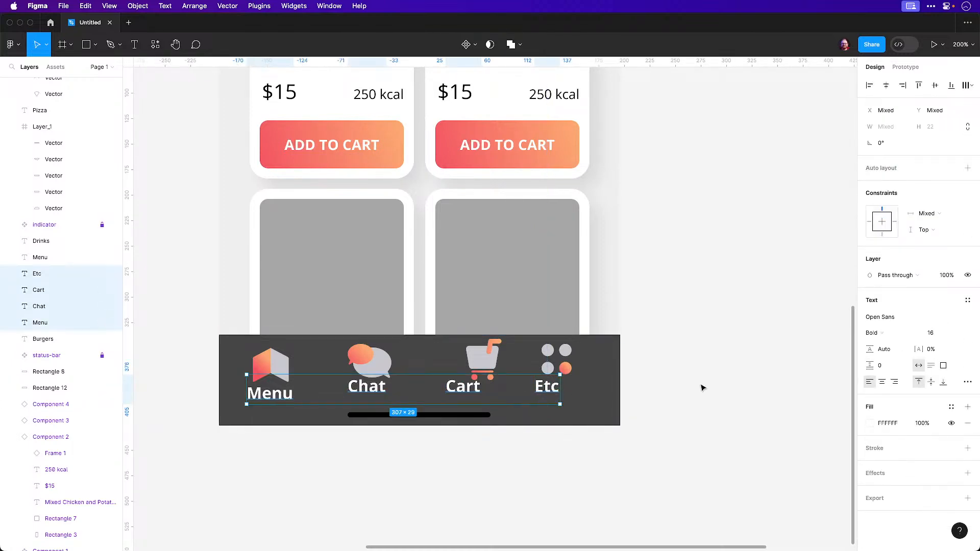
click(881, 381)
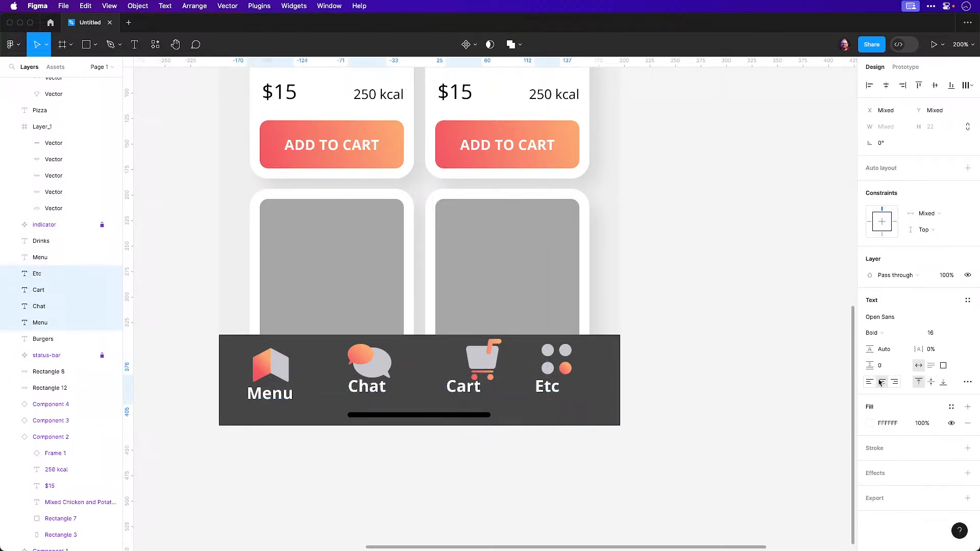
click(951, 87)
click(766, 197)
Reduce the font size of the Menu, Chat, Cart and Etc labels to 12
click(455, 375)
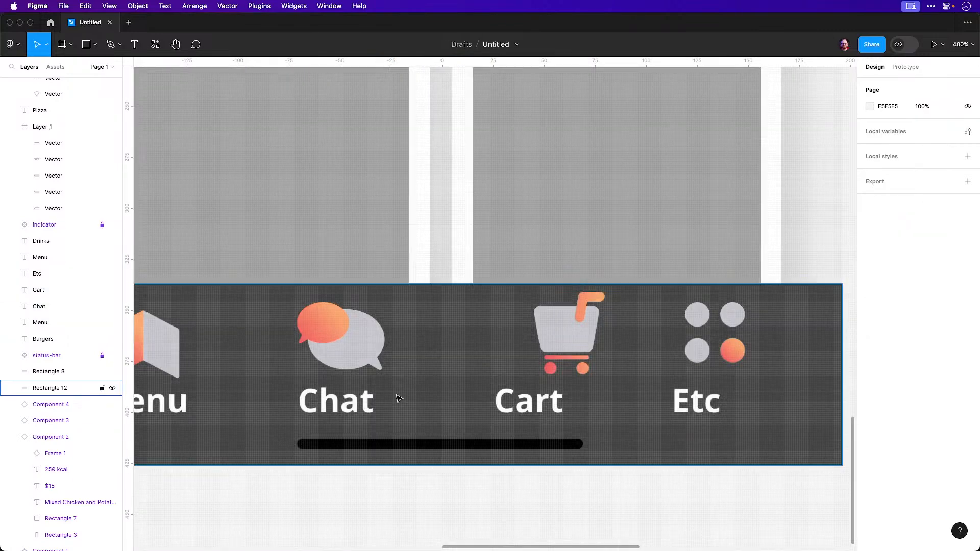
scroll(357, 403, left, 5)
click(279, 401)
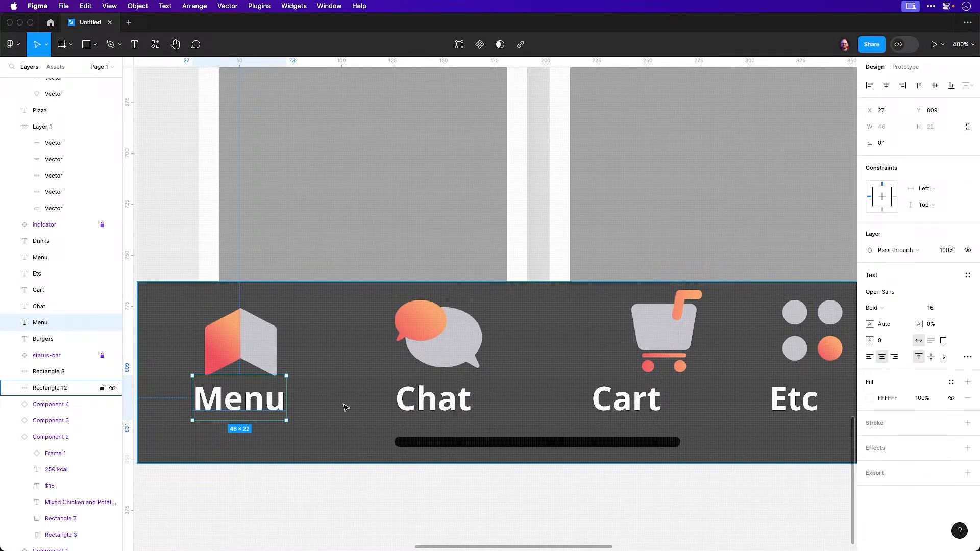
shift+click(449, 400)
shift+click(633, 401)
shift+click(779, 403)
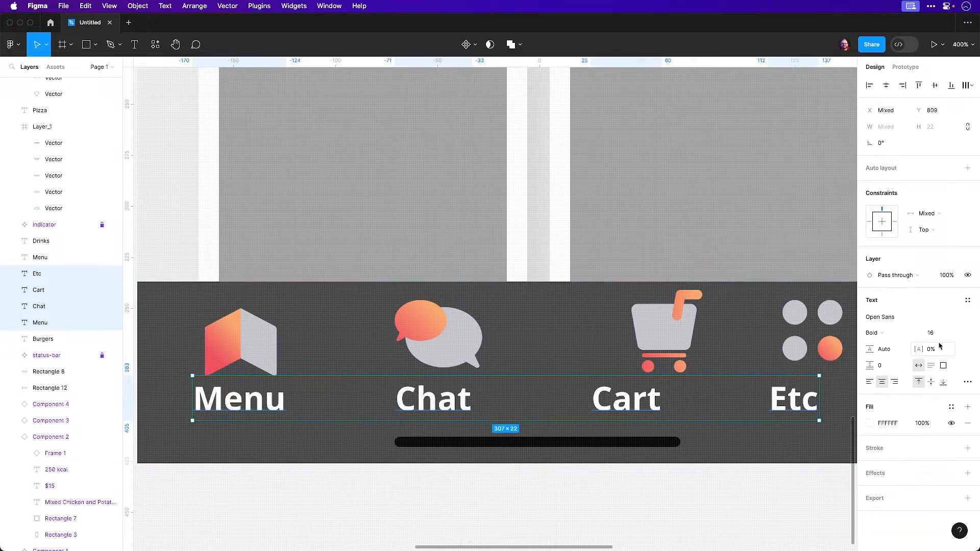
key(Down)
key(Down)
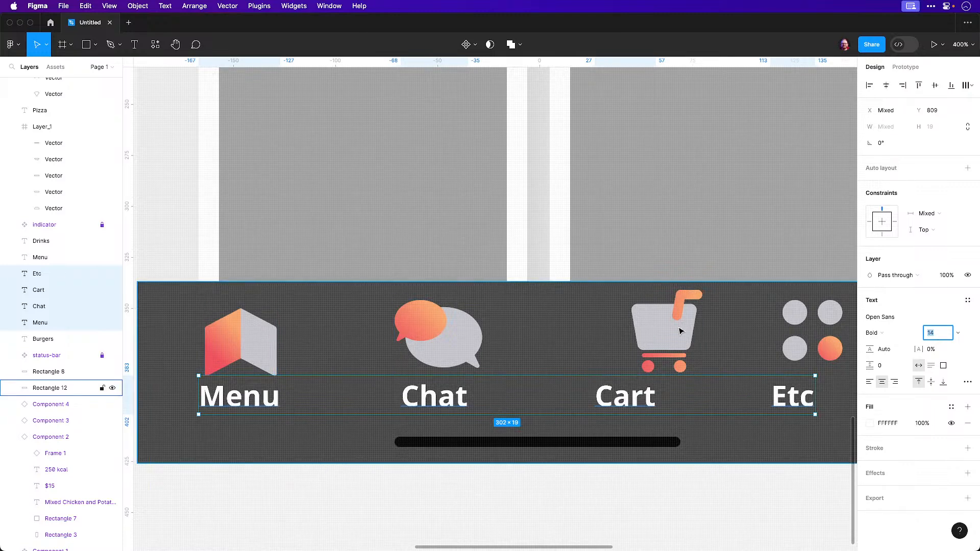
key(Down)
key(Down)
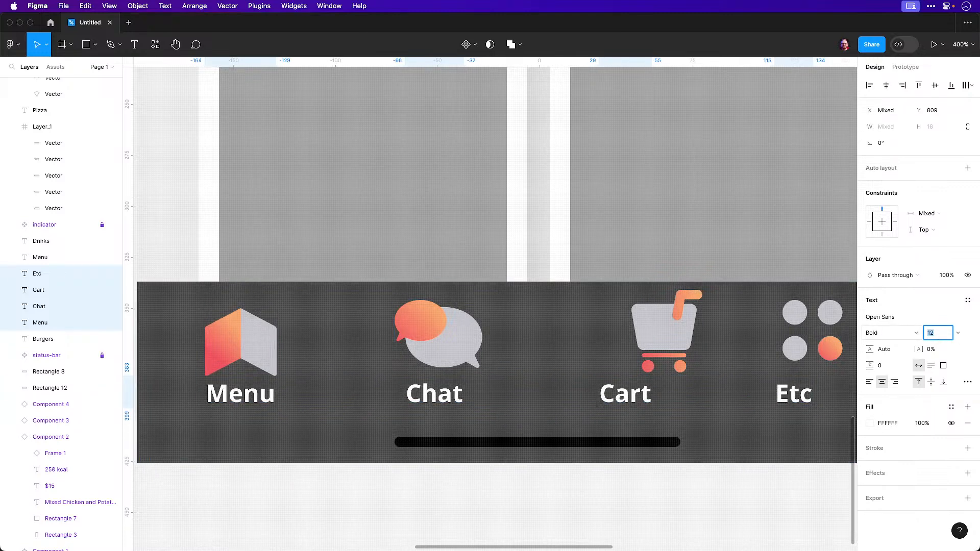
Align the Chat label with the chat icon and the Menu label with the menu icon on their horizontal centers
click(689, 495)
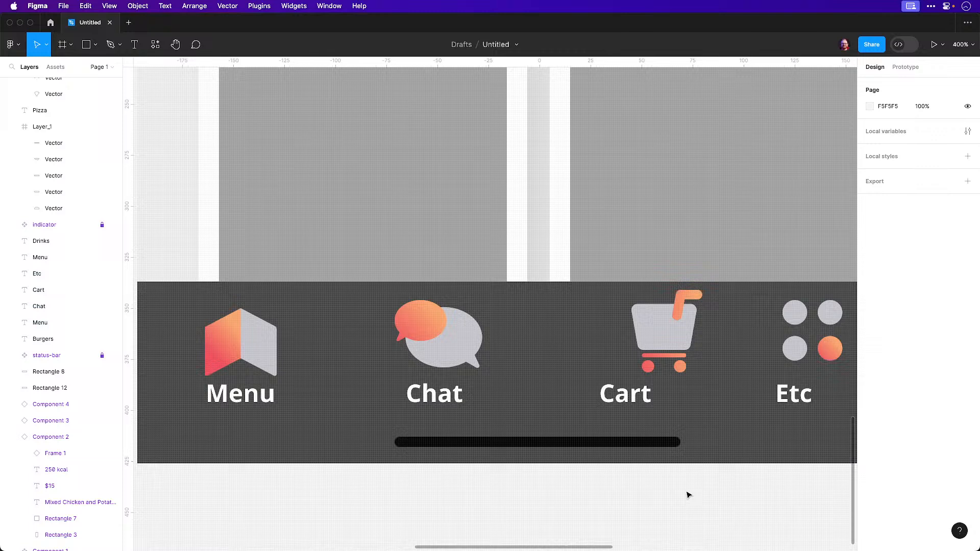
click(440, 398)
shift+click(443, 349)
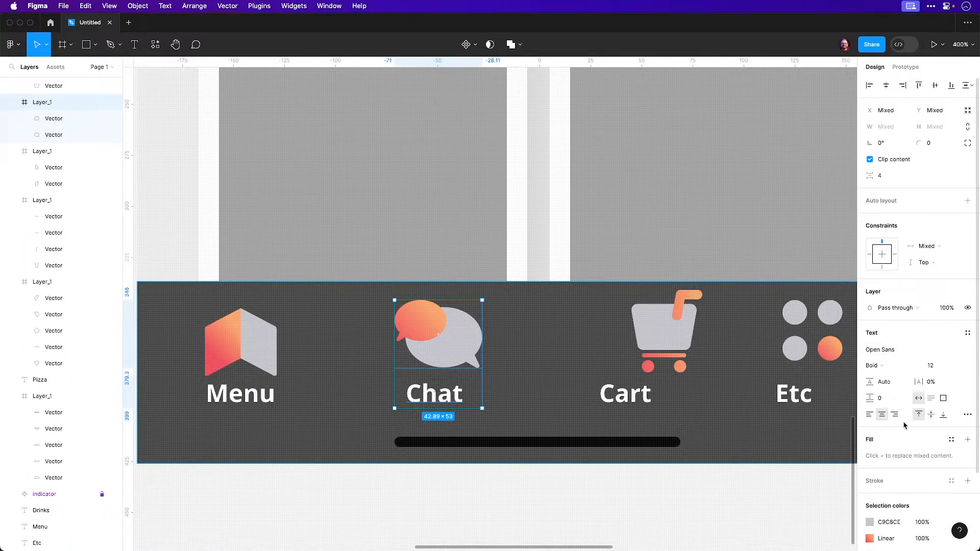
click(886, 85)
click(240, 347)
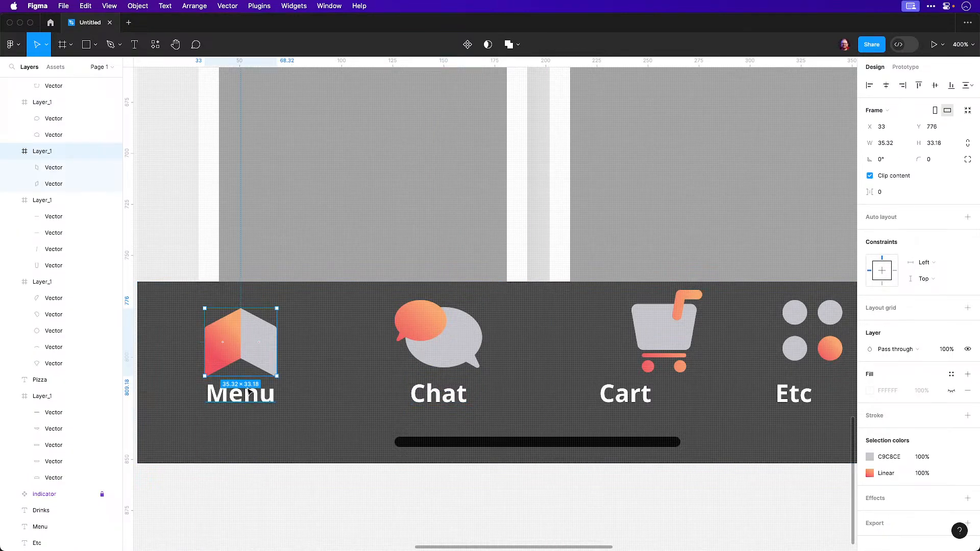
shift+click(241, 394)
click(887, 85)
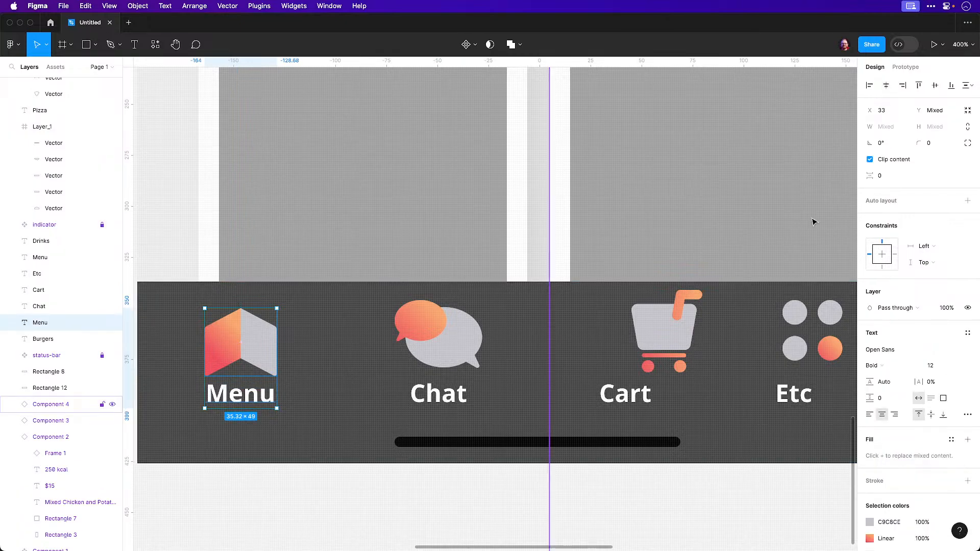
Align the Cart label with the cart icon and the Etc label with the four-dot icon on their horizontal centers
click(624, 395)
shift+click(664, 332)
click(887, 85)
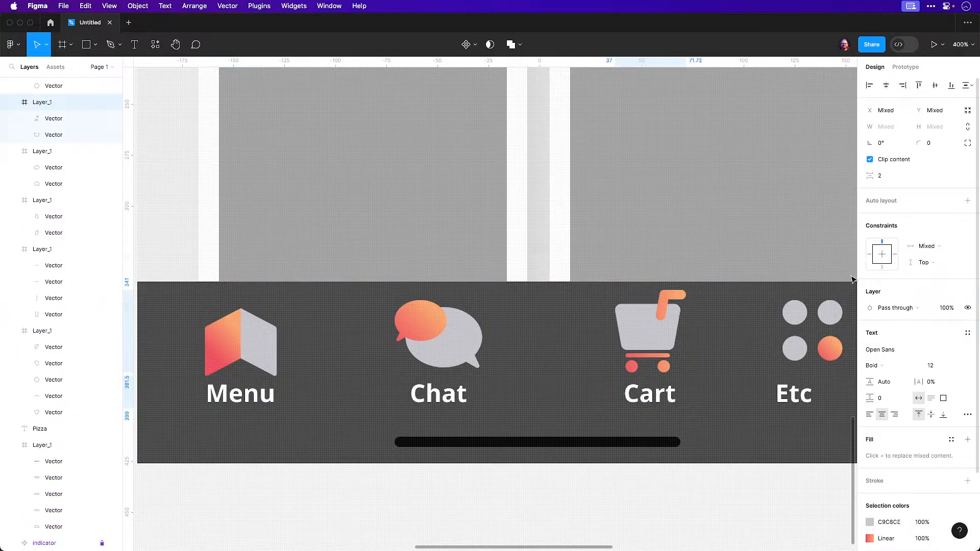
click(793, 394)
shift+click(800, 361)
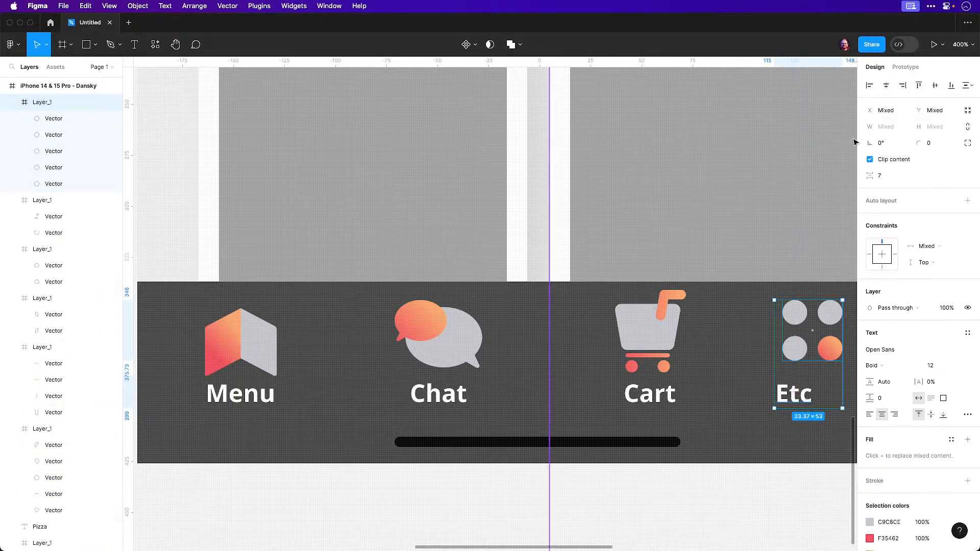
click(887, 85)
click(239, 481)
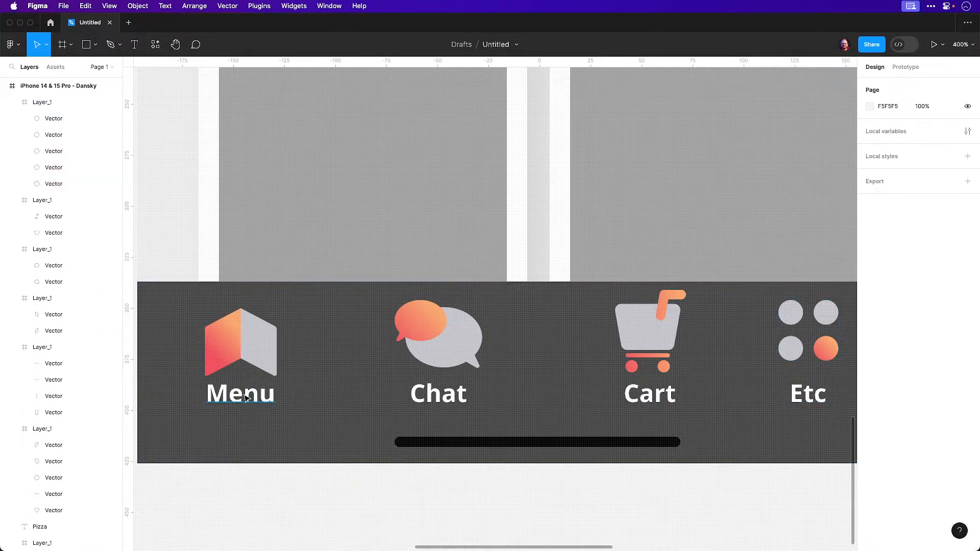
Move the Menu, Chat, Cart and Etc labels down together by 6 px within the navigation bar
click(240, 393)
shift+click(438, 394)
shift+click(664, 395)
shift+click(805, 394)
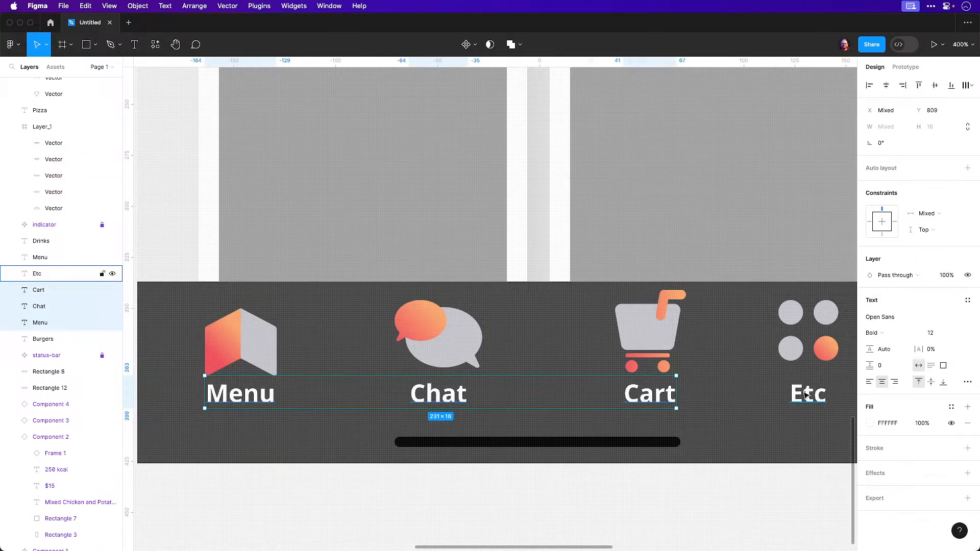
key(Down)
key(Down)
key(Down)
key(Down)
key(Down)
key(Down)
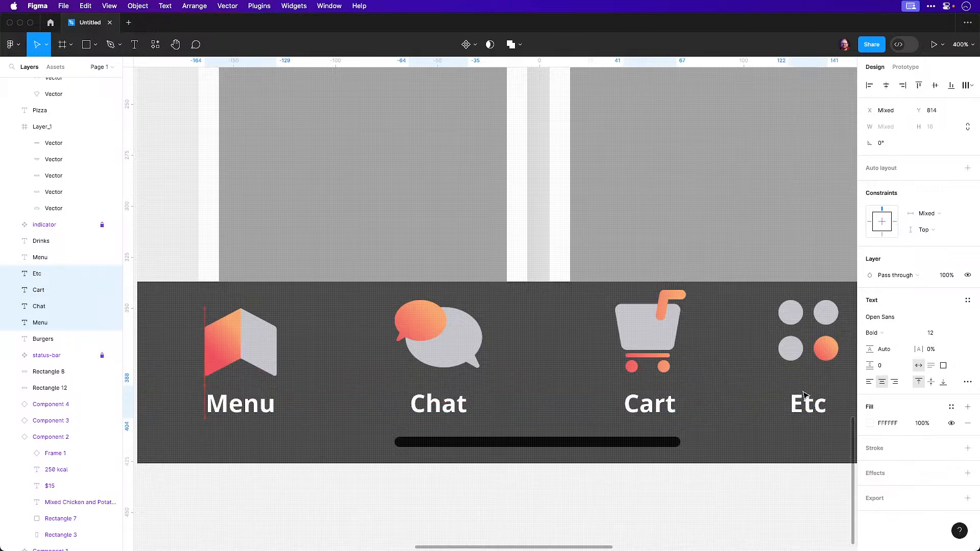
Nudge the menu, chat, cart and four-dot icons down 2 px and align them along their bottom edges
click(240, 342)
shift+click(438, 334)
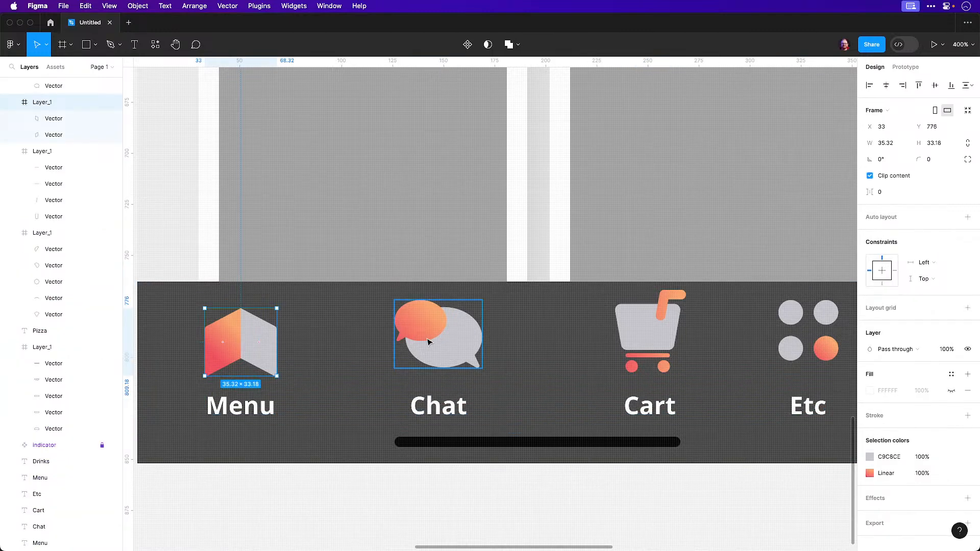
shift+click(646, 338)
shift+click(784, 311)
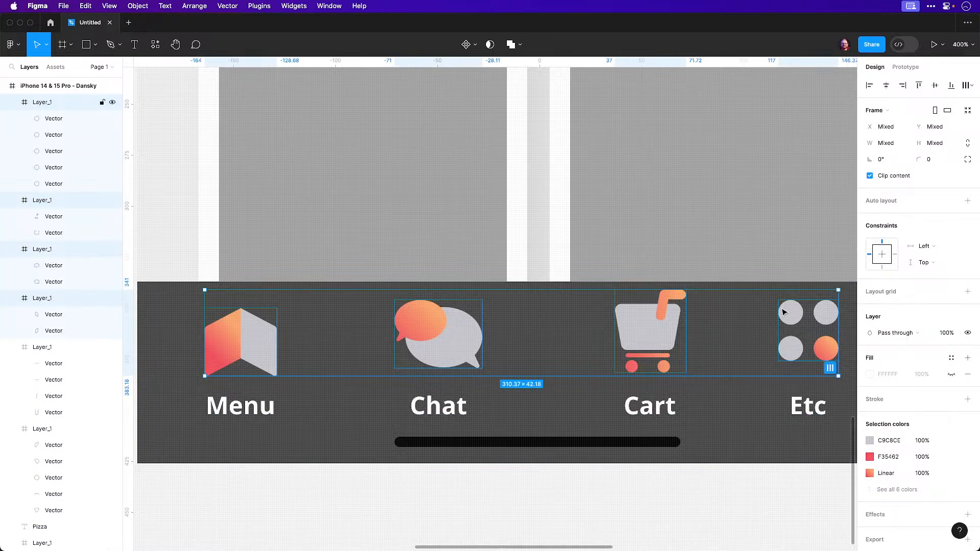
key(Down)
key(Down)
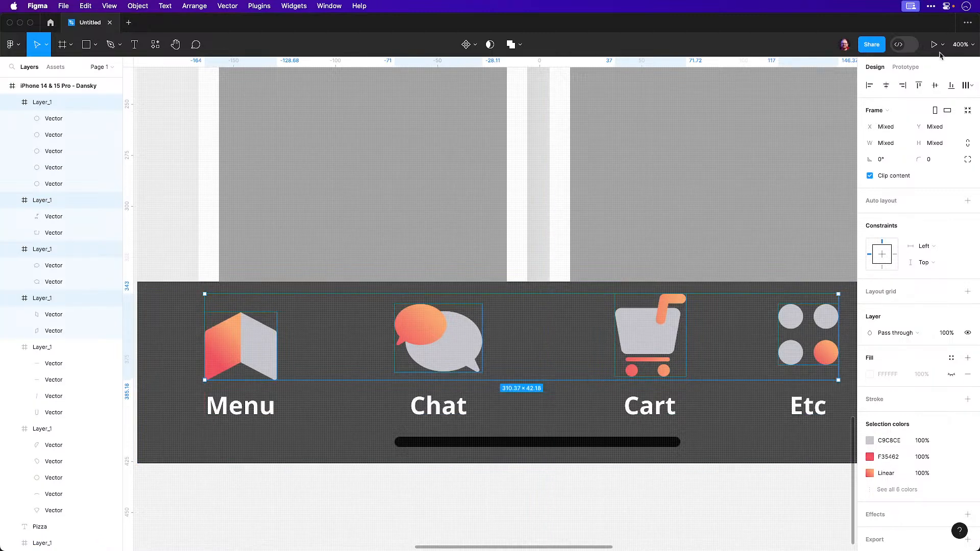
click(939, 88)
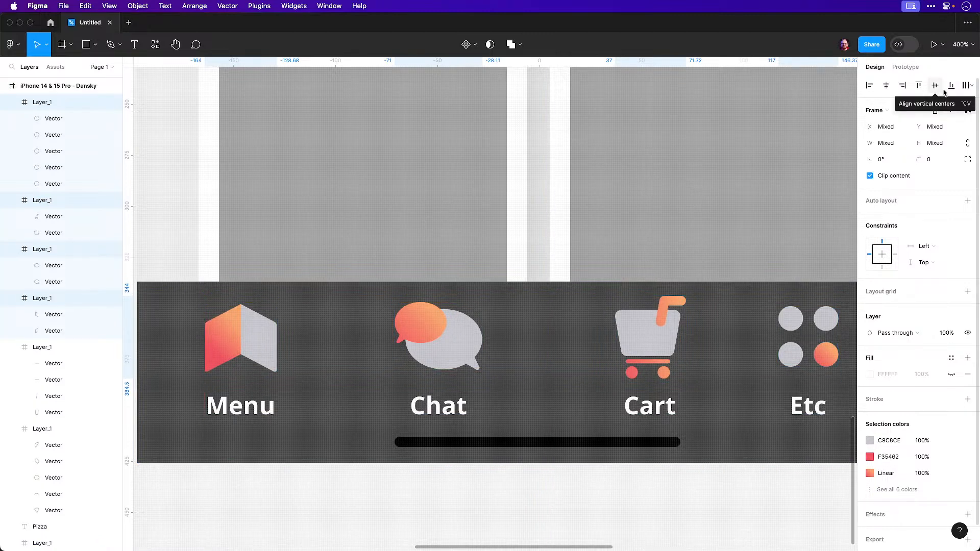
click(951, 90)
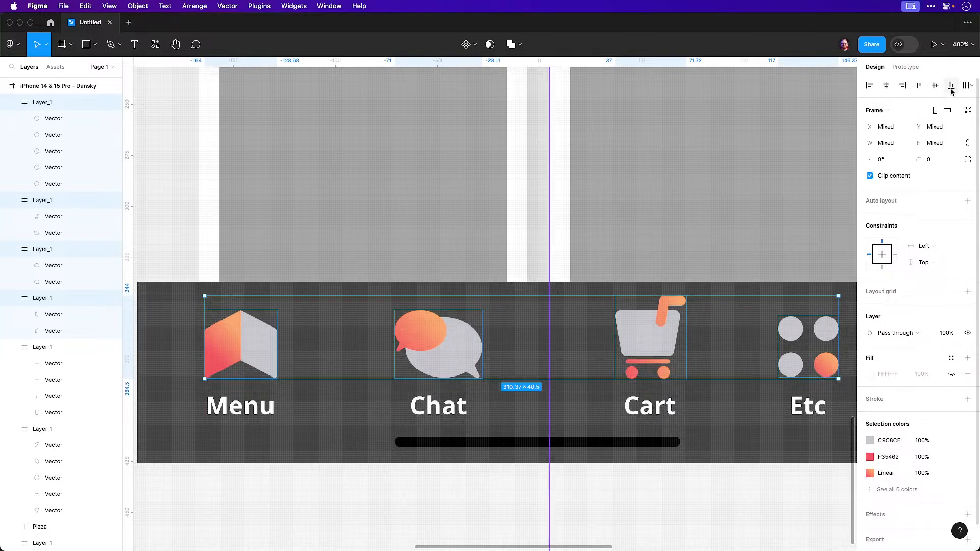
key(Up)
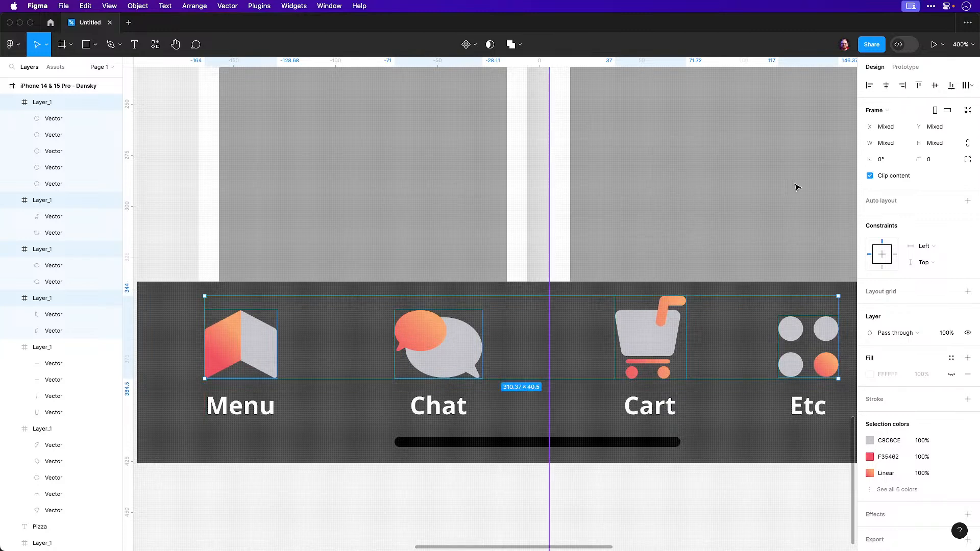
click(706, 516)
Scale the four navigation bar icons down together to an overall size of 240 × 31
key(minus)
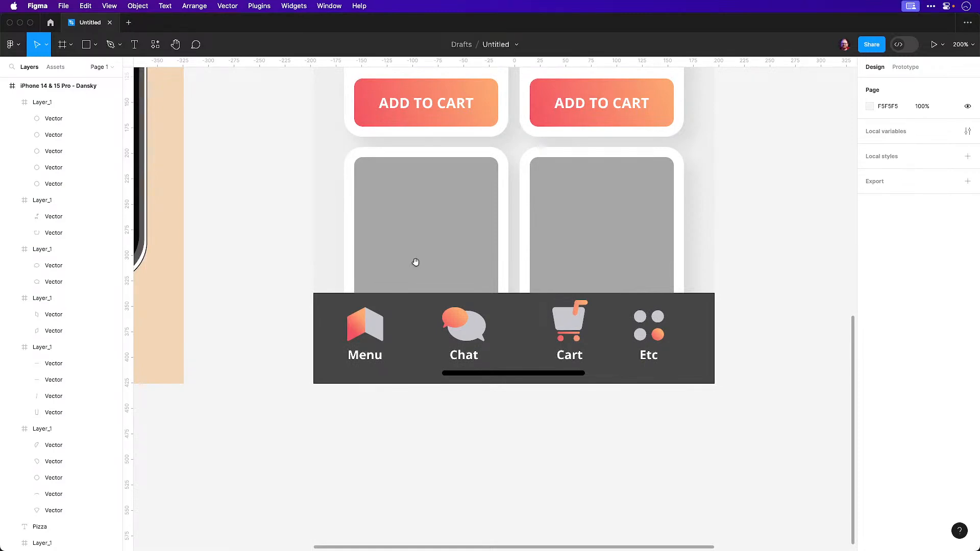
drag(416, 262, 321, 377)
key(minus)
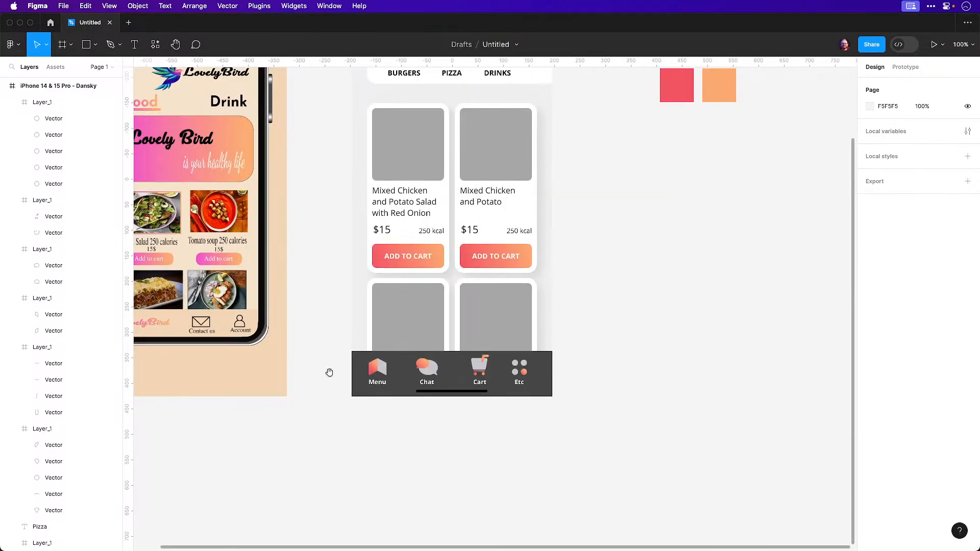
scroll(322, 379, up, 5)
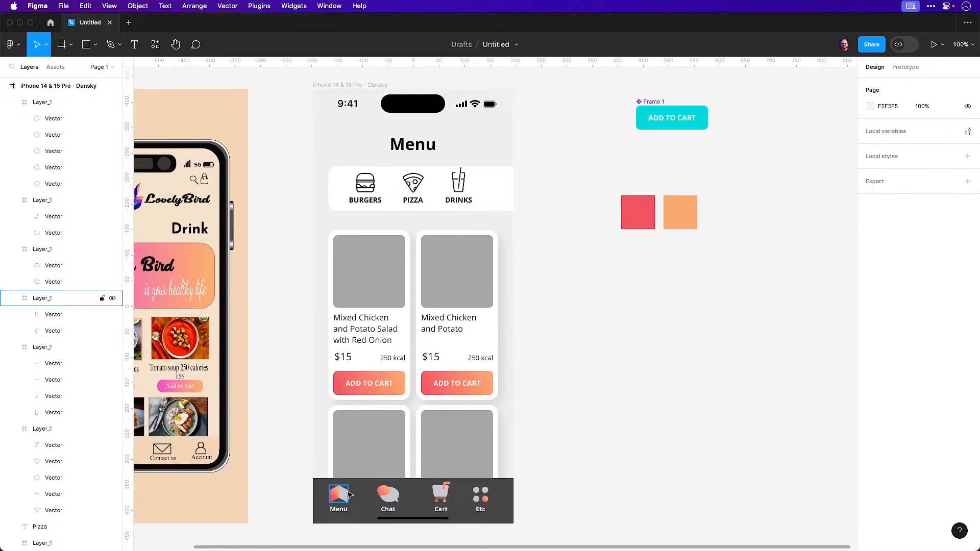
click(350, 495)
scroll(393, 495, up, 6)
click(373, 494)
shift+click(183, 492)
shift+click(574, 466)
shift+click(740, 453)
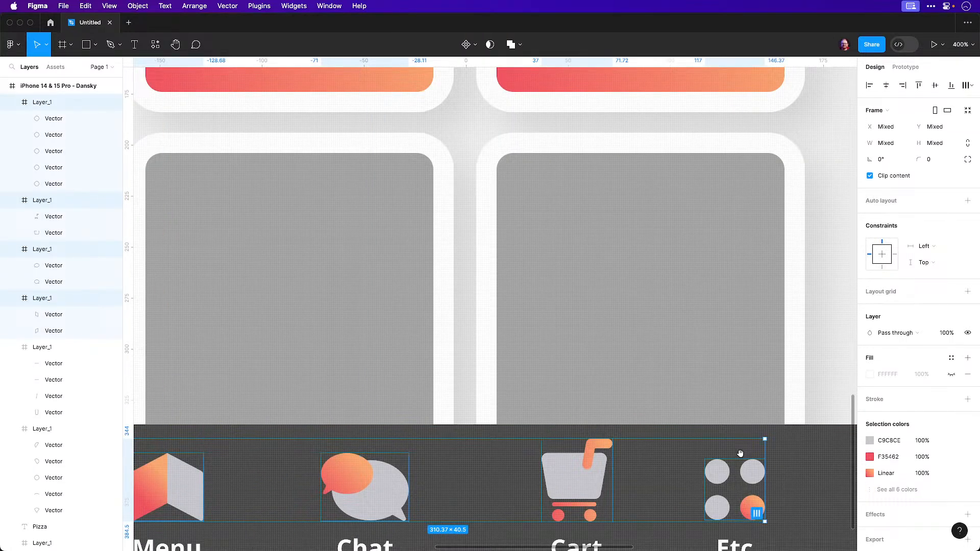
scroll(740, 453, down, 3)
drag(772, 351, 702, 380)
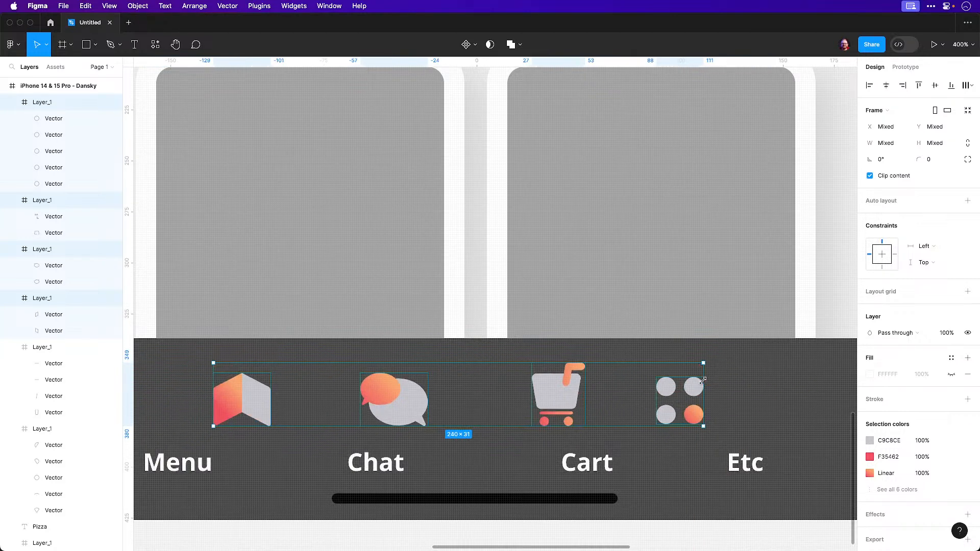
click(212, 329)
drag(244, 408, 182, 410)
key(super+z)
click(249, 400)
drag(257, 402, 204, 411)
key(super+z)
Move the menu, chat, cart and four-dot icons horizontally so each sits centered above its own label
drag(253, 507, 303, 438)
key(Escape)
drag(312, 350, 247, 350)
drag(436, 332, 418, 332)
drag(612, 329, 643, 330)
drag(711, 313, 776, 313)
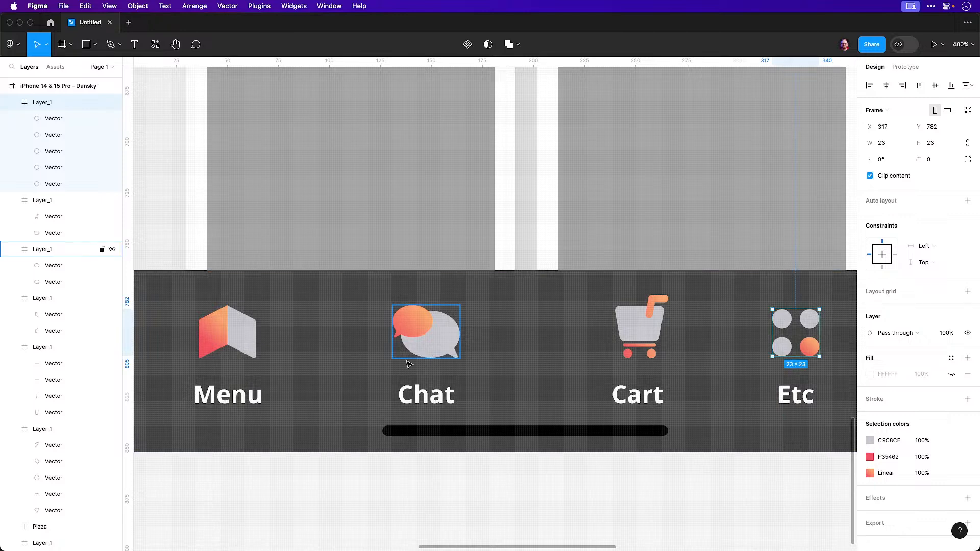
Nudge all four navigation bar icons down 3 px, closer to their labels
click(244, 335)
shift+click(402, 337)
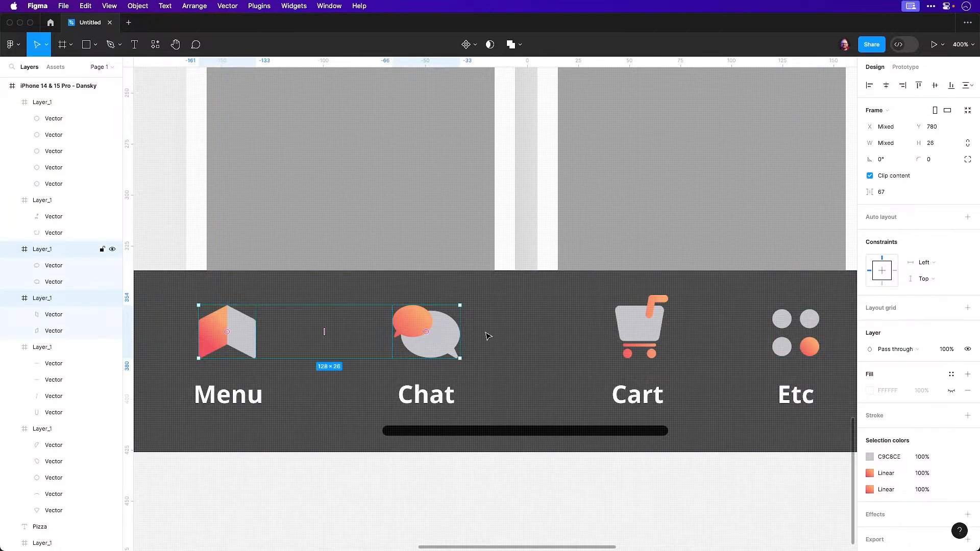
shift+click(638, 327)
shift+click(785, 321)
key(Down)
key(Down)
key(Down)
key(shift+0)
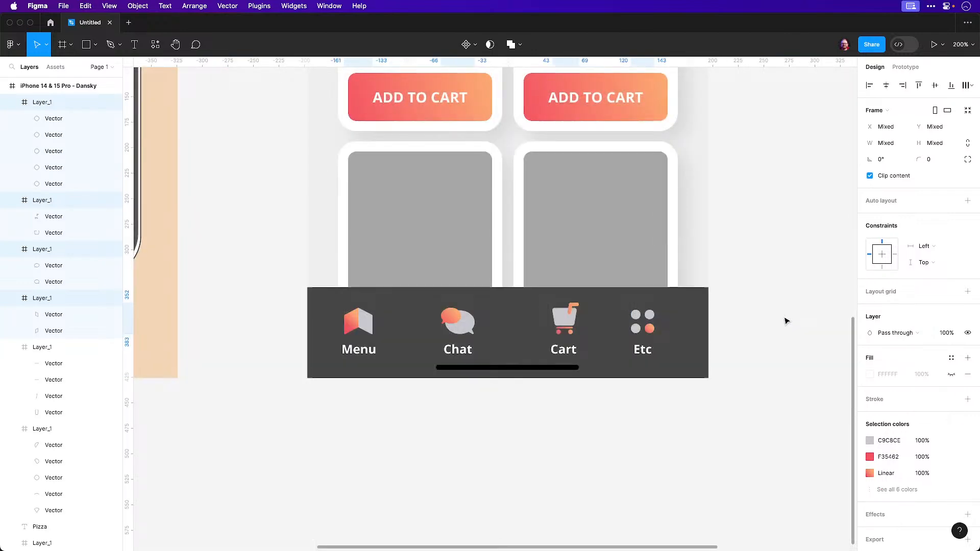
click(615, 378)
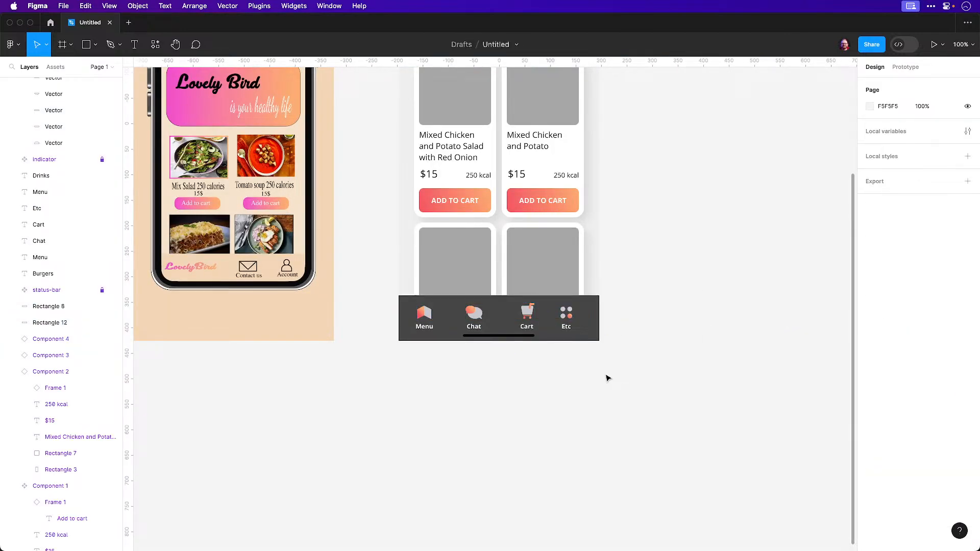
Move the menu icon and its label together 20 px to the right
scroll(551, 372, up, 2)
scroll(479, 358, up, 2)
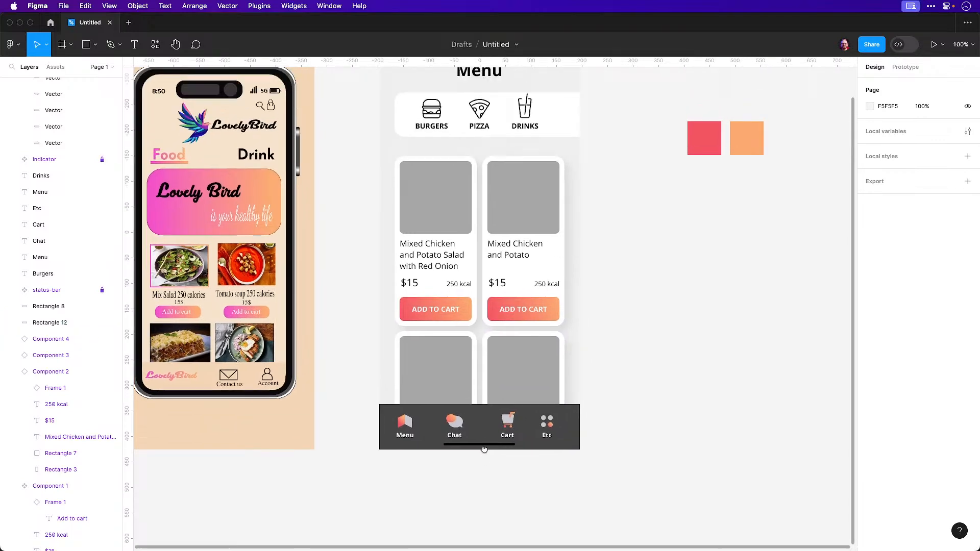
scroll(482, 433, up, 3)
click(347, 419)
shift+click(329, 437)
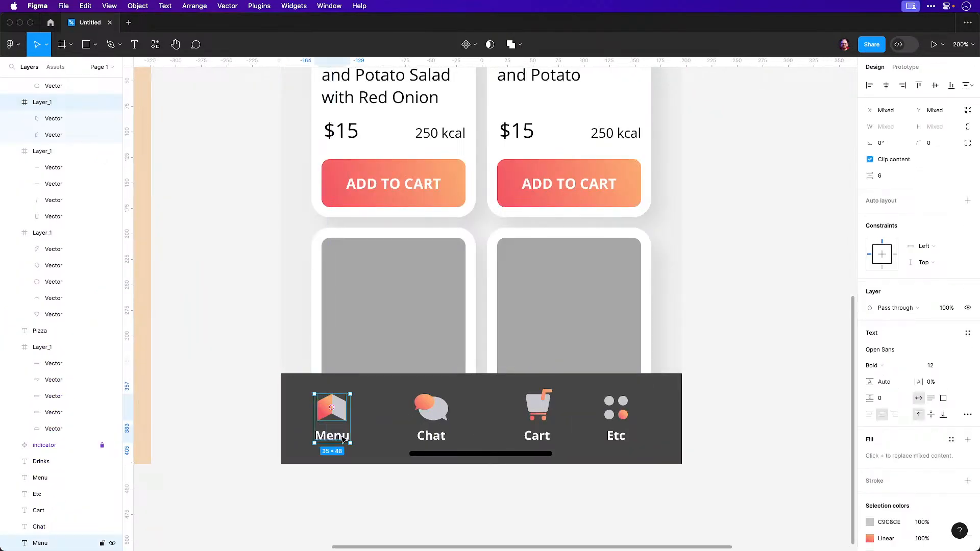
drag(329, 436, 342, 439)
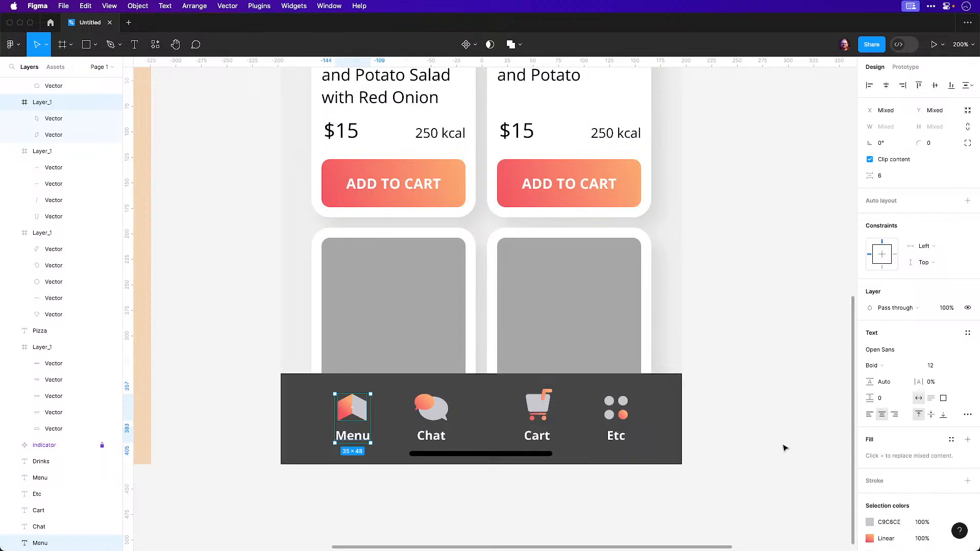
click(702, 427)
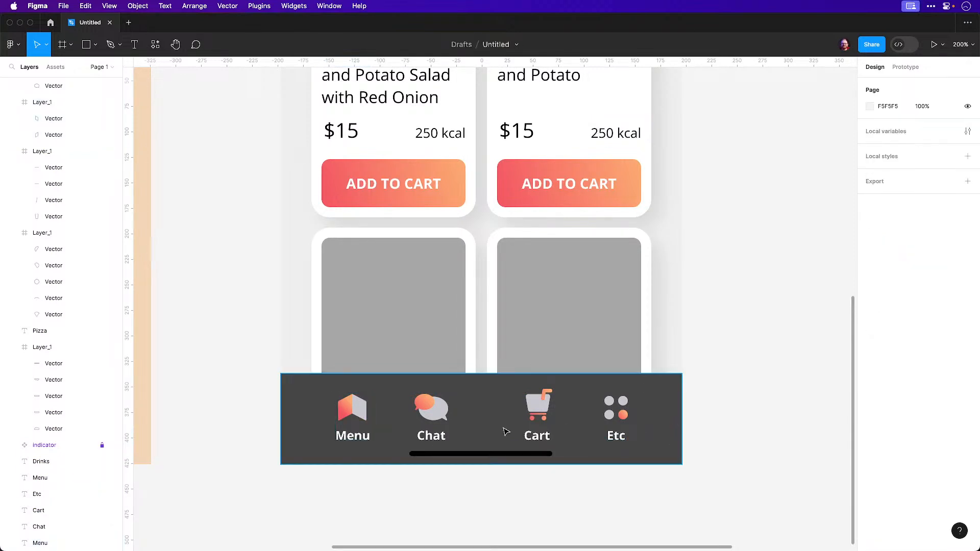
Move the chat icon and label 10 px right and the cart icon and label about 10 px left
click(432, 435)
shift+click(433, 418)
key(shift+Right)
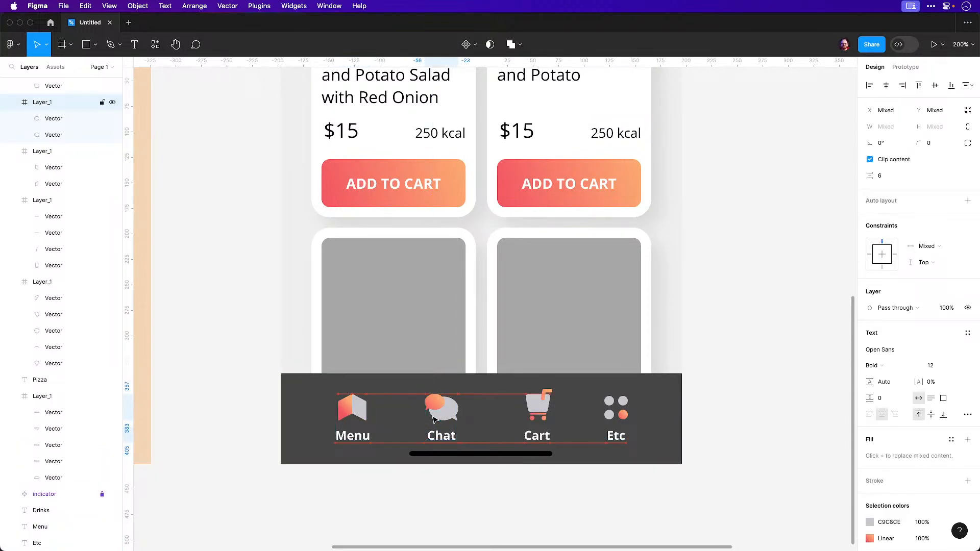
click(536, 435)
shift+click(543, 413)
key(shift+Left)
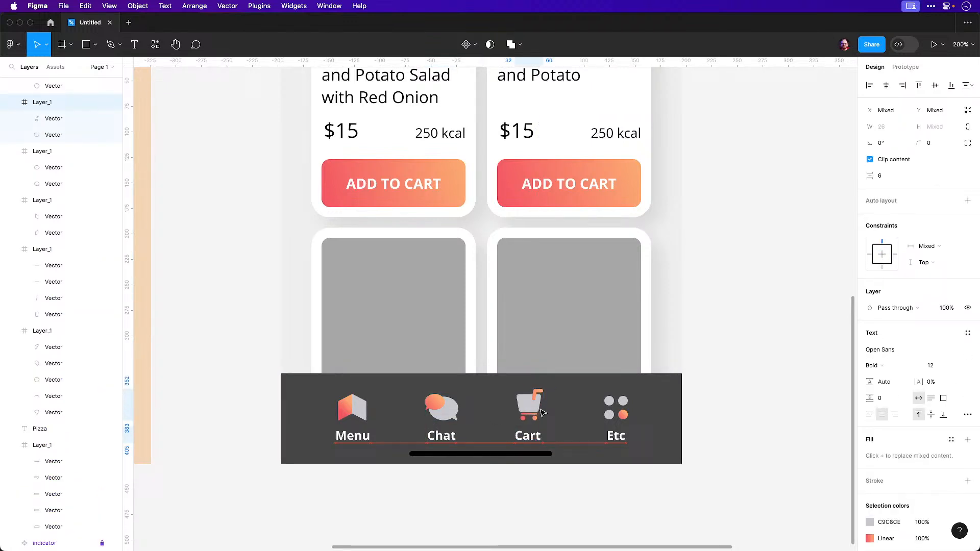
key(Left)
Move the four-dot icon and its Etc label together about 4 px left to even out the spacing
click(615, 436)
shift+click(618, 418)
drag(618, 418, 613, 420)
click(746, 424)
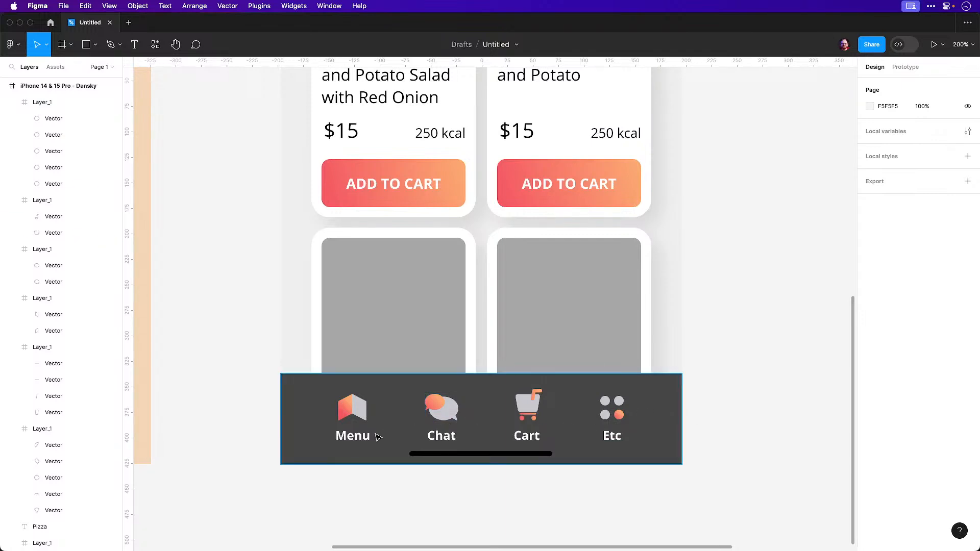
Set the text fill of the Menu, Chat, Cart and Etc labels to black
click(367, 435)
shift+click(441, 435)
shift+click(526, 435)
shift+click(612, 436)
click(869, 423)
drag(802, 380, 643, 448)
Set the fill of the navigation bar's background rectangle to white, FFFFFF
click(660, 446)
click(870, 291)
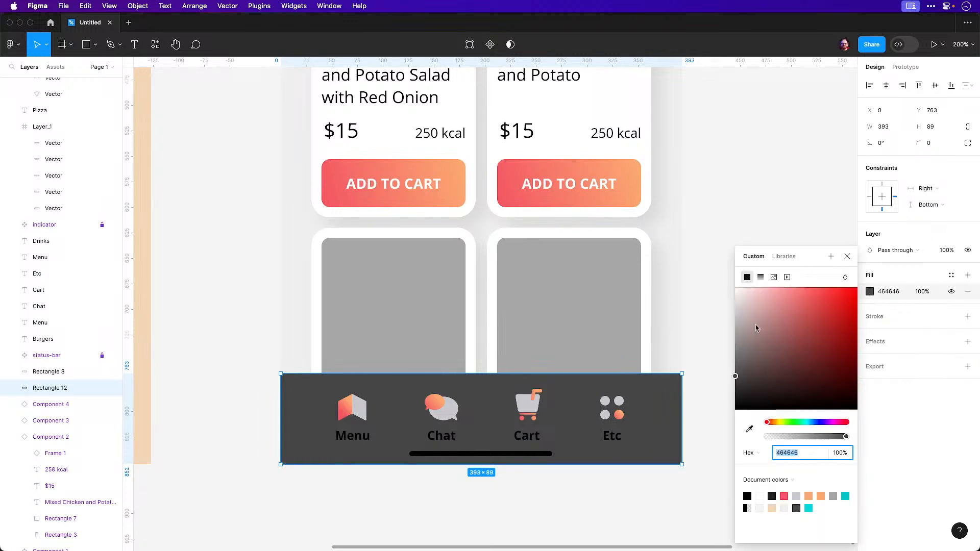
drag(758, 327, 702, 271)
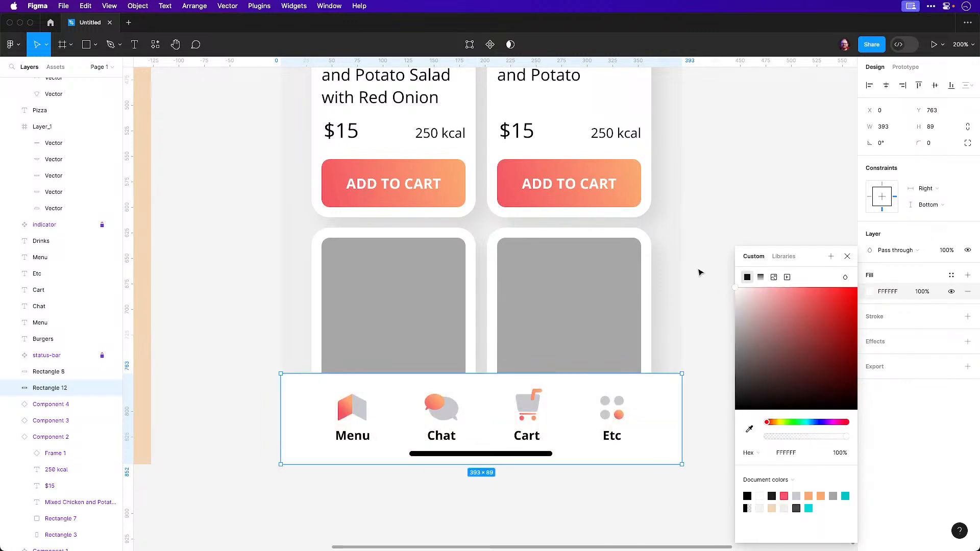
drag(761, 331, 734, 184)
click(790, 206)
key(shift+0)
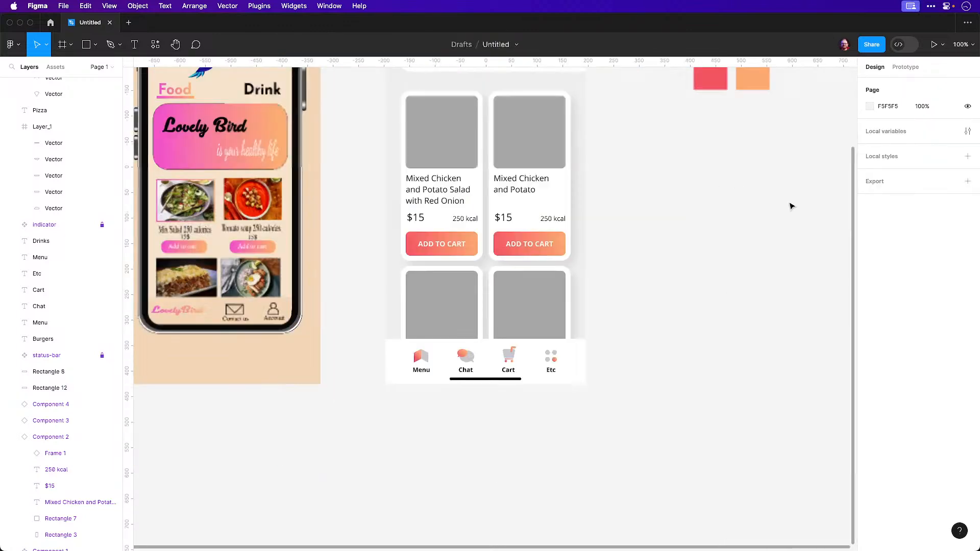
drag(549, 324, 576, 428)
key(plus)
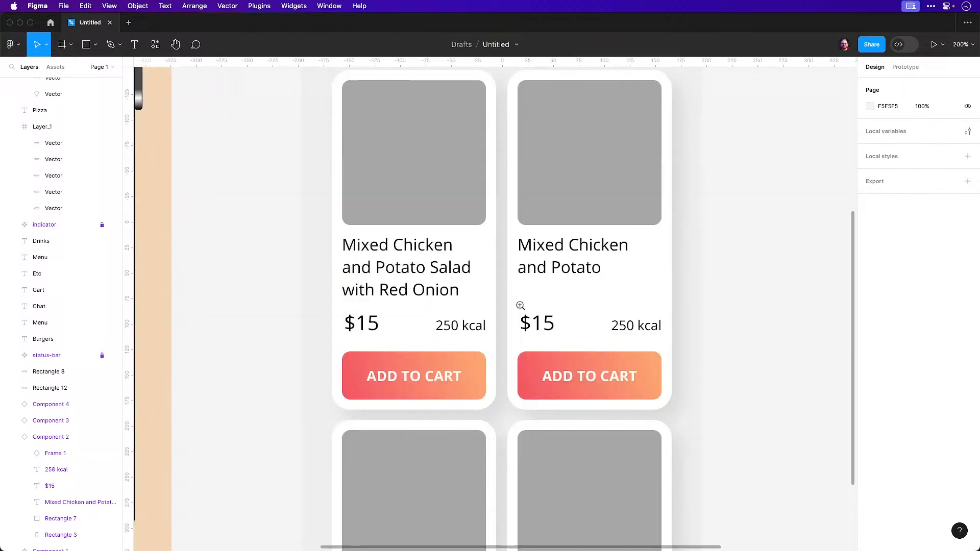
Set the fill of the main product card's background rectangle to F7F7F7
click(493, 246)
click(869, 333)
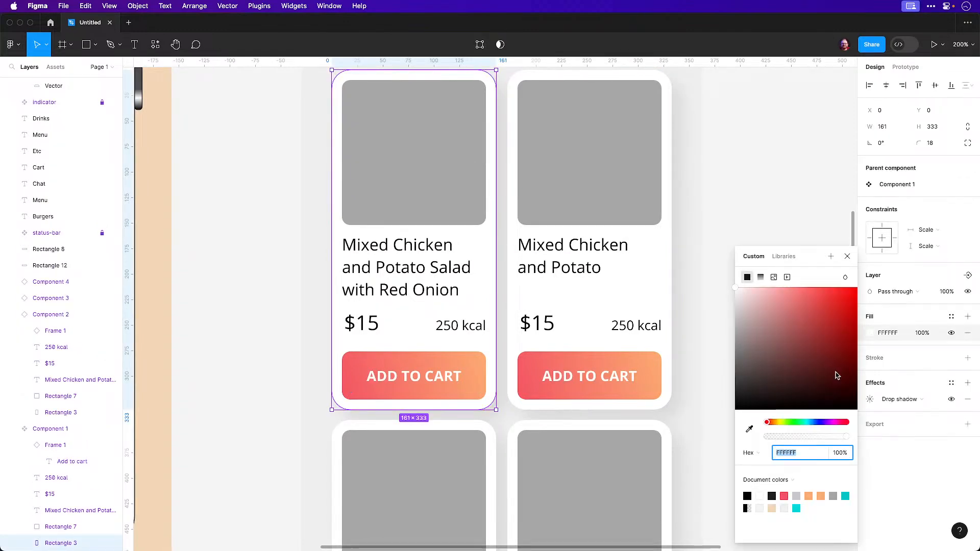
text(f7f7f7)
key(Return)
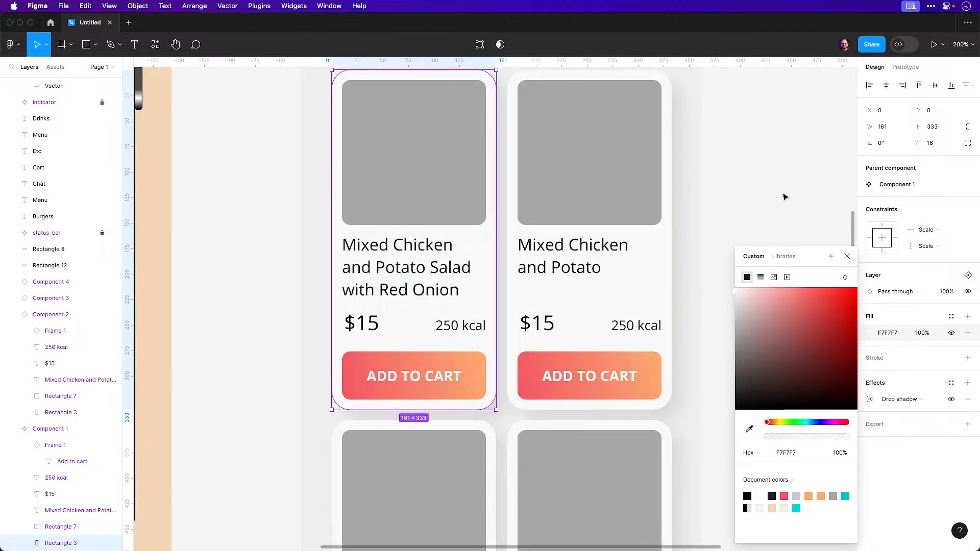
click(689, 209)
scroll(684, 265, up, 3)
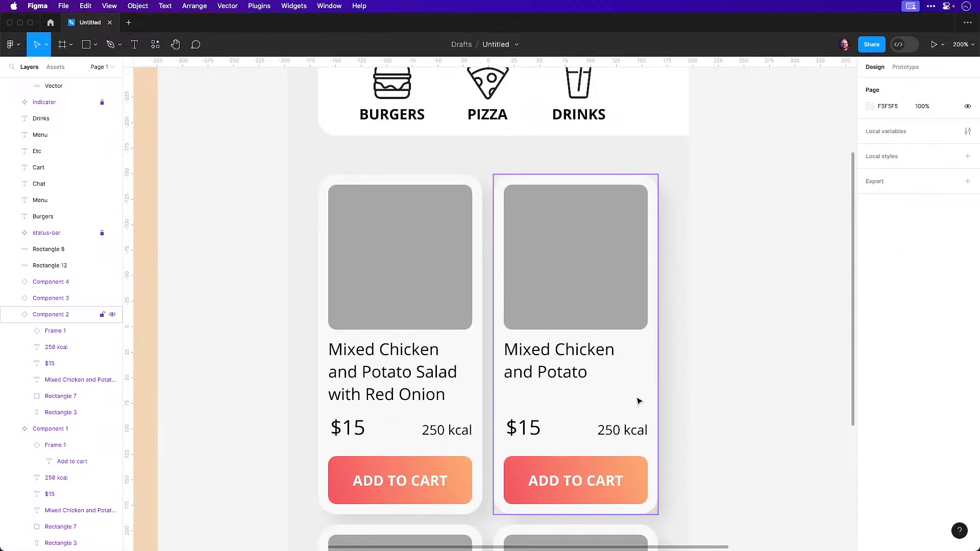
Undo and redo the card background's fill change to compare both versions, keeping F7F7F7
key(super+z)
key(super+shift+z)
key(super+z)
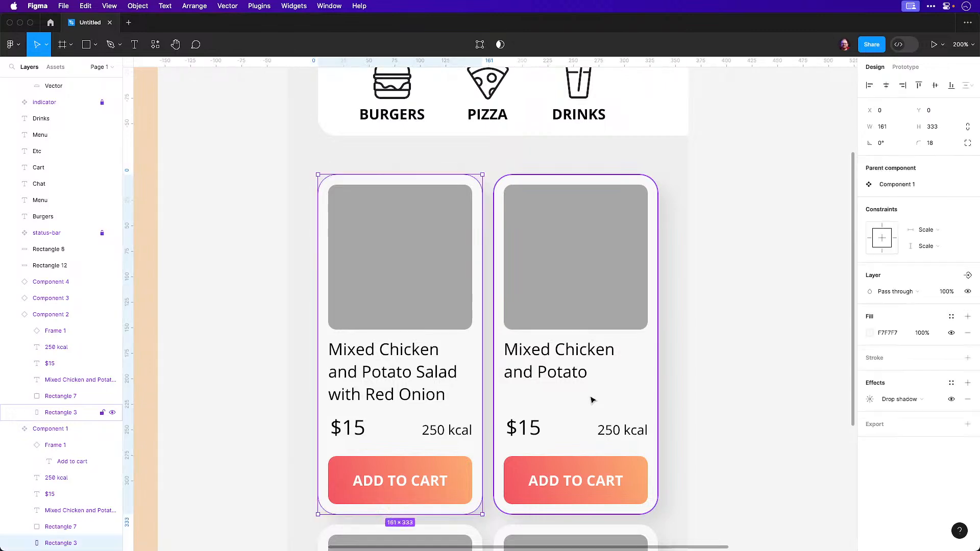
key(super+z)
key(super+shift+z)
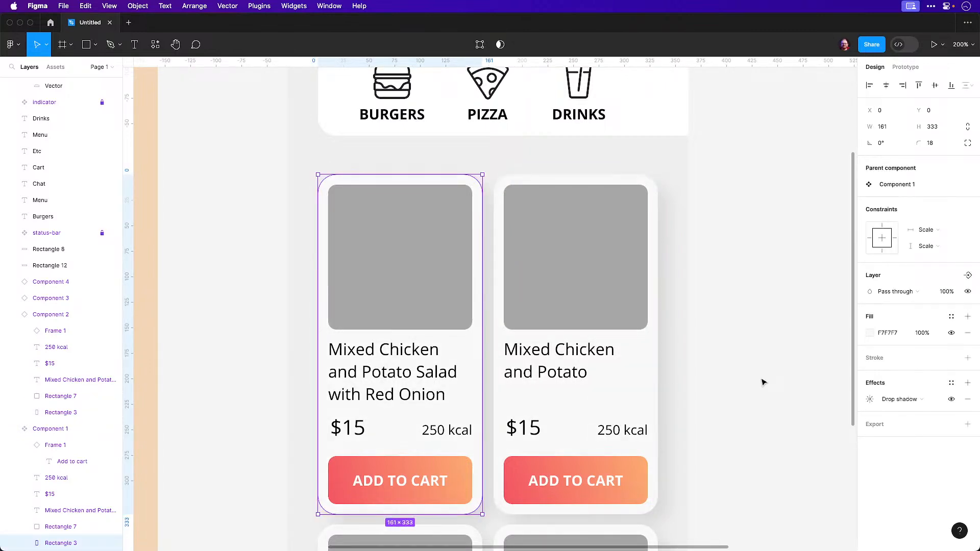
Examine the whole redesigned phone screen, from the navigation bar up to the header, alongside the original design
key(Escape)
key(minus)
key(minus)
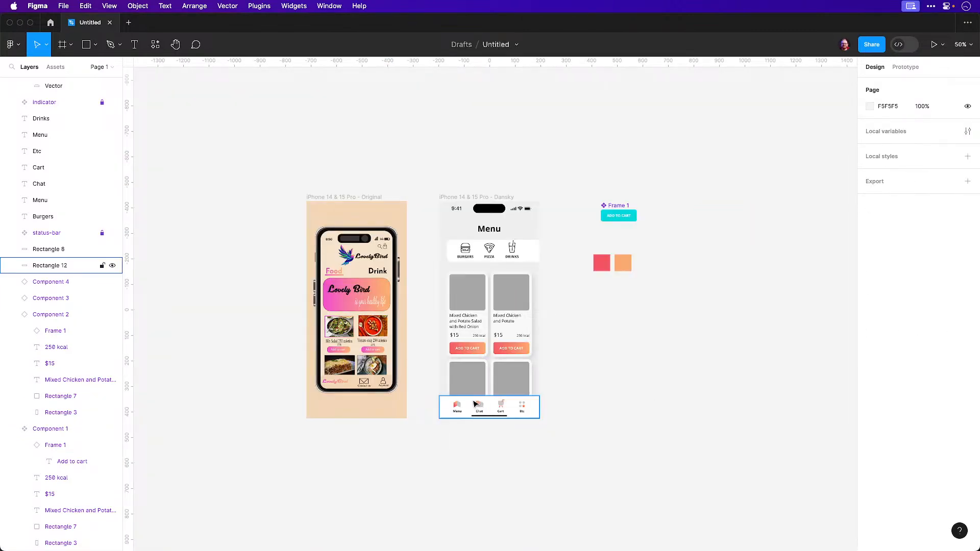
scroll(474, 404, up, 5)
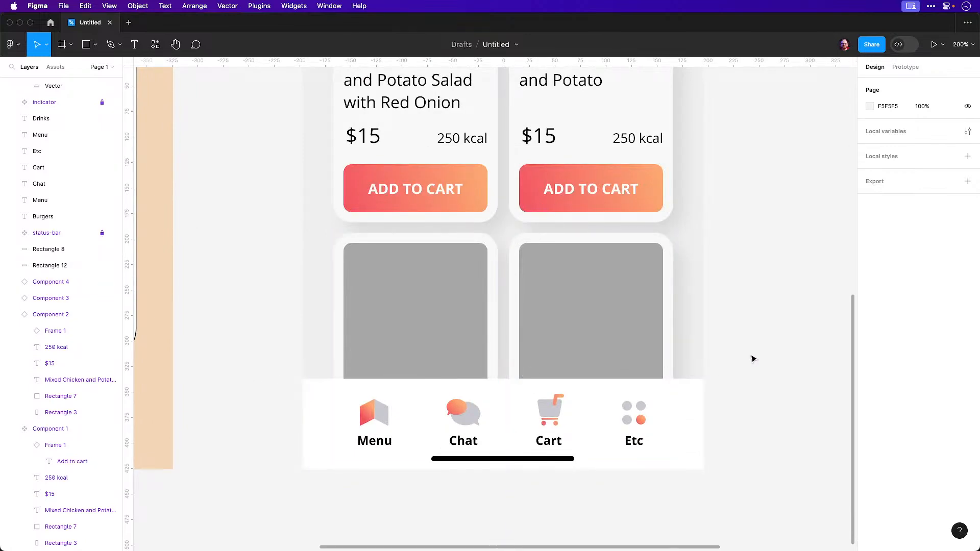
key(minus)
scroll(678, 412, up, 4)
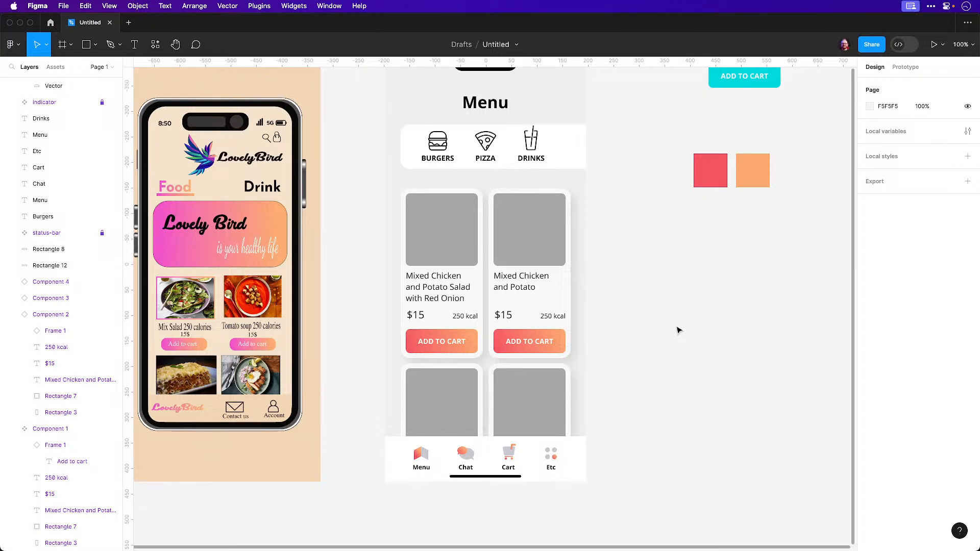
drag(666, 321, 665, 343)
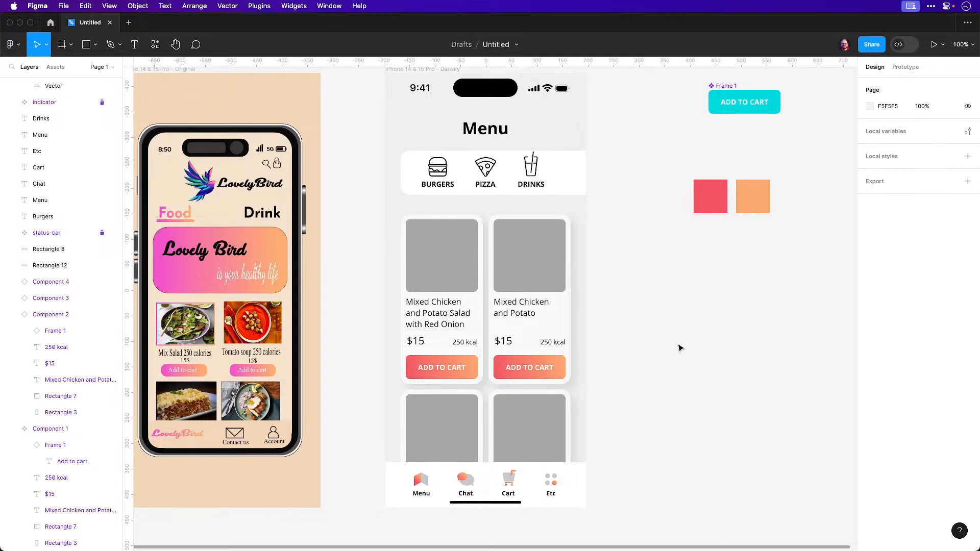
drag(654, 326, 657, 352)
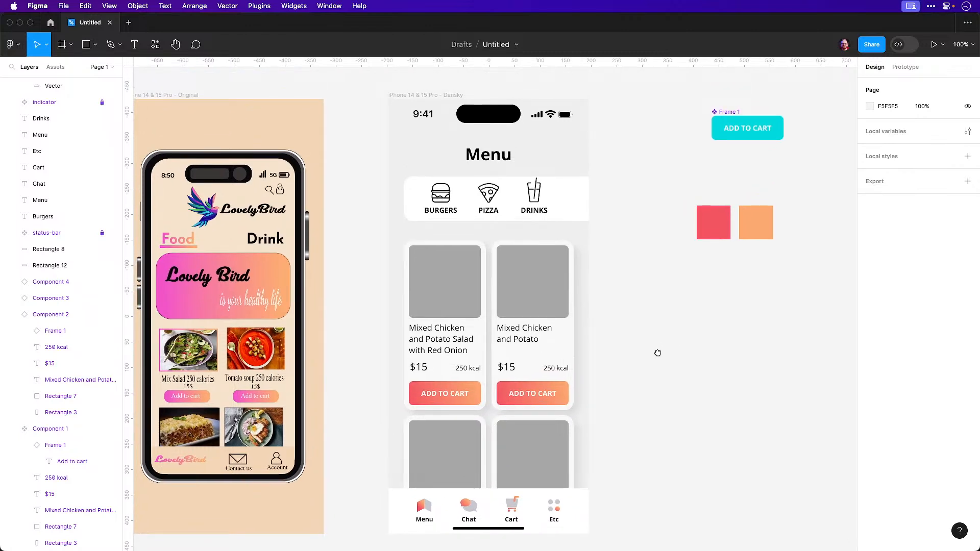
Try widening the white rectangle behind the category icons to 419 px, past the phone frame's edge
click(582, 201)
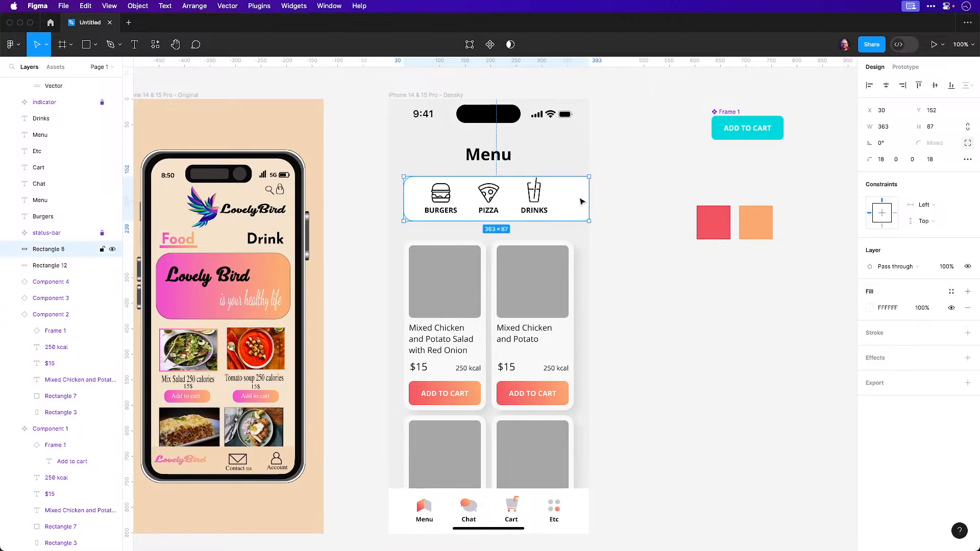
drag(404, 202, 376, 203)
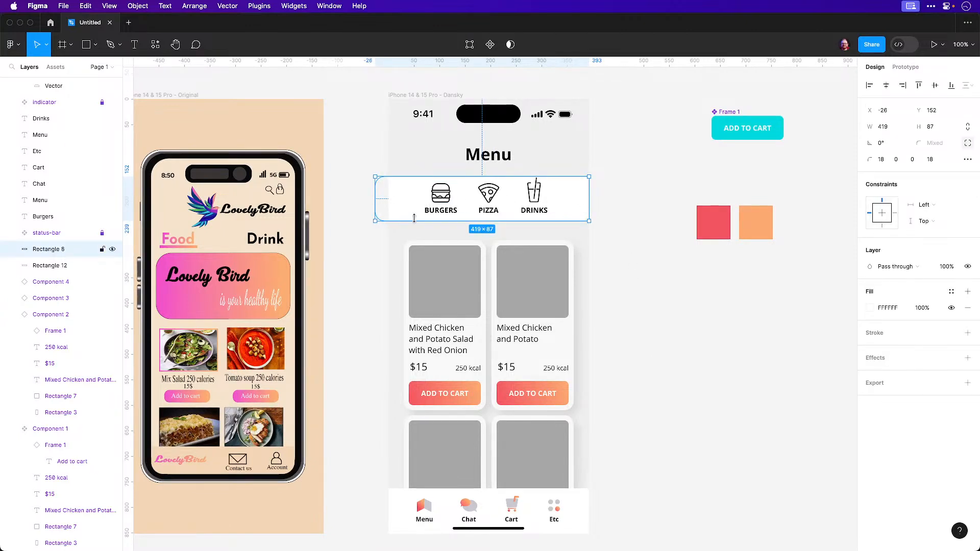
click(648, 329)
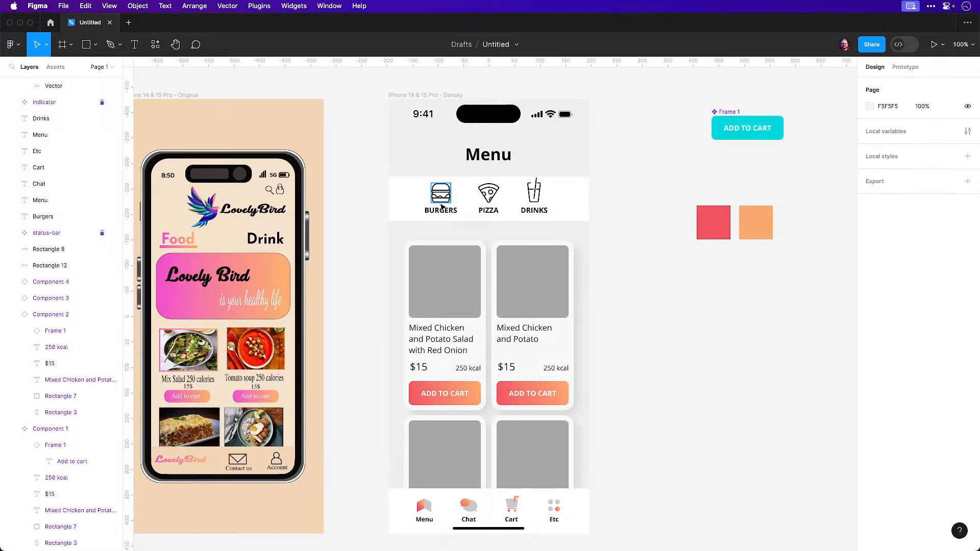
key(super+z)
key(super+z)
click(648, 267)
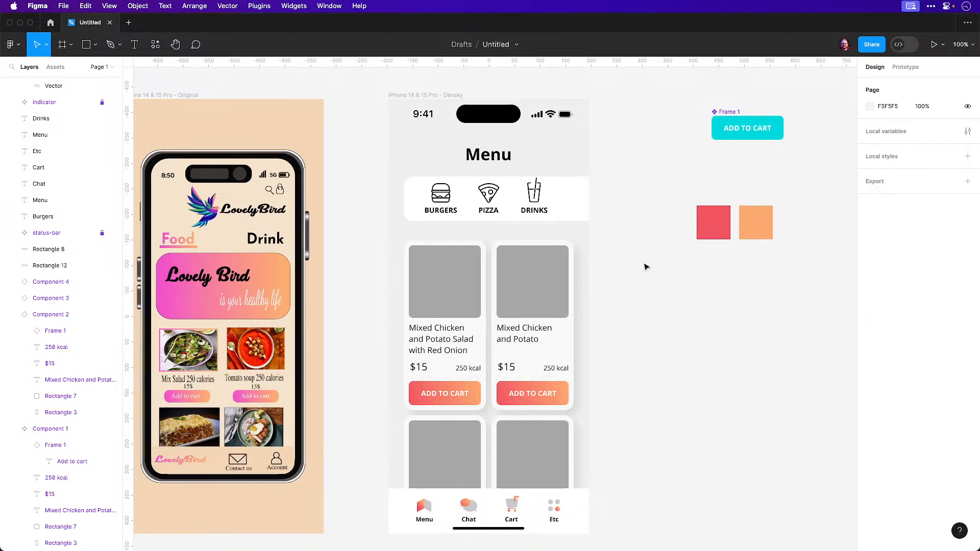
Try removing the white rectangle behind the Burgers, Pizza and Drinks icons
click(414, 199)
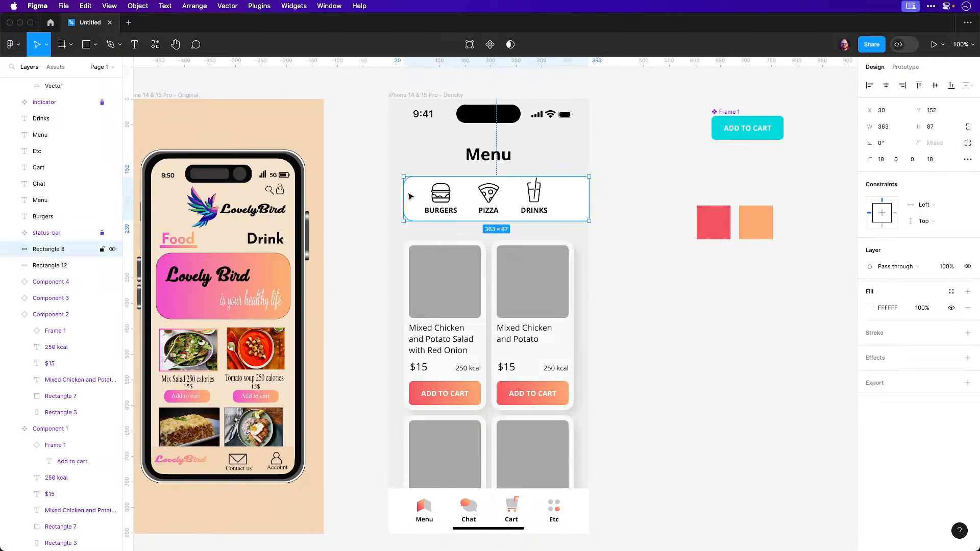
key(Delete)
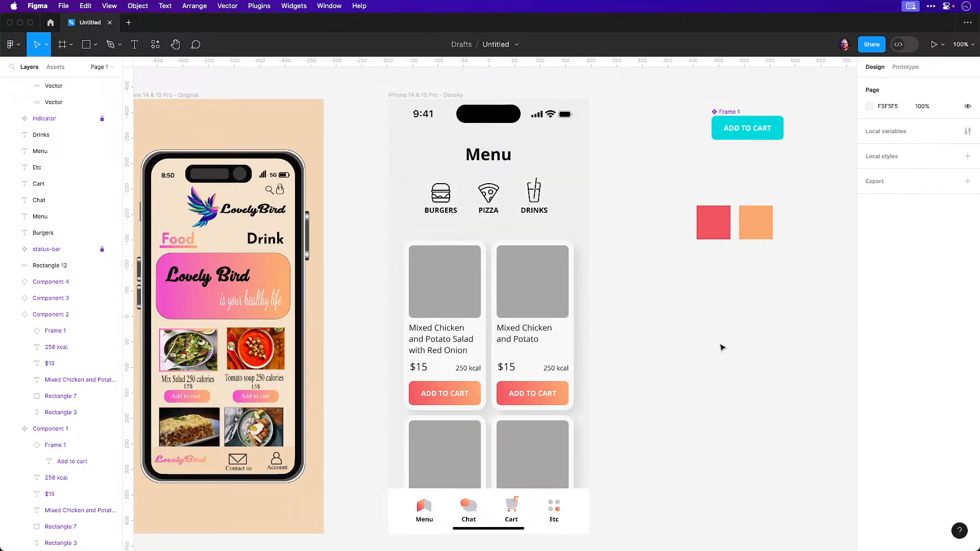
key(super+z)
click(697, 339)
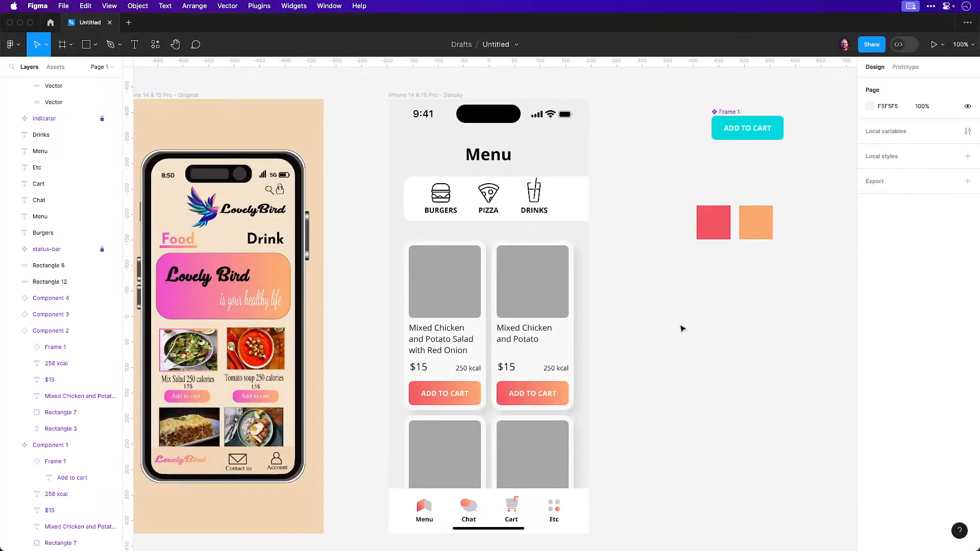
scroll(663, 356, left, 4)
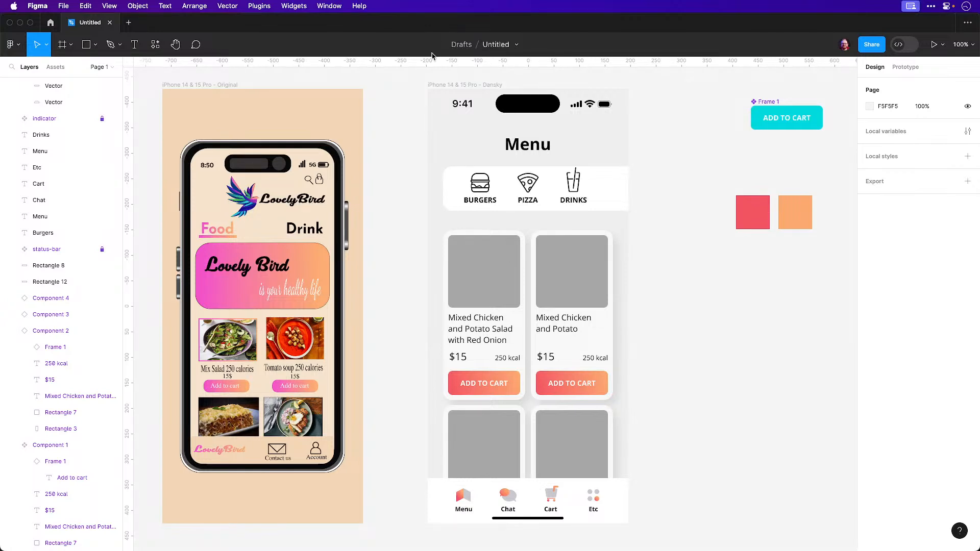
Sample the original design's peach background, F2D6B6, for the redesigned frame's fill and lighten it to F1EBE3
click(443, 87)
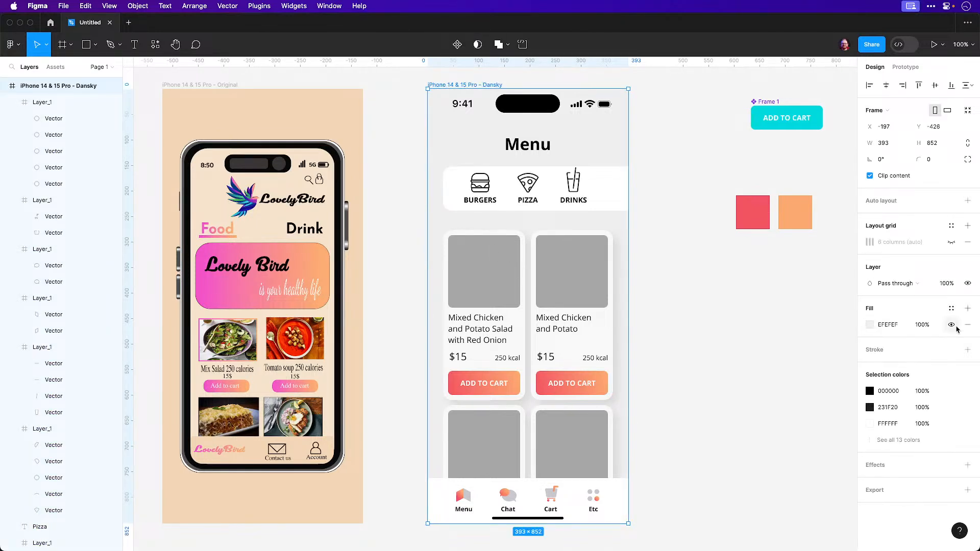
click(870, 325)
click(749, 429)
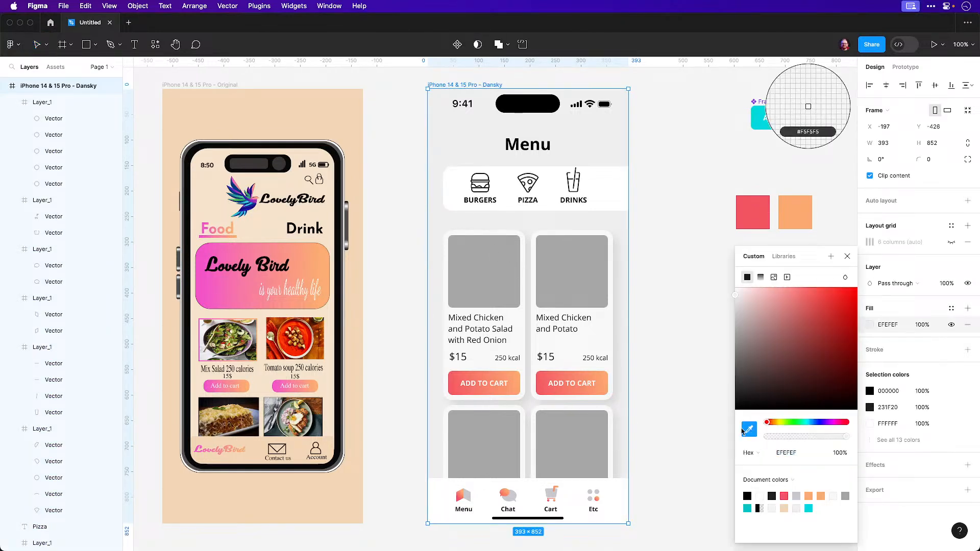
click(330, 491)
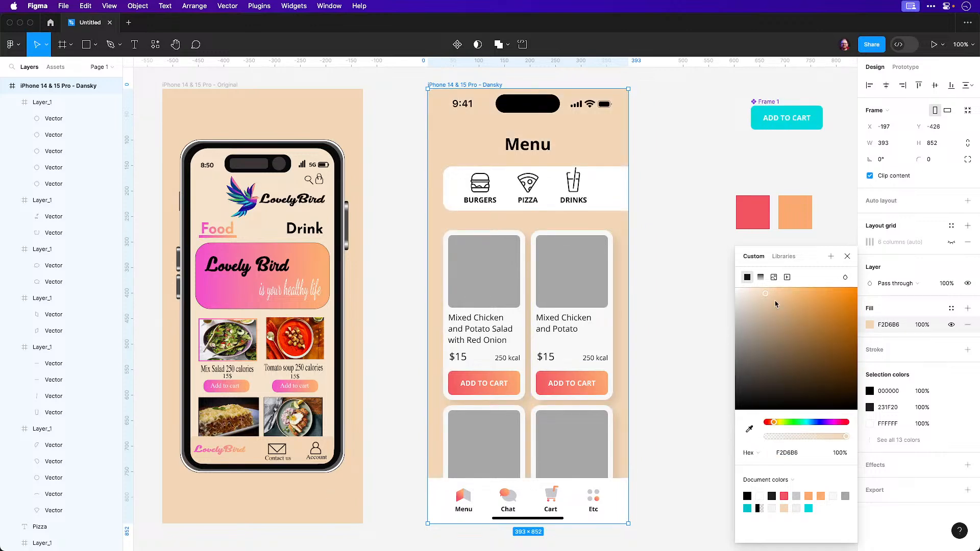
click(751, 290)
drag(750, 291, 742, 300)
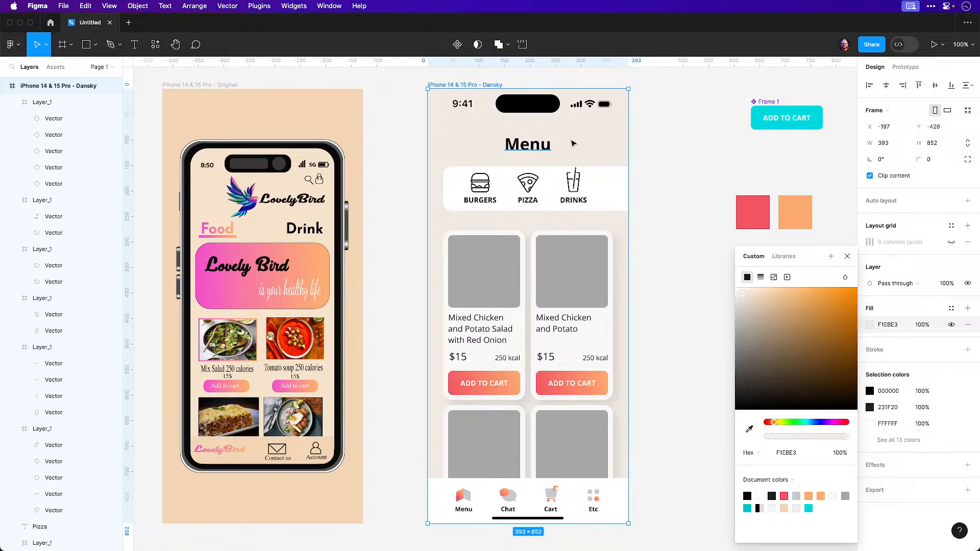
click(690, 177)
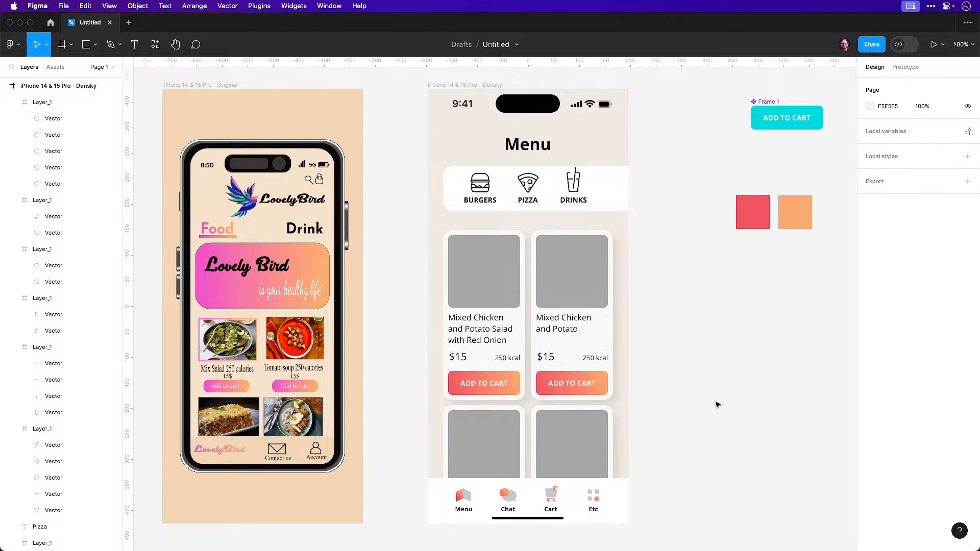
Copy the linear gradient fill from the first product card's Add to Cart button
click(455, 85)
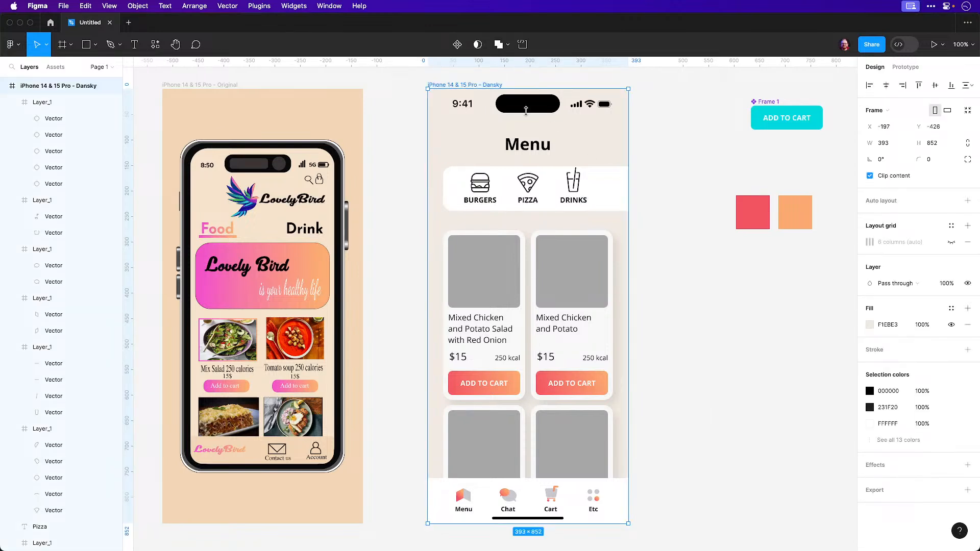
click(727, 396)
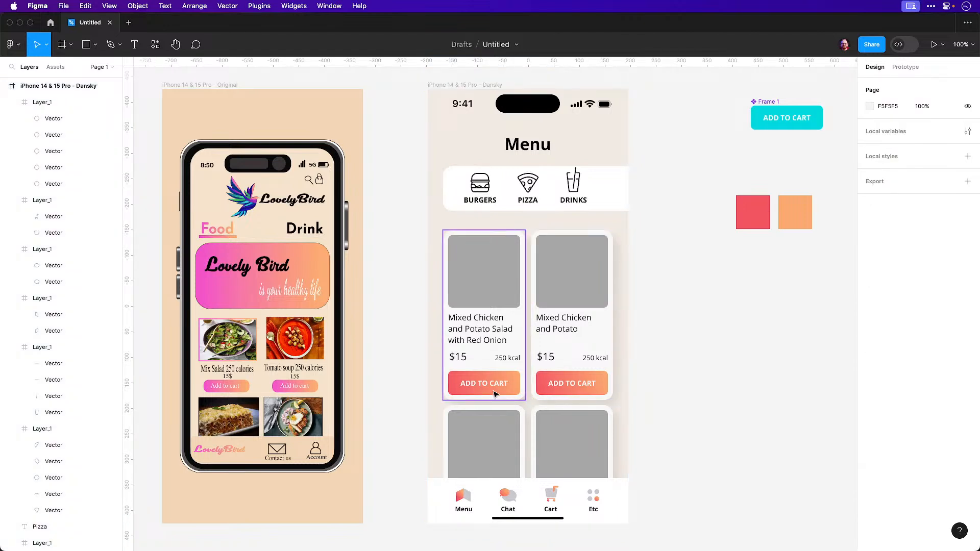
double_click(485, 393)
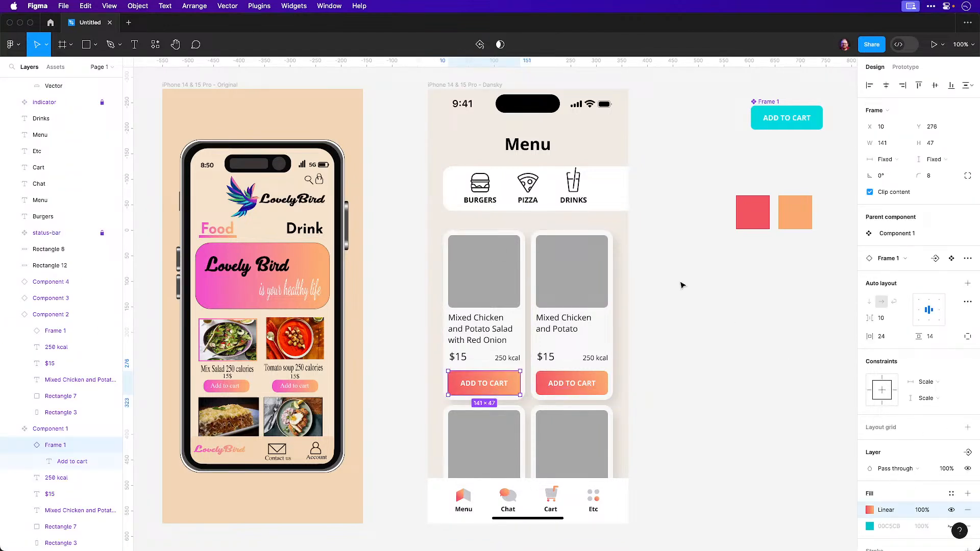
Try the copied gradient as the redesigned frame's background, with its F1EBE3 fill hidden
click(442, 84)
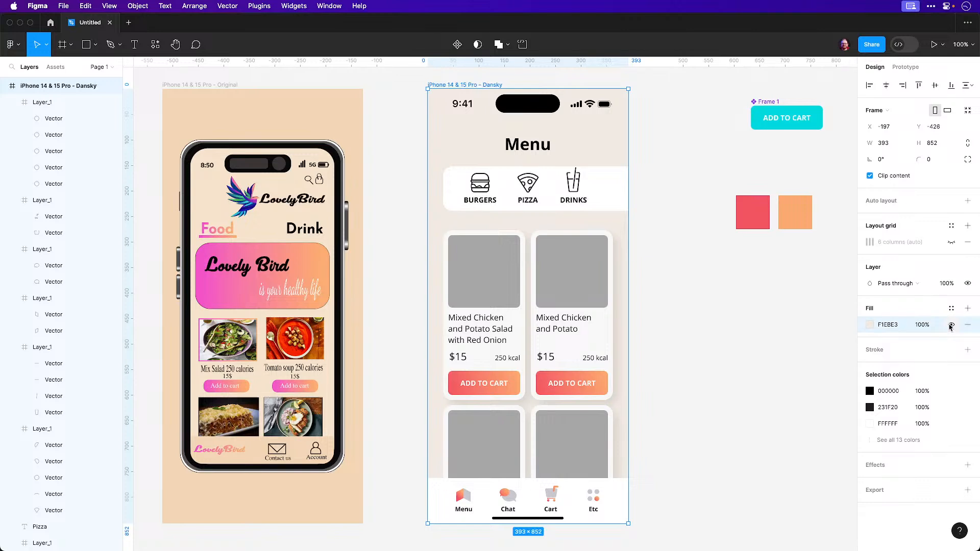
key(super+v)
click(952, 342)
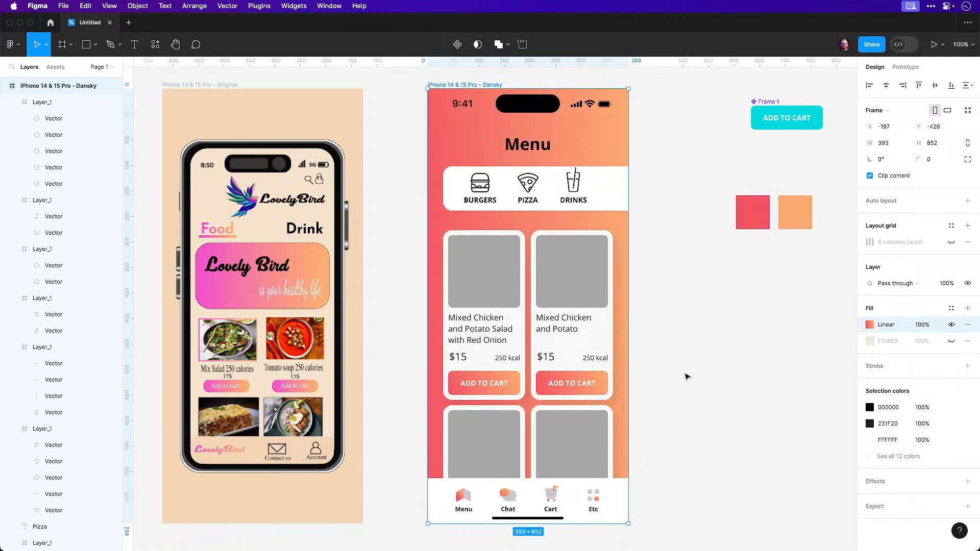
click(720, 367)
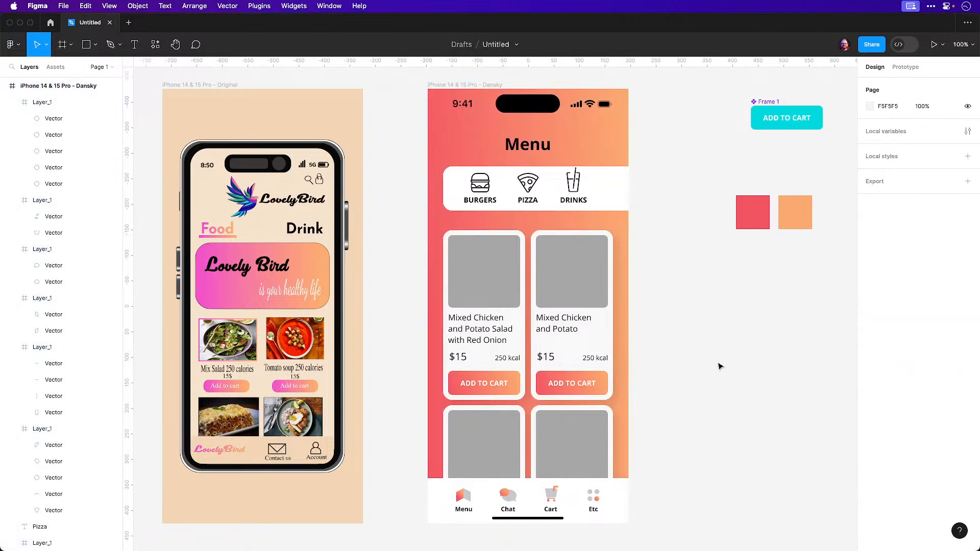
click(624, 491)
key(super+z)
Add the copied linear gradient as a fill on the navigation bar's background rectangle
click(623, 491)
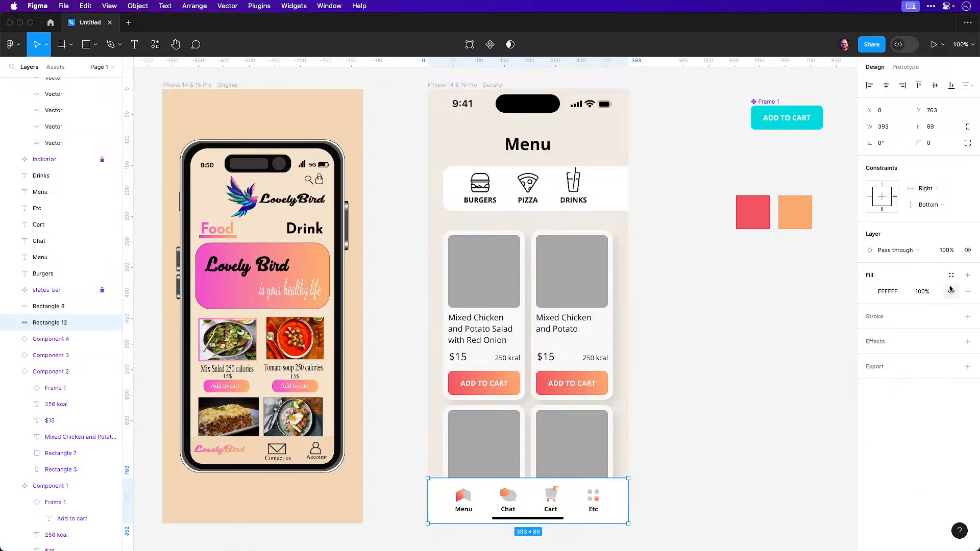
key(super+v)
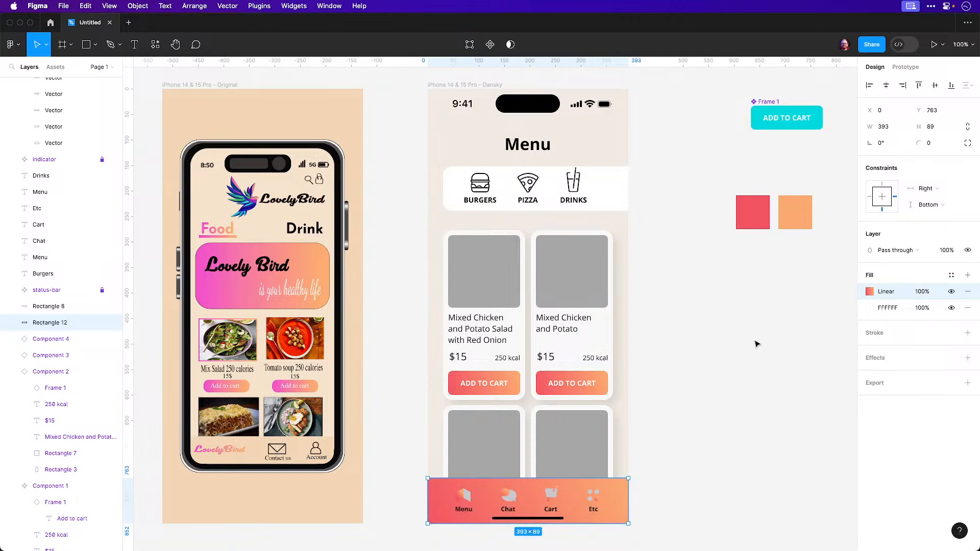
click(757, 344)
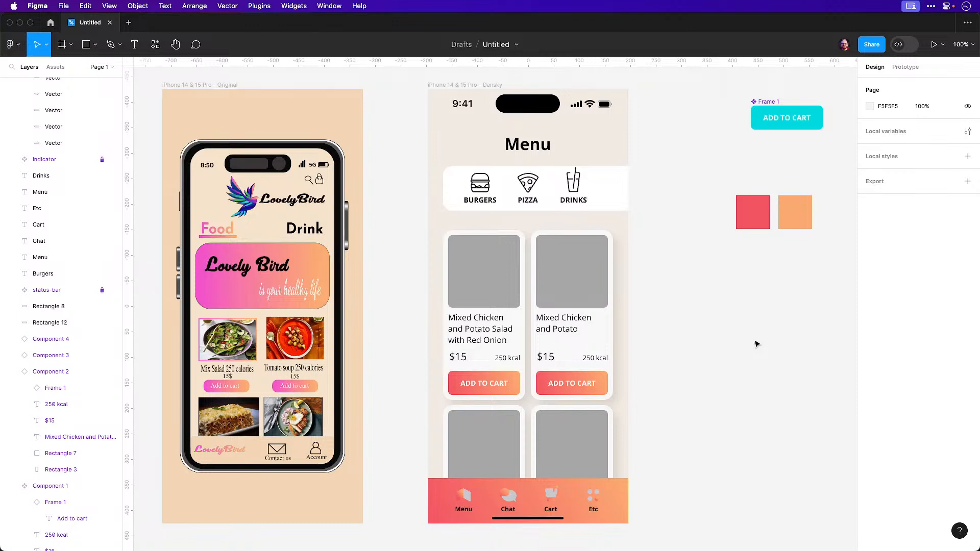
key(super+z)
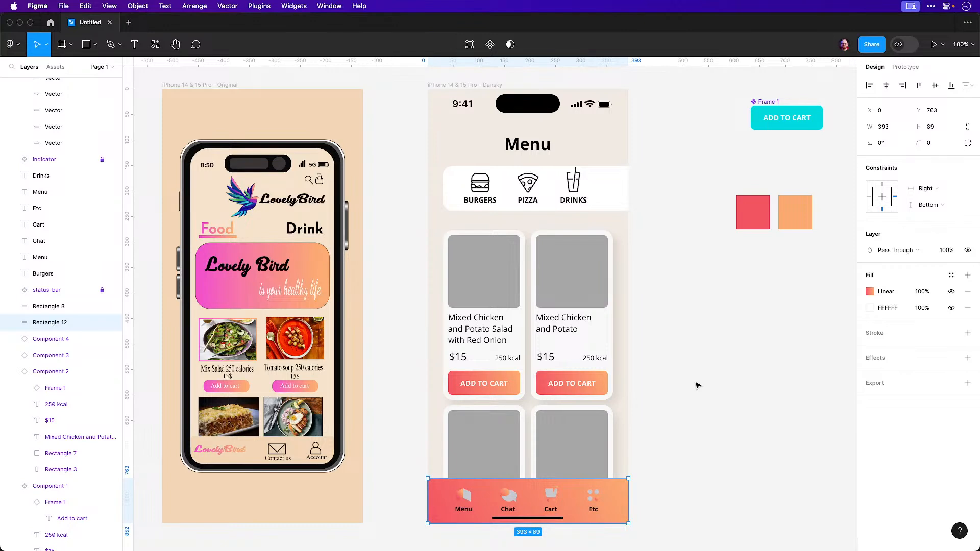
Set the redesigned phone frame's background fill to white, FFFFFF
key(Escape)
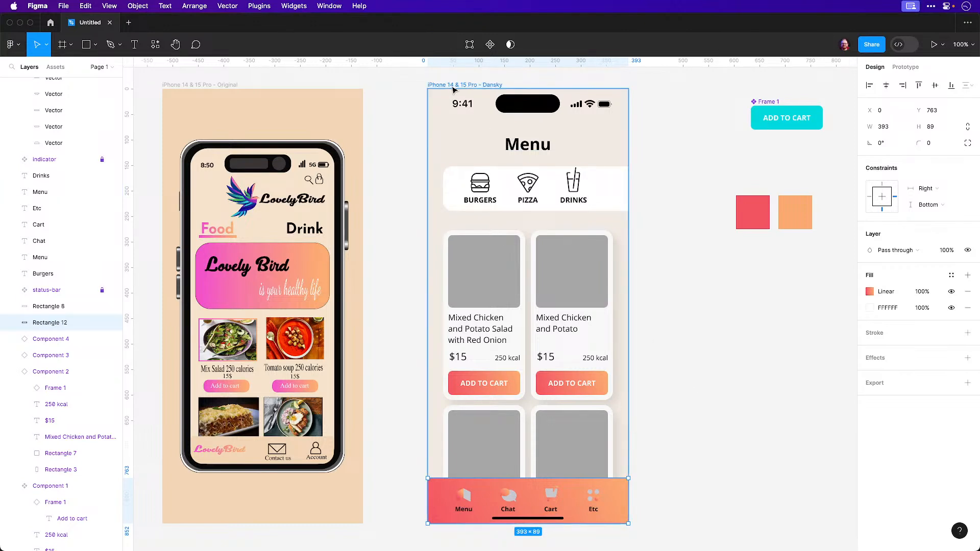
click(867, 325)
text(FFFFFF)
key(Return)
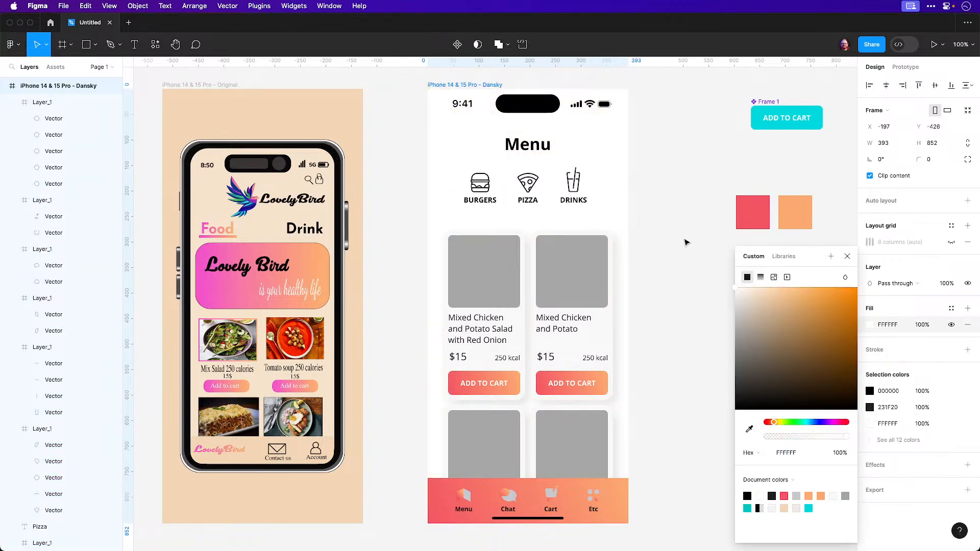
Undo the redesigned phone frame's white background fill, restoring the beige F1EBE3
click(688, 260)
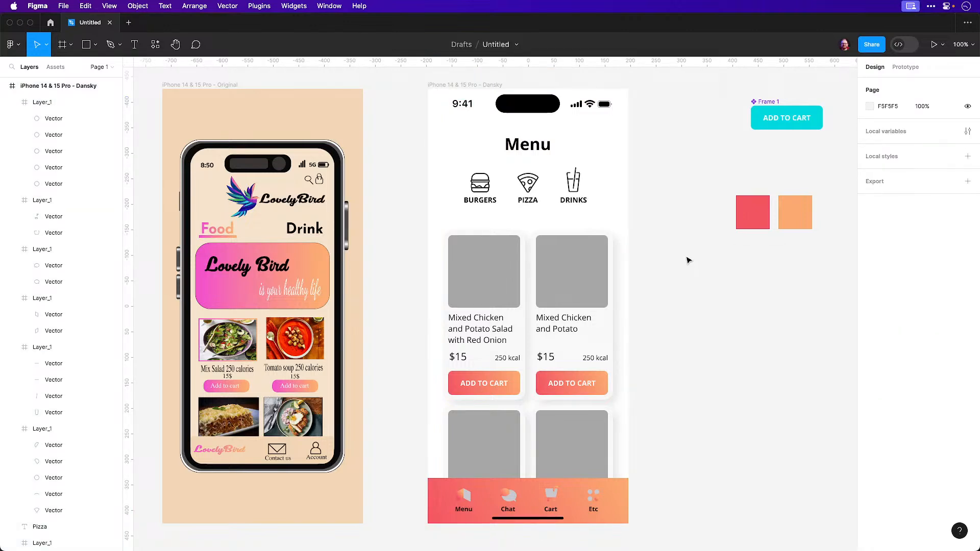
key(super+z)
key(super+z)
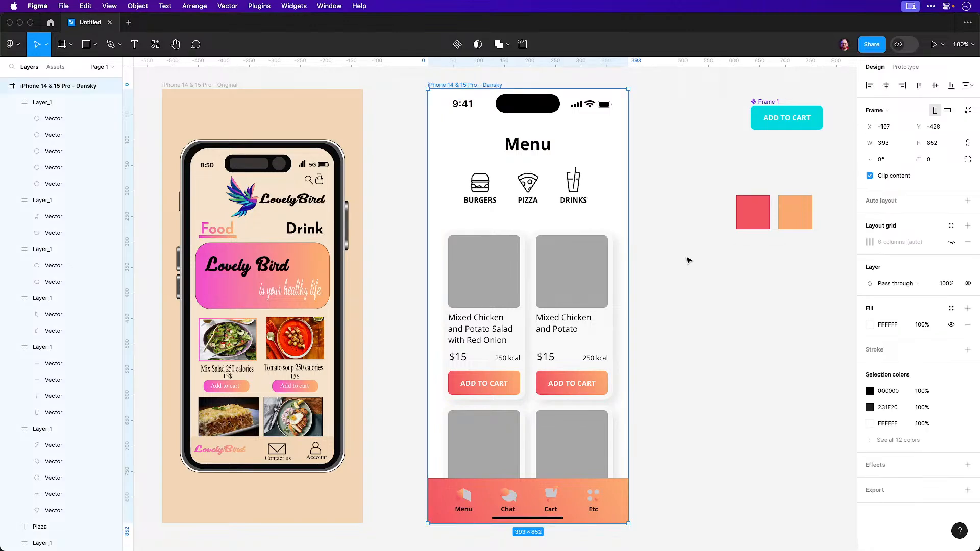
key(super+shift+z)
key(super+z)
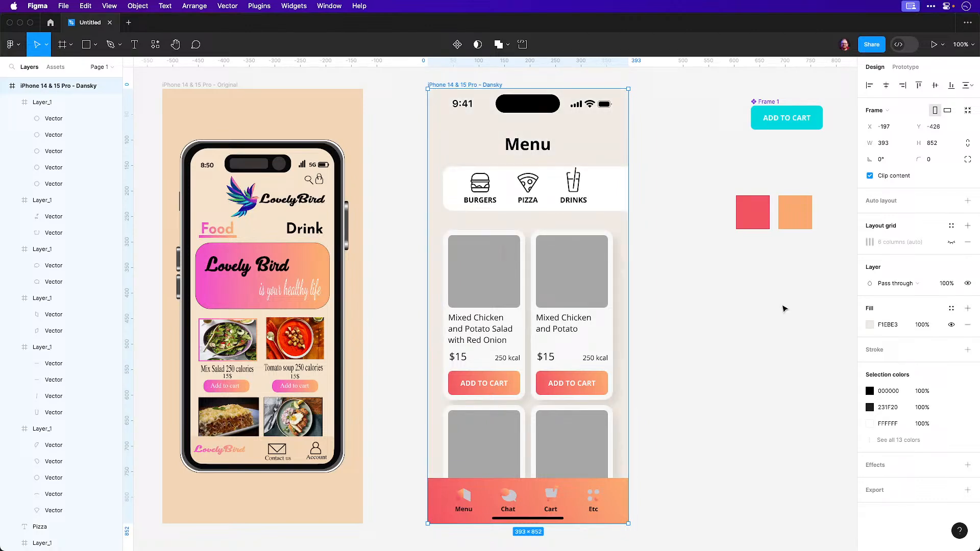
click(869, 391)
drag(765, 337, 704, 374)
key(super+z)
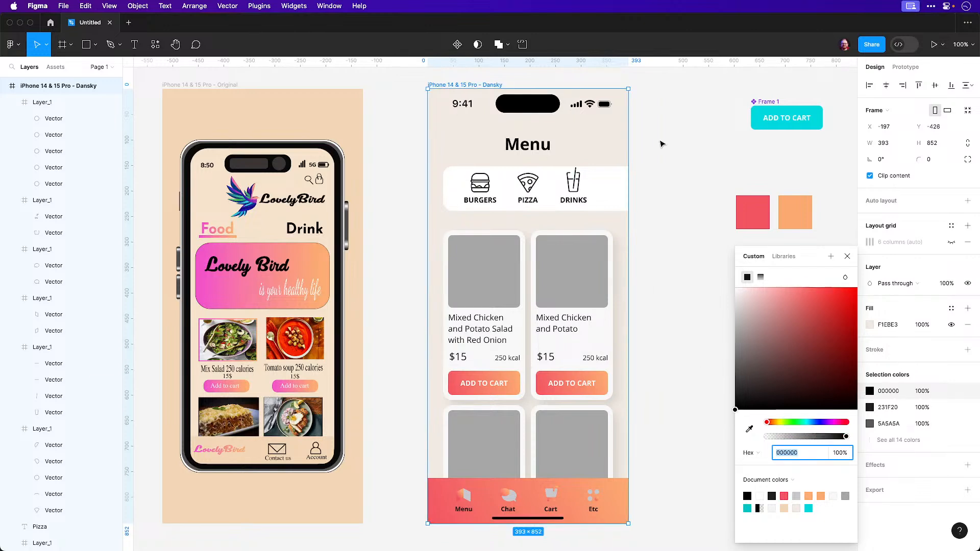
Set the redesigned phone frame's background fill to neutral grey, CCCCCC
click(645, 136)
click(474, 84)
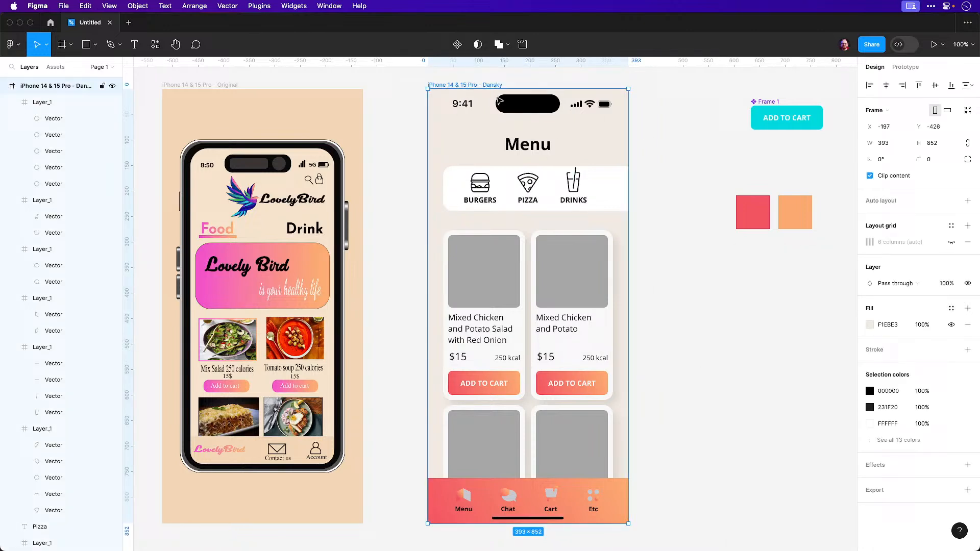
click(869, 325)
drag(768, 320, 684, 320)
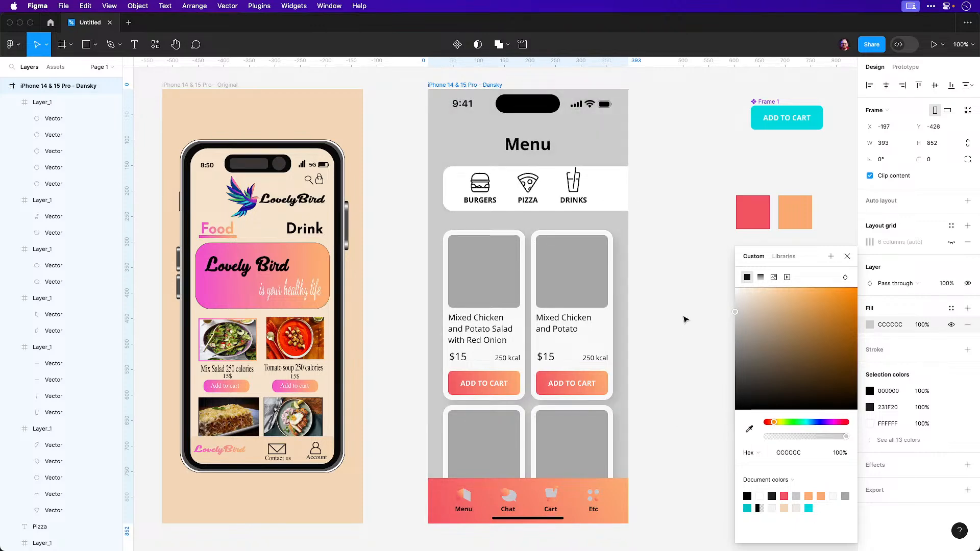
Undo the last background colour changes and set the redesigned phone frame's fill to F7F7F7
click(671, 295)
key(super+z)
key(super+z)
click(684, 297)
click(448, 86)
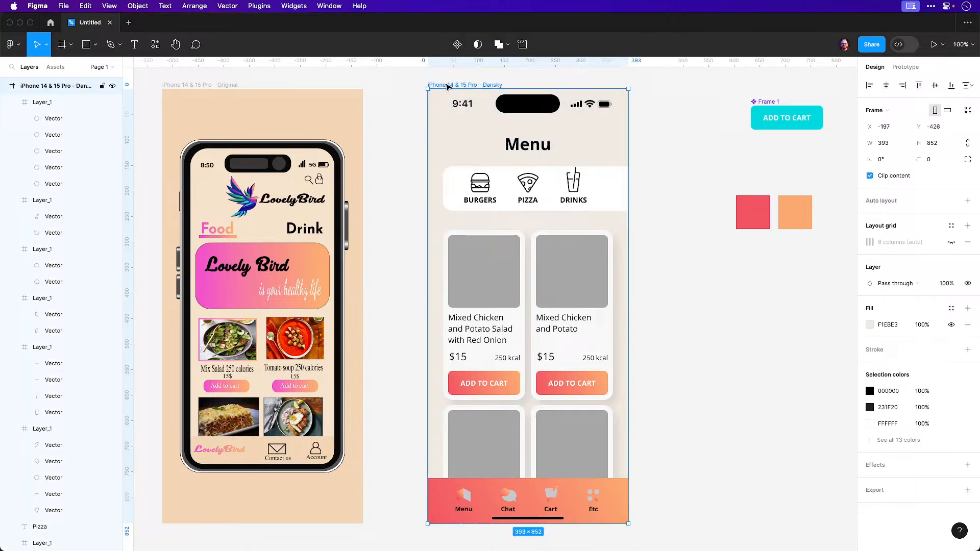
click(879, 329)
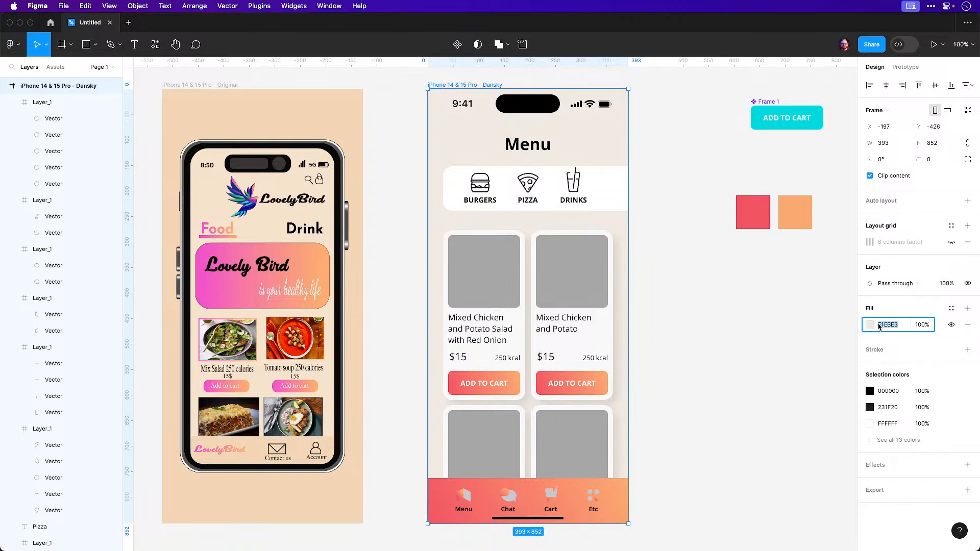
key(Return)
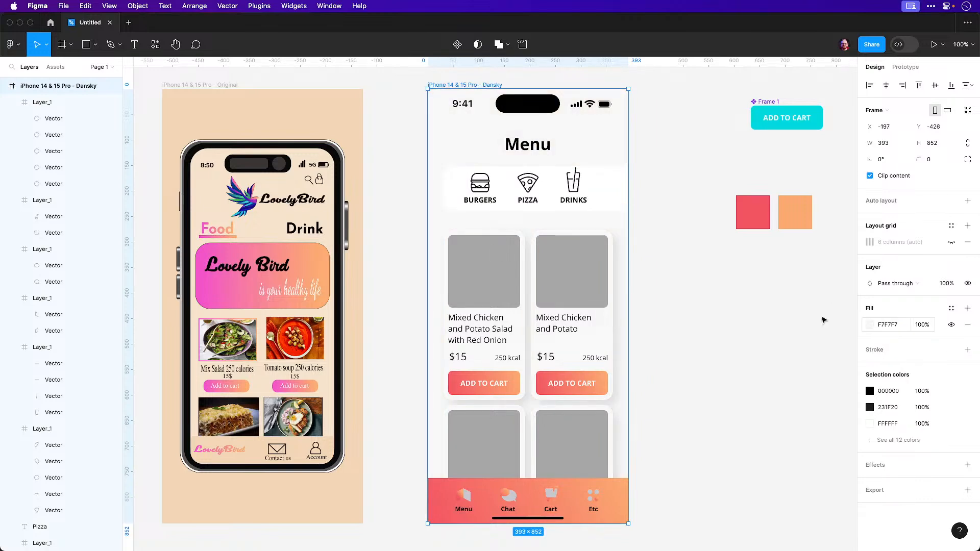
Change the fill of the food card component's background rectangle to white
click(516, 344)
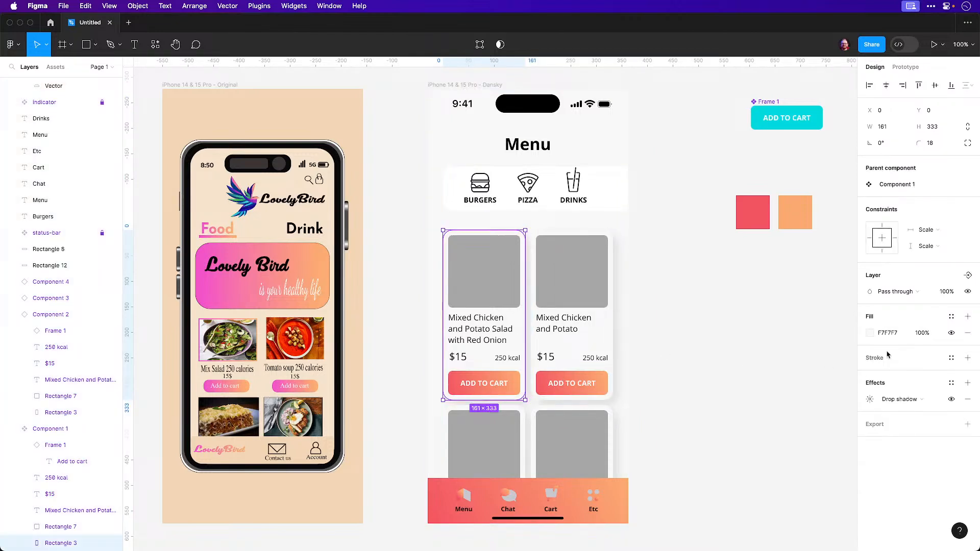
click(870, 332)
click(689, 354)
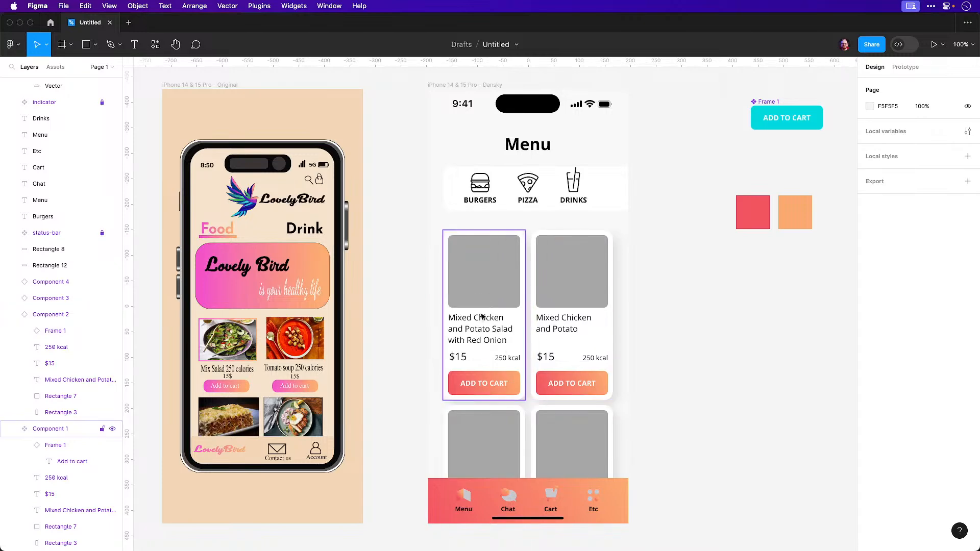
Examine the icons on the mockup's lower navigation bar, and switch to Illustrator to examine the source icon artwork in iPhone.ai
scroll(521, 486, down, 3)
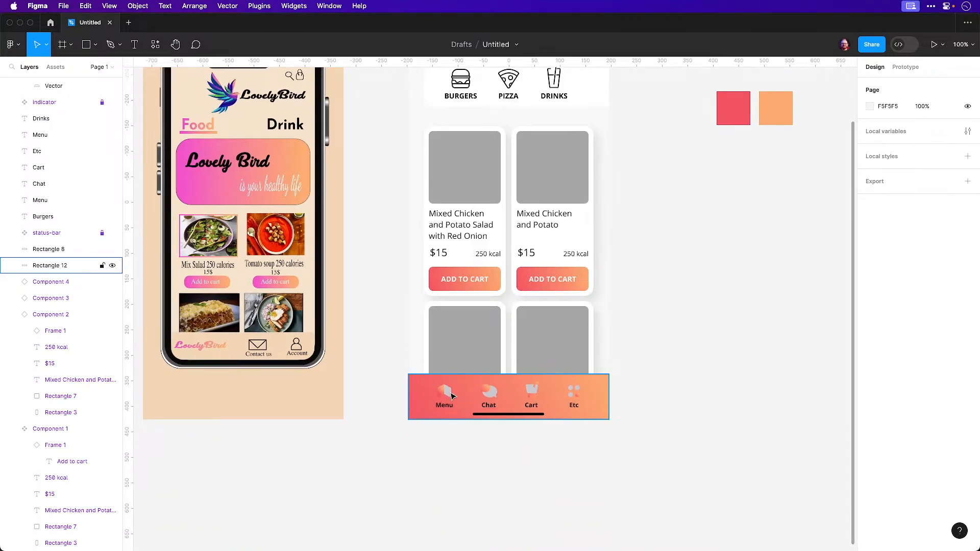
click(461, 391)
click(479, 394)
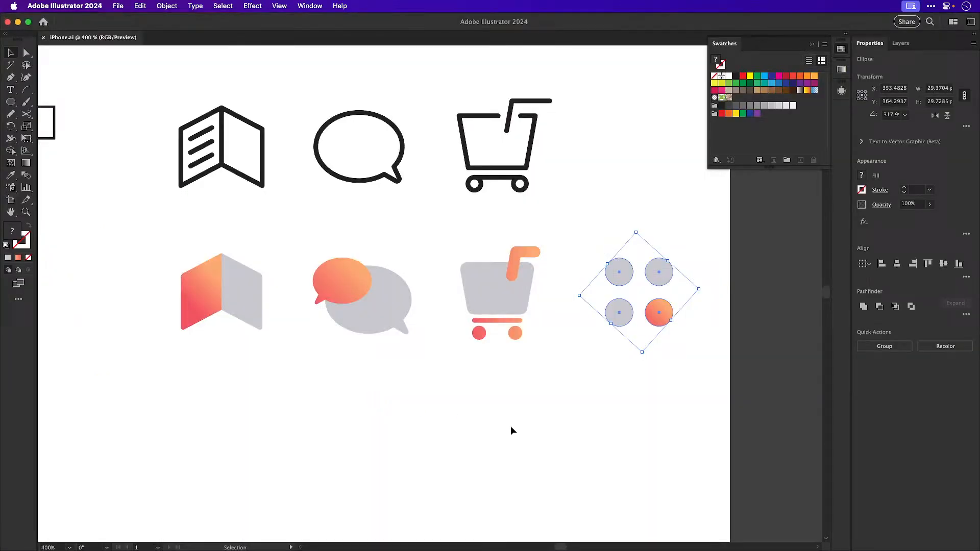
click(360, 398)
scroll(332, 378, left, 2)
scroll(332, 378, up, 1)
click(306, 354)
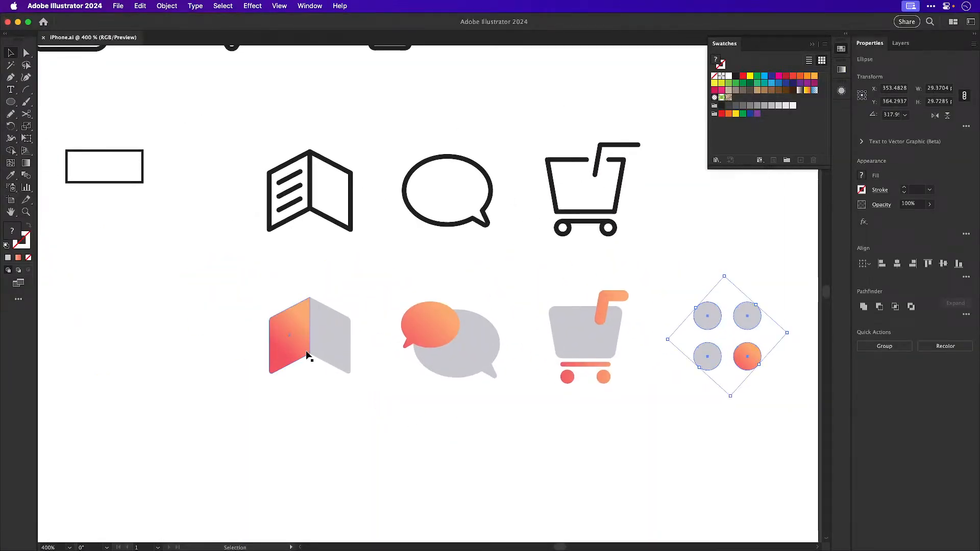
click(317, 354)
scroll(256, 392, right, 3)
scroll(255, 392, down, 1)
Duplicate the row of four two-tone icons directly below the original row and deselect everything
drag(172, 418, 684, 459)
scroll(595, 315, down, 3)
scroll(595, 315, left, 1)
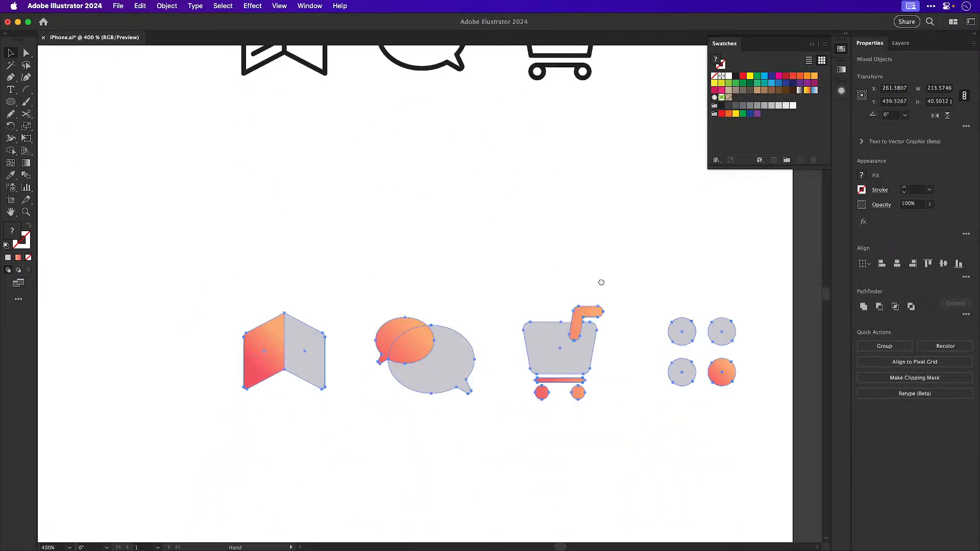
key(super+z)
drag(415, 190, 410, 434)
key(super+shift+a)
Fill both speech bubbles of the duplicated chat icon with white
click(308, 391)
click(267, 406)
drag(237, 353, 322, 459)
drag(445, 479, 428, 418)
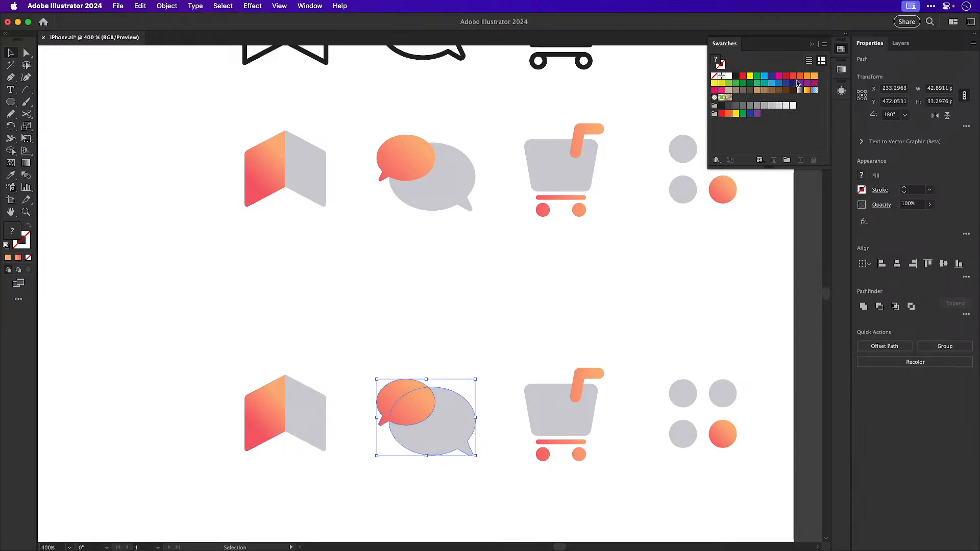
click(728, 76)
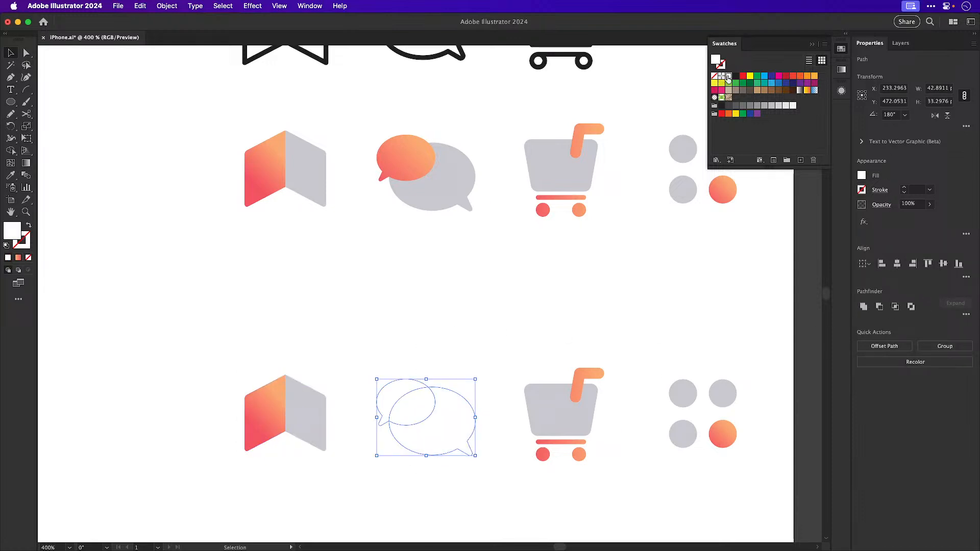
Set the opacity of the larger white speech bubble to 45%
click(450, 419)
click(917, 204)
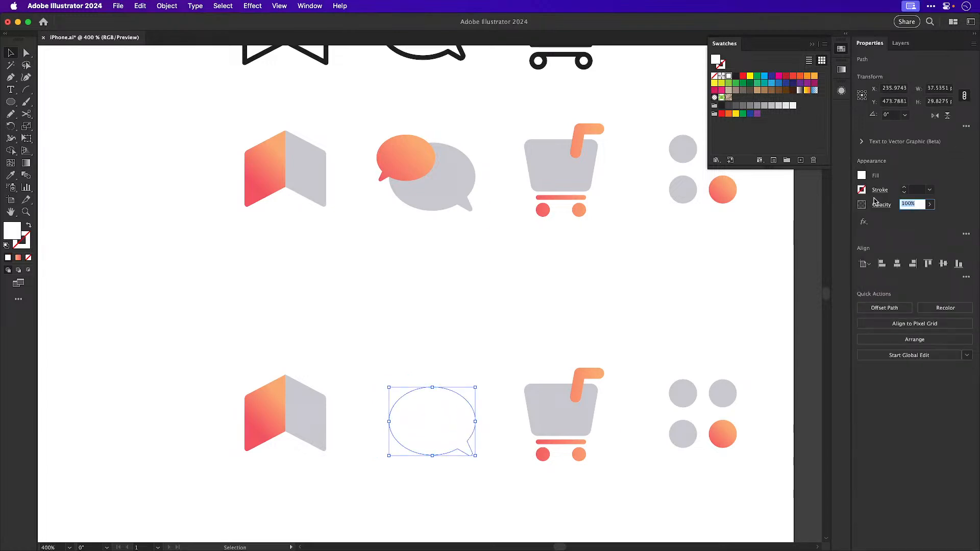
text(3)
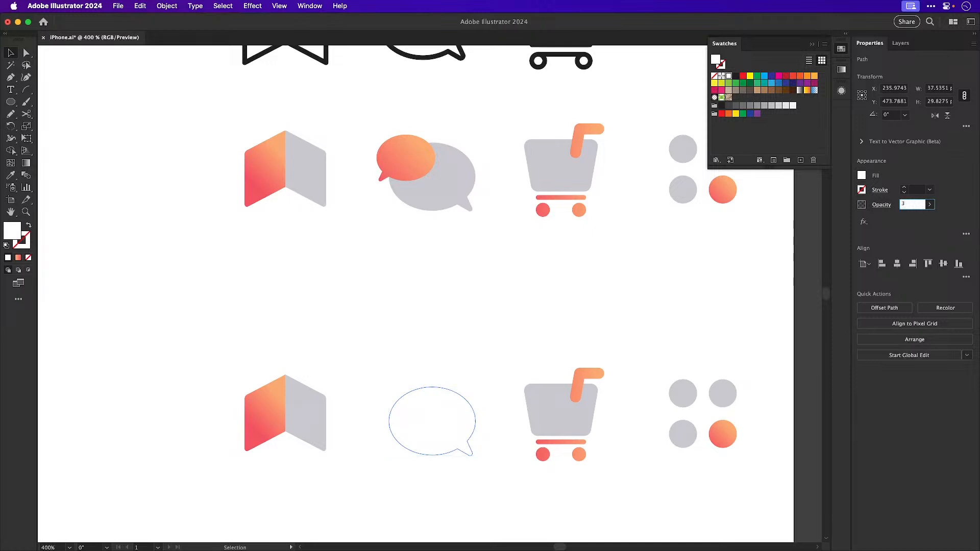
text(5)
key(Return)
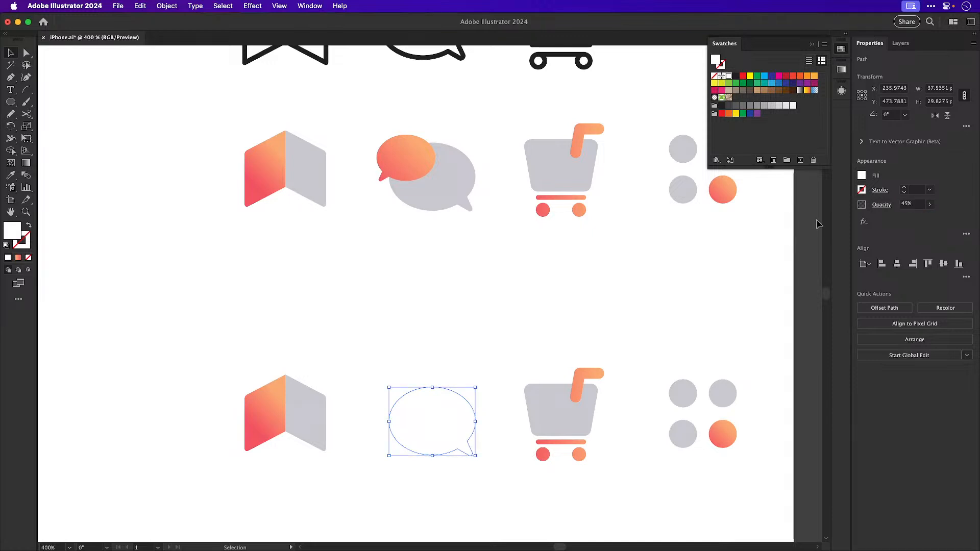
click(619, 307)
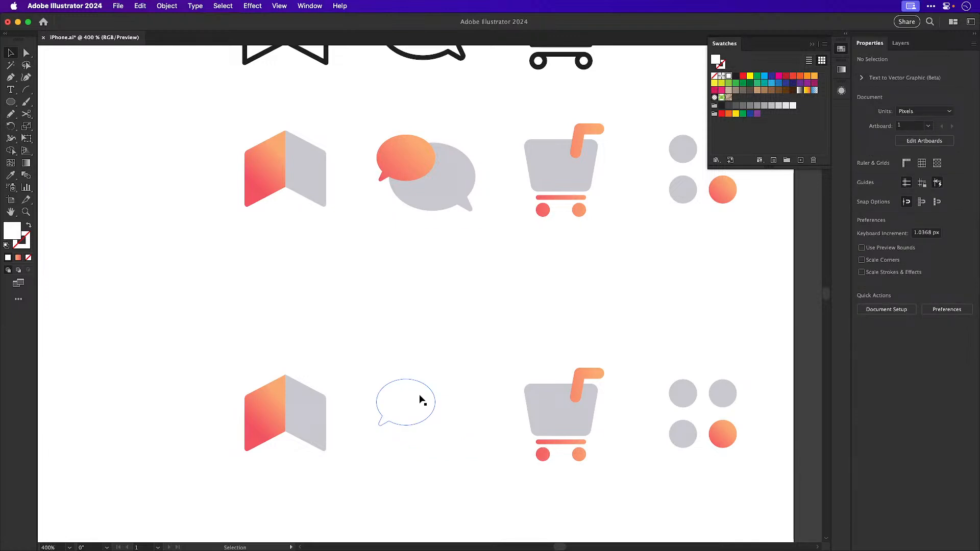
Set the opacity of the smaller white speech bubble to 90%
click(421, 400)
click(917, 205)
text(90)
key(Return)
Copy the white chat icon, switch to Figma, and paste it onto the gradient navigation bar between the Menu and Chat icons
drag(399, 335, 446, 453)
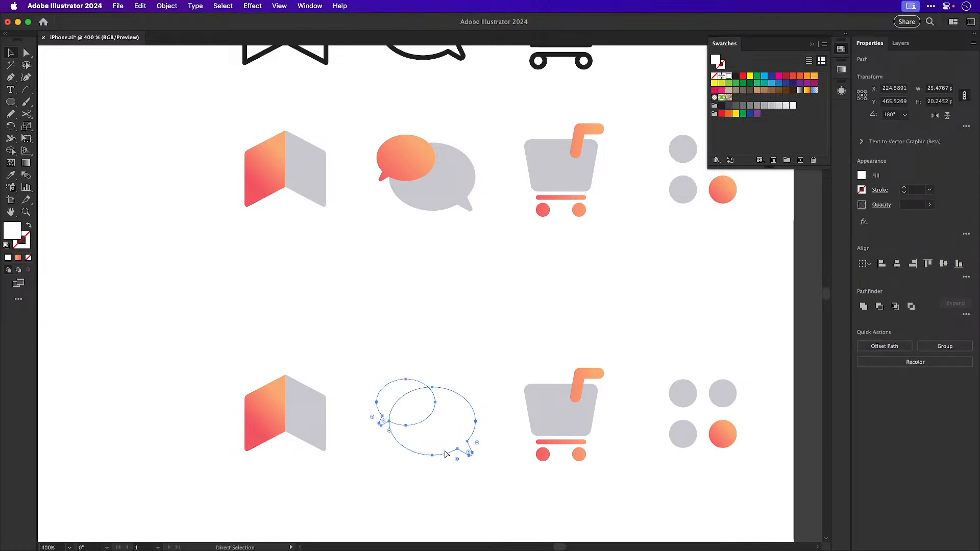
key(super+c)
key(super+Tab)
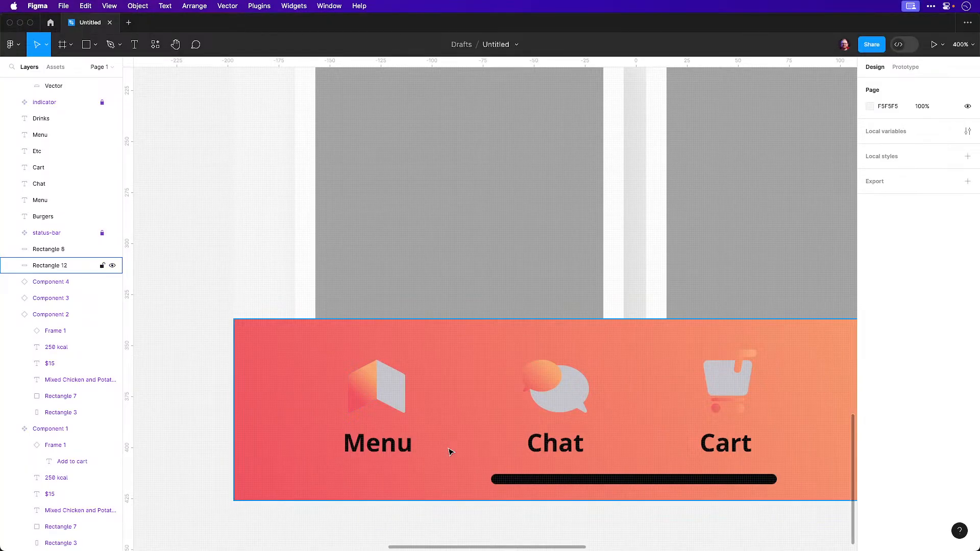
key(super+v)
drag(478, 337, 472, 415)
Switch back to Illustrator and scale down the whole duplicated icon row
key(super+Tab)
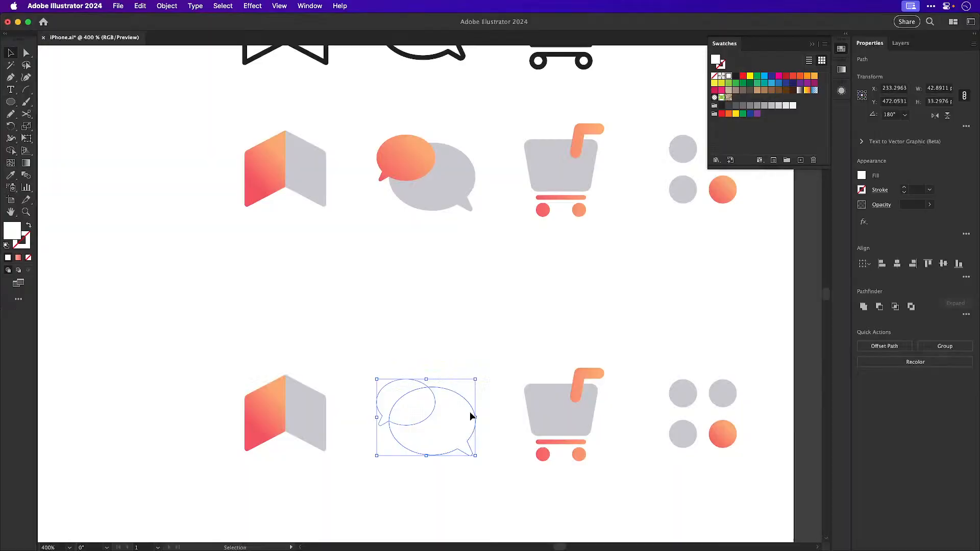
drag(237, 502, 723, 387)
Apply the small bubble's 90% white style to the menu icon's left page and the large bubble's 45% style to its right page
click(321, 417)
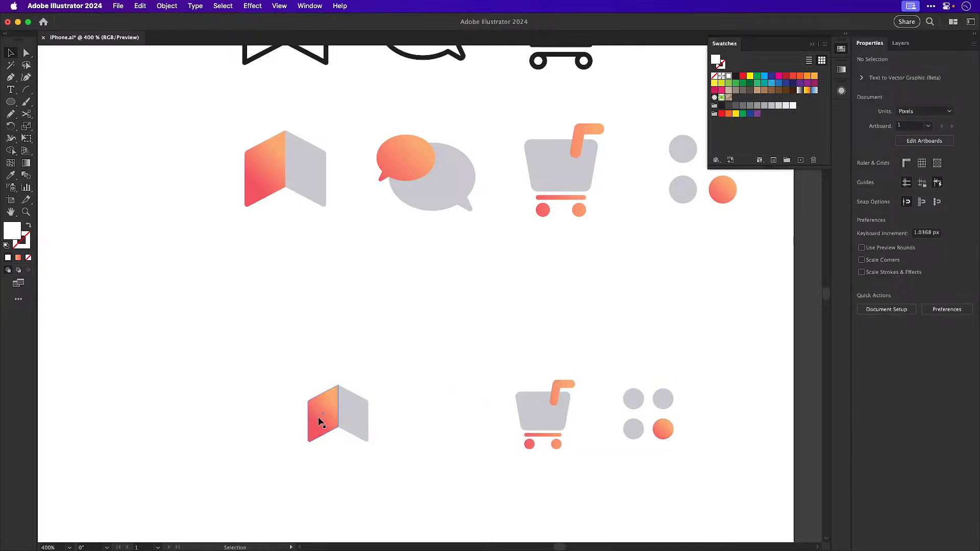
key(i)
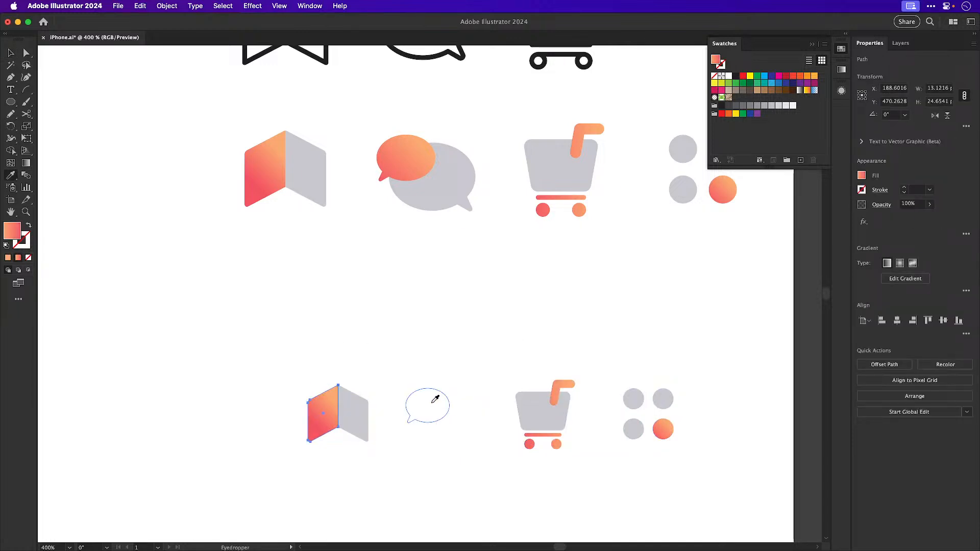
click(435, 399)
key(super+y)
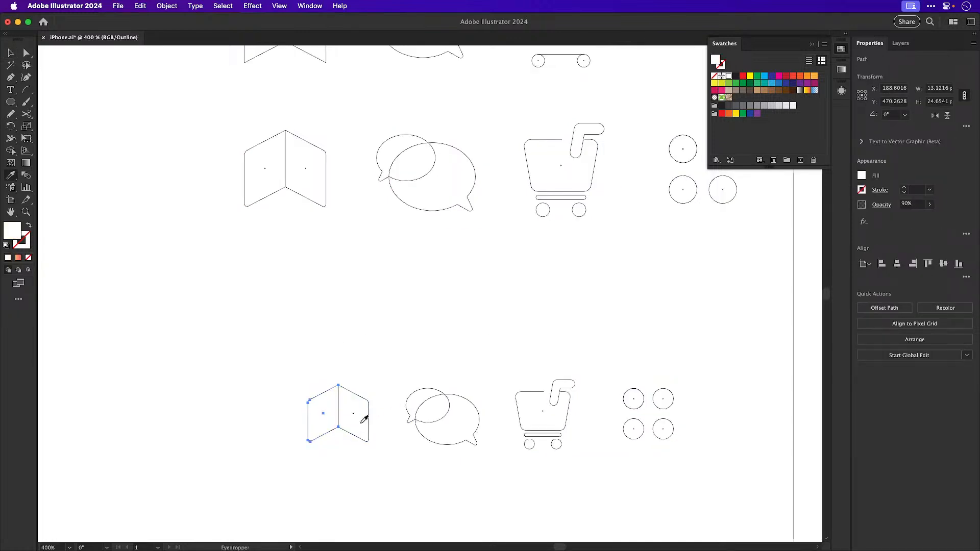
super+click(367, 440)
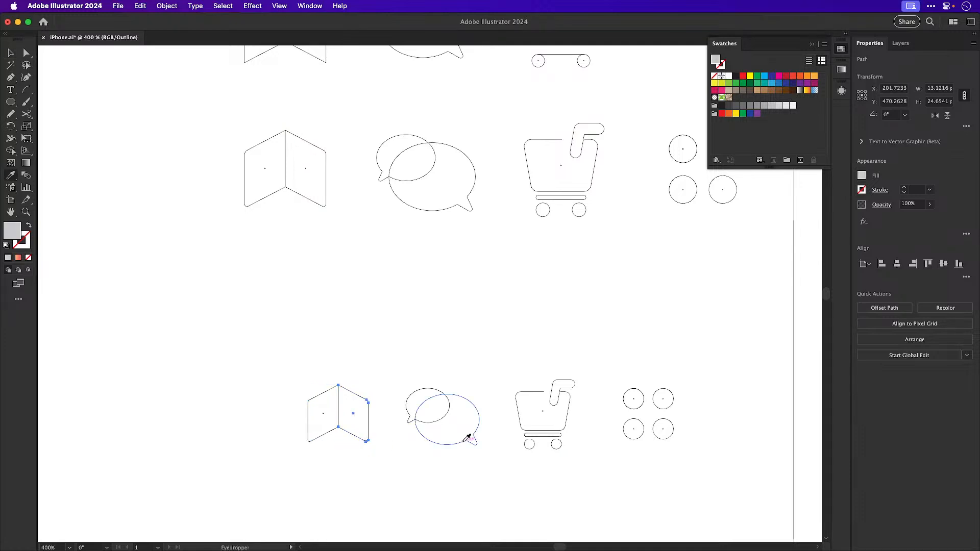
Apply the large bubble's 45% white style to the cart icon's basket with the Eyedropper
super+click(517, 402)
key(super+y)
key(super+y)
key(i)
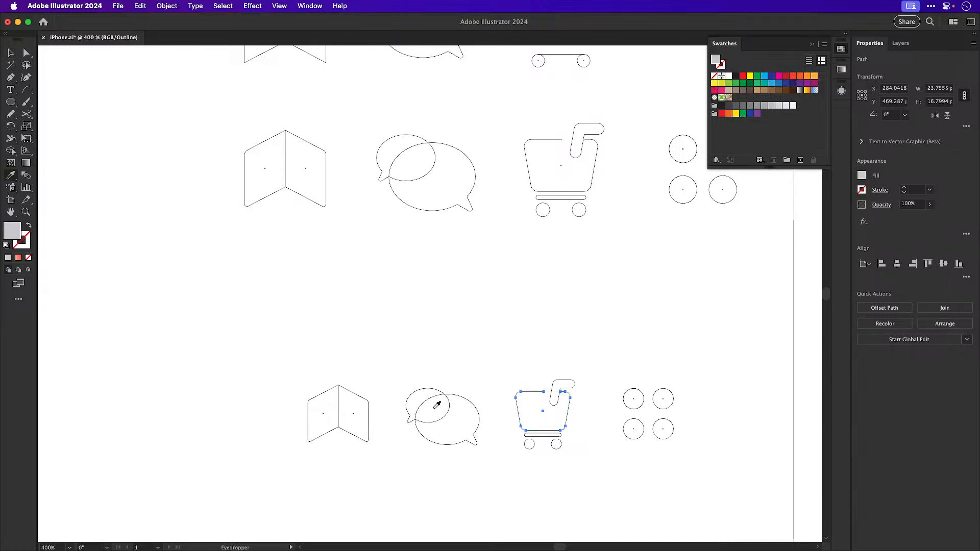
click(424, 431)
key(v)
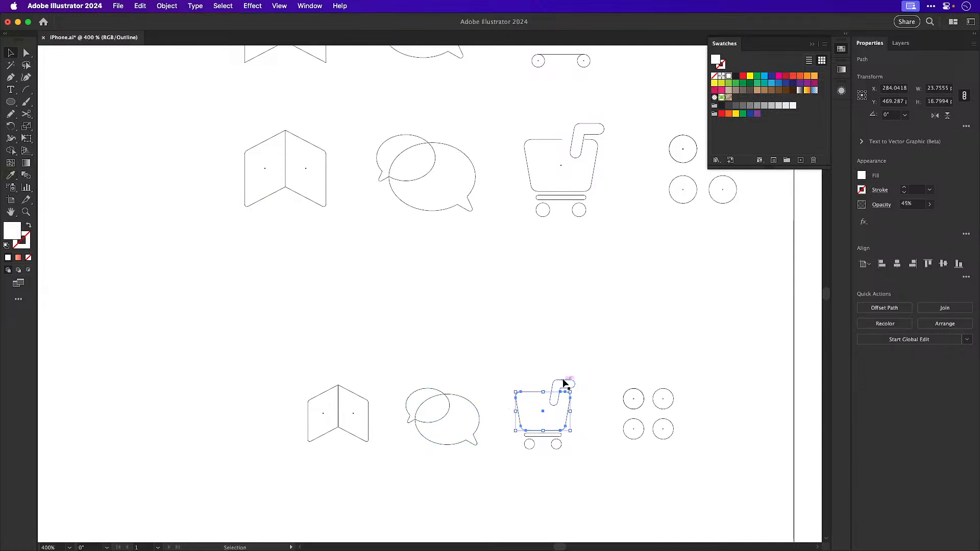
Apply the small bubble's 90% white style to the cart's handle, bar and wheels with the Eyedropper
click(564, 383)
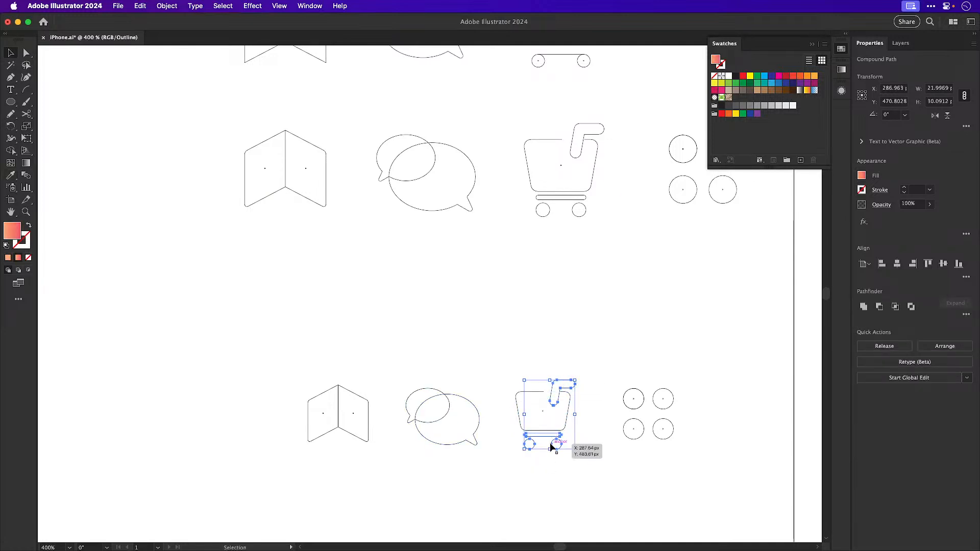
key(i)
click(409, 413)
key(v)
Apply the large bubble's 45% white style to three circles of the four-dot icon, leaving out the lower-right one
drag(580, 379, 672, 402)
key(super+z)
drag(618, 382, 677, 406)
shift+click(631, 426)
key(i)
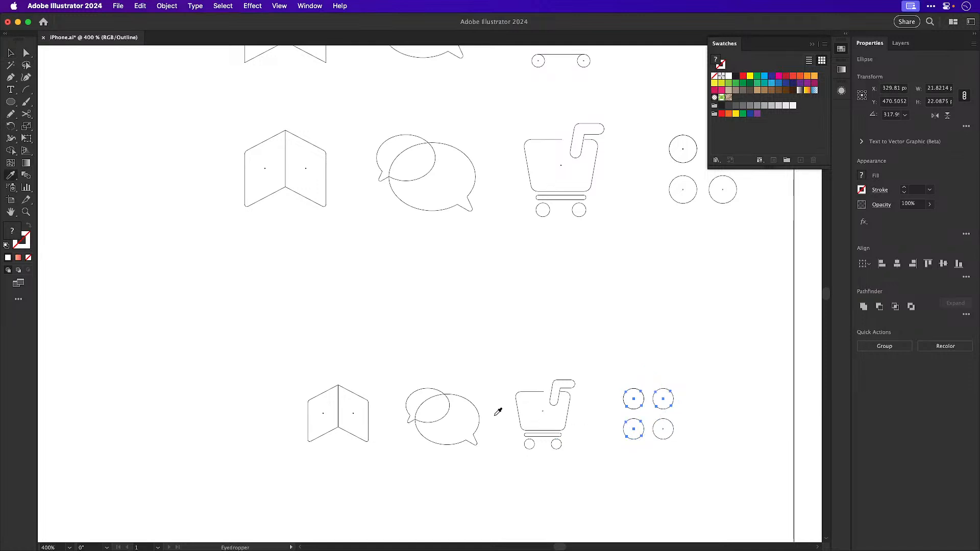
click(412, 393)
click(431, 437)
key(v)
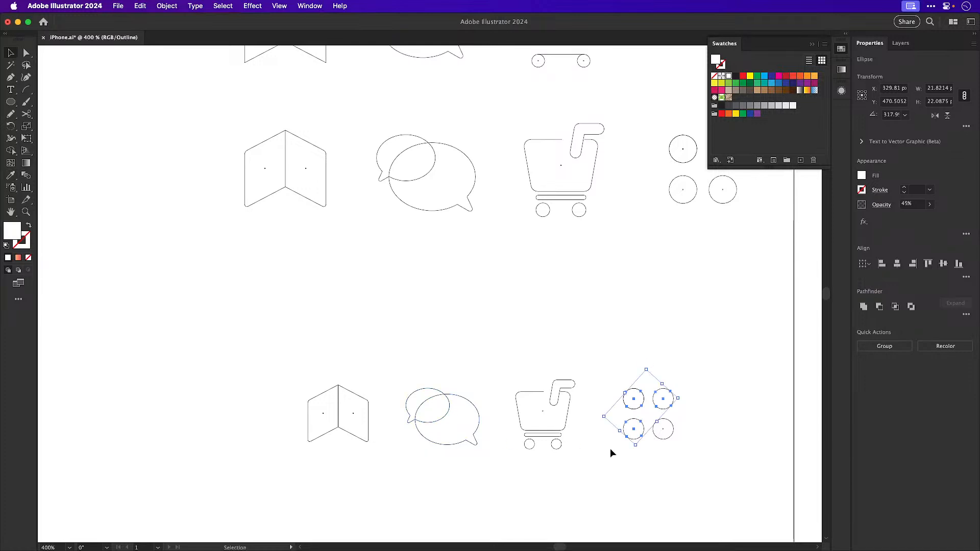
Apply the small bubble's 90% white style to the lower-right circle of the four-dot icon
click(665, 439)
key(i)
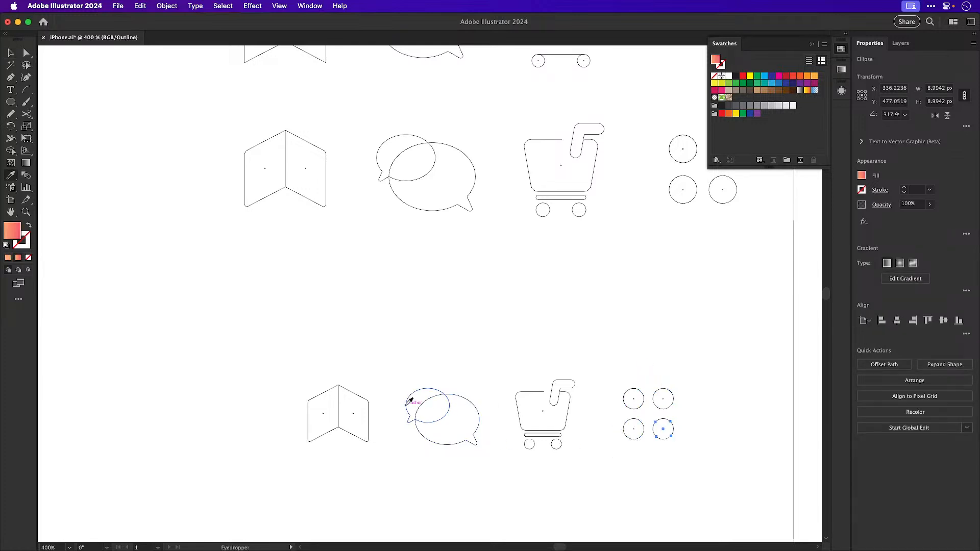
click(406, 406)
key(v)
Copy the white menu icon into Figma, place it at the navigation bar's left end, and delete the old coloured Menu icon
drag(324, 374, 350, 439)
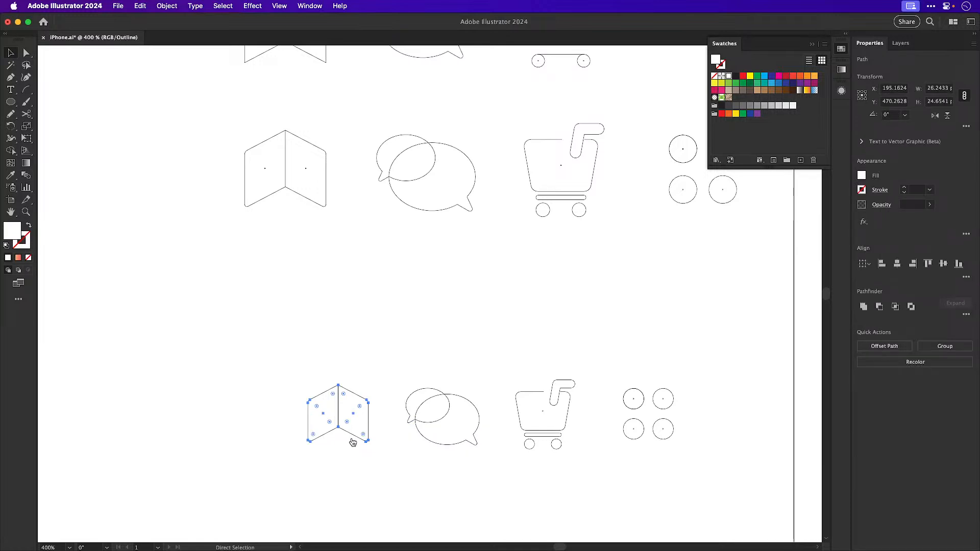
key(super+Tab)
click(456, 529)
key(super+v)
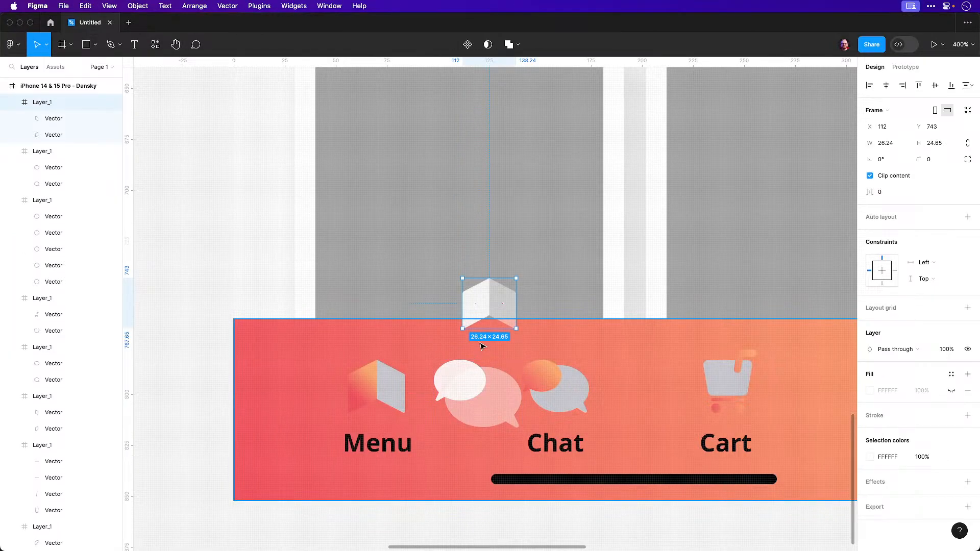
drag(480, 321, 269, 411)
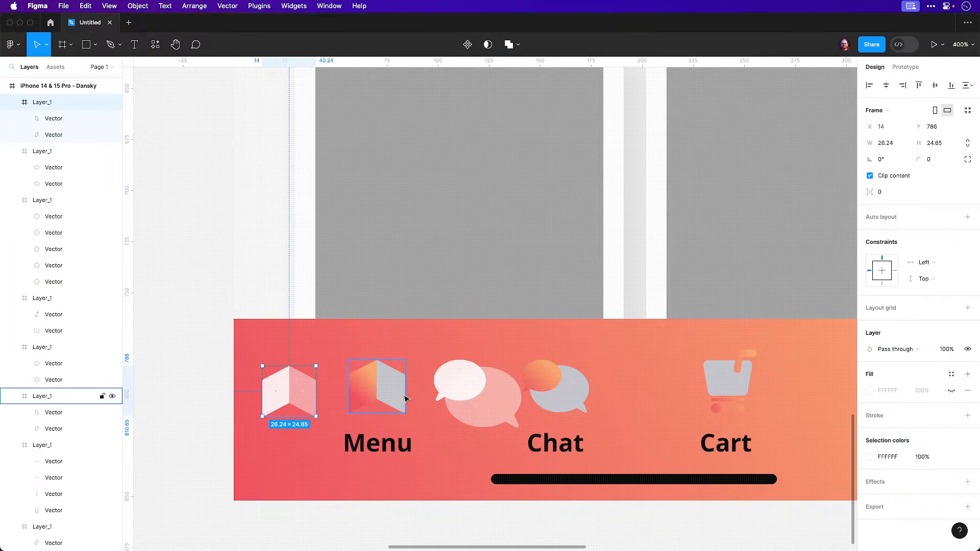
click(404, 397)
key(Delete)
Replace the oversized white chat icon in Figma with the scaled-down copy from Illustrator, placed beside the white menu icon
double_click(479, 398)
key(Delete)
key(super+Tab)
click(466, 470)
key(super+Tab)
key(super+v)
drag(482, 318, 349, 401)
click(469, 421)
key(Delete)
Copy the white cart icon from Illustrator and place it on the Figma navigation bar beside the old Chat icon
key(super+Tab)
drag(498, 483, 592, 347)
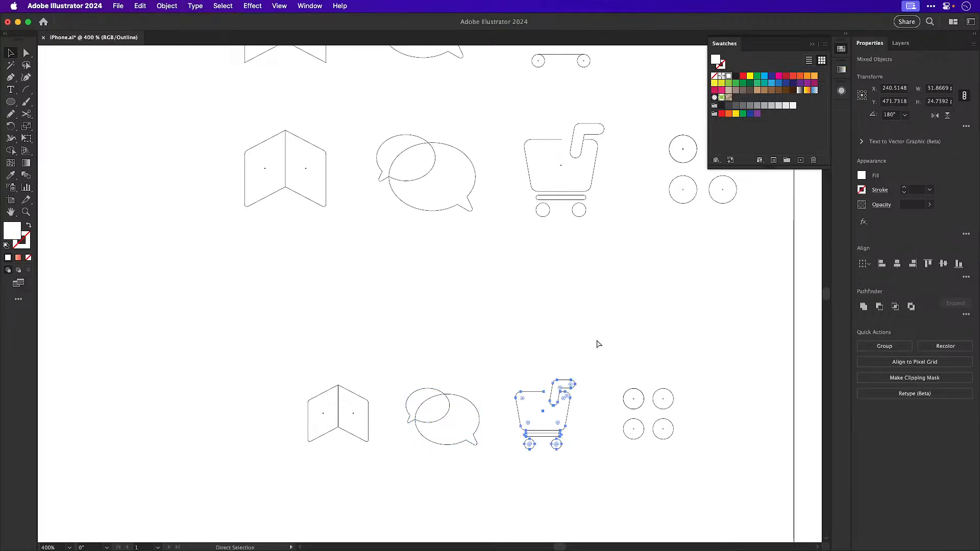
key(super+c)
key(super+Tab)
key(super+v)
drag(490, 333, 484, 396)
Copy the white four-dot icon in Illustrator and switch back to Figma
key(super+Tab)
drag(619, 356, 689, 492)
key(super+c)
key(super+Tab)
key(super+v)
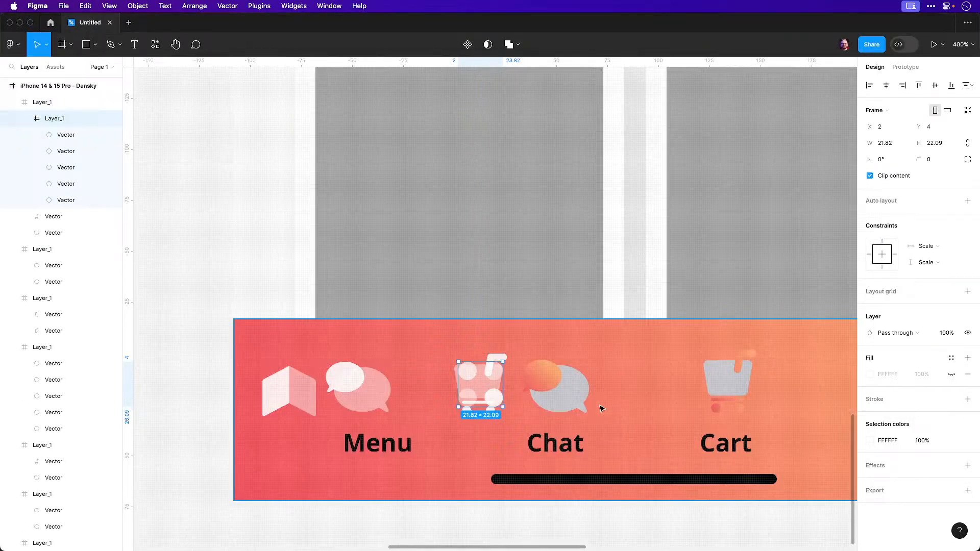
key(super+z)
click(572, 518)
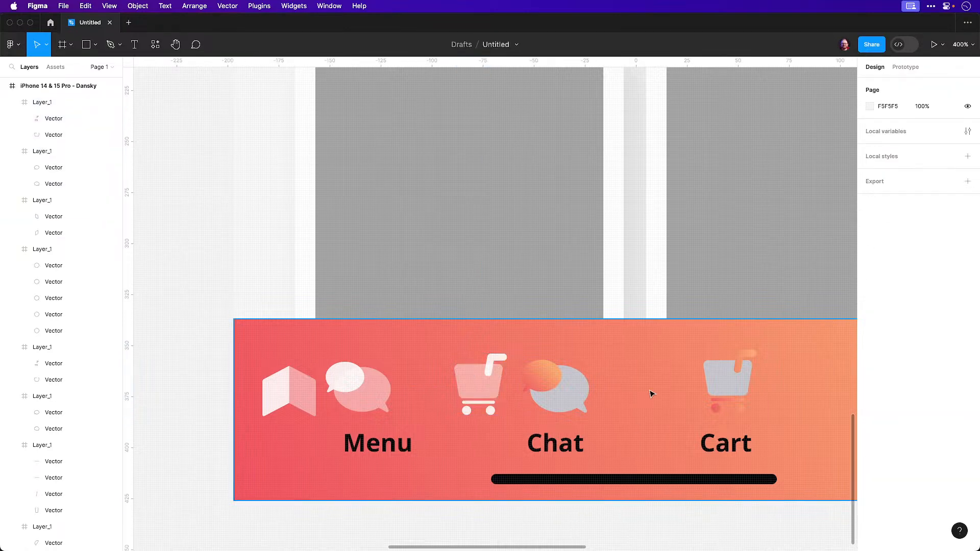
key(super+v)
drag(558, 295, 656, 397)
key(super+z)
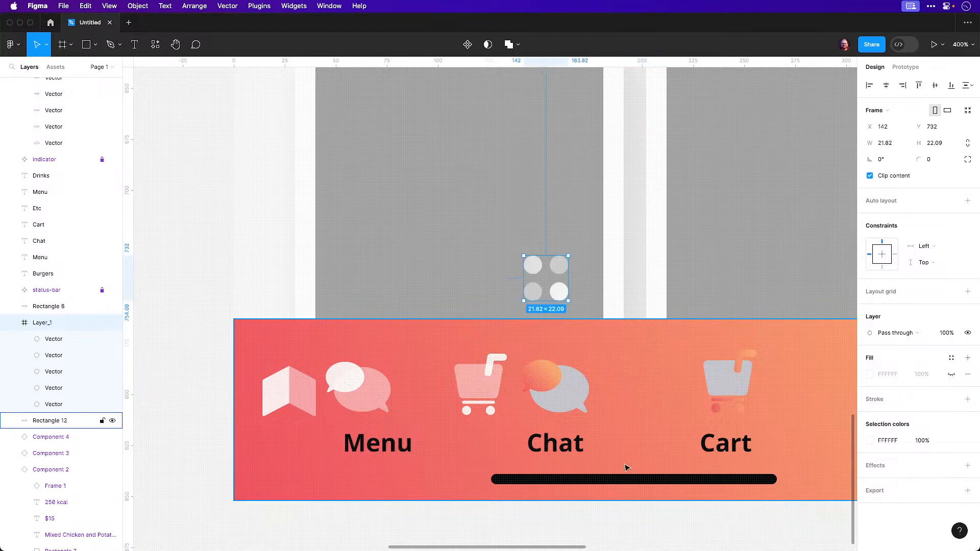
key(super+z)
Paste the white four-dot icon over the coloured Etc icon on the navigation bar and delete the coloured one
click(645, 532)
key(super+v)
drag(503, 325, 819, 396)
key(Delete)
click(820, 396)
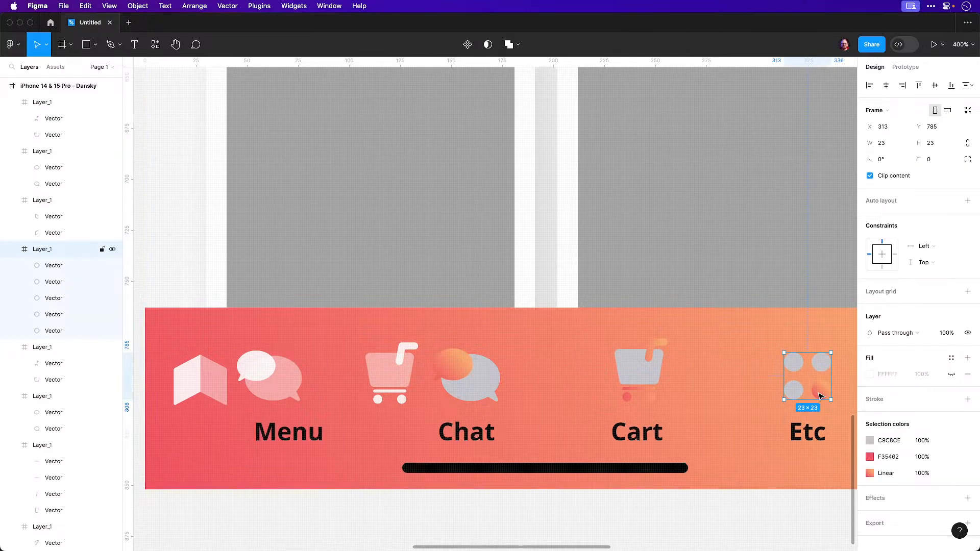
key(Delete)
key(super+v)
Replace the coloured cart icon above the Cart label with the white cart icon in the same position
drag(400, 383, 647, 383)
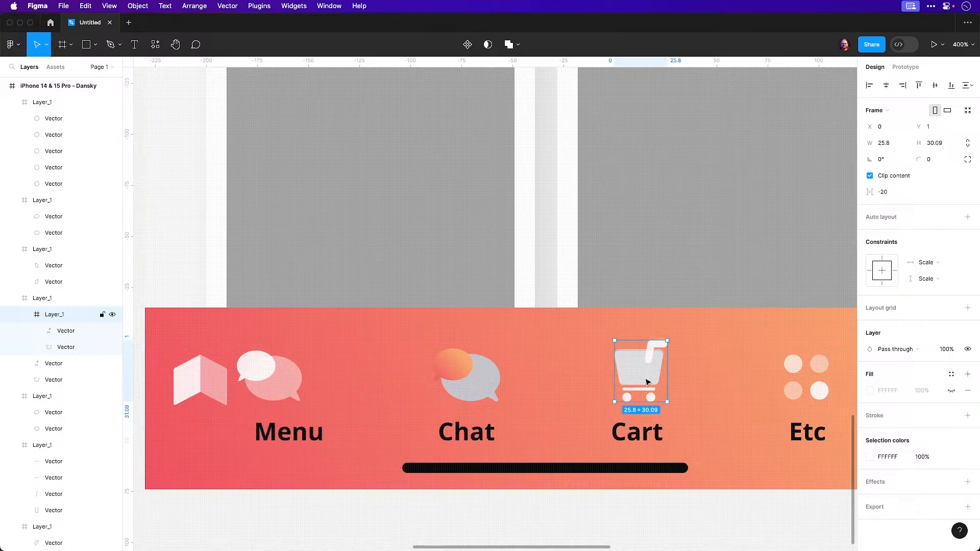
key(Delete)
click(640, 375)
key(Delete)
key(super+v)
Replace the coloured speech-bubble icon above the Chat label with the white chat icon in the same position
drag(300, 380, 494, 382)
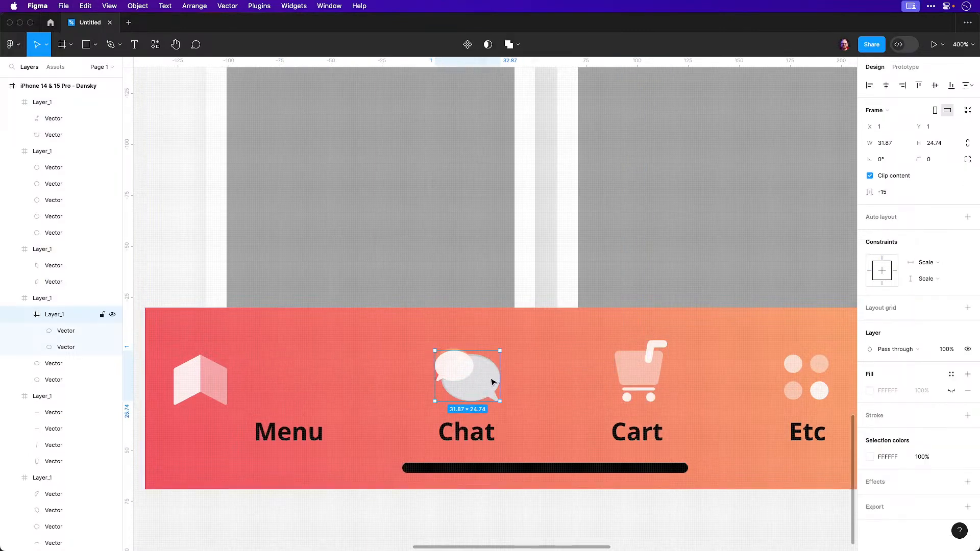
key(Delete)
click(485, 383)
key(Delete)
key(super+v)
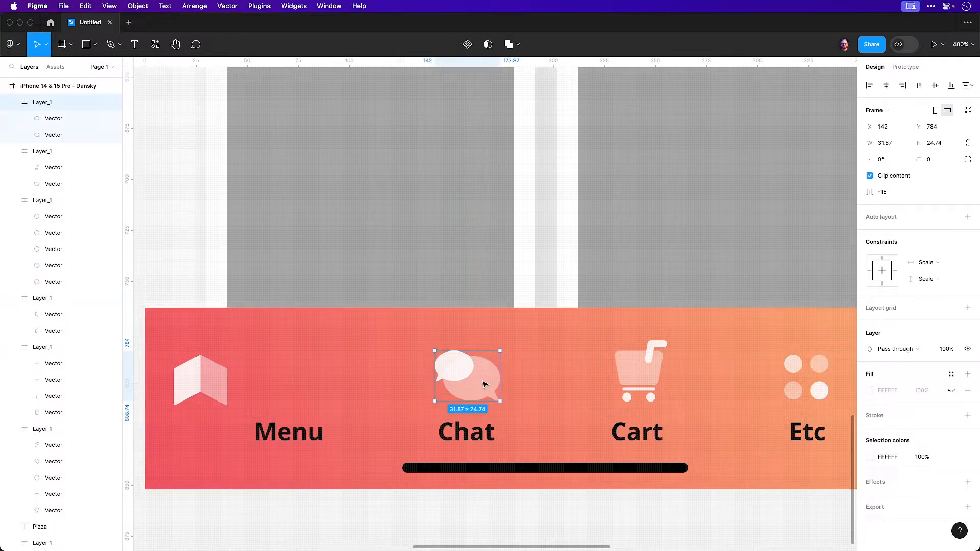
Move the white menu icon into place above the Menu label on the navigation bar
drag(198, 380, 291, 379)
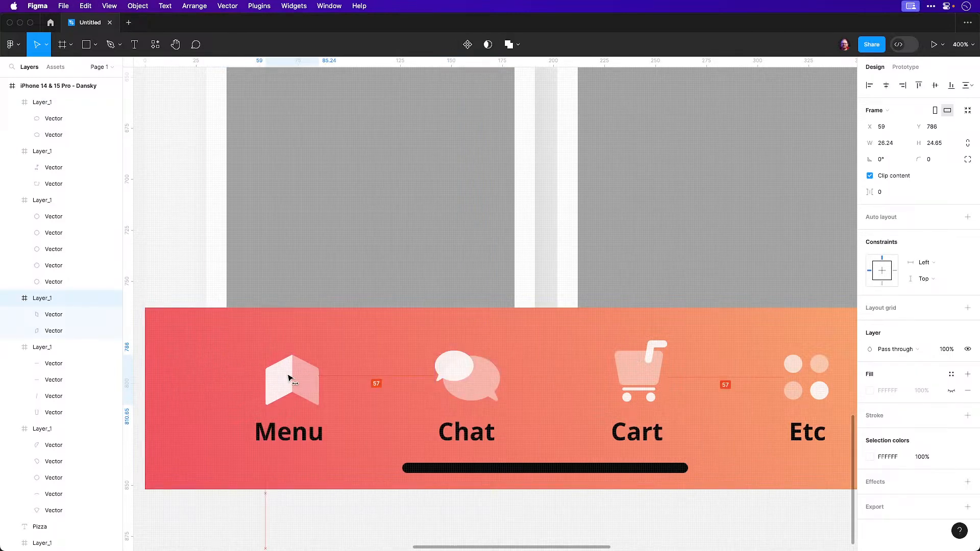
key(shift+0)
click(680, 322)
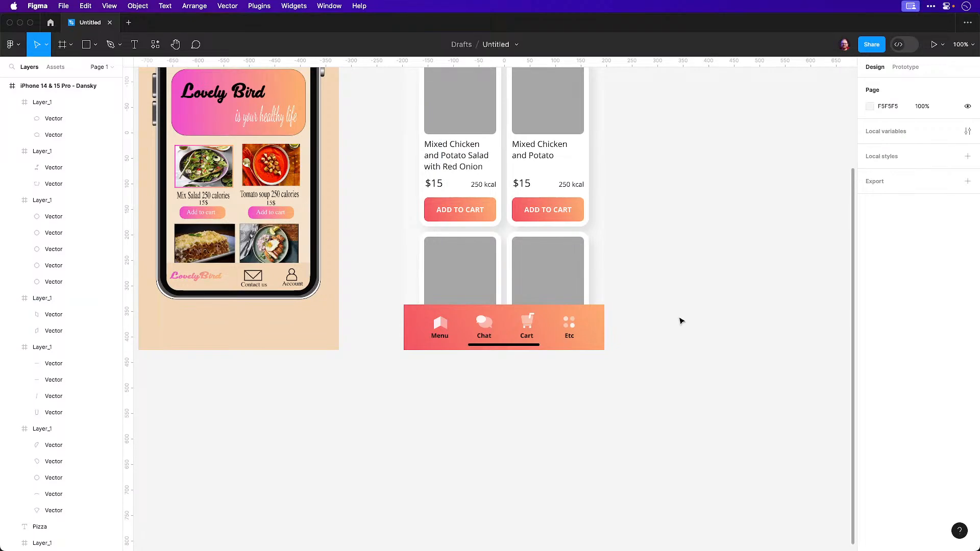
key(shift+1)
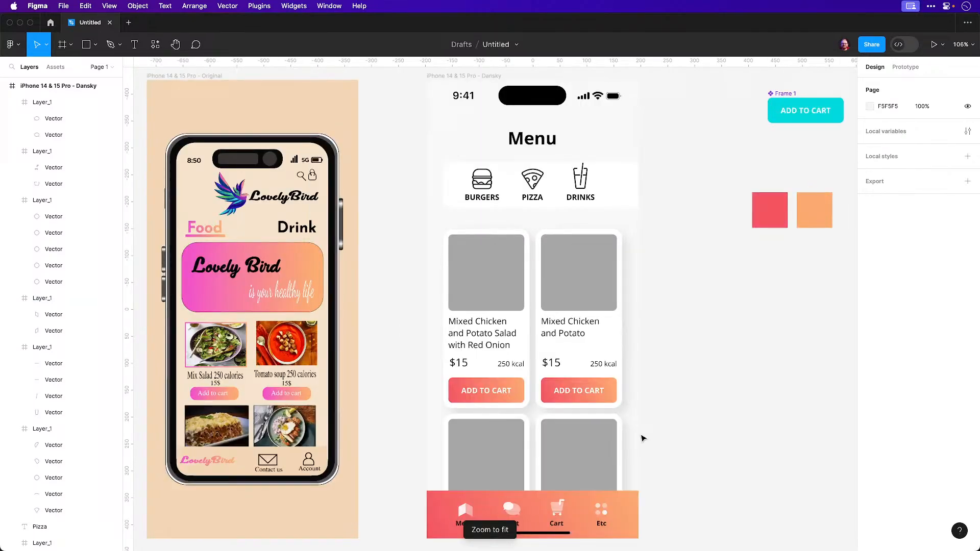
Change the text colour of the Menu, Chat, Cart and Etc navigation labels to white
click(464, 523)
shift+click(512, 523)
shift+click(556, 523)
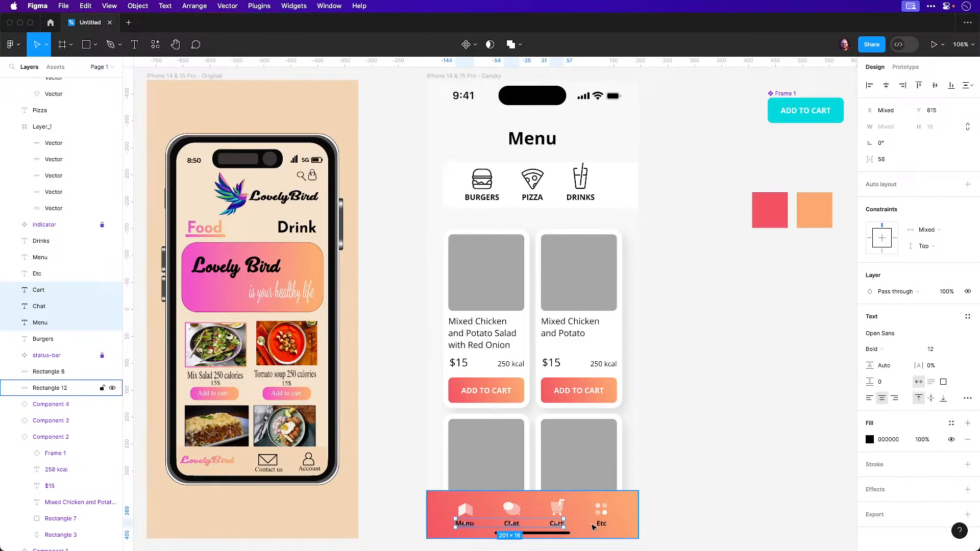
shift+click(601, 524)
click(869, 423)
drag(784, 347, 714, 248)
click(685, 303)
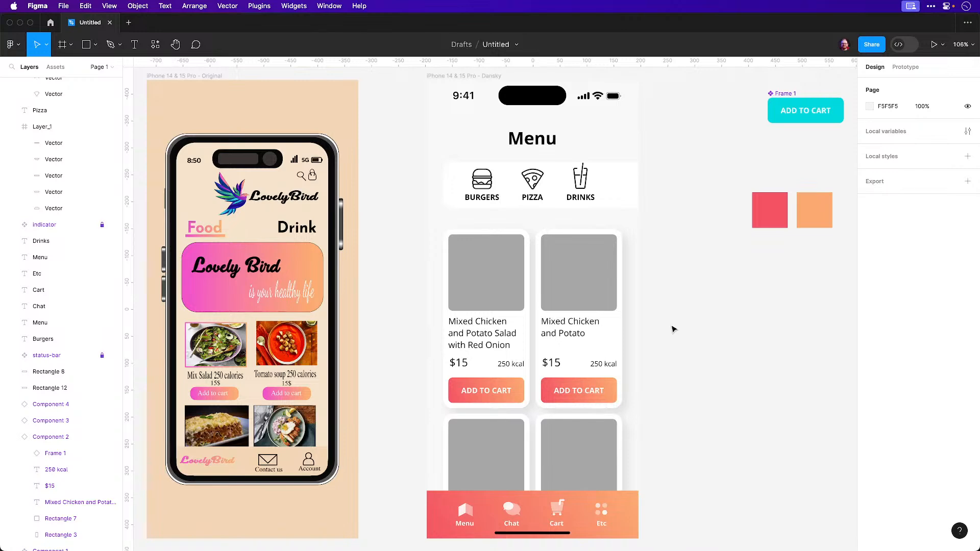
Centre the white menu icon horizontally with its Menu label on the navigation bar
click(442, 530)
shift+click(443, 503)
scroll(657, 330, down, 3)
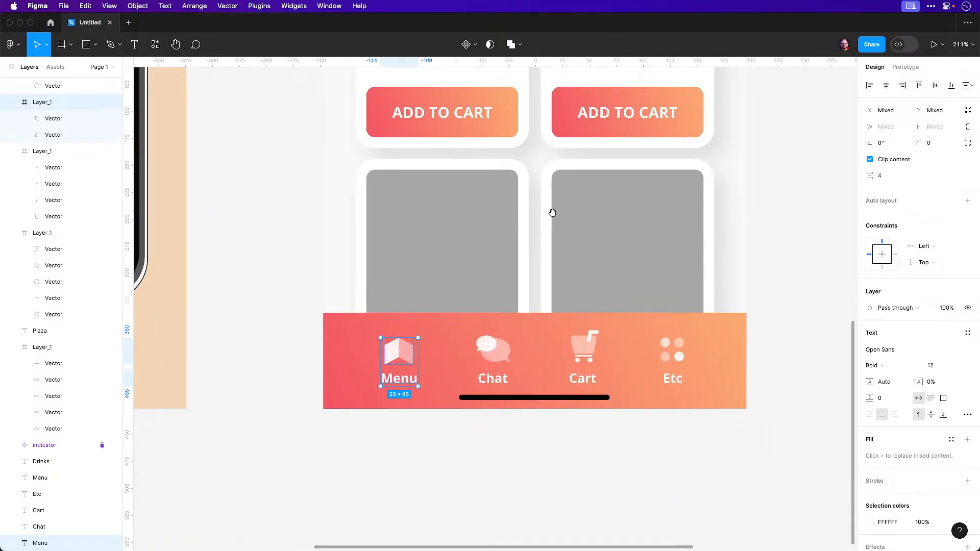
click(245, 262)
Nudge the four white navigation icons up together by 3 px to add space above their labels
click(402, 357)
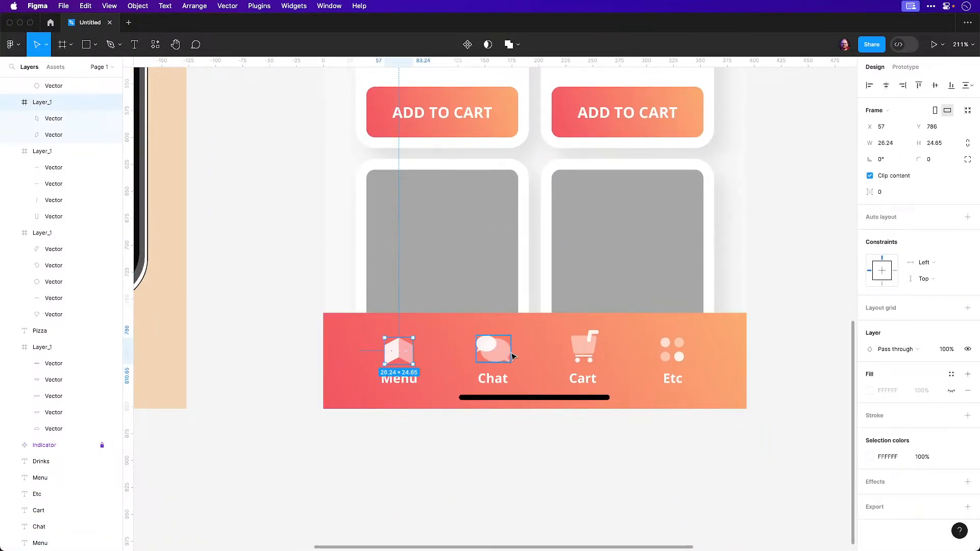
shift+click(493, 350)
shift+click(583, 349)
shift+click(663, 360)
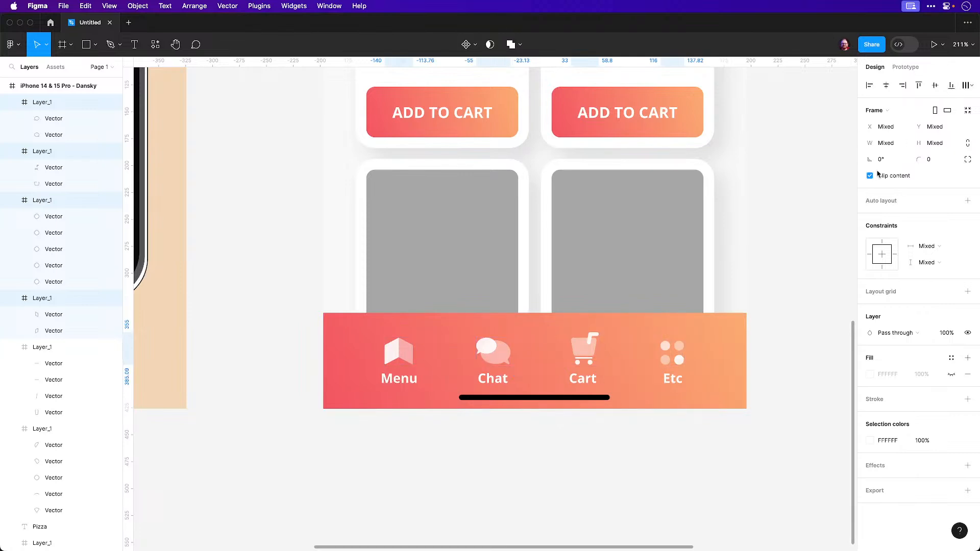
key(Up)
key(Up)
key(Up)
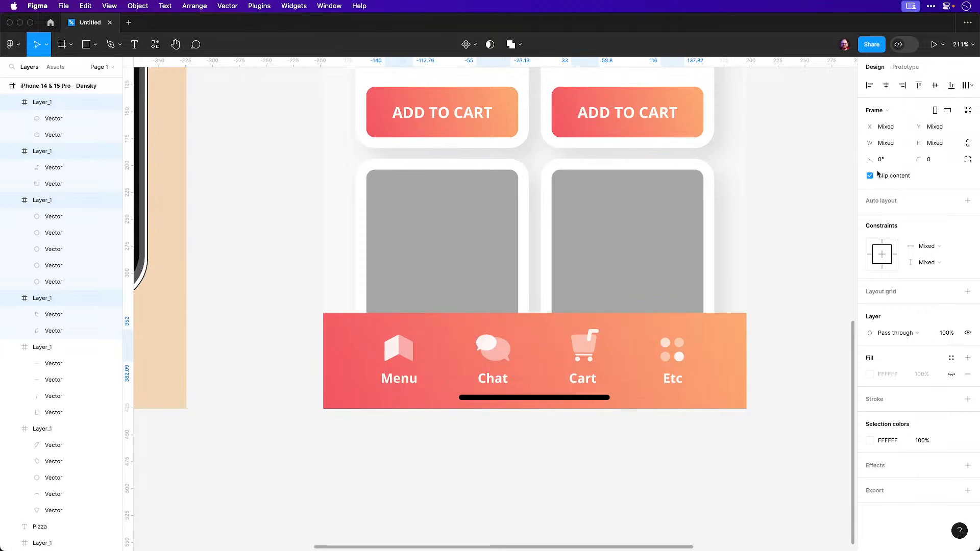
key(super+shift+a)
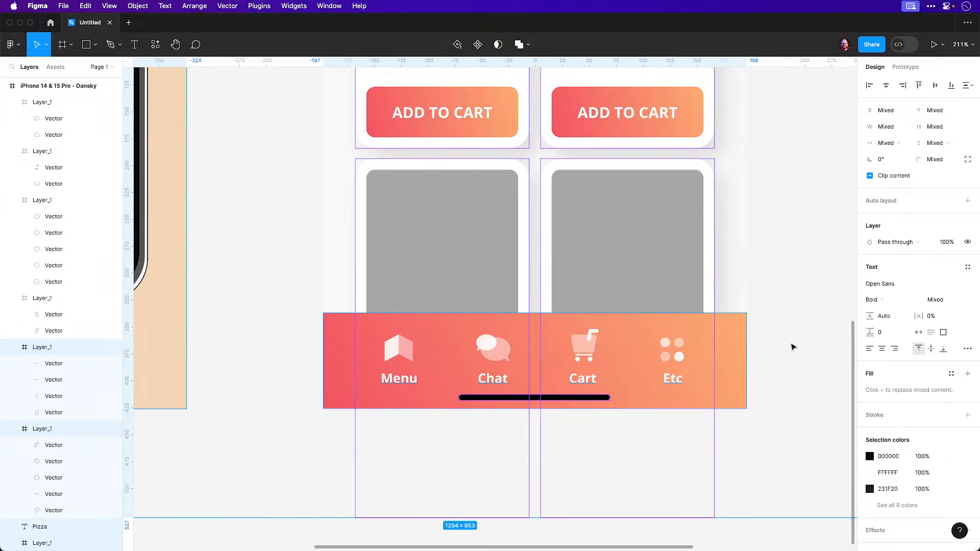
click(794, 345)
scroll(795, 346, down, 1)
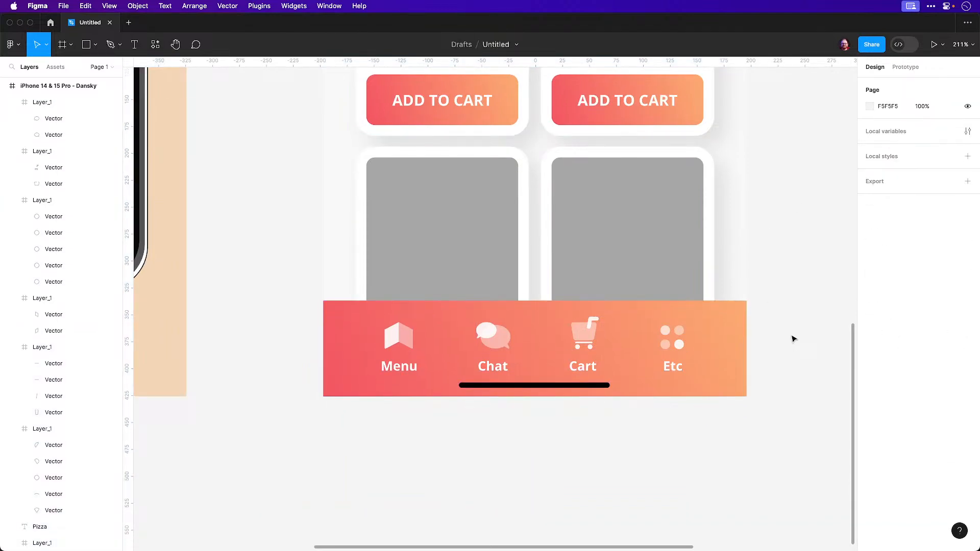
key(shift+1)
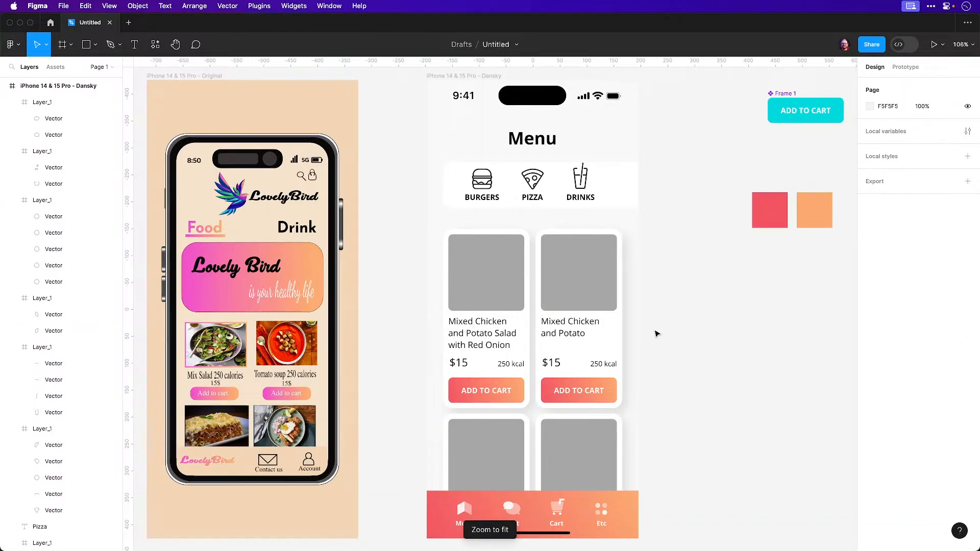
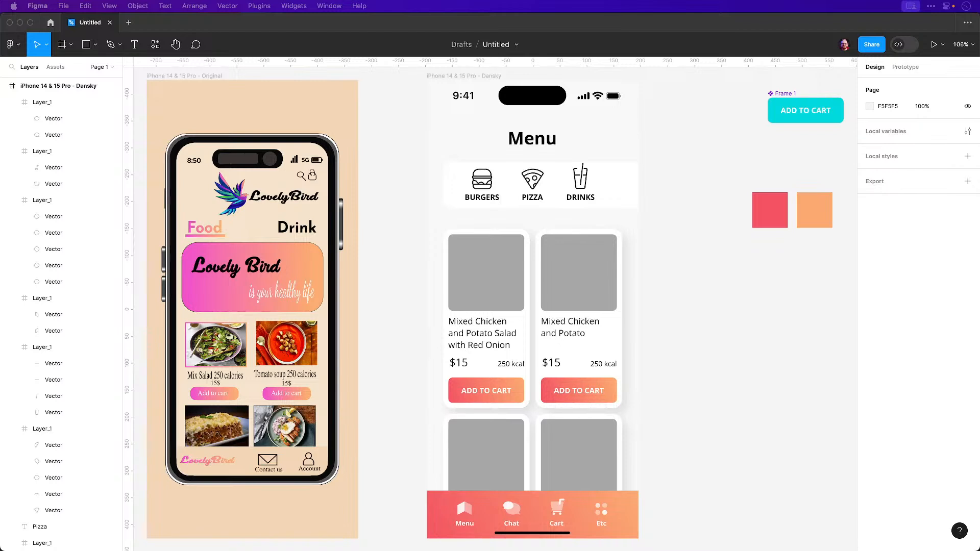
Fill the grey image placeholder in the main product card component with the copied chickpea salad bowl photo
scroll(510, 331, up, 2)
click(488, 306)
scroll(489, 301, down, 1)
double_click(489, 295)
scroll(490, 296, right, 1)
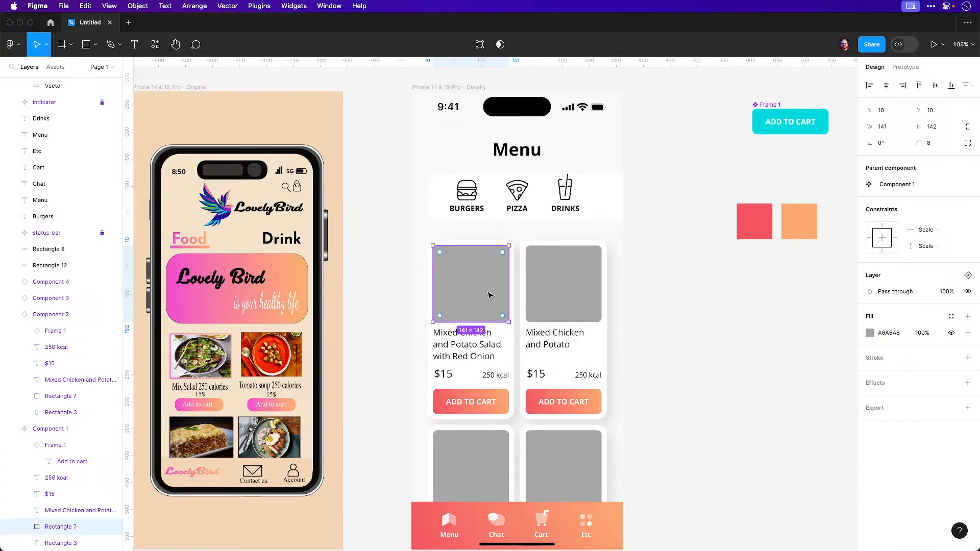
key(super+v)
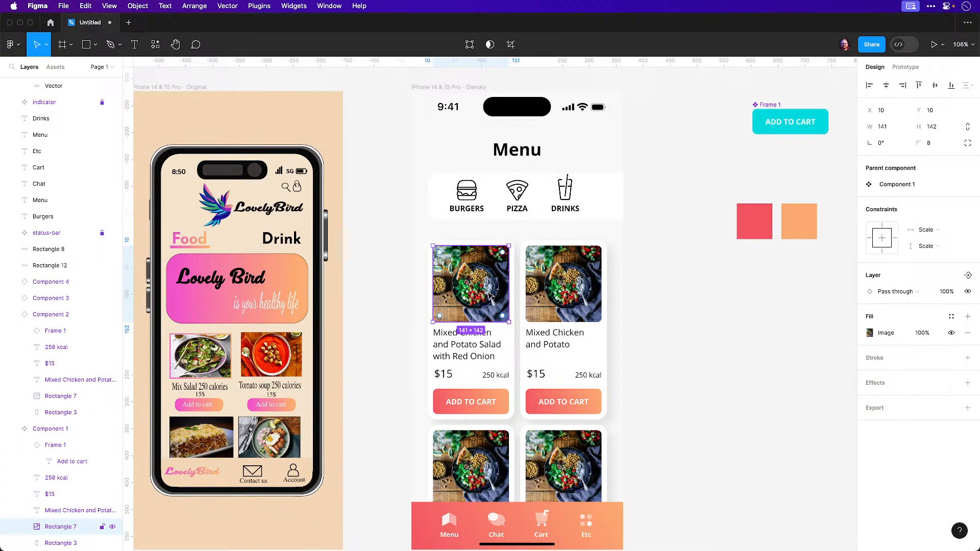
click(671, 381)
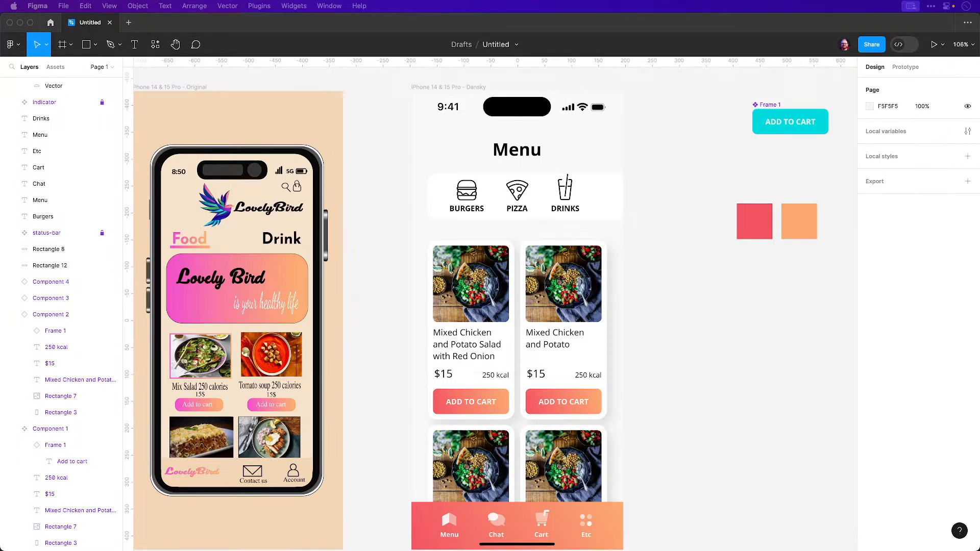
Replace the photo on the upper row's second product card with the copied photo of loaded fries
double_click(567, 305)
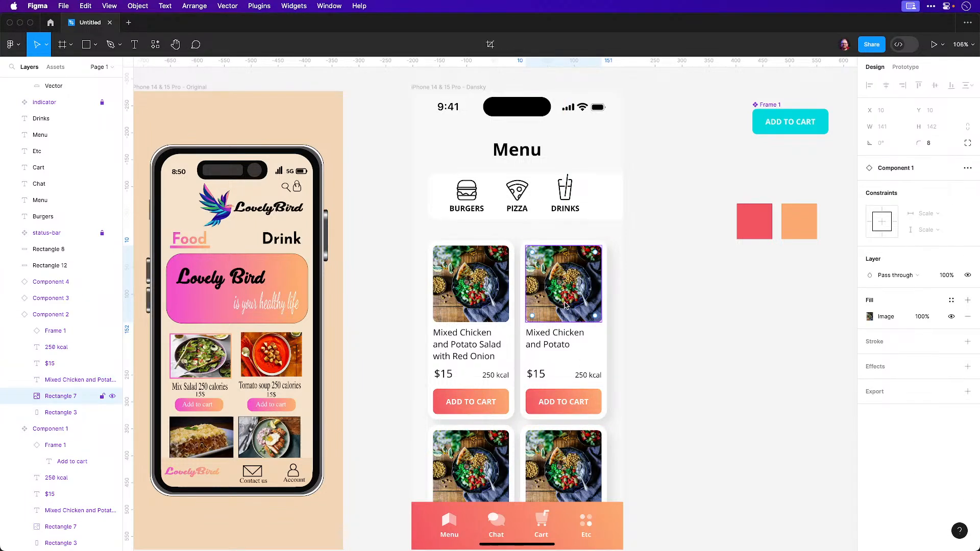
key(super+v)
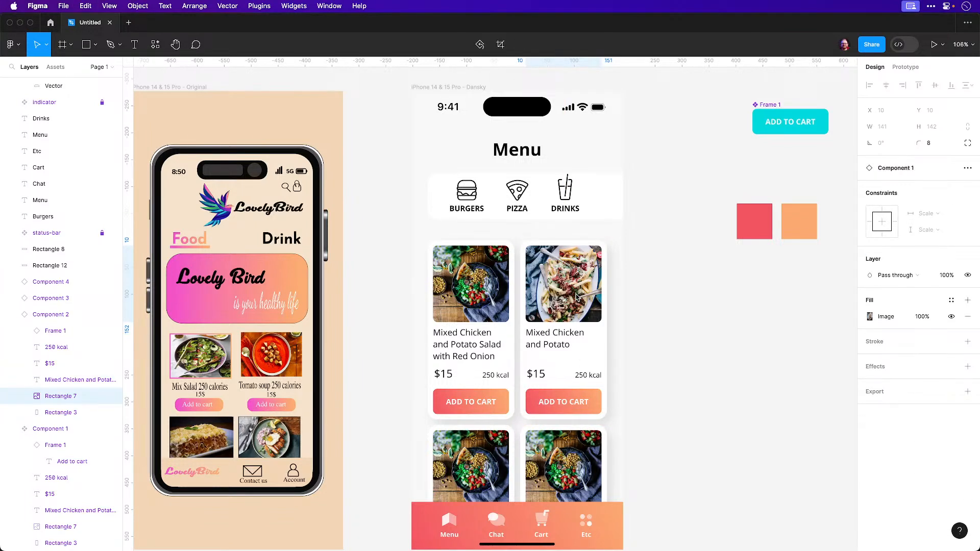
scroll(572, 294, left, 1)
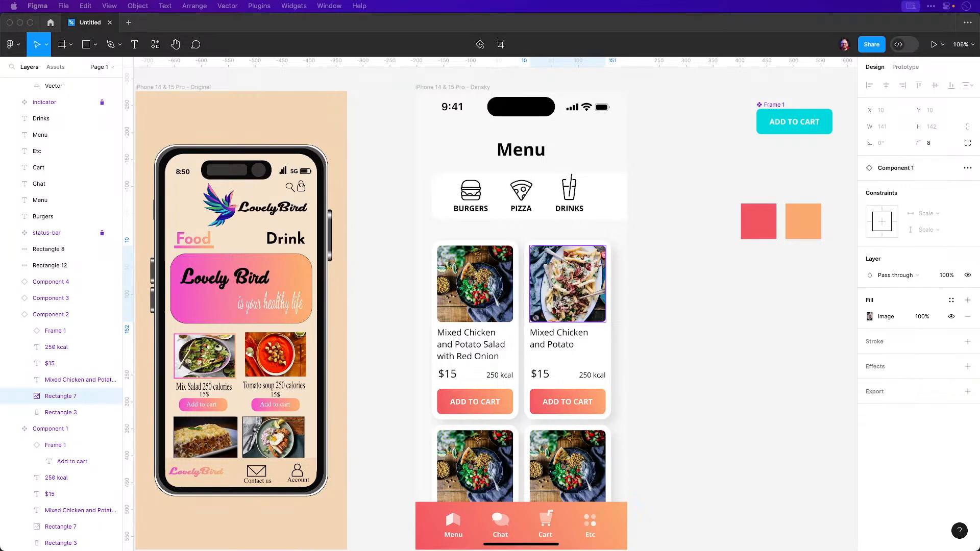
Replace the lower two product cards' photos with the copied fruit platter photo and yellow soup photo
double_click(462, 454)
key(super+v)
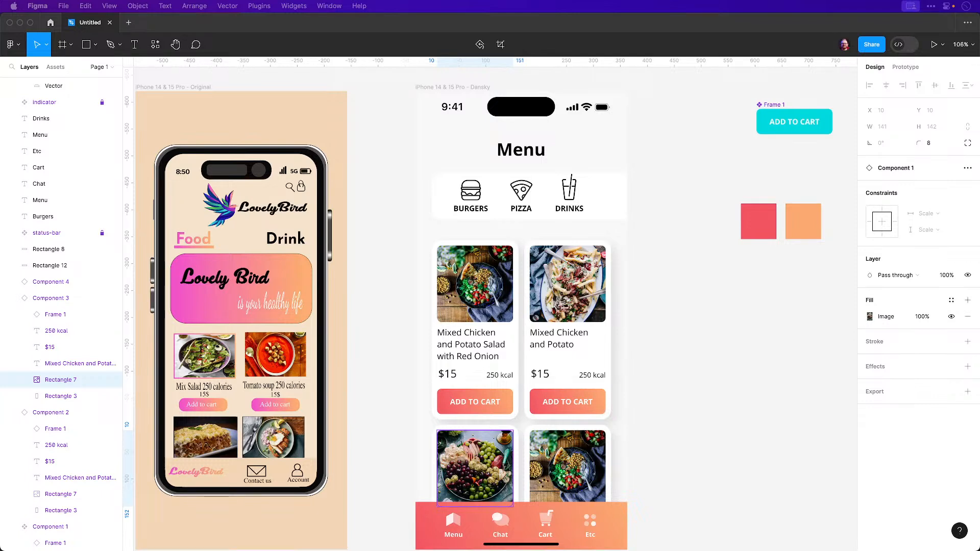
double_click(560, 445)
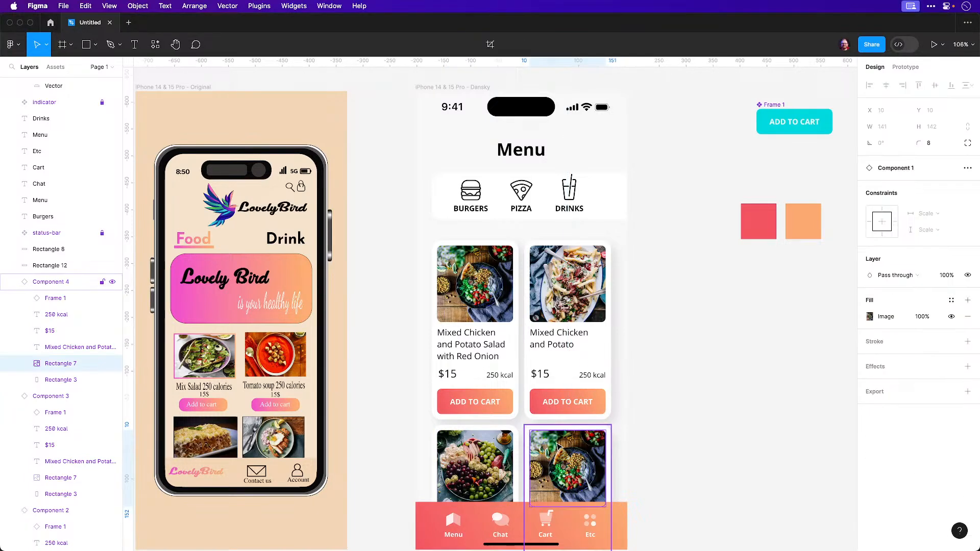
key(super+v)
click(692, 385)
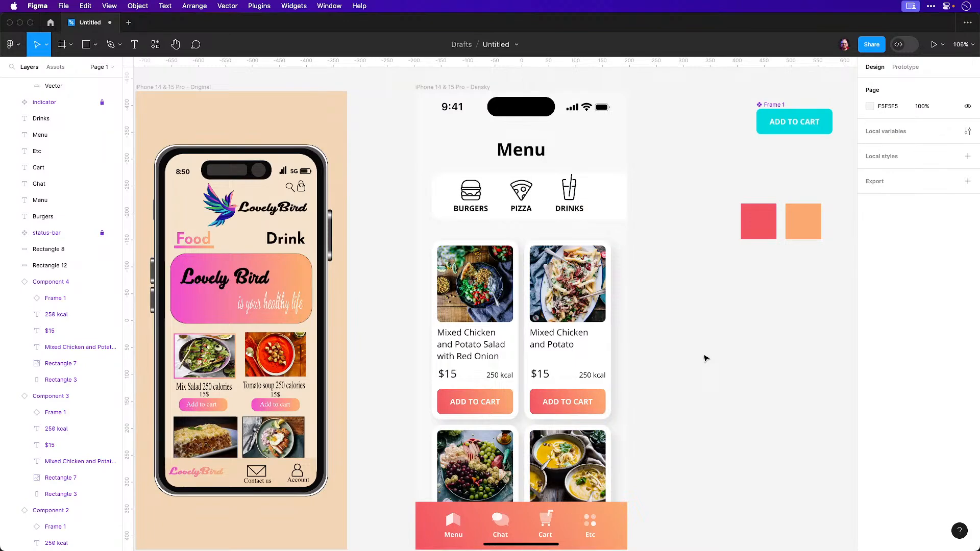
double_click(480, 303)
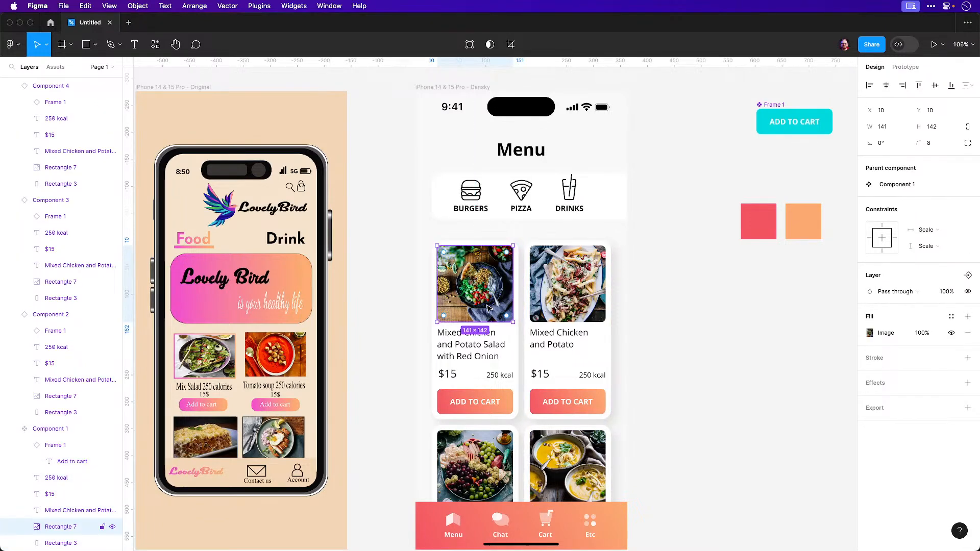
double_click(489, 308)
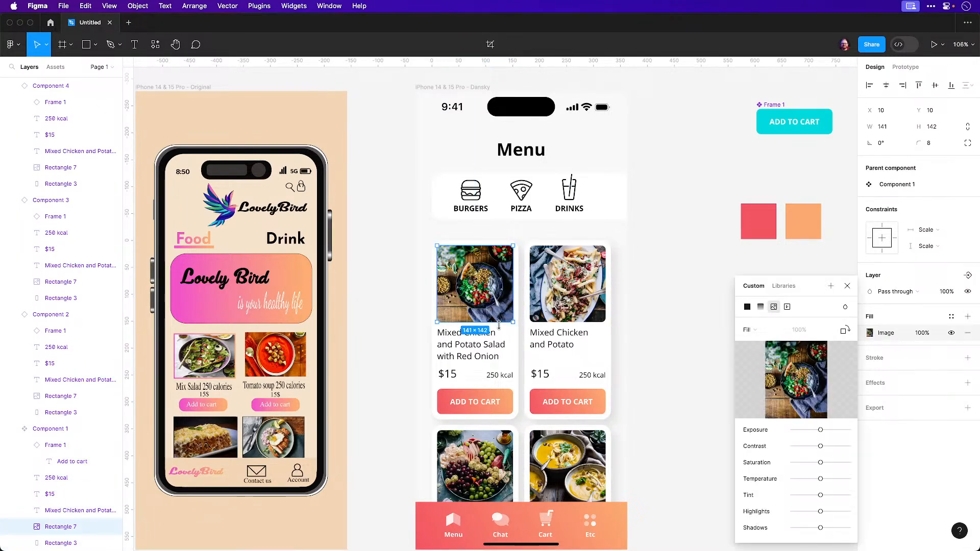
mouse_move(512, 322)
mouse_down()
mouse_move(531, 340)
mouse_move(521, 331)
mouse_up()
key(super+z)
click(677, 286)
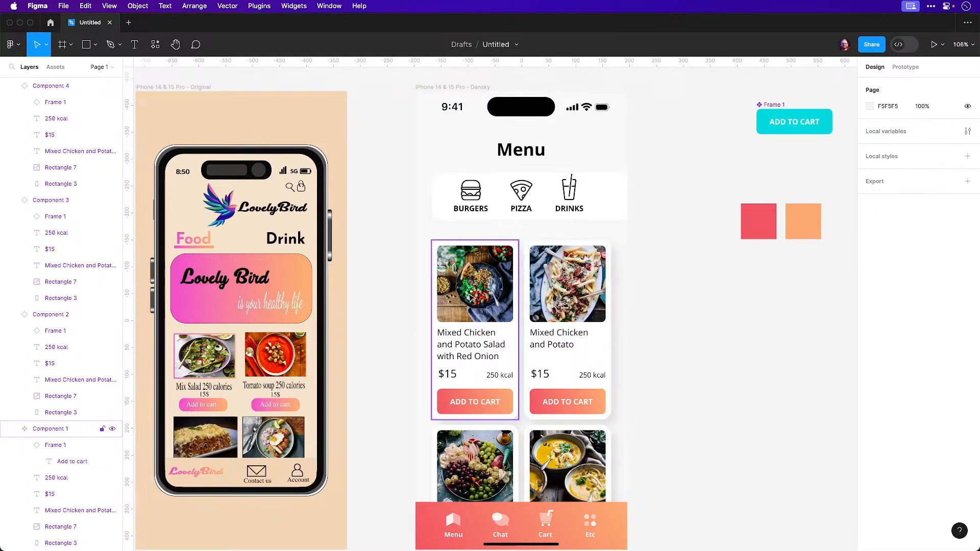
Examine the food photos on the product cards up close, starting with the chickpea salad bowl
scroll(474, 307, up, 1)
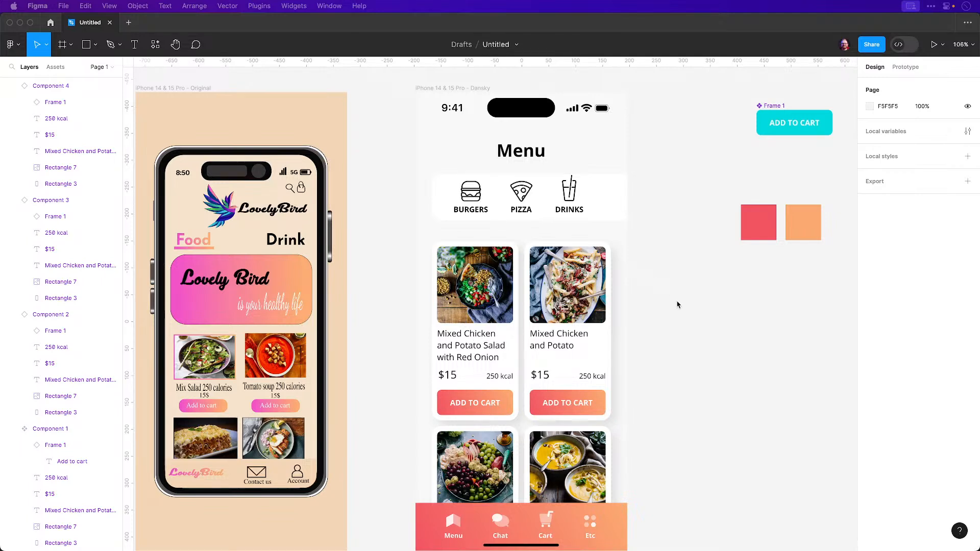
click(466, 299)
click(465, 299)
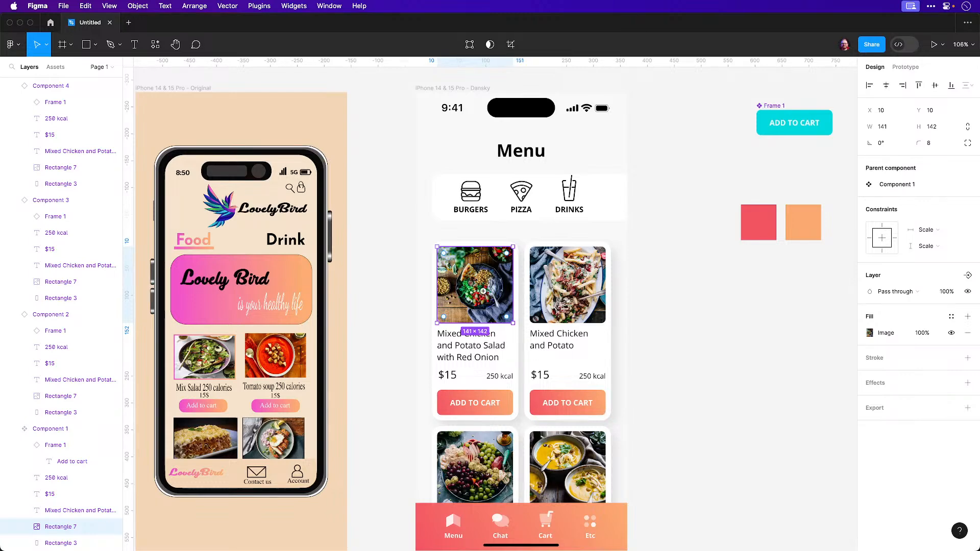
scroll(485, 295, up, 10)
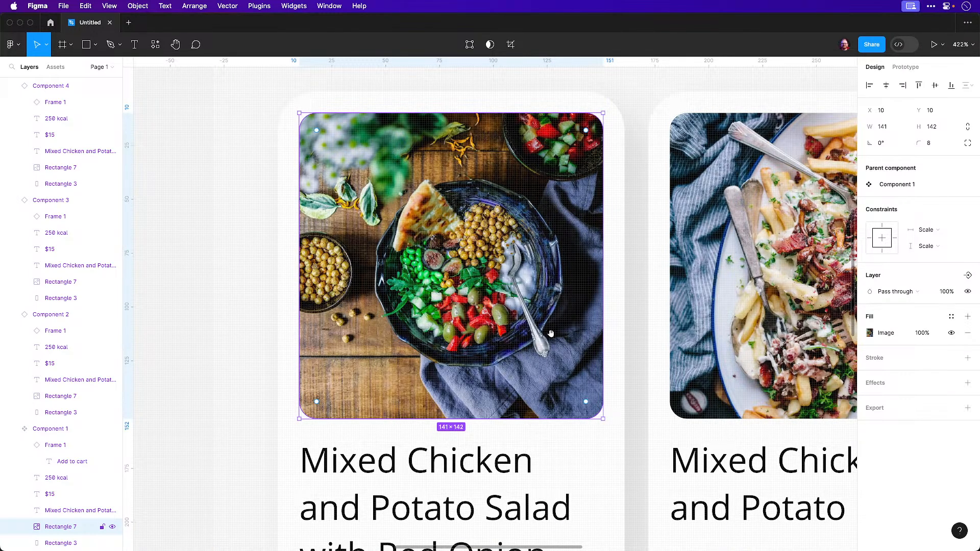
scroll(535, 348, right, 5)
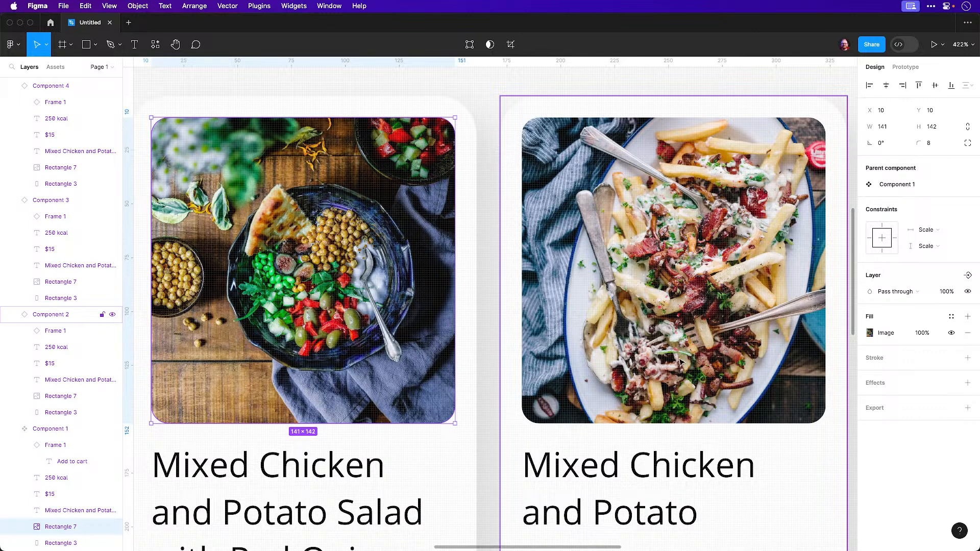
key(minus)
scroll(678, 357, down, 5)
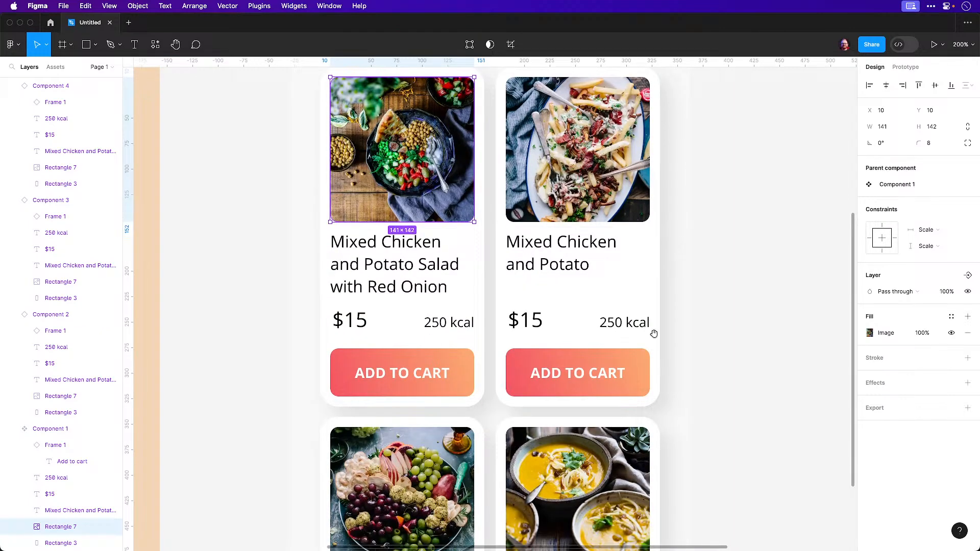
Set the opacity of the Chat, Cart and Etc icons in the bottom navigation bar to 50%
click(788, 361)
key(minus)
key(shift+1)
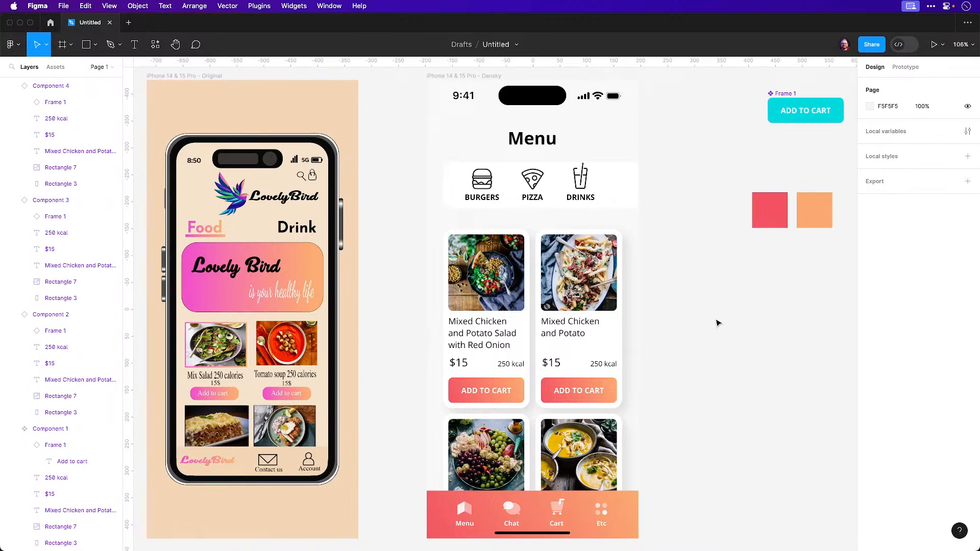
drag(644, 321, 601, 318)
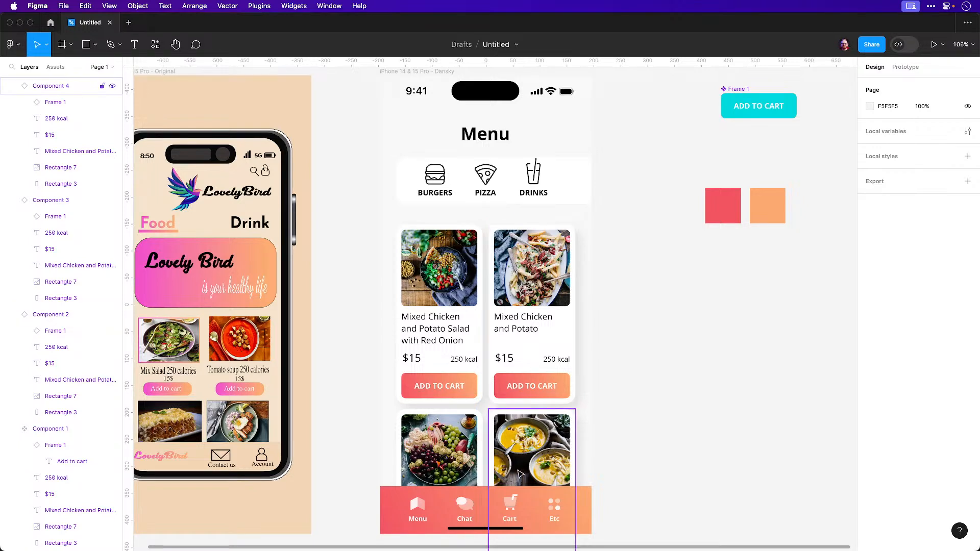
click(465, 503)
shift+click(510, 504)
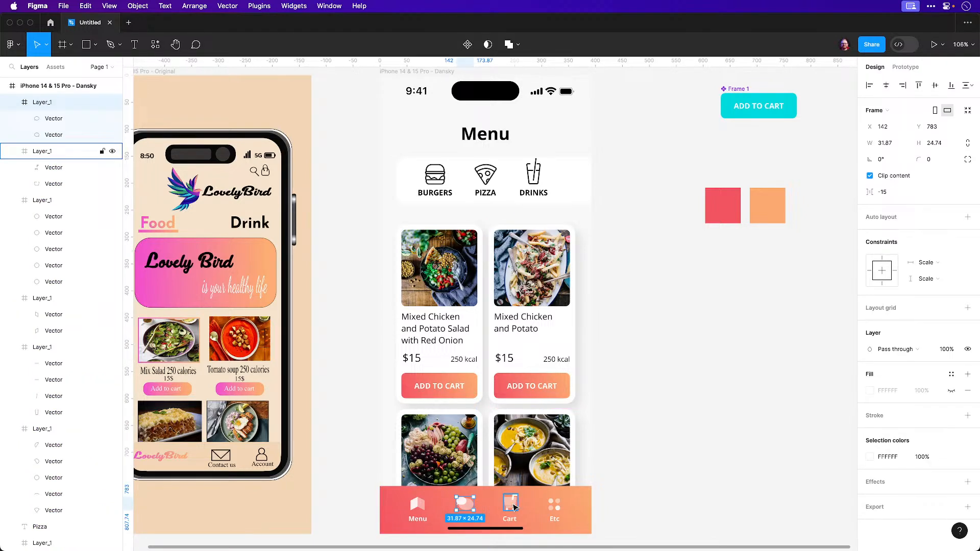
shift+click(554, 505)
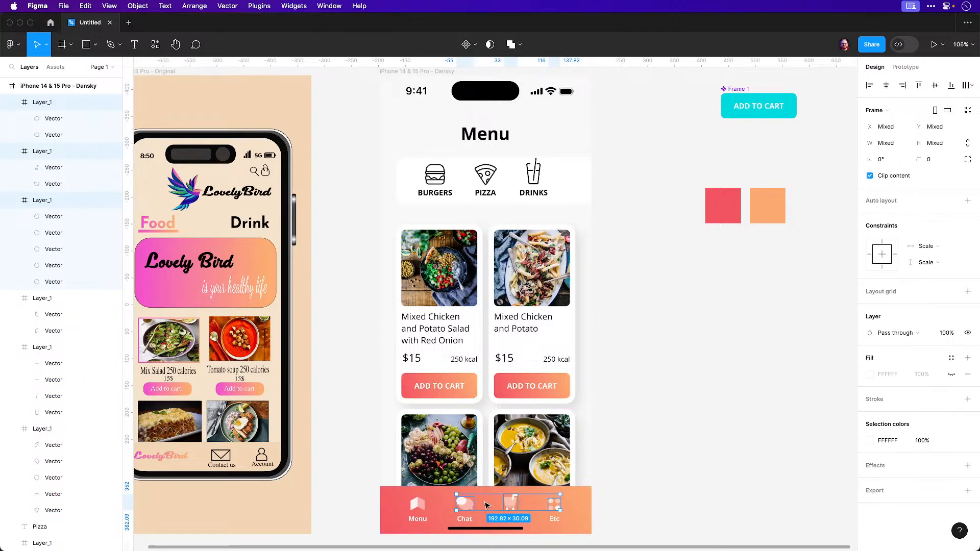
click(945, 334)
text(50)
key(Return)
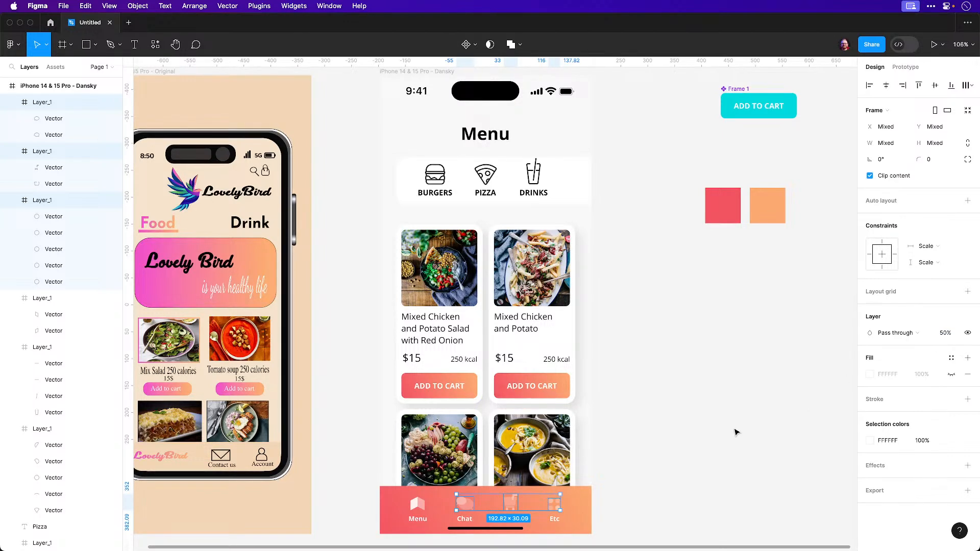
click(735, 432)
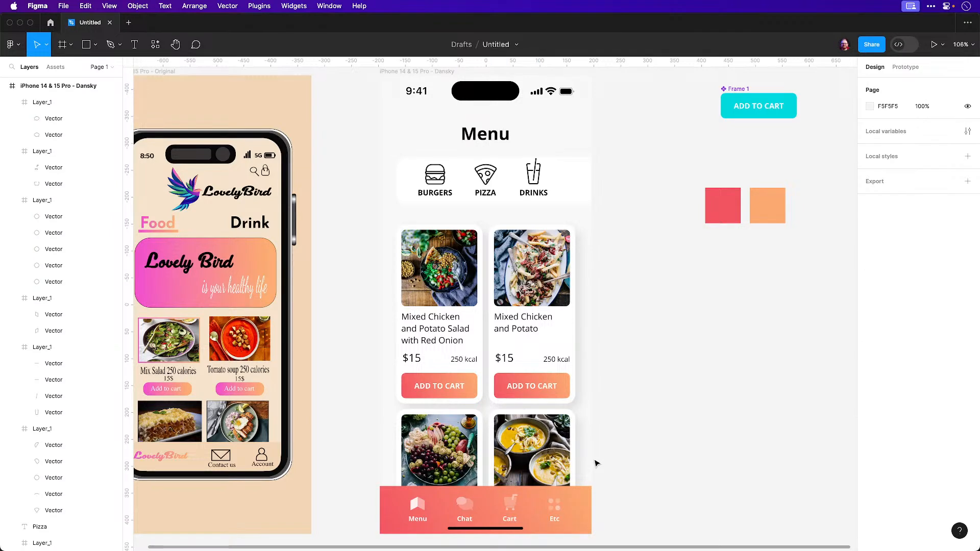
click(464, 505)
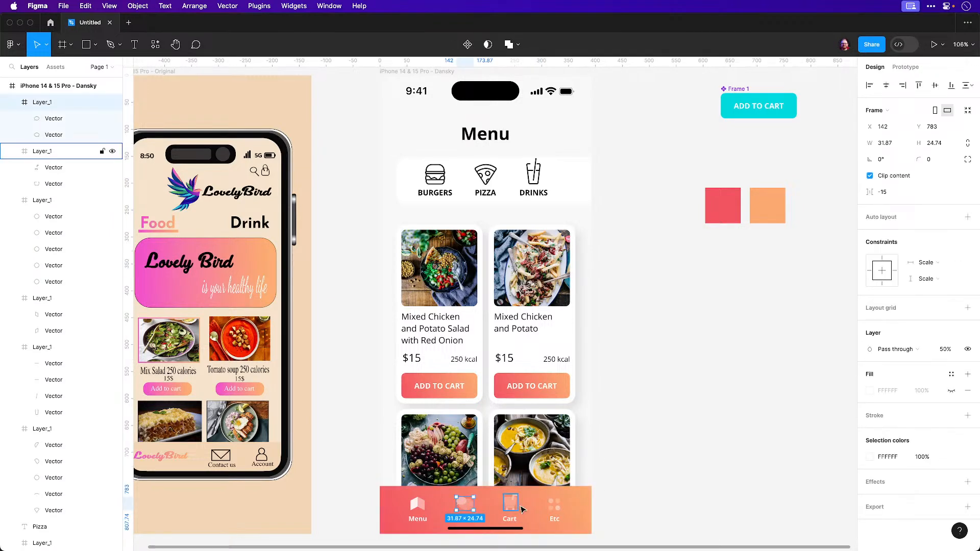
shift+click(510, 504)
shift+click(554, 504)
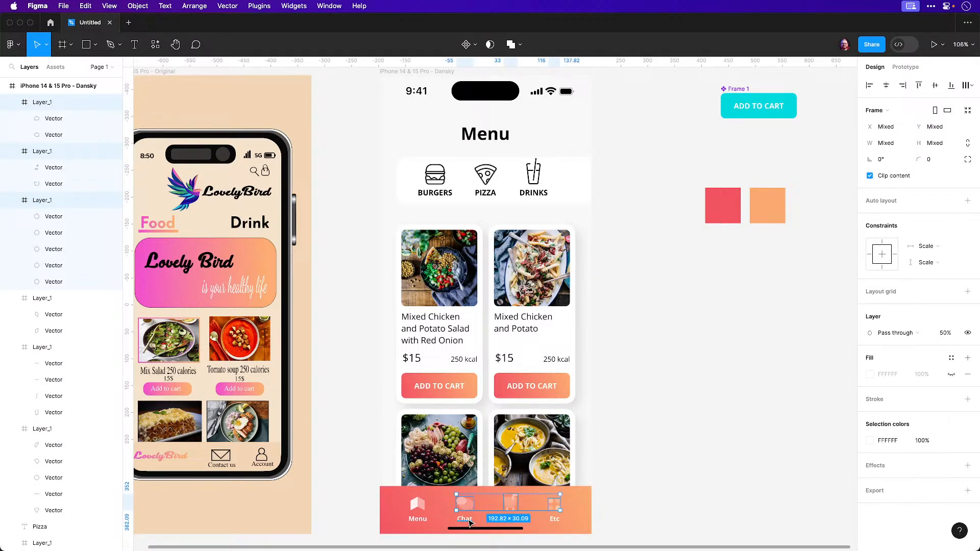
shift+click(465, 519)
shift+click(510, 519)
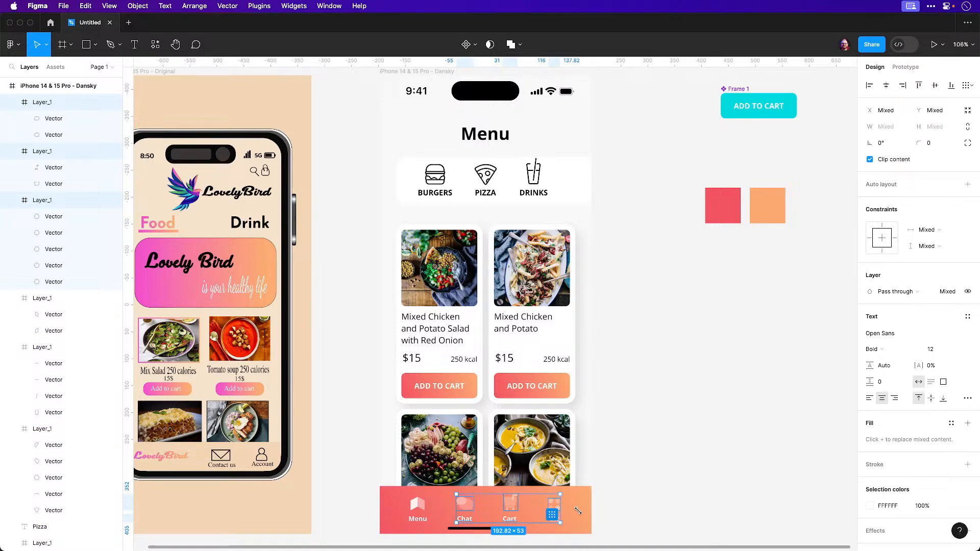
scroll(552, 520, up, 10)
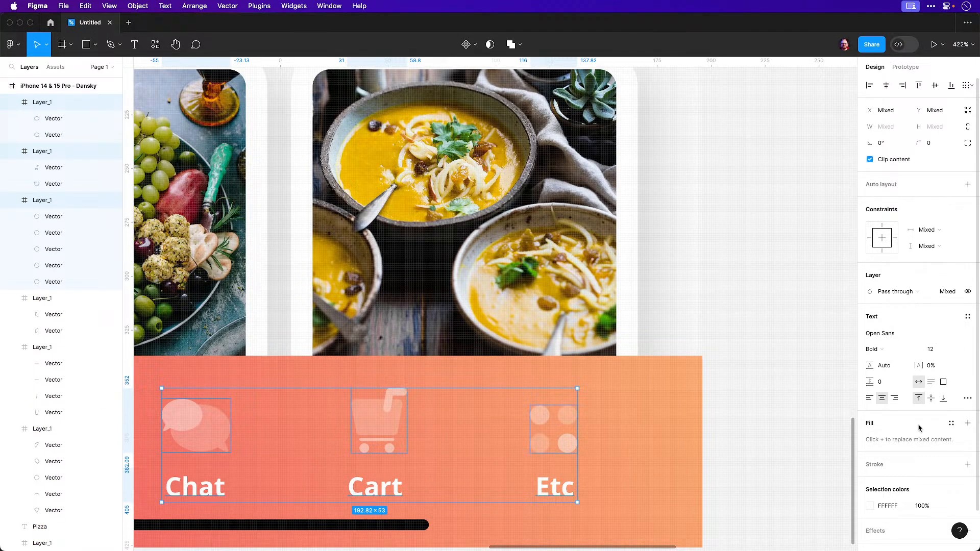
click(781, 437)
Set the opacity of the Chat, Cart and Etc text labels in the bottom navigation bar to 50%
click(555, 488)
shift+click(372, 486)
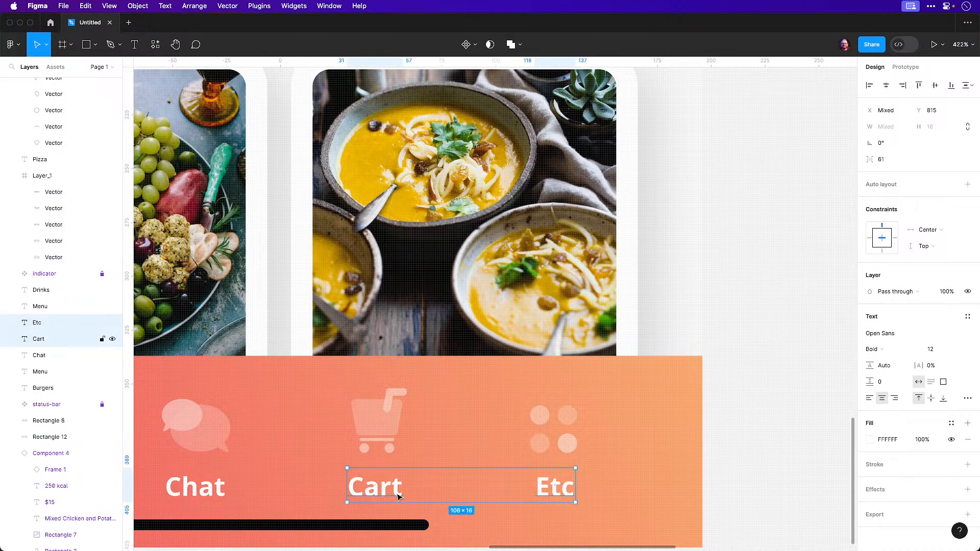
shift+click(219, 495)
click(947, 275)
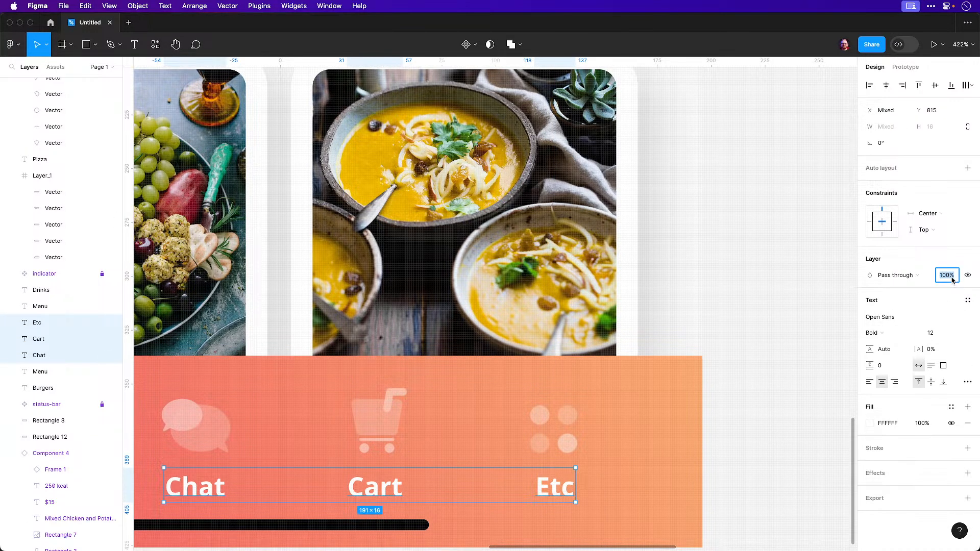
text(30)
key(Return)
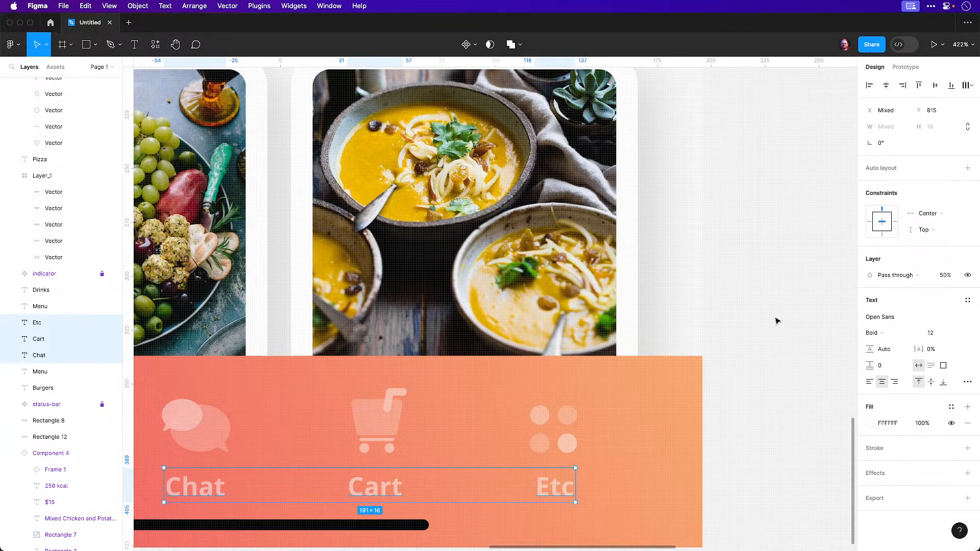
click(771, 321)
Move the Menu, Chat, Cart and Etc labels in the navigation bar together up to Y 814
scroll(602, 399, left, 10)
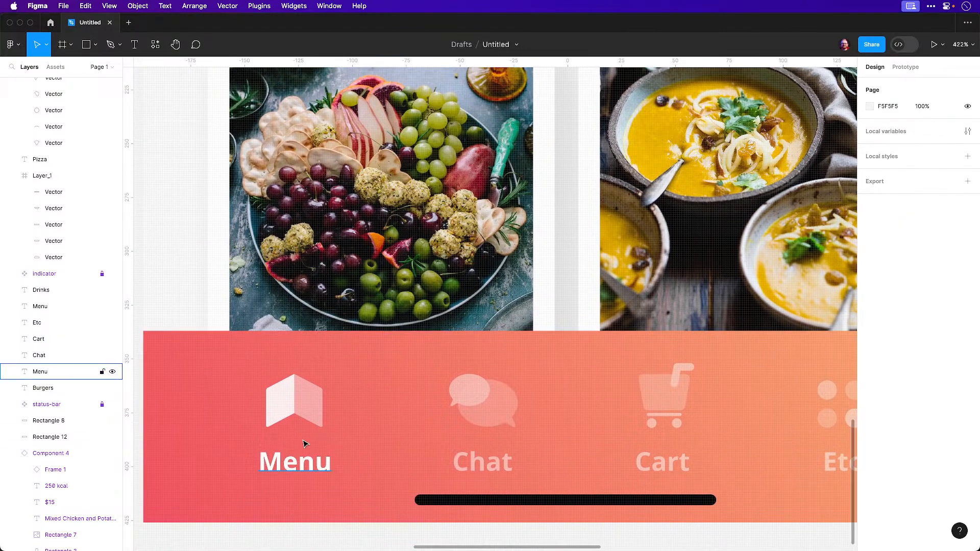
key(shift+0)
drag(466, 368, 429, 466)
scroll(428, 461, up, 1)
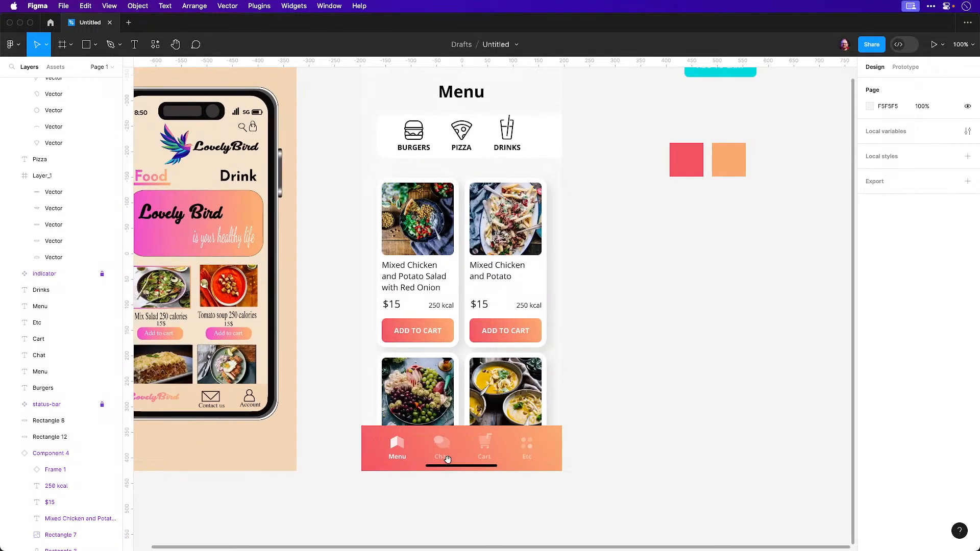
scroll(456, 449, up, 5)
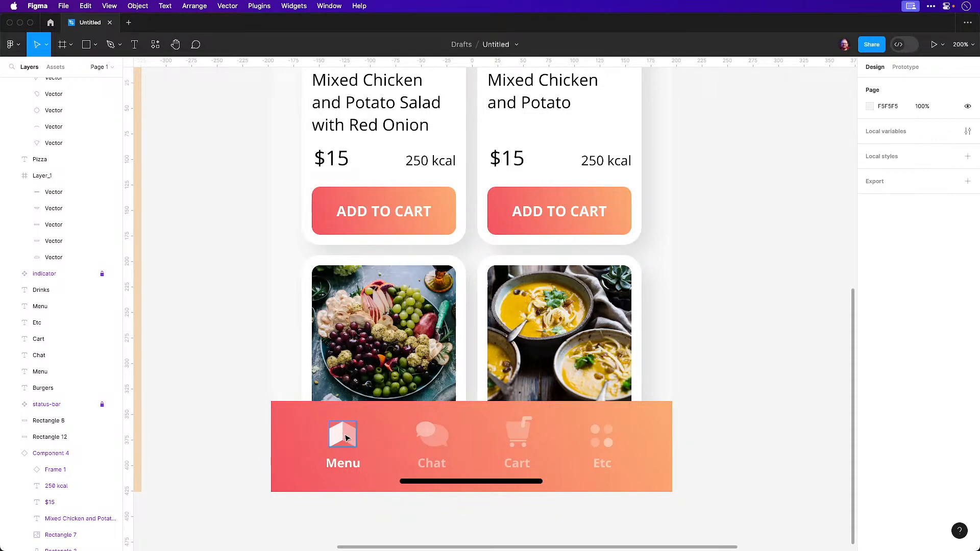
scroll(728, 284, up, 1)
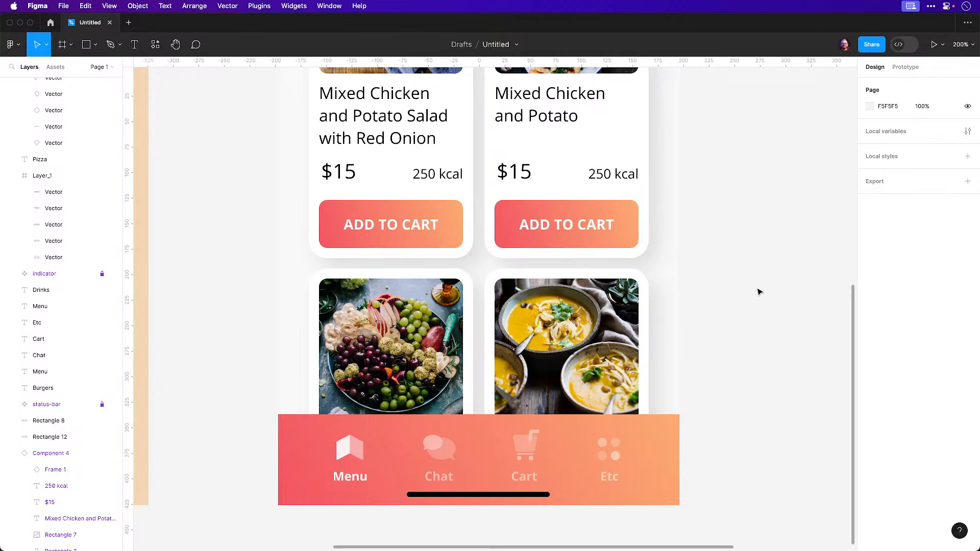
click(350, 476)
shift+click(437, 475)
shift+click(523, 477)
shift+click(604, 478)
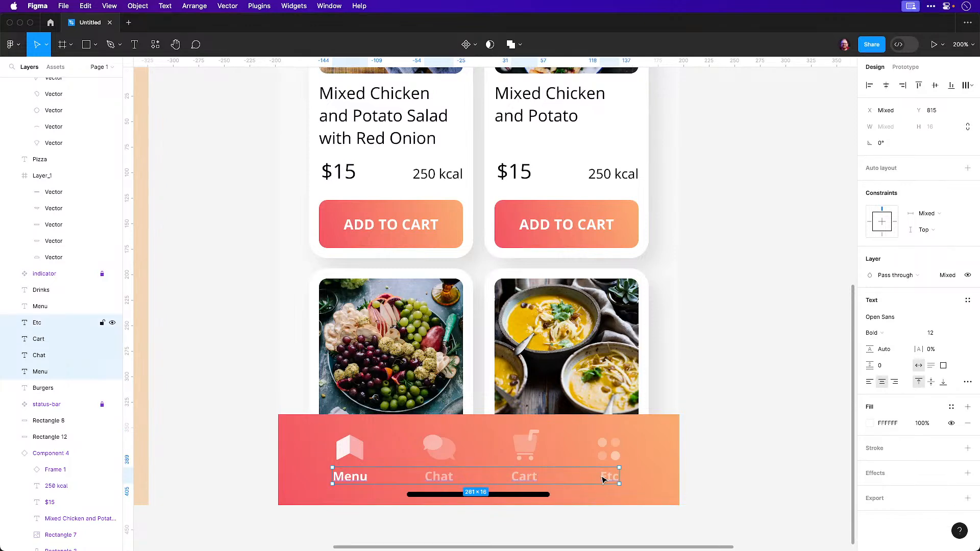
key(Up)
key(Up)
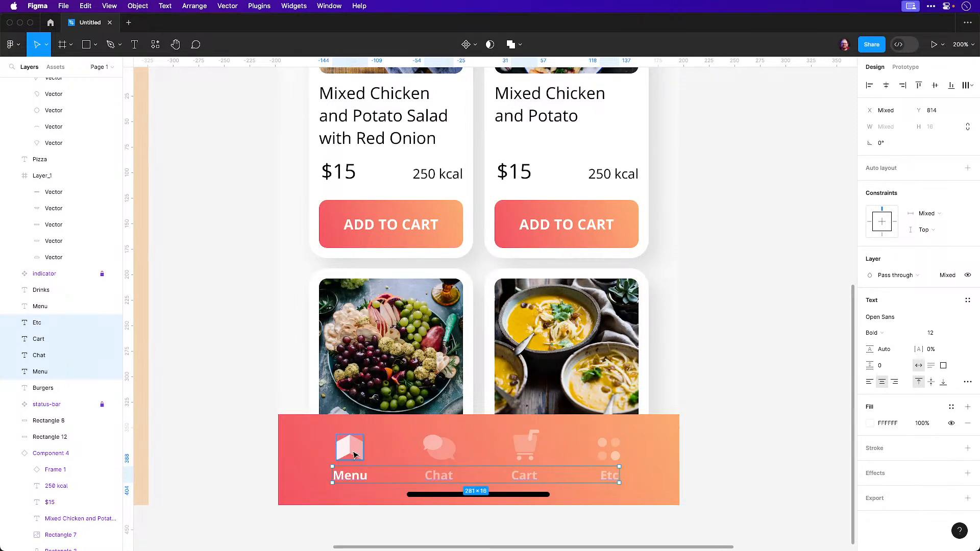
Move all four navigation bar icons together down by 1 px, closer to their labels
click(352, 452)
shift+click(442, 452)
shift+click(526, 446)
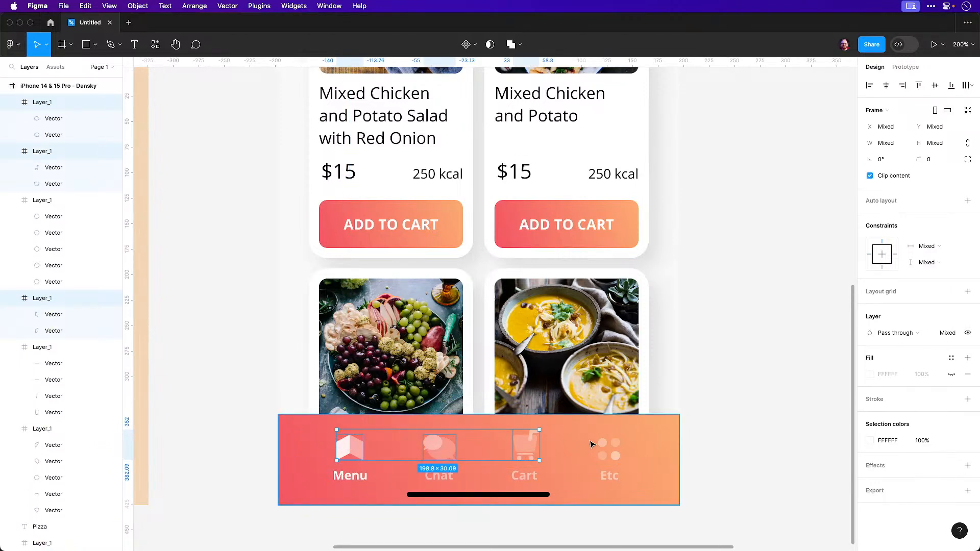
shift+click(604, 444)
key(Down)
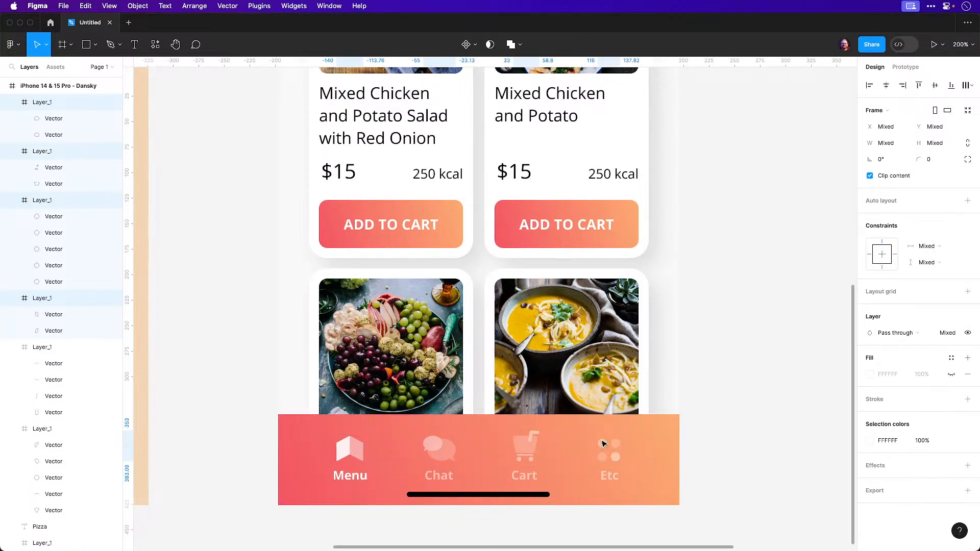
click(740, 398)
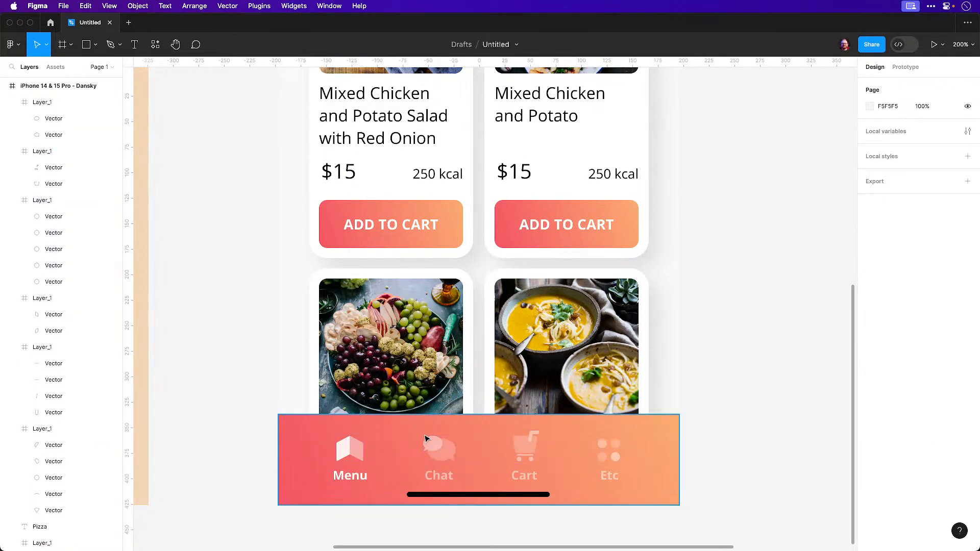
Nudge the Menu icon to X 58 and shift the Cart label 1 px rightward to centre each icon over its label
click(344, 453)
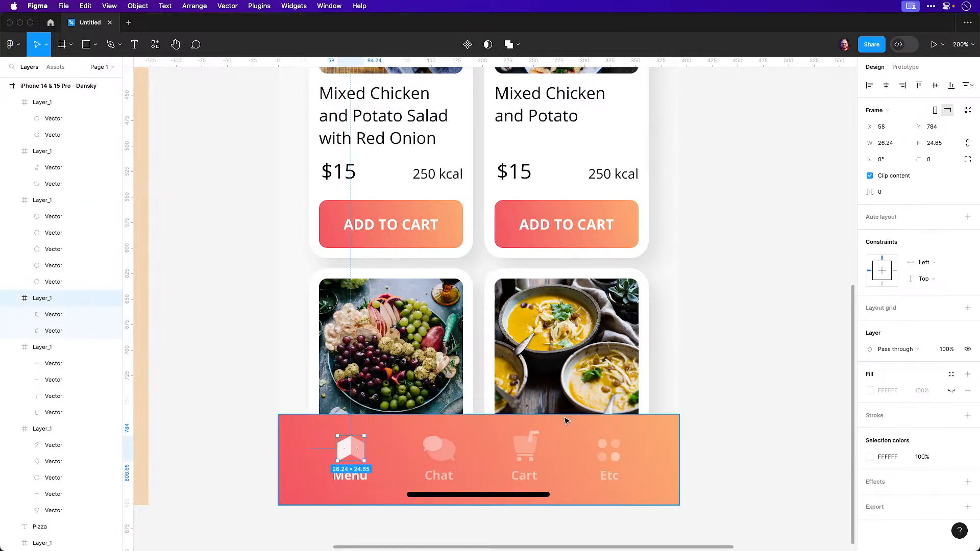
click(739, 404)
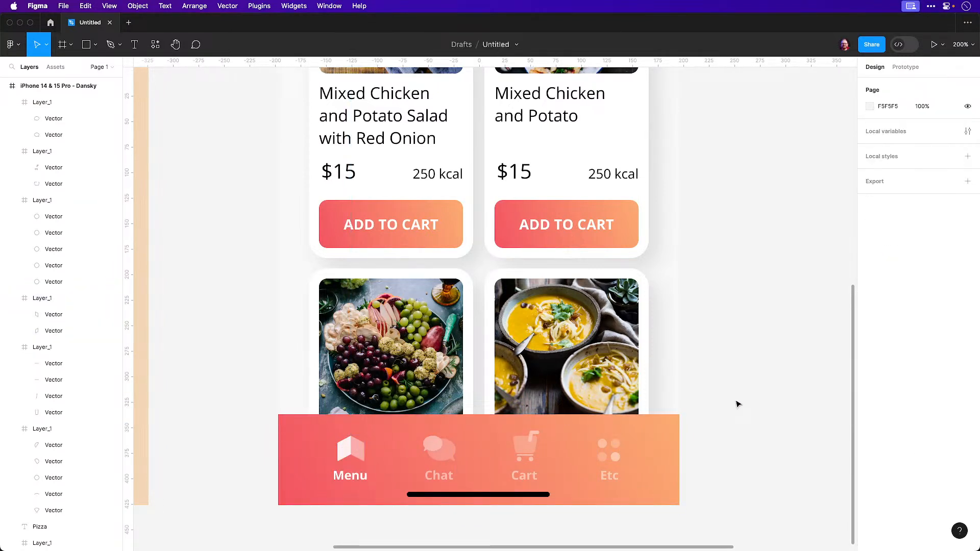
click(527, 482)
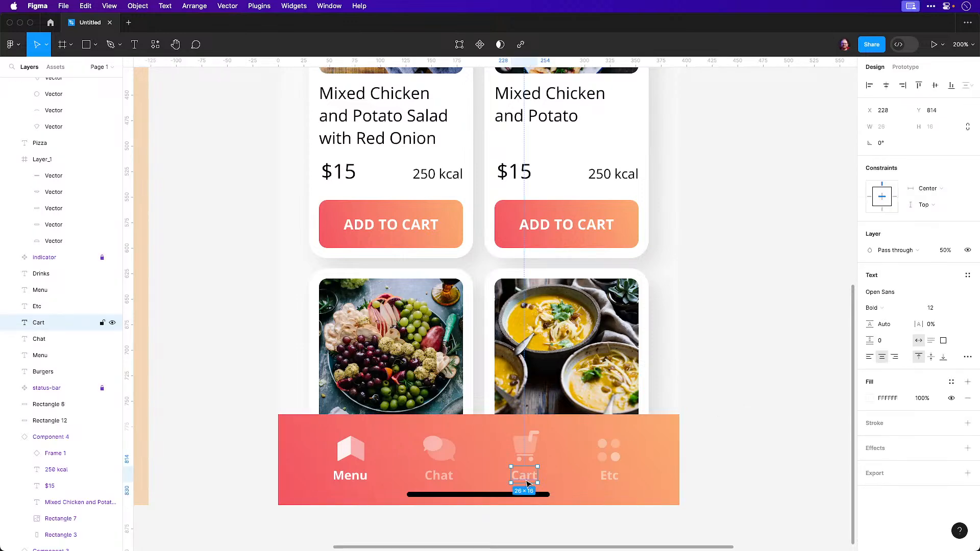
click(736, 438)
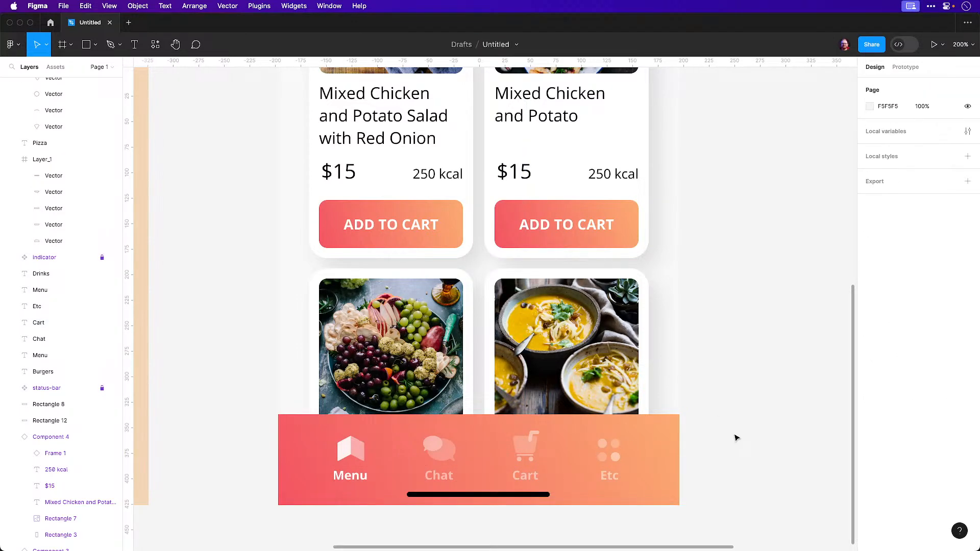
Try narrowing the main product card's Add to cart button to 121 px wide, and undo the change
key(shift+0)
key(shift+1)
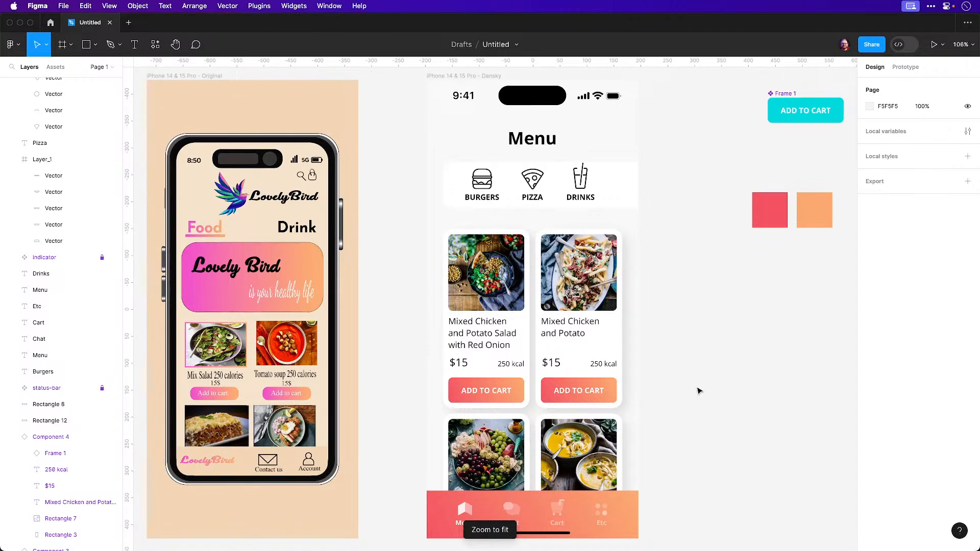
super+click(506, 401)
drag(525, 391, 518, 391)
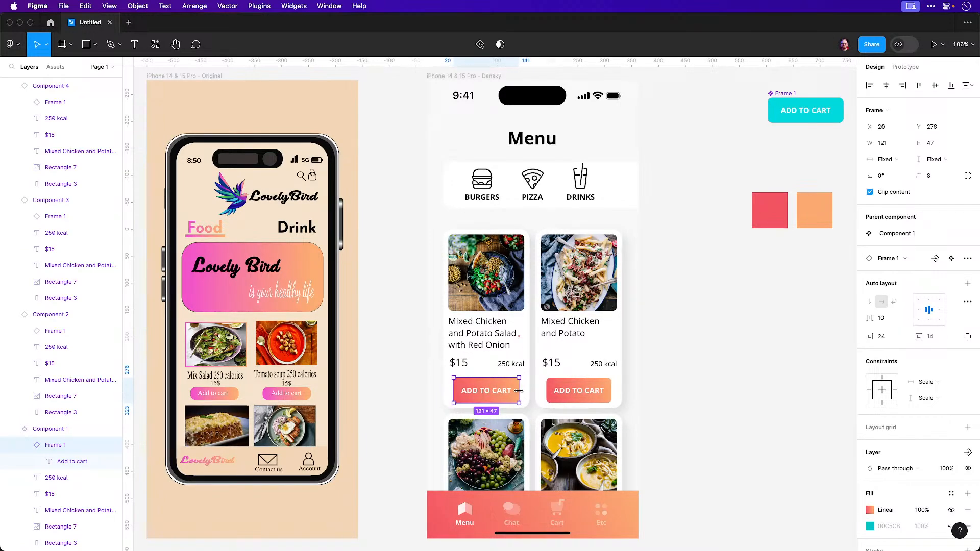
click(692, 402)
key(super+z)
click(693, 403)
key(super+z)
key(super+z)
click(693, 403)
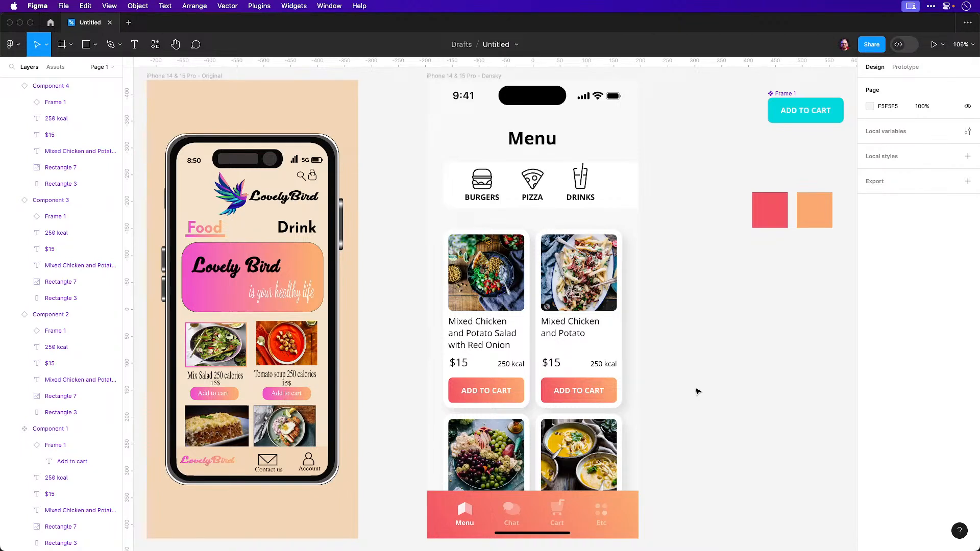
click(261, 7)
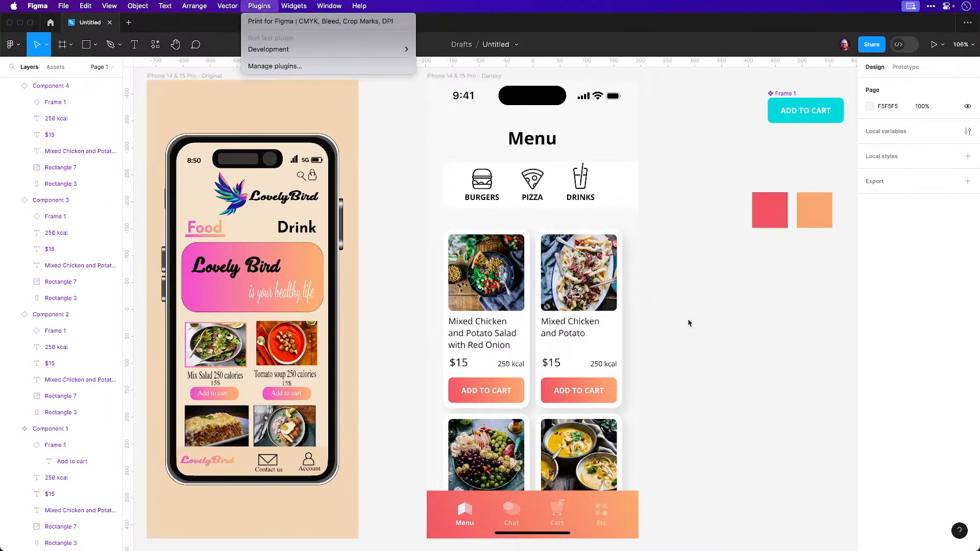
click(717, 326)
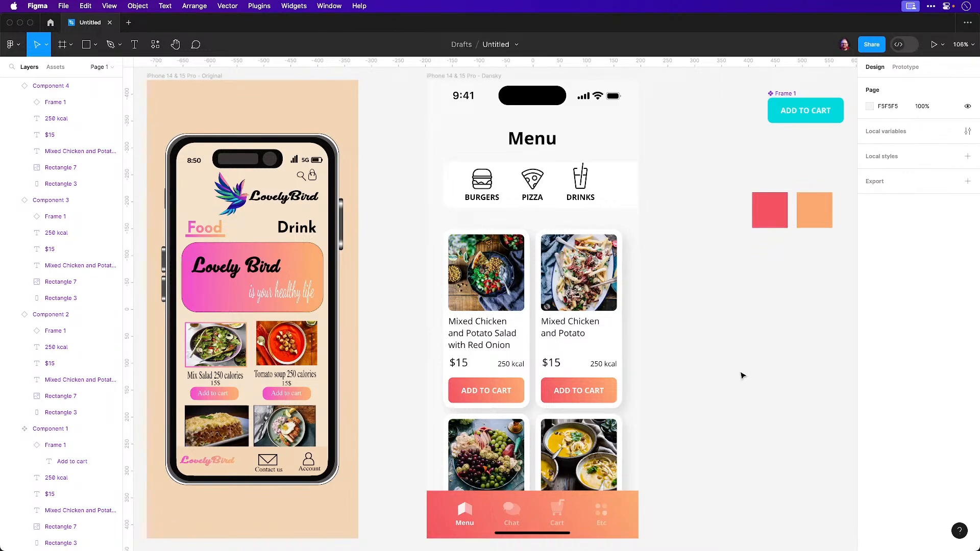
Nudge the Chat label in the navigation bar to X 144 to centre it under its icon
scroll(771, 416, down, 2)
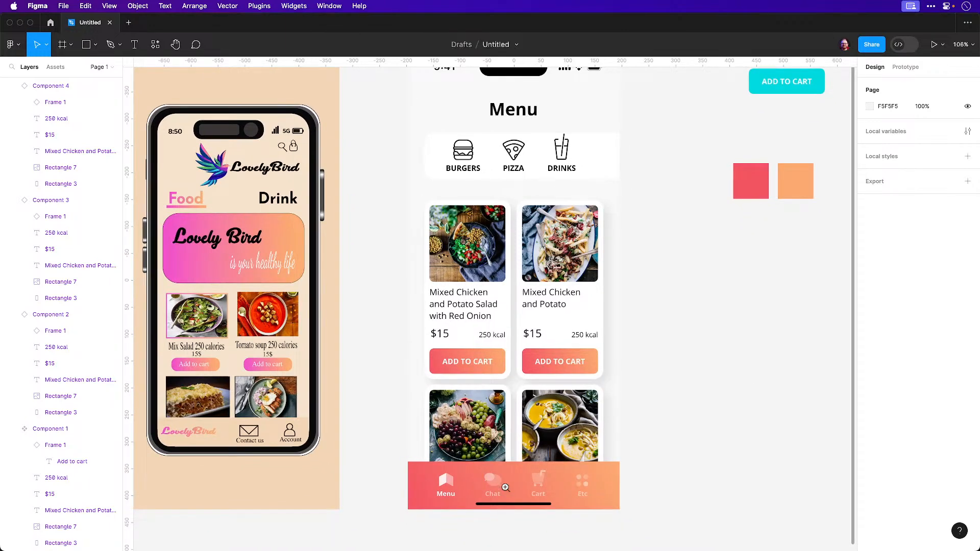
scroll(503, 484, up, 5)
scroll(466, 404, left, 6)
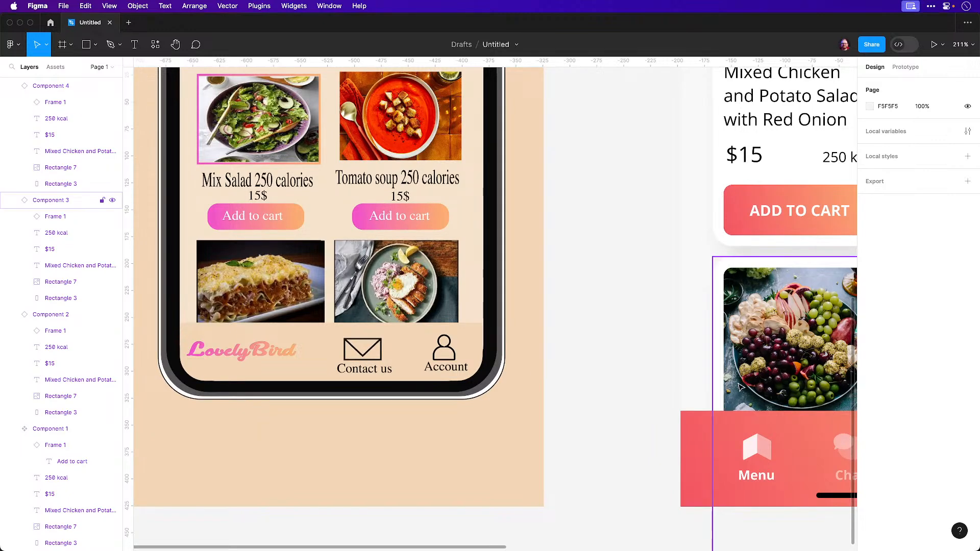
scroll(605, 384, right, 4)
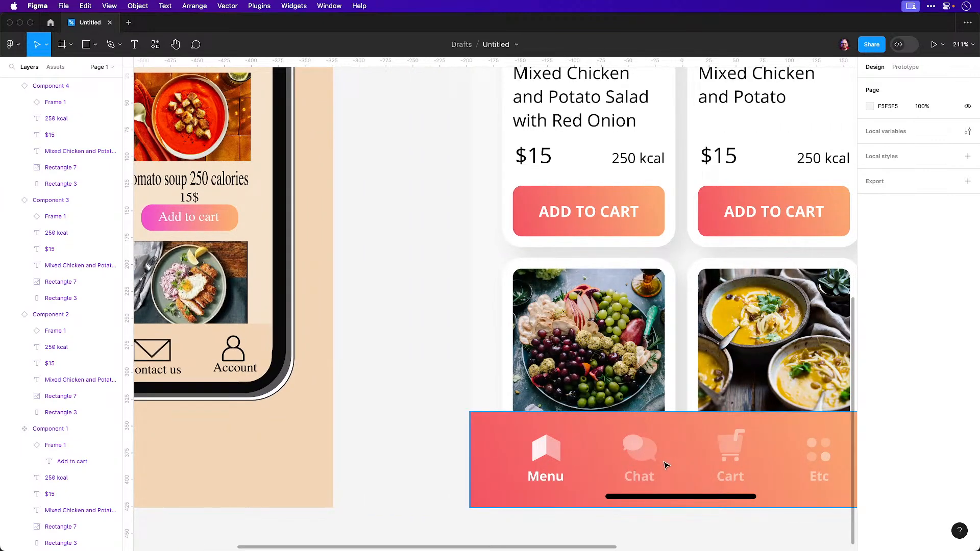
click(642, 477)
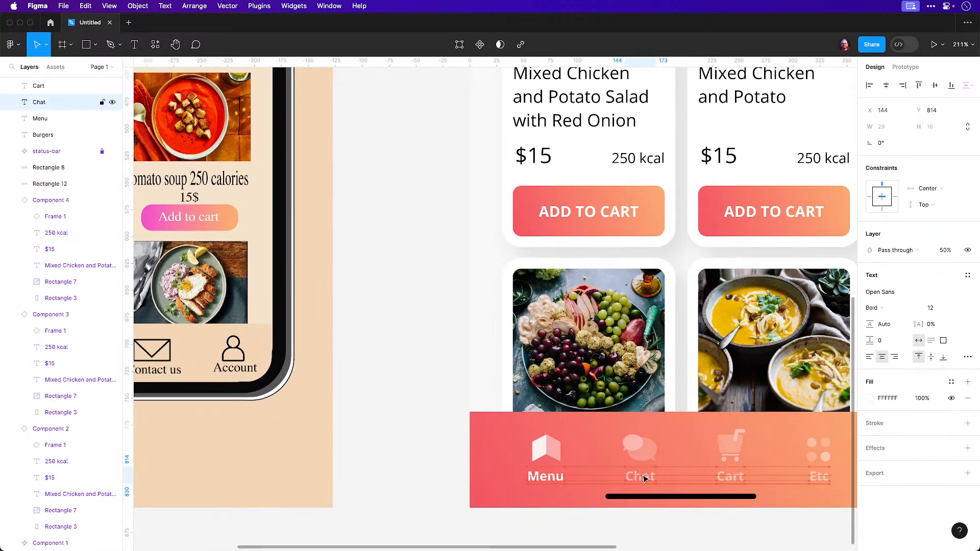
click(434, 376)
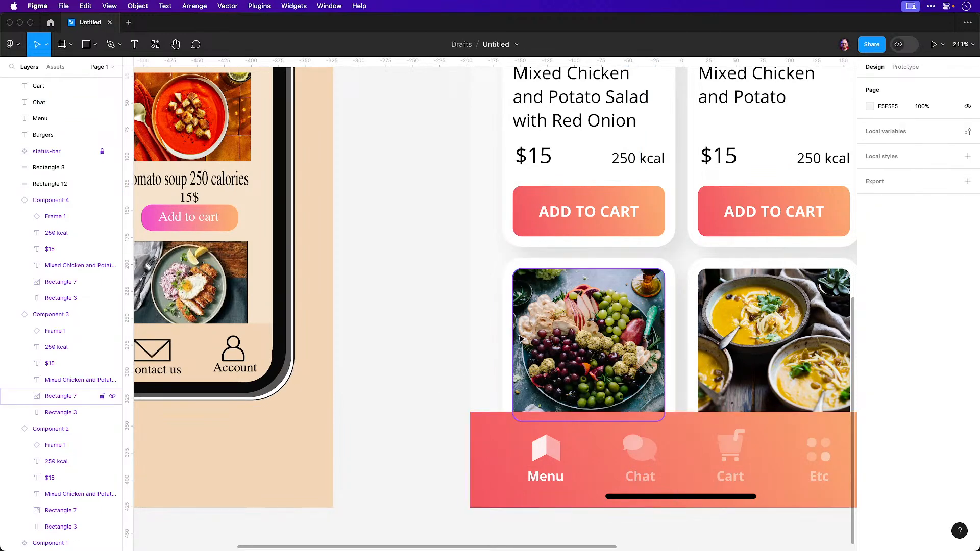
Copy the linear gradient fill of the first product card's Add to cart button
key(shift+0)
scroll(548, 408, up, 3)
scroll(547, 408, right, 2)
scroll(548, 408, up, 2)
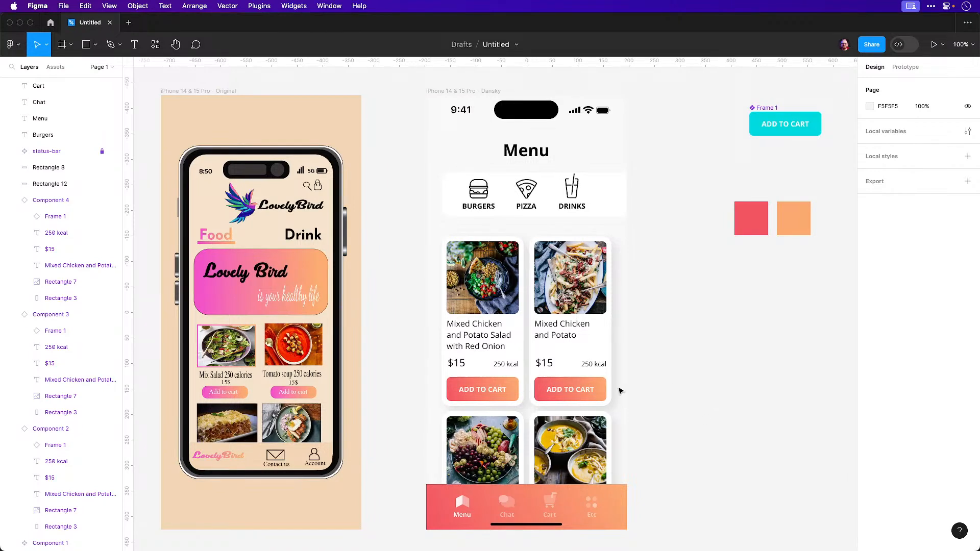
key(z)
click(524, 390)
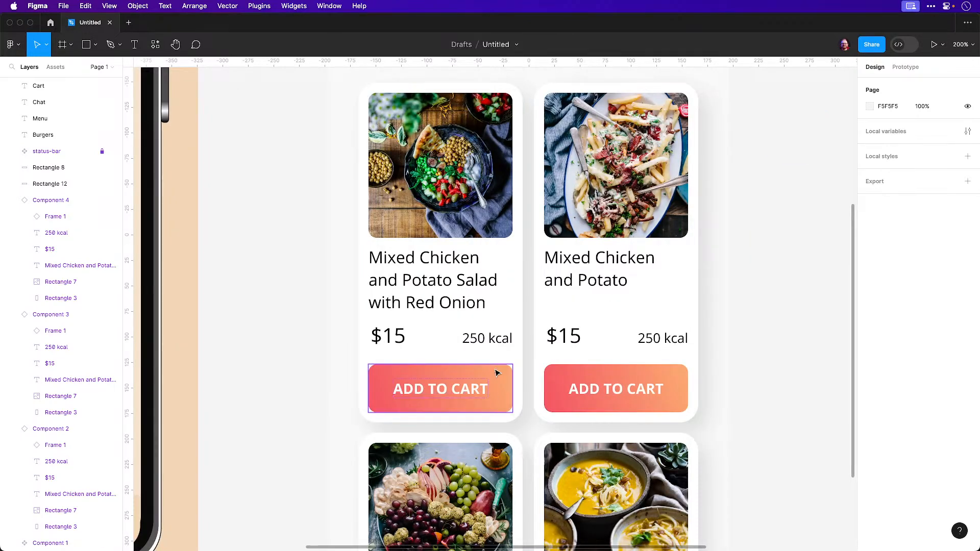
double_click(500, 376)
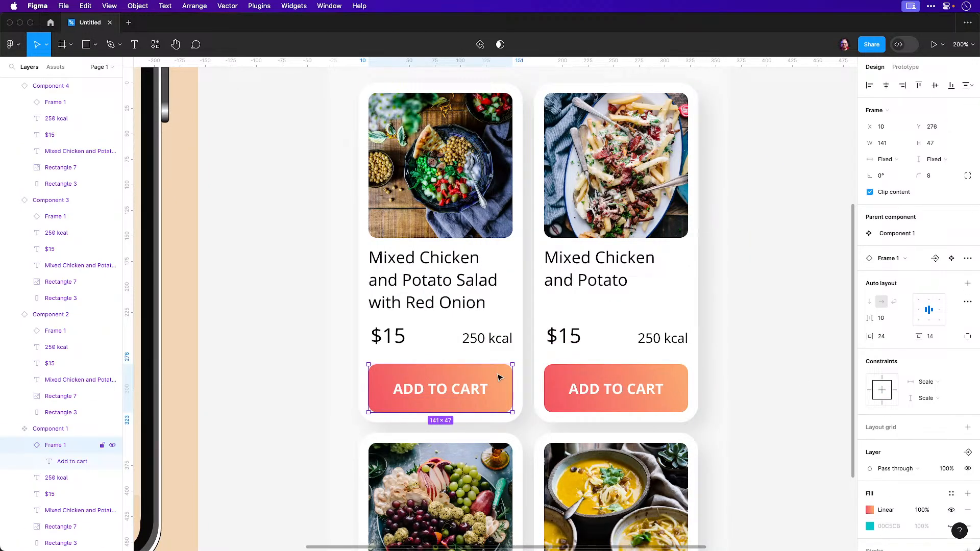
double_click(461, 392)
click(493, 376)
click(893, 510)
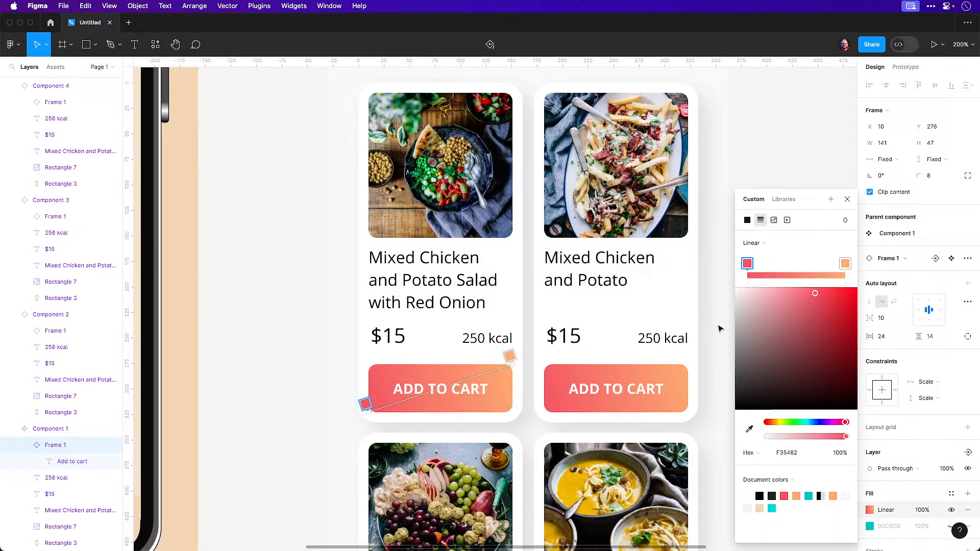
click(702, 302)
scroll(702, 304, down, 3)
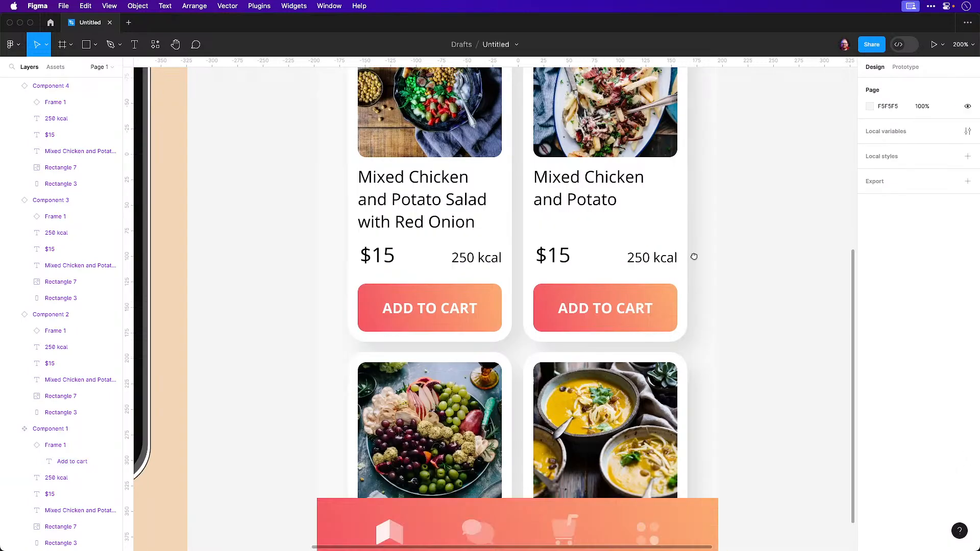
Paste the gradient onto the Add to cart label text and hide the button frame's own gradient fill
super+click(472, 324)
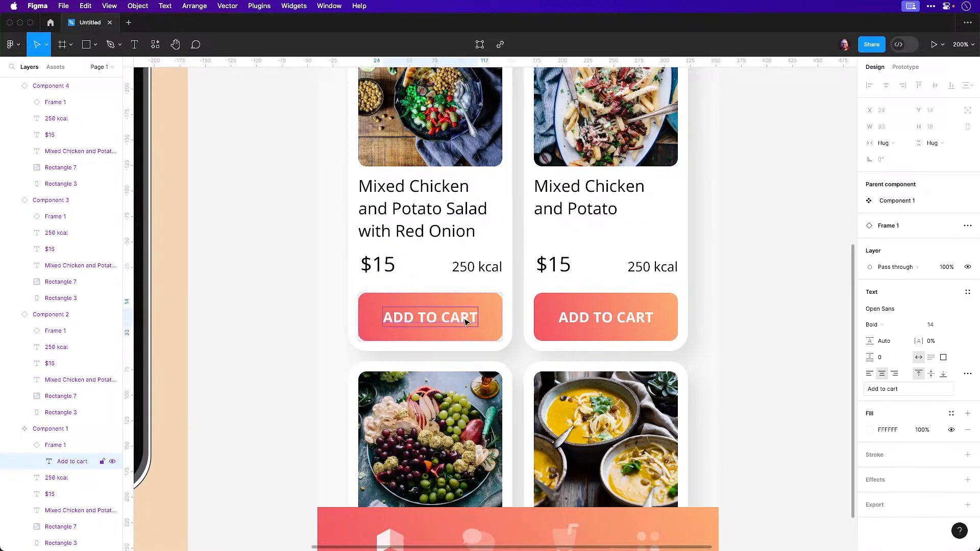
key(super+v)
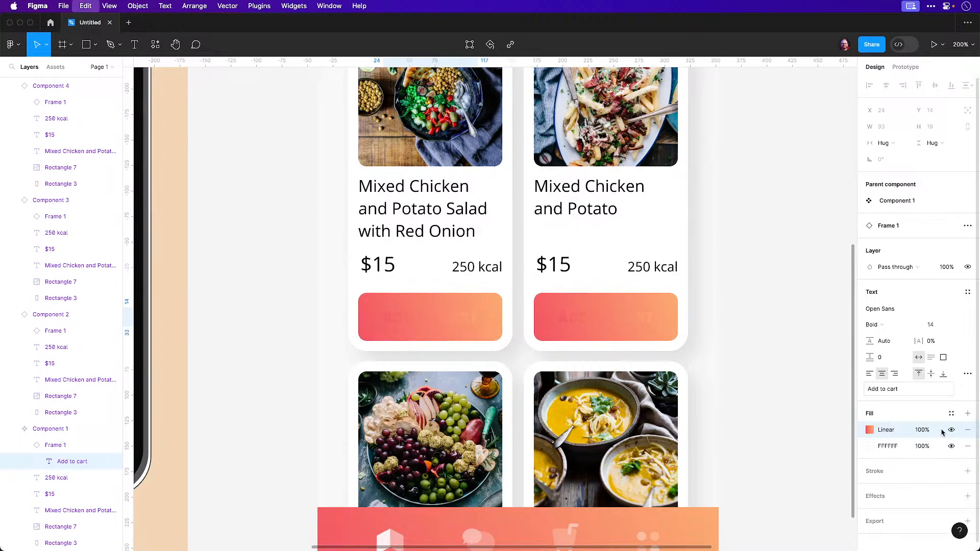
click(486, 337)
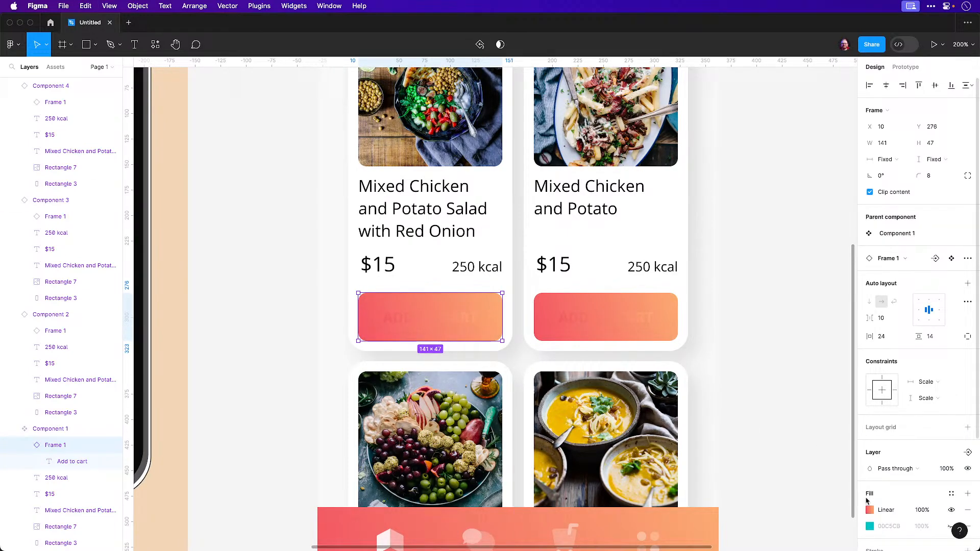
click(950, 510)
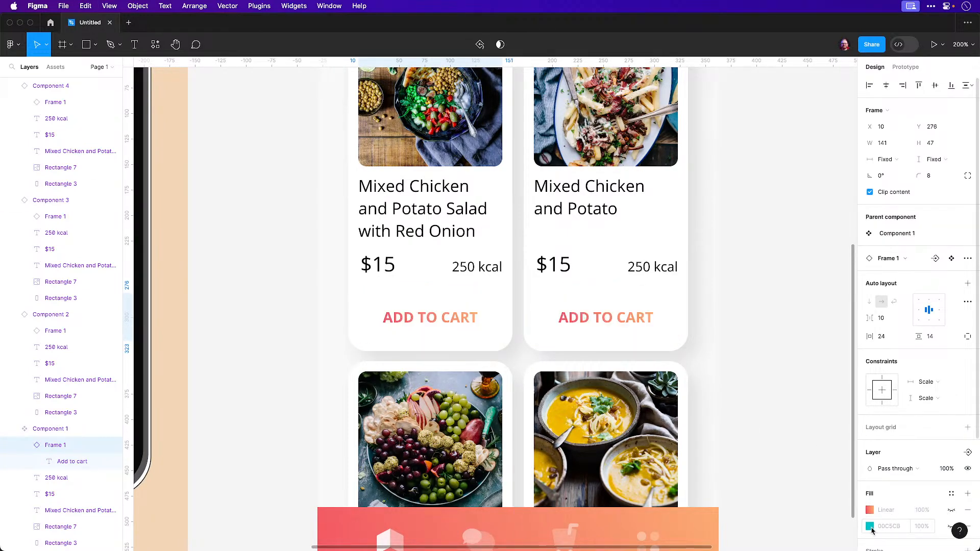
Show the button's solid fill, try it in white FFFFFF and grey A9A9A9, and hide it again
click(952, 526)
click(870, 526)
click(788, 452)
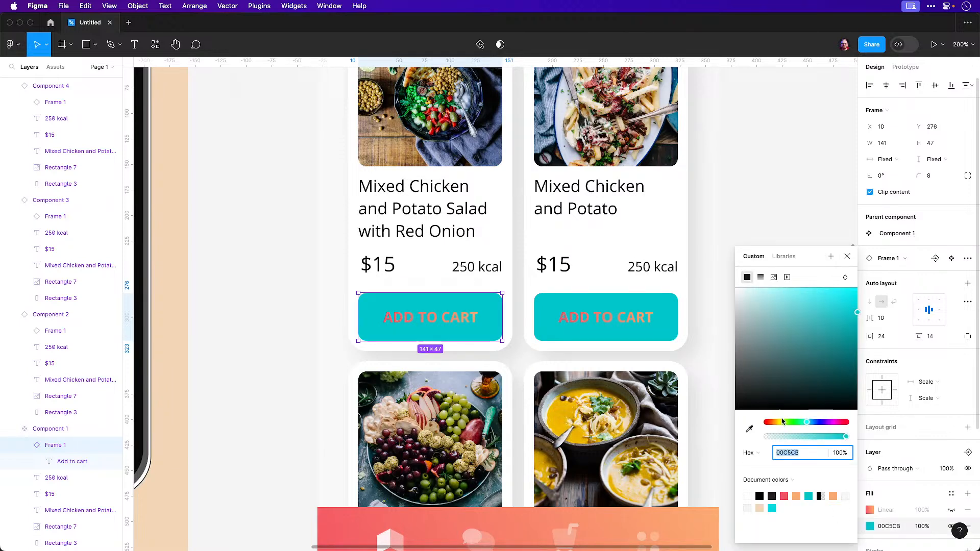
text(DDDDDD)
key(Return)
drag(711, 311, 694, 278)
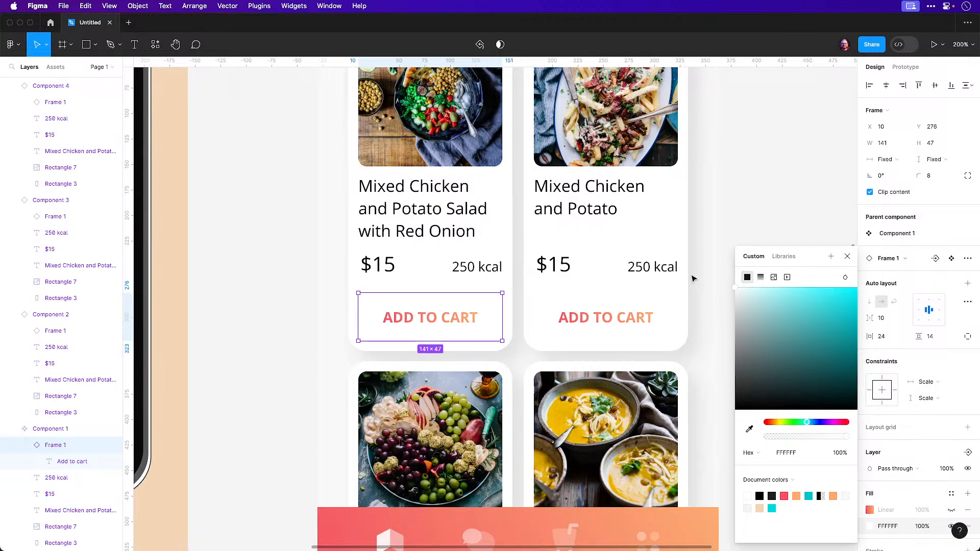
drag(692, 283, 692, 336)
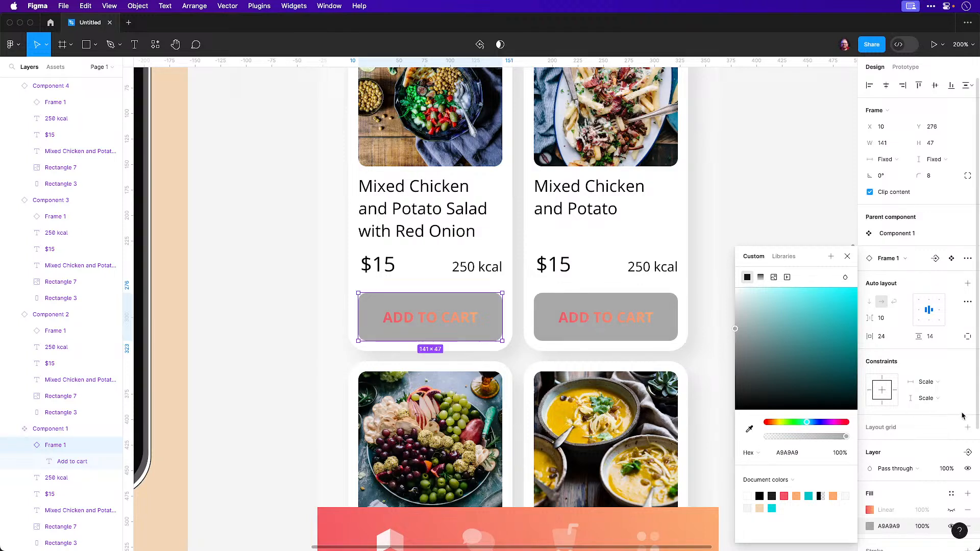
click(951, 526)
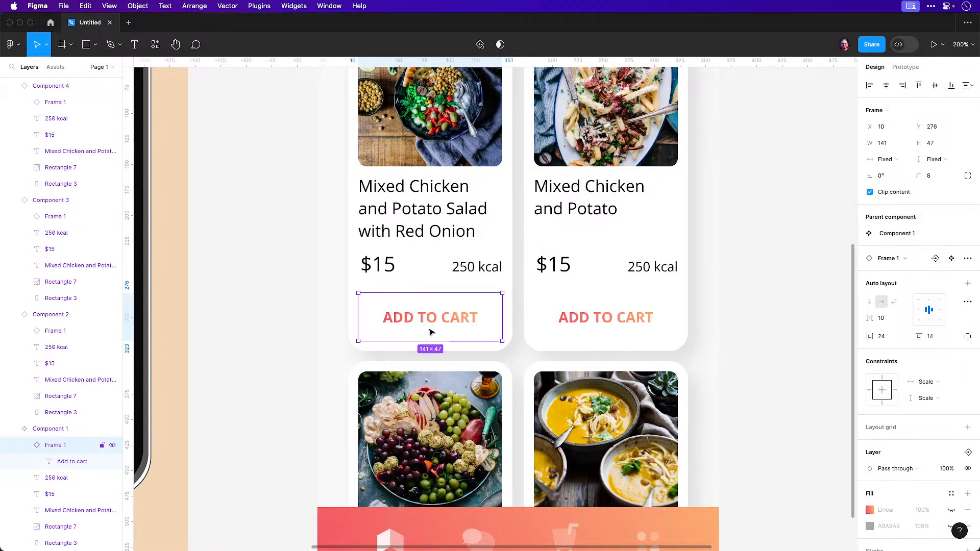
scroll(449, 314, up, 4)
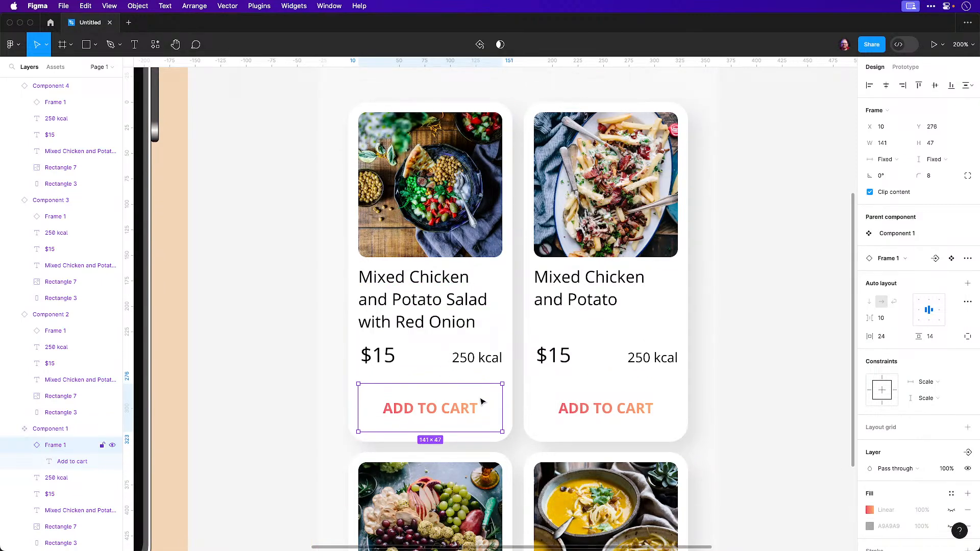
scroll(477, 407, down, 10)
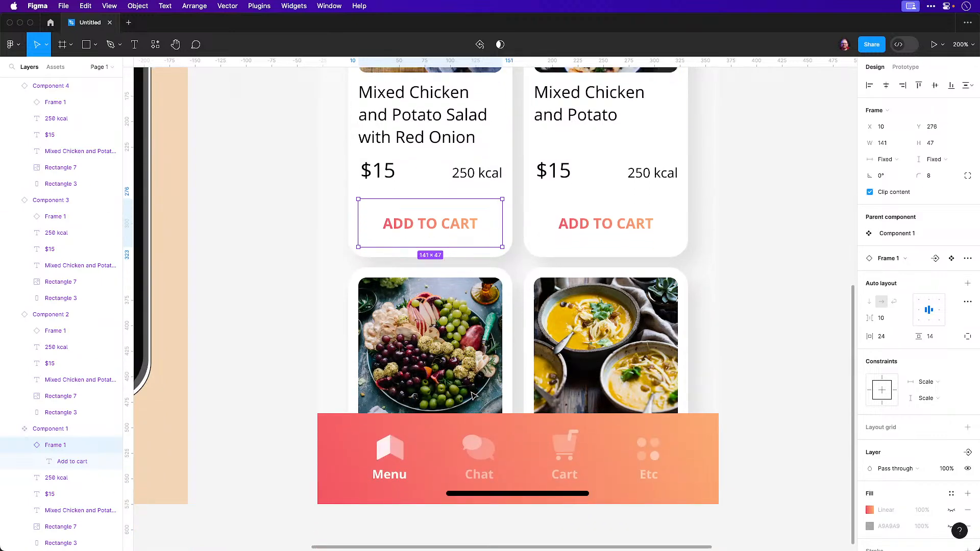
scroll(460, 408, up, 5)
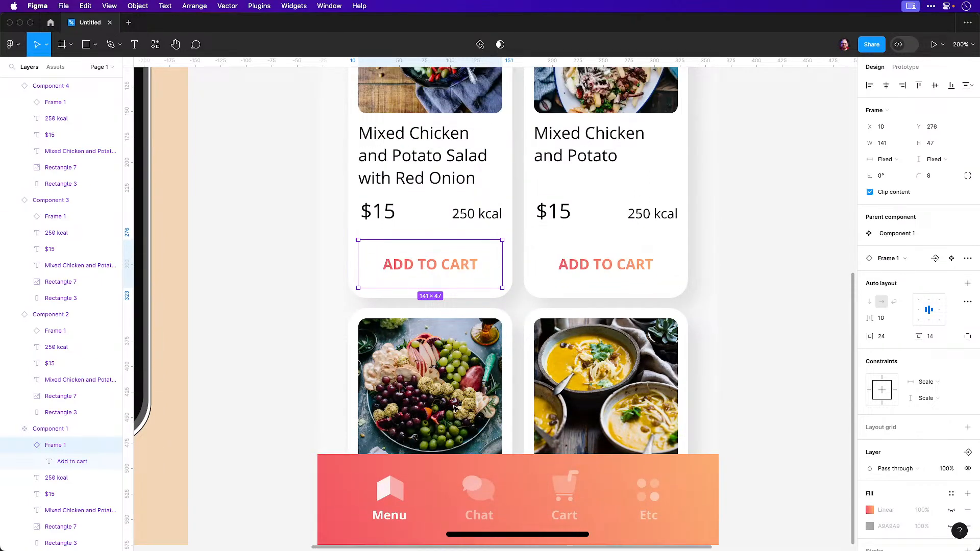
scroll(456, 409, down, 4)
scroll(456, 408, up, 7)
scroll(456, 408, right, 1)
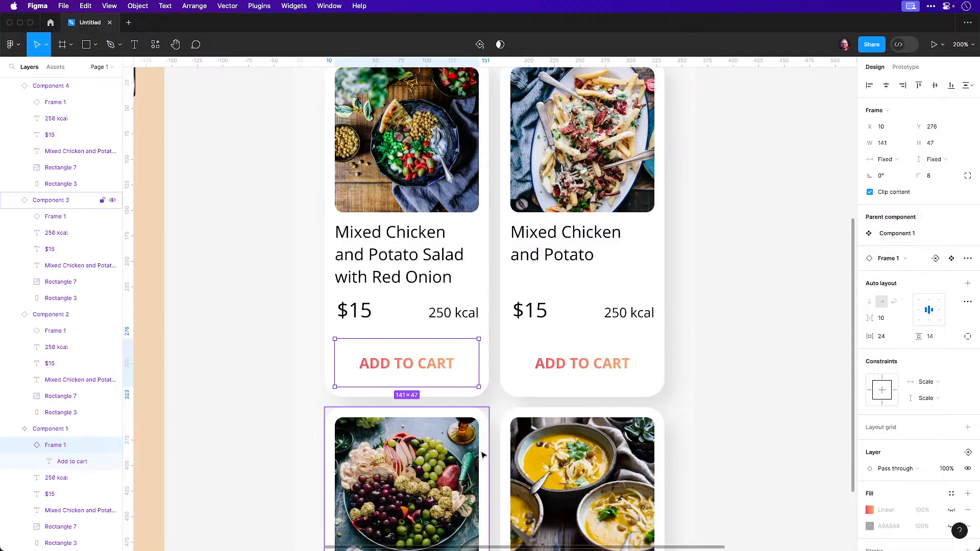
Draw a horizontal divider line above the first card's Add to cart label with the Pen tool, ending at X 146, Y 276.5
click(120, 45)
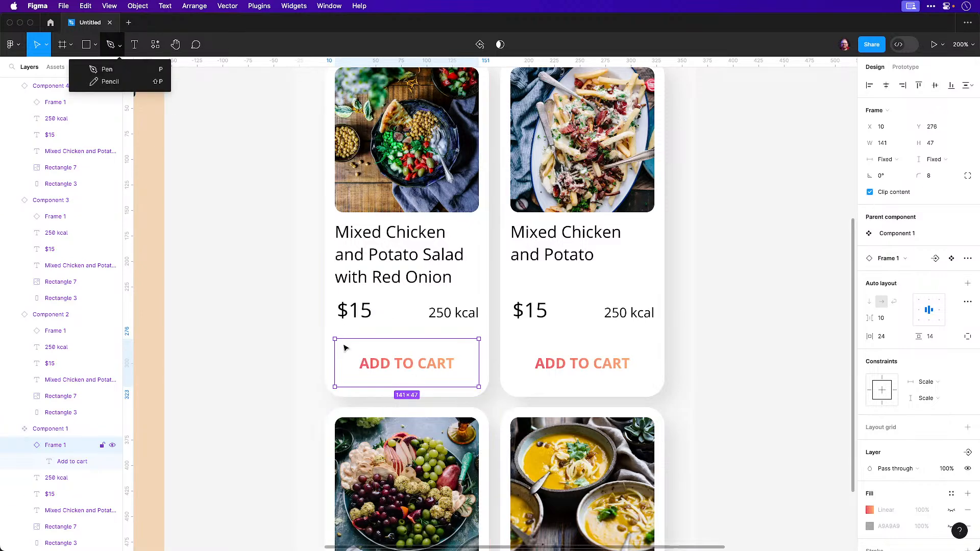
double_click(382, 366)
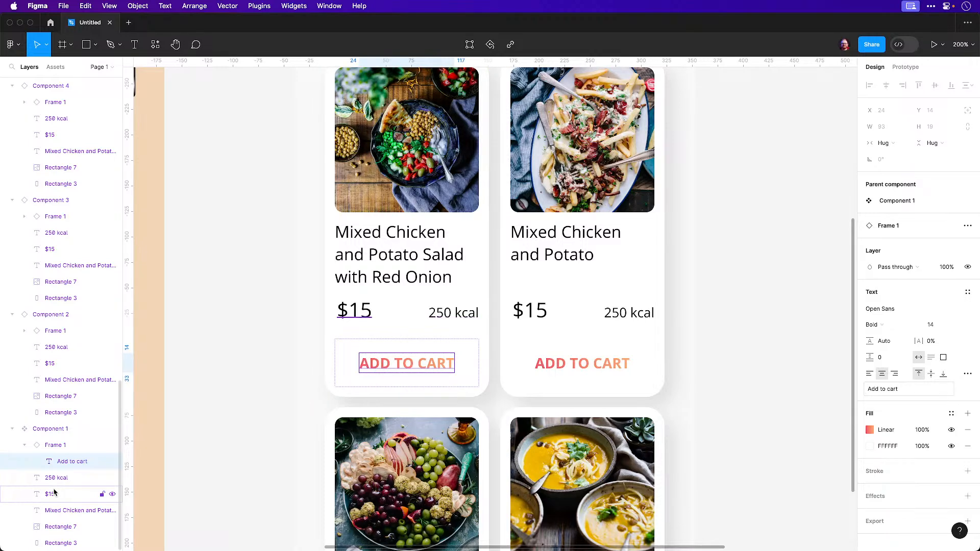
click(110, 44)
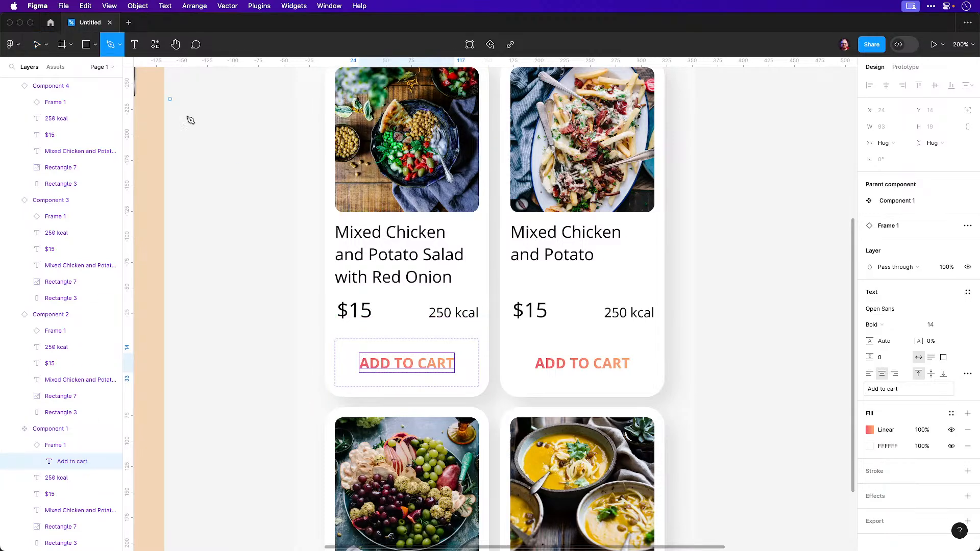
click(336, 339)
click(474, 339)
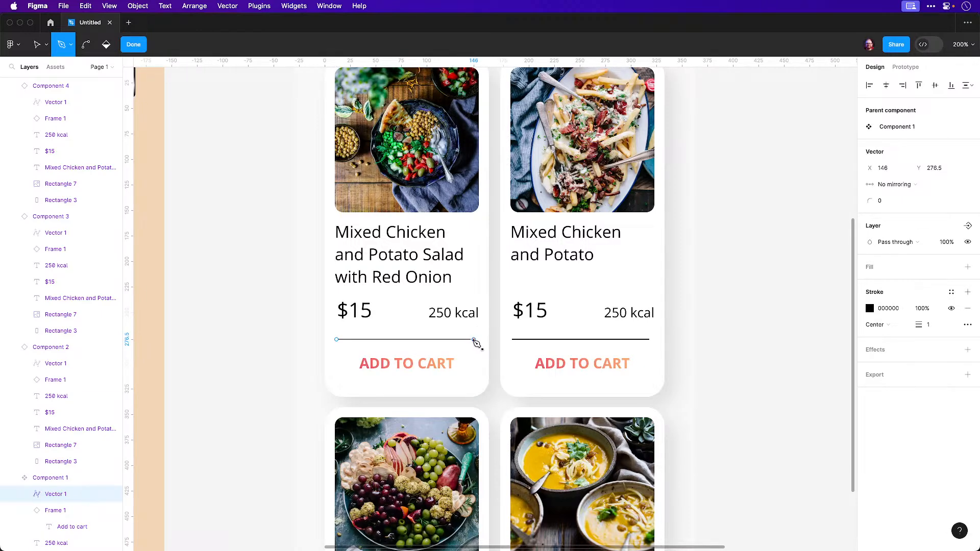
key(Escape)
click(717, 331)
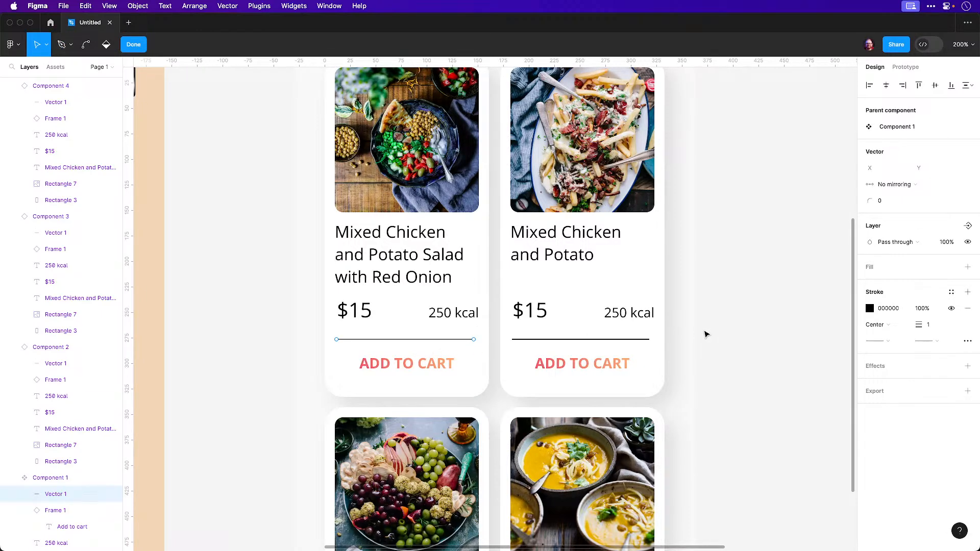
Shift the divider line 2 px right and 7 px down, closer to the Add to cart label
scroll(413, 342, up, 3)
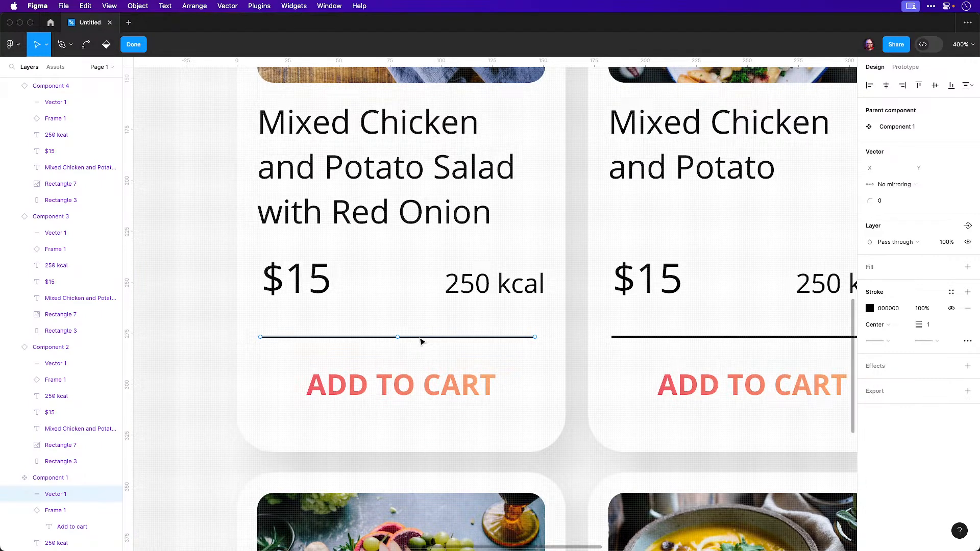
key(Right)
key(Right)
key(shift+Down)
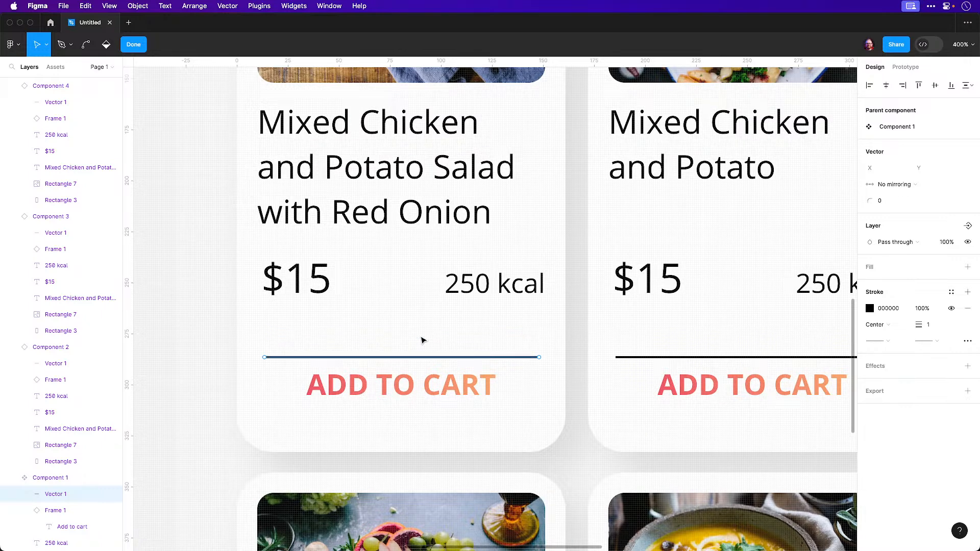
key(Up)
key(Up)
key(Up)
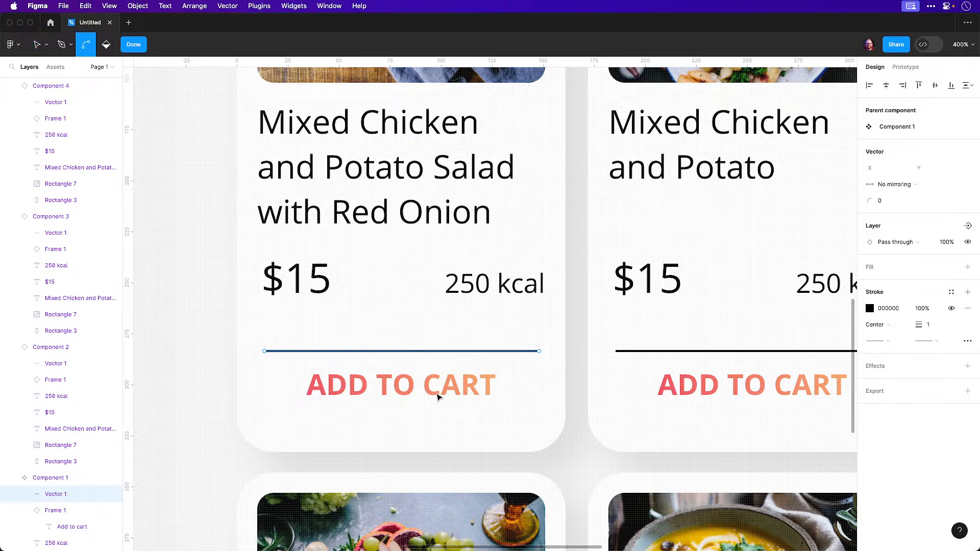
Reduce the divider line's black stroke opacity to 20%
click(922, 308)
text(20)
key(Return)
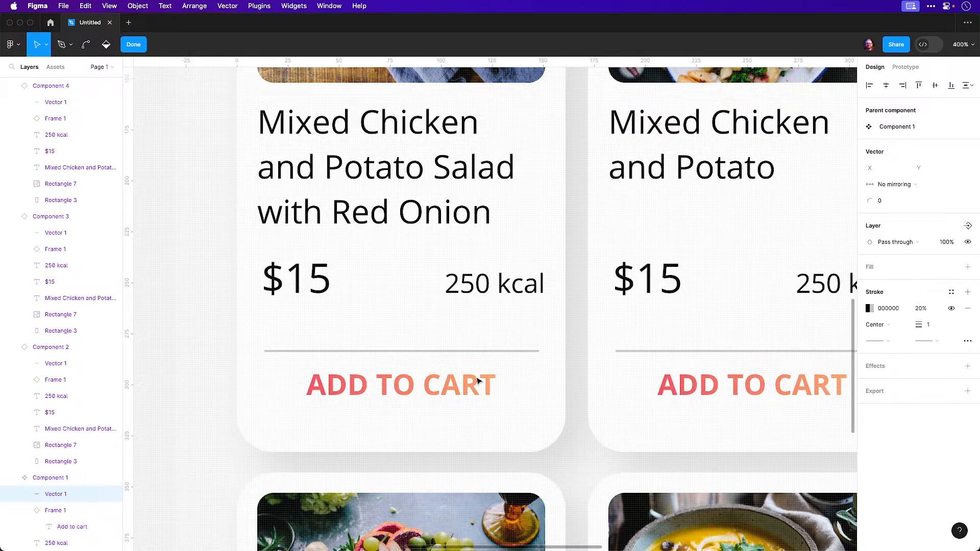
Move the first card's Add to cart button frame down to Y 284, below the divider line
click(466, 388)
click(461, 394)
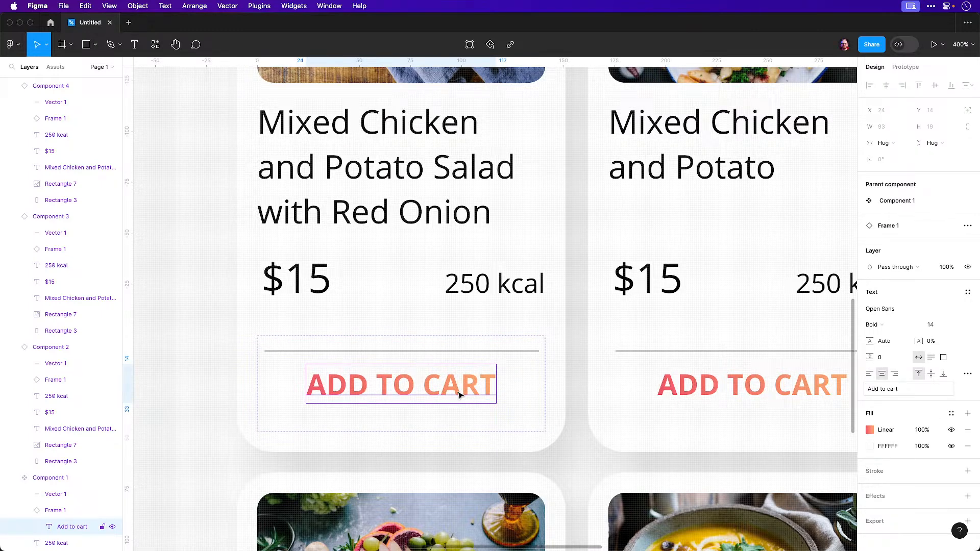
drag(460, 396, 460, 410)
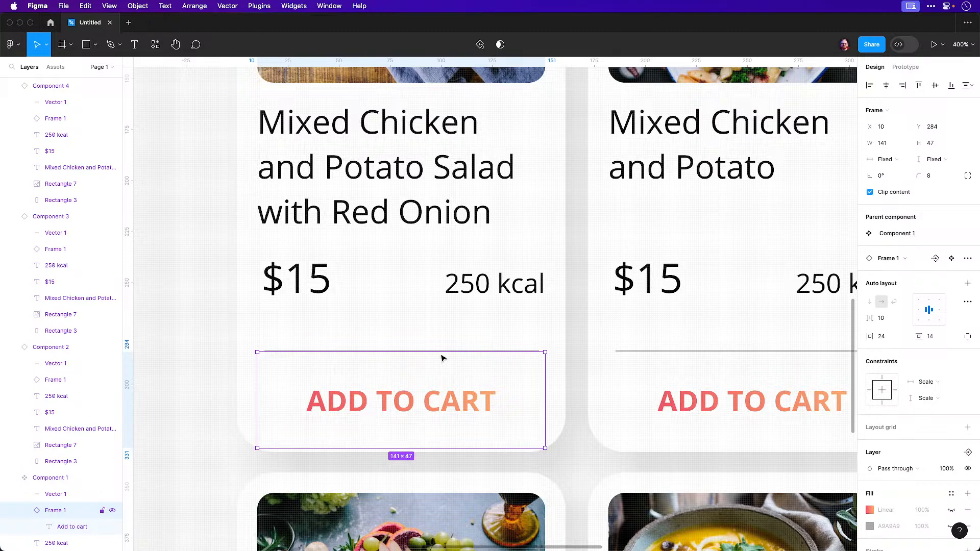
click(576, 343)
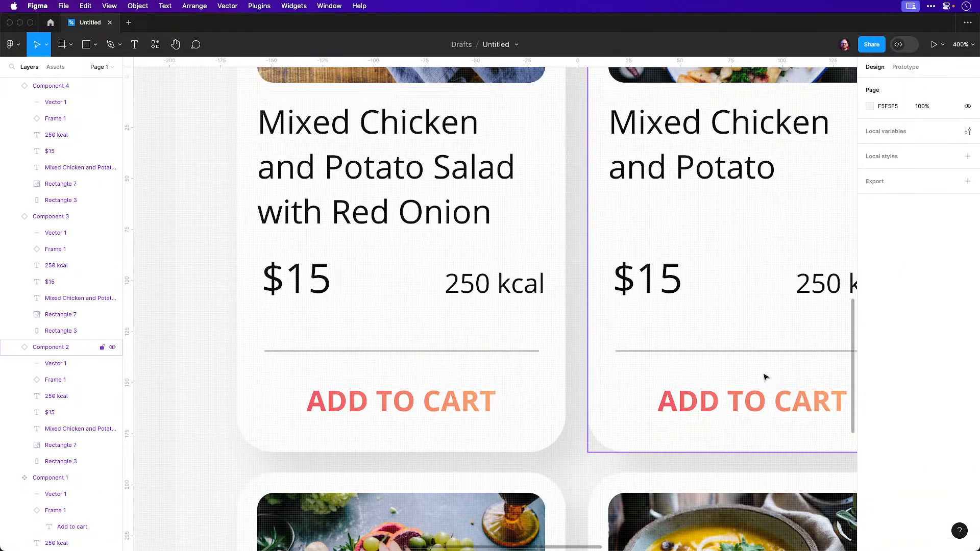
key(shift+0)
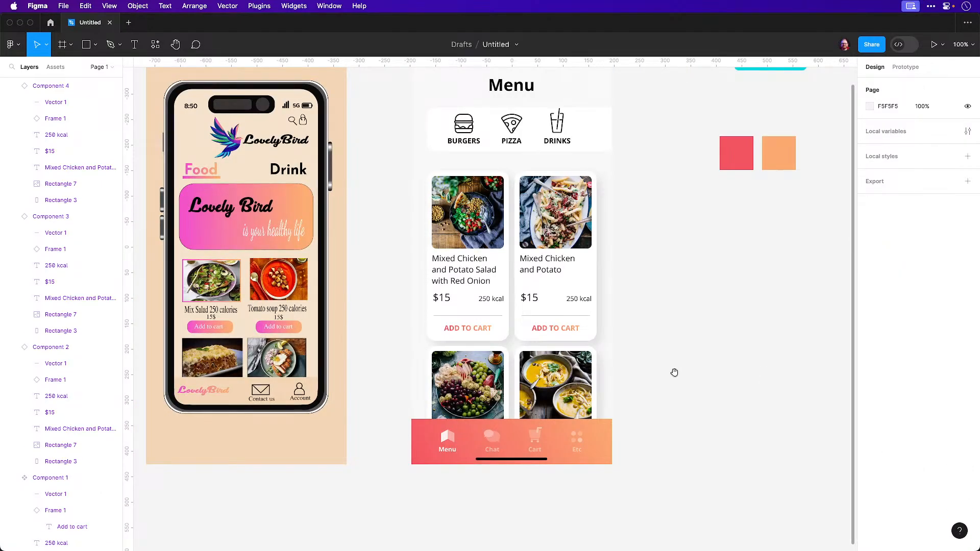
Reduce the first card's divider line stroke opacity to 10%
drag(674, 372, 622, 473)
click(448, 433)
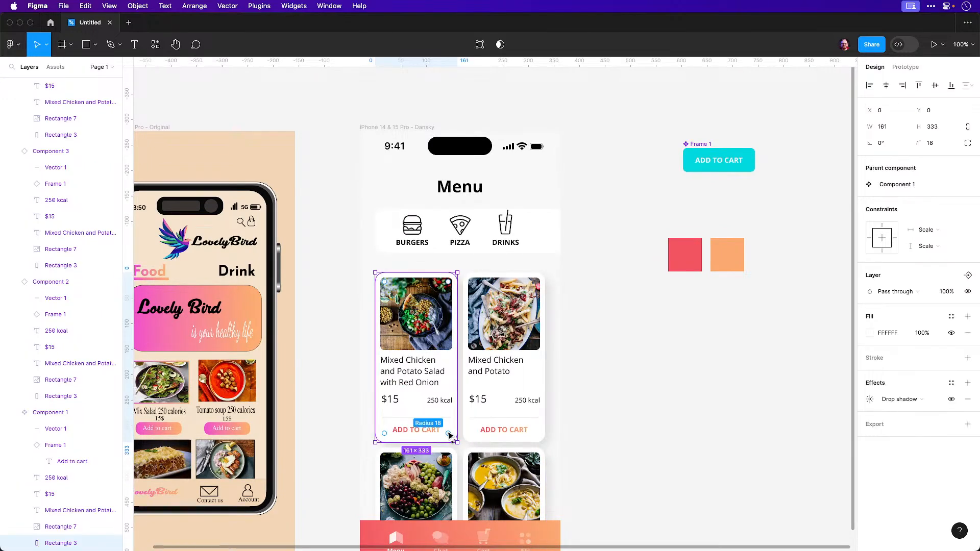
scroll(439, 431, up, 5)
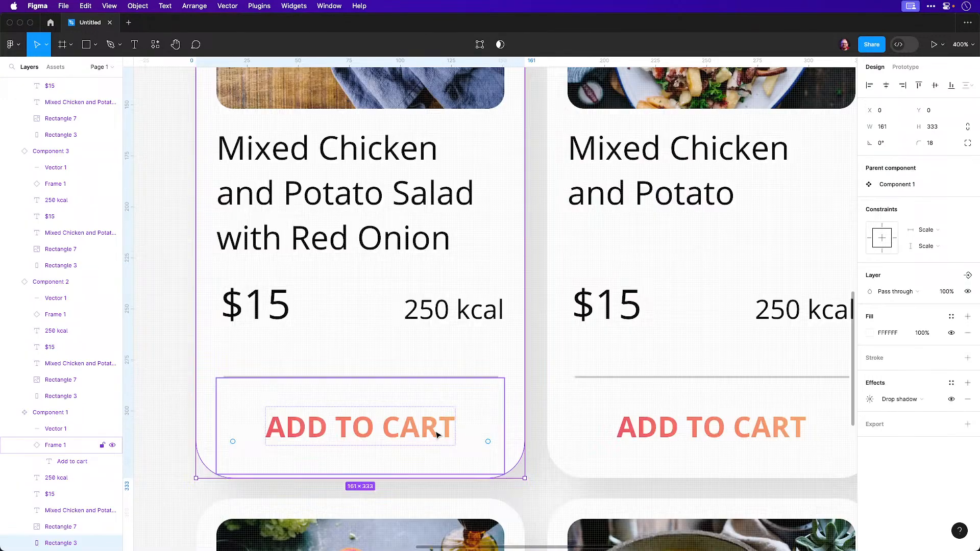
click(436, 381)
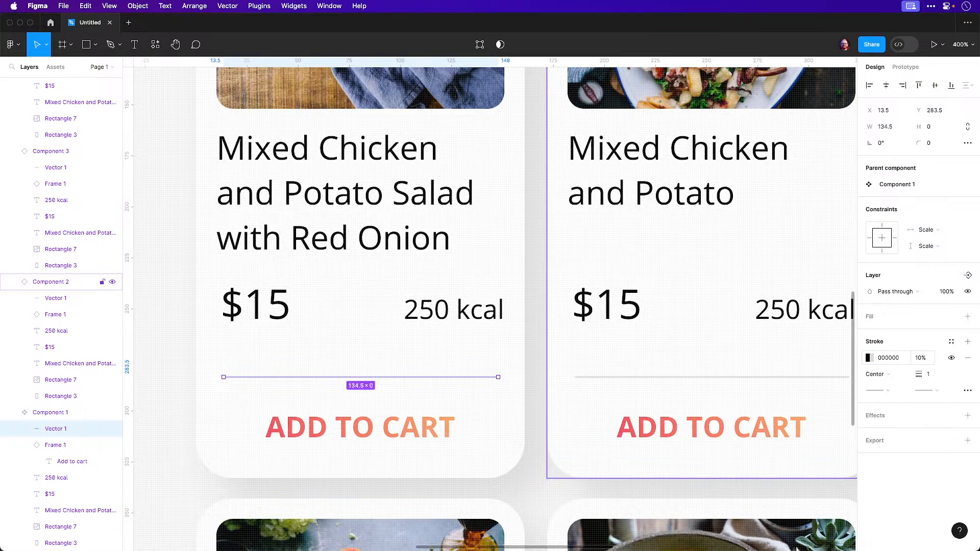
click(529, 372)
key(shift+0)
scroll(759, 366, up, 3)
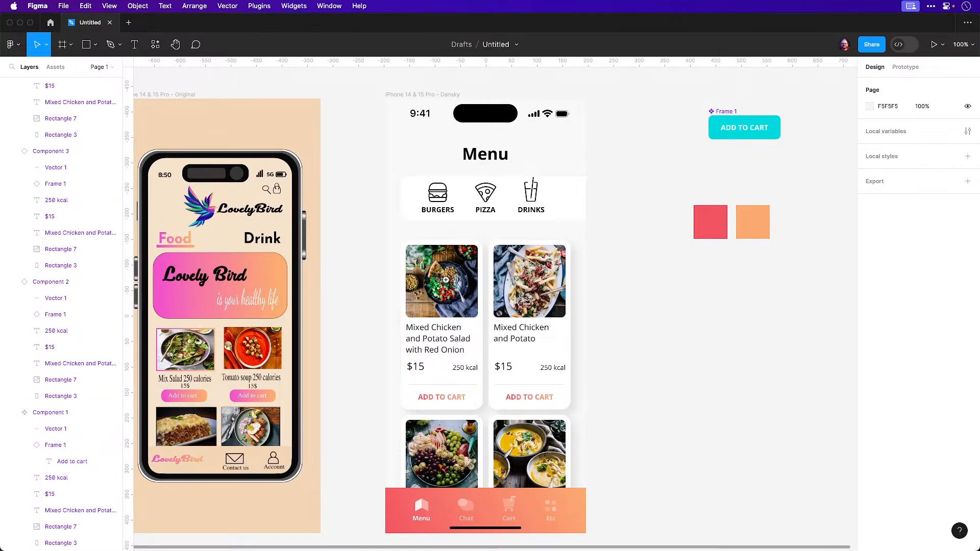
Enlarge the first card's photo to 161 × 152 at X 0, Y 0 so it fills the card's width and top
scroll(446, 280, up, 5)
double_click(442, 281)
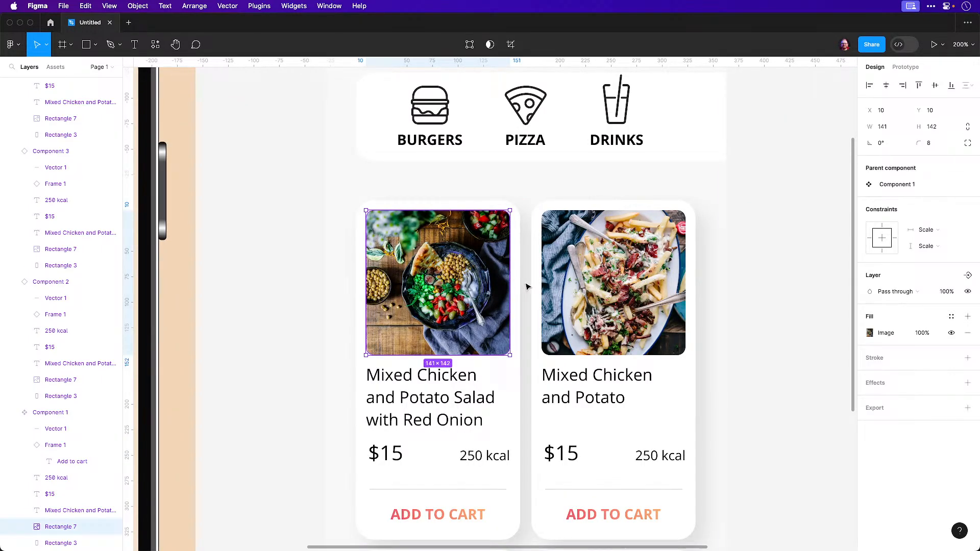
drag(509, 283, 520, 283)
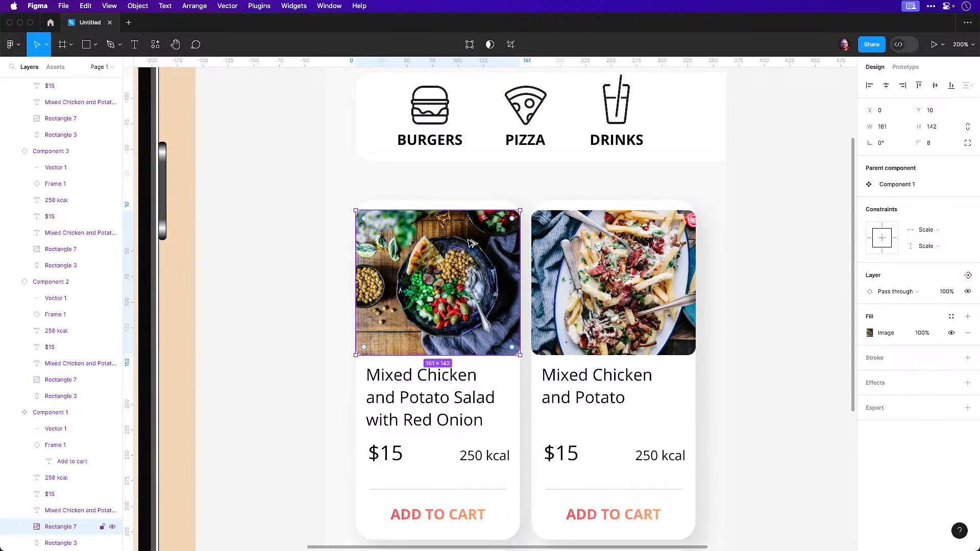
drag(442, 211, 442, 202)
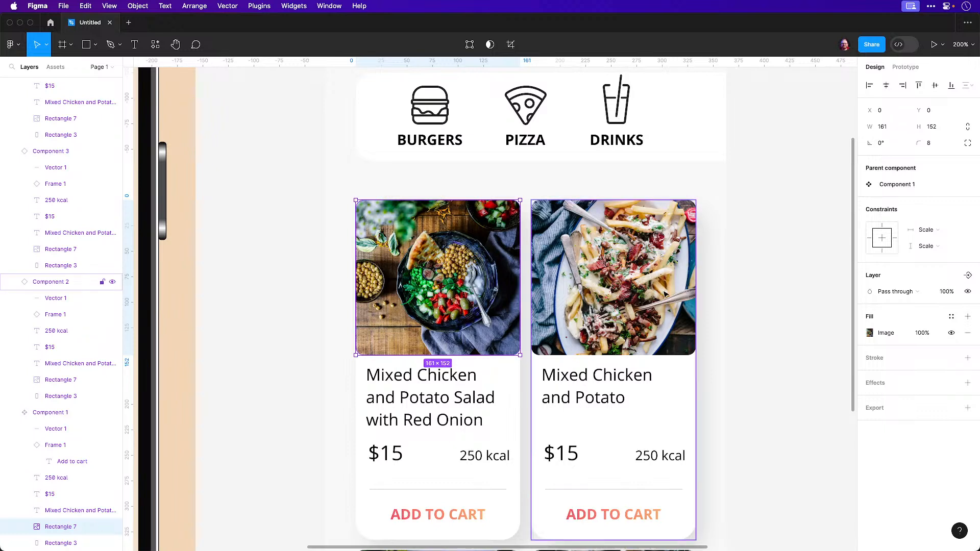
Set the first card photo's corner radius to 18
click(937, 144)
text(18)
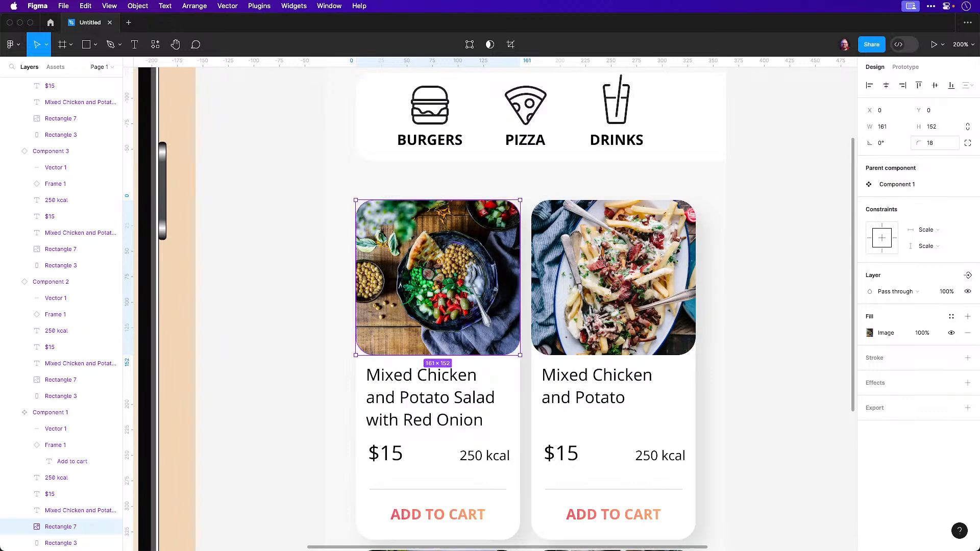
click(786, 283)
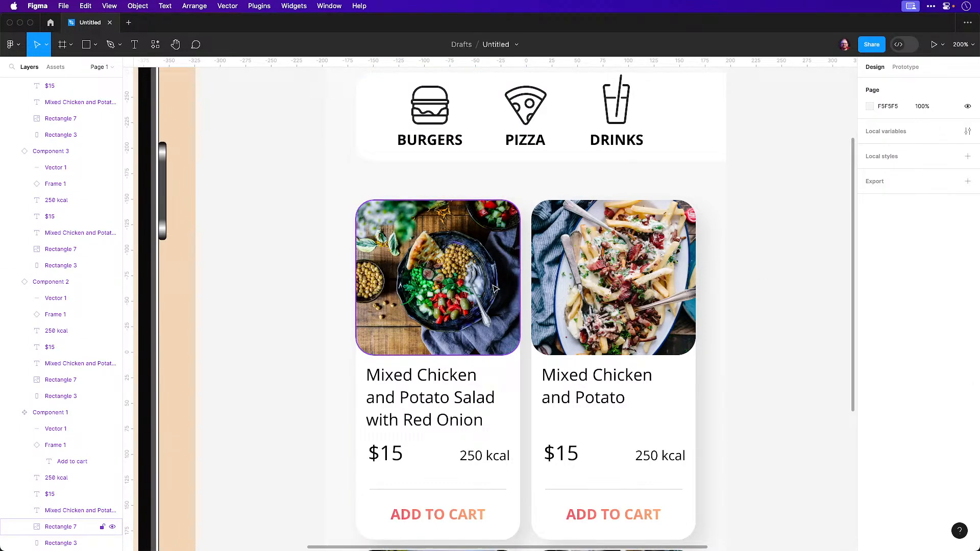
key(super+minus)
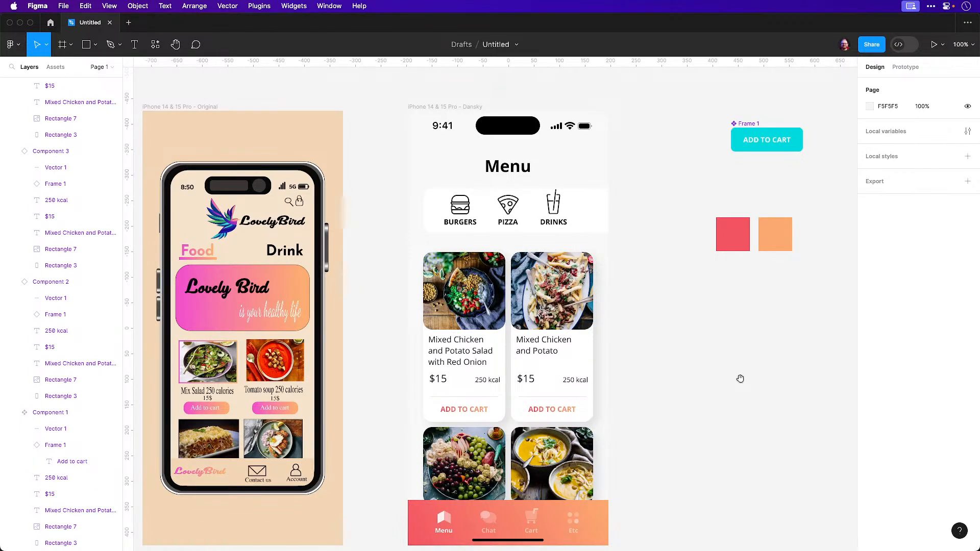
scroll(739, 378, down, 2)
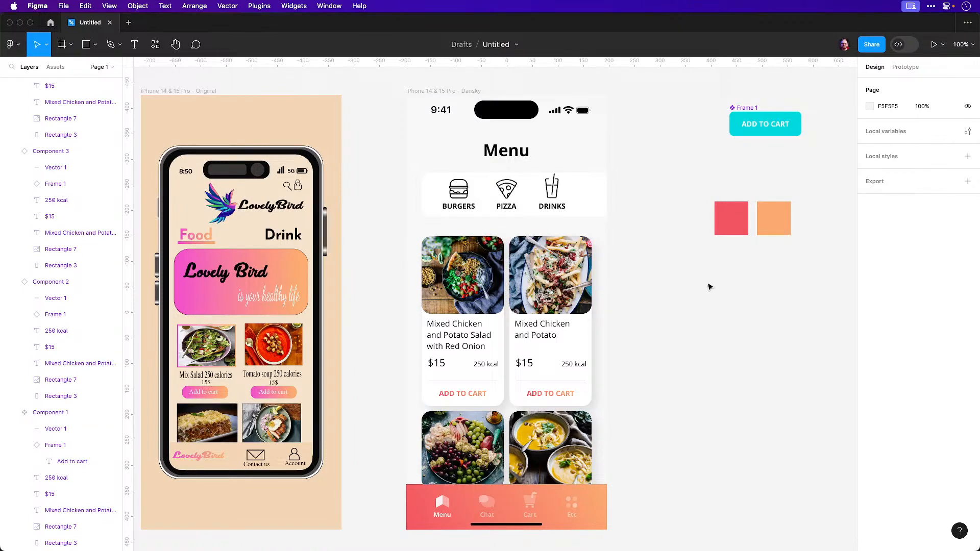
Undo the card photo's enlargement and corner rounding to compare both versions, and redo those changes
key(super+z)
key(super+z)
key(super+z)
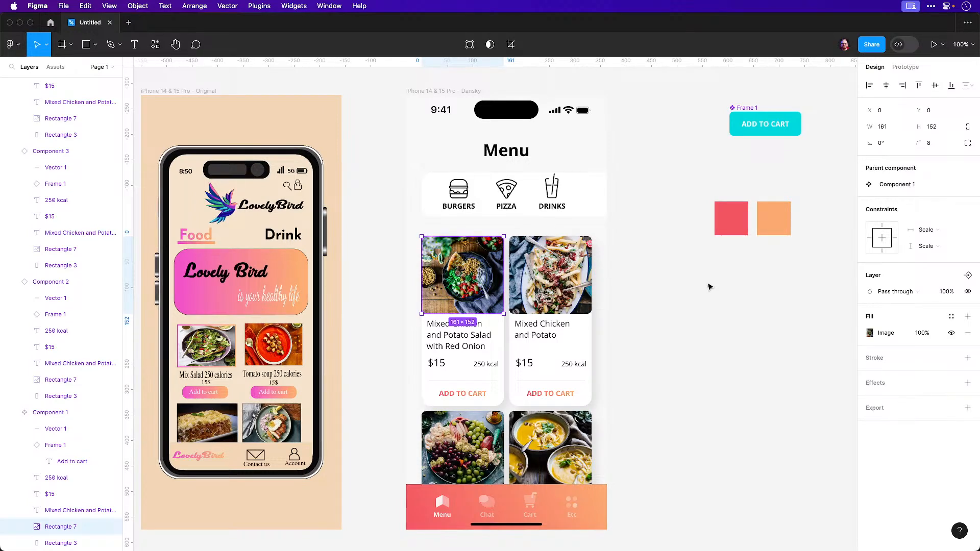
click(709, 288)
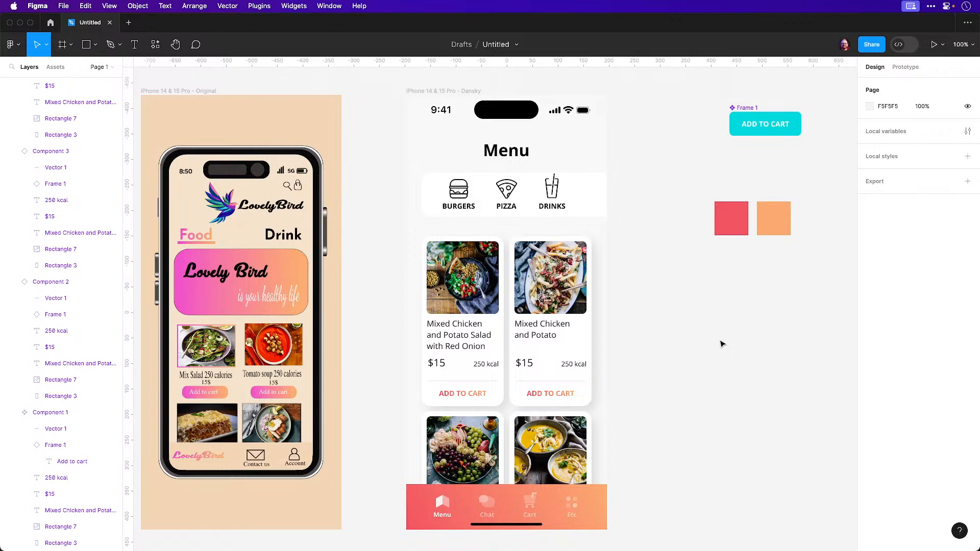
key(super+shift+z)
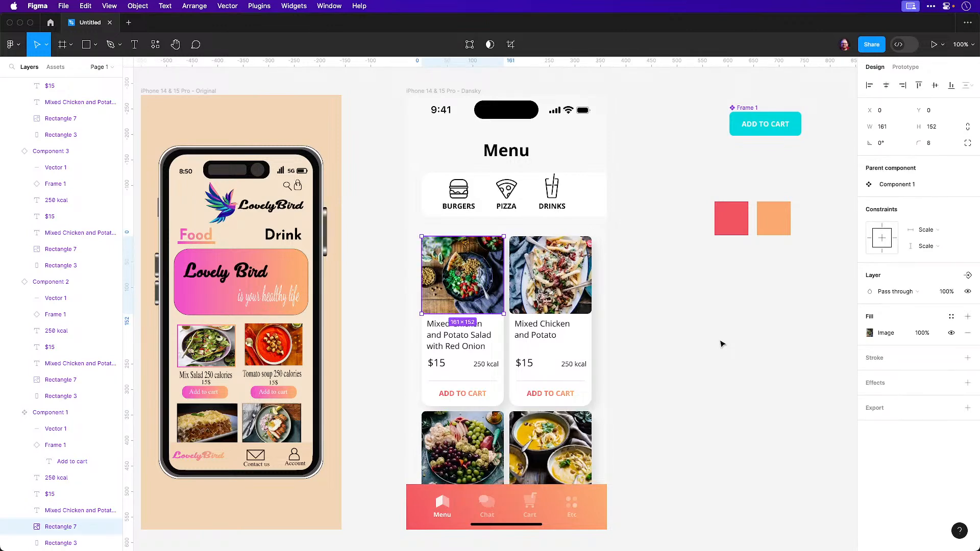
click(721, 343)
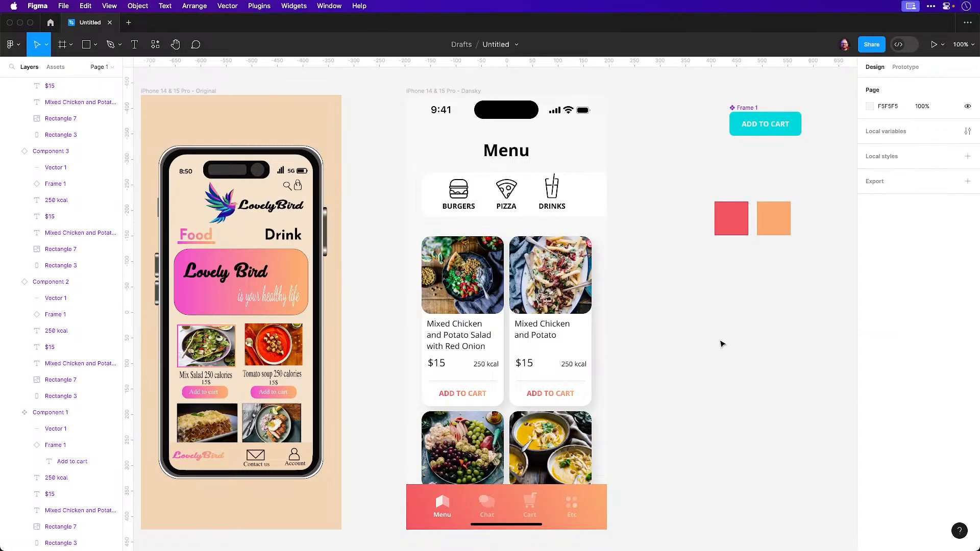
Hide the drop shadow on the first card's white background rectangle
click(589, 327)
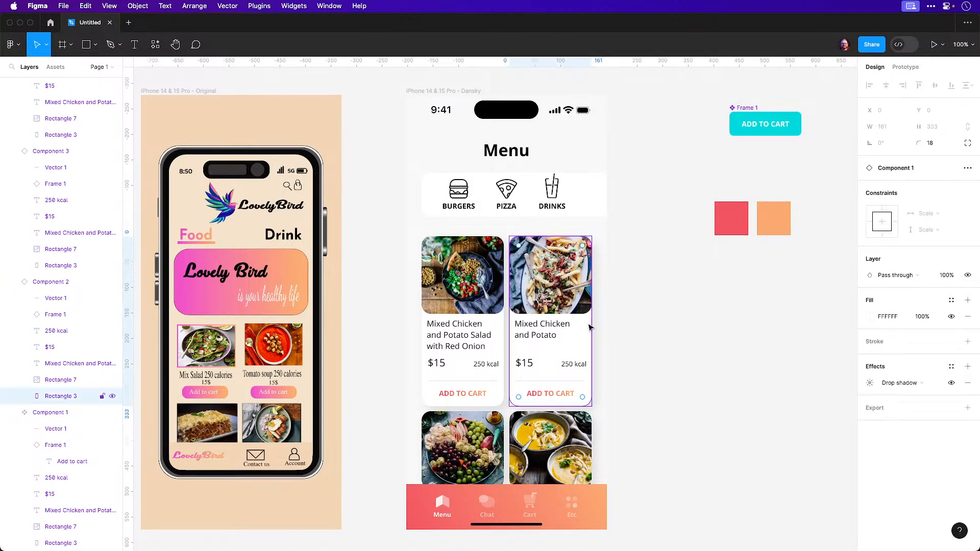
click(642, 308)
scroll(498, 382, up, 5)
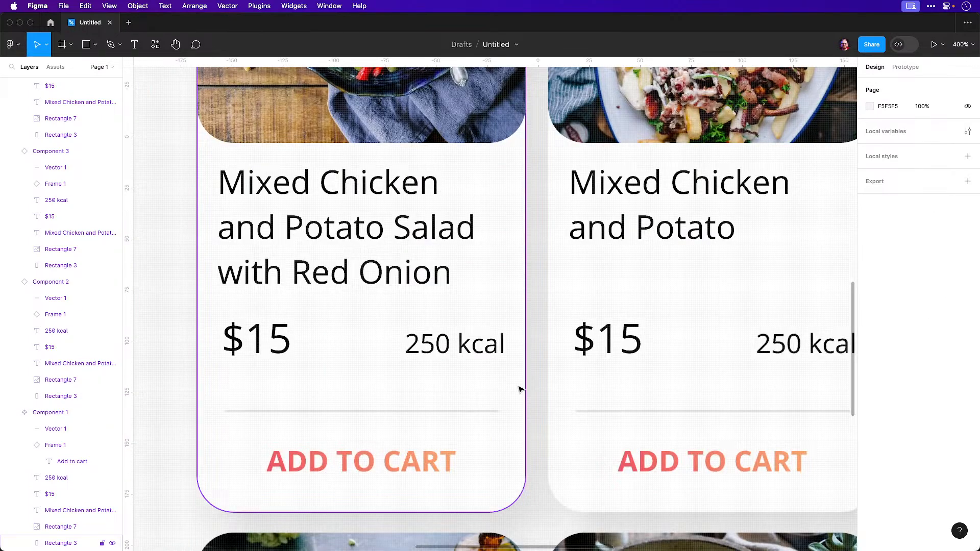
click(513, 398)
click(951, 399)
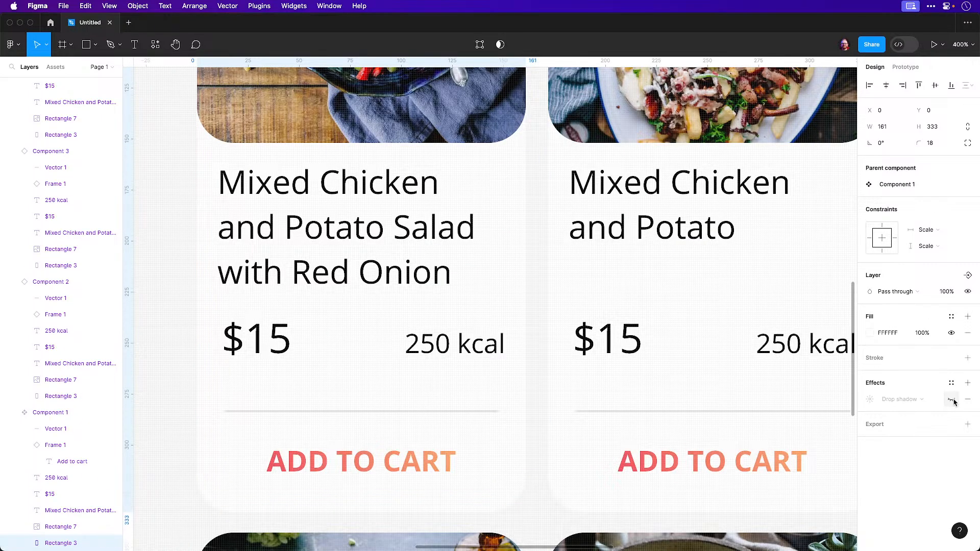
Add a 1 px inside stroke to the first card's background, sampling the divider line's light grey E5E5E5 as its color
click(967, 357)
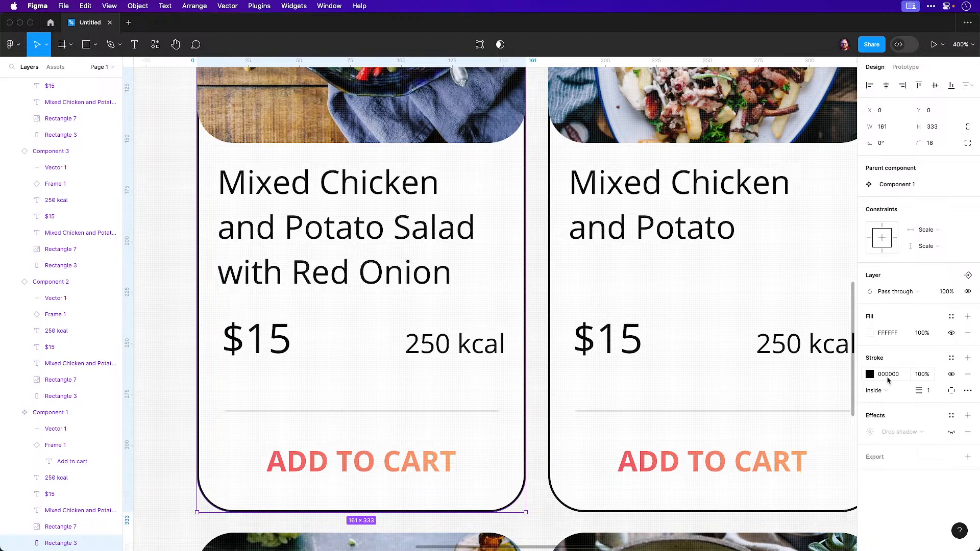
click(869, 374)
click(748, 429)
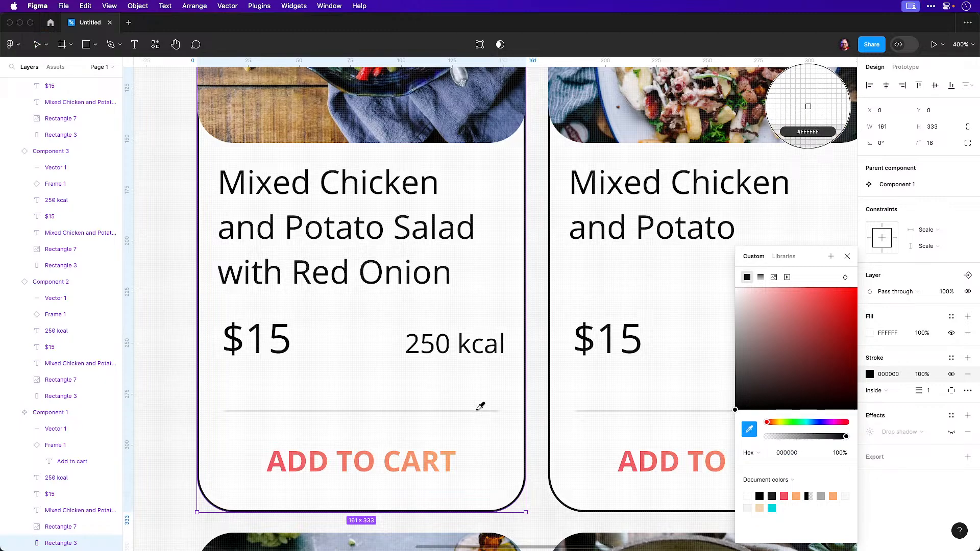
click(479, 407)
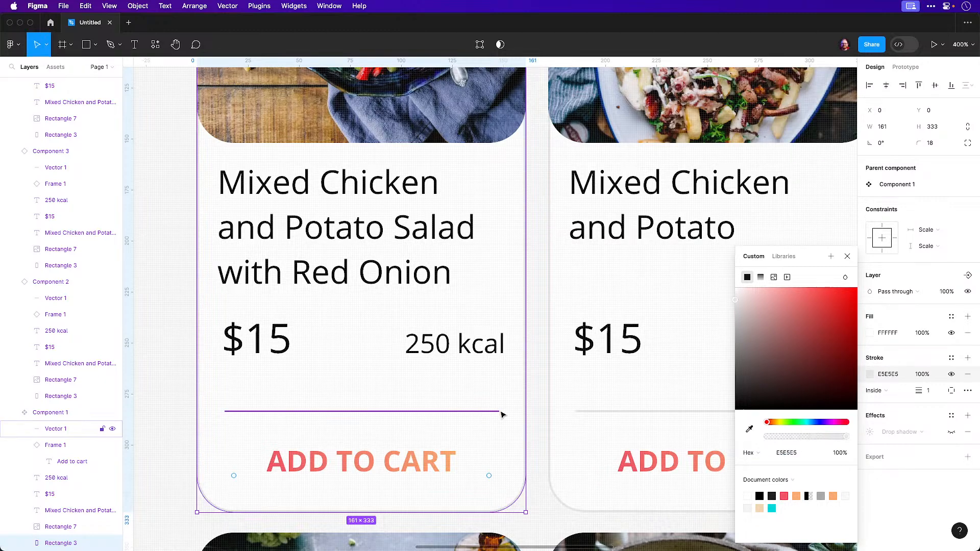
click(540, 406)
key(shift+0)
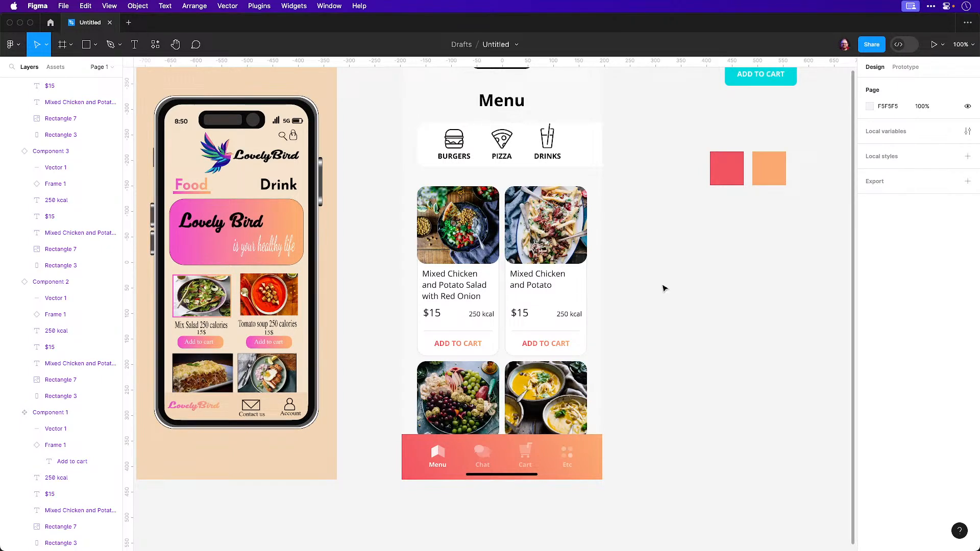
drag(667, 301, 652, 361)
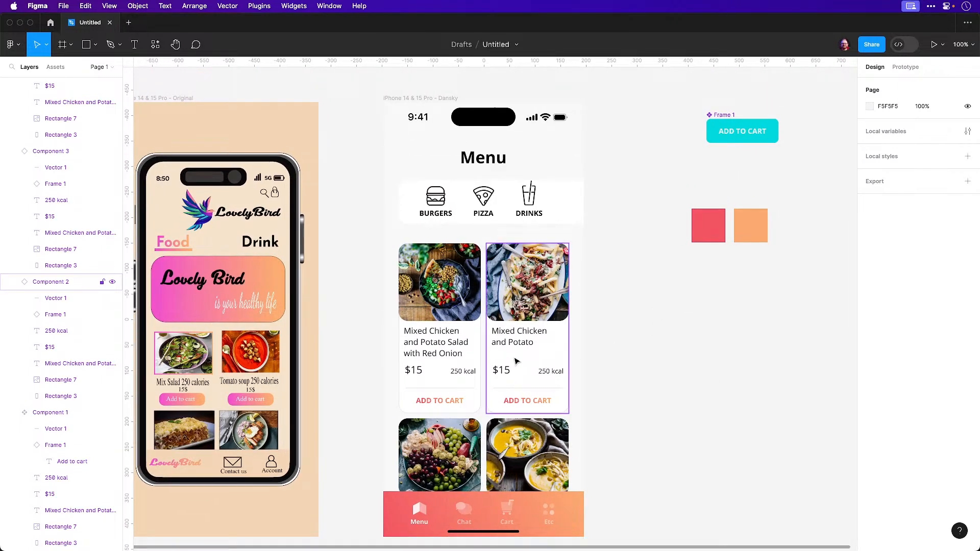
Set the first card's product title to Open Sans SemiBold at size 14
super+click(450, 348)
click(898, 352)
click(898, 363)
click(930, 349)
text(14)
key(Return)
click(702, 345)
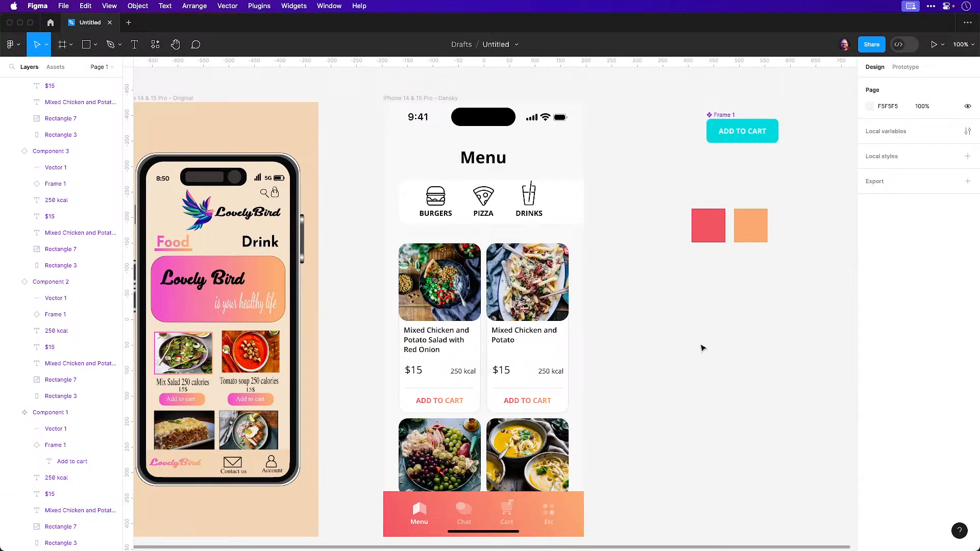
Change the first card's $15 price and 250 kcal texts to SemiBold weight
super+click(414, 370)
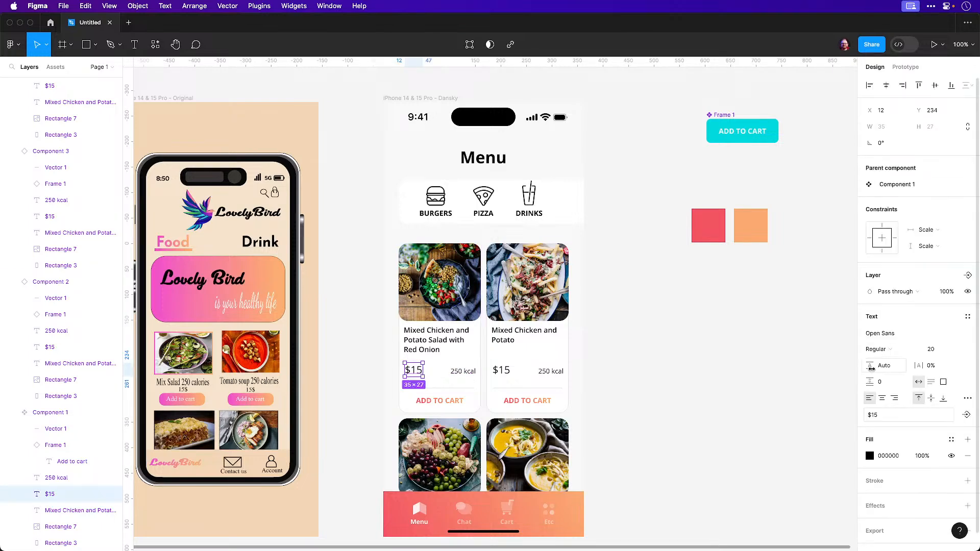
click(892, 351)
click(891, 351)
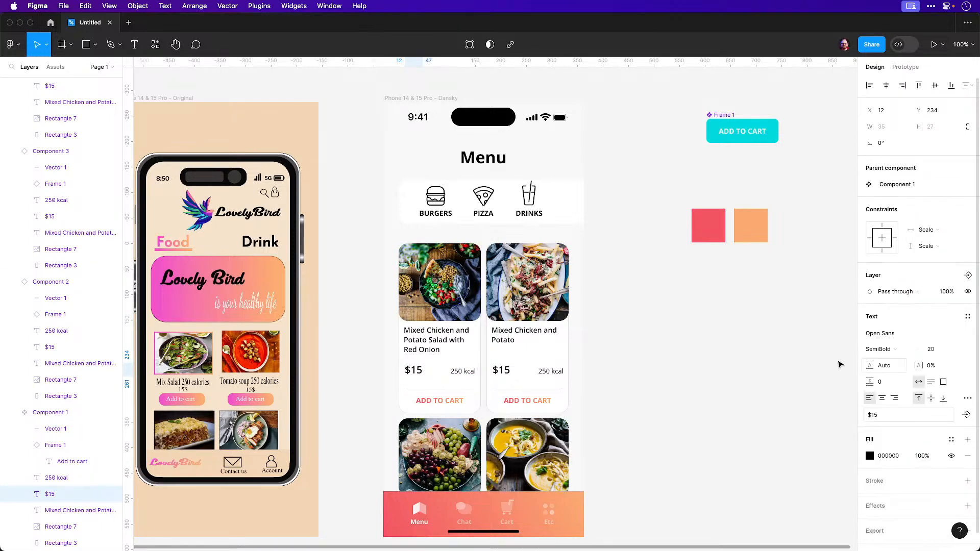
click(470, 374)
click(878, 349)
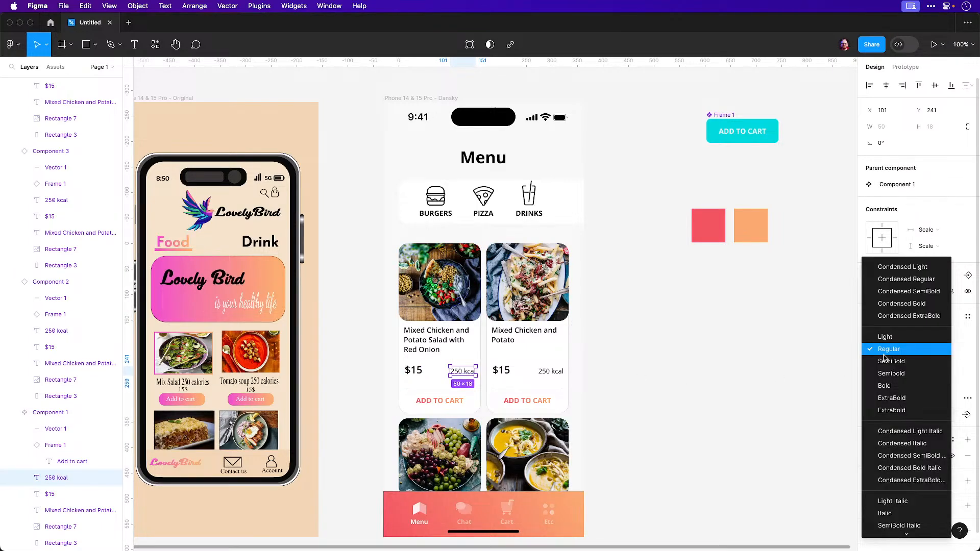
click(891, 352)
click(607, 392)
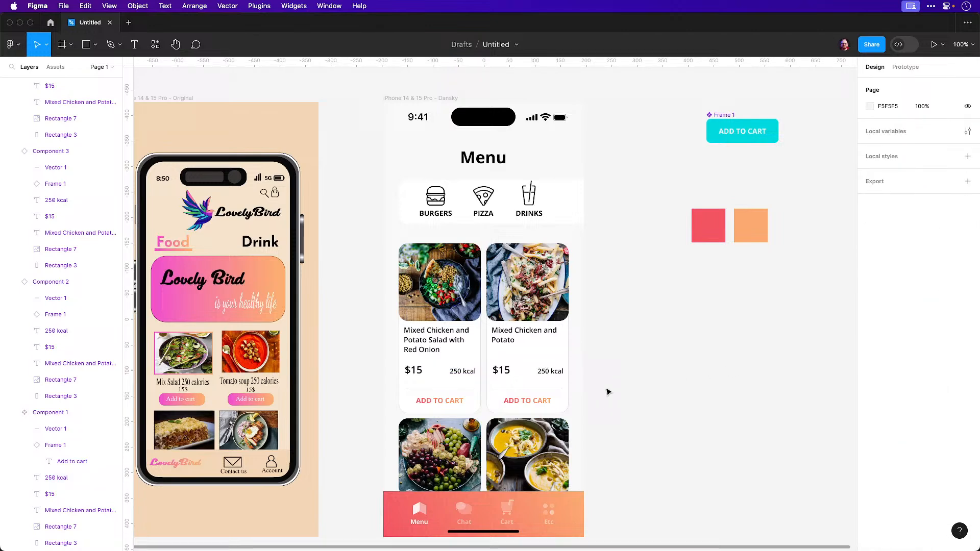
Recolor the first card's 250 kcal text to grey A8A8A8
super+click(463, 372)
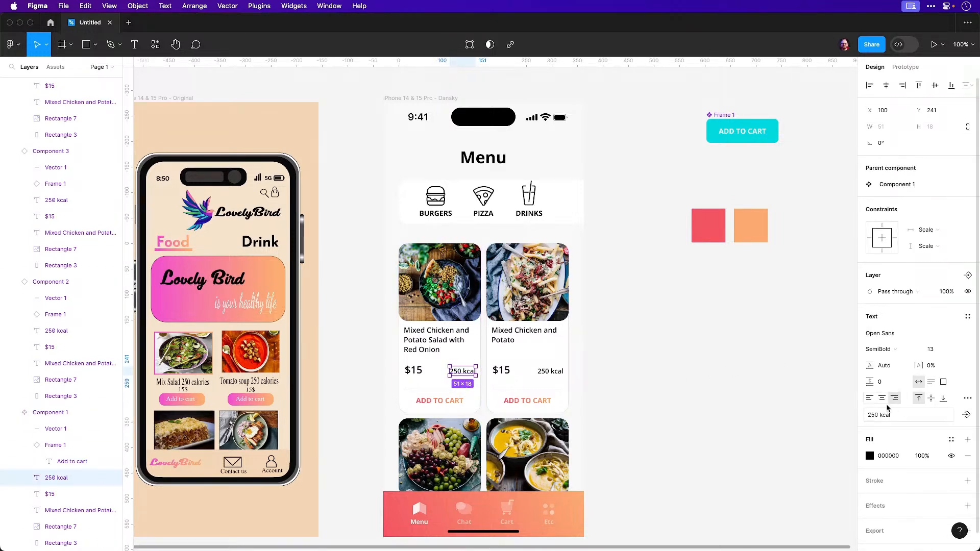
click(870, 456)
click(766, 347)
drag(745, 353, 710, 337)
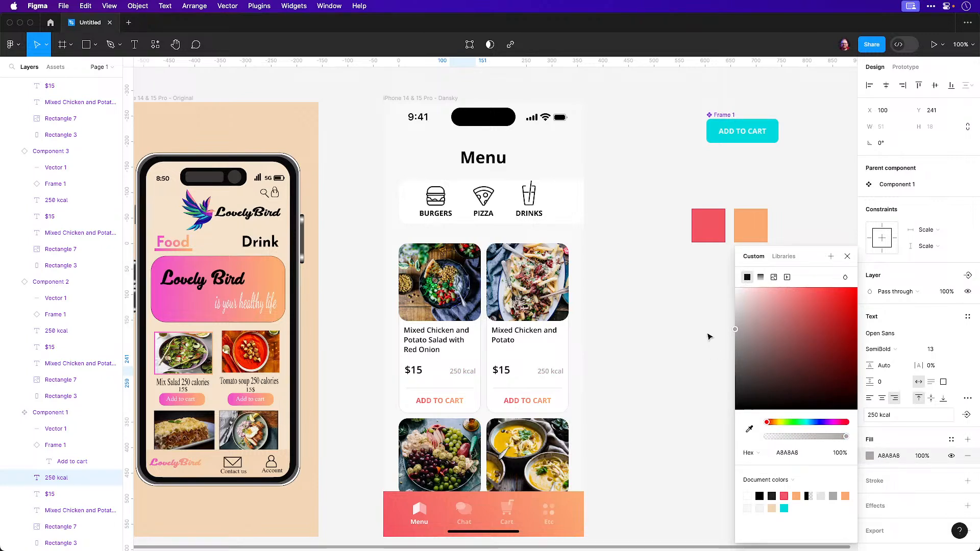
click(642, 392)
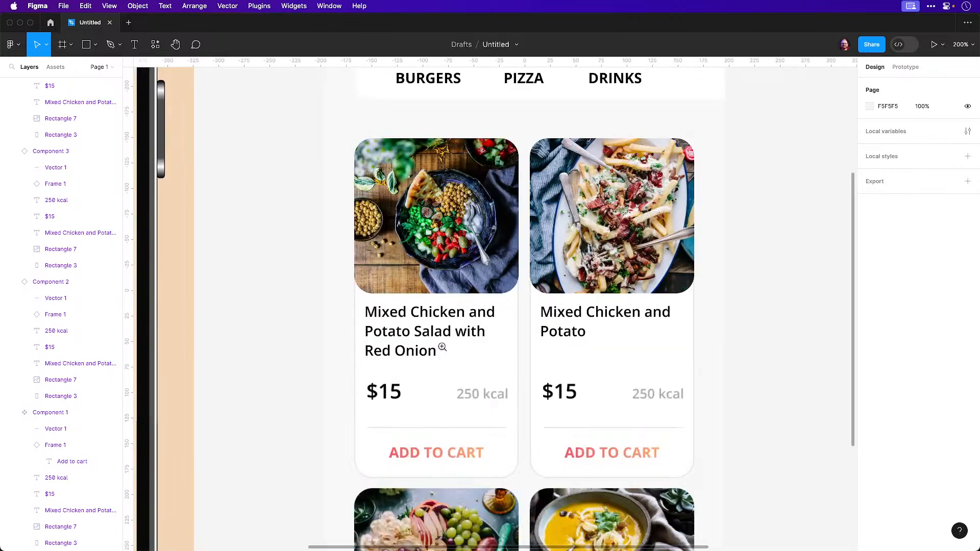
Nudge the first card's product title and price together 6 px to the right
click(482, 354)
click(436, 337)
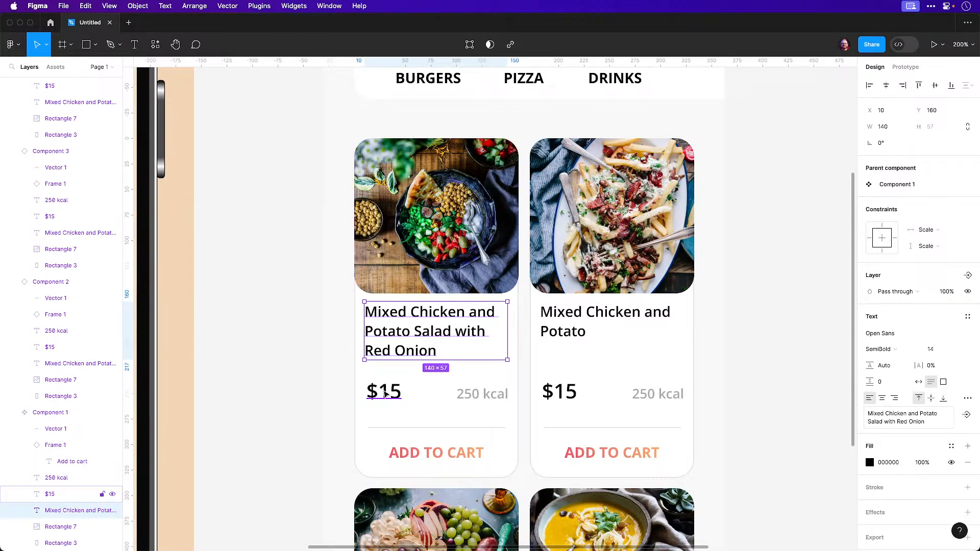
shift+click(384, 393)
key(Right)
key(Right)
key(Right)
key(Right)
key(Right)
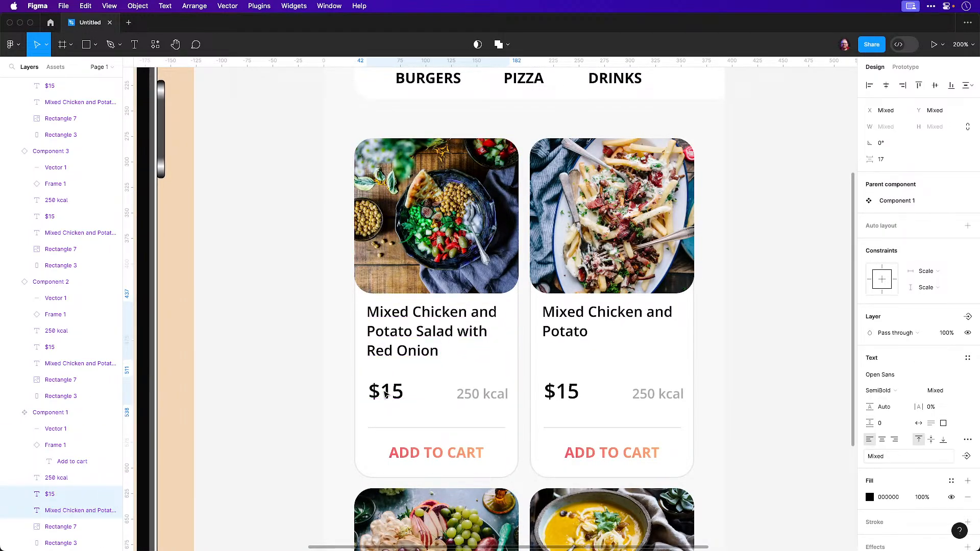
key(Right)
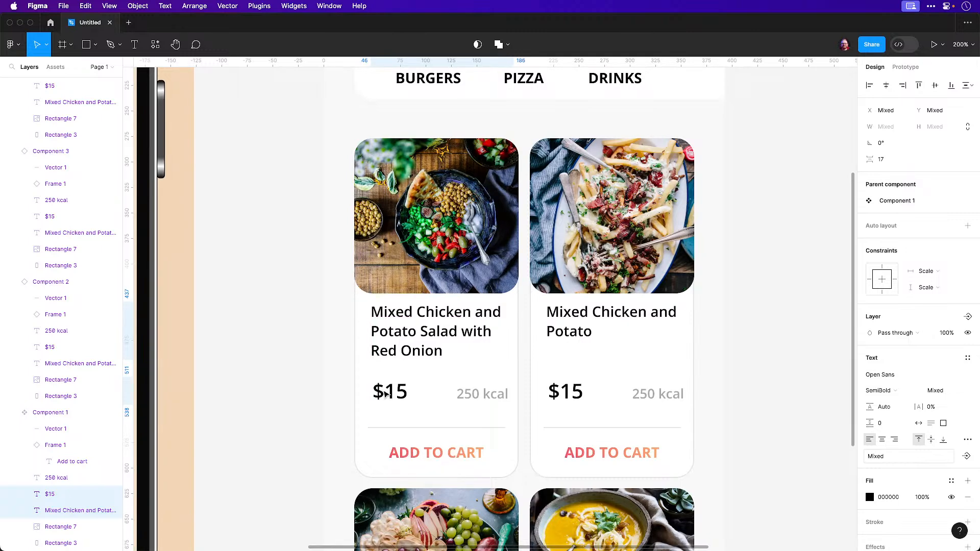
Nudge the first card's 250 kcal text 6 px to the left, to X 94
click(502, 398)
key(Left)
key(Left)
key(Left)
key(Left)
key(Left)
key(Left)
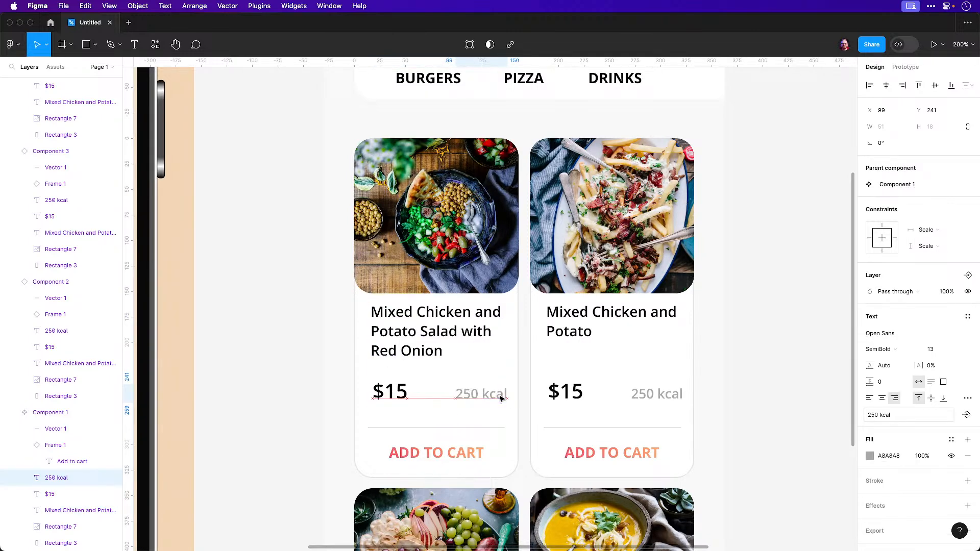
Stretch the first card's divider line so it spans the full width between the card's side edges
key(z)
click(390, 433)
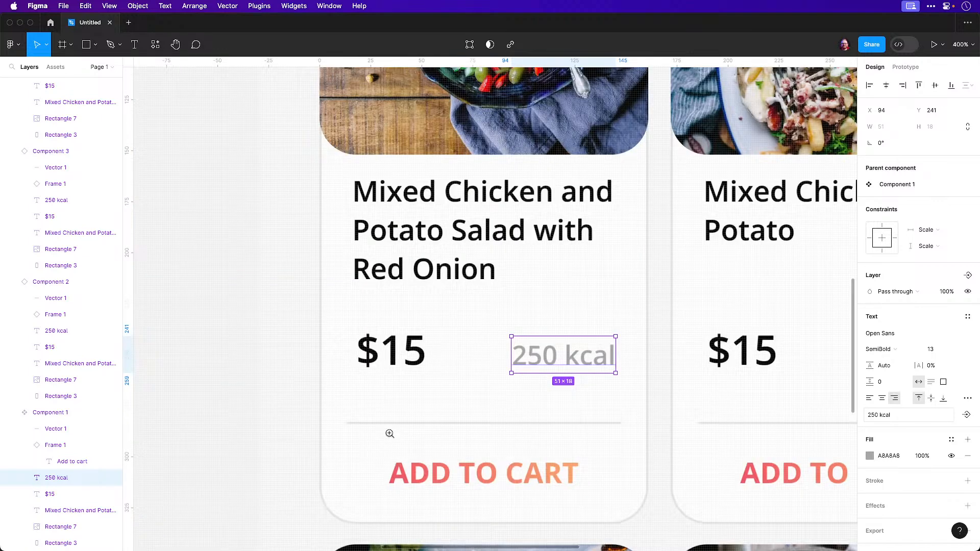
click(389, 434)
click(359, 413)
drag(306, 412, 250, 425)
click(240, 432)
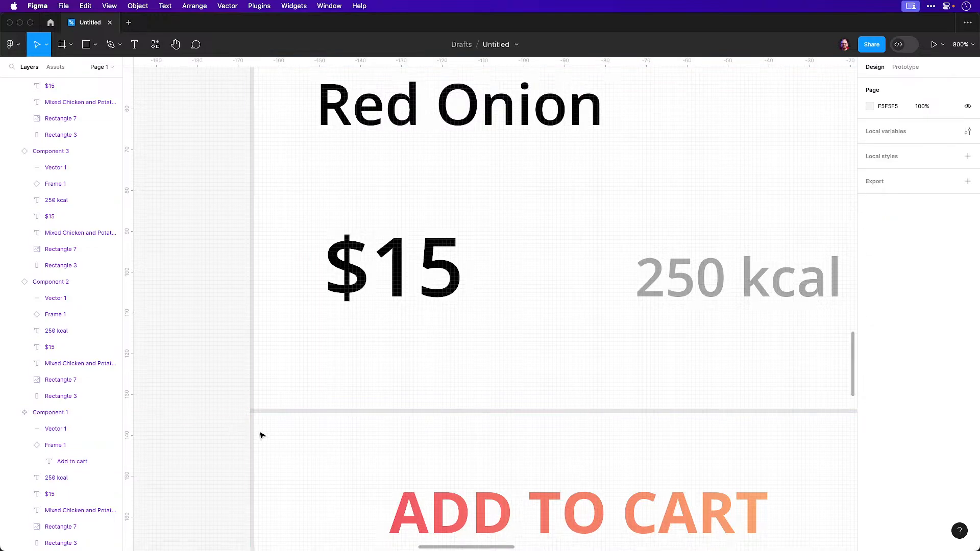
key(super+minus)
key(super+minus)
key(super+minus)
drag(517, 369, 421, 425)
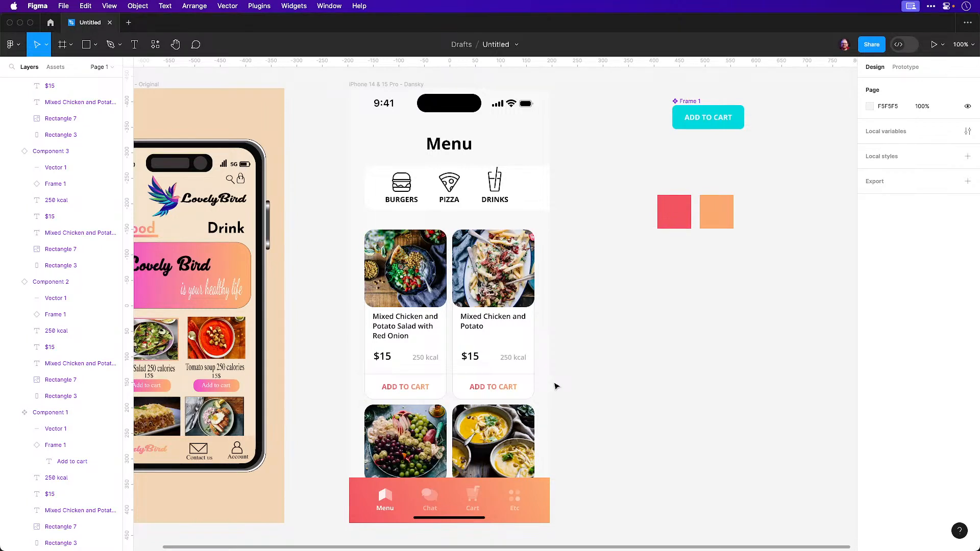
Fine-tune the left end of the first card's divider so it meets the inner edge of the card's border
scroll(362, 373, up, 10)
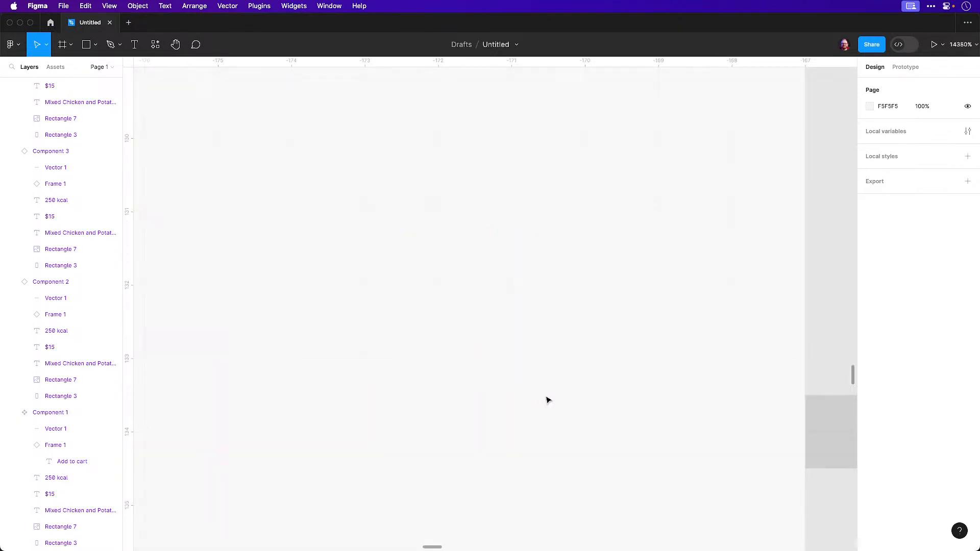
key(super+minus)
key(super+minus)
key(super+minus)
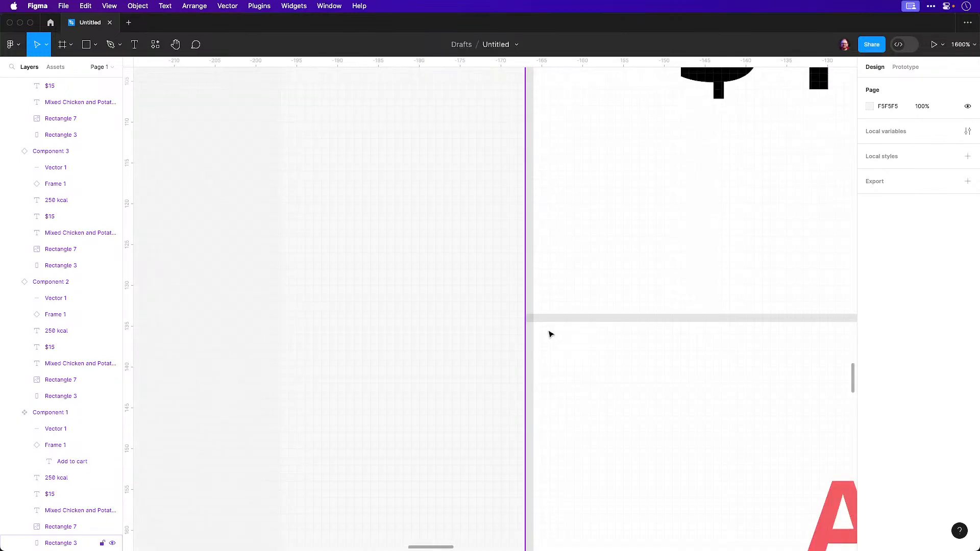
click(548, 322)
click(503, 328)
key(Escape)
double_click(554, 321)
drag(527, 319, 535, 319)
key(Escape)
key(super+minus)
key(super+minus)
key(super+minus)
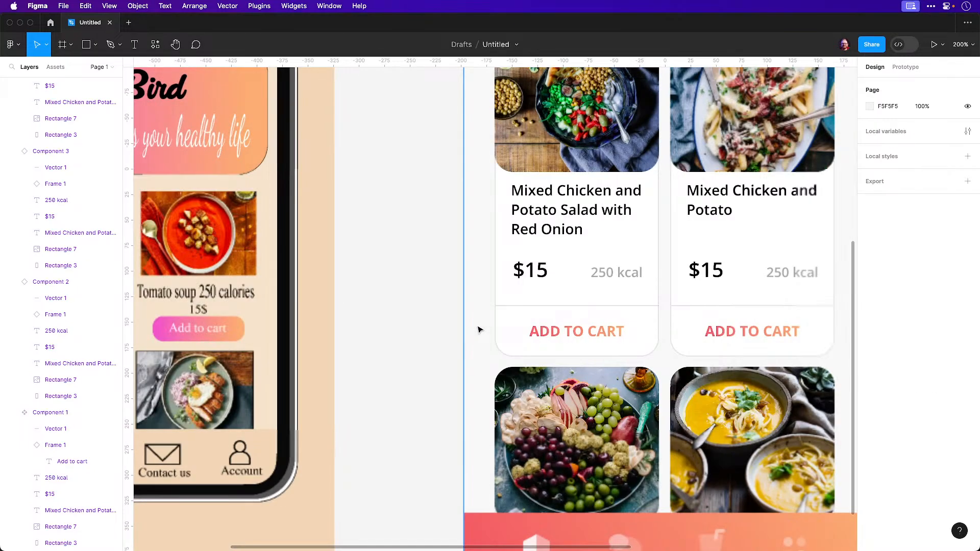
Examine the restyled product cards up close and beside the original design
key(super+minus)
drag(689, 298, 573, 399)
key(z)
click(436, 325)
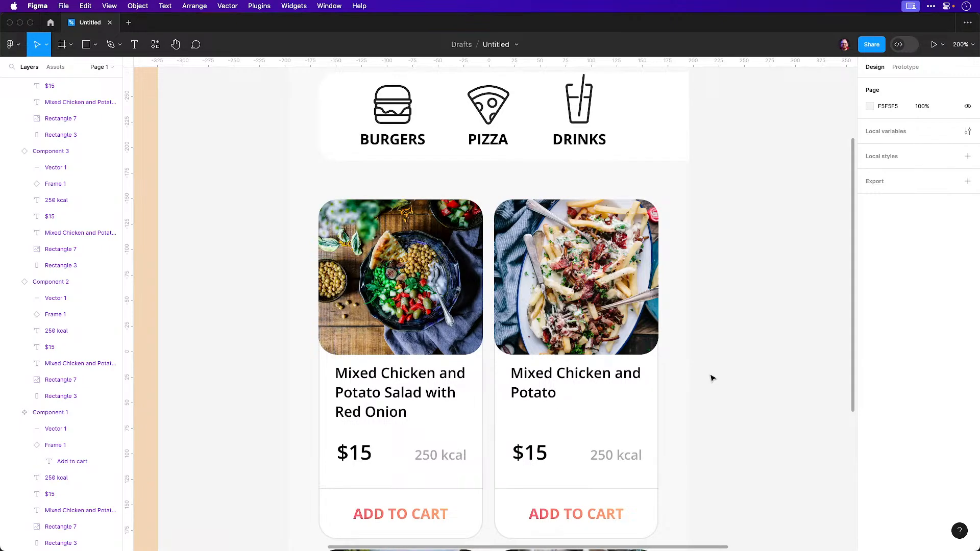
key(super+minus)
drag(689, 378, 650, 347)
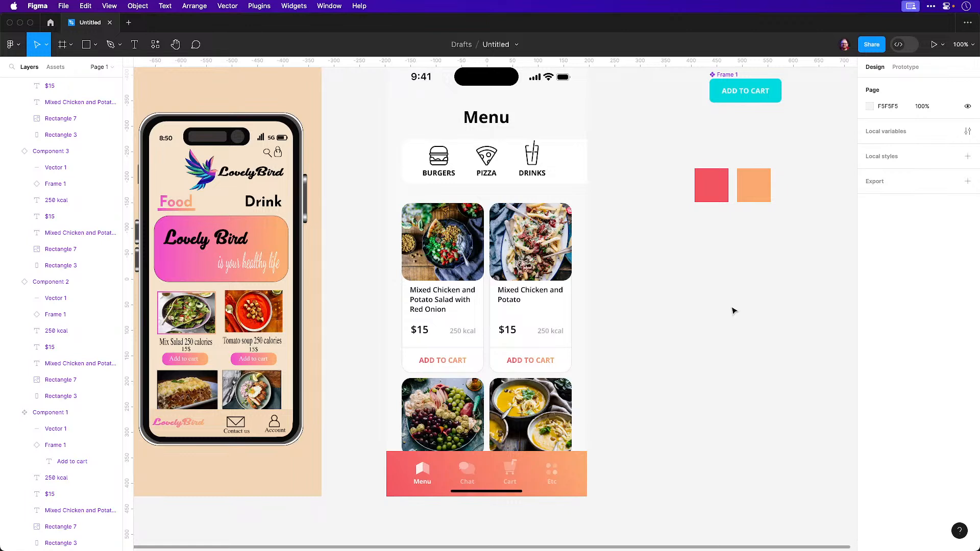
key(z)
click(445, 357)
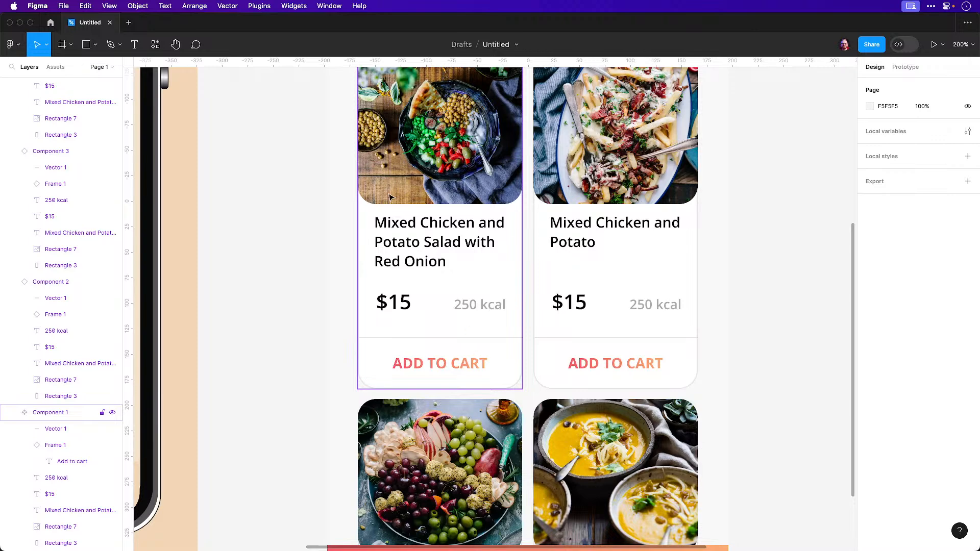
Nudge the first card's product title 3 px down, to Y 163
click(436, 243)
click(441, 245)
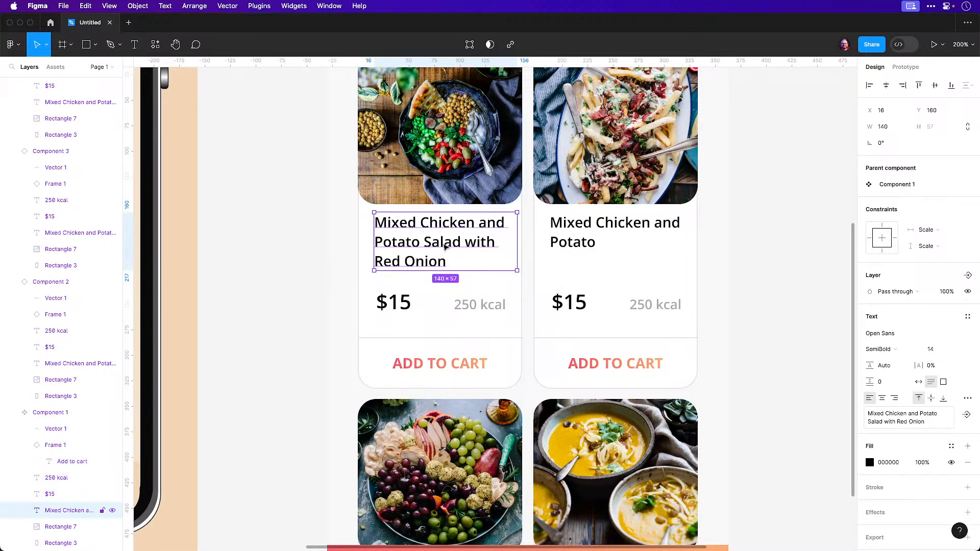
key(Down)
key(Down)
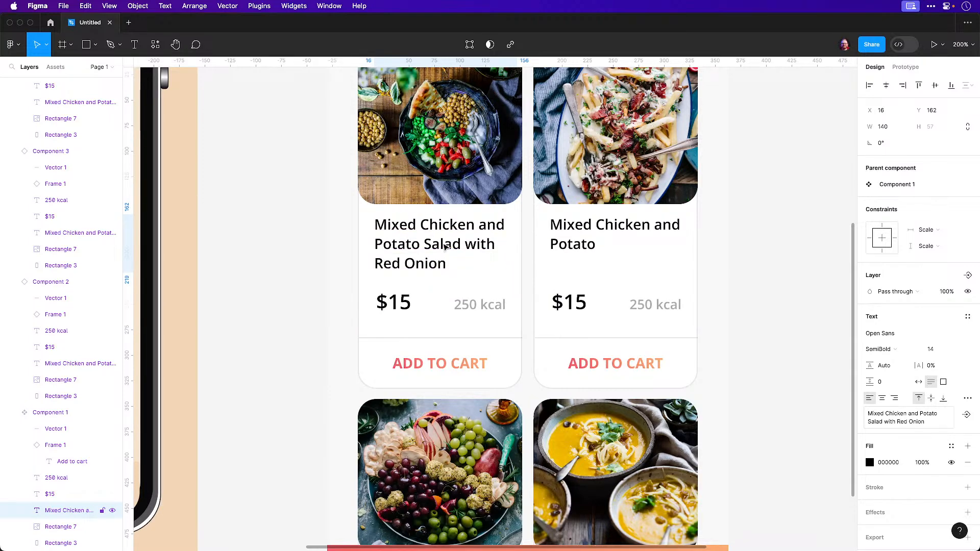
key(Down)
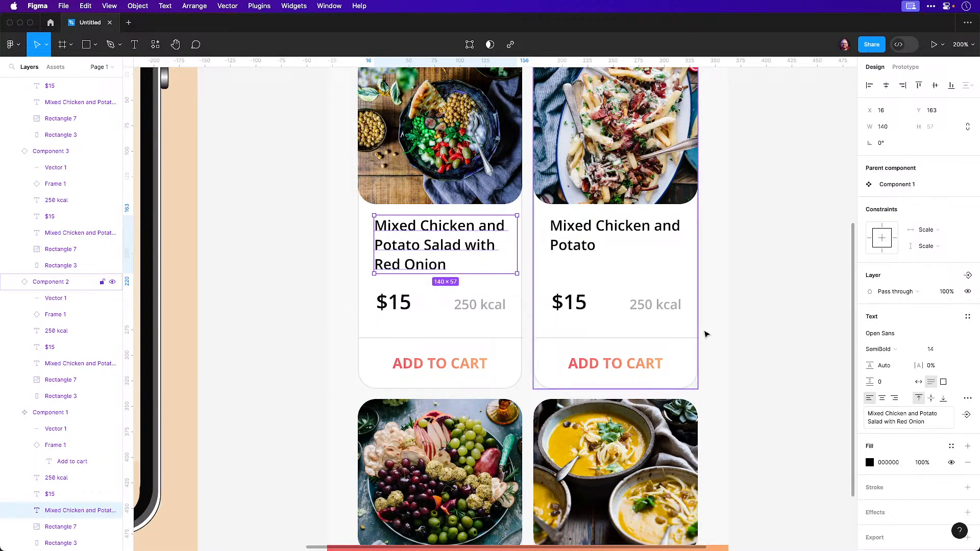
click(742, 337)
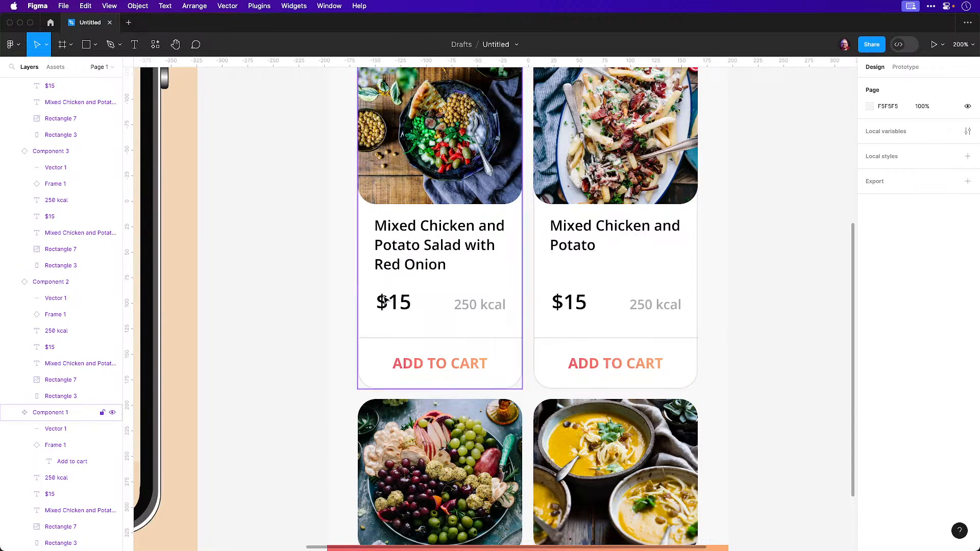
Nudge the first card's $15 price 1 px to the left, to X 17
click(405, 308)
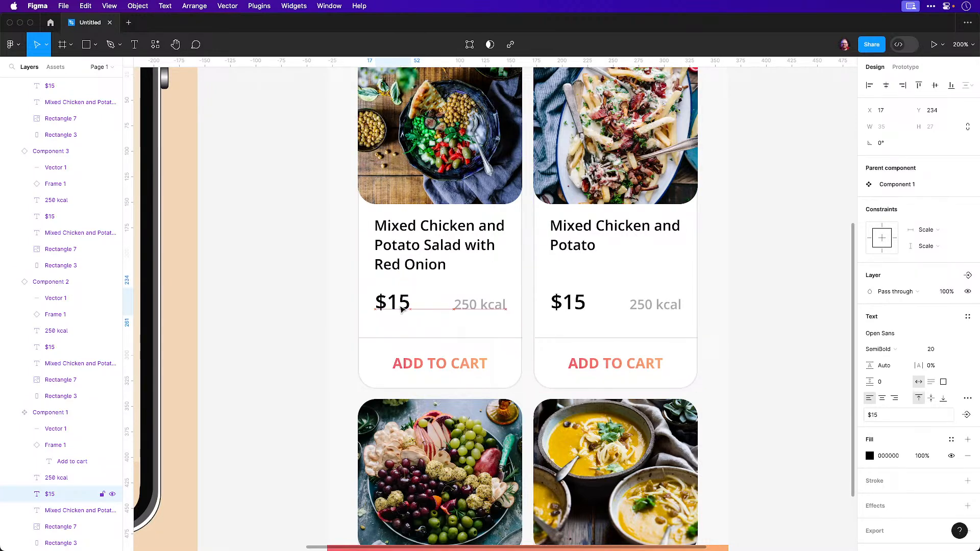
click(774, 310)
key(shift+0)
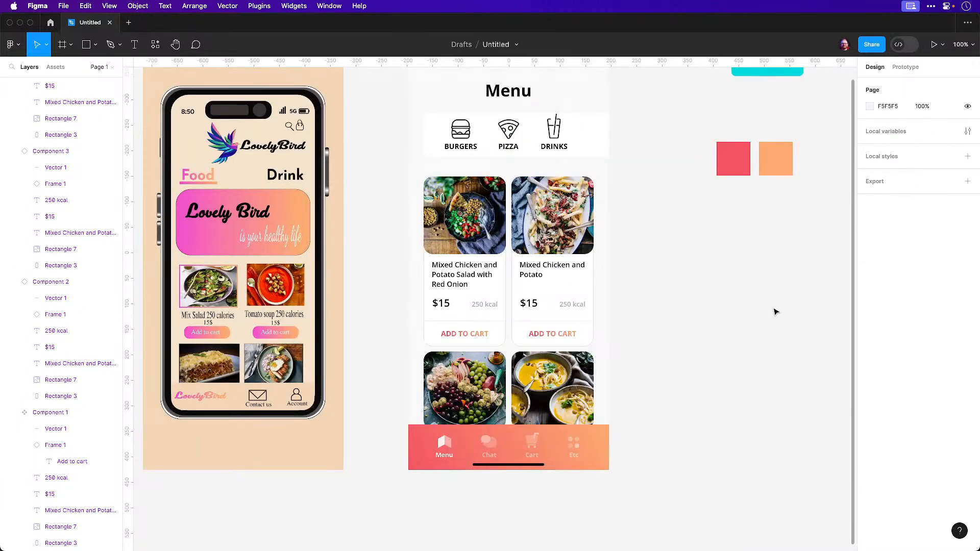
Delete the white background rectangle behind the Burgers, Pizza and Drinks categories
scroll(658, 352, up, 3)
scroll(658, 352, right, 2)
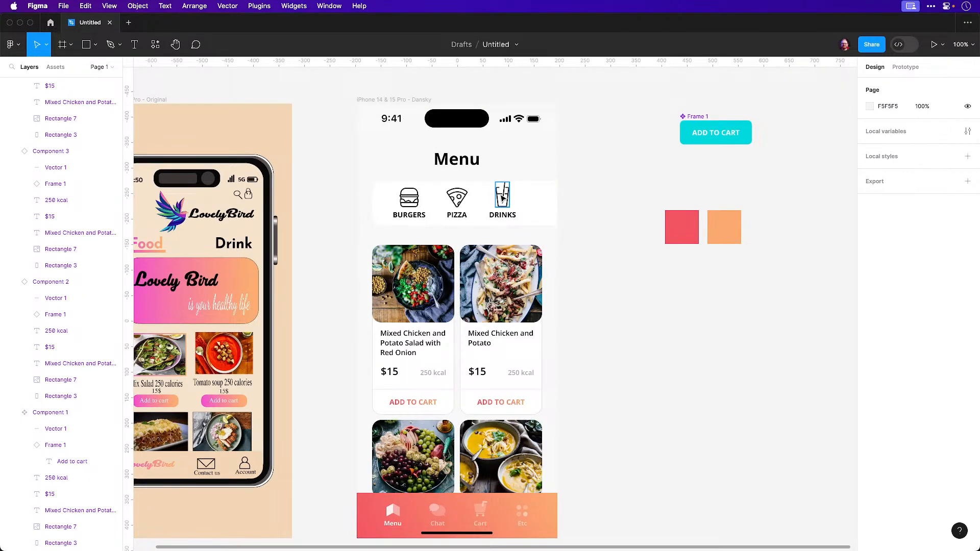
click(555, 211)
click(560, 225)
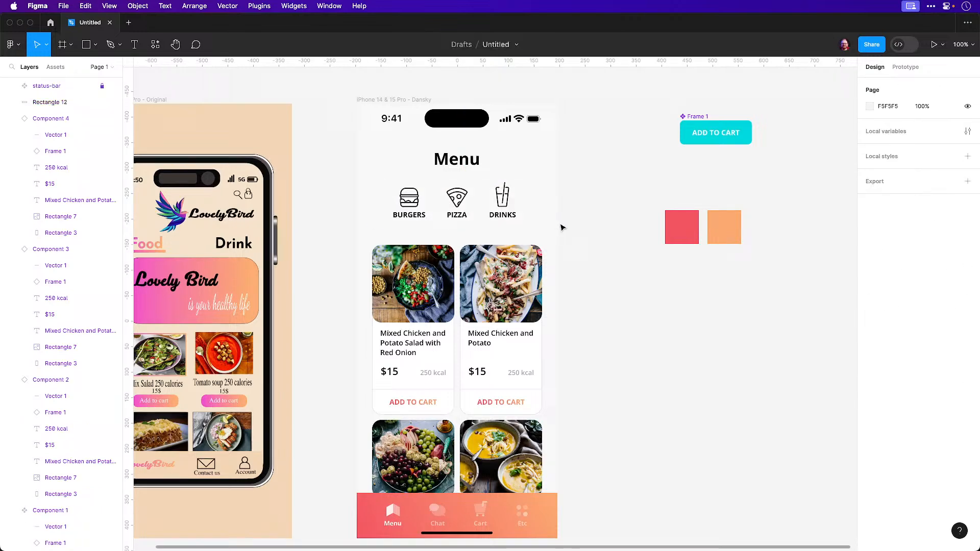
Change the background fill of the iPhone 14 & 15 Pro - Dansky frame to a mid grey
click(444, 227)
scroll(553, 256, up, 3)
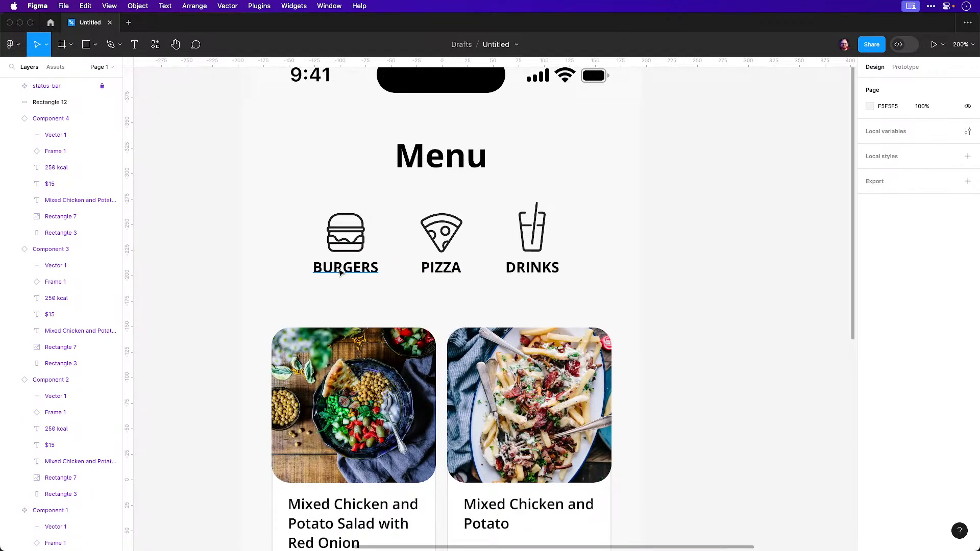
drag(180, 284, 562, 204)
key(shift+0)
click(368, 171)
click(870, 325)
drag(807, 322, 695, 320)
click(626, 244)
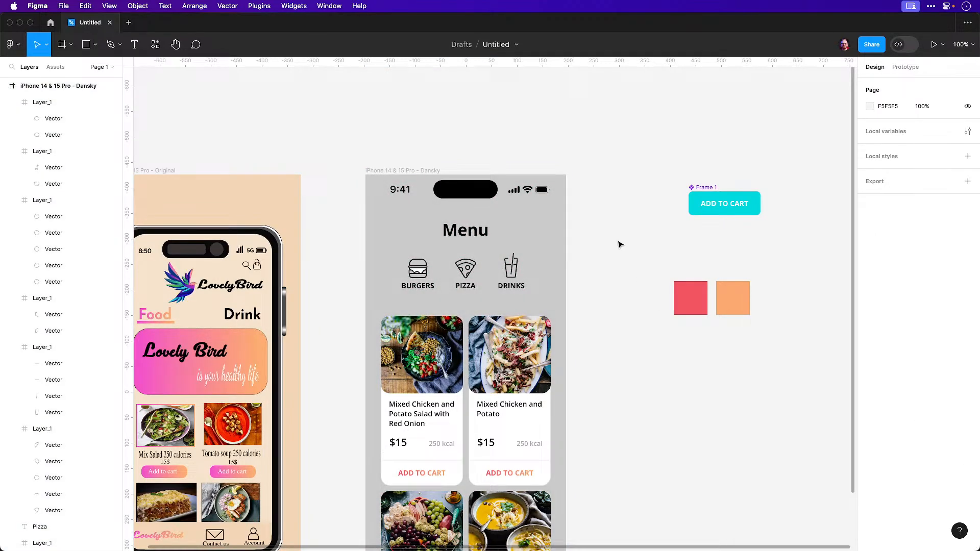
Try hiding the white fill of the cheese shape in the burger category icon
scroll(465, 269, up, 5)
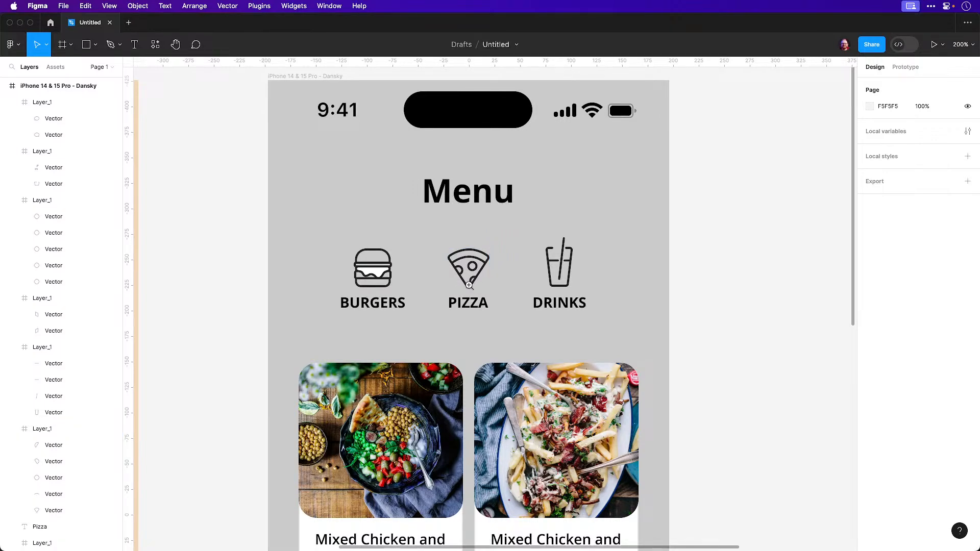
scroll(457, 287, up, 5)
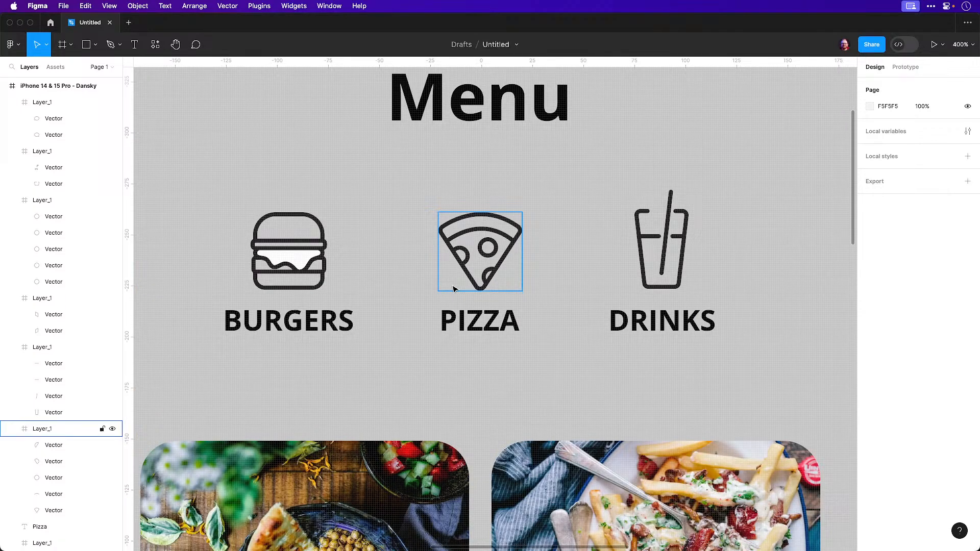
super+click(300, 259)
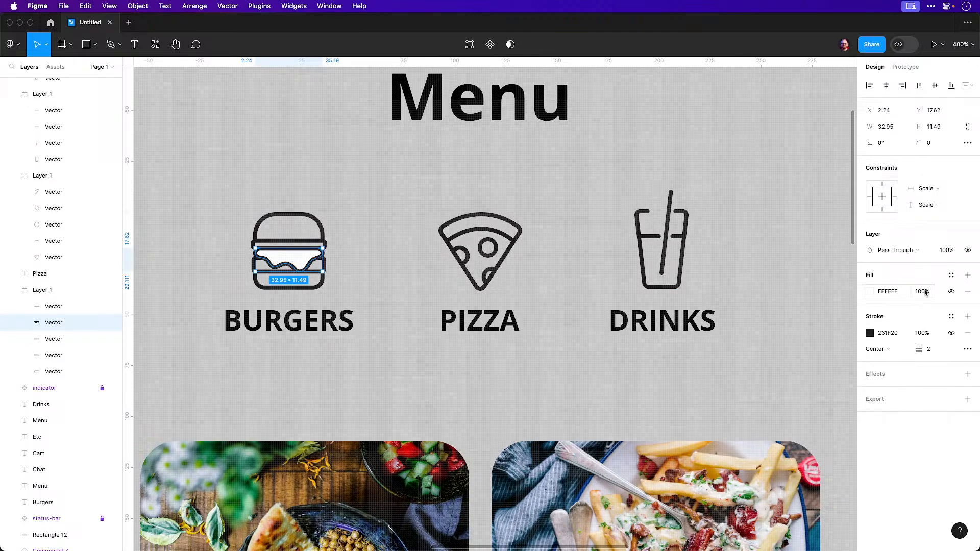
click(951, 291)
key(super+z)
Switch to the iPhone.ai file in Illustrator and show the food icons in Preview instead of Outline view
key(super+Tab)
click(400, 303)
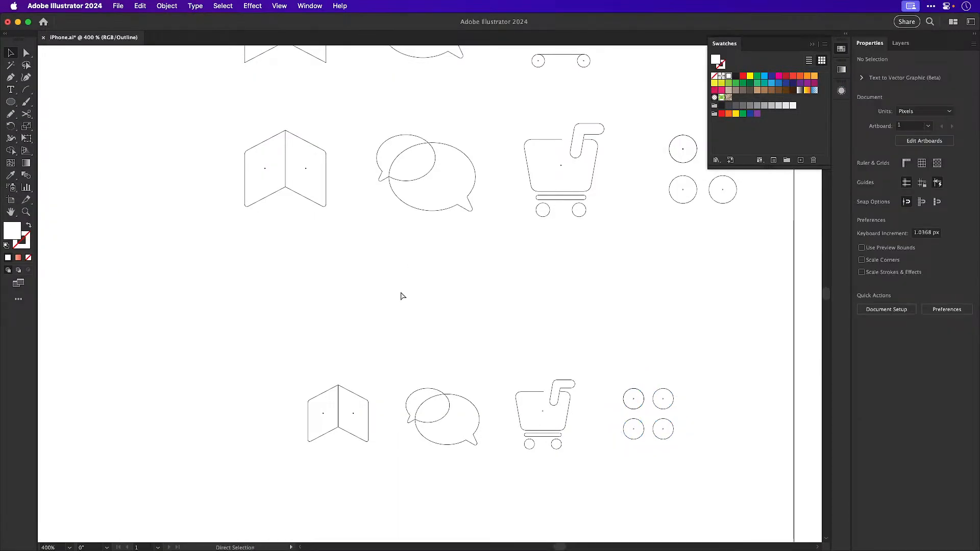
key(super+y)
scroll(386, 261, up, 10)
scroll(363, 378, left, 10)
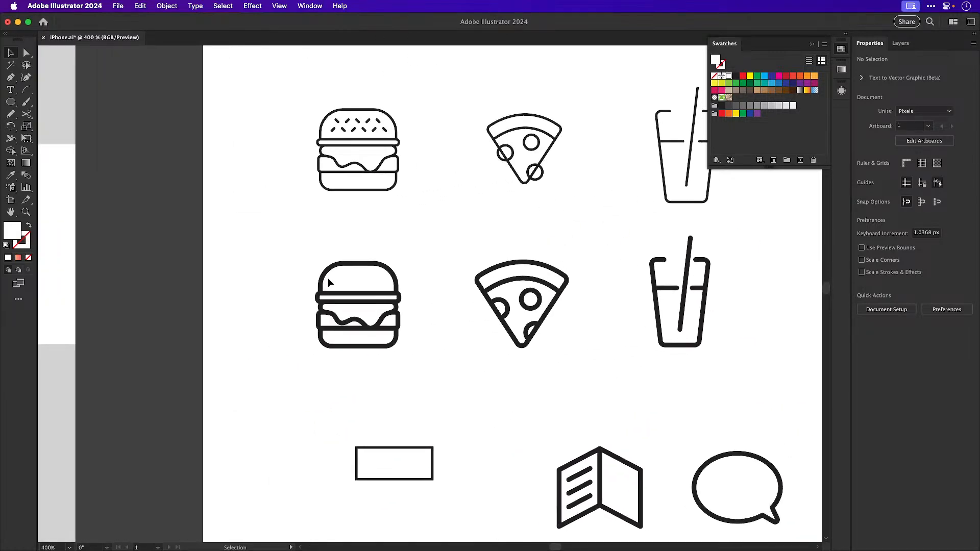
Delete the empty outlined rectangle below the burger icon
drag(341, 351, 349, 354)
key(a)
drag(332, 433, 407, 496)
key(Delete)
drag(278, 391, 423, 254)
key(v)
drag(404, 430, 437, 462)
key(Delete)
Duplicate the thick-outlined burger icon into the empty space directly below the original
drag(304, 386, 426, 231)
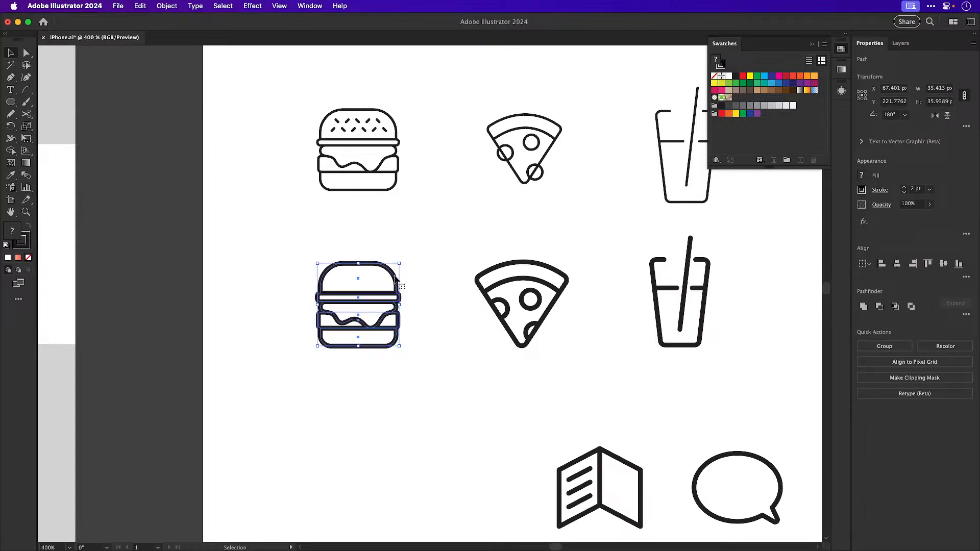
shift+click(395, 279)
key(super+z)
key(super+shift+z)
drag(289, 262, 403, 315)
drag(396, 263, 435, 350)
click(402, 326)
Fill the top and bottom buns of the burger copy with light brown EAC38B
click(381, 353)
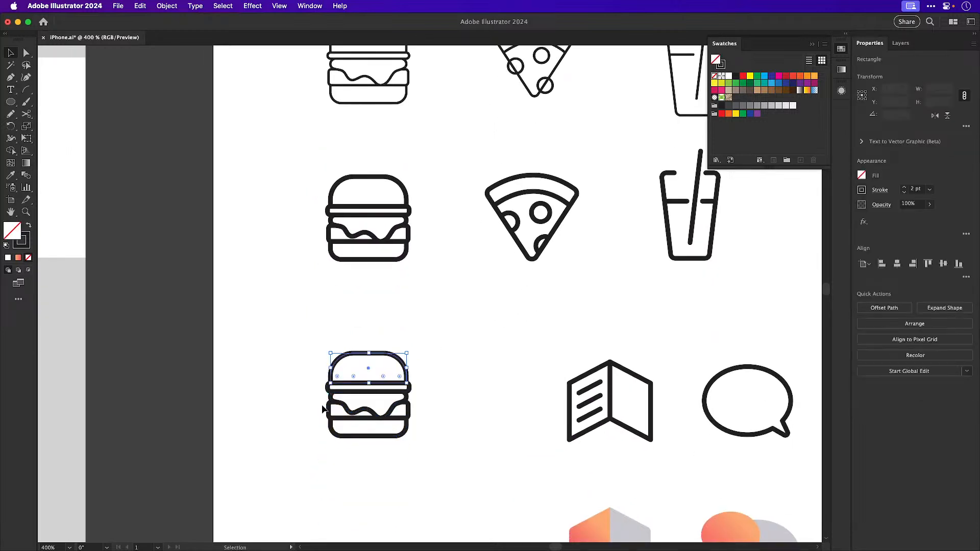
shift+click(346, 439)
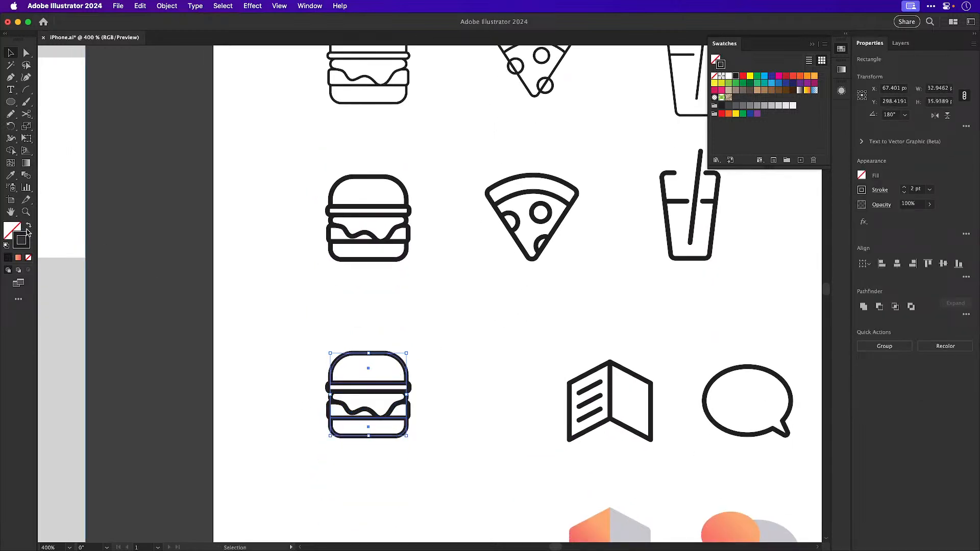
click(10, 229)
double_click(9, 229)
click(616, 338)
click(539, 235)
click(523, 233)
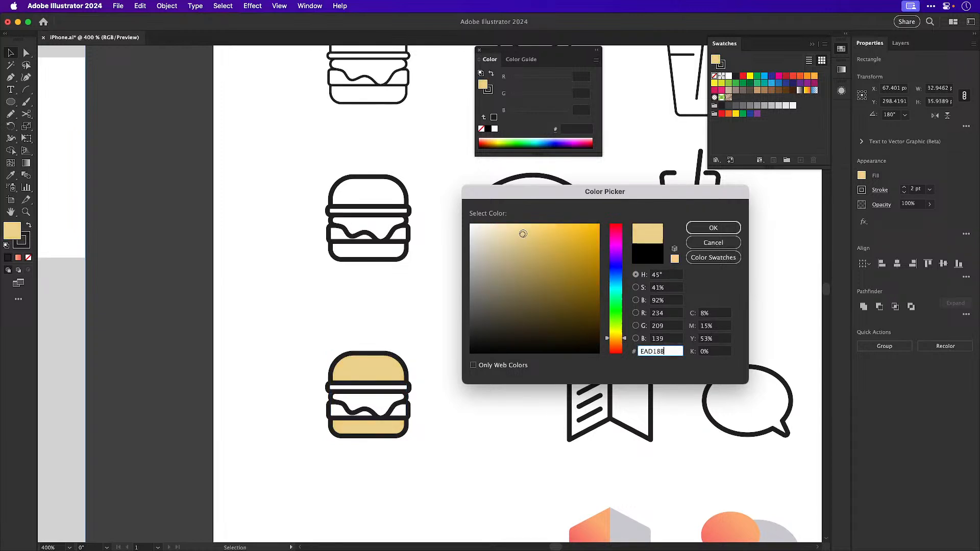
click(616, 342)
click(713, 227)
Fill the thin layer directly under the burger copy's top bun with red
key(a)
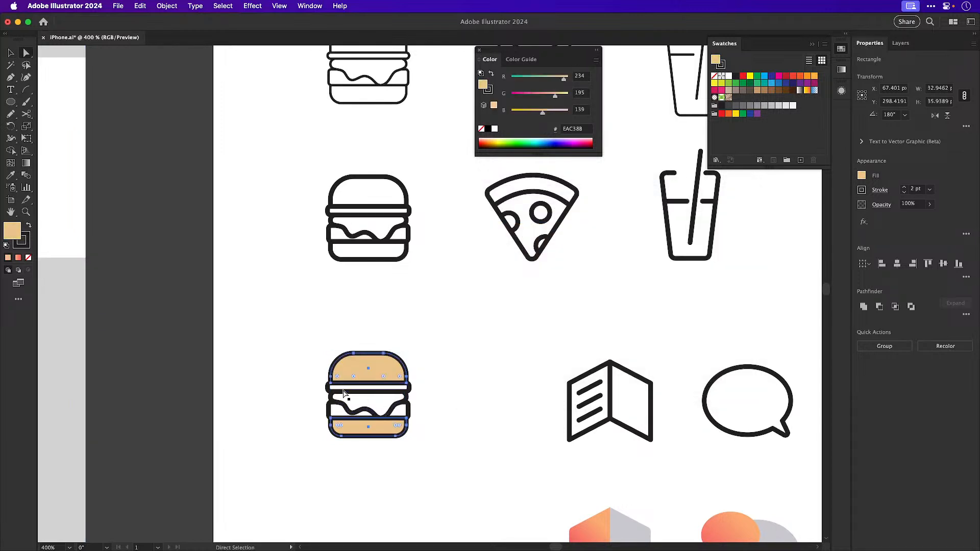
click(344, 392)
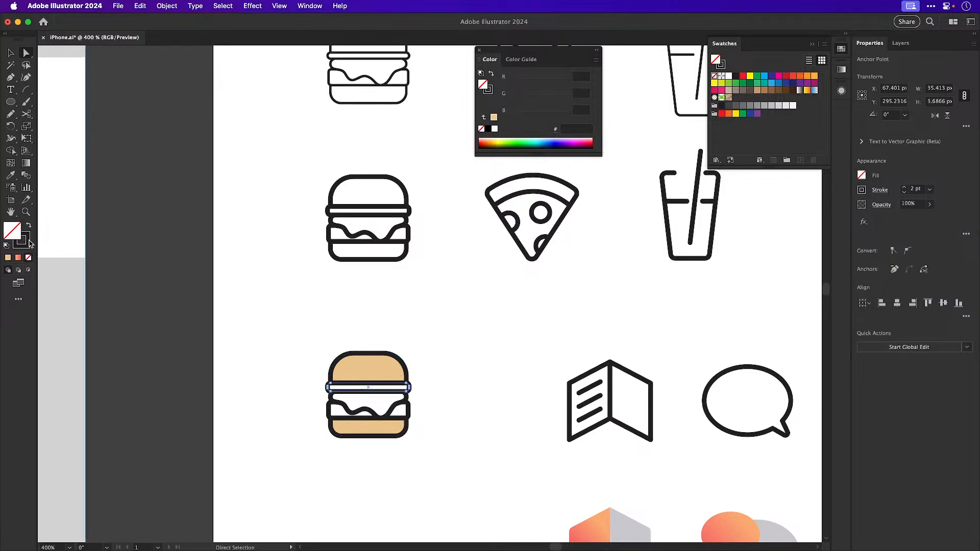
double_click(19, 236)
click(617, 225)
click(575, 235)
click(569, 231)
click(713, 228)
Fill the wavy cheese shape of the burger copy with yellow FFD731
click(332, 422)
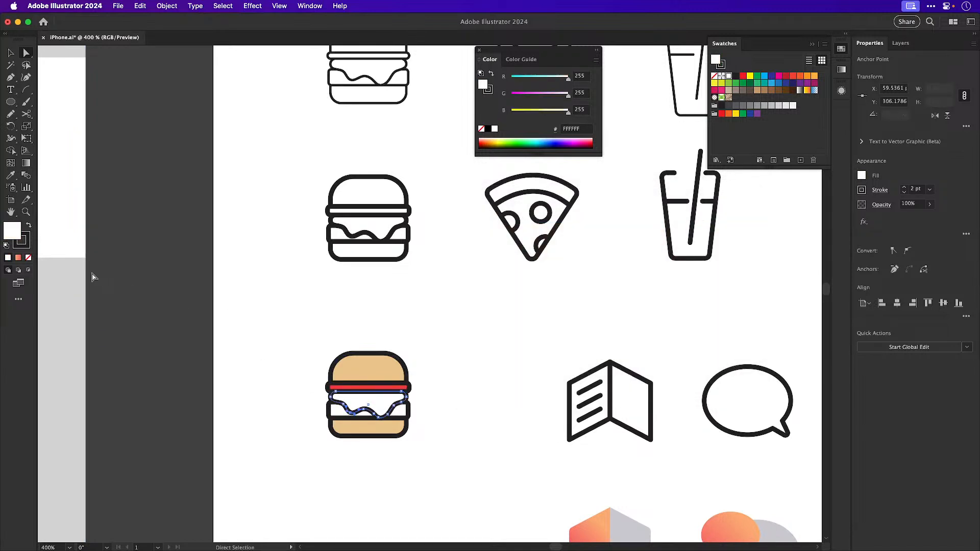
double_click(16, 232)
drag(623, 340, 623, 337)
text(FFD731)
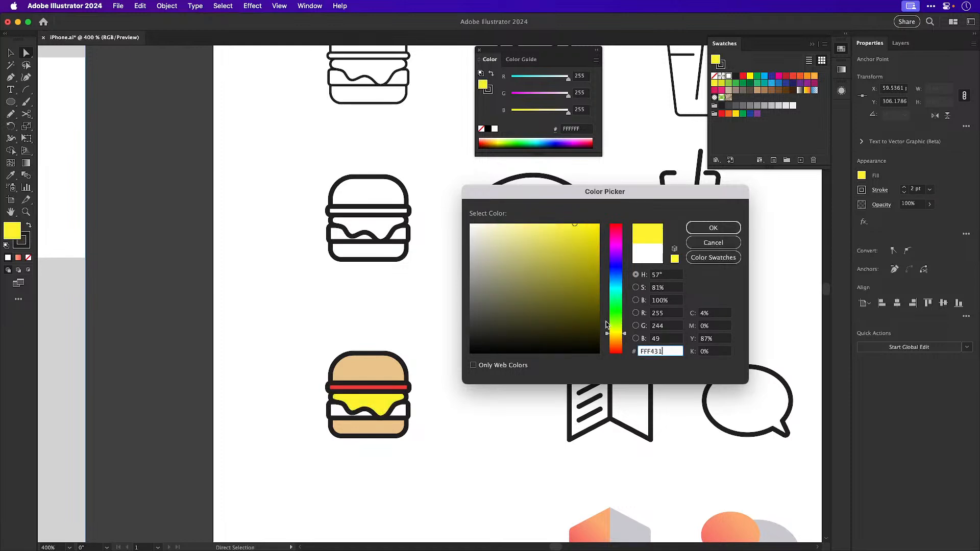
click(692, 228)
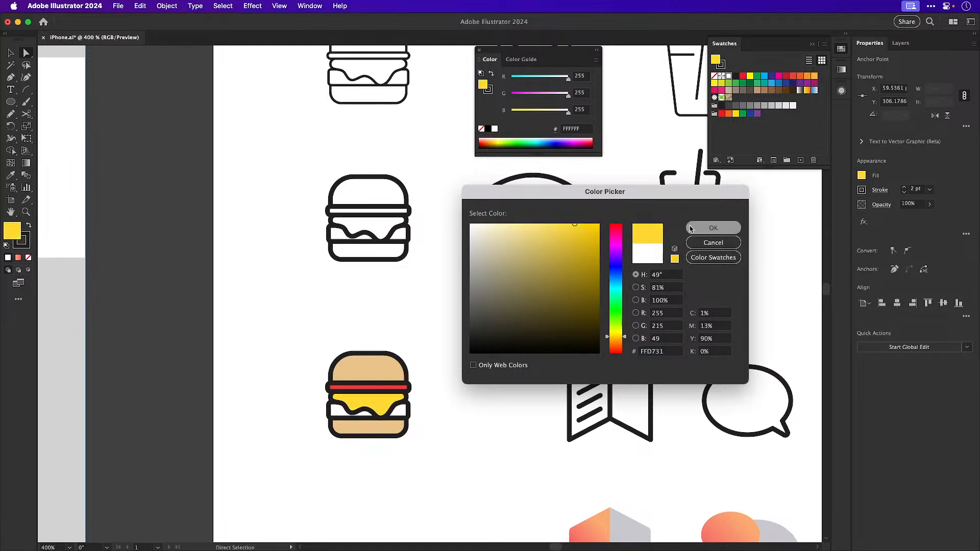
Fill the patty layer below the cheese in the burger copy with brown 894020
click(335, 418)
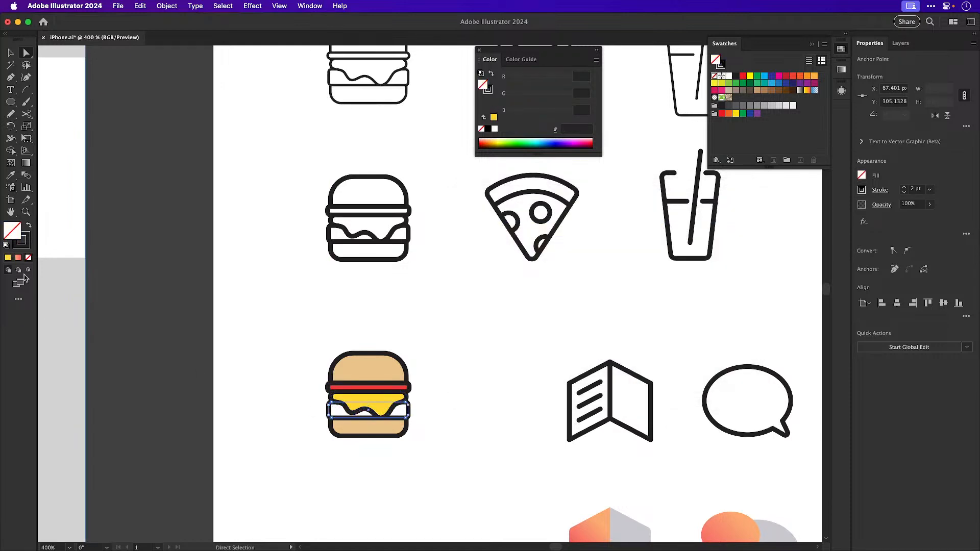
double_click(11, 234)
click(616, 345)
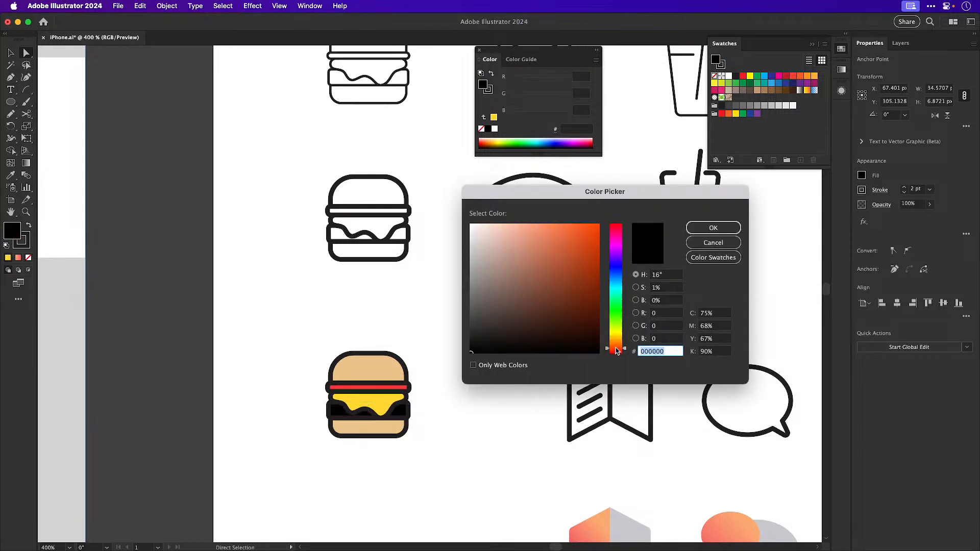
click(563, 247)
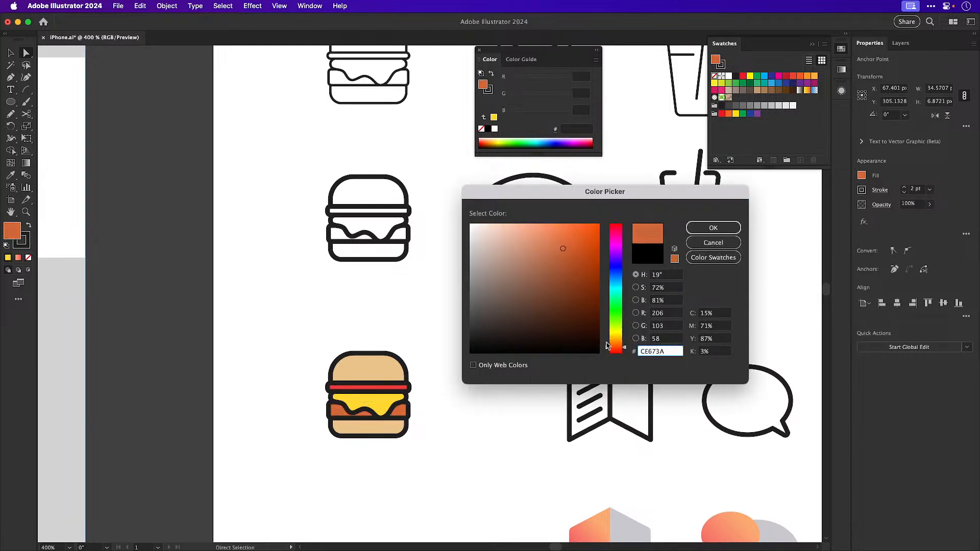
click(569, 283)
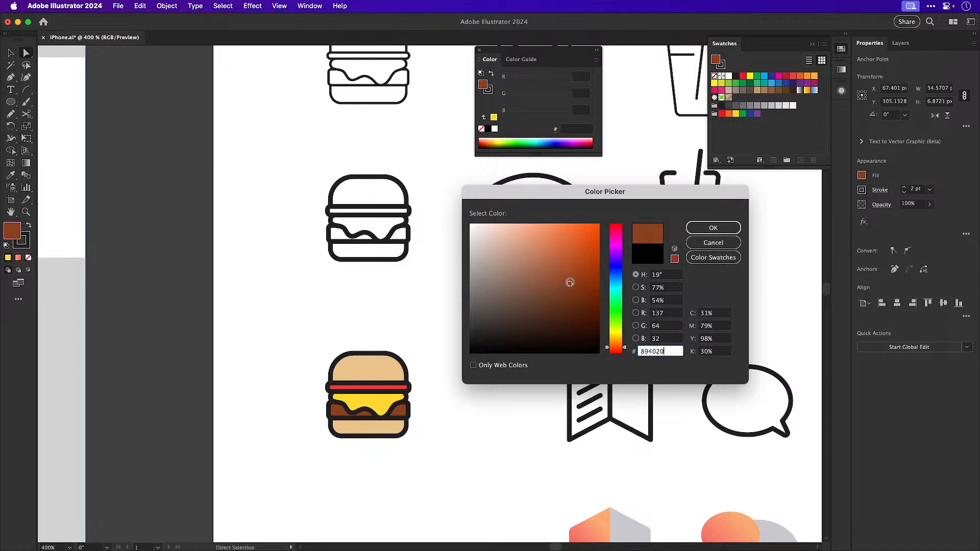
click(697, 230)
Copy the whole coloured burger icon, switch to Figma and paste it next to the outlined burger on the Dansky screen
key(v)
click(476, 312)
drag(472, 318, 397, 338)
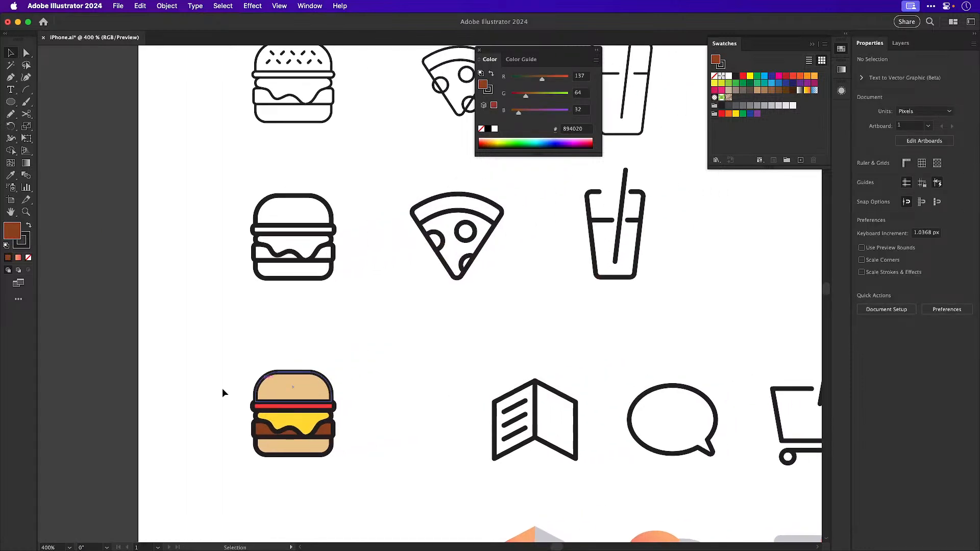
drag(215, 335, 356, 488)
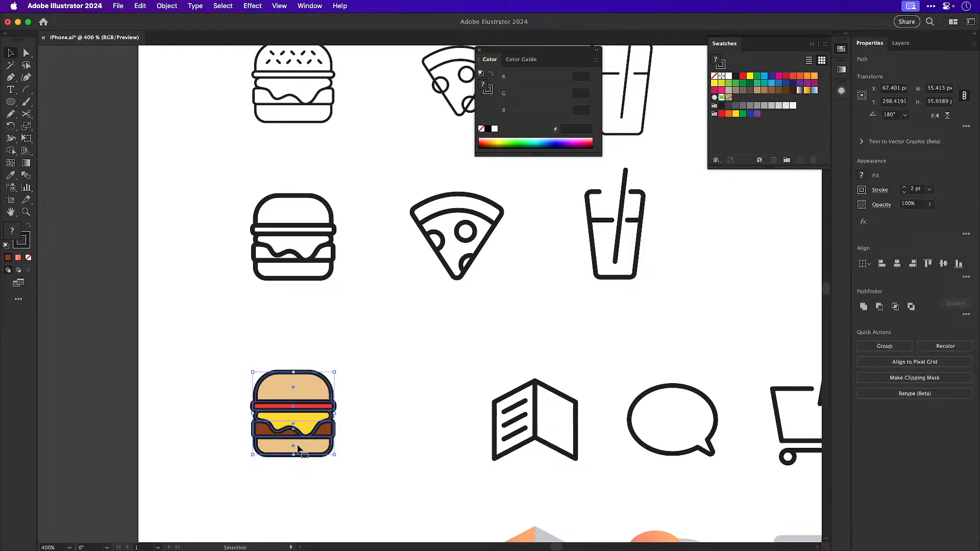
click(378, 427)
key(a)
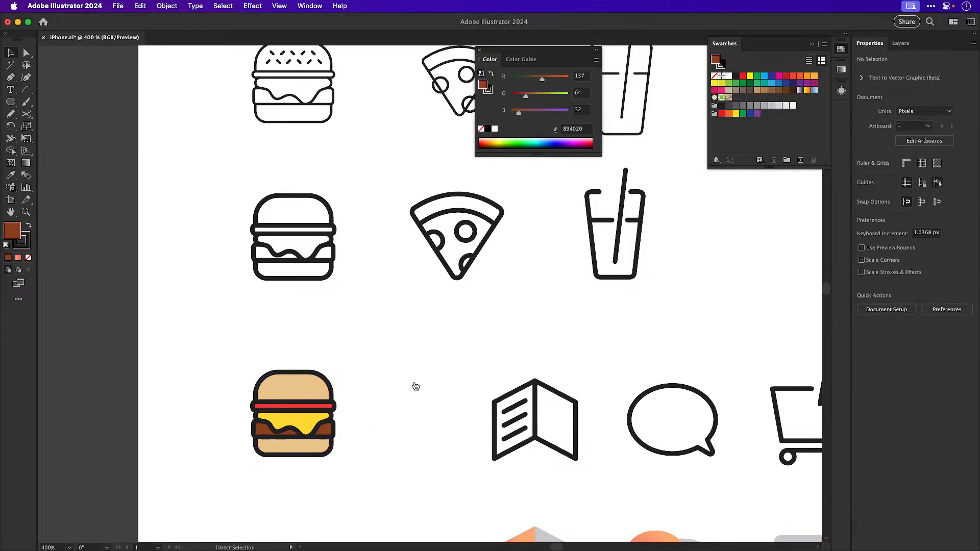
key(super+Tab)
key(super+v)
drag(309, 278, 386, 278)
key(shift+0)
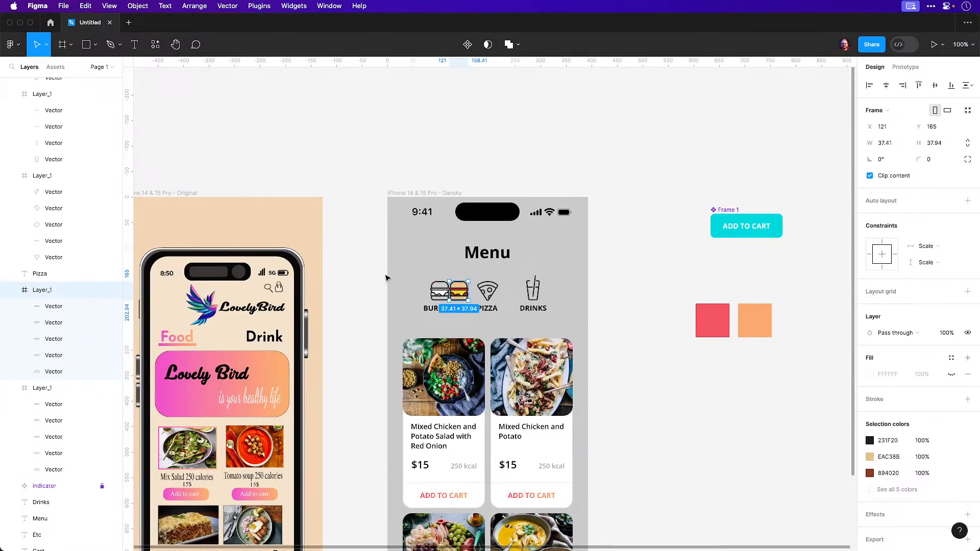
Replace the outlined burger above the BURGERS label with the coloured burger icon in the same position
click(389, 101)
scroll(420, 226, down, 3)
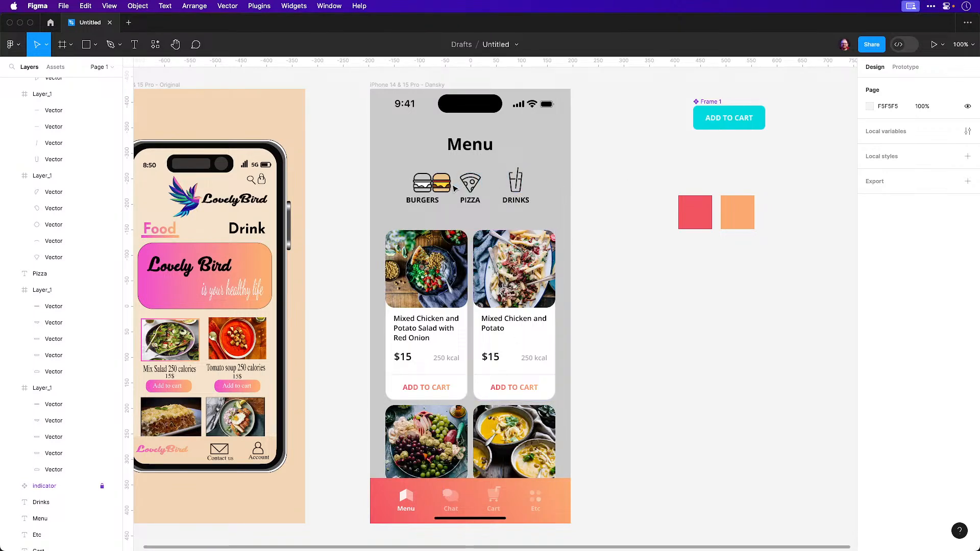
scroll(447, 184, up, 5)
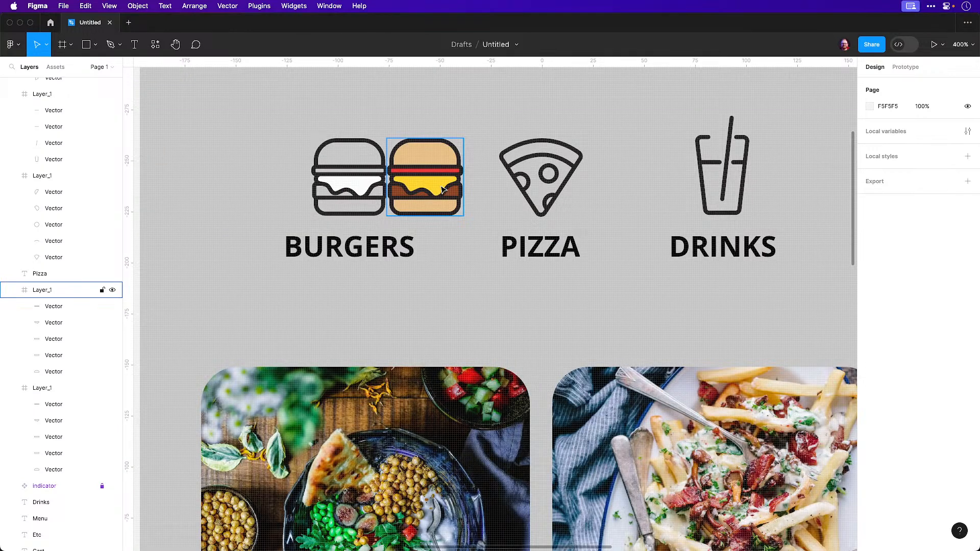
scroll(378, 227, up, 2)
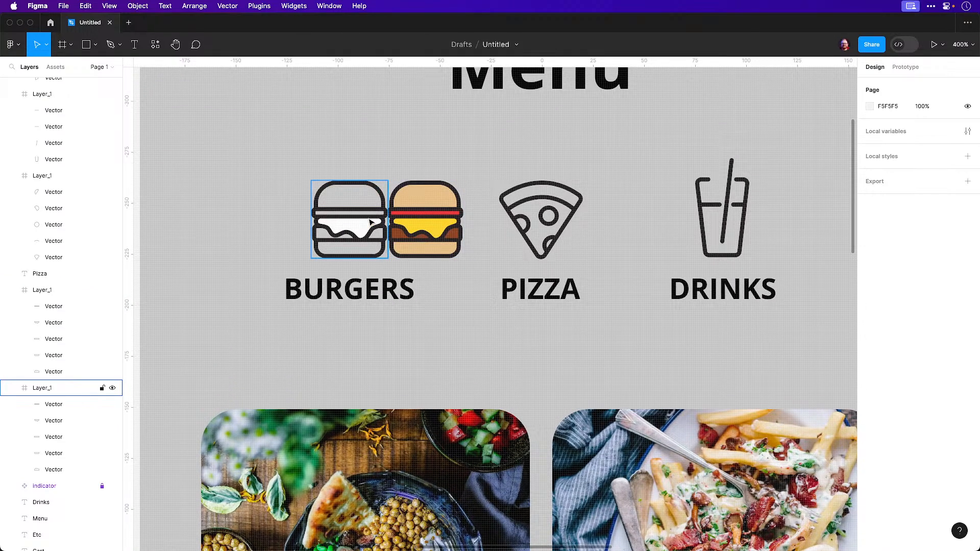
click(371, 222)
drag(426, 224, 350, 224)
key(Delete)
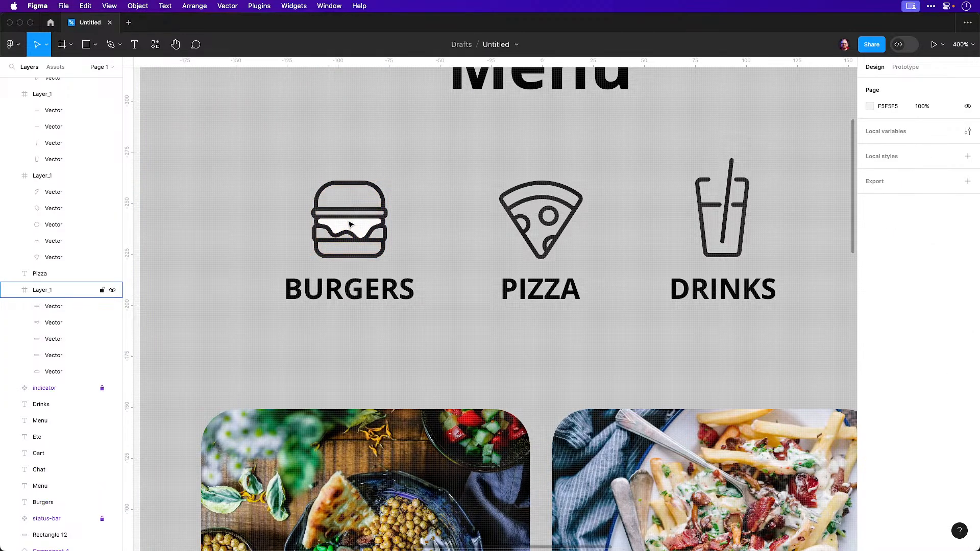
click(353, 222)
key(super+z)
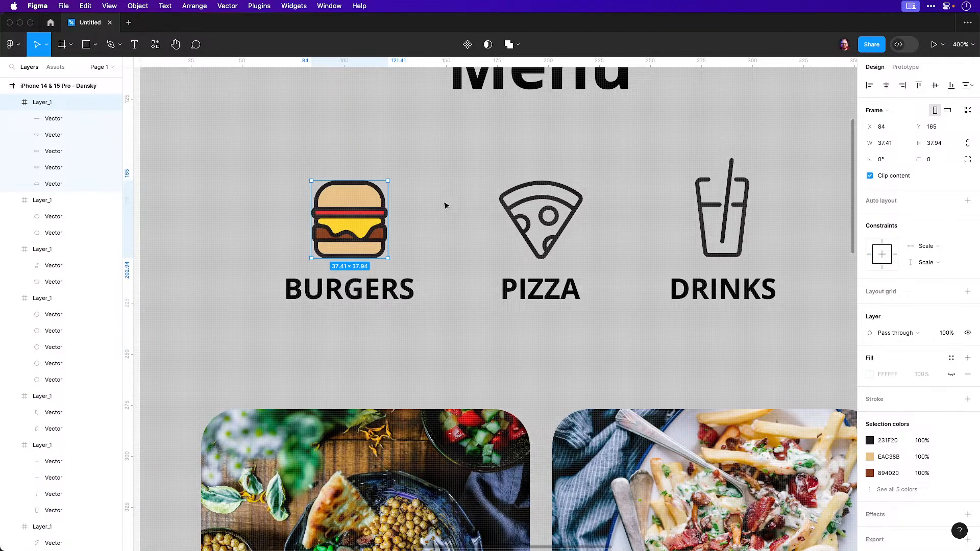
key(minus)
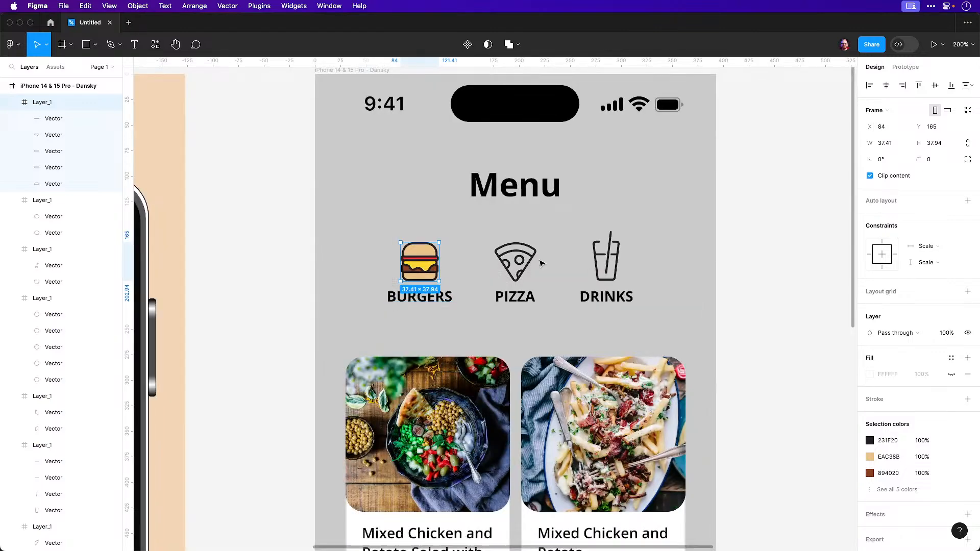
click(768, 250)
Draw a thin rectangle about 96 × 4 px beneath the BURGERS label
scroll(768, 250, down, 5)
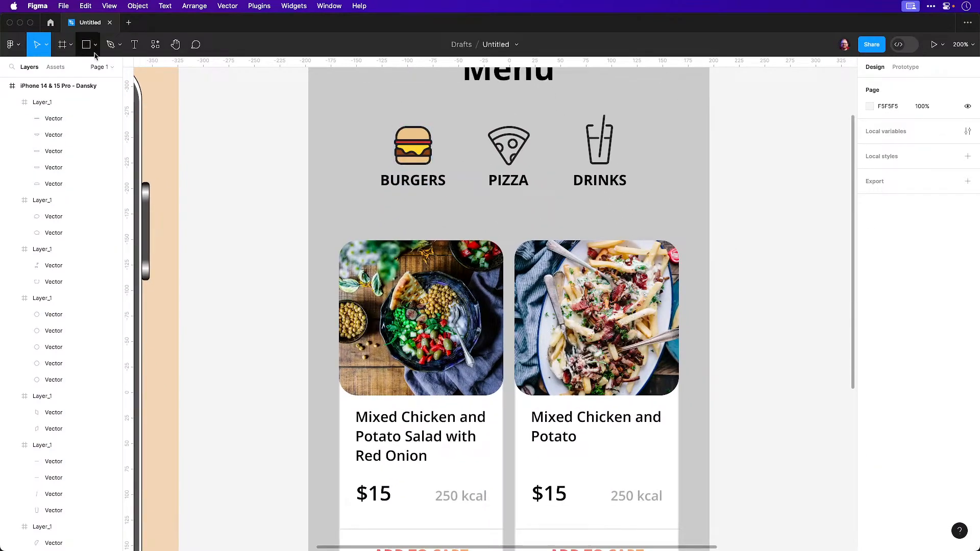
click(87, 46)
drag(371, 205, 470, 209)
scroll(594, 367, down, 7)
scroll(594, 368, right, 1)
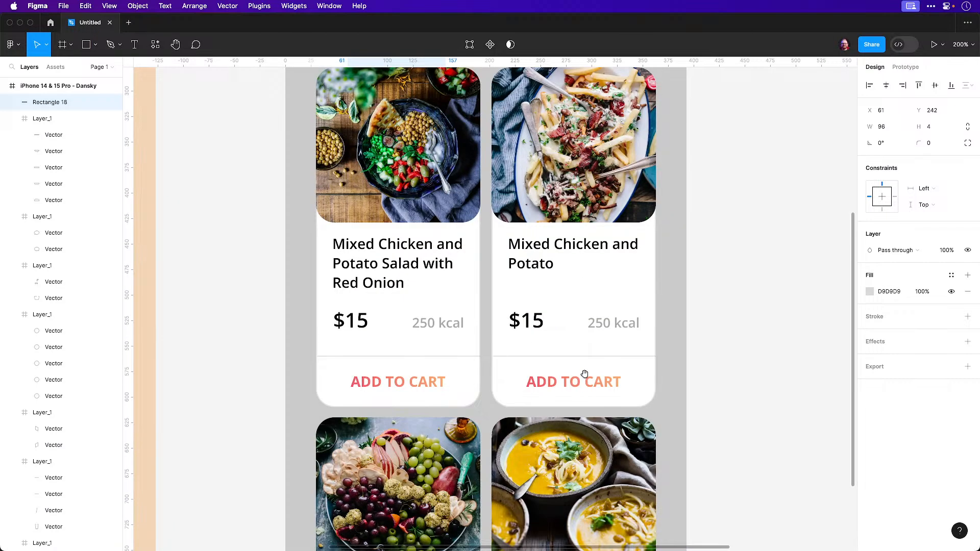
Replace the thin grey rectangle with a copy of the gradient navigation background, shrunk to a 105 × 4 px strip below the category labels
click(477, 411)
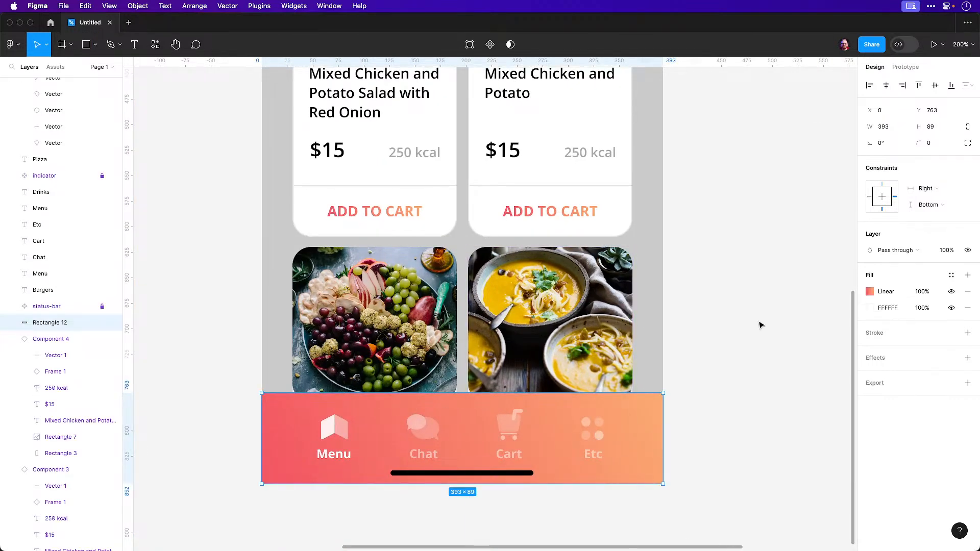
scroll(428, 230, up, 10)
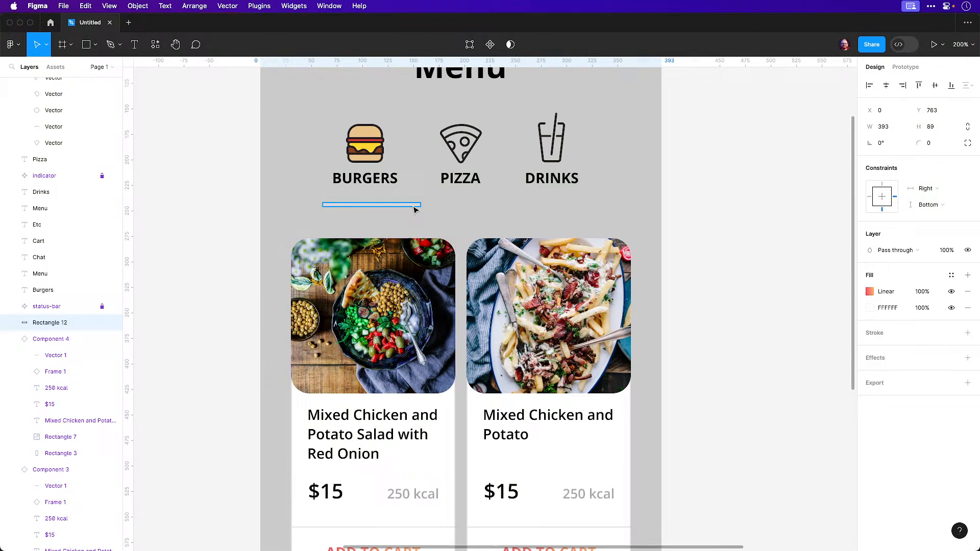
click(415, 206)
key(Delete)
key(super+v)
drag(462, 306, 479, 242)
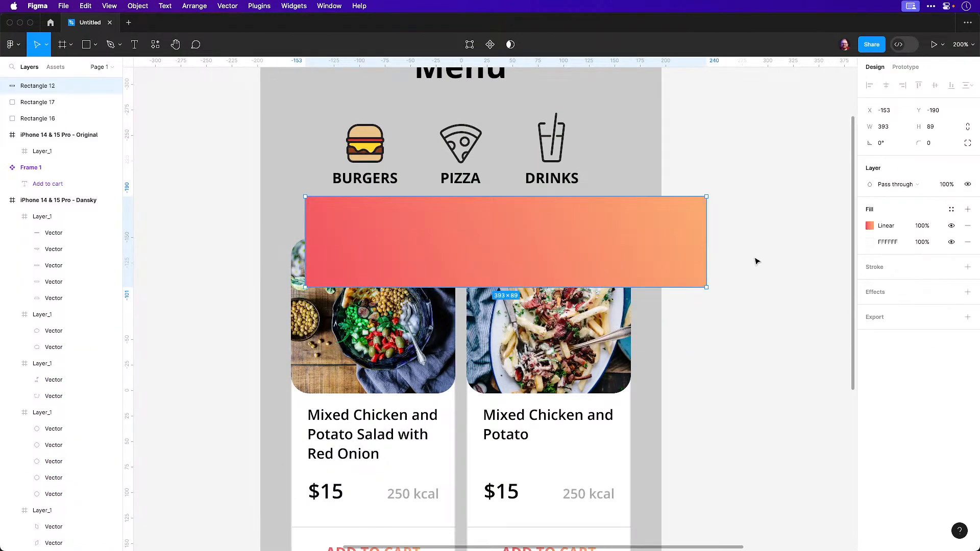
drag(707, 286, 606, 198)
Duplicate the gradient strip end to end, hide the copy's gradient fill and set its white fill to 50% opacity
click(751, 230)
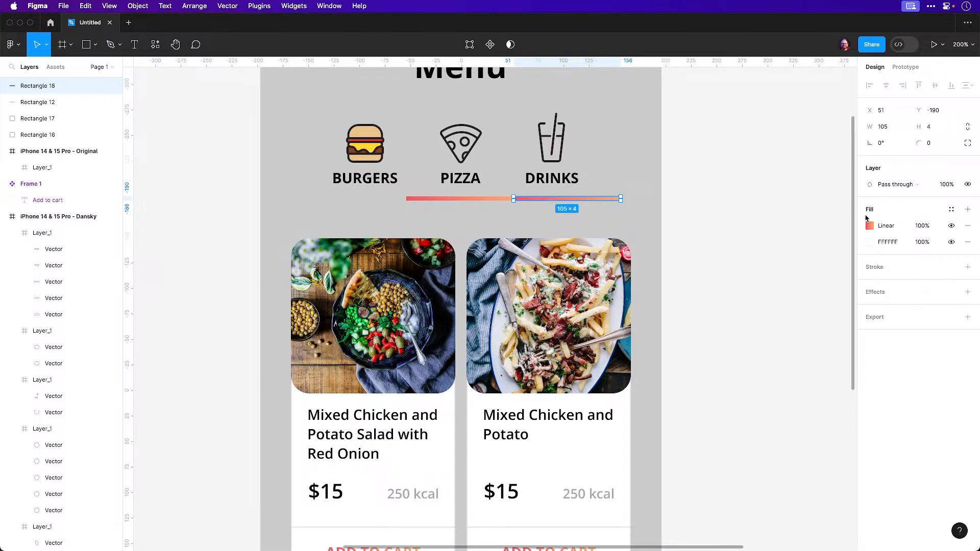
click(951, 227)
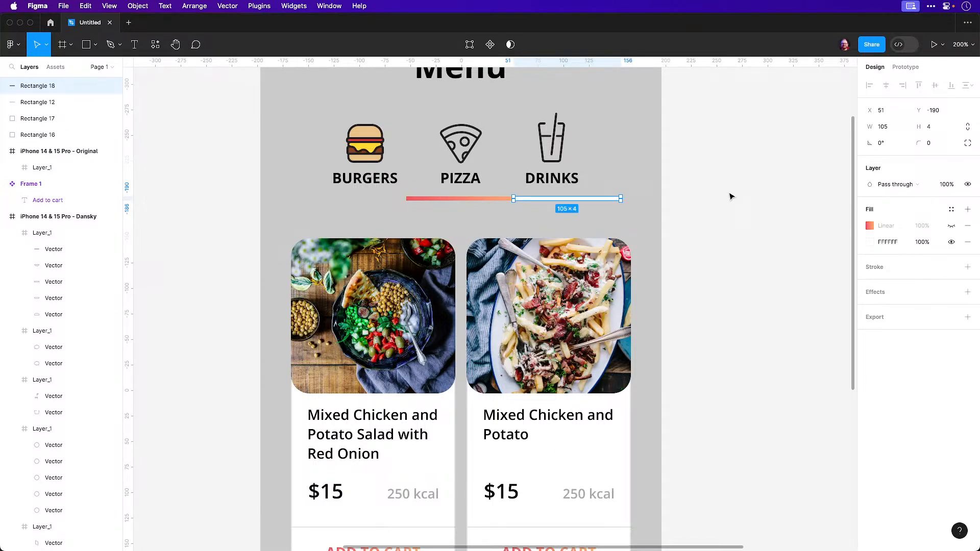
click(928, 246)
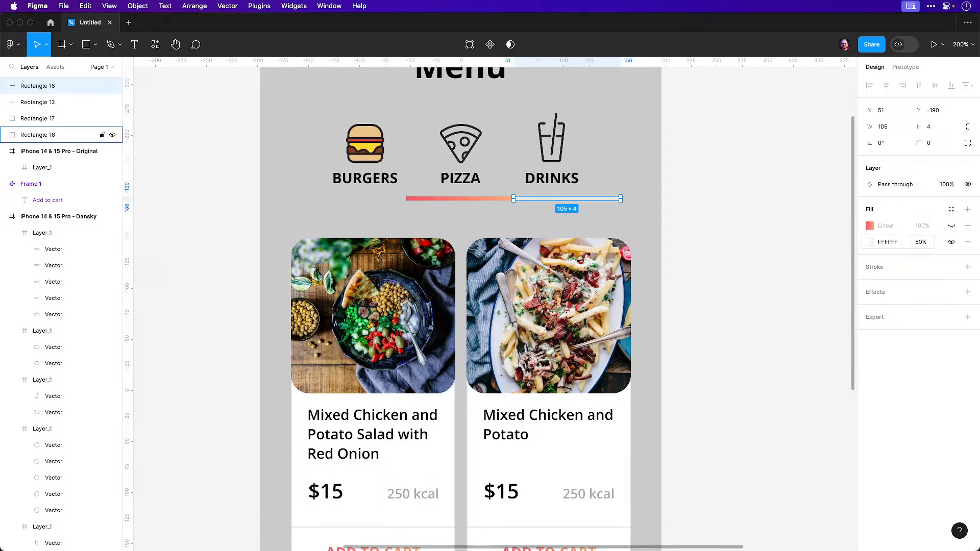
click(695, 193)
Move the DRINKS label and its cup icon right to the edge of the phone frame, making room for the other categories
click(551, 198)
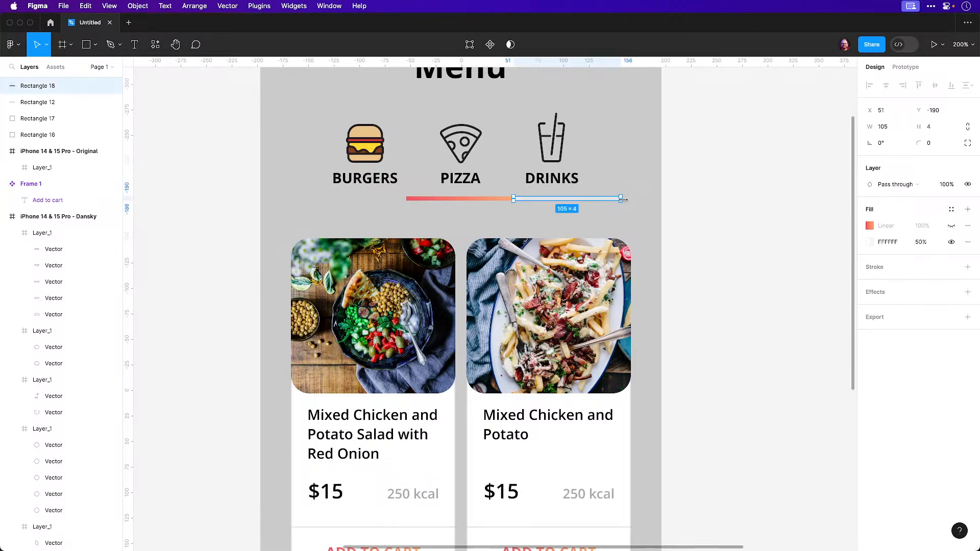
scroll(638, 204, up, 5)
click(512, 239)
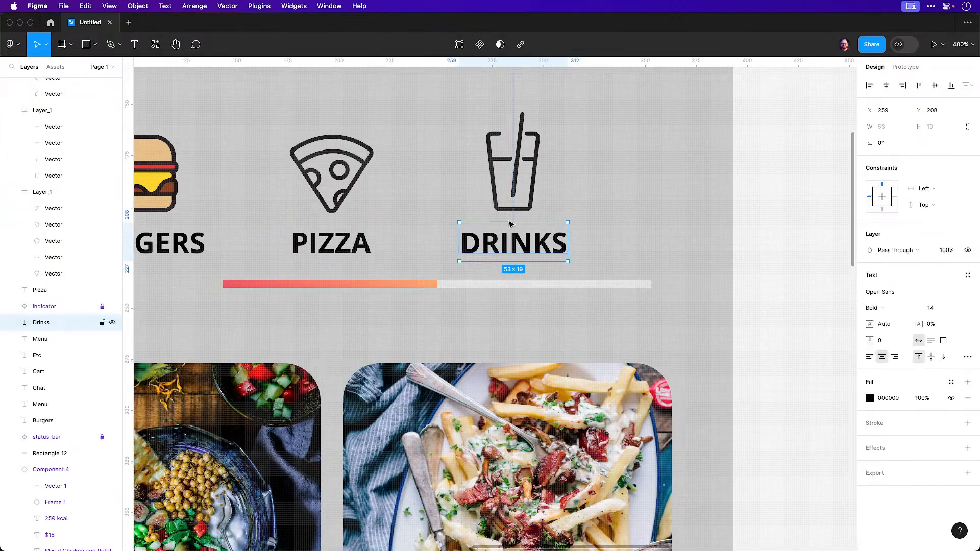
shift+click(505, 213)
drag(503, 214, 687, 214)
Move the PIZZA label and its icon right and centre them over the white strip
click(329, 242)
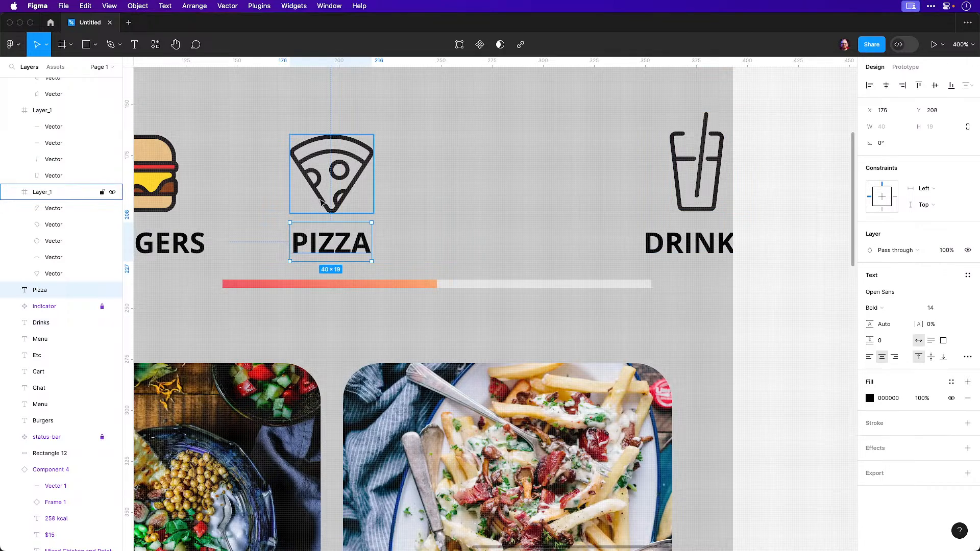
shift+click(321, 204)
drag(321, 204, 534, 208)
shift+click(528, 284)
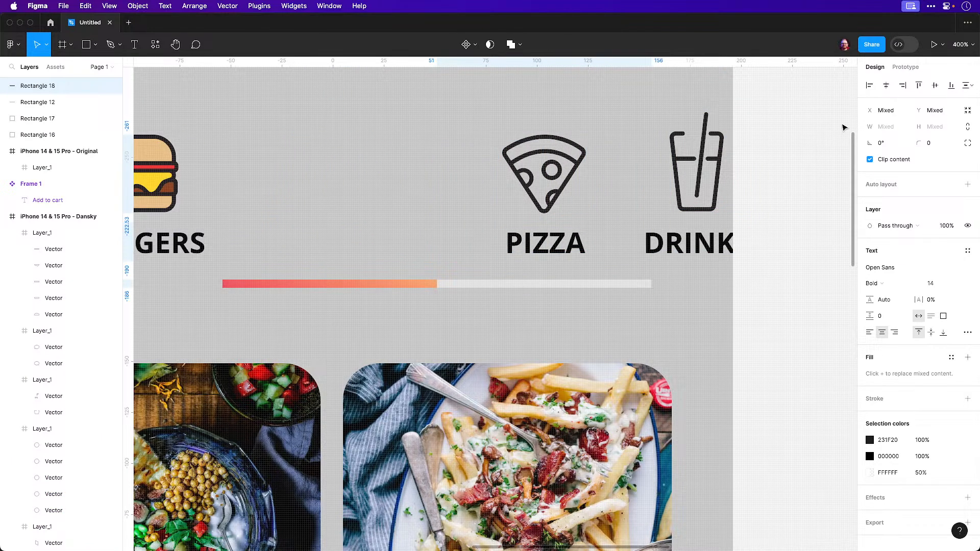
Move the BURGERS label and coloured burger right and centre them horizontally over the gradient strip
scroll(490, 225, left, 3)
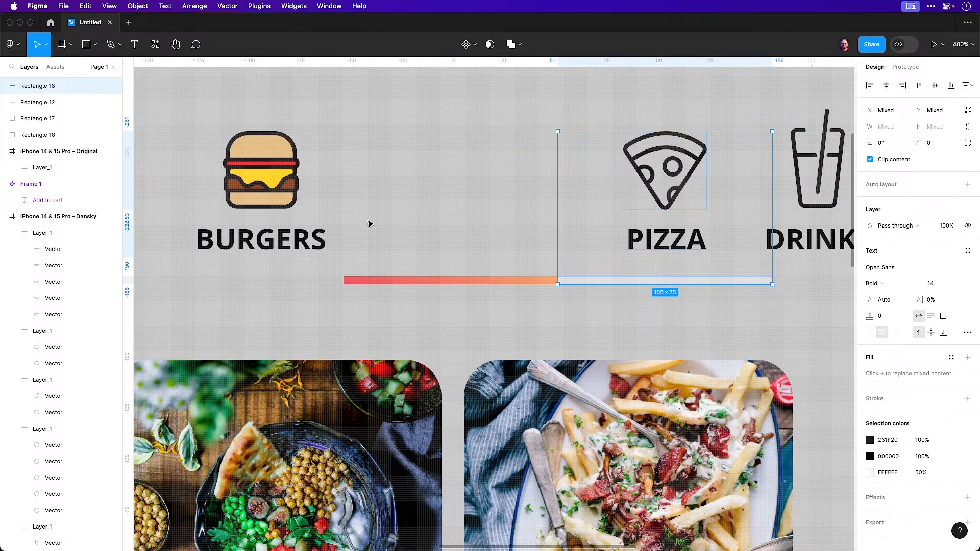
click(261, 240)
shift+click(285, 180)
drag(284, 180, 476, 181)
shift+click(459, 280)
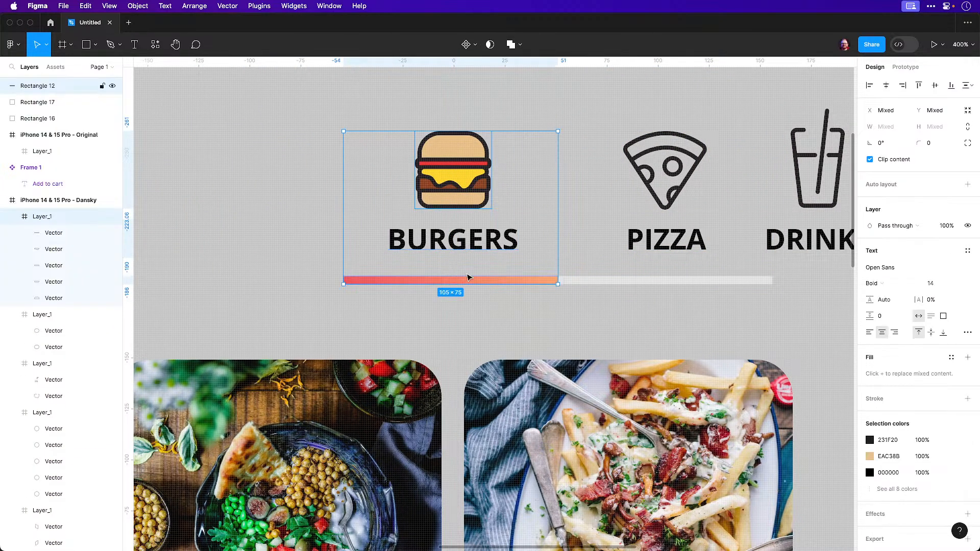
click(886, 85)
scroll(683, 158, right, 6)
click(629, 192)
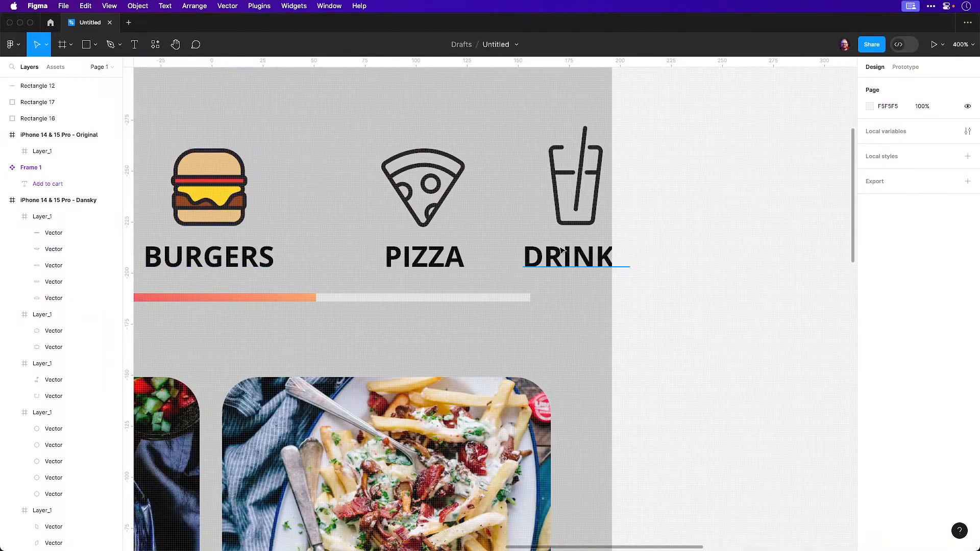
Duplicate the white strip end to end and shift the DRINKS label and cup icon above it, partly past the frame edge
click(561, 255)
shift+click(560, 225)
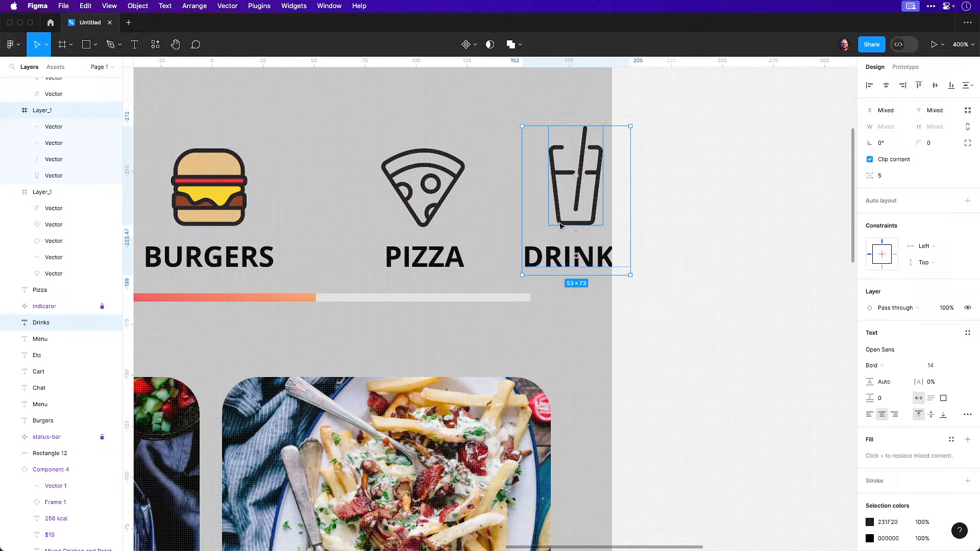
drag(479, 300, 691, 291)
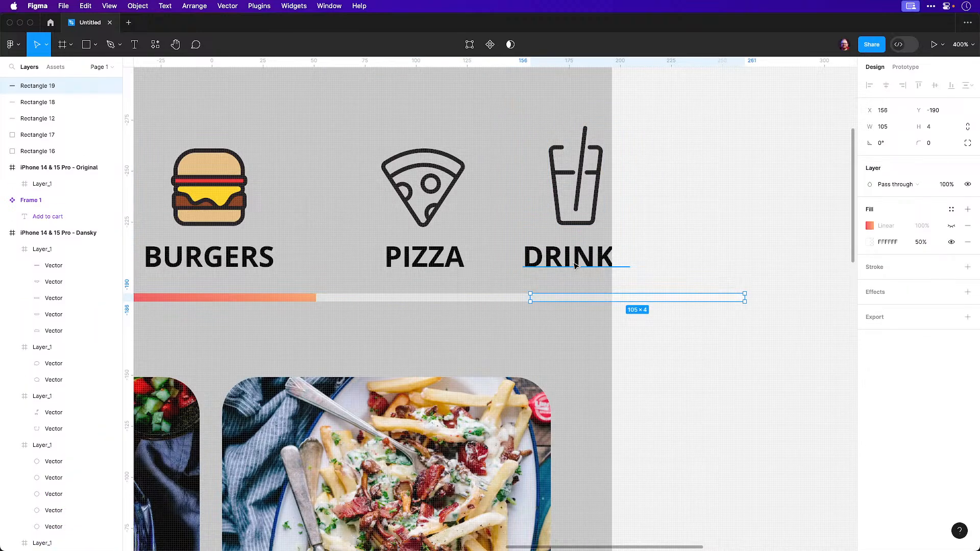
click(592, 266)
shift+click(571, 226)
drag(570, 227, 612, 225)
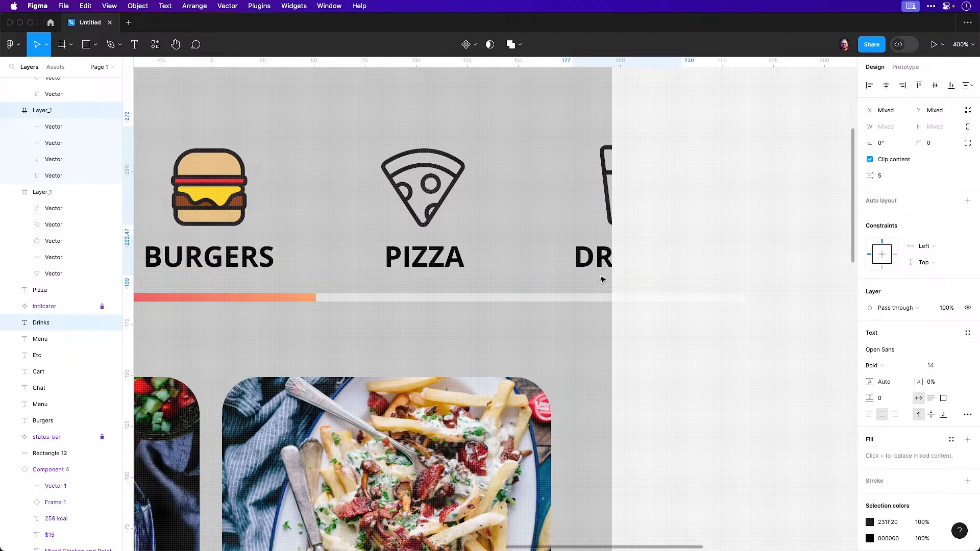
Delete the extra white strip and stretch the remaining one to 145 px wide, reaching the phone frame's right edge
drag(602, 301, 706, 303)
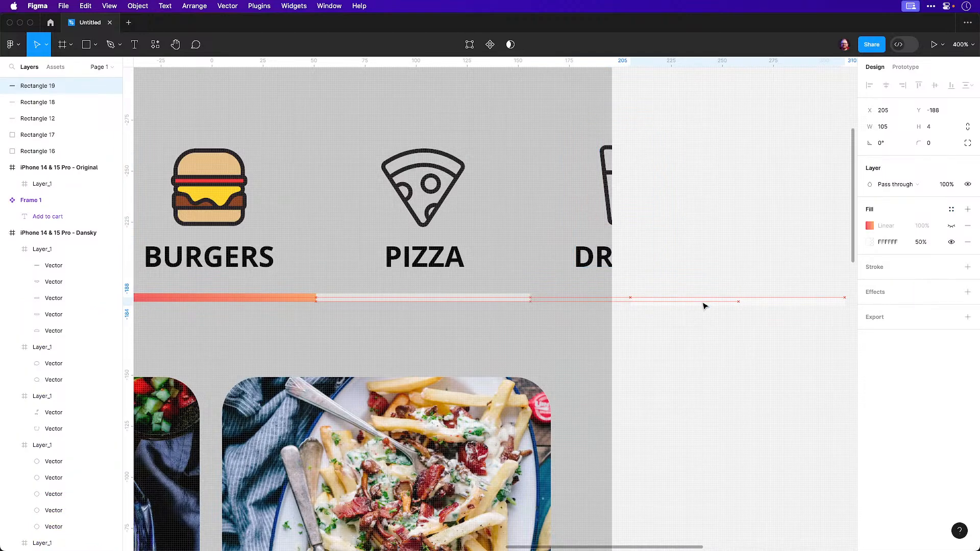
key(Delete)
click(528, 299)
drag(530, 298, 612, 295)
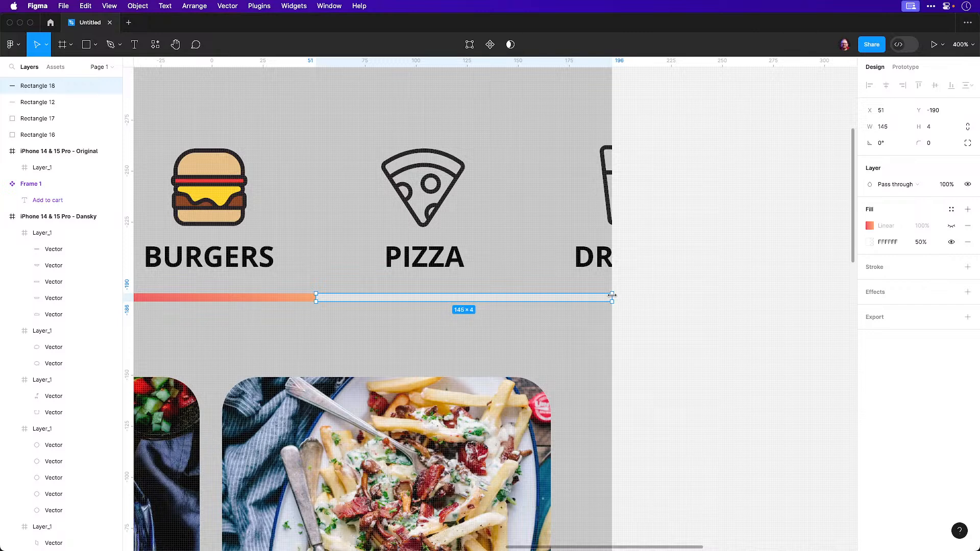
click(692, 347)
key(shift+0)
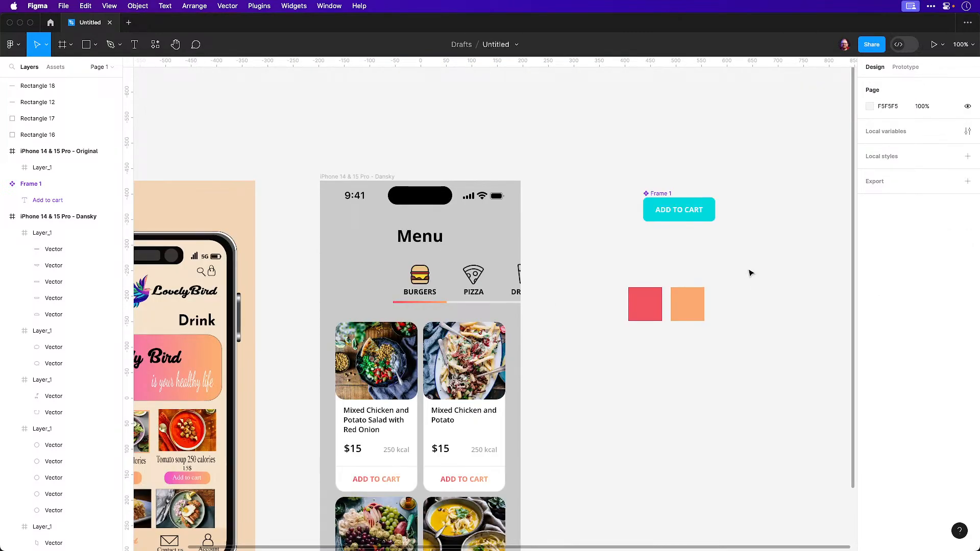
Nudge the DRINKS label and its cup icon slightly left so more of them shows inside the phone frame
scroll(518, 308, down, 5)
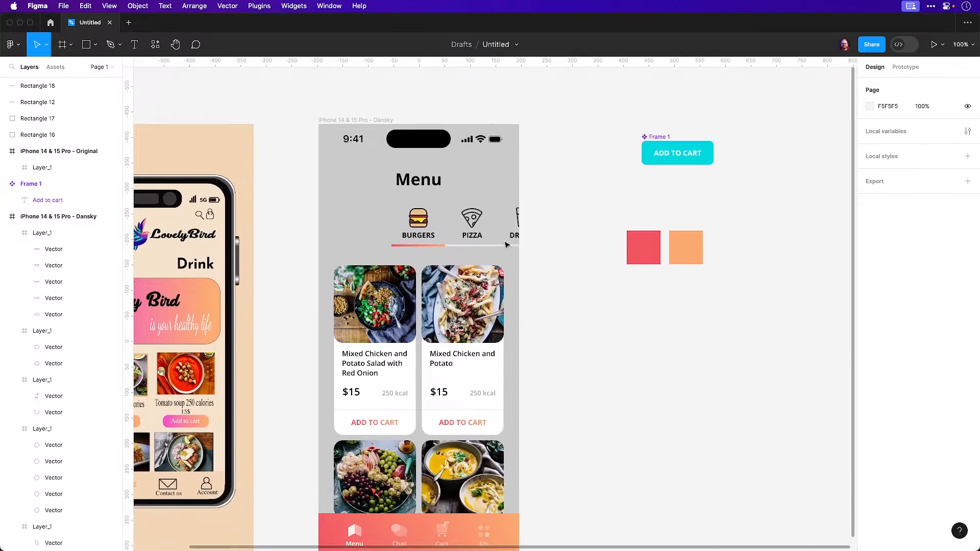
click(515, 236)
shift+click(518, 219)
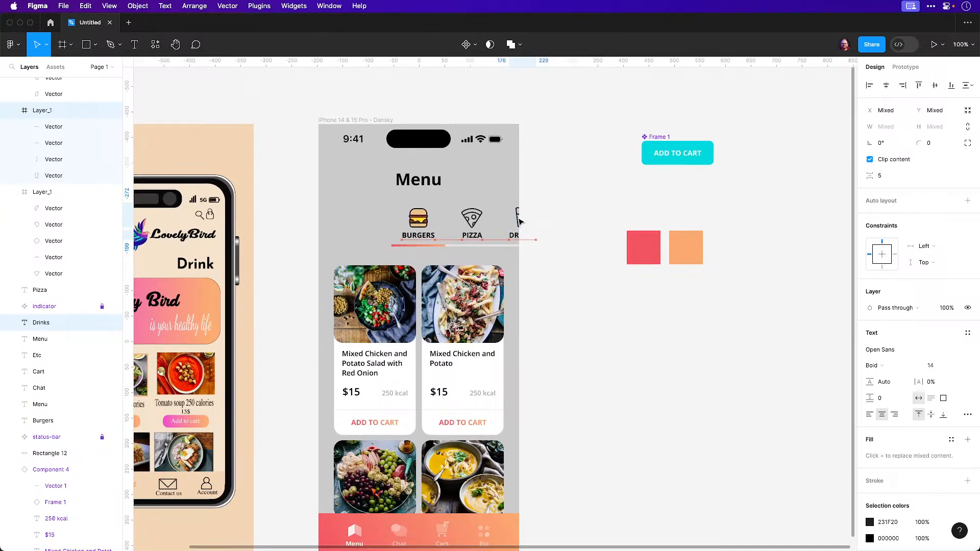
click(545, 204)
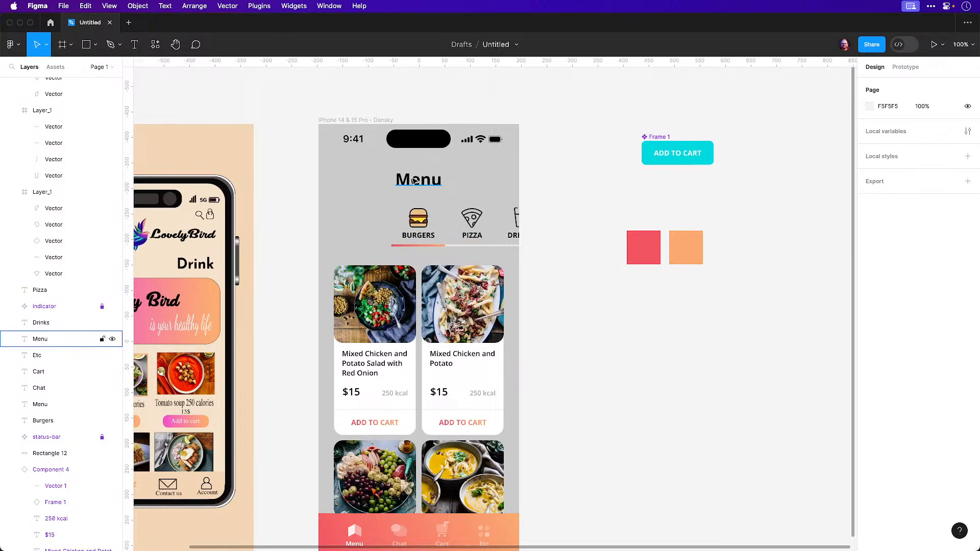
Change the fill of the large Menu heading to dark grey
drag(686, 420, 693, 400)
click(425, 159)
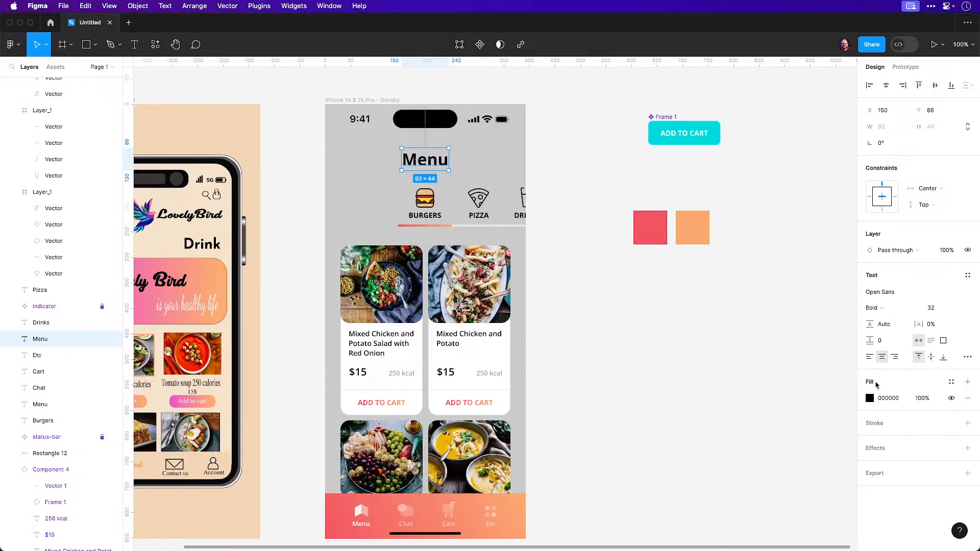
click(870, 398)
drag(747, 394, 715, 386)
click(788, 453)
click(556, 320)
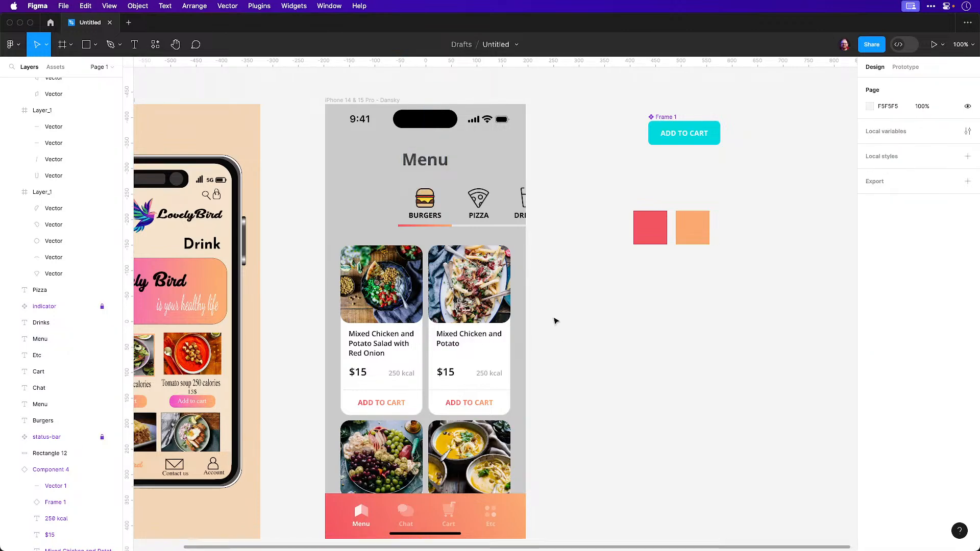
Set the fill of the first card's dish title and price to 404040
click(374, 346)
click(376, 343)
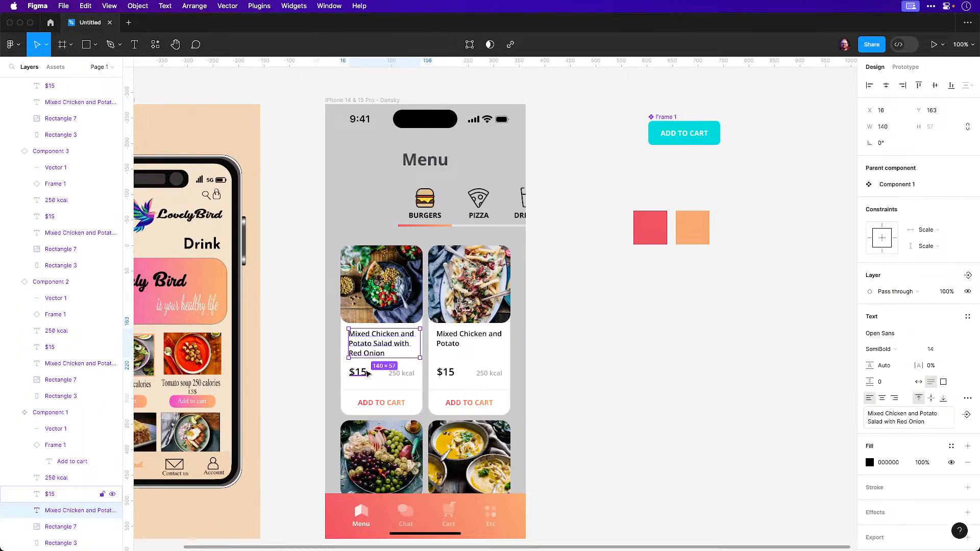
shift+click(368, 374)
click(885, 498)
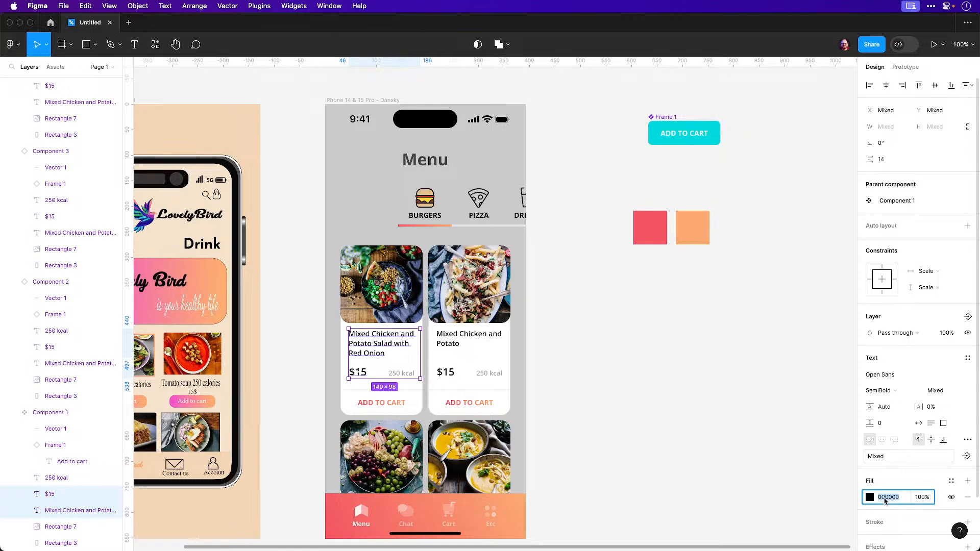
key(Escape)
click(623, 351)
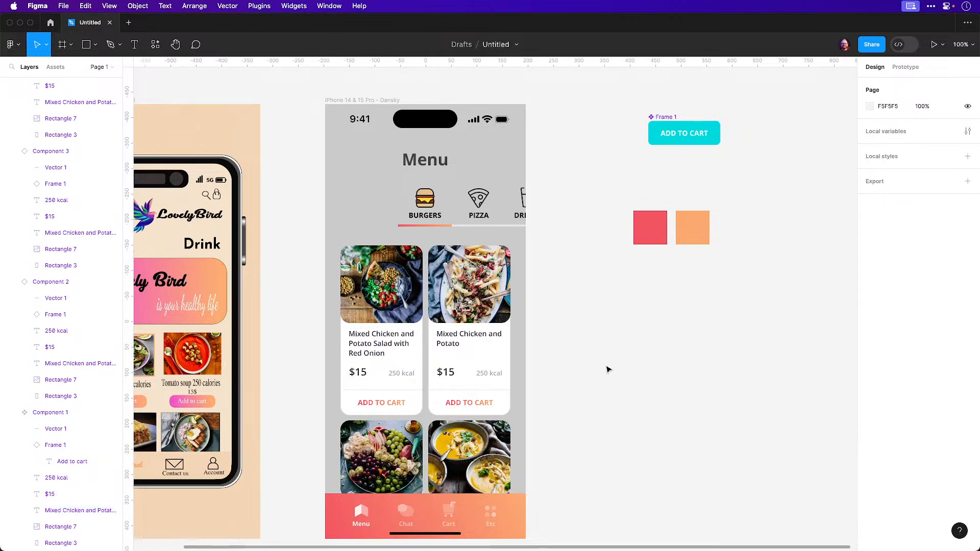
Set the background fill of the redesigned iPhone frame to white, FFFFFF
click(356, 100)
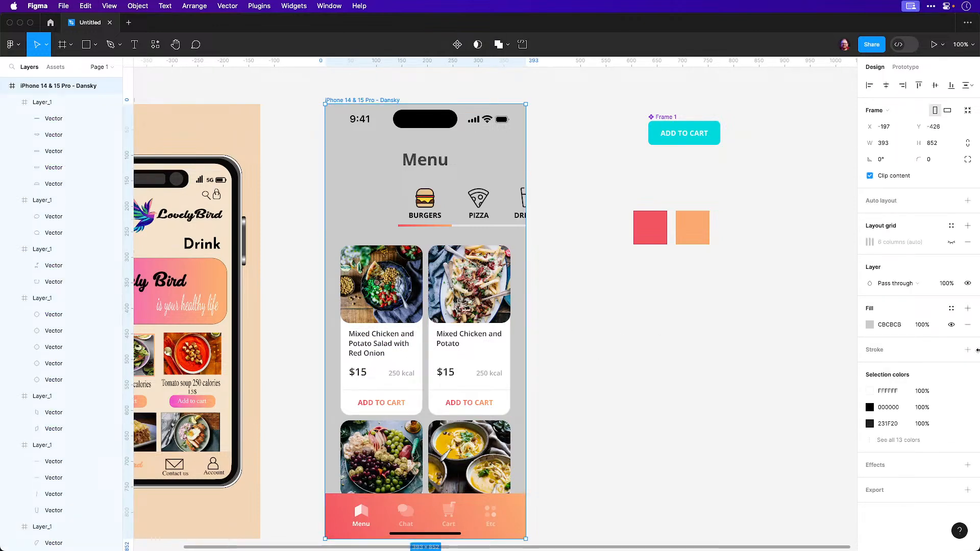
click(869, 324)
drag(736, 312, 707, 270)
scroll(707, 283, left, 2)
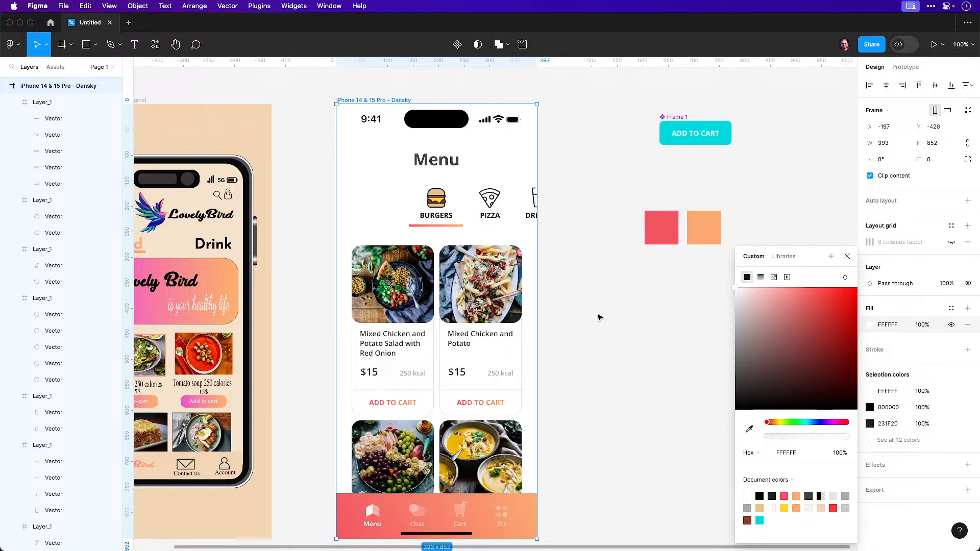
click(633, 362)
Recolour the BURGERS, PIZZA and DRINKS category labels to the same dark grey as the Menu heading
scroll(634, 362, up, 1)
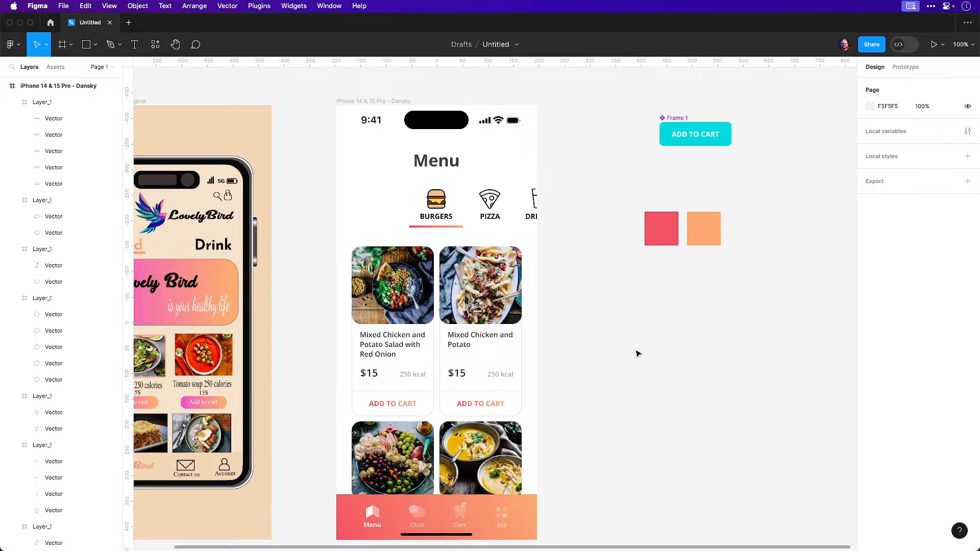
click(449, 218)
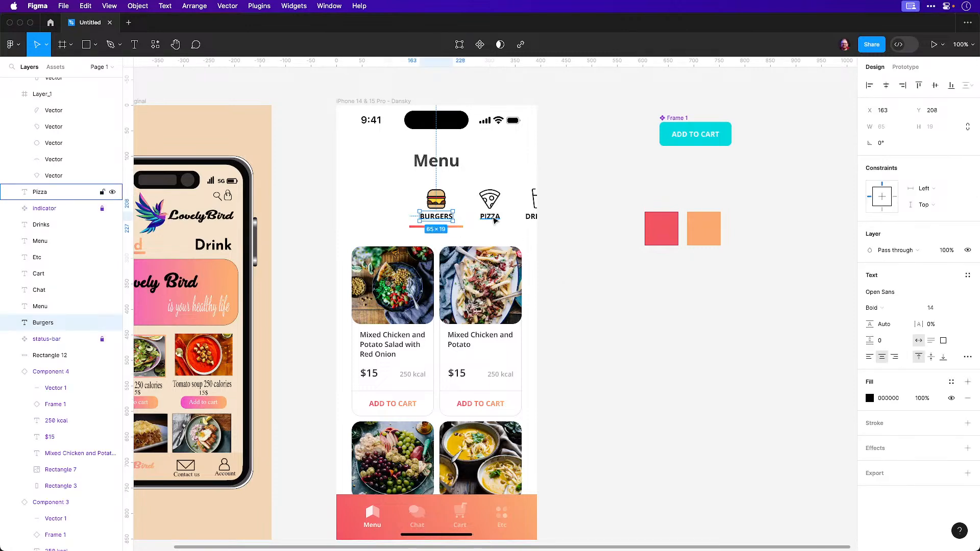
shift+click(494, 221)
shift+click(532, 217)
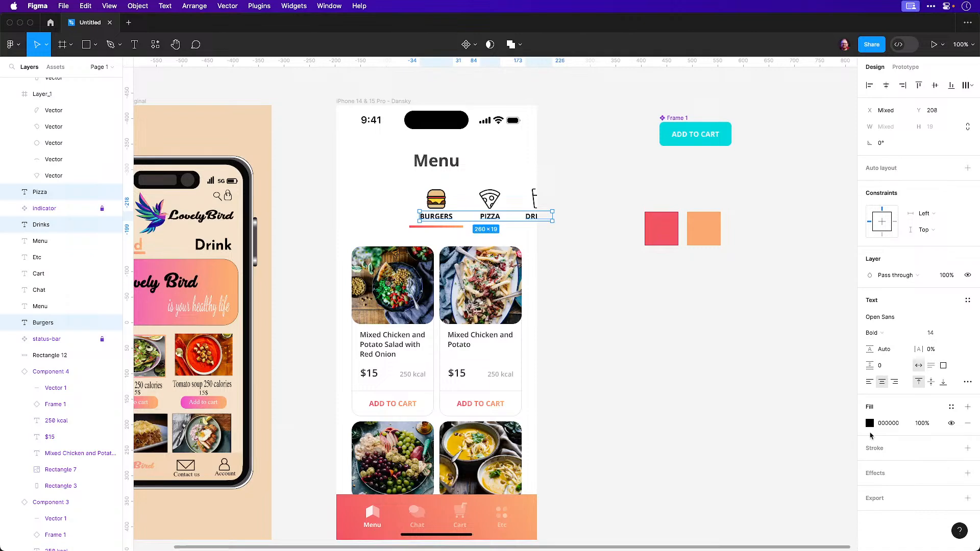
click(722, 363)
Set the colour of the pizza and drink cup icons to 404040
scroll(545, 203, up, 1)
scroll(544, 204, left, 1)
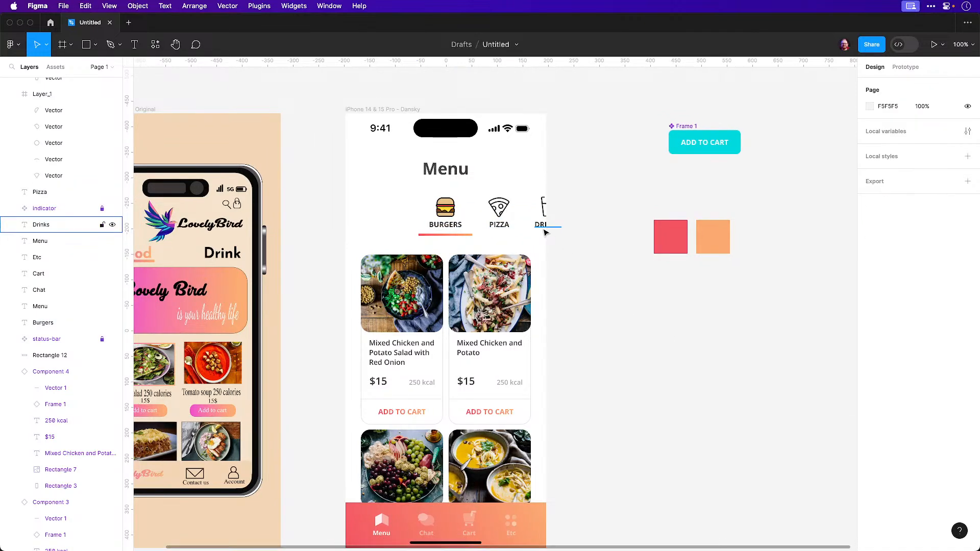
click(497, 213)
shift+click(545, 217)
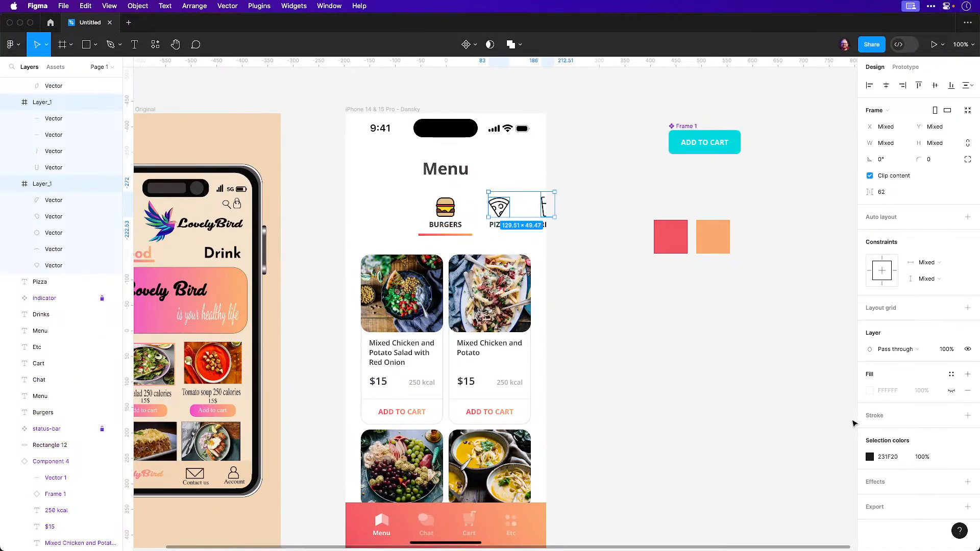
click(888, 457)
text(404040)
key(Return)
click(578, 280)
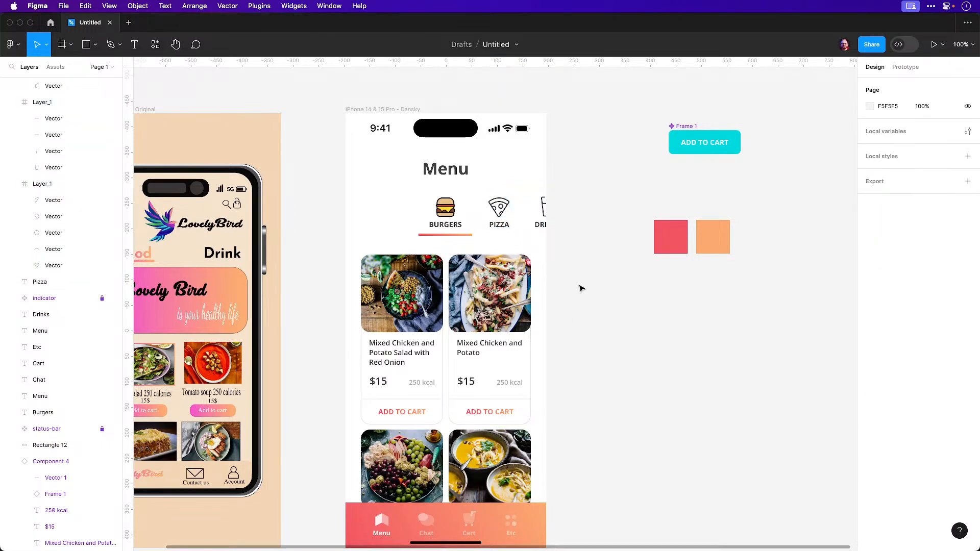
Change the inactive indicator strip's fill to black 000000 at 10% opacity
click(507, 236)
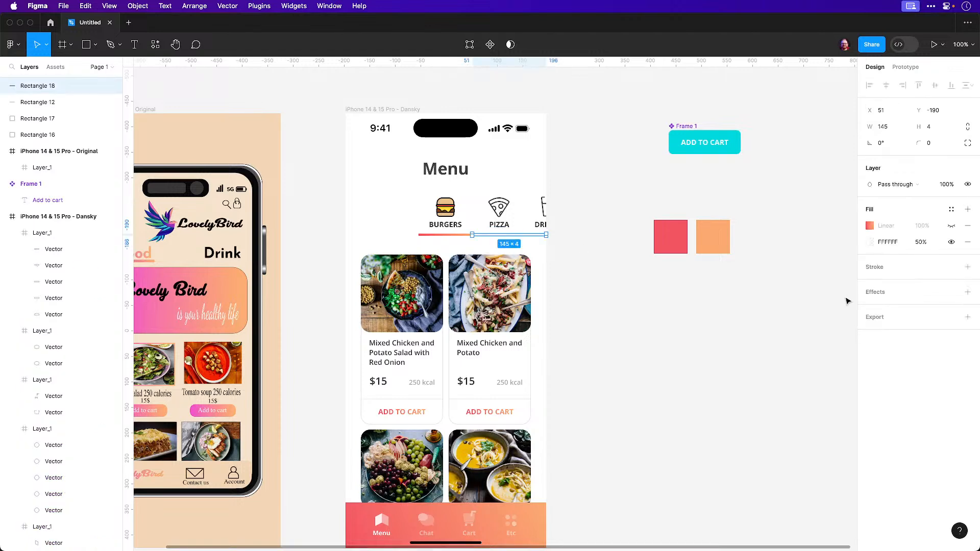
click(869, 242)
drag(803, 280, 723, 407)
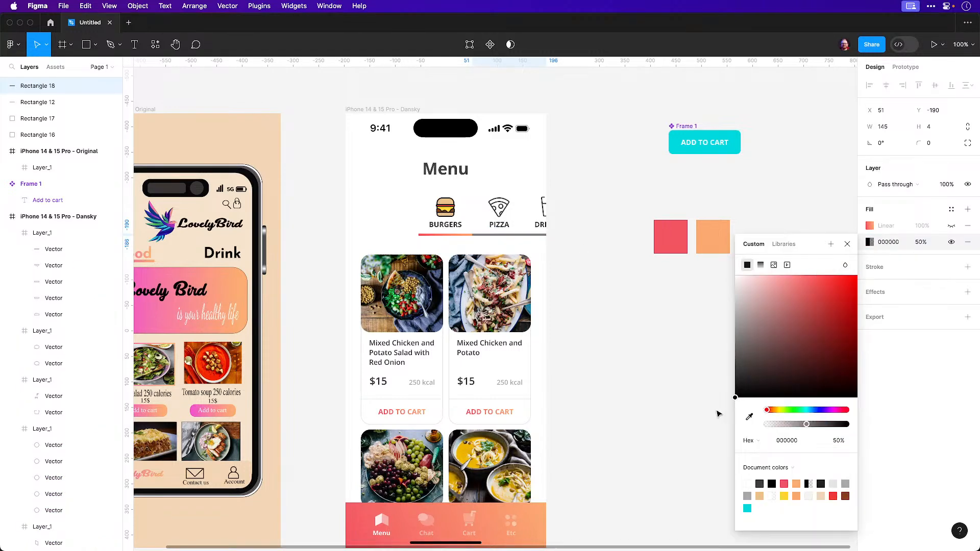
click(921, 242)
text(10)
key(Return)
click(734, 354)
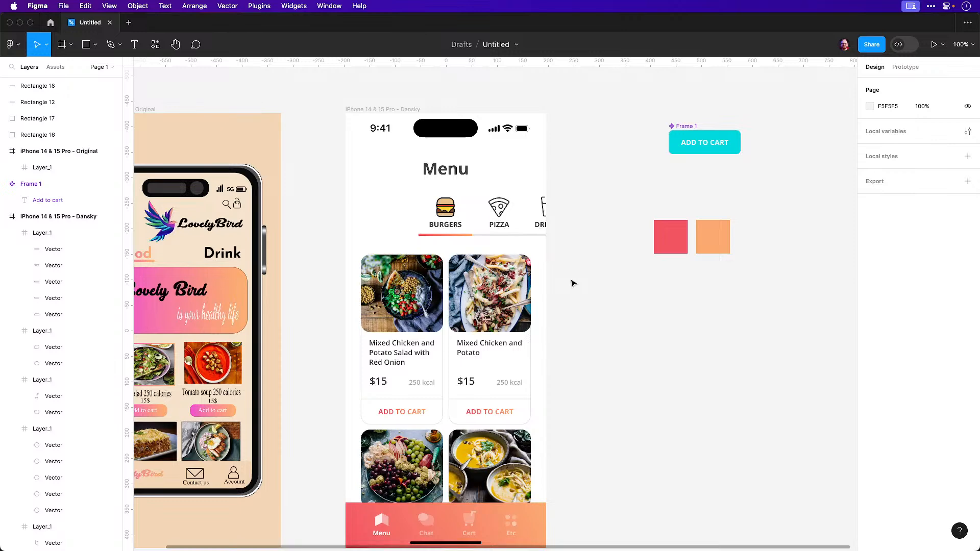
Move the two lower dish cards down 20 px to Y 640, widening the gap between the card rows
scroll(543, 430, down, 4)
click(387, 355)
shift+click(491, 362)
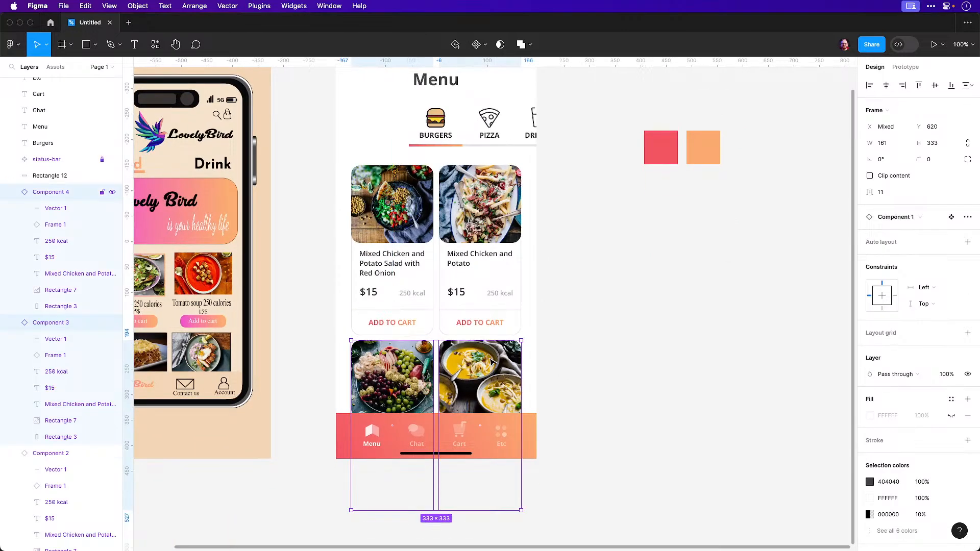
key(shift+Down)
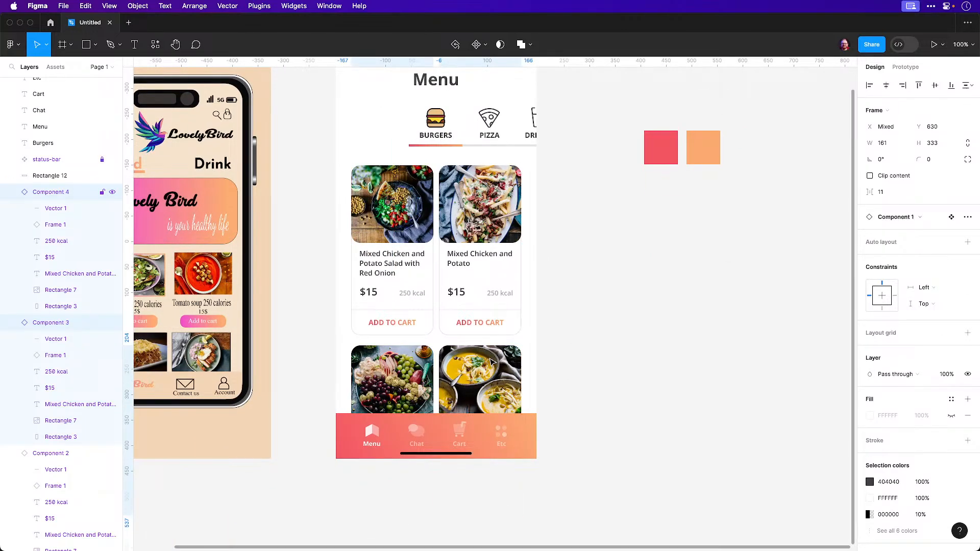
key(shift+Down)
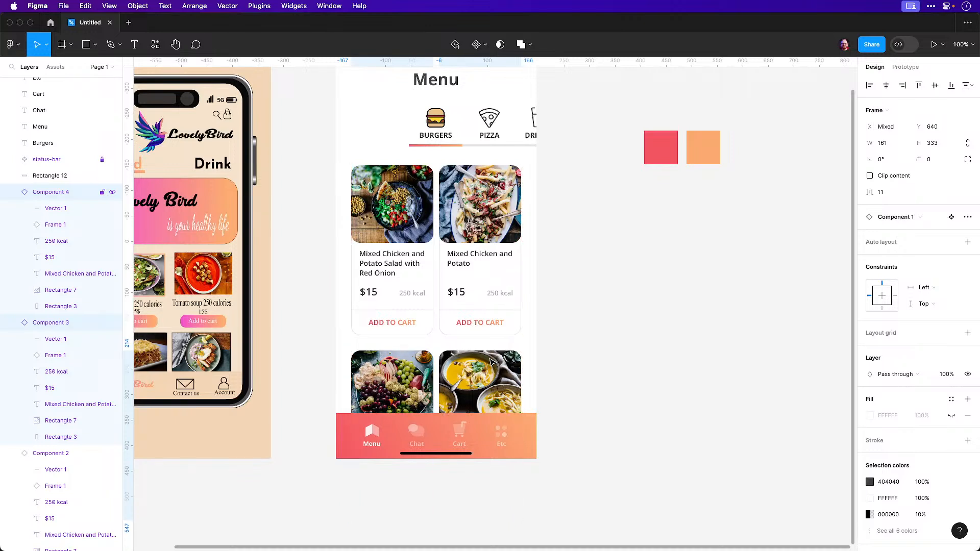
click(684, 240)
scroll(589, 361, up, 2)
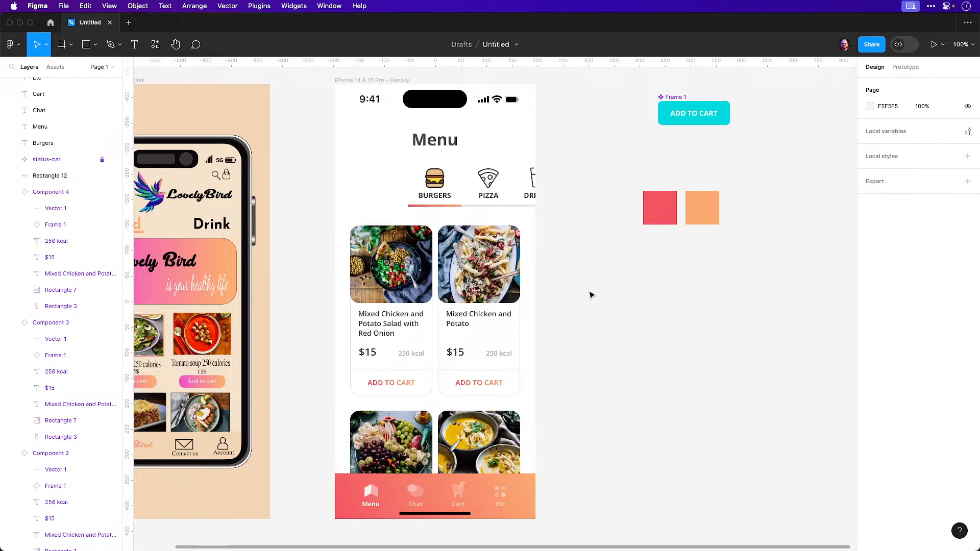
scroll(438, 179, up, 5)
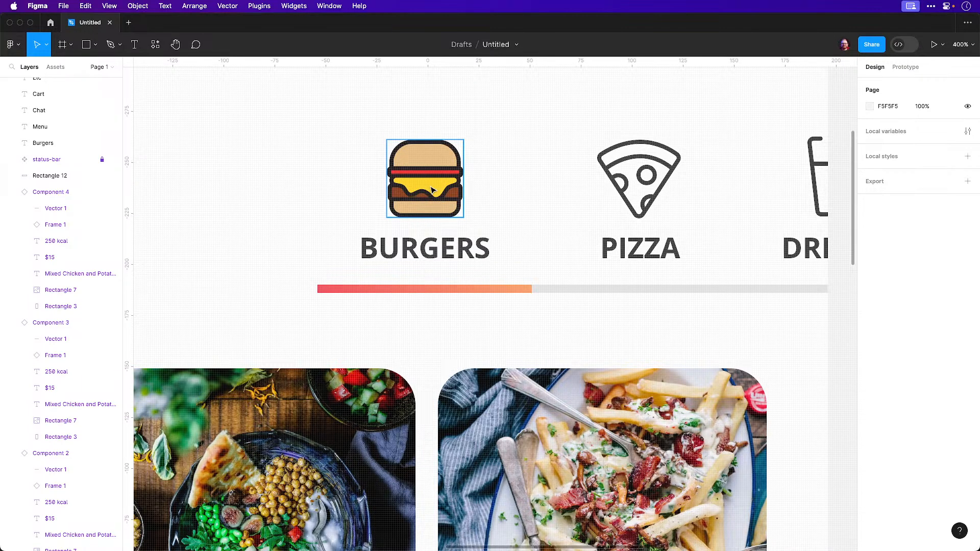
scroll(432, 189, down, 5)
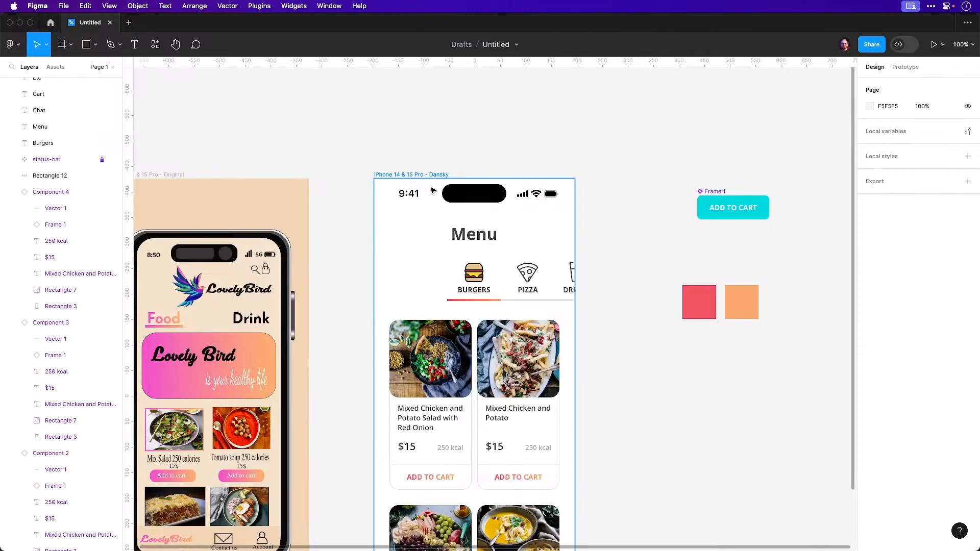
drag(635, 353, 665, 271)
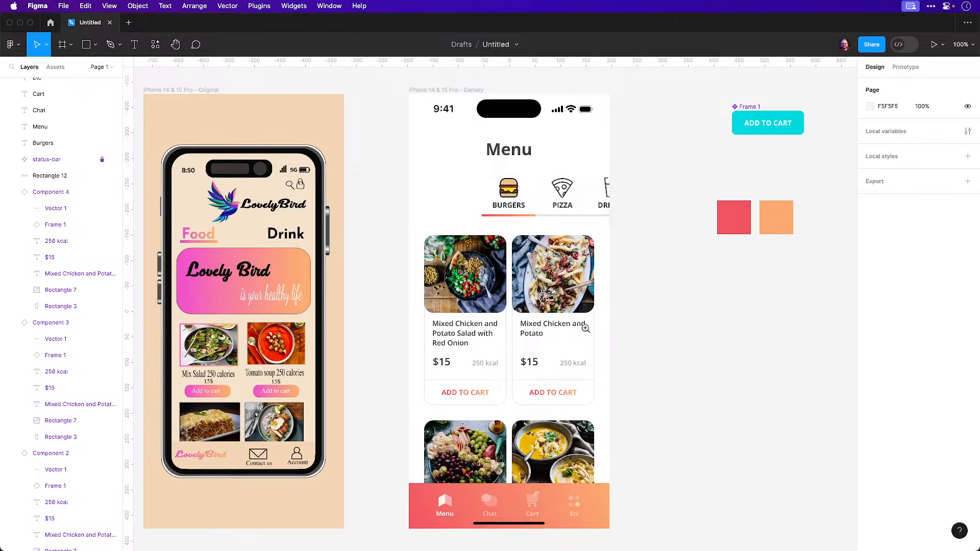
Draw a 16 × 16 px circle near the lower-right corner of the first card's photo, positioned at X 135, Y 126
click(512, 294)
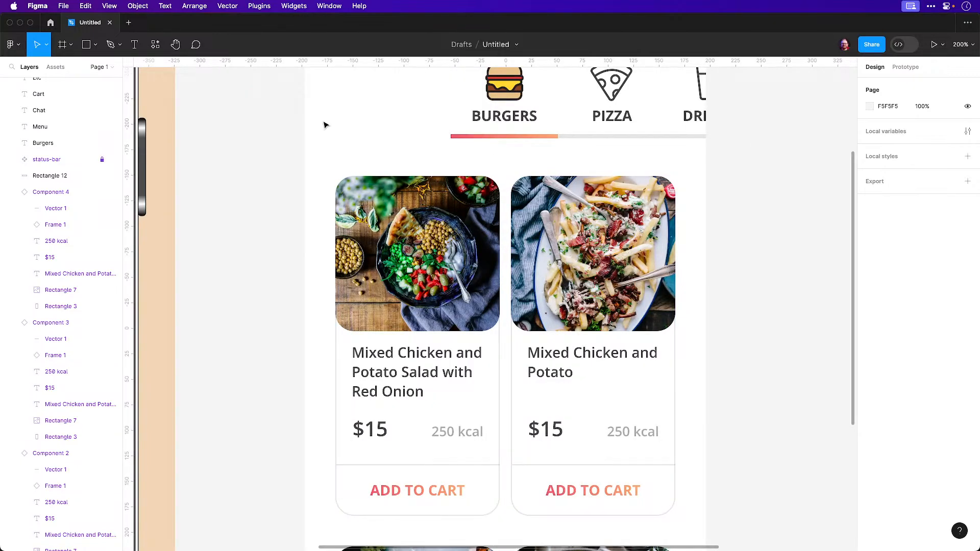
click(96, 44)
click(61, 106)
mouse_move(247, 220)
mouse_down()
mouse_move(270, 244)
mouse_move(262, 237)
mouse_move(407, 300)
mouse_move(484, 317)
mouse_up()
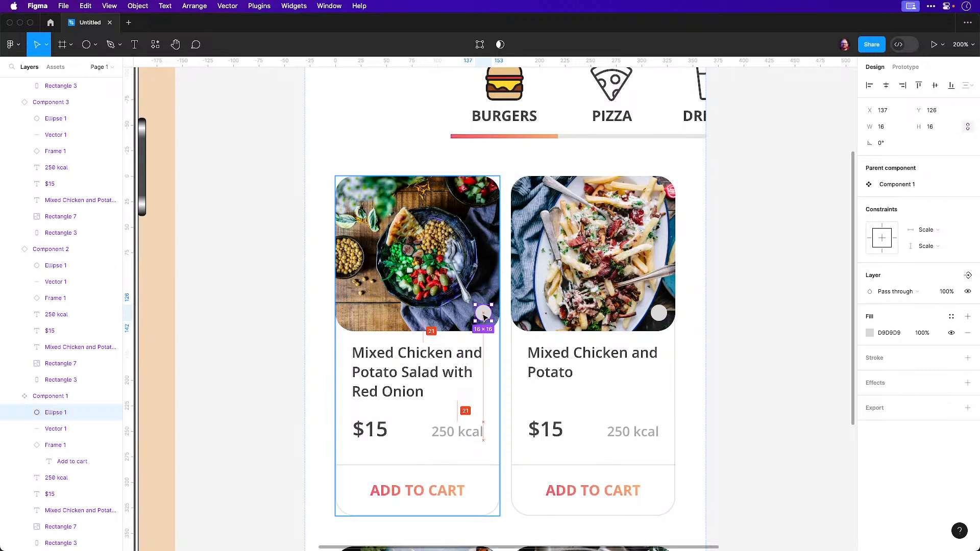
ctrl+scroll(483, 316, up, 5)
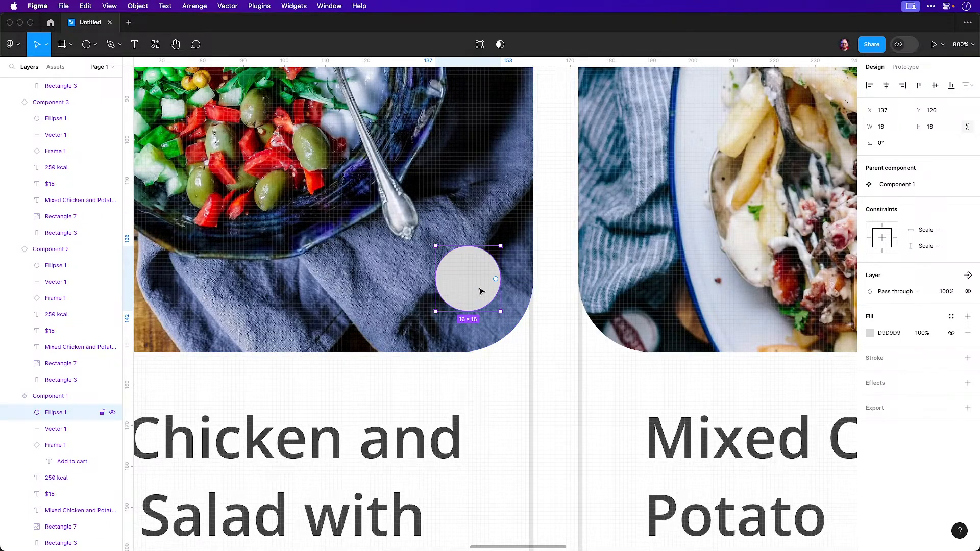
drag(480, 292, 511, 330)
key(ctrl+z)
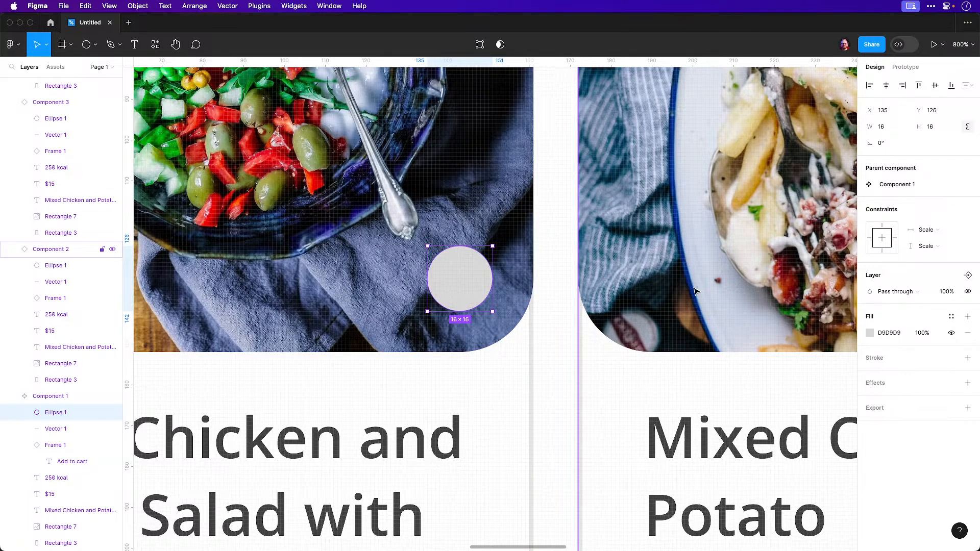
Fill the small circle on the first card's photo with red, FF3232
click(869, 332)
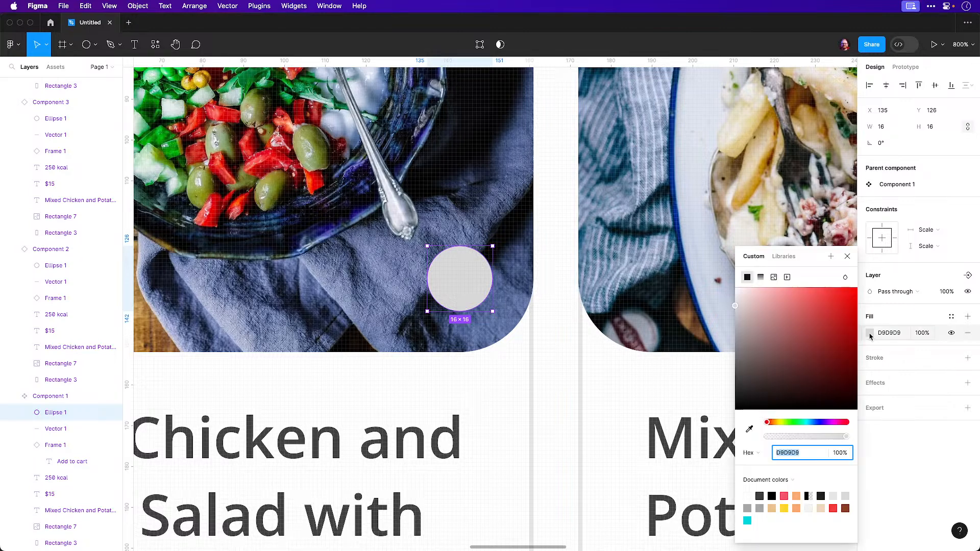
click(843, 309)
drag(843, 311, 833, 290)
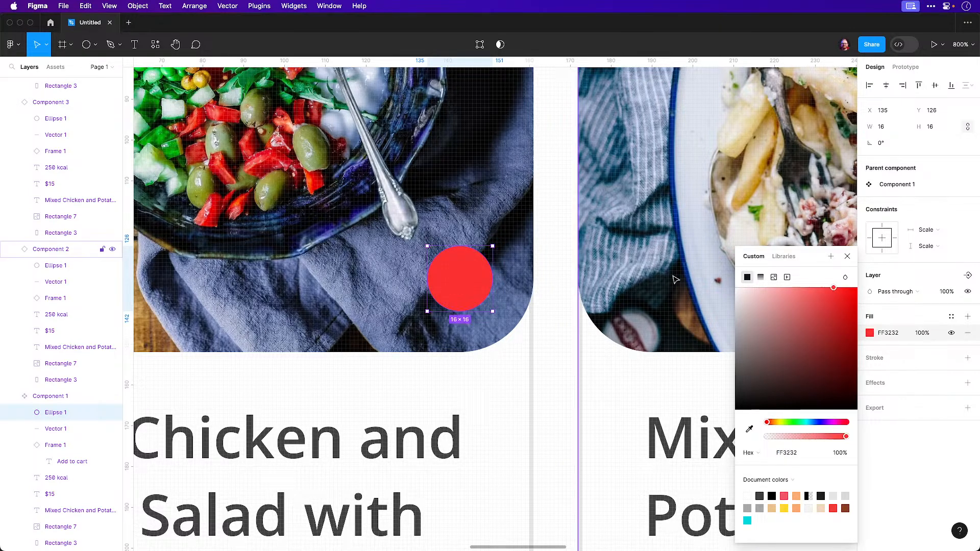
click(543, 281)
Shrink the red circle on the first card's photo to 11 × 11 px, positioned at X 140, Y 131
key(shift+0)
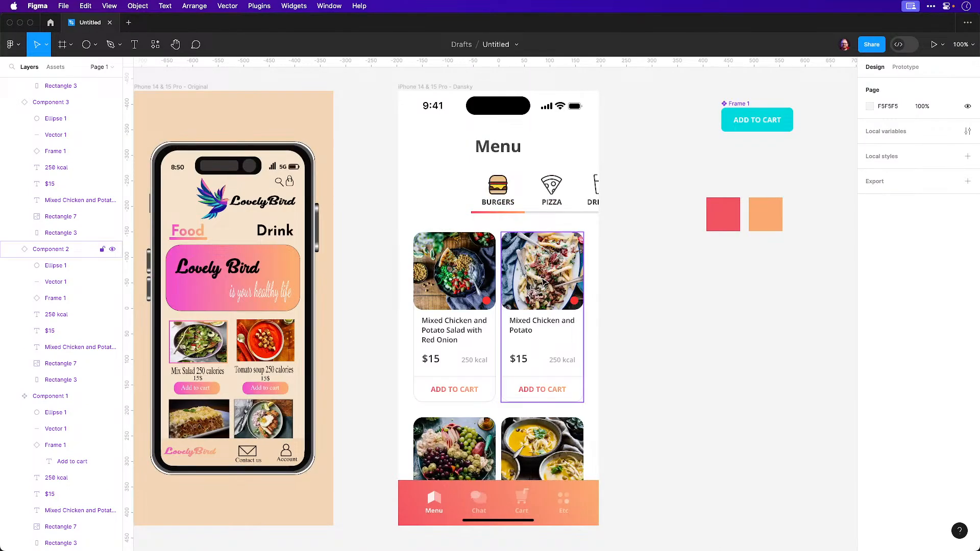
key(z)
click(508, 306)
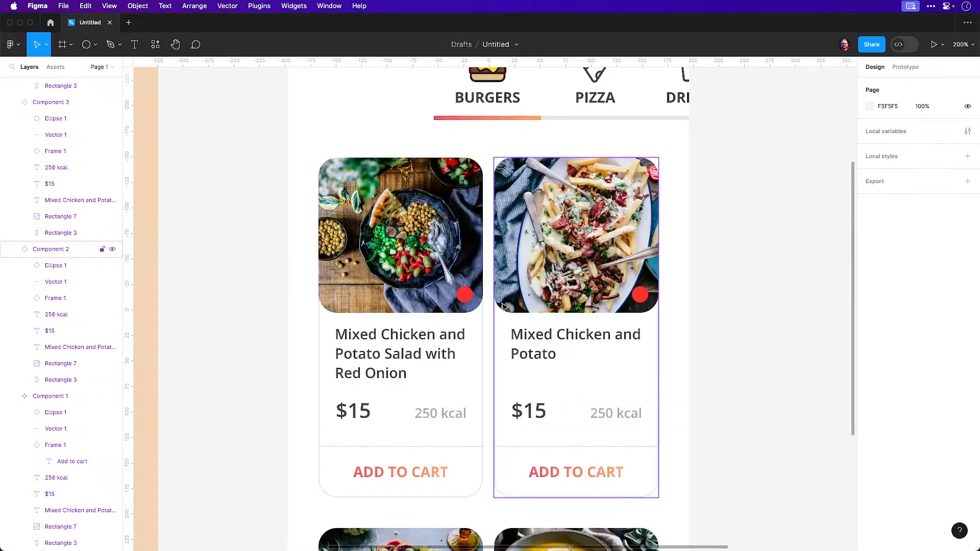
click(464, 298)
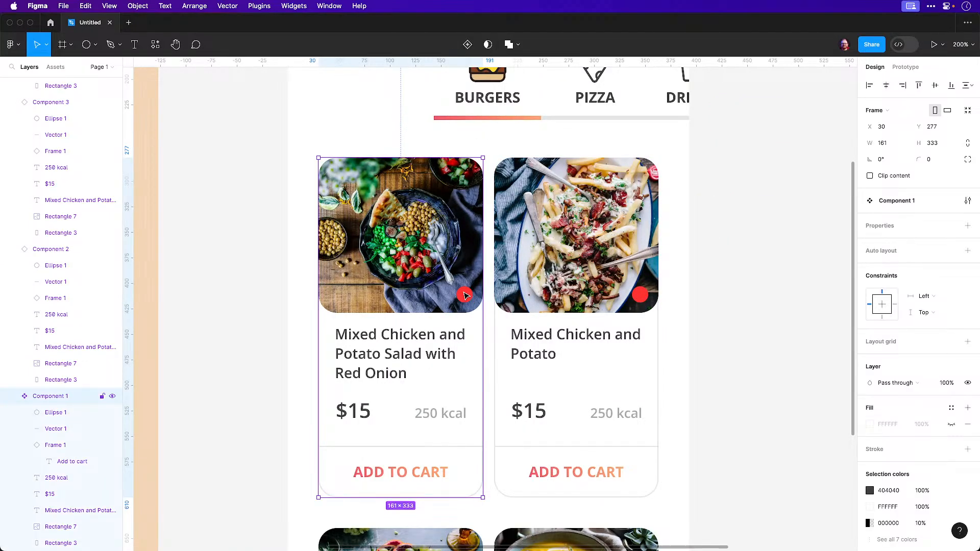
double_click(465, 296)
drag(457, 286, 463, 290)
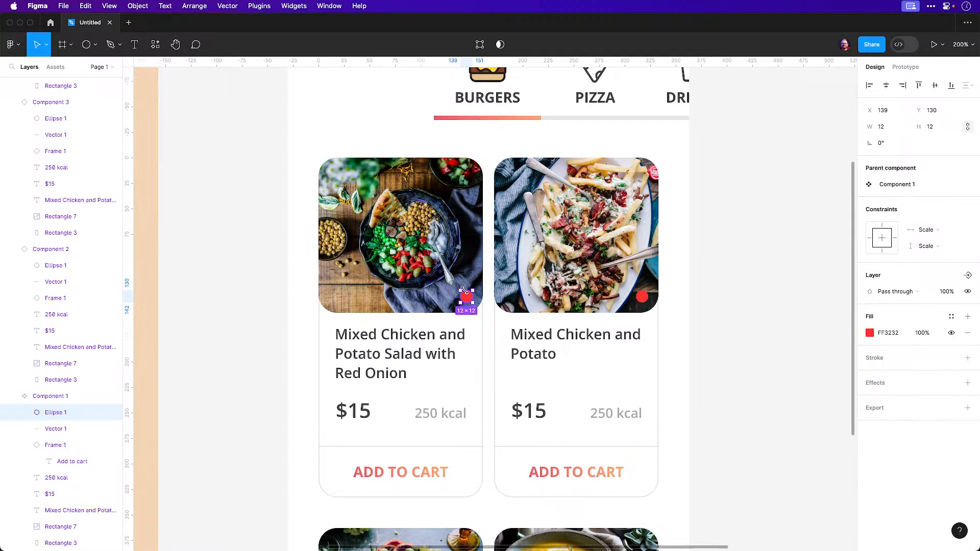
drag(467, 290, 467, 290)
scroll(667, 282, down, 3)
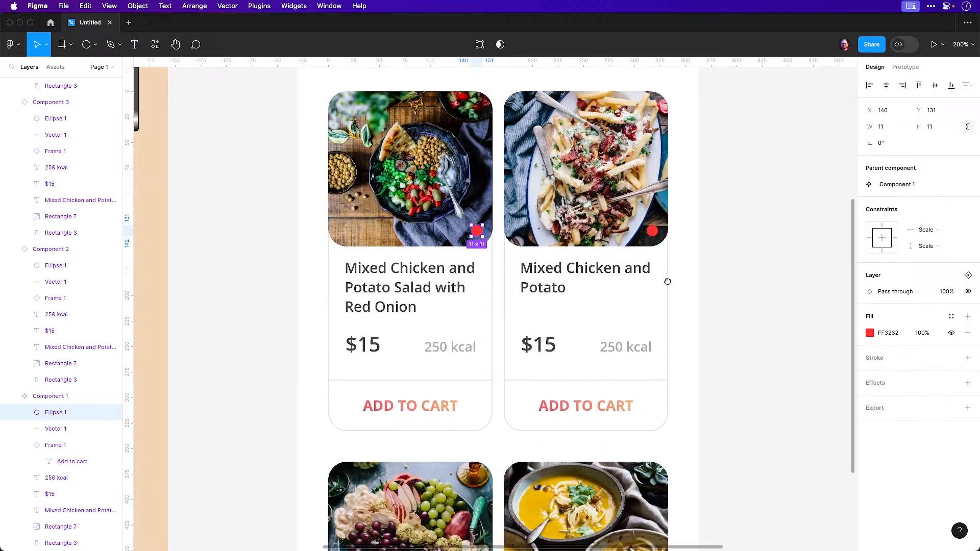
Copy the marker's red hex value FF3232, and change the first card's marker fill to yellow-green, E2FF32
click(870, 333)
key(super+c)
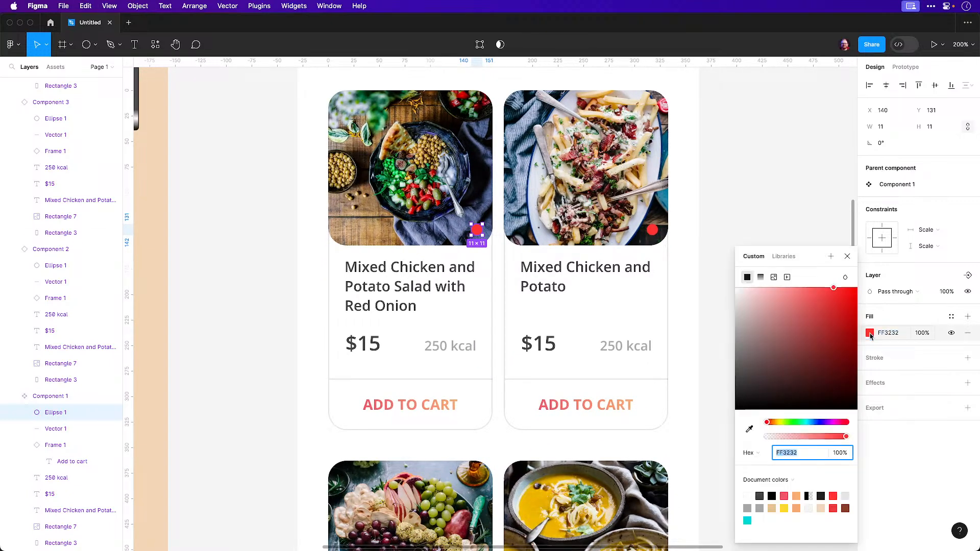
drag(790, 422, 782, 423)
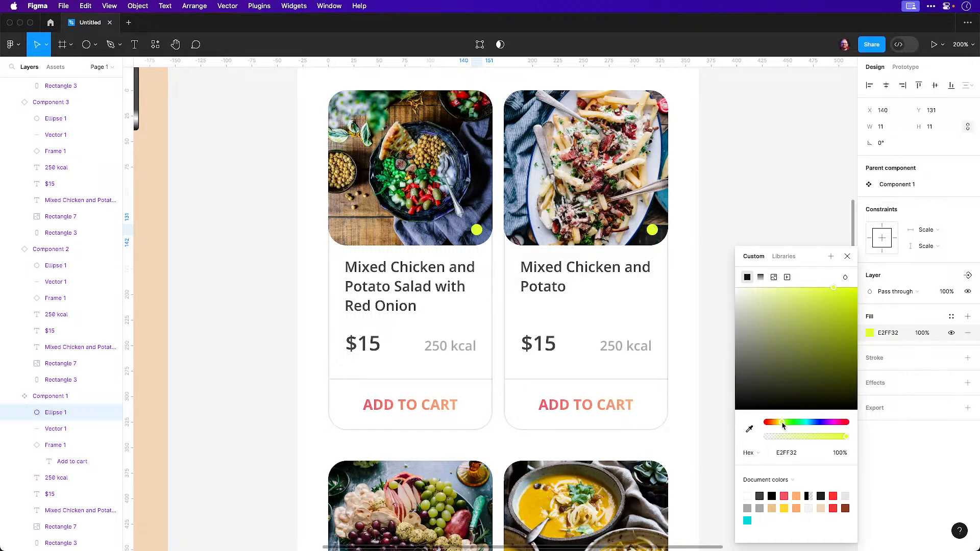
click(737, 201)
scroll(678, 308, down, 1)
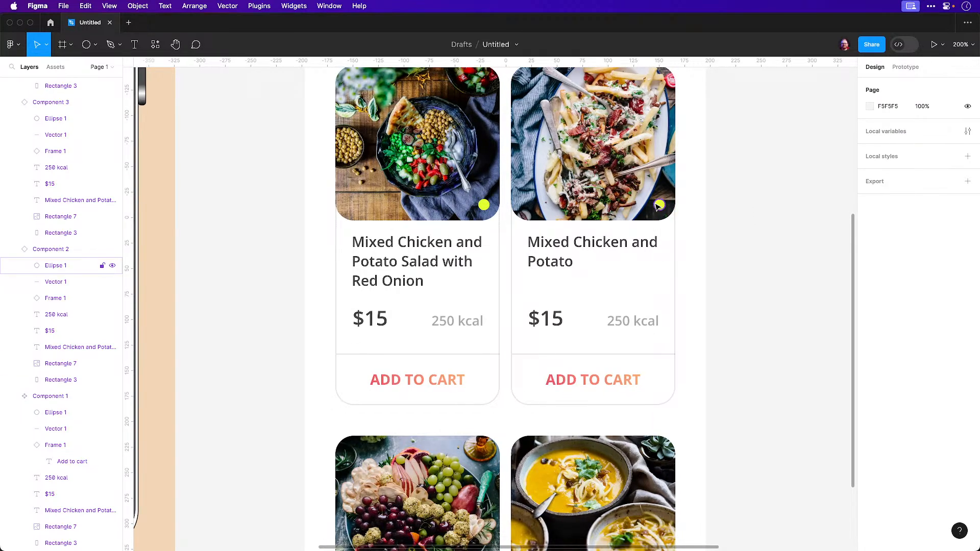
Override the fill of the second card's marker with the copied red, FF3232
click(659, 205)
click(891, 317)
key(super+v)
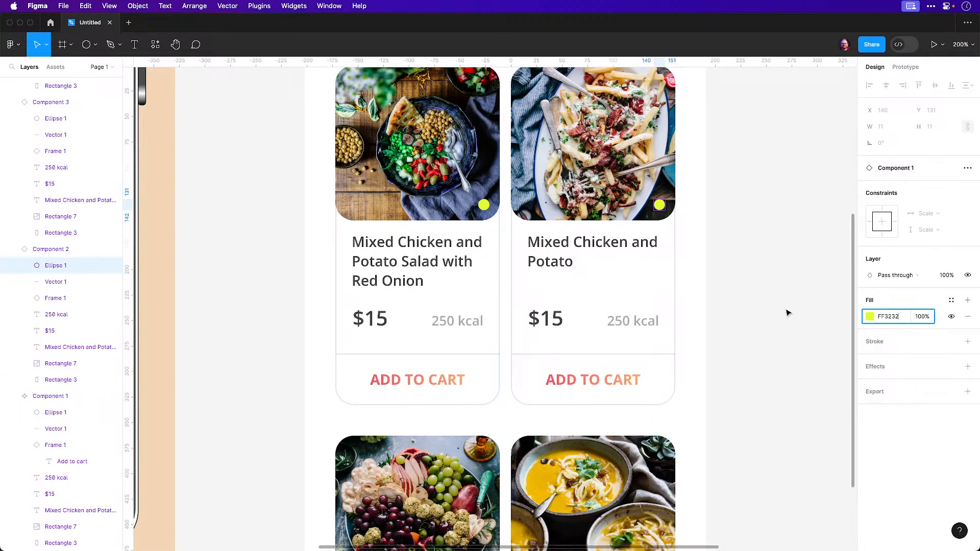
click(726, 368)
Review the redesigned menu screen, checking the dish cards, coloured markers and navigation bar up close and beside the original design
scroll(726, 367, down, 5)
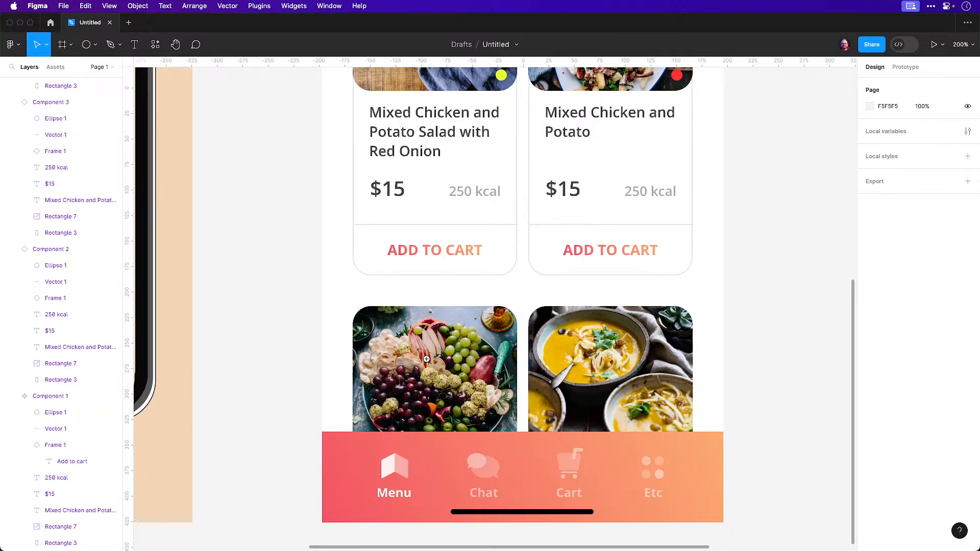
ctrl+scroll(426, 359, up, 5)
scroll(517, 420, right, 5)
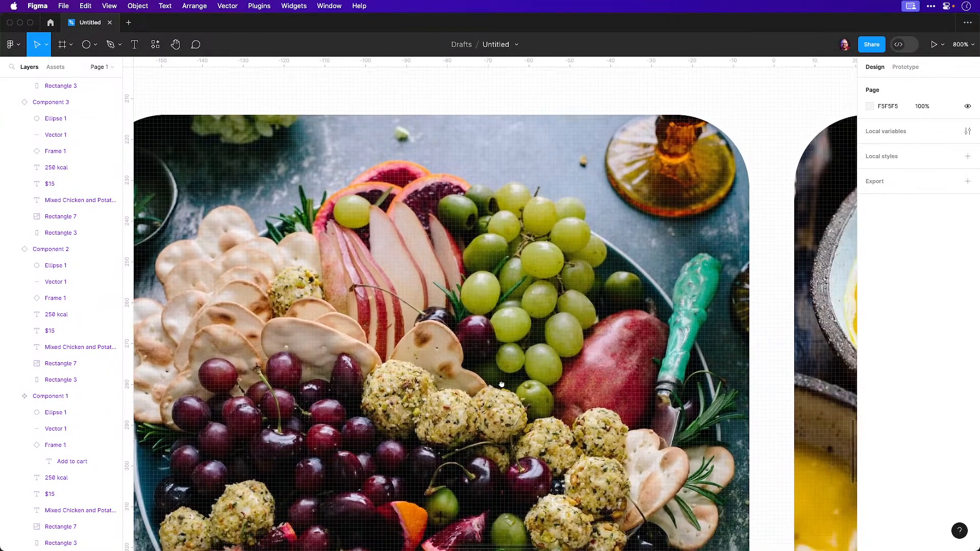
ctrl+scroll(580, 398, down, 5)
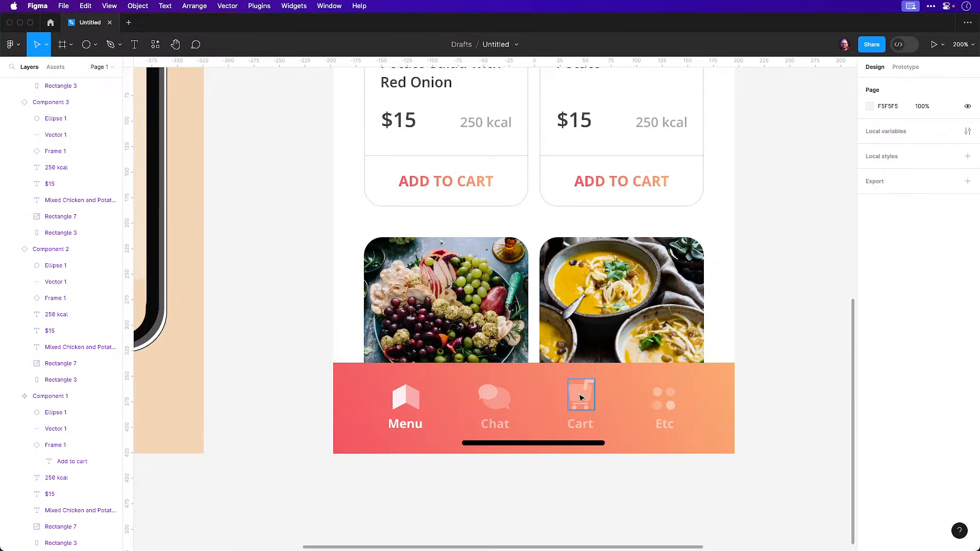
scroll(642, 317, up, 10)
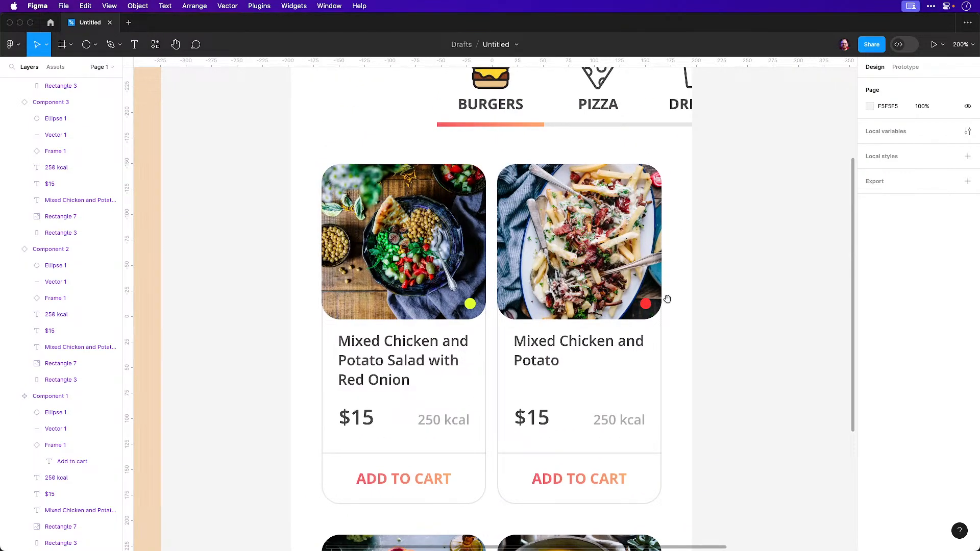
key(shift+0)
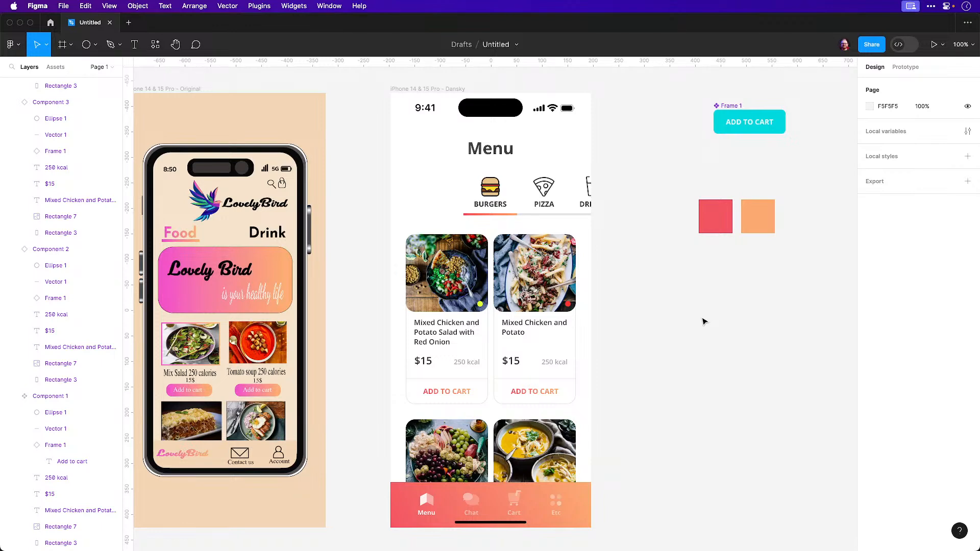
scroll(760, 524, down, 5)
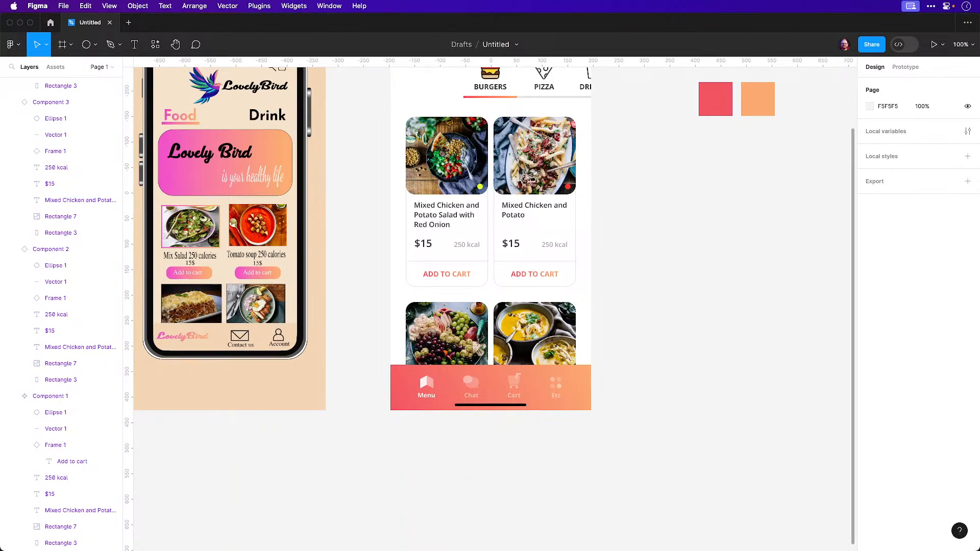
drag(641, 228, 617, 339)
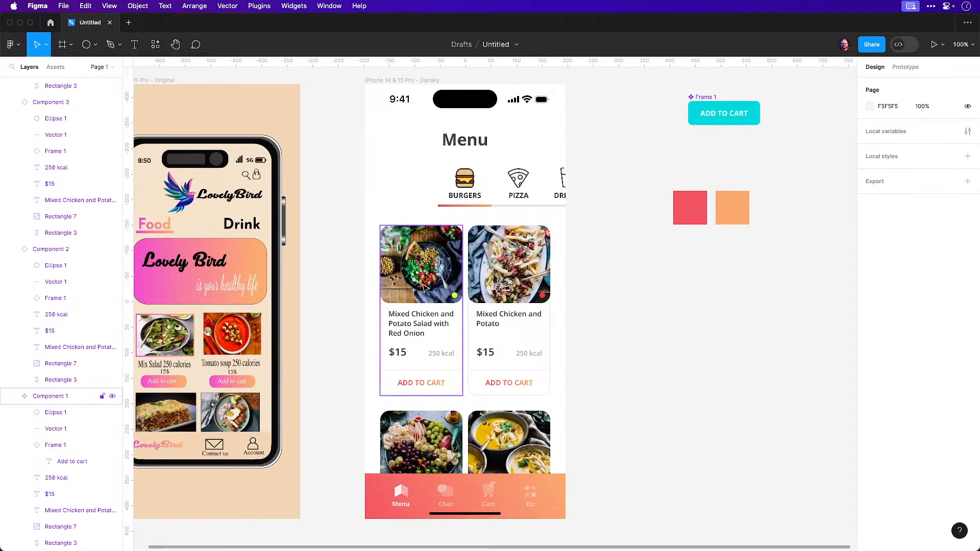
scroll(456, 298, up, 5)
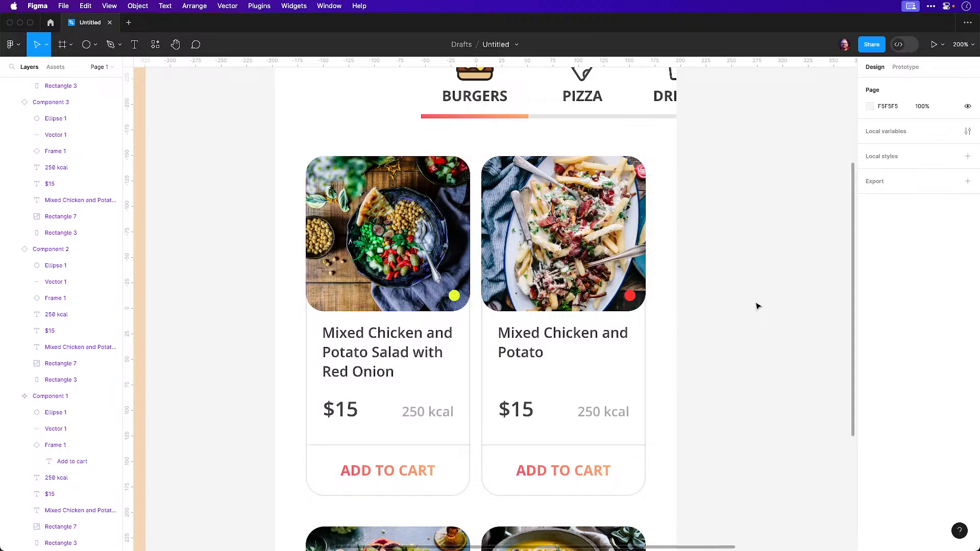
key(shift+0)
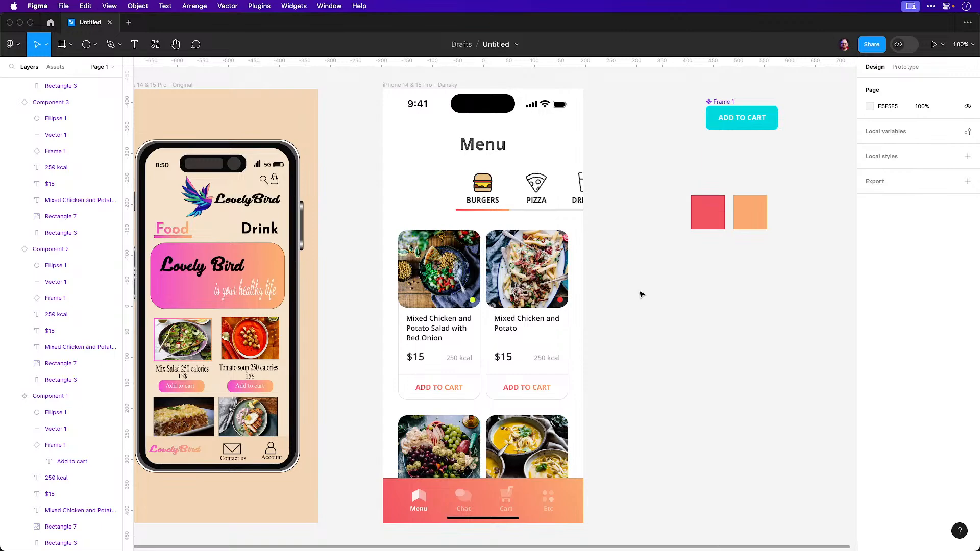
Move the first card's yellow-green marker off the photo to just after "Red Onion" in the title, at X 91, Y 206
click(511, 323)
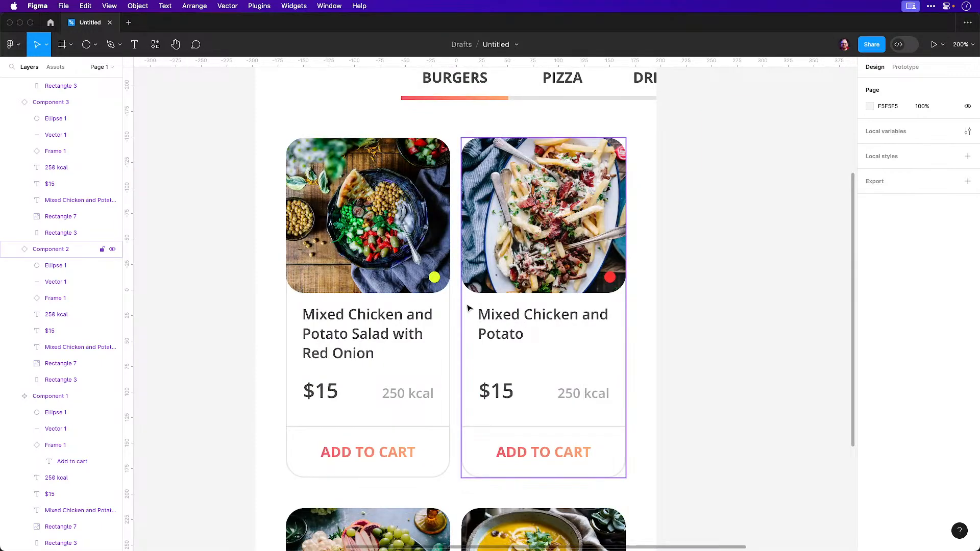
super+click(435, 281)
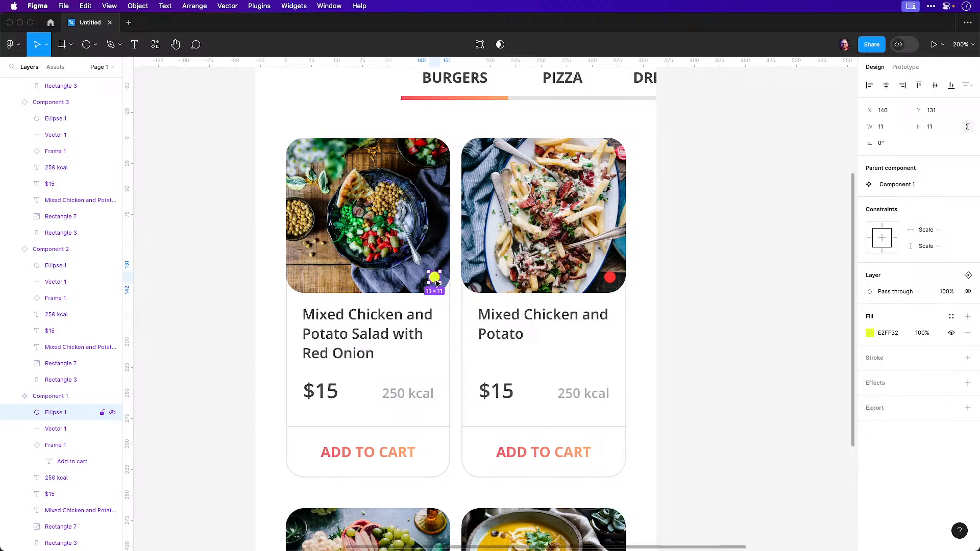
drag(437, 283, 390, 359)
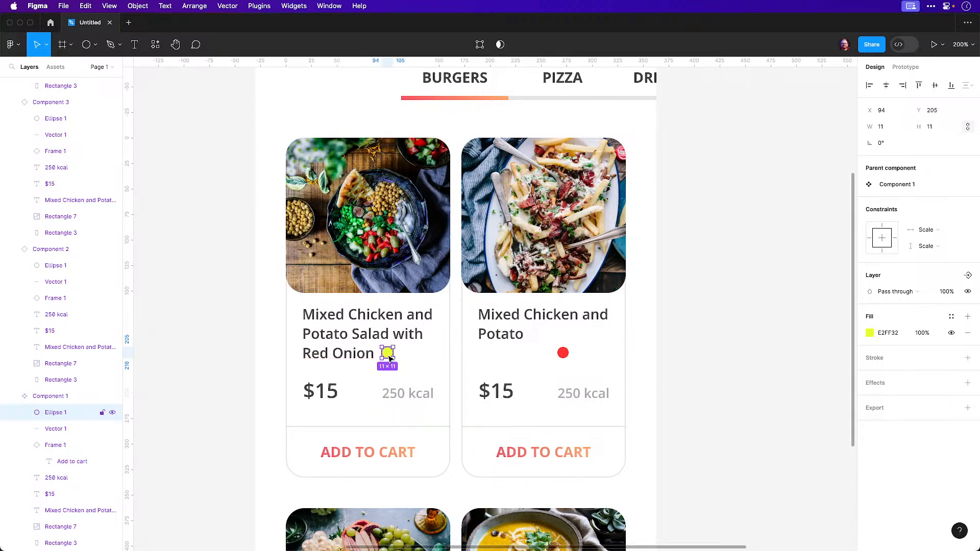
scroll(388, 358, up, 5)
mouse_move(464, 350)
mouse_down()
mouse_move(455, 360)
mouse_move(272, 360)
mouse_move(452, 356)
mouse_up()
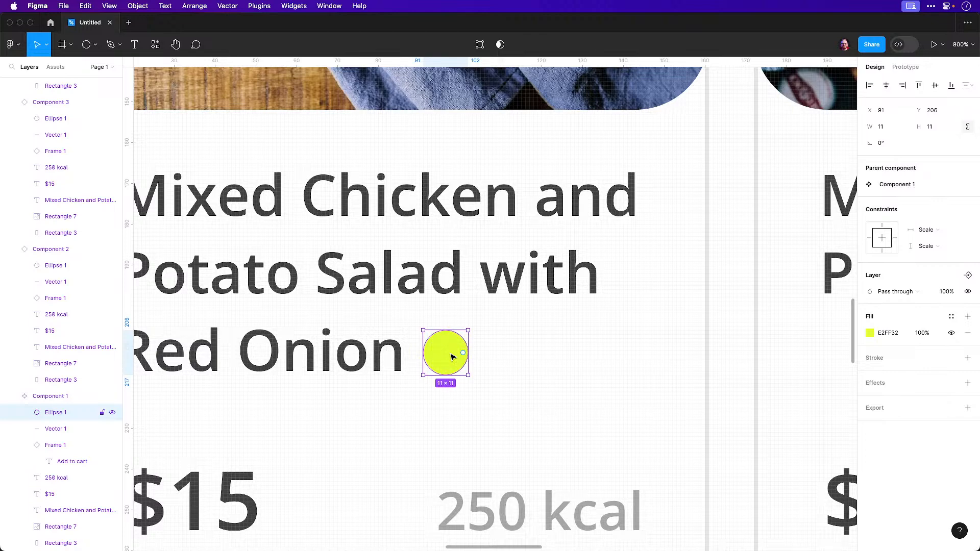
key(minus)
key(minus)
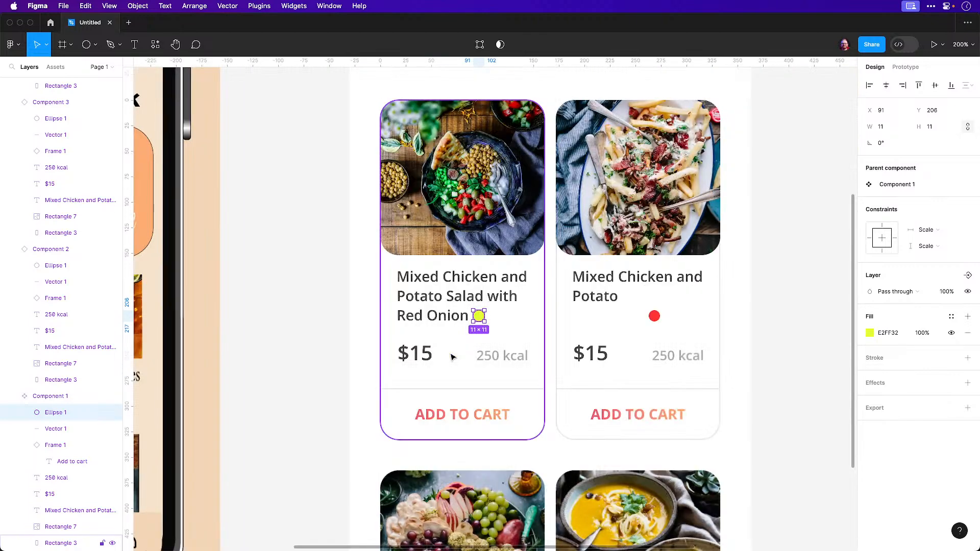
Try to move the red marker on the second card independently of the main component
click(659, 319)
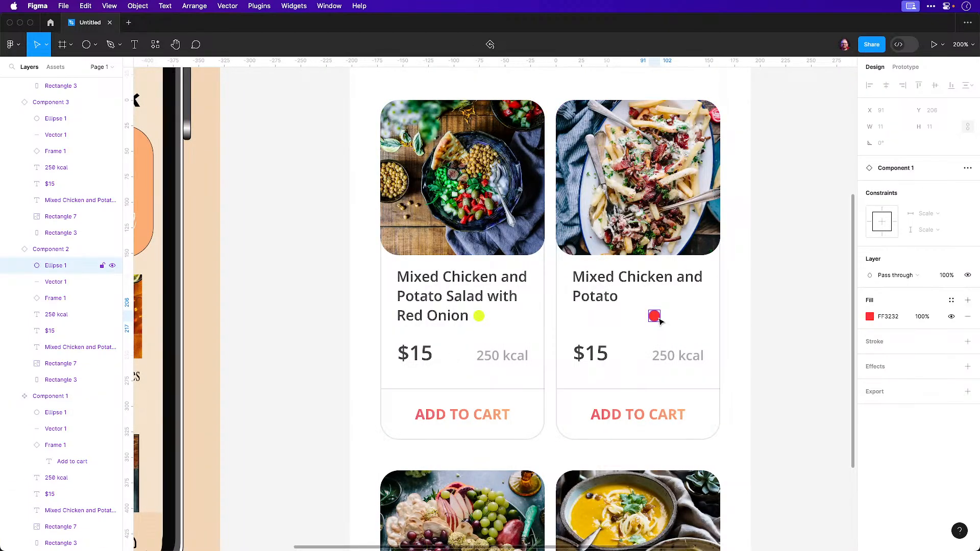
scroll(659, 321, down, 1)
click(660, 309)
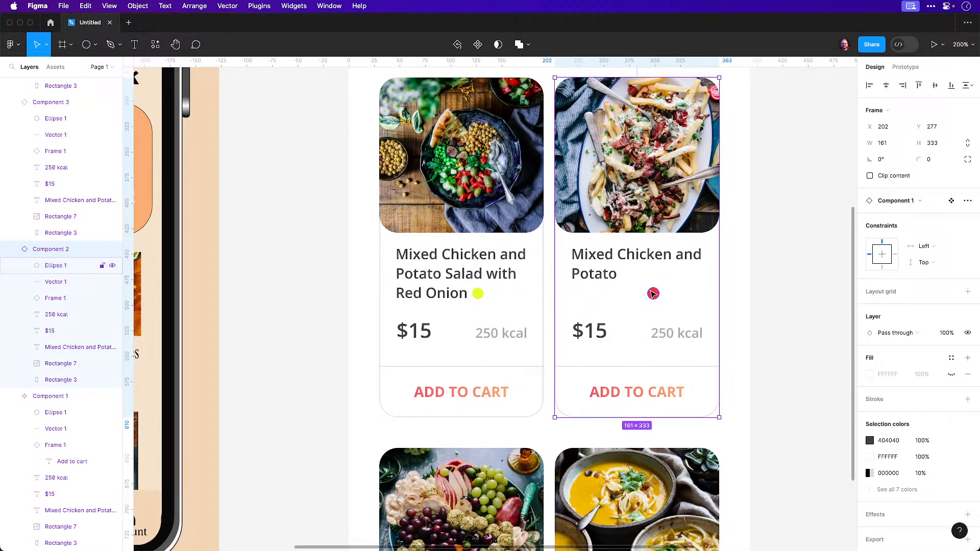
super+click(652, 295)
mouse_move(652, 295)
mouse_down()
mouse_move(631, 279)
mouse_move(655, 291)
mouse_up()
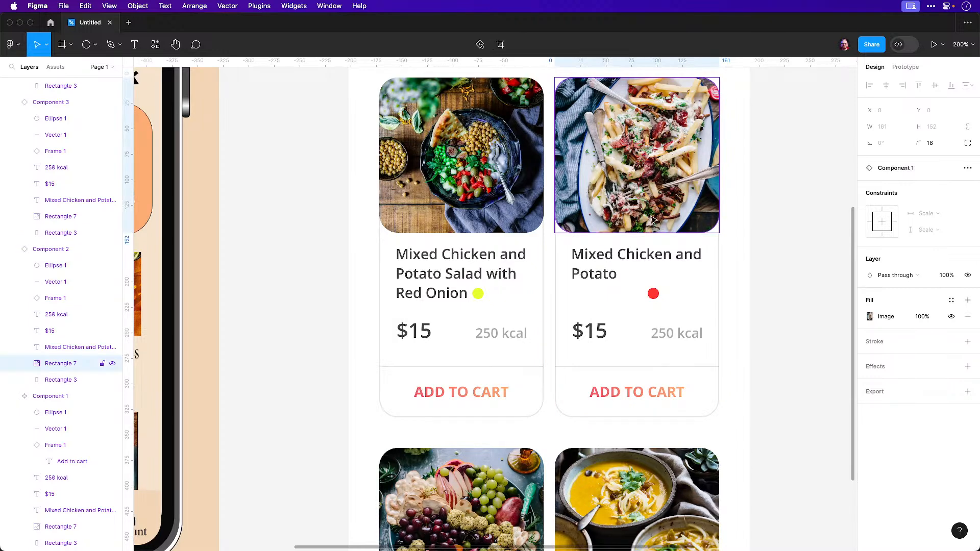
double_click(654, 230)
click(653, 294)
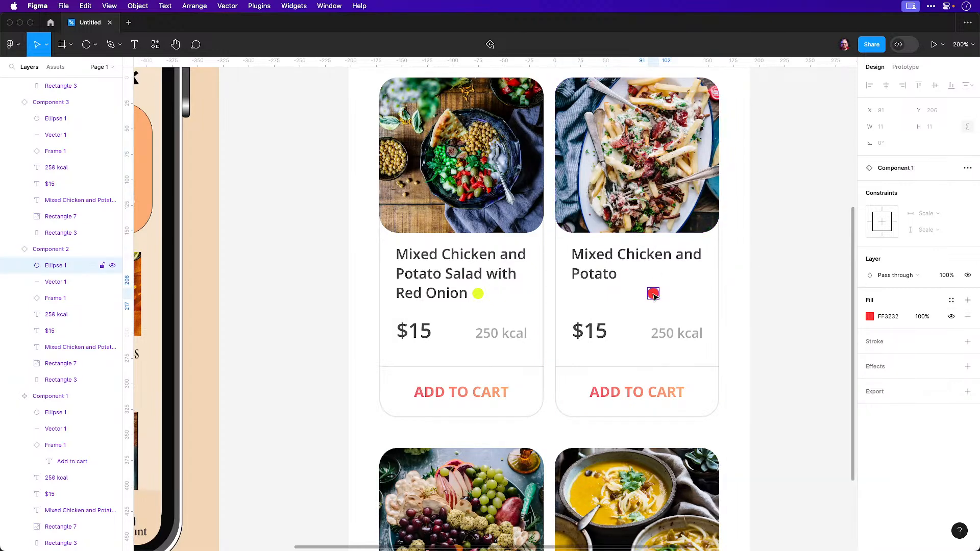
click(794, 288)
Take the yellow-green marker out of the first card's component and place it directly in the phone screen frame at X 121, Y 483
double_click(478, 294)
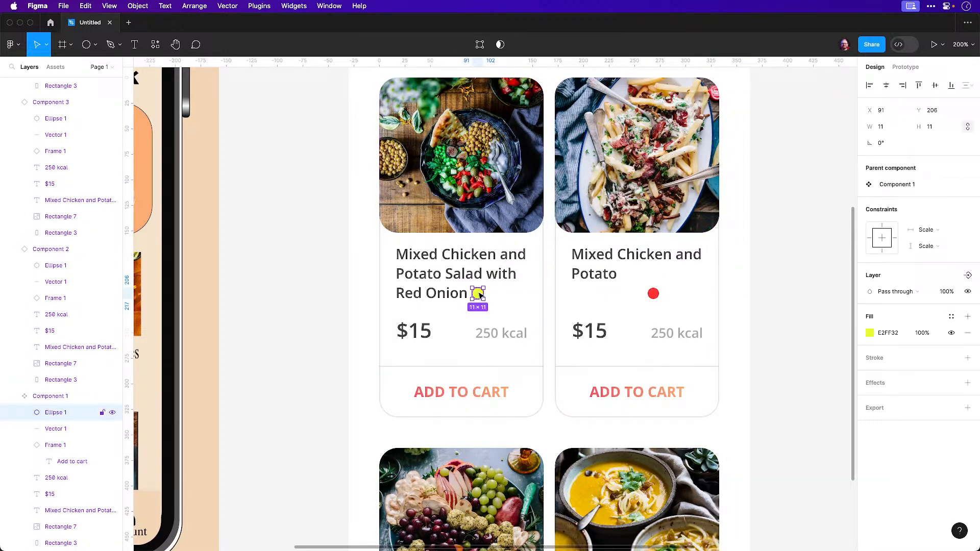
key(Delete)
key(super+z)
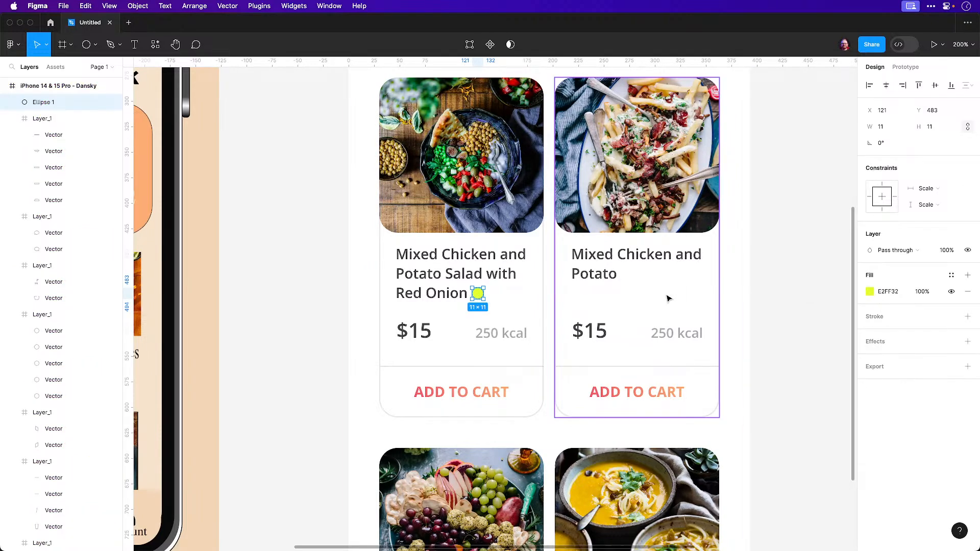
Duplicate the marker beside "Potato" in the second card's title at X 267, Y 465, and fill the copy with orange-red, FF5732
key(super+equal)
drag(481, 299, 777, 267)
click(891, 292)
key(BackSpace)
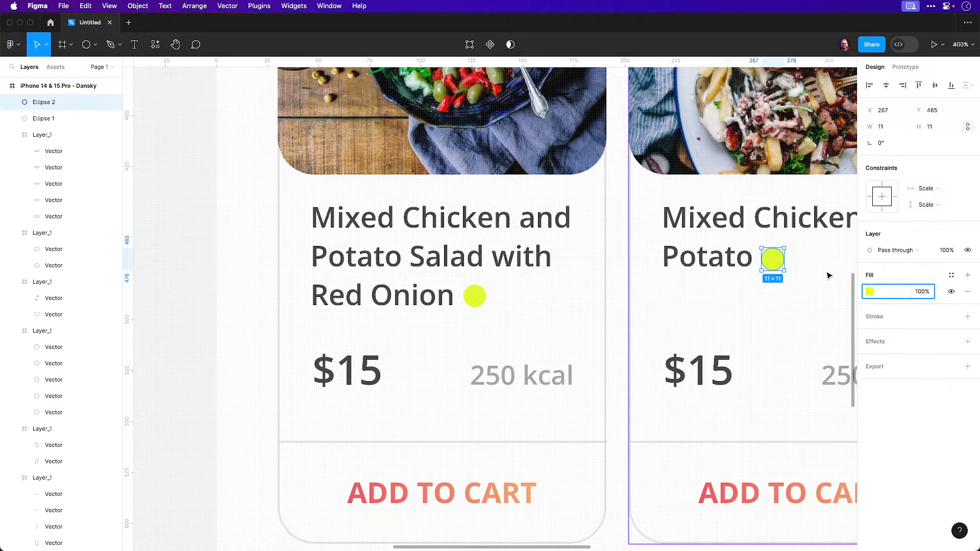
click(870, 292)
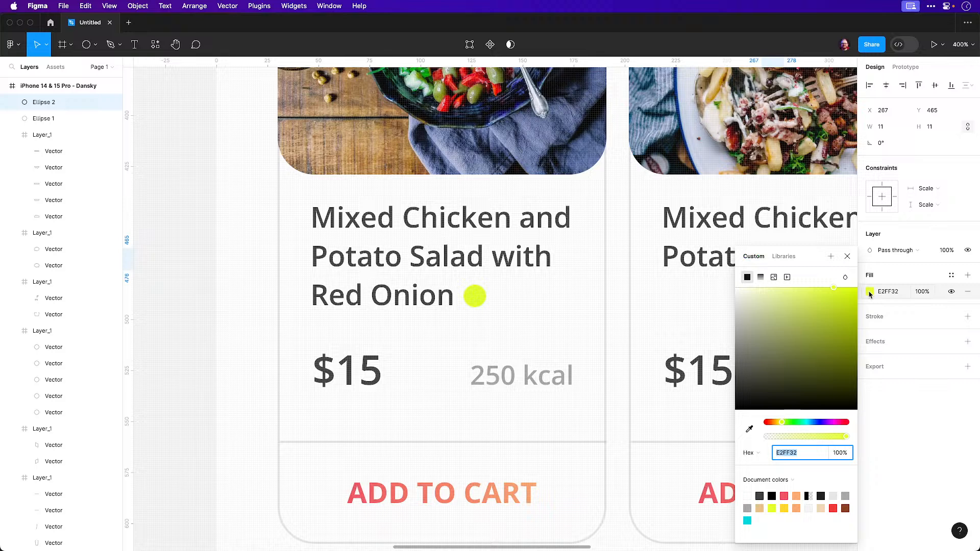
click(770, 422)
click(713, 322)
scroll(514, 350, right, 5)
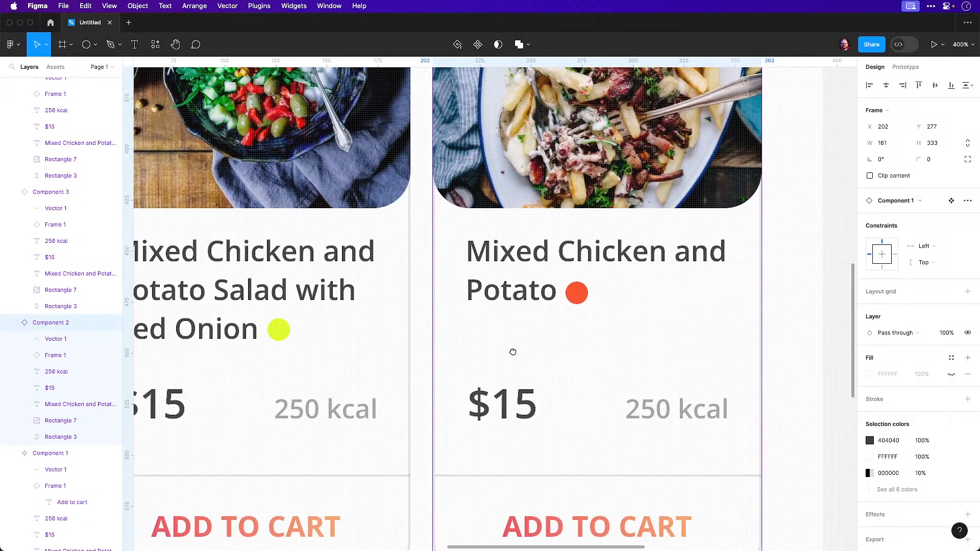
Nudge the orange-red marker 1 px right and 1 px up to X 268, Y 464
double_click(576, 300)
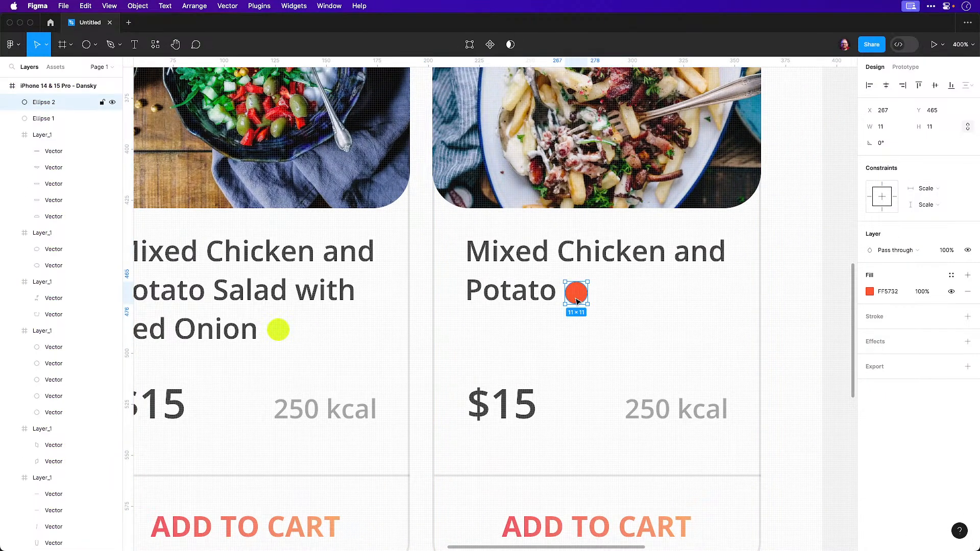
key(Right)
key(Up)
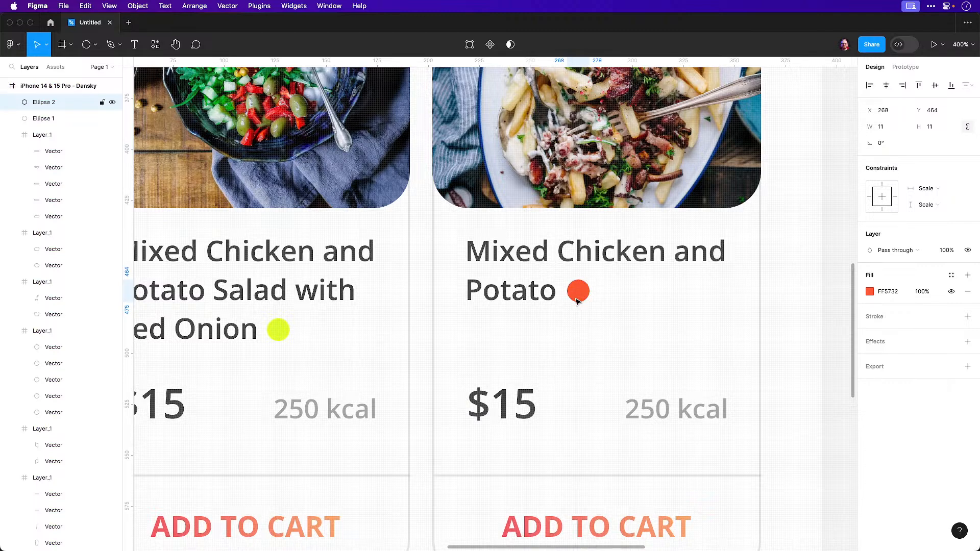
key(shift+0)
click(737, 321)
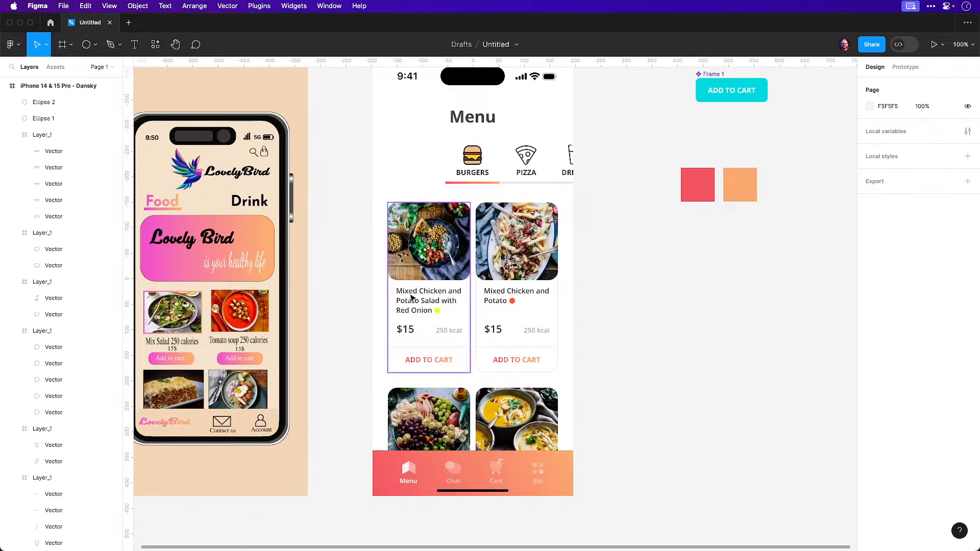
Move the yellow-green marker to the start of the first card's title at X 47, Y 444, and indent the title text with leading spaces
scroll(410, 298, up, 5)
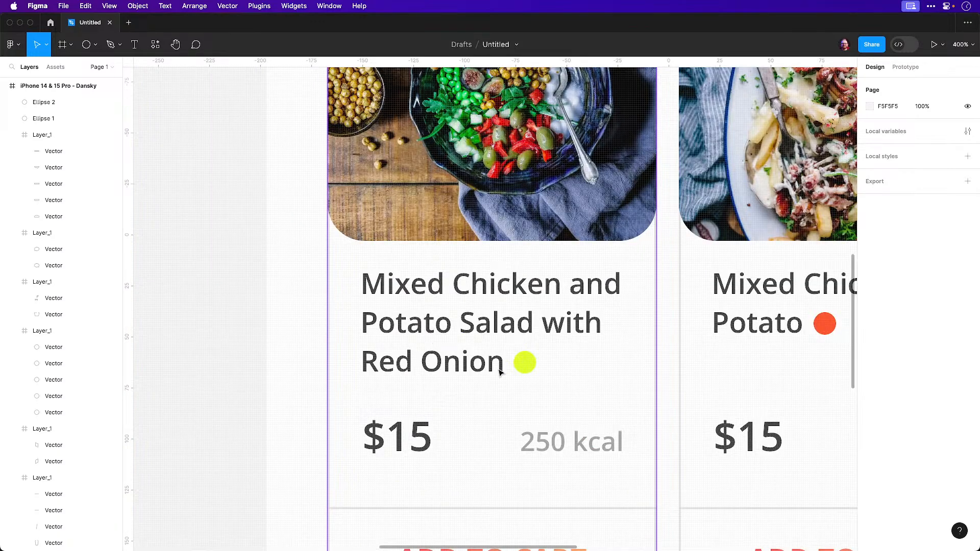
drag(527, 368, 376, 288)
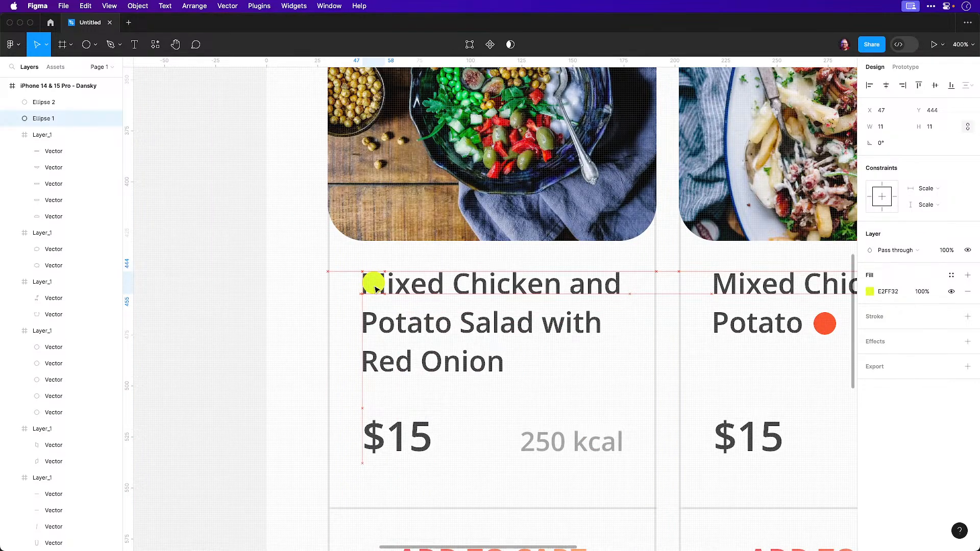
click(414, 285)
double_click(414, 286)
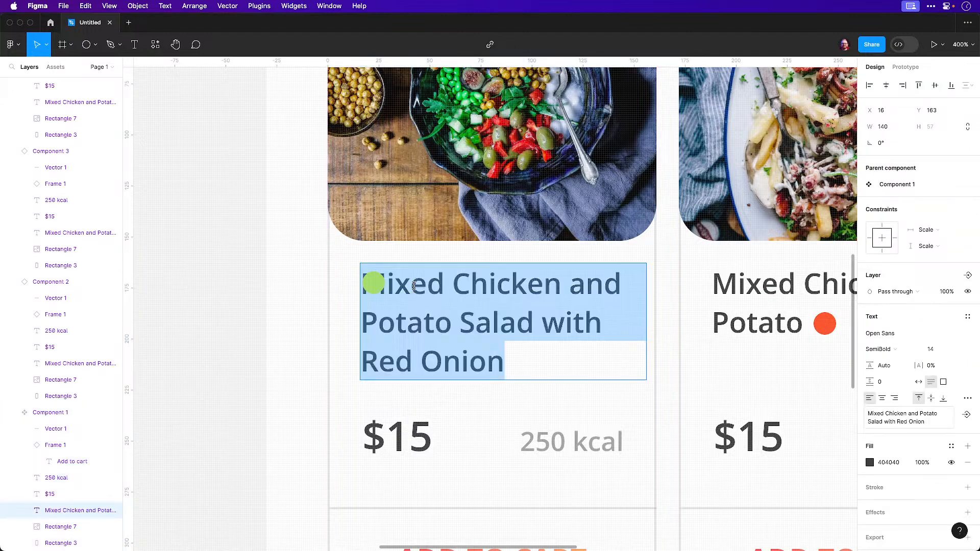
key(Left)
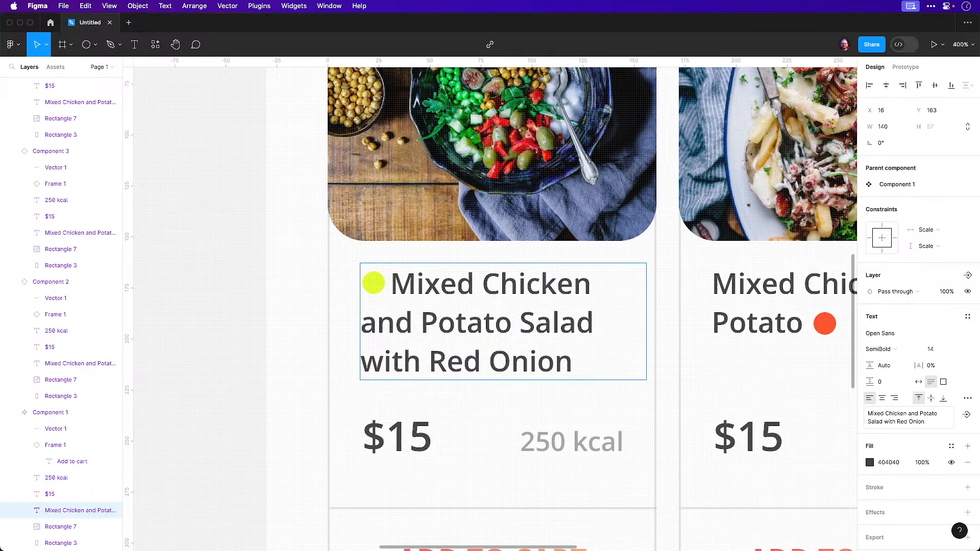
key(Escape)
click(168, 276)
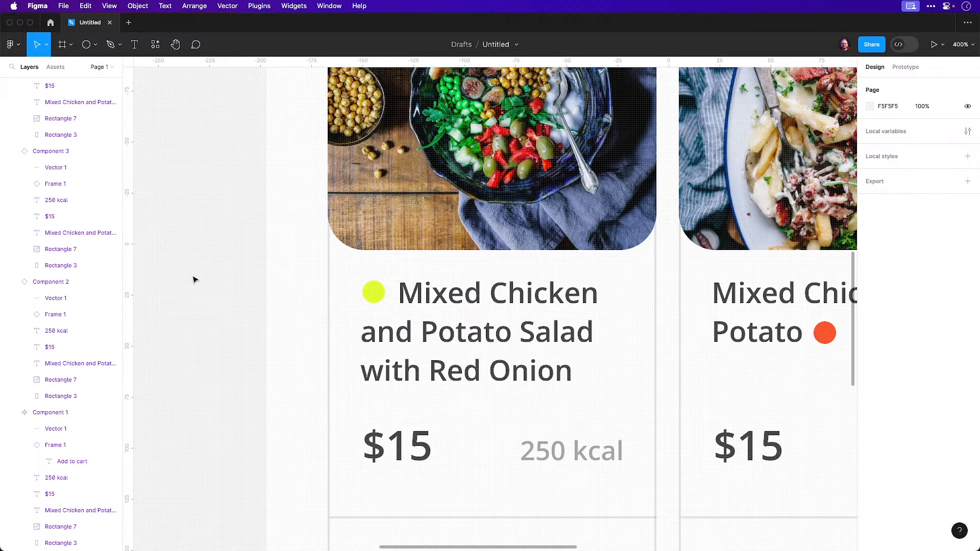
Place the orange-red marker at the start of the second card's title and indent that title with leading spaces to clear it
scroll(263, 273, right, 5)
drag(719, 320, 620, 280)
double_click(661, 277)
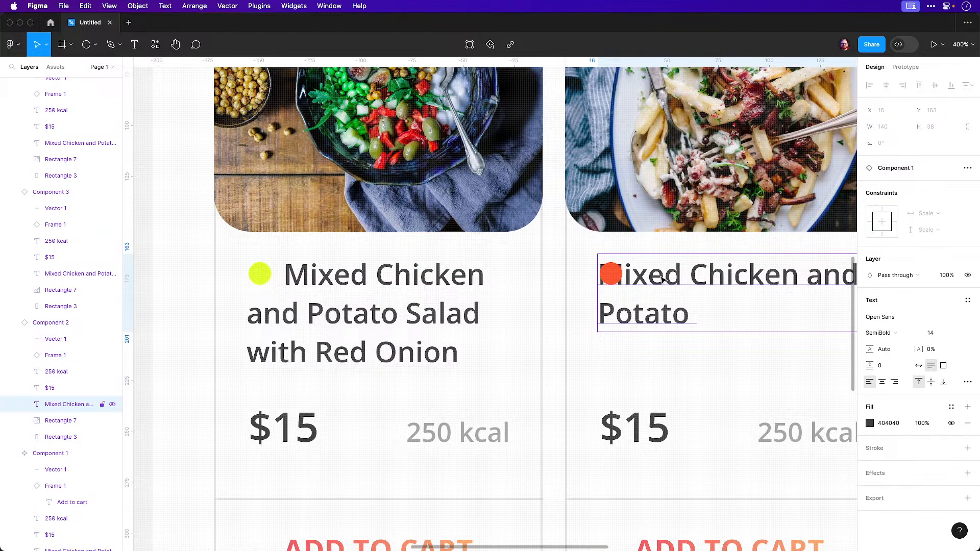
double_click(660, 275)
key(Left)
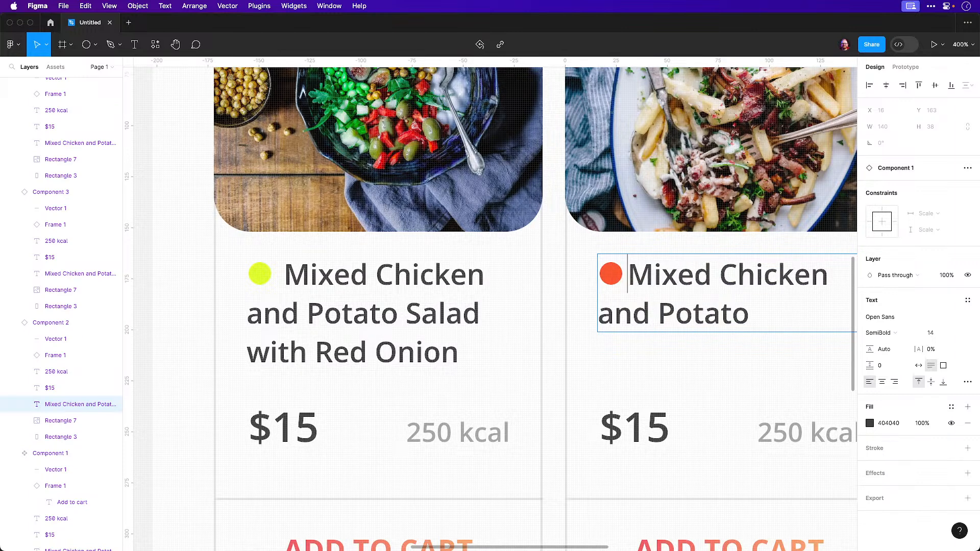
key(Escape)
key(Escape)
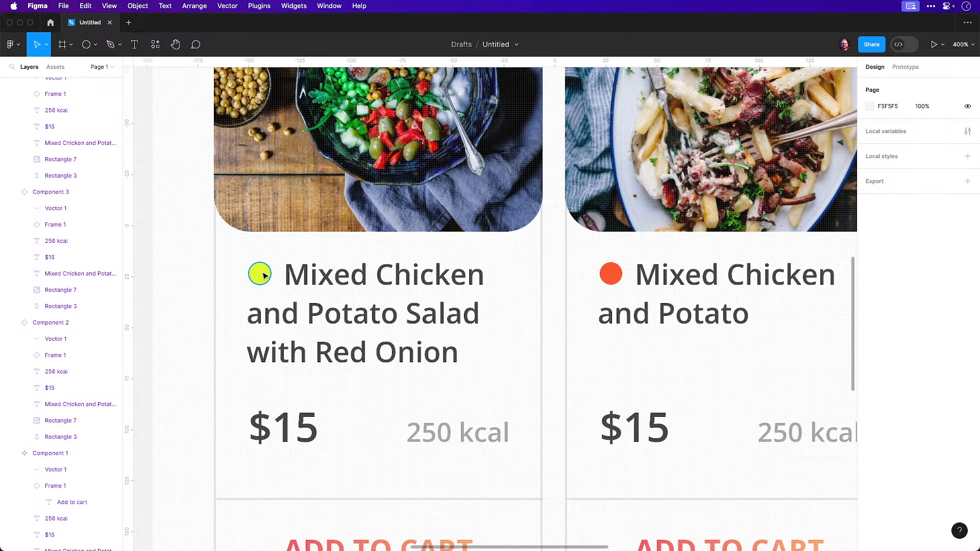
key(super+minus)
key(super+minus)
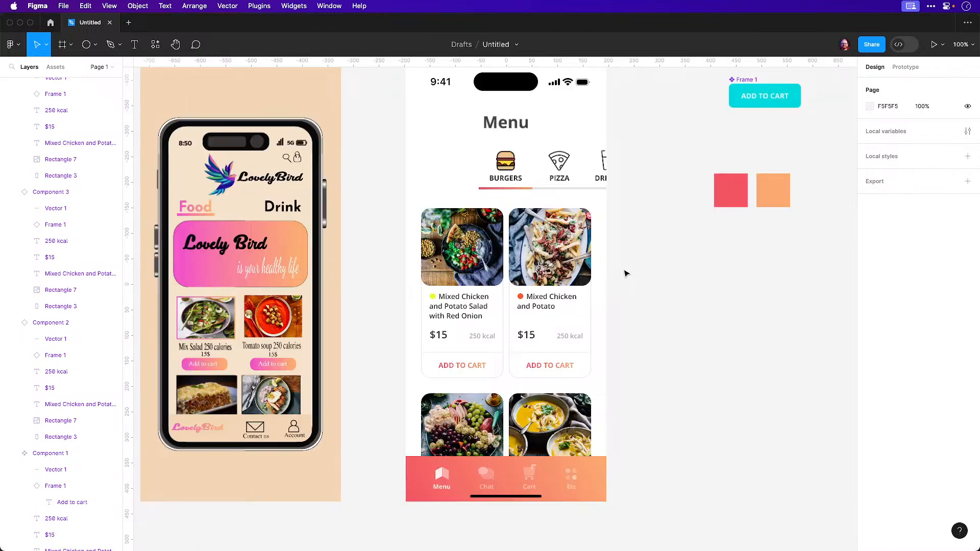
Retitle the second card "Mixed Beef and Pasta Pastalicious", keeping the indent after its marker
drag(601, 290, 502, 368)
scroll(453, 416, up, 6)
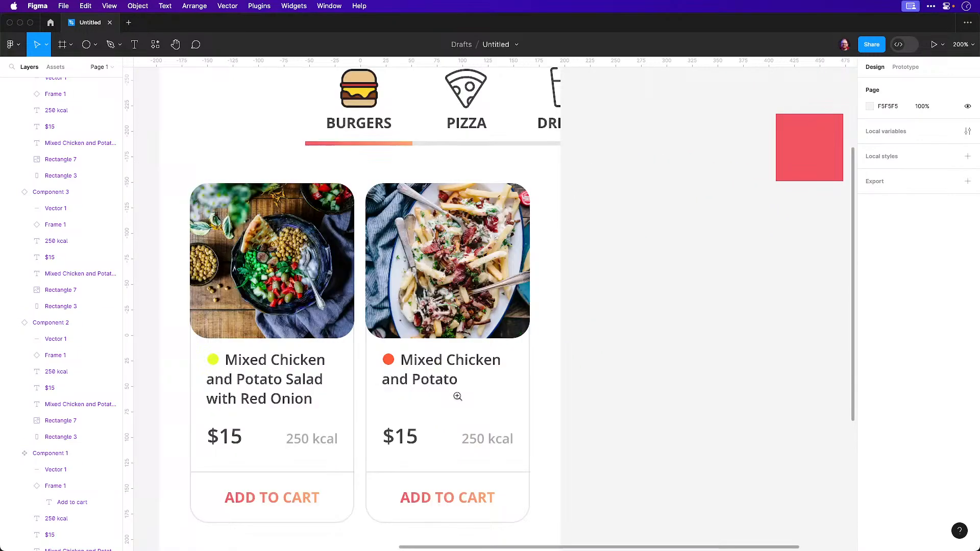
click(456, 329)
click(455, 329)
double_click(456, 329)
click(480, 329)
drag(437, 325, 487, 383)
text(B)
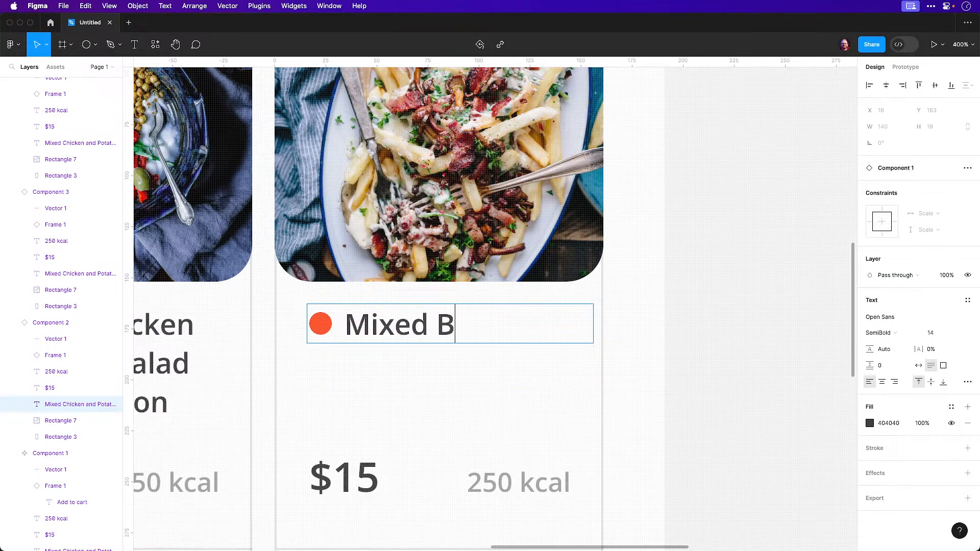
text(eef AND)
key(BackSpace)
text(AND)
key(BackSpace)
key(BackSpace)
key(BackSpace)
text(and Pasta )
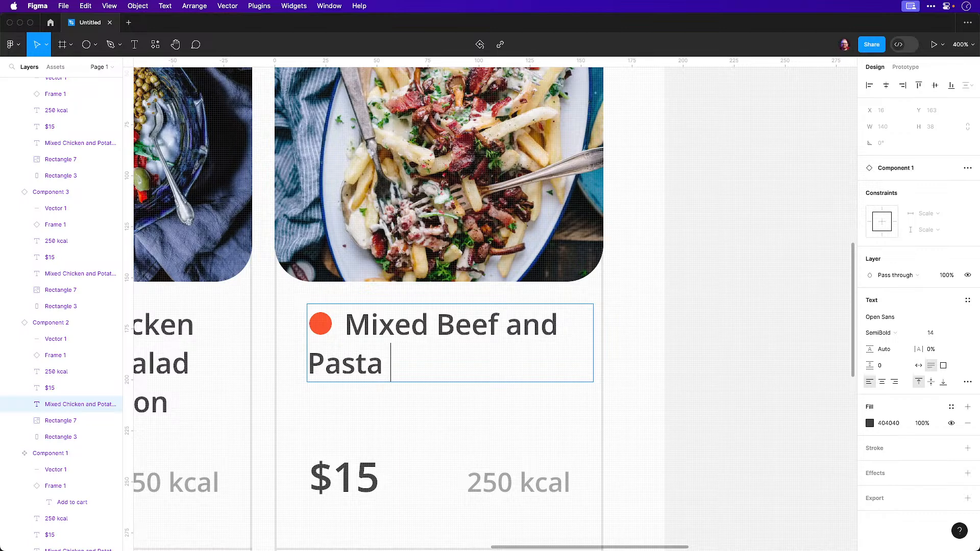
text(Pastal)
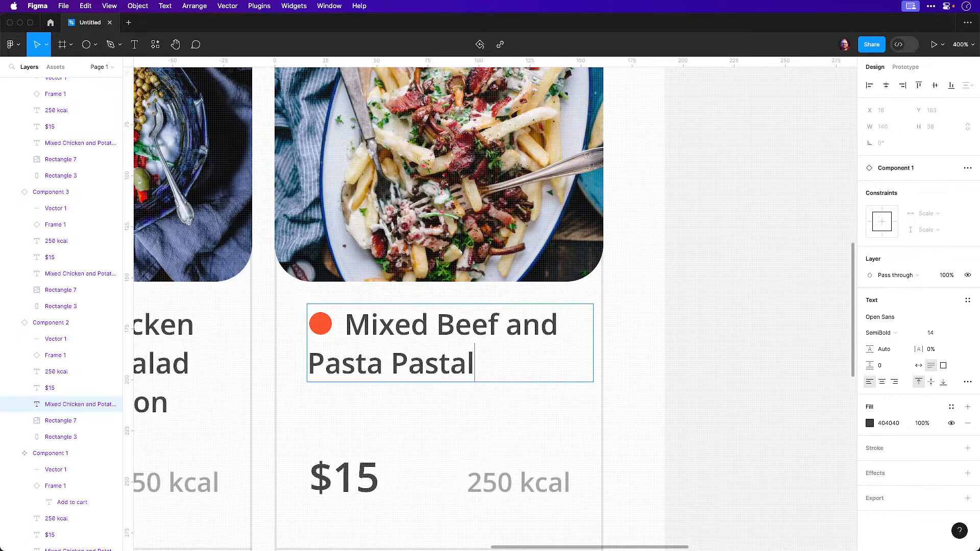
text(icious)
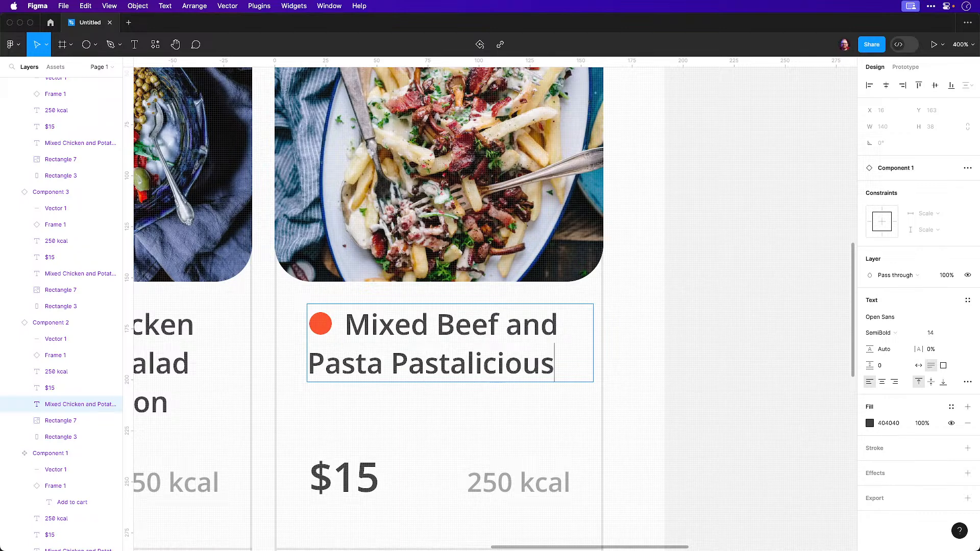
click(781, 357)
key(minus)
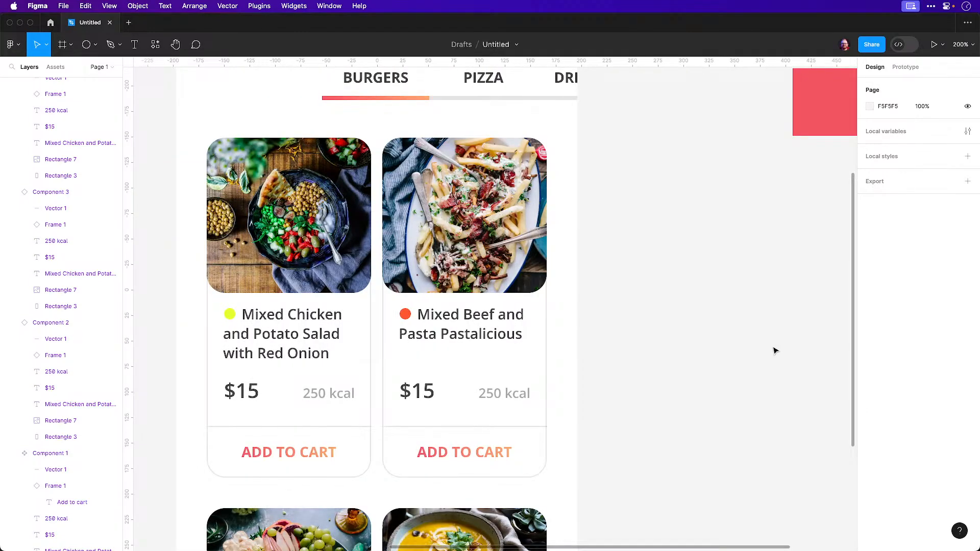
Review the redesigned menu screen side by side with the original phone design
scroll(562, 280, up, 4)
scroll(561, 281, left, 2)
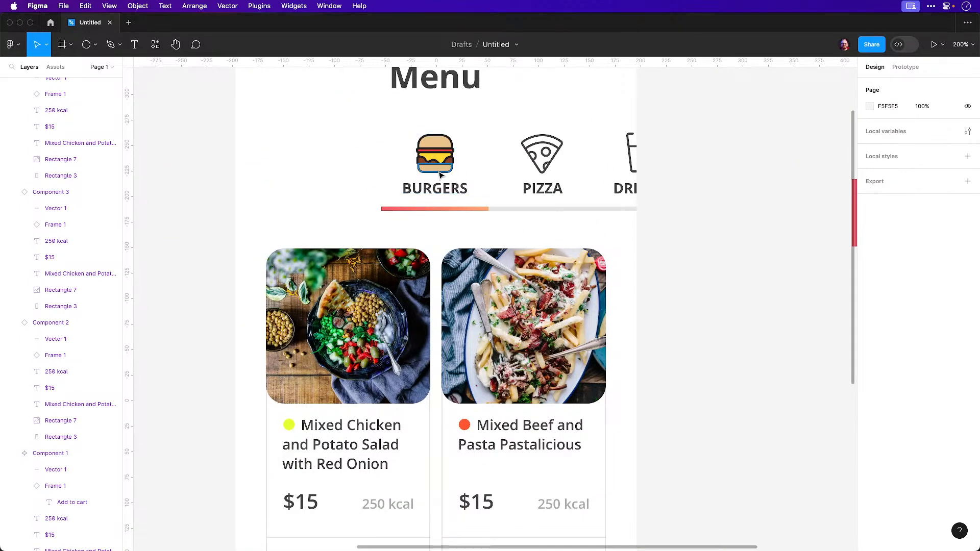
key(shift+0)
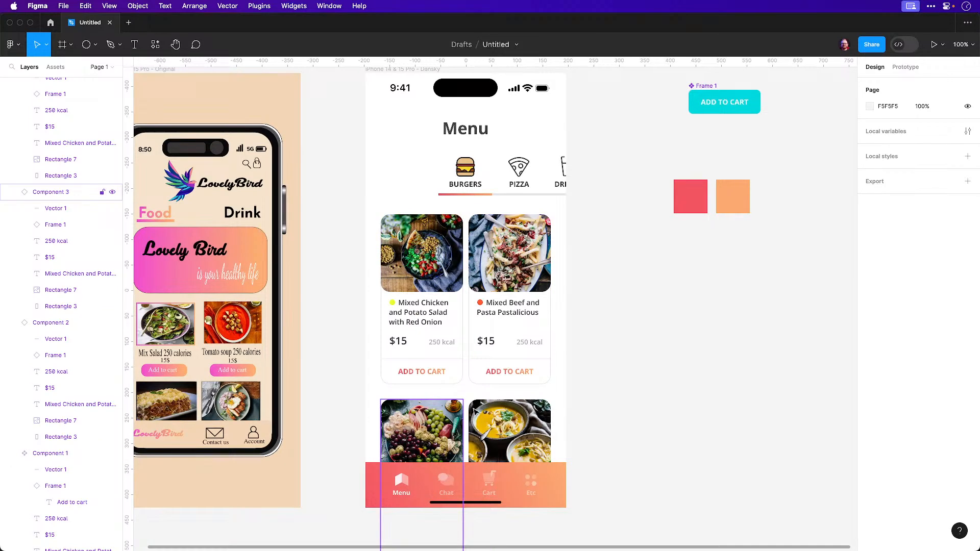
scroll(510, 306, left, 3)
scroll(510, 306, up, 1)
scroll(563, 407, left, 2)
scroll(564, 407, down, 1)
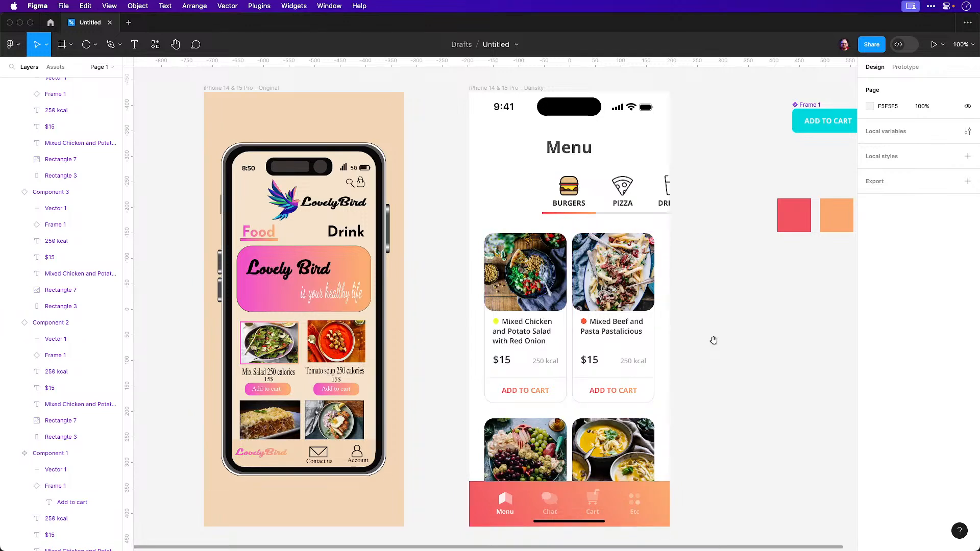
scroll(713, 342, right, 3)
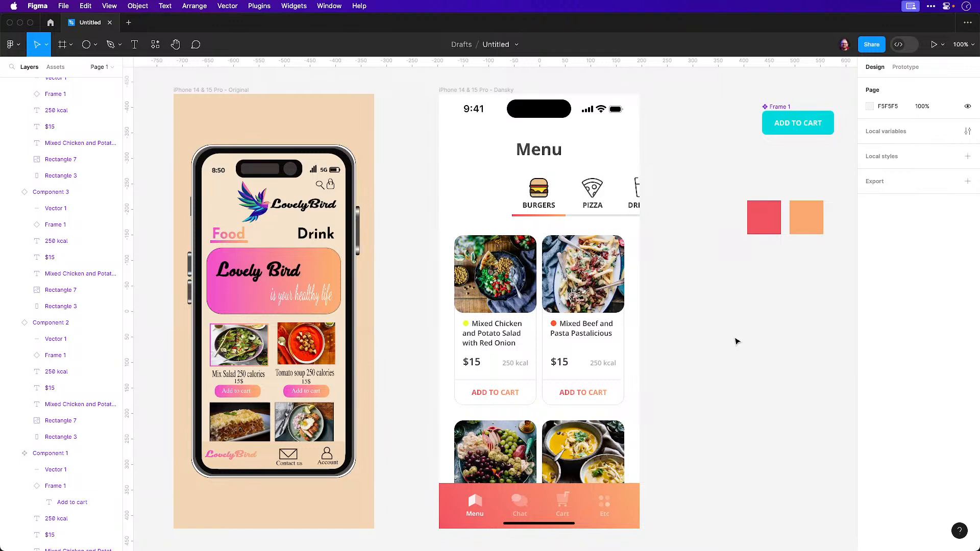
Move the category icons, labels and underline bars left so that Burgers, Pizza and Drinks all fit inside the phone screen
drag(496, 182, 649, 224)
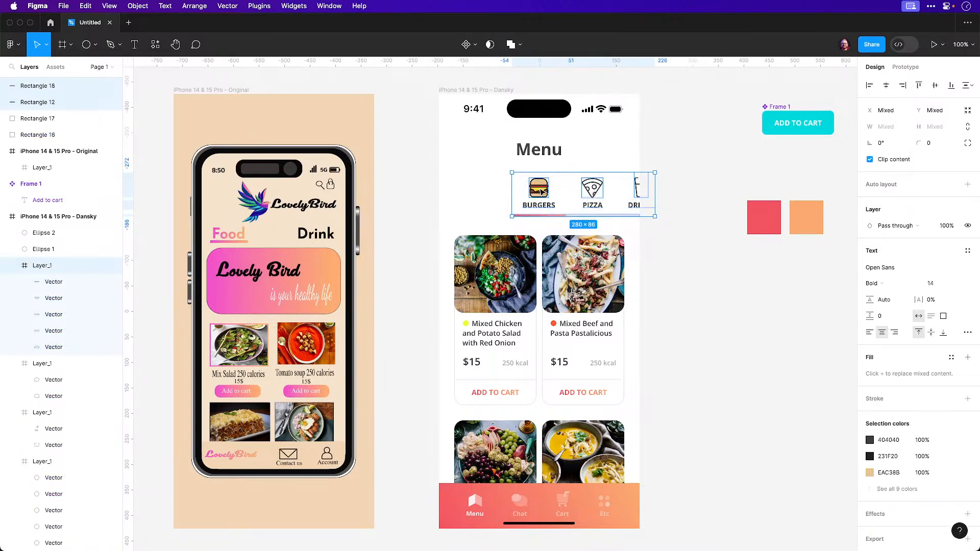
drag(542, 191, 487, 190)
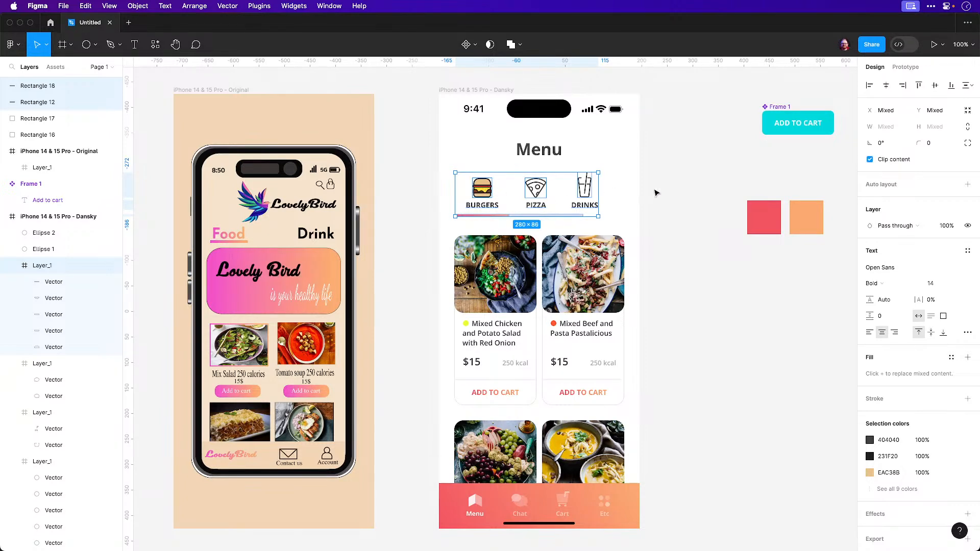
drag(587, 193, 594, 194)
click(714, 190)
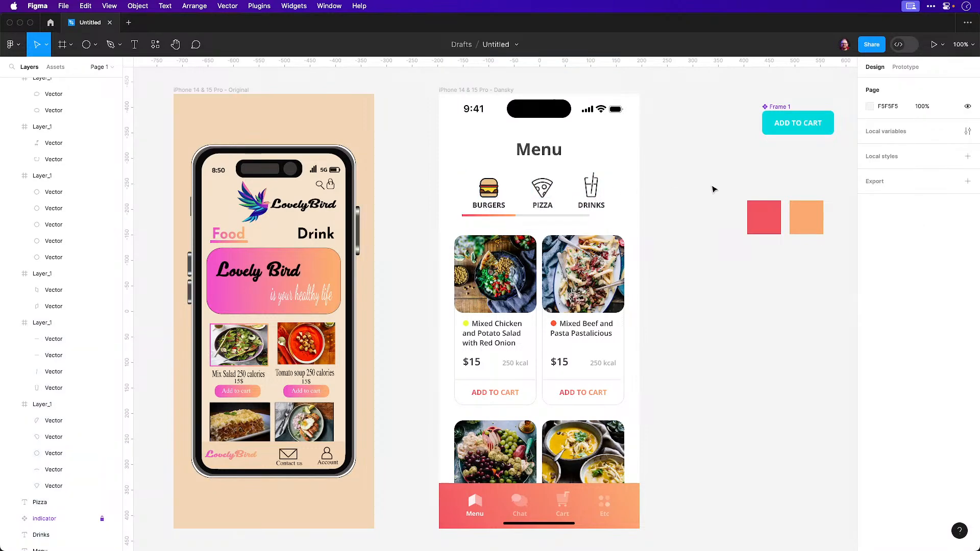
Extend the grey track line below the categories to the phone screen's right edge, making it 243 px wide
click(579, 215)
key(super+equal)
key(super+equal)
drag(558, 214, 759, 215)
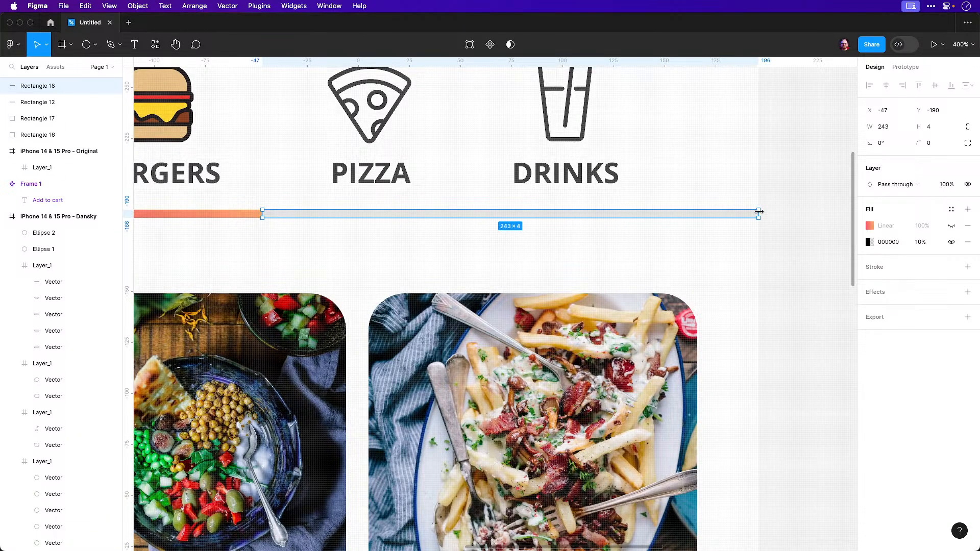
click(786, 211)
key(super+minus)
key(super+minus)
key(super+minus)
Duplicate the pizza icon and its label to the right of Drinks, partly cut off by the phone screen's edge
key(z)
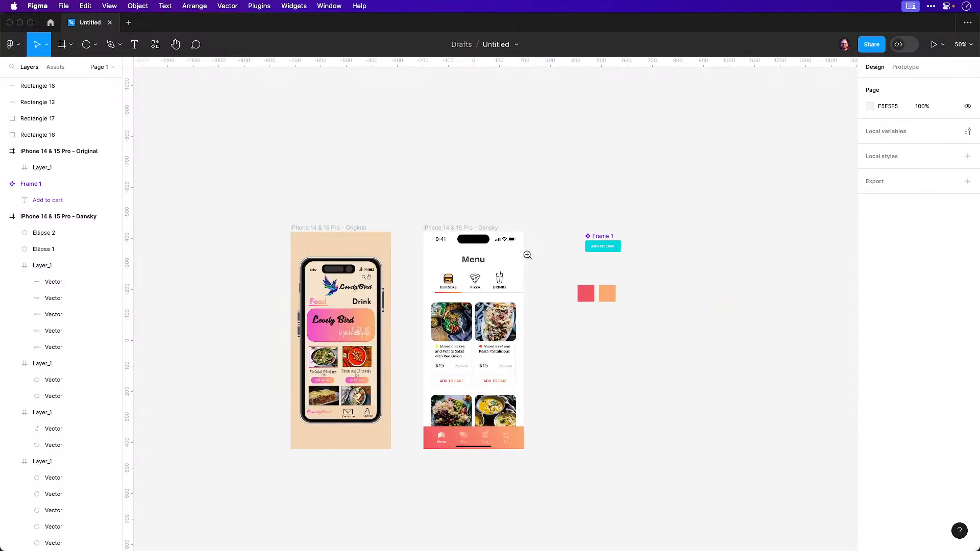
click(492, 285)
click(492, 285)
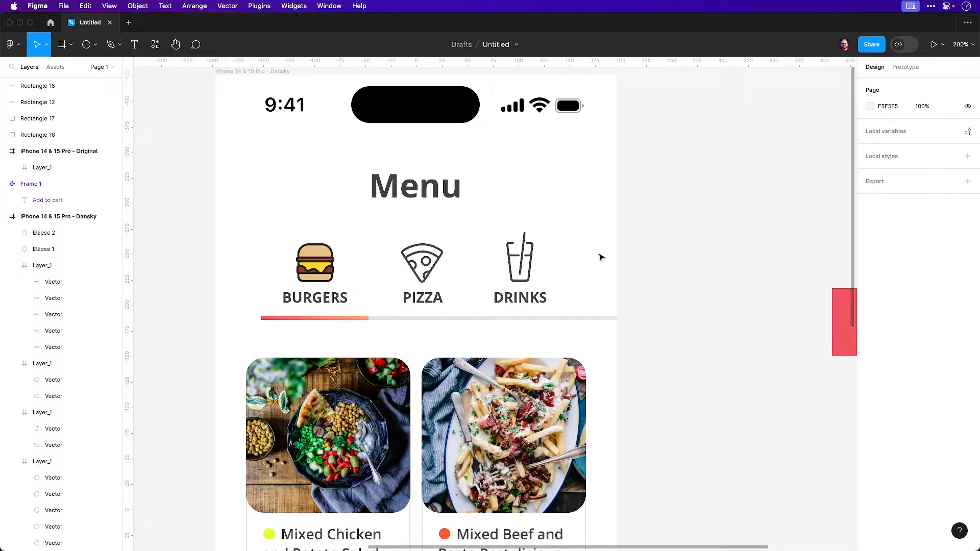
drag(414, 263, 604, 263)
key(Delete)
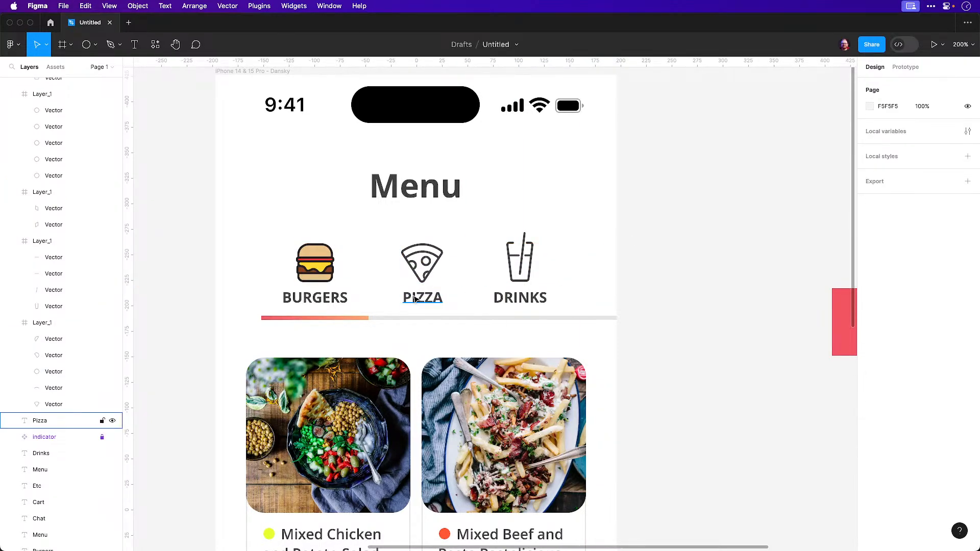
click(421, 297)
shift+click(417, 278)
drag(417, 278, 613, 264)
click(733, 168)
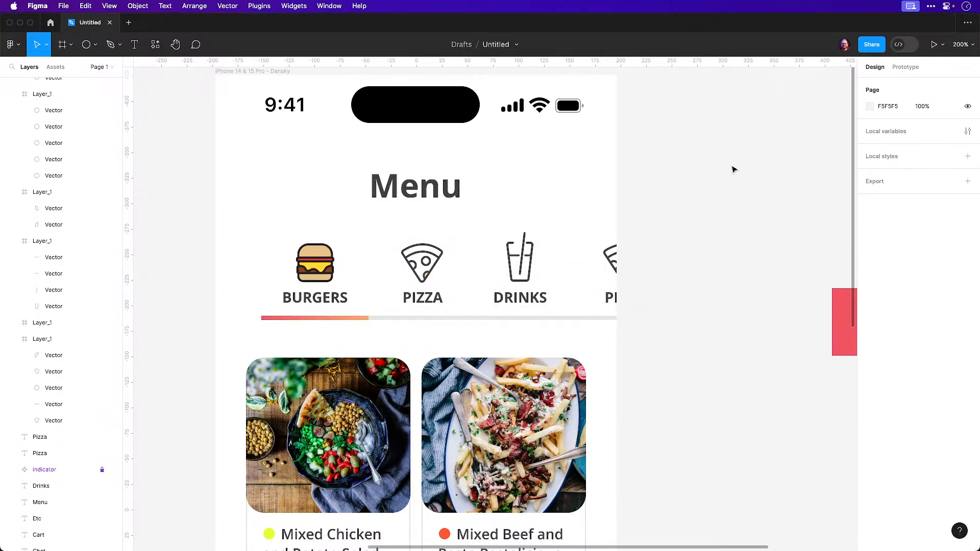
Delete the gradient indicator bar and the grey track line below the category labels
key(shift+0)
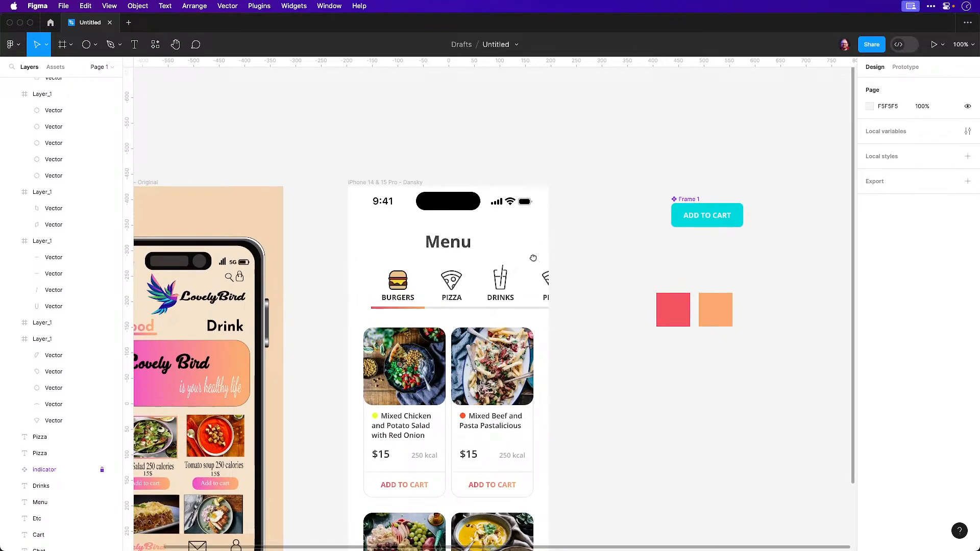
scroll(506, 251, right, 2)
scroll(511, 244, down, 4)
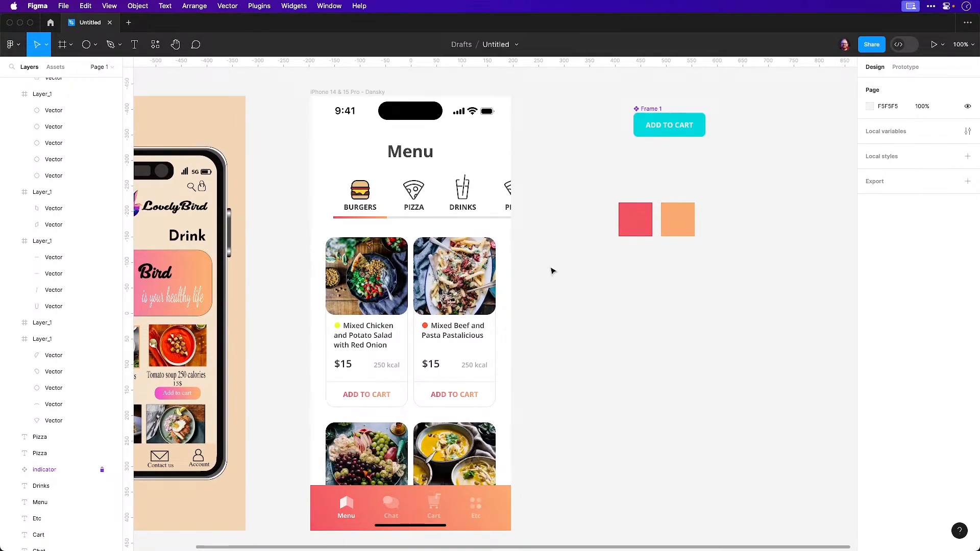
click(379, 221)
key(Delete)
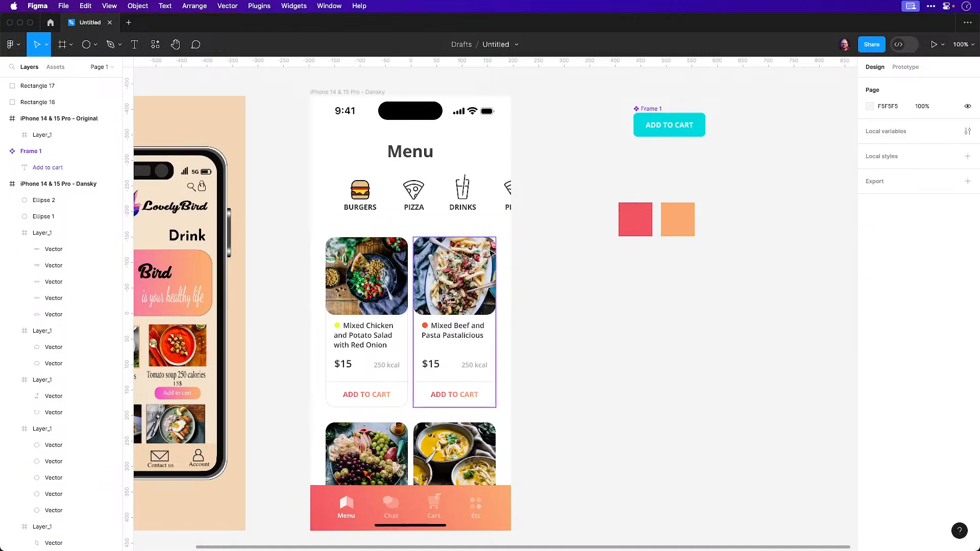
click(360, 191)
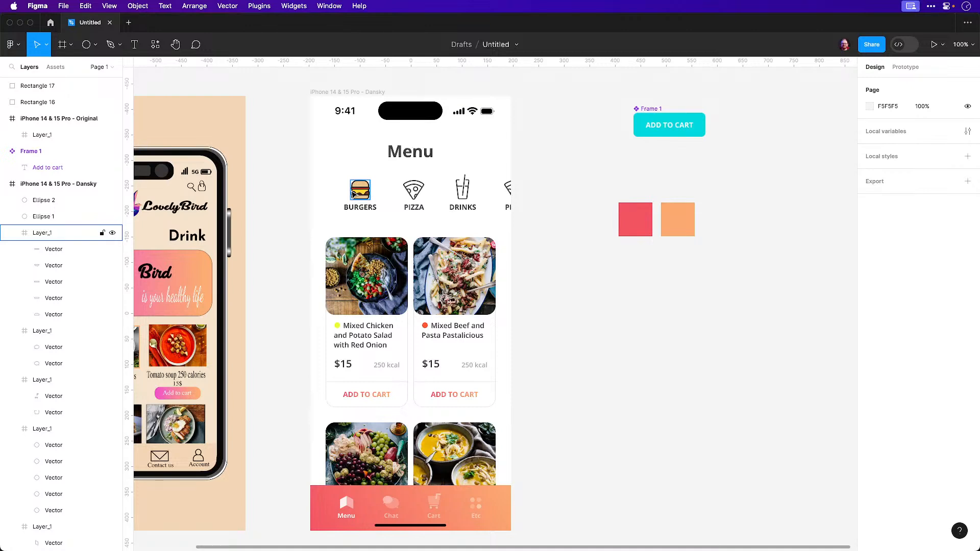
key(super+z)
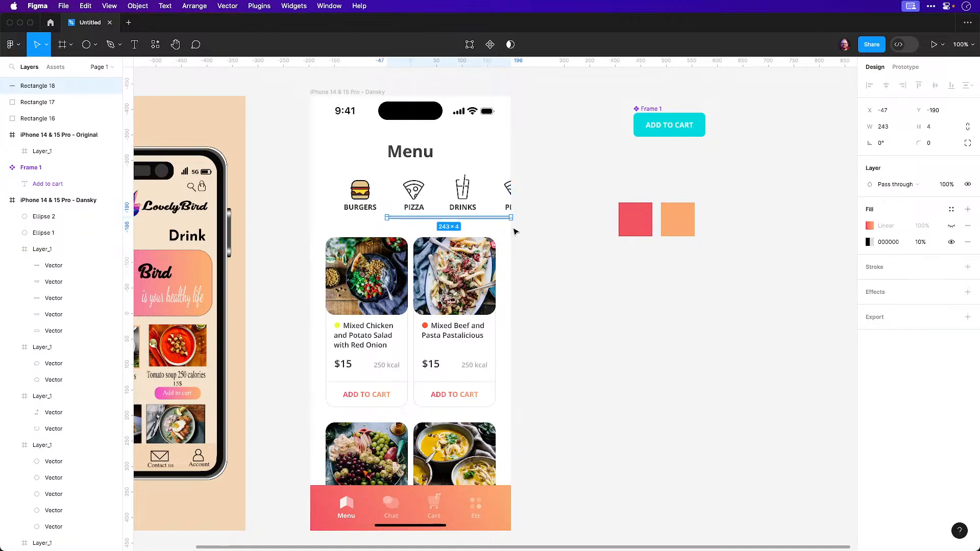
key(super+shift+z)
Move the whole row of category icons and labels about 6 px down and 1 px left
drag(324, 176, 519, 219)
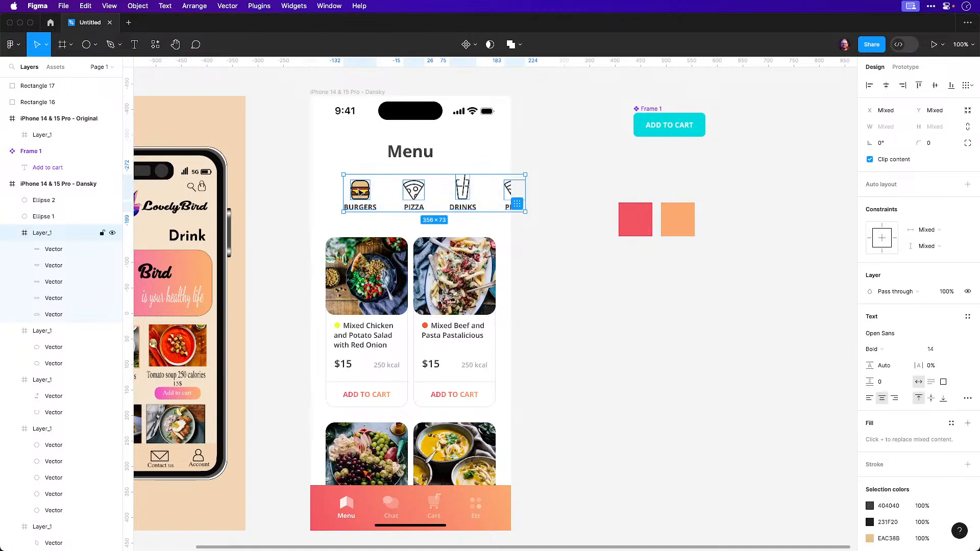
drag(360, 193, 360, 194)
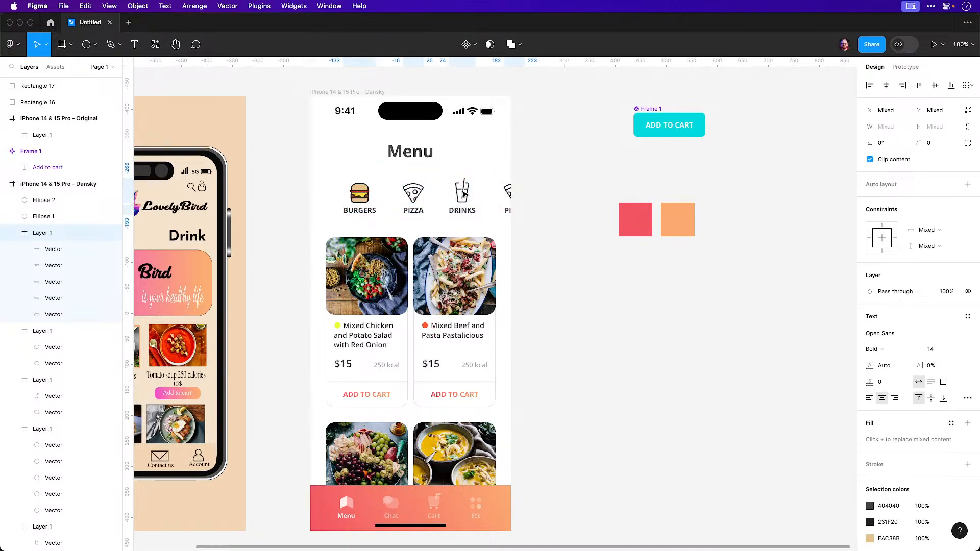
click(549, 192)
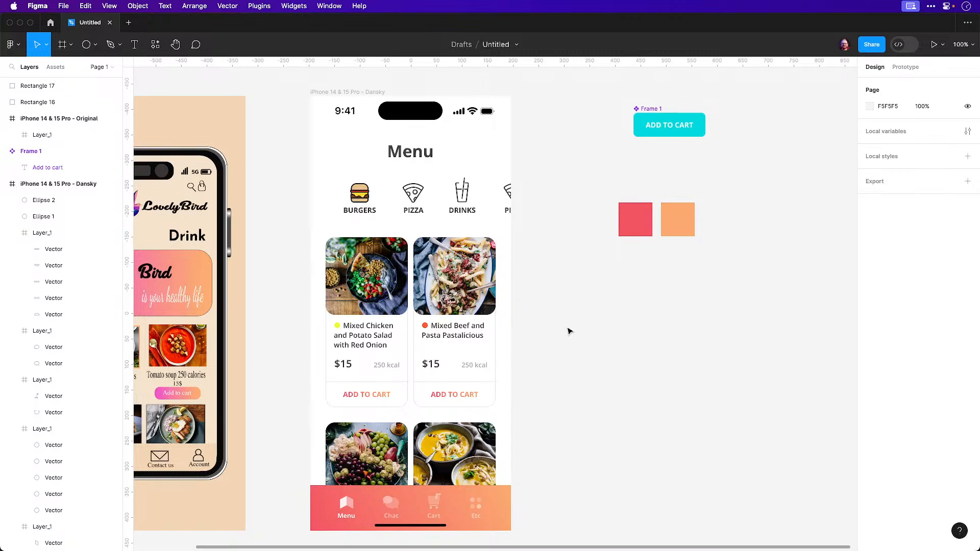
Switch to Illustrator and save the iPhone.ai document
key(shift+1)
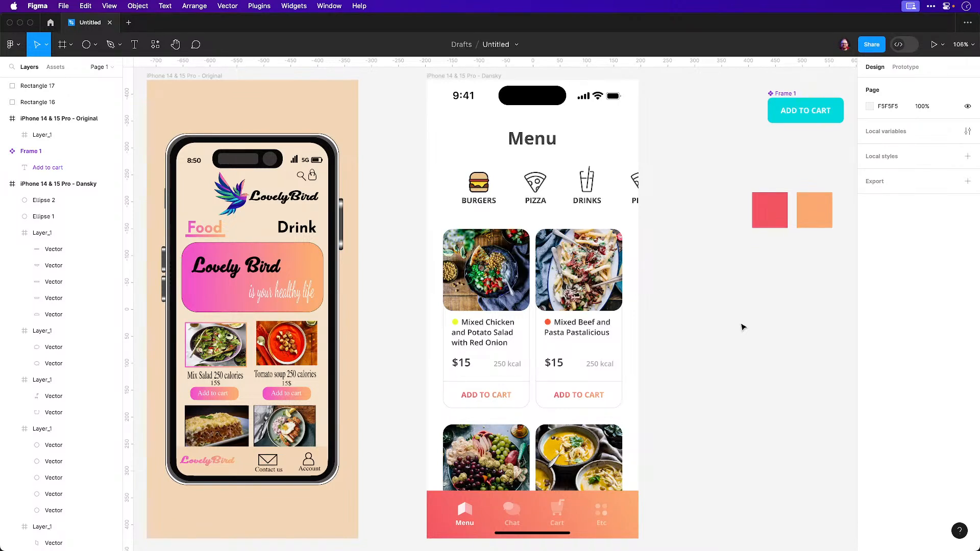
drag(705, 399, 699, 376)
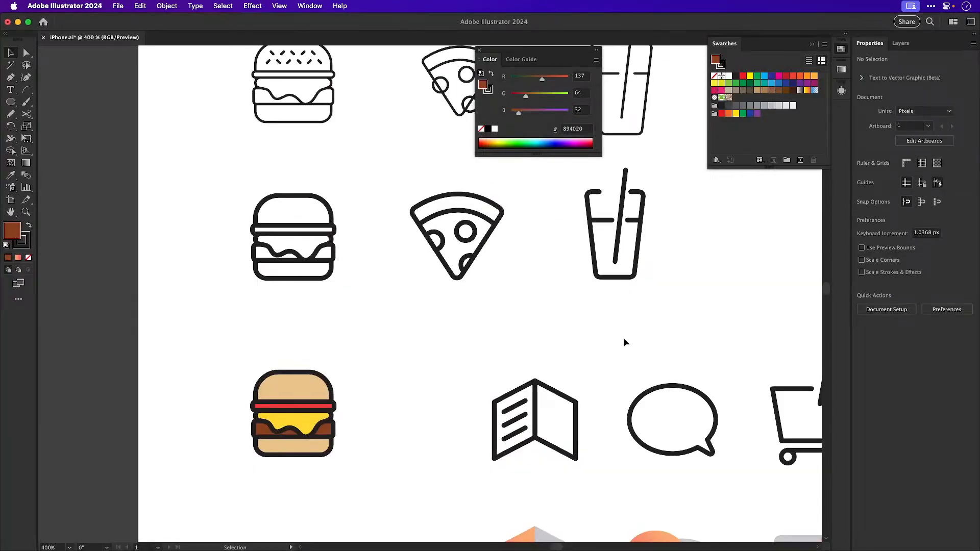
key(super+minus)
key(super+minus)
key(super+minus)
key(super+s)
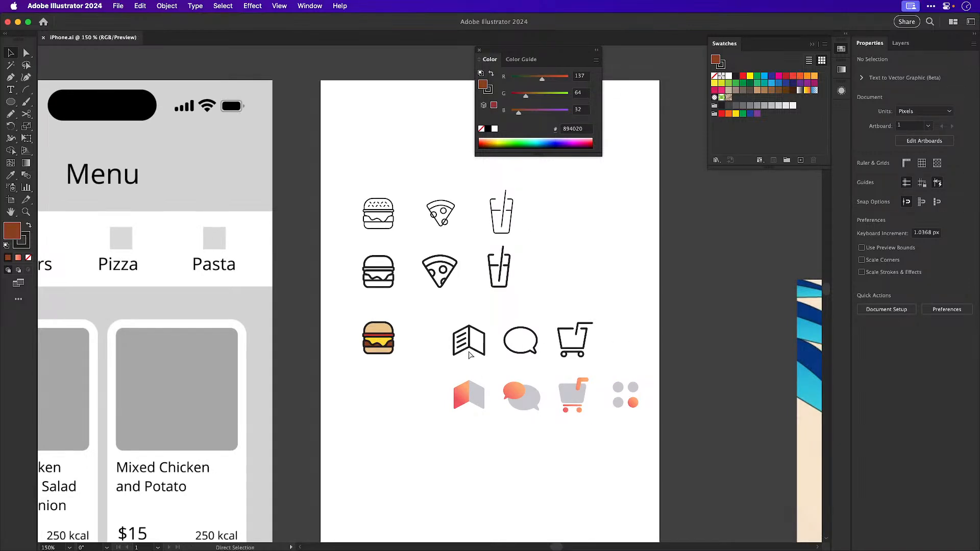
Place a copy of the teal "the Lovely Bird co" logo on the white icon artboard, in the empty area below the gradient icons
key(super+minus)
key(super+minus)
drag(509, 390, 319, 233)
click(527, 375)
drag(527, 375, 264, 289)
drag(219, 256, 241, 227)
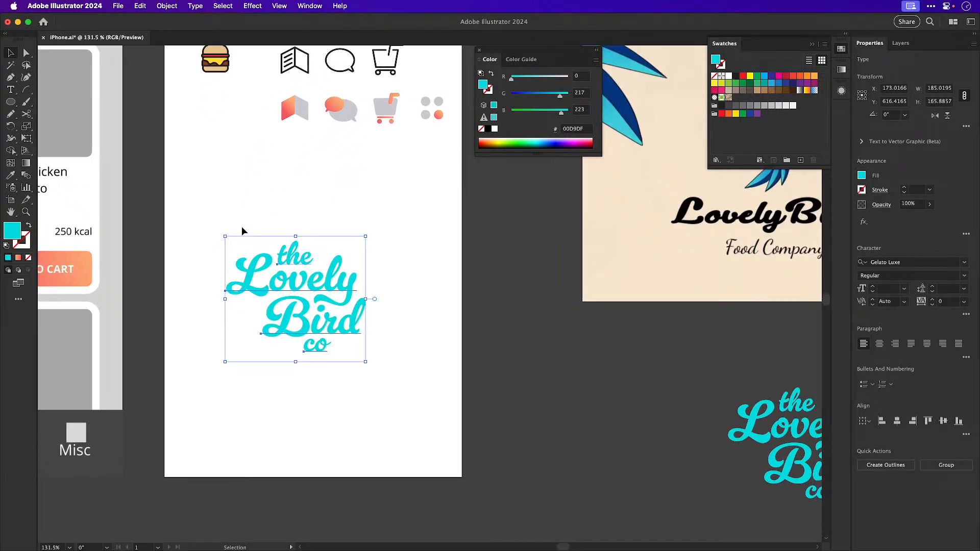
click(359, 381)
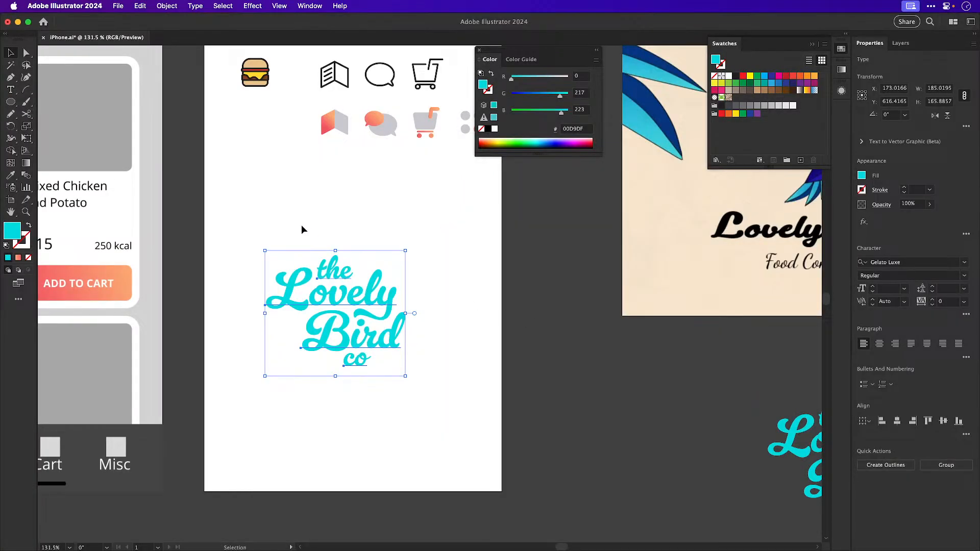
drag(375, 306, 351, 255)
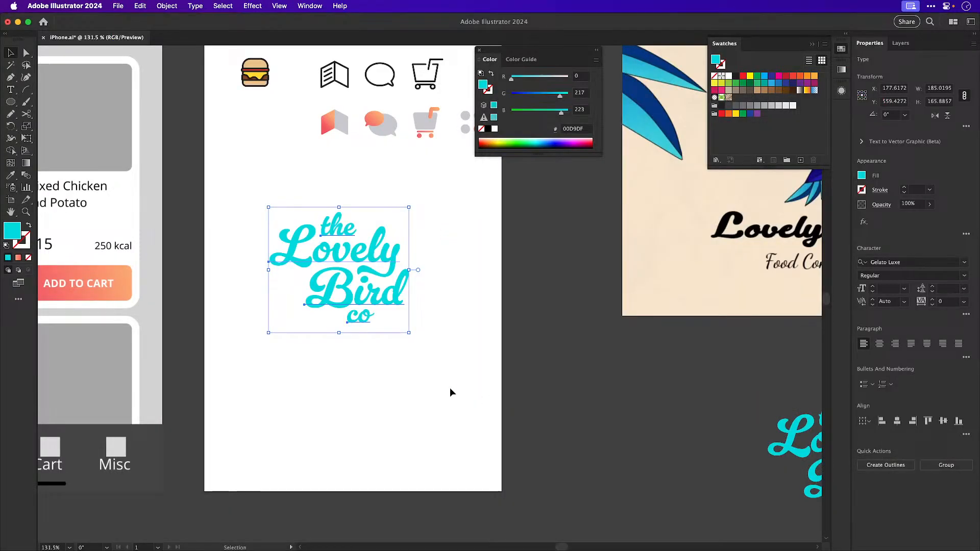
Duplicate the teal logo directly below itself and expand the copy into outlines joined as one compound path
drag(331, 286, 332, 384)
click(167, 5)
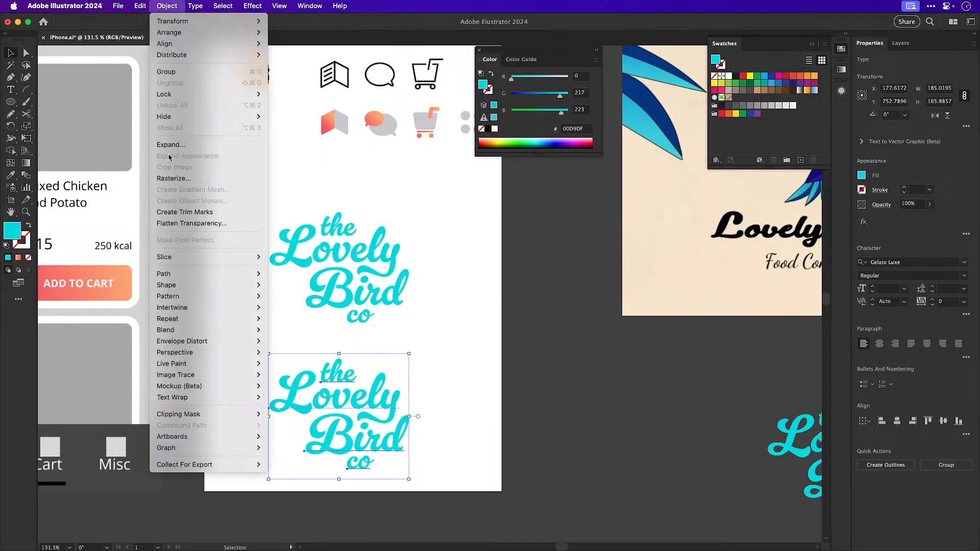
click(172, 151)
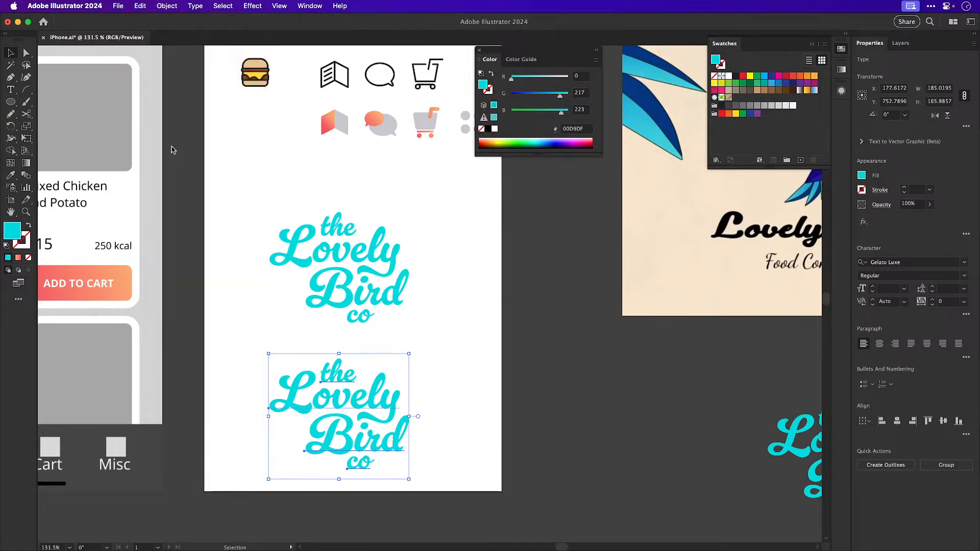
key(Return)
click(167, 6)
mouse_move(242, 437)
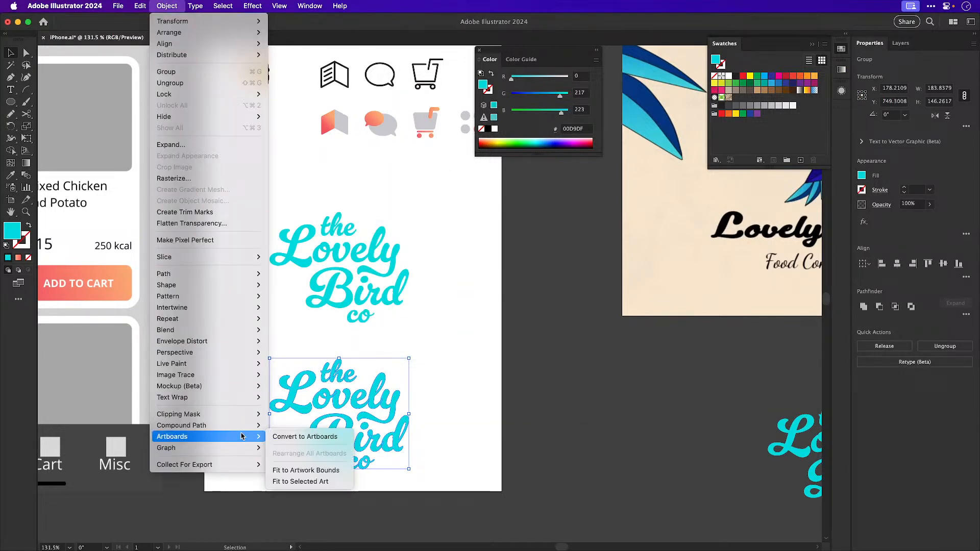
click(285, 425)
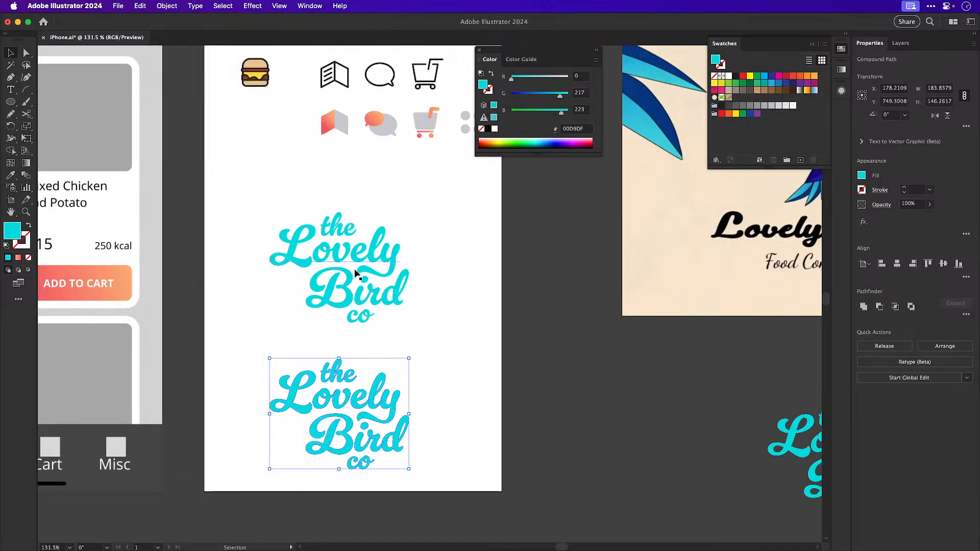
Fill the lower logo copy with the orange-to-coral gradient sampled from the folded menu icon
key(i)
click(329, 123)
key(v)
click(473, 365)
click(398, 405)
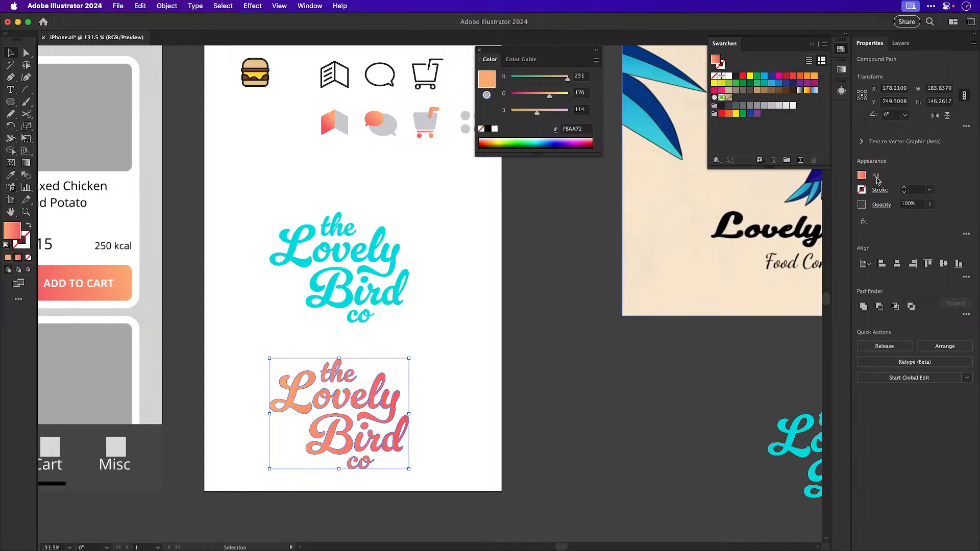
Group the gradient logo, remake it as one compound path, and run its gradient diagonally from coral at lower left to orange at upper right
key(super+g)
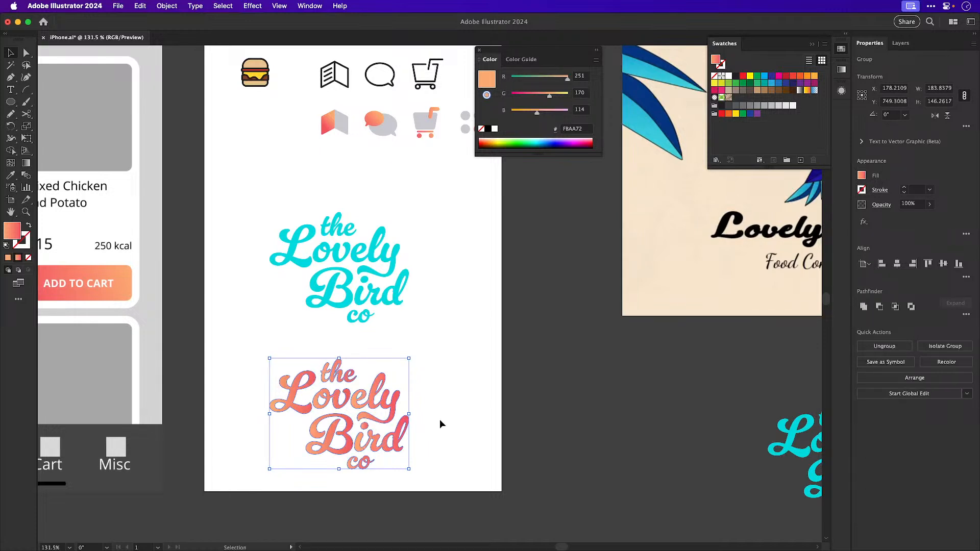
click(167, 6)
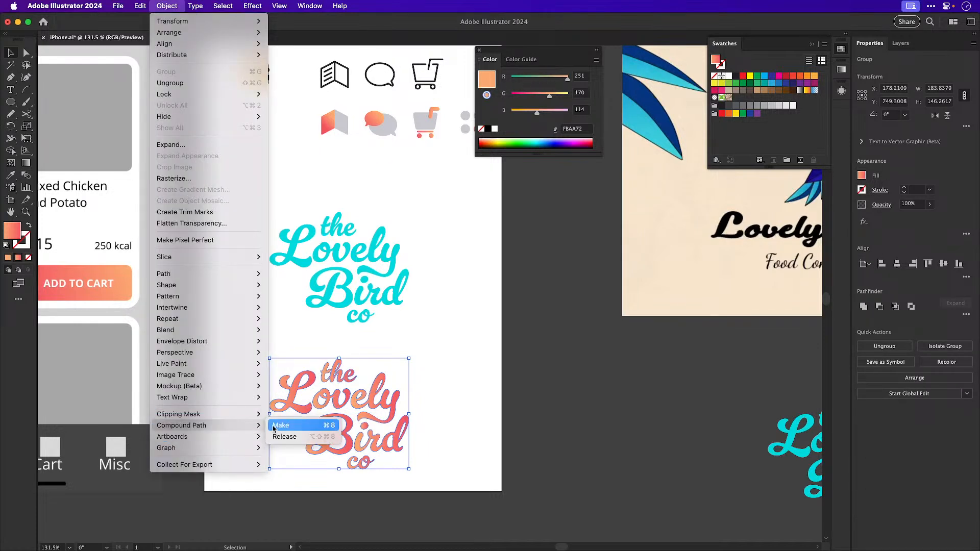
click(281, 425)
key(g)
mouse_move(417, 413)
mouse_down()
mouse_move(278, 476)
mouse_move(244, 457)
mouse_move(389, 361)
mouse_up()
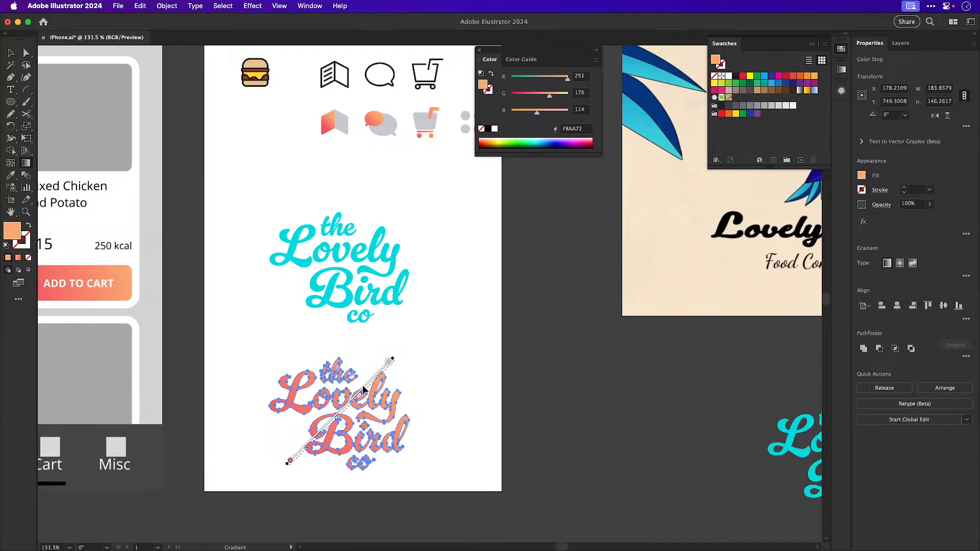
key(v)
click(445, 337)
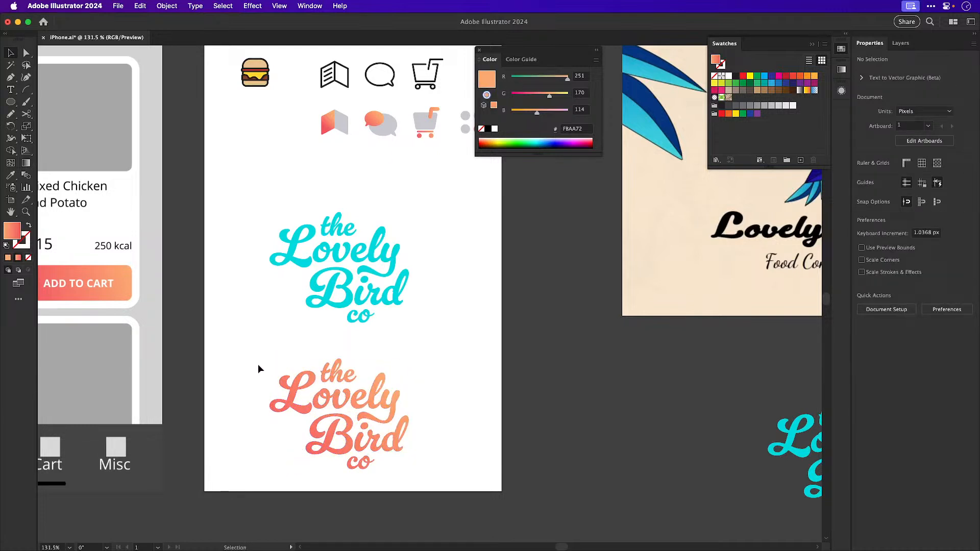
click(320, 392)
key(g)
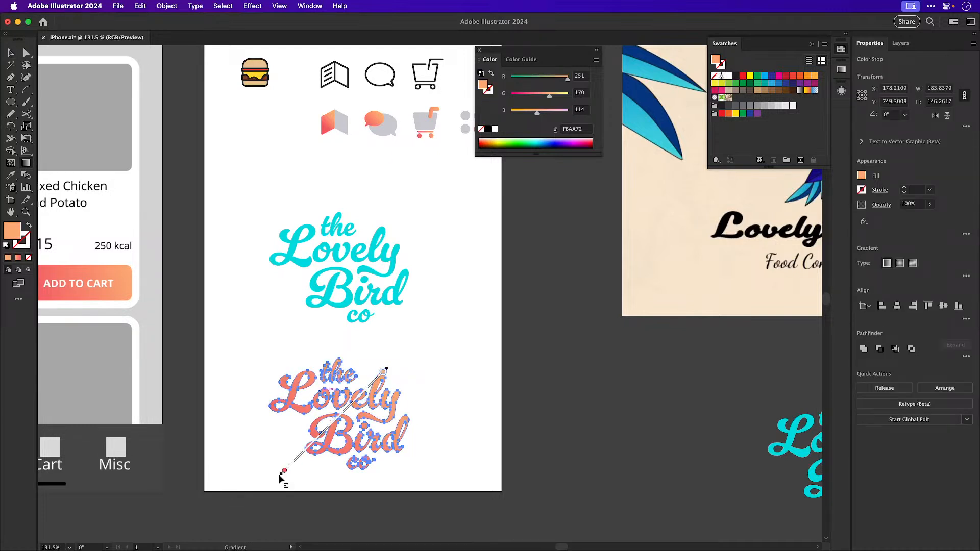
key(v)
Duplicate the light grey rounded app-icon tile of option 2 into the empty space below the logo concepts
drag(434, 343, 361, 422)
key(super+minus)
key(super+minus)
drag(462, 368, 295, 369)
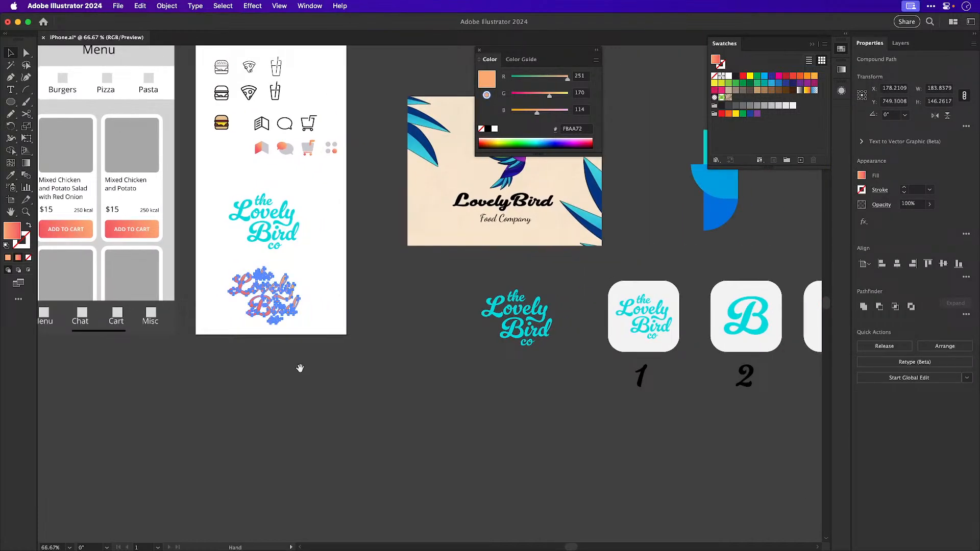
click(396, 399)
drag(402, 403, 311, 404)
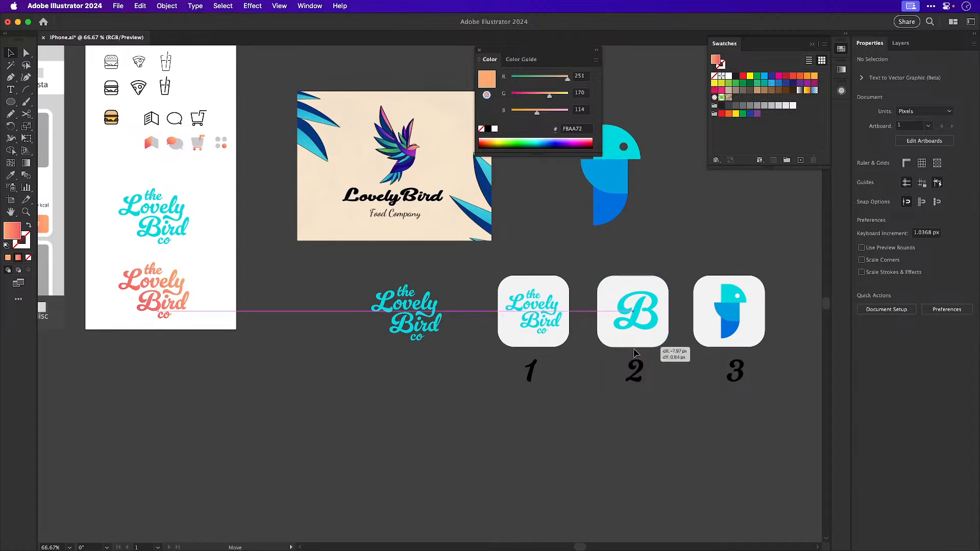
drag(641, 344, 325, 454)
Place a copy of the gradient logo on the new tile, scale it down to fit, centre it, and save the document
drag(161, 307, 327, 427)
scroll(312, 422, up, 3)
drag(241, 360, 270, 372)
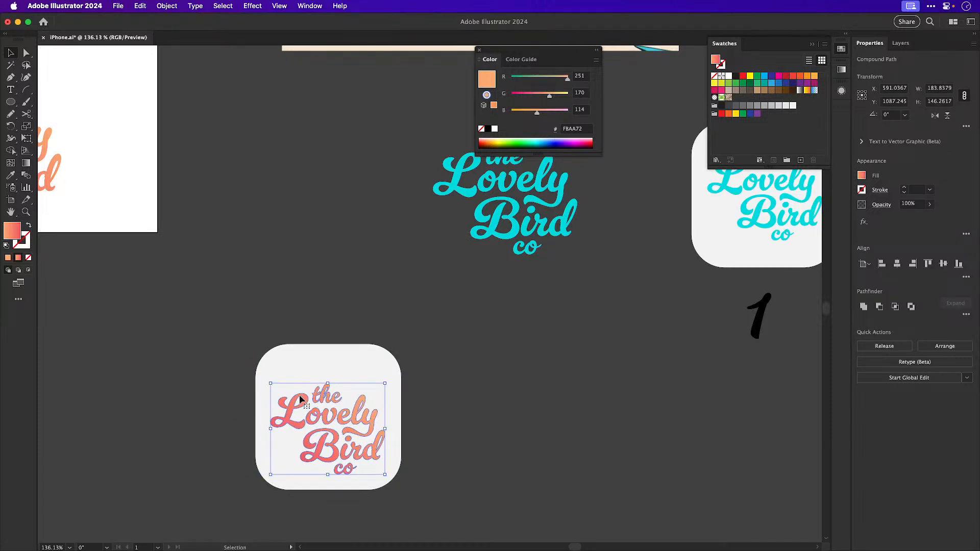
drag(310, 417, 312, 406)
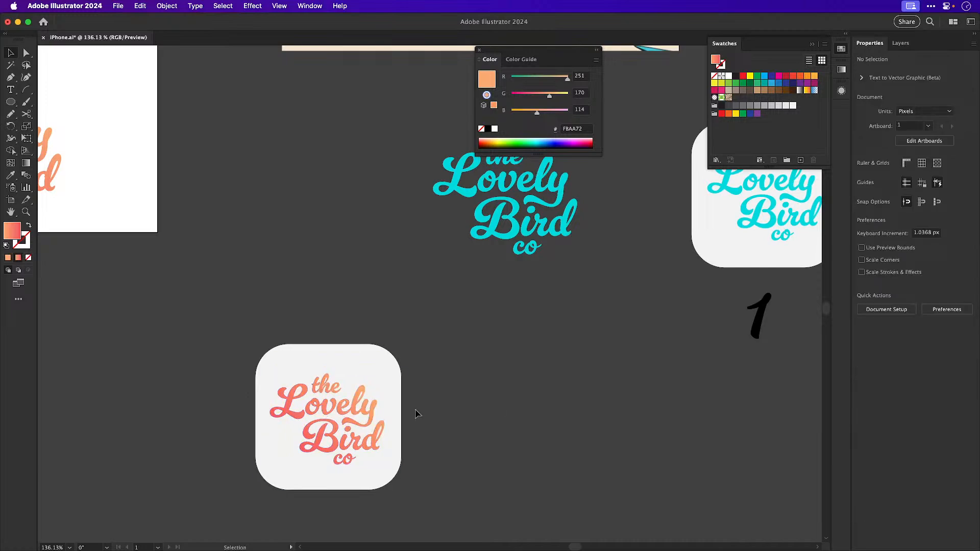
key(a)
key(super+s)
Switch to Figma, paste the gradient logo into the phone screen, move the Menu title outside the frame, and set the logo in the header at Y 72
key(super+Tab)
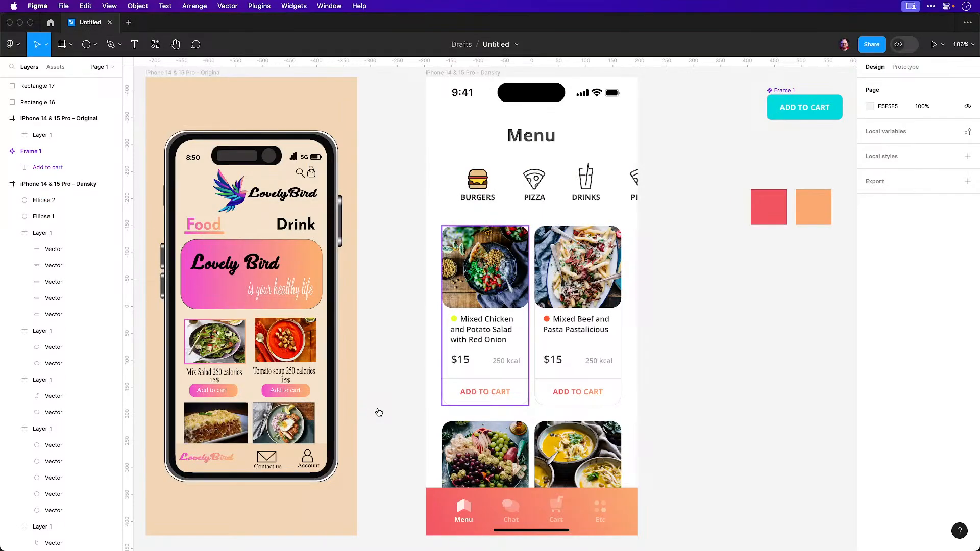
click(531, 135)
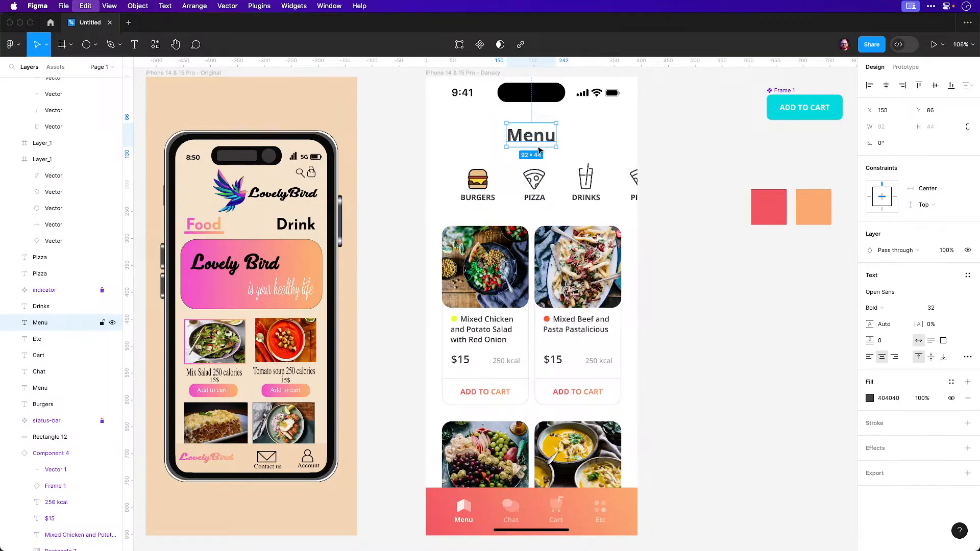
key(super+v)
drag(520, 306, 521, 195)
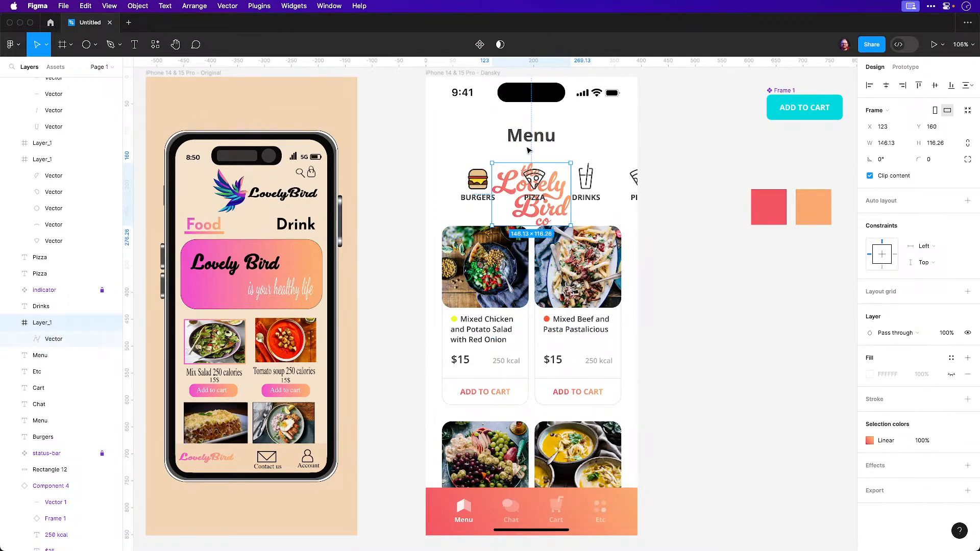
drag(534, 145, 652, 198)
drag(467, 233, 466, 189)
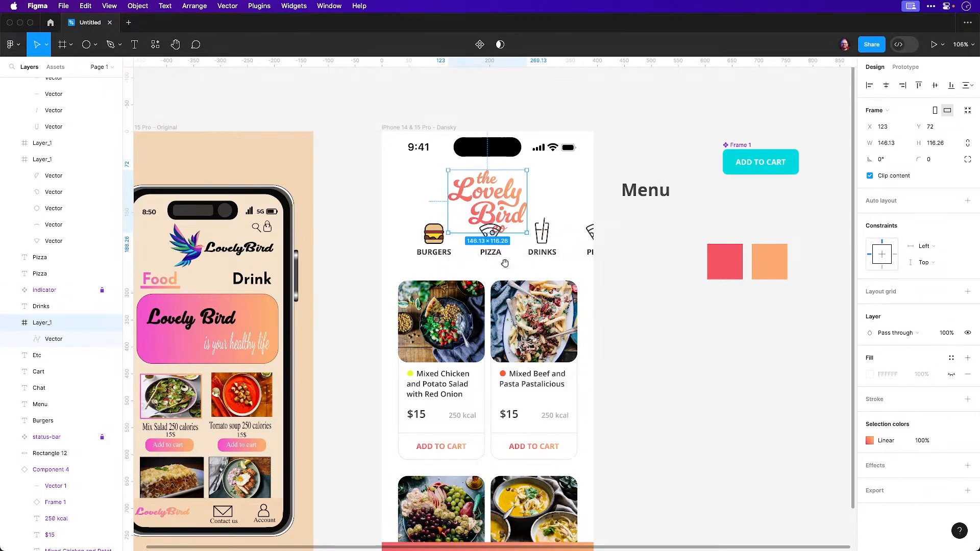
Move the food cards down, and shift the category icons and labels about 53 px down to clear the logo
scroll(433, 262, down, 3)
scroll(434, 262, right, 2)
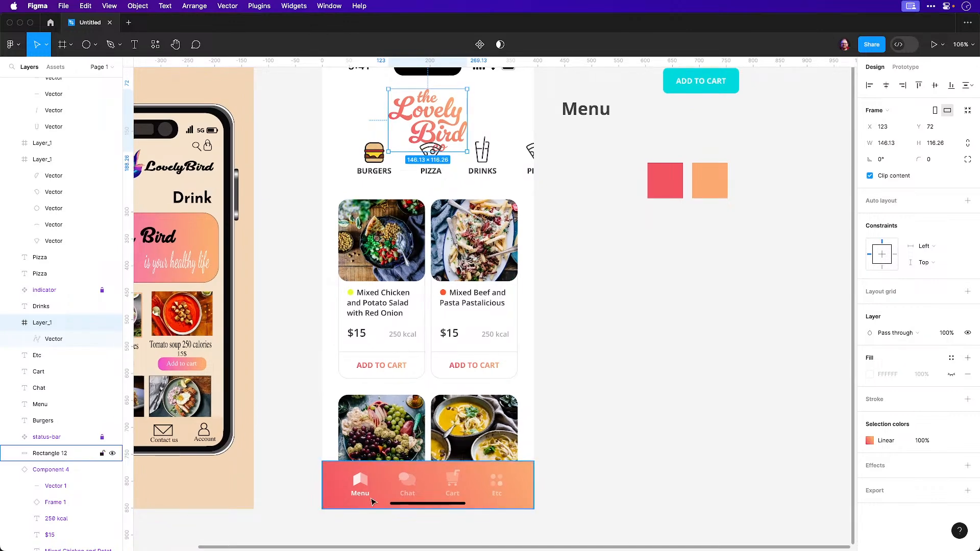
drag(415, 301, 410, 370)
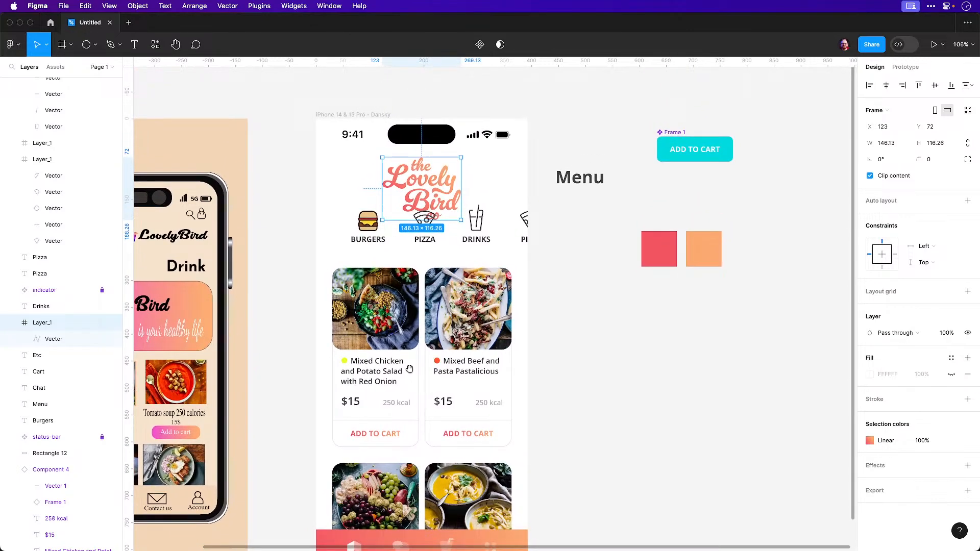
drag(294, 277, 509, 484)
drag(468, 323, 468, 349)
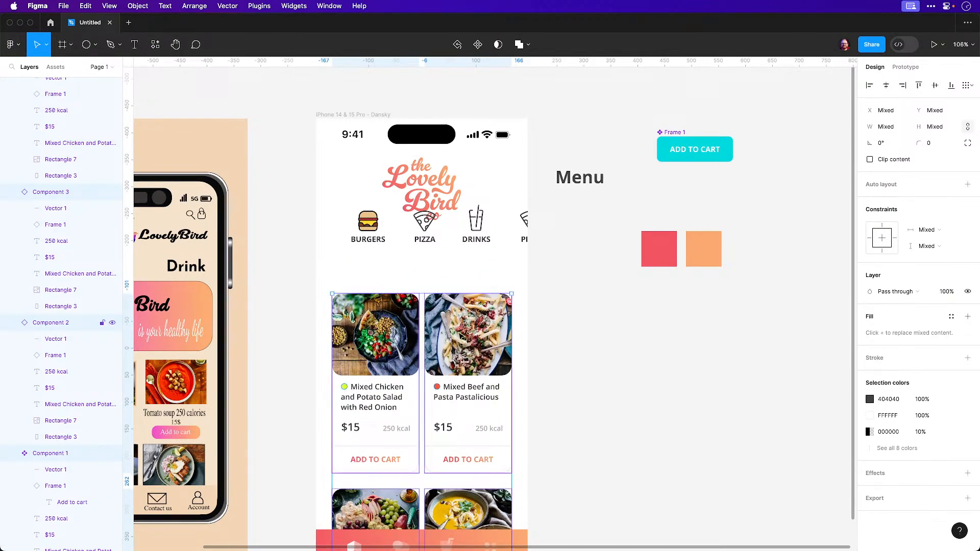
drag(353, 263, 526, 227)
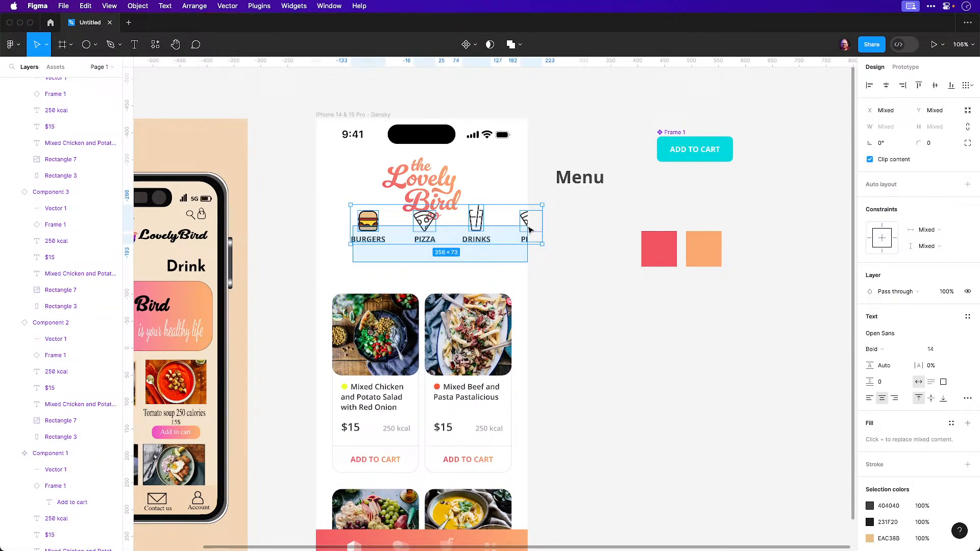
drag(371, 233, 372, 262)
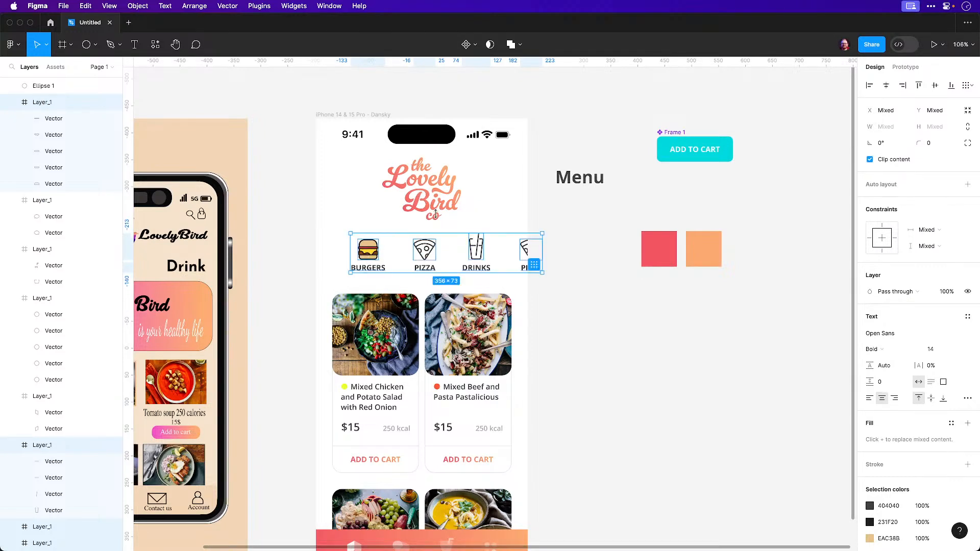
Nudge the header logo down to Y 78
click(577, 320)
click(438, 205)
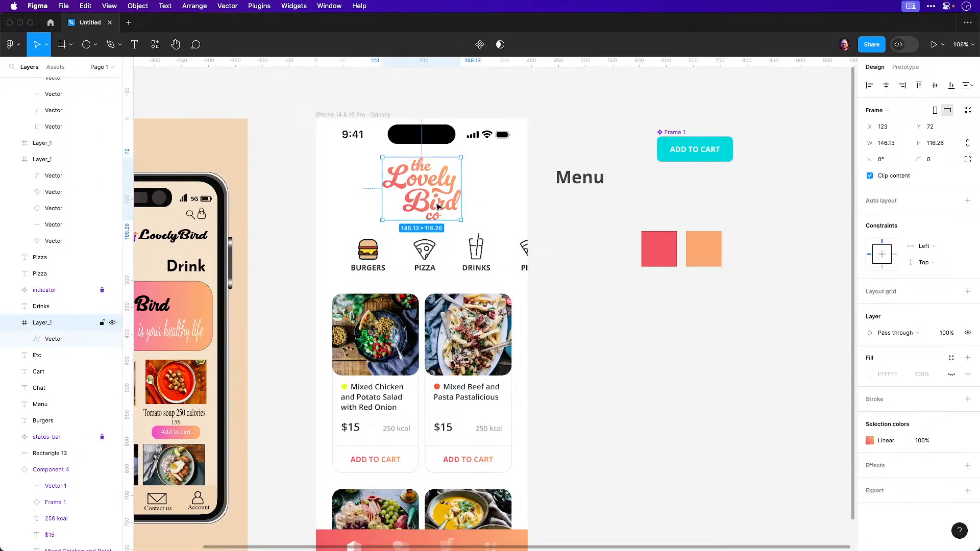
key(Down)
key(Down)
key(Down)
key(Down)
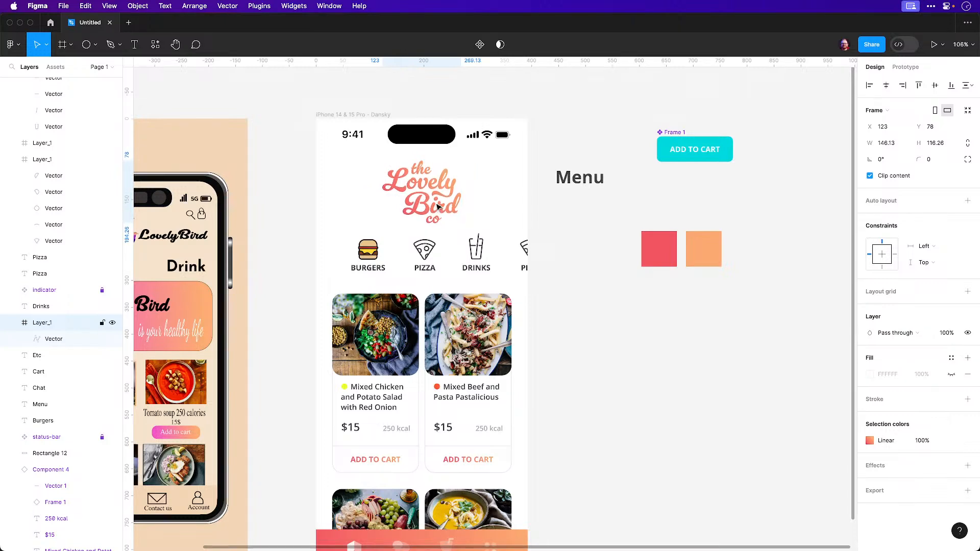
click(681, 379)
Swap the Burgers and Pizza categories so Burgers sits under the logo, and shift Pizza right to even the row's spacing
drag(688, 384, 734, 350)
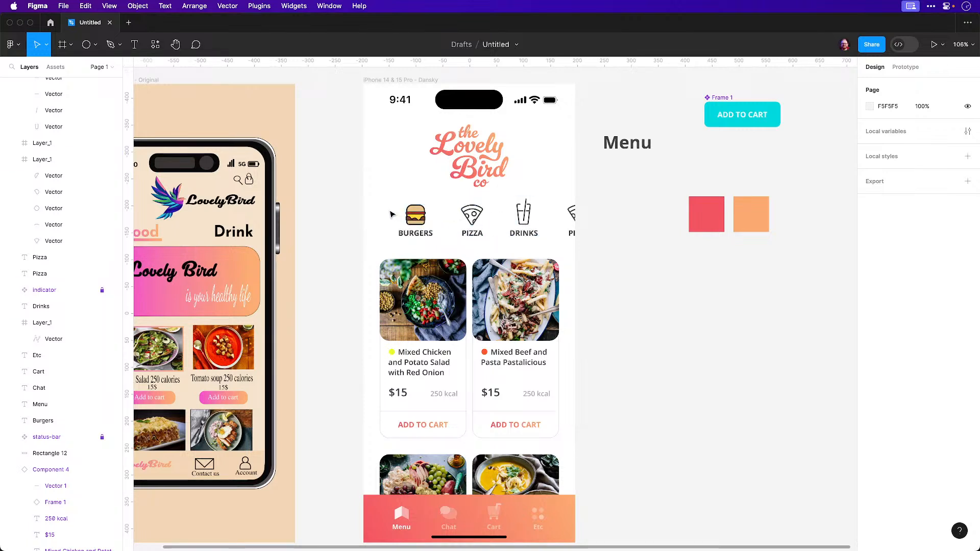
drag(393, 207, 471, 225)
click(469, 226)
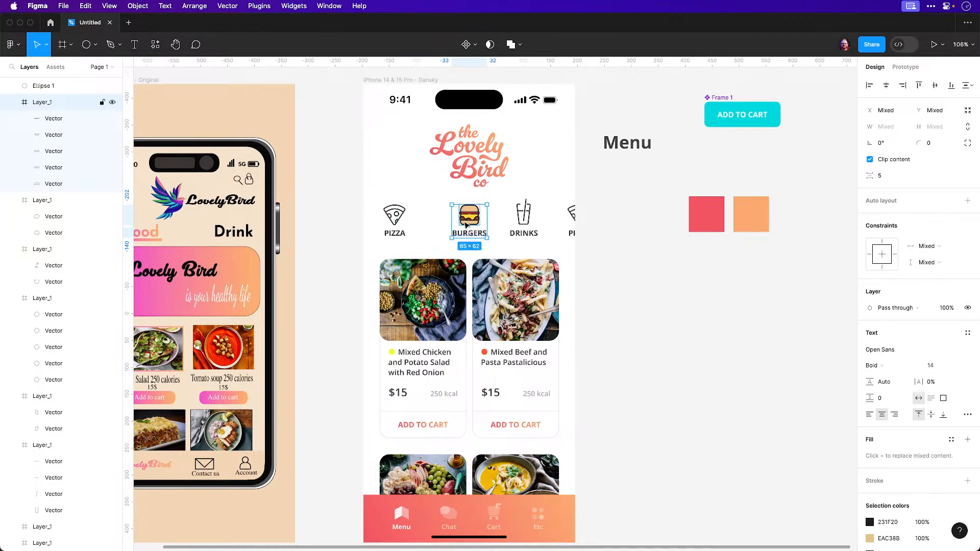
click(392, 211)
drag(400, 236, 424, 237)
scroll(493, 225, up, 5)
scroll(490, 253, up, 3)
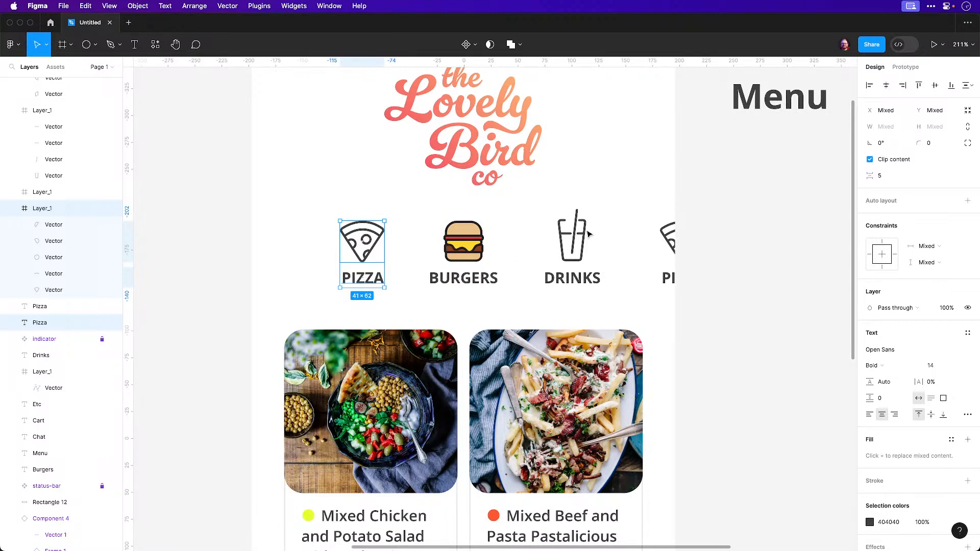
click(735, 231)
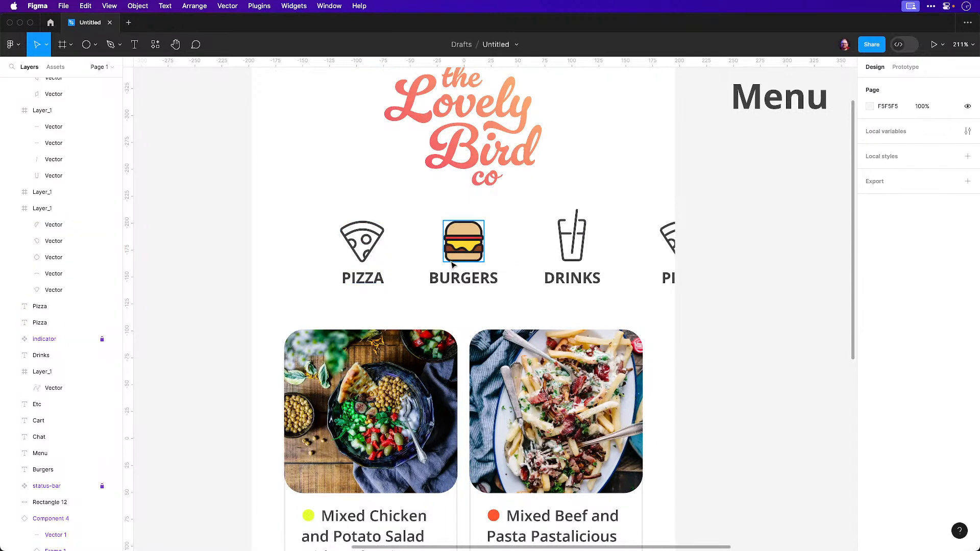
Set the opacity of the Pizza, Drinks and cut-off last category icons and labels to 50%, leaving Burgers at full strength
click(376, 278)
shift+click(372, 257)
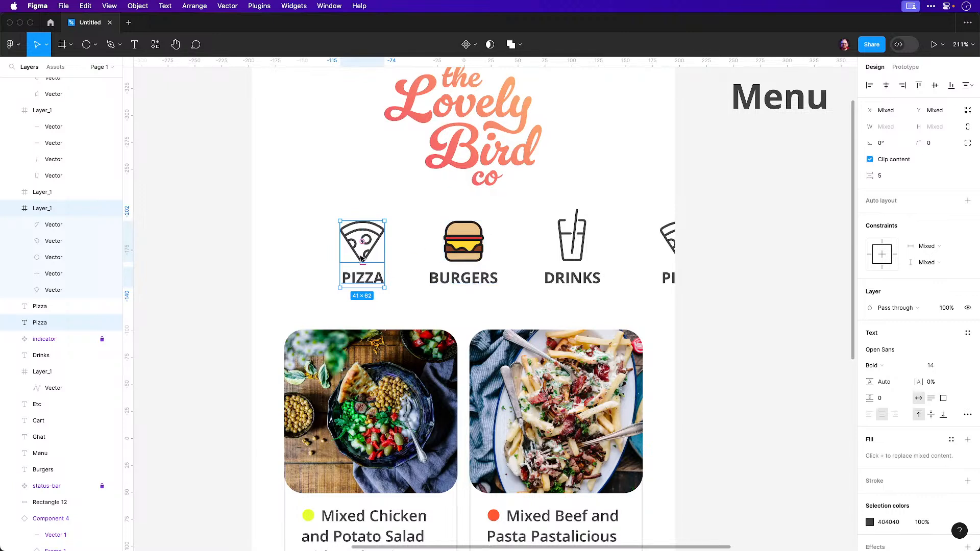
click(950, 308)
text(50)
key(Return)
drag(546, 301, 679, 238)
click(949, 292)
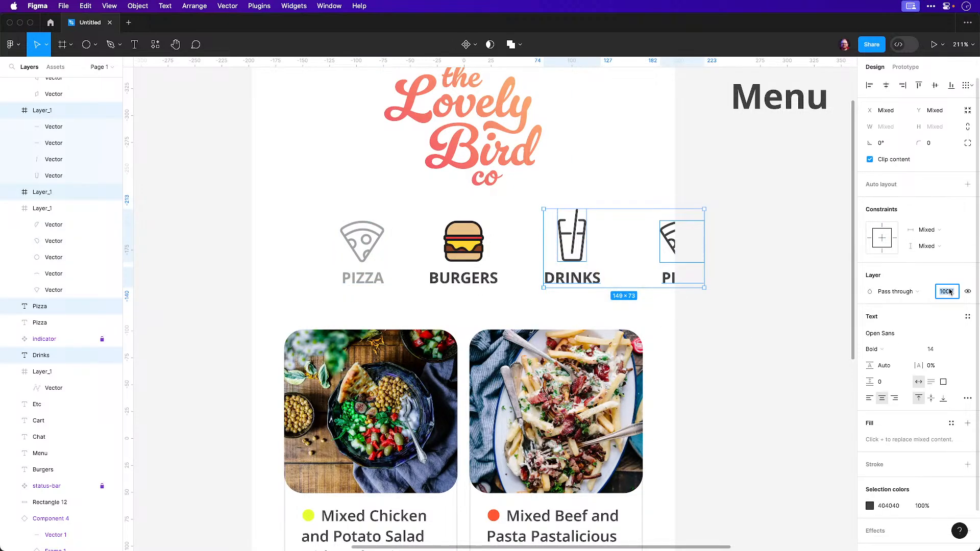
text(50)
key(Return)
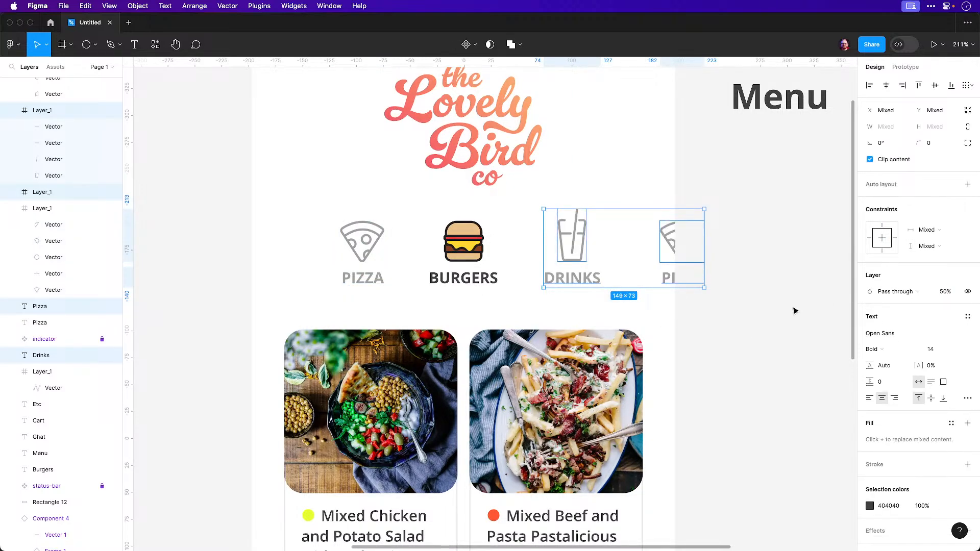
click(779, 314)
Try the Semibold and Regular font weights on the three dimmed category labels, and undo both changes
click(372, 284)
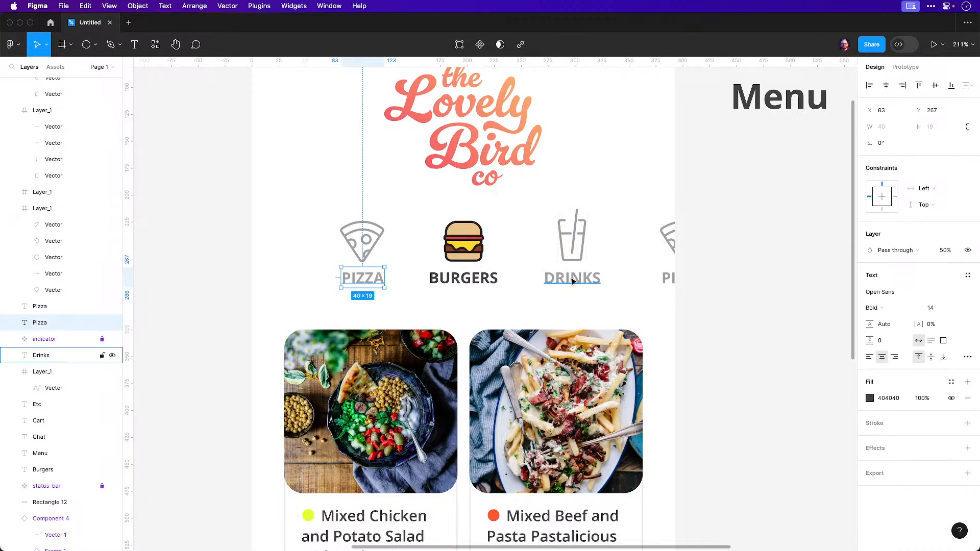
shift+click(572, 280)
shift+click(668, 280)
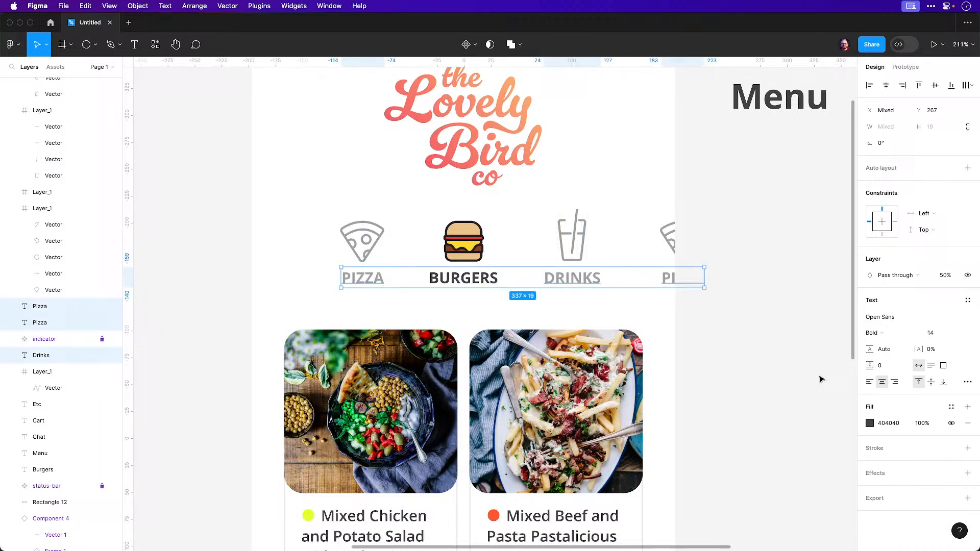
click(896, 318)
click(888, 332)
click(886, 323)
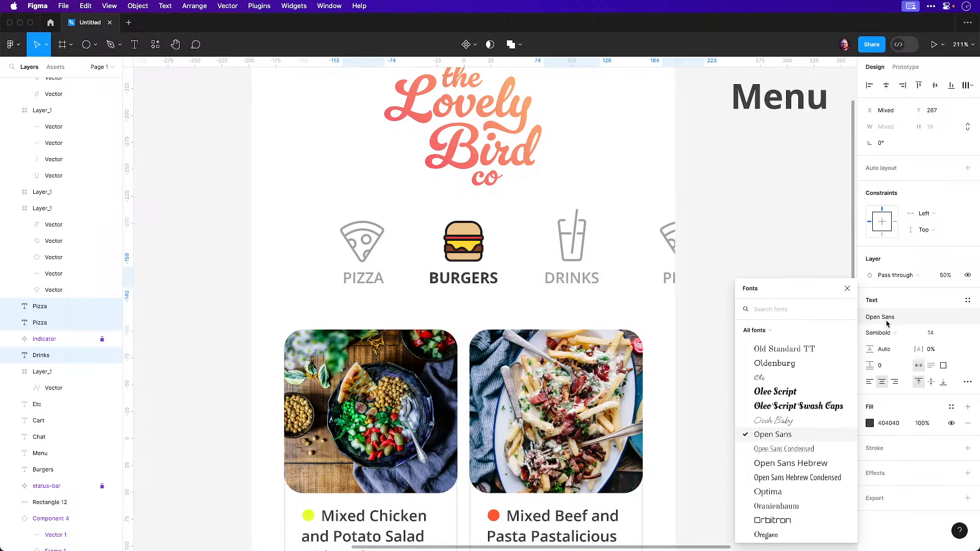
click(887, 332)
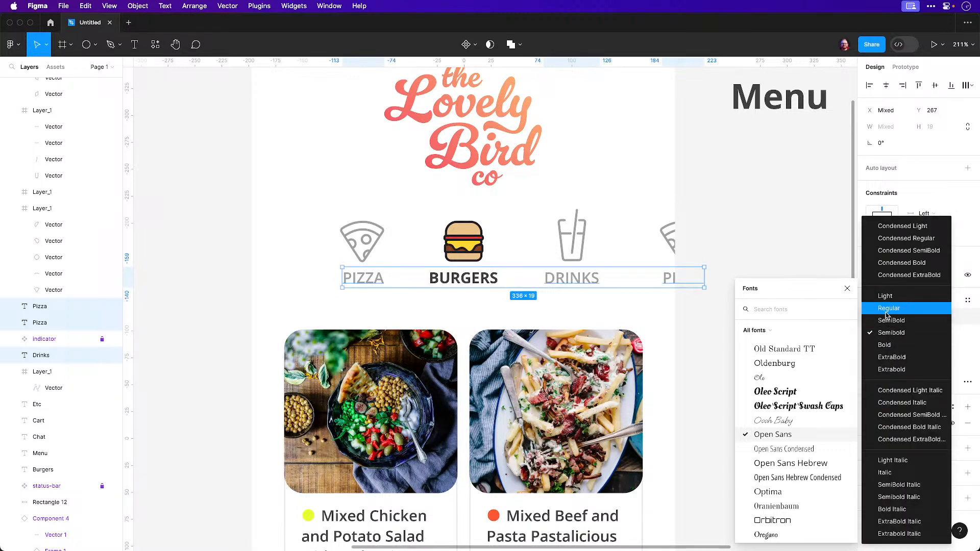
click(888, 313)
click(780, 244)
key(super+z)
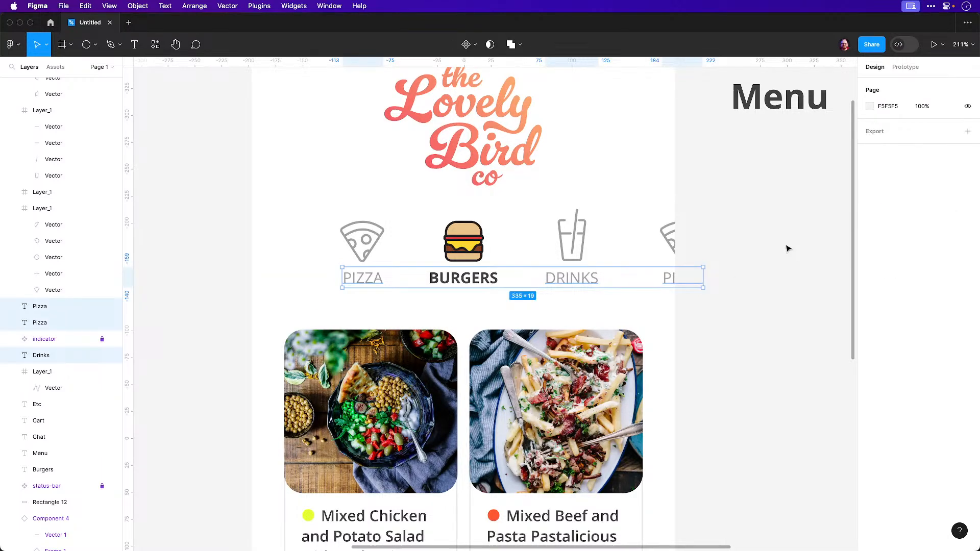
key(super+z)
Try shifting the Pizza and Burgers categories about 36 px to the left, and undo the move
key(shift+0)
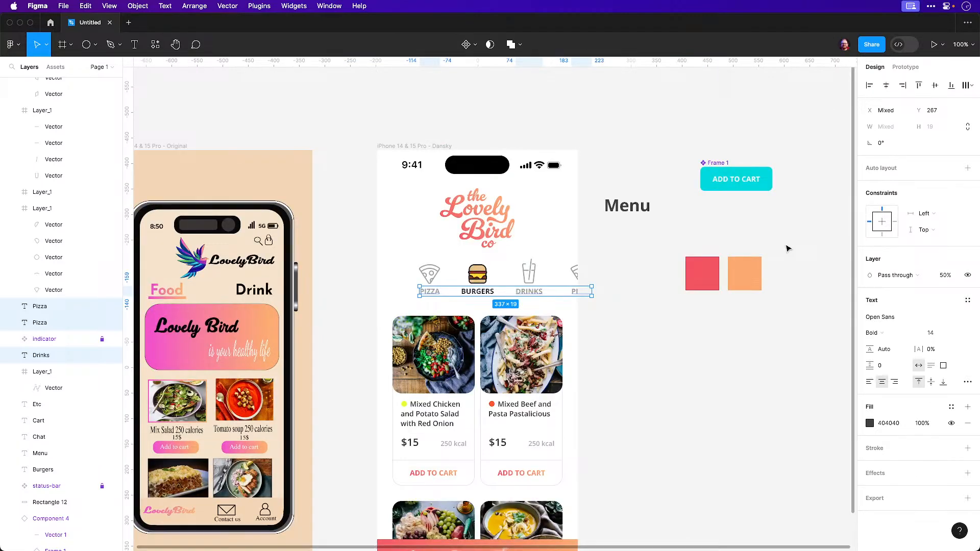
click(748, 363)
scroll(640, 372, down, 3)
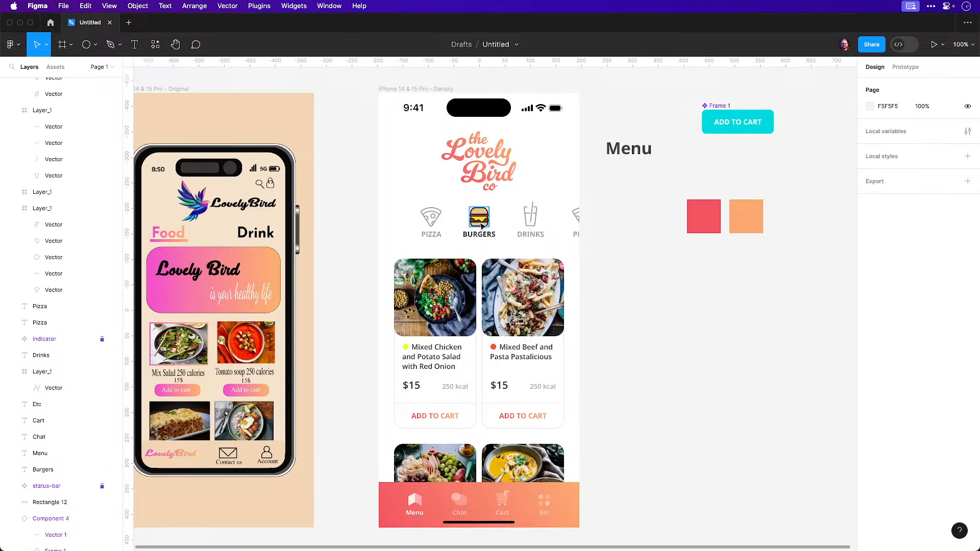
mouse_move(410, 212)
mouse_down()
mouse_move(478, 237)
mouse_move(458, 226)
mouse_up()
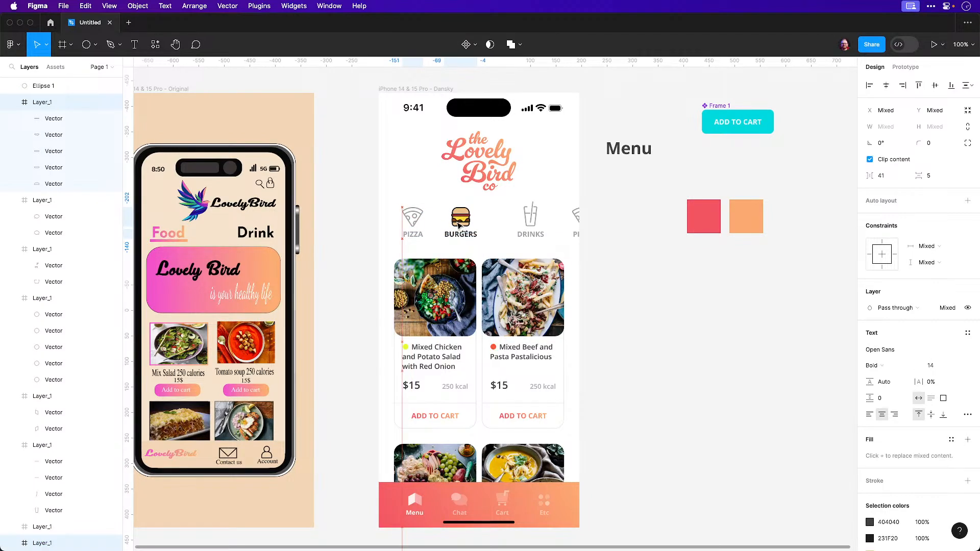
key(ctrl+z)
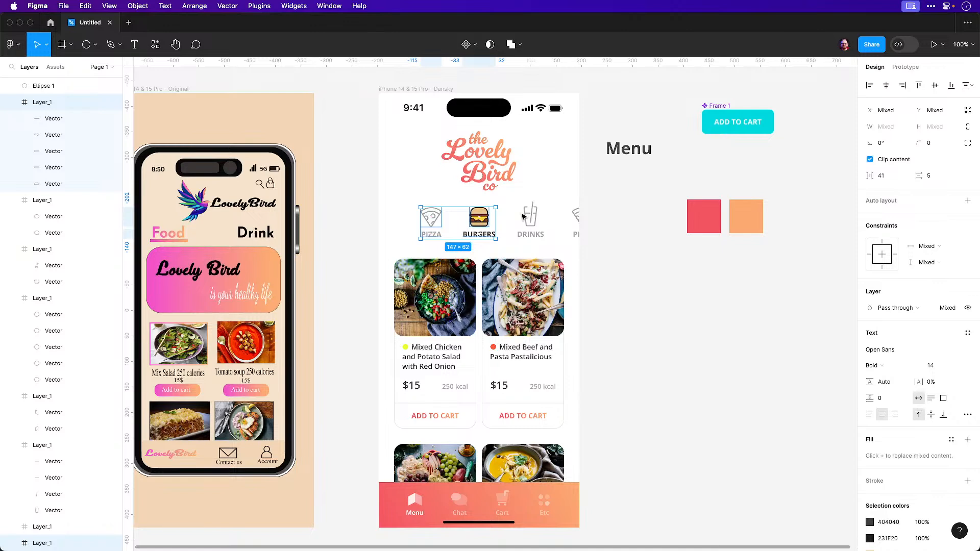
click(702, 363)
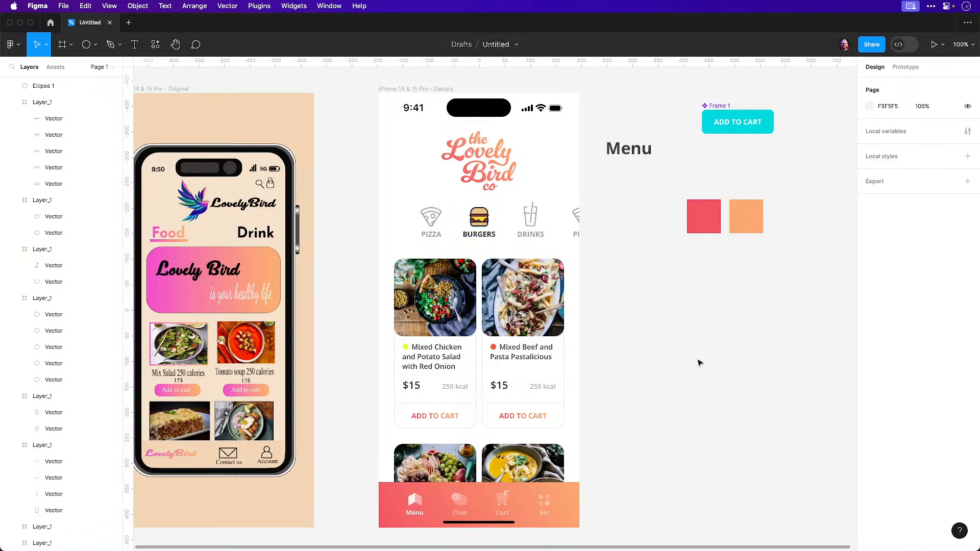